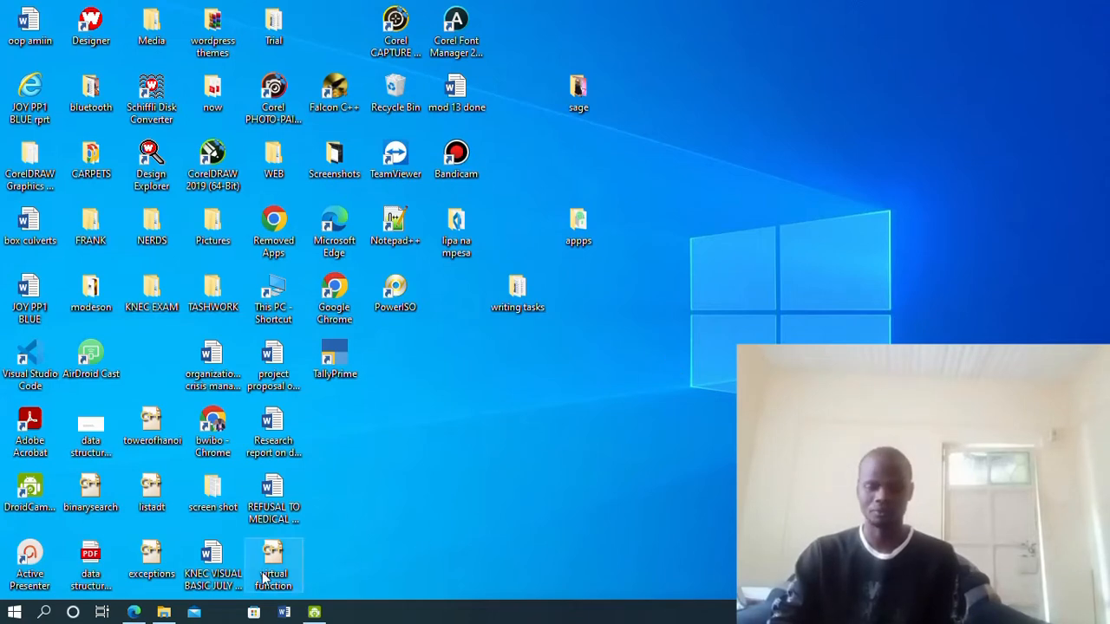
Bring Edge forward and look through the November 2021 and July 2019 exam papers
click(133, 612)
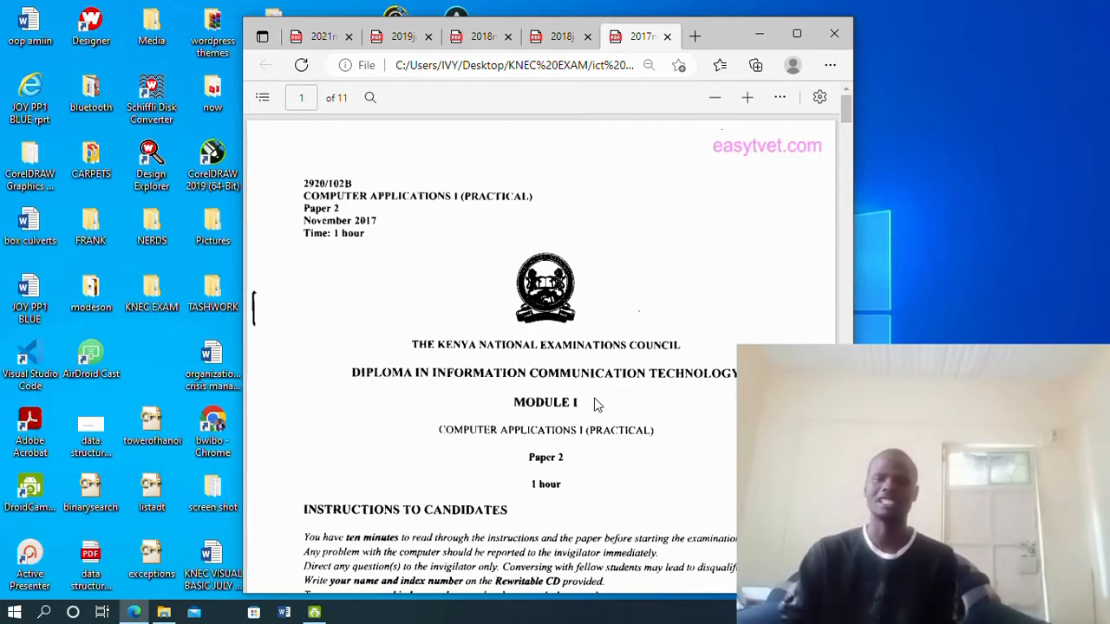
click(321, 36)
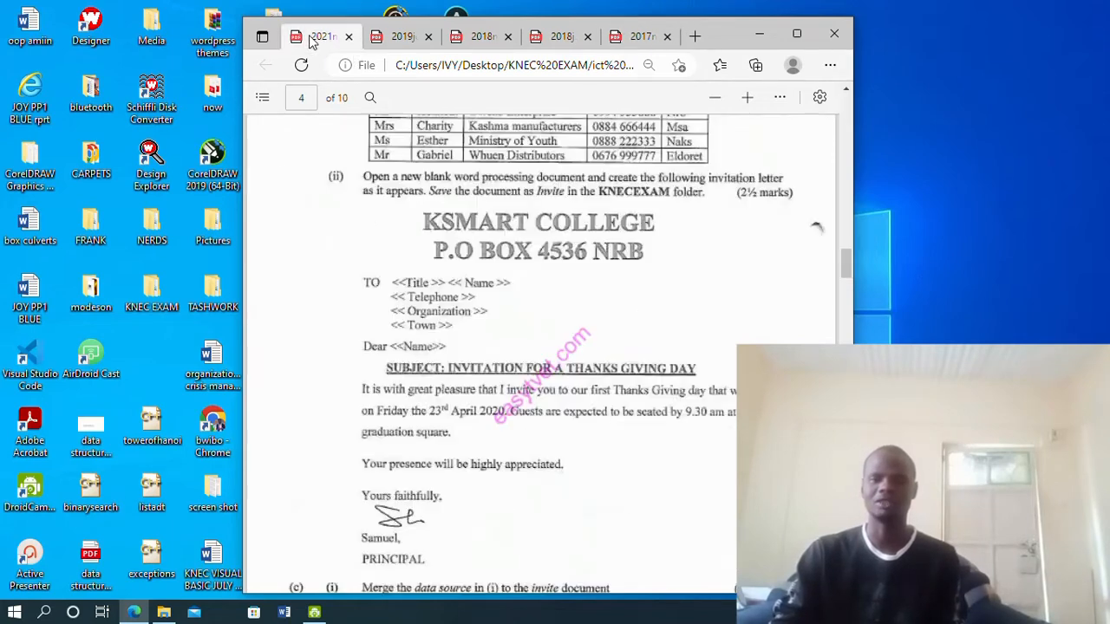
scroll(447, 184, up, 20)
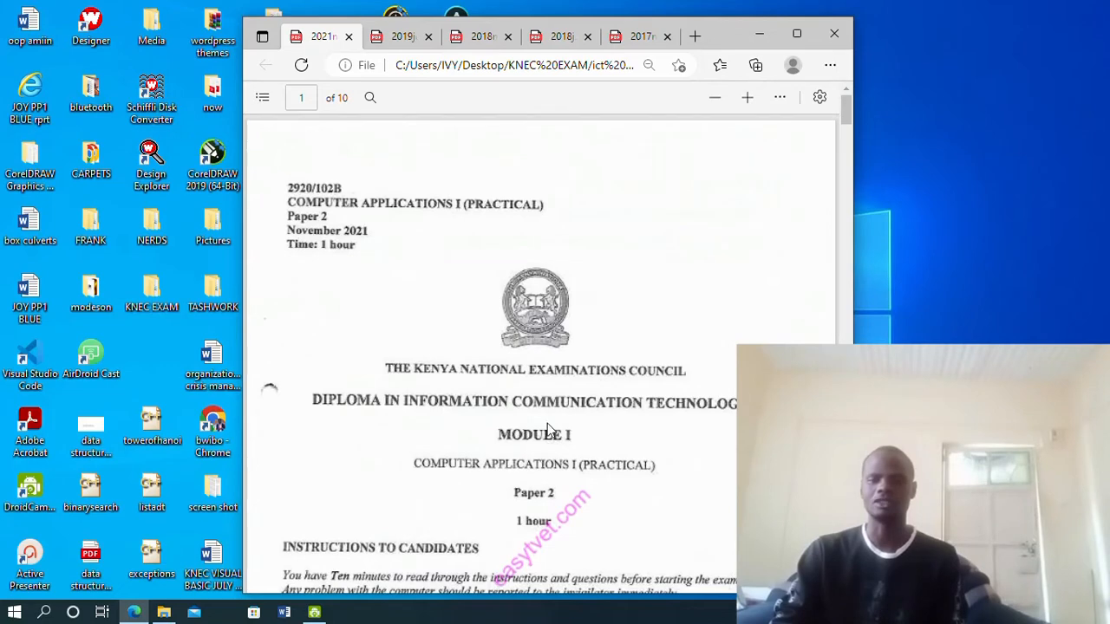
click(407, 43)
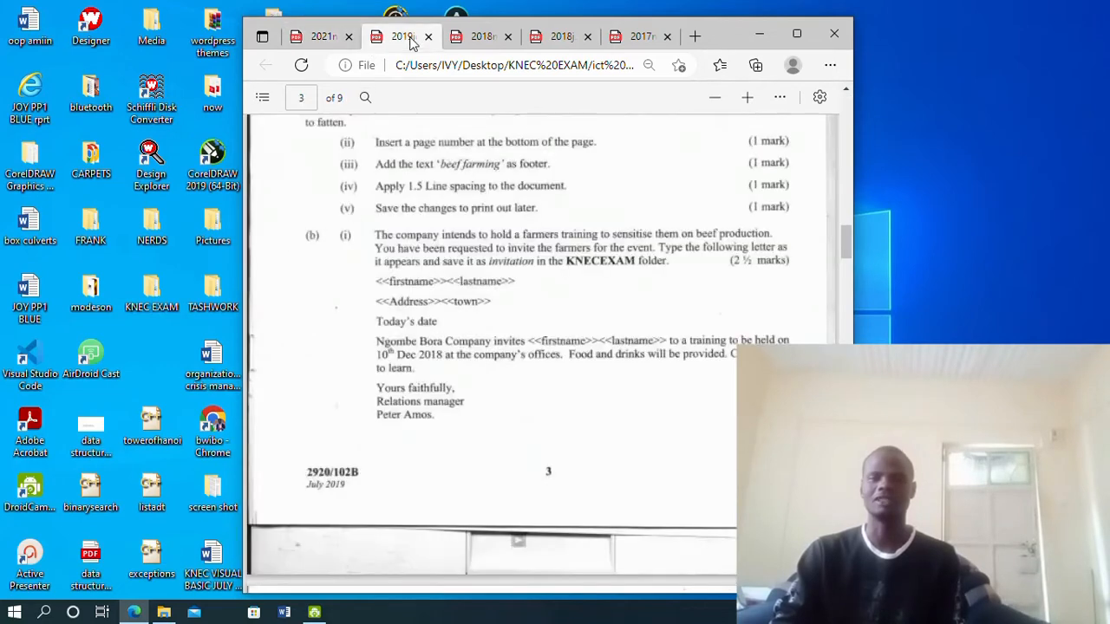
scroll(456, 183, up, 10)
drag(848, 206, 848, 120)
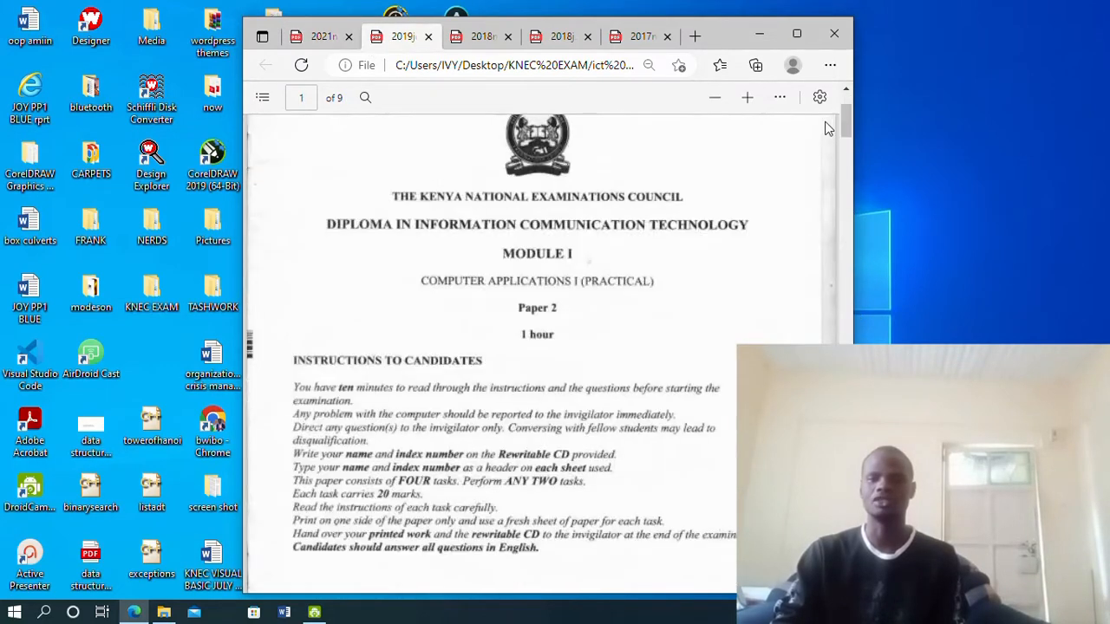
scroll(507, 253, up, 2)
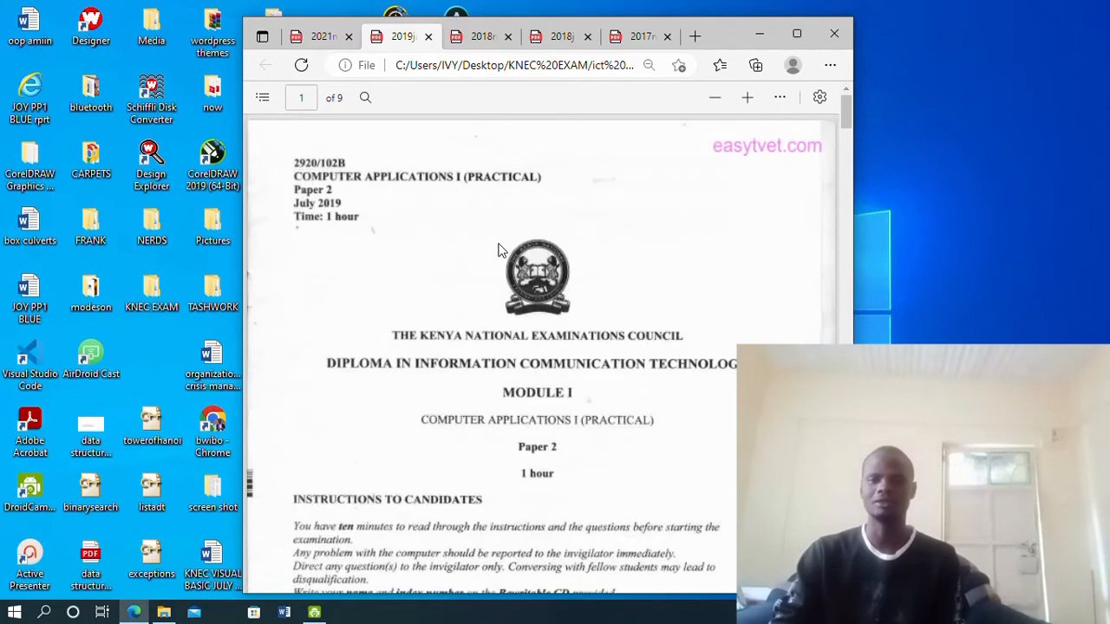
Look through the November 2018, July 2018 and November 2017 exam papers
click(480, 36)
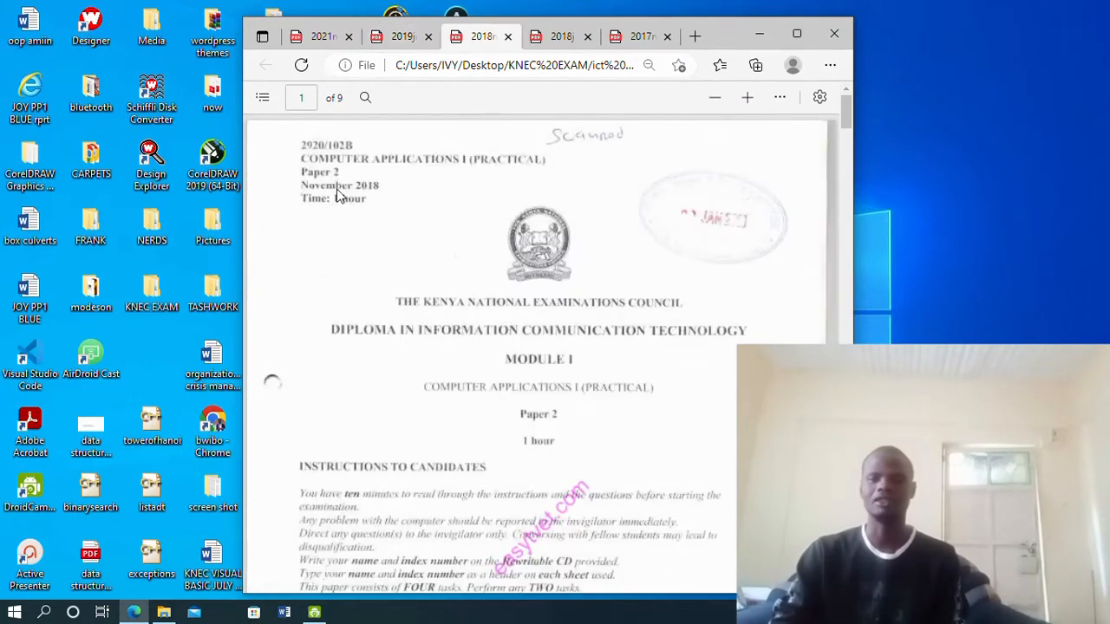
click(553, 39)
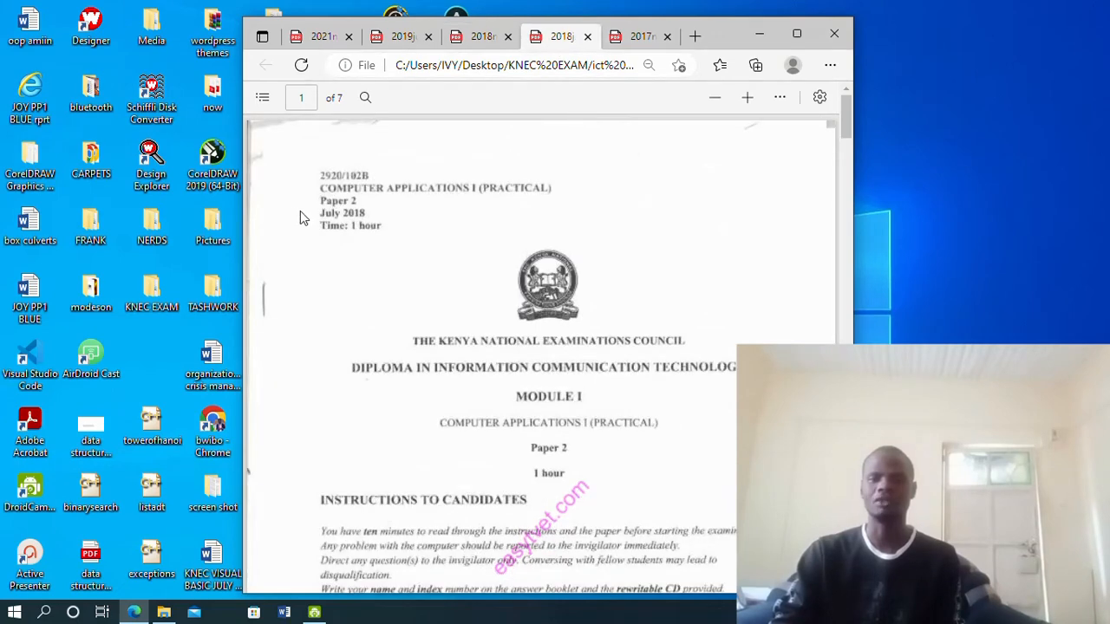
click(626, 37)
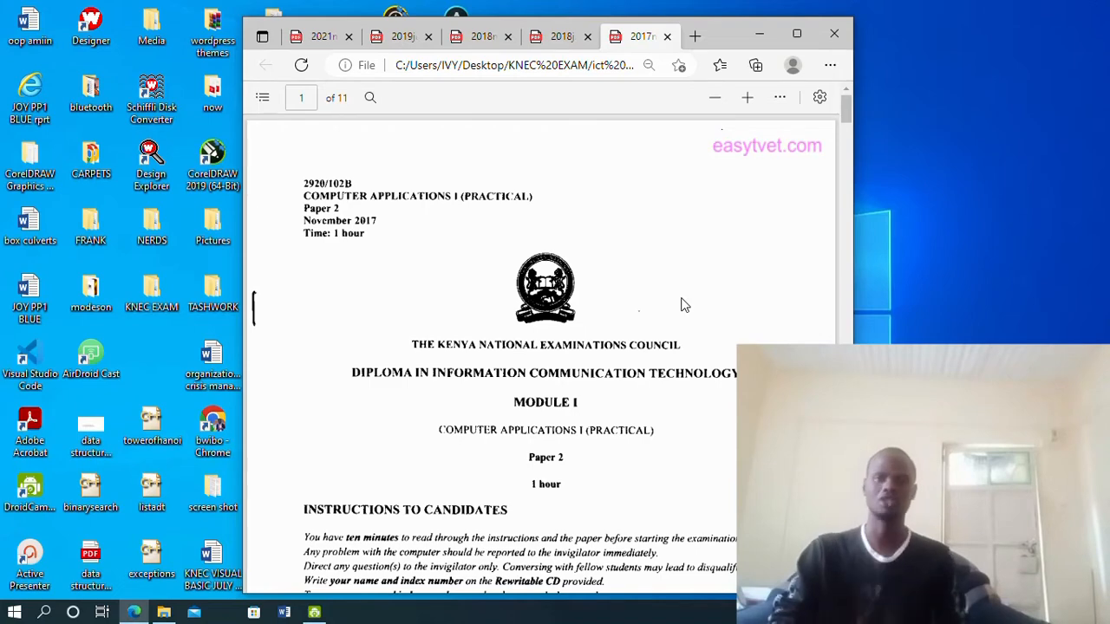
scroll(682, 306, down, 3)
scroll(681, 306, up, 3)
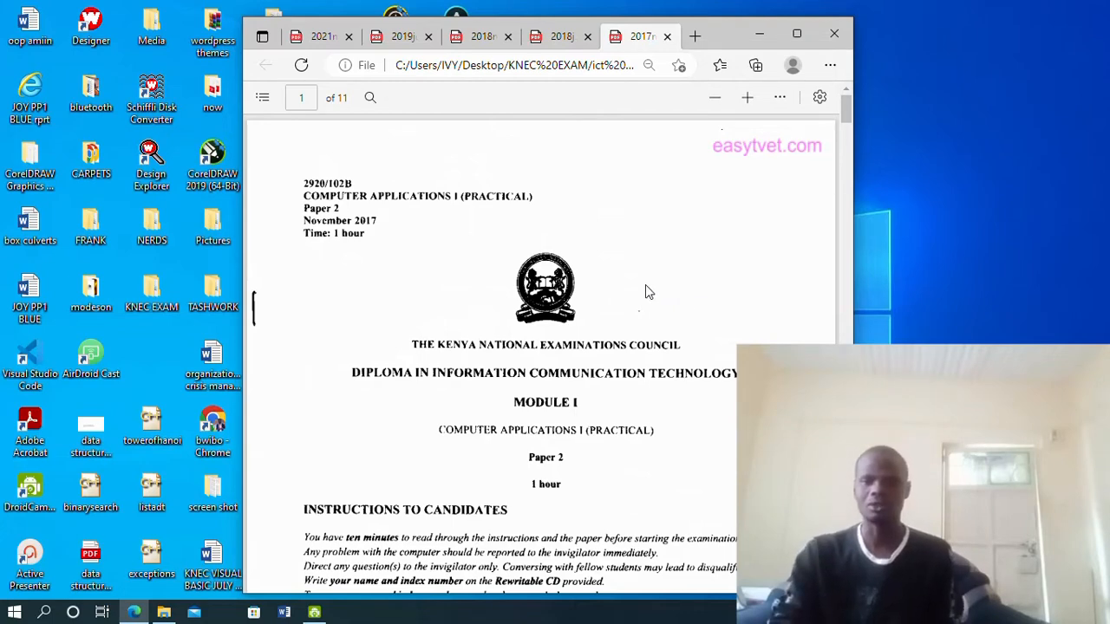
Return to the 2021n.pdf tab showing the November 2021 paper
click(326, 40)
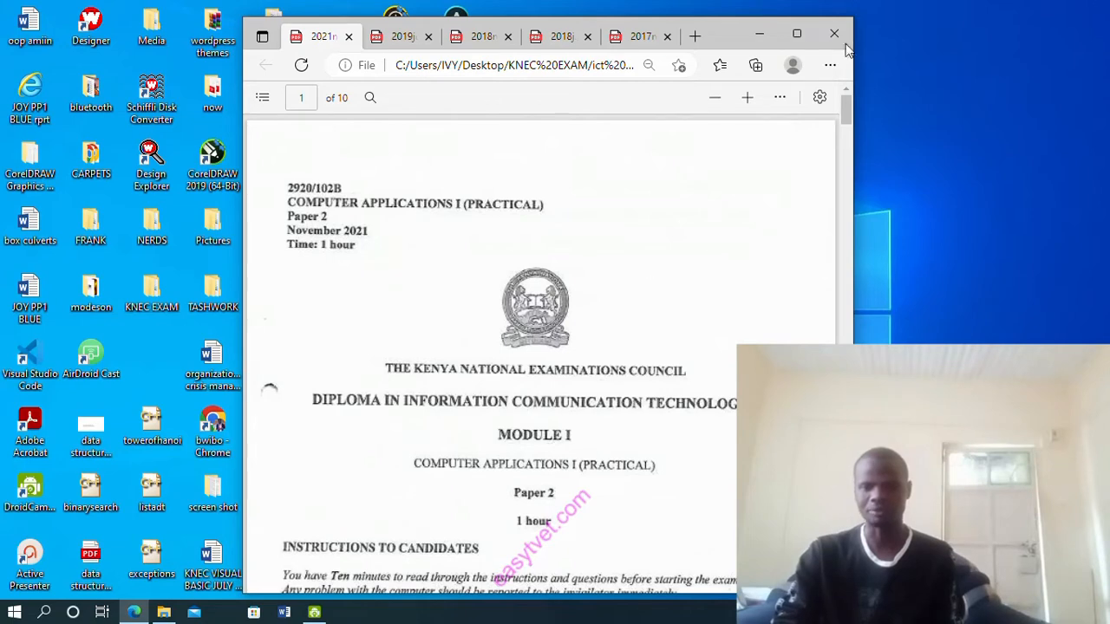
Maximize Edge and scroll the 2021 paper to page 2's Specific Instructions to candidates
click(796, 33)
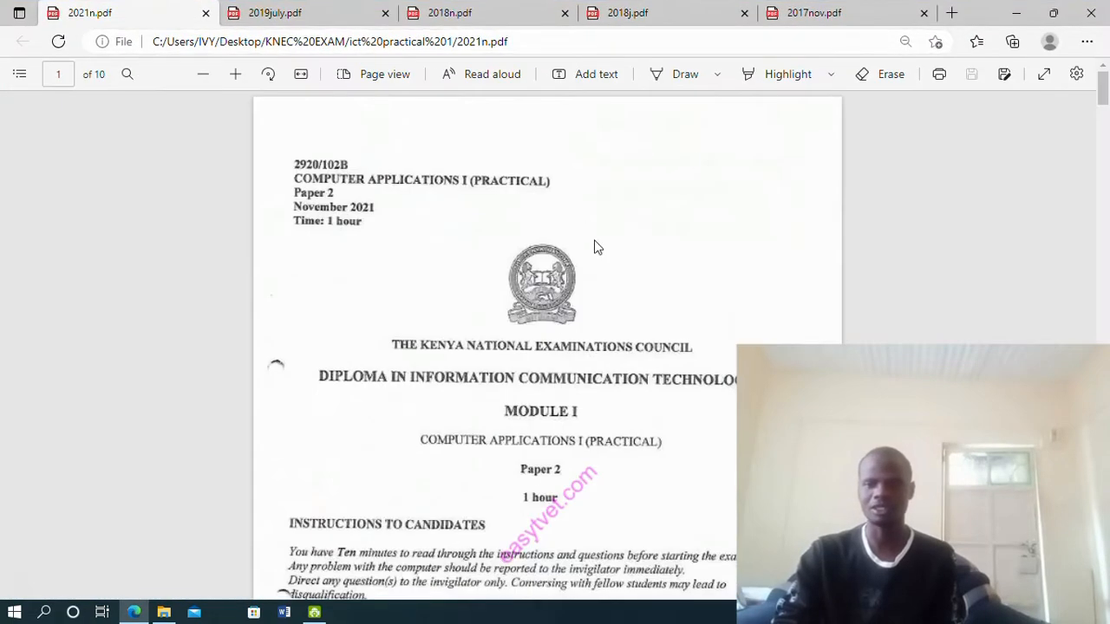
scroll(646, 316, up, 2)
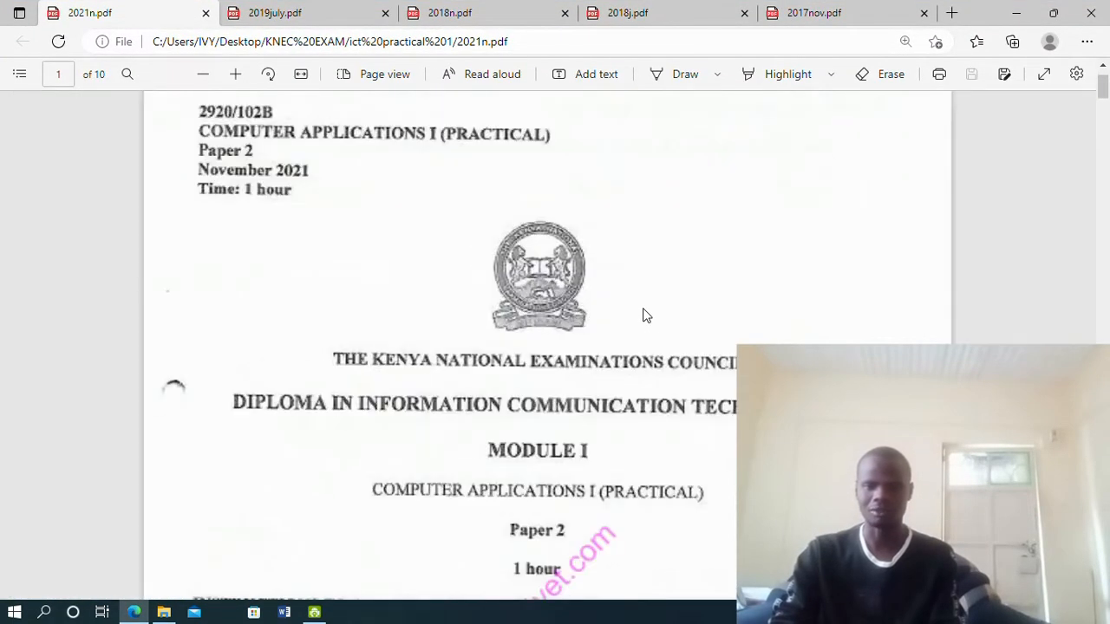
scroll(643, 314, up, 1)
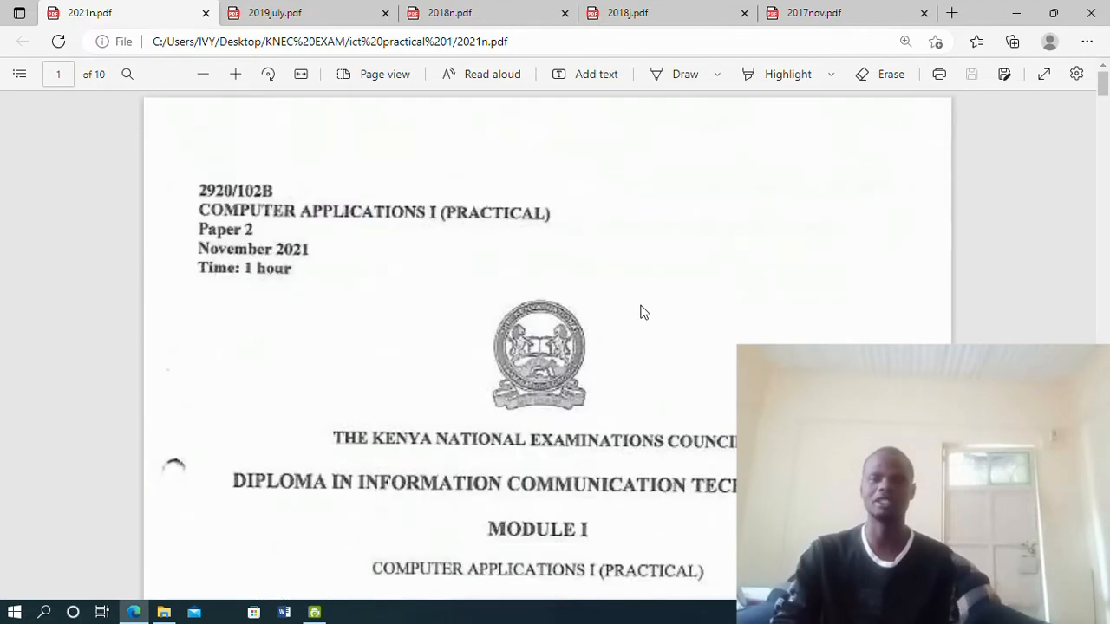
scroll(643, 312, down, 5)
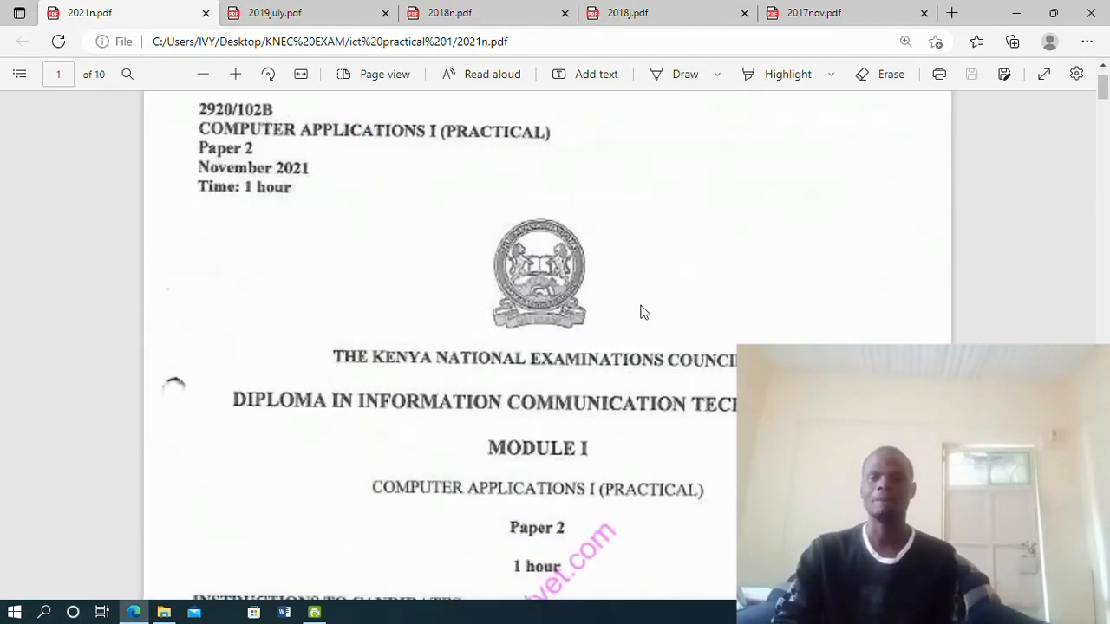
scroll(643, 312, up, 5)
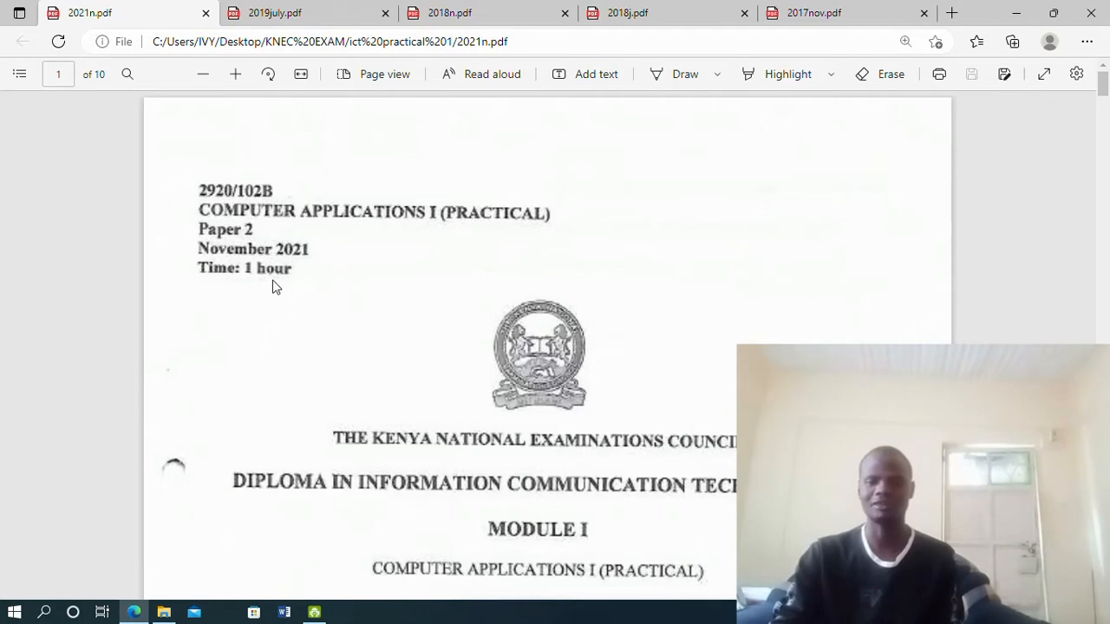
scroll(338, 285, down, 1)
scroll(345, 285, up, 1)
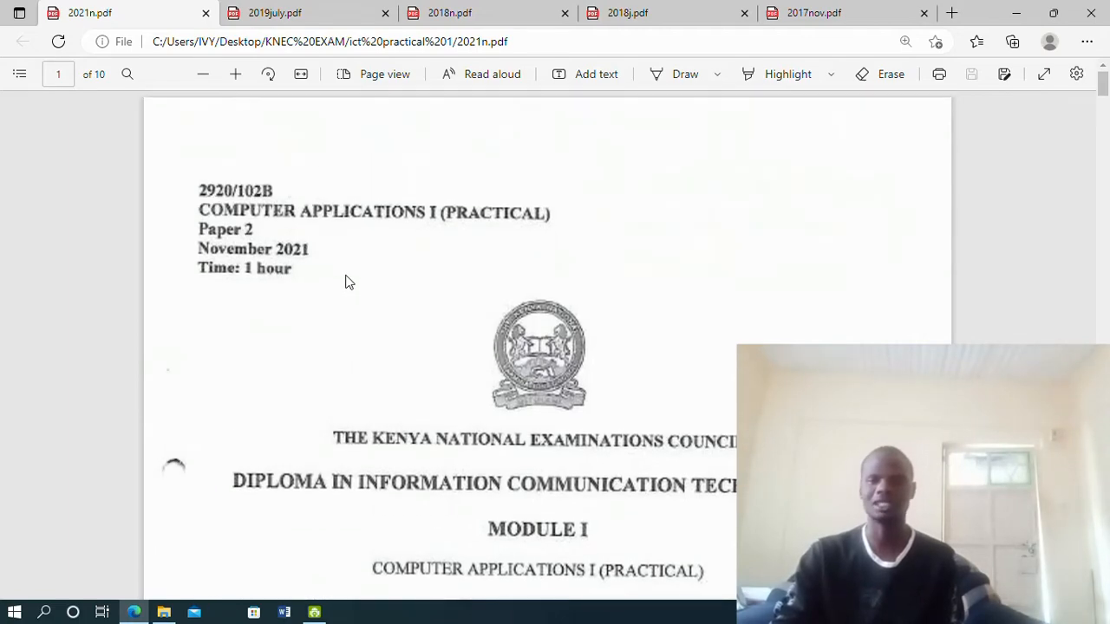
scroll(390, 279, down, 4)
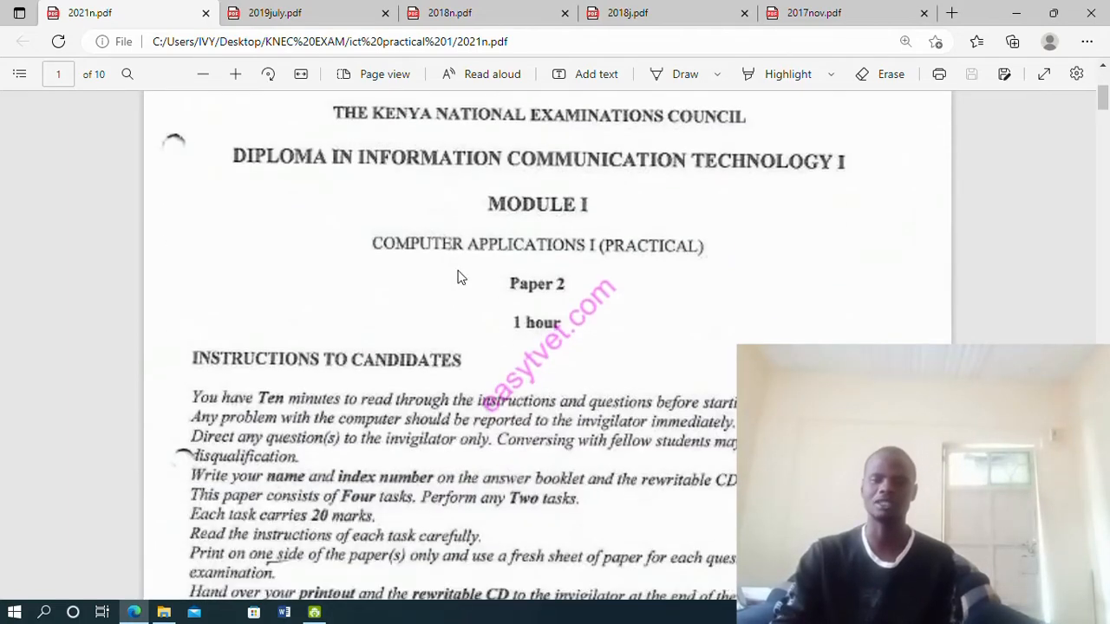
scroll(468, 281, up, 1)
scroll(486, 292, up, 3)
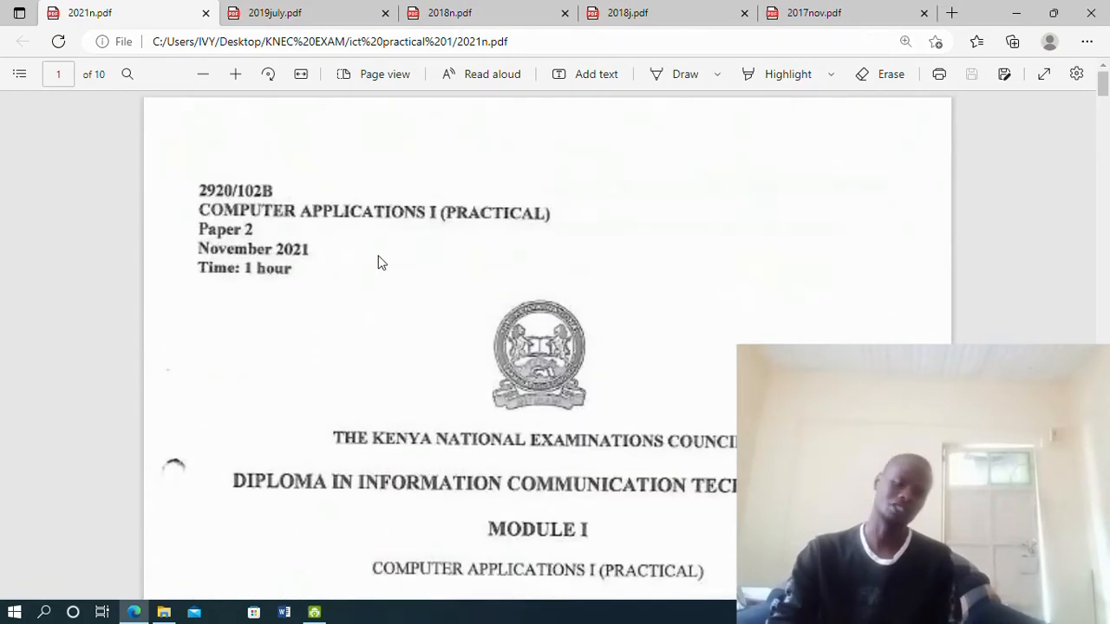
scroll(501, 351, down, 3)
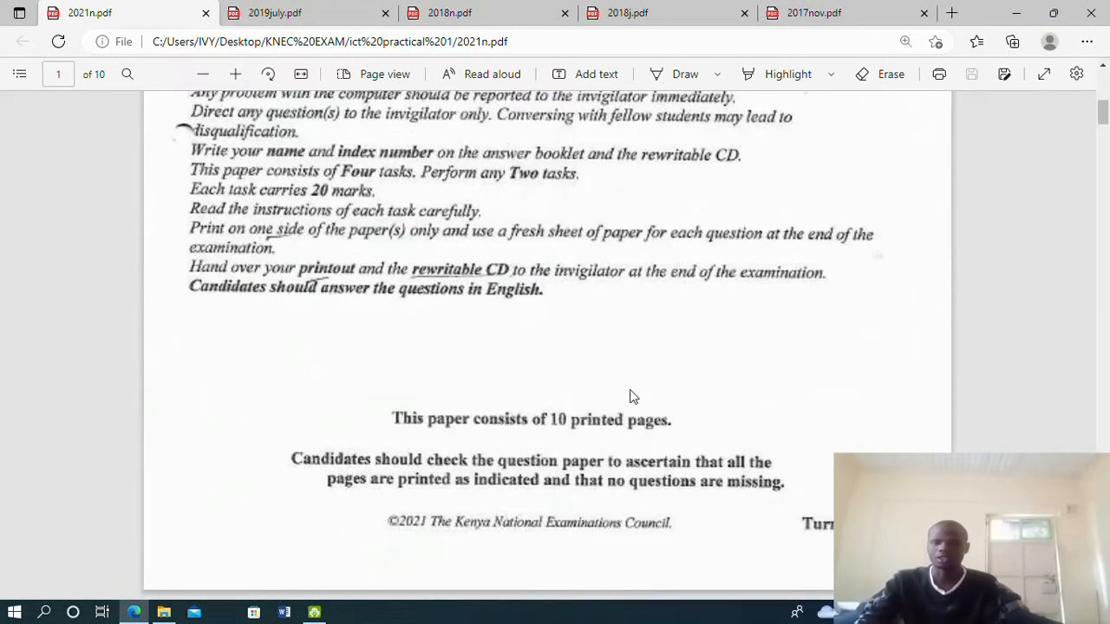
scroll(624, 389, down, 5)
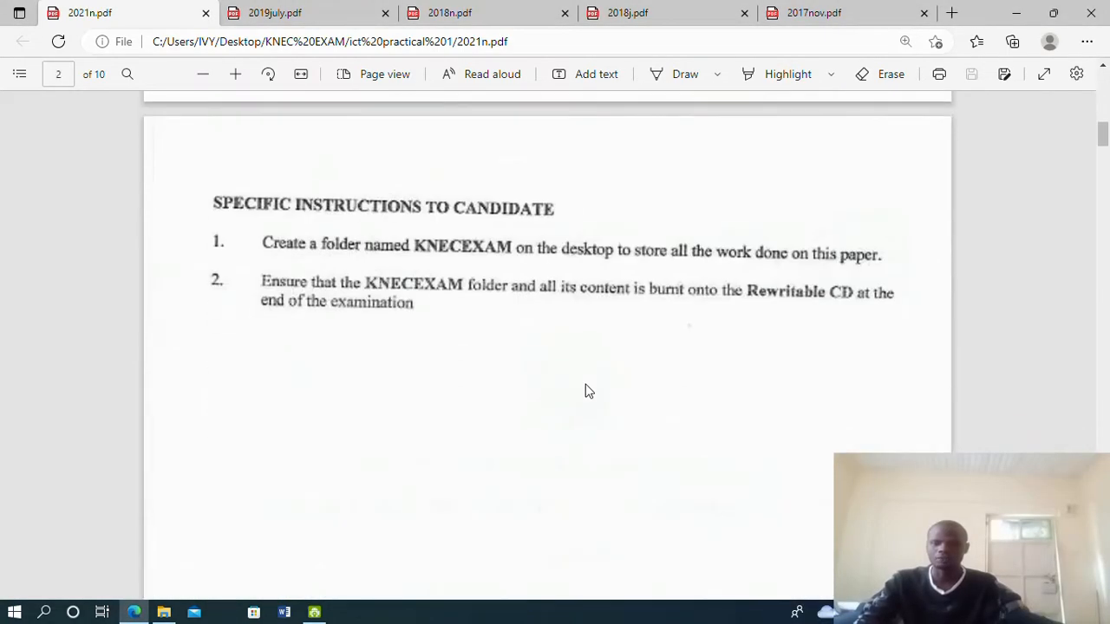
scroll(371, 252, up, 3)
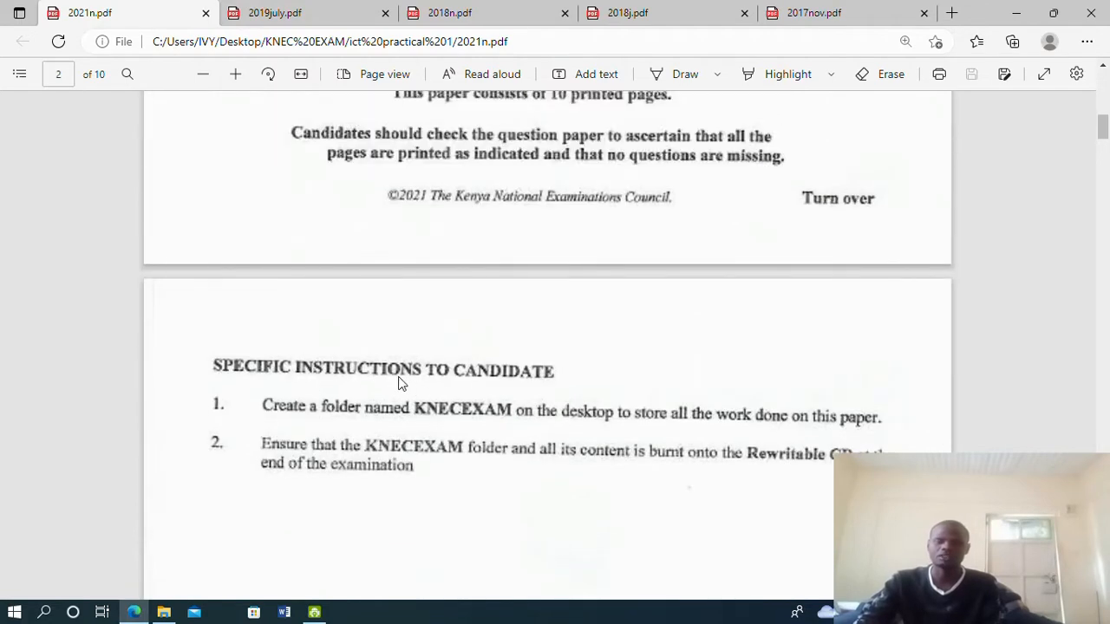
scroll(539, 373, down, 3)
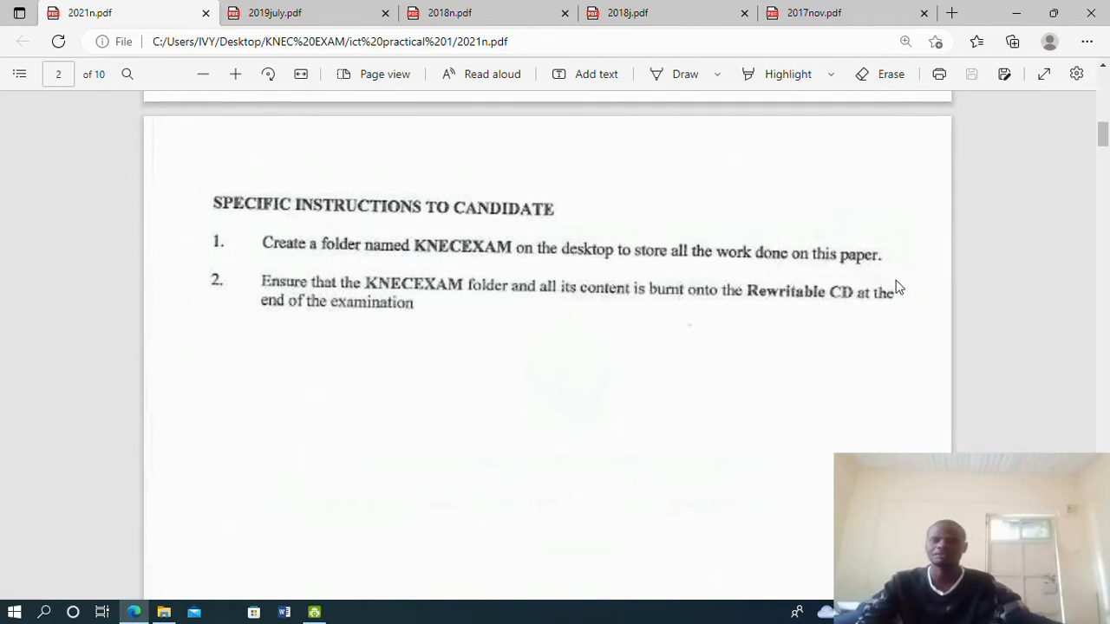
Scroll to page 4's question (b), the Ksmart College mail merge with the thanksgivingday table
scroll(815, 299, down, 3)
scroll(813, 301, down, 10)
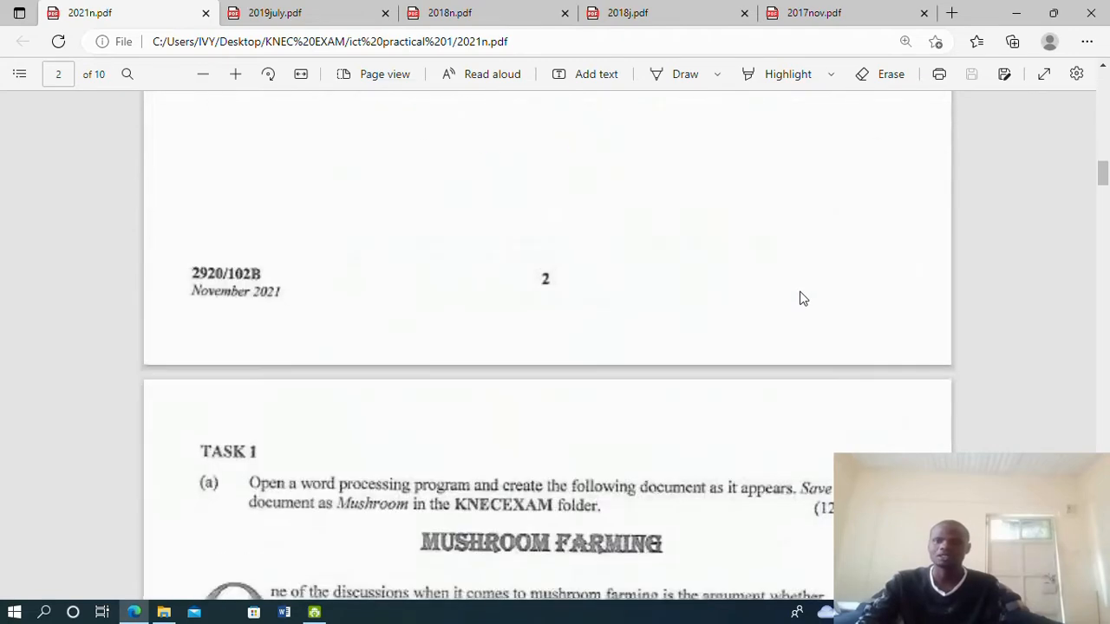
scroll(802, 297, up, 3)
scroll(802, 297, down, 4)
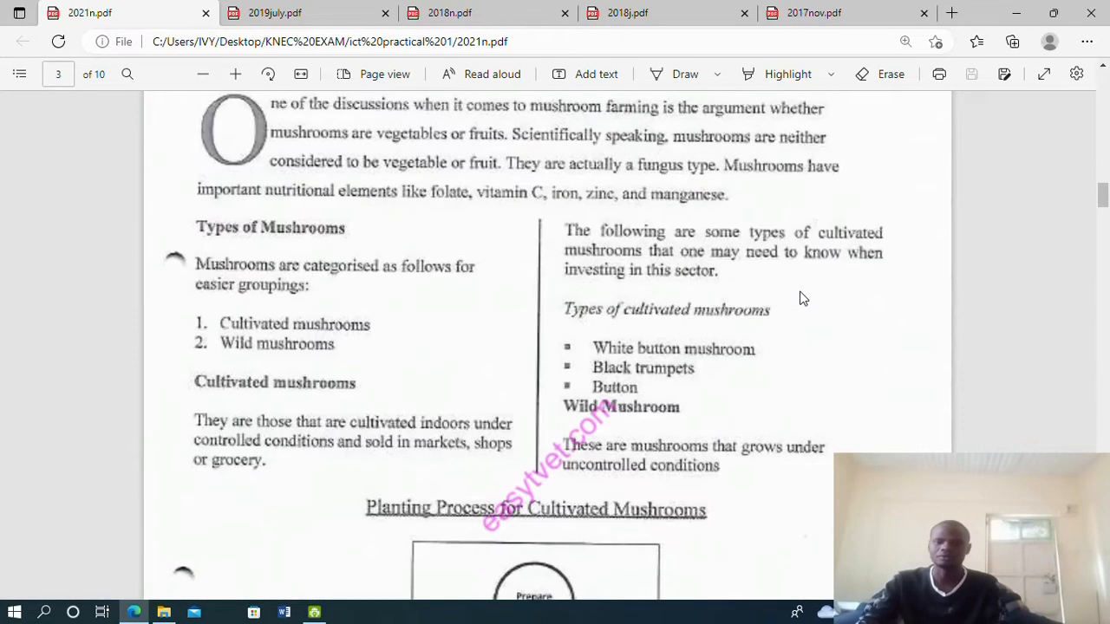
scroll(802, 297, up, 4)
scroll(802, 298, down, 2)
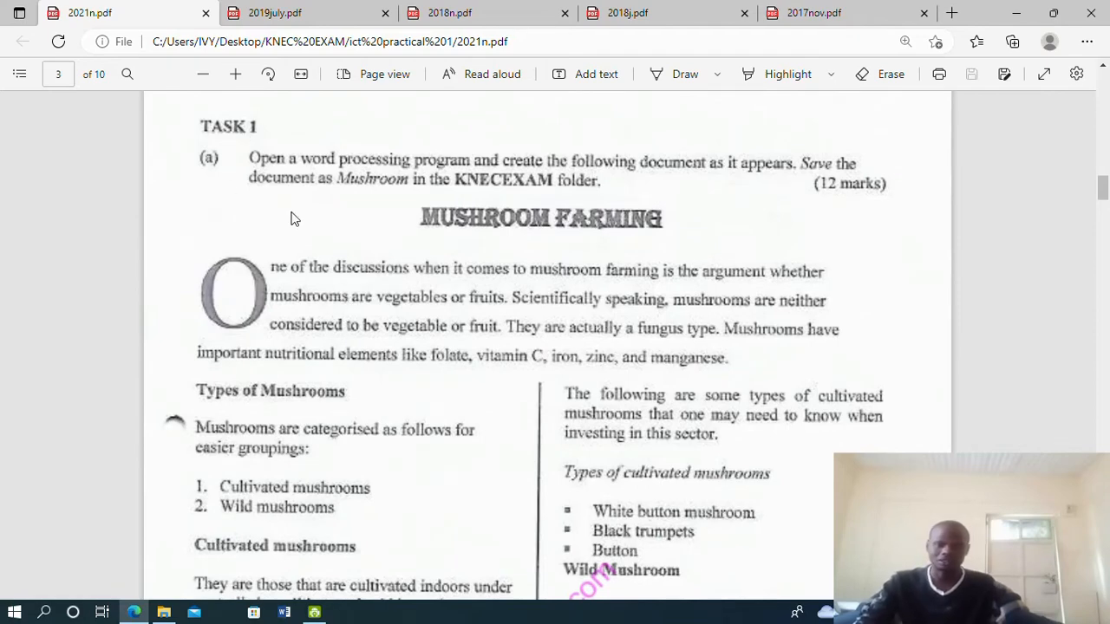
scroll(260, 208, up, 2)
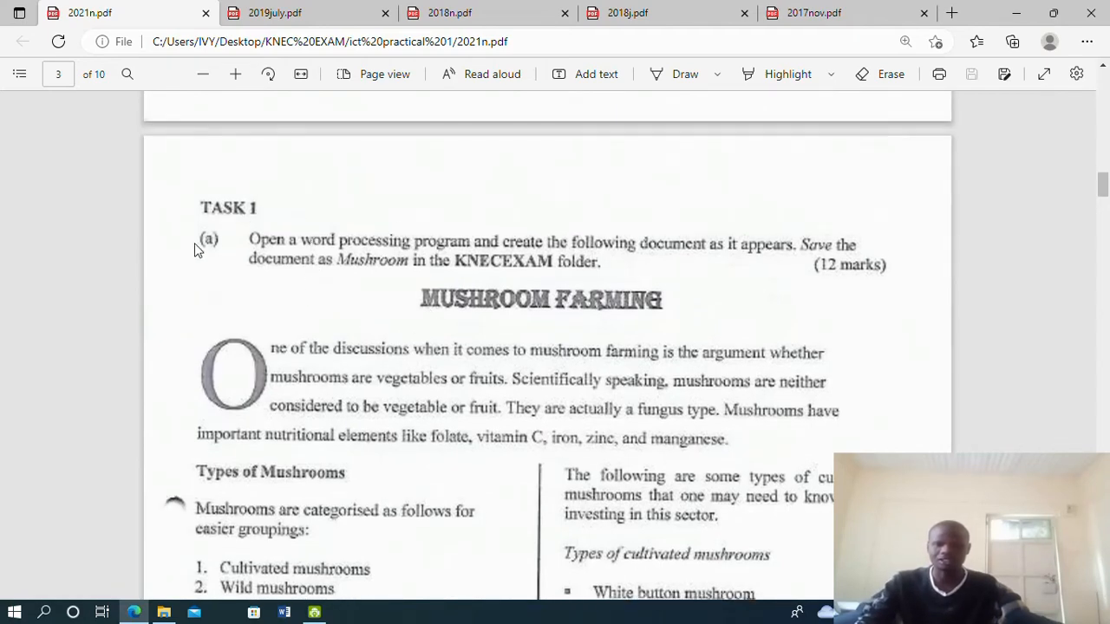
scroll(408, 285, down, 10)
scroll(411, 286, down, 5)
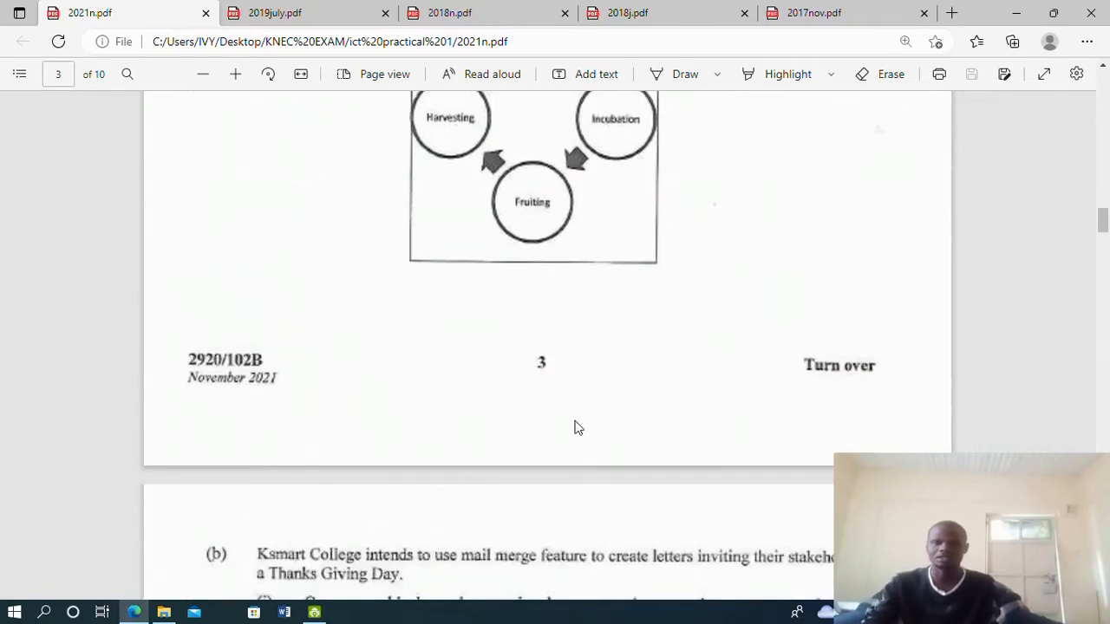
scroll(384, 314, up, 15)
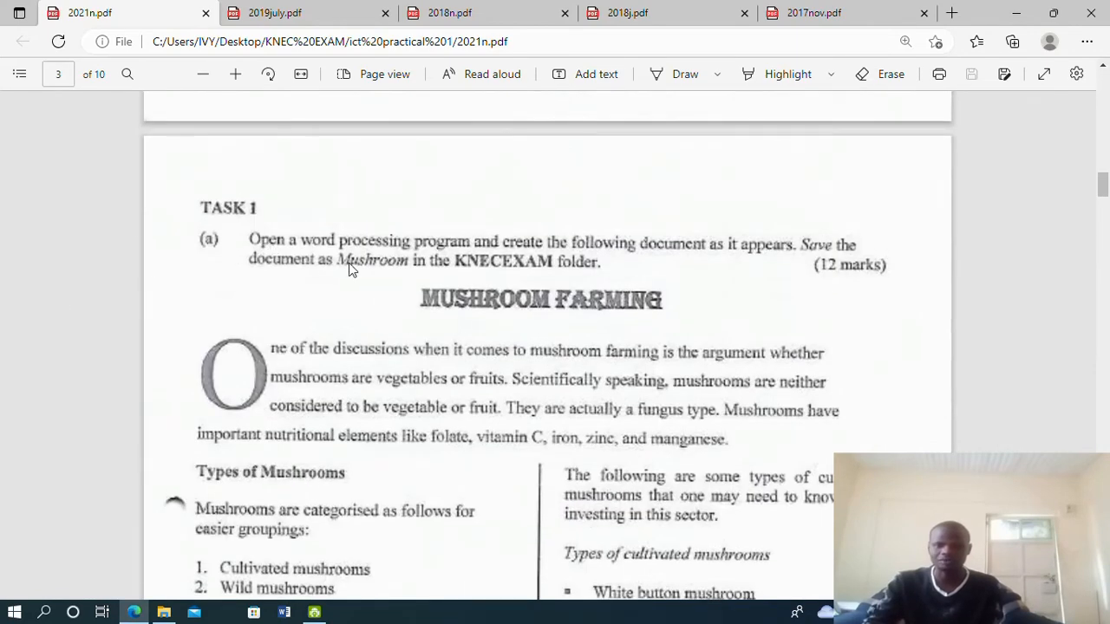
scroll(461, 321, down, 3)
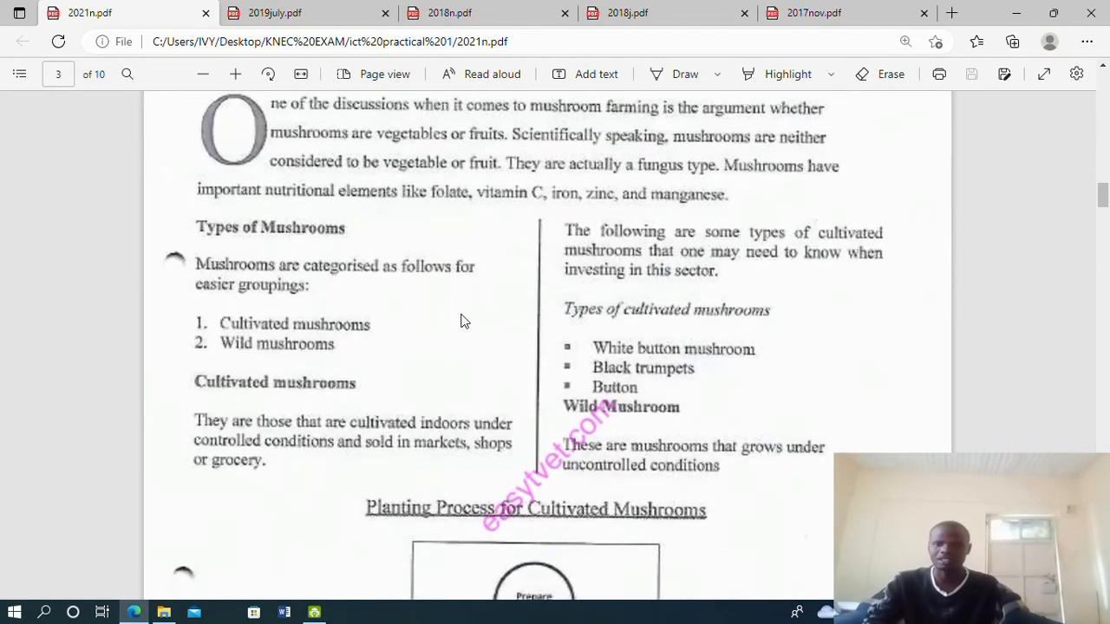
scroll(505, 325, down, 15)
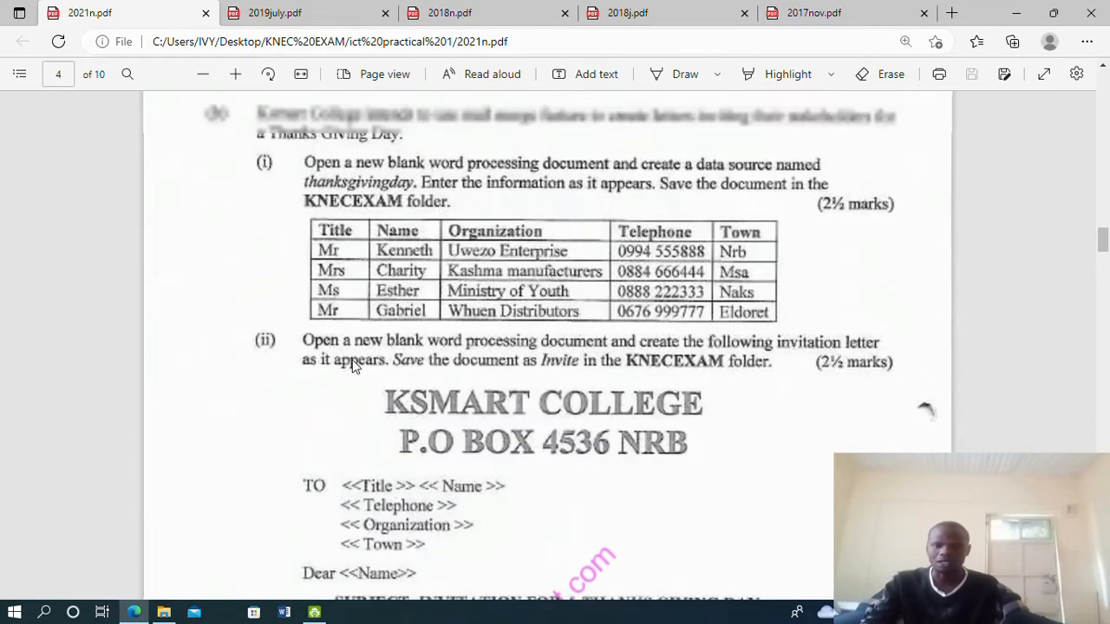
scroll(352, 366, up, 2)
scroll(281, 242, down, 7)
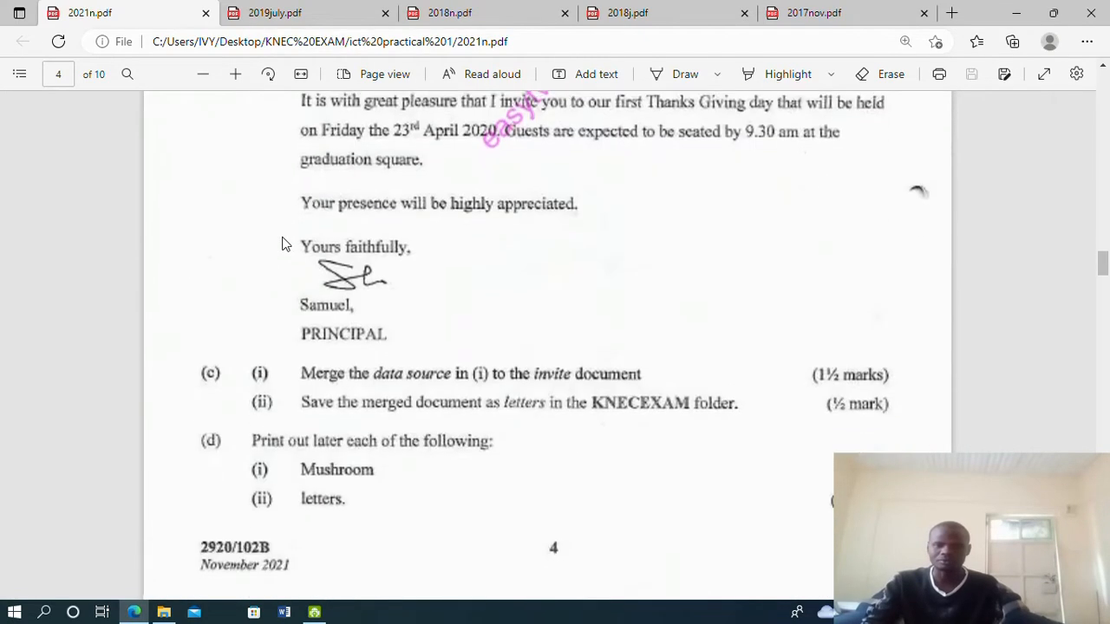
scroll(282, 242, up, 8)
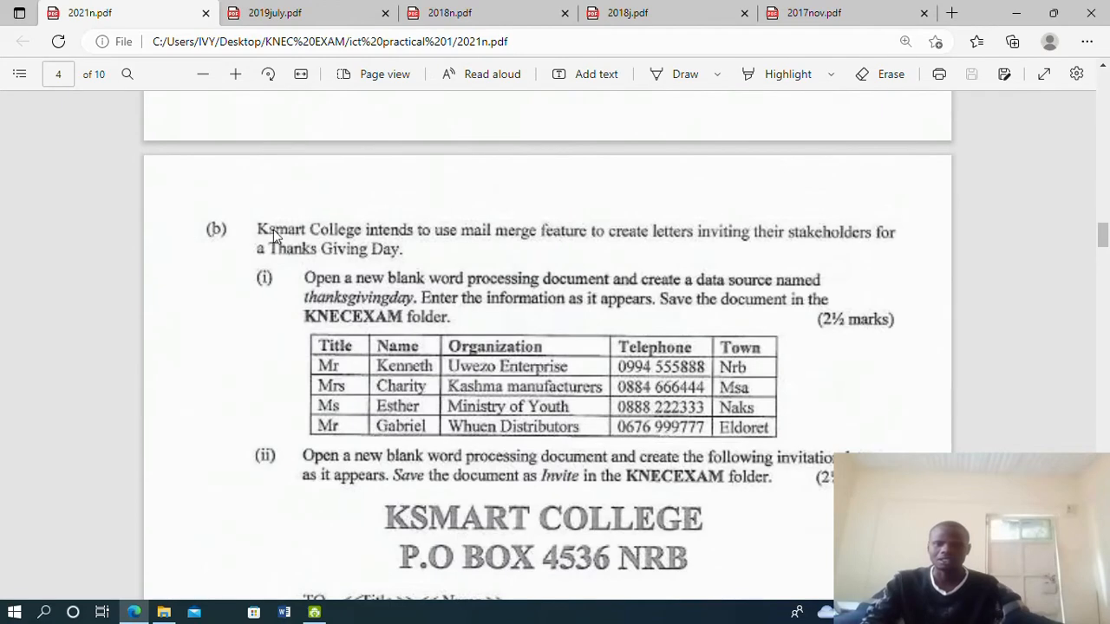
scroll(273, 232, up, 2)
scroll(273, 233, down, 2)
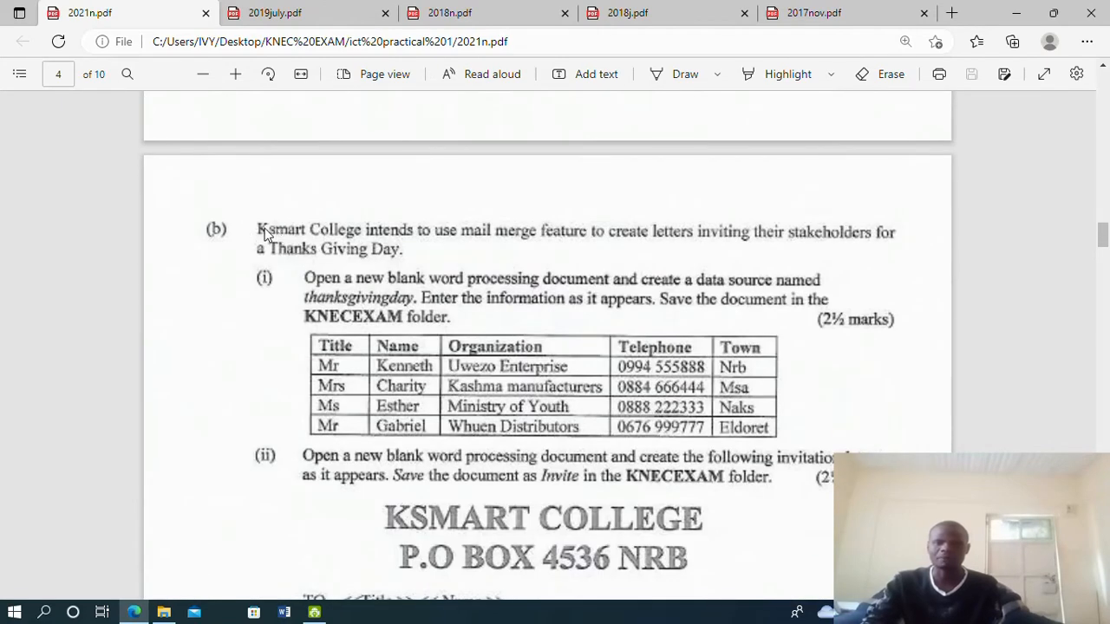
scroll(478, 264, up, 1)
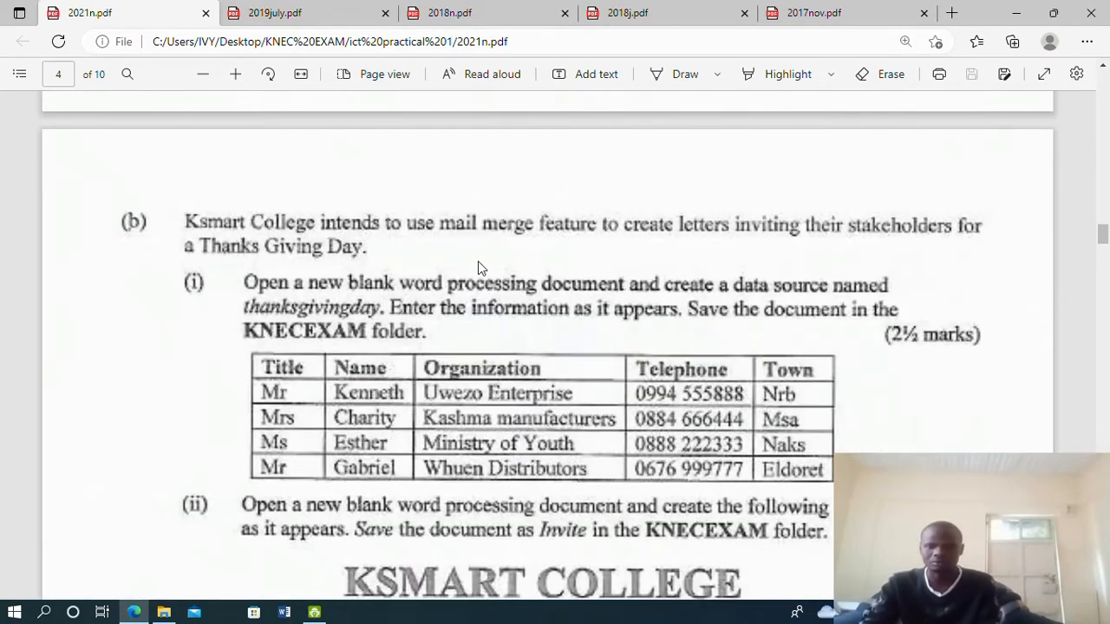
scroll(478, 265, up, 1)
scroll(477, 265, down, 2)
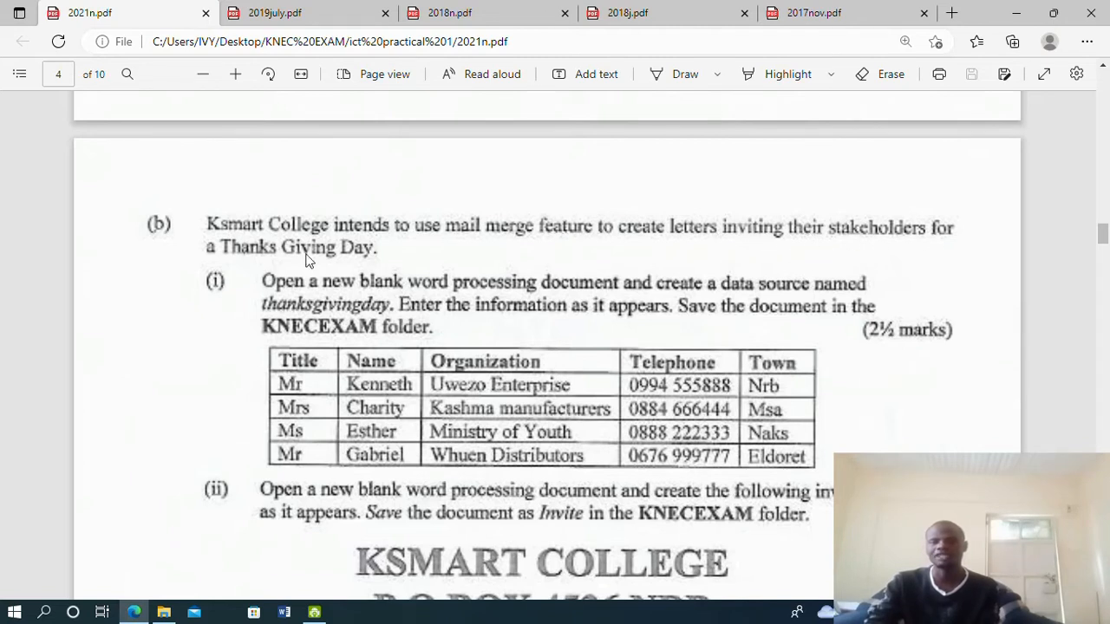
Scroll slightly so the KSMART COLLEGE P.O BOX 4536 NRB heading shows below the table
scroll(235, 245, down, 1)
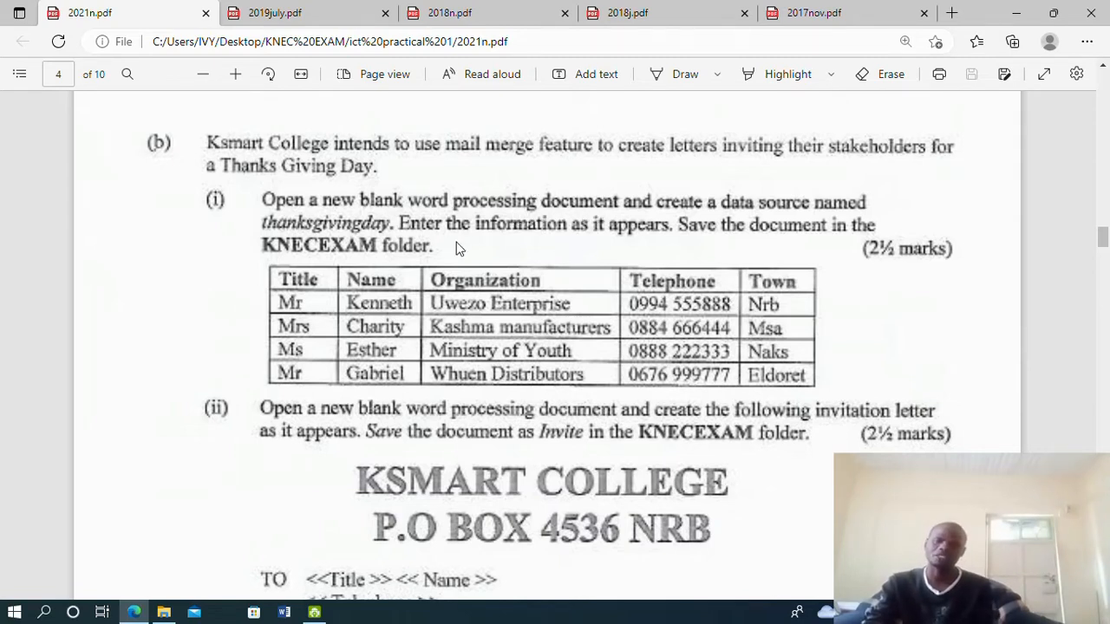
Launch Word 2016 through Windows search and create a new blank document
click(46, 613)
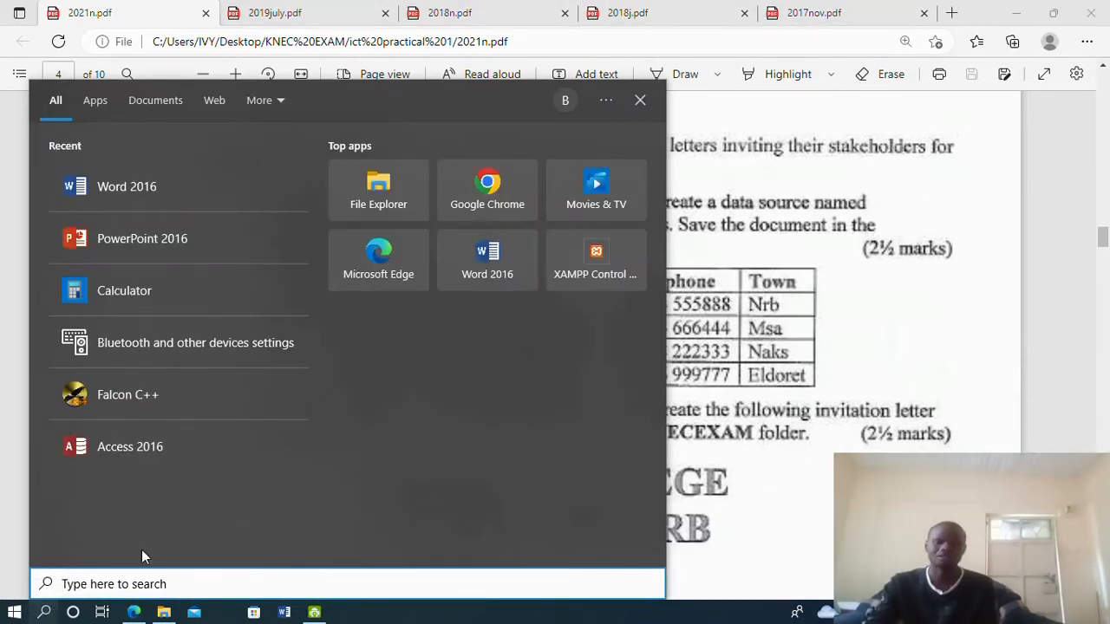
text(word)
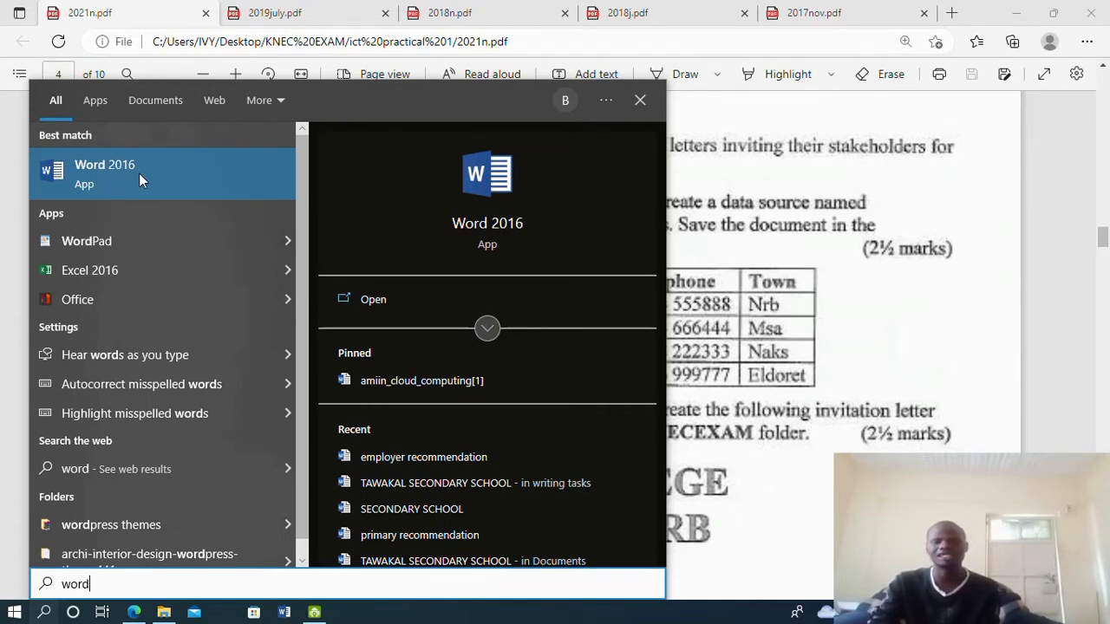
click(130, 179)
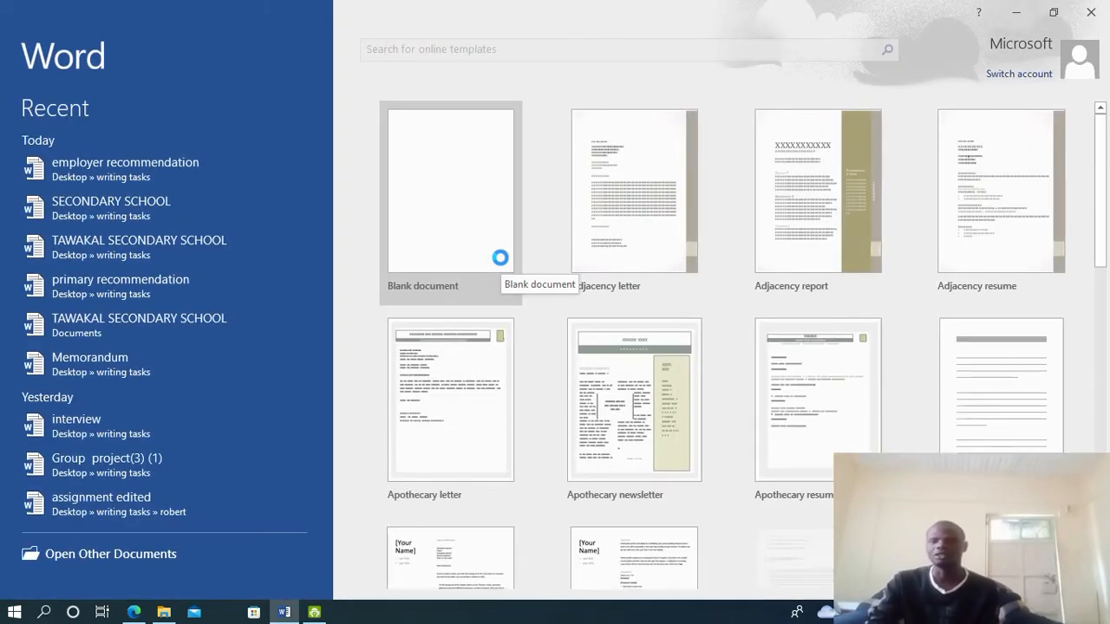
click(476, 222)
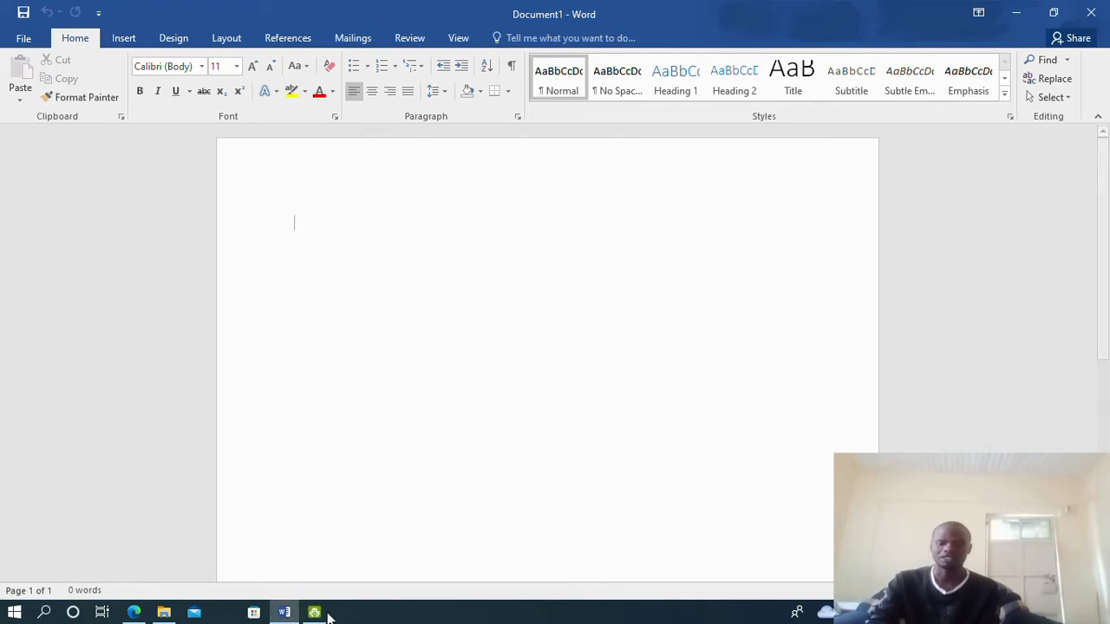
click(134, 616)
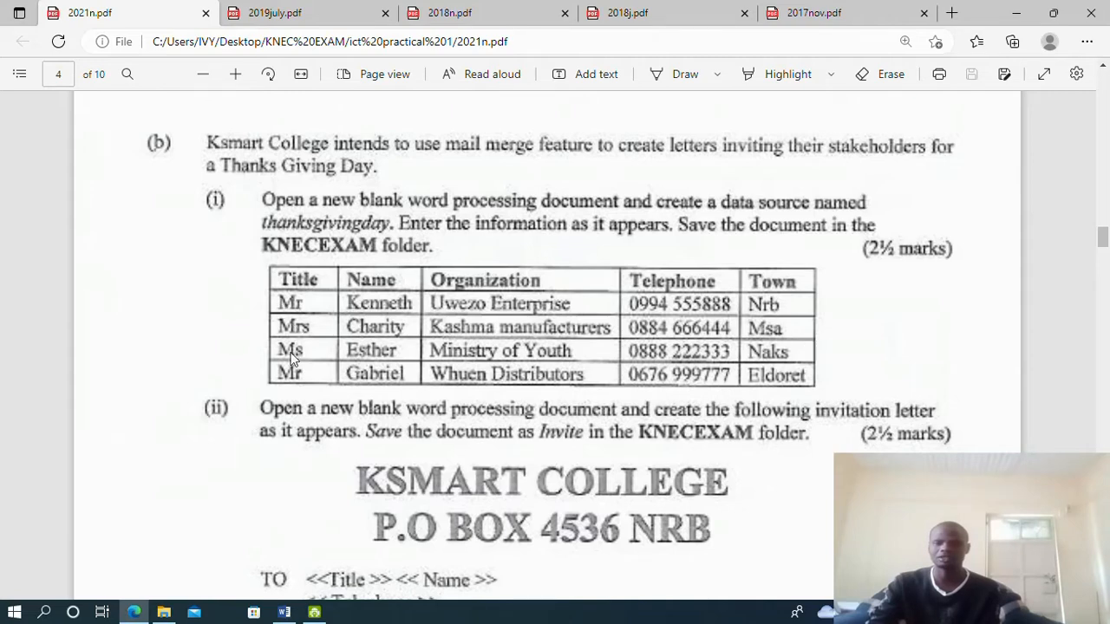
click(283, 612)
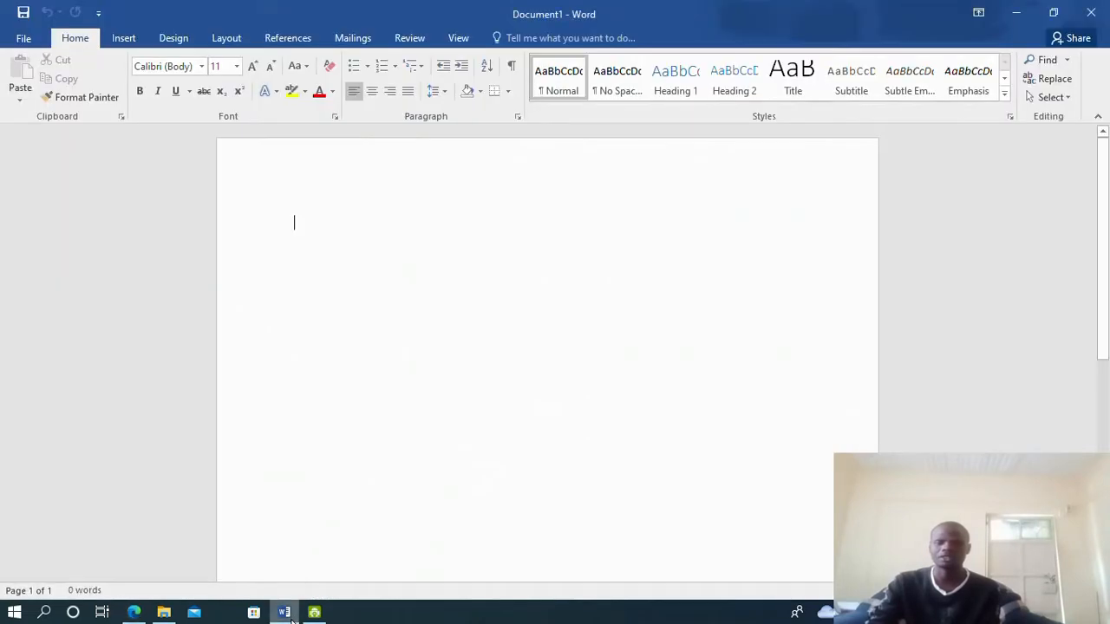
Insert a table of 5 columns and 5 rows using the Insert Table dialog
click(124, 39)
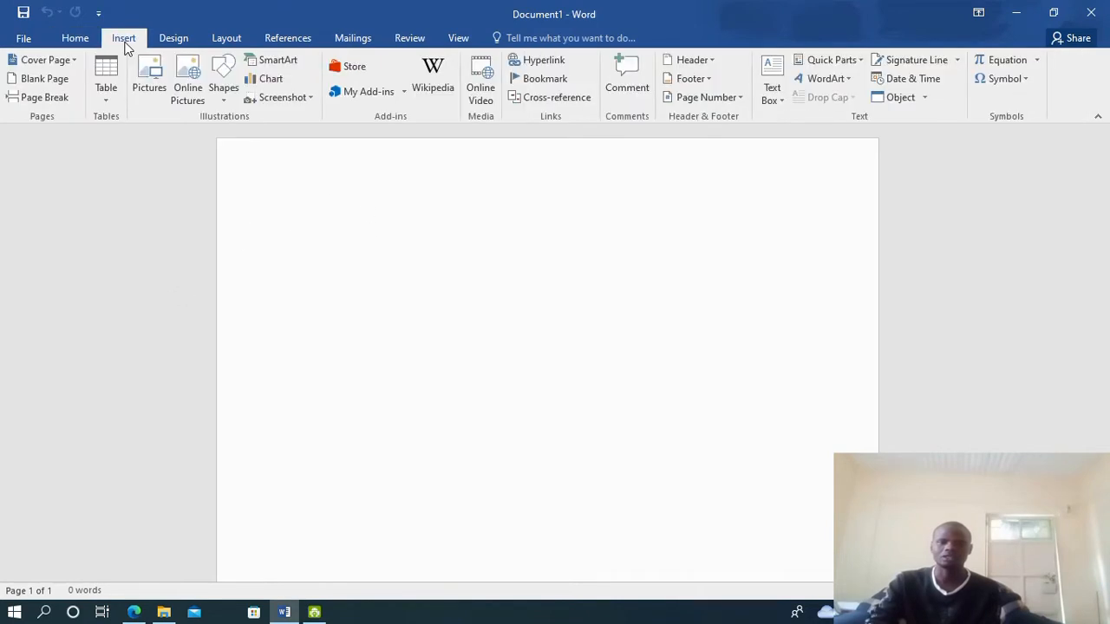
click(107, 99)
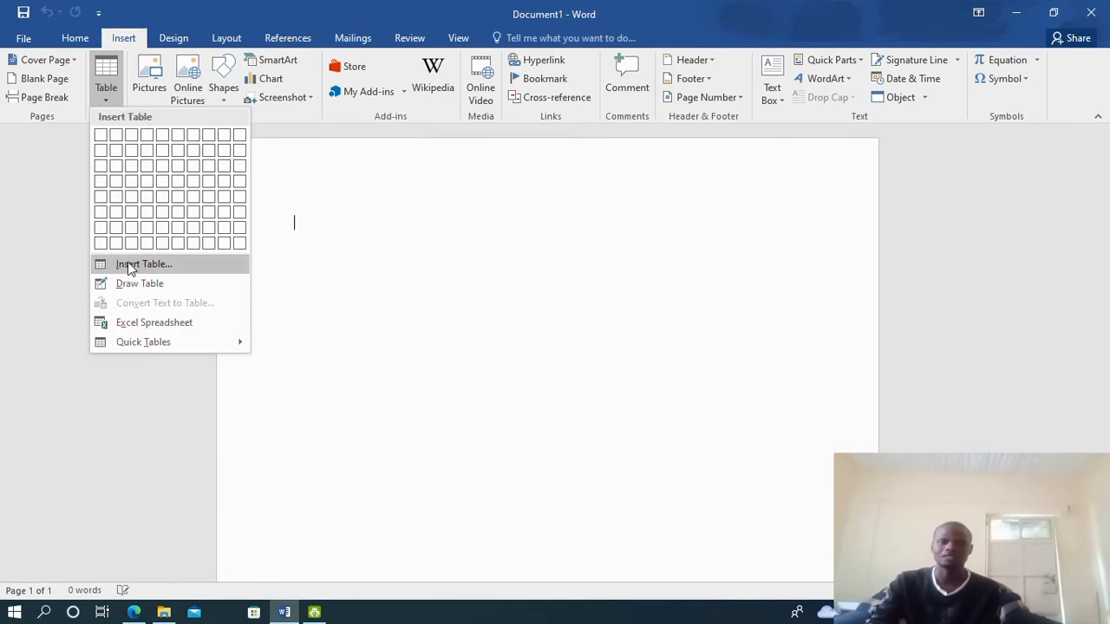
click(154, 265)
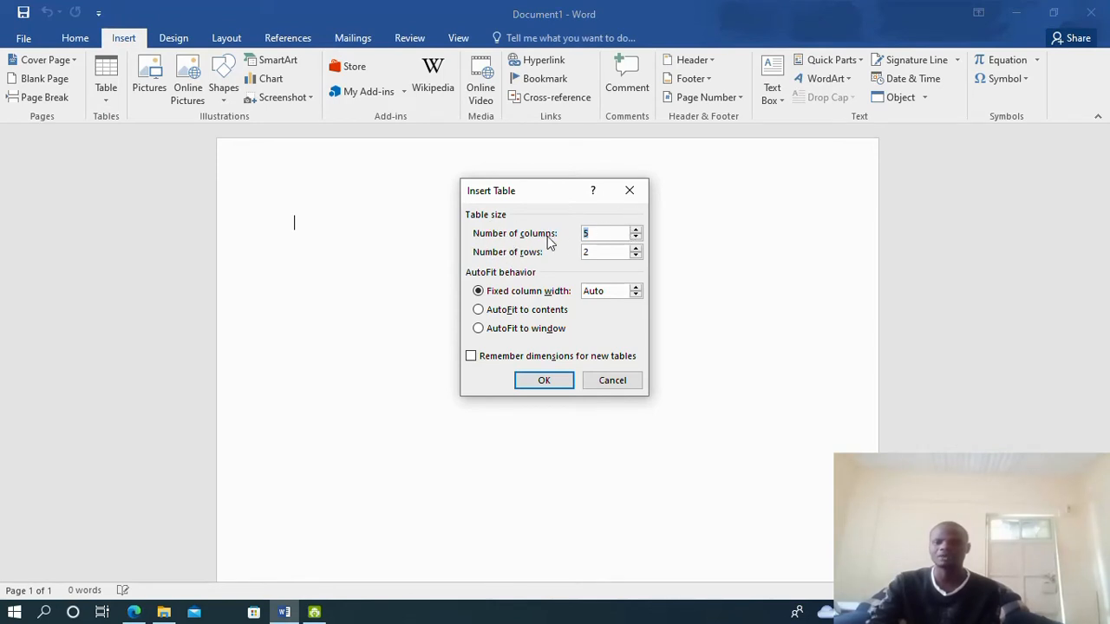
click(595, 231)
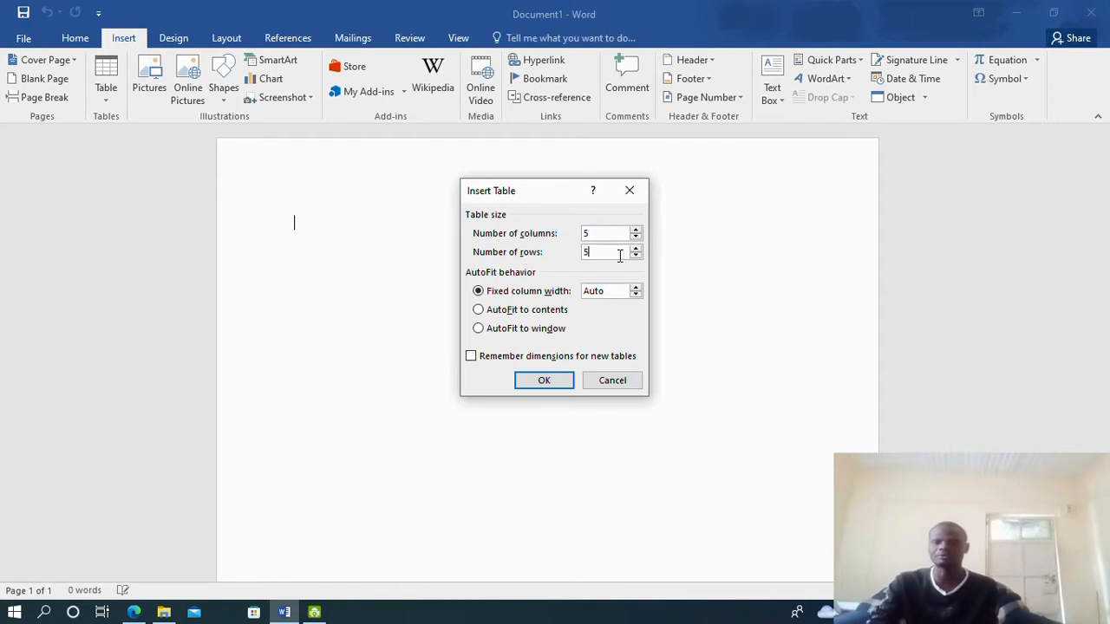
key(BackSpace)
text(3)
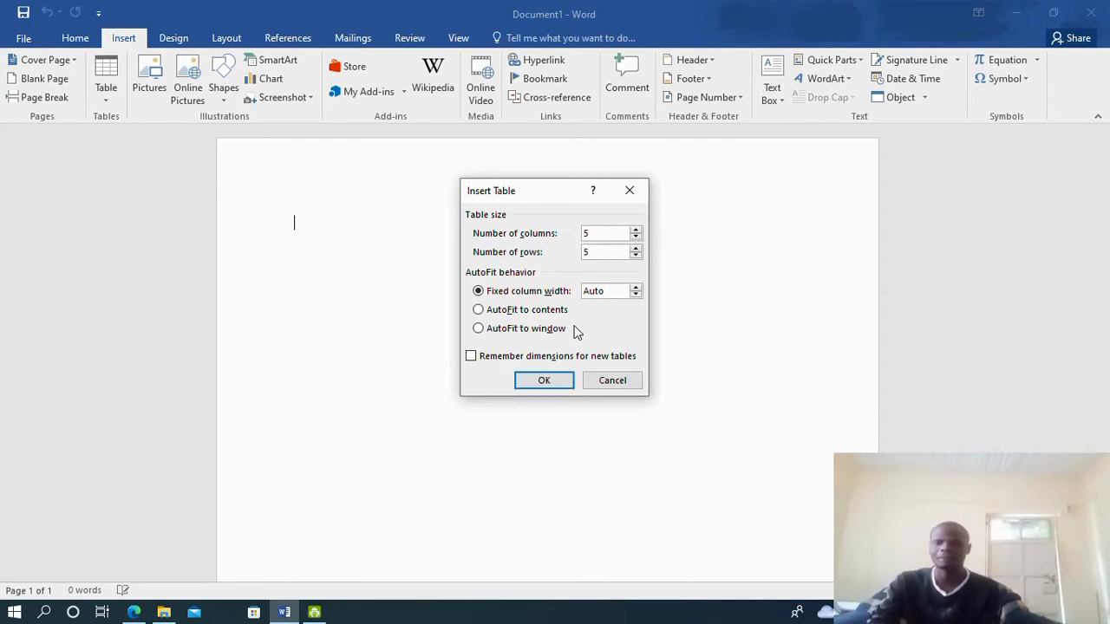
click(548, 384)
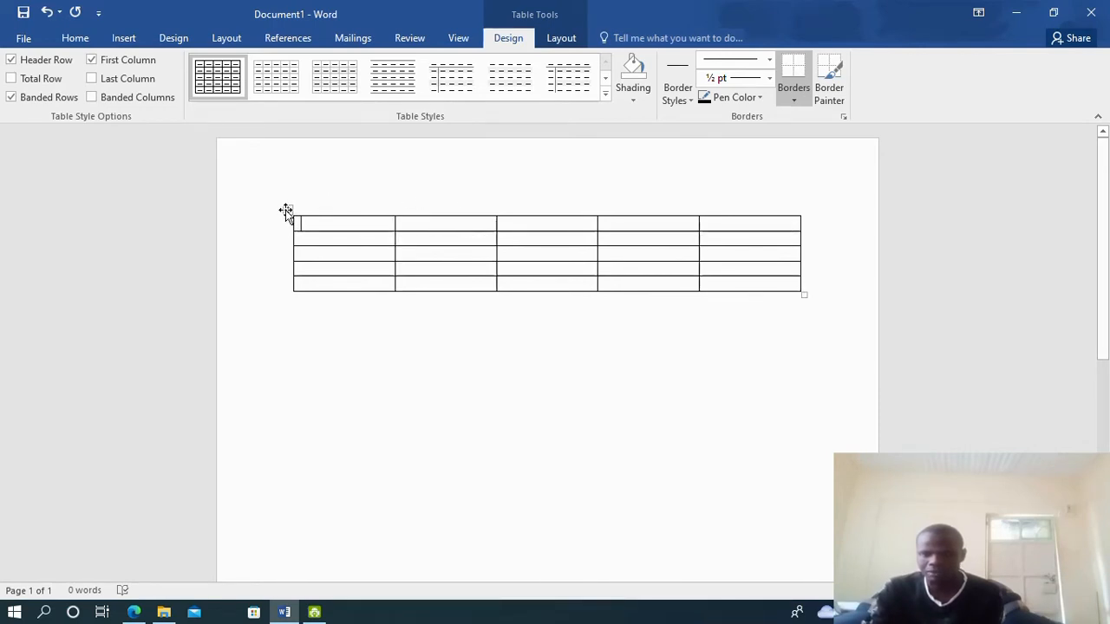
Move the empty table lower on the page and enlarge it by its corner handle
drag(285, 211, 315, 354)
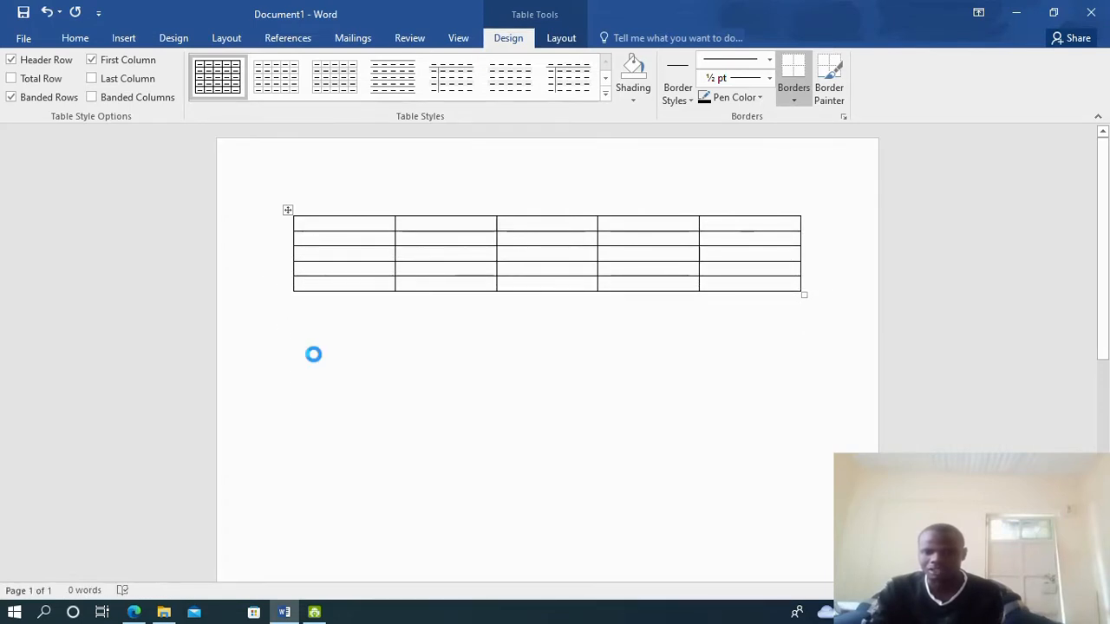
mouse_move(285, 252)
mouse_down()
mouse_move(266, 320)
mouse_move(264, 253)
mouse_up()
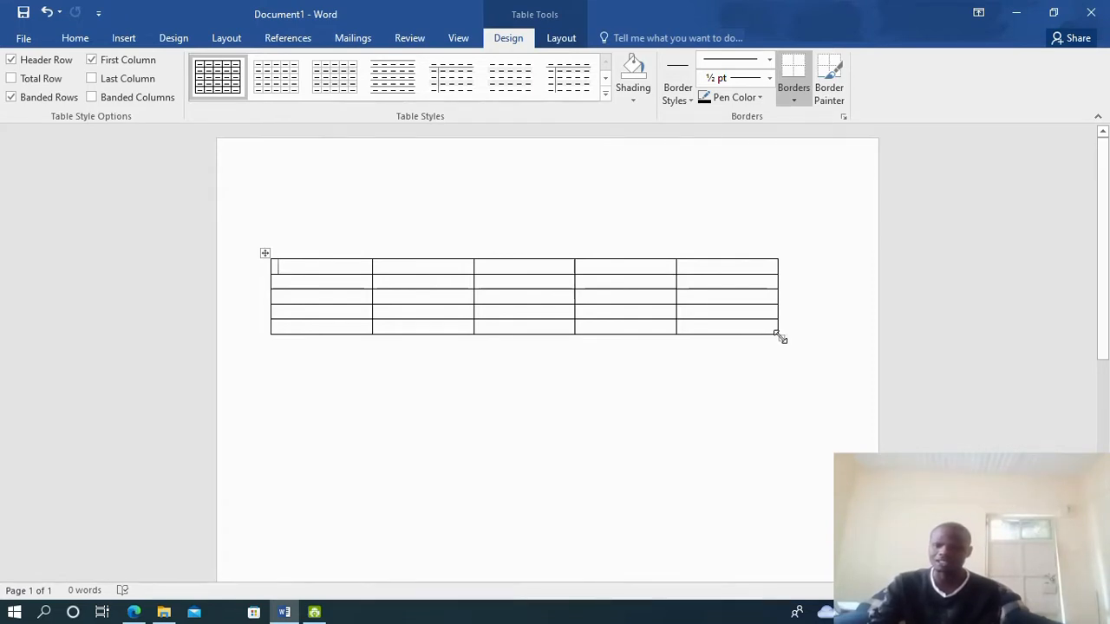
drag(779, 337, 844, 447)
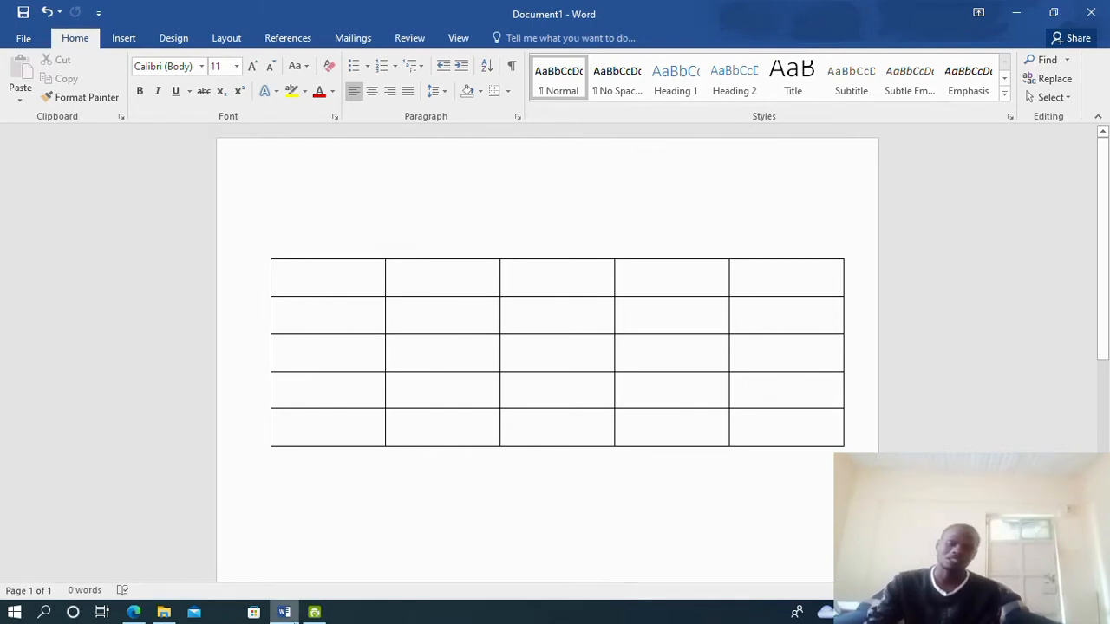
click(133, 612)
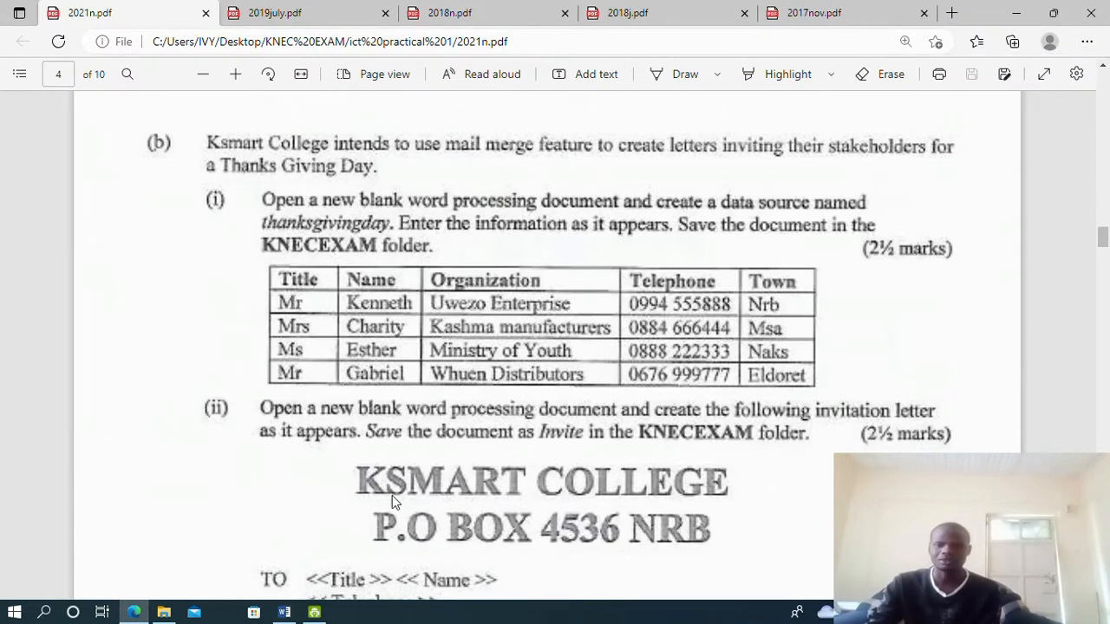
Enter the Title, Name and Organization headings in the first row, checking the exam table
click(284, 612)
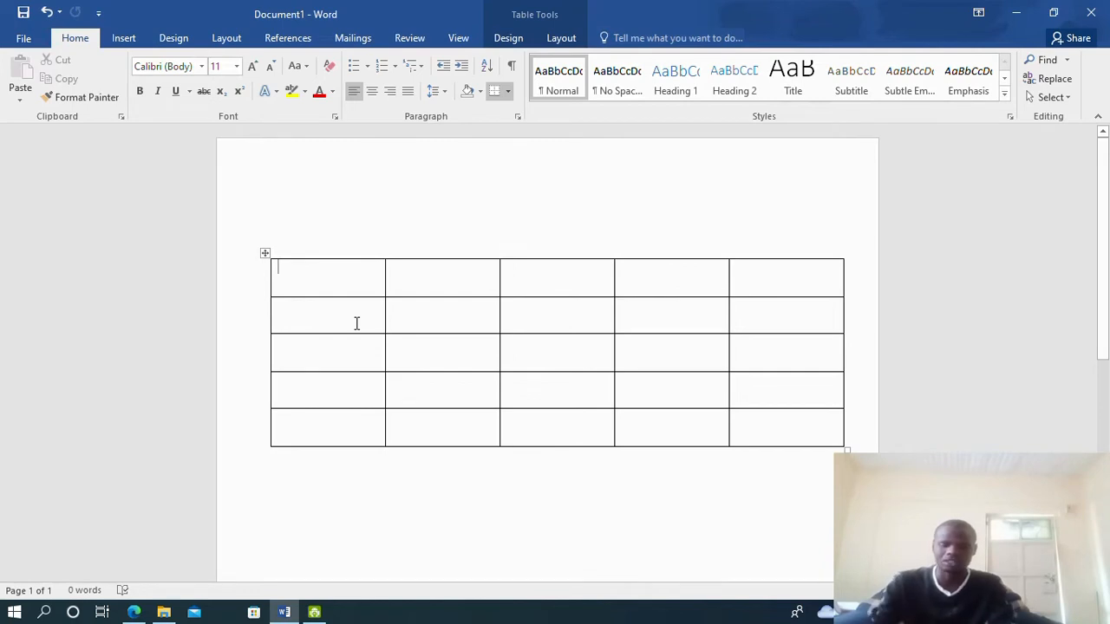
click(136, 613)
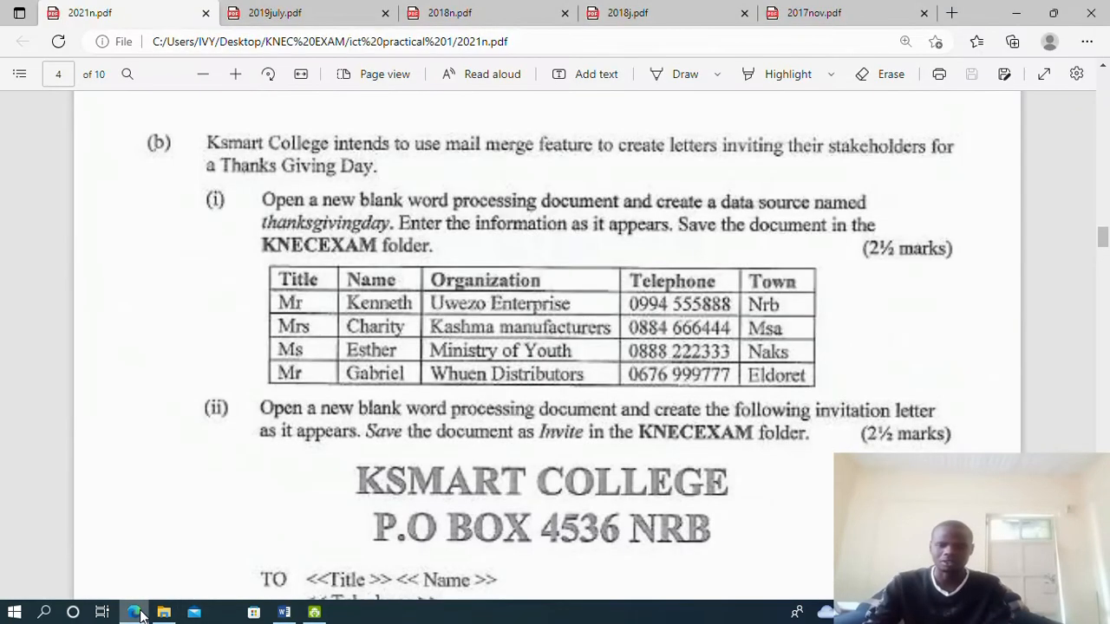
click(136, 612)
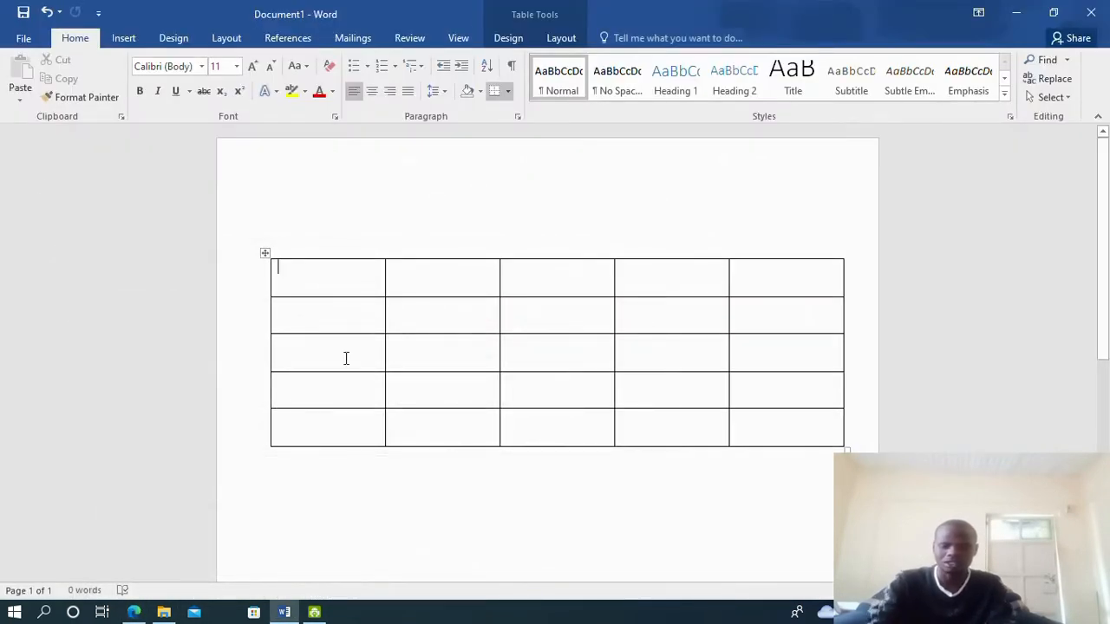
text(Title)
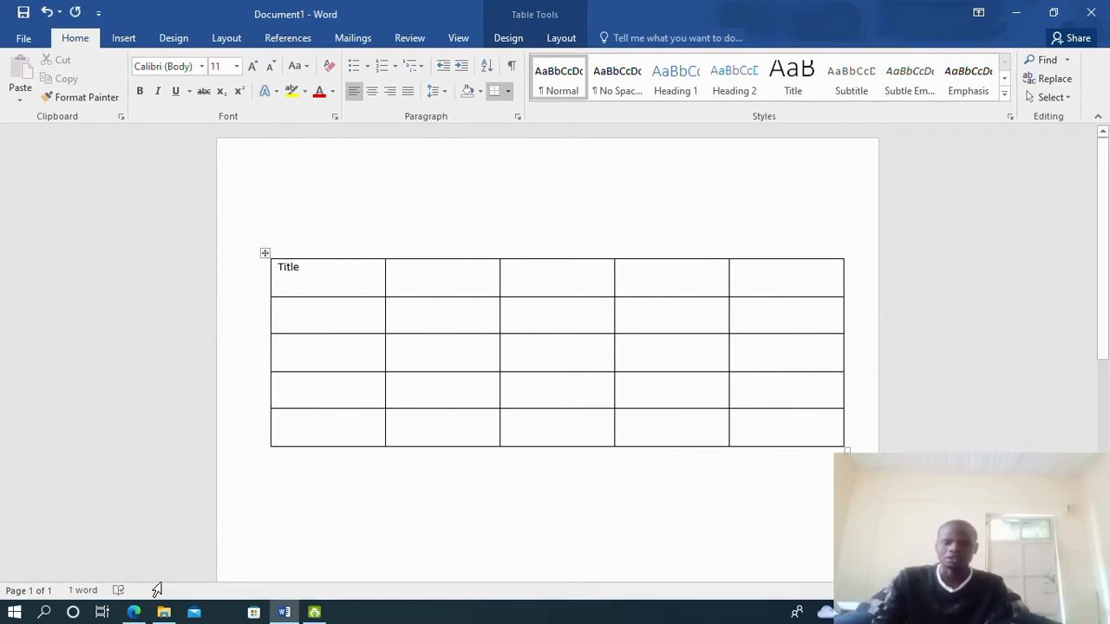
click(132, 613)
click(132, 613)
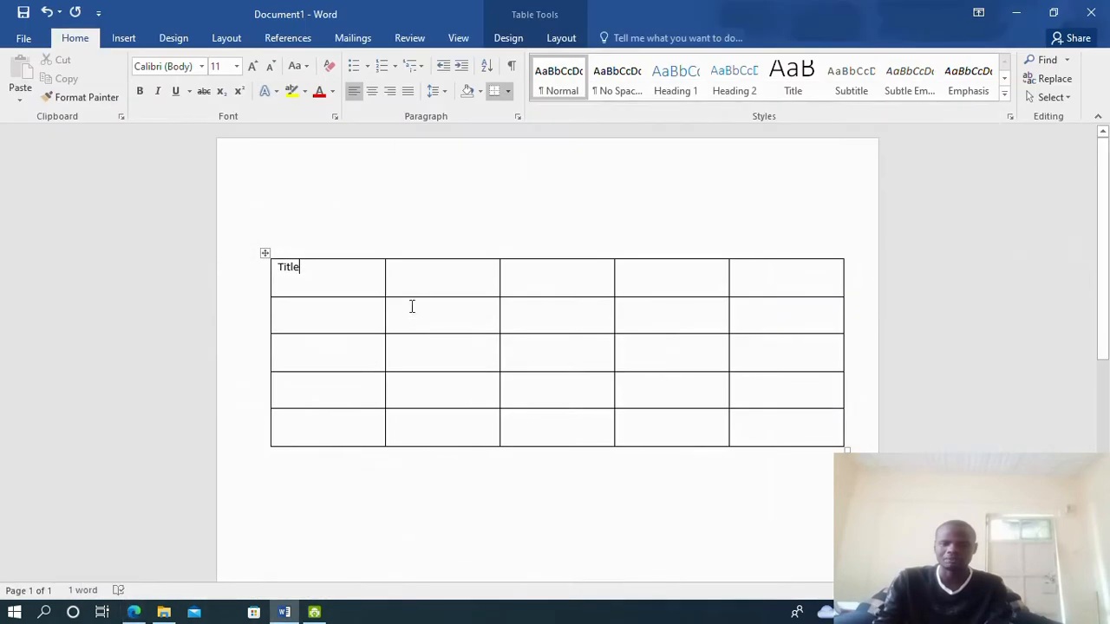
text(Name)
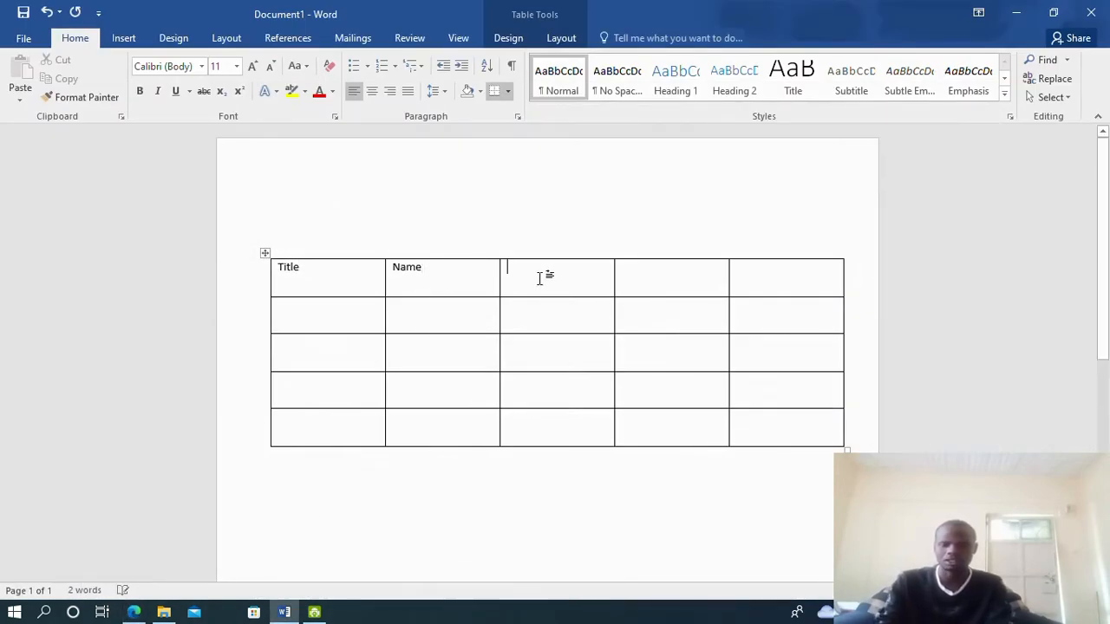
text(Organi)
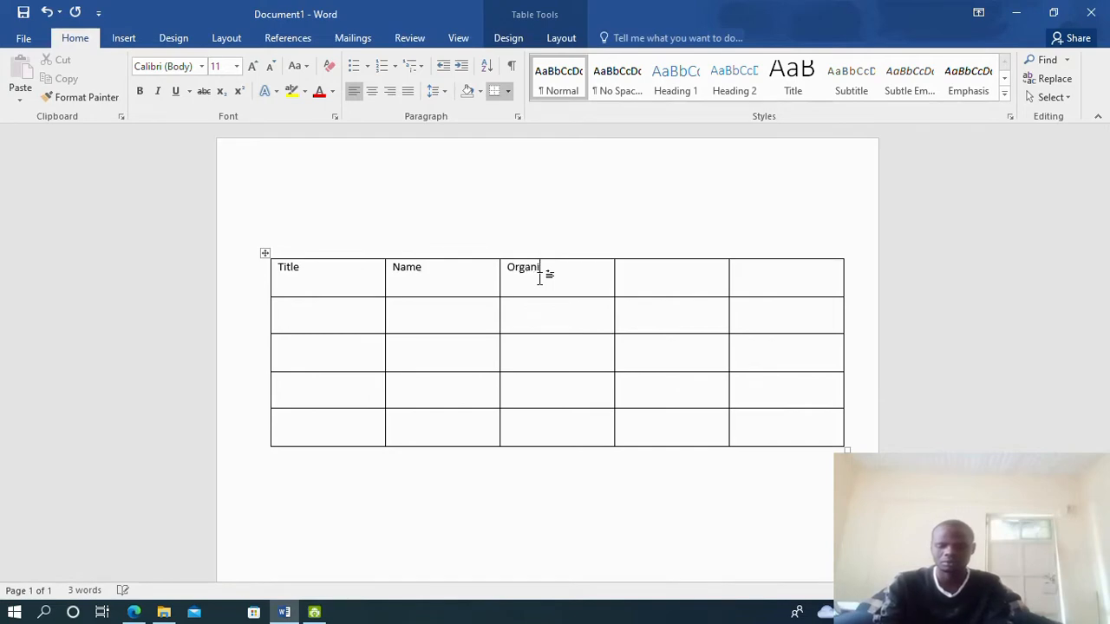
text(zation)
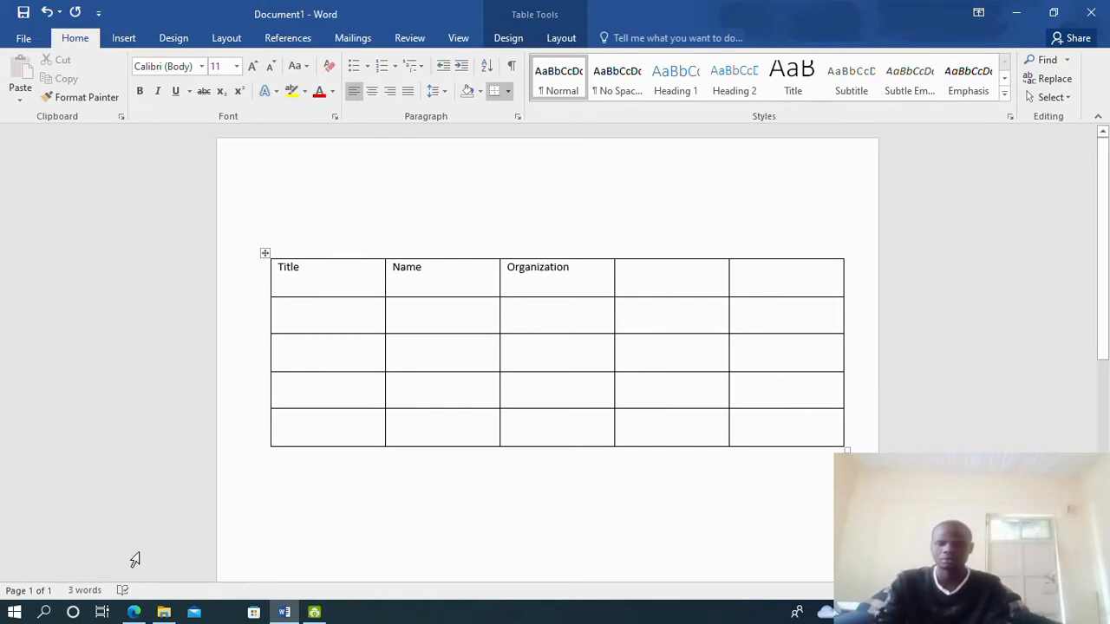
Add the Telephone and Town headings to the last two columns
click(134, 612)
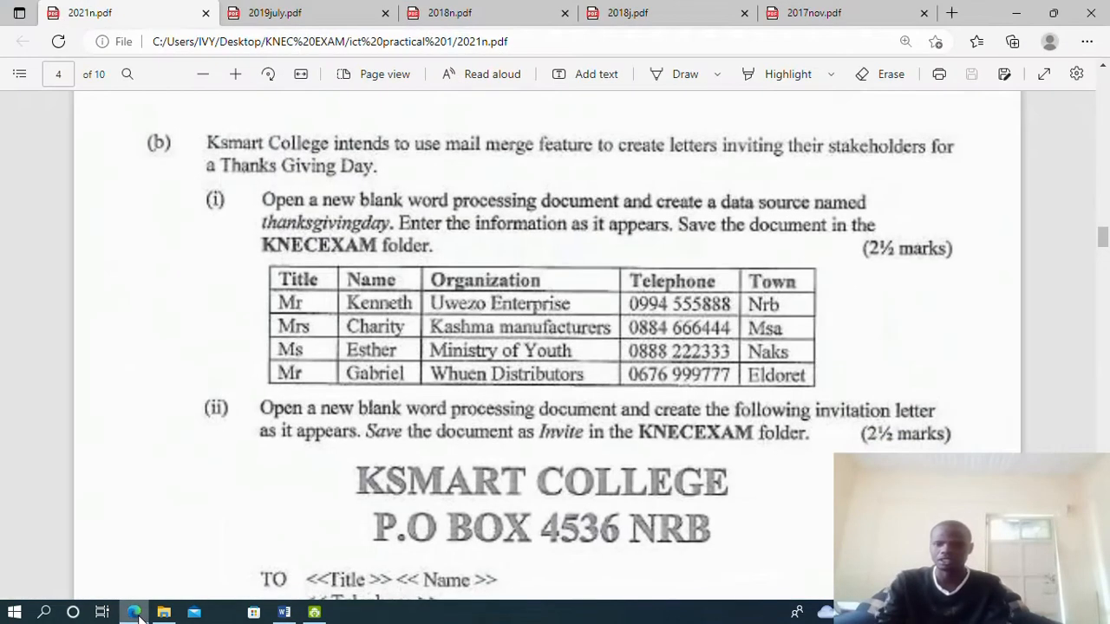
click(136, 613)
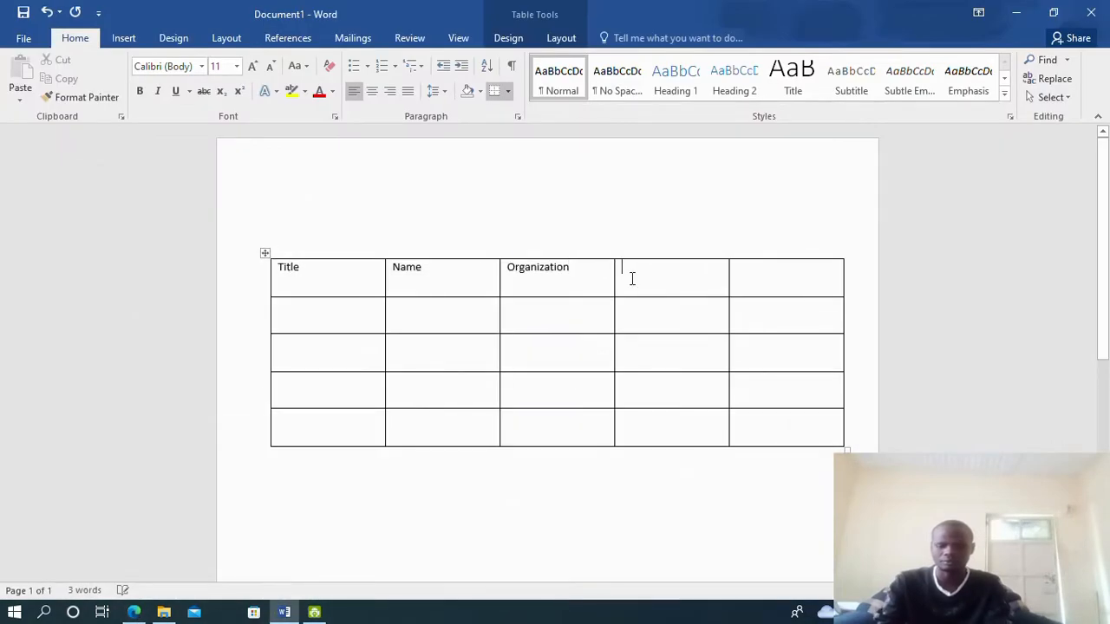
text(Telep)
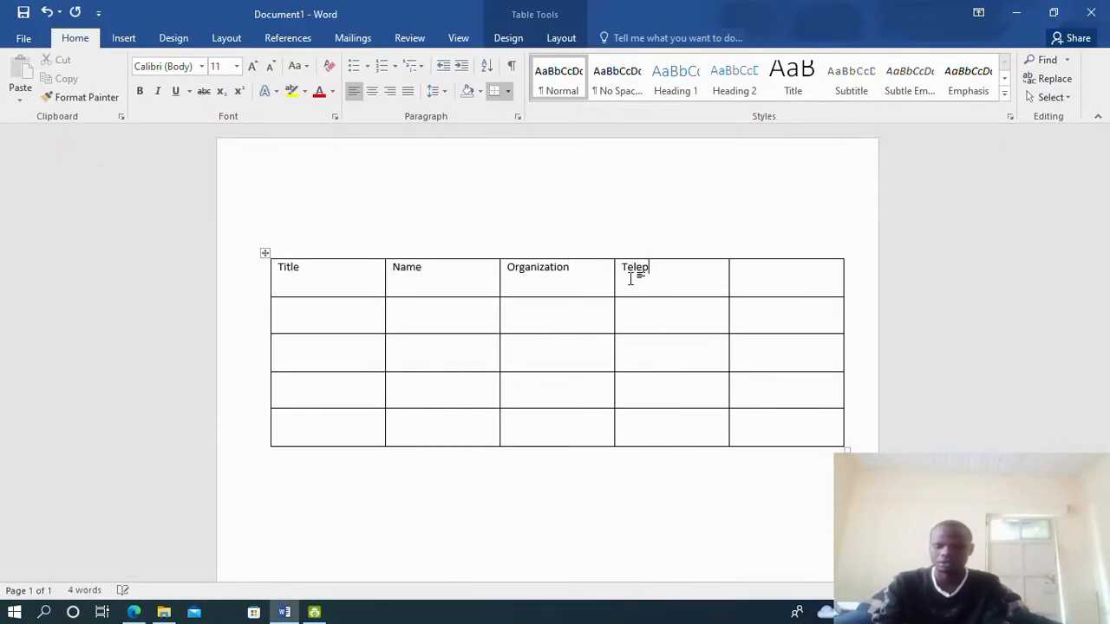
text(hone)
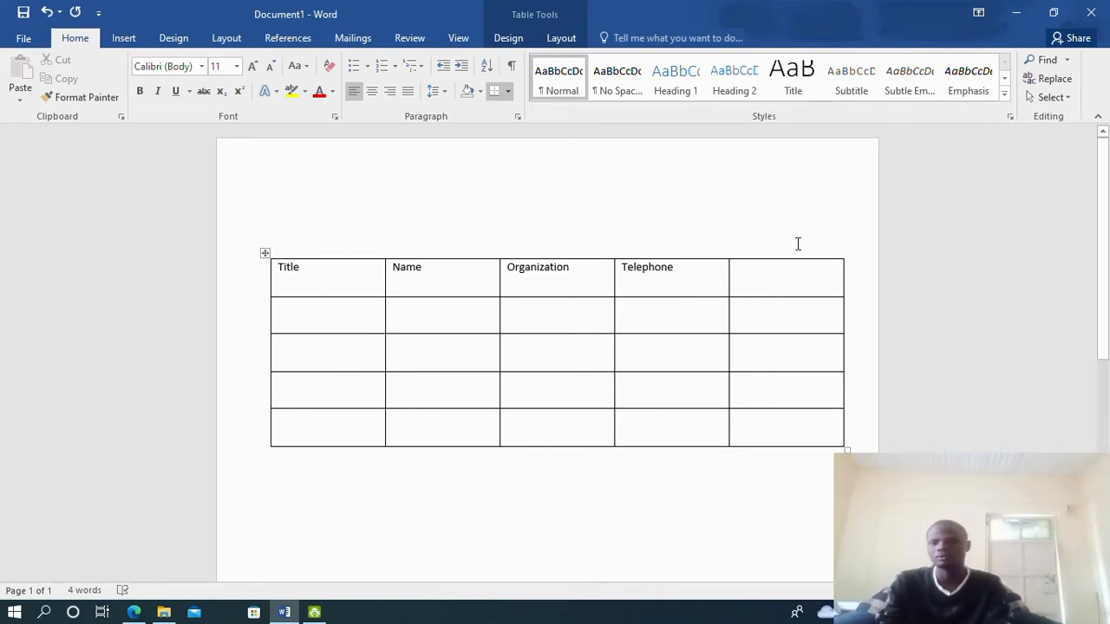
click(766, 274)
text(Town)
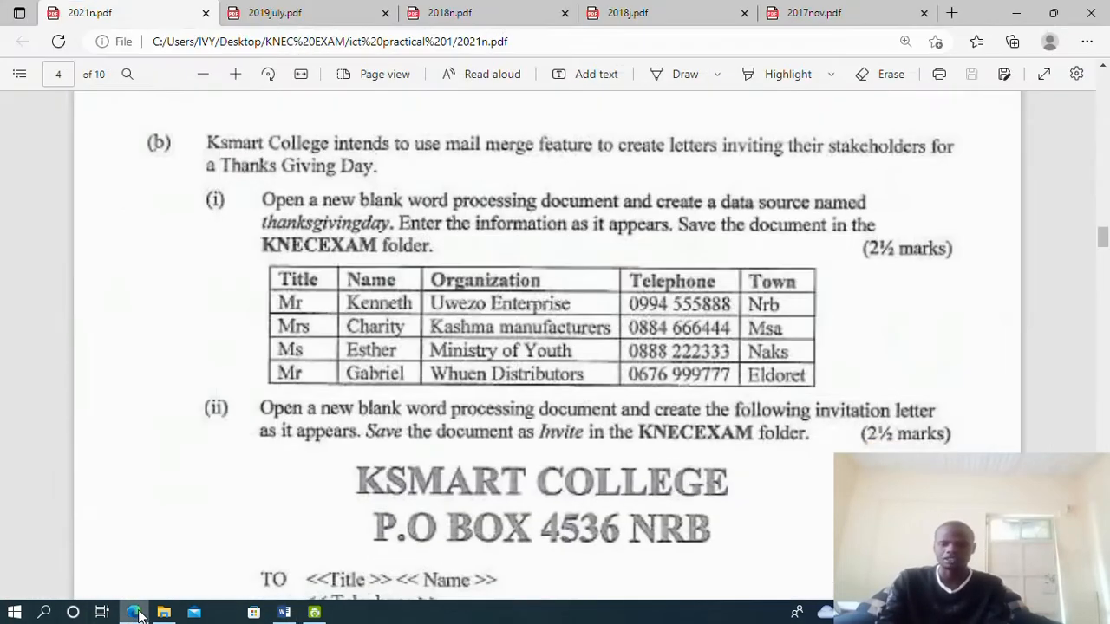
click(134, 612)
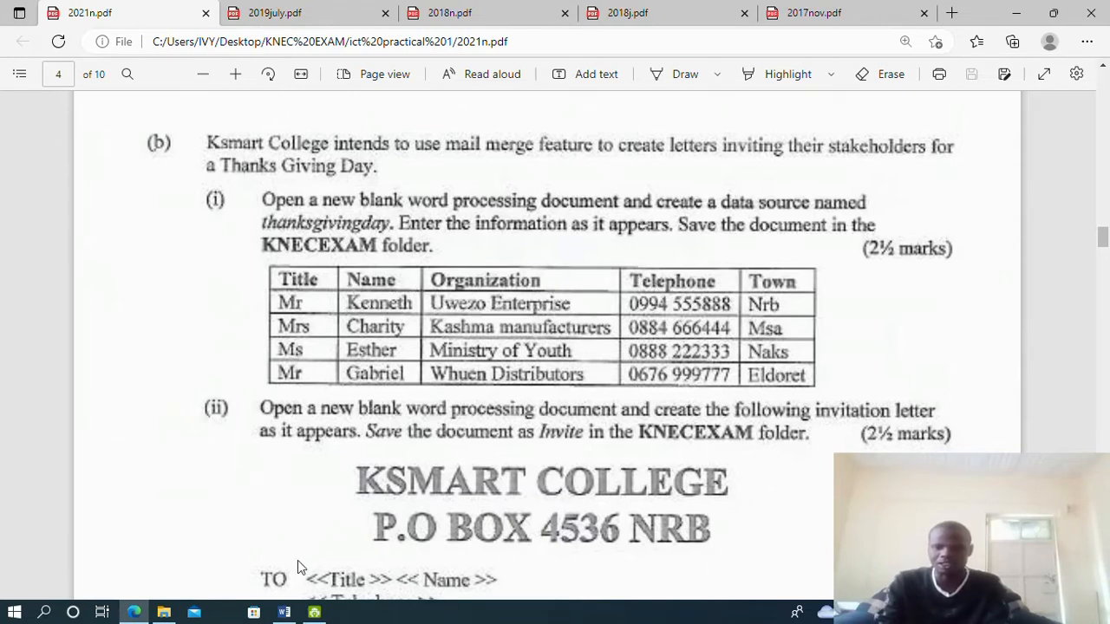
click(284, 612)
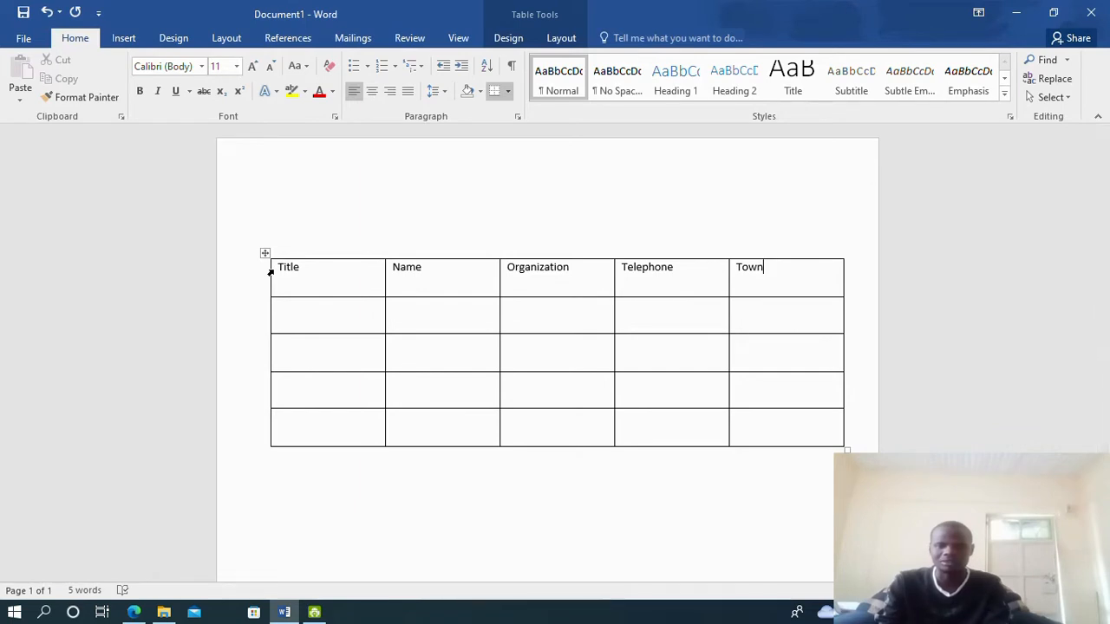
Make the heading row bold, 18 pt and centred in its cells
drag(272, 272, 770, 272)
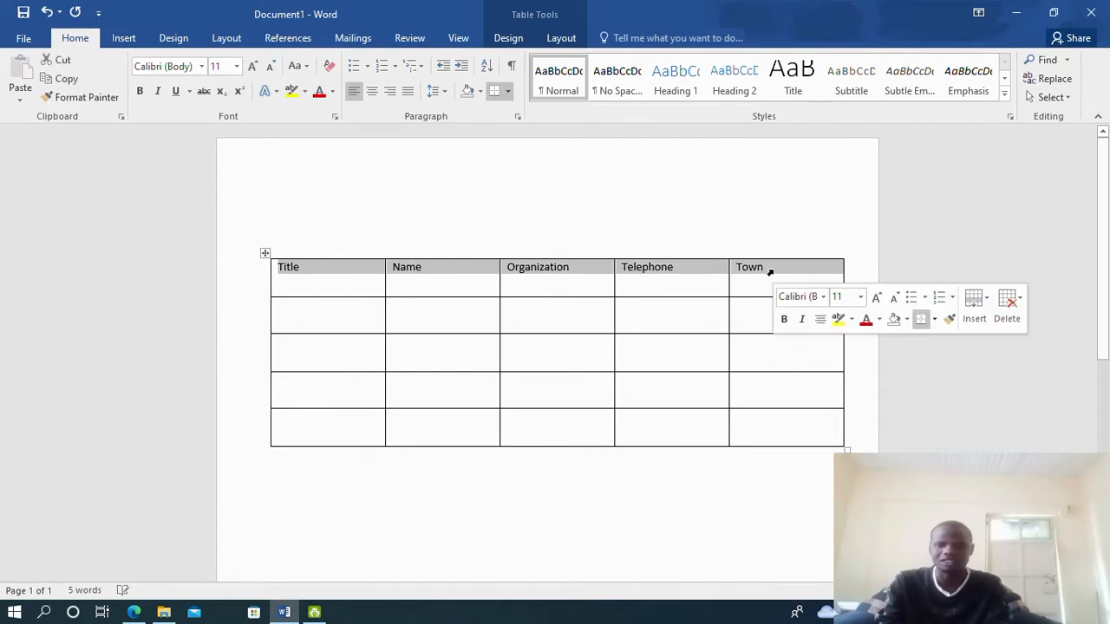
click(139, 92)
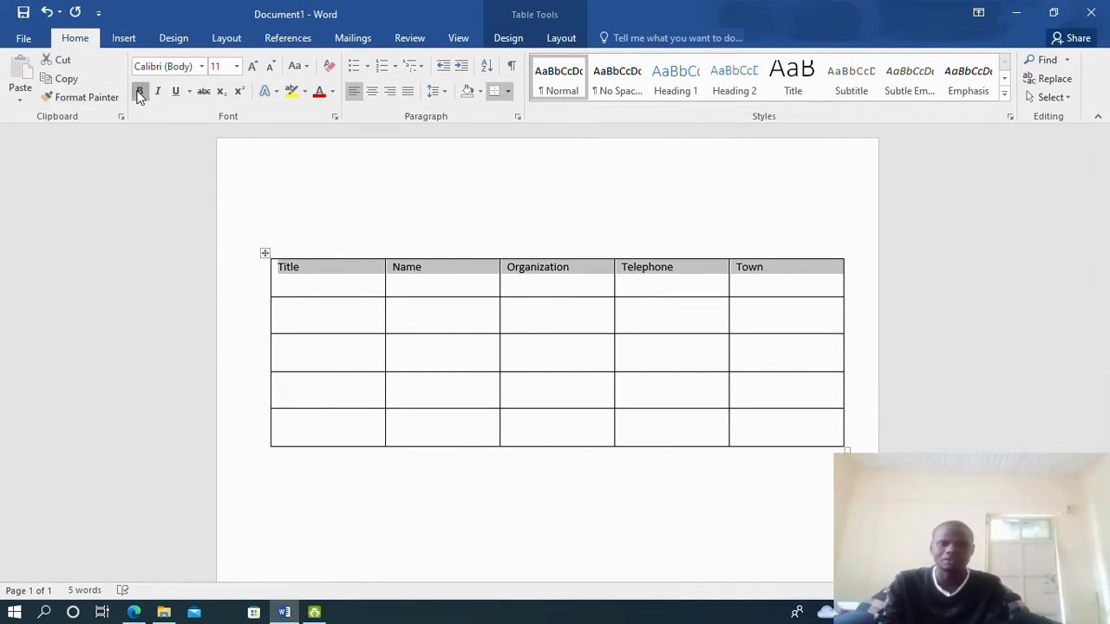
click(236, 66)
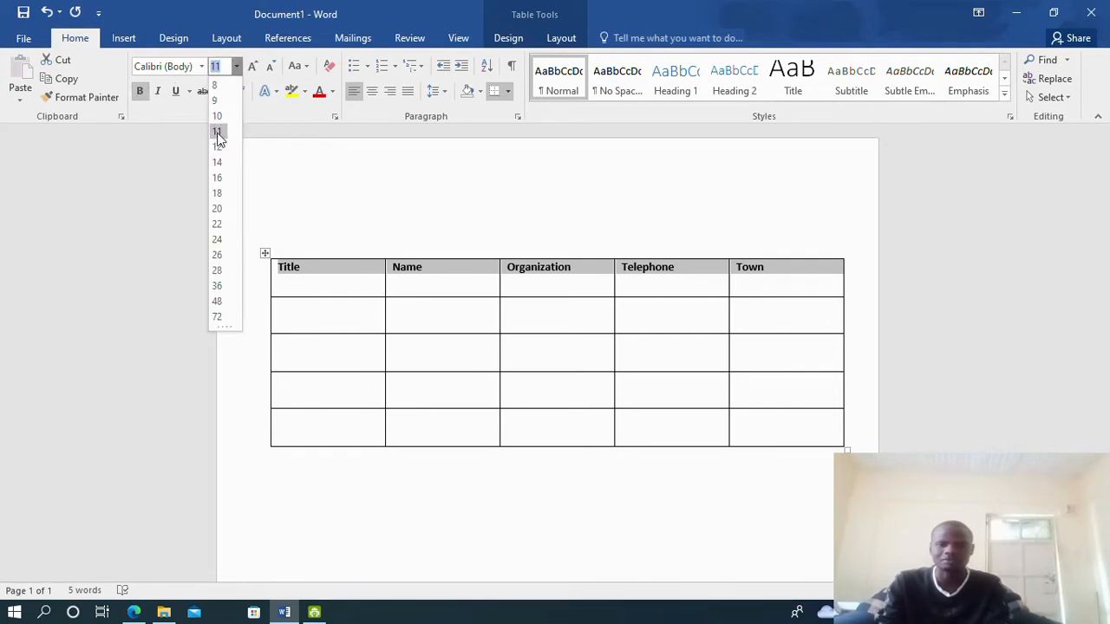
click(218, 193)
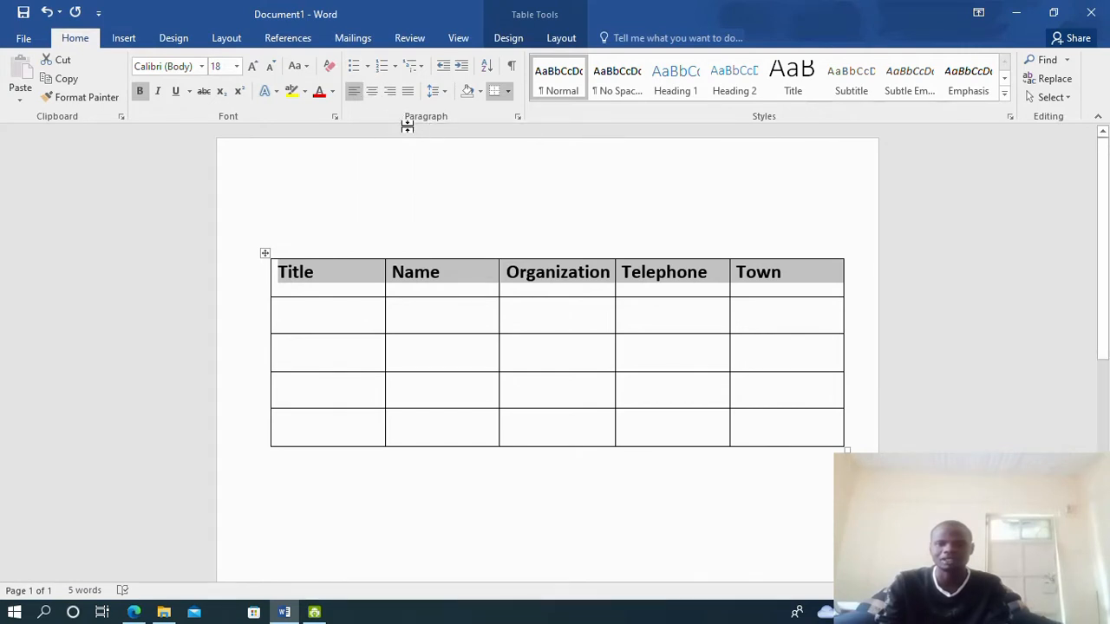
click(373, 92)
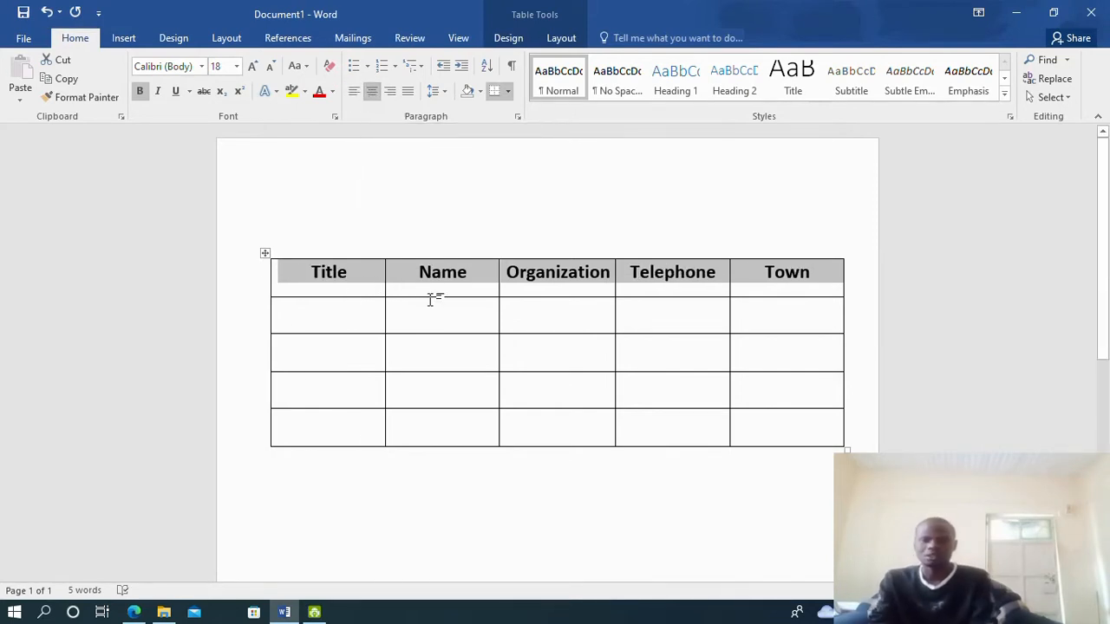
Select the Name heading cells, then check the exam question before returning to the table
drag(408, 290, 420, 308)
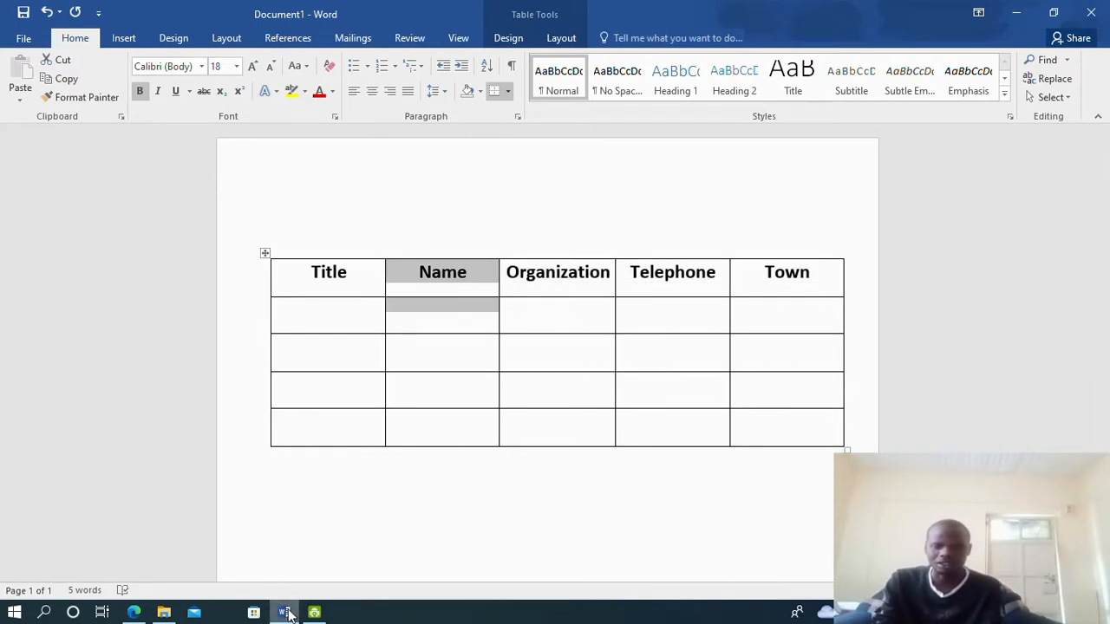
click(133, 612)
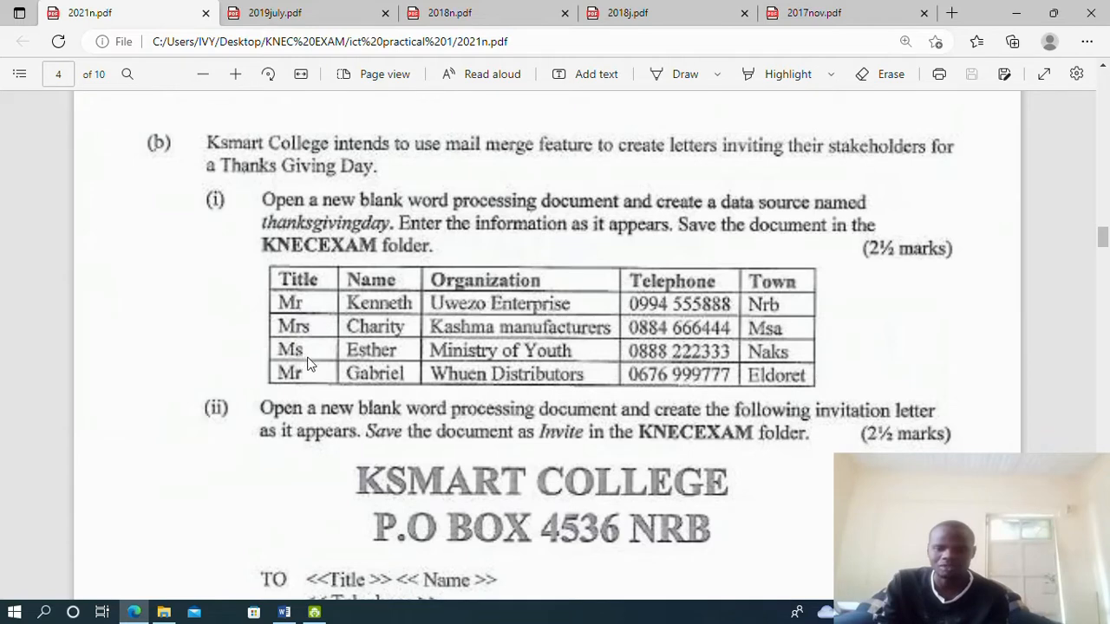
click(285, 612)
click(353, 274)
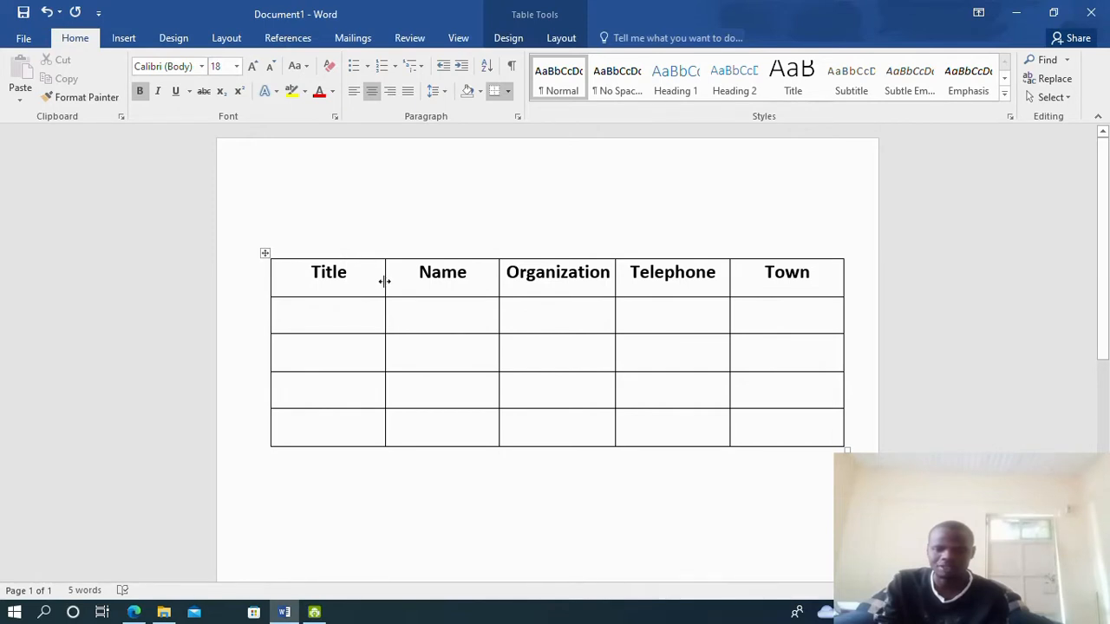
Narrow the Title column, widen Name, and enter Mr in the first Title cell
drag(384, 278, 340, 296)
click(304, 320)
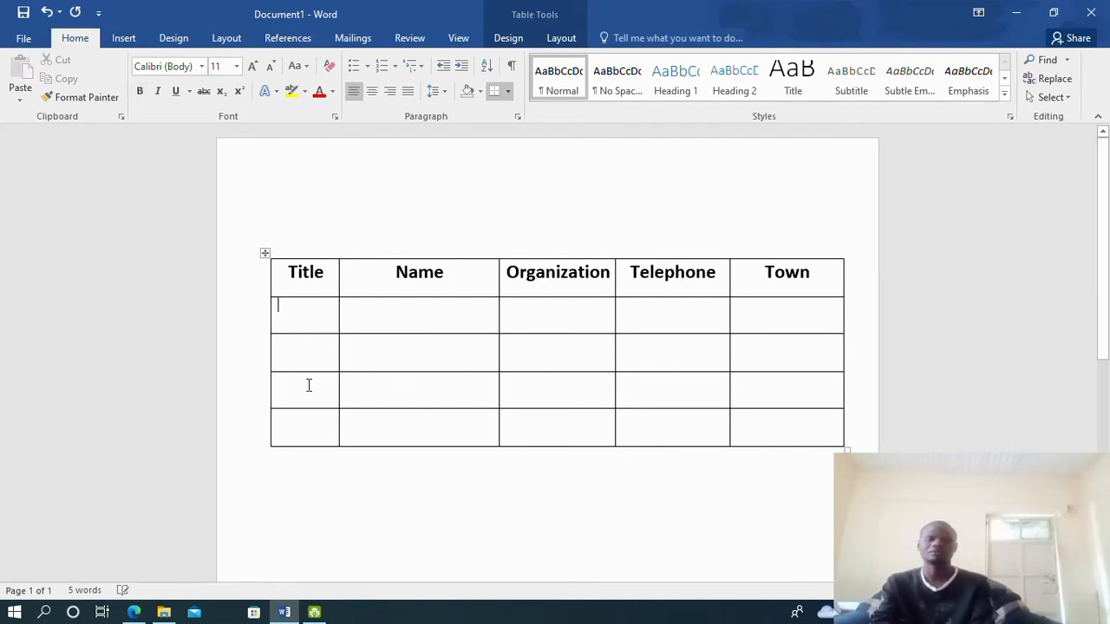
click(135, 613)
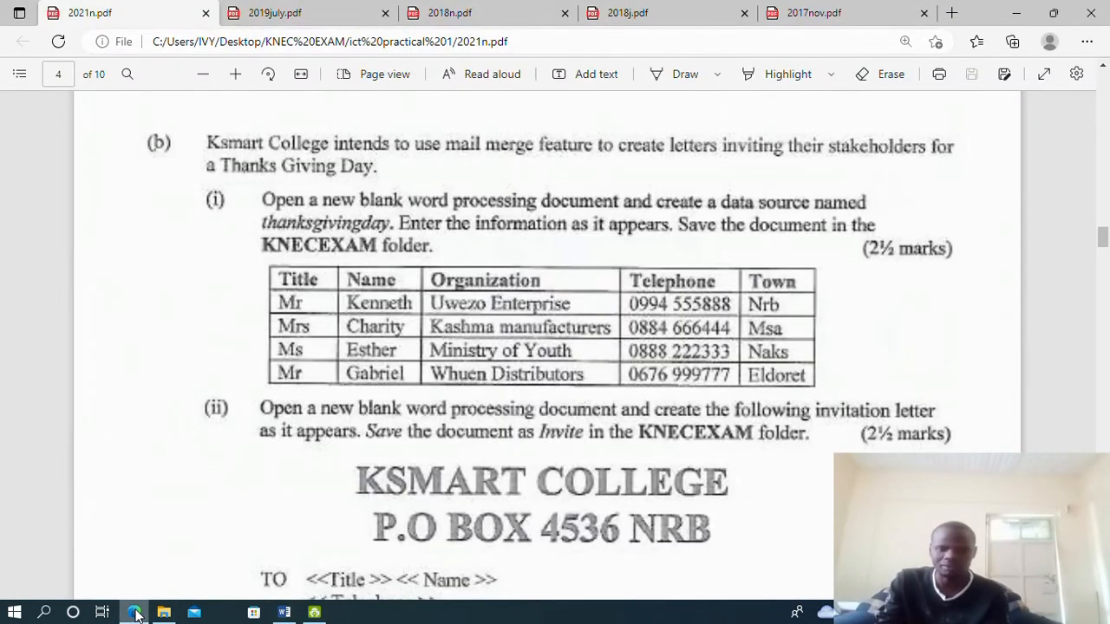
click(135, 613)
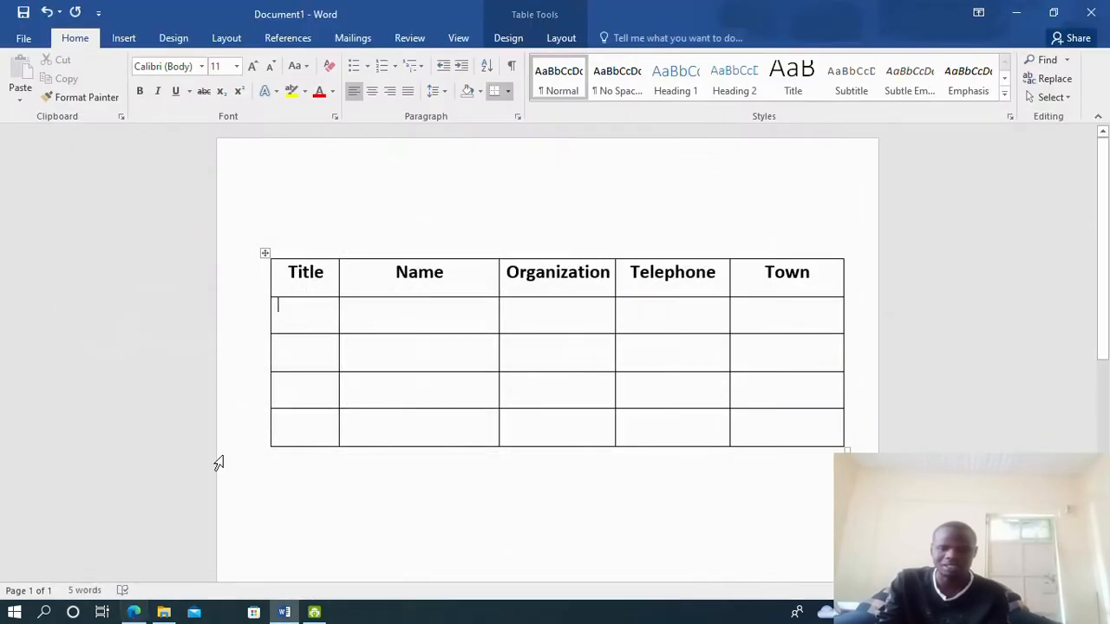
text(MR)
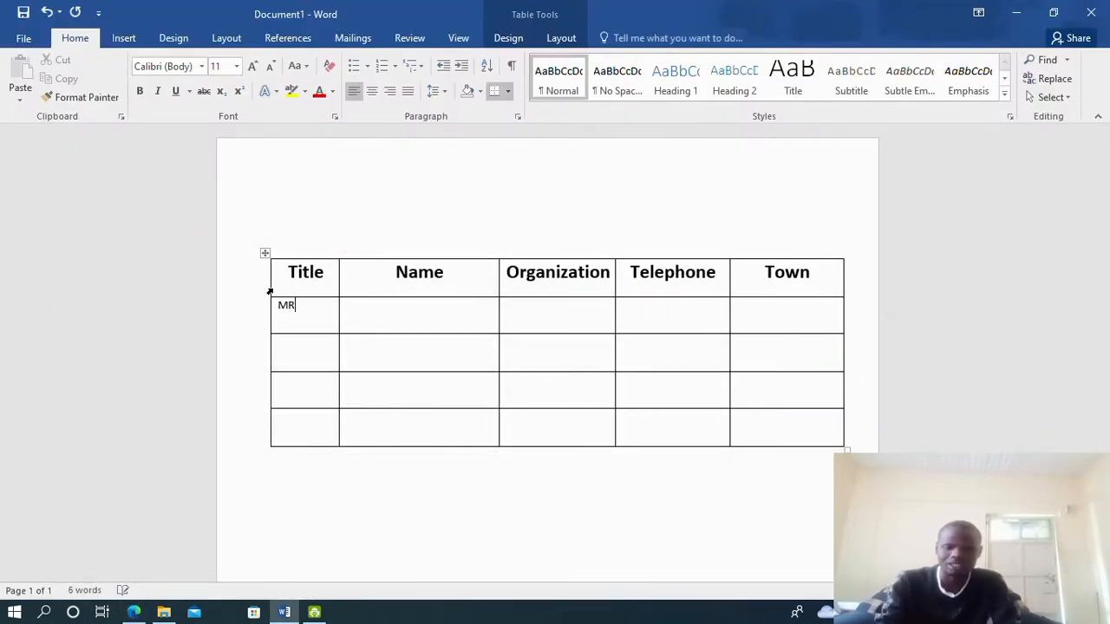
key(BackSpace)
text(r)
Fill the remaining Title cells with Mrs, Ms and Mr, checking the exam paper
click(314, 340)
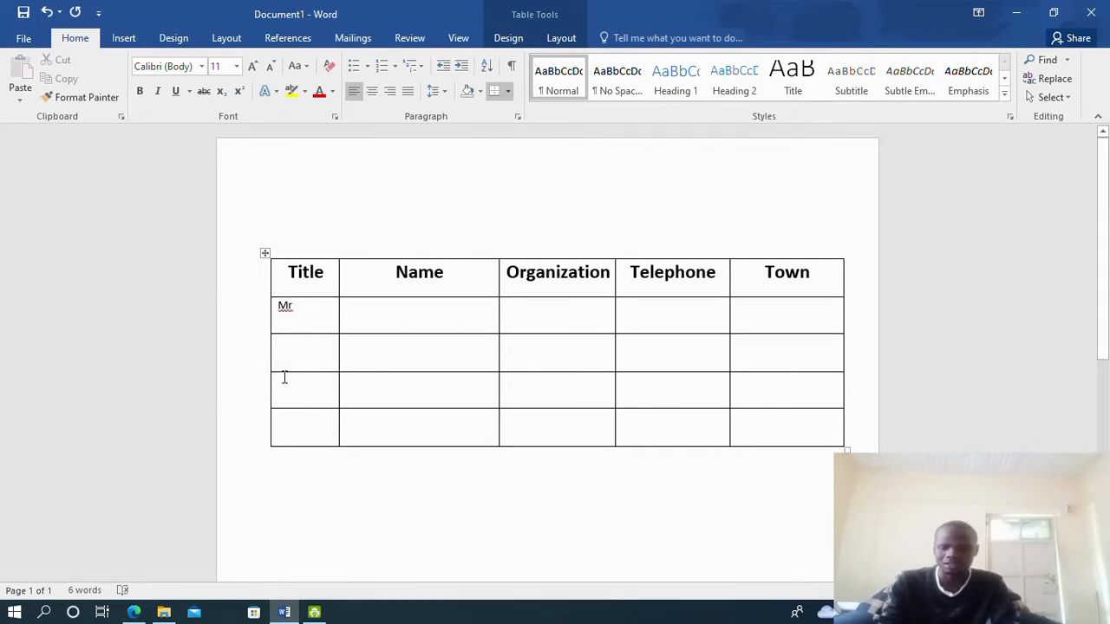
text(Mrs)
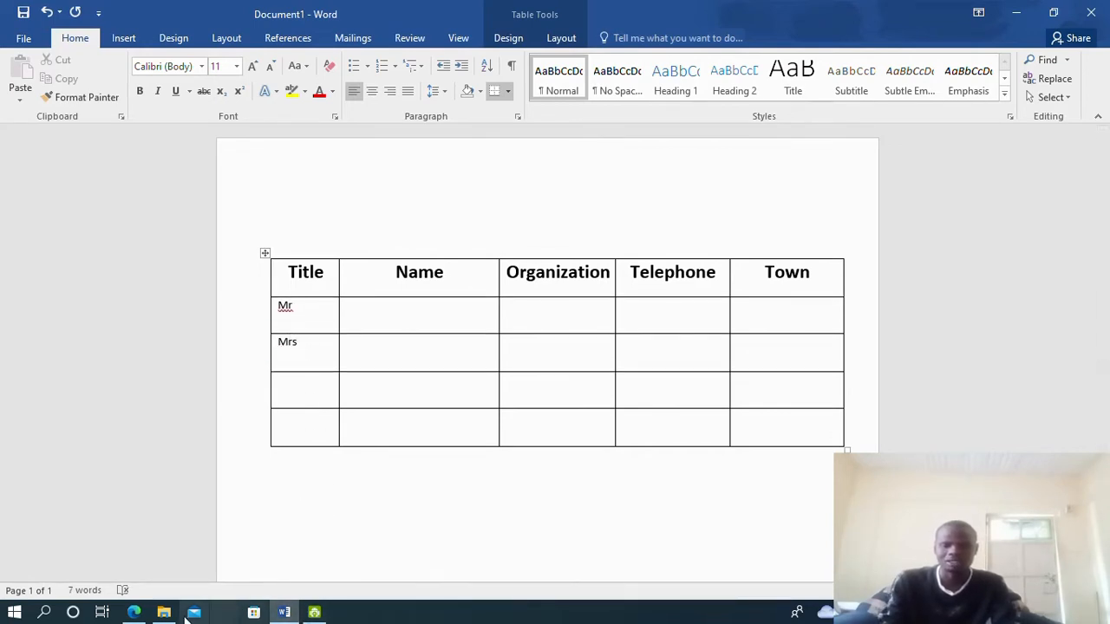
click(136, 612)
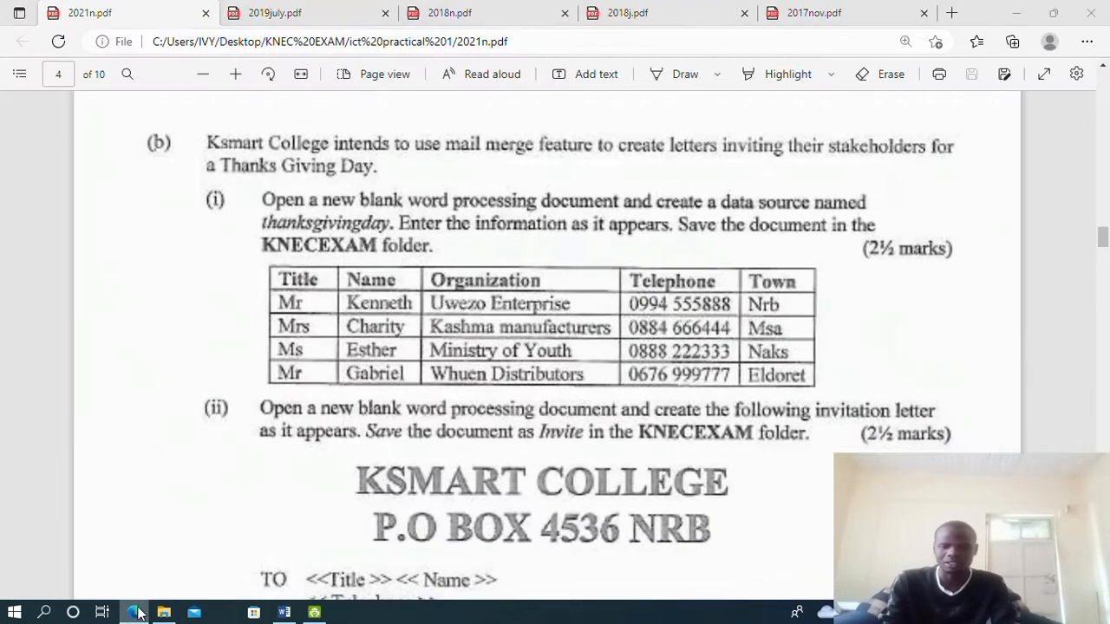
click(136, 612)
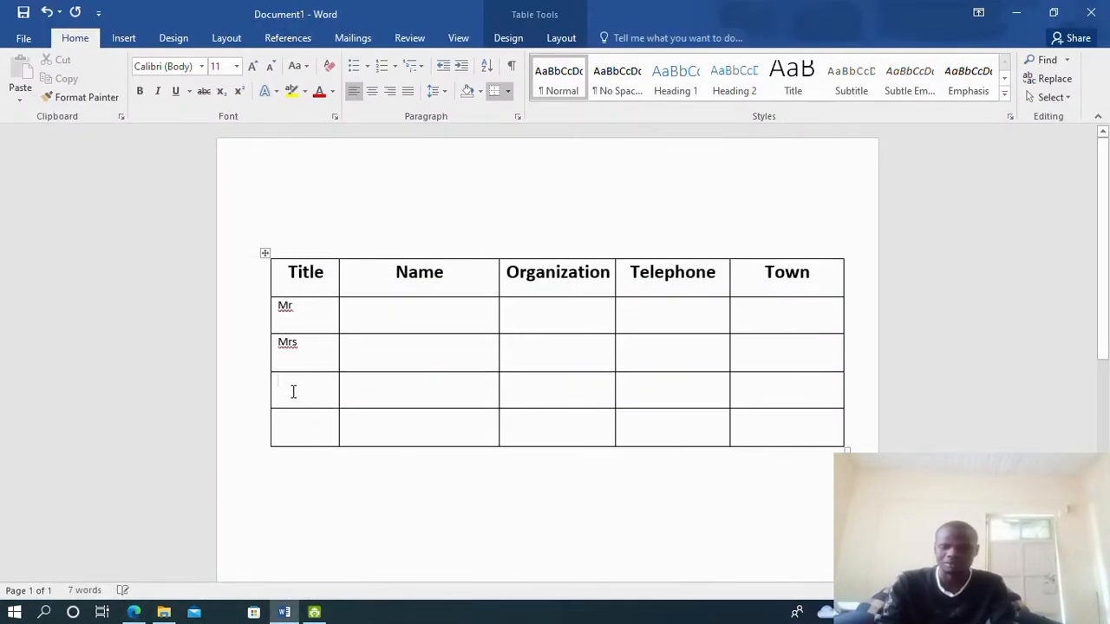
text(Ms)
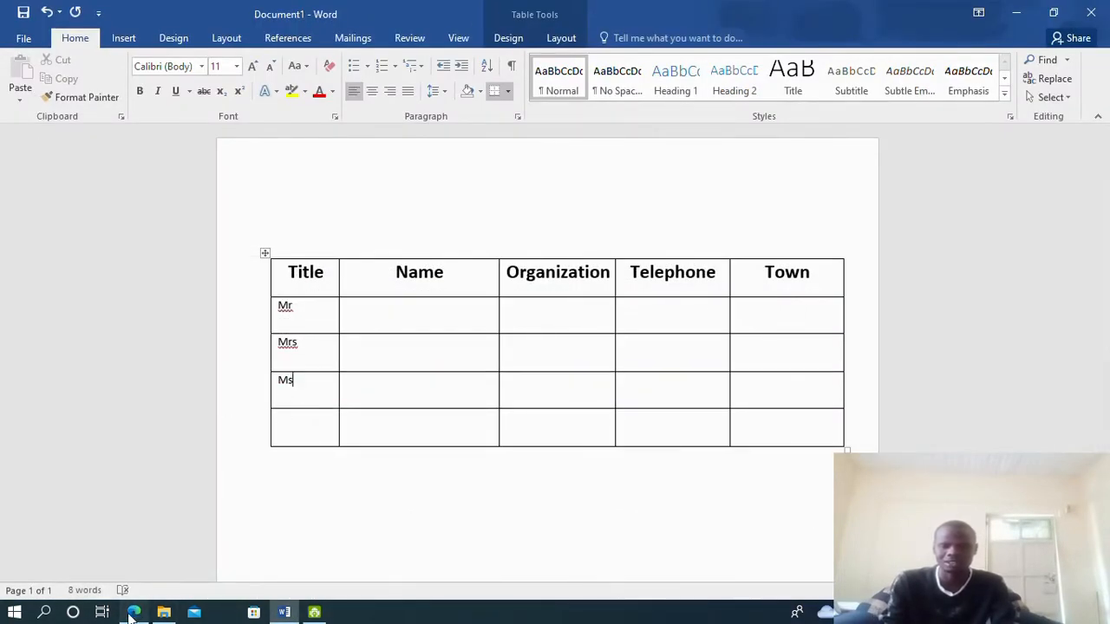
click(135, 612)
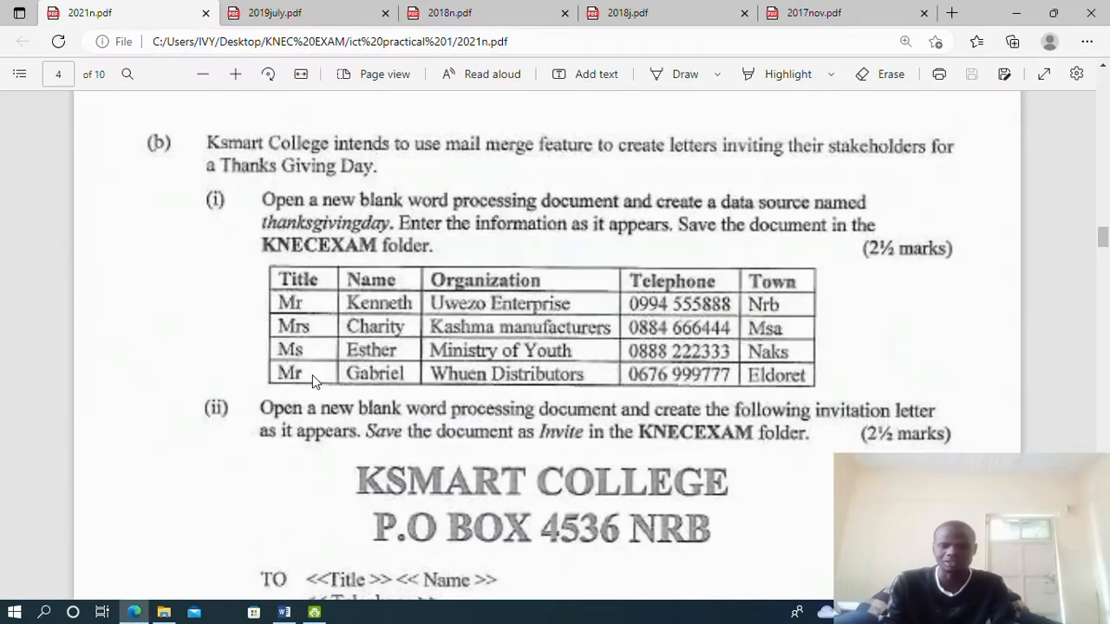
click(283, 612)
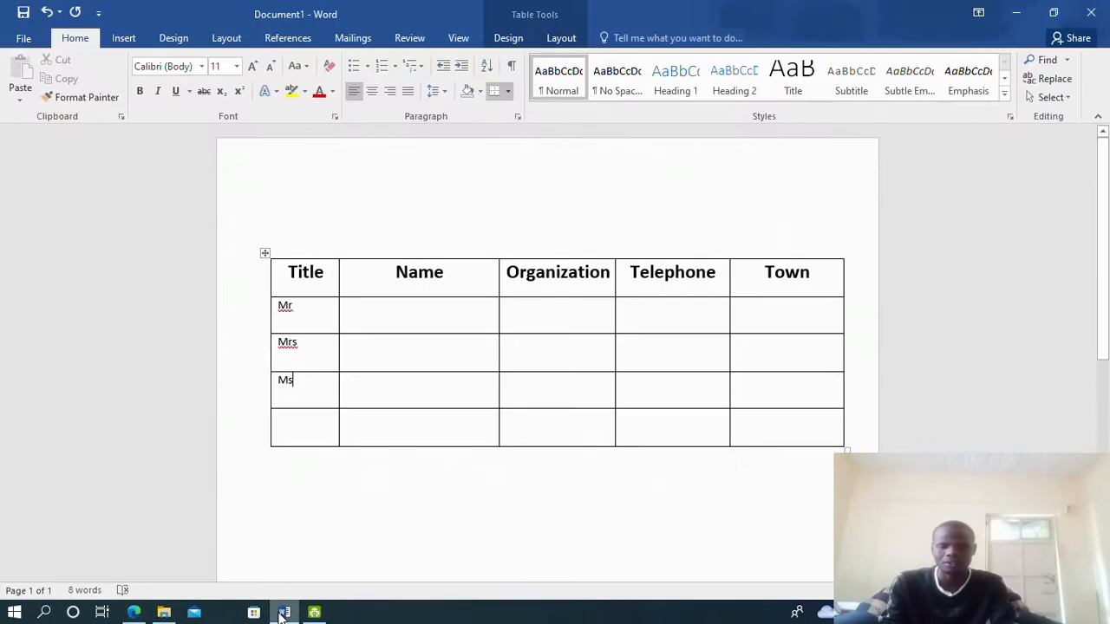
text(Mi)
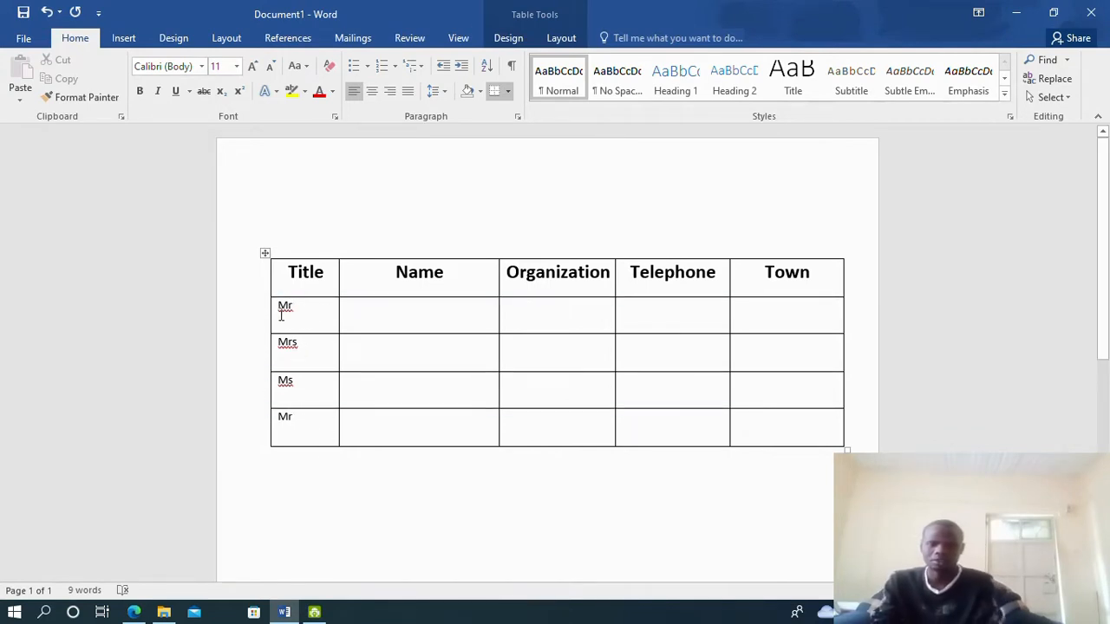
Centre the four Title column entries
drag(279, 303, 309, 419)
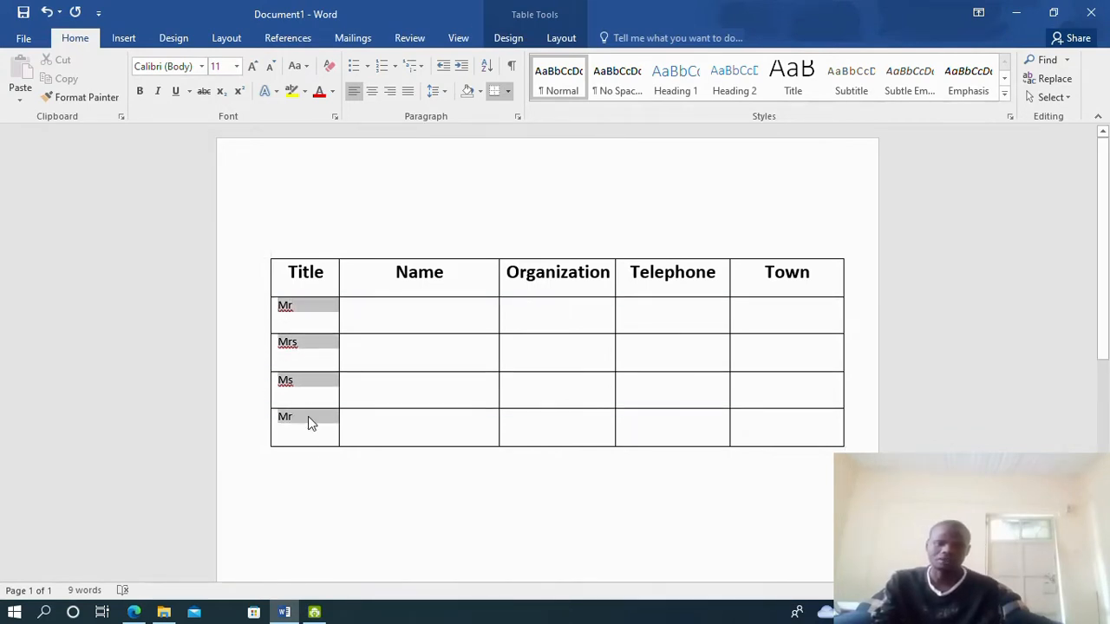
click(371, 94)
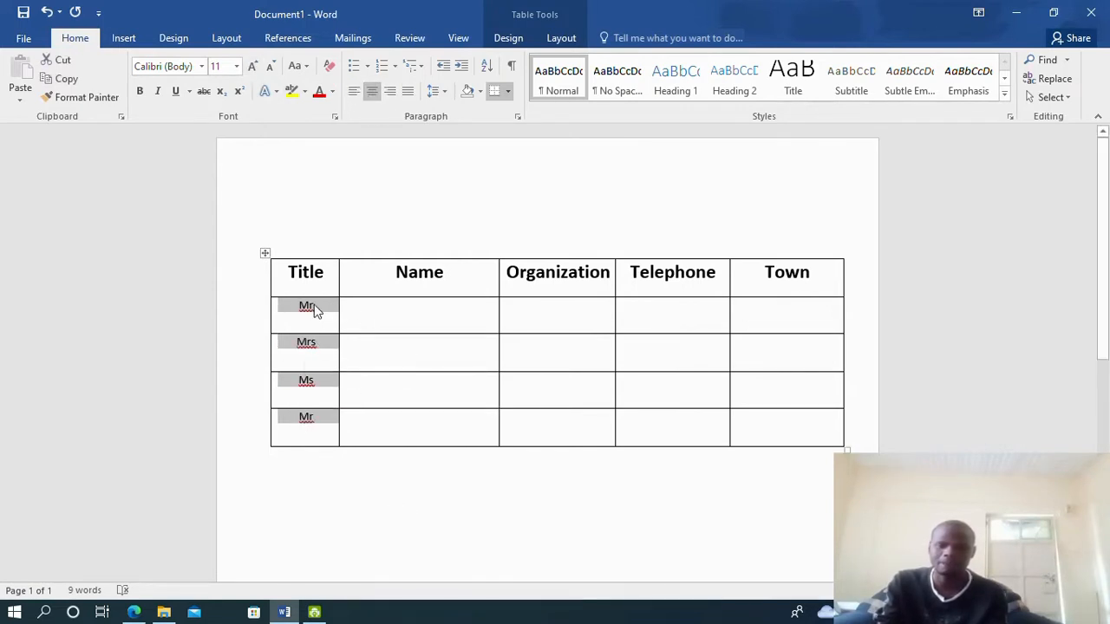
click(402, 308)
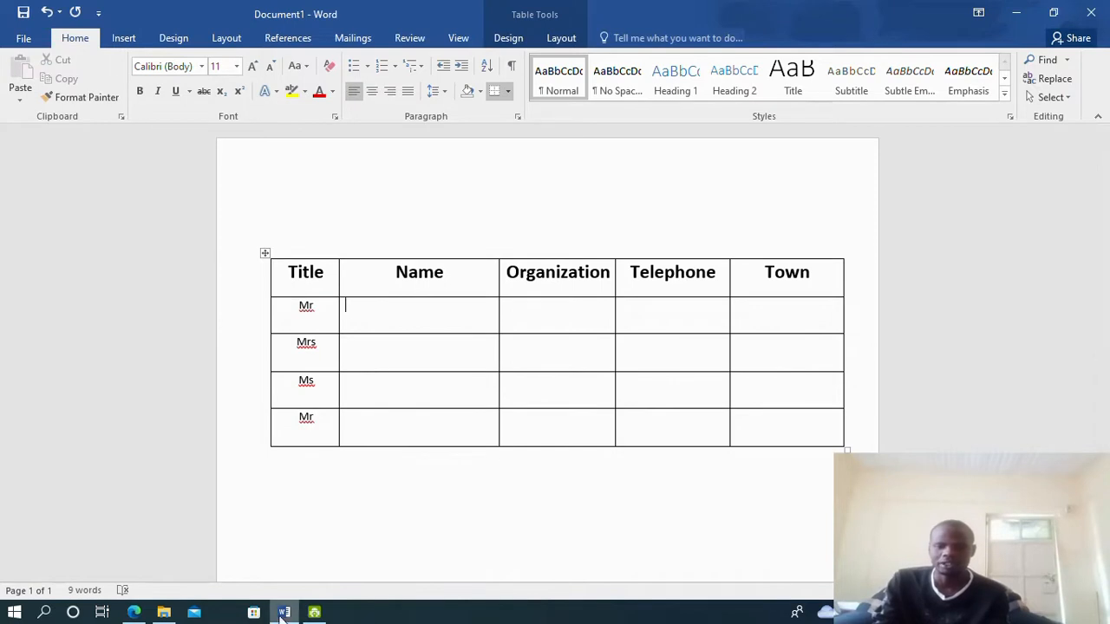
click(143, 614)
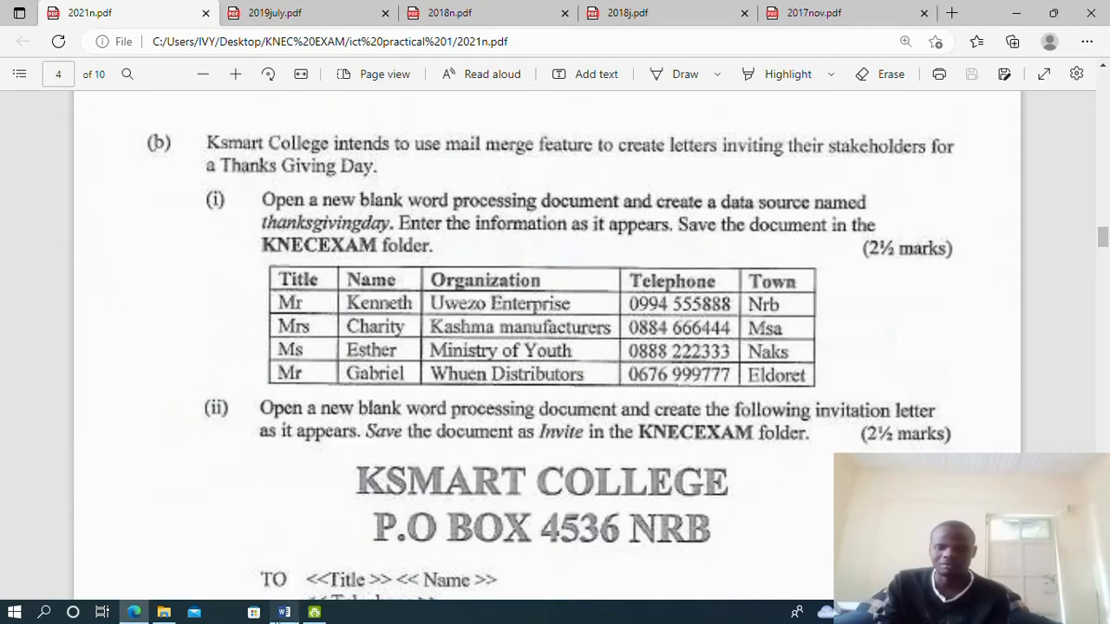
Enter Kenneth and Charity in the first two Name cells, checking the exam paper
click(284, 614)
click(424, 308)
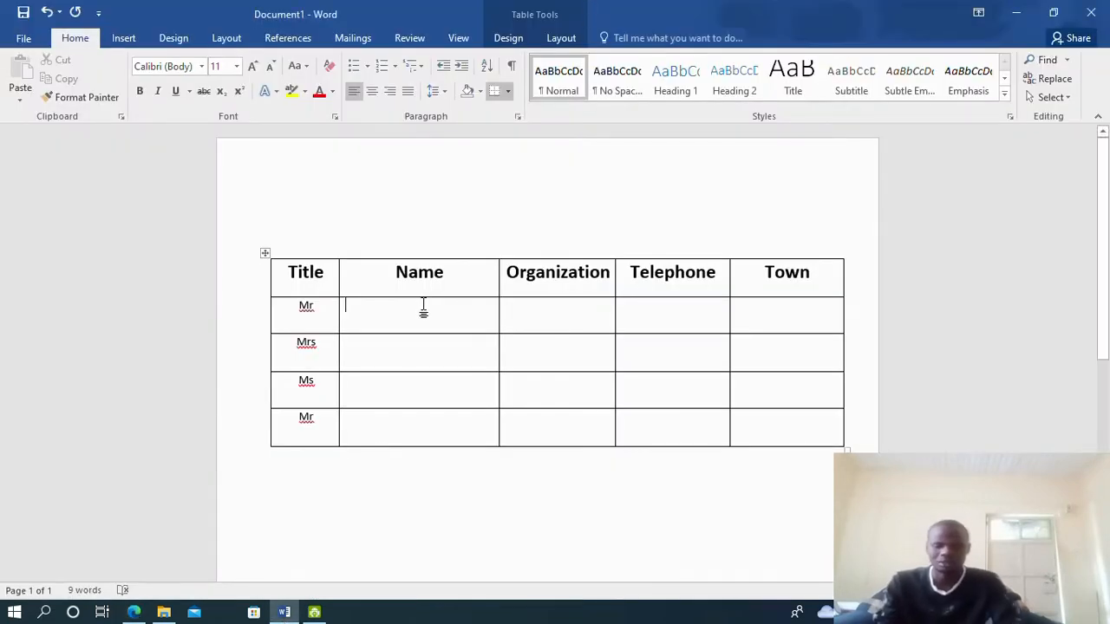
text(Kenn)
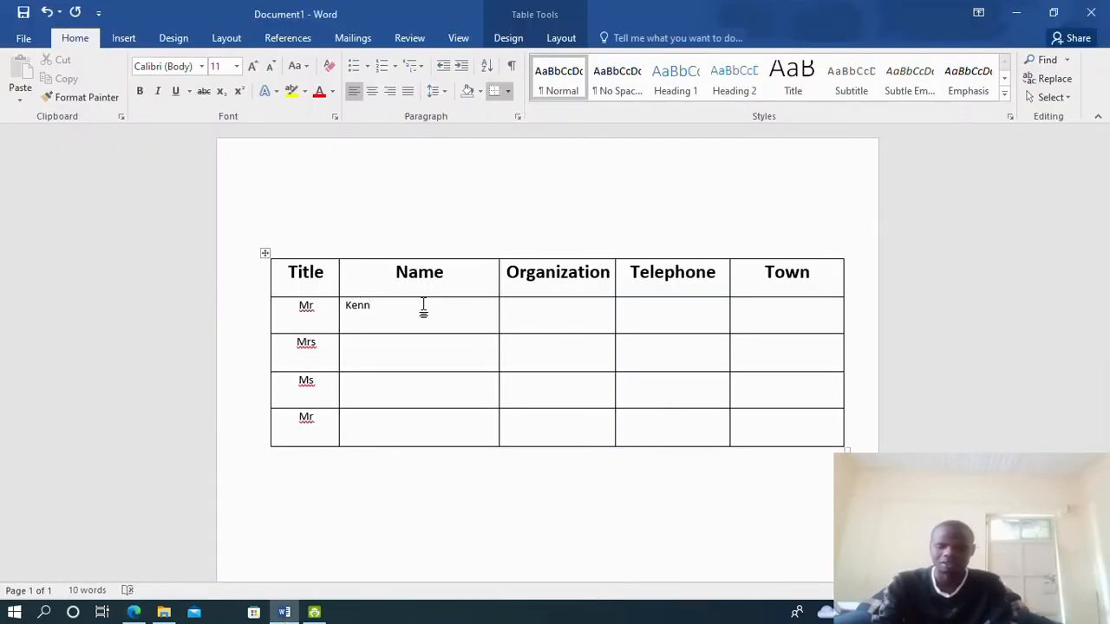
text(eth)
click(375, 348)
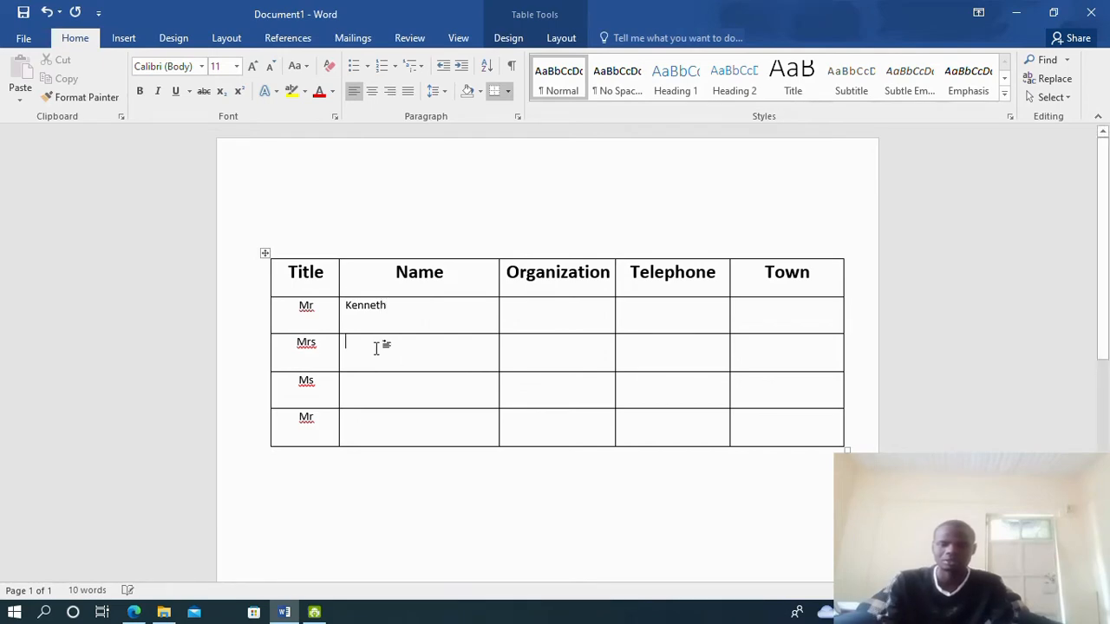
click(134, 612)
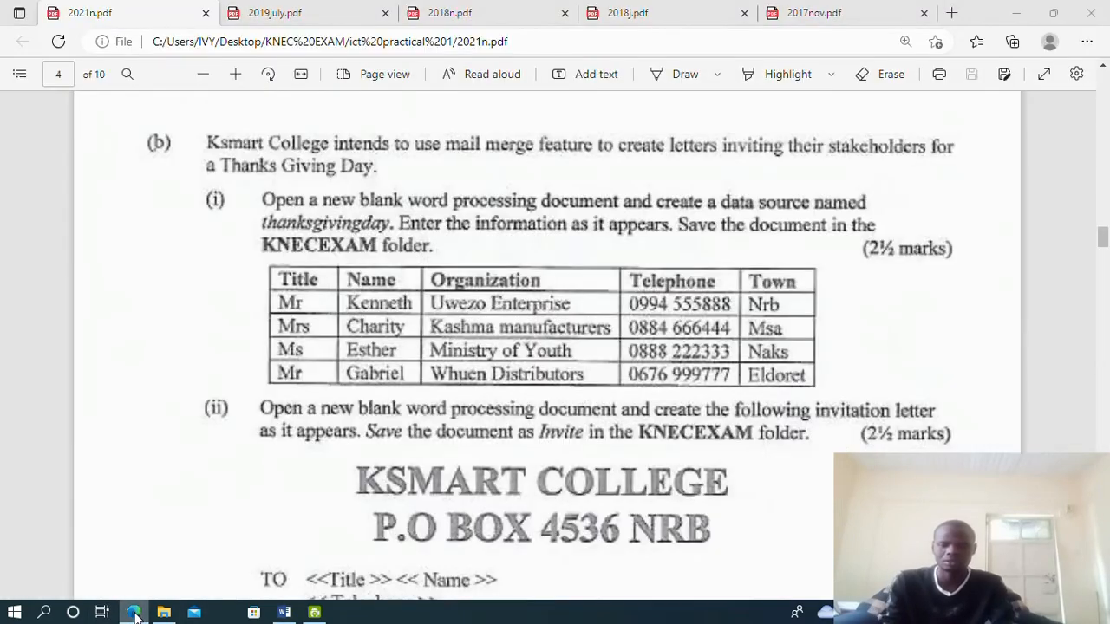
click(134, 612)
text(Charity)
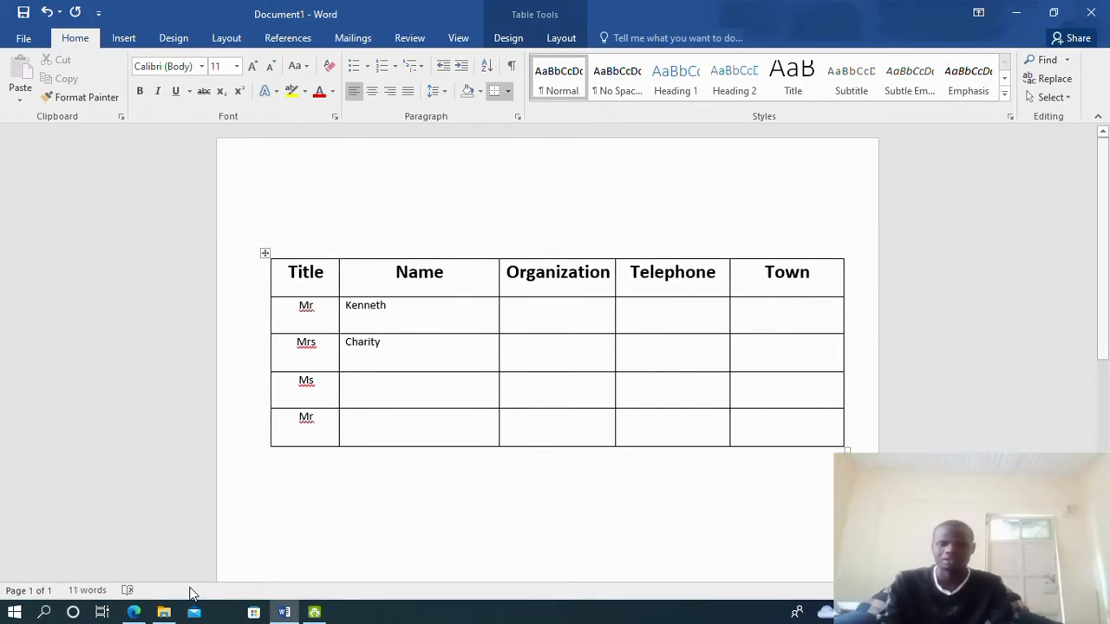
Enter the Ms row's first name and Gabriel in the last two Name cells
click(134, 613)
click(135, 613)
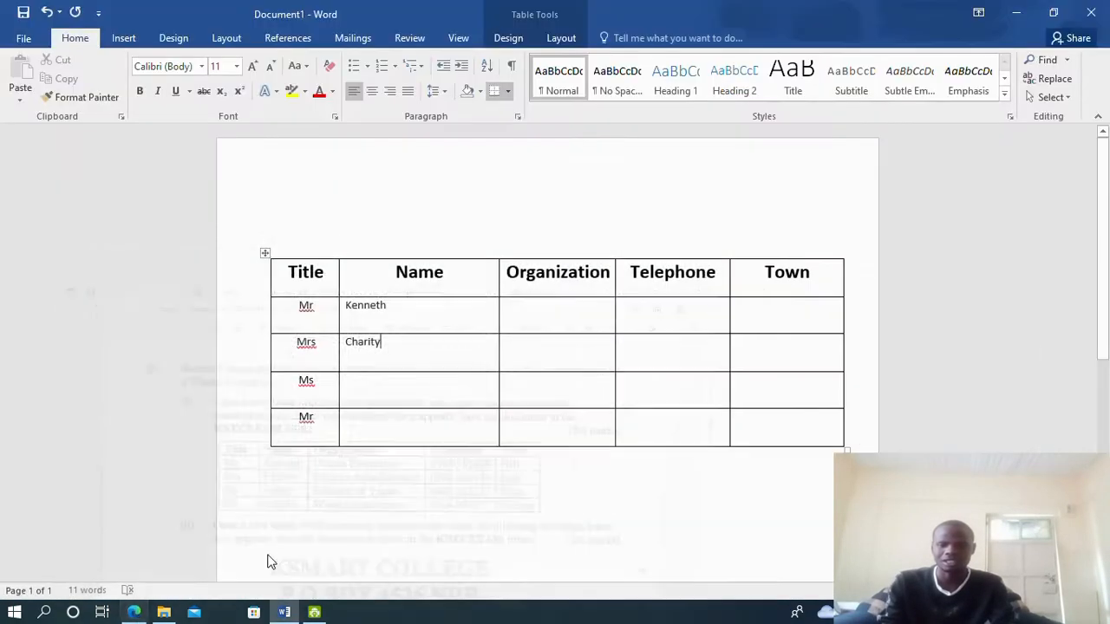
click(361, 382)
text(Esther)
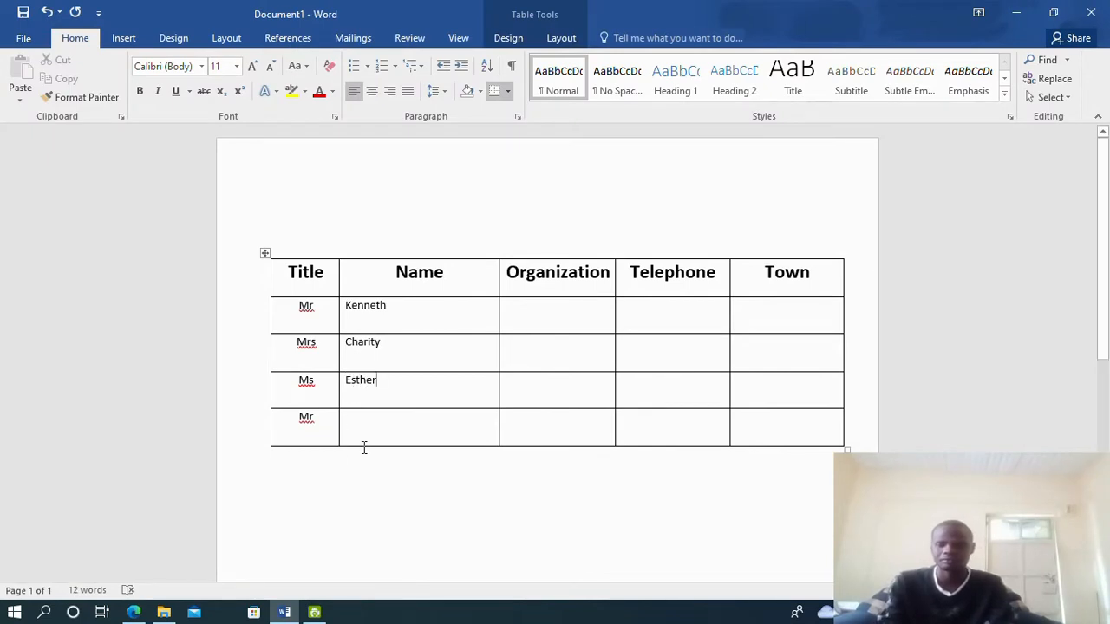
click(389, 425)
text(Ga)
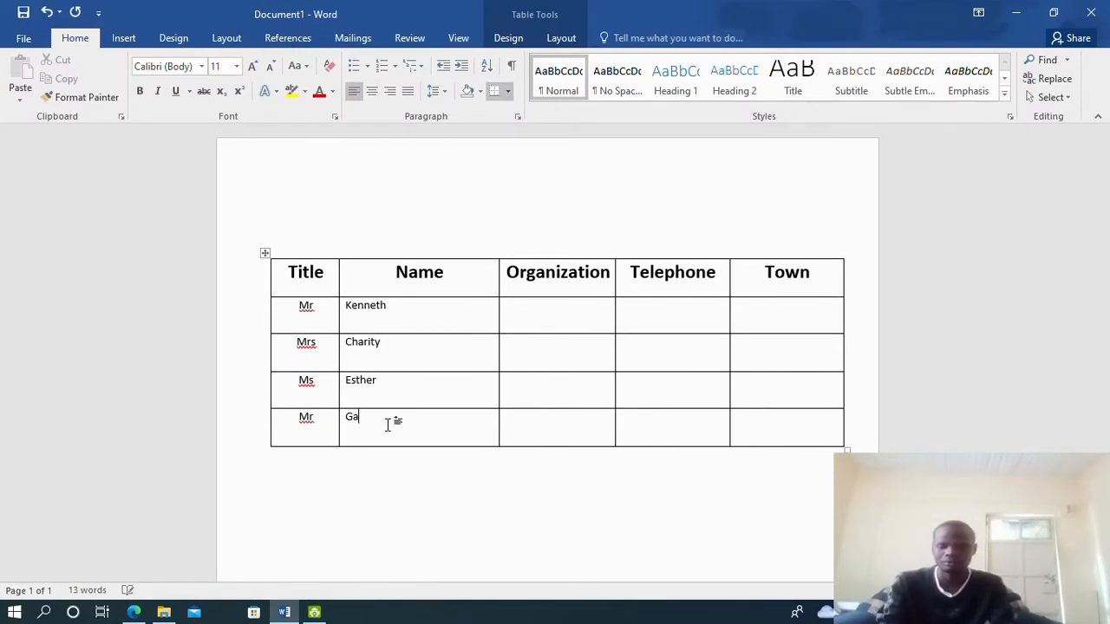
text(briel)
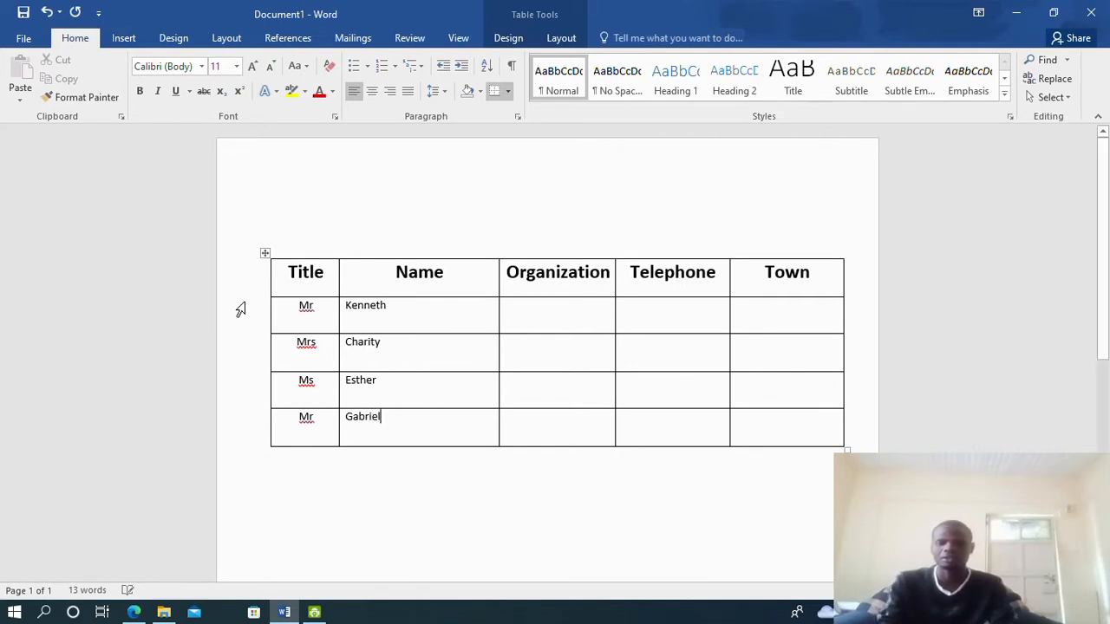
Centre the four names in the Name column
drag(342, 310, 396, 416)
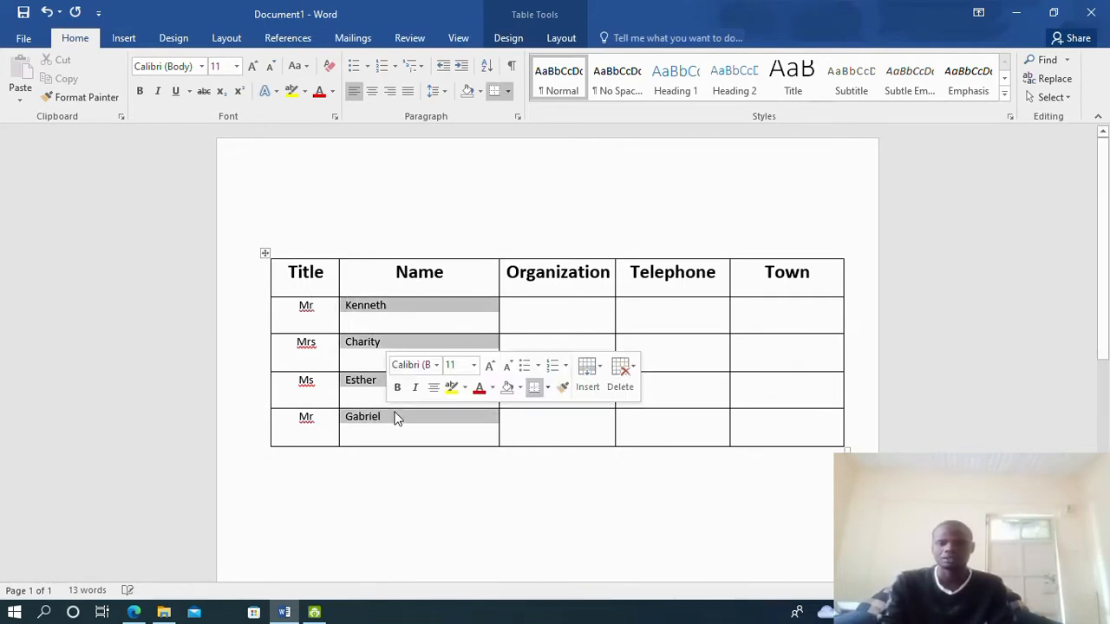
click(371, 90)
click(141, 613)
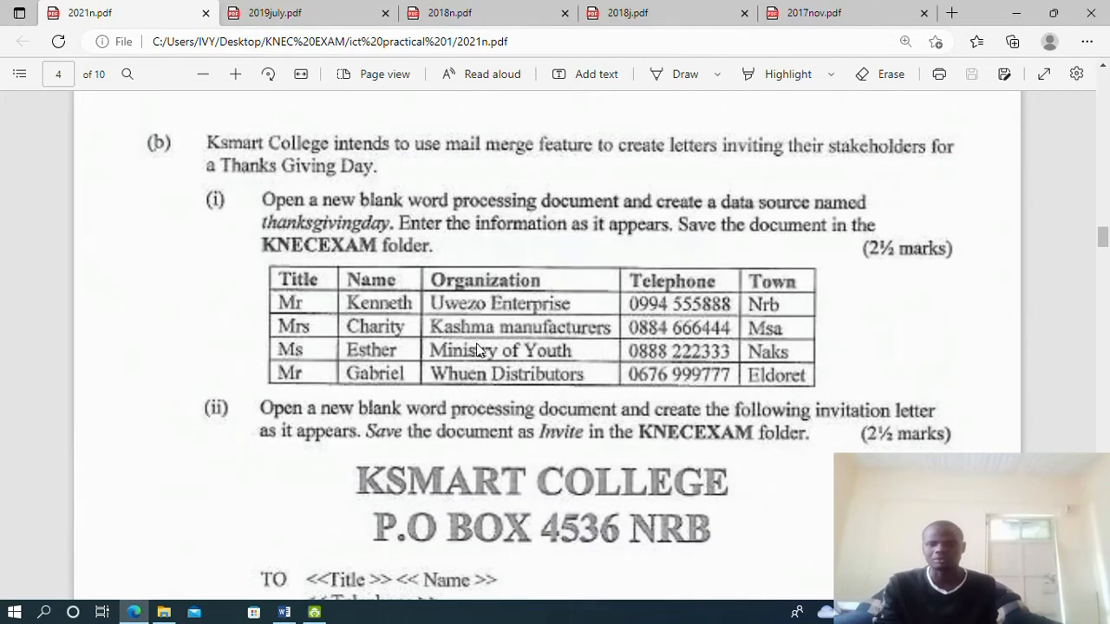
click(133, 612)
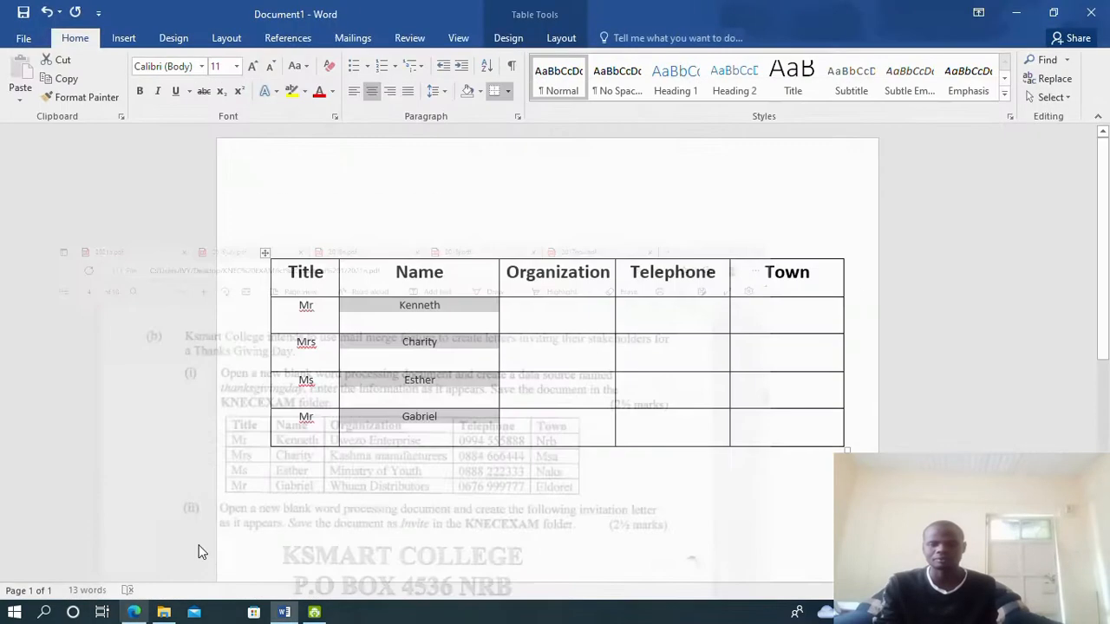
Narrow the Name column and enter Uwezo Enterprise and Kashma Manufacturers as organizations
drag(499, 281, 441, 310)
click(463, 312)
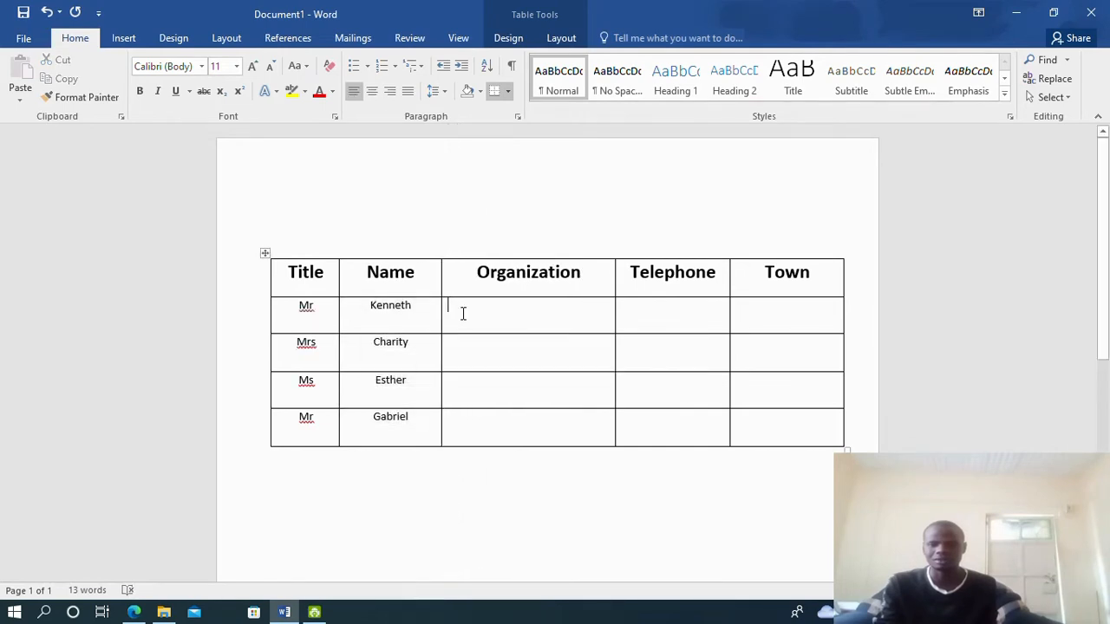
text(U)
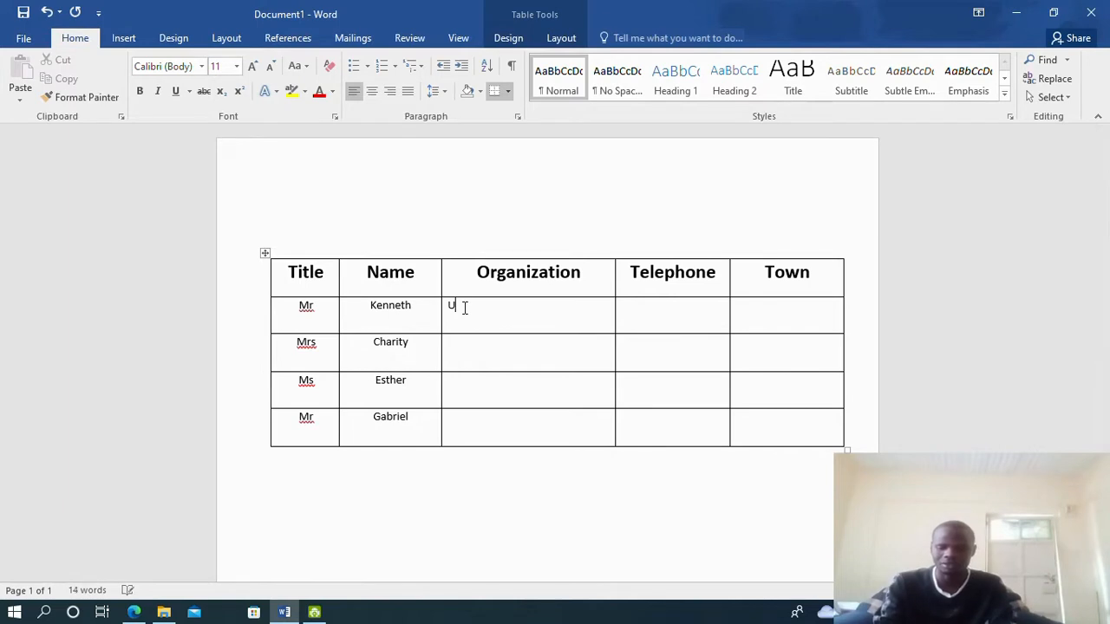
text(wezo )
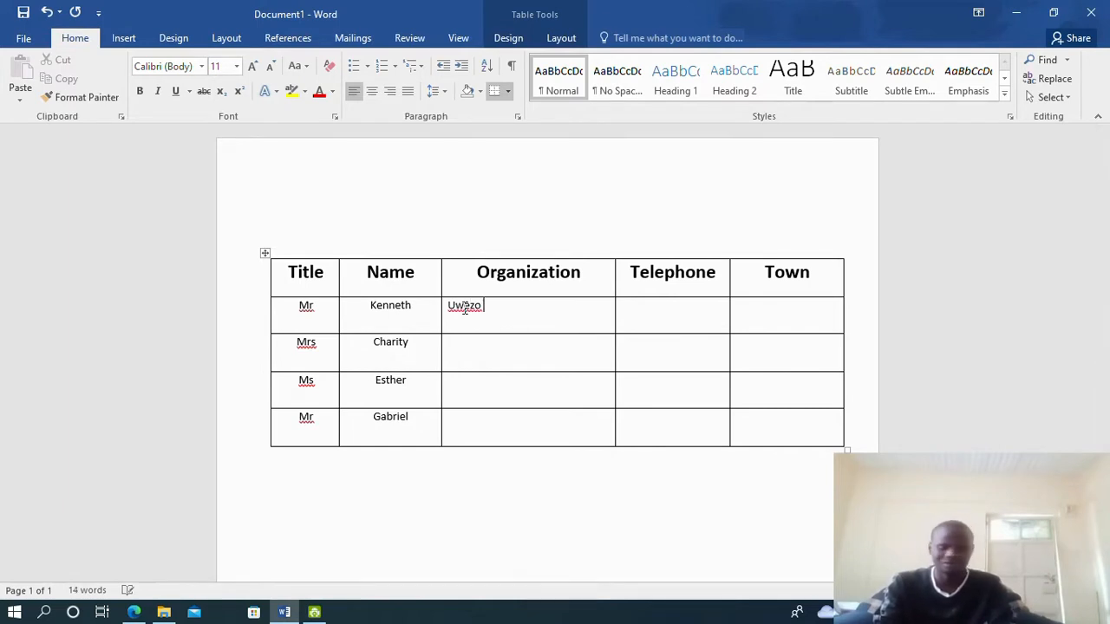
text(Enterp)
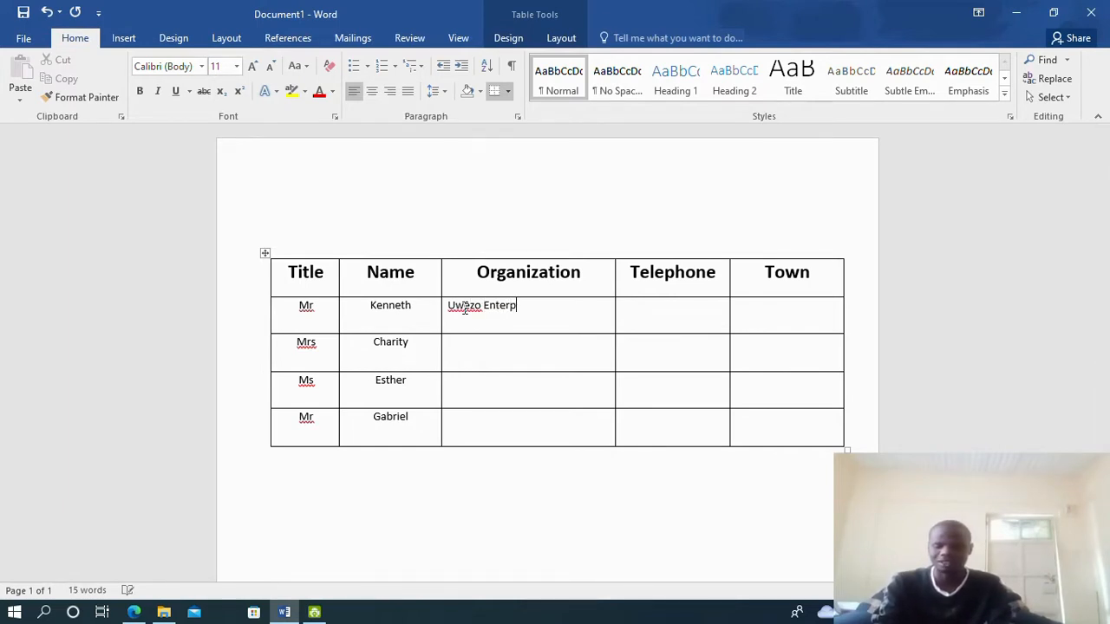
text(rise)
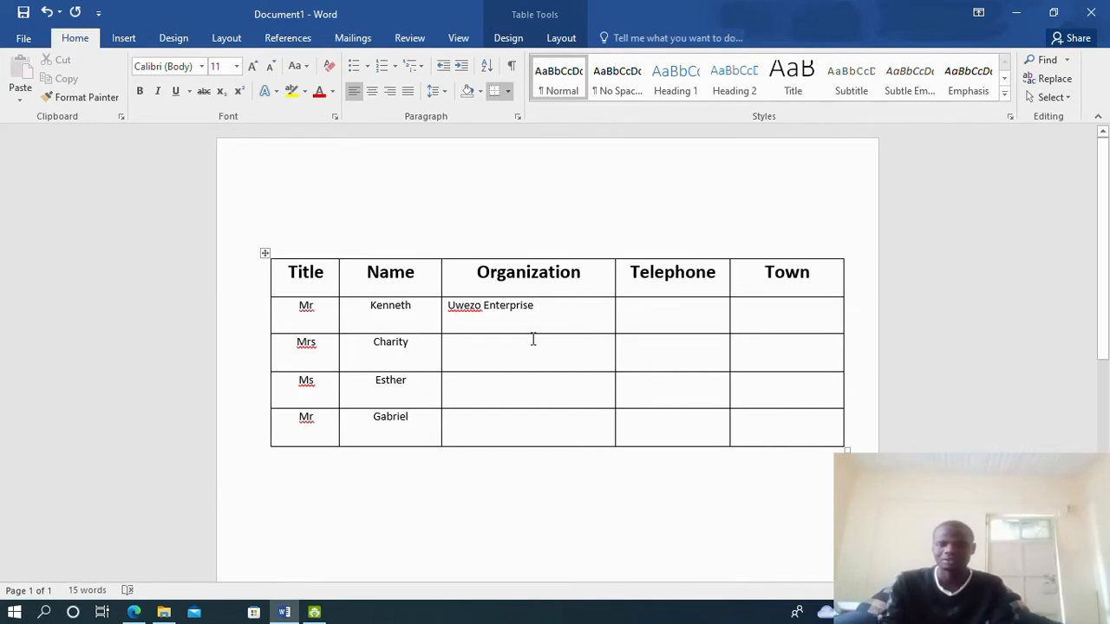
click(134, 613)
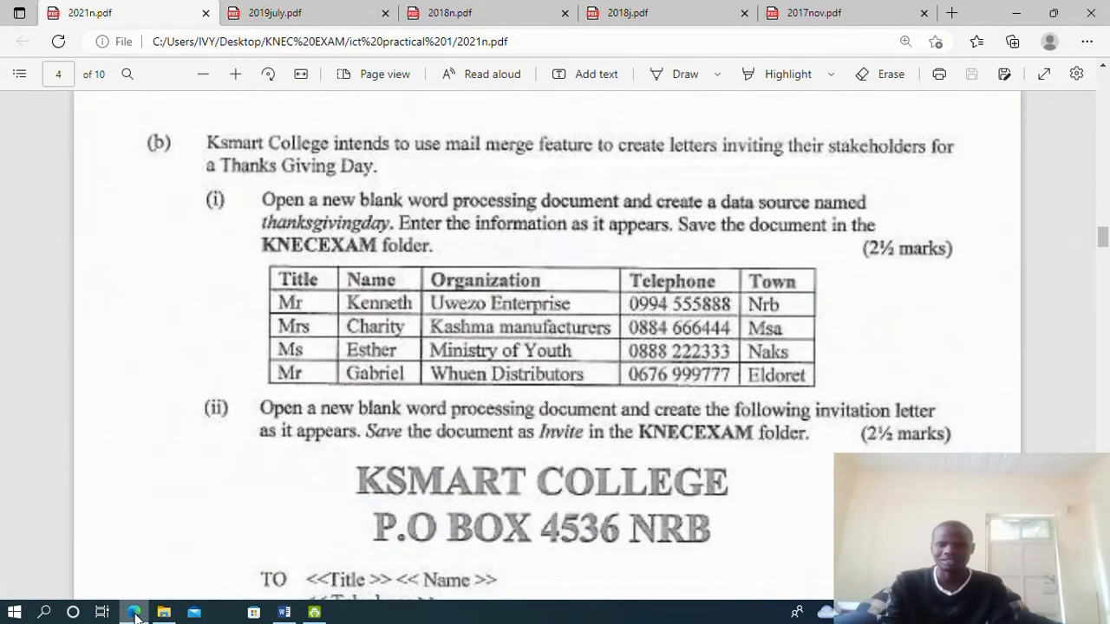
click(135, 612)
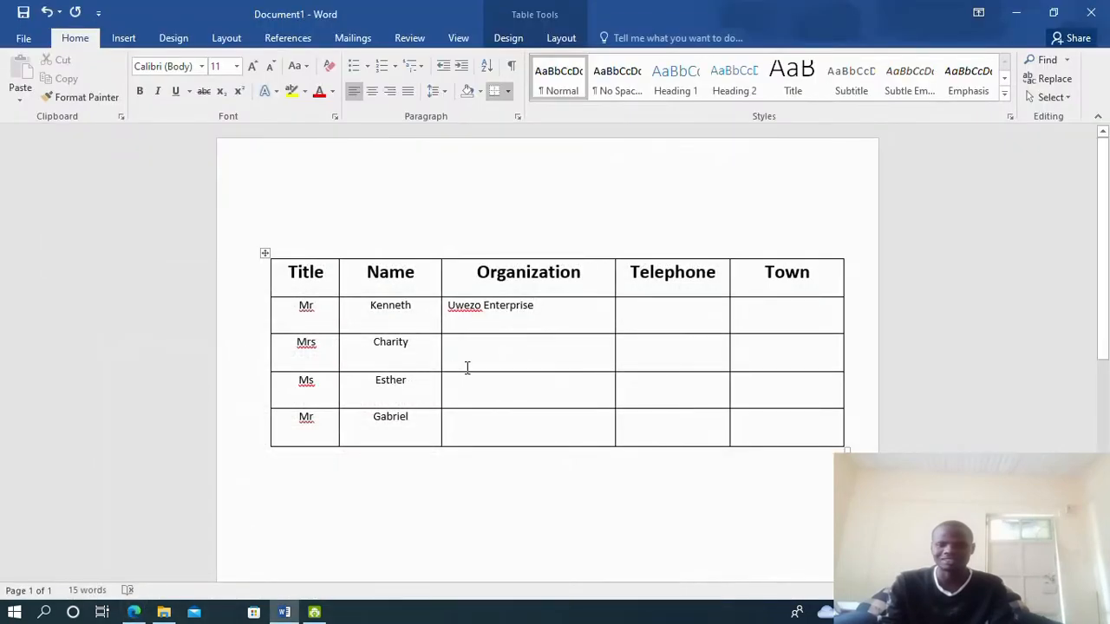
text(Kash)
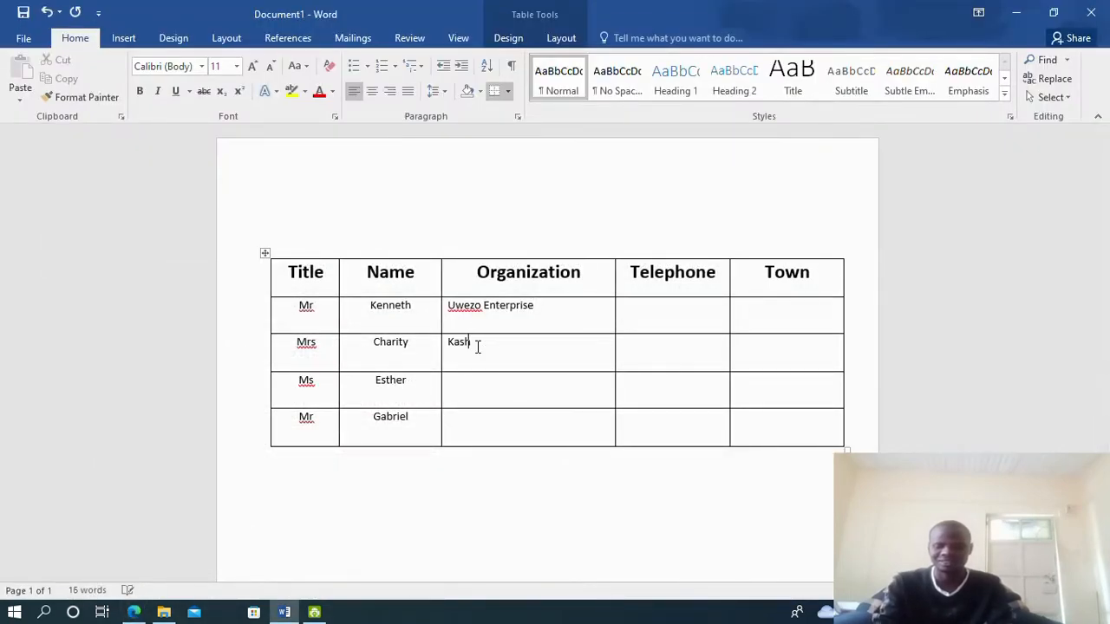
text(ma Man)
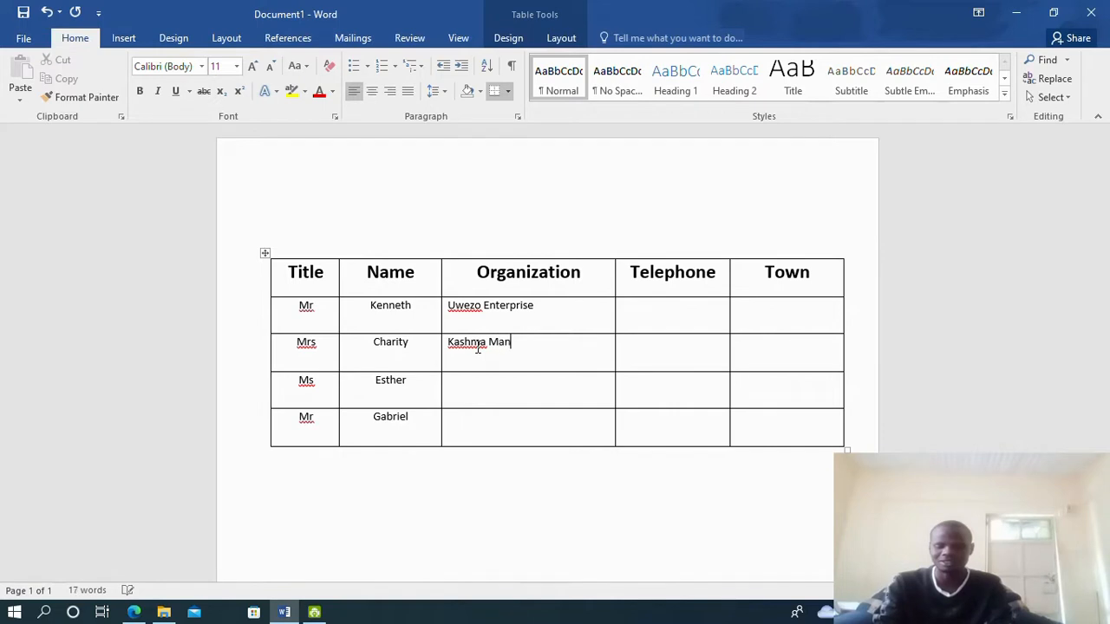
text(ufactu)
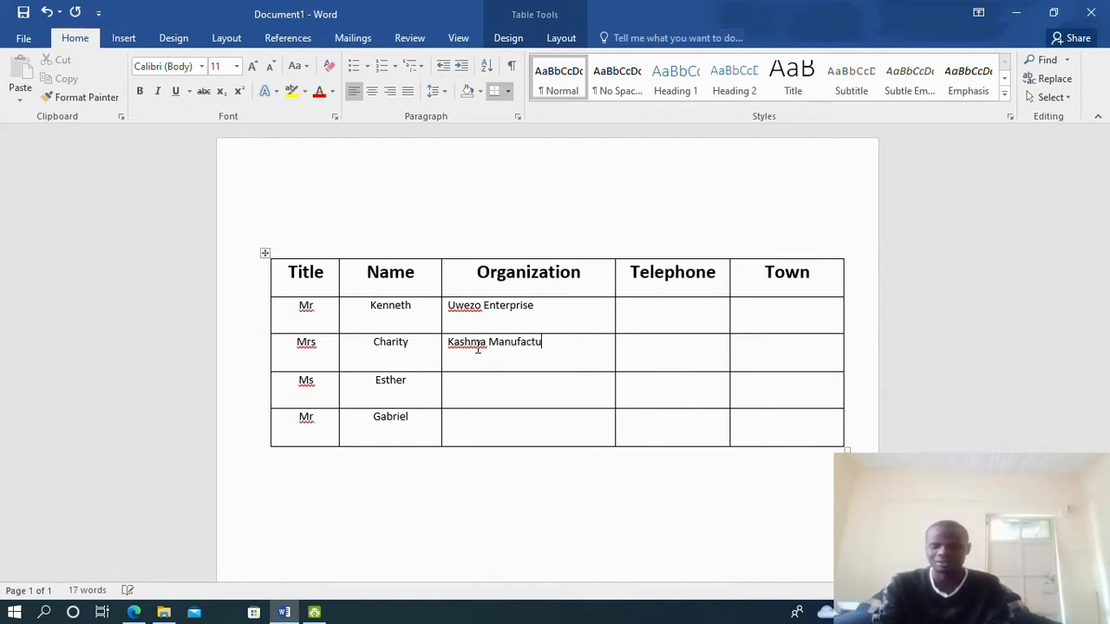
text(rers)
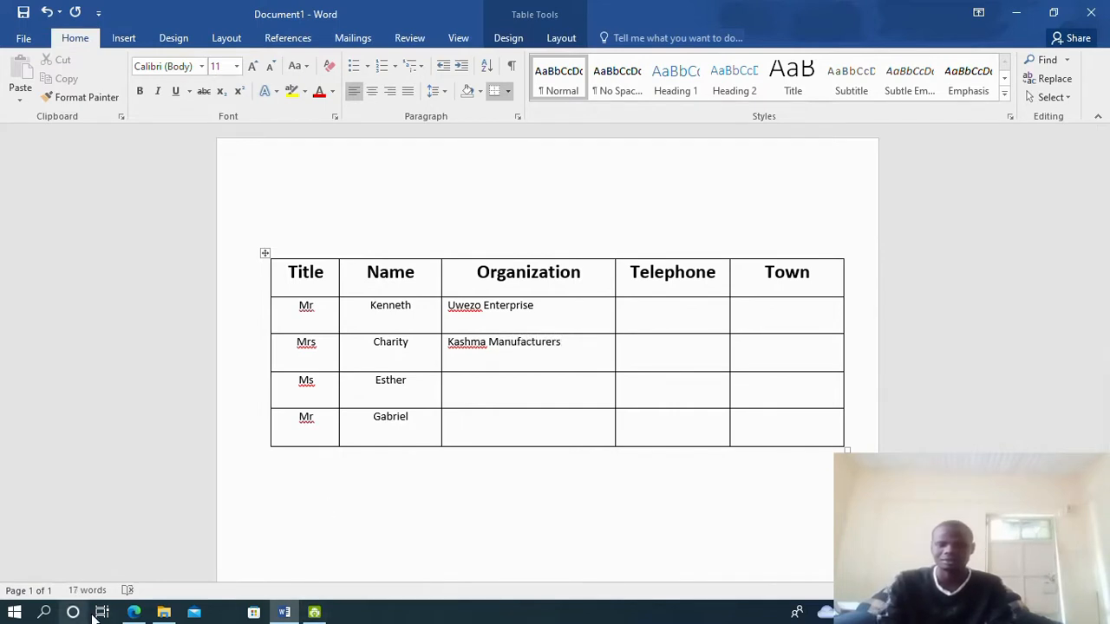
Enter Ministry of youth and Whuen distributors in the last two Organization cells
click(137, 612)
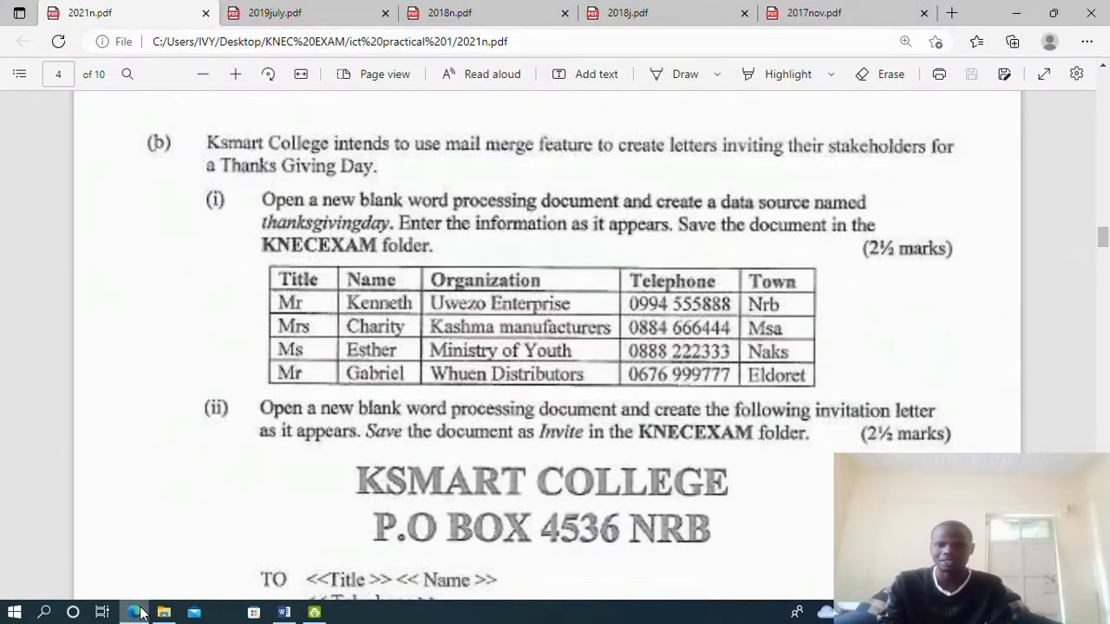
click(137, 612)
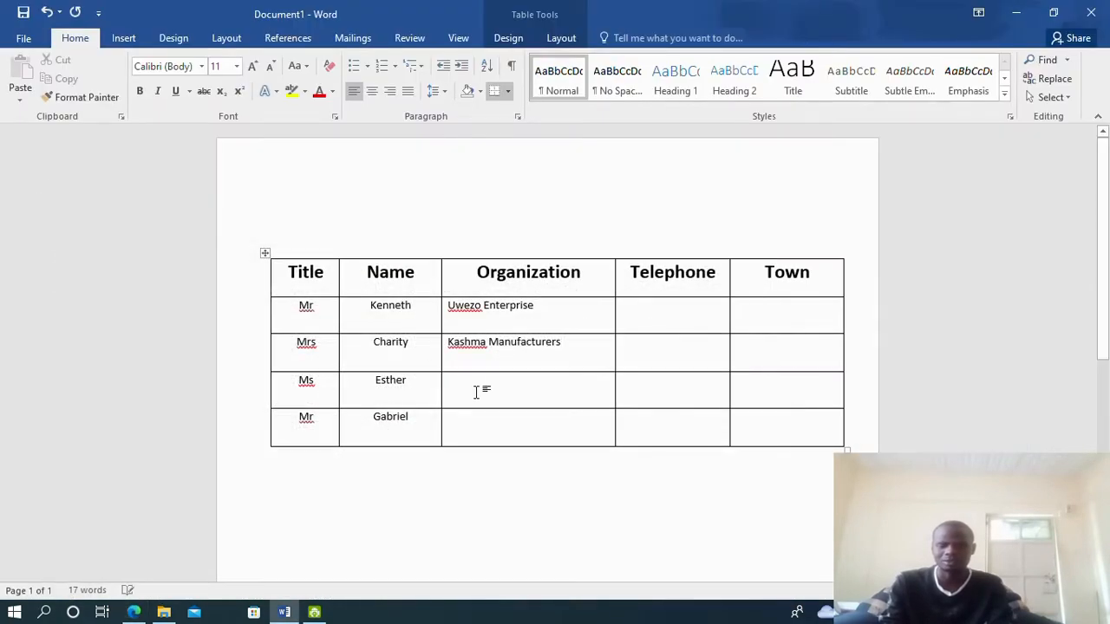
text(Mir)
text(is)
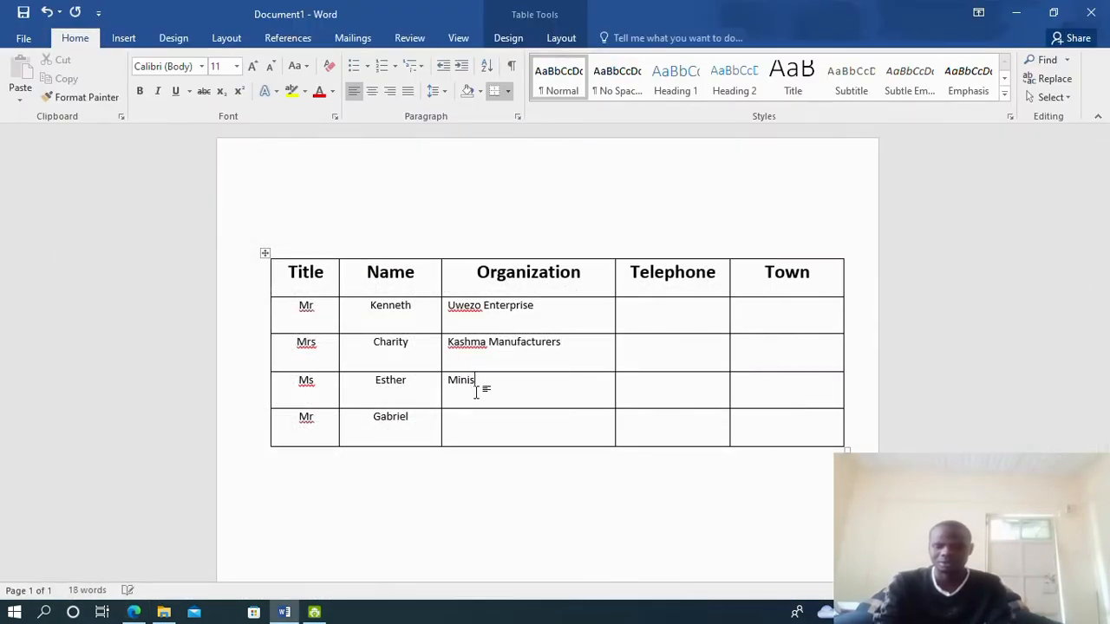
text(try of )
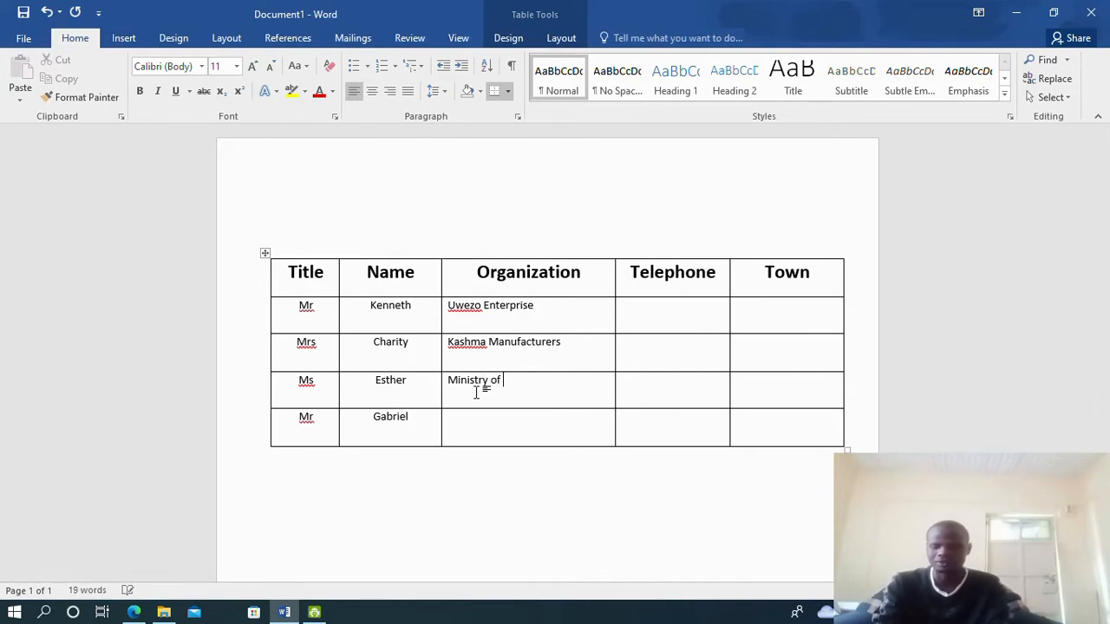
text(youth)
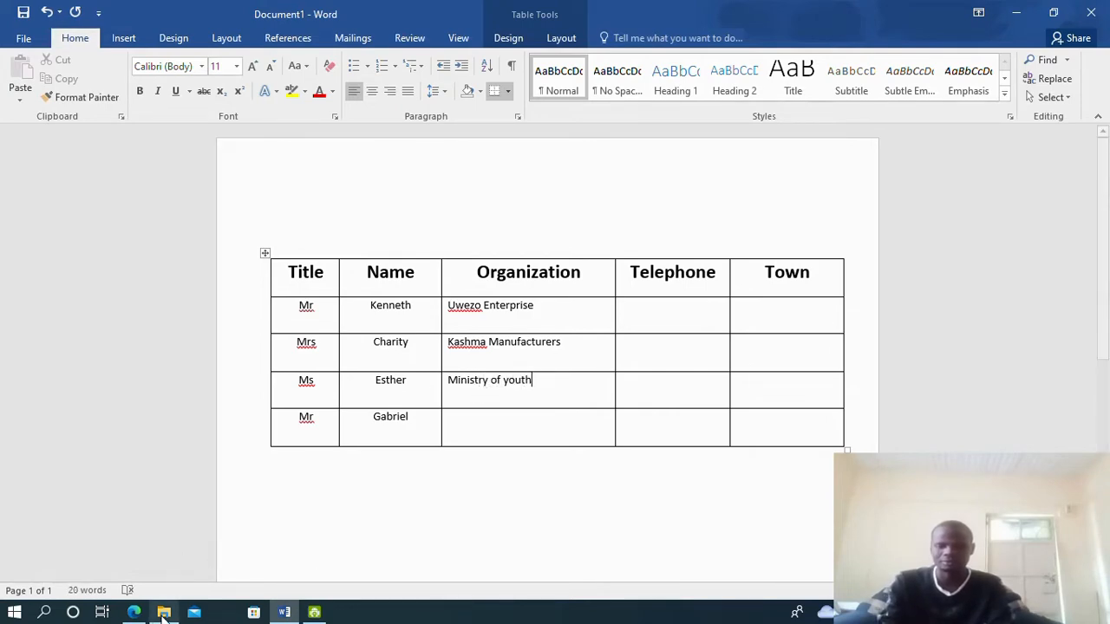
click(141, 613)
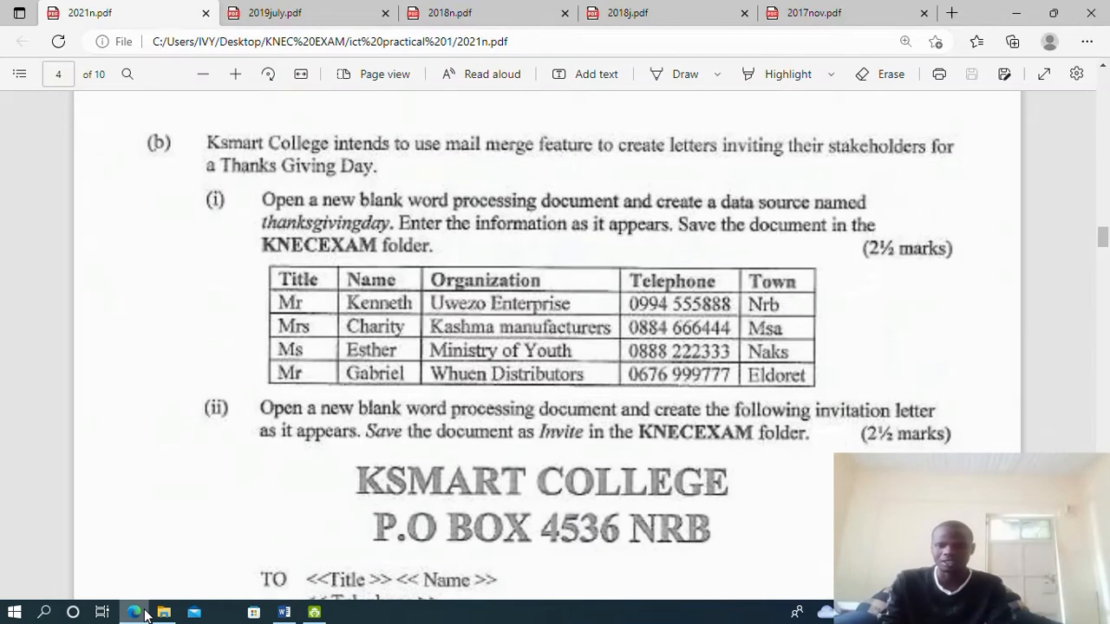
click(144, 615)
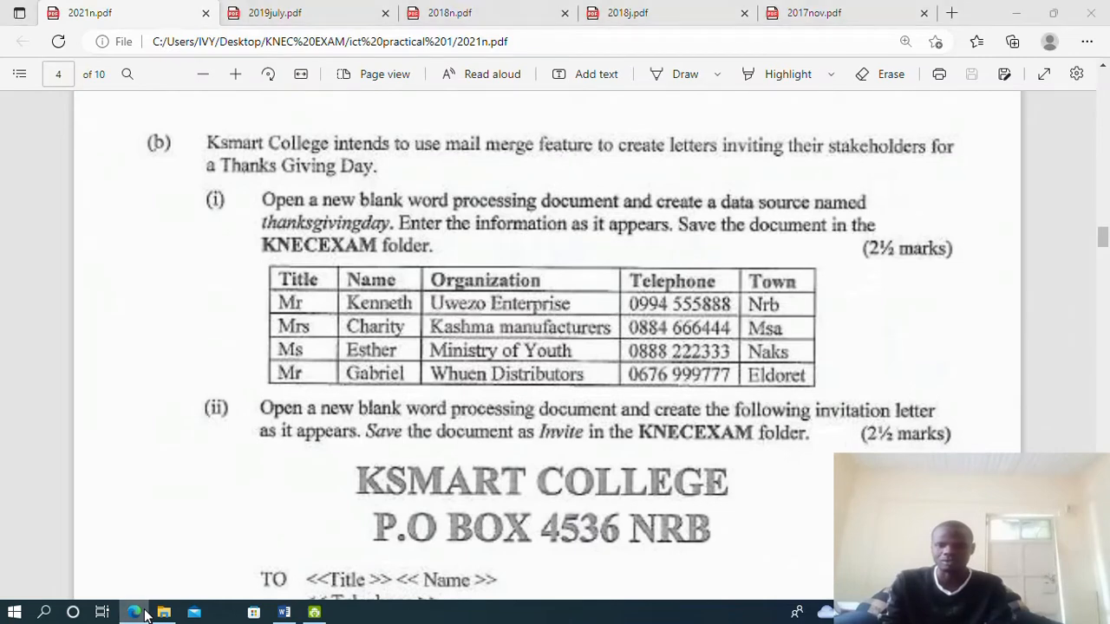
click(472, 415)
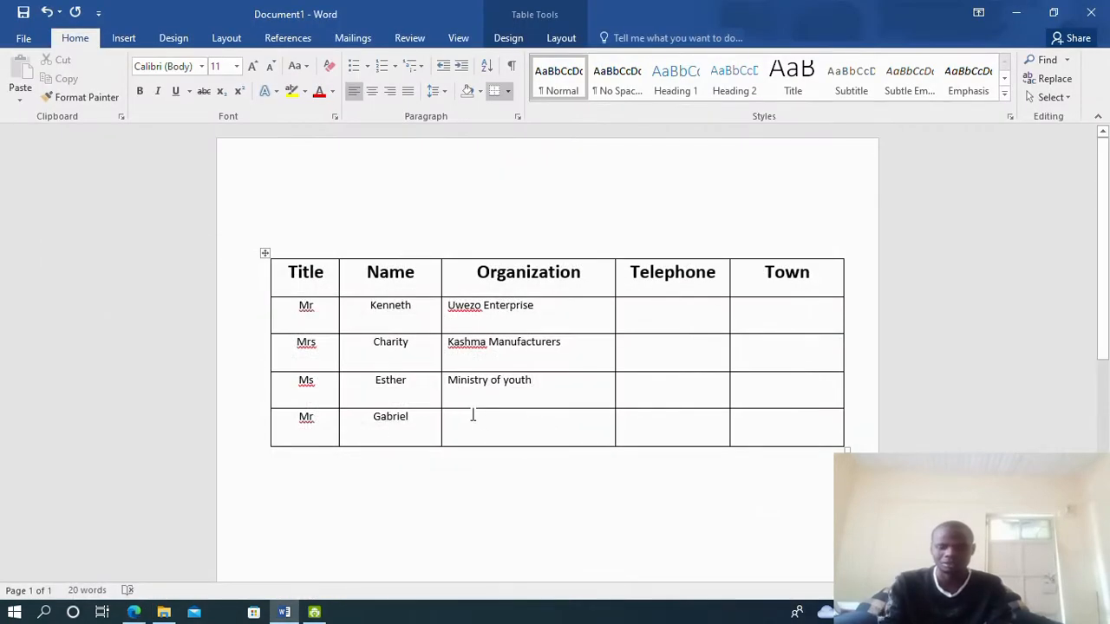
text(Whuen )
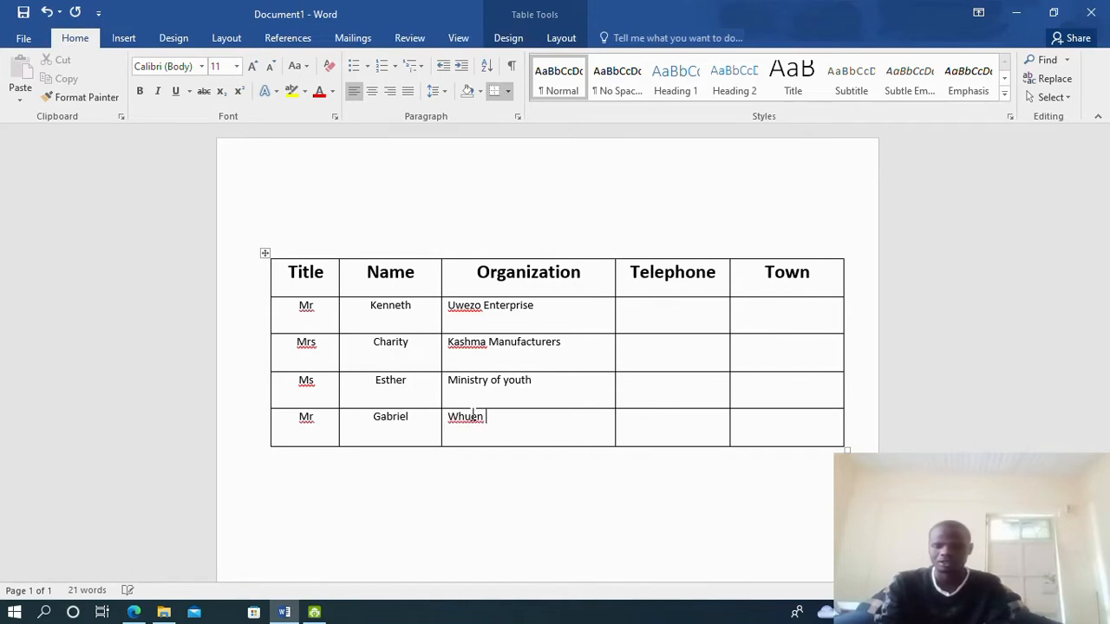
text(dis)
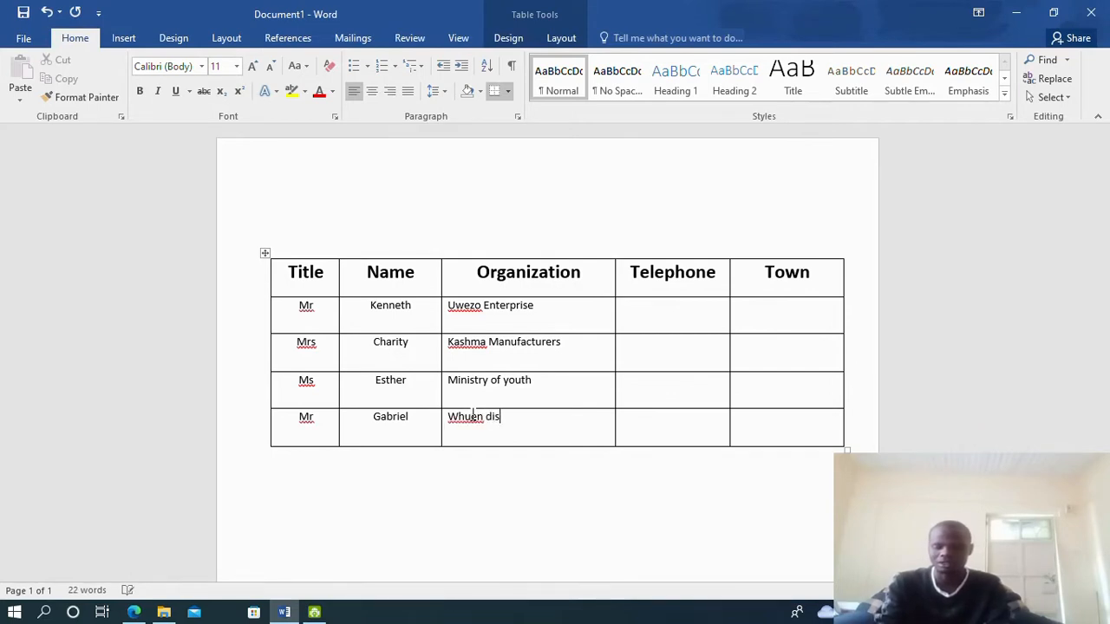
text(tru)
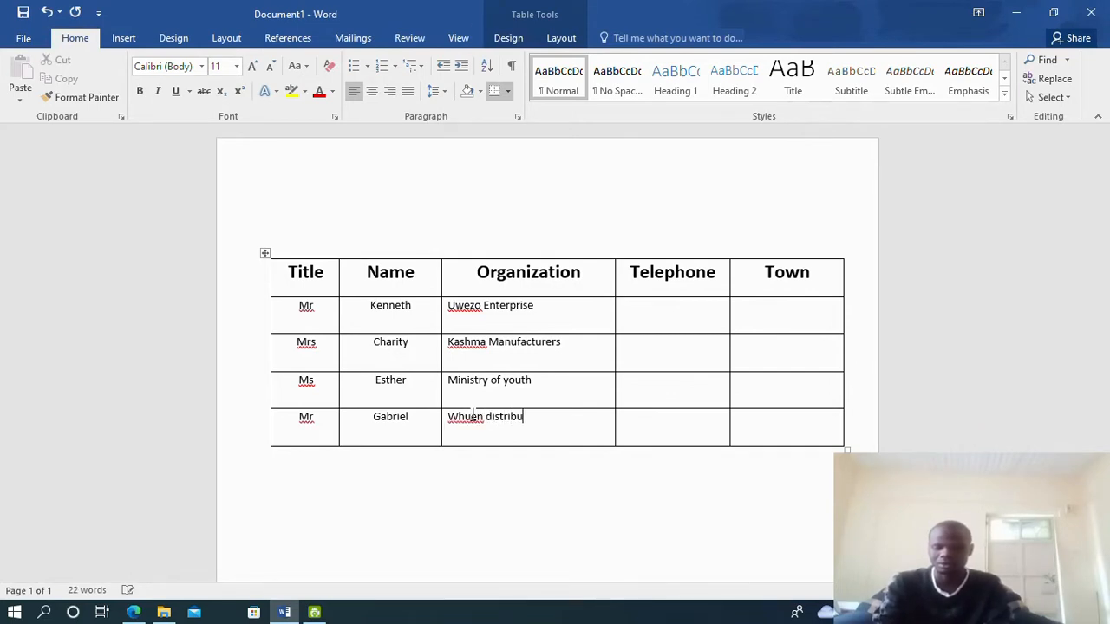
text(butors)
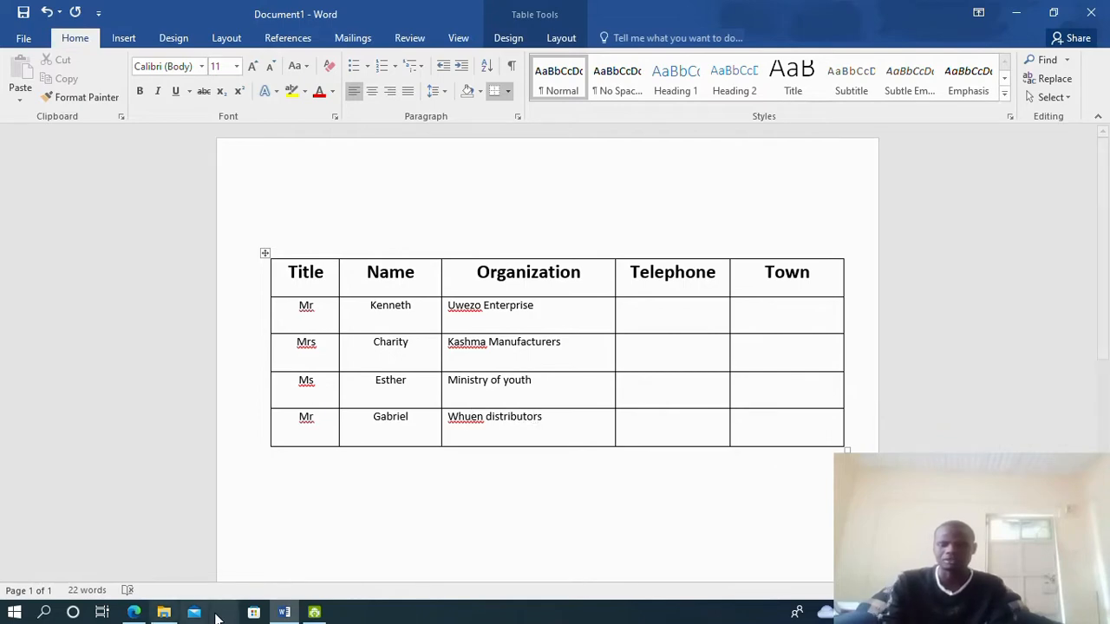
click(135, 612)
click(134, 612)
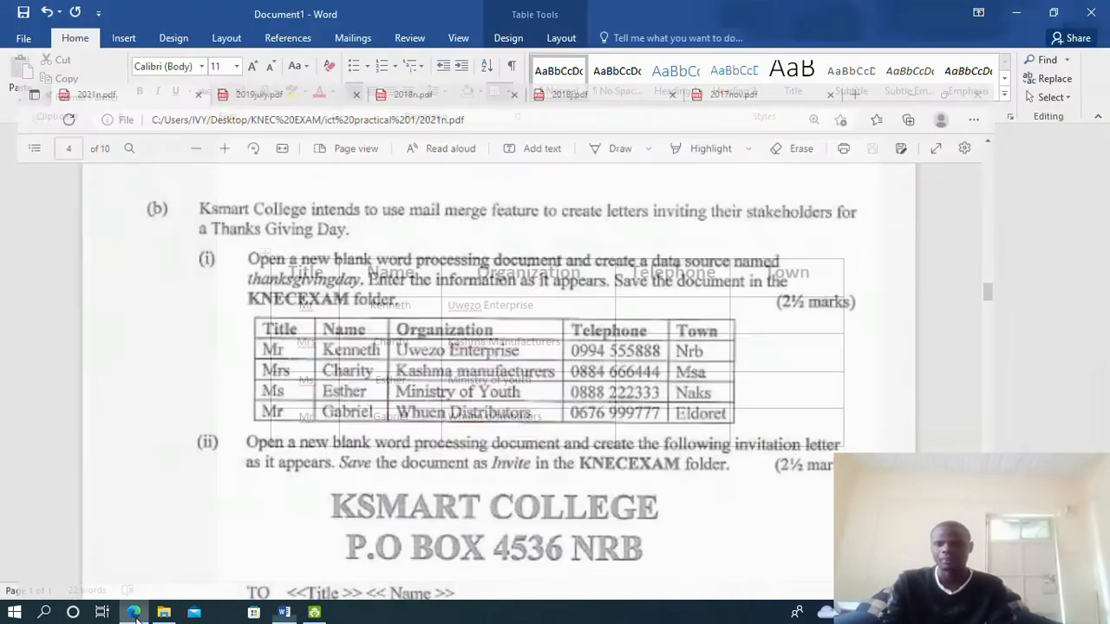
click(135, 612)
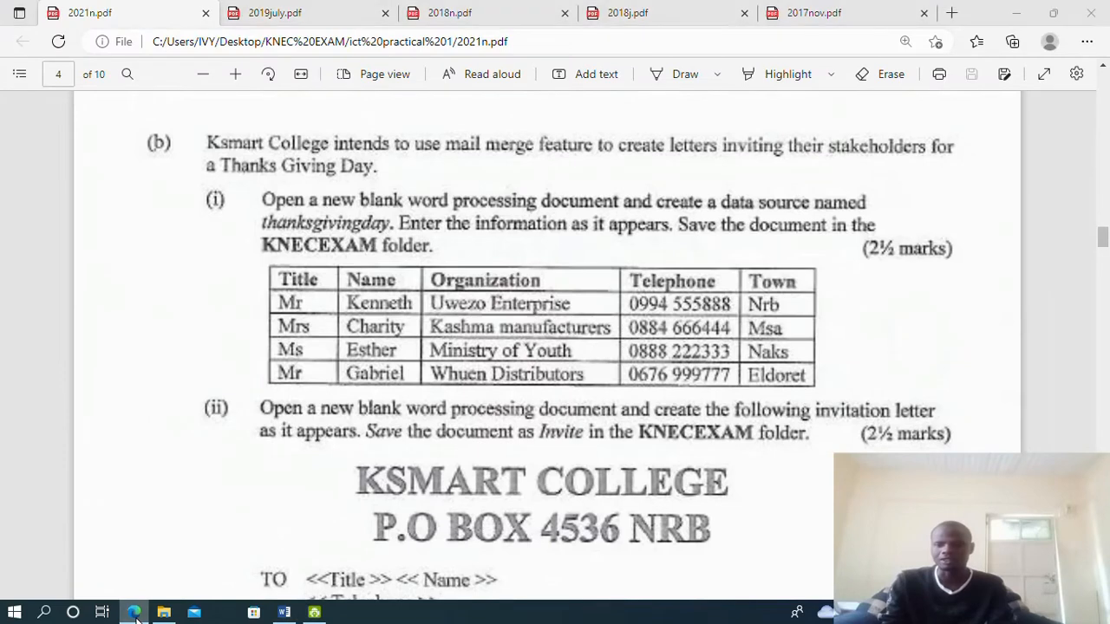
click(135, 612)
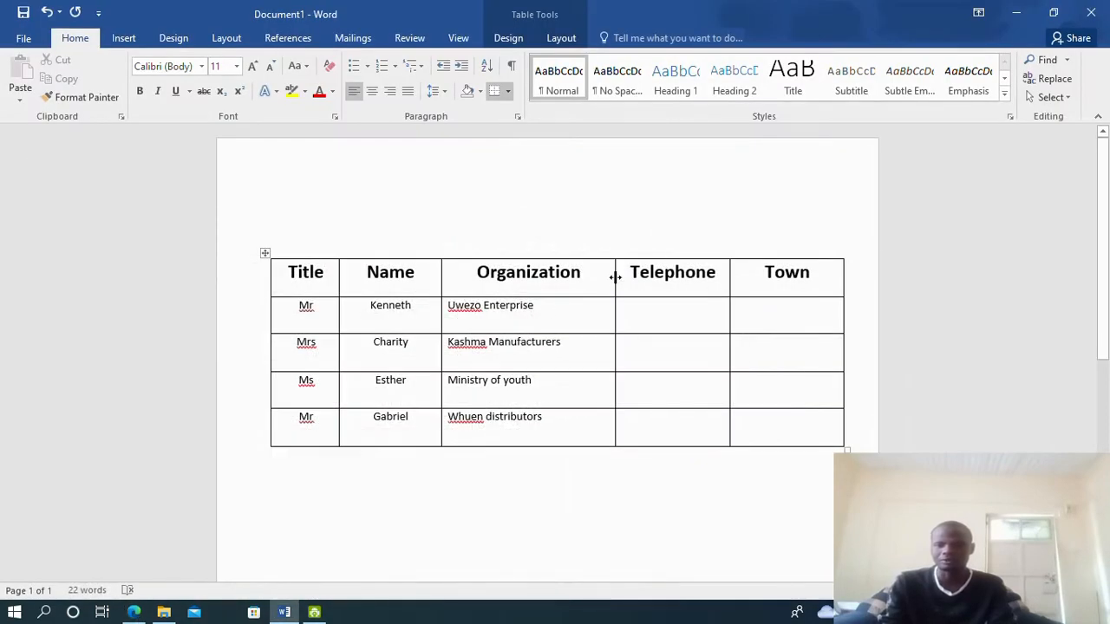
Narrow the Organization column and centre its four entries
drag(614, 277, 577, 303)
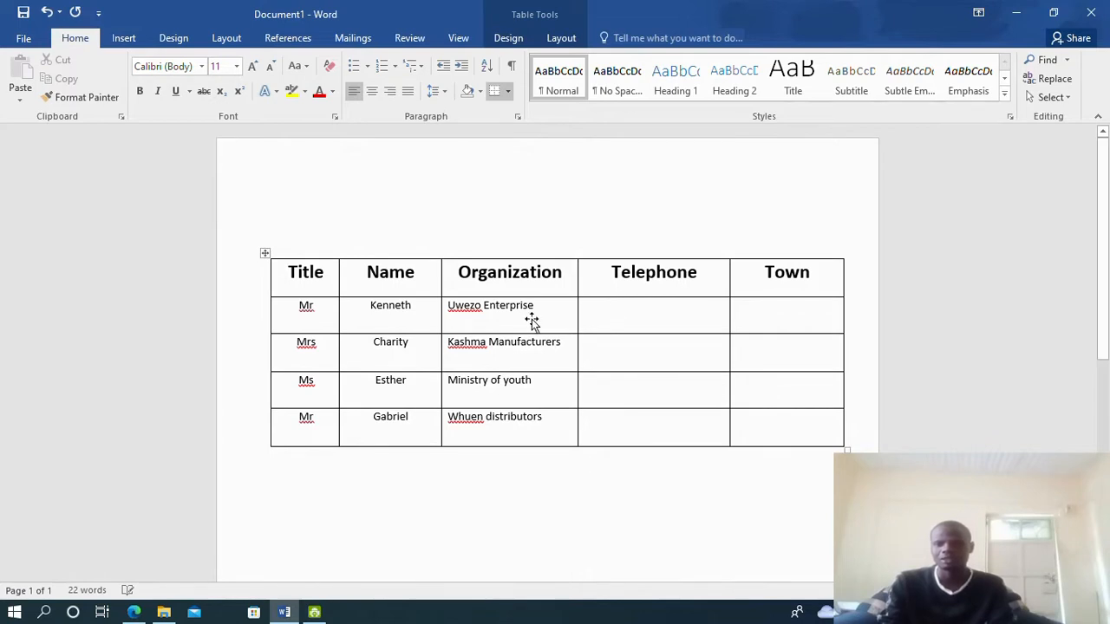
drag(436, 305, 525, 425)
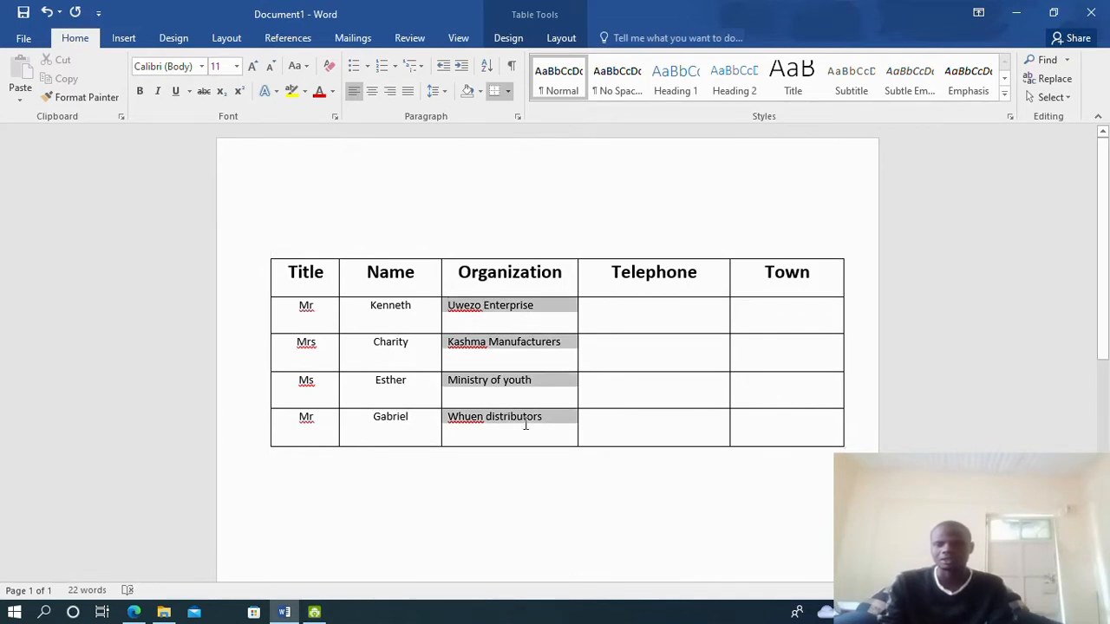
click(371, 91)
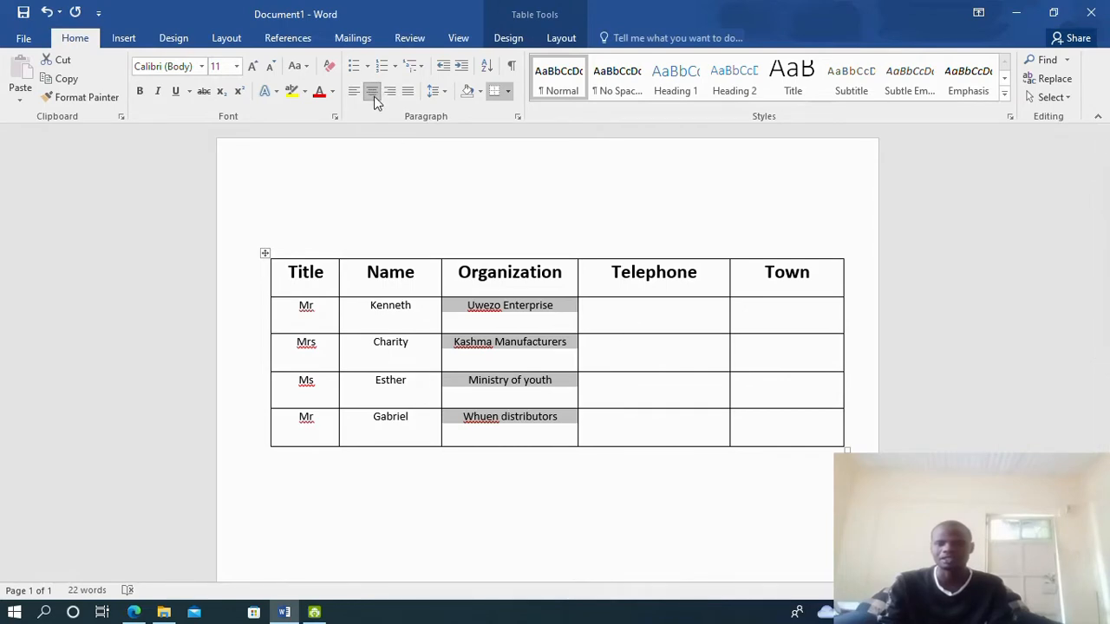
click(601, 311)
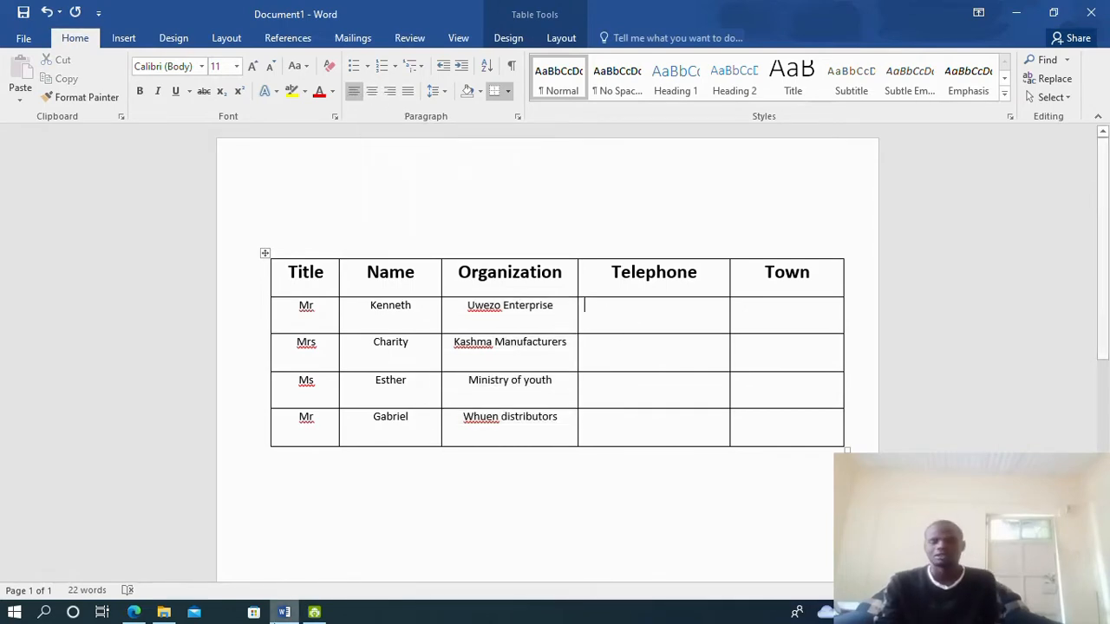
click(146, 614)
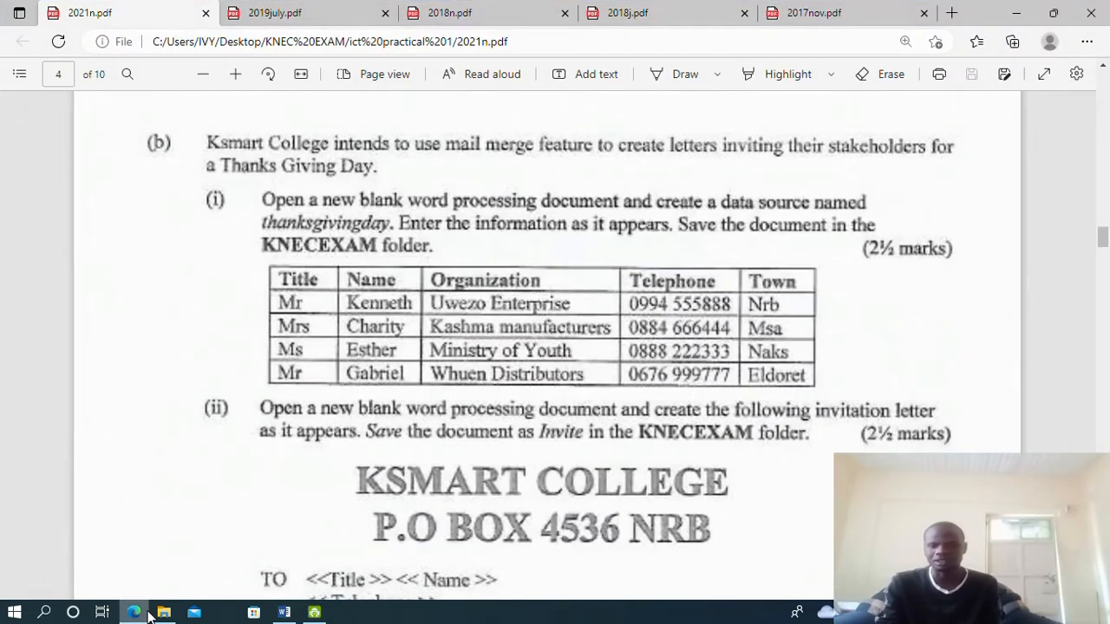
click(148, 613)
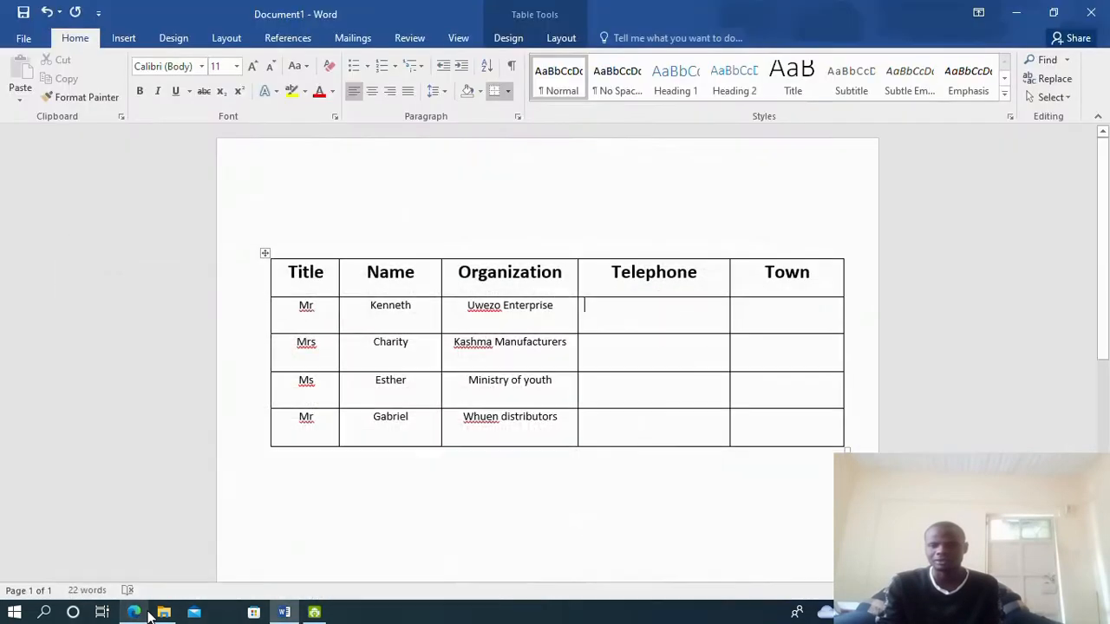
text(095)
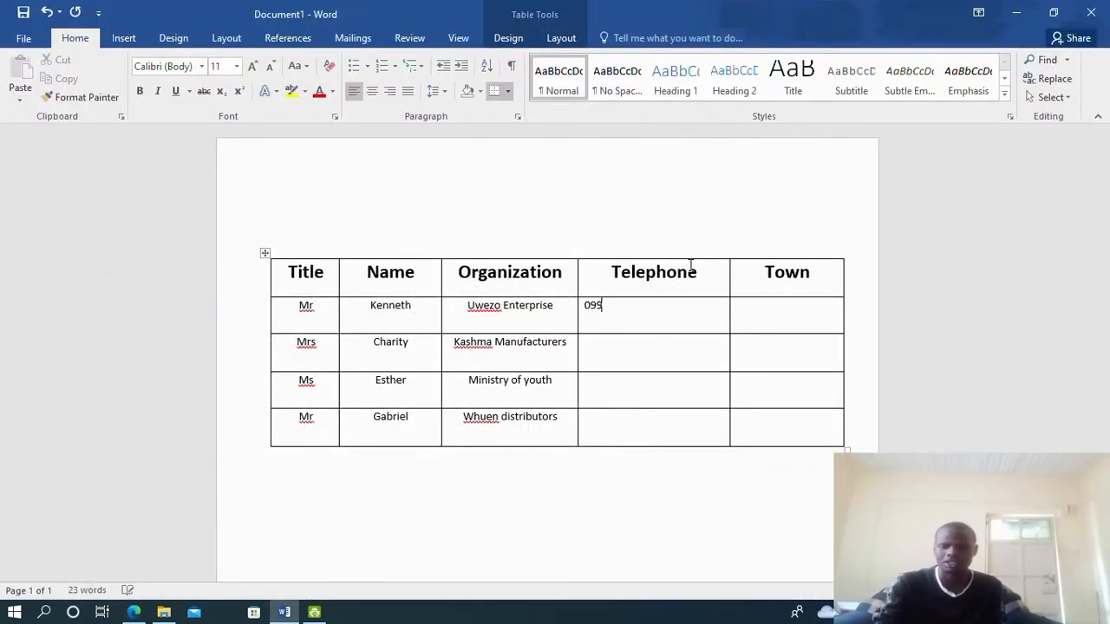
text(4)
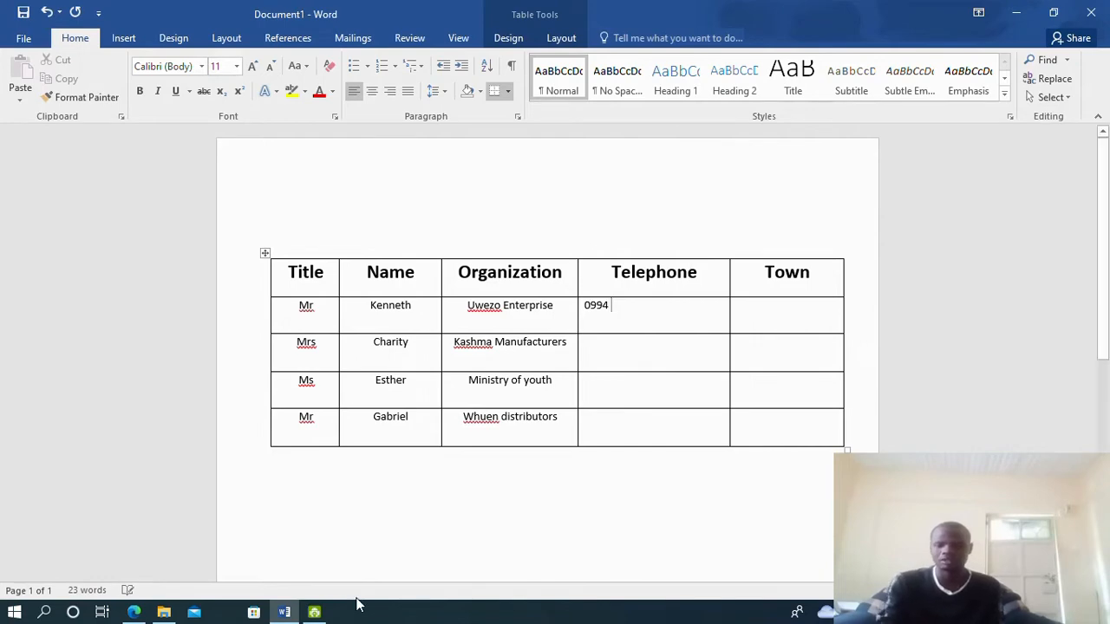
click(145, 614)
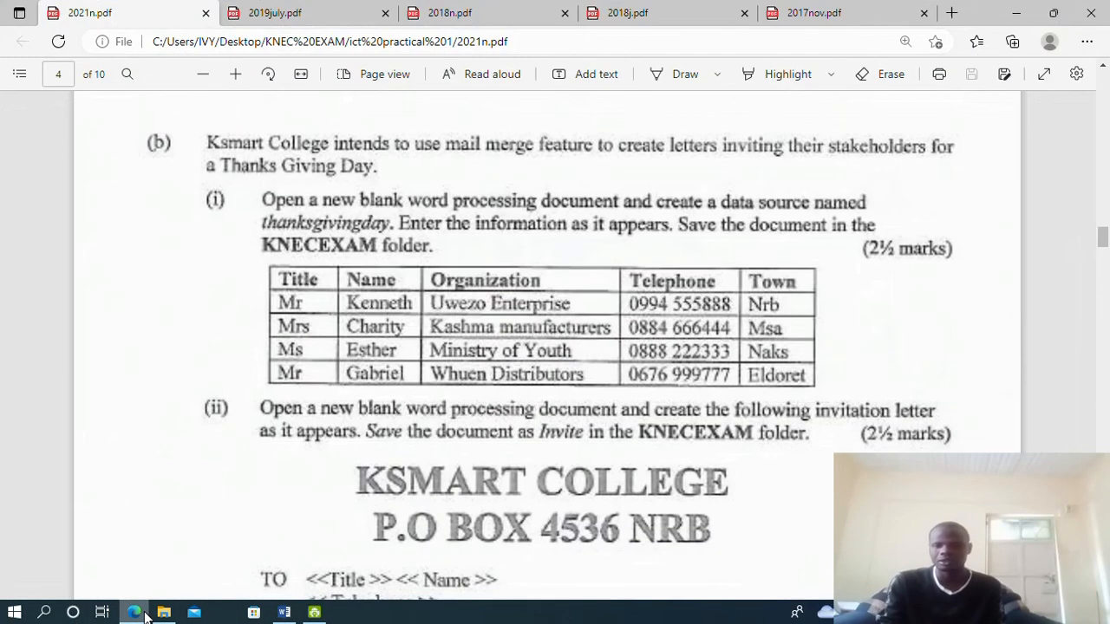
click(144, 614)
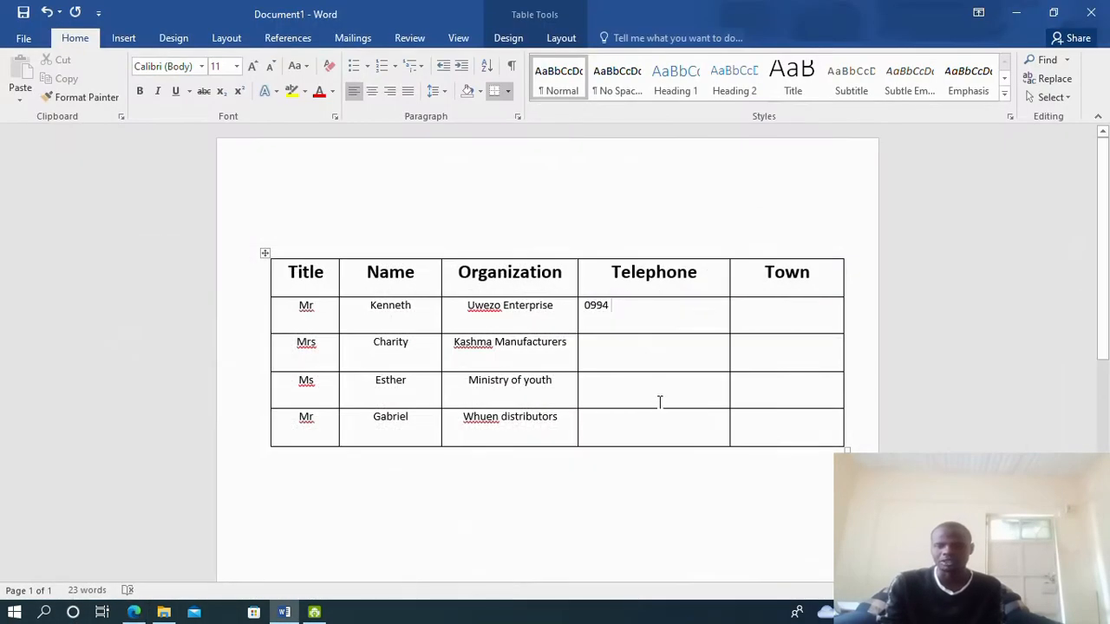
text(55)
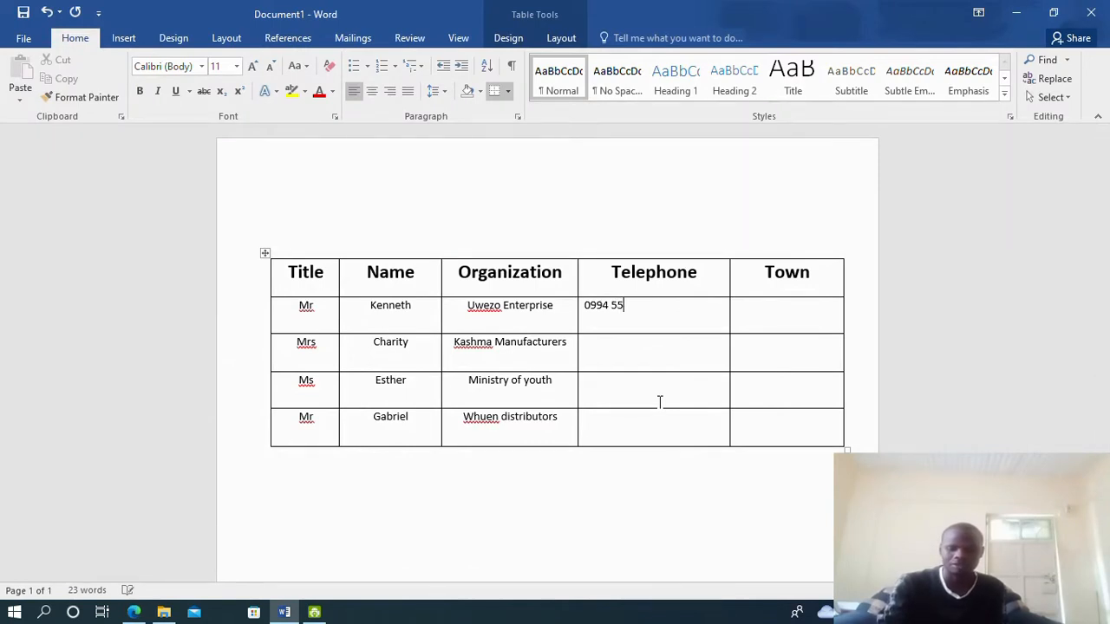
text(5)
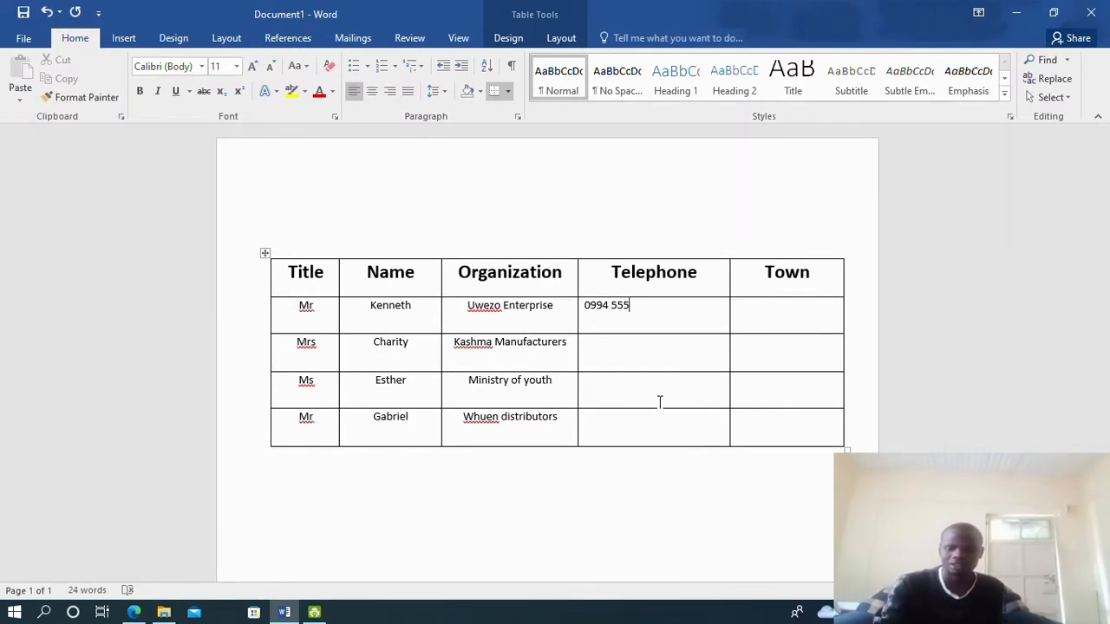
text(888)
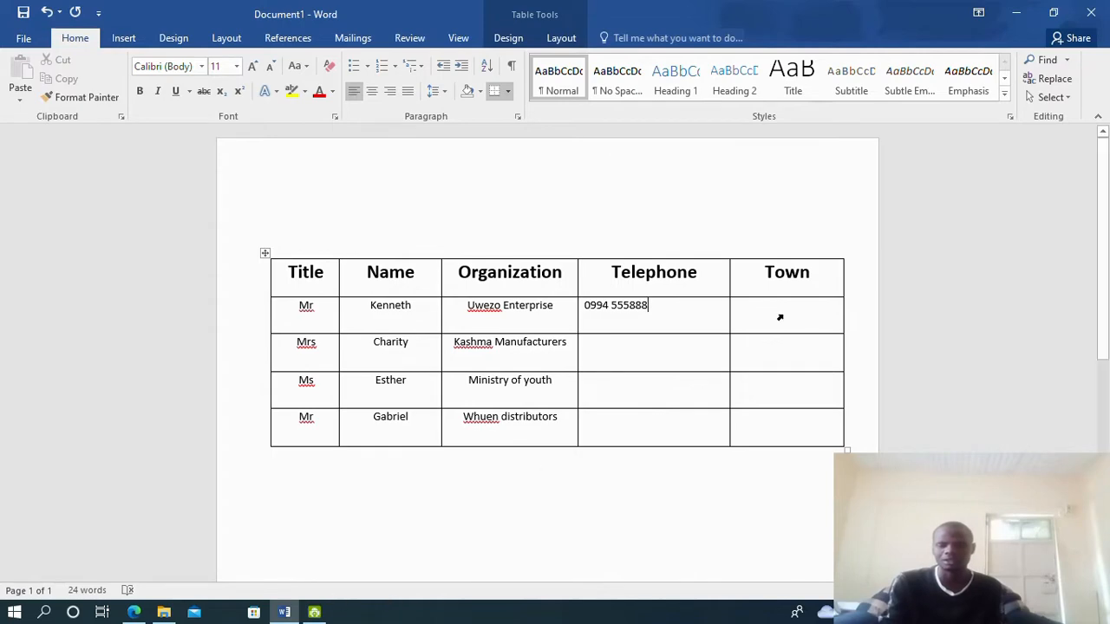
text(N)
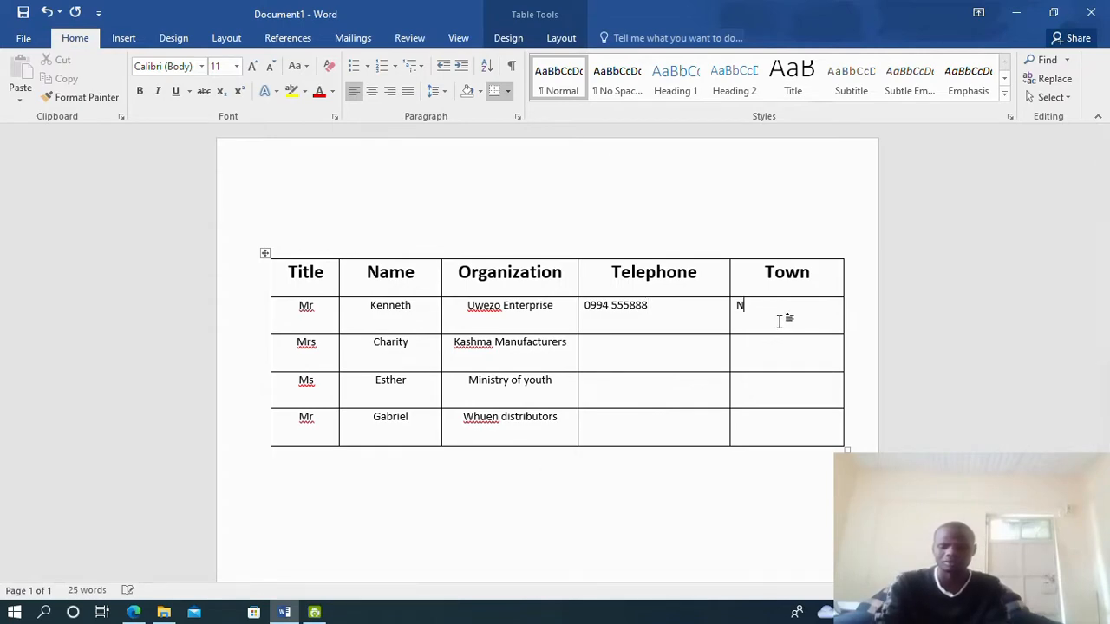
text(rb)
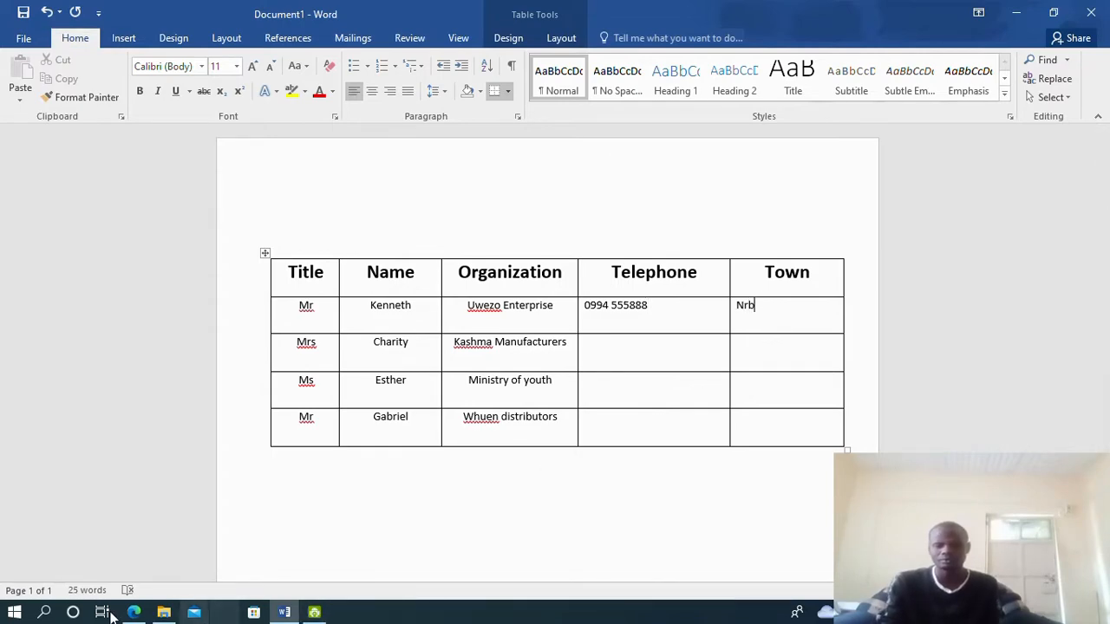
click(133, 612)
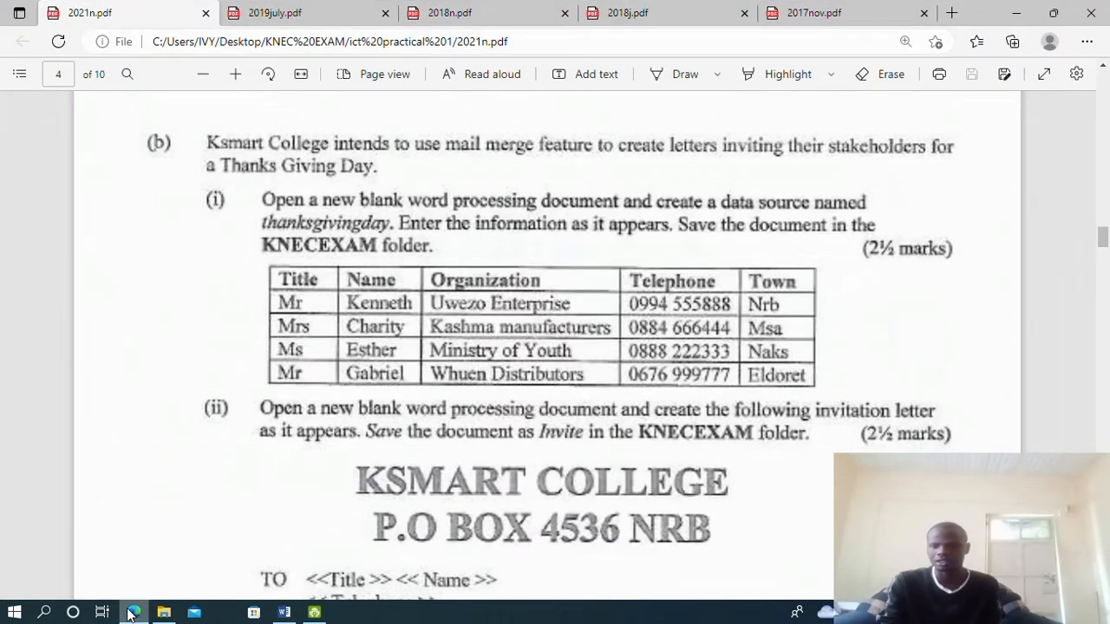
click(133, 613)
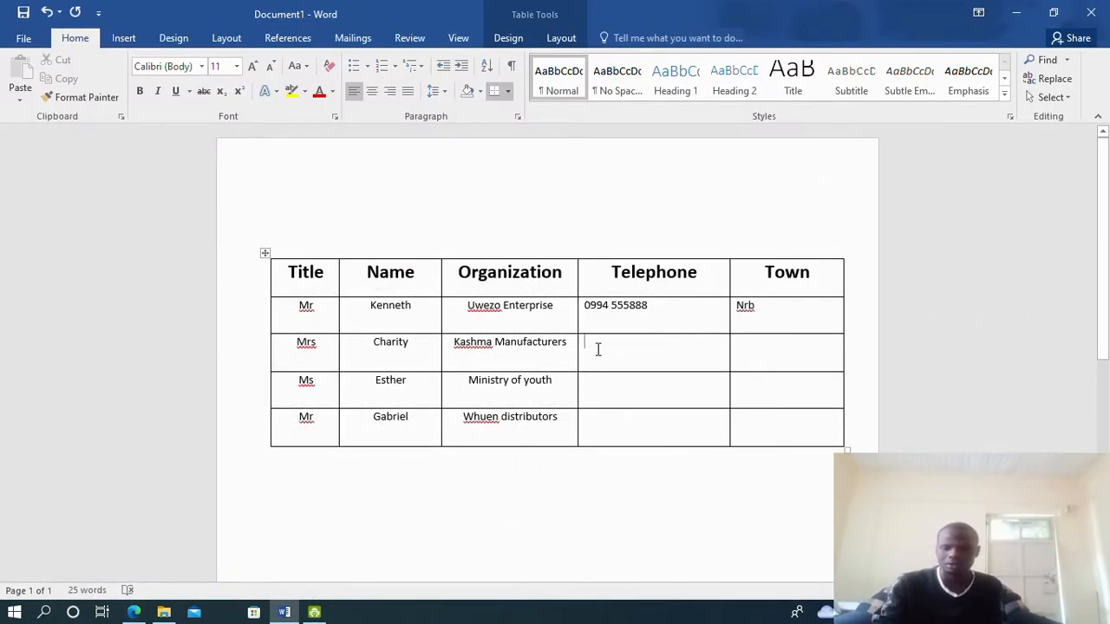
text(0884)
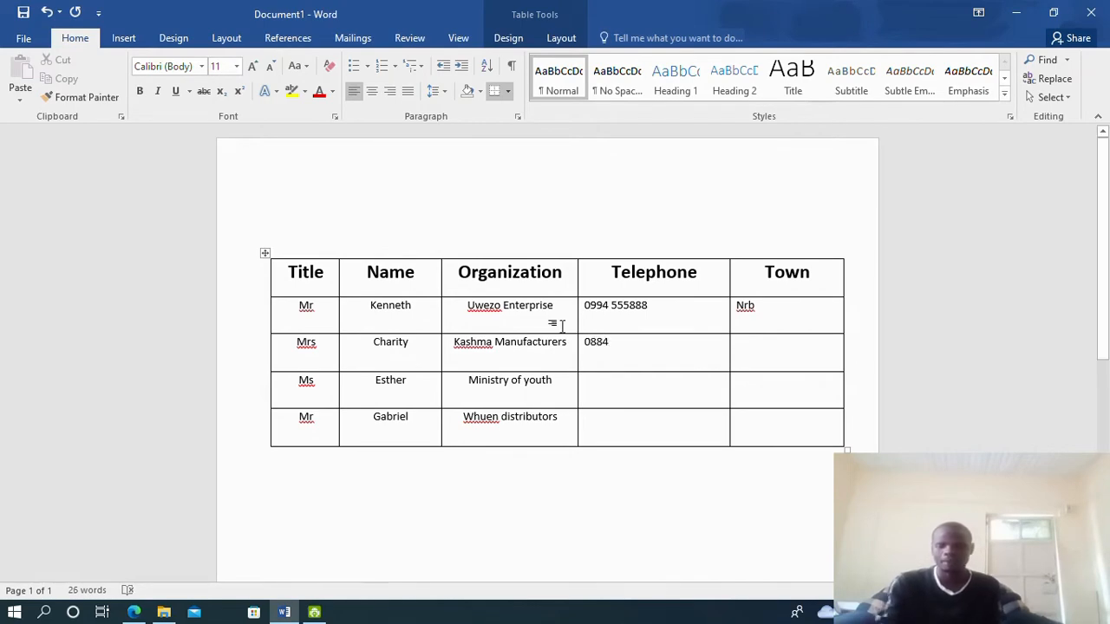
click(133, 612)
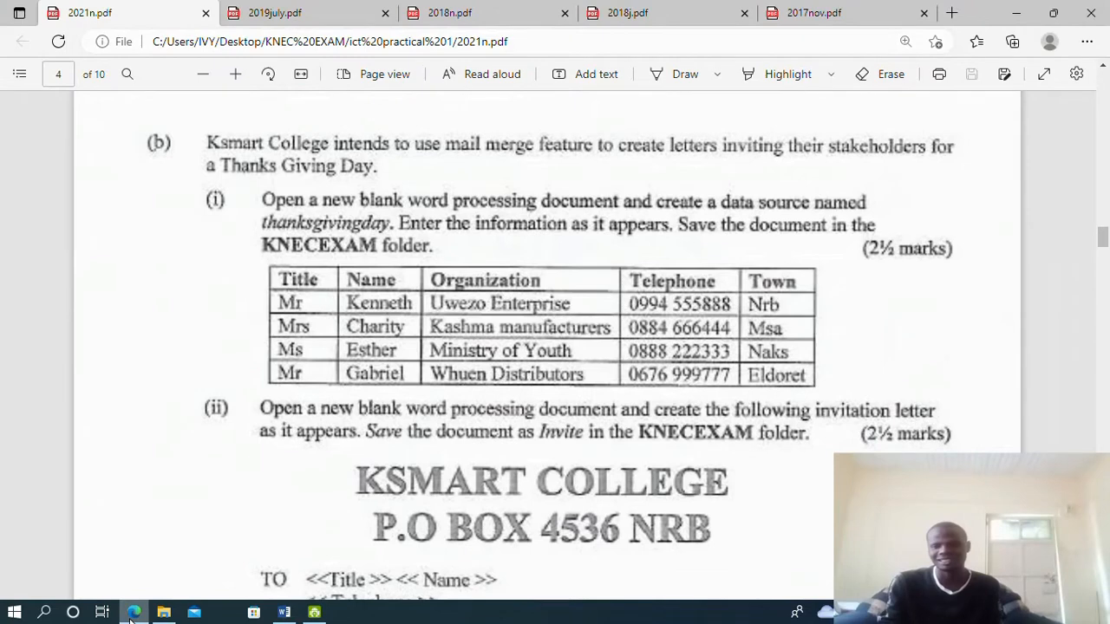
click(134, 612)
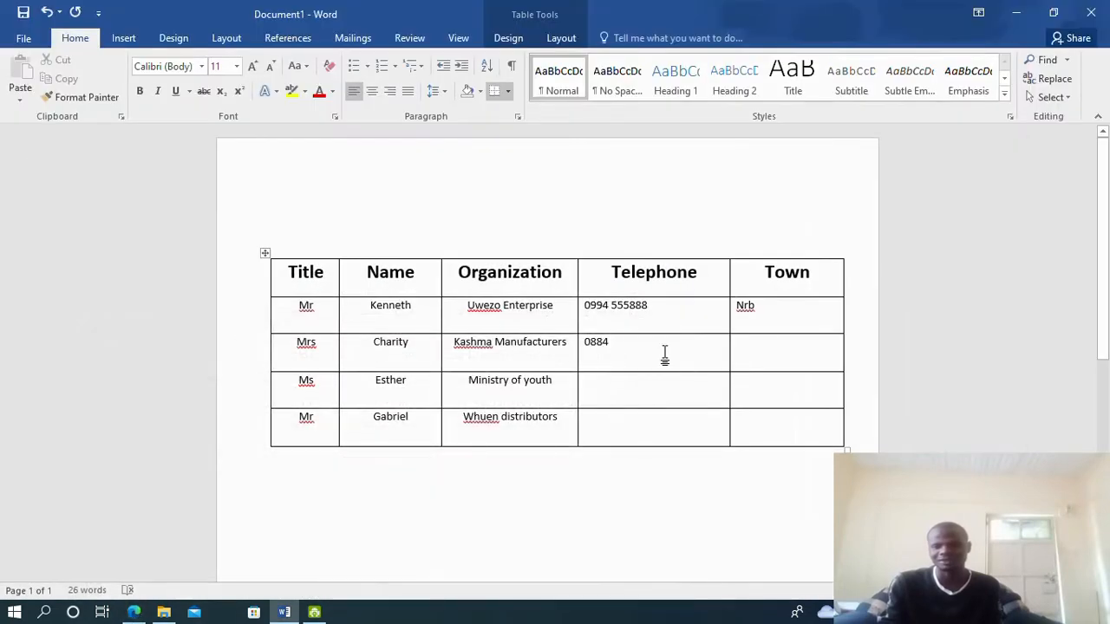
text(666444)
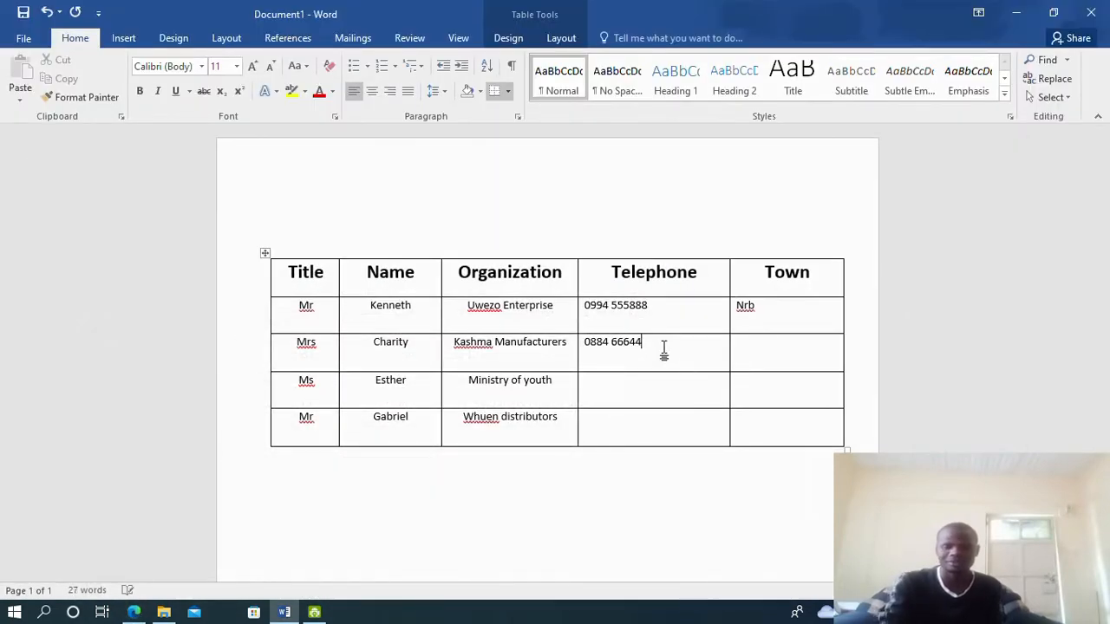
click(144, 612)
click(139, 612)
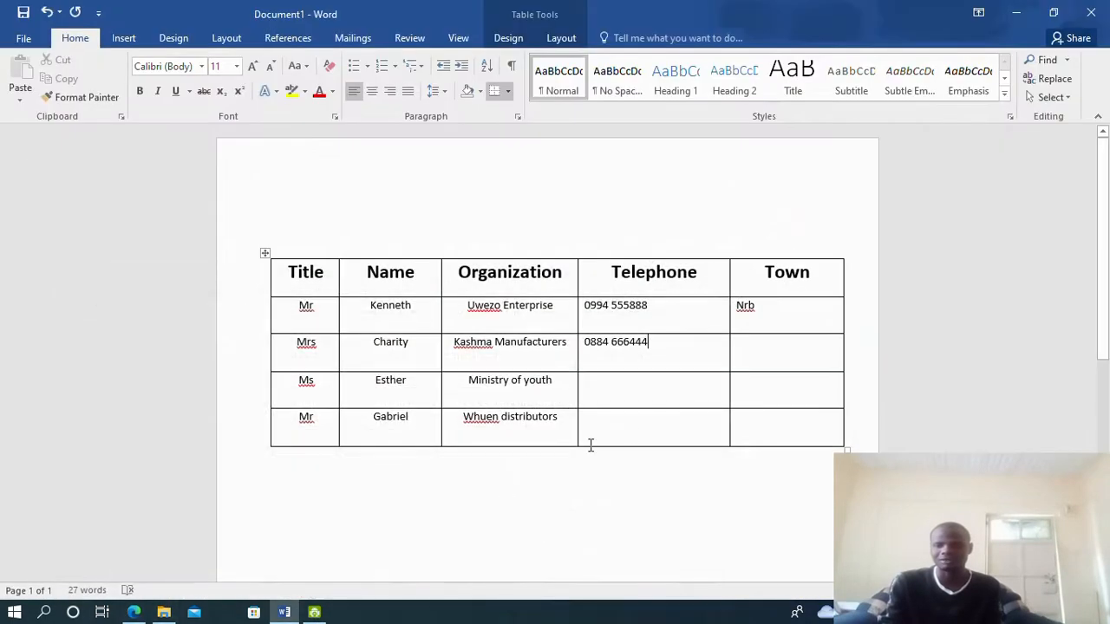
click(766, 347)
text(Msa)
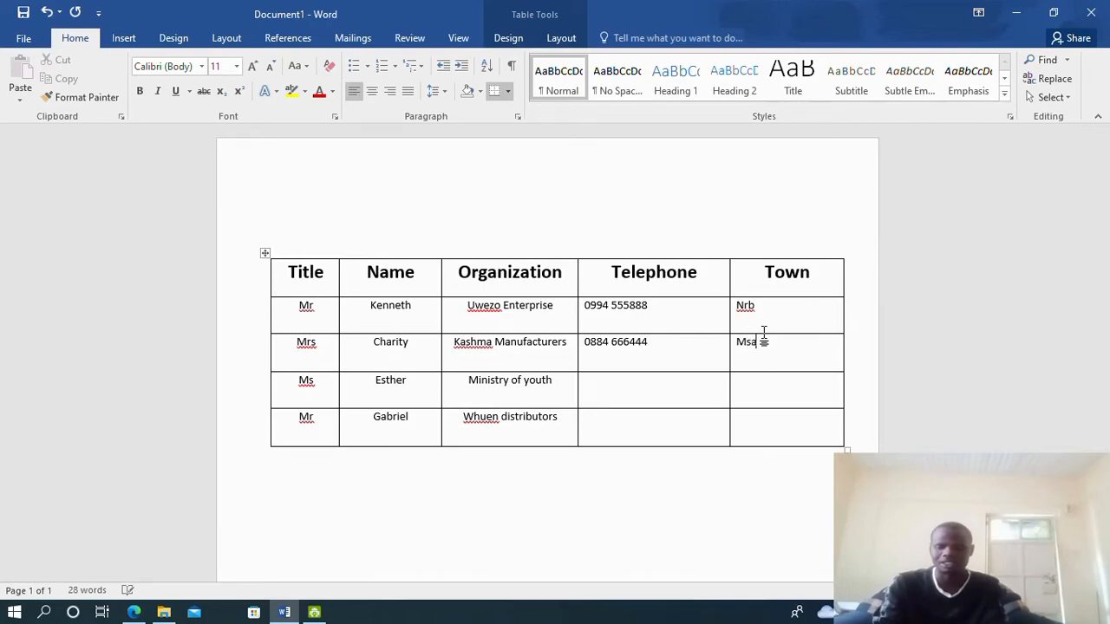
click(601, 378)
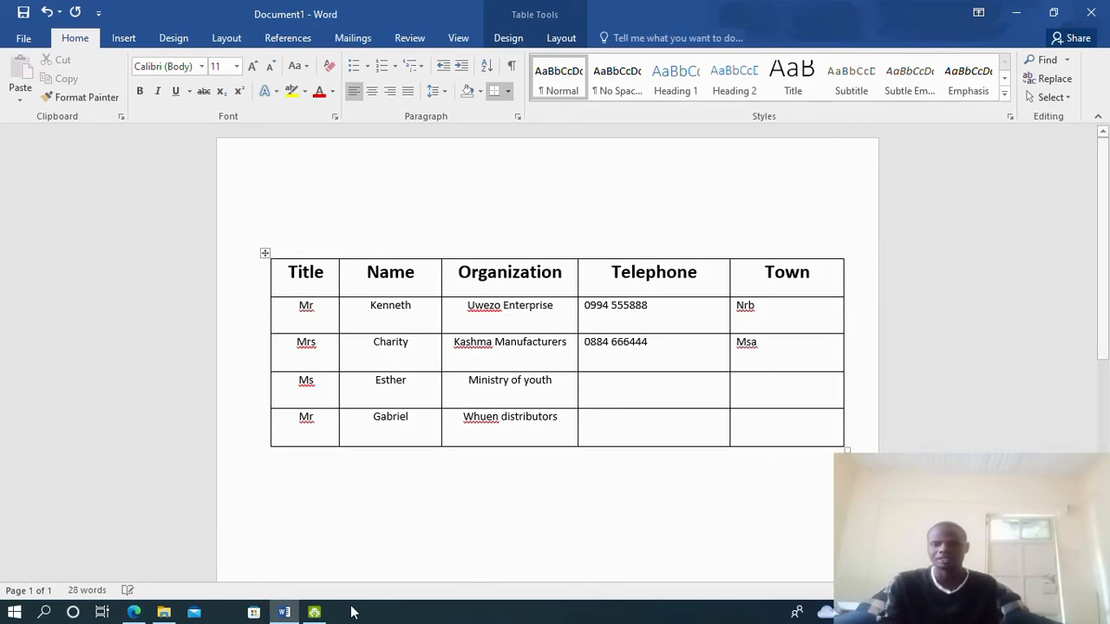
click(293, 613)
click(284, 612)
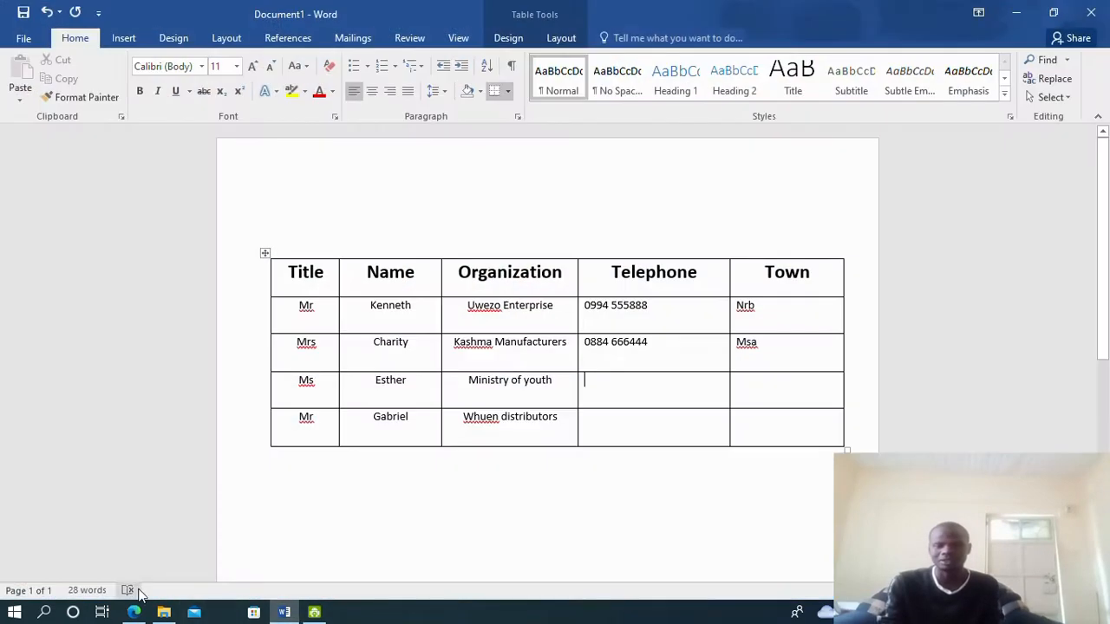
click(135, 612)
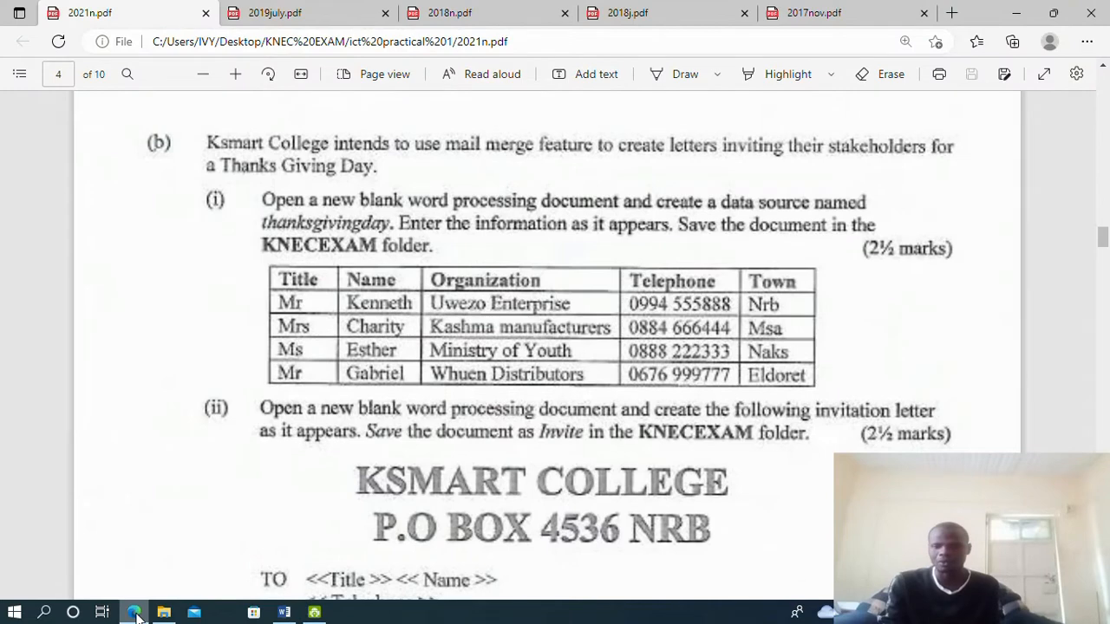
click(285, 612)
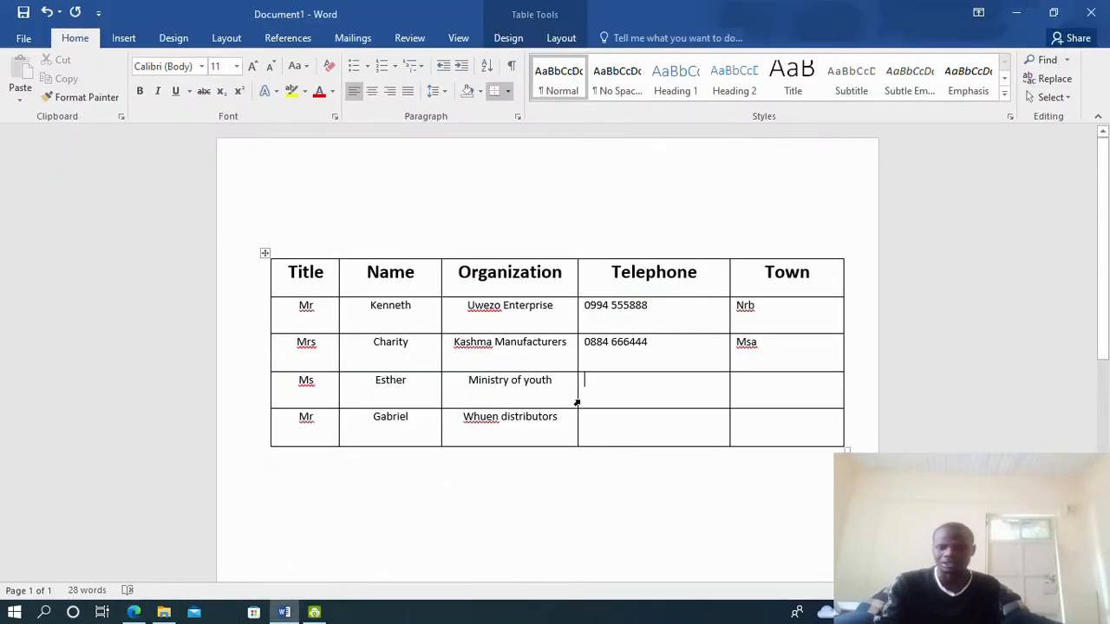
text(0888 )
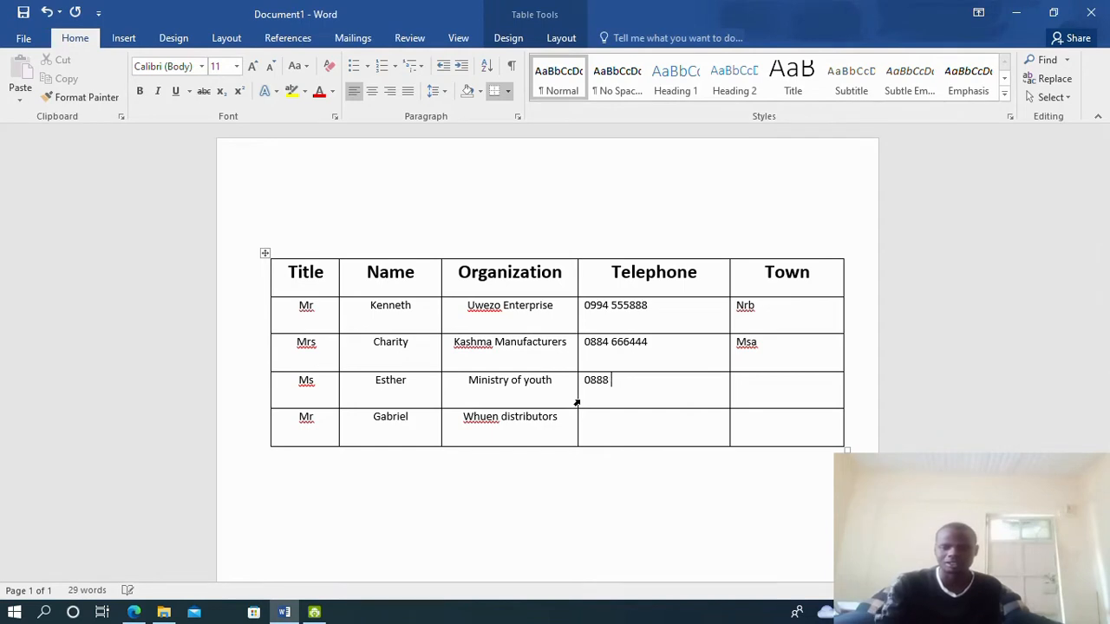
text(223)
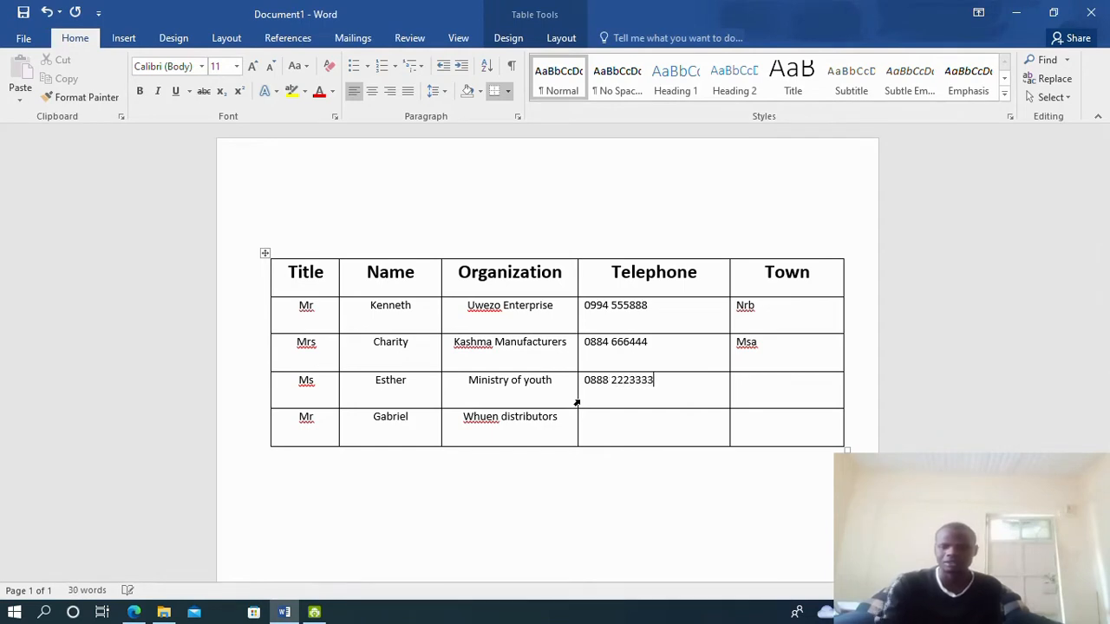
text(333)
key(BackSpace)
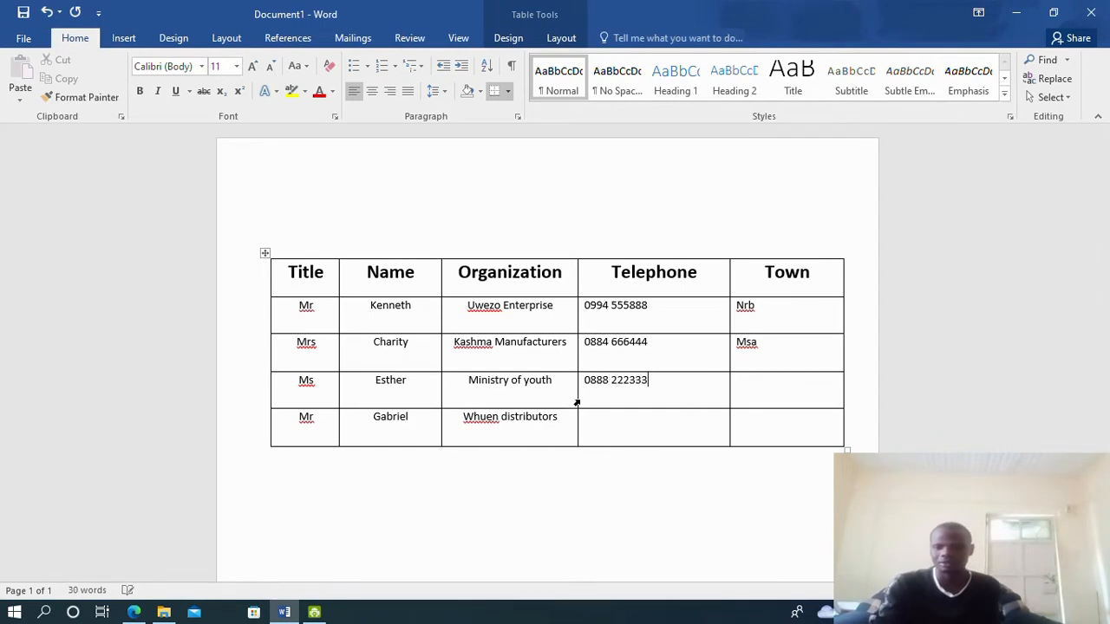
click(134, 612)
click(134, 612)
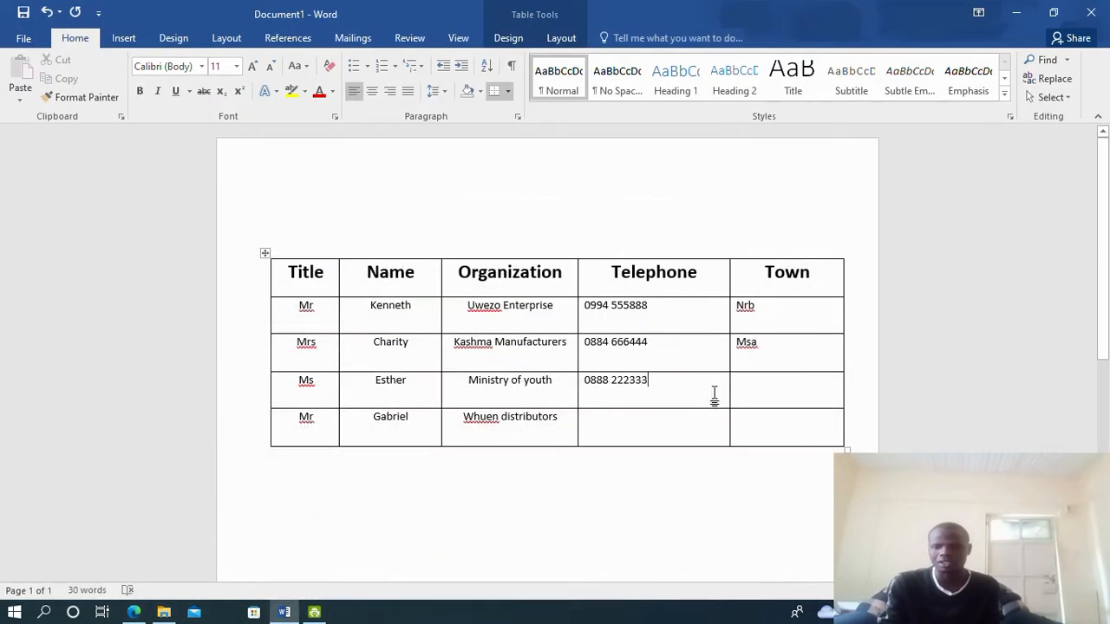
click(750, 380)
text(Na)
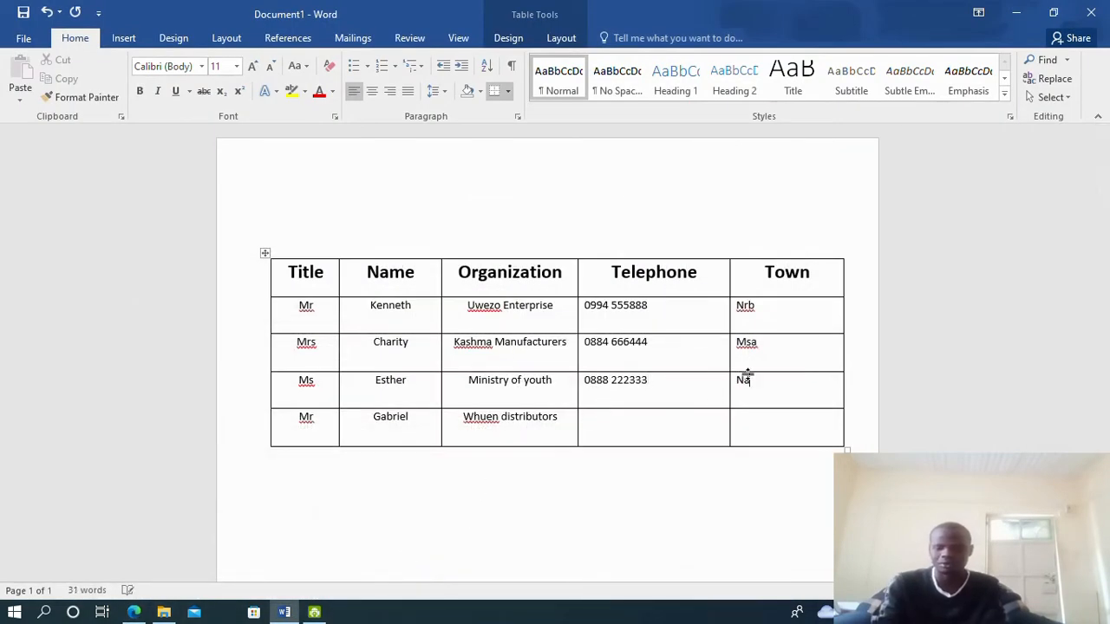
text(ks)
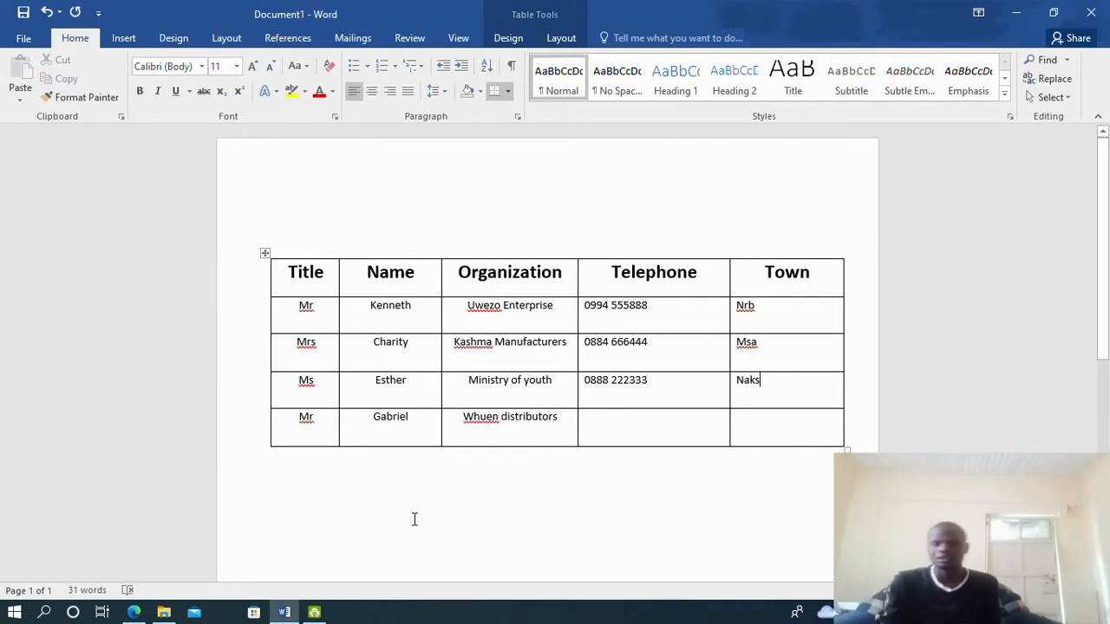
click(134, 612)
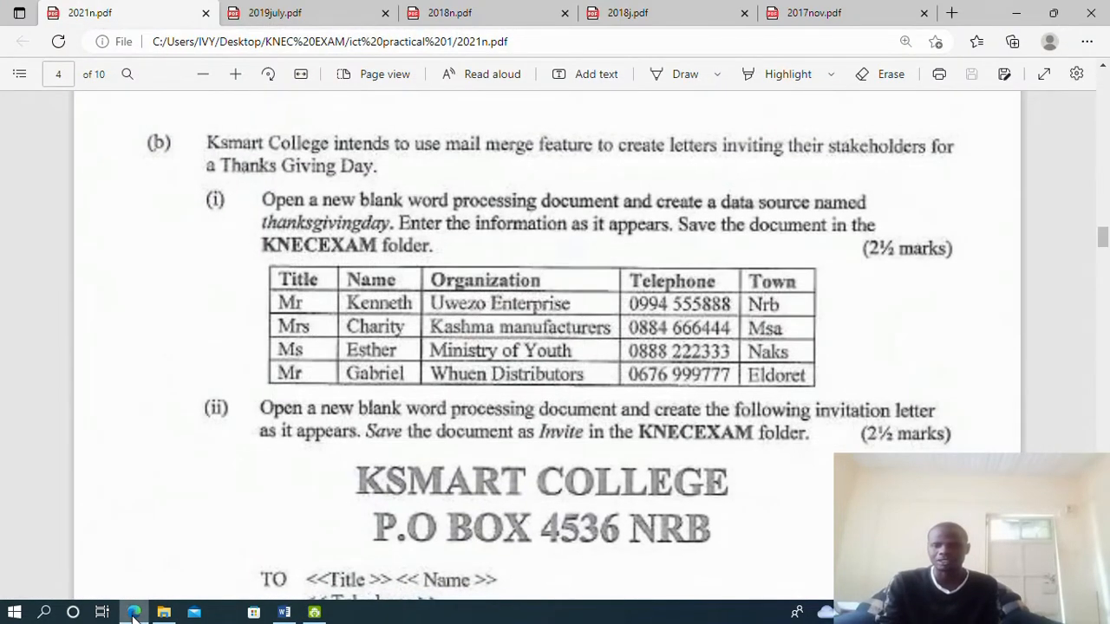
click(133, 612)
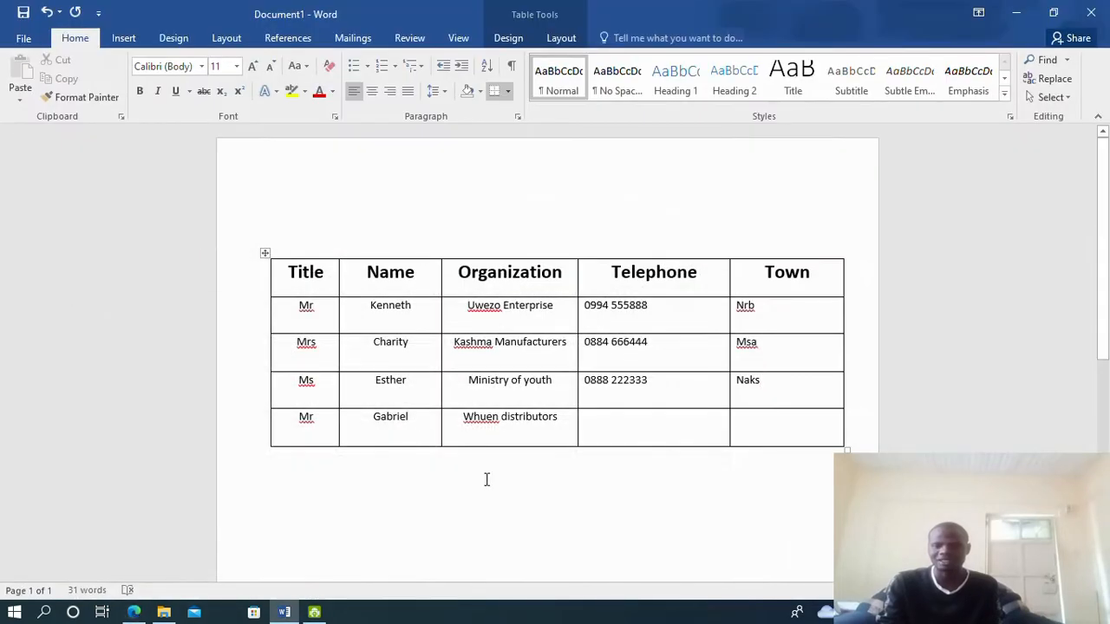
click(620, 426)
text(0676 999777)
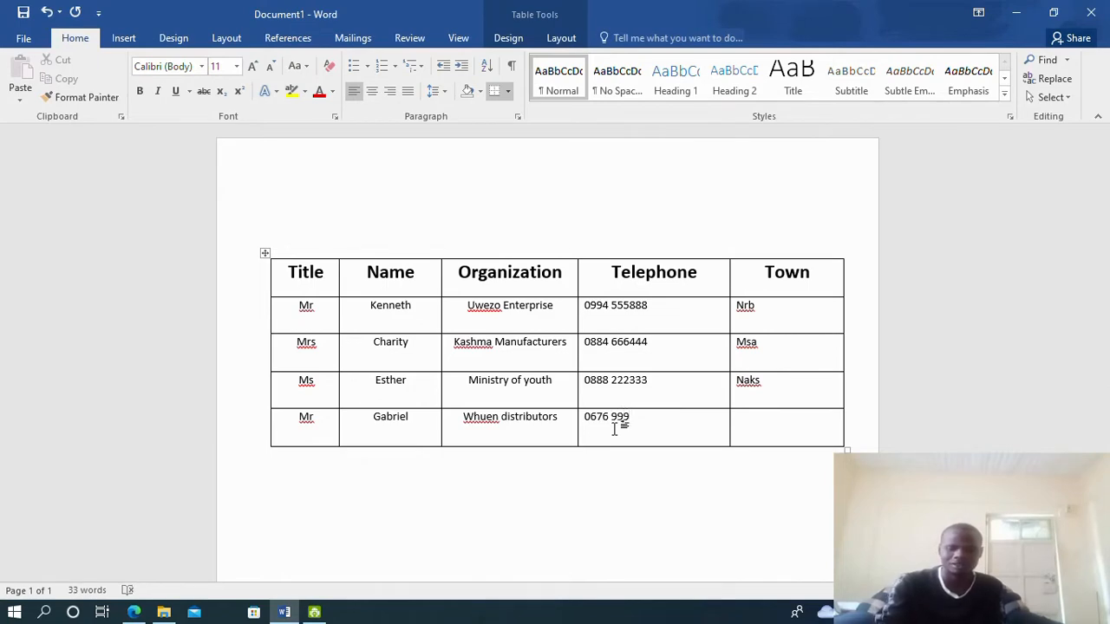
click(134, 612)
click(131, 614)
click(128, 591)
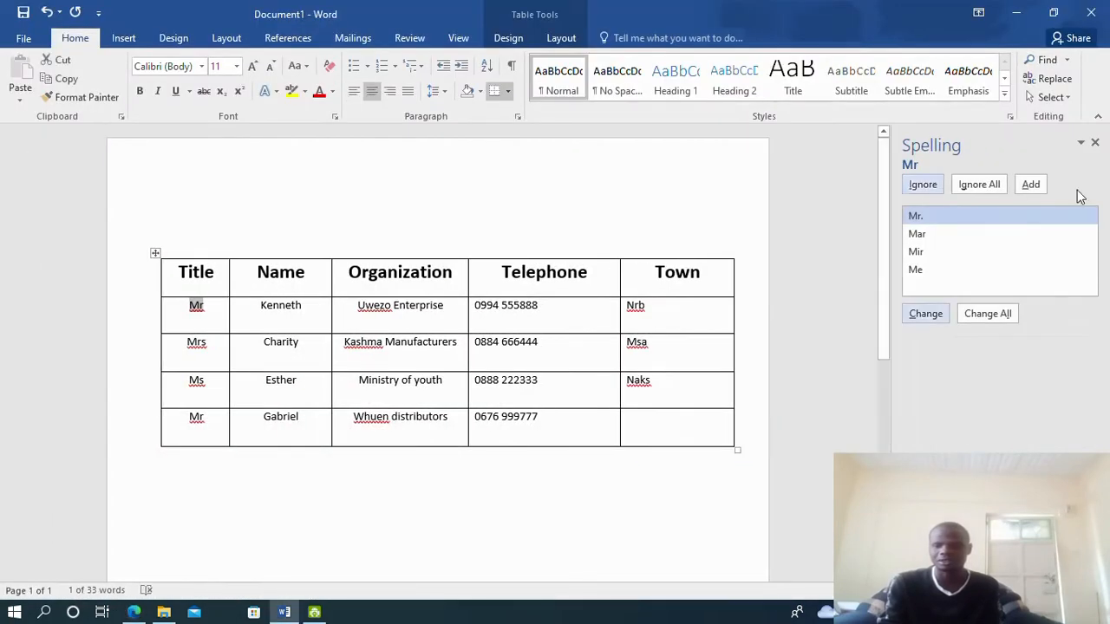
Close the spelling check and enter Eldoret as the last row's town
click(1095, 144)
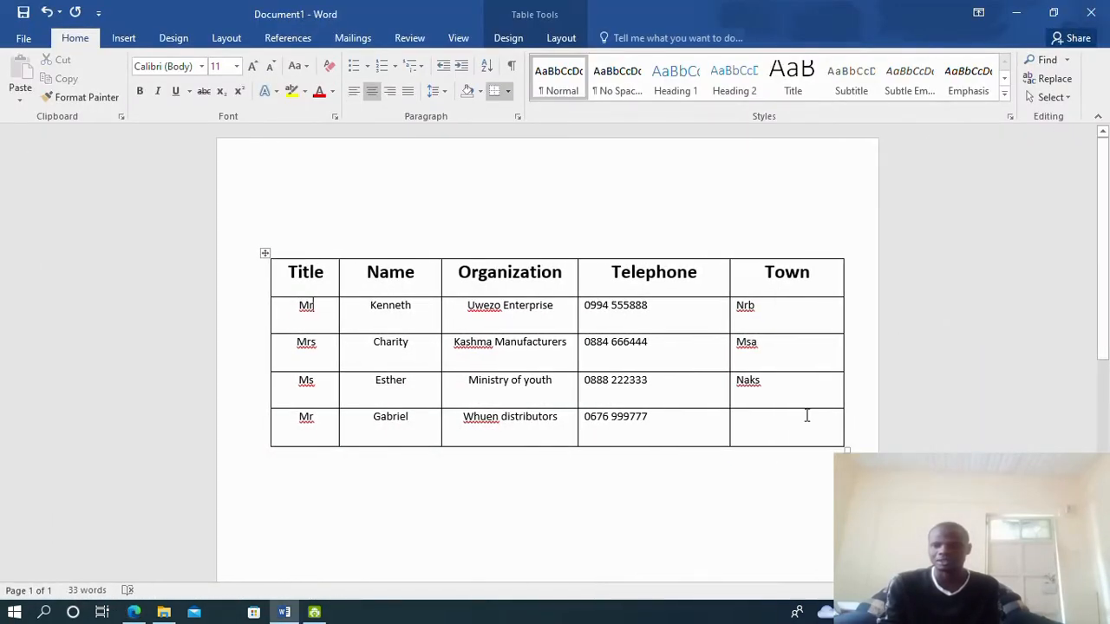
click(780, 423)
text(Eldoret)
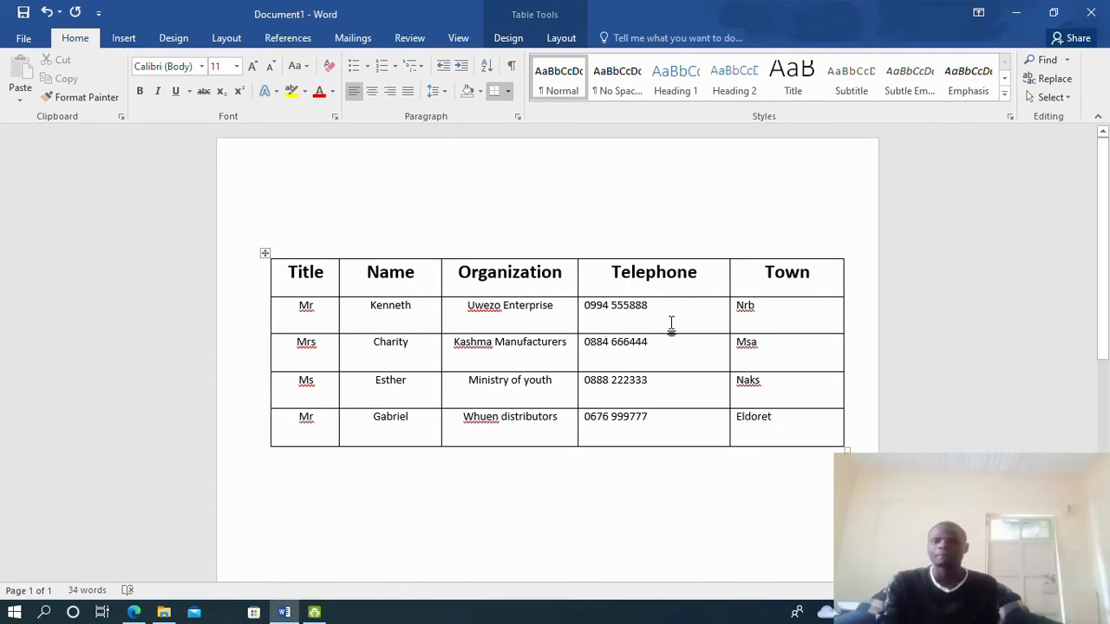
Centre the telephone numbers and towns and narrow the table slightly
drag(581, 309, 812, 419)
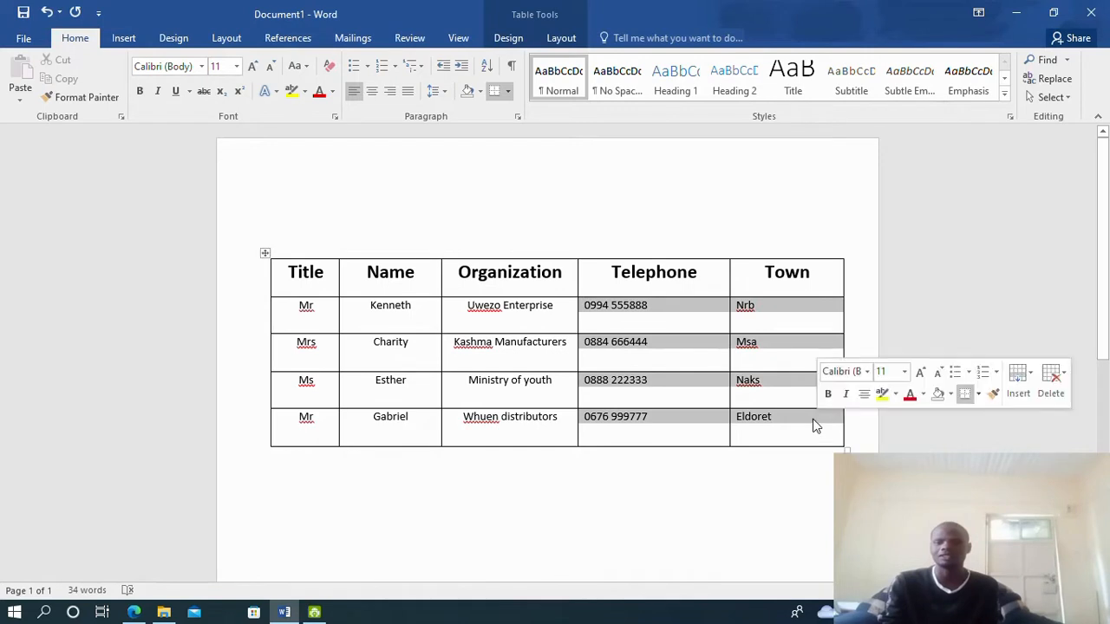
click(371, 92)
click(680, 469)
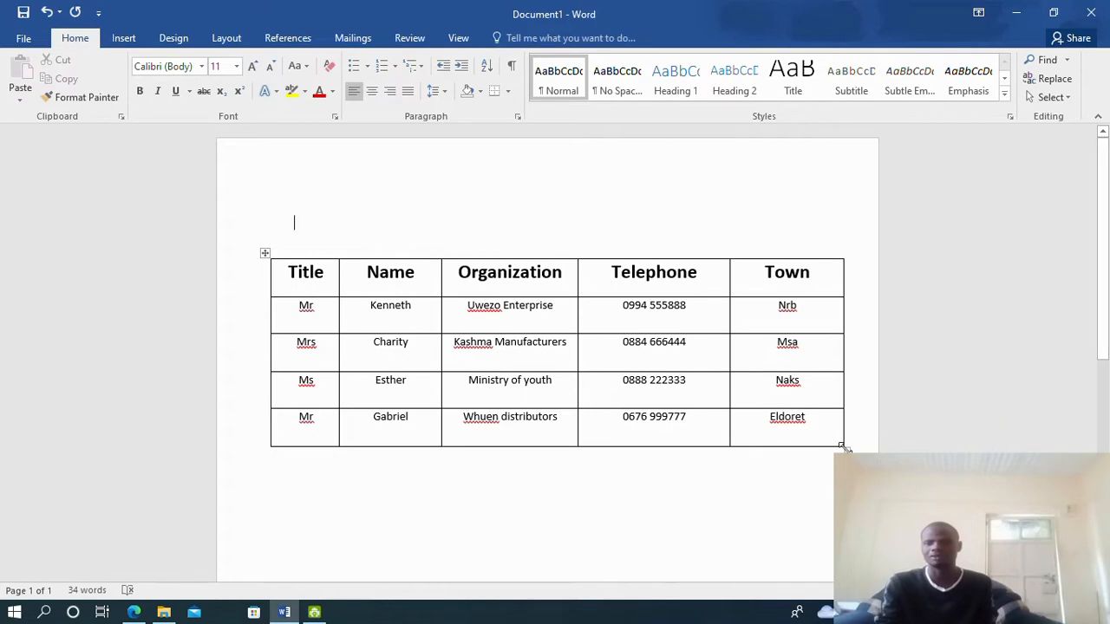
drag(843, 447, 815, 438)
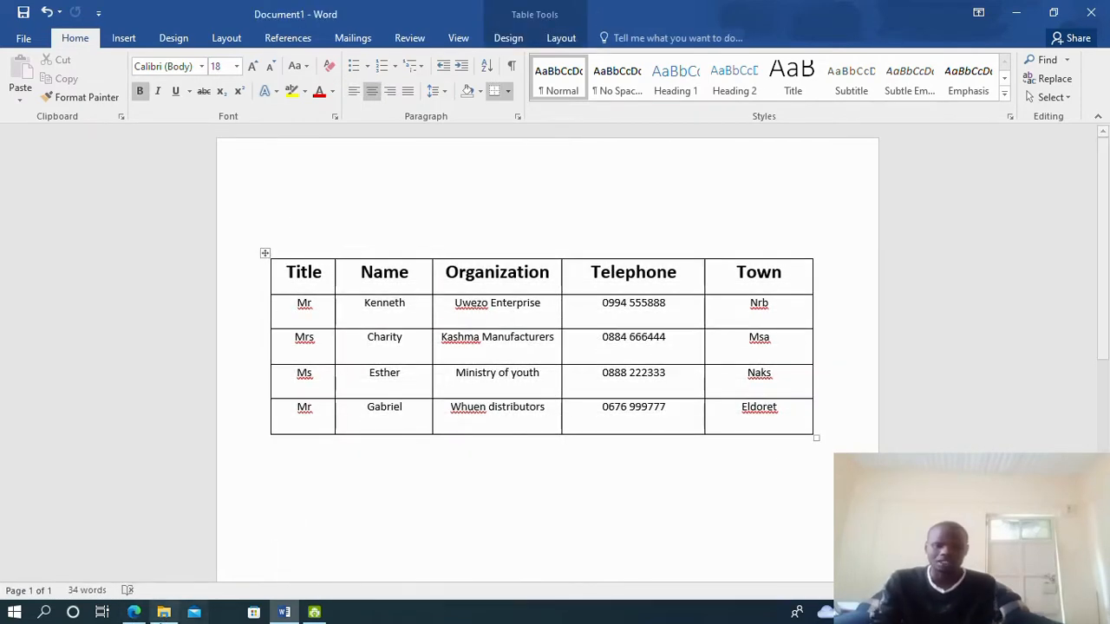
click(133, 612)
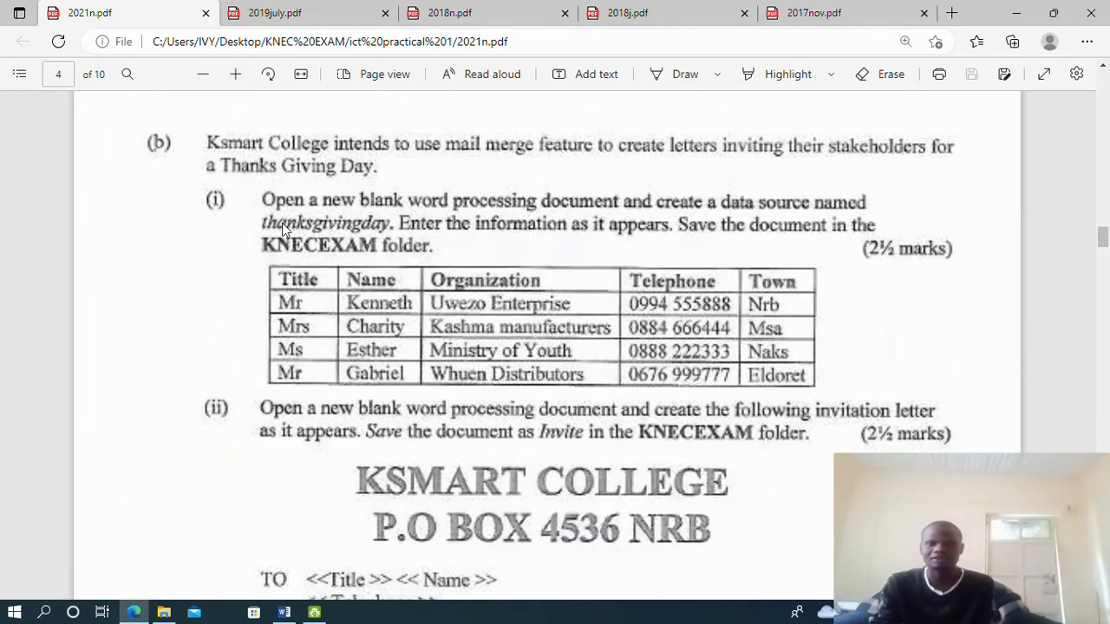
Save the table as Thanksgivingday in Desktop > KNEC EXAM and close the document
click(285, 612)
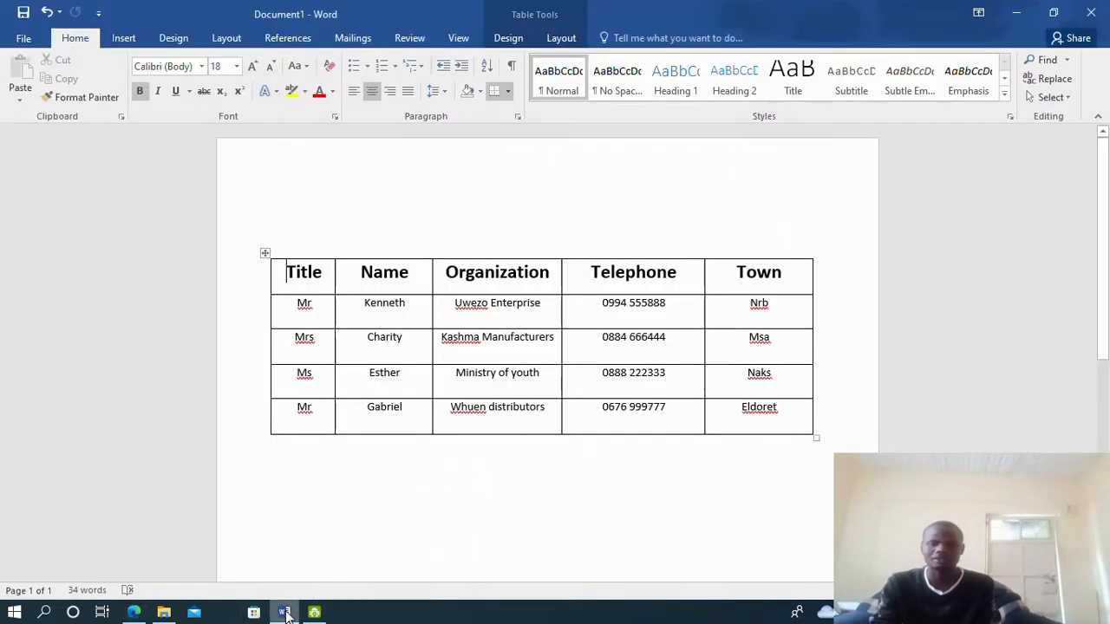
click(24, 40)
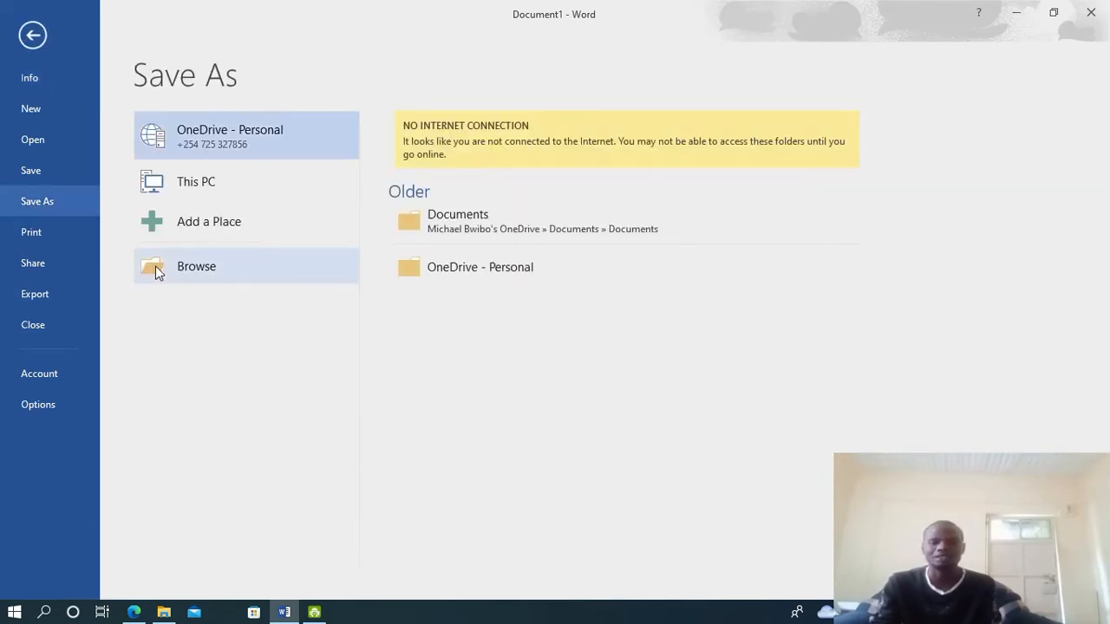
click(207, 274)
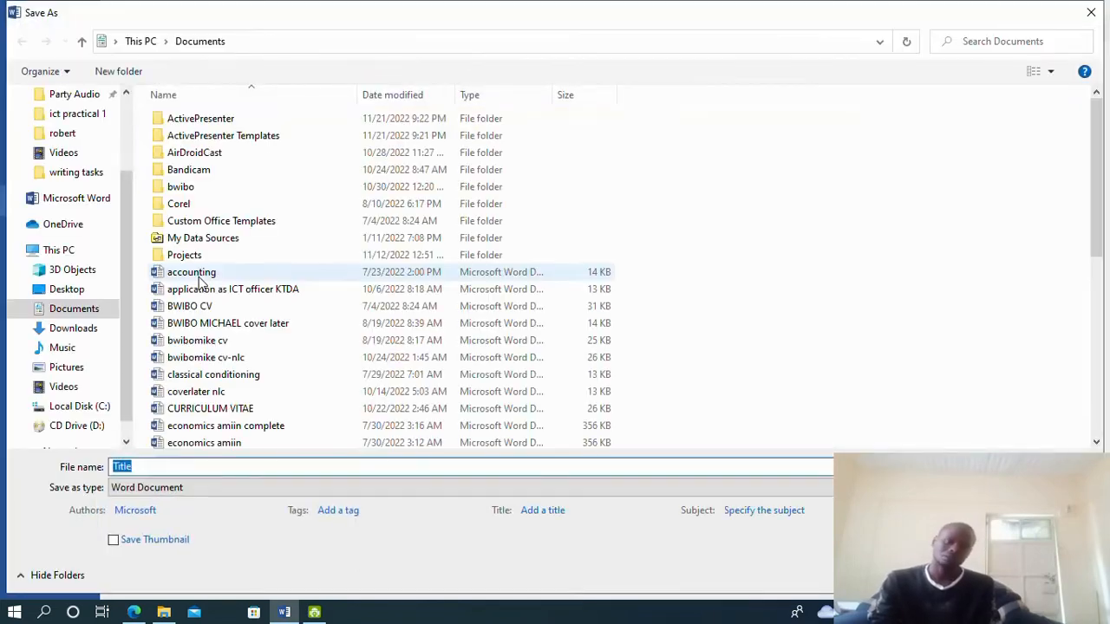
scroll(122, 188, up, 6)
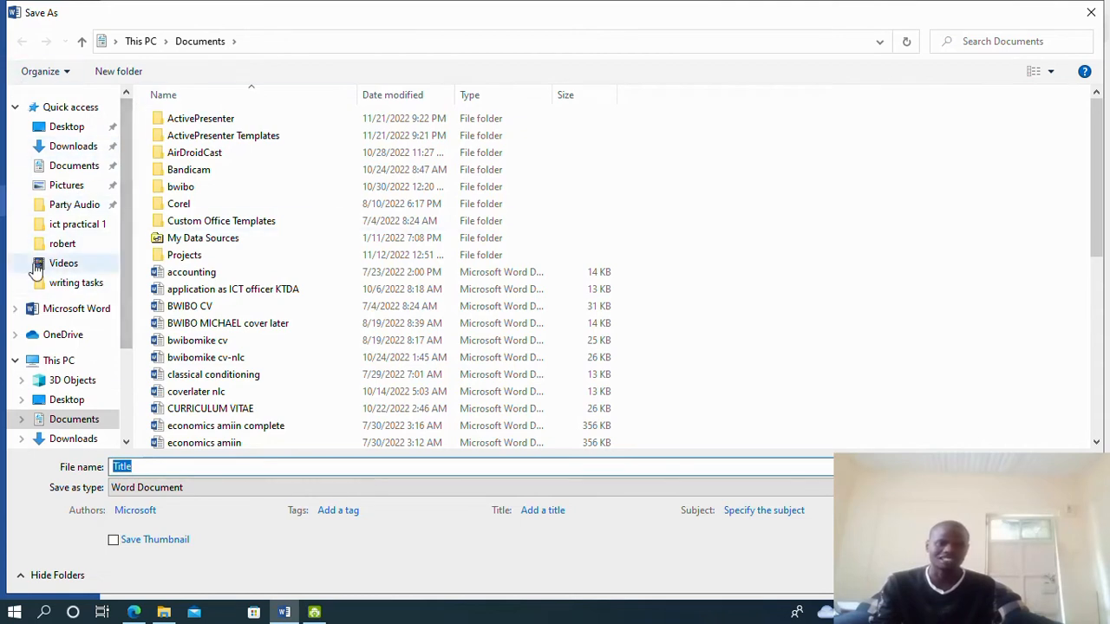
click(70, 129)
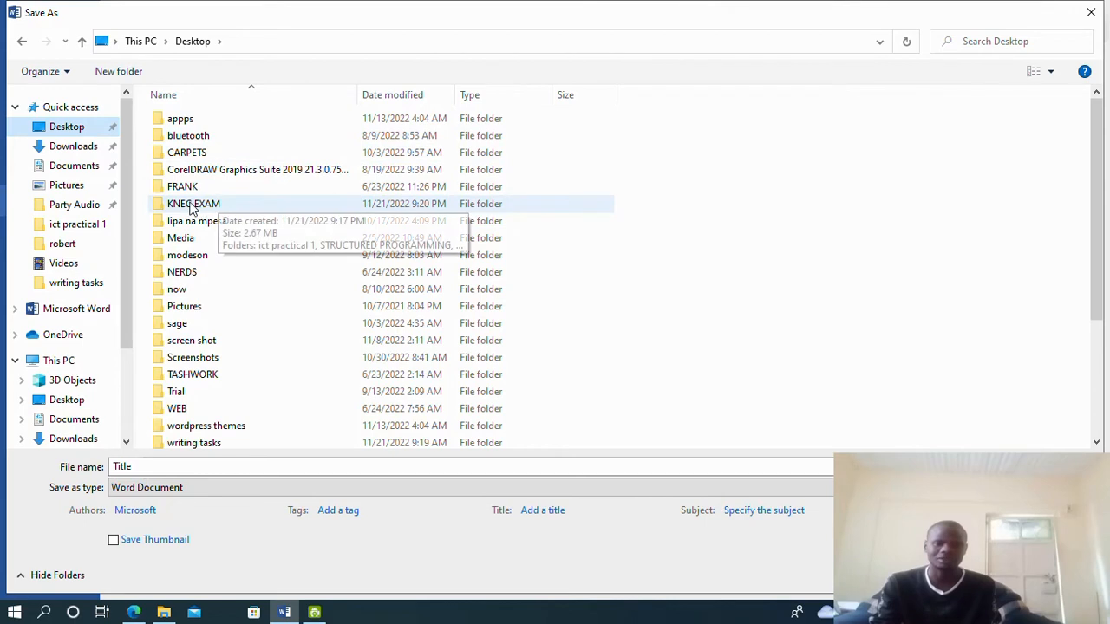
click(231, 208)
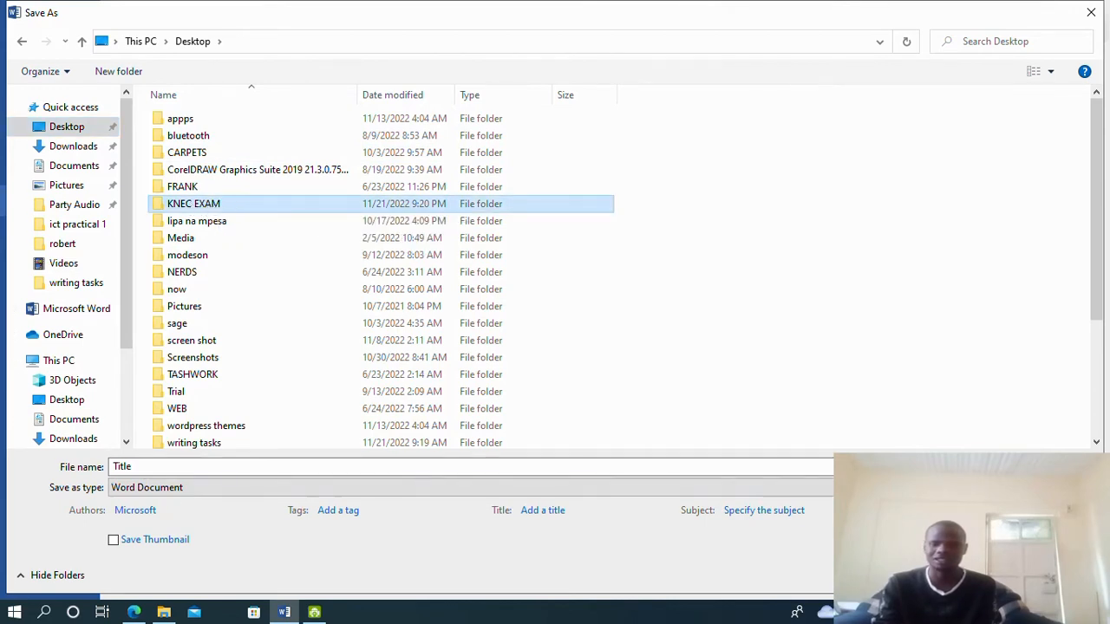
click(979, 576)
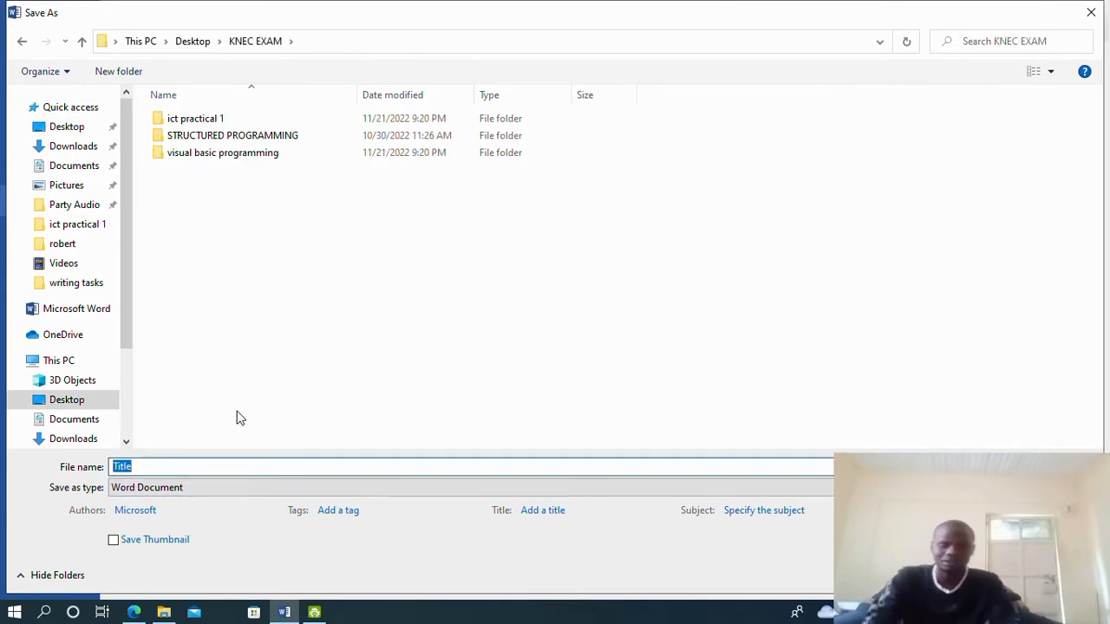
text(Thanksg)
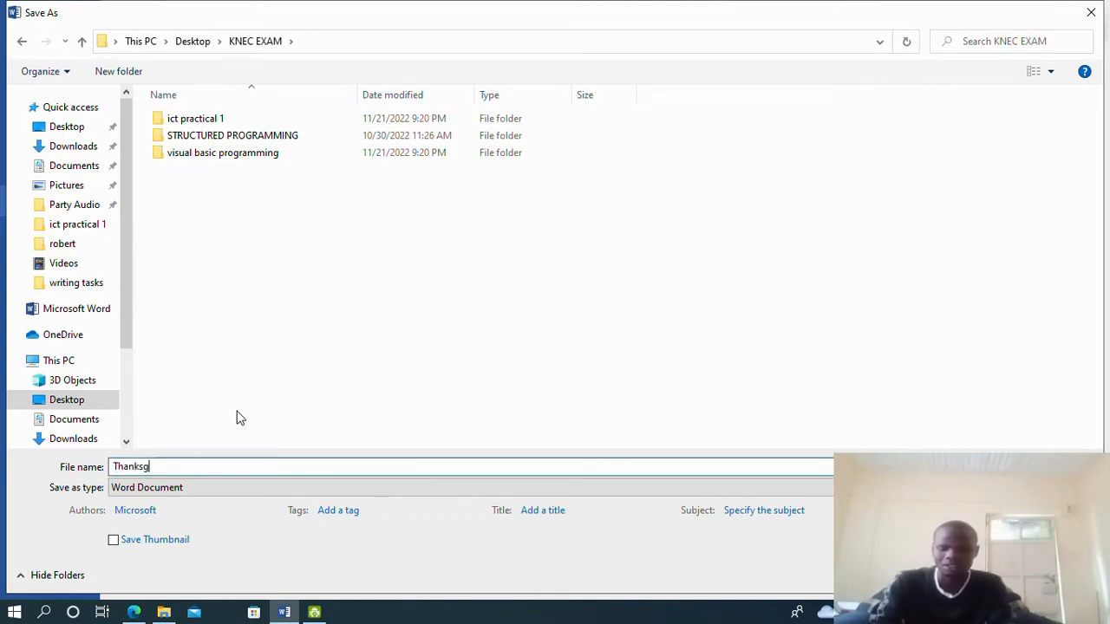
text(iving)
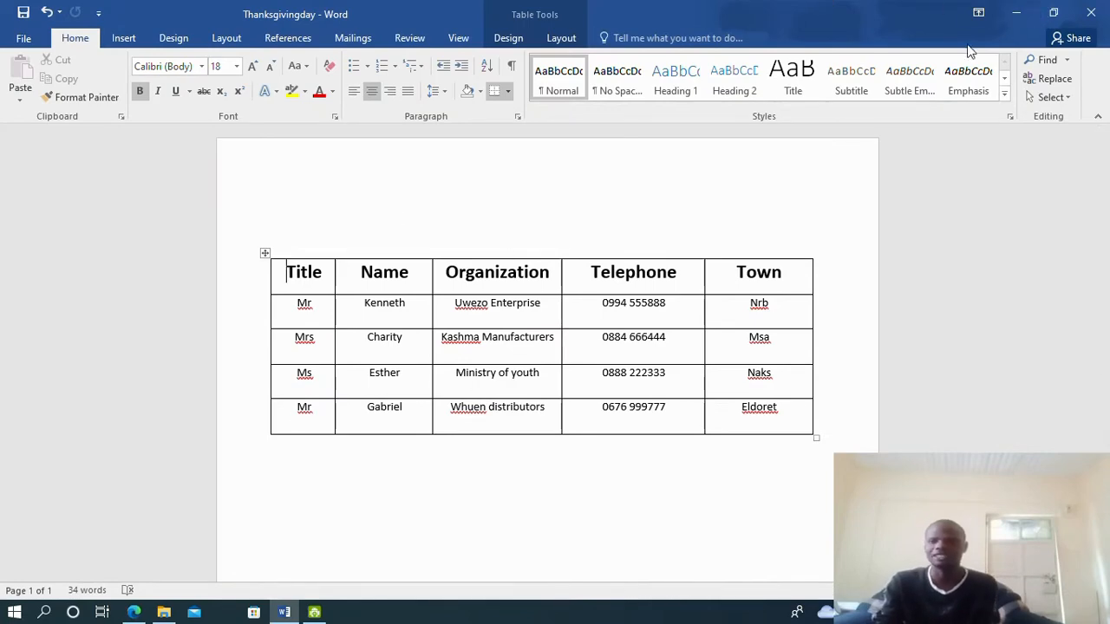
click(1091, 18)
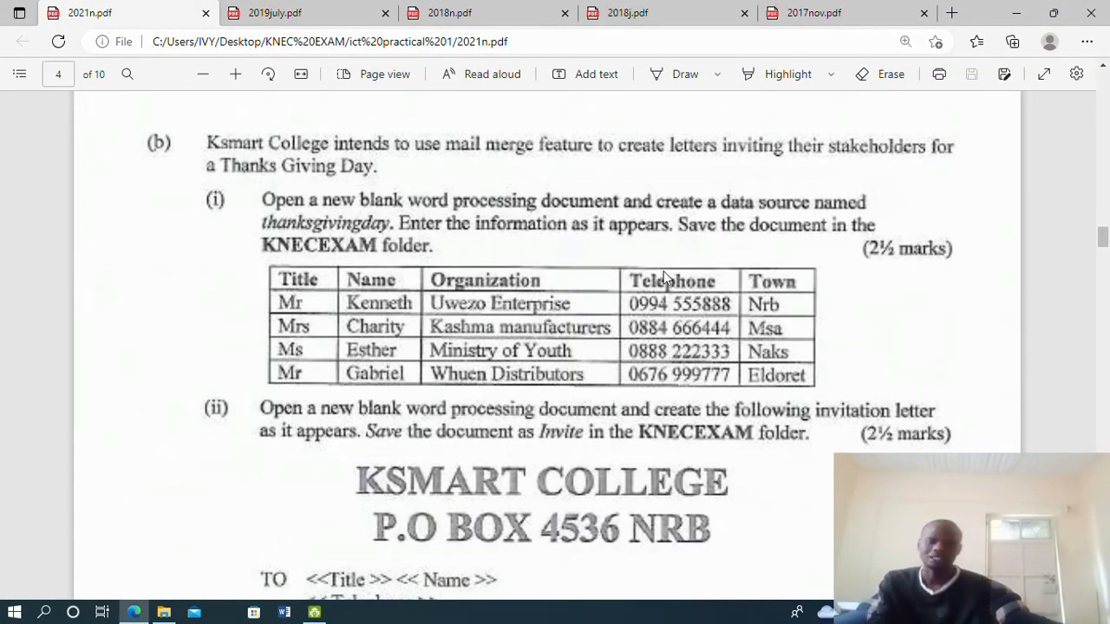
scroll(650, 394, down, 3)
scroll(222, 199, up, 3)
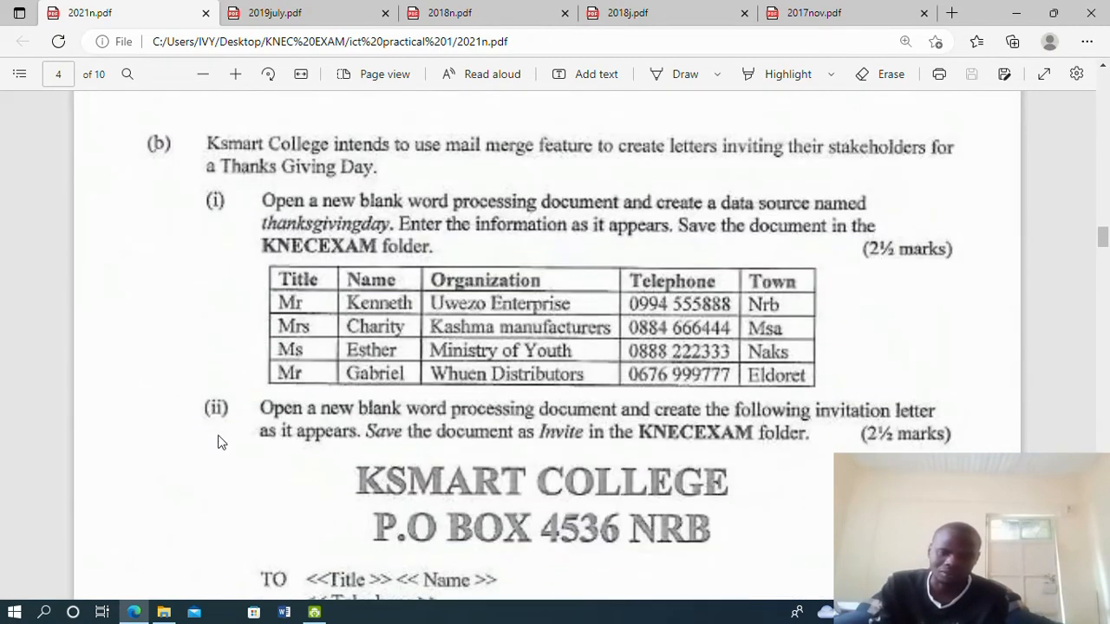
scroll(291, 412, down, 1)
scroll(292, 343, down, 1)
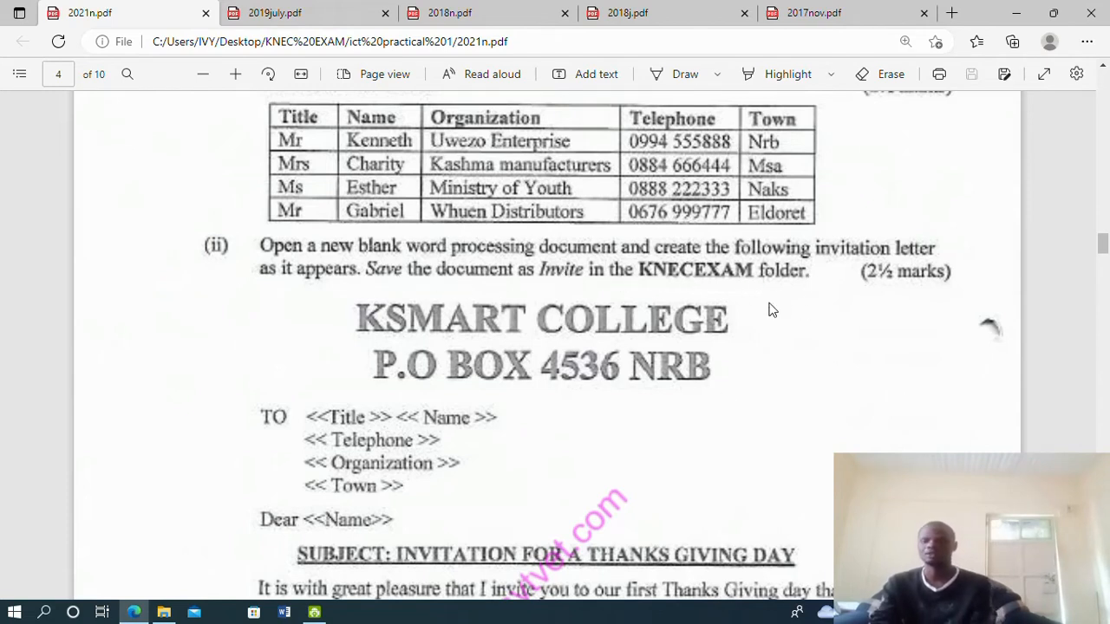
scroll(790, 299, down, 1)
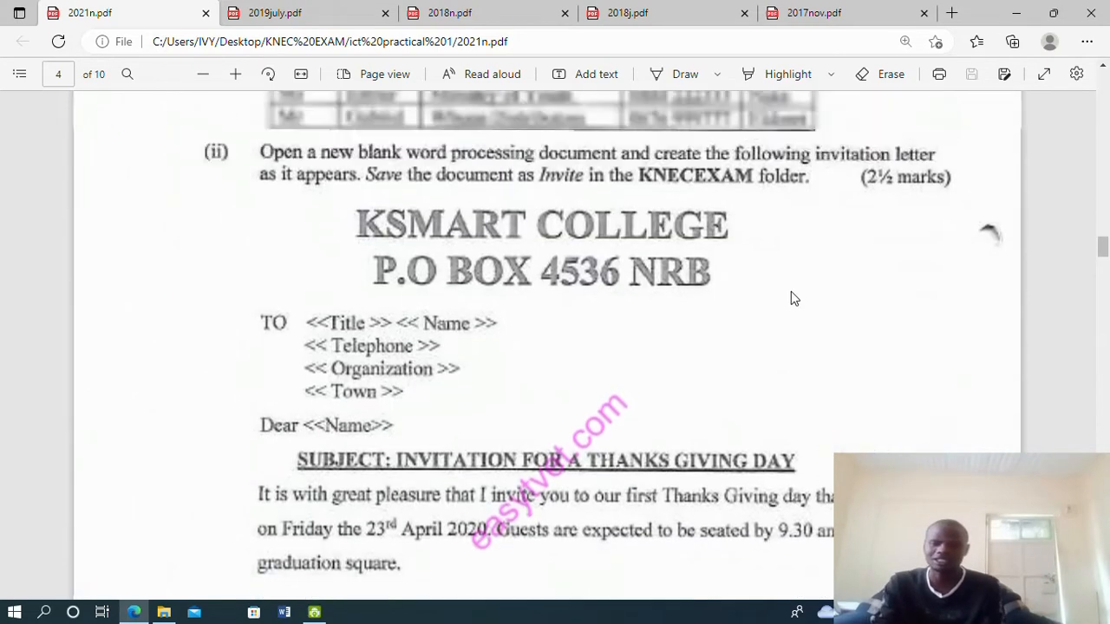
scroll(791, 299, up, 1)
scroll(412, 491, down, 2)
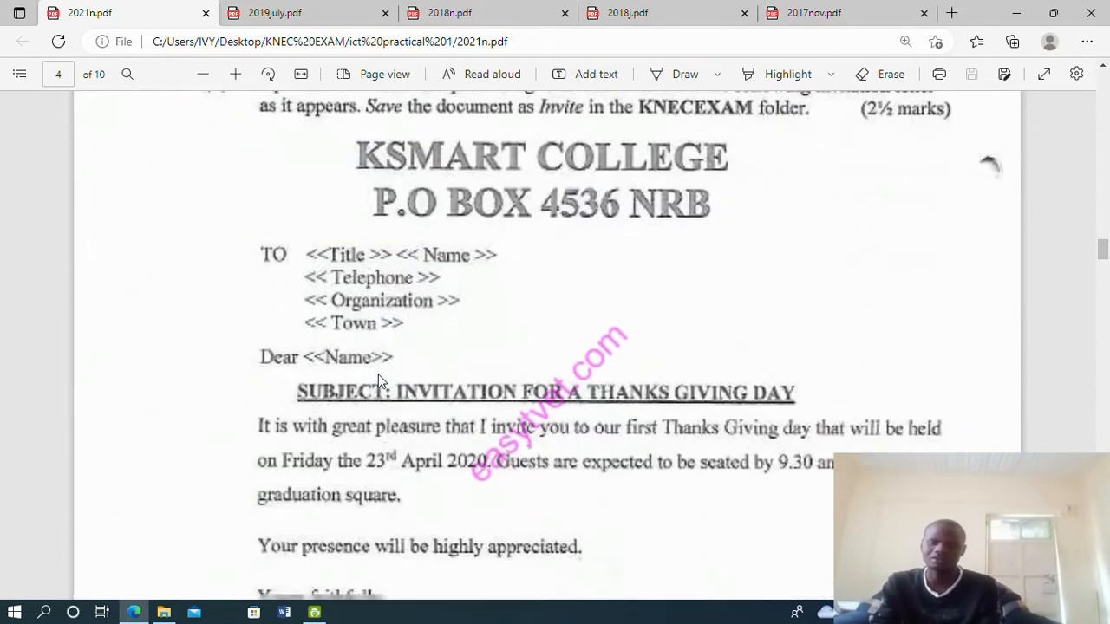
scroll(550, 394, down, 4)
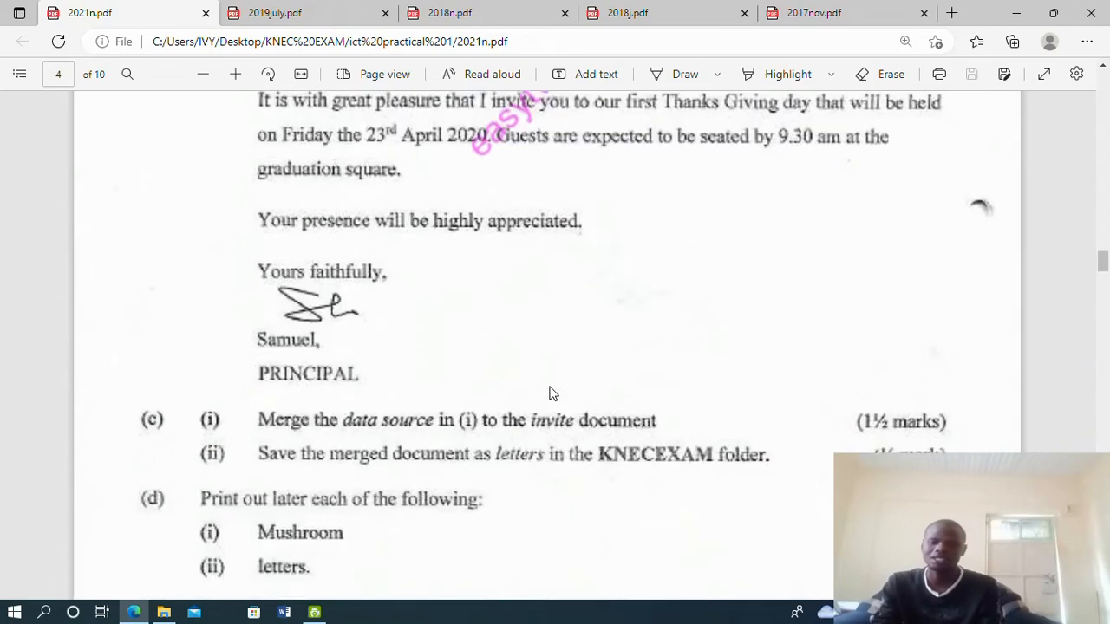
scroll(550, 391, up, 6)
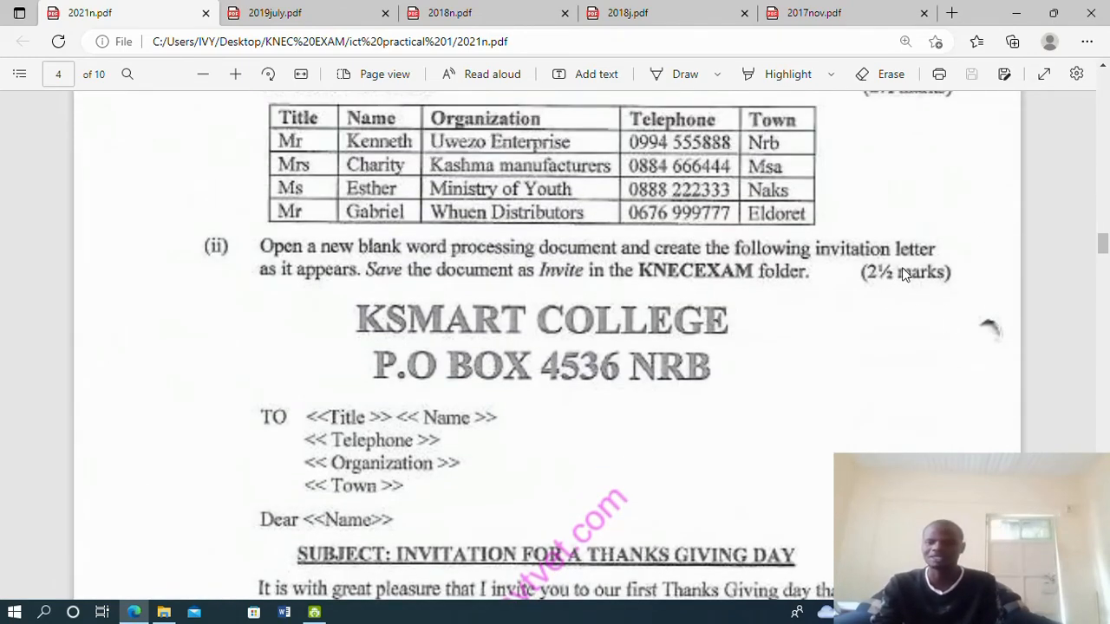
scroll(621, 369, down, 1)
scroll(619, 365, down, 1)
scroll(613, 364, up, 1)
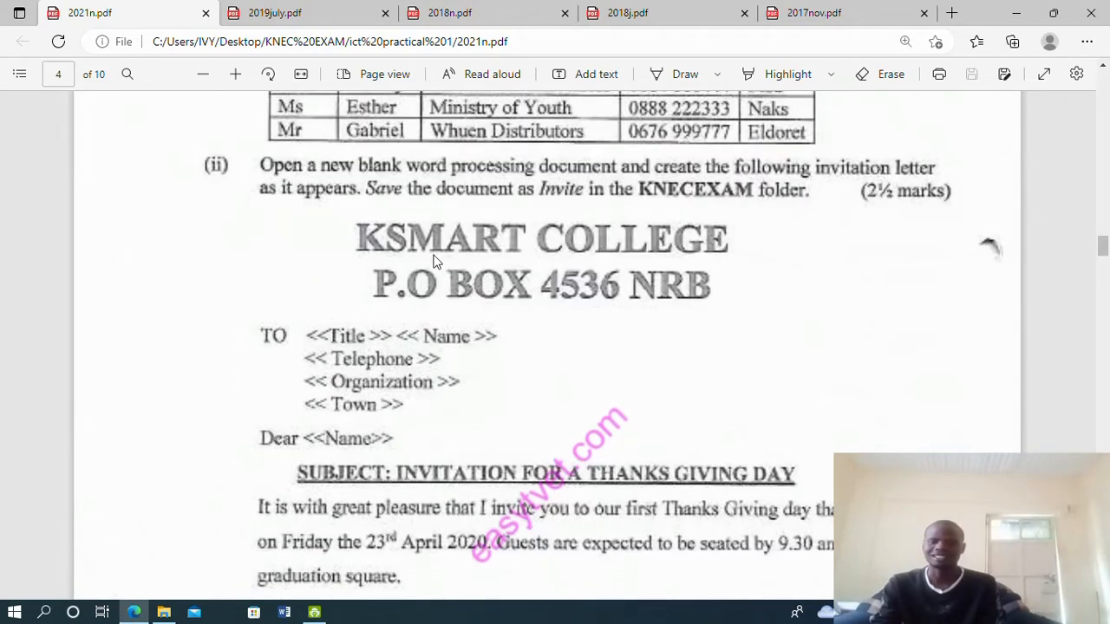
click(284, 611)
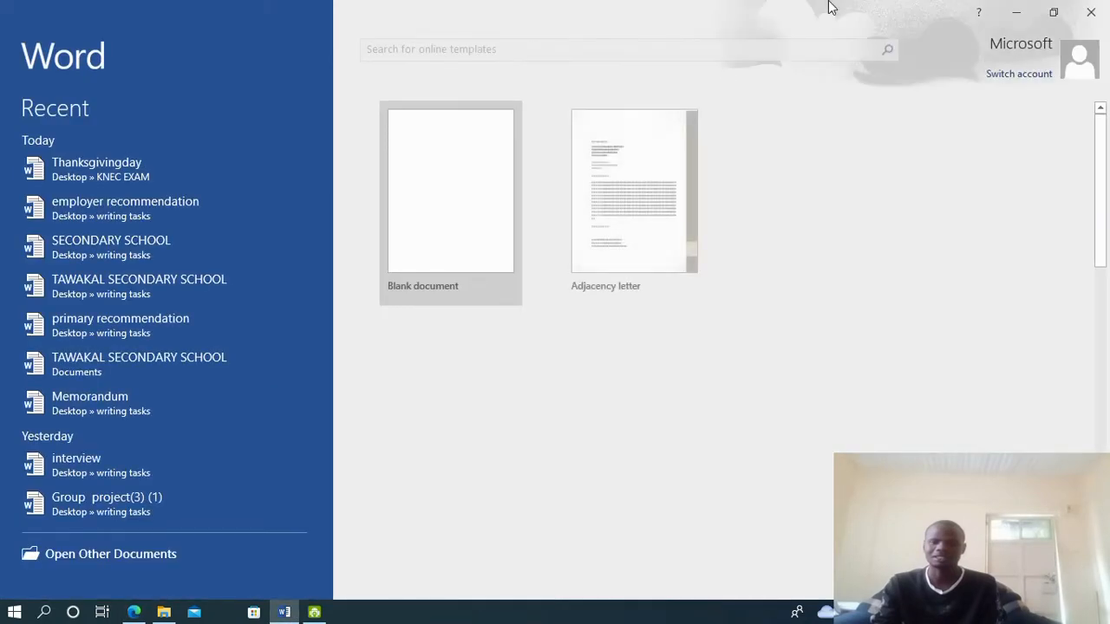
Create a blank document and maximize its window to fill the screen
click(461, 245)
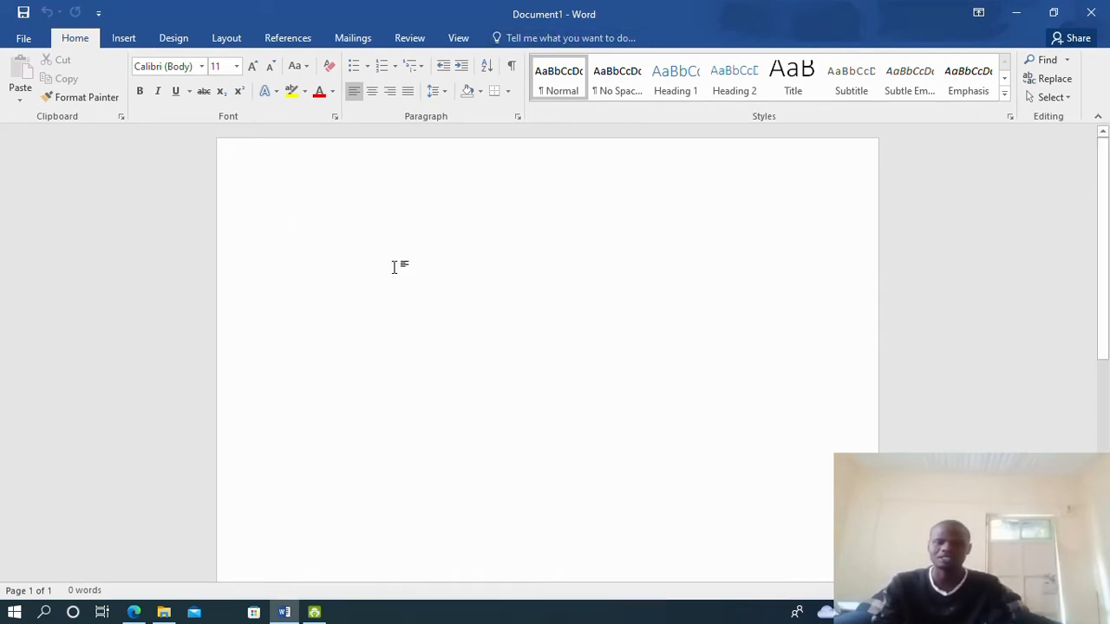
drag(638, 8, 571, 318)
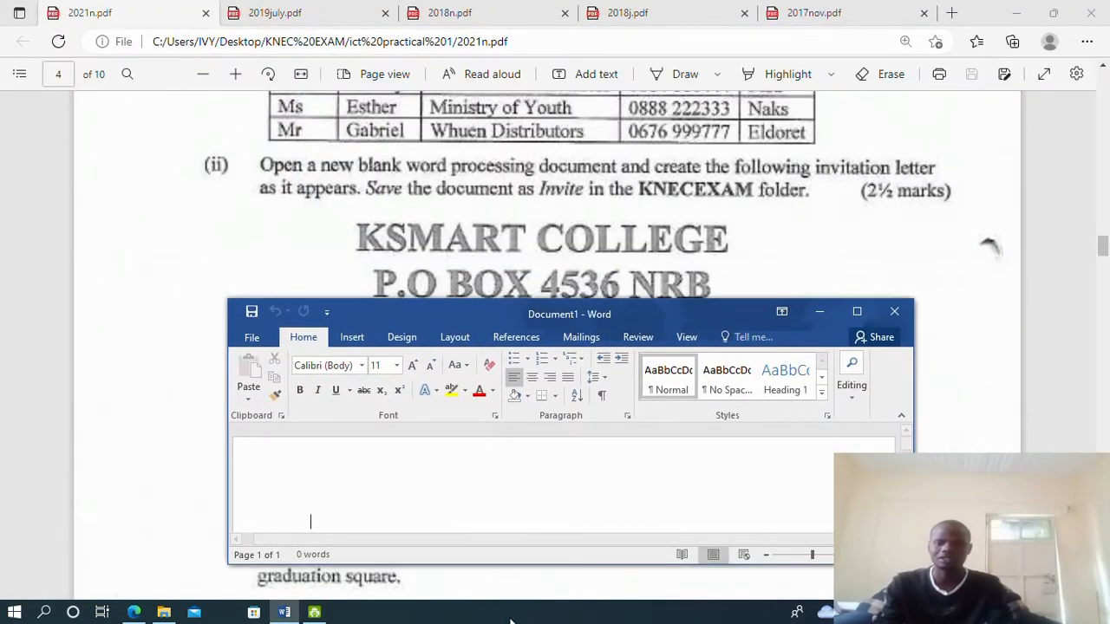
drag(506, 565, 508, 605)
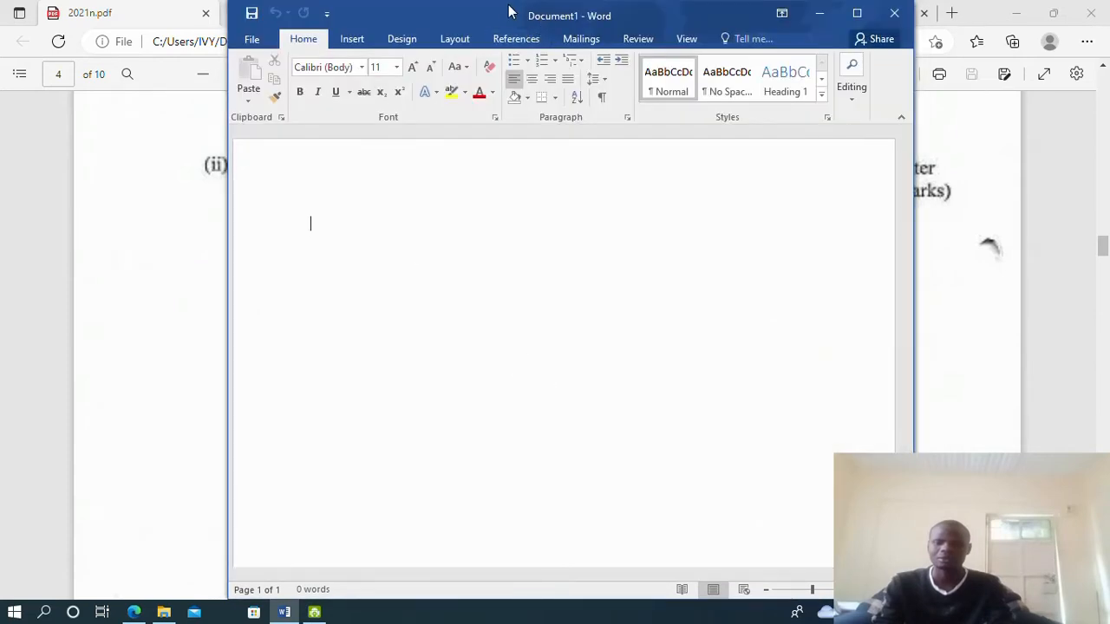
double_click(498, 10)
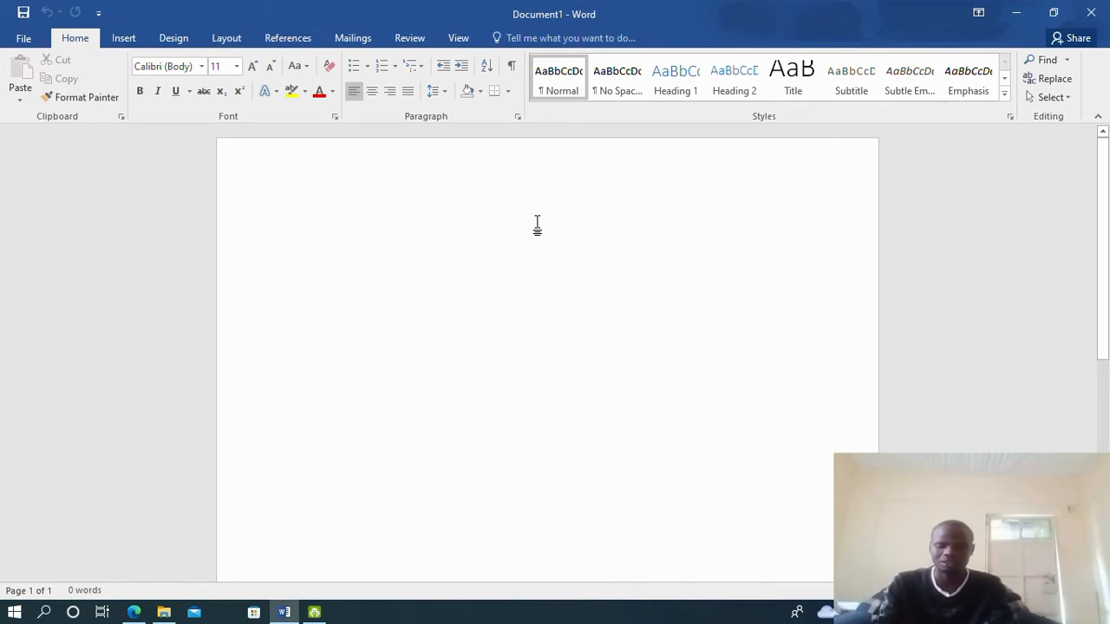
click(134, 612)
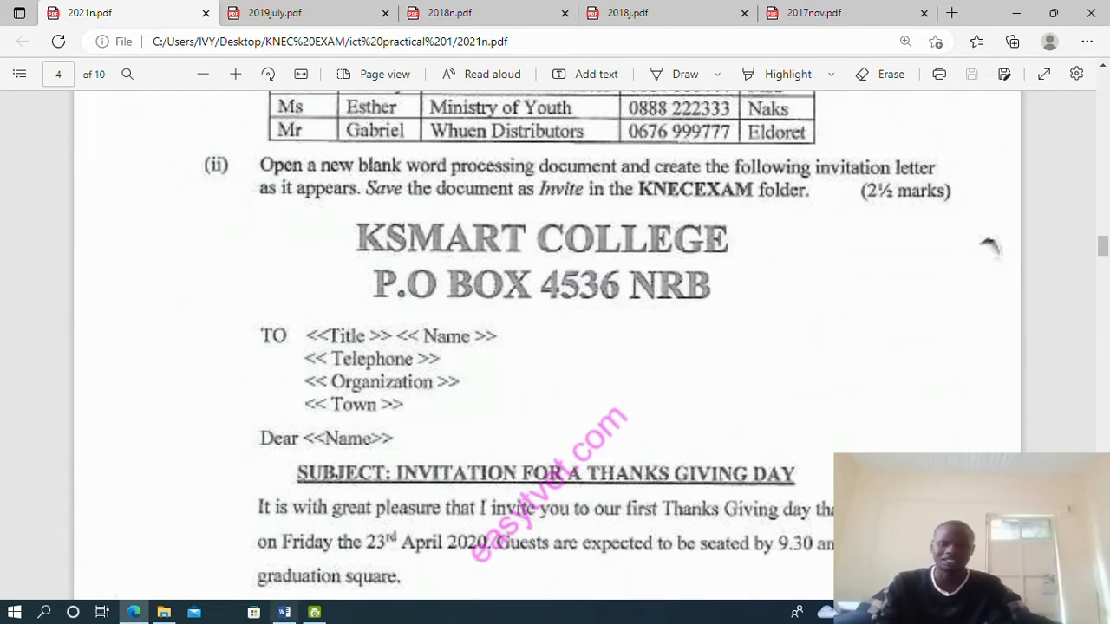
click(284, 613)
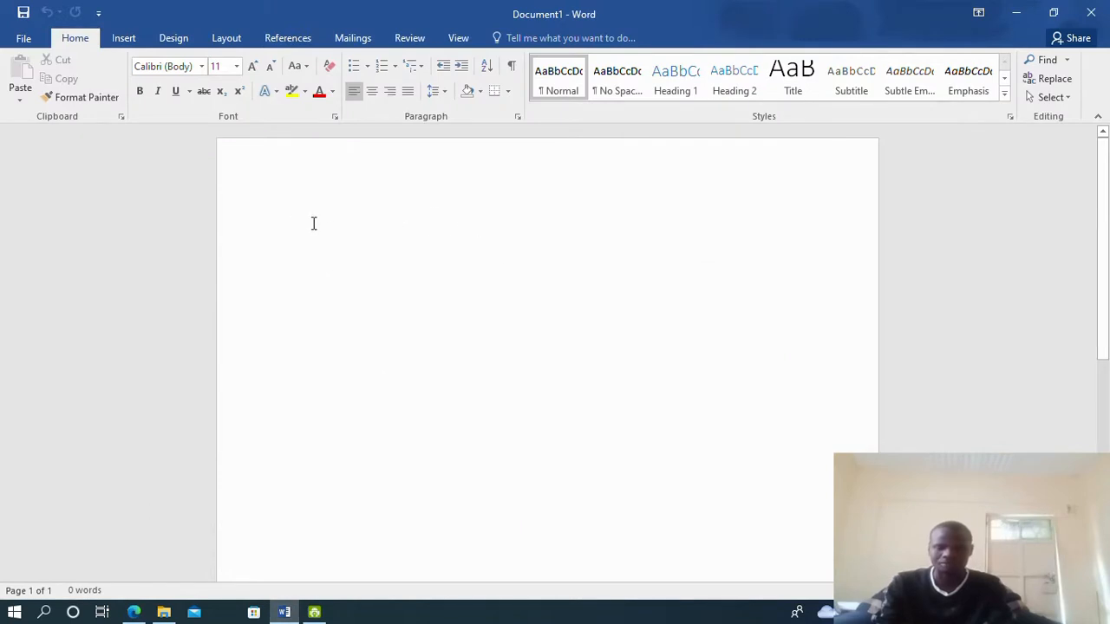
Type the centred heading KSMART COLLEGE and begin a second line with P.O.BOX
click(372, 91)
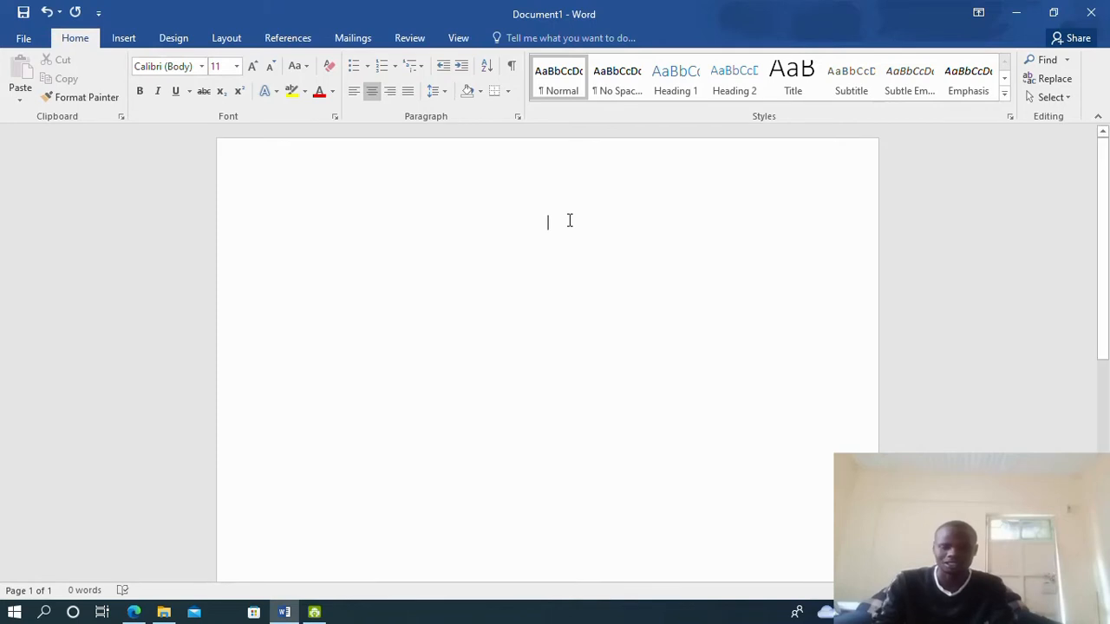
text(KSM)
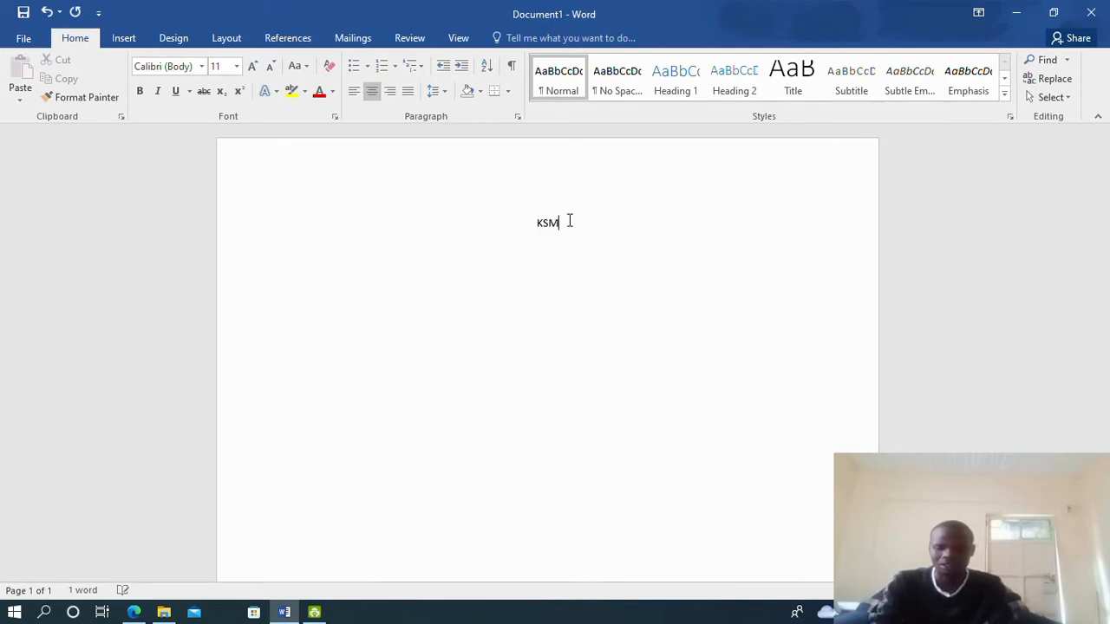
text(ART COLLEGE)
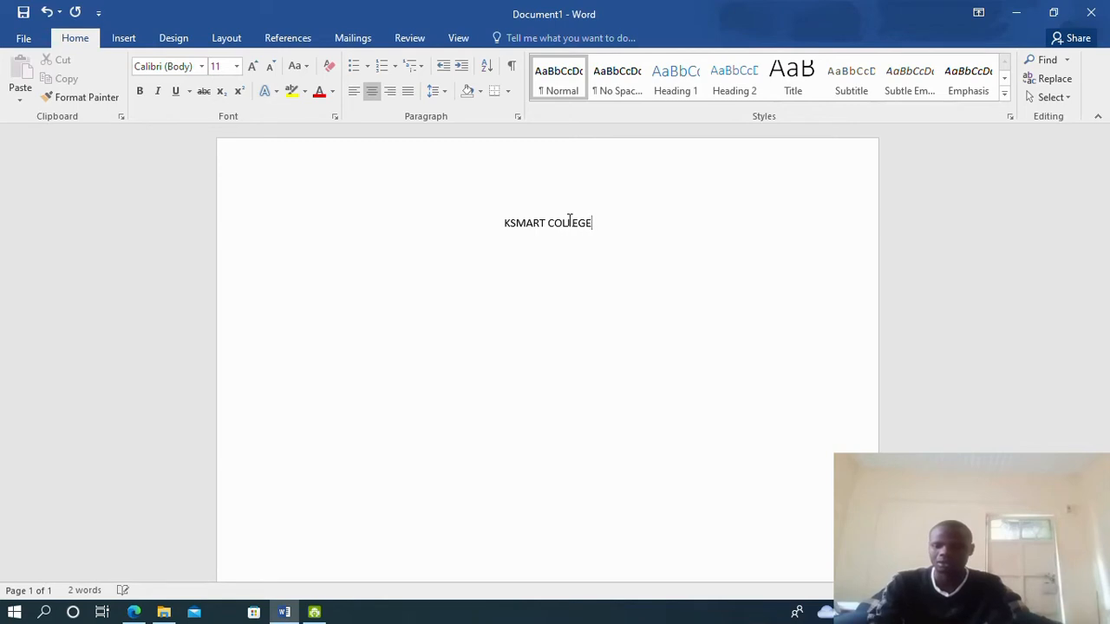
key(Return)
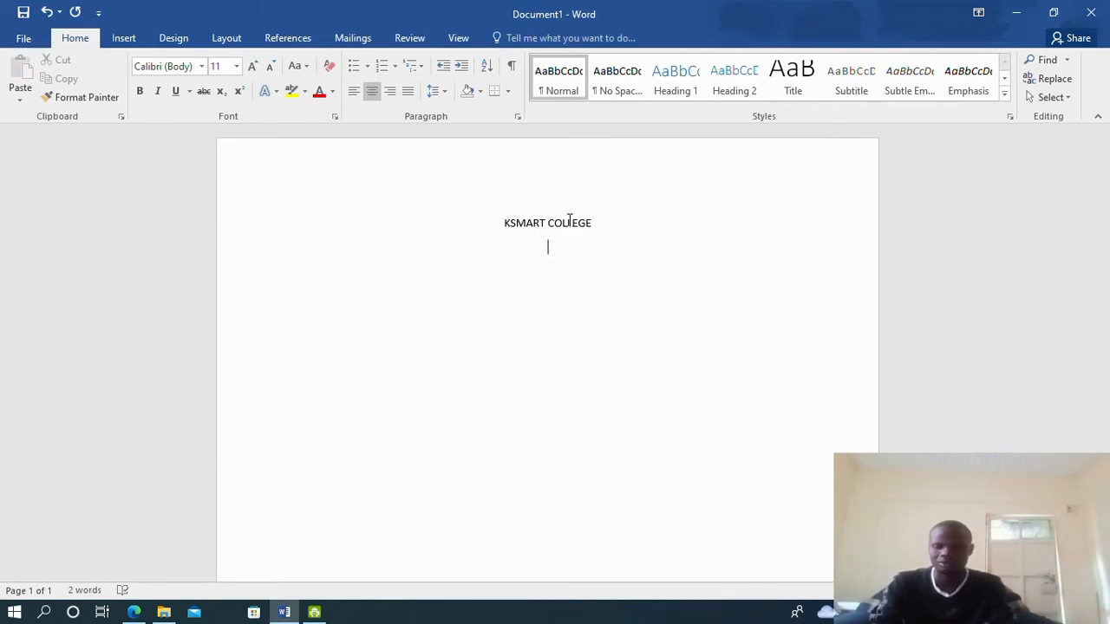
text(P.O.BOX)
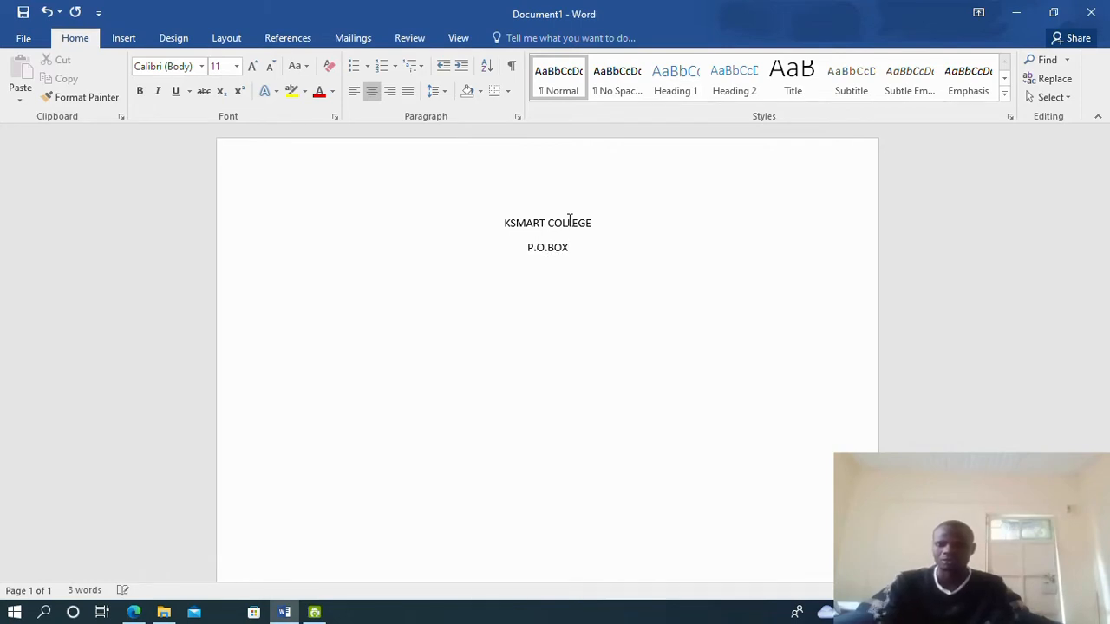
Complete the second line as P.O.BOX 4536 NRB, comparing against the exam PDF
click(133, 612)
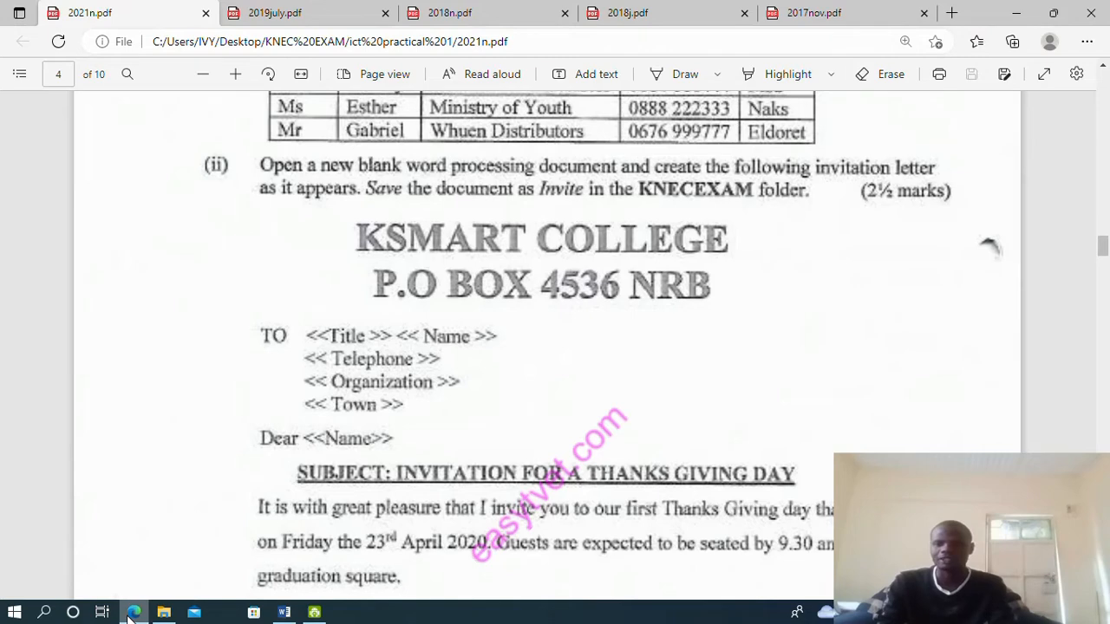
click(131, 612)
text(4)
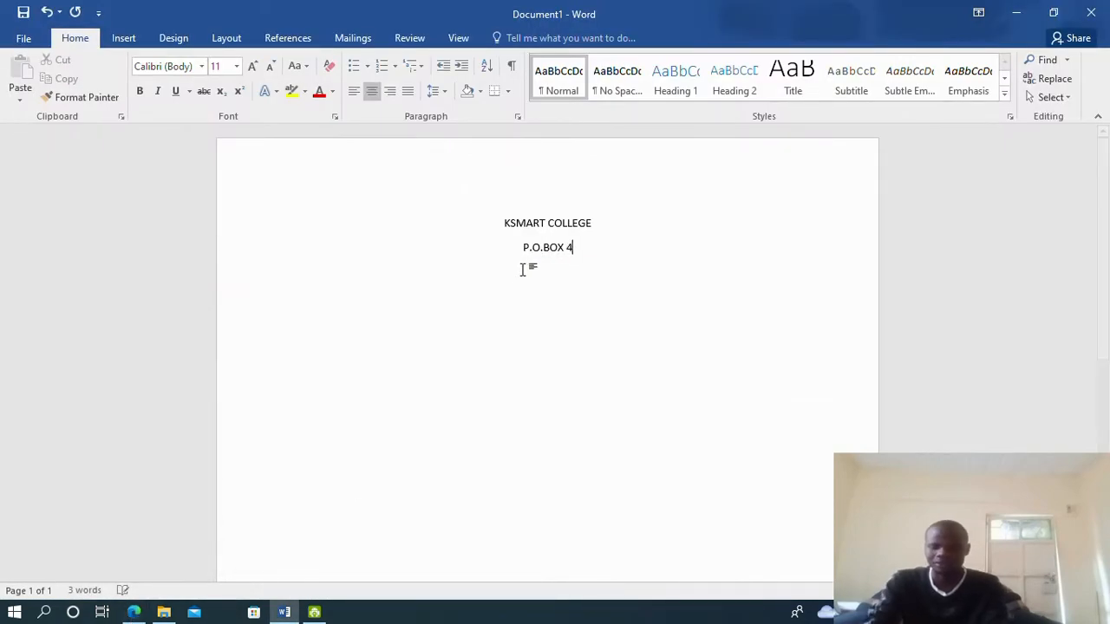
text(536 )
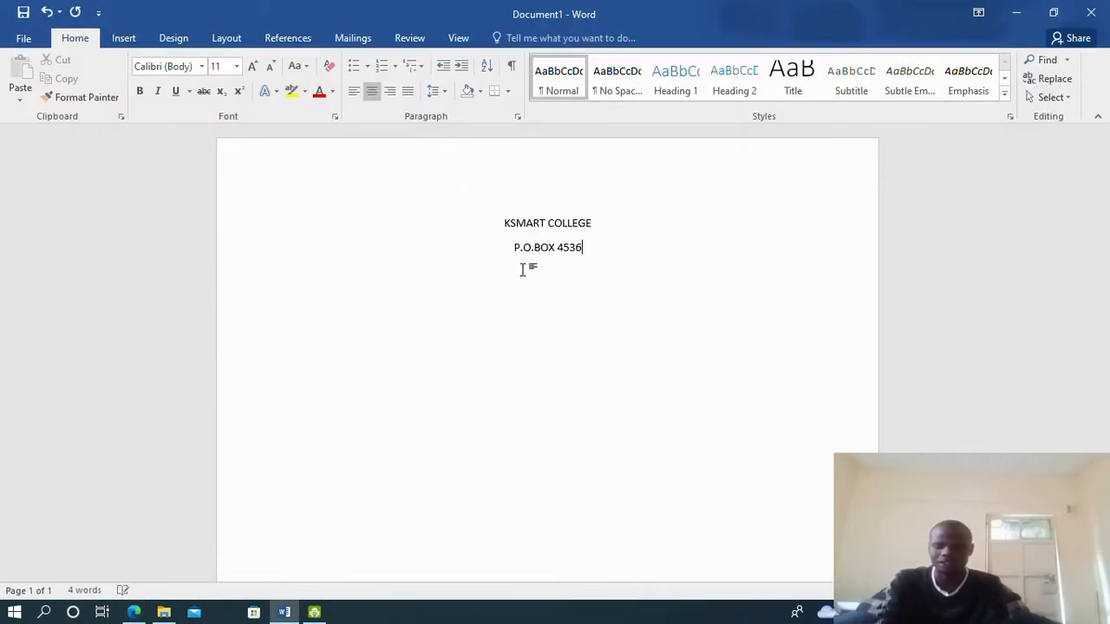
text(N)
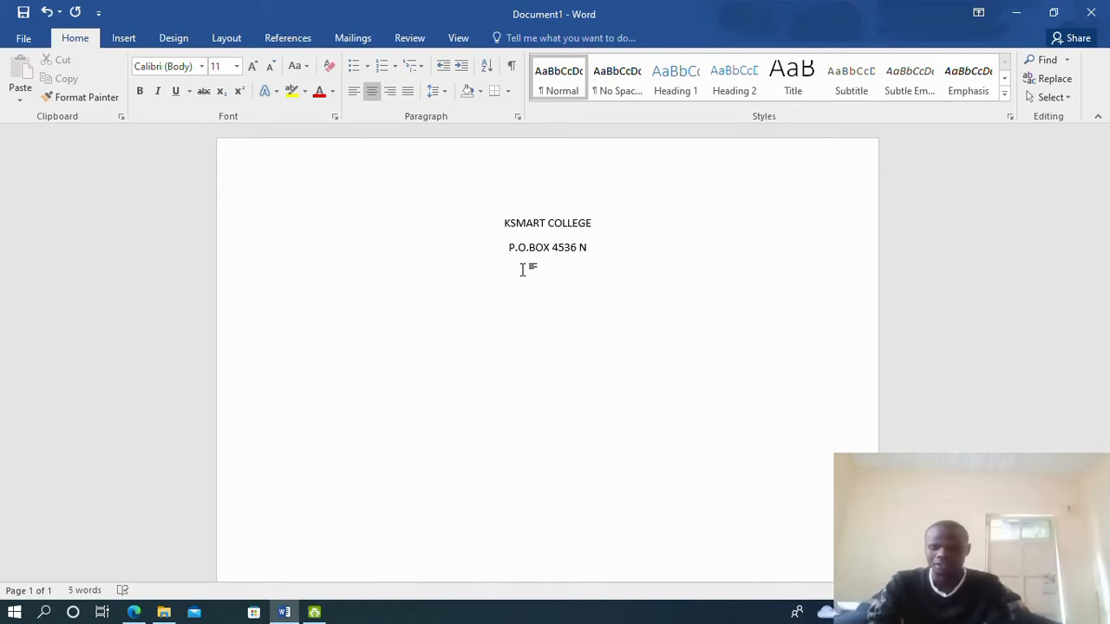
text(RB)
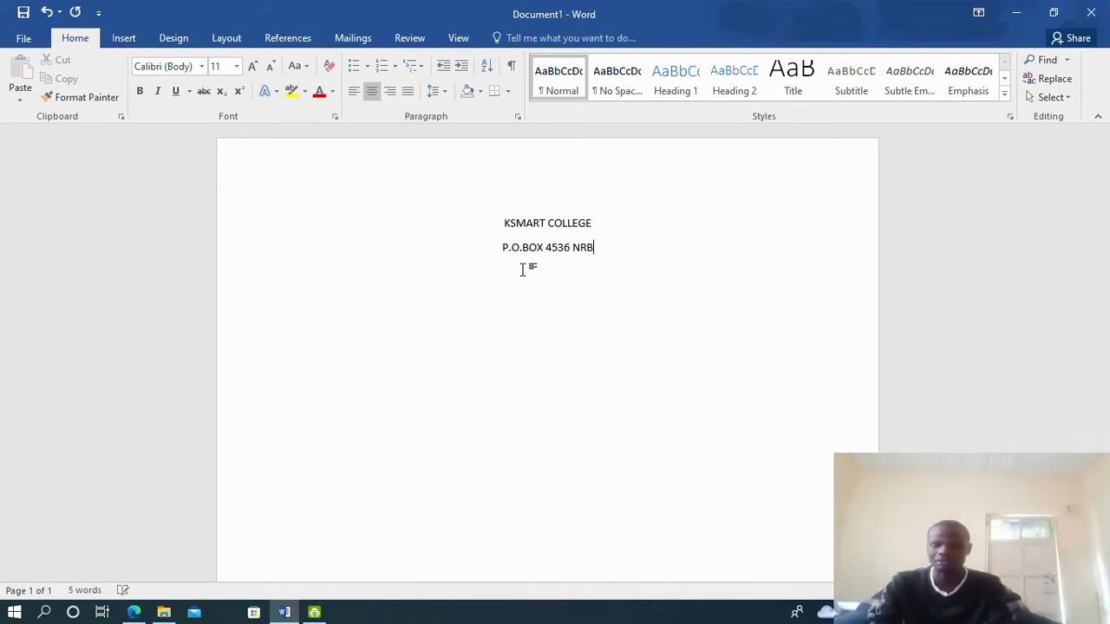
click(127, 619)
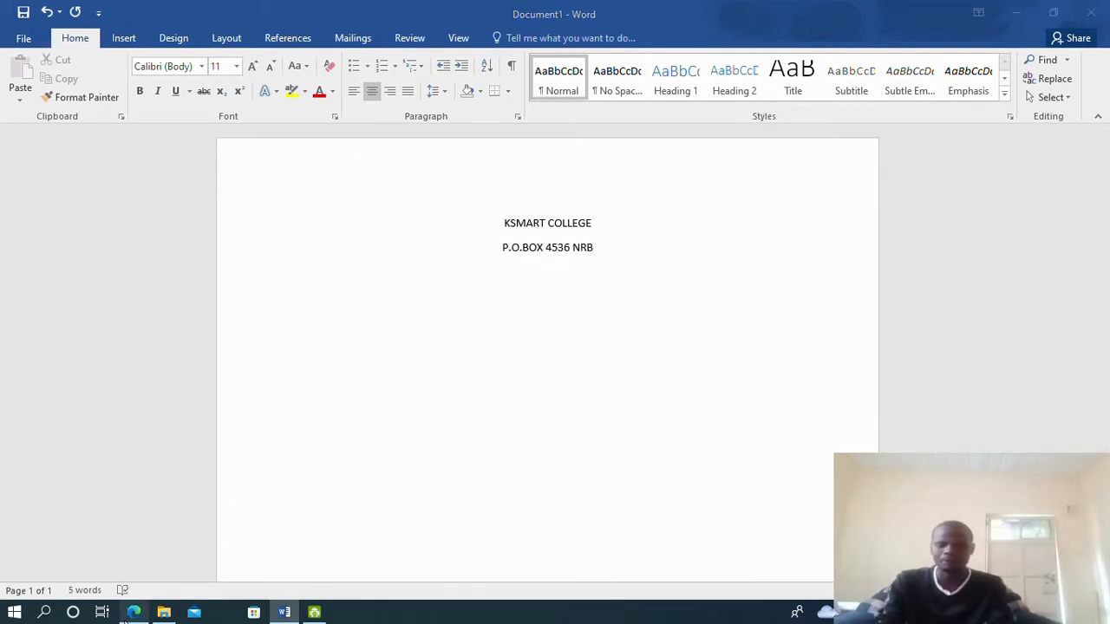
click(126, 614)
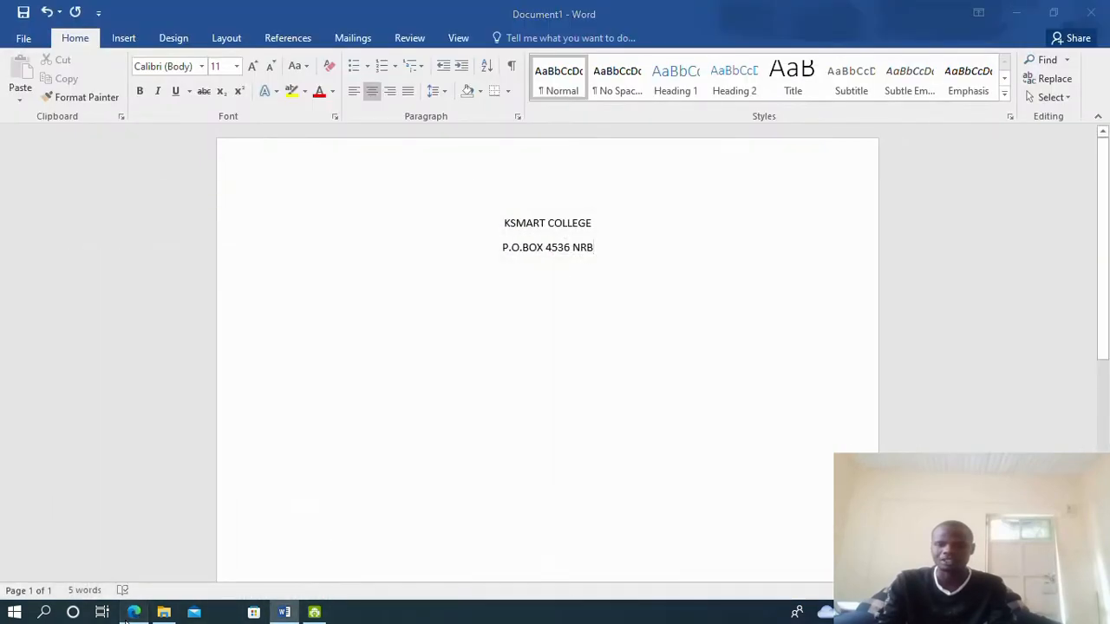
click(126, 614)
click(126, 612)
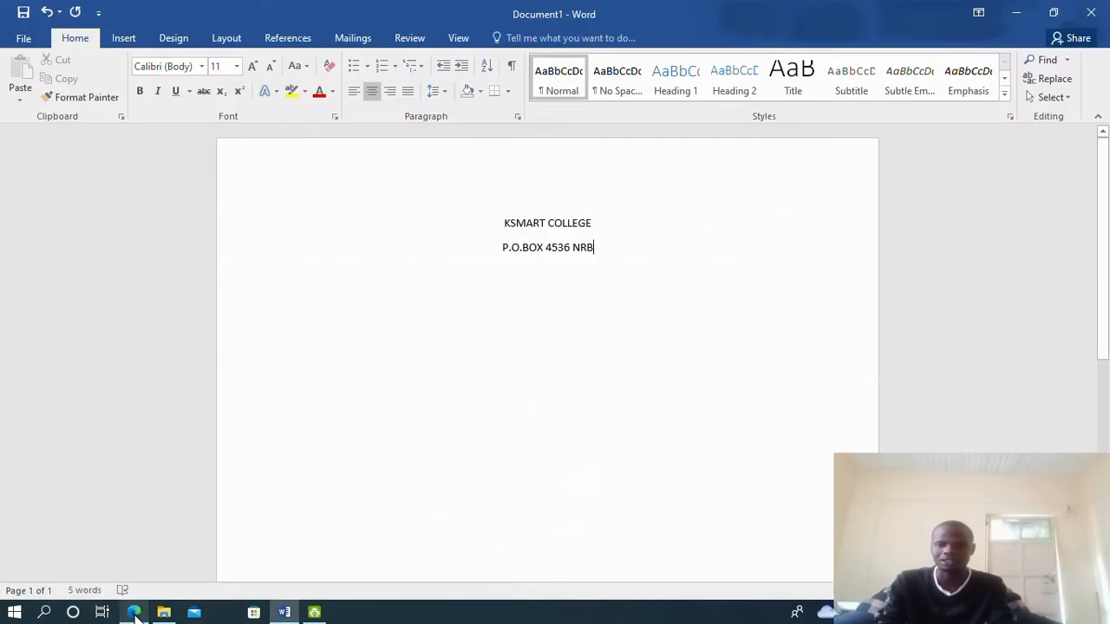
Make both heading lines bold at 28 pt
drag(499, 224, 612, 248)
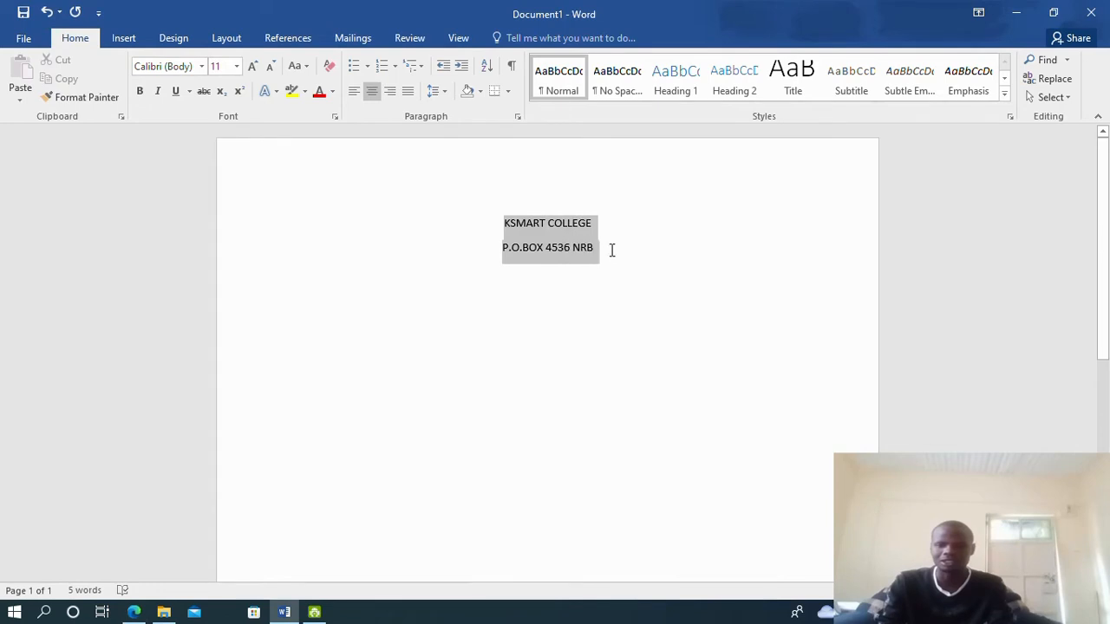
click(145, 92)
click(235, 68)
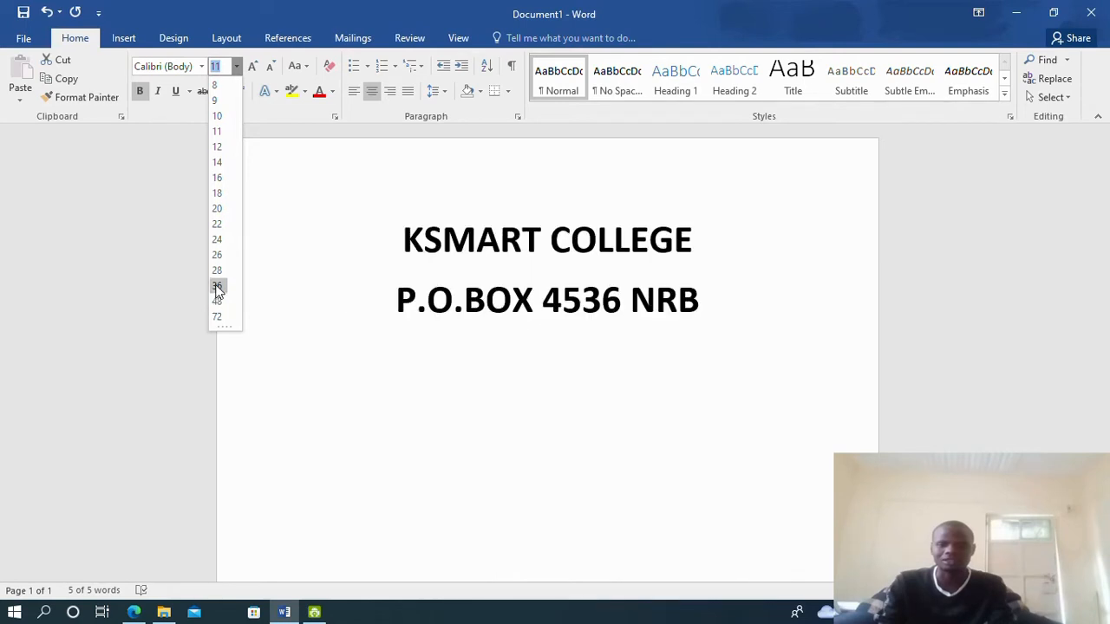
click(216, 273)
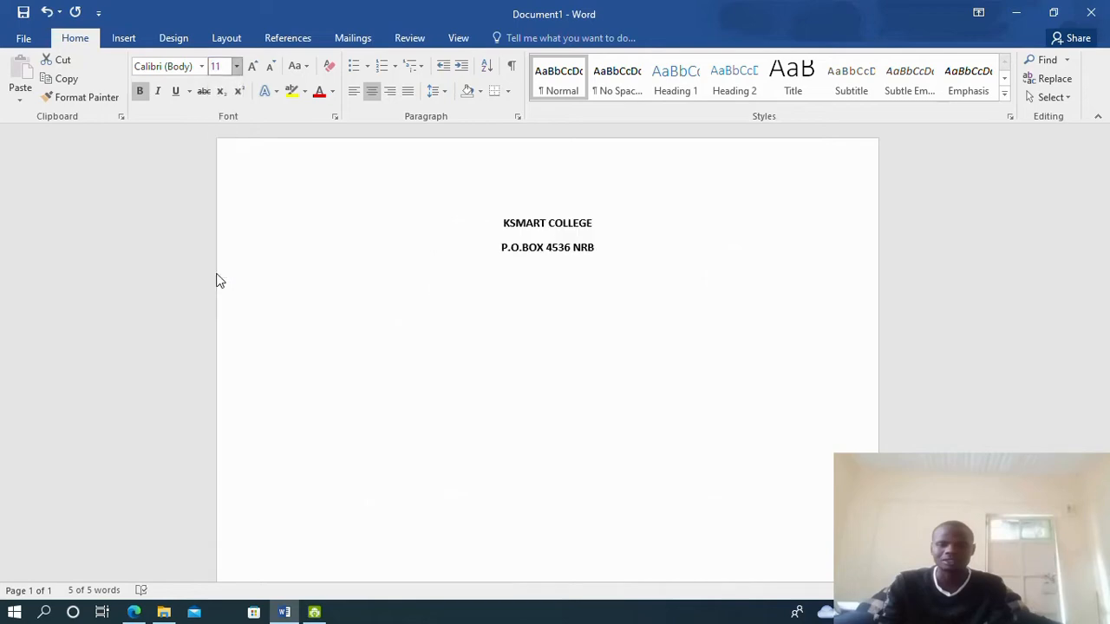
click(135, 612)
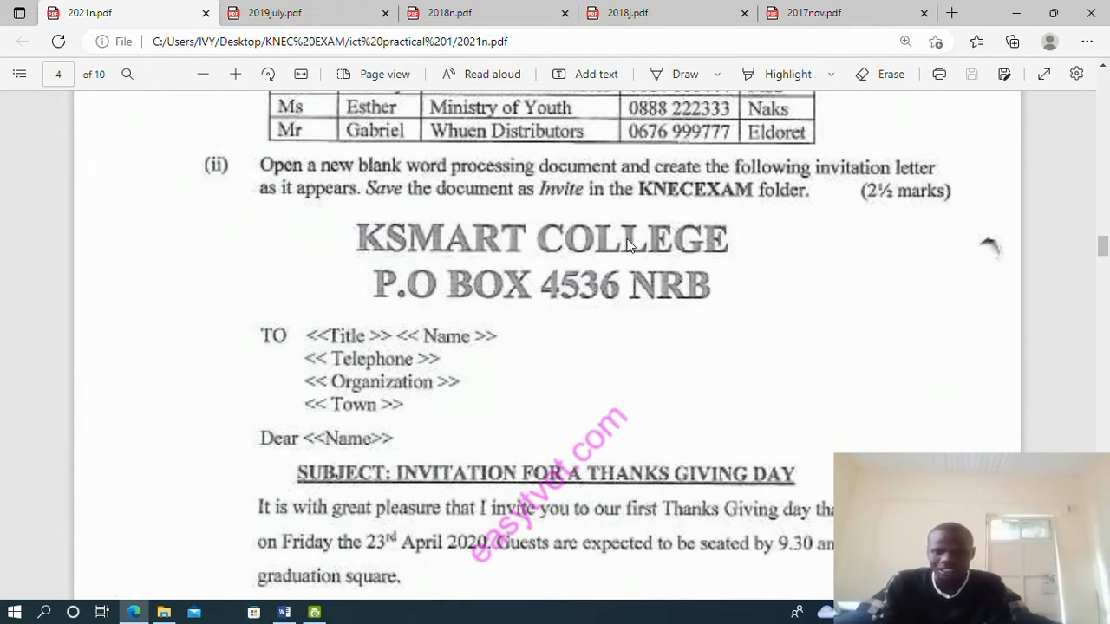
click(136, 613)
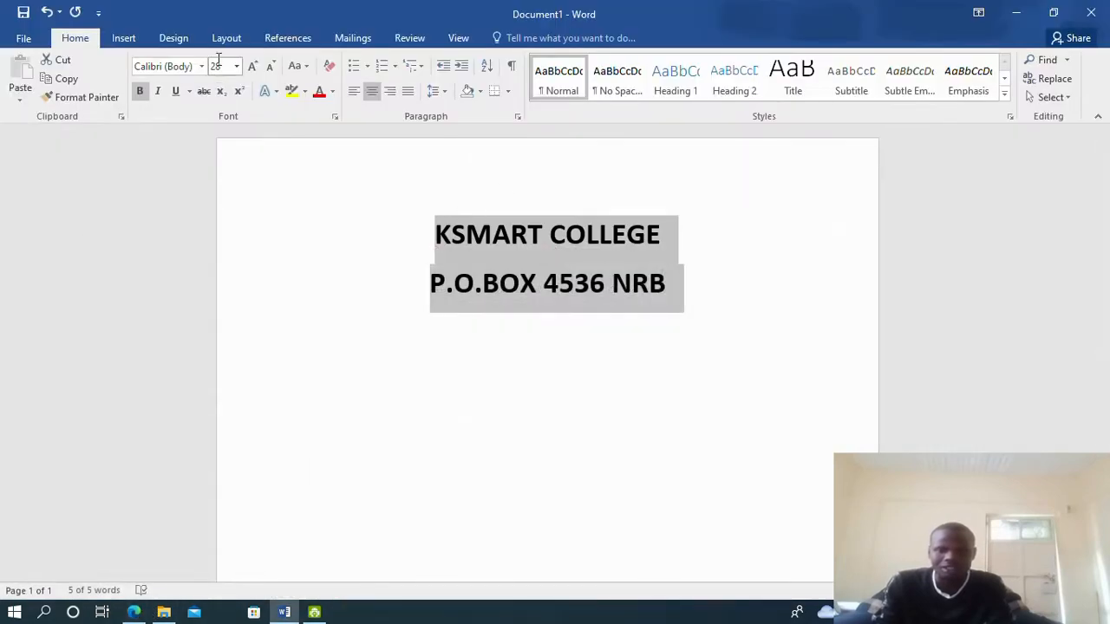
Change the heading font to Times New Roman and enlarge it to 36 pt
click(202, 66)
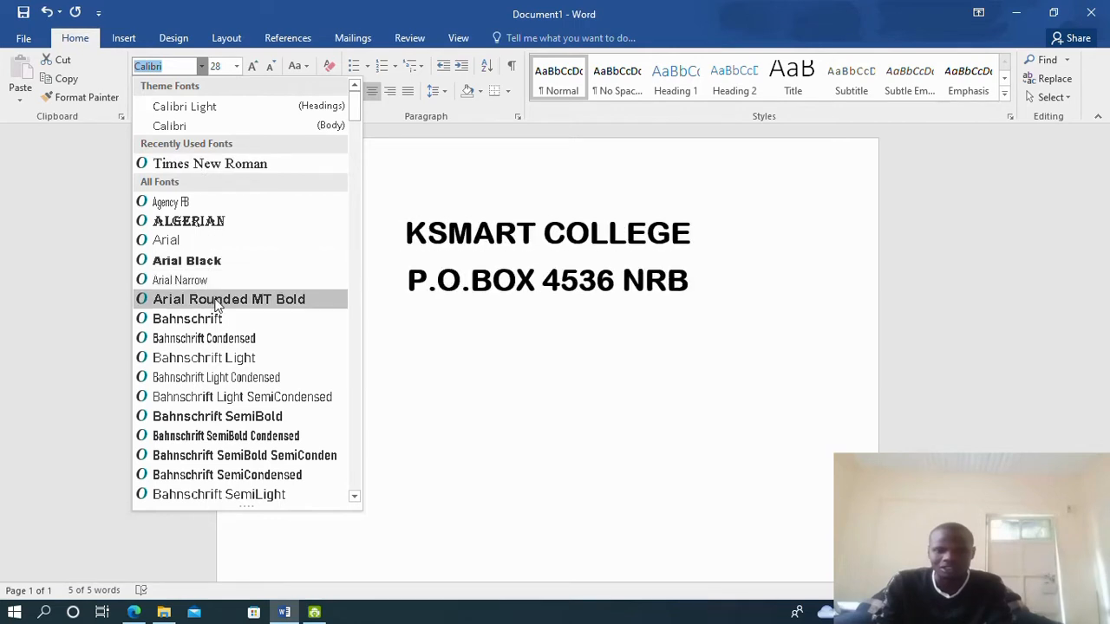
click(193, 165)
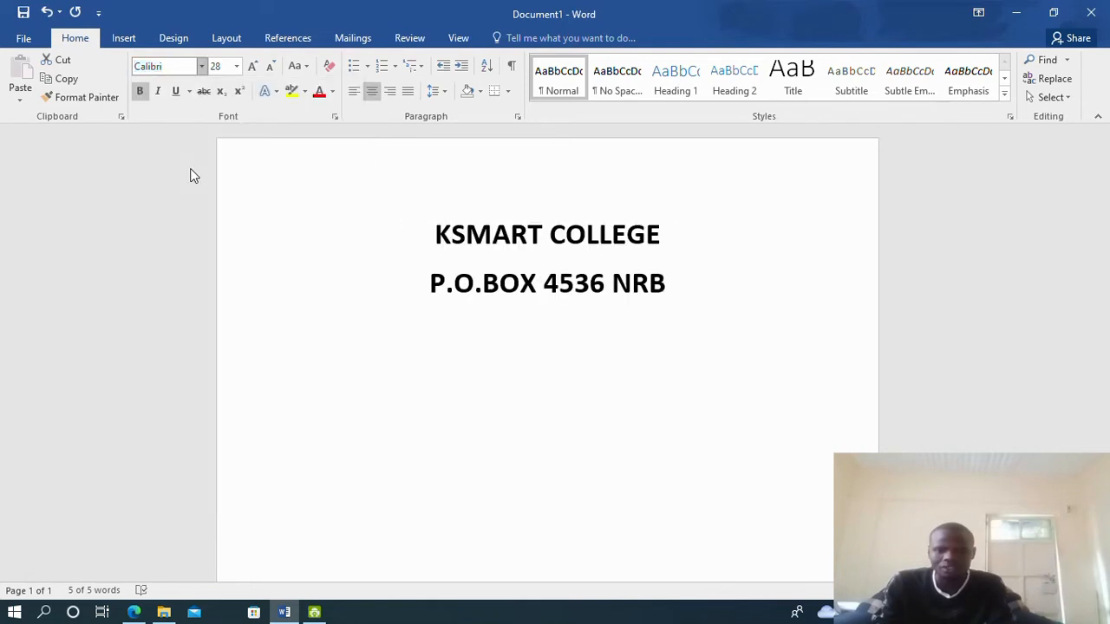
click(236, 66)
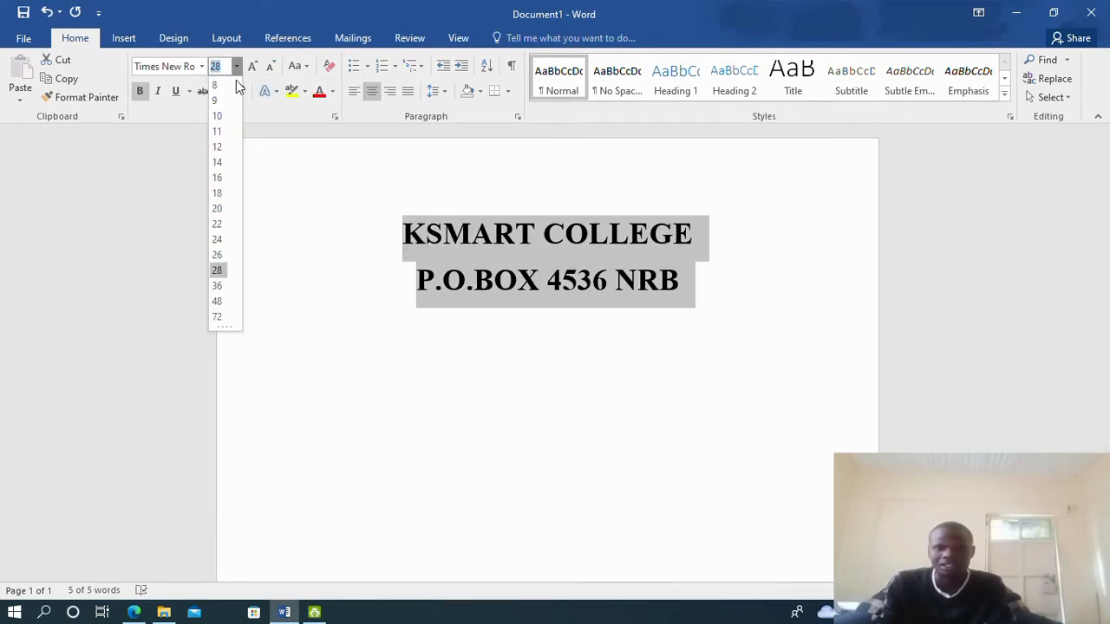
click(218, 286)
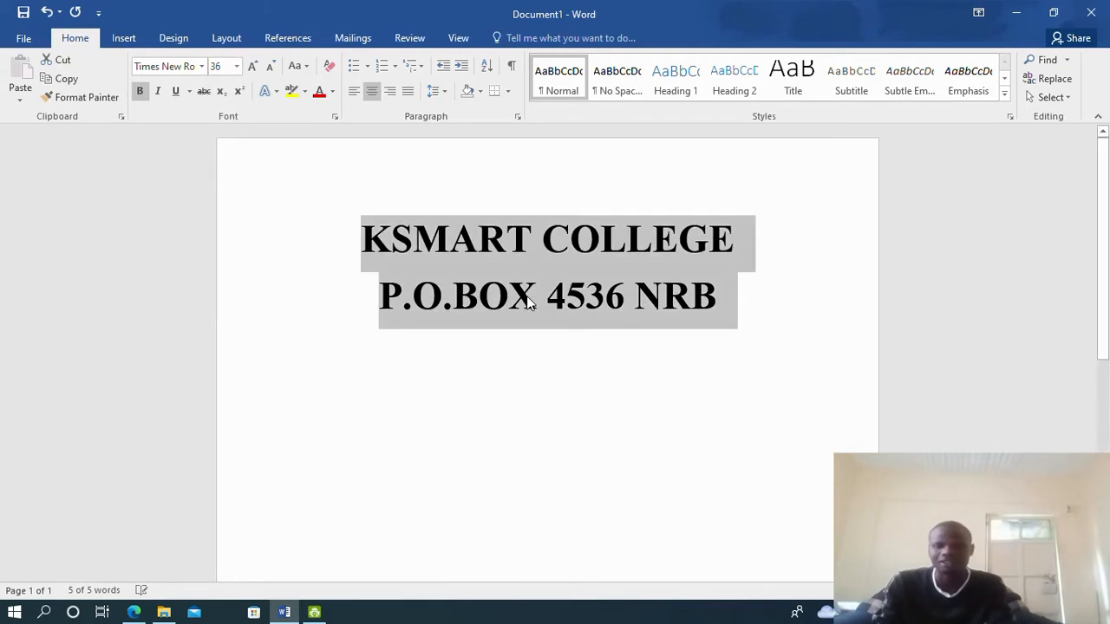
Set the blank line under the heading to 11 pt, then scroll the exam PDF to the letter body
click(399, 373)
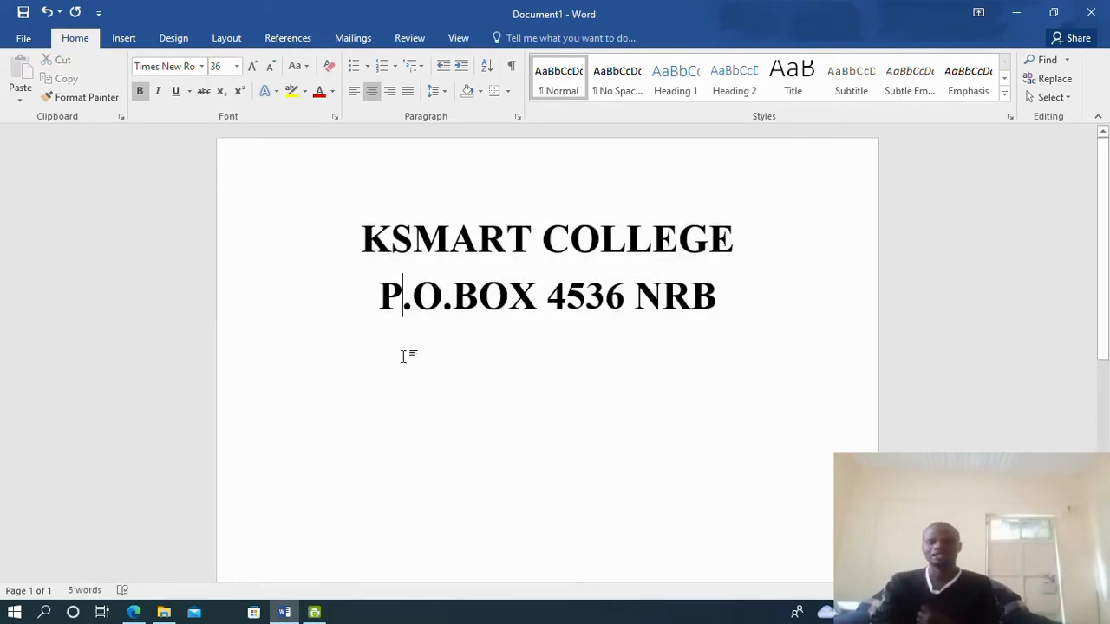
key(Left)
click(300, 355)
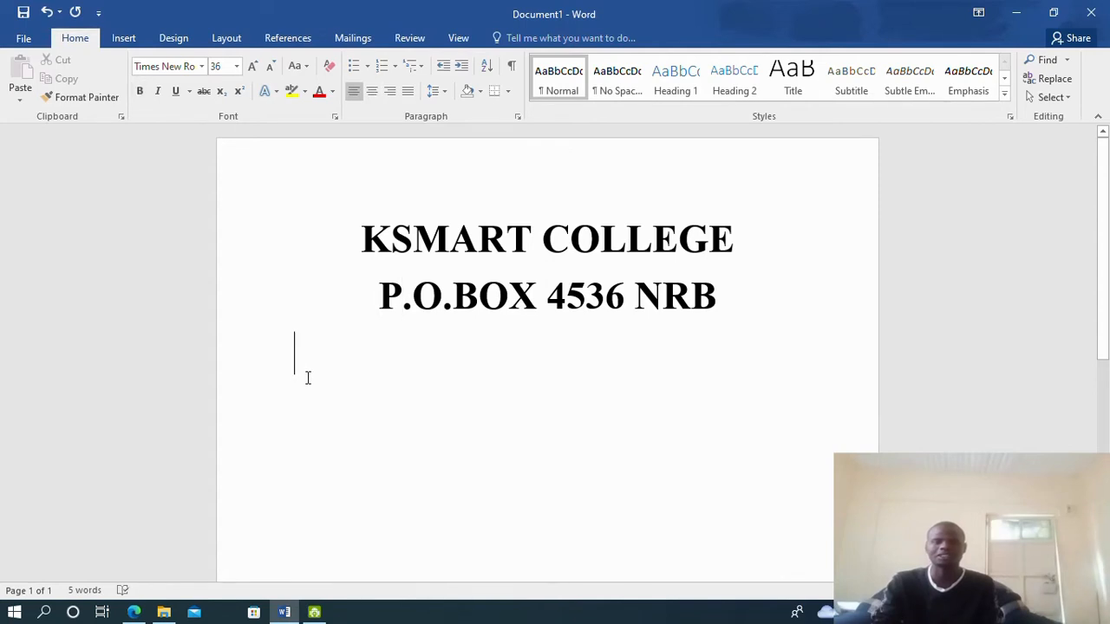
text(klhcj)
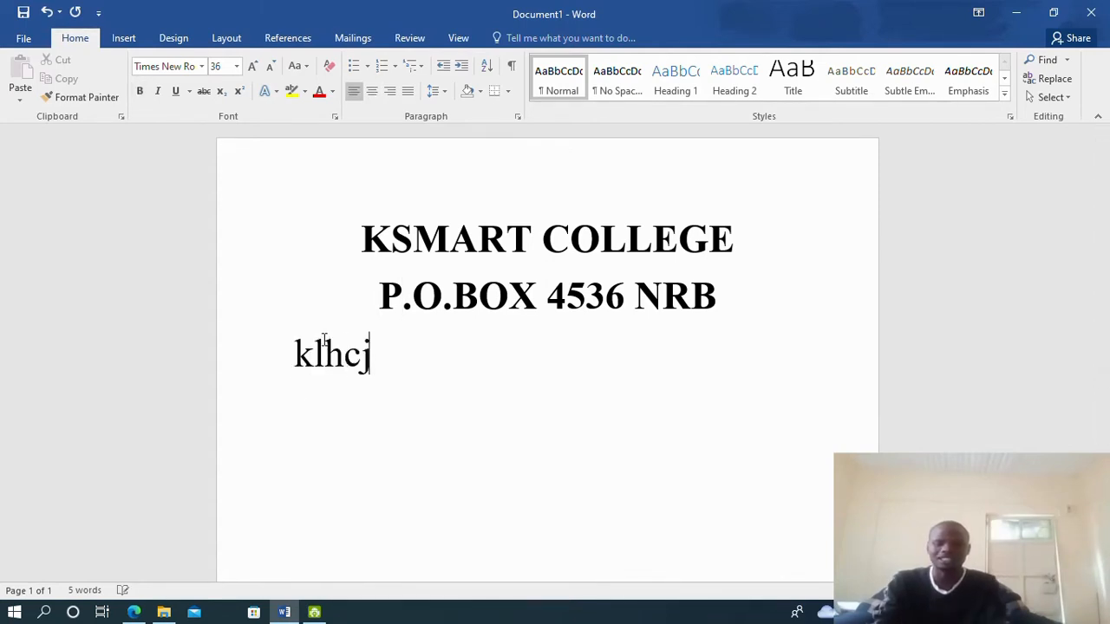
key(BackSpace)
key(BackSpace)
key(BackSpace)
key(BackSpace)
key(BackSpace)
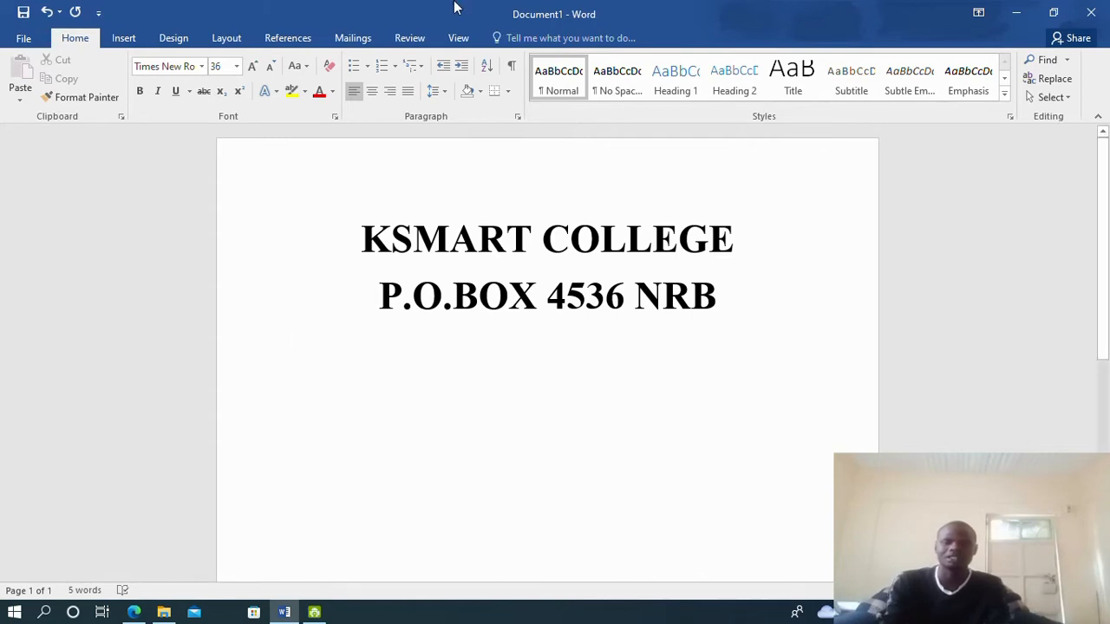
click(235, 66)
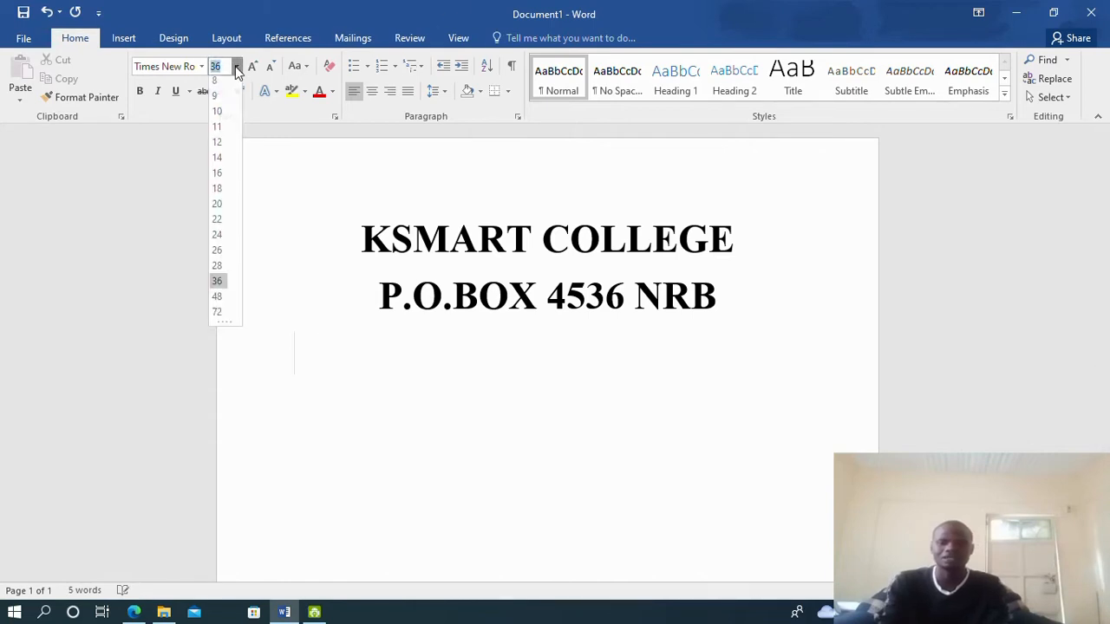
click(217, 132)
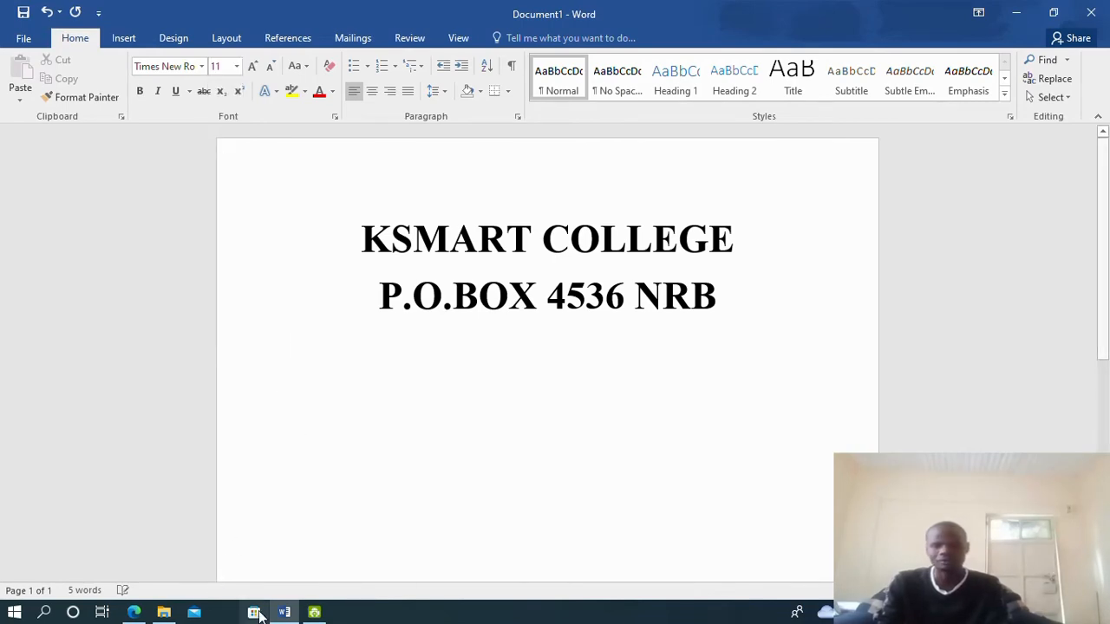
click(133, 614)
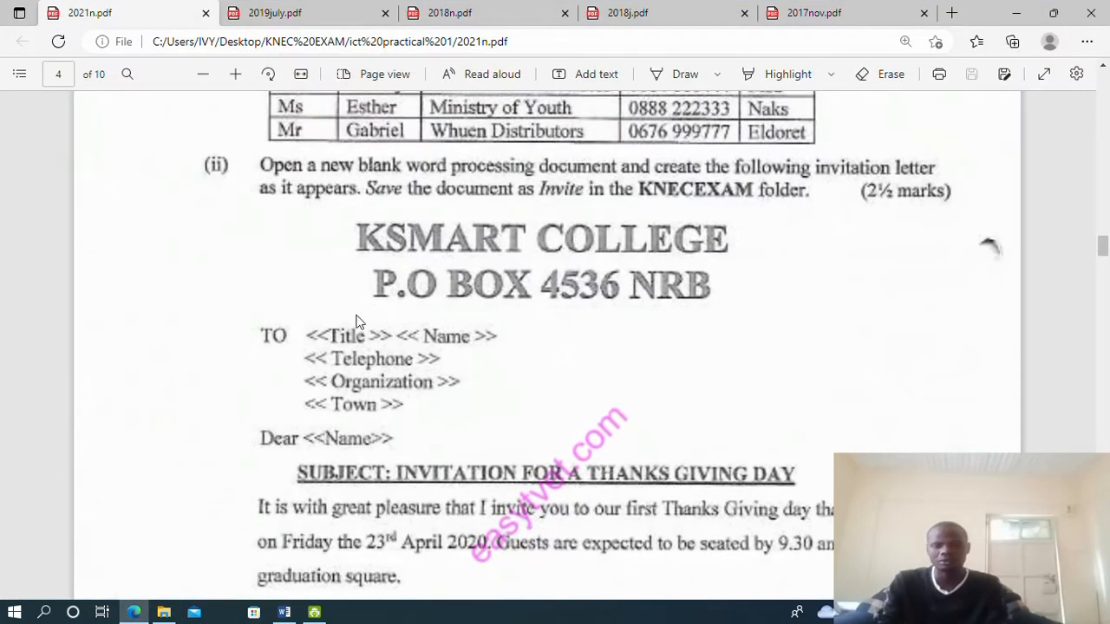
scroll(325, 344, down, 1)
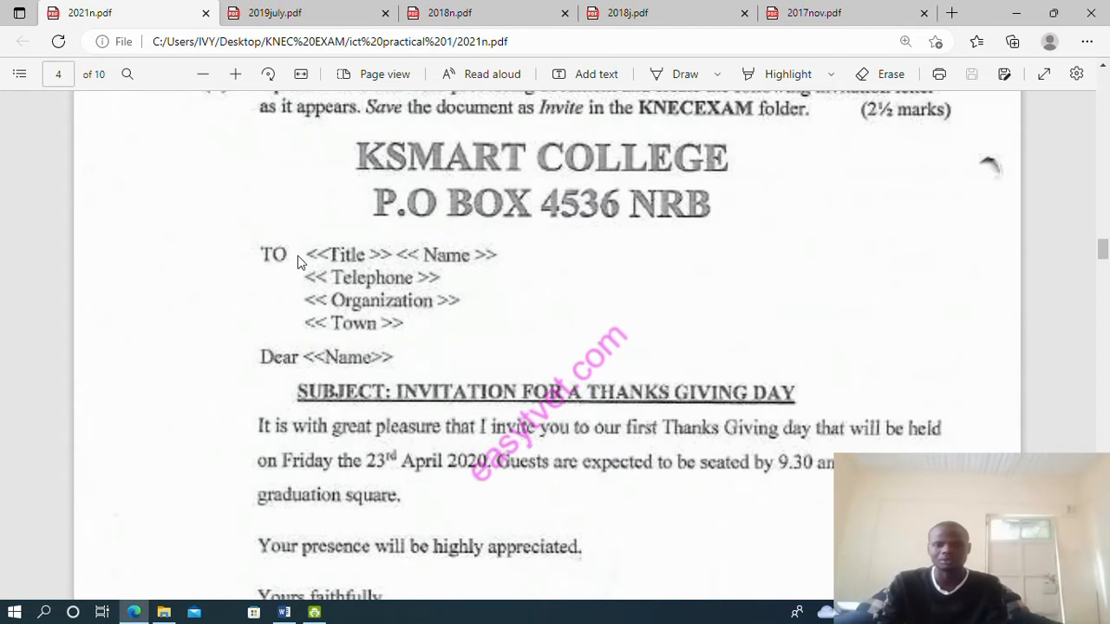
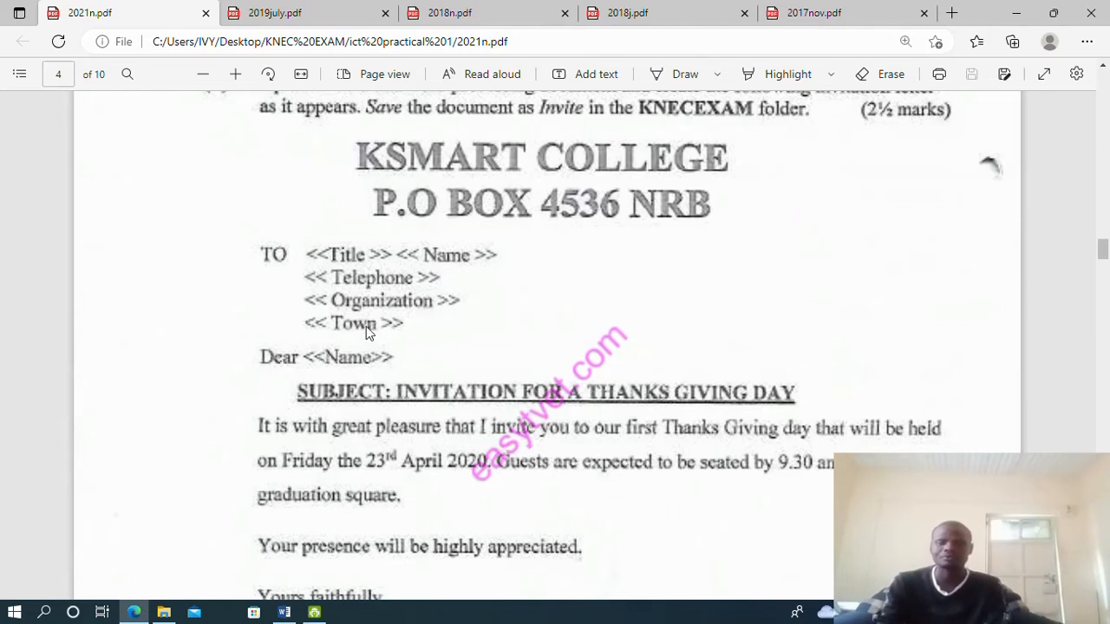
Type 'To <<title>> <<Name>>' with a '<<Telephone>>' placeholder line beneath it in the letter
mouse_move(288, 614)
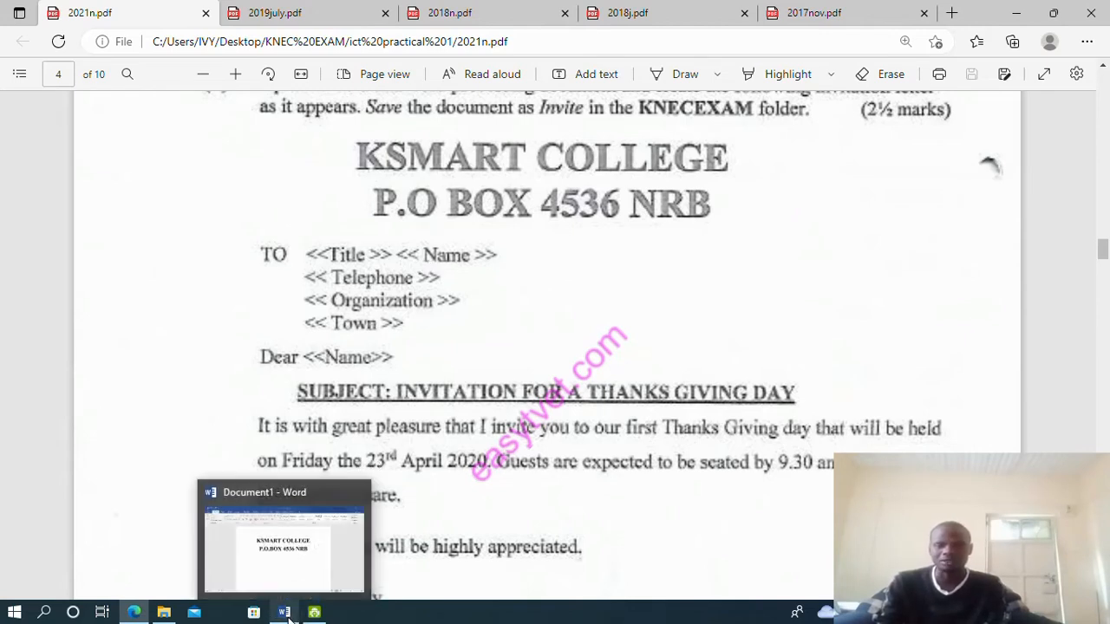
click(288, 614)
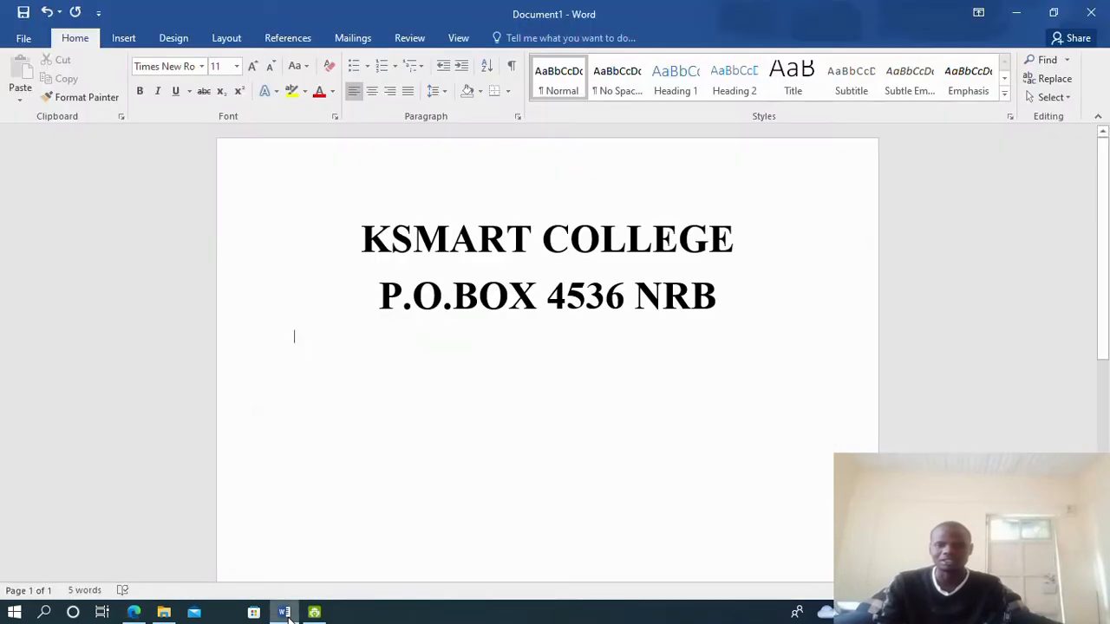
text(To)
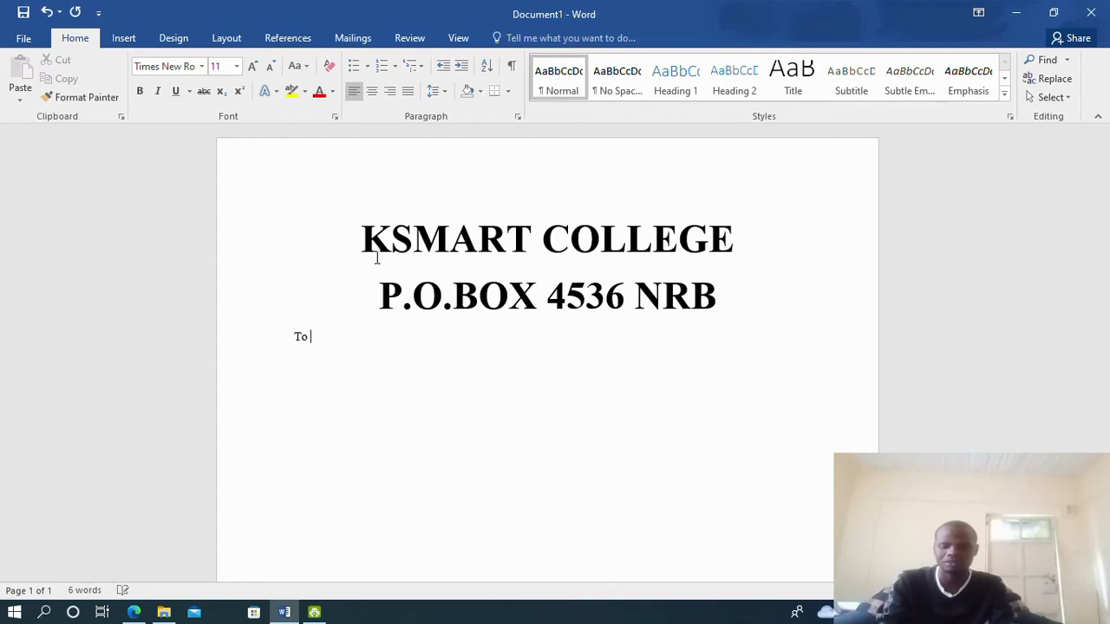
text( <<t)
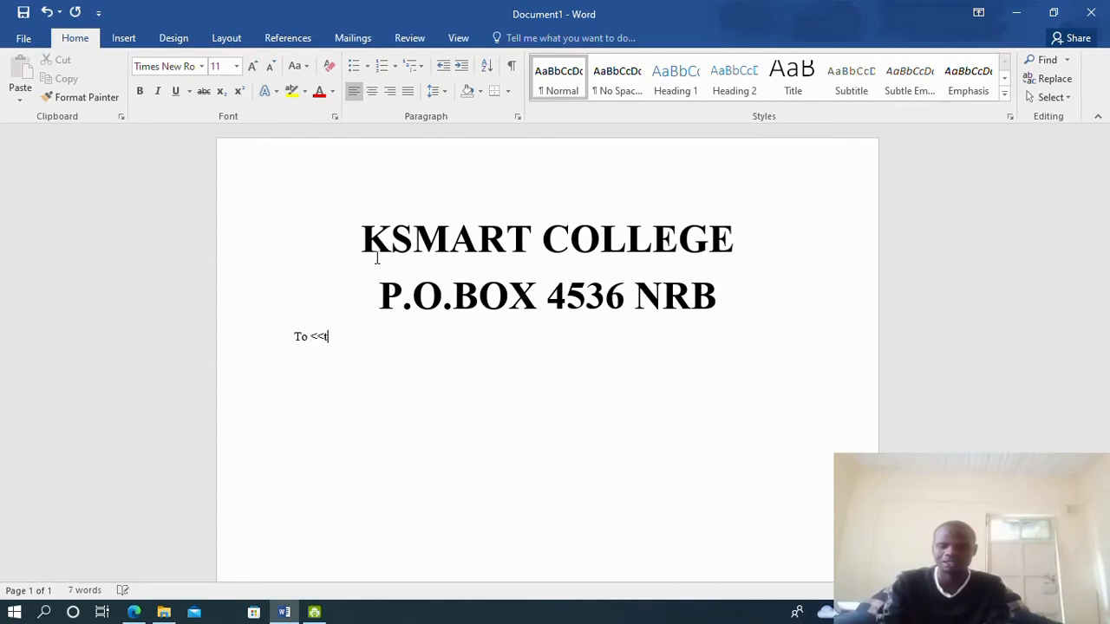
text(itle)
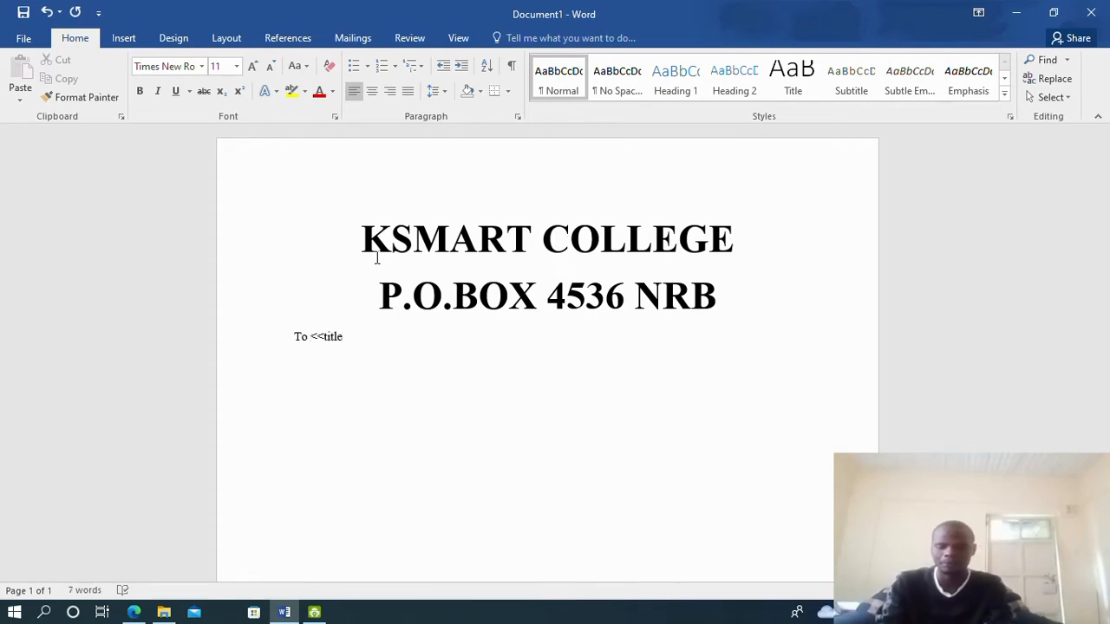
text(>>)
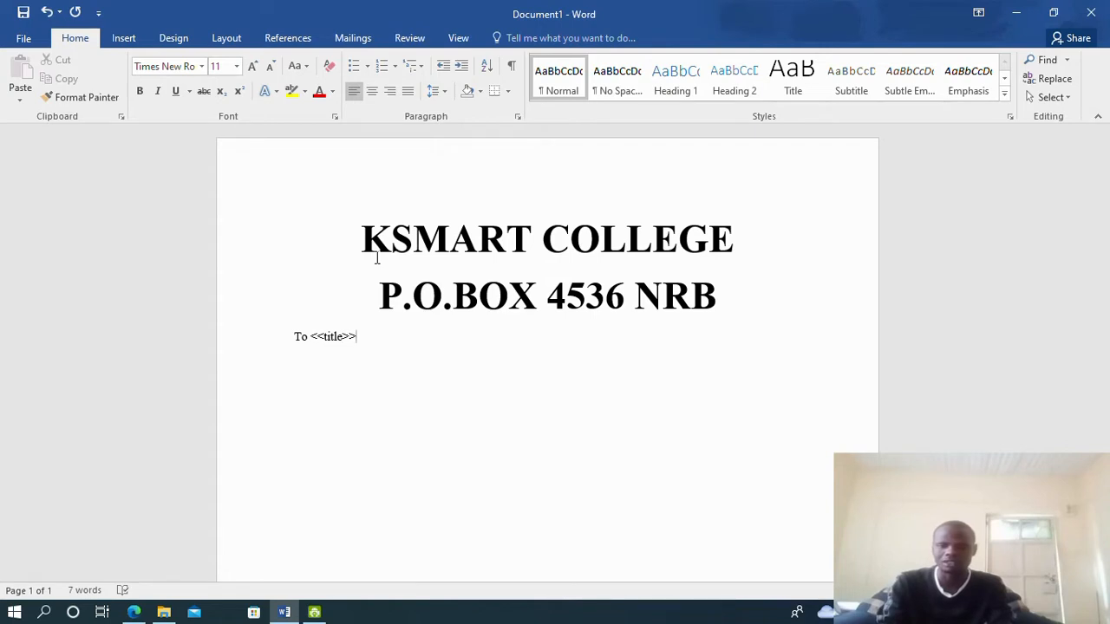
text(> <<)
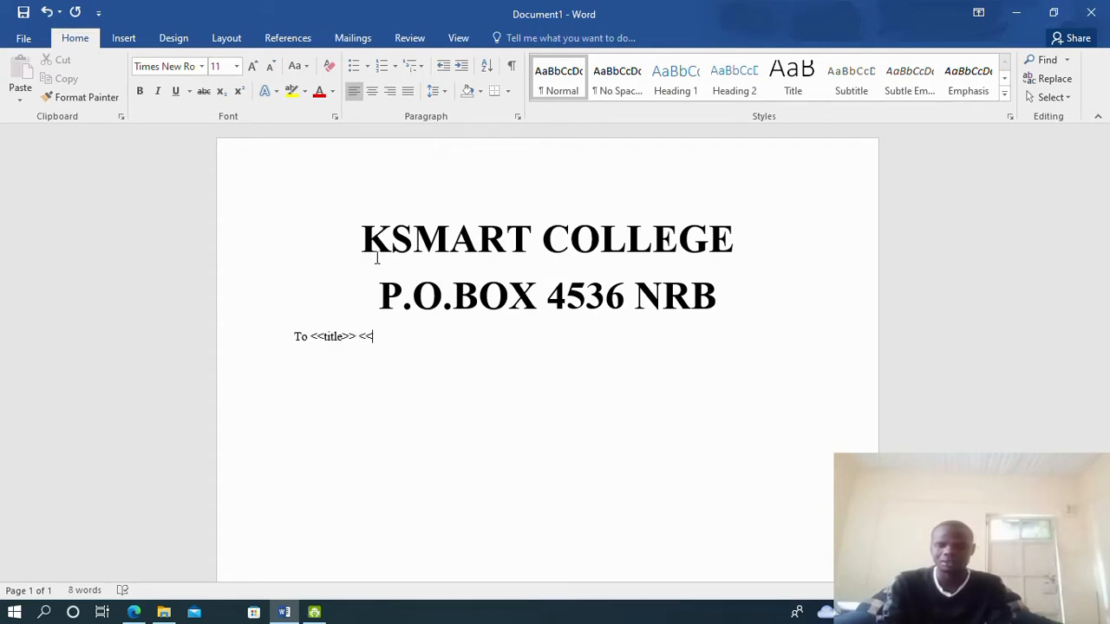
text(Name)
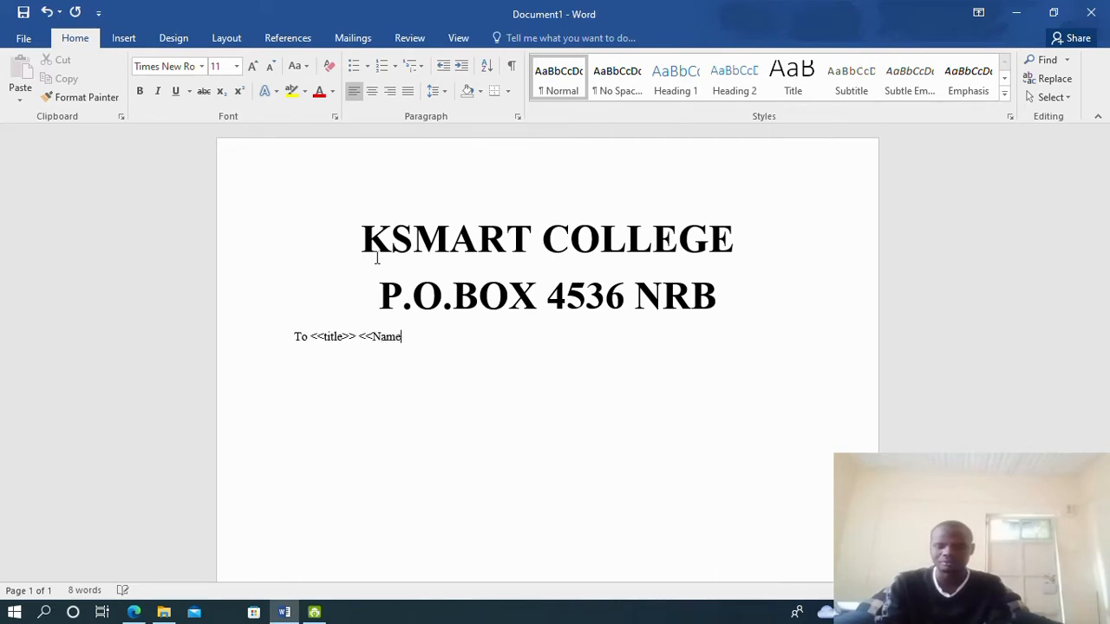
text(>>)
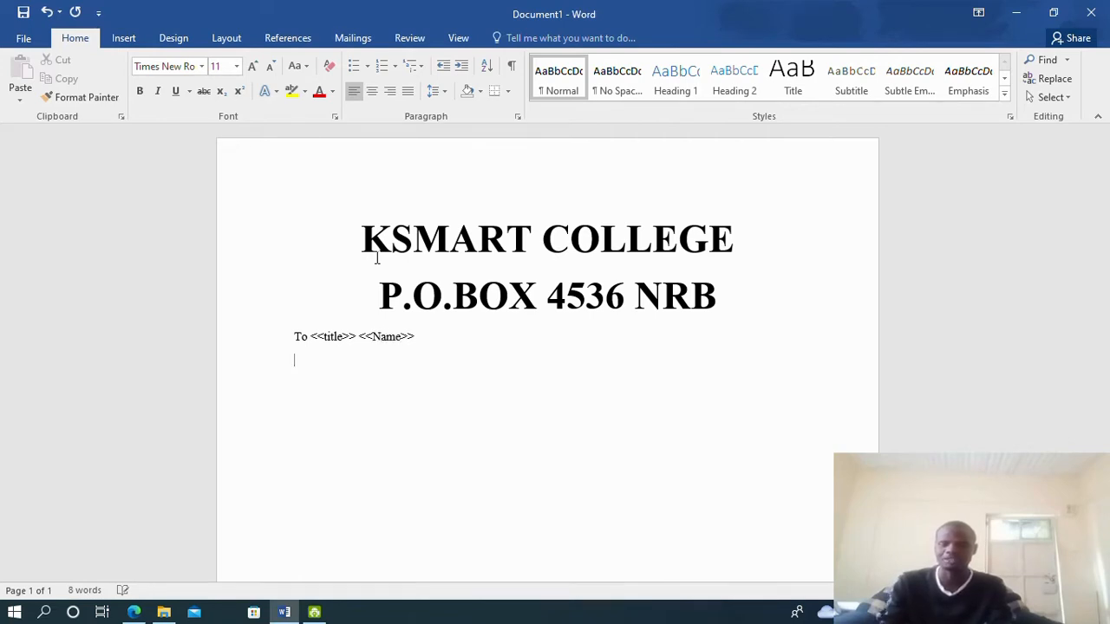
click(135, 613)
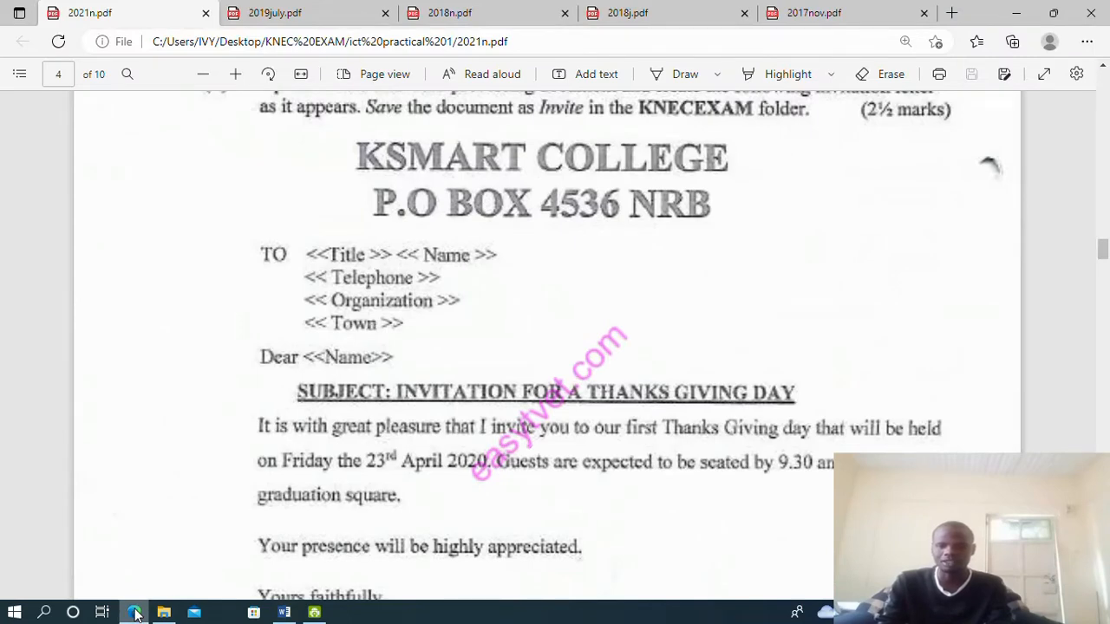
click(135, 613)
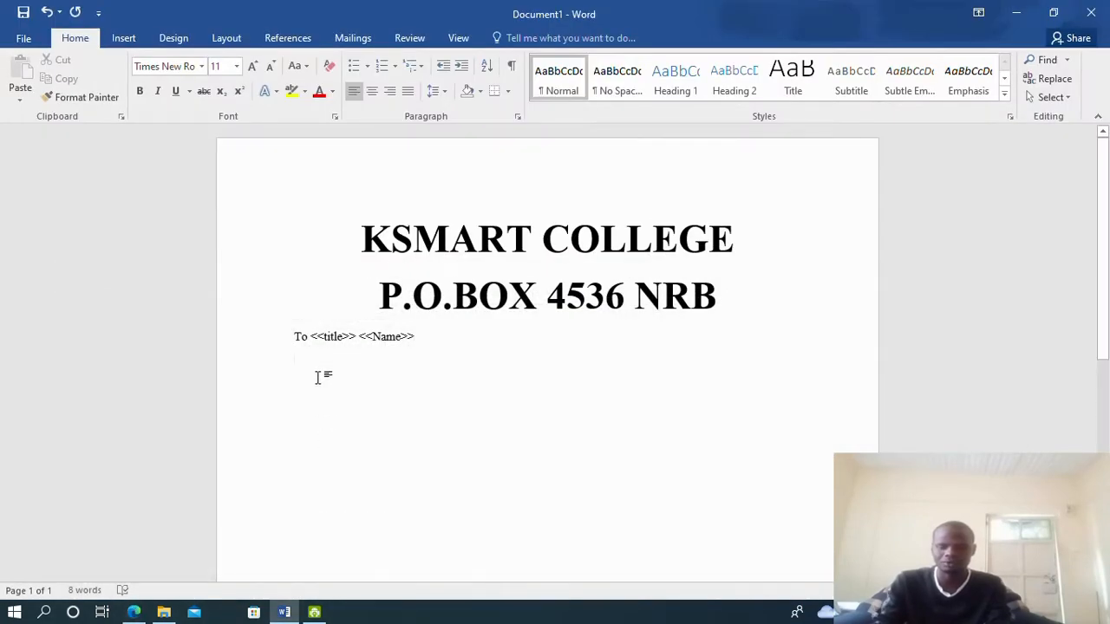
text(<T)
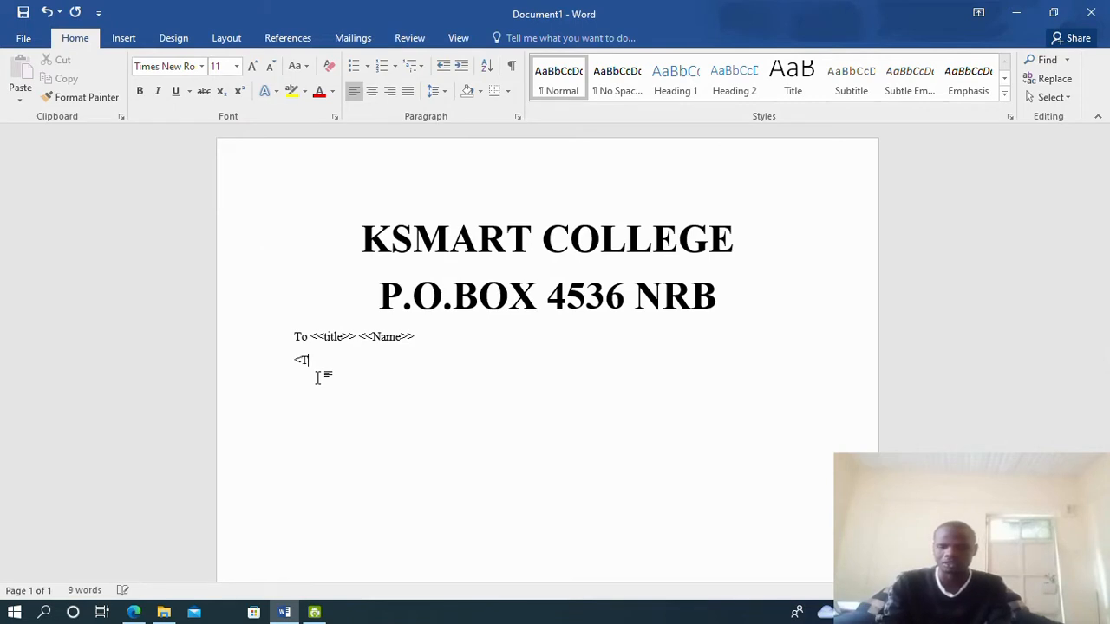
text(<)
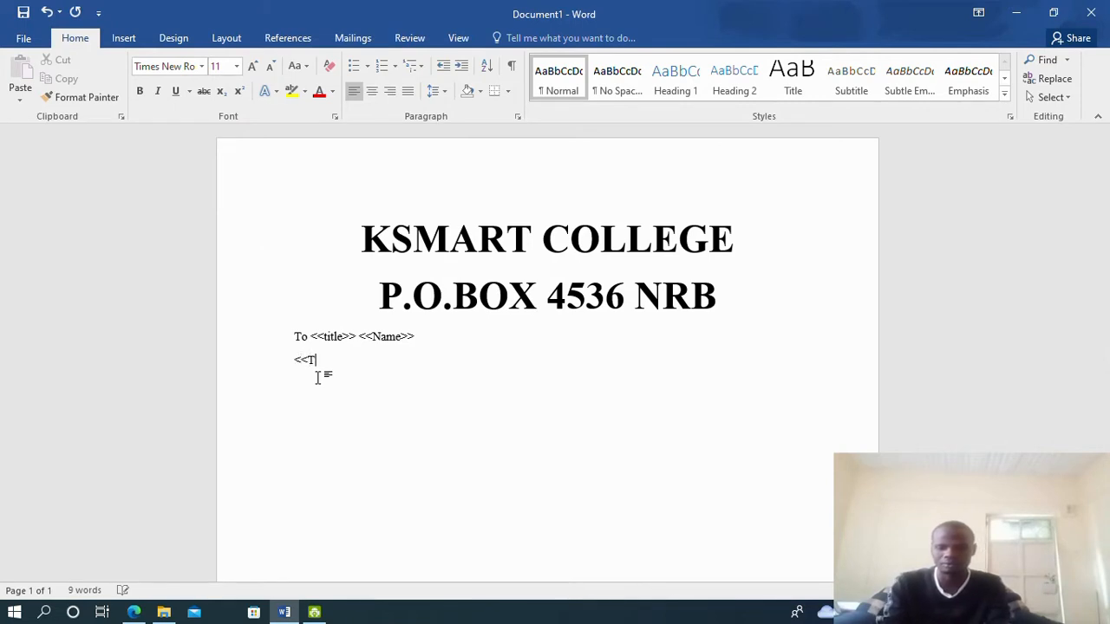
text(elep)
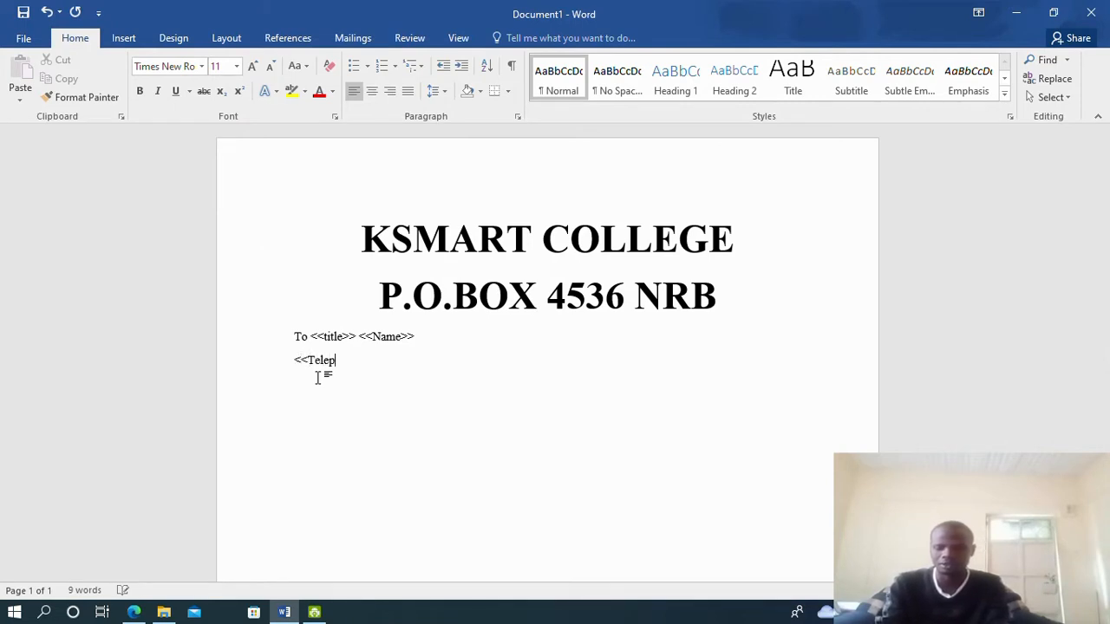
text(hone>>)
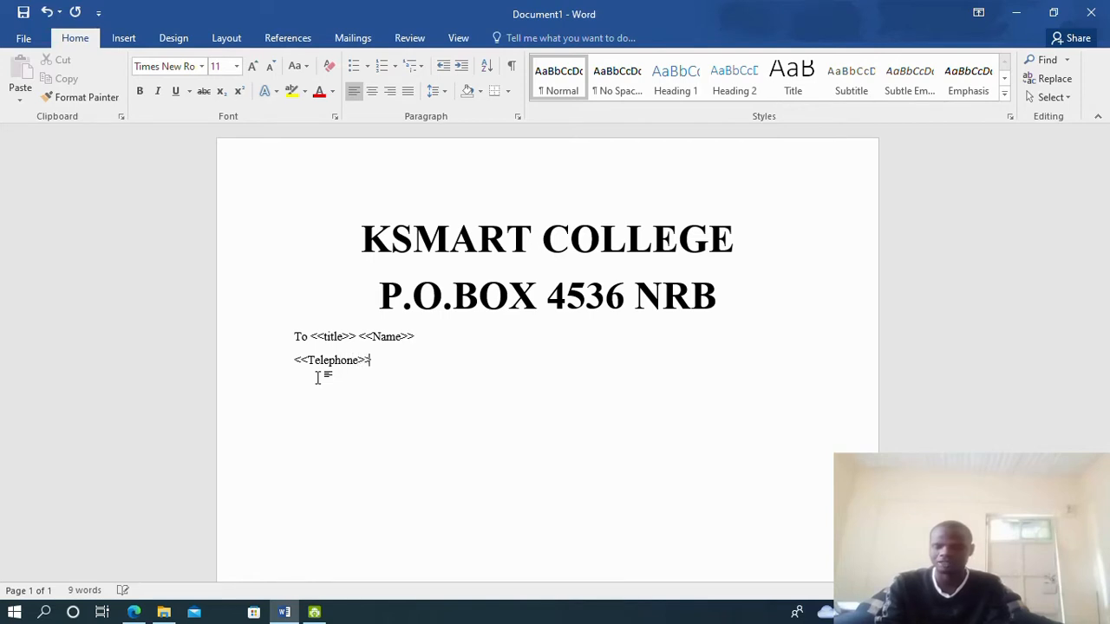
key(Return)
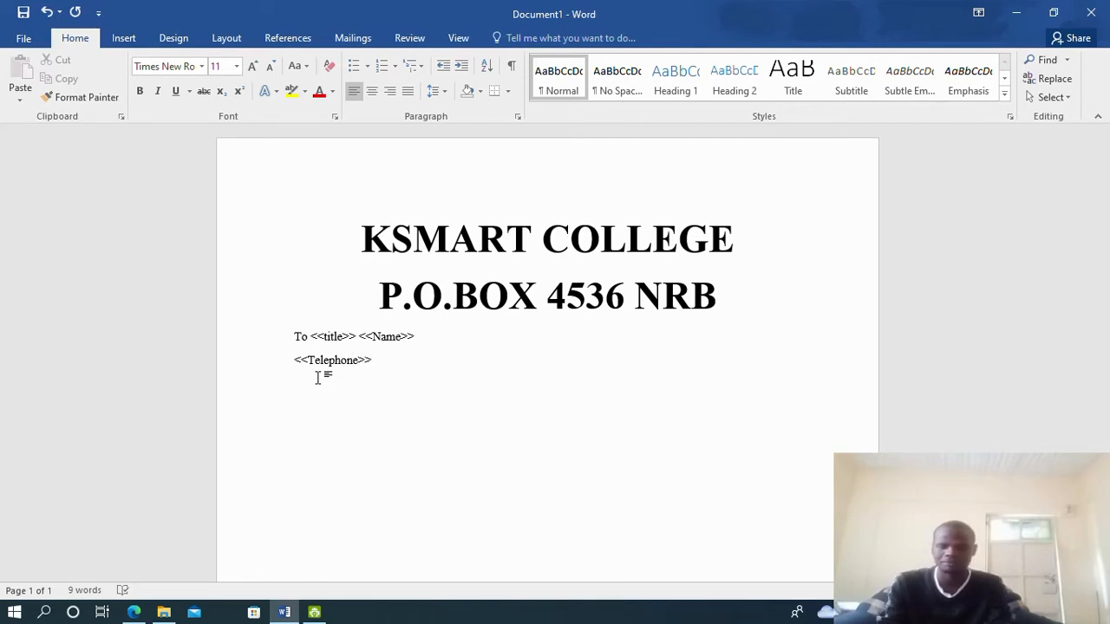
Add the <<Organization>> and <<Town>> placeholder lines under <<Telephone>>
click(137, 612)
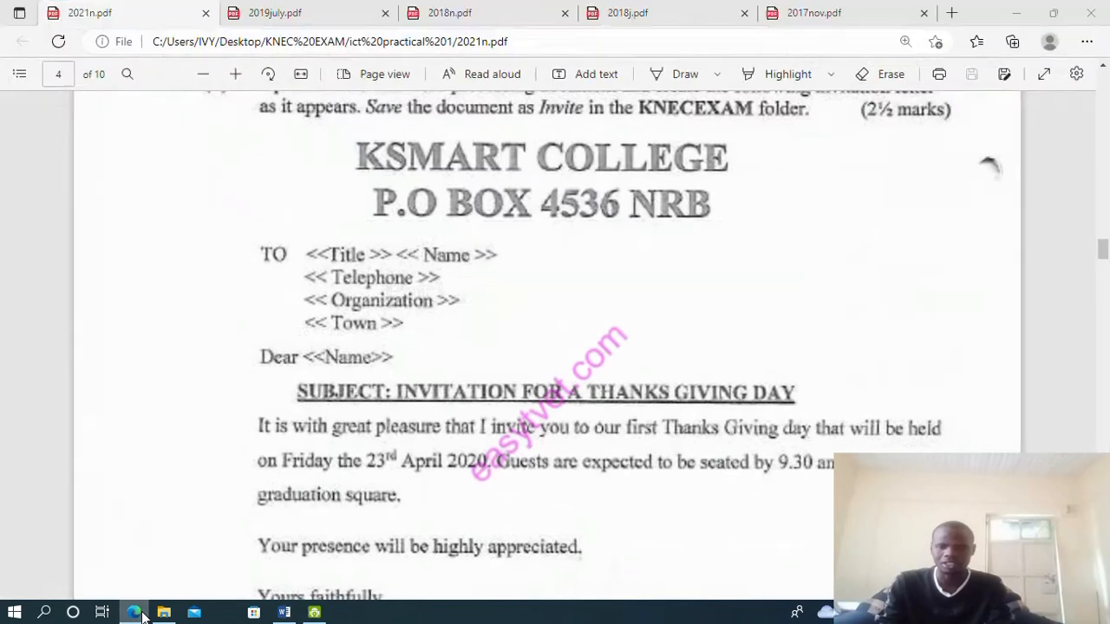
click(141, 616)
text(<<C)
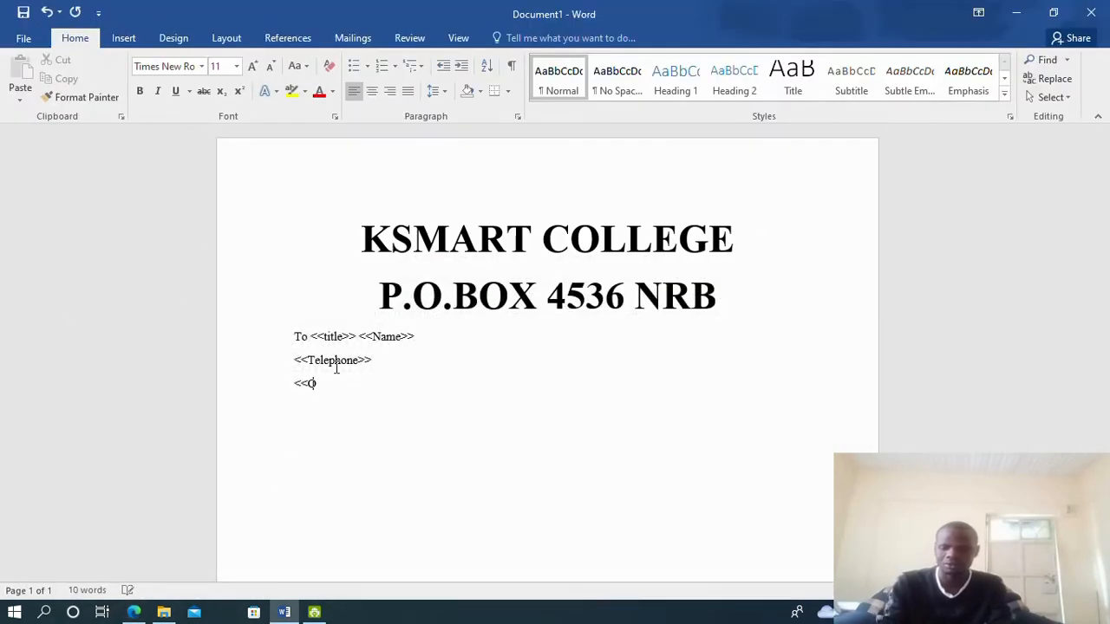
text(rganiza)
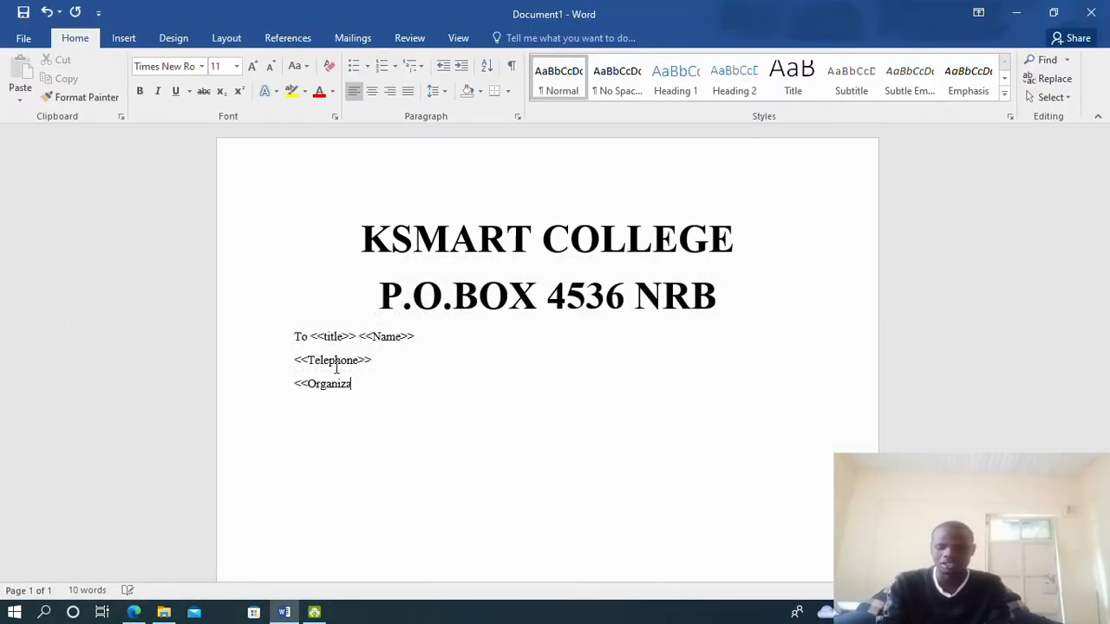
text(tion>>)
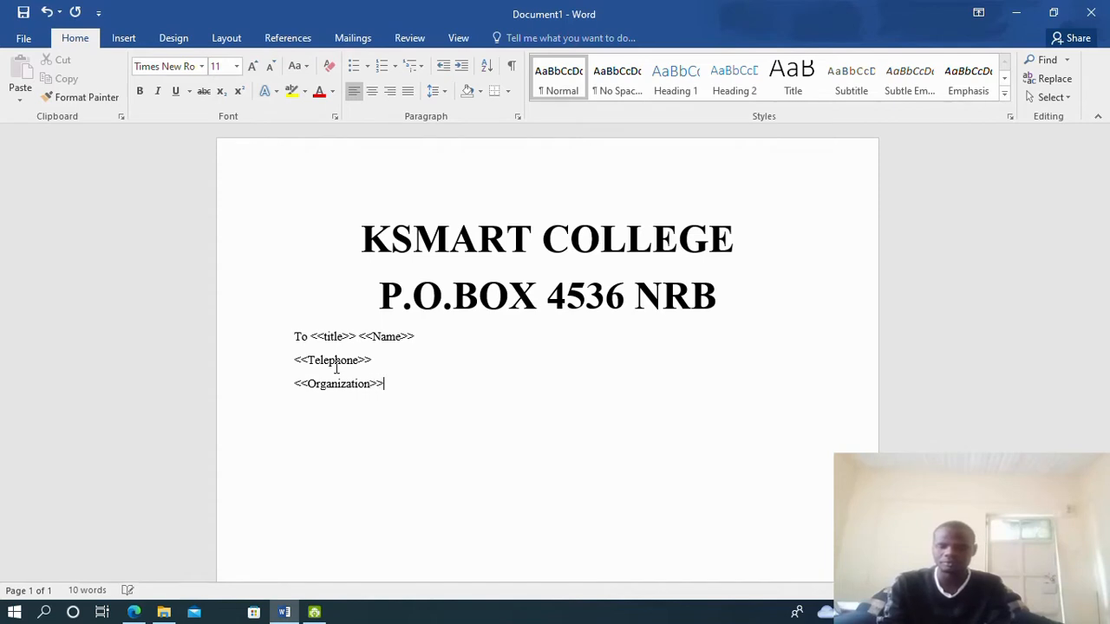
key(BackSpace)
text(<<)
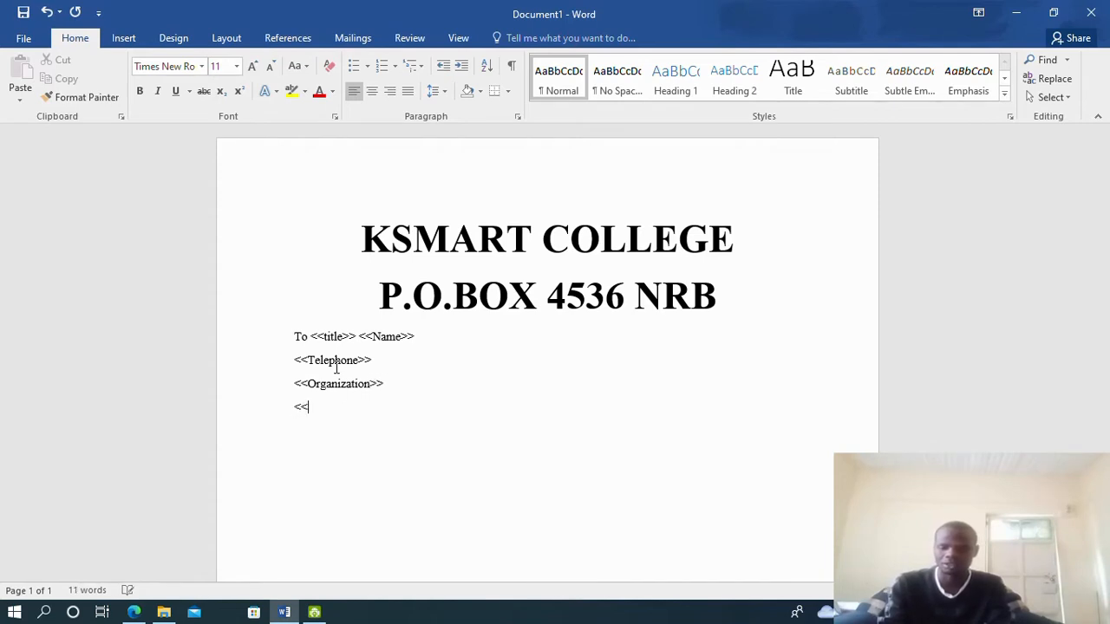
text(Town)
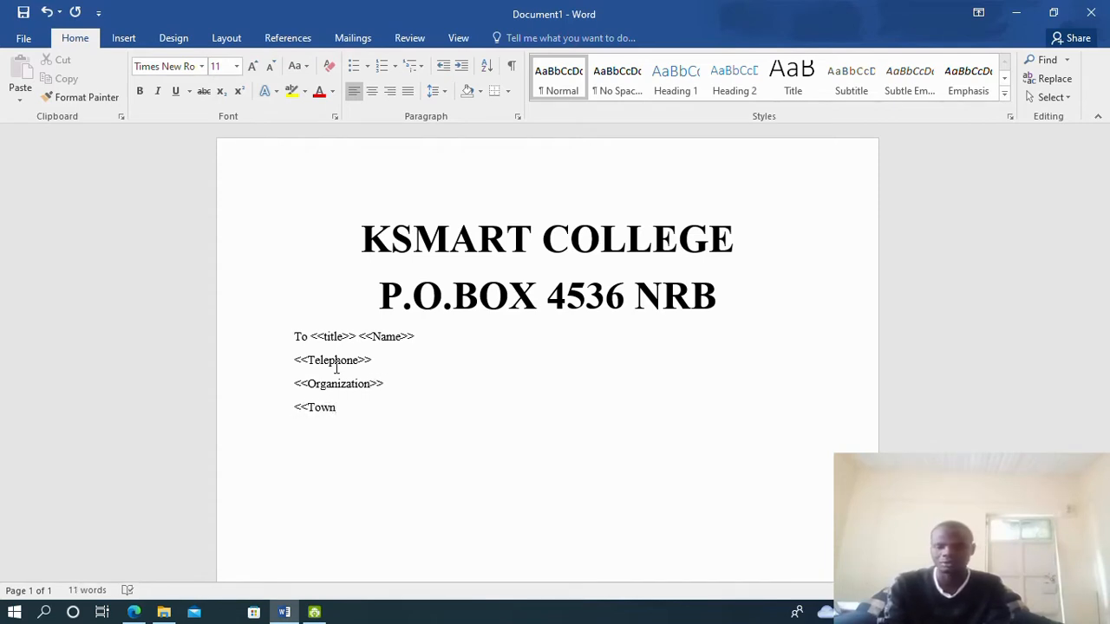
text(>>)
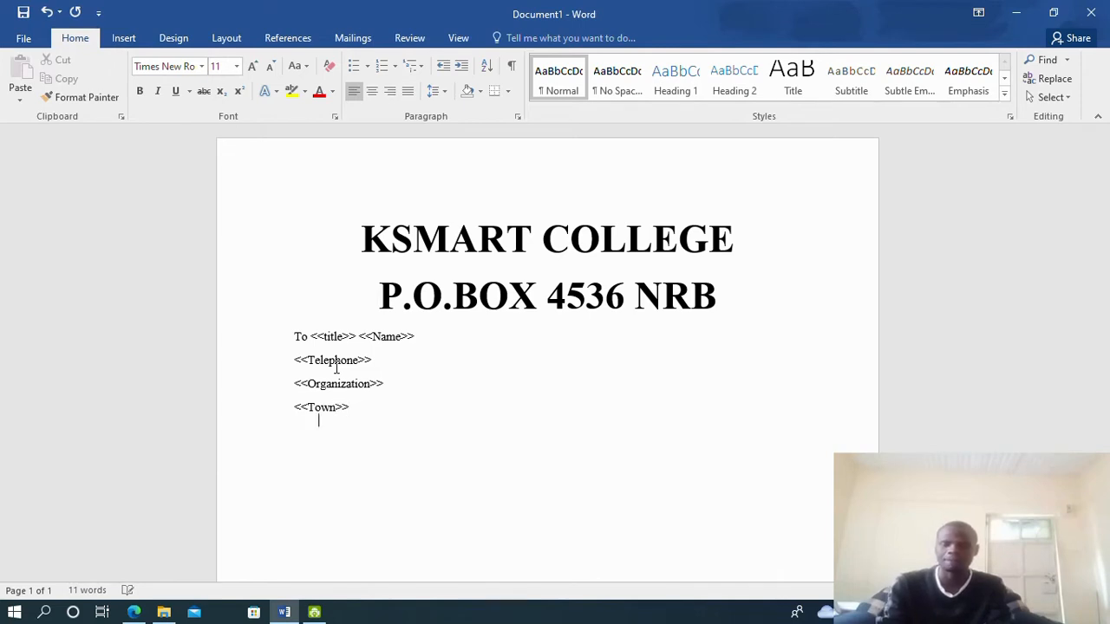
Type the salutation 'Dear <<Name>>' below the address block
click(134, 613)
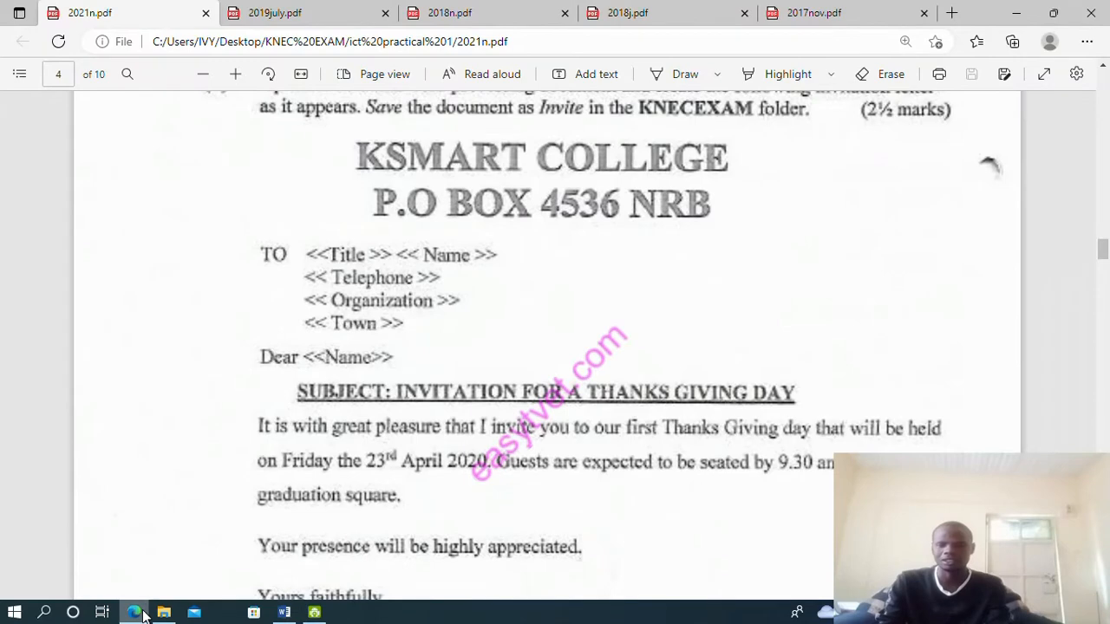
click(142, 613)
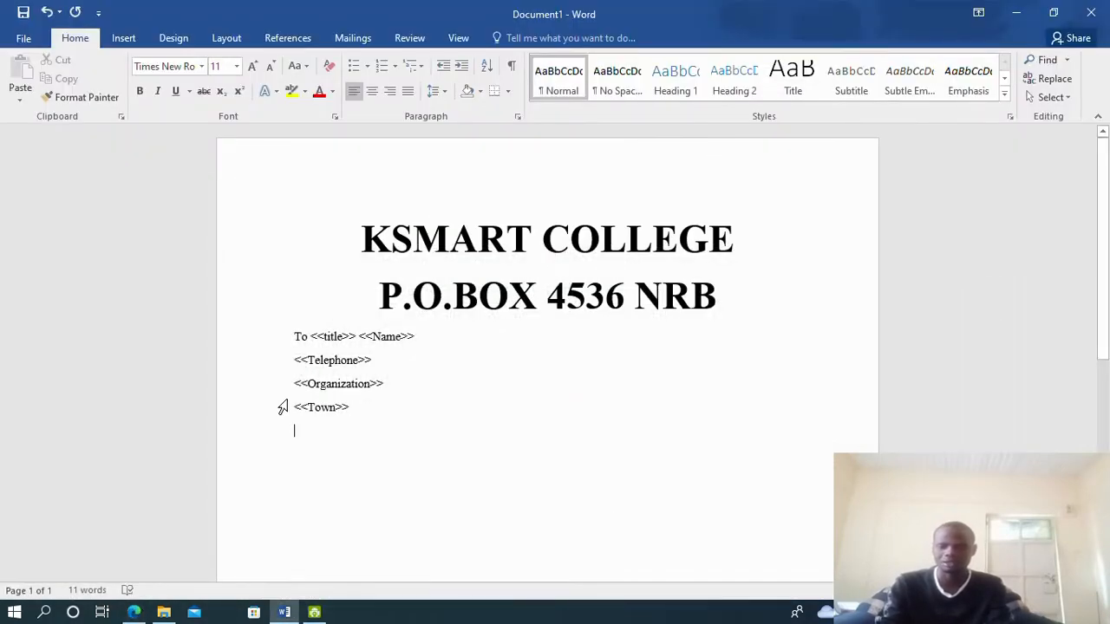
text(Dear )
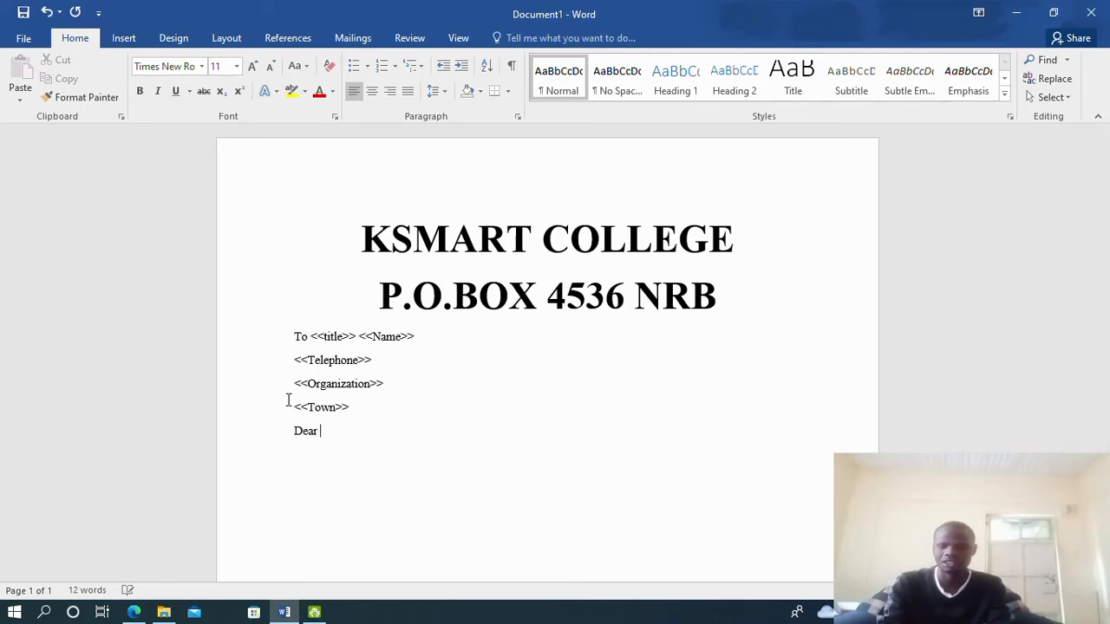
text(<<Nam)
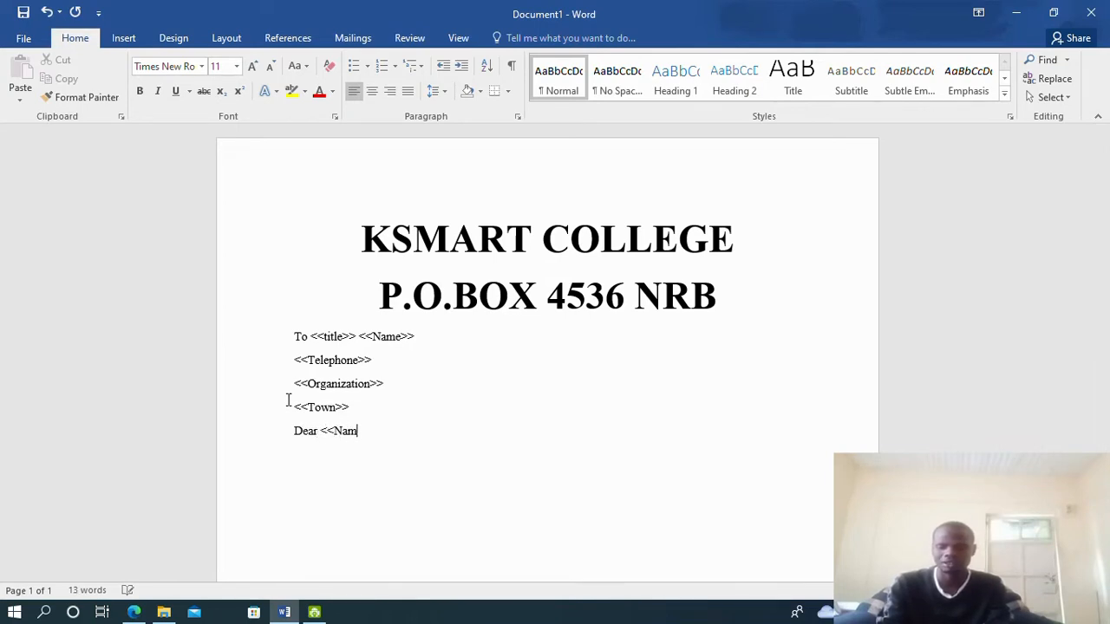
text(e>>)
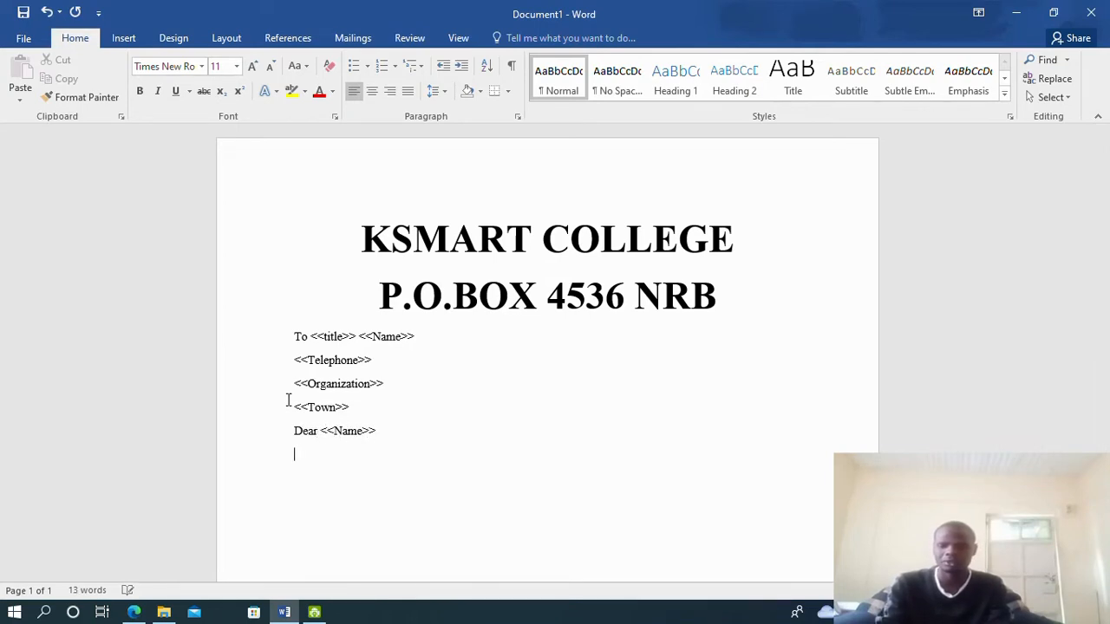
click(134, 612)
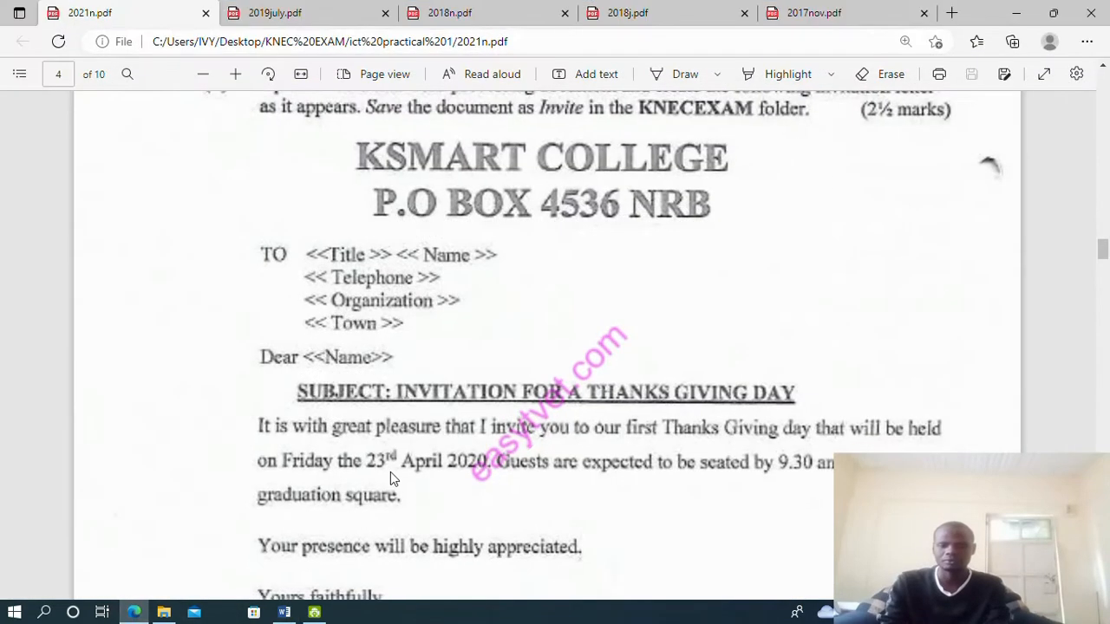
scroll(390, 475, down, 2)
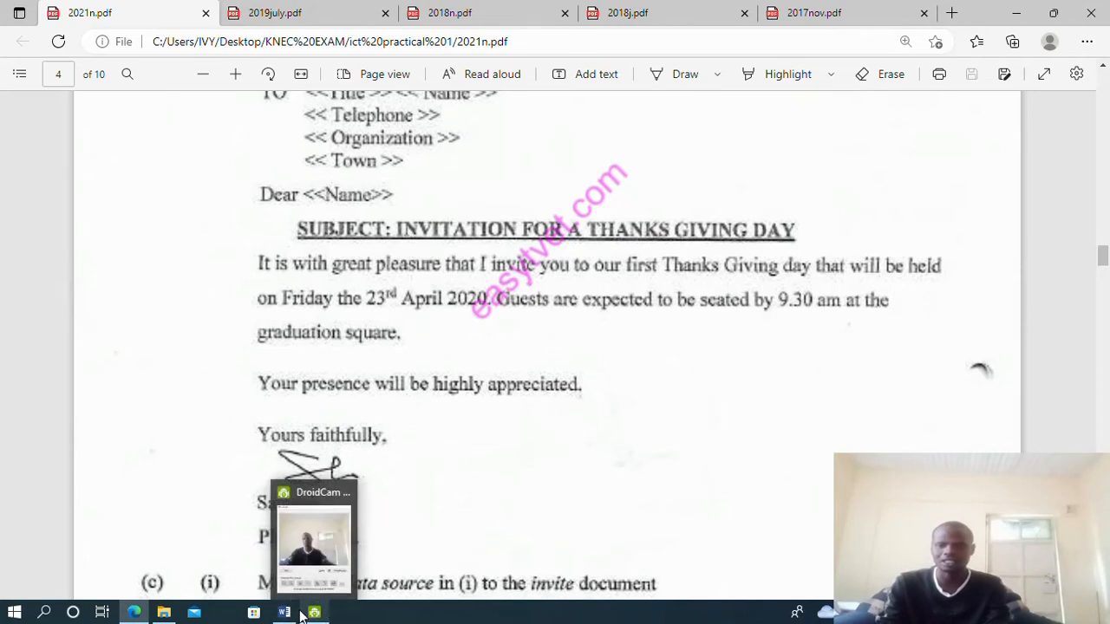
mouse_move(305, 614)
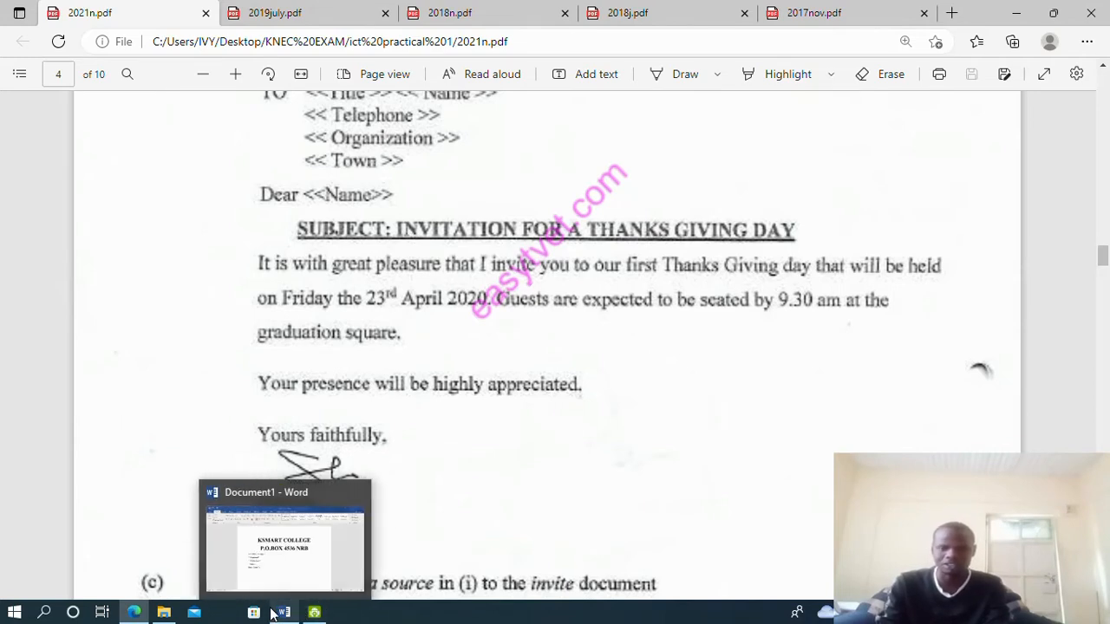
click(285, 612)
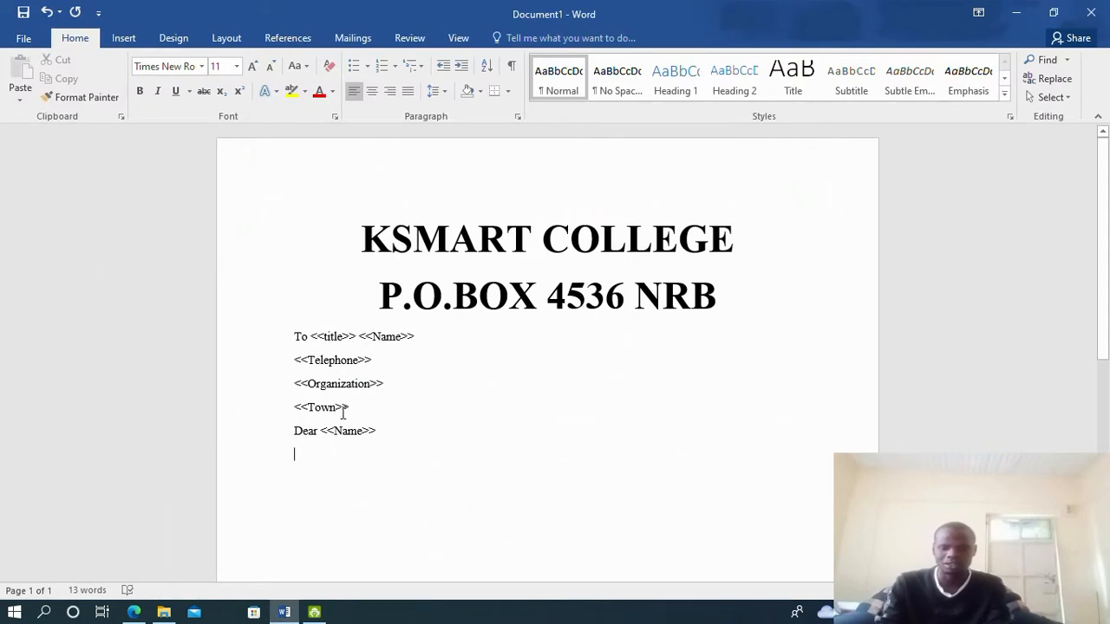
key(Tab)
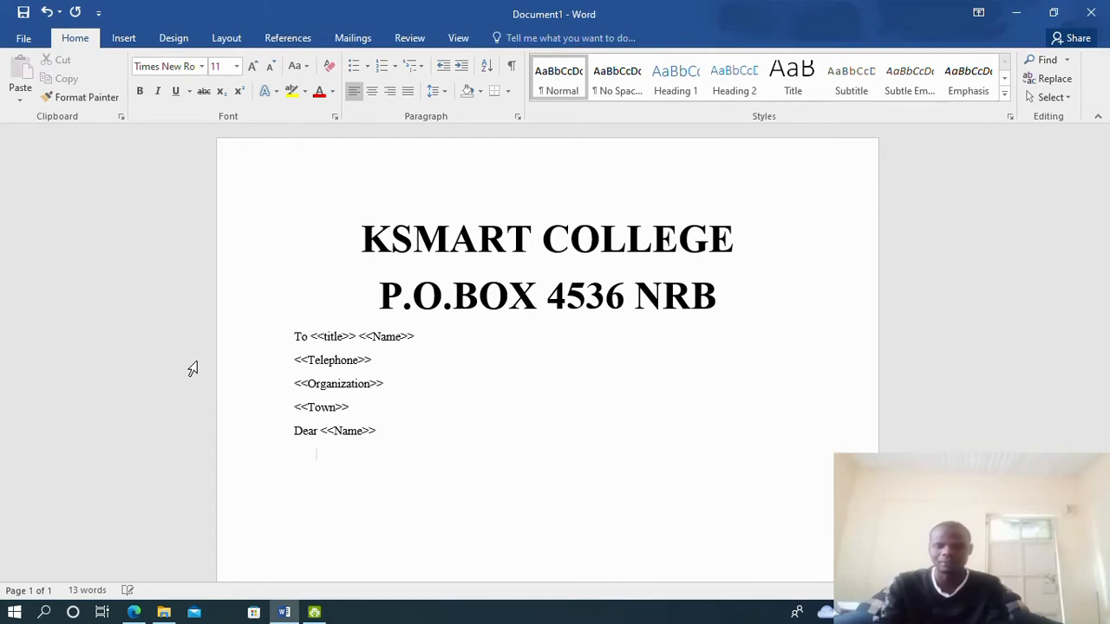
key(BackSpace)
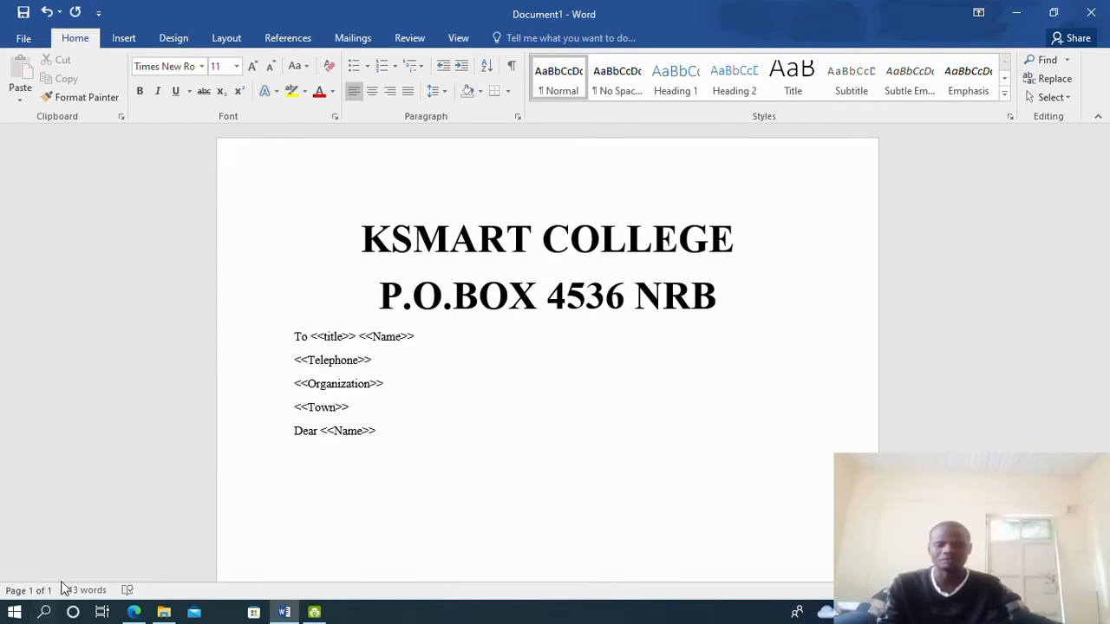
Launch the On-Screen Keyboard by searching 'cns' and move it off Word's ribbon
click(46, 613)
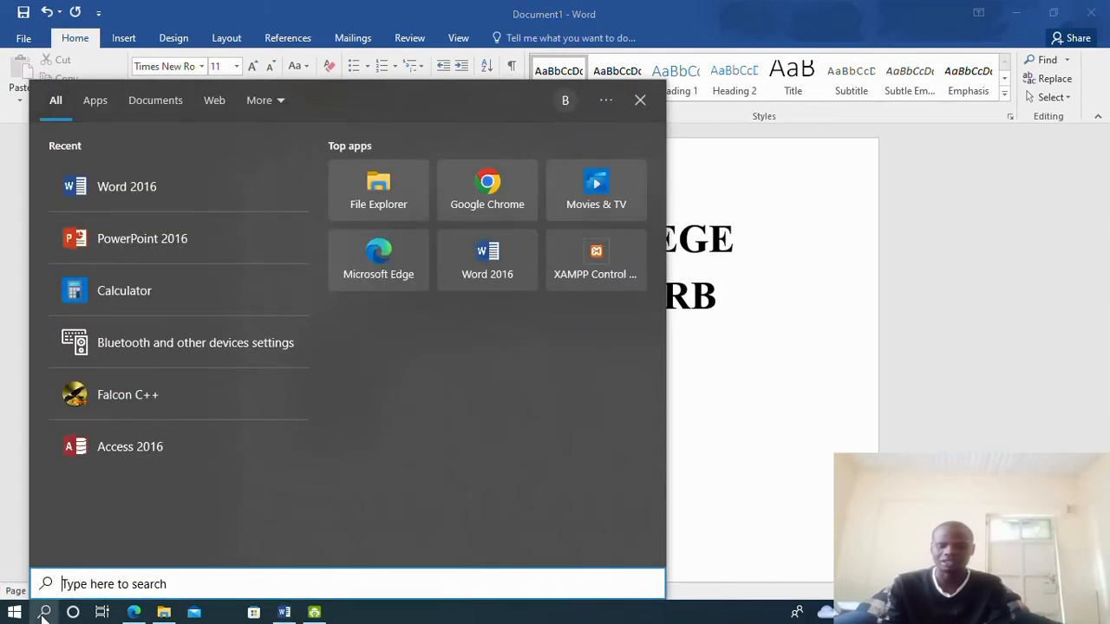
text(cns)
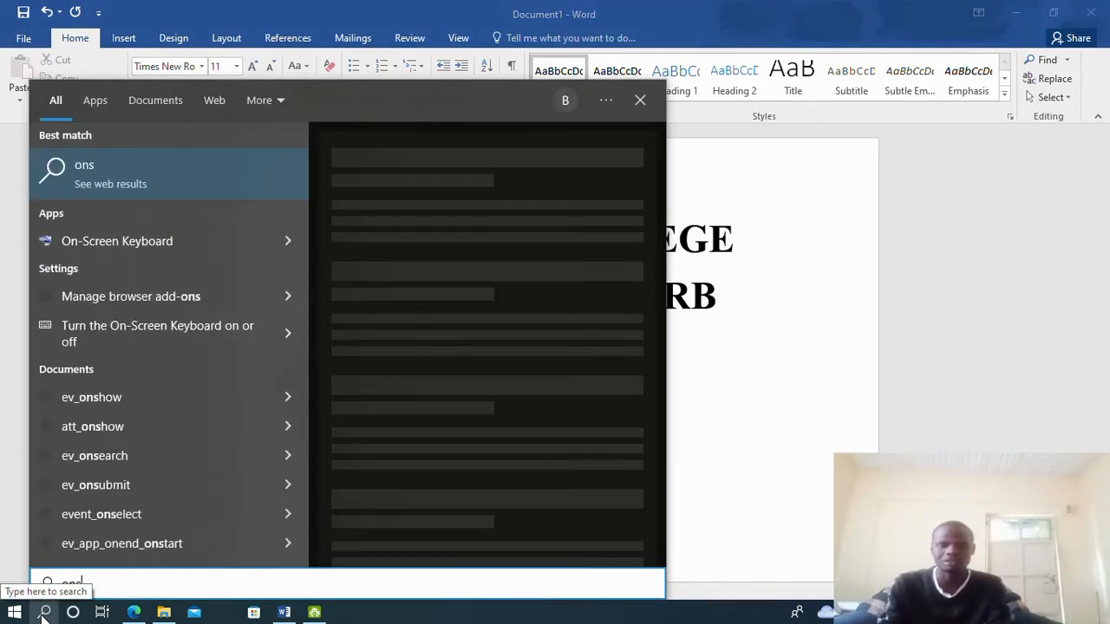
click(137, 241)
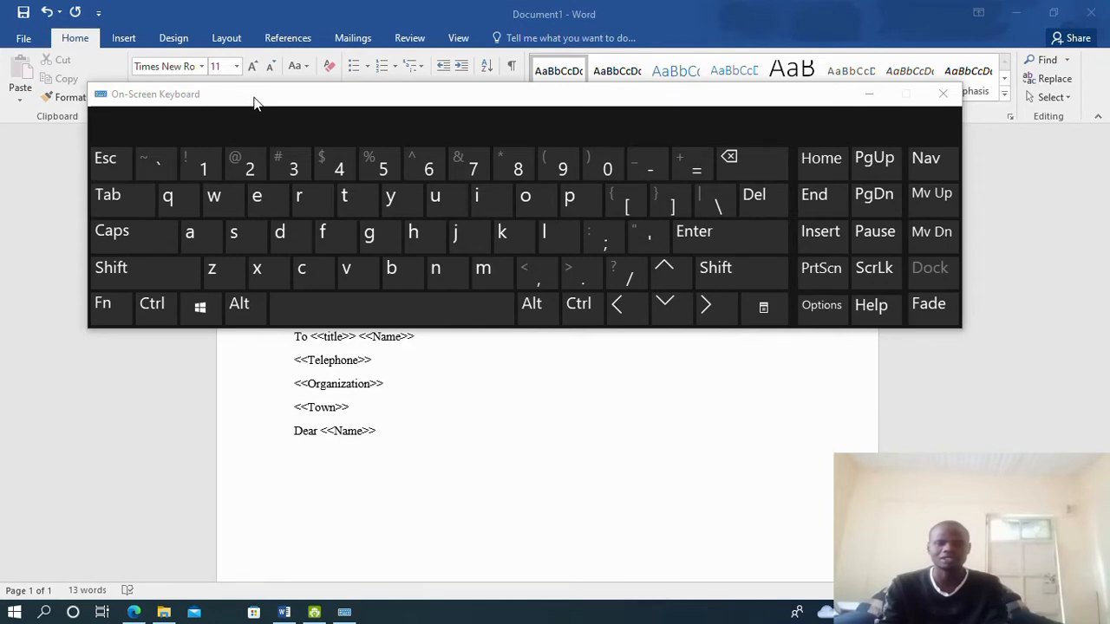
drag(254, 103, 429, 114)
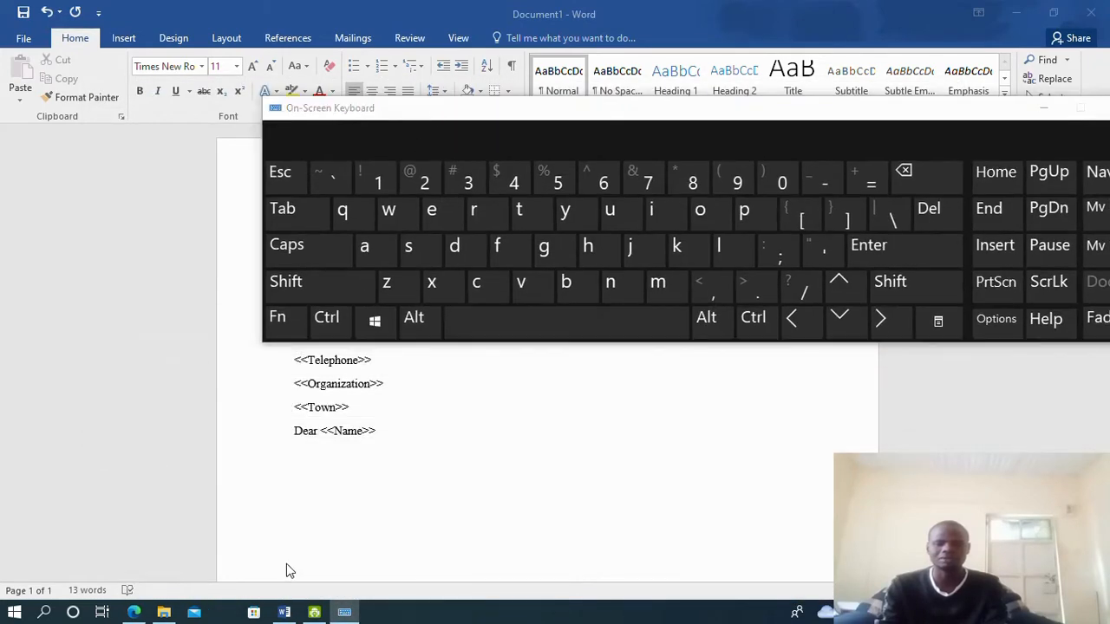
Add tab indents on the empty line below 'Dear <<Name>>' using the on-screen keyboard
click(295, 449)
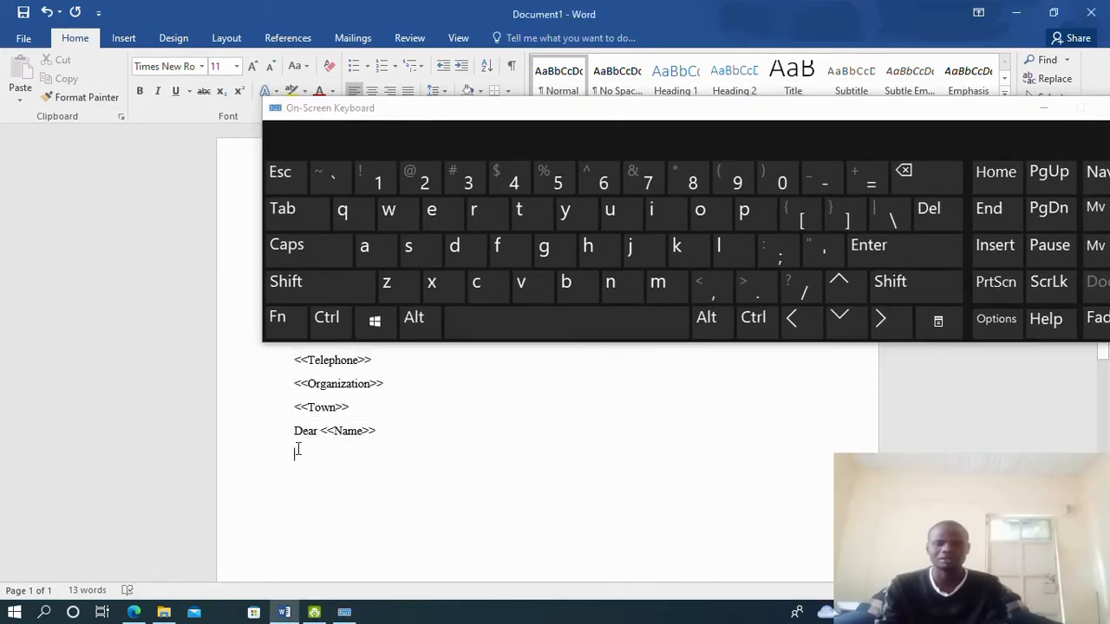
click(286, 220)
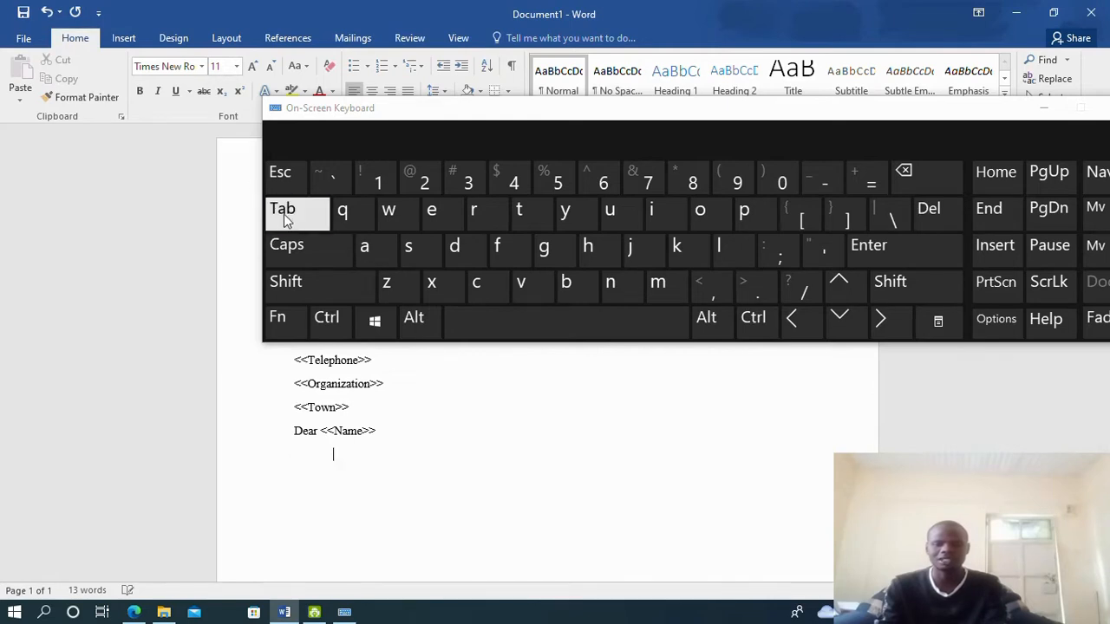
click(286, 220)
click(287, 283)
click(291, 220)
click(293, 290)
click(290, 214)
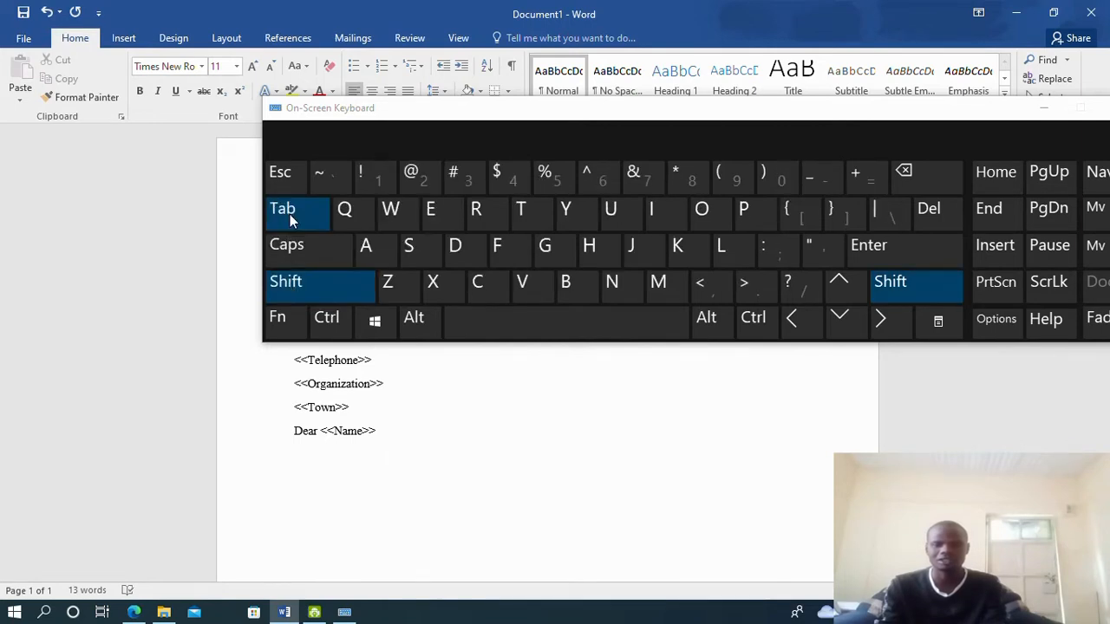
click(293, 279)
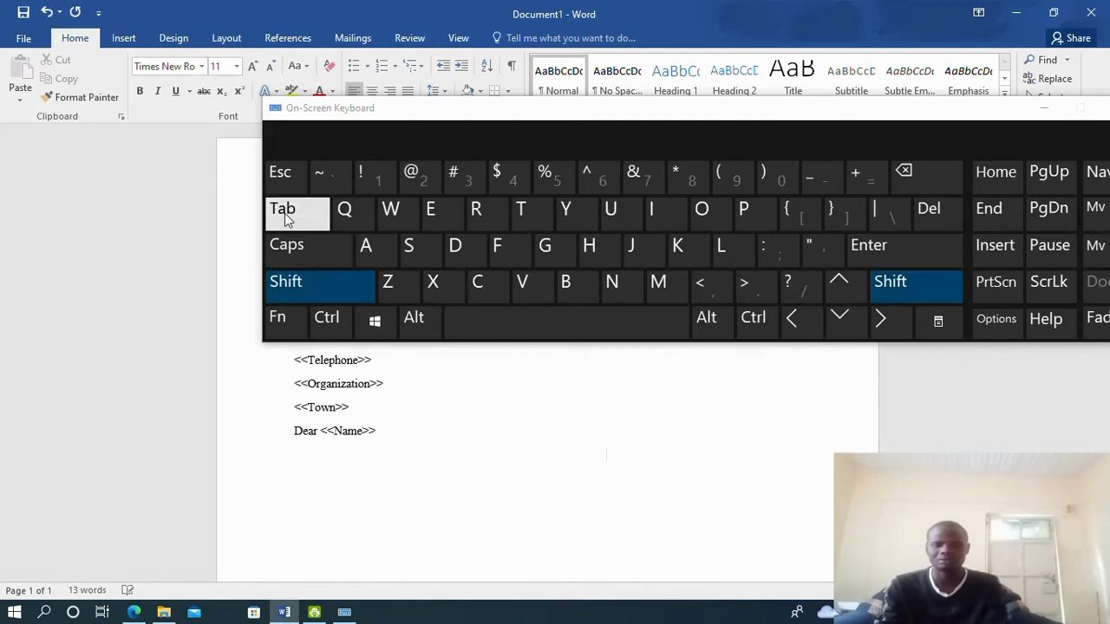
click(287, 217)
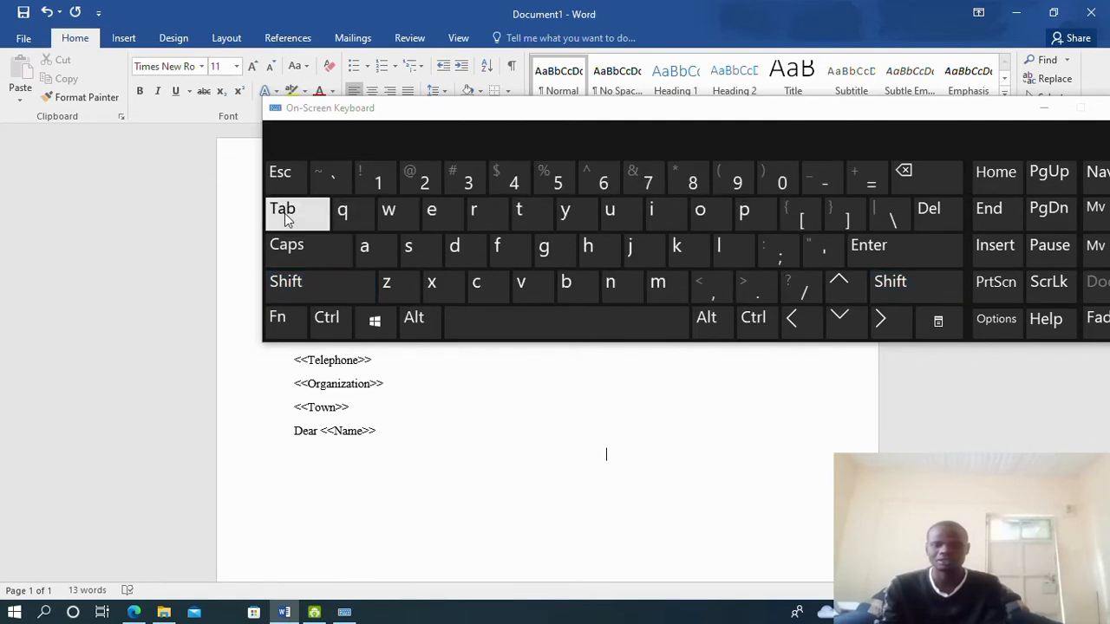
Remove the extra indents so the line keeps a single tab, then move the keyboard aside
click(904, 183)
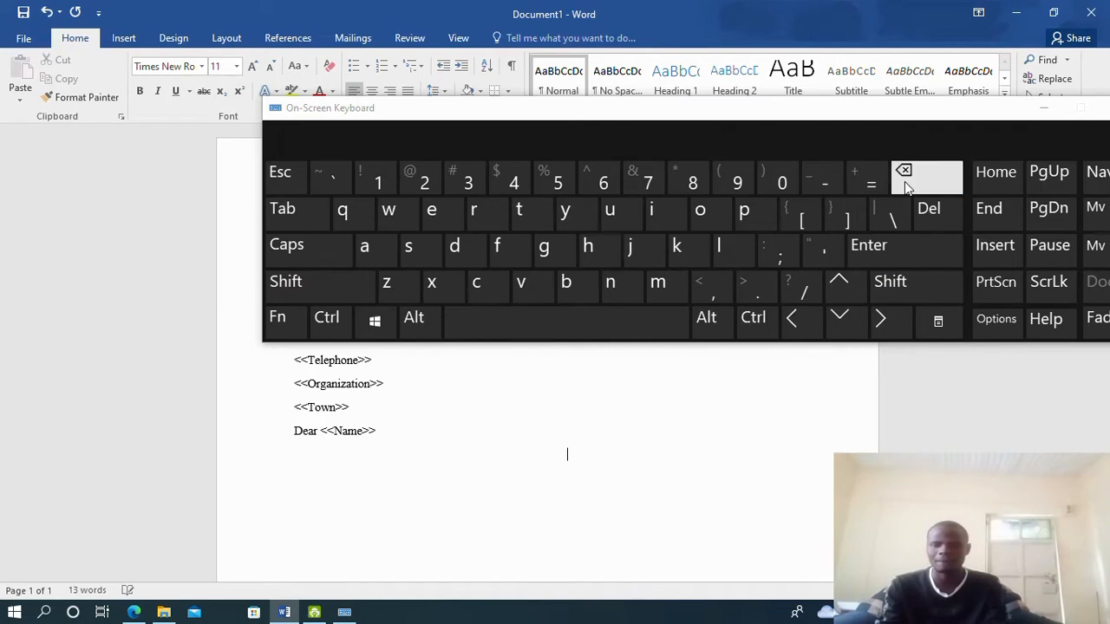
click(904, 182)
click(904, 182)
click(904, 181)
click(904, 181)
click(284, 213)
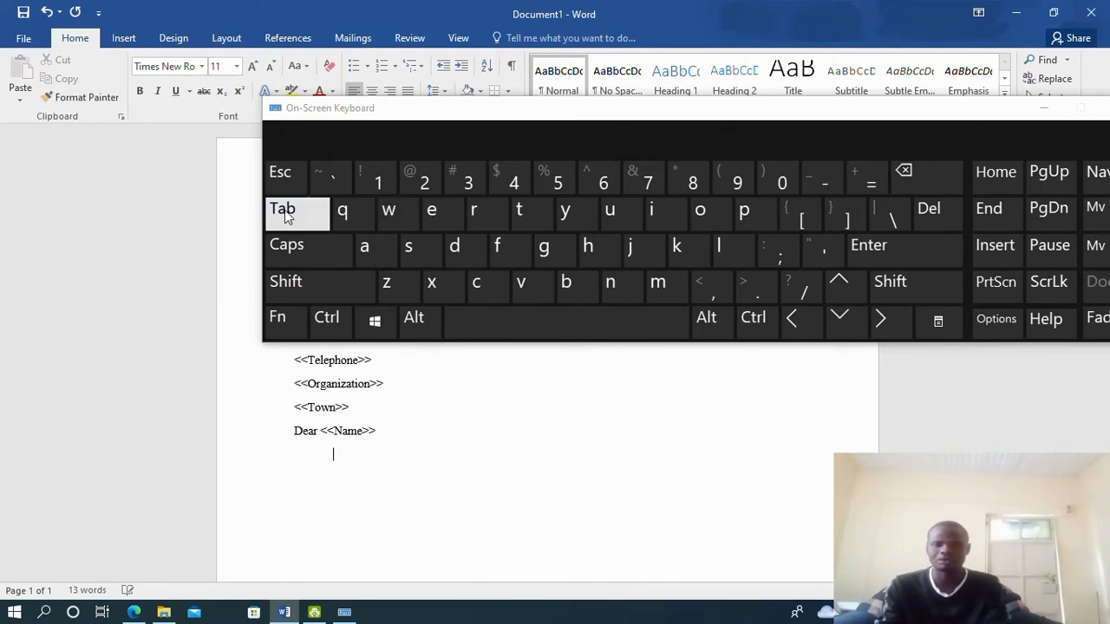
click(756, 113)
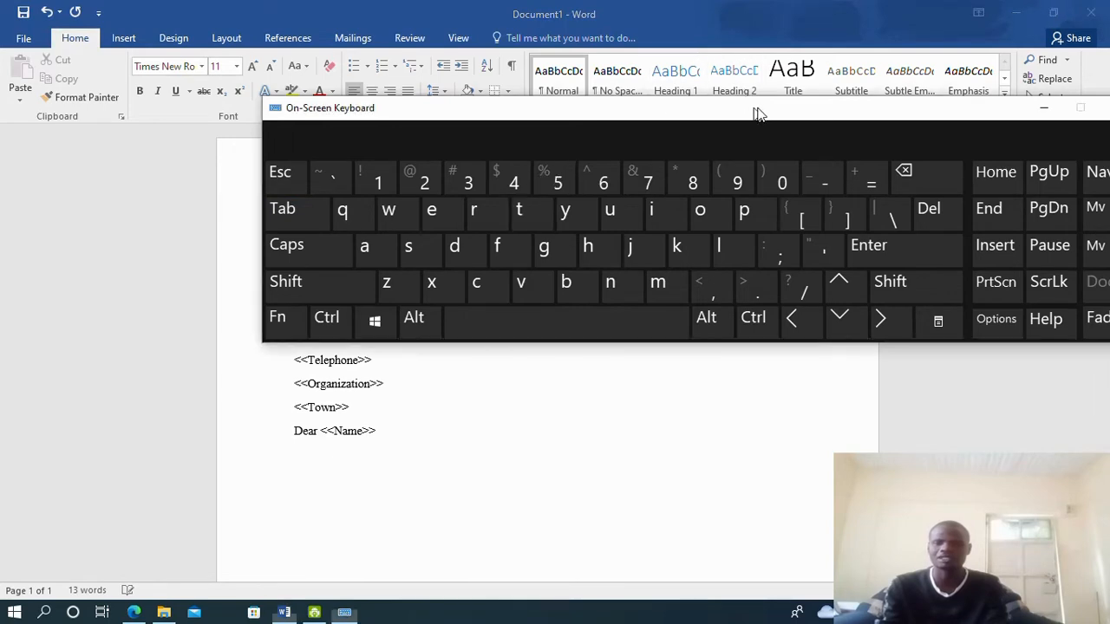
drag(756, 113, 529, 140)
Type the bold subject line 'SUBJECT: INVITATION FOR A THANKS GIVING DAY' and start a new line
click(818, 137)
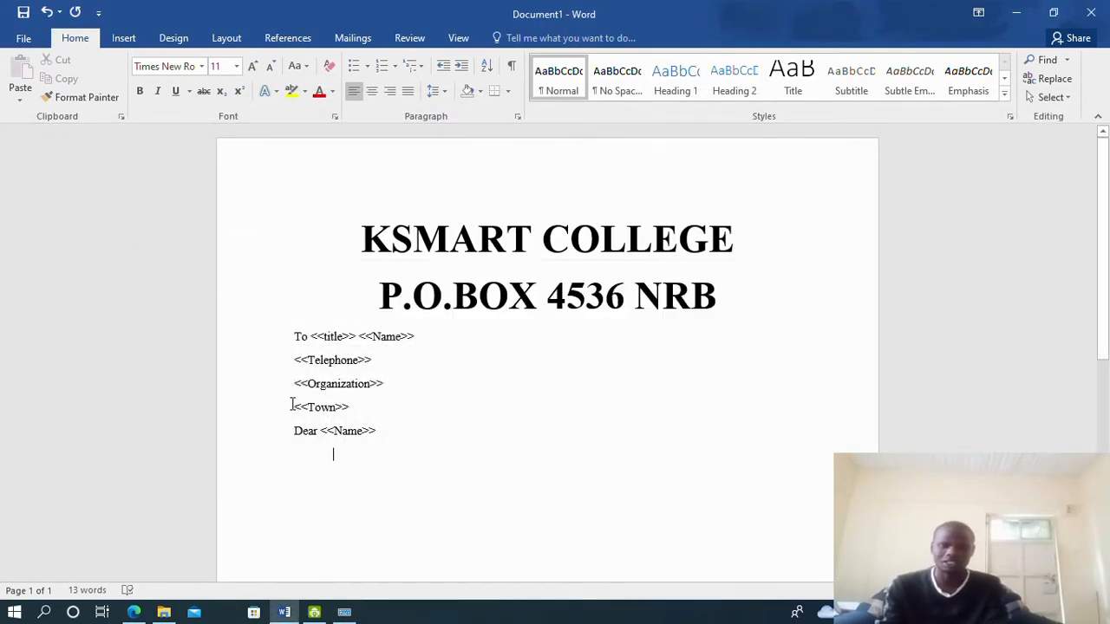
click(138, 95)
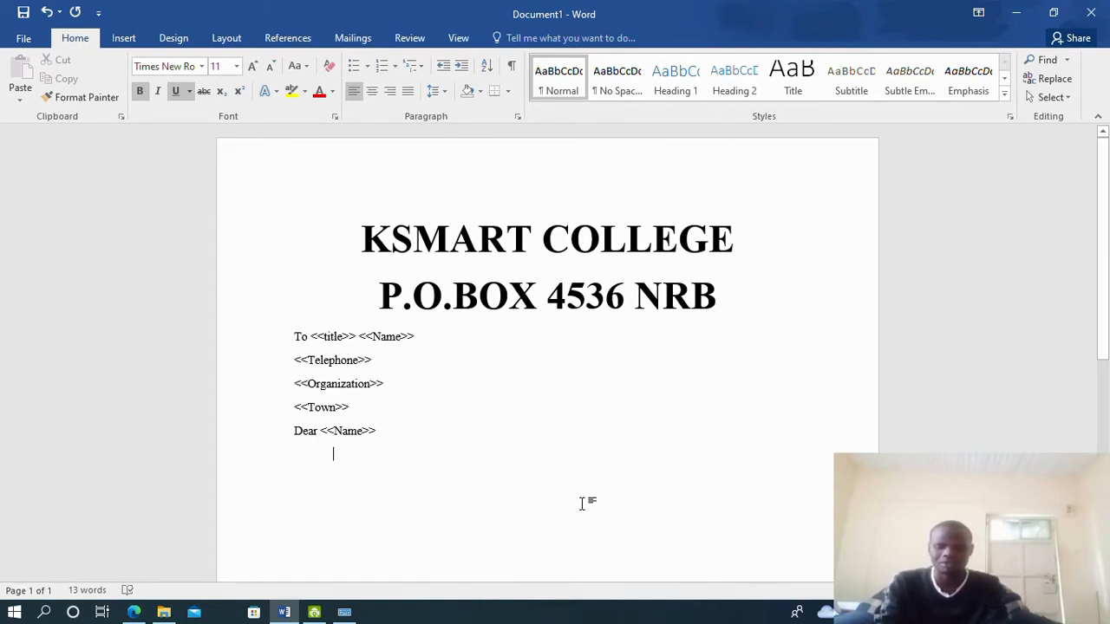
text(SUBJECT:)
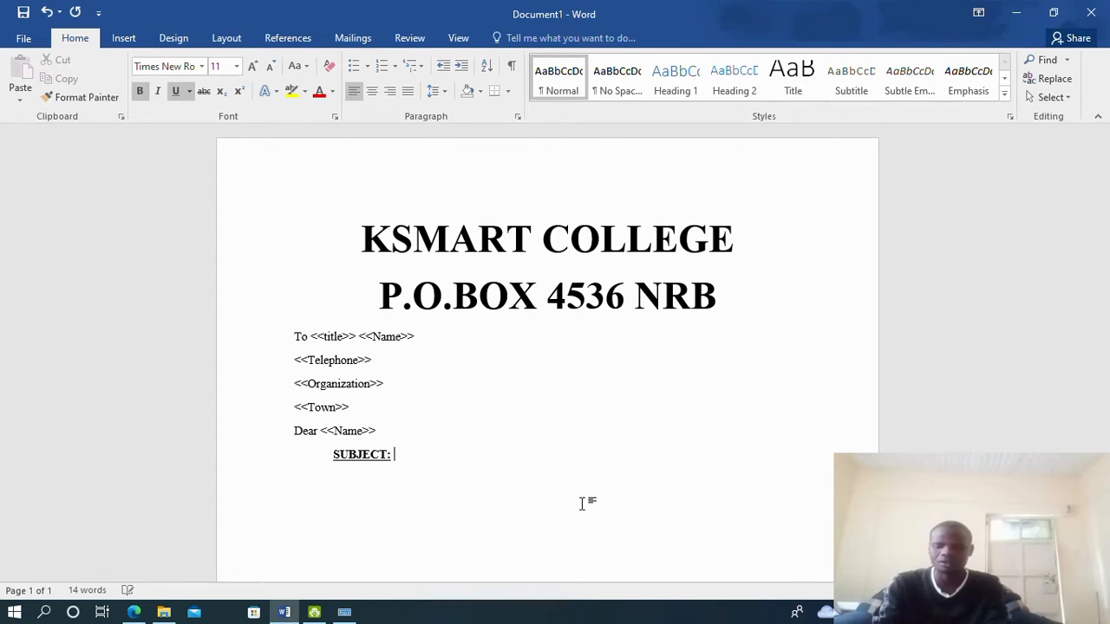
click(134, 612)
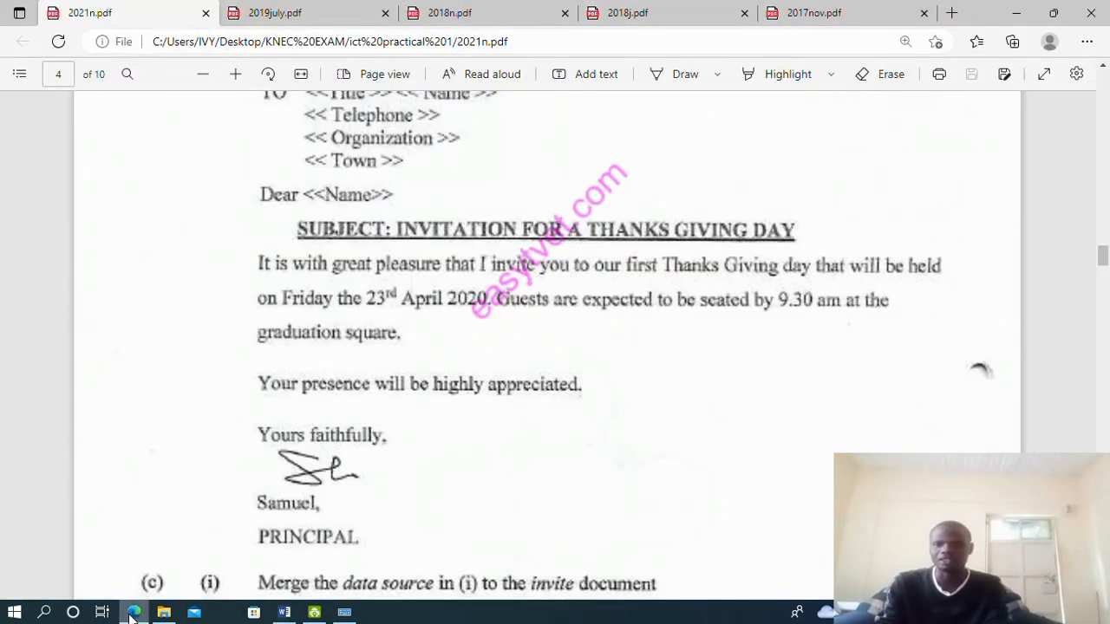
click(133, 612)
text(INV)
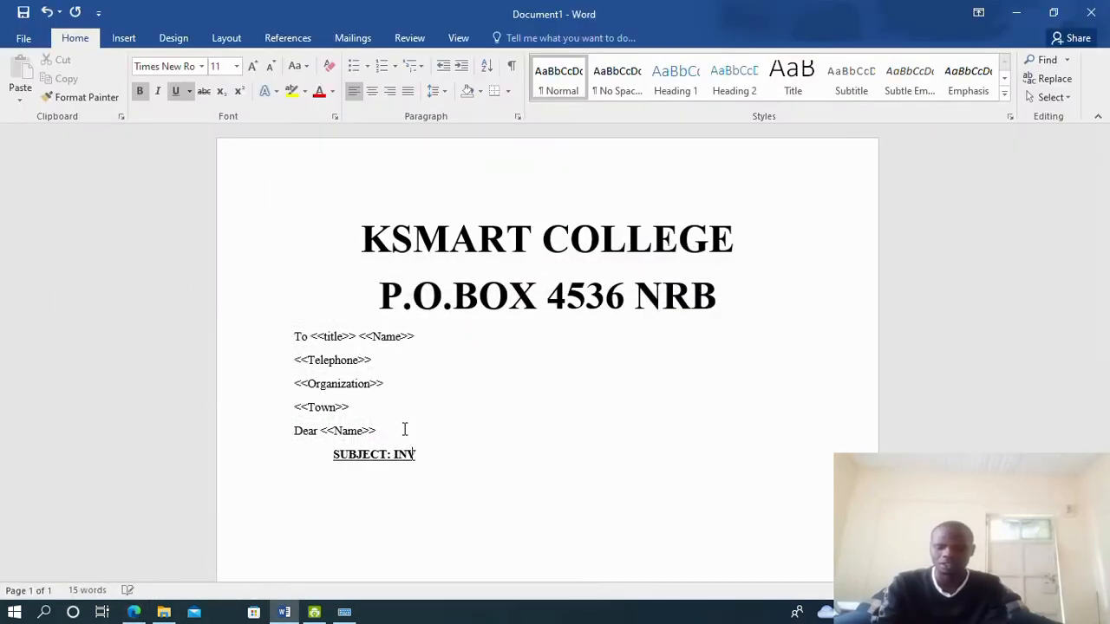
text(ITATION )
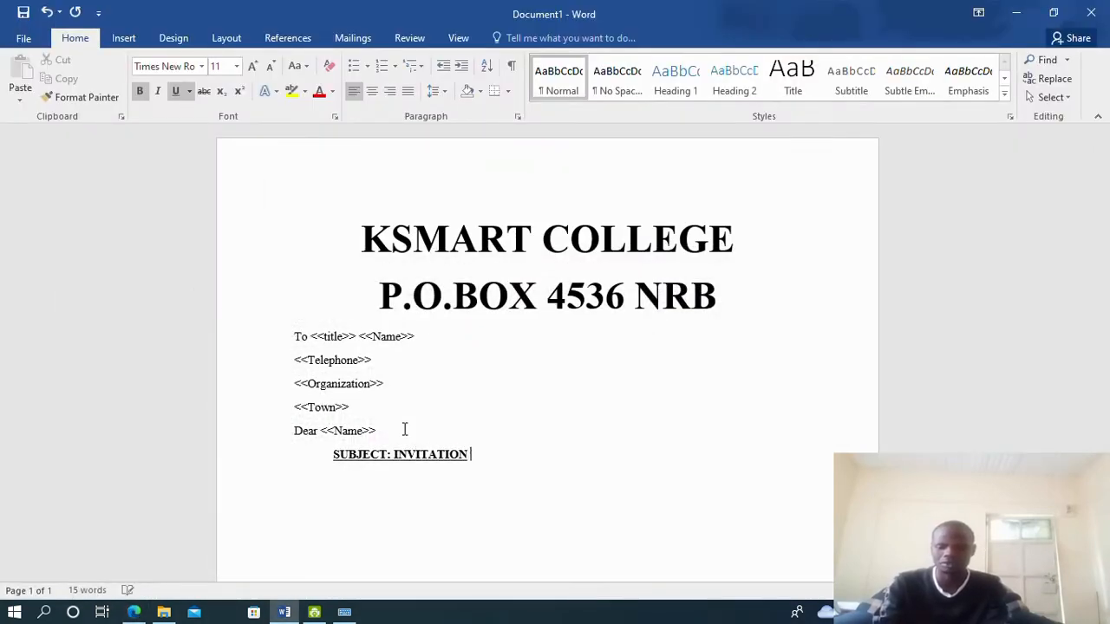
text(FOR A THA)
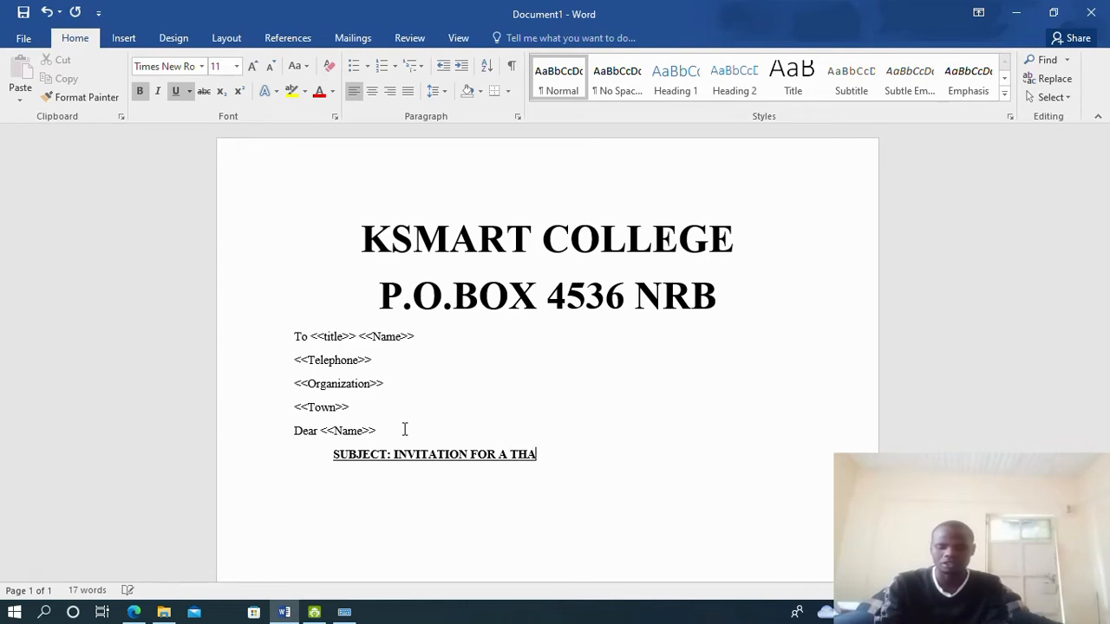
text(NKS GIVING)
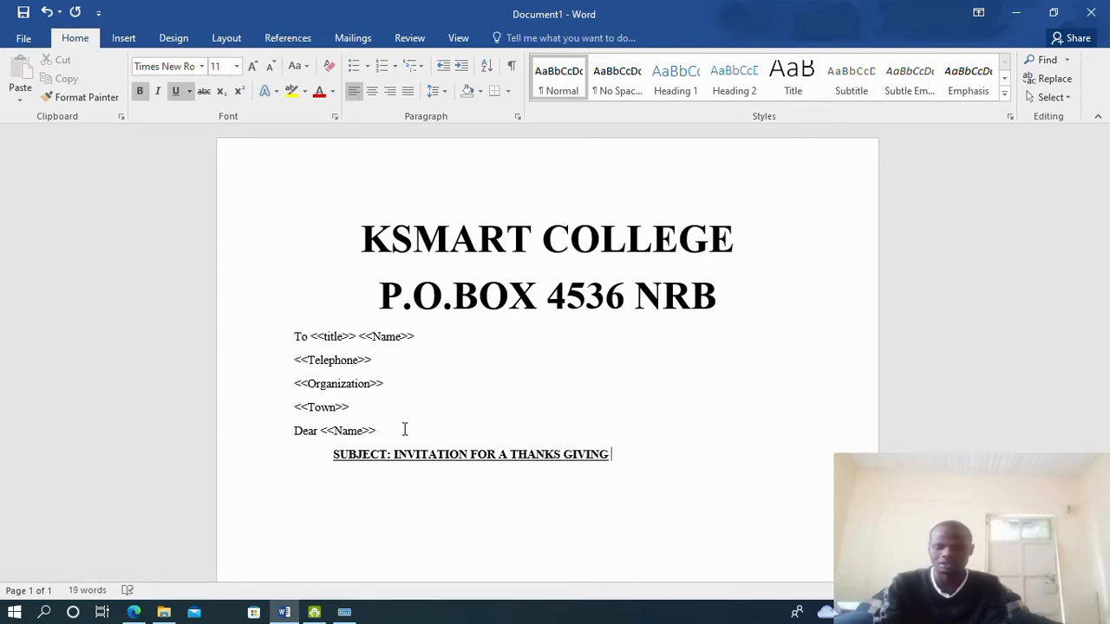
text( DAY)
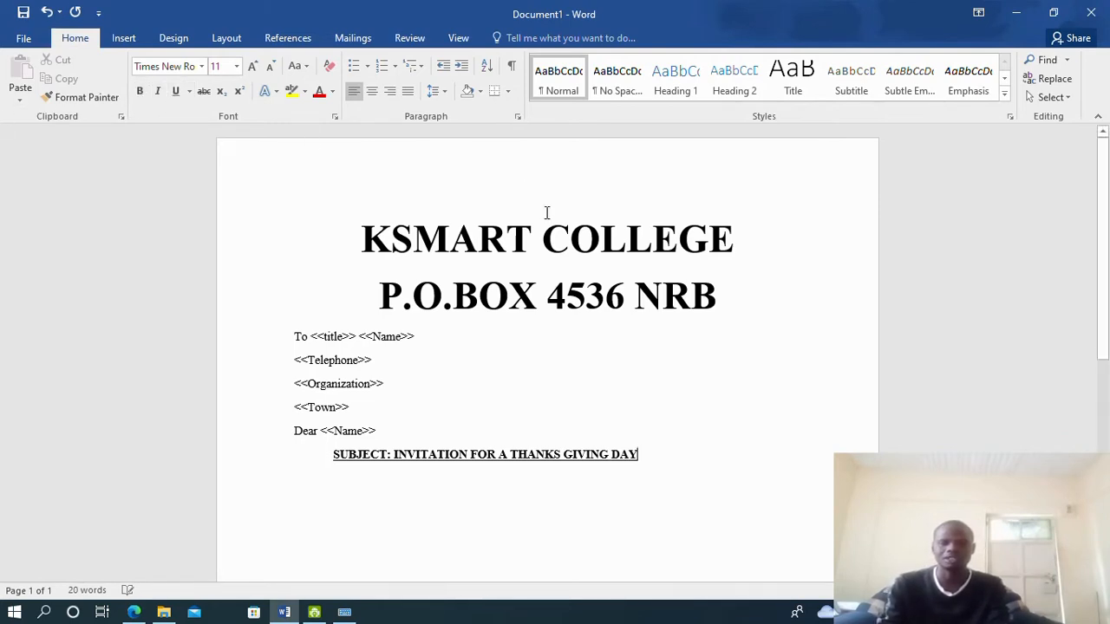
key(Return)
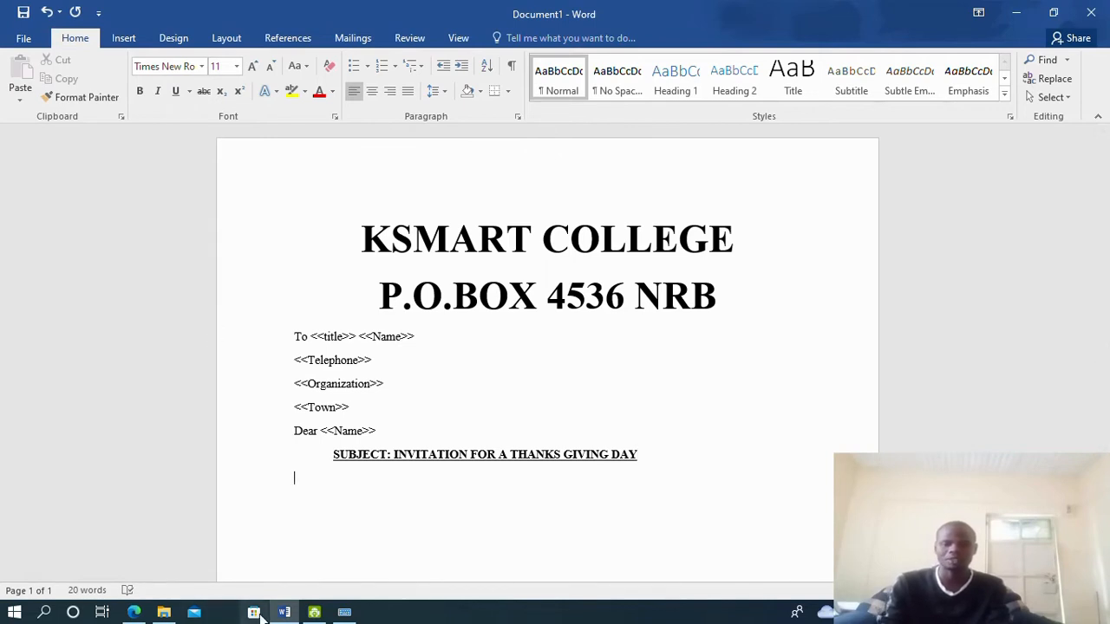
Type 'It is with great pleasure that I invite you to our Thanks giving day that will be held on', fixing 'wioll'
click(138, 614)
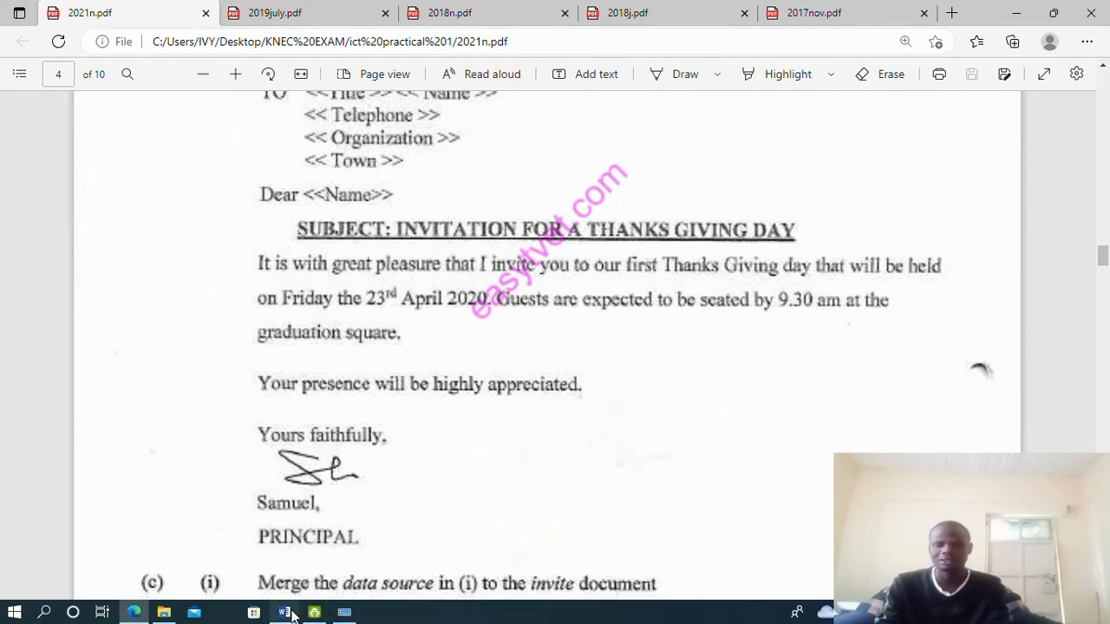
key(alt+Tab)
text(It )
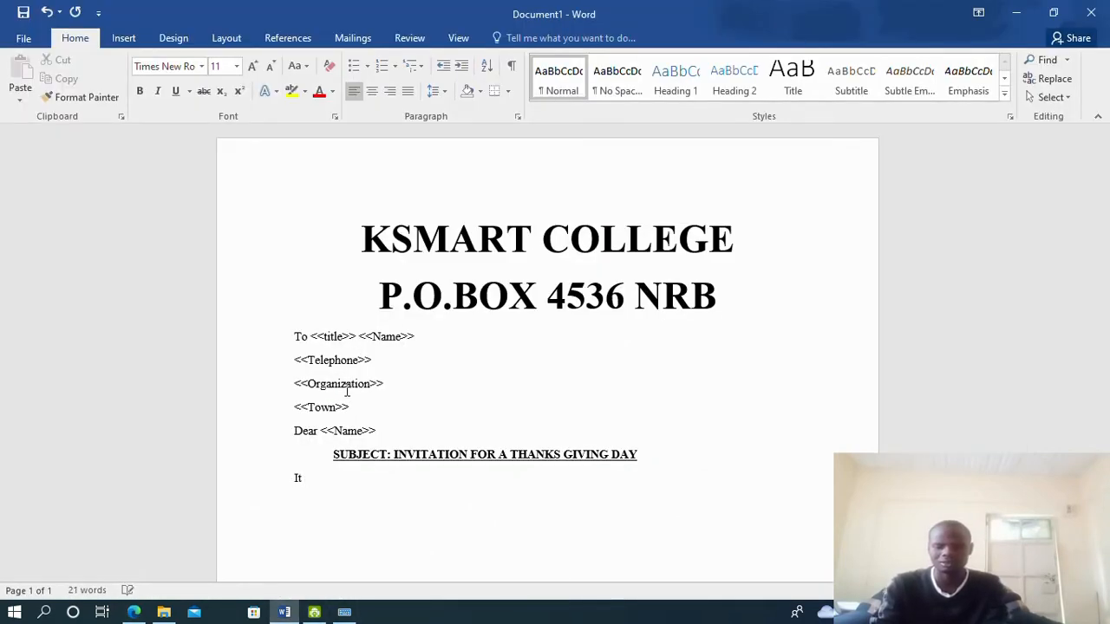
text(is with gr)
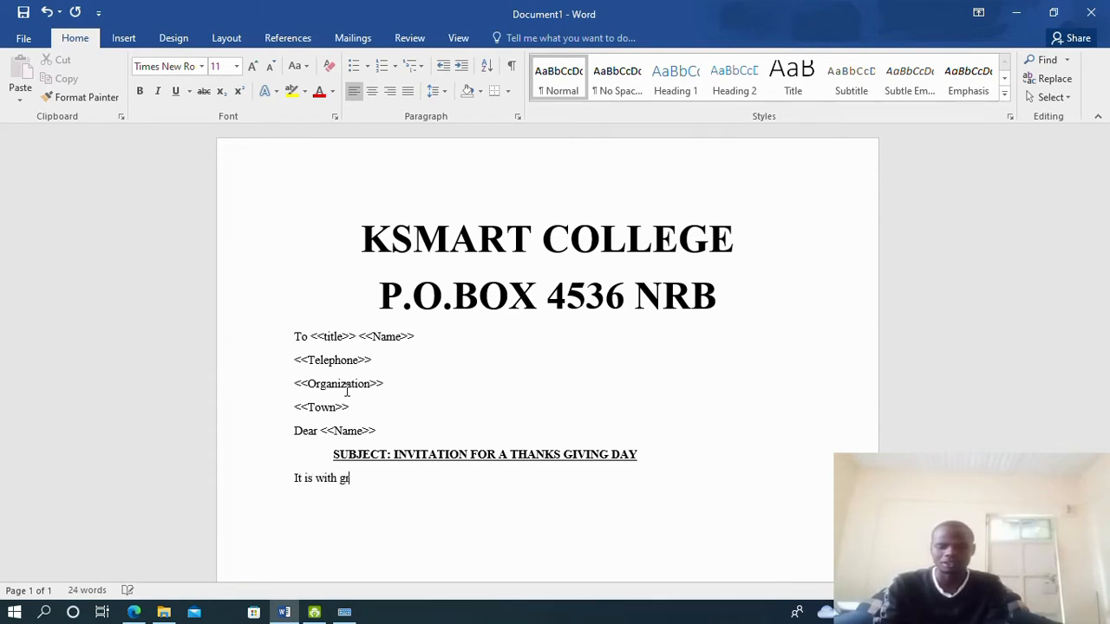
text(eat plea)
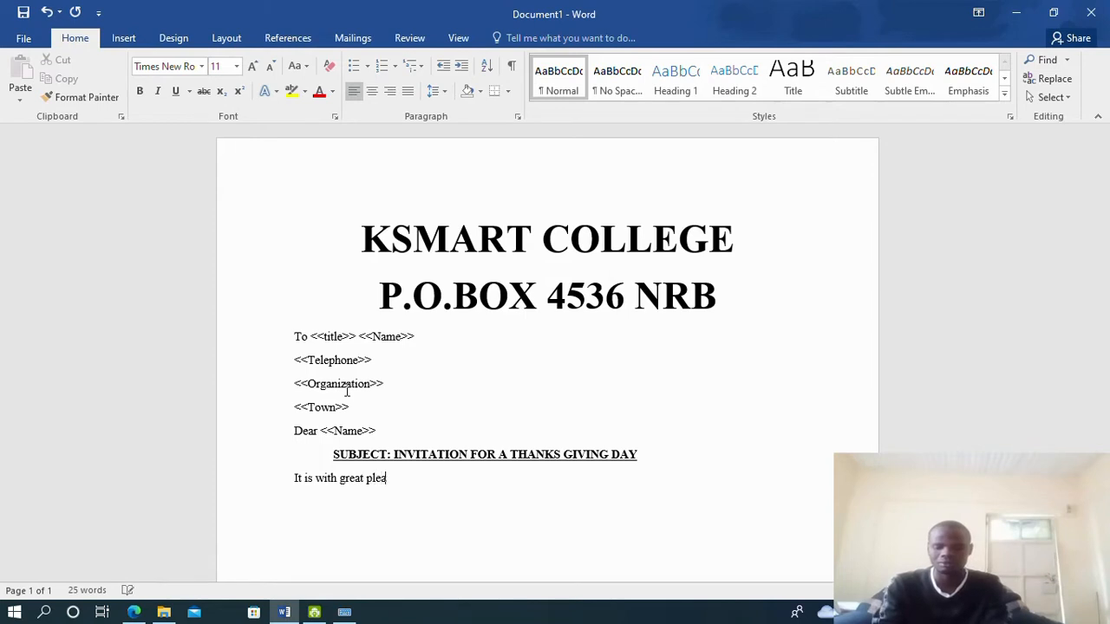
text(sure that)
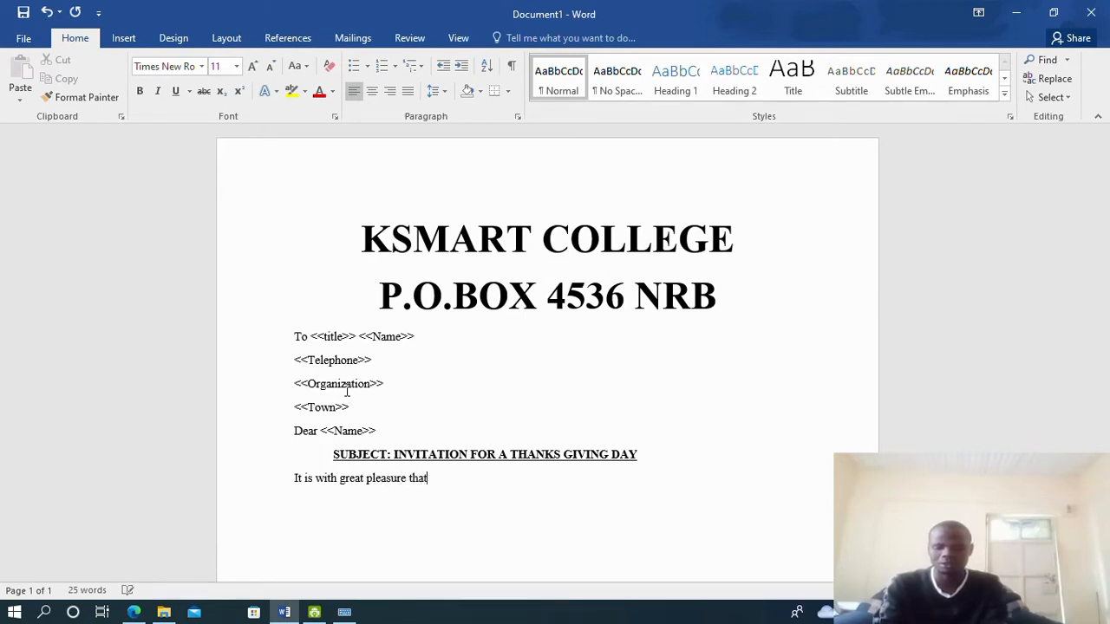
text( I invite you t)
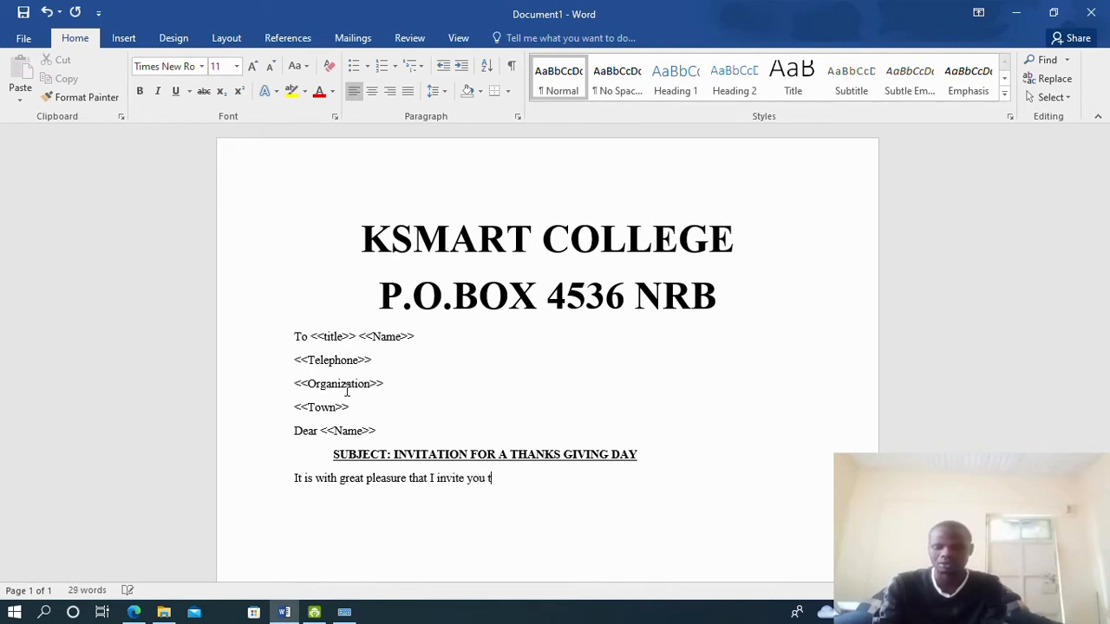
text(o our t)
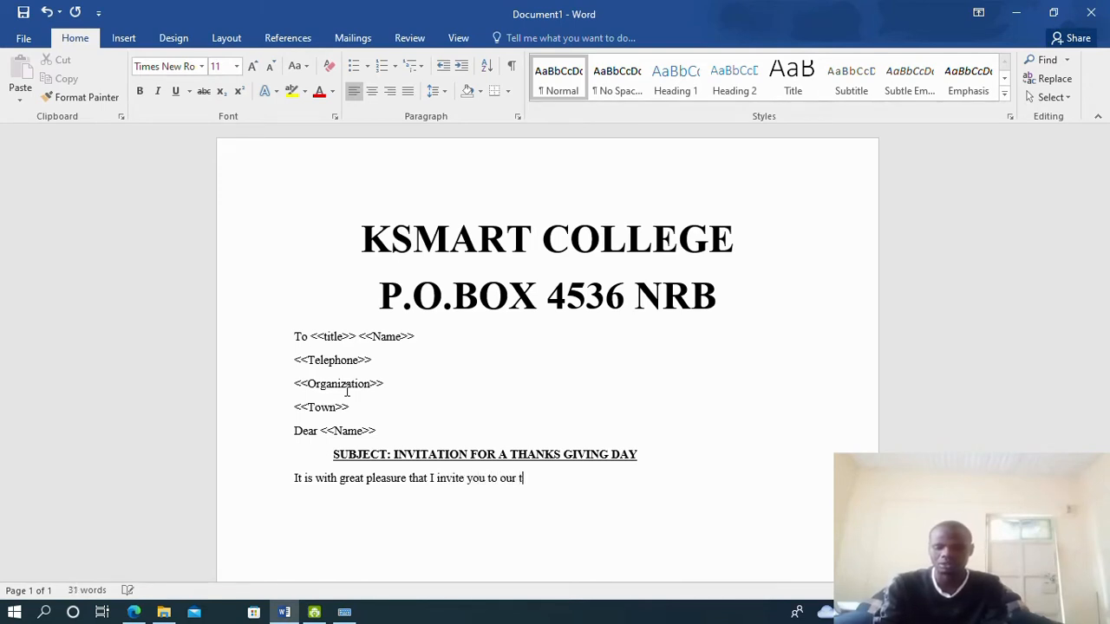
text(hat)
key(BackSpace)
key(BackSpace)
key(BackSpace)
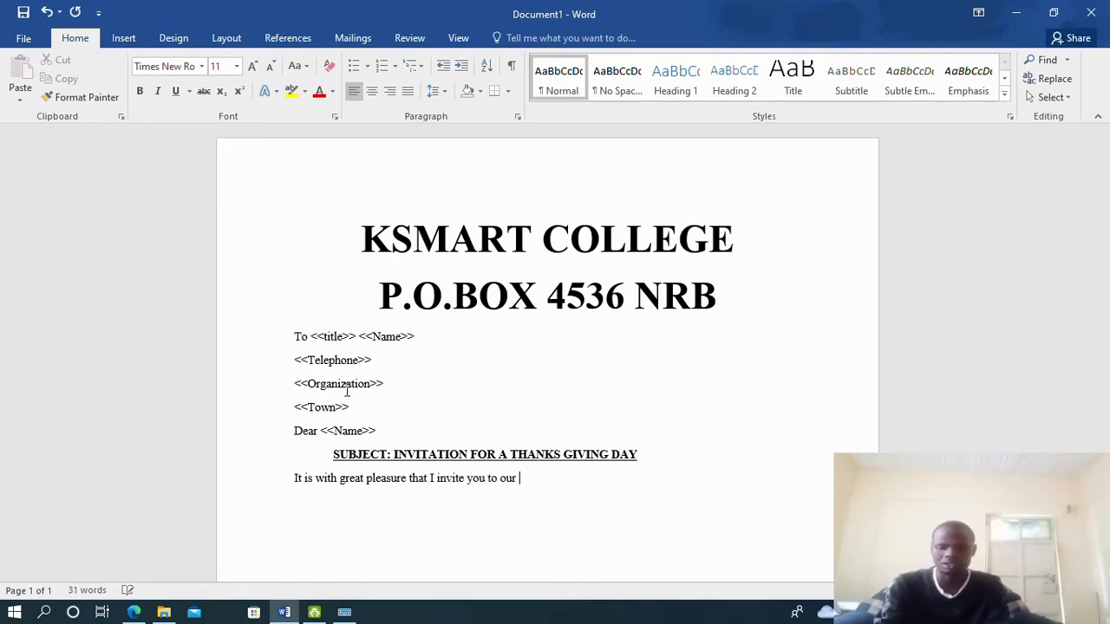
text(Thanks giv)
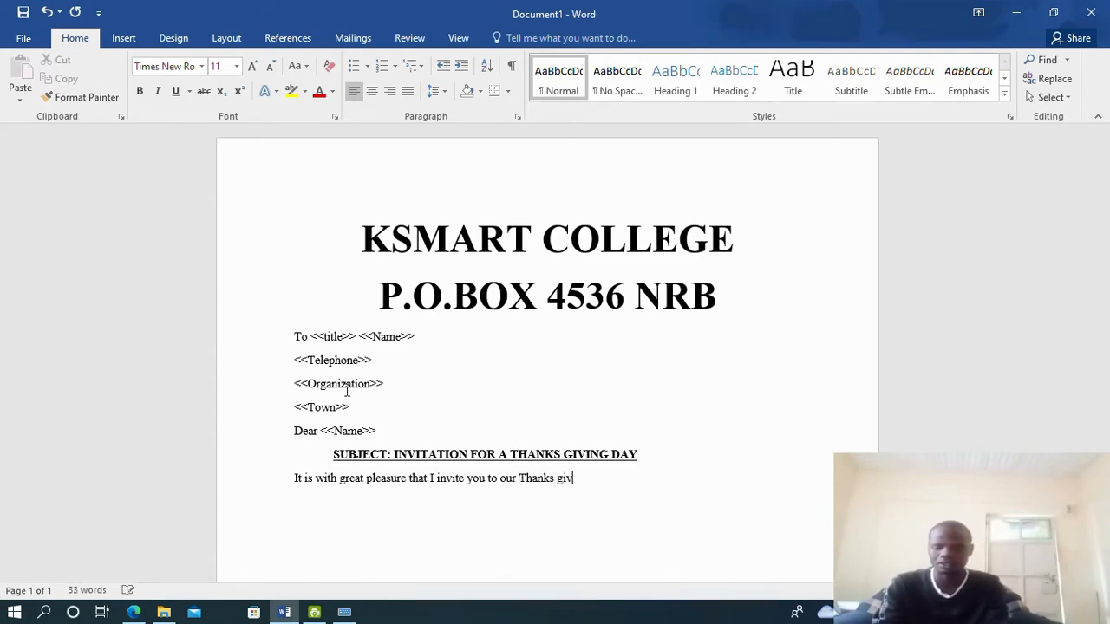
text(ing day )
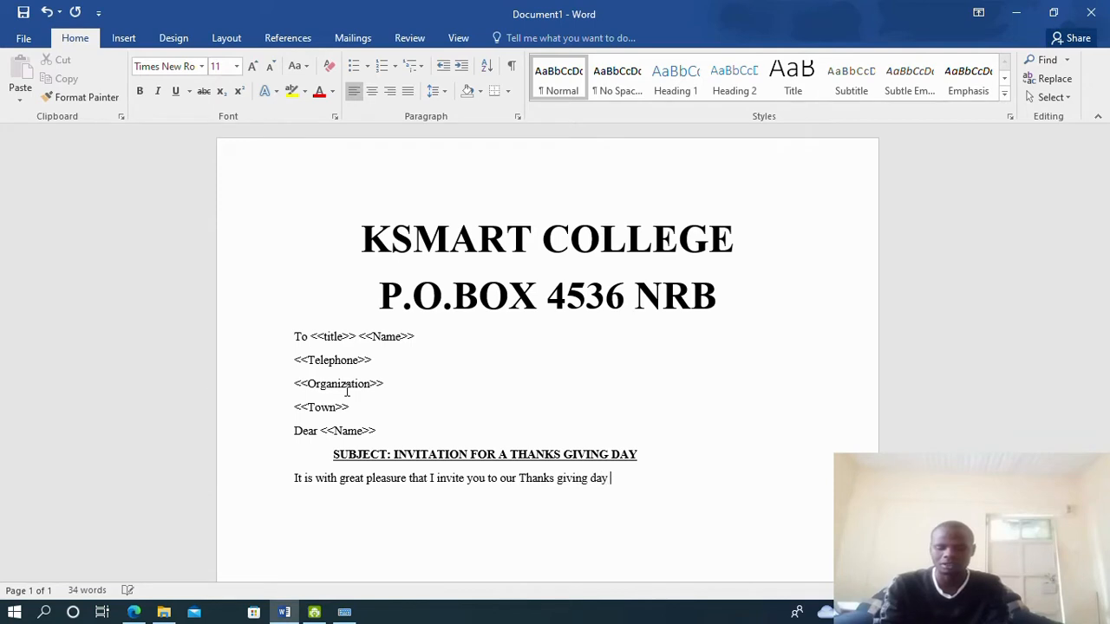
text(that wioll be he)
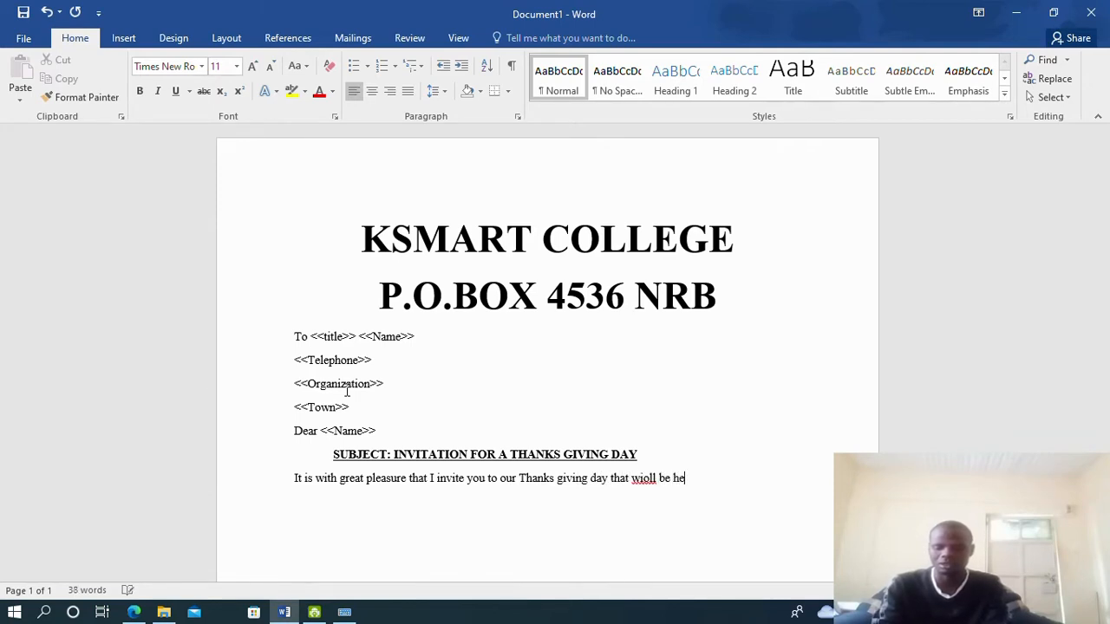
text(ld on)
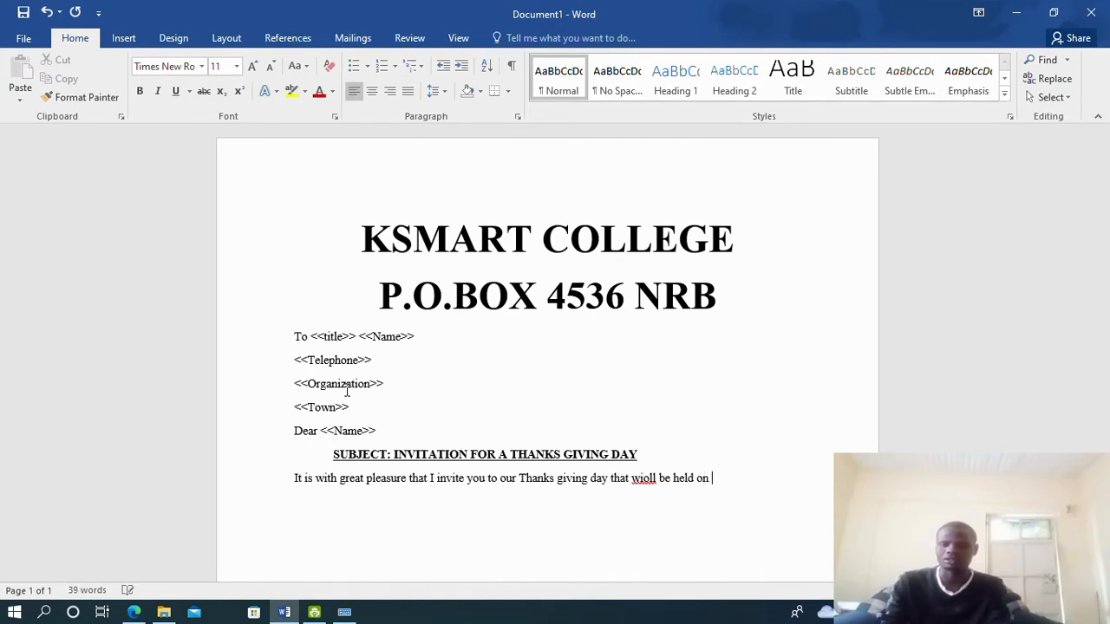
right_click(652, 481)
click(691, 315)
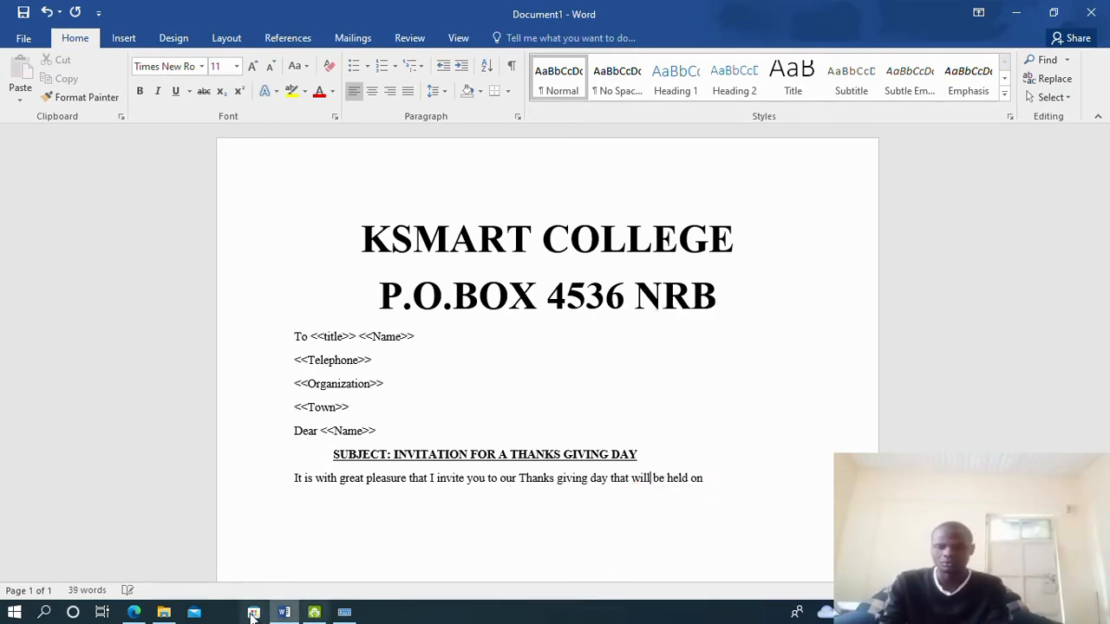
End the first sentence with the date 'Friday the 23rd April 2020.'
click(138, 612)
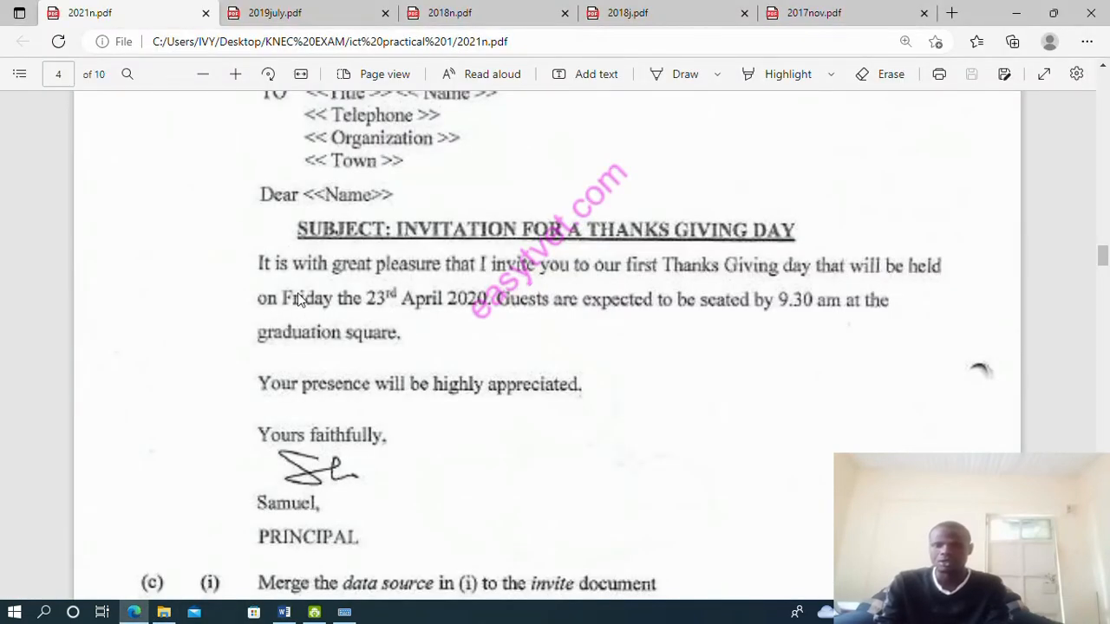
scroll(350, 304, down, 4)
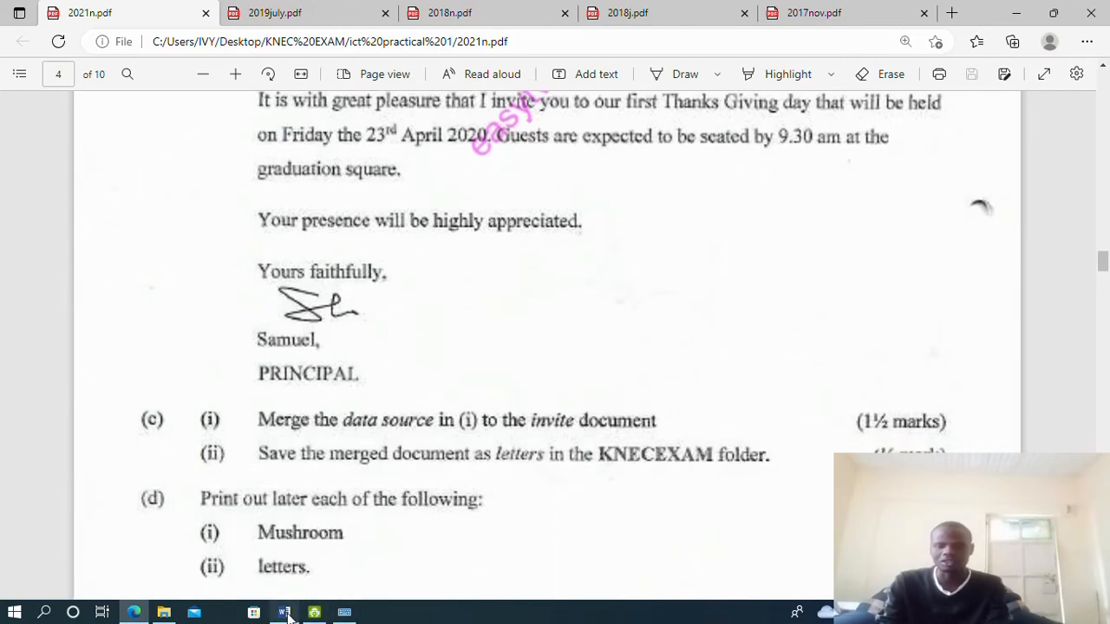
click(283, 612)
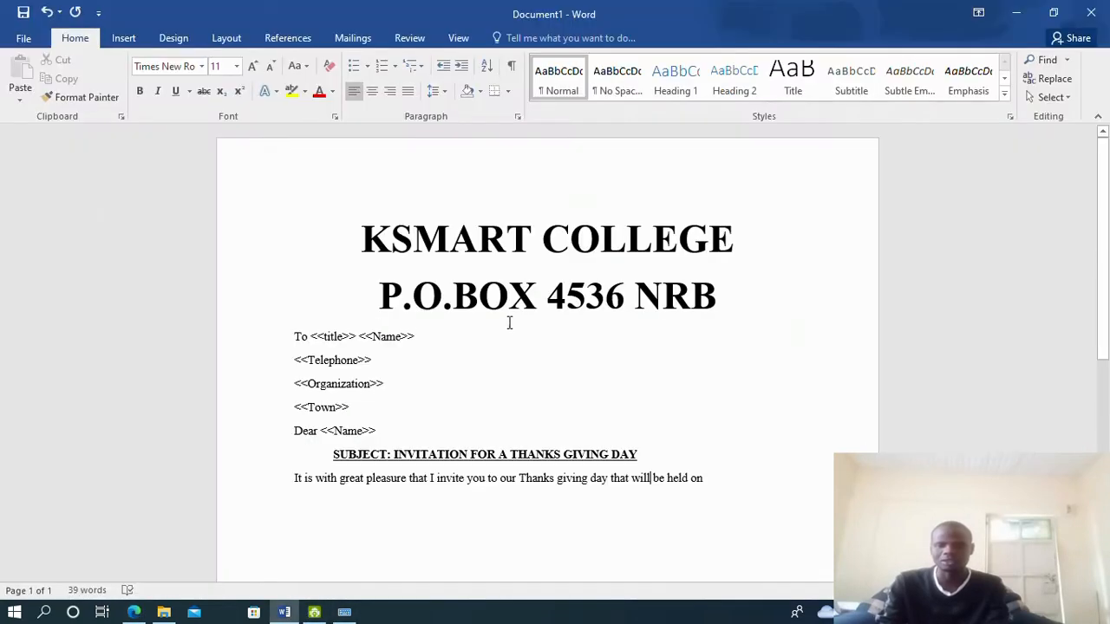
click(731, 477)
text(Fr)
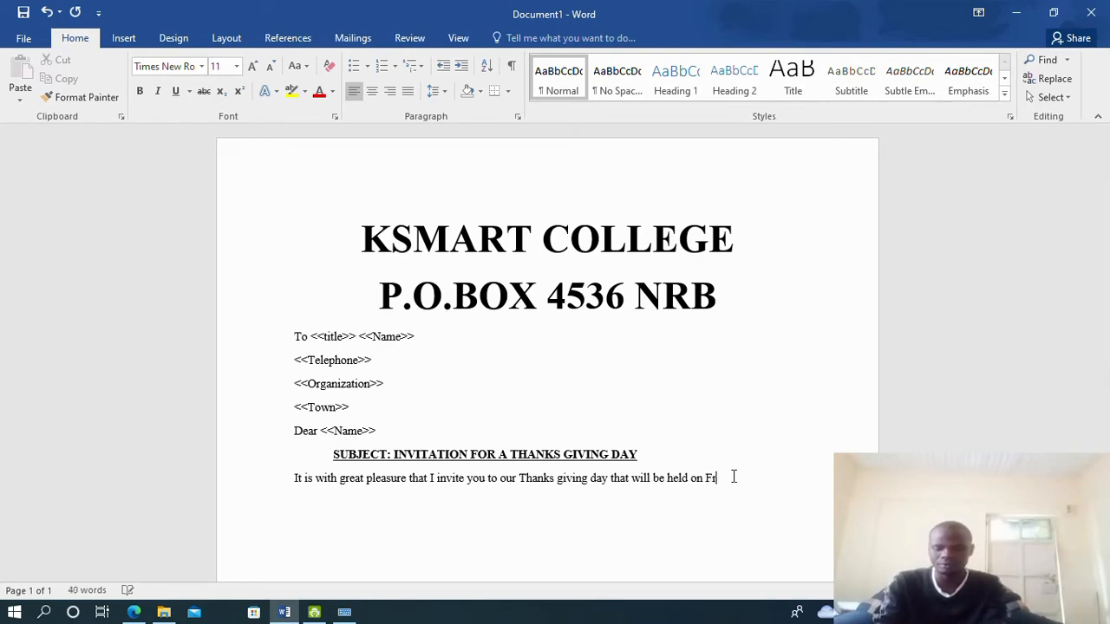
text(iday t)
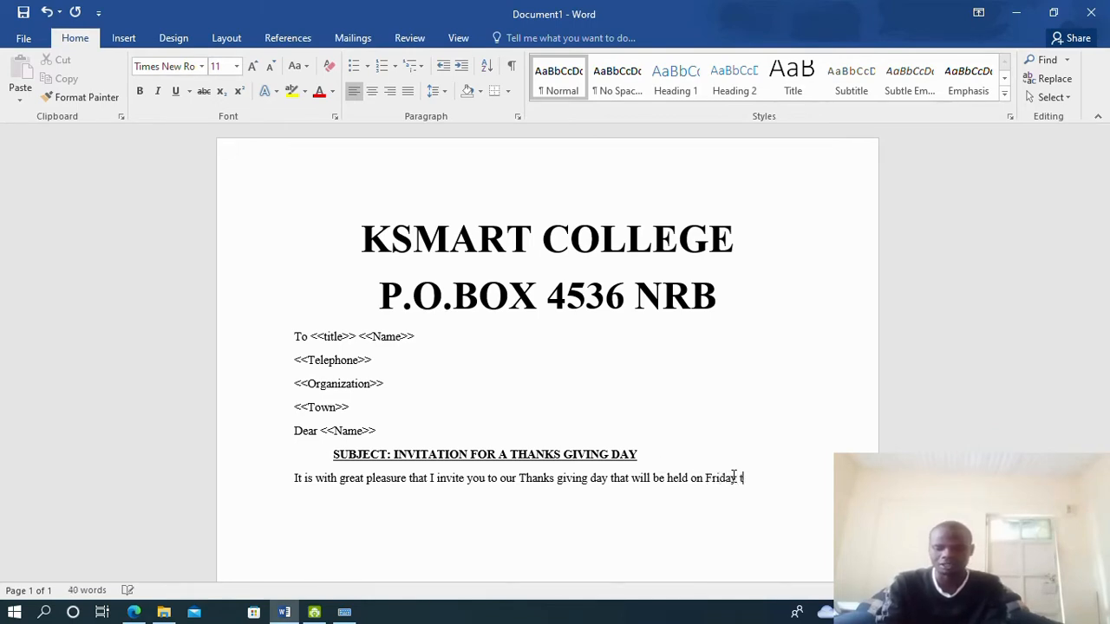
text(he 23)
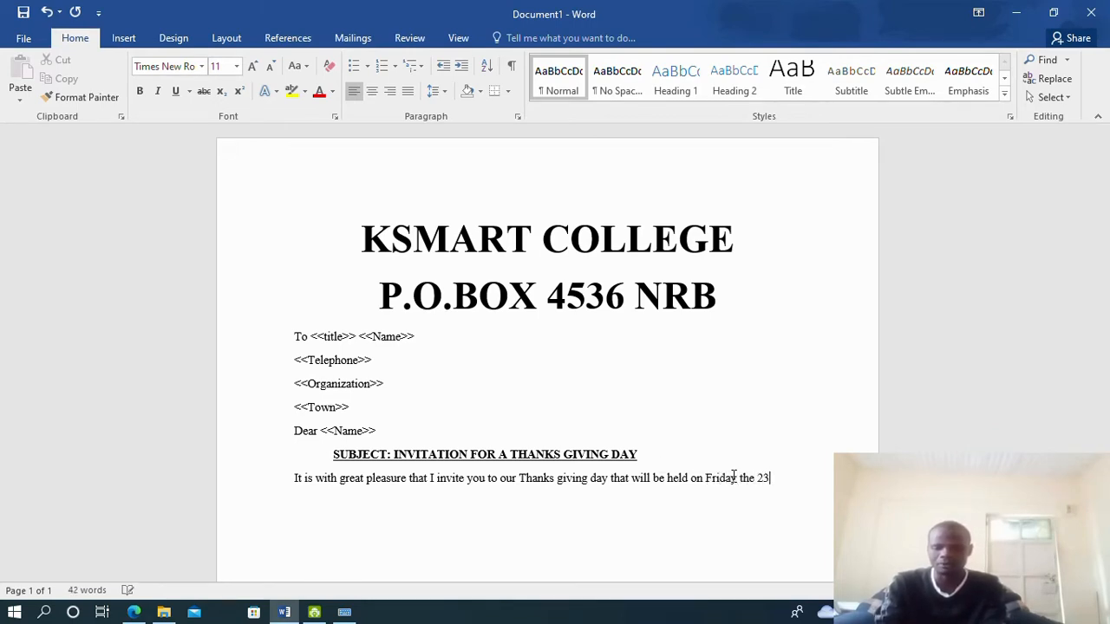
text(rd)
click(134, 613)
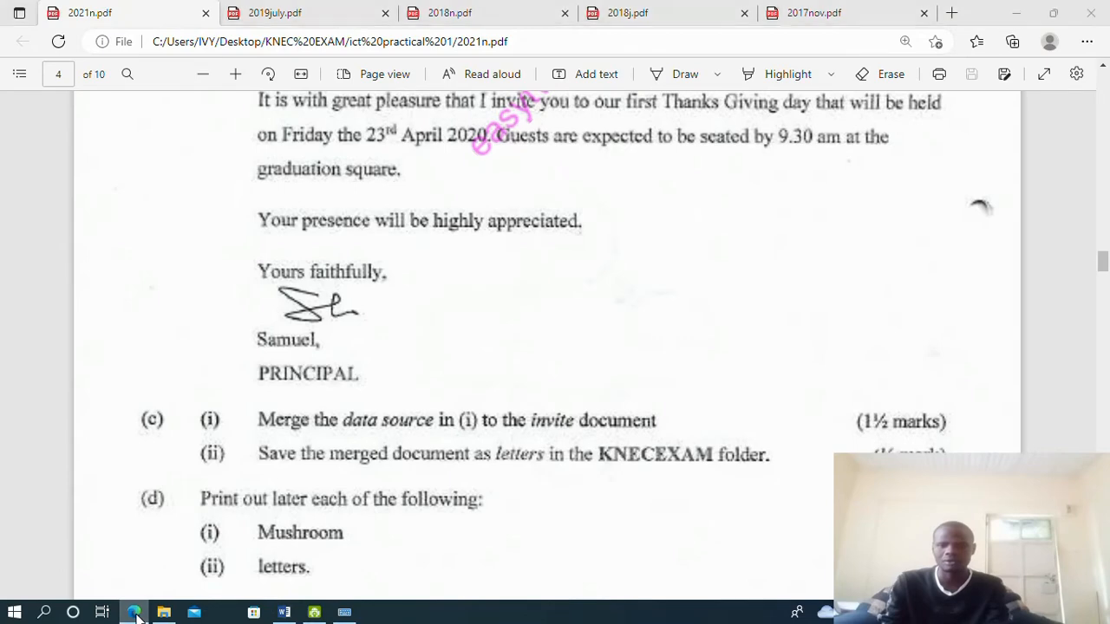
click(135, 613)
text(A)
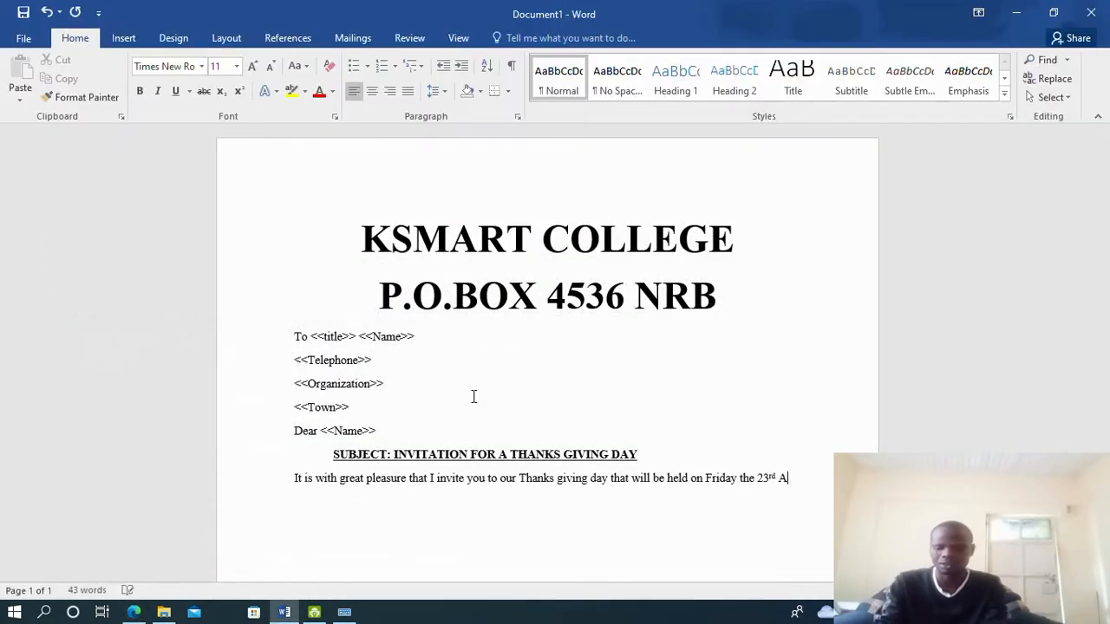
text(pril)
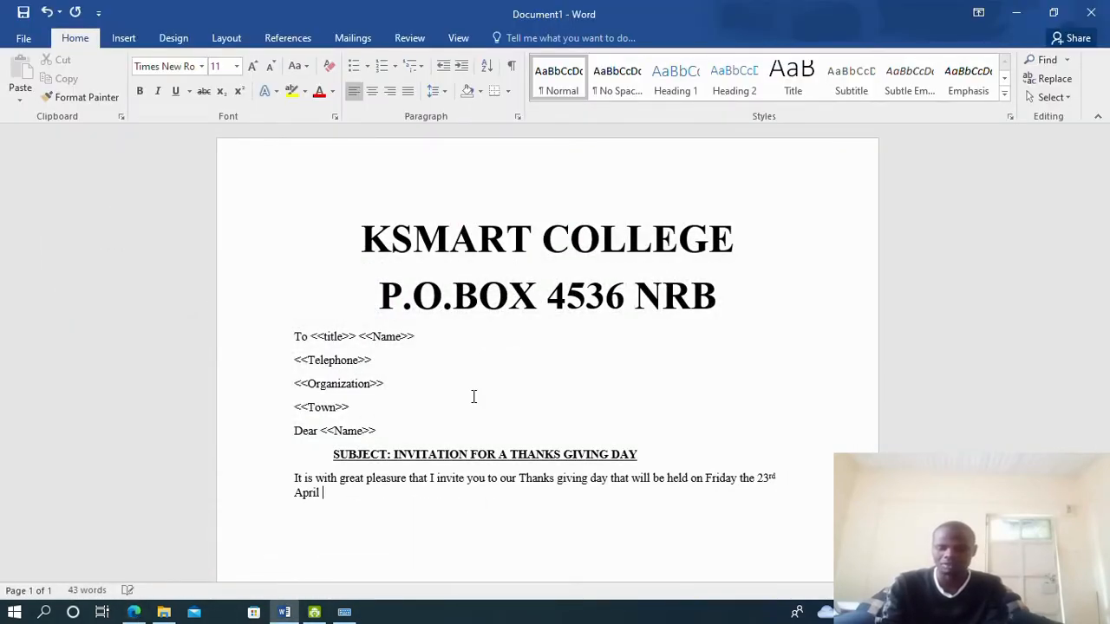
text( 2020.)
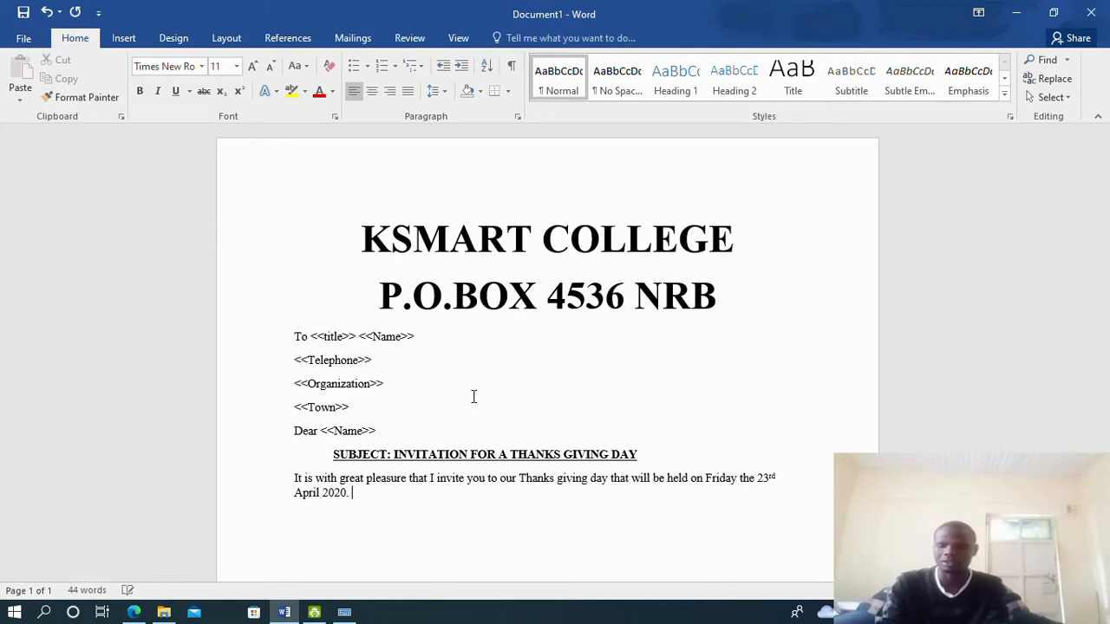
click(147, 612)
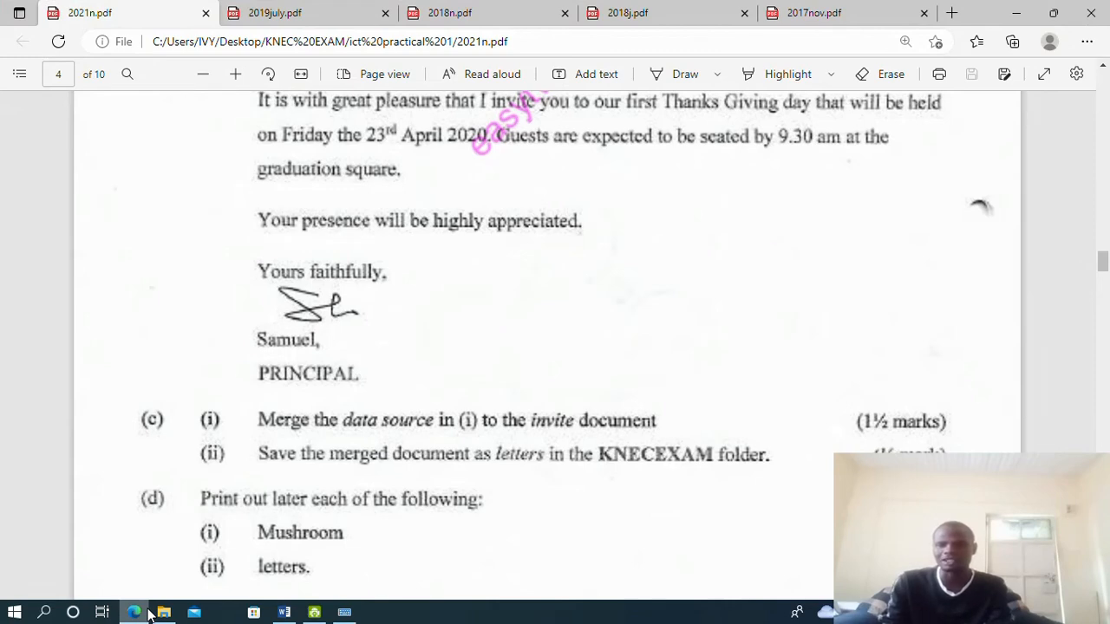
click(148, 612)
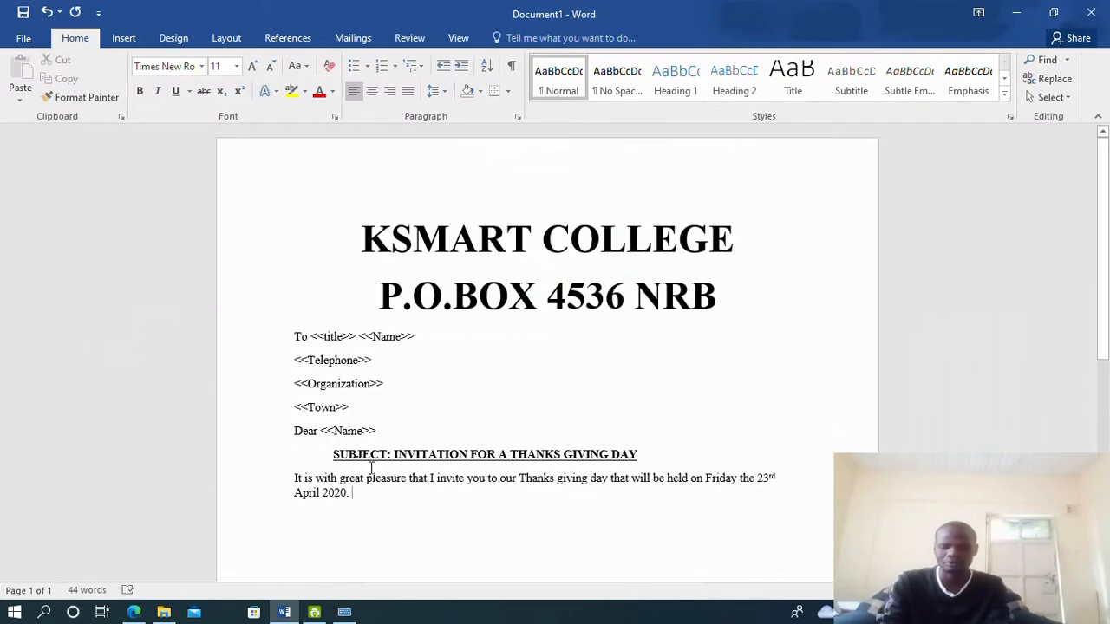
Type 'Guests are expected to be sited by 8:30 am at the Graduadtion square.' and start a new line
text(Guests)
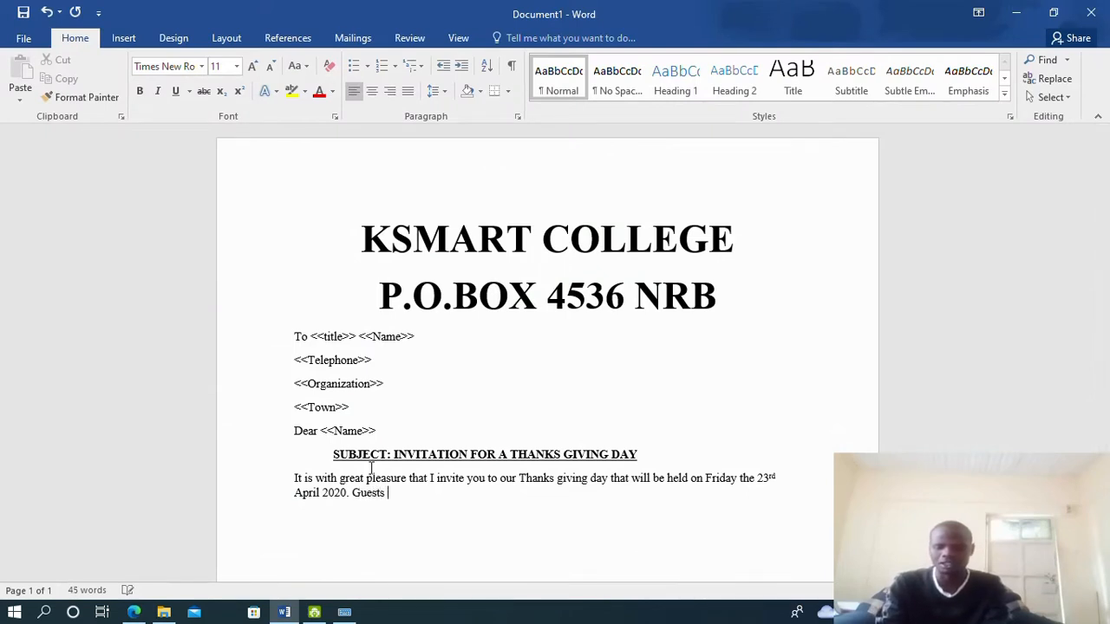
text( are exp)
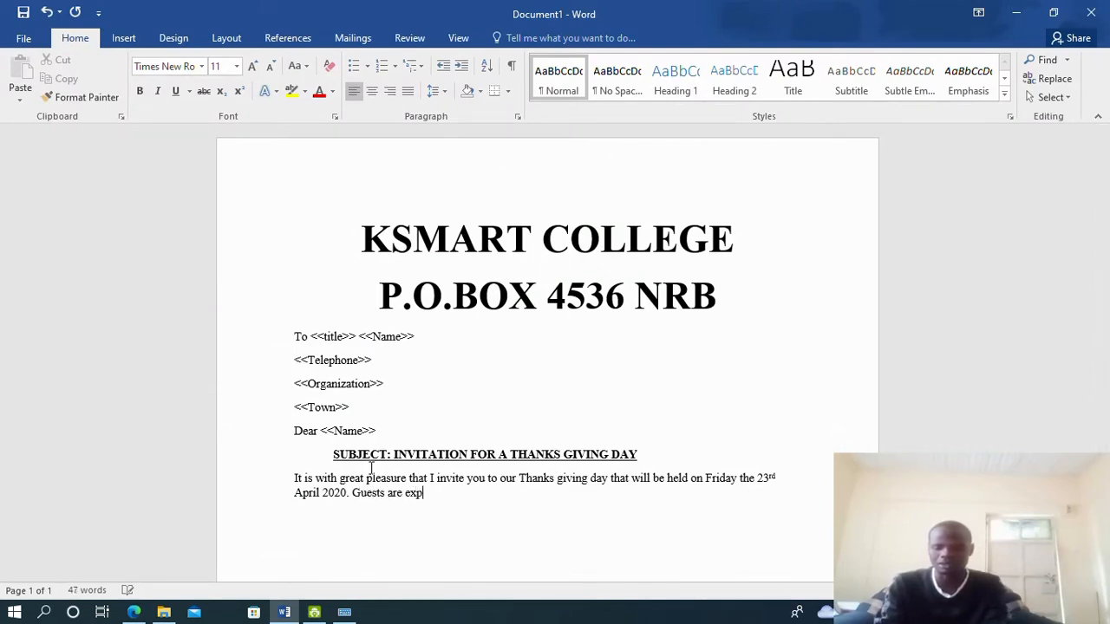
text(ected to b)
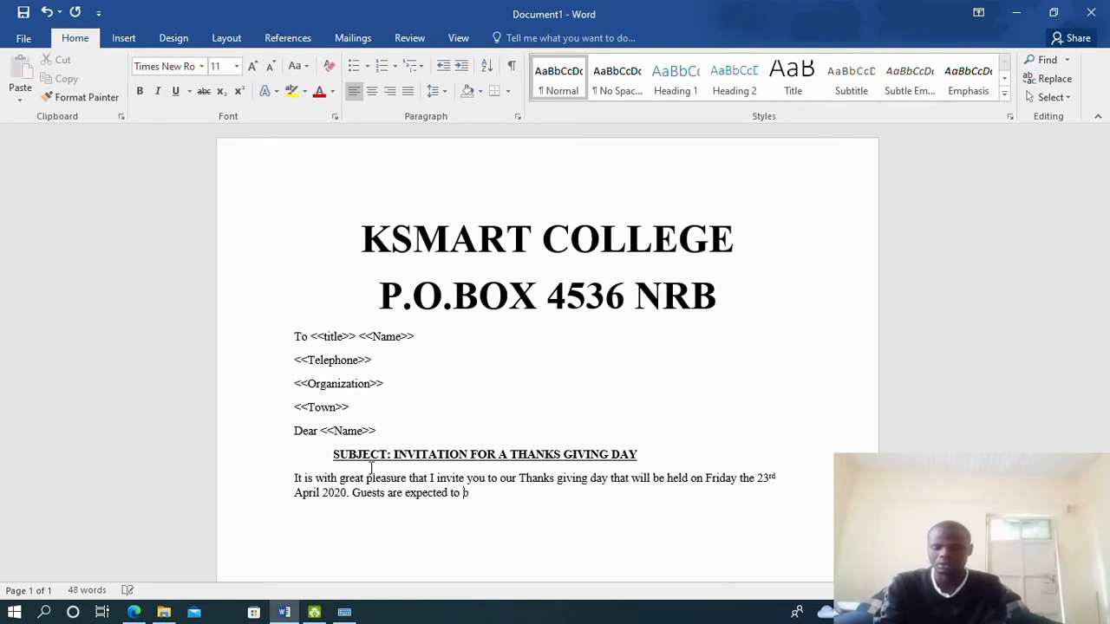
text(e sited)
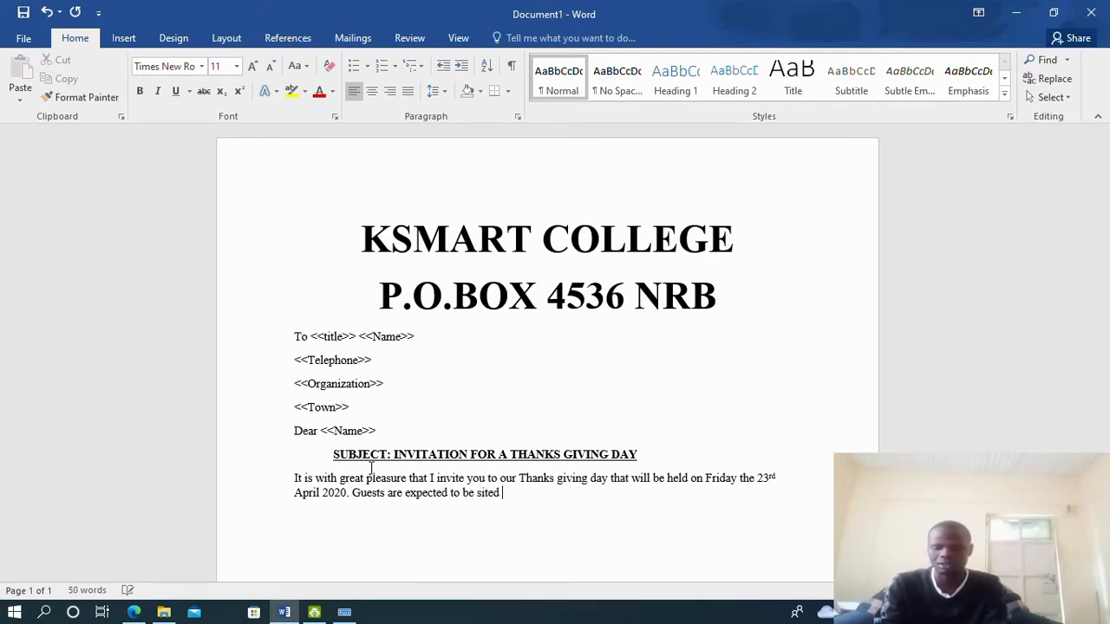
text( by 8)
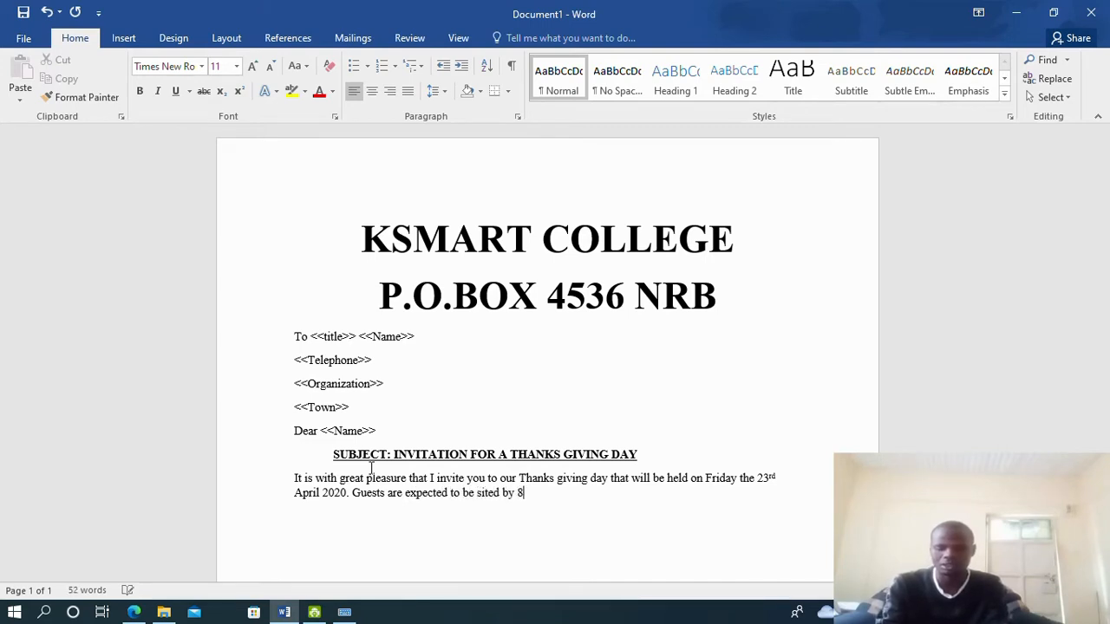
text(:30)
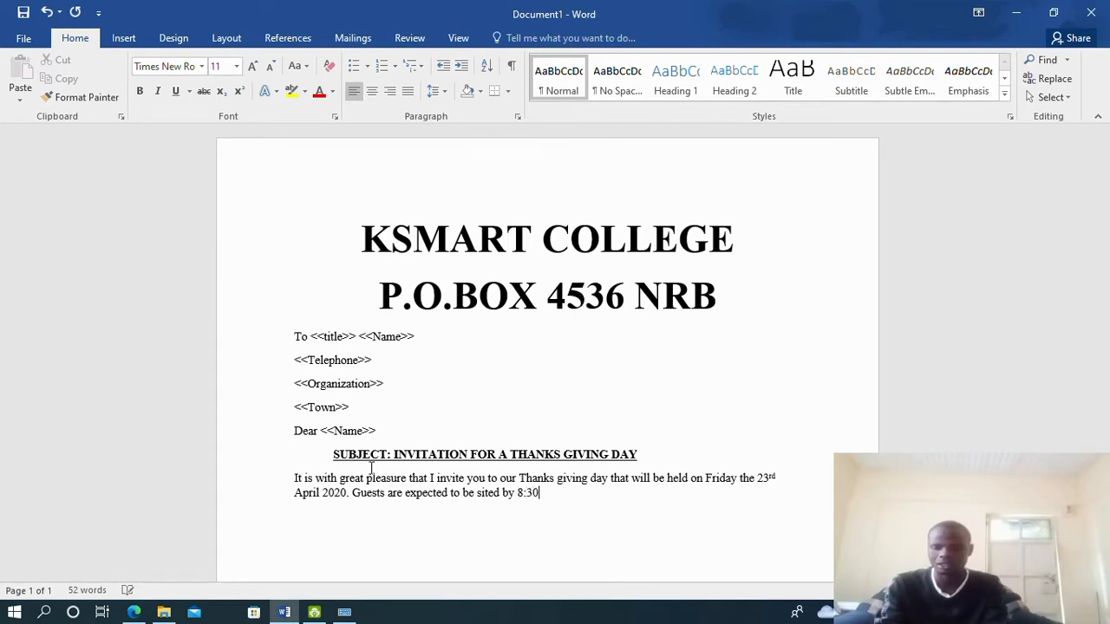
text( am a)
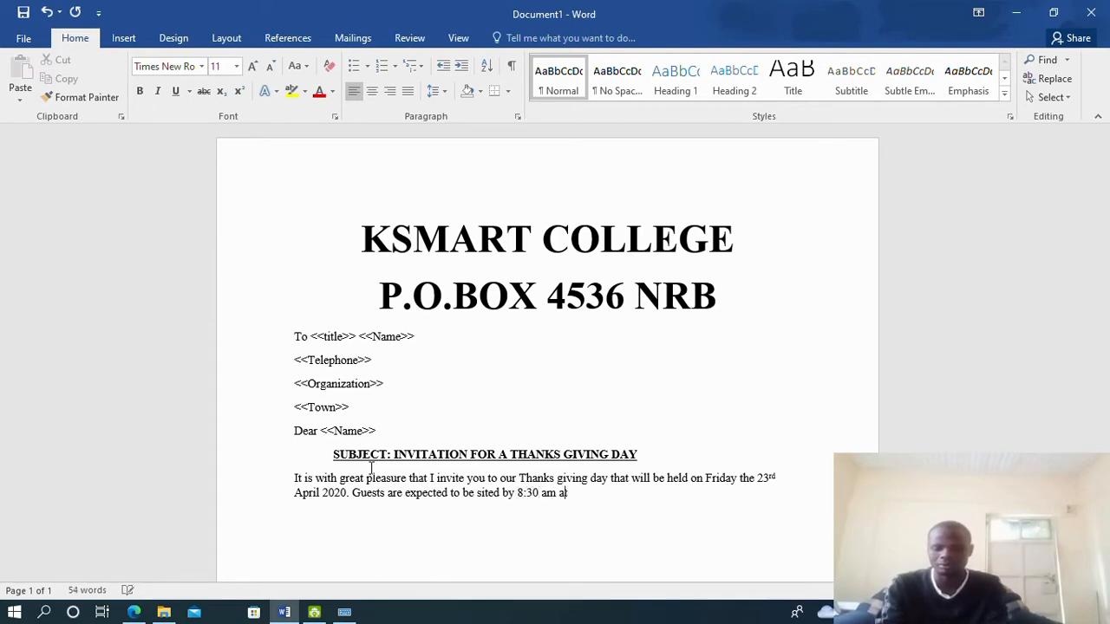
text(t the Gr)
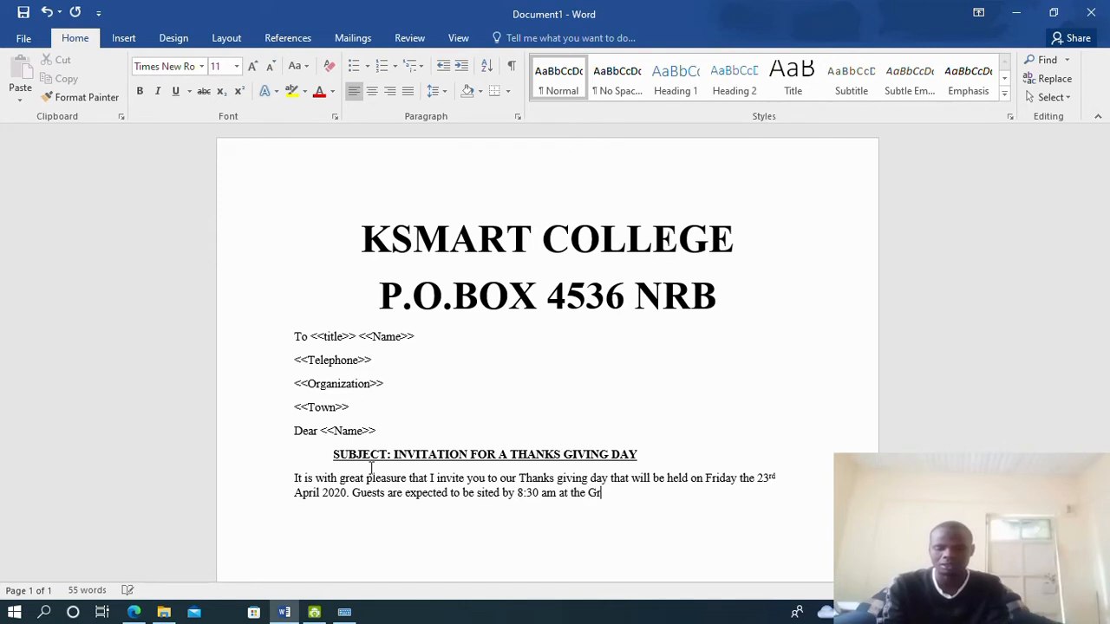
text(aduadt)
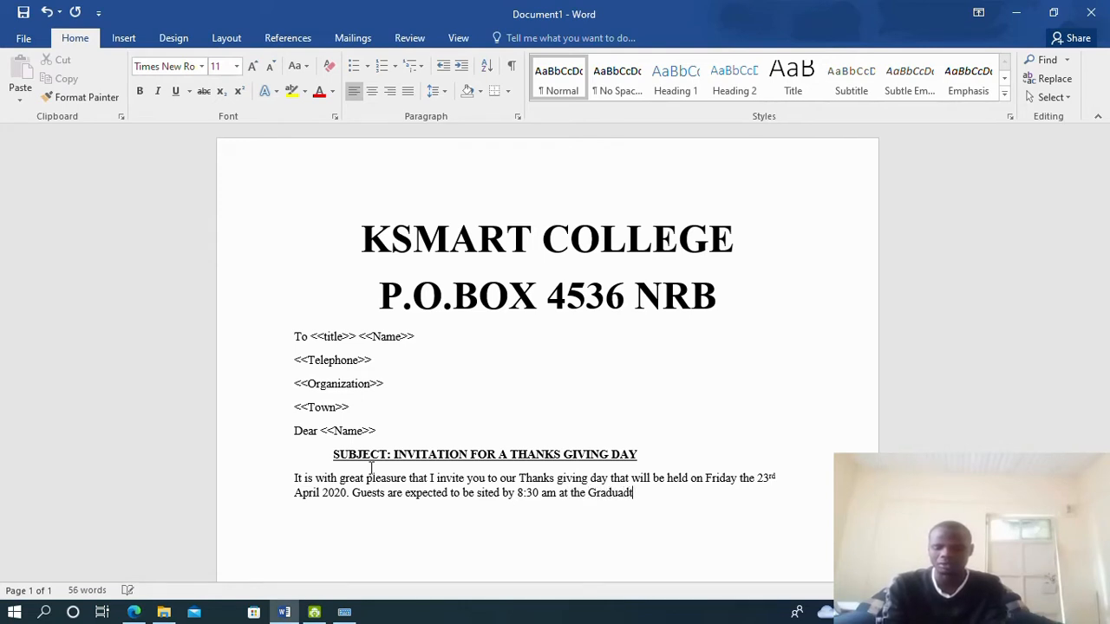
text(ion square)
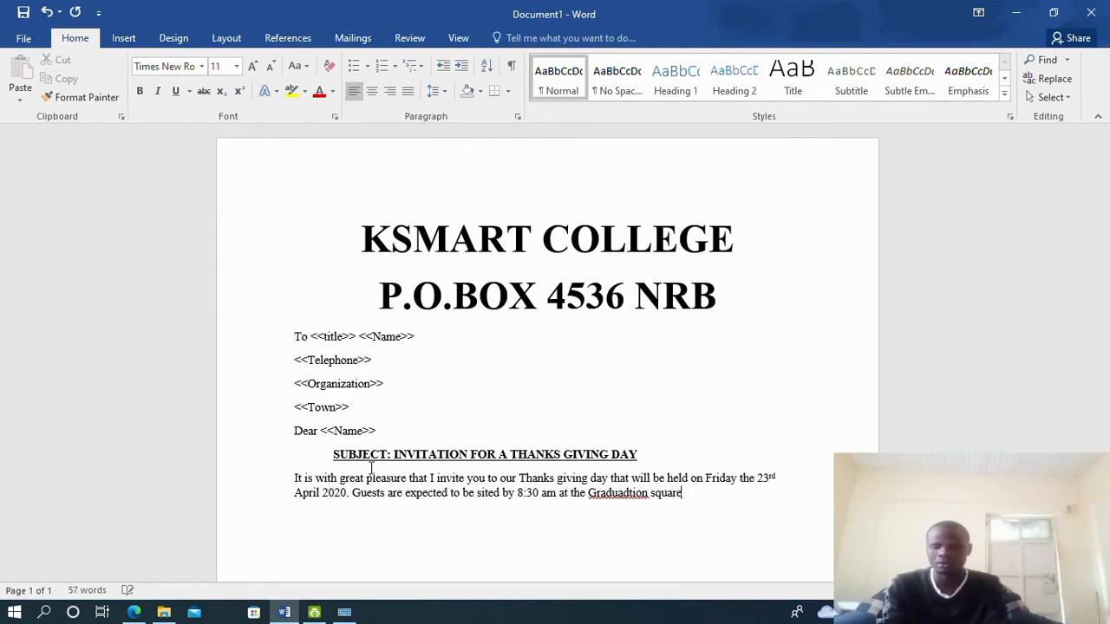
text(.)
key(Return)
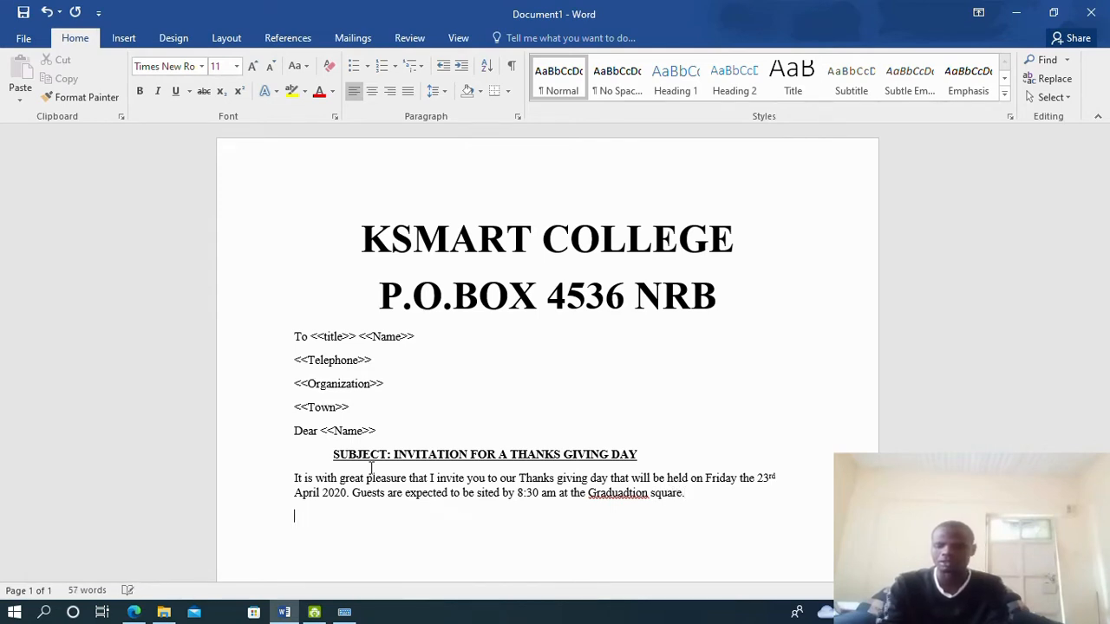
Correct 'Graduadtion' to 'graduation' in lowercase
right_click(617, 499)
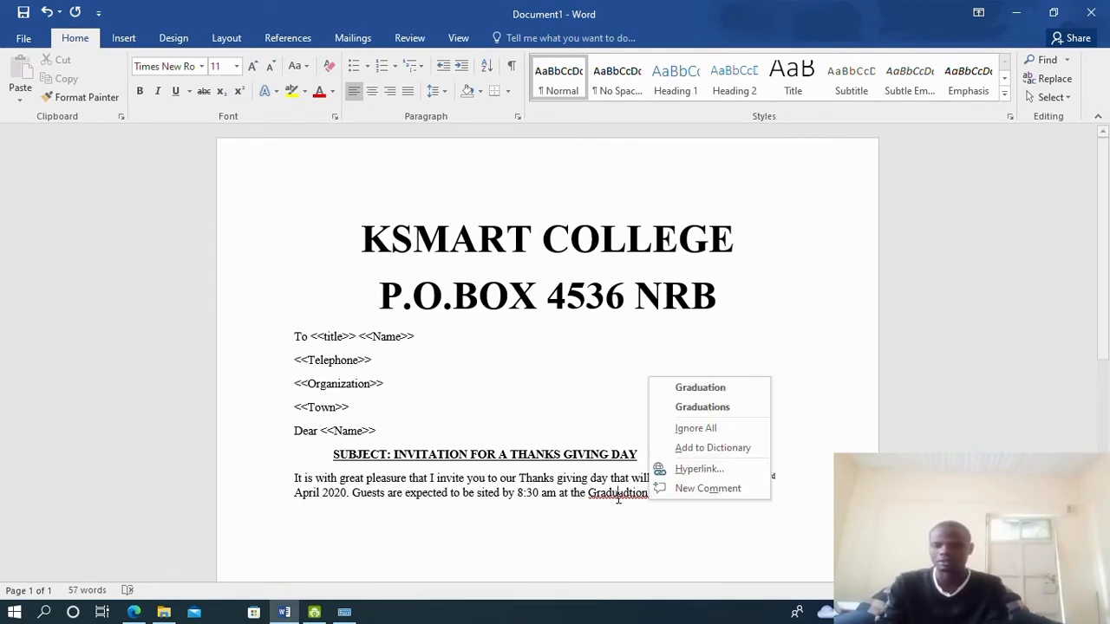
click(703, 388)
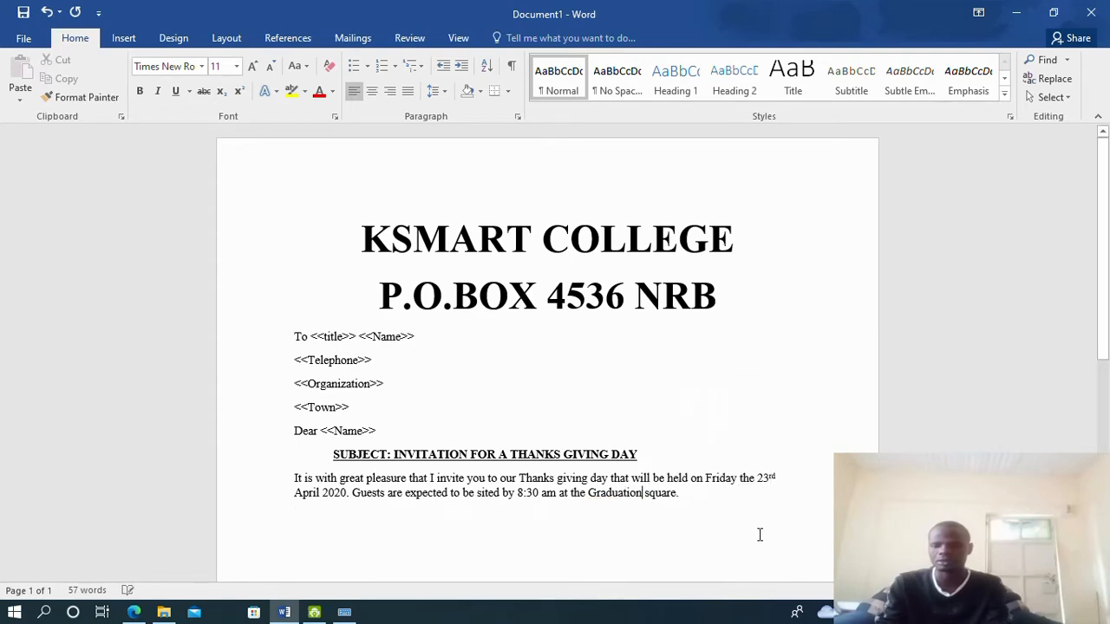
click(696, 492)
key(Down)
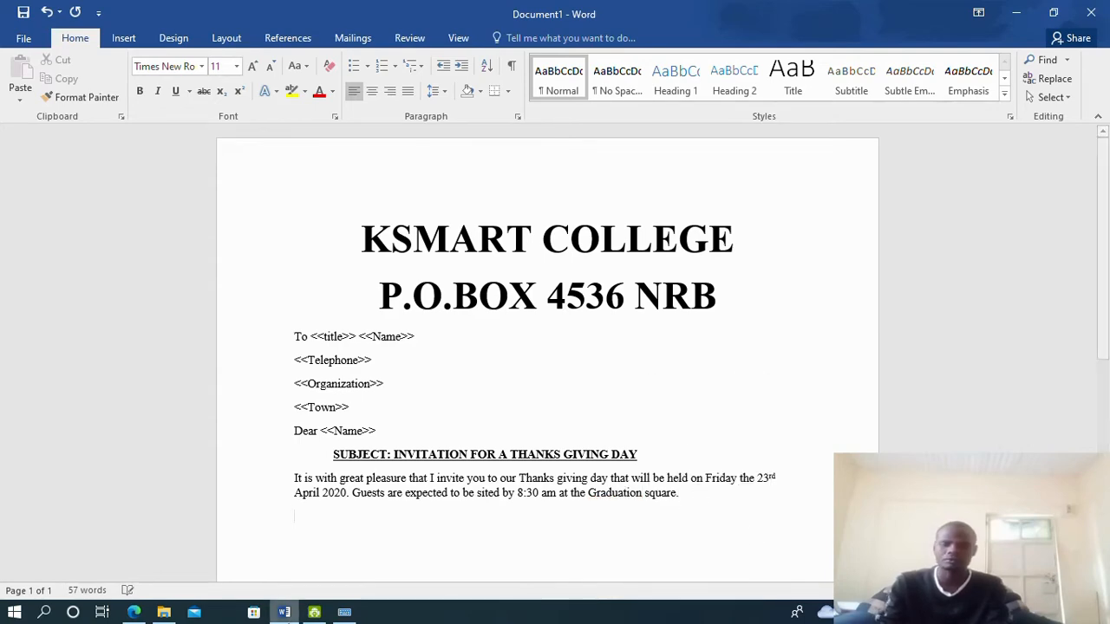
click(134, 612)
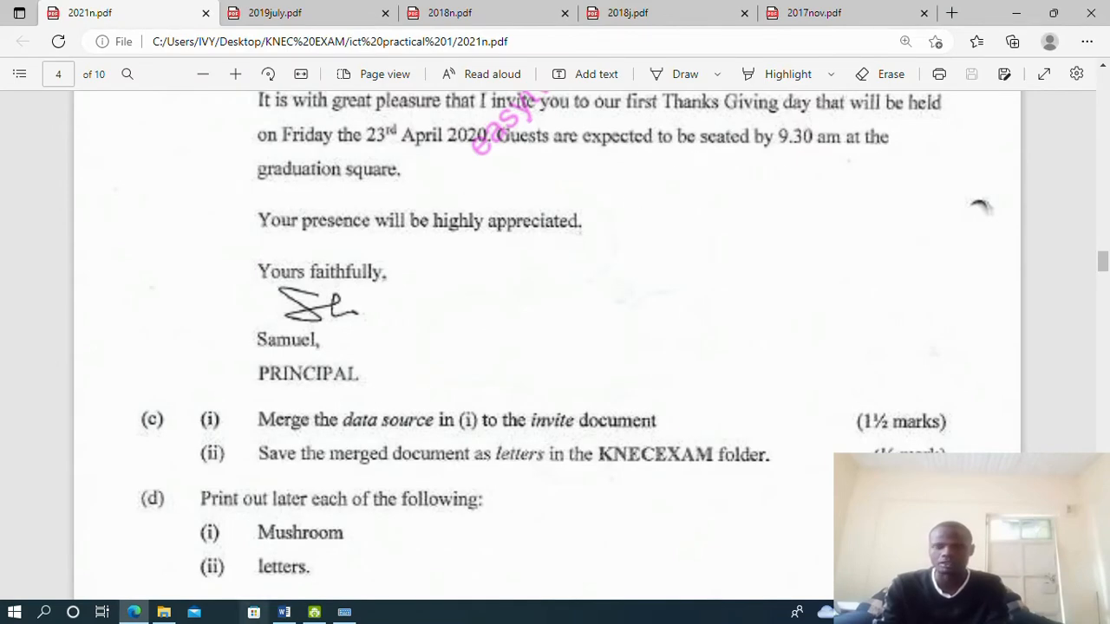
click(284, 612)
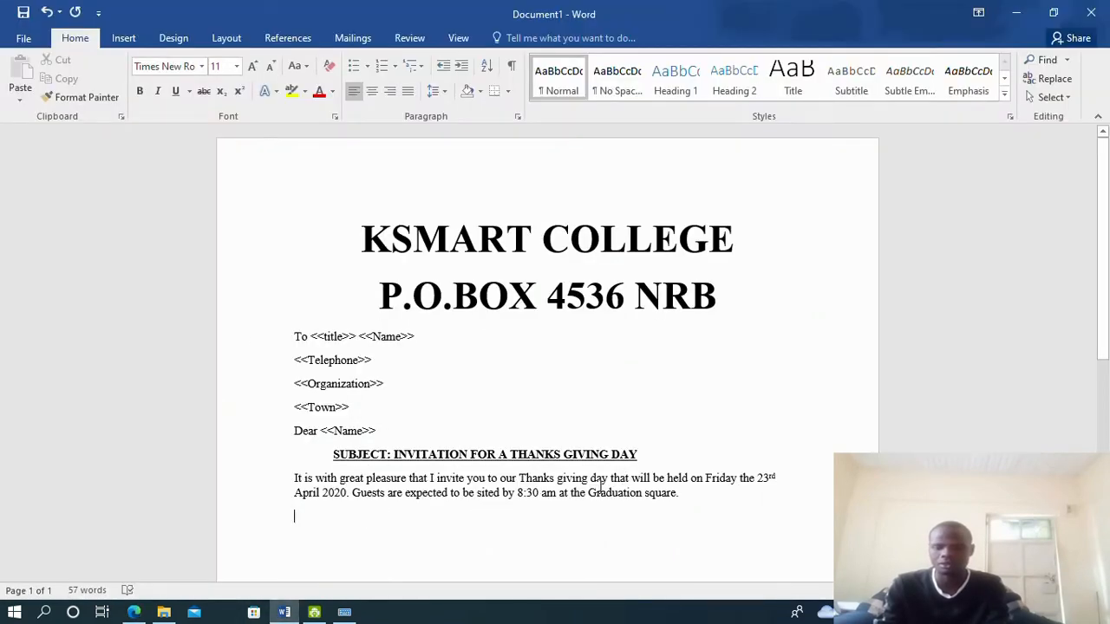
key(BackSpace)
text(g)
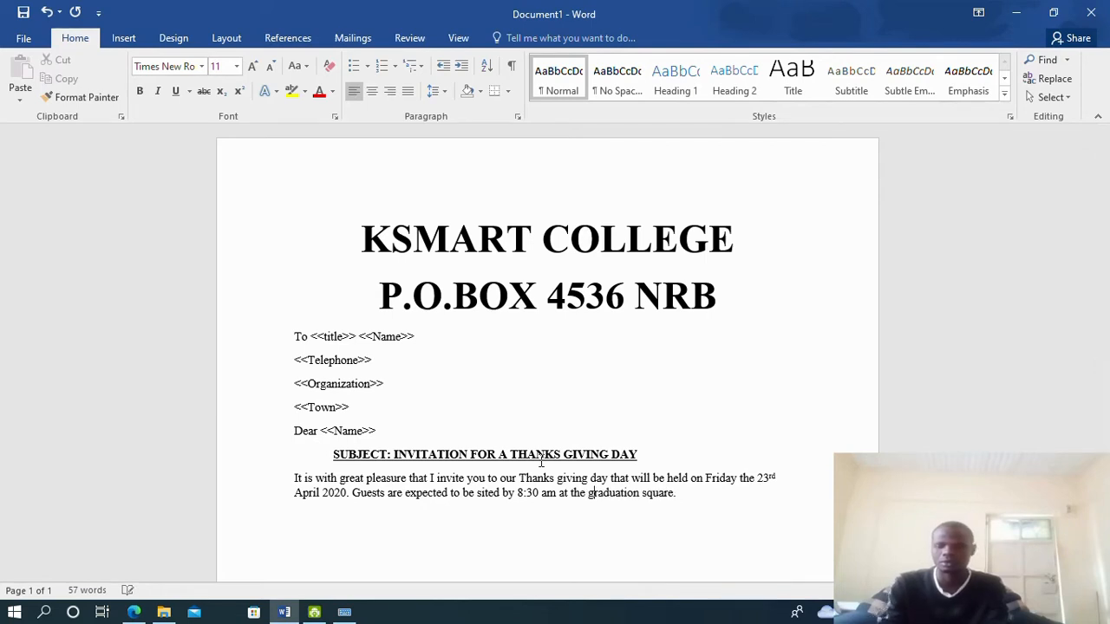
Change the seating time from 8:30 am to 9:30 am
click(135, 612)
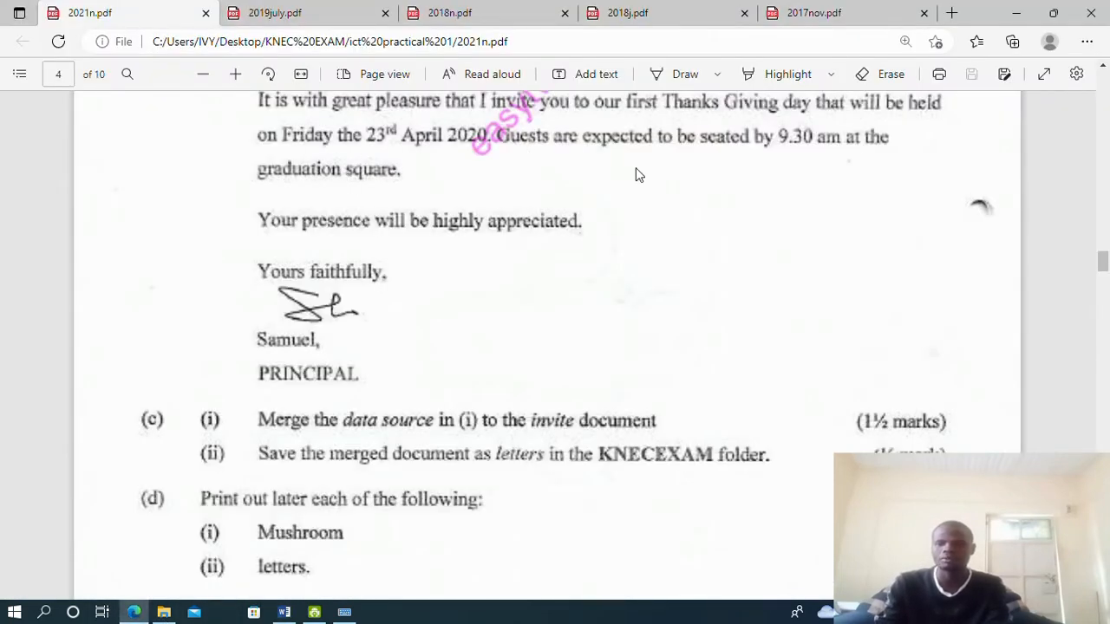
click(284, 612)
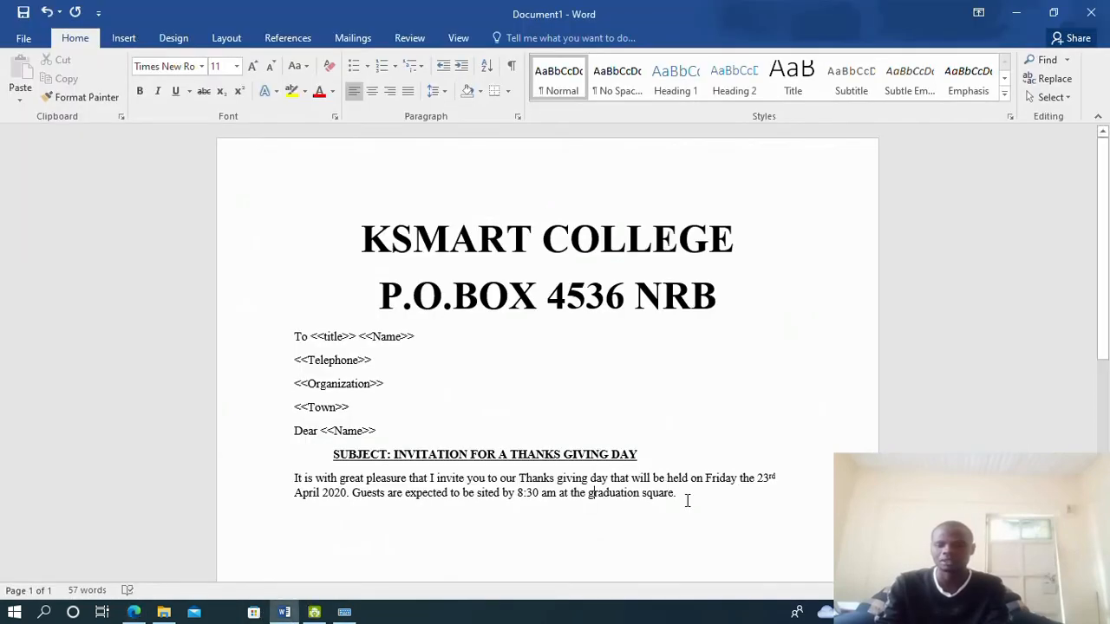
click(525, 487)
key(BackSpace)
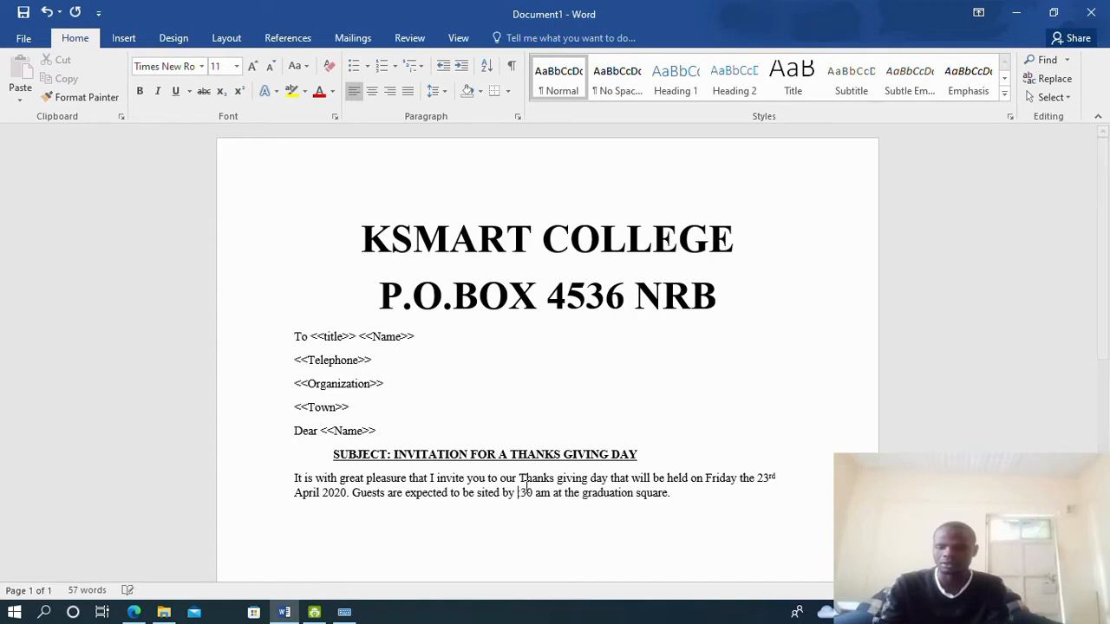
text(9)
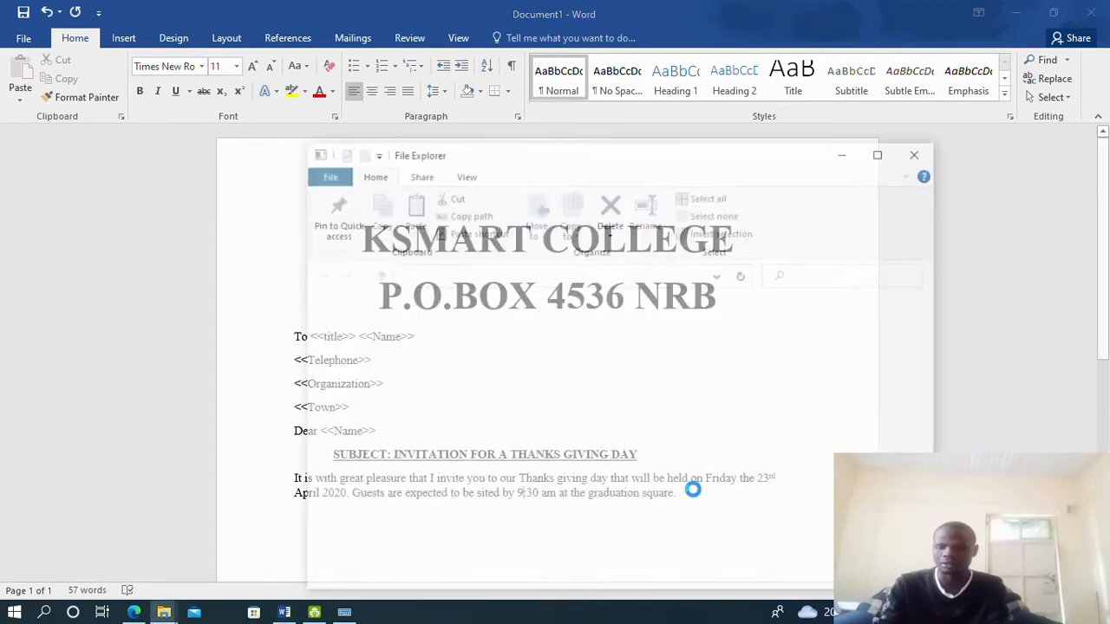
click(846, 151)
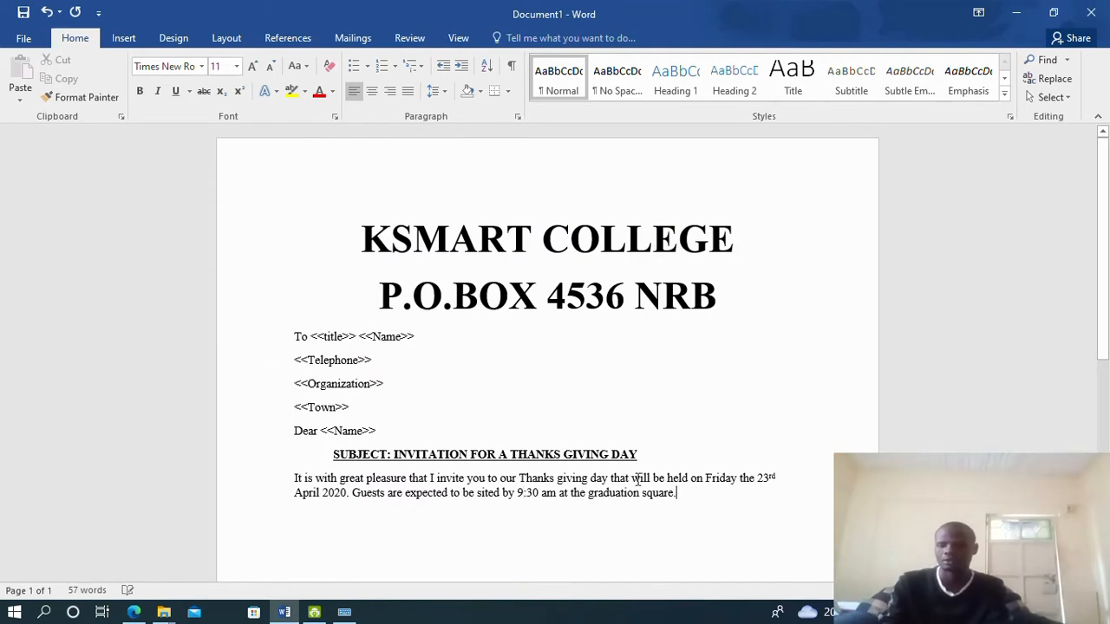
click(134, 612)
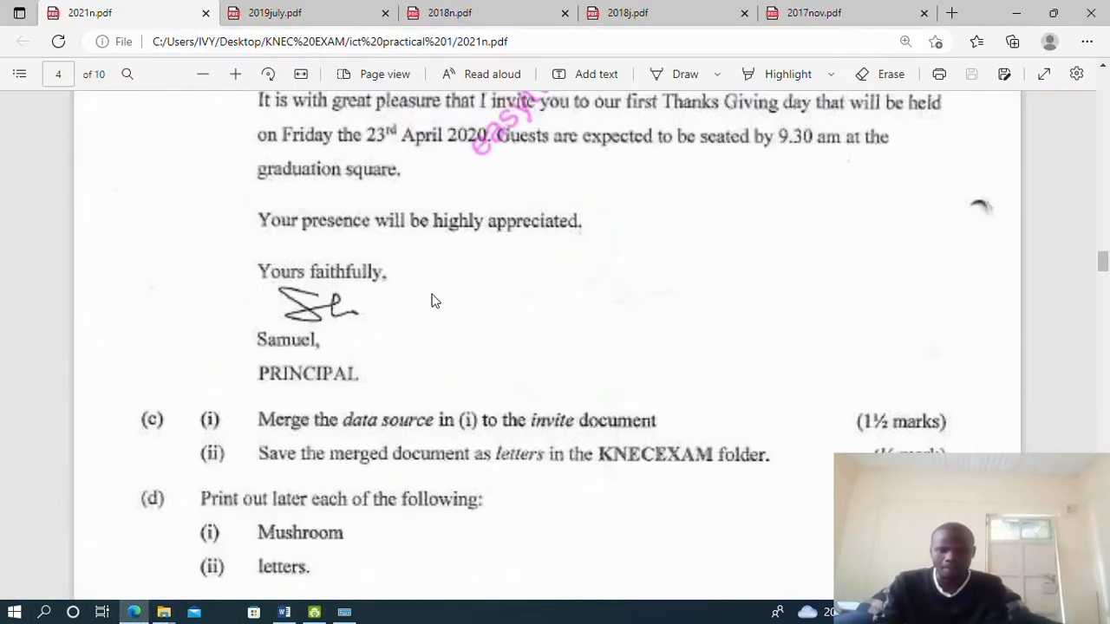
scroll(545, 208, down, 1)
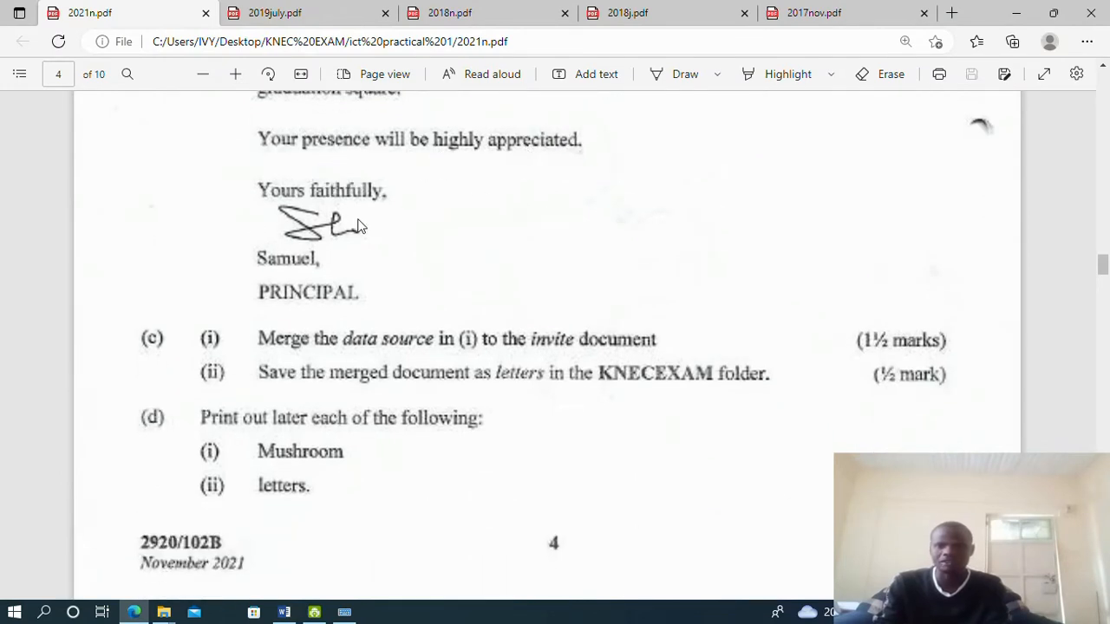
click(282, 613)
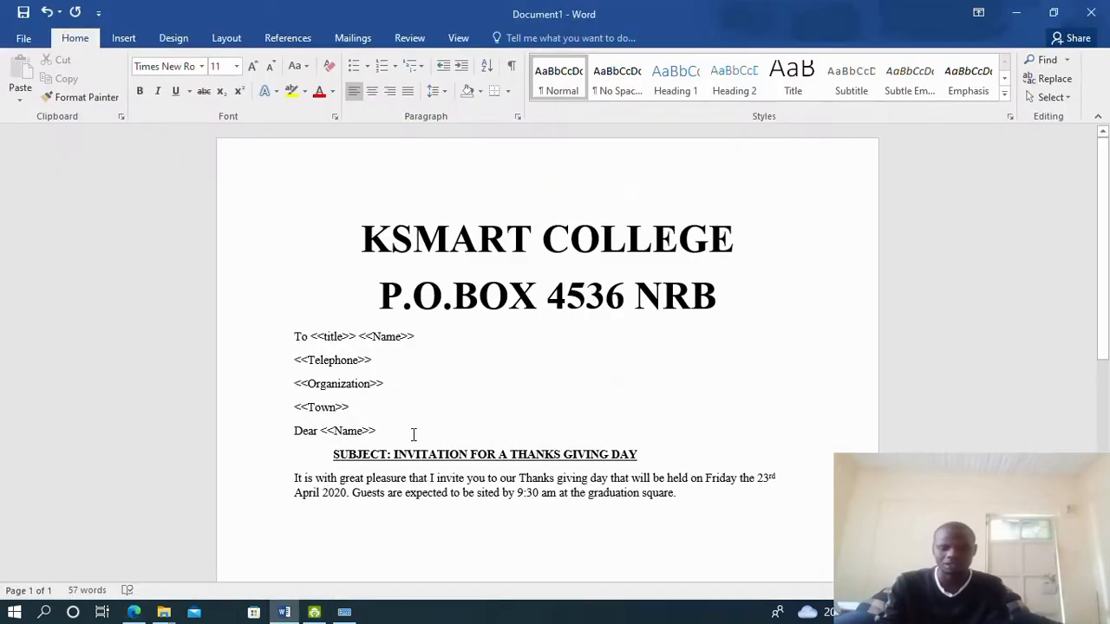
Type 'Your presence will be highly appreciated.' followed by 'Yours faithfully,' on its own line
text(Your presence will be highly)
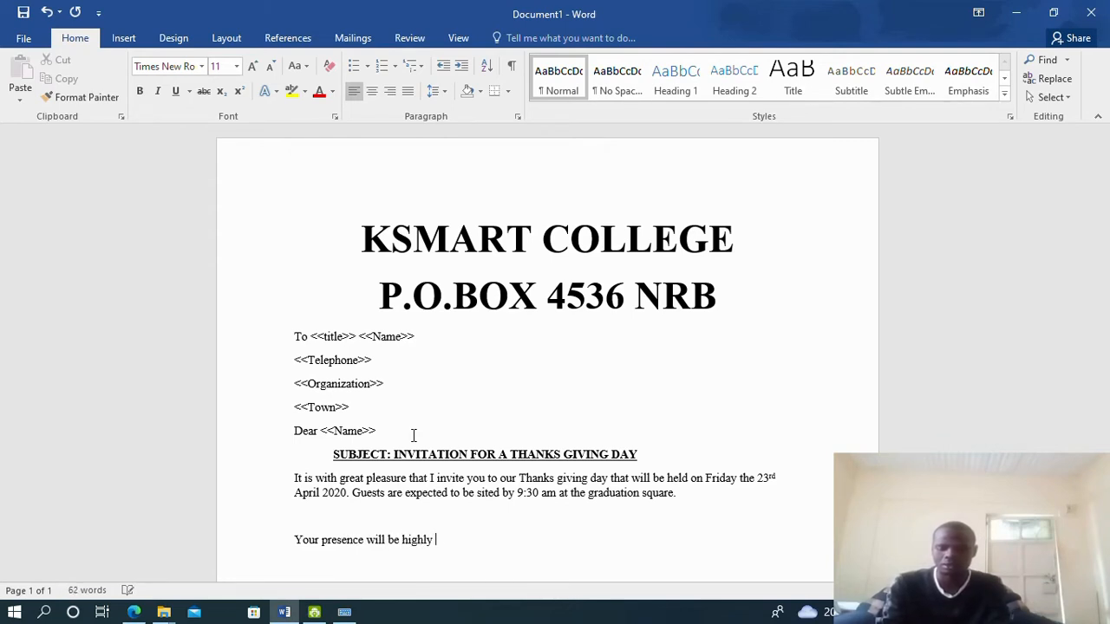
text(ia)
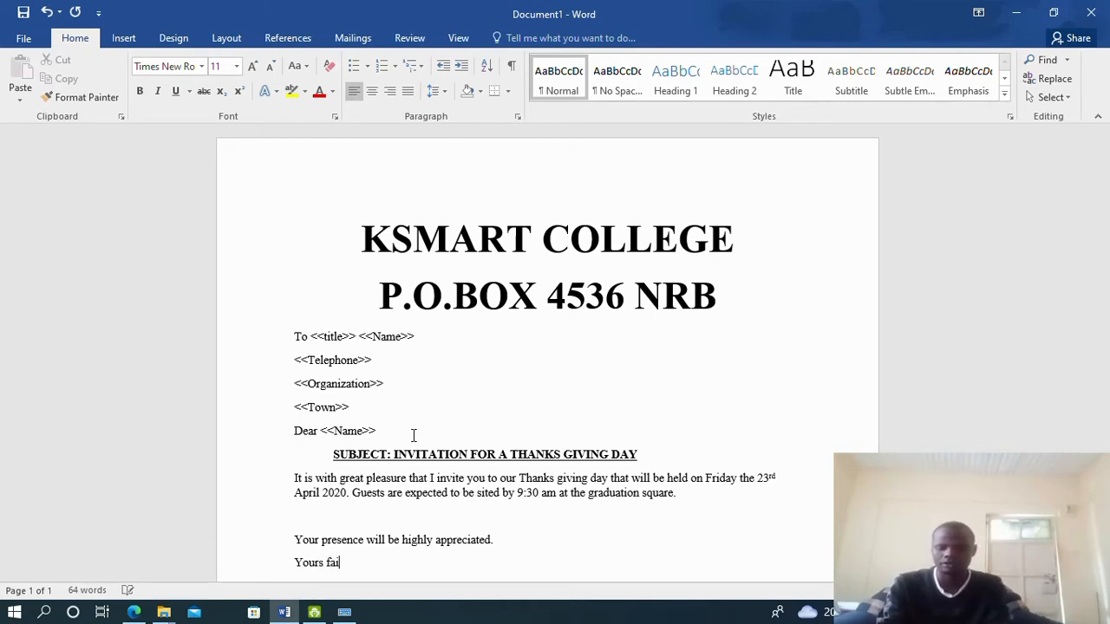
text(f)
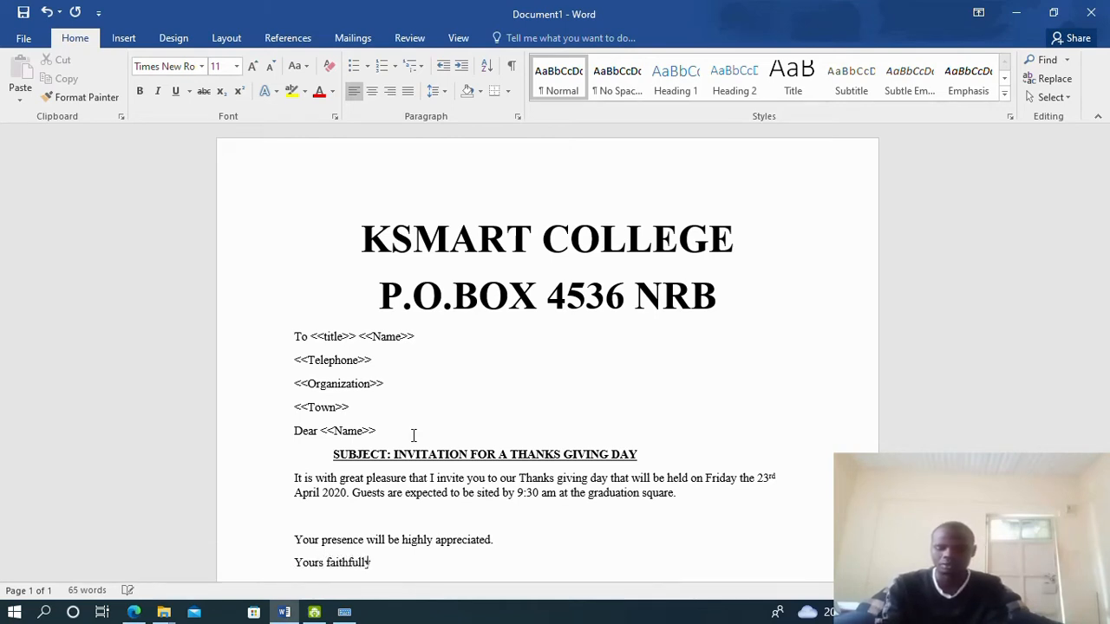
text(ully,)
key(Return)
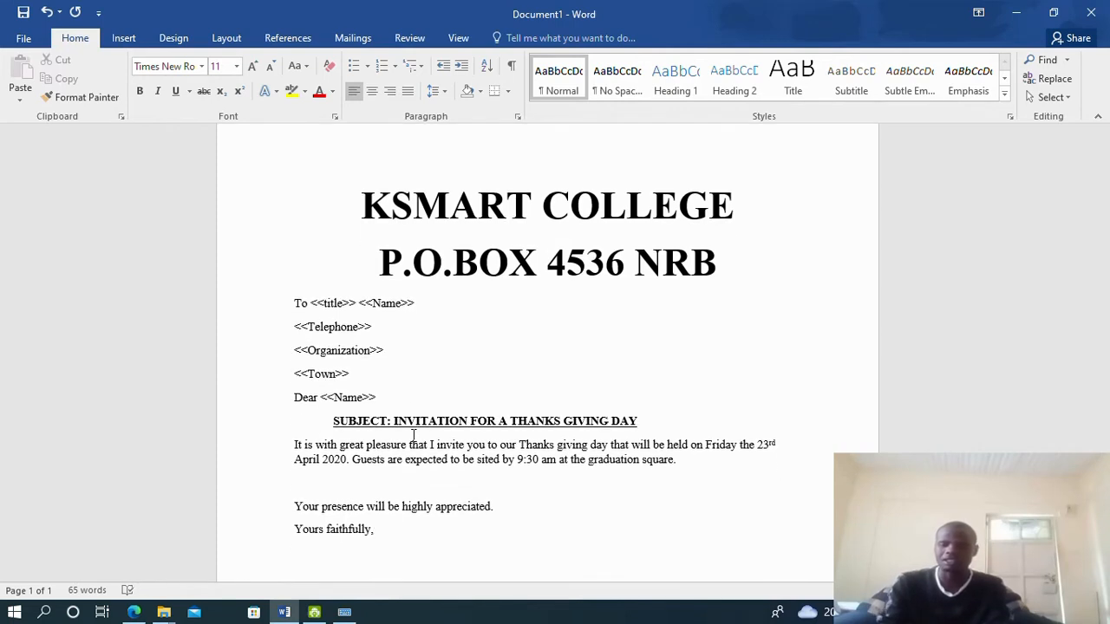
click(134, 612)
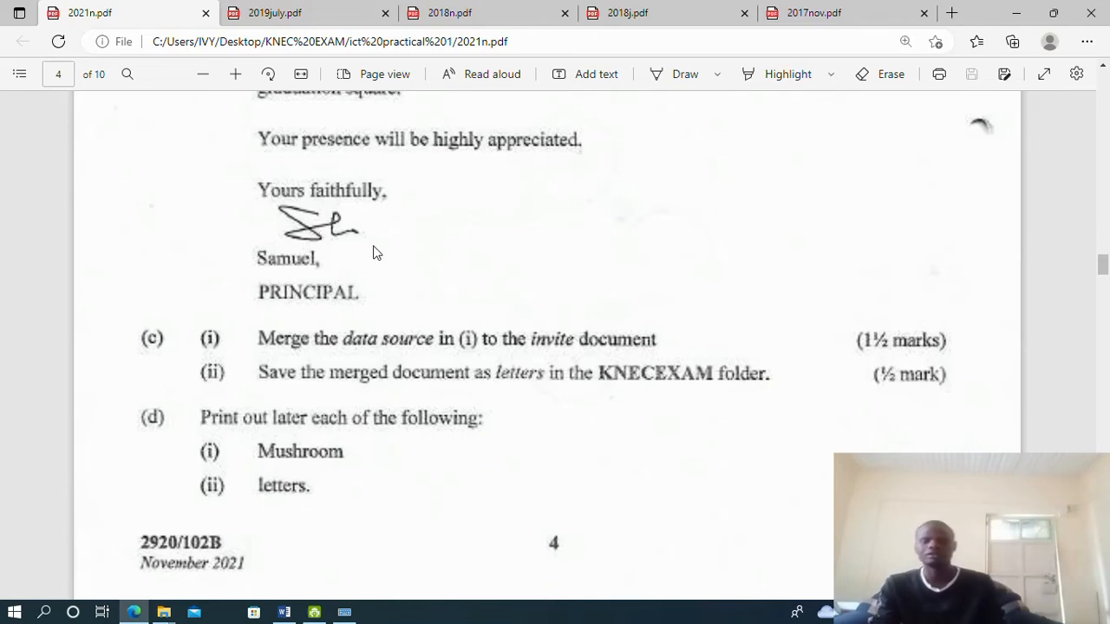
click(286, 613)
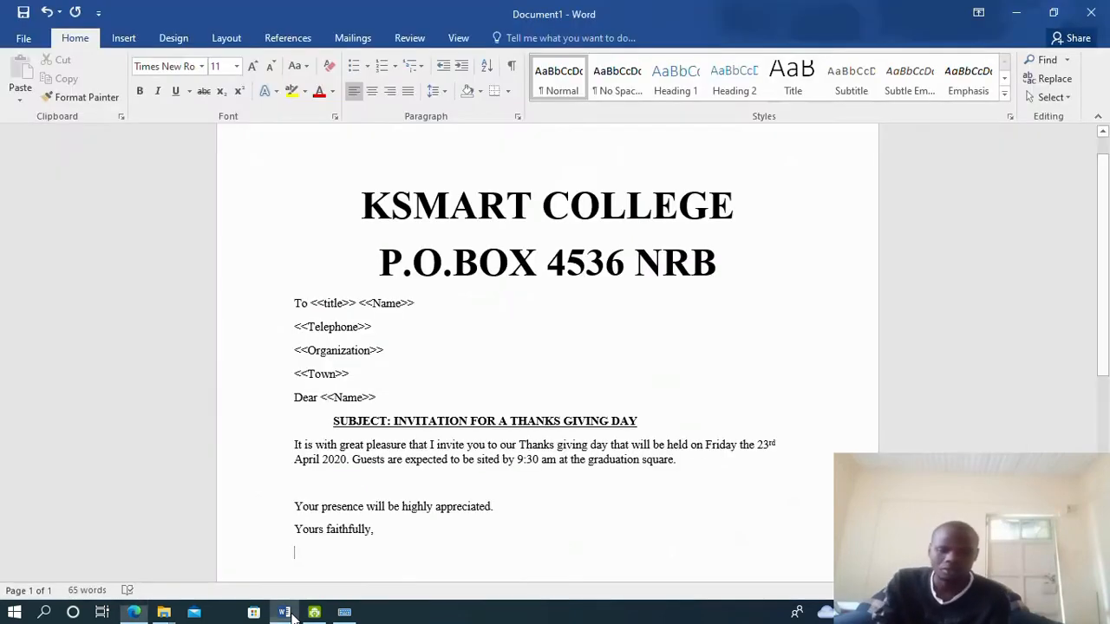
scroll(433, 389, down, 3)
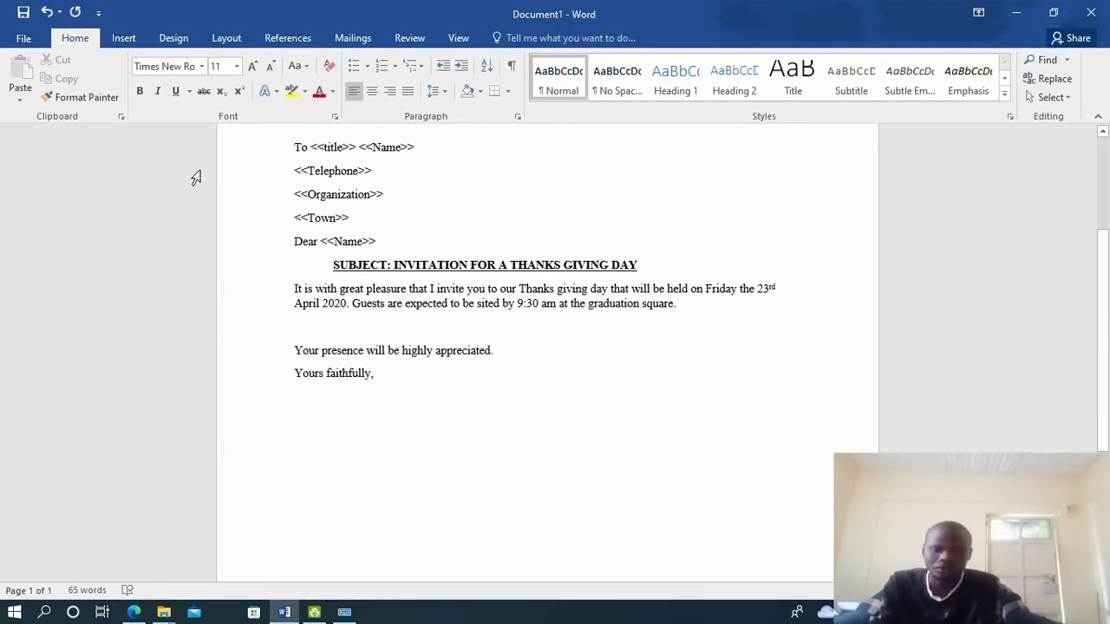
Draw a signature with the Scribble shape just under 'Yours faithfully,'
click(127, 39)
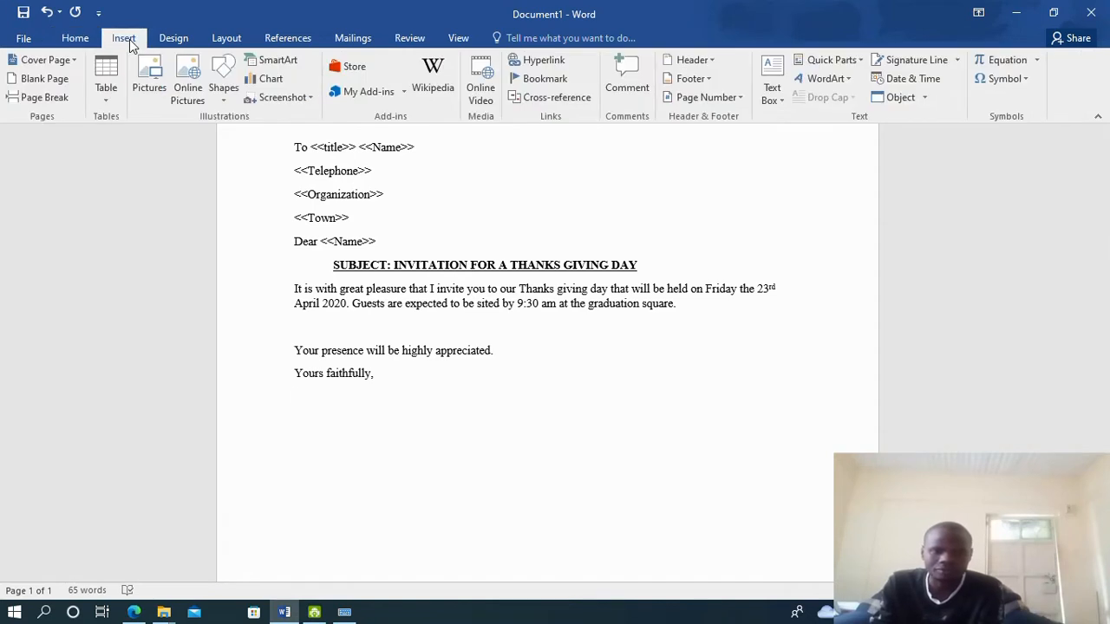
click(223, 94)
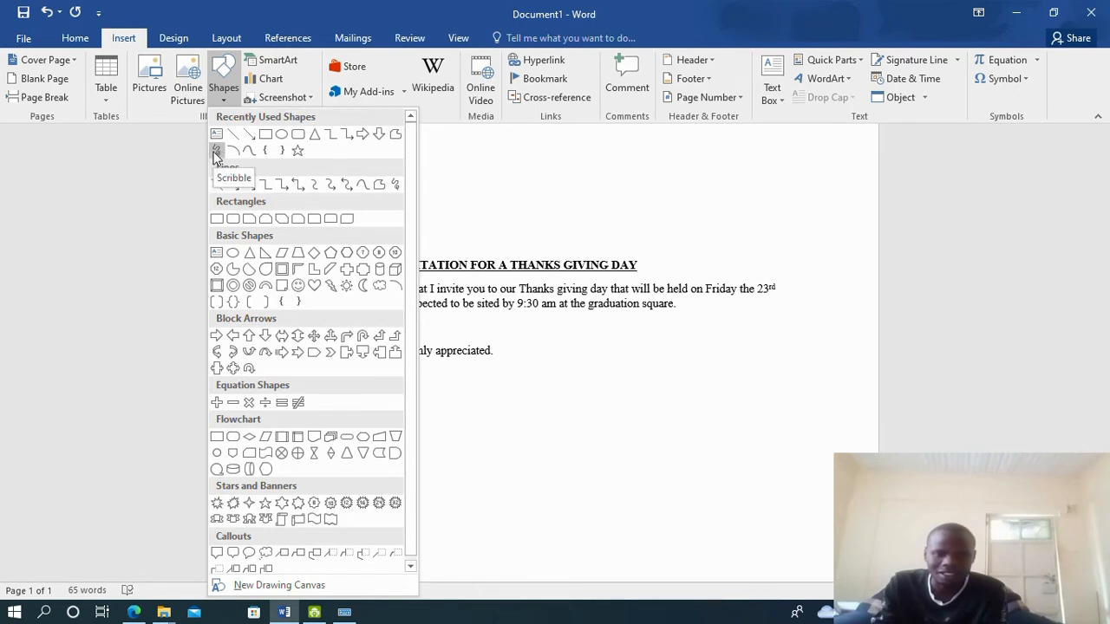
click(216, 153)
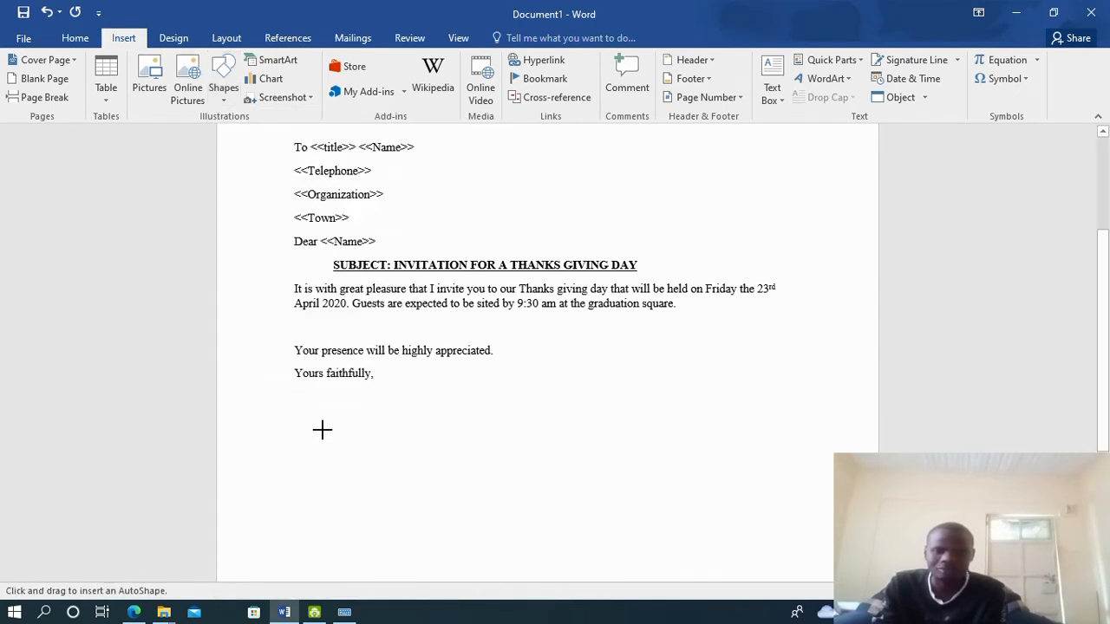
mouse_move(322, 392)
mouse_down()
mouse_move(363, 388)
mouse_move(330, 400)
mouse_move(384, 403)
mouse_move(358, 392)
mouse_move(379, 413)
mouse_move(401, 399)
mouse_up()
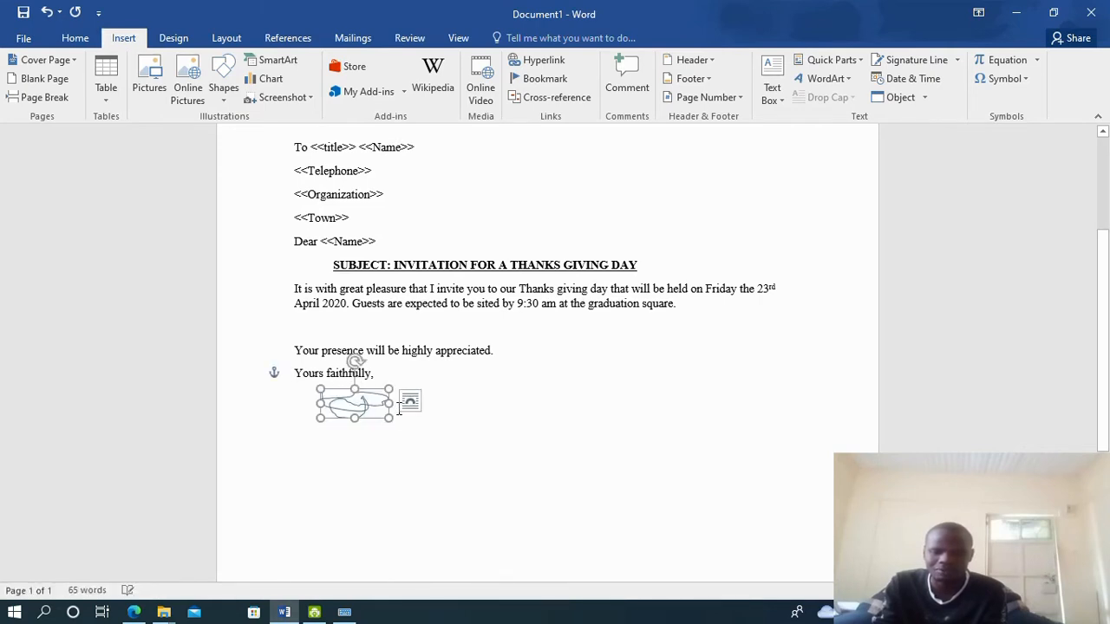
double_click(297, 434)
Type 'Samuel,' and 'PRINCIPAL.' on separate lines below the signature, checking the exam paper's sign-off
click(306, 430)
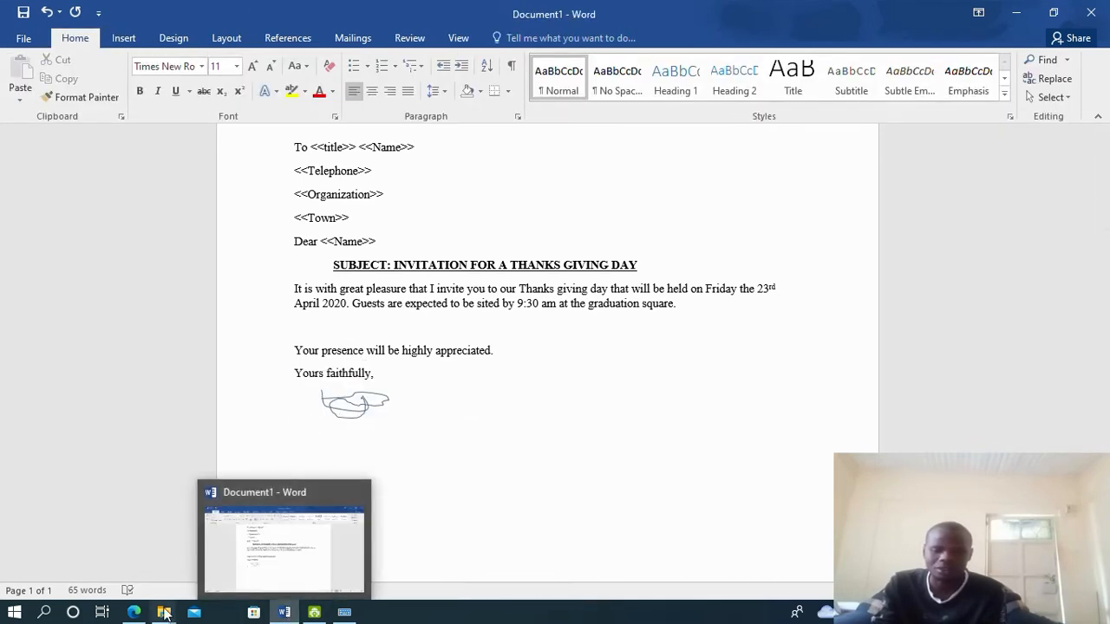
click(135, 612)
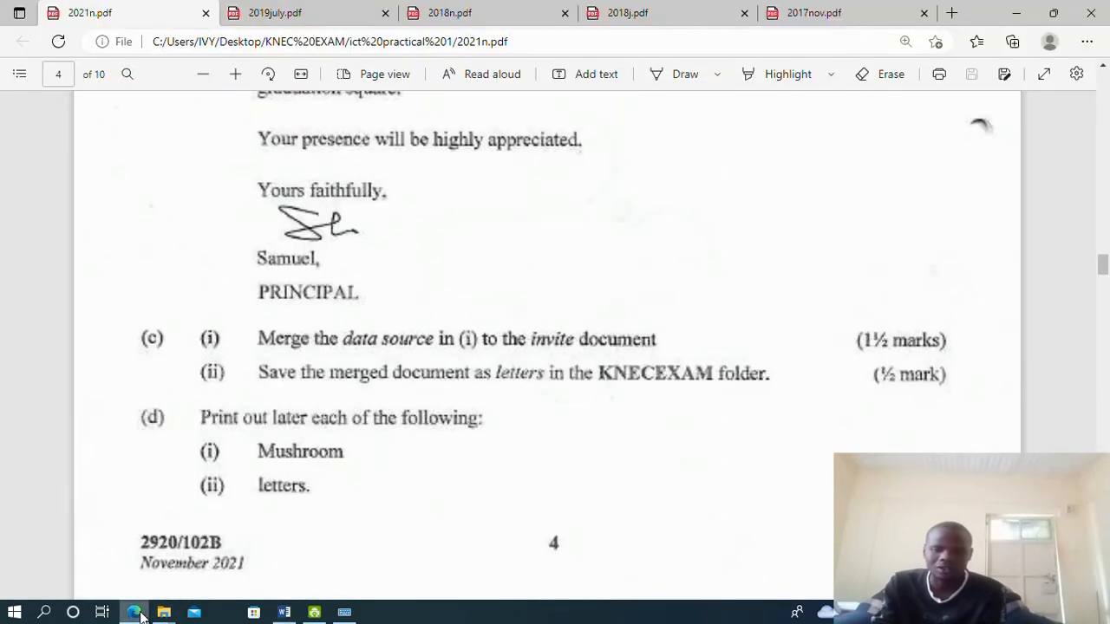
click(136, 612)
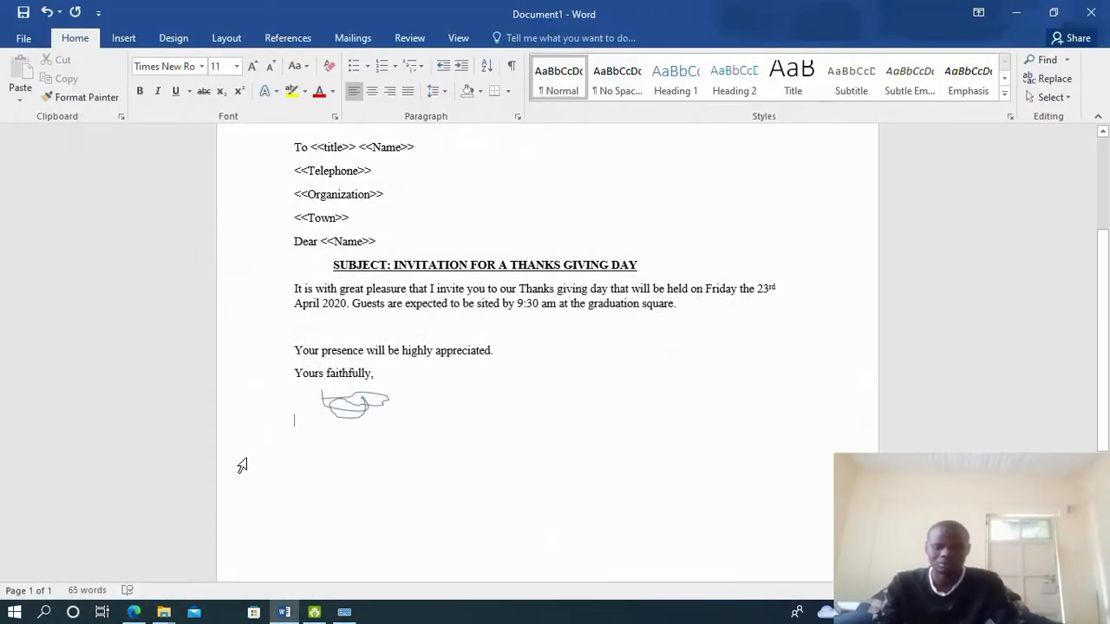
text(Samuel,)
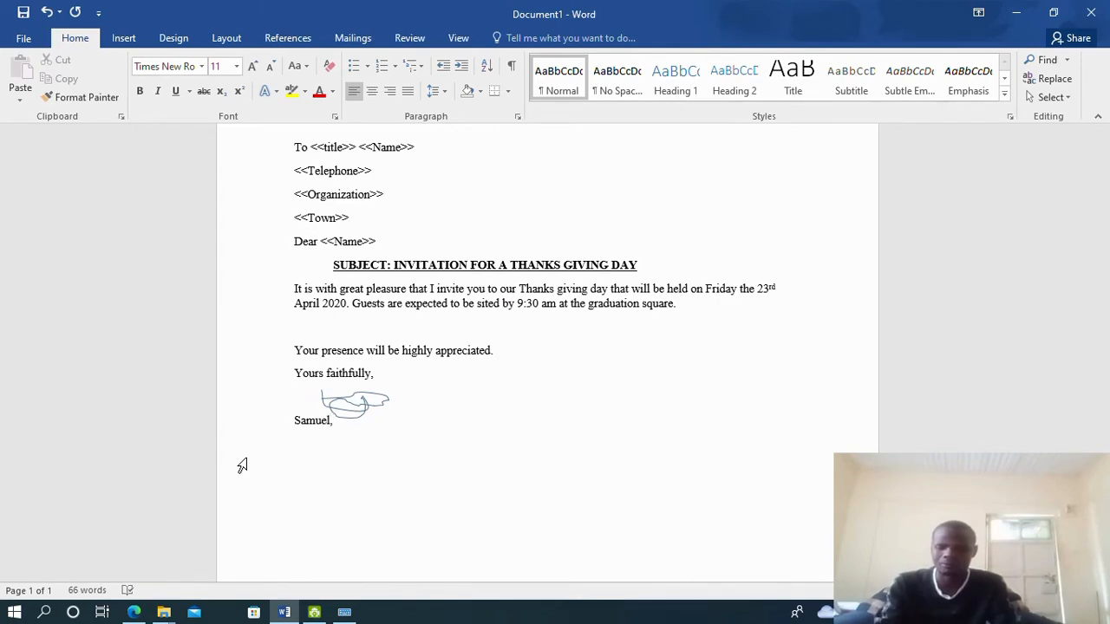
click(134, 612)
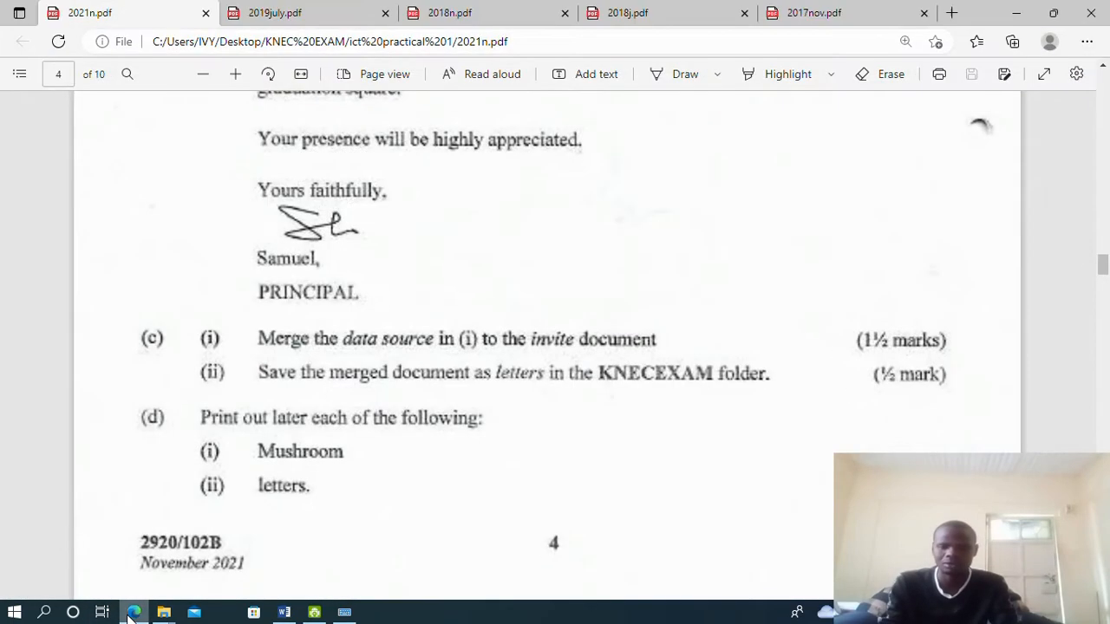
click(132, 612)
text(PRINCIPAL)
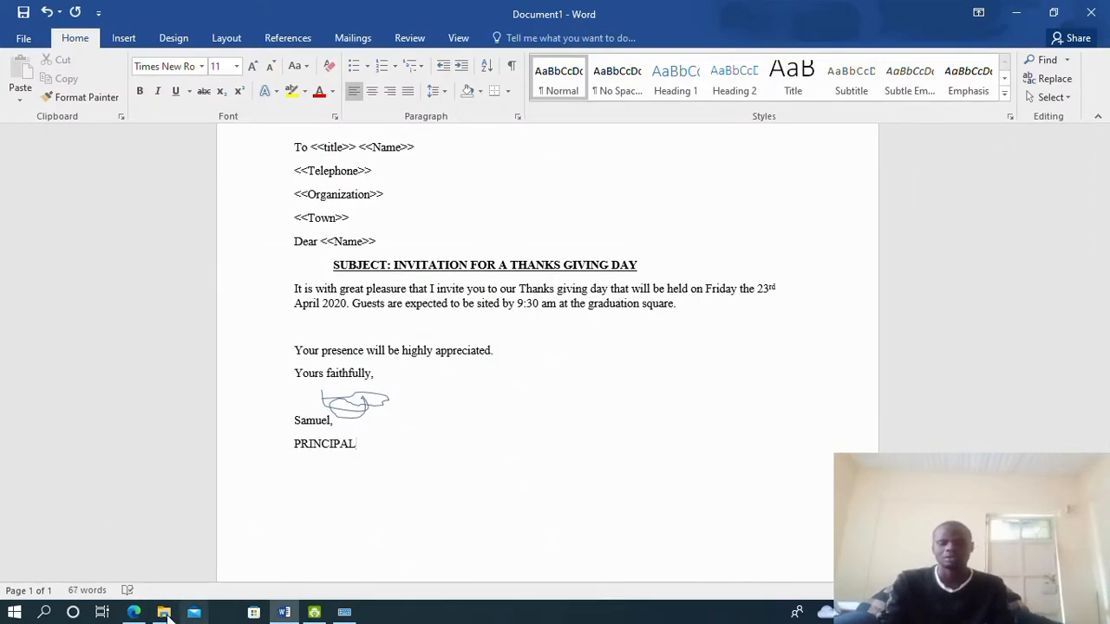
click(134, 612)
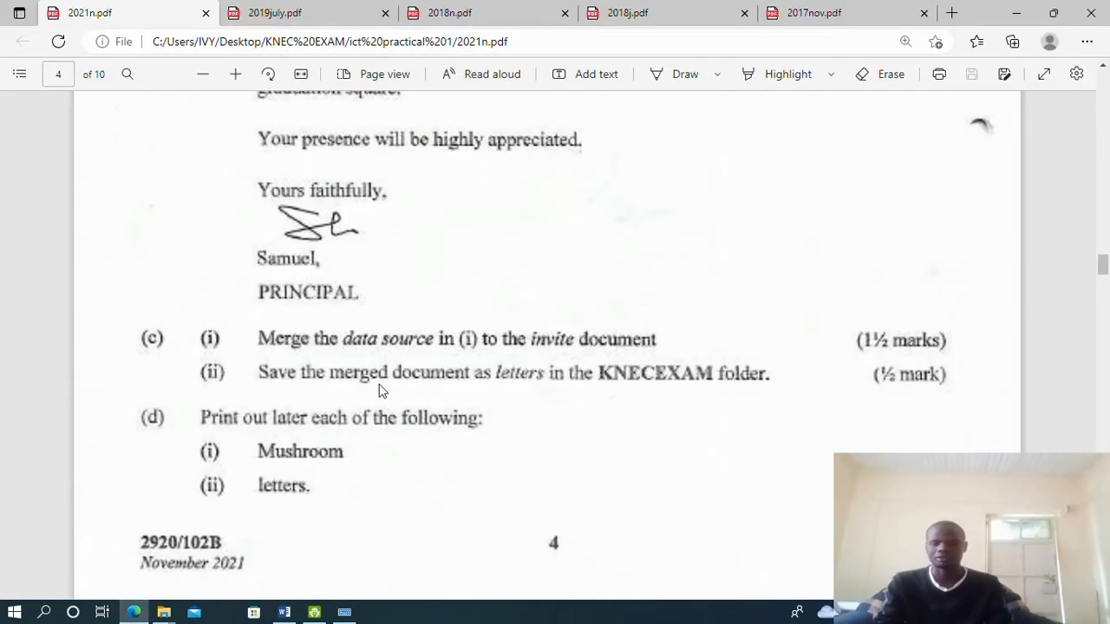
click(133, 612)
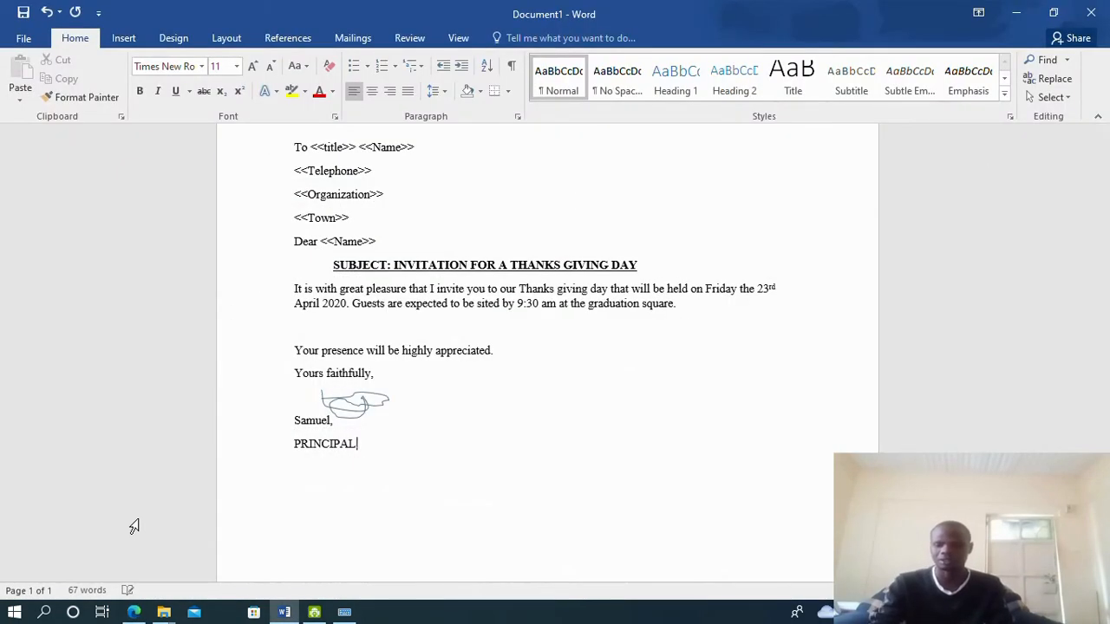
click(145, 615)
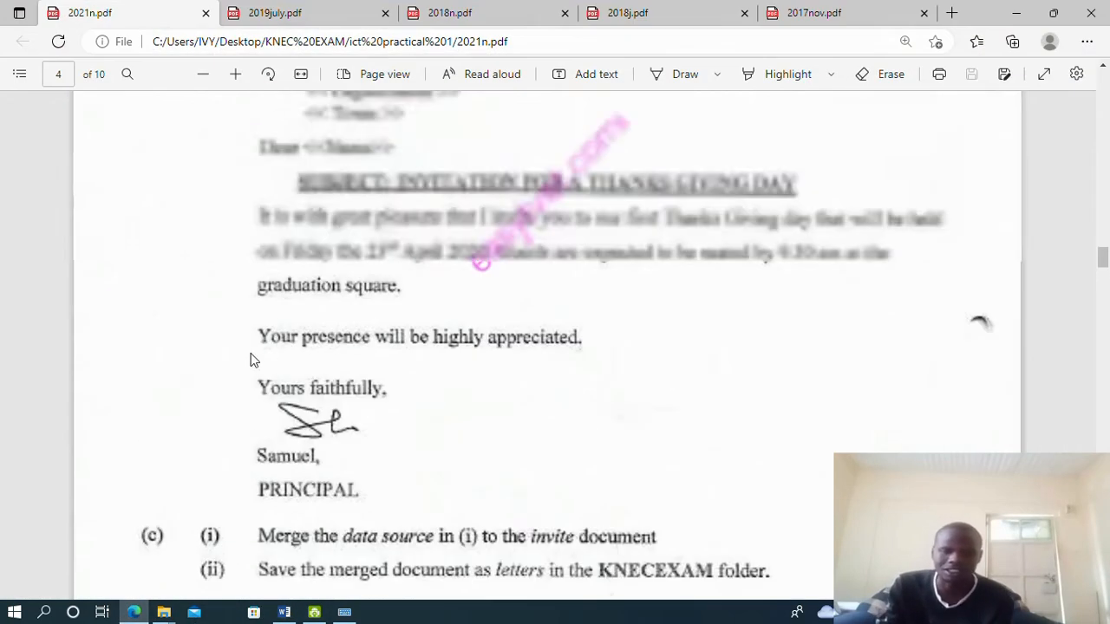
Scroll through the sample letter and contact table in 2021n.pdf, then return to the Word letter
scroll(253, 360, up, 3)
scroll(263, 354, down, 2)
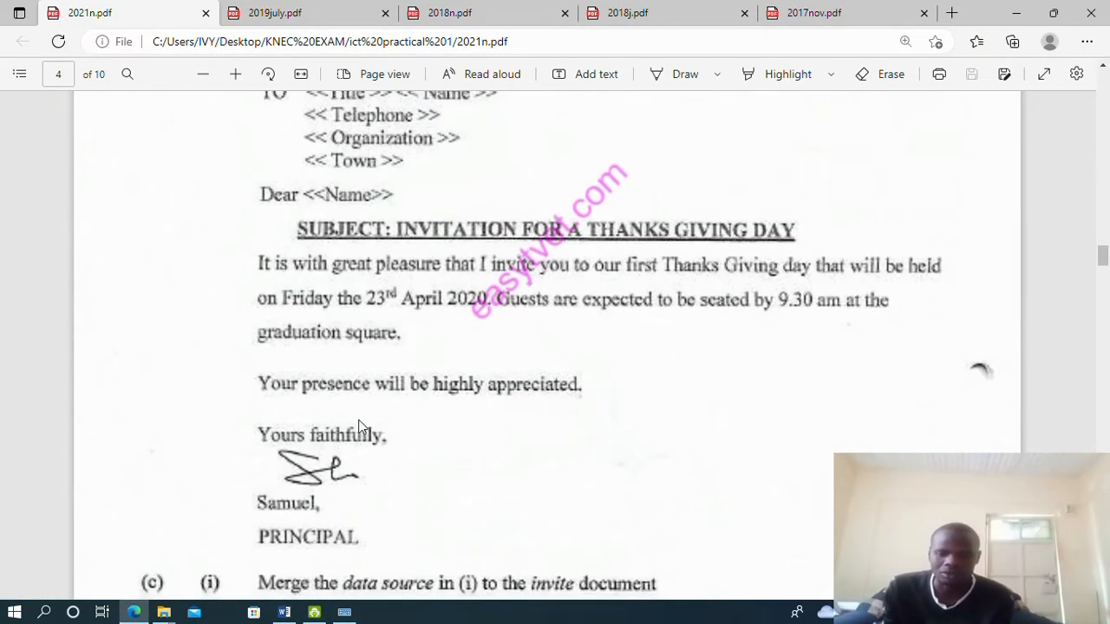
scroll(359, 429, down, 3)
scroll(416, 312, up, 7)
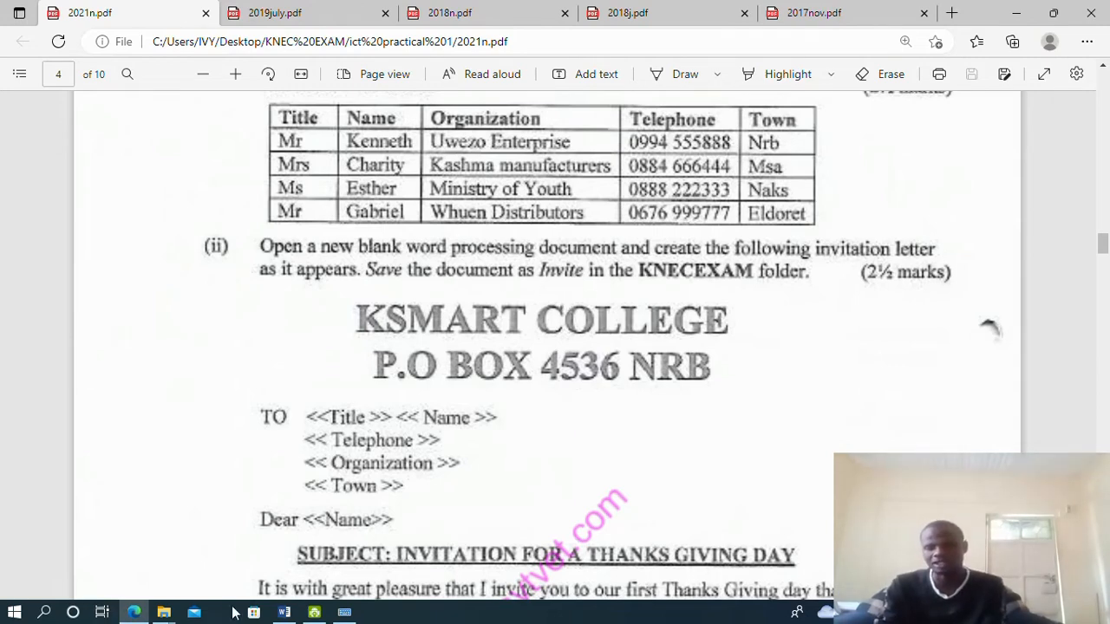
click(283, 612)
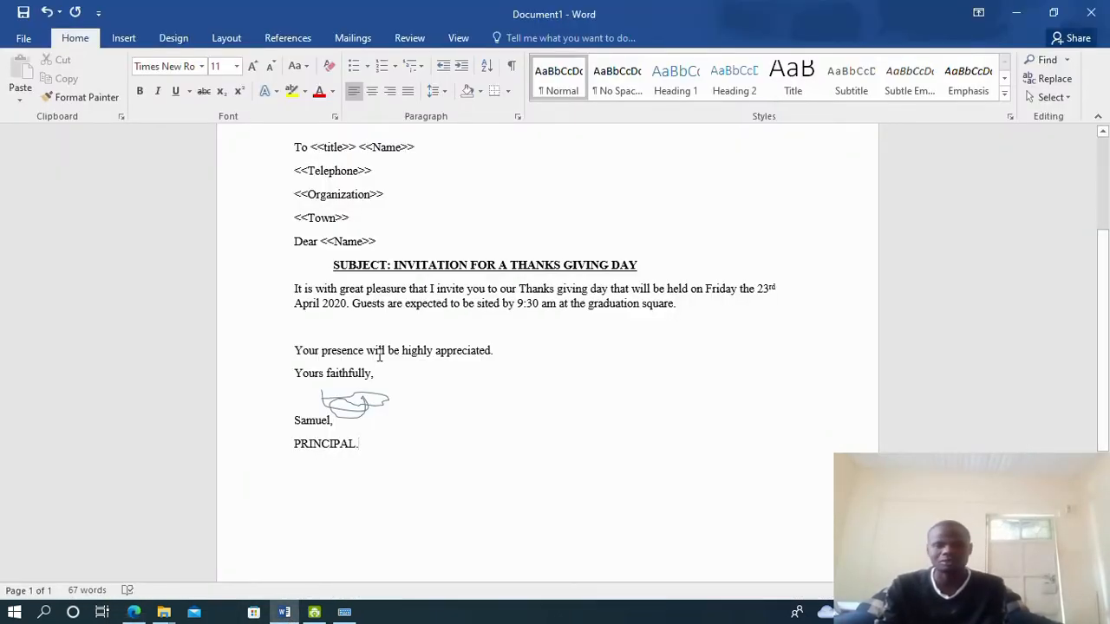
Save the letter as 'Invite' in the Desktop's KNEC EXAM folder, replacing the suggested name KSMART COLLEGE
click(26, 39)
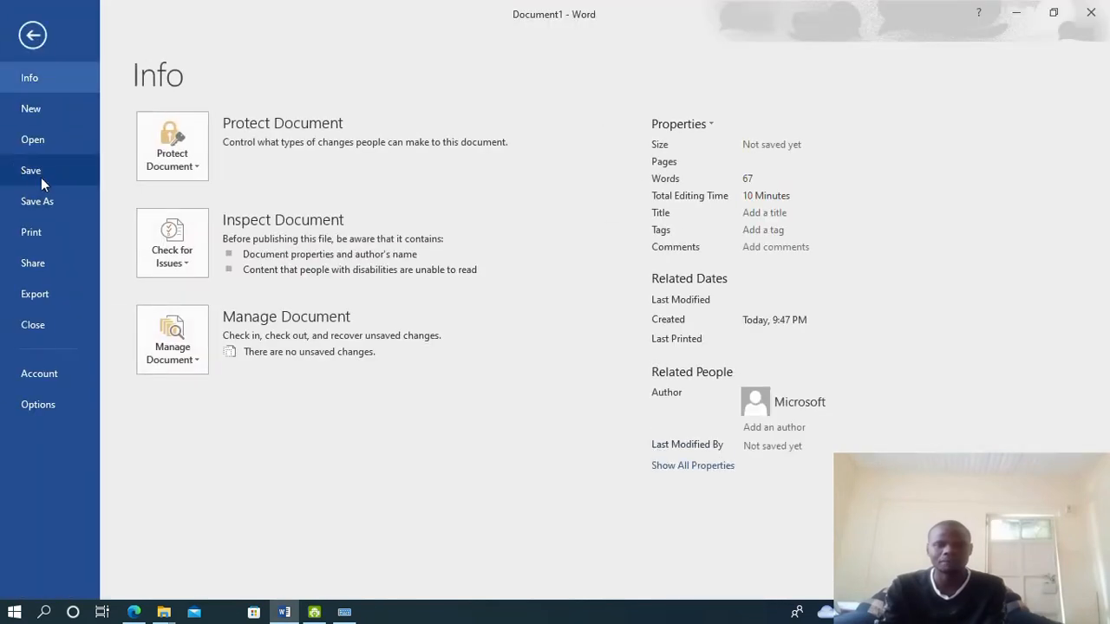
click(39, 201)
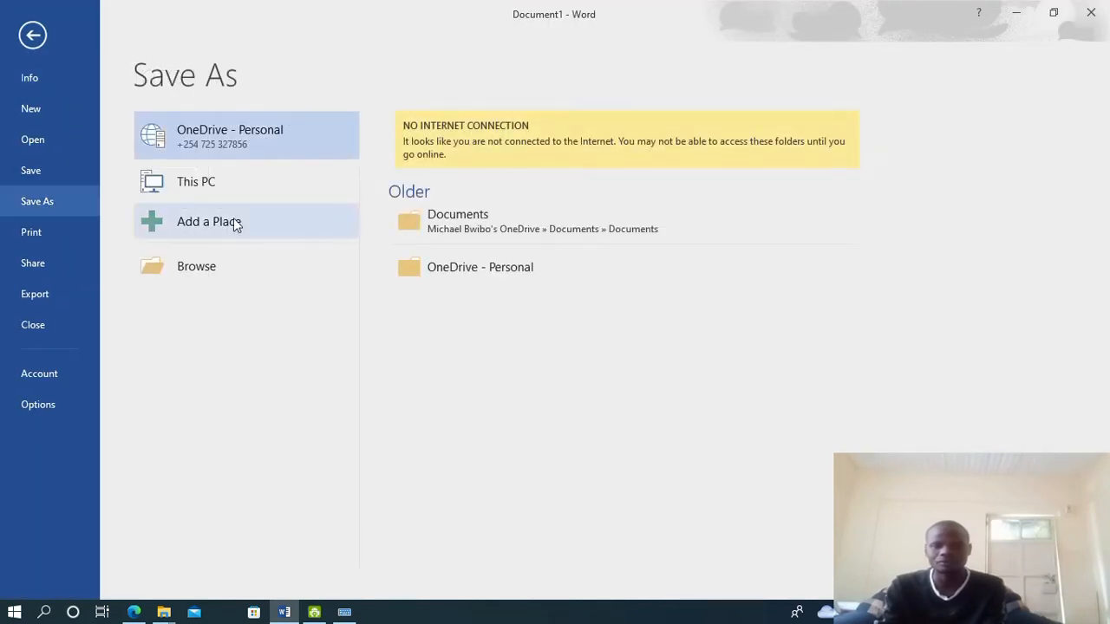
click(205, 272)
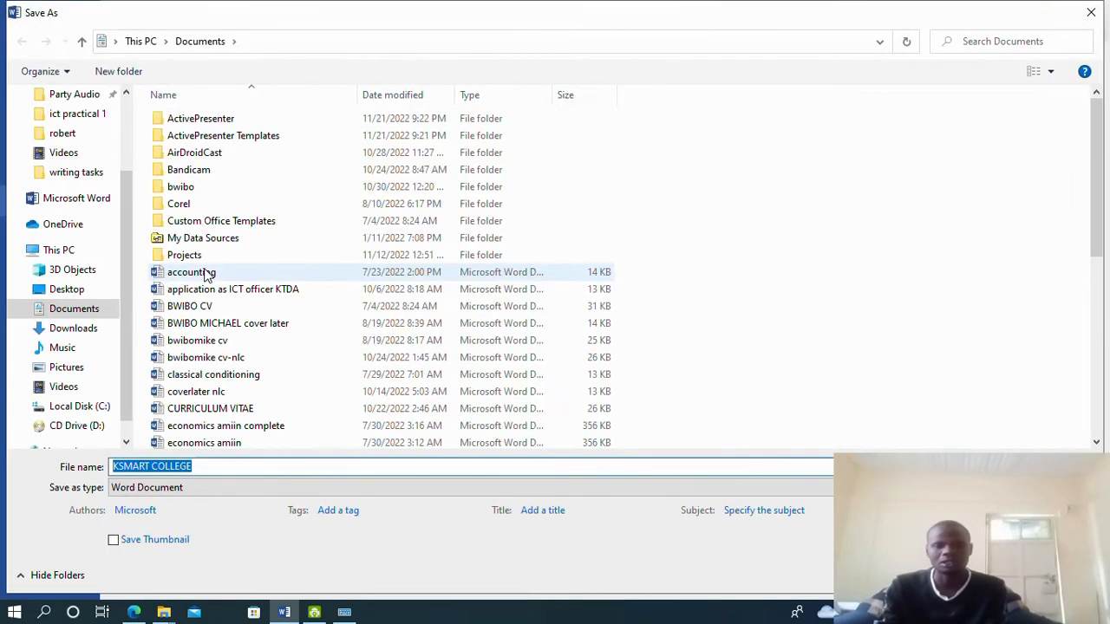
drag(122, 224, 125, 150)
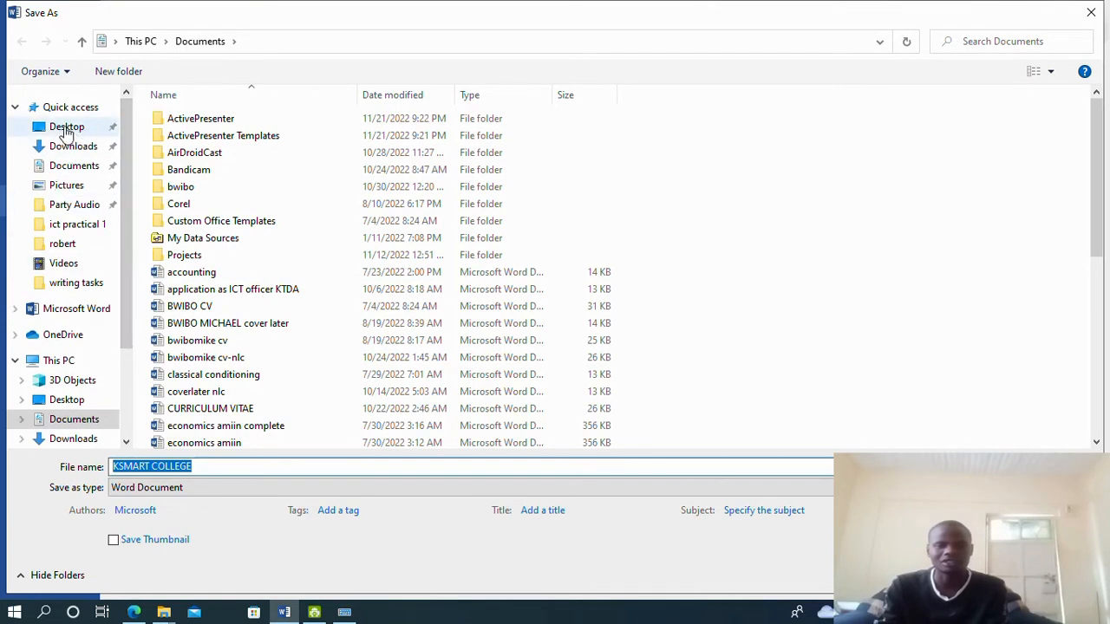
click(66, 130)
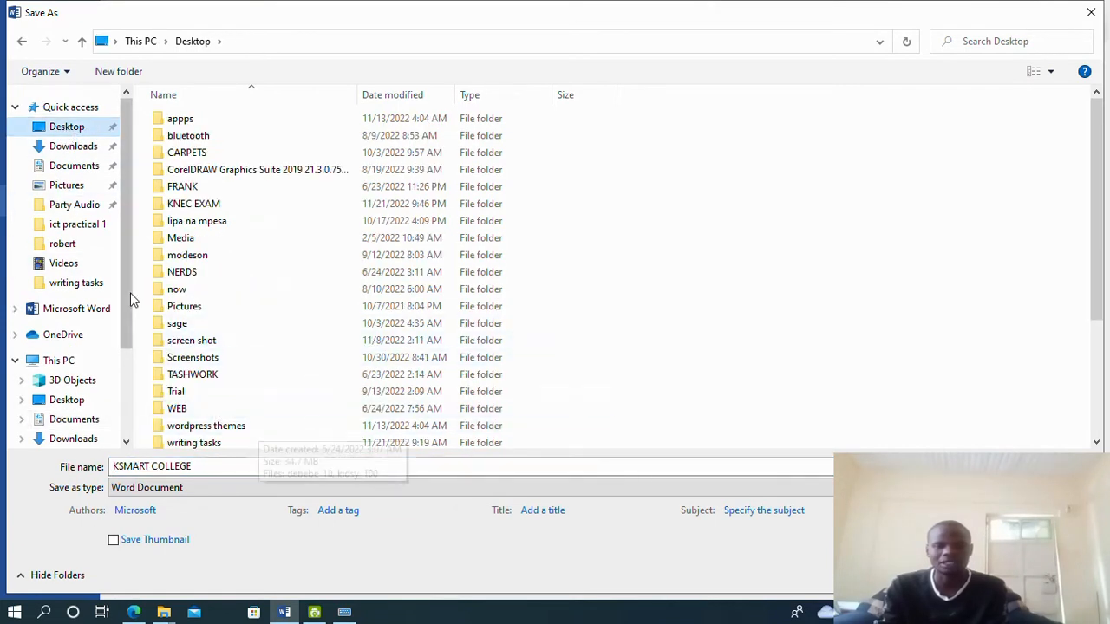
double_click(224, 205)
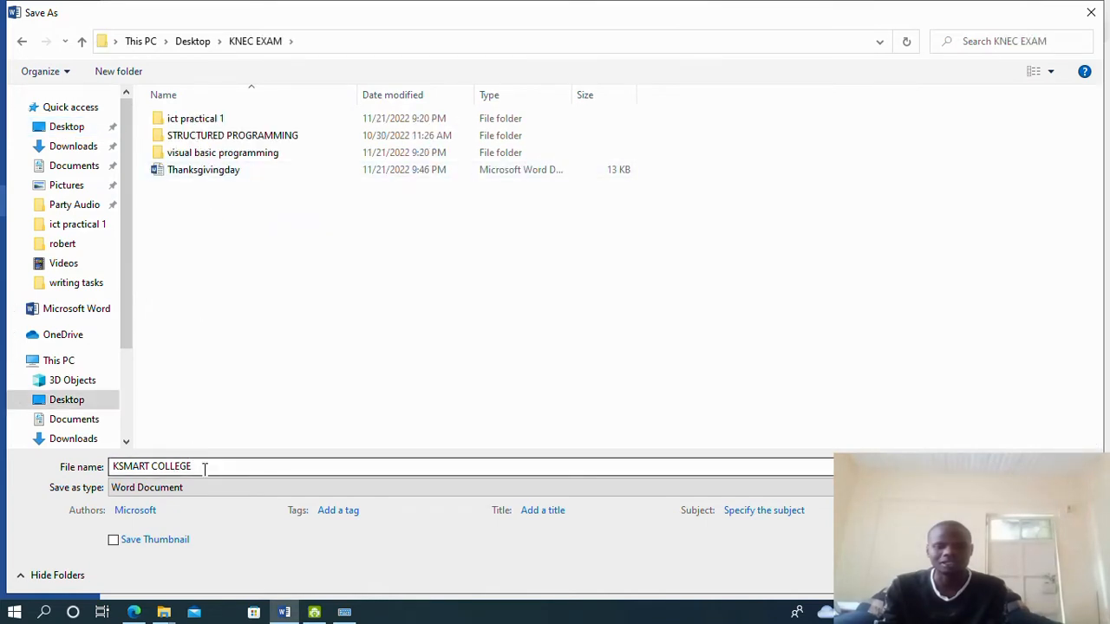
drag(202, 466, 99, 468)
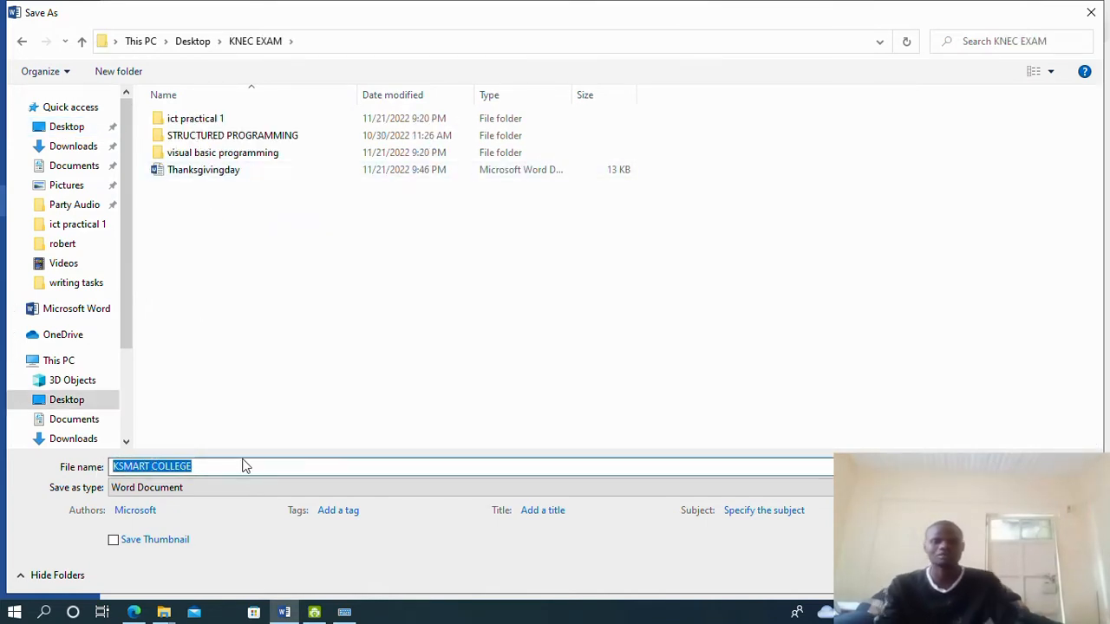
text(i)
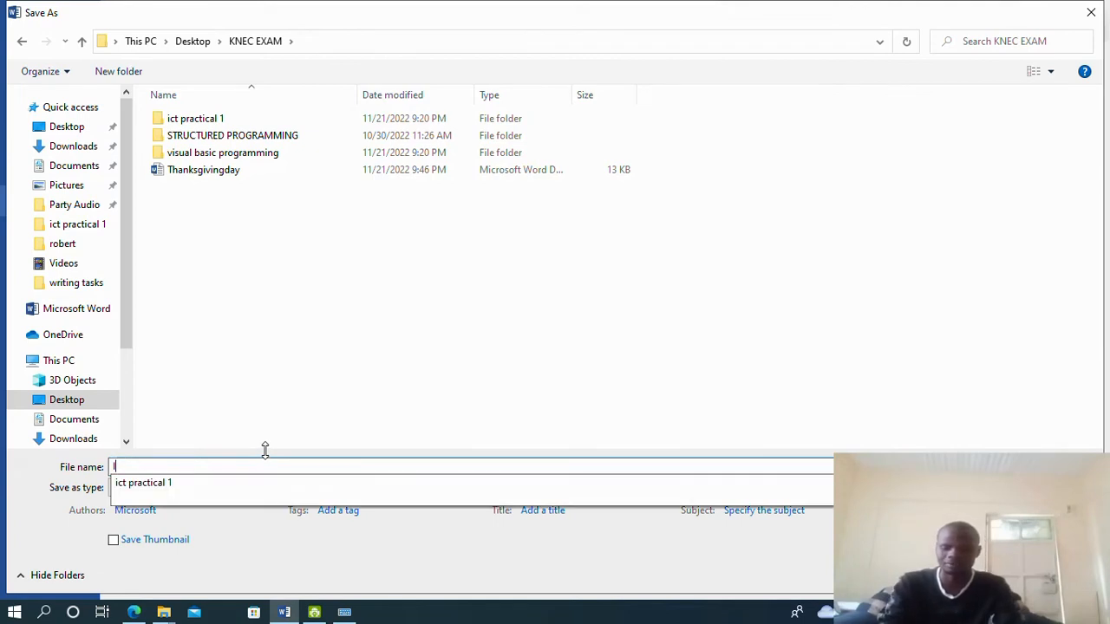
text(nvite)
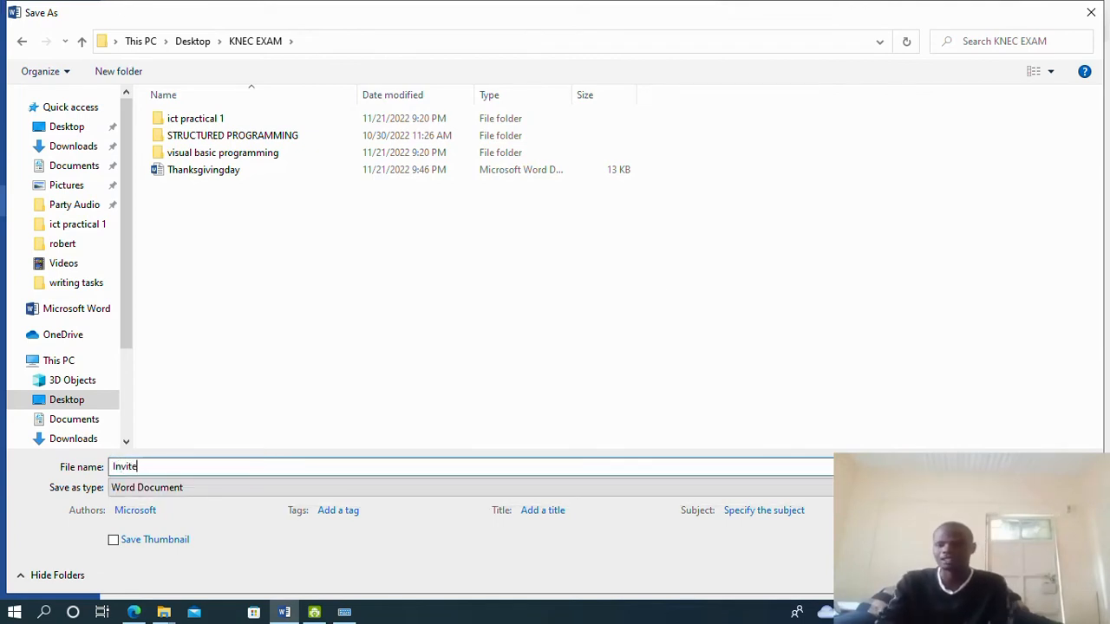
key(Return)
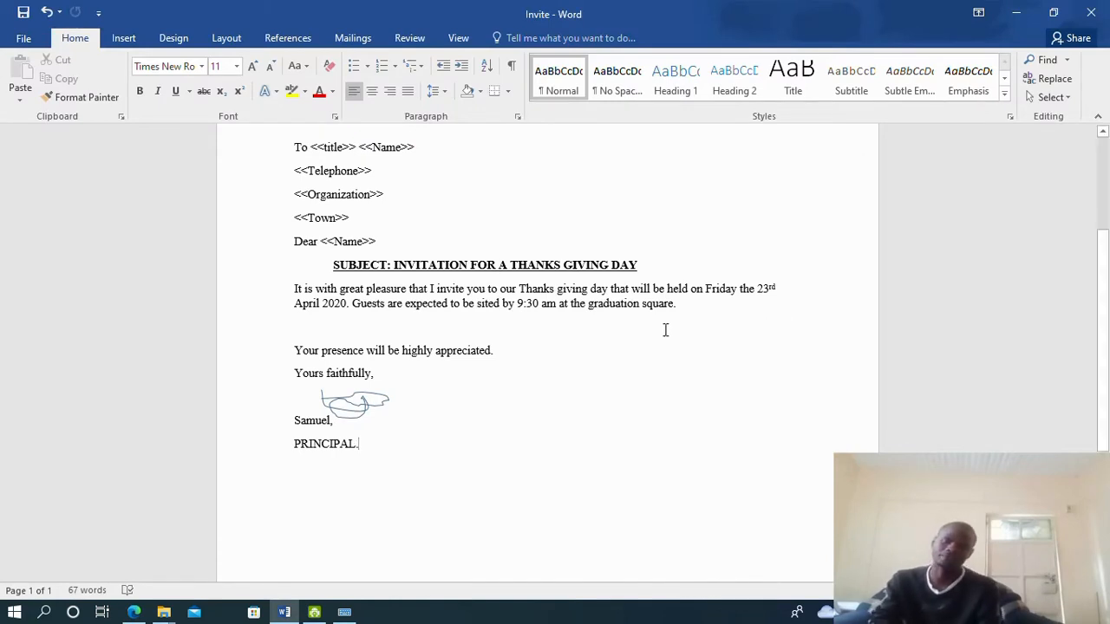
click(133, 612)
scroll(476, 373, down, 6)
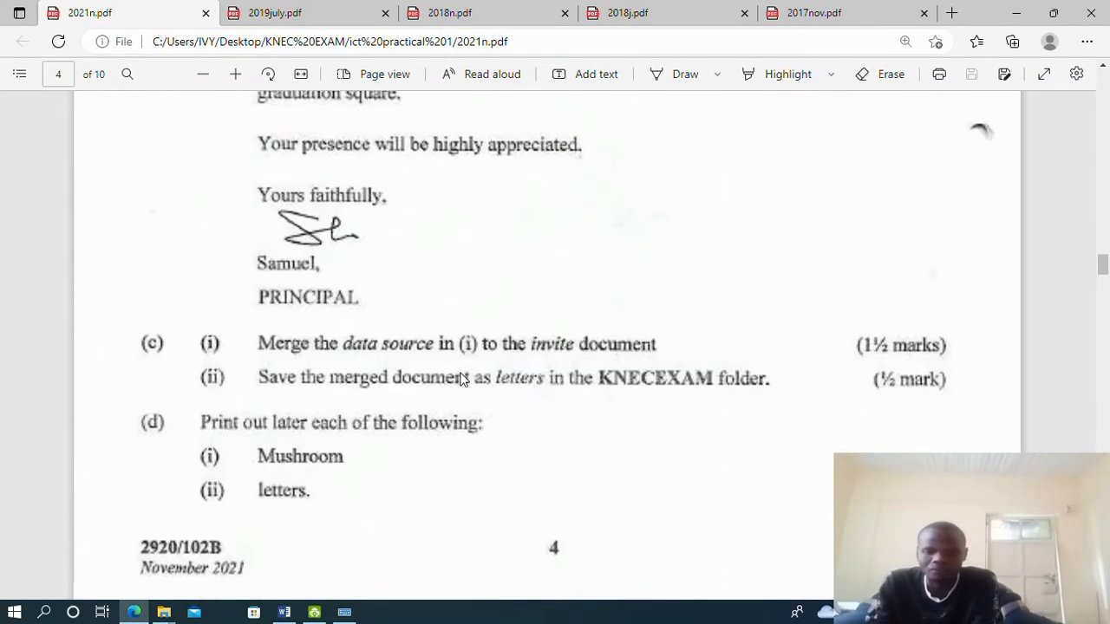
scroll(459, 378, down, 2)
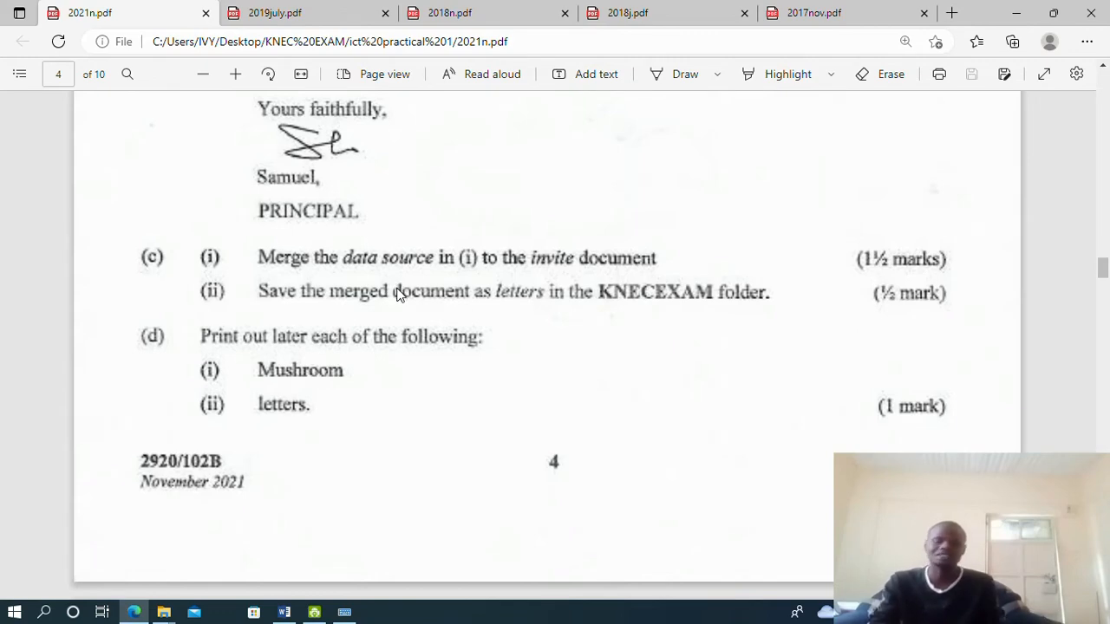
click(283, 612)
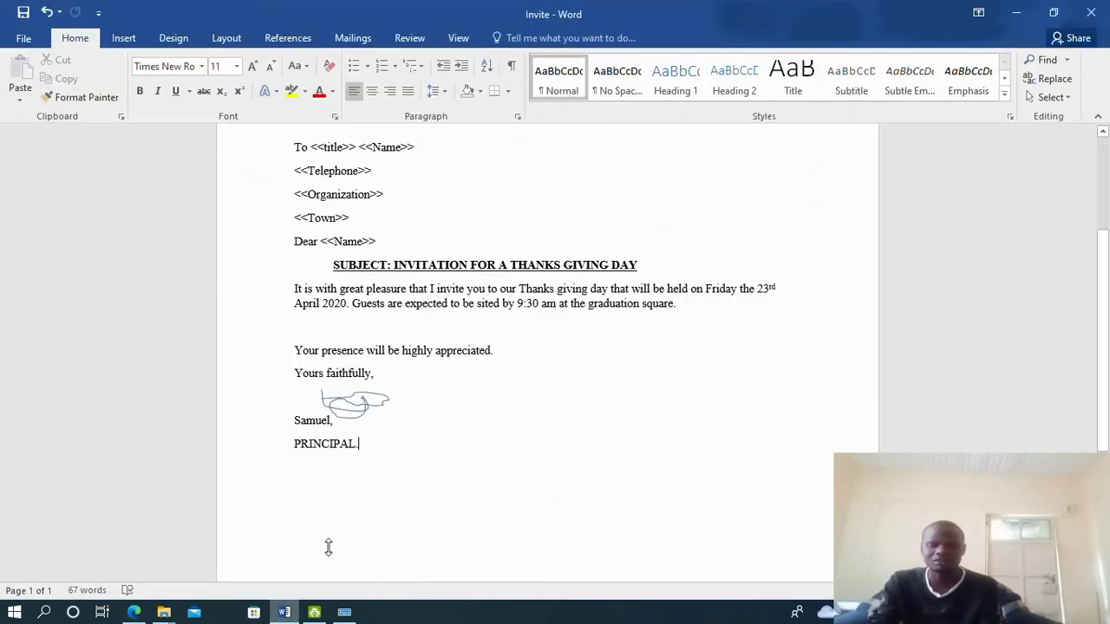
Scroll through the Invite letter, comparing it against the exam paper PDF
scroll(335, 366, up, 3)
scroll(402, 366, down, 5)
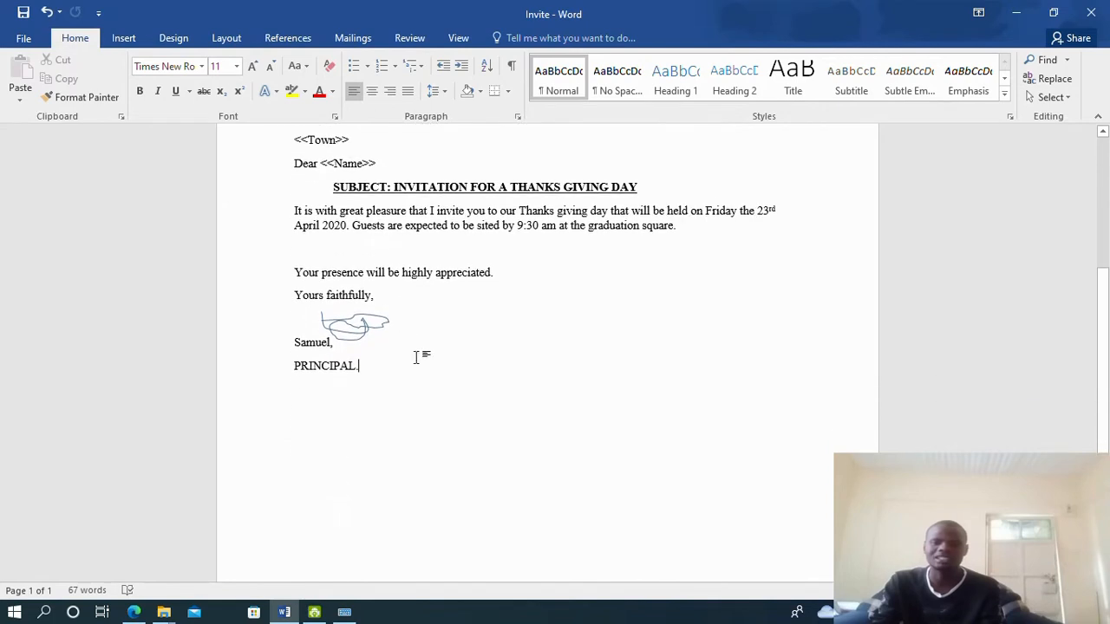
scroll(416, 358, up, 3)
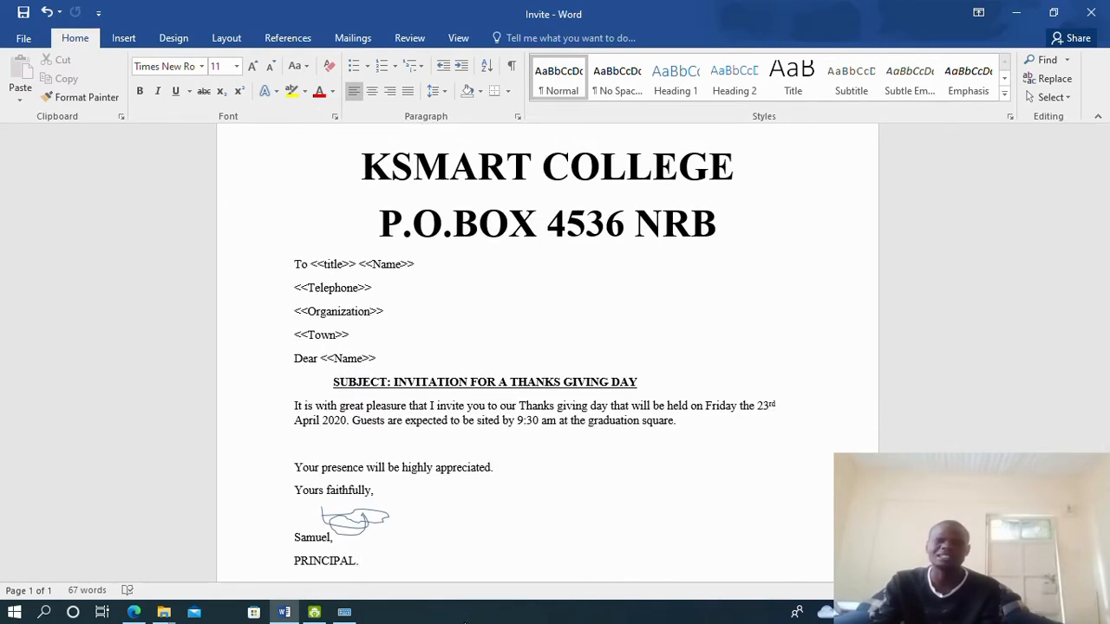
scroll(606, 515, down, 3)
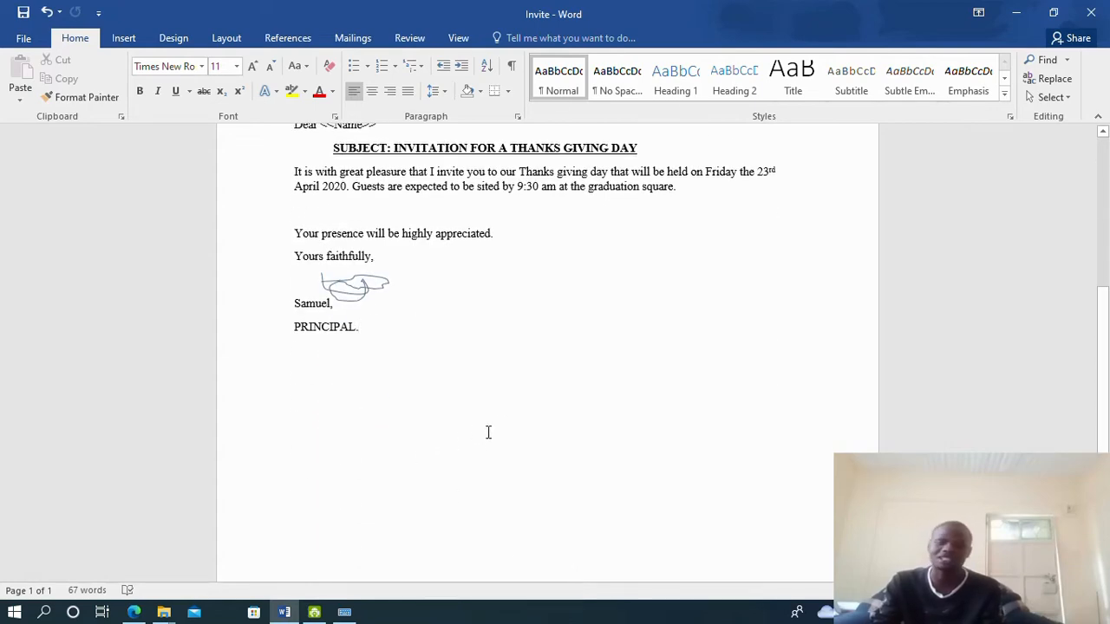
scroll(471, 425, down, 2)
scroll(349, 491, up, 5)
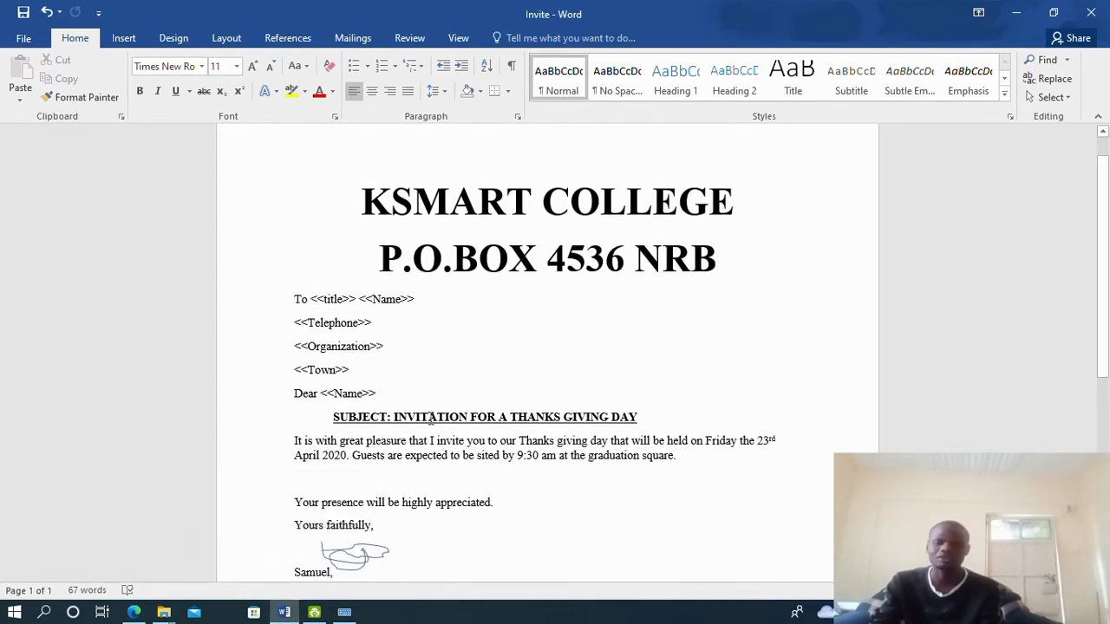
click(123, 612)
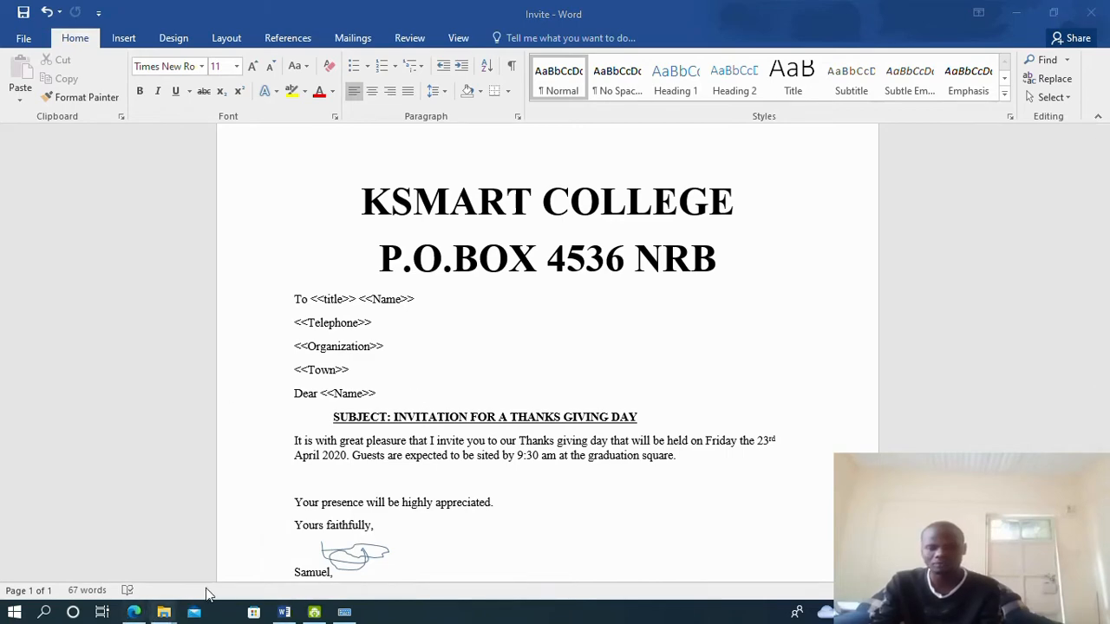
click(284, 612)
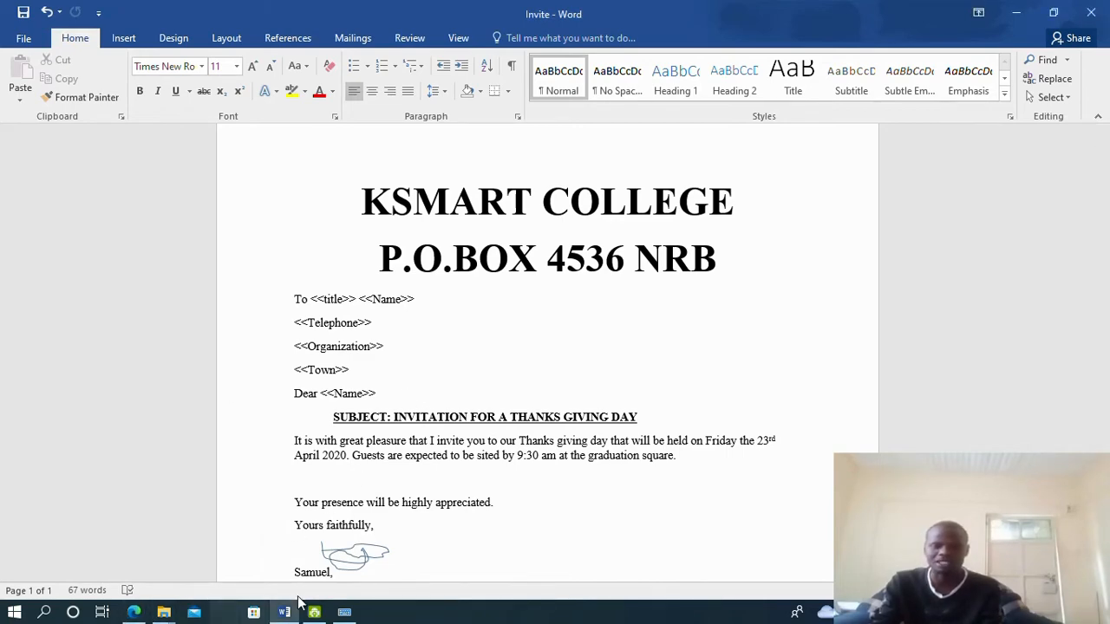
scroll(364, 529, down, 3)
scroll(345, 496, down, 2)
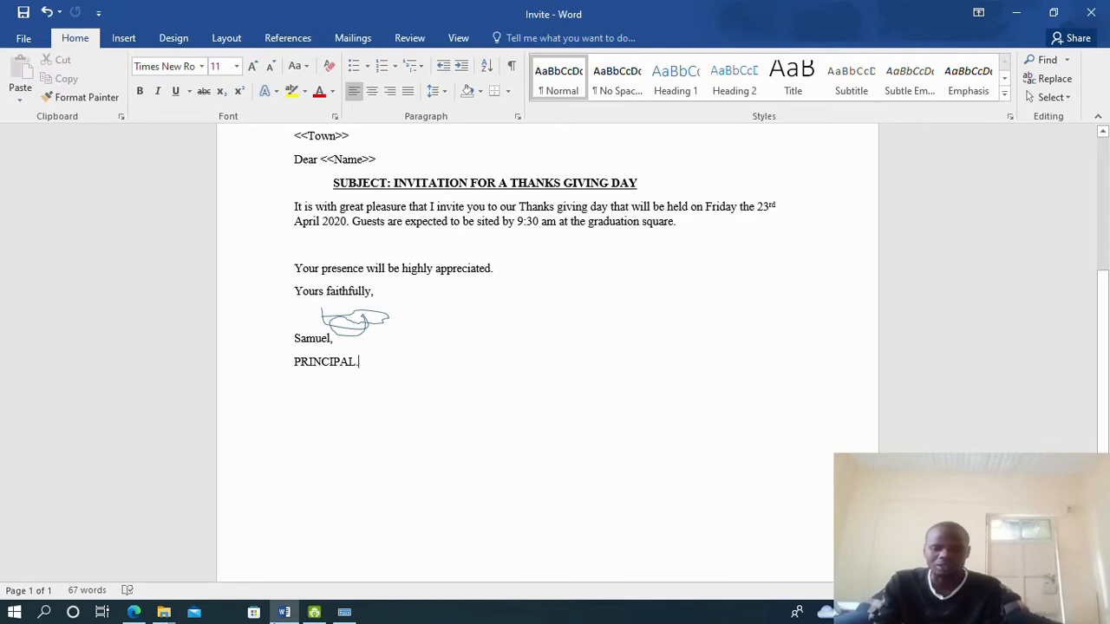
click(133, 612)
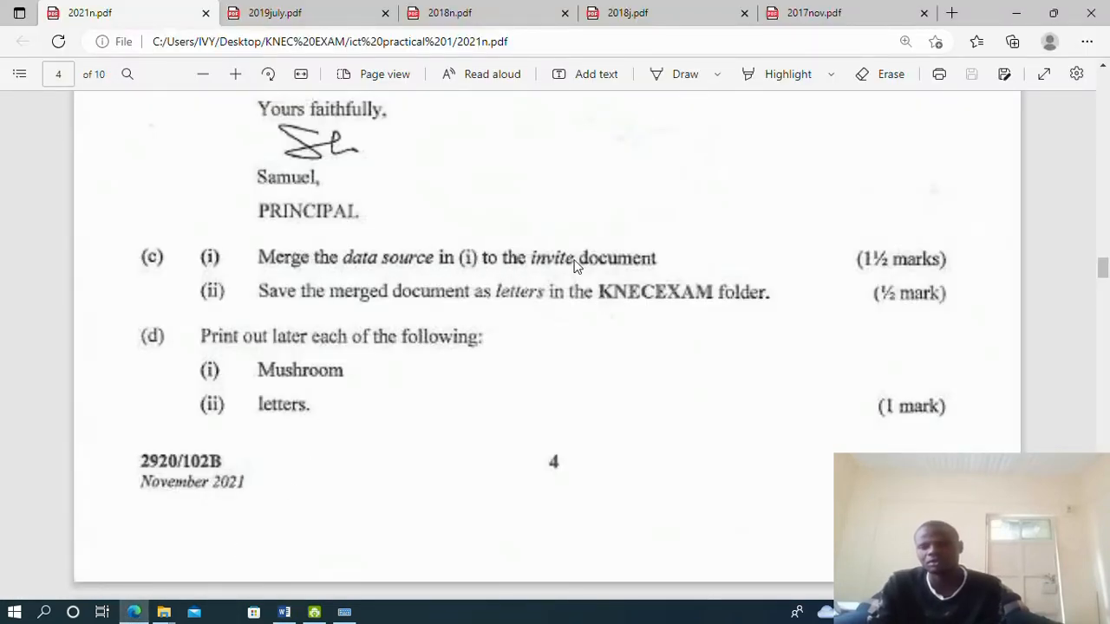
click(281, 611)
Look over the letter's <<title>> and <<Name>> placeholders again, then show the Mailings tab
scroll(272, 359, up, 5)
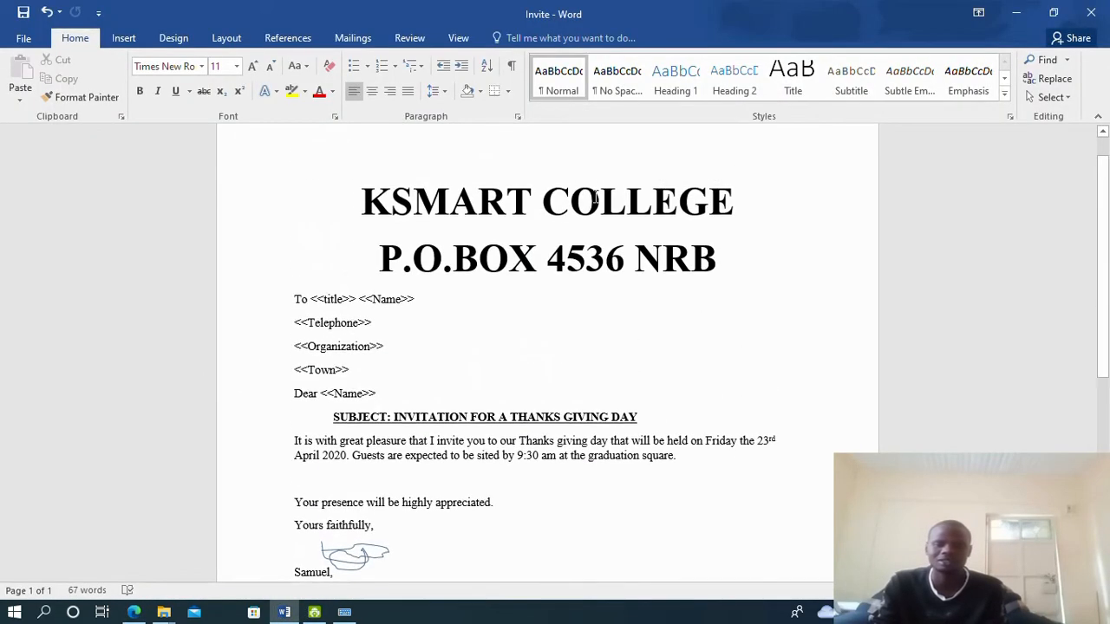
scroll(367, 285, up, 1)
scroll(361, 285, down, 6)
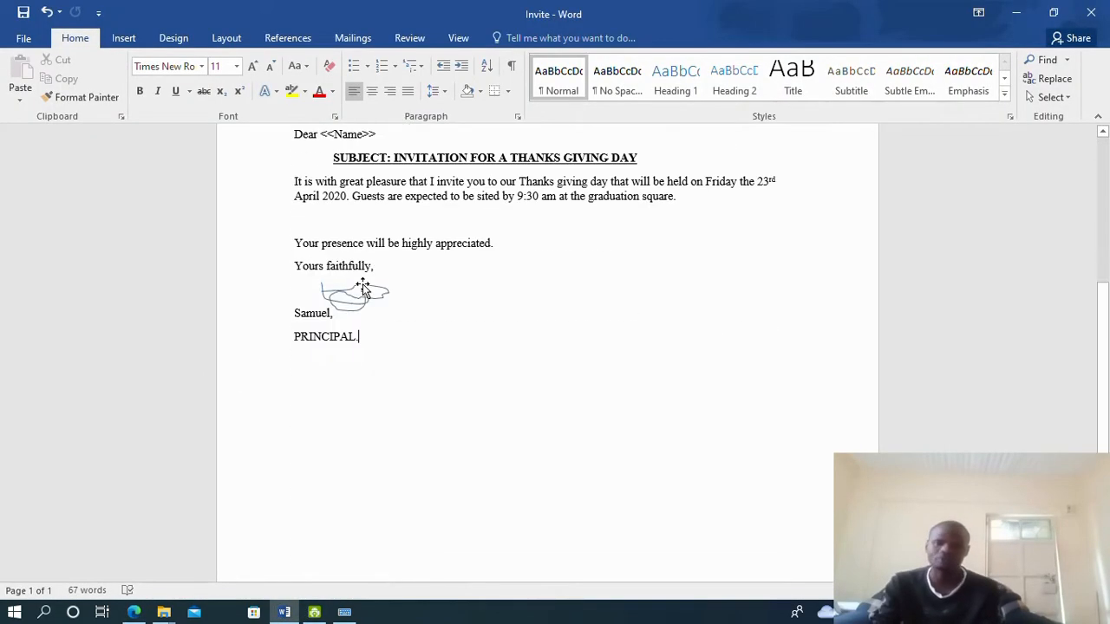
scroll(364, 285, up, 5)
scroll(501, 532, down, 3)
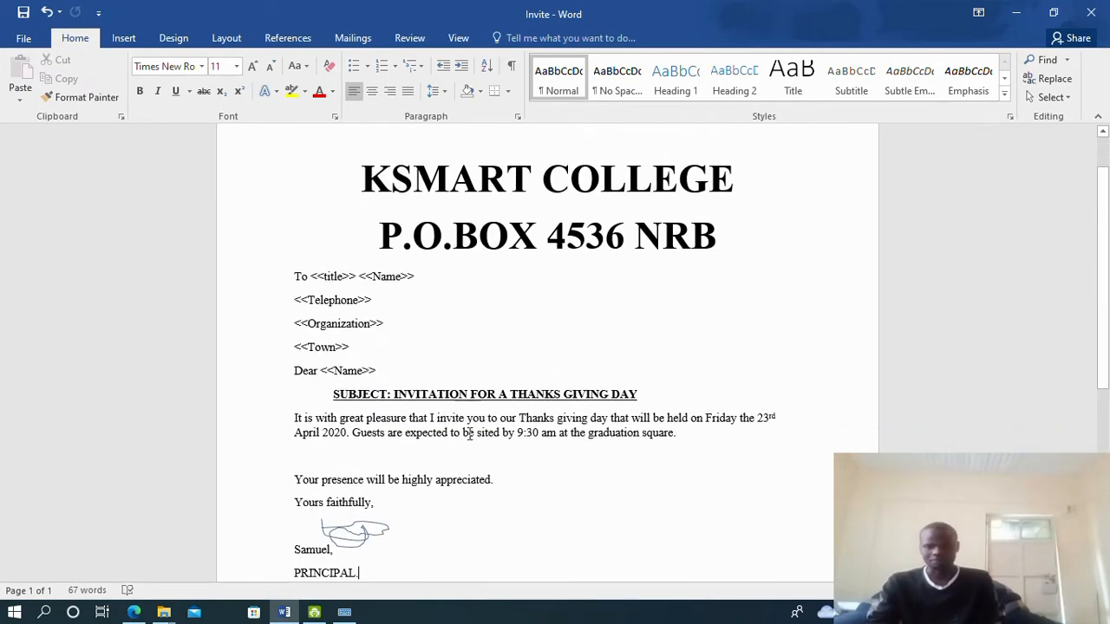
scroll(463, 431, up, 3)
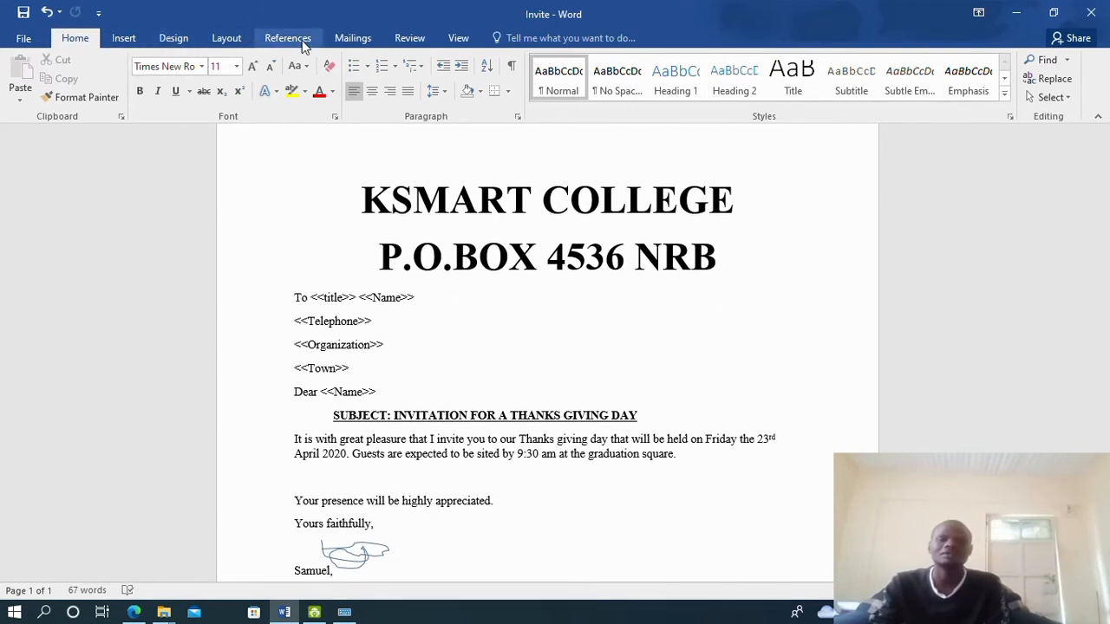
click(352, 40)
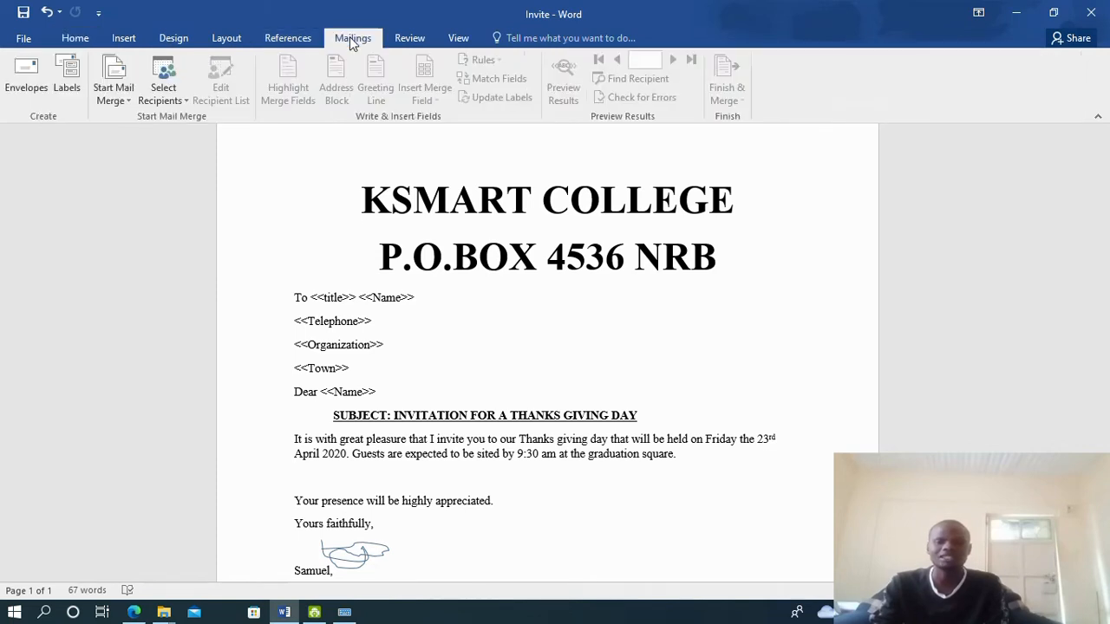
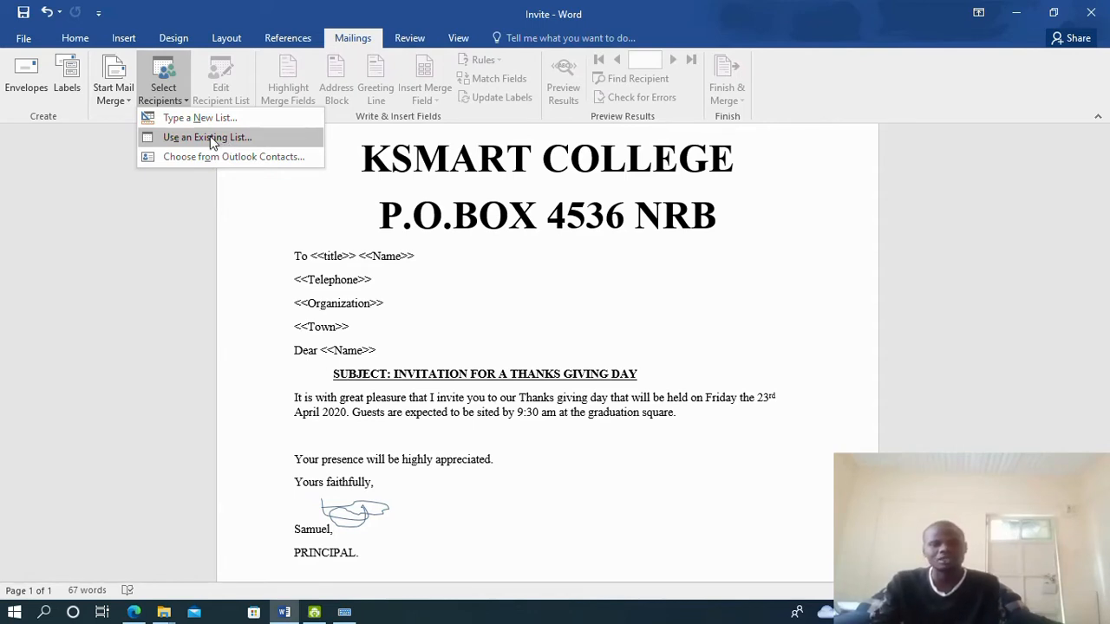
Choose the Thanksgivingday document in Desktop > KNEC EXAM as the existing recipient list
click(210, 137)
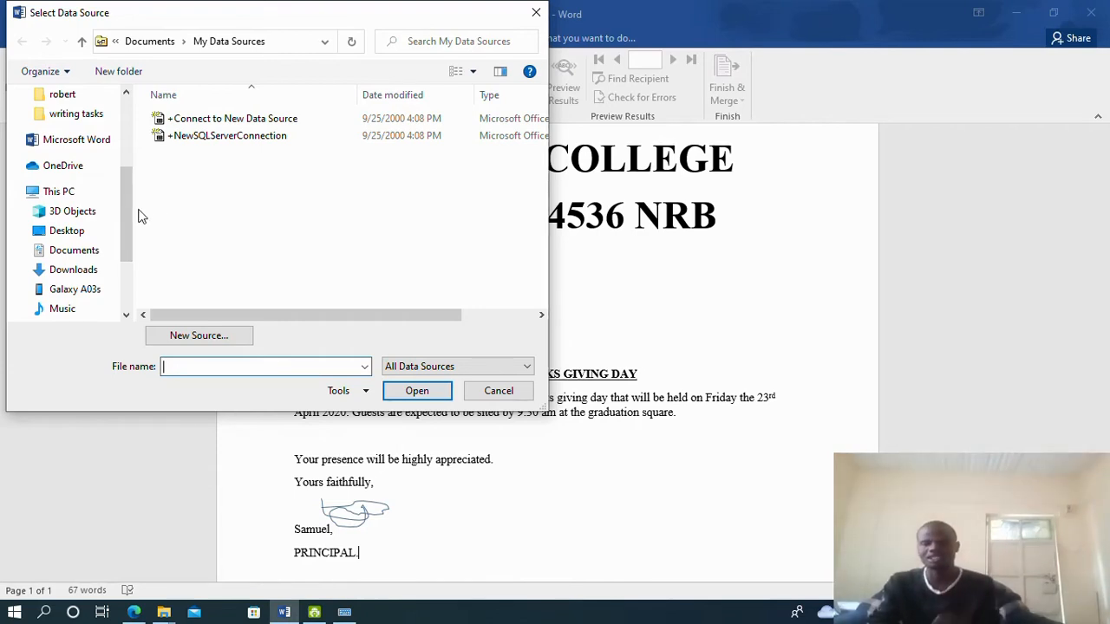
drag(124, 225, 121, 153)
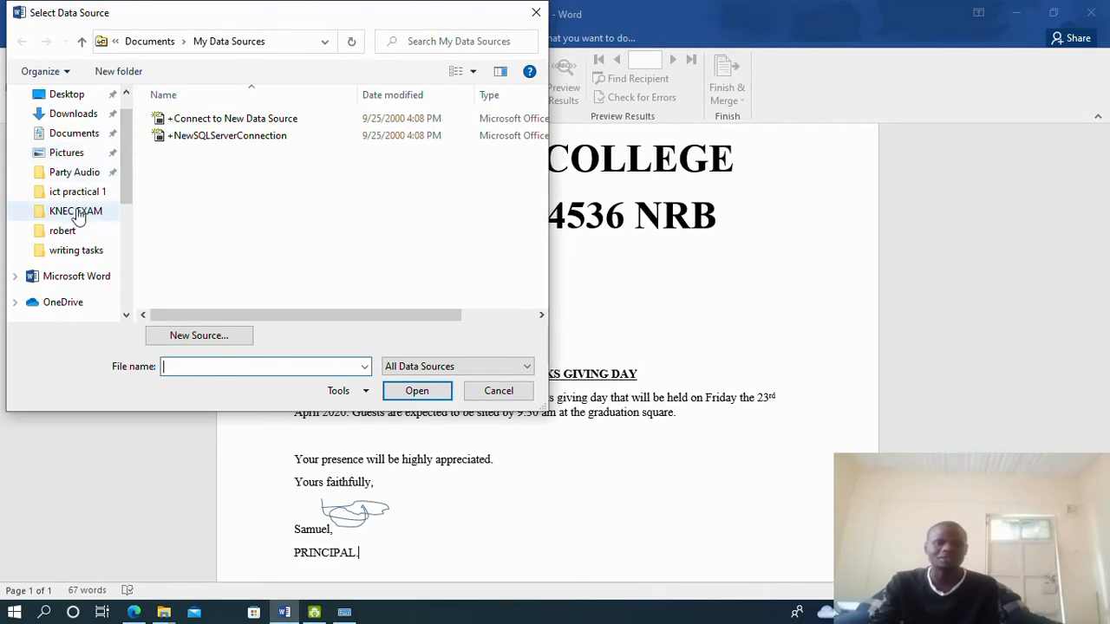
click(69, 97)
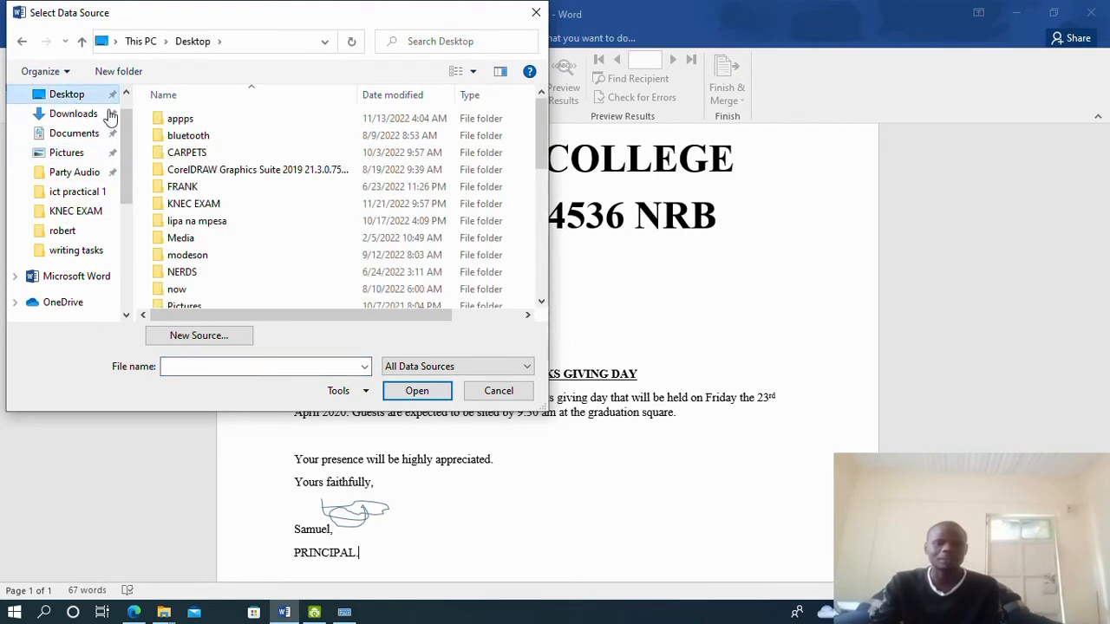
double_click(228, 204)
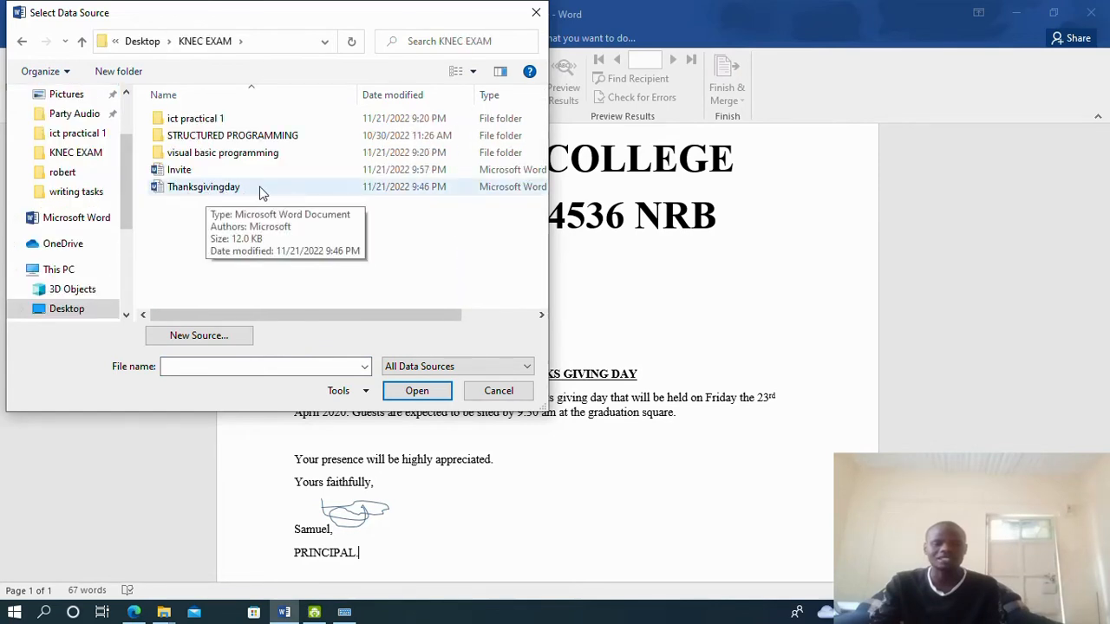
click(259, 186)
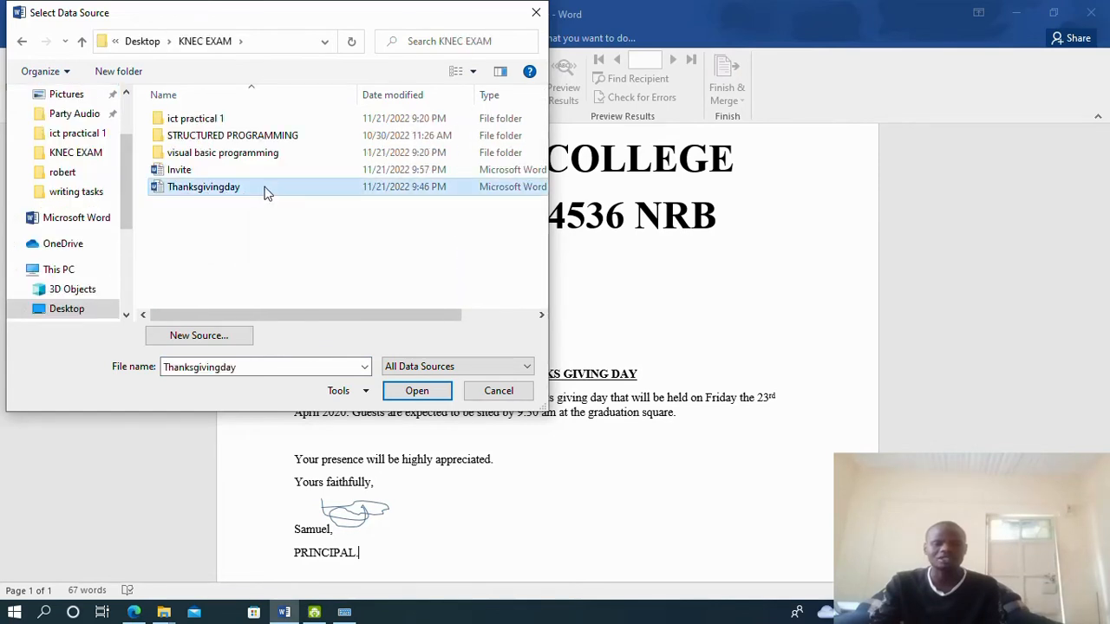
click(413, 392)
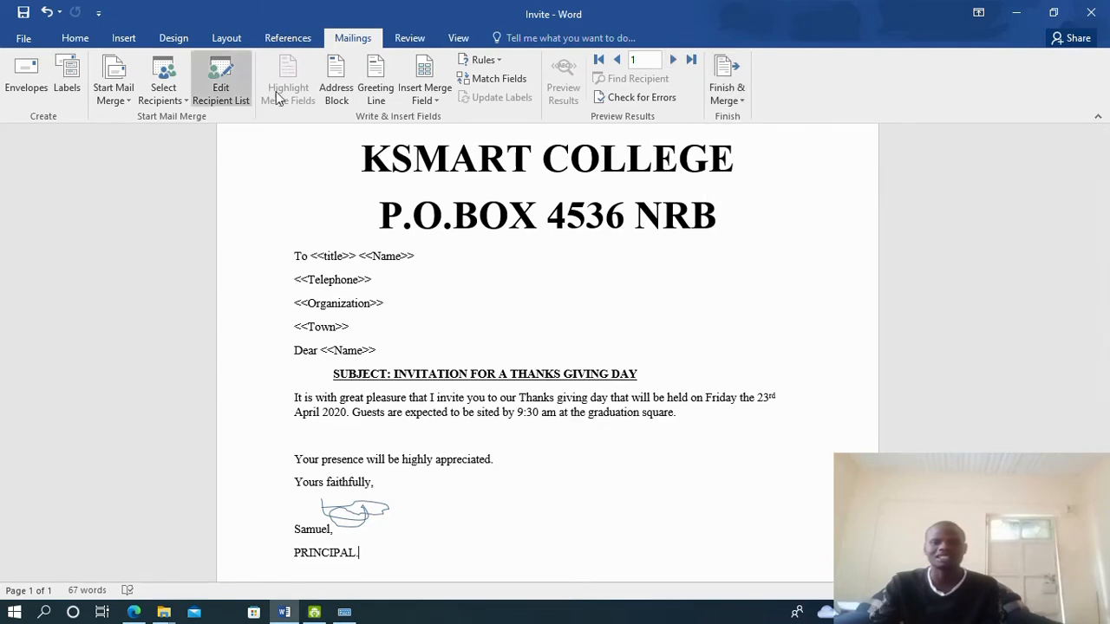
Replace the typed <<title>> placeholder after To with the Title merge field
click(335, 102)
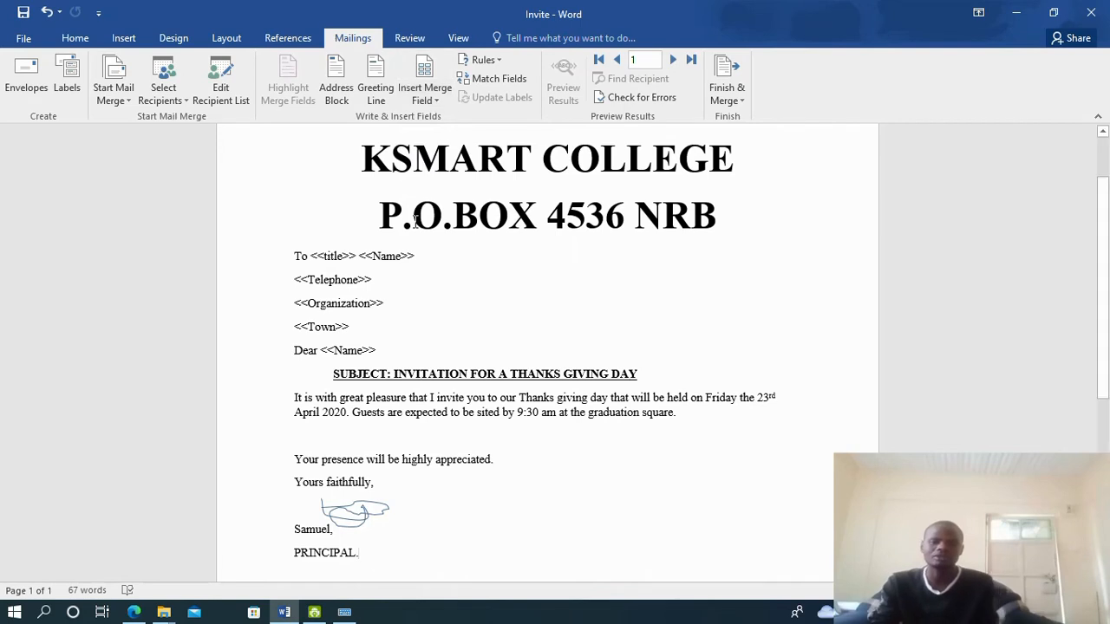
click(437, 102)
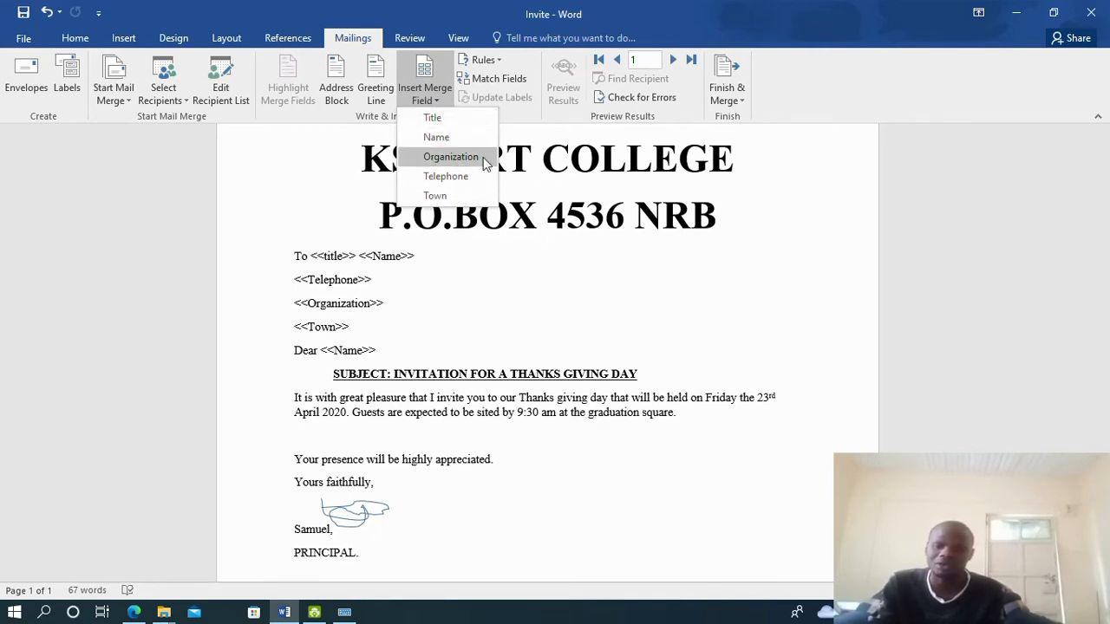
click(449, 271)
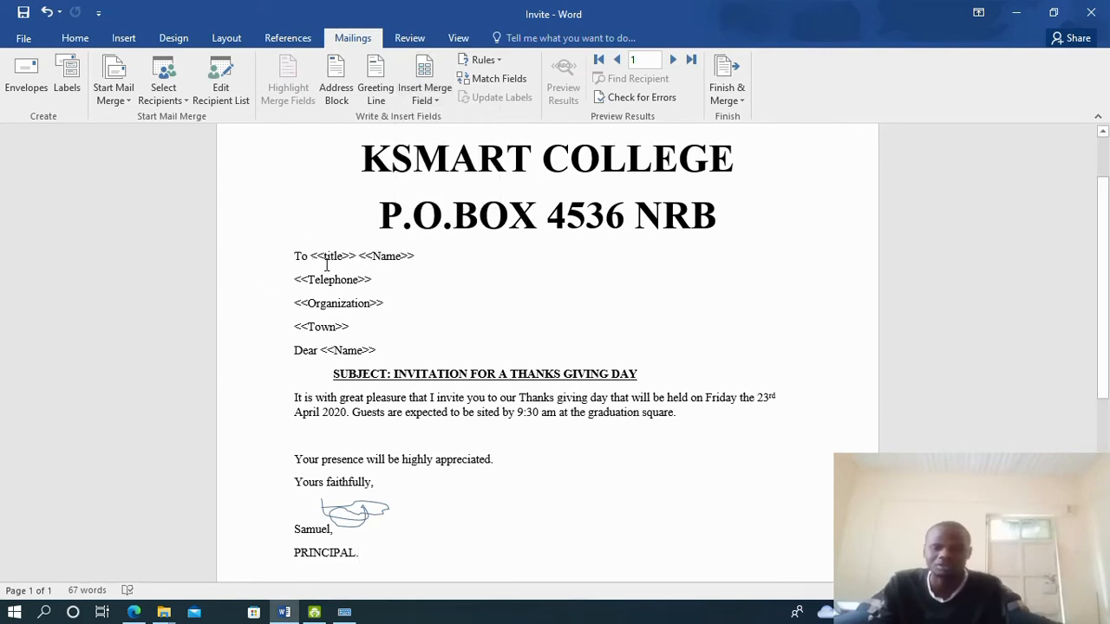
drag(311, 256, 354, 256)
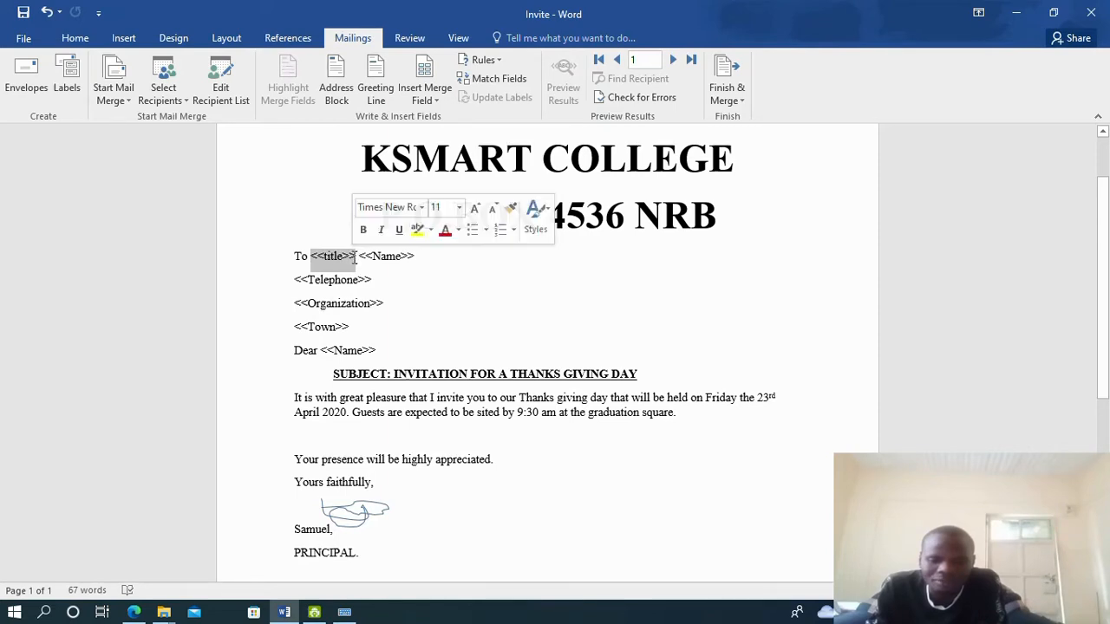
click(438, 101)
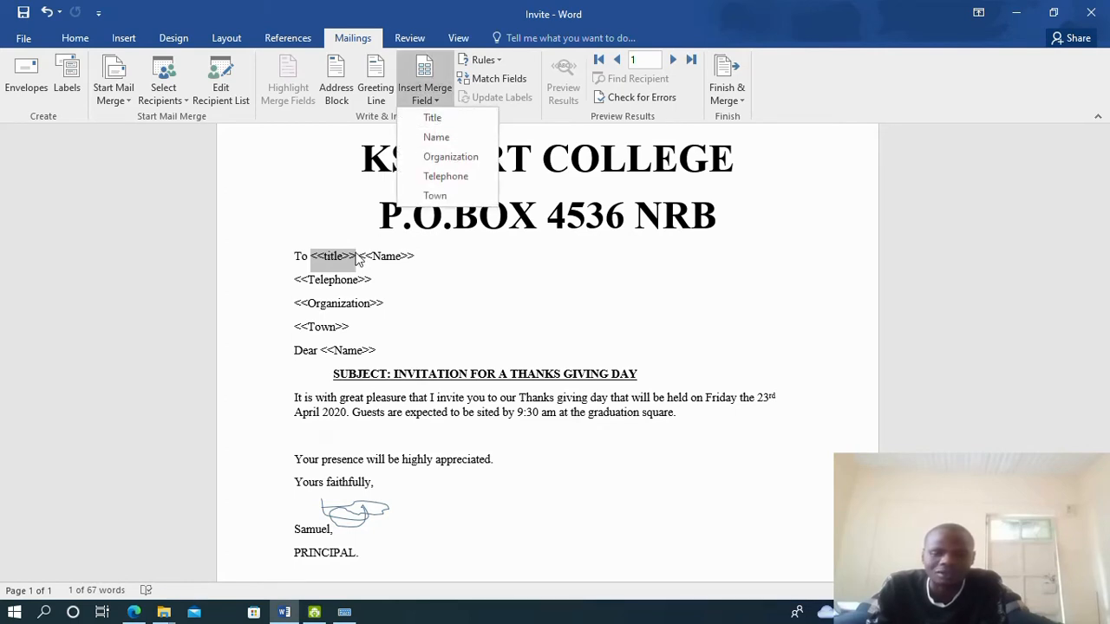
click(433, 118)
click(348, 255)
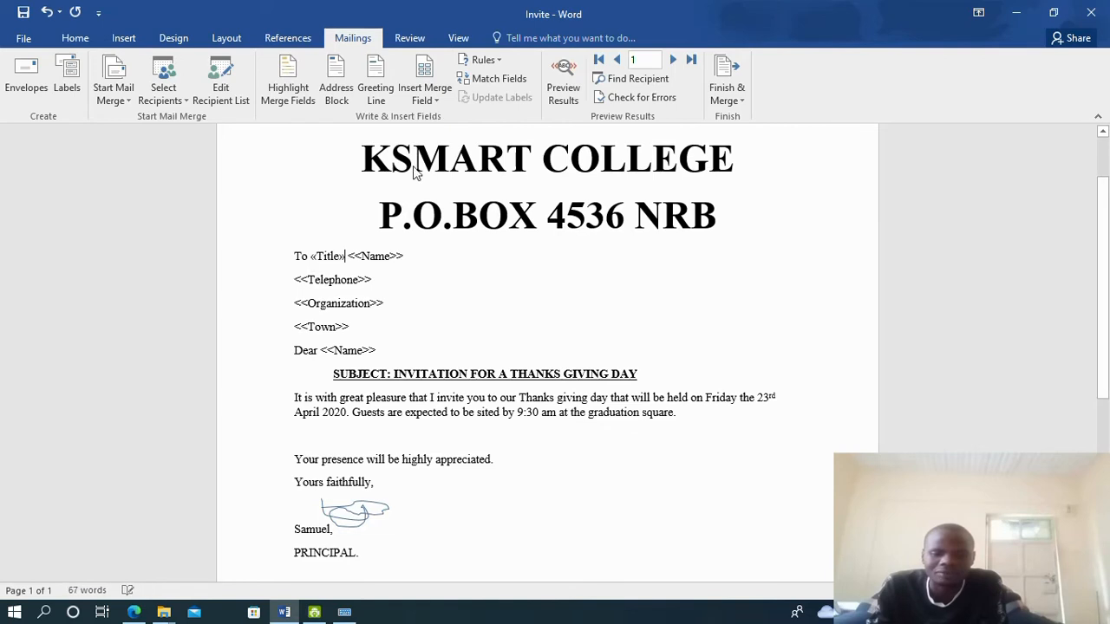
Replace the <<Name>> and <<Telephone>> placeholders with the Name and Telephone merge fields
drag(349, 252, 404, 257)
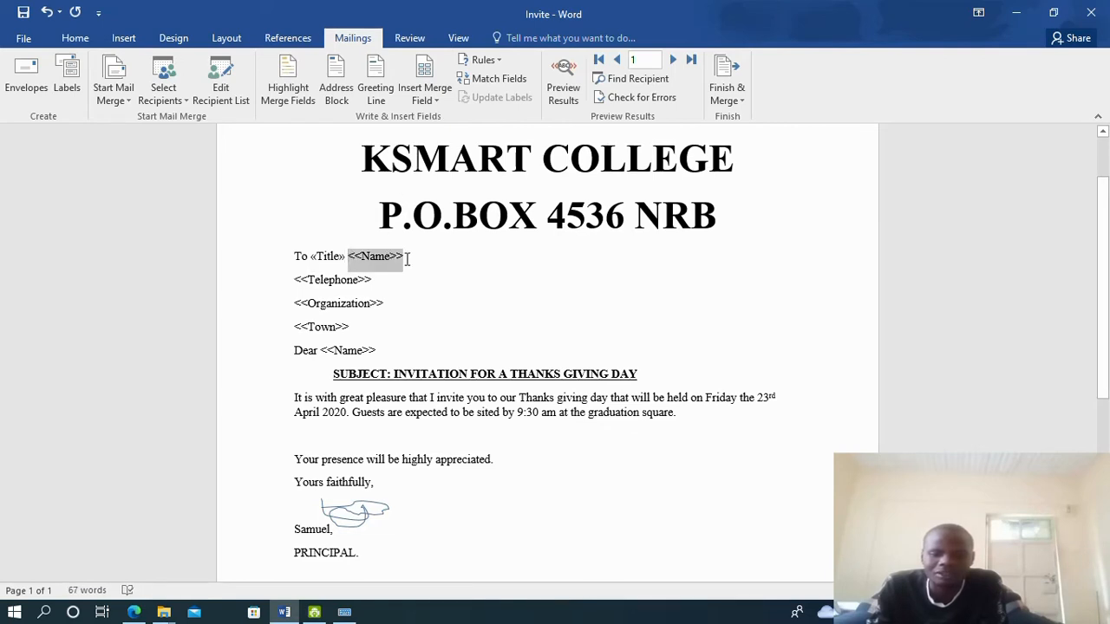
click(424, 101)
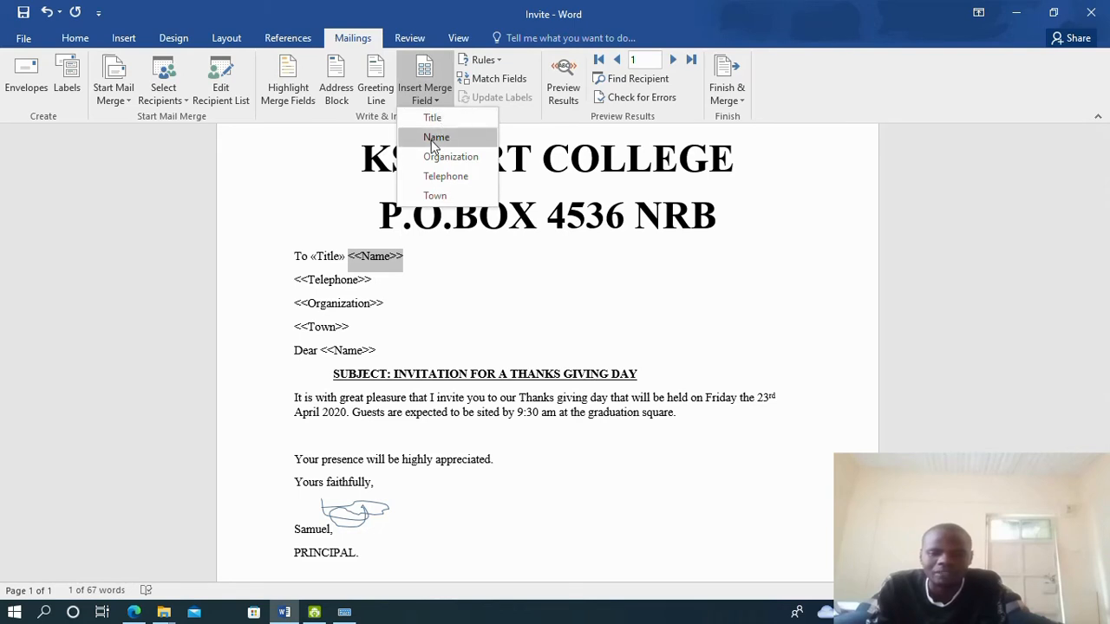
click(432, 141)
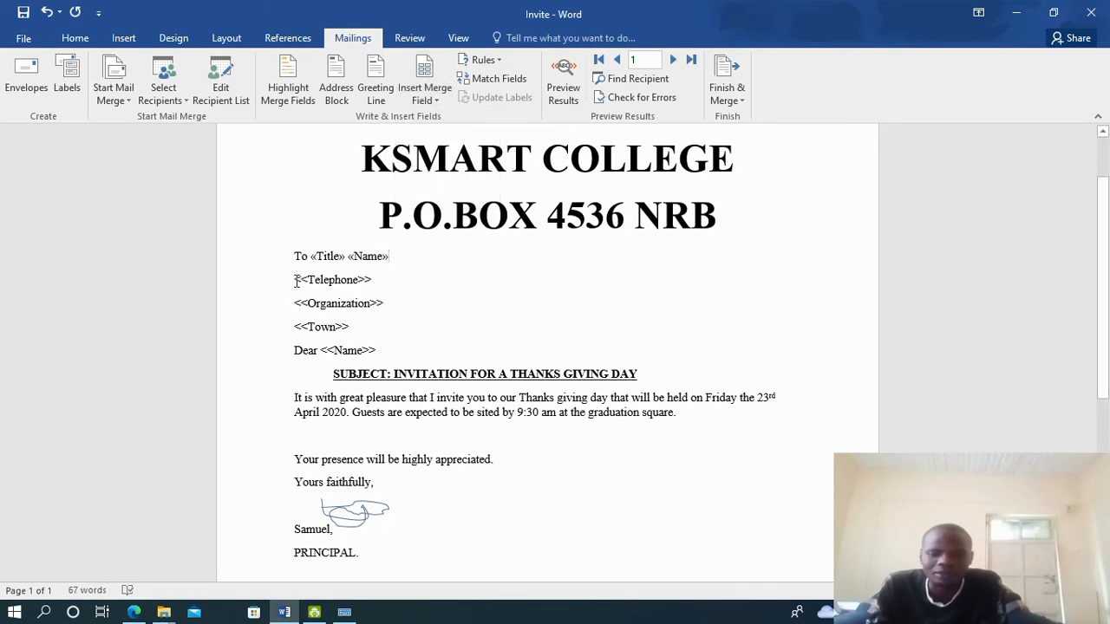
drag(296, 280, 374, 282)
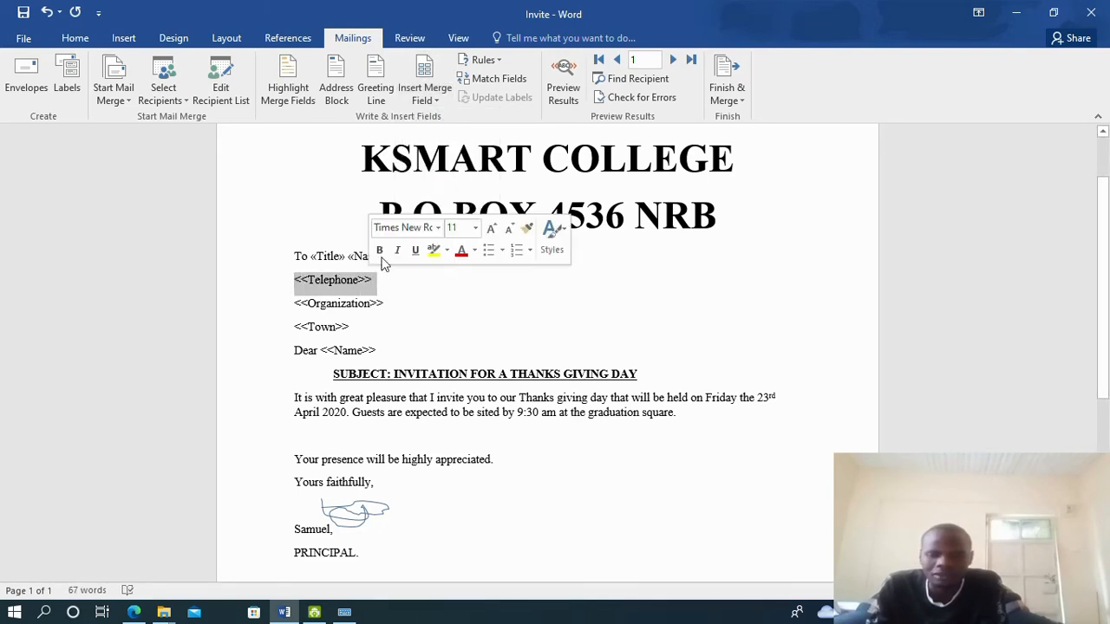
click(433, 101)
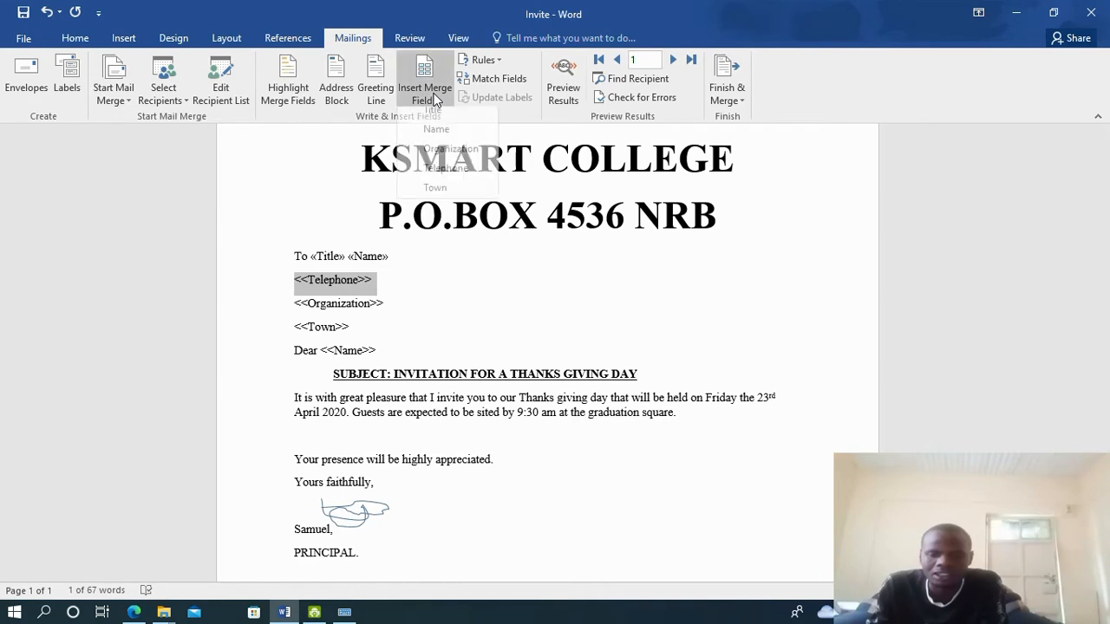
click(446, 178)
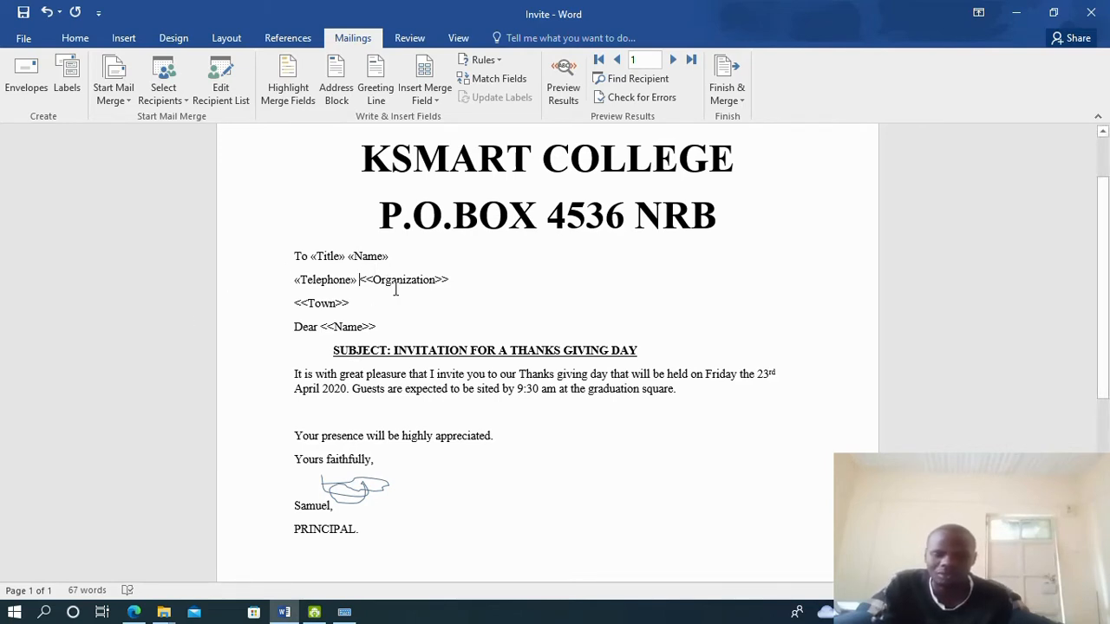
Swap <<Organization>> and <<Town>> for merge fields, and put Dear back on its own line
drag(357, 279, 449, 281)
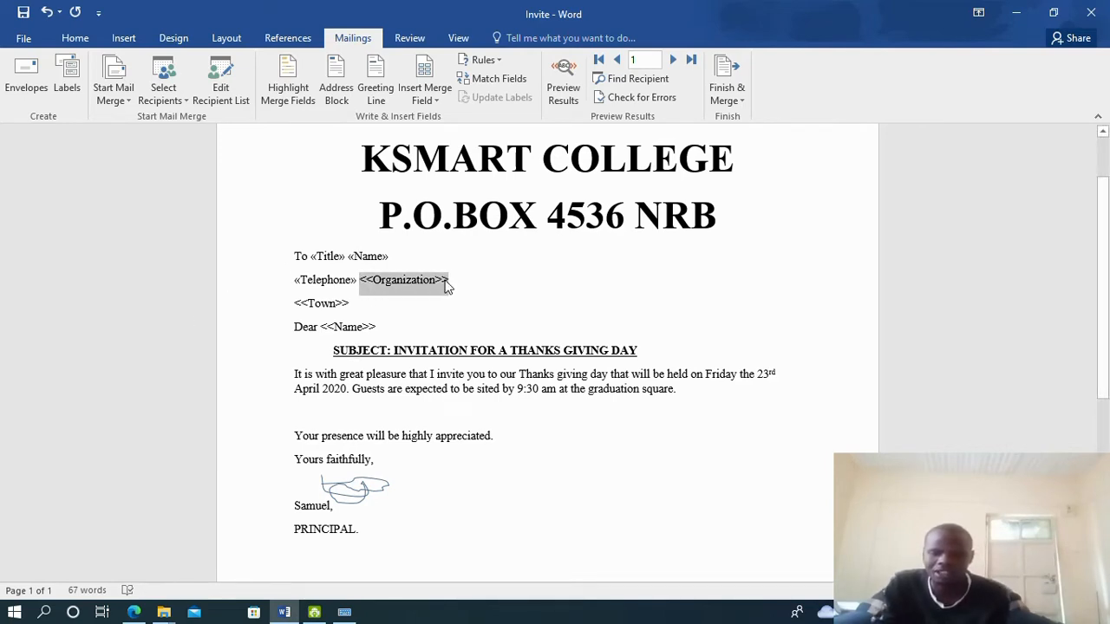
click(425, 91)
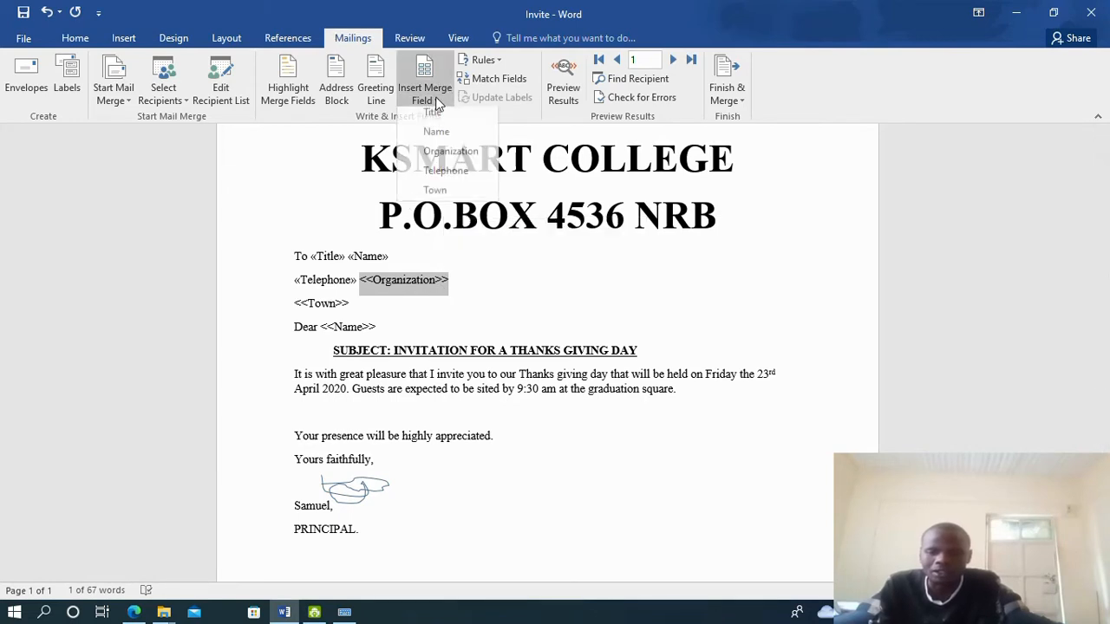
click(427, 157)
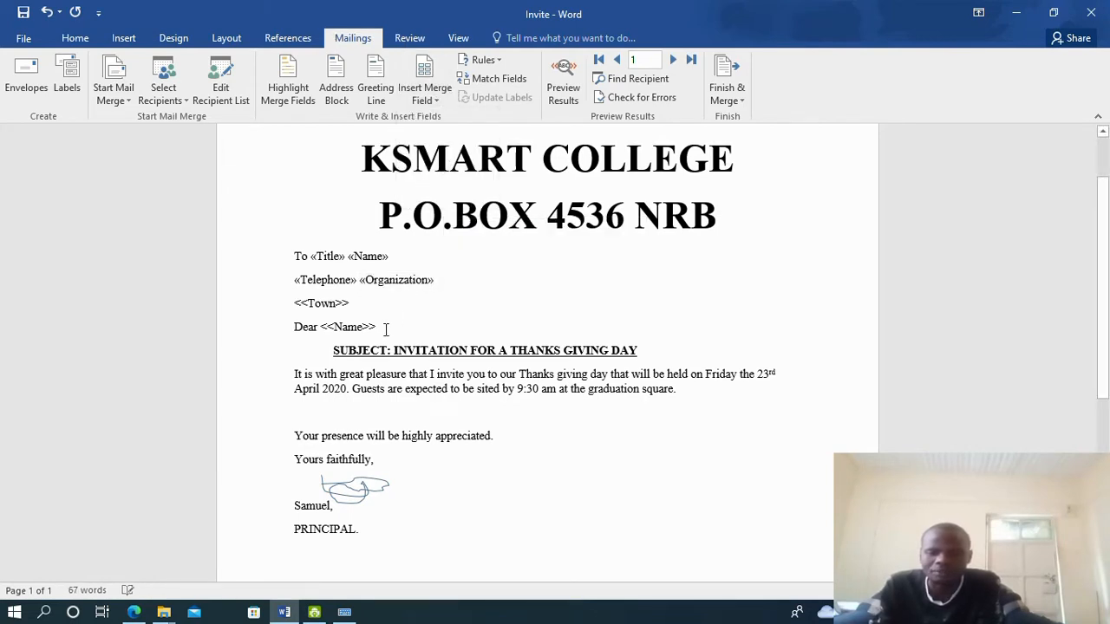
drag(292, 302, 366, 305)
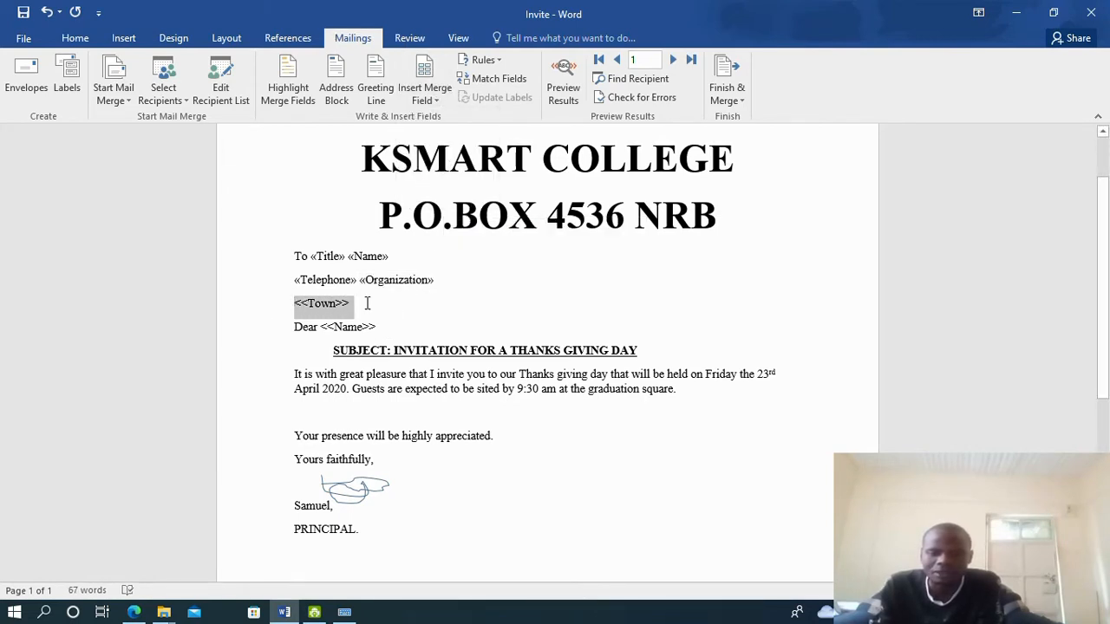
click(425, 91)
click(441, 196)
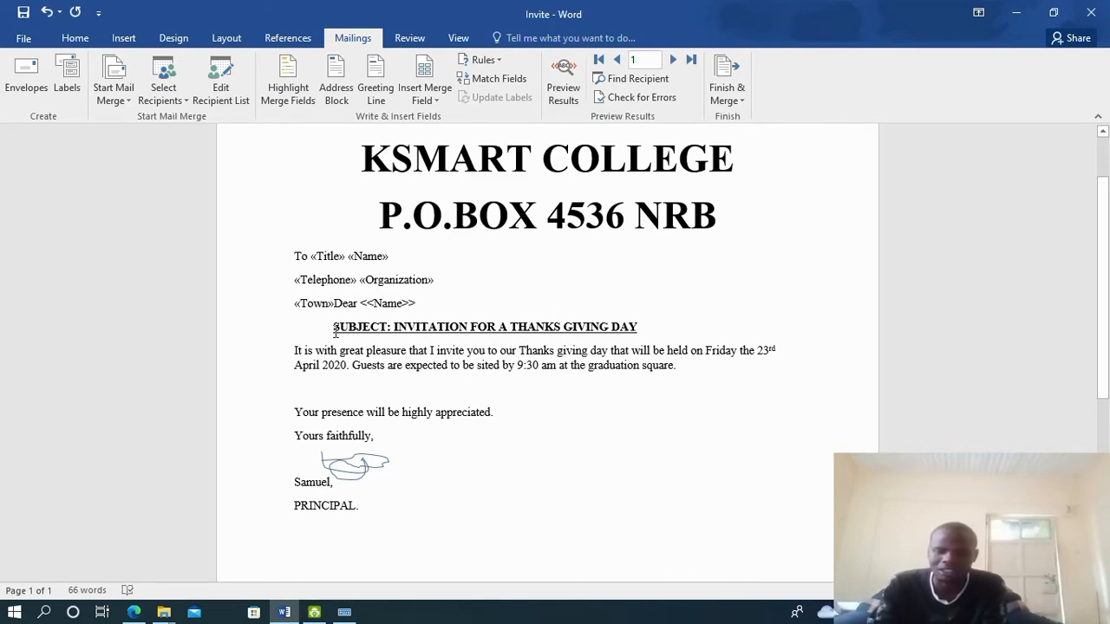
key(Return)
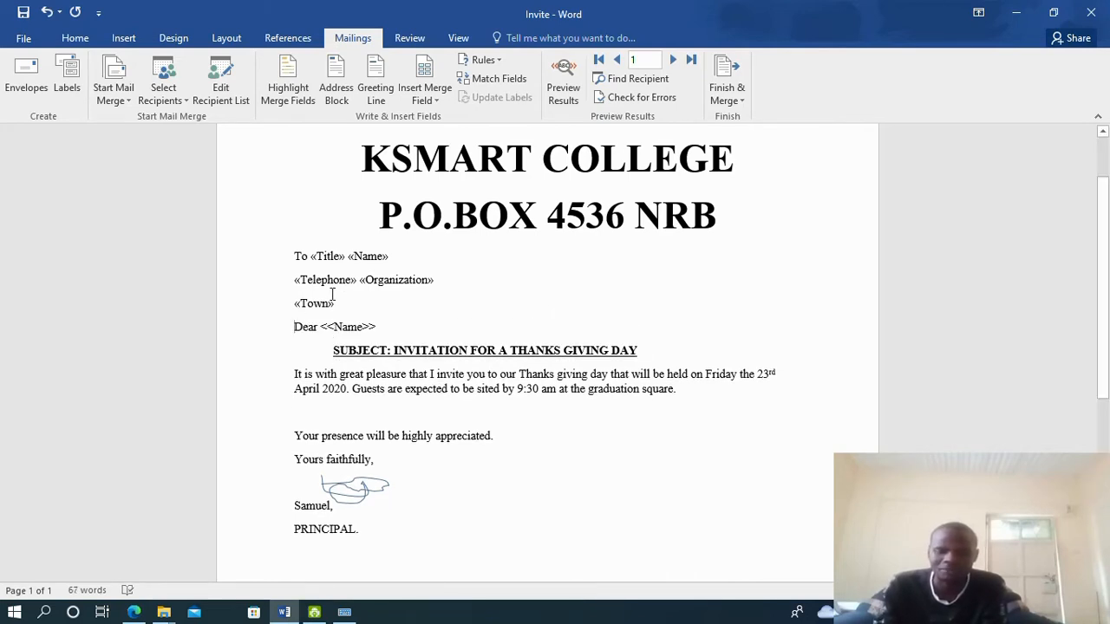
Replace the <<Name>> after Dear with the Name merge field and restore the subject line
drag(322, 329, 387, 331)
click(435, 100)
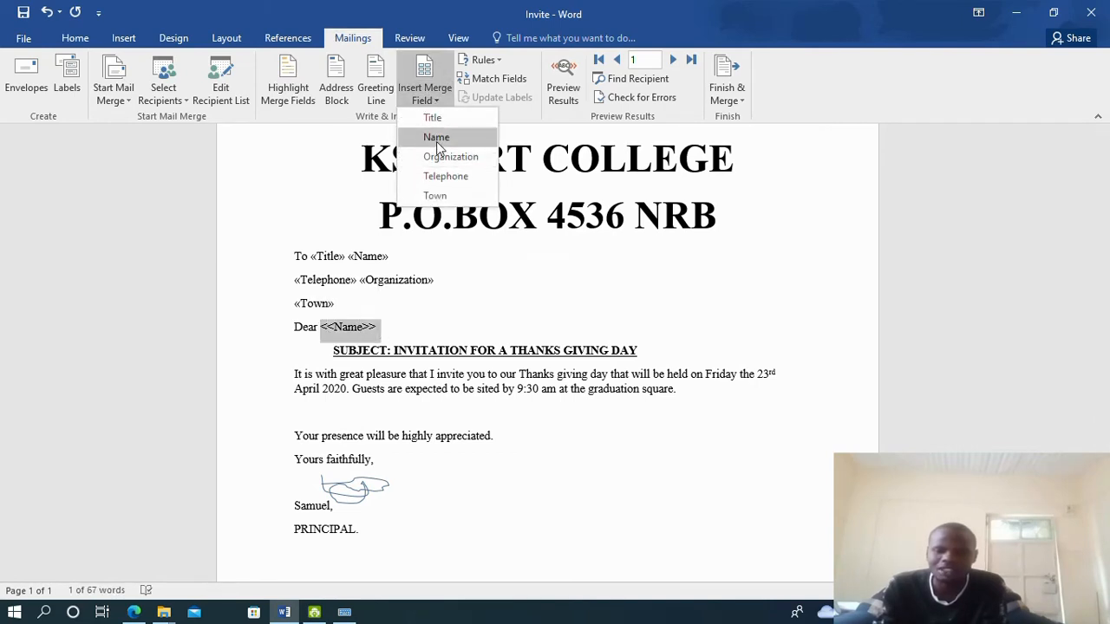
click(436, 139)
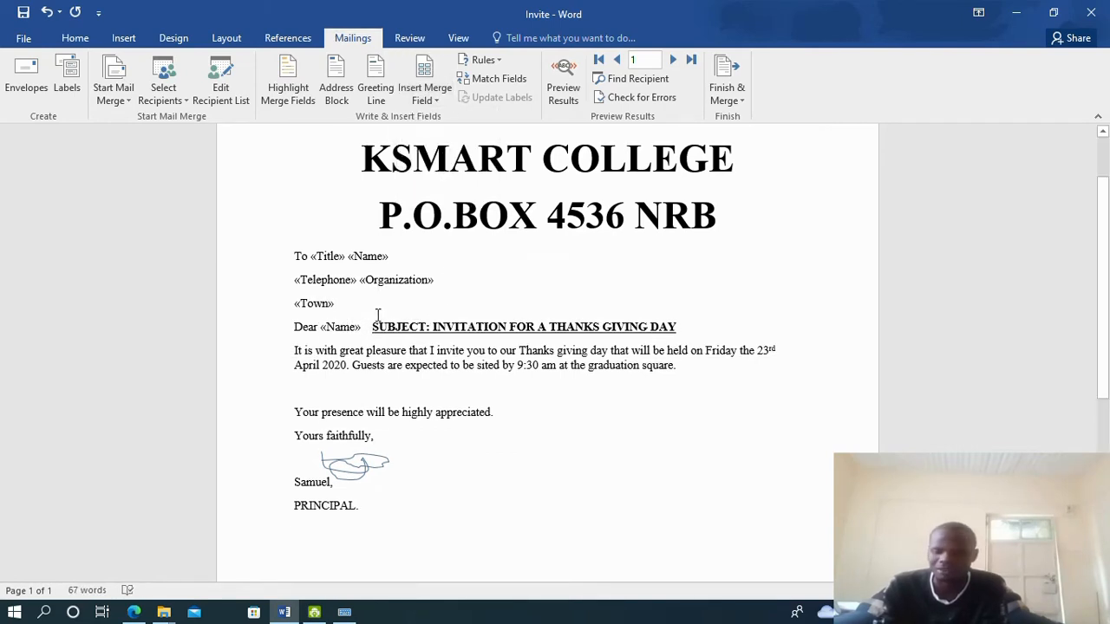
key(Return)
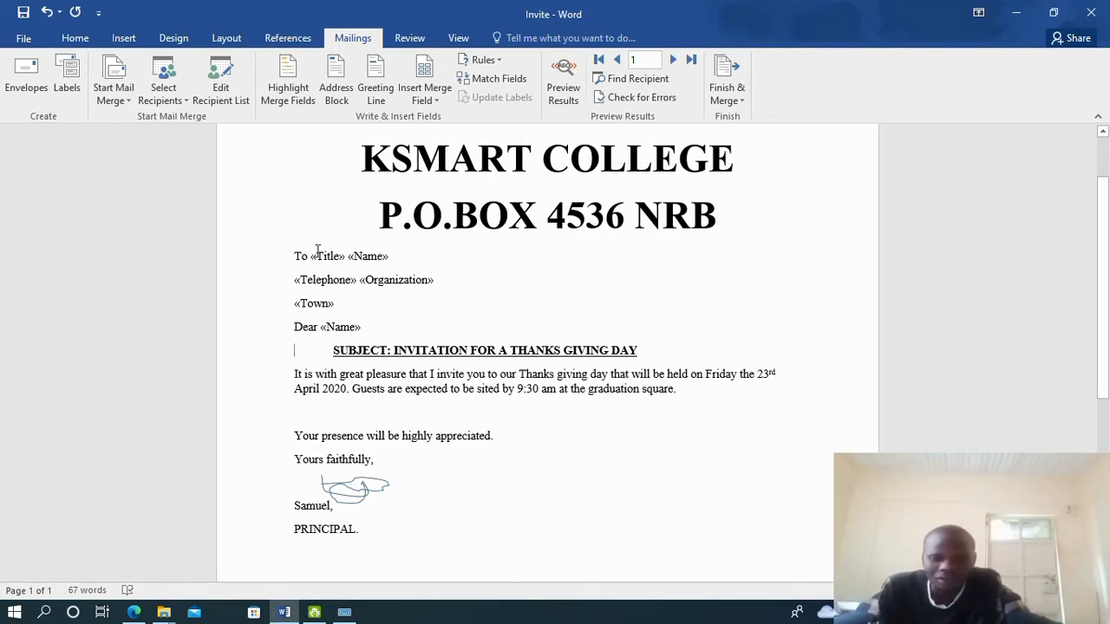
click(434, 98)
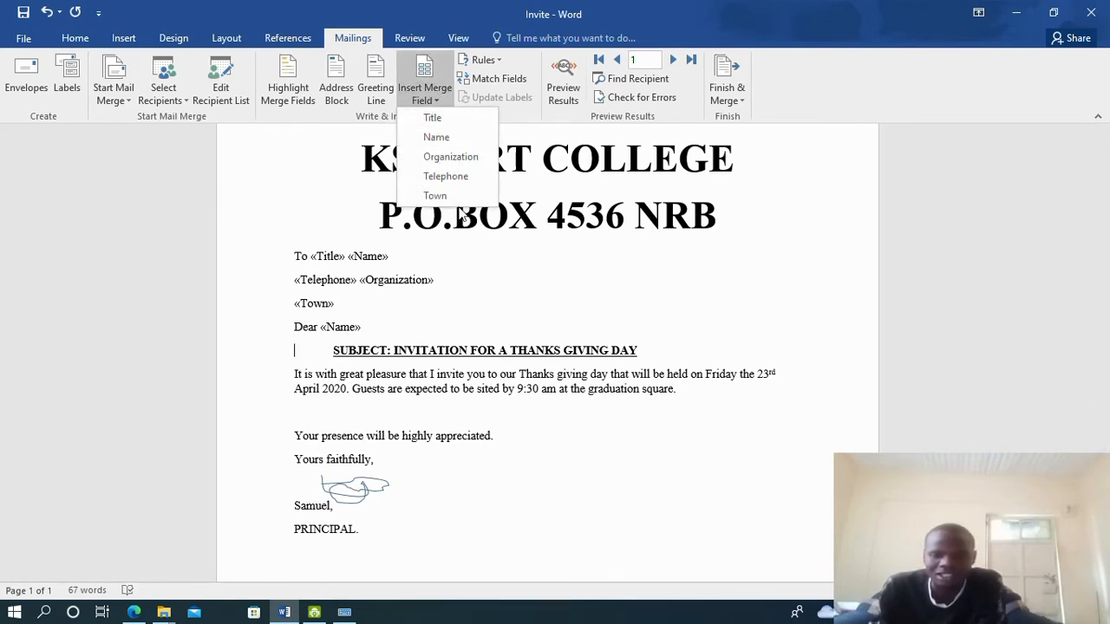
click(490, 260)
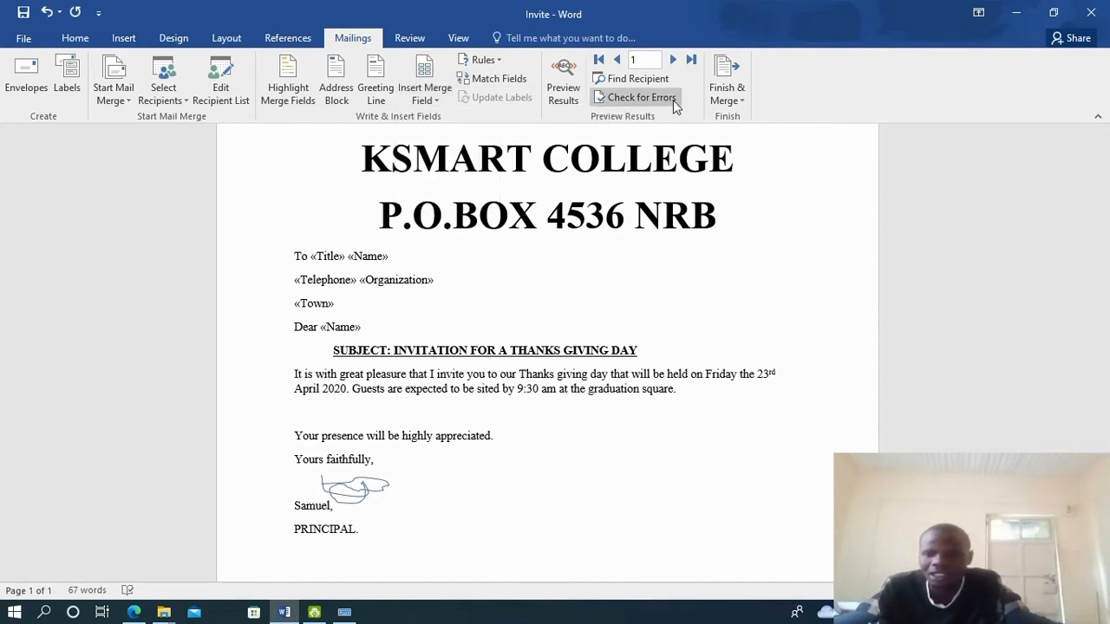
Merge all records into individual editable letters in a new document
click(739, 103)
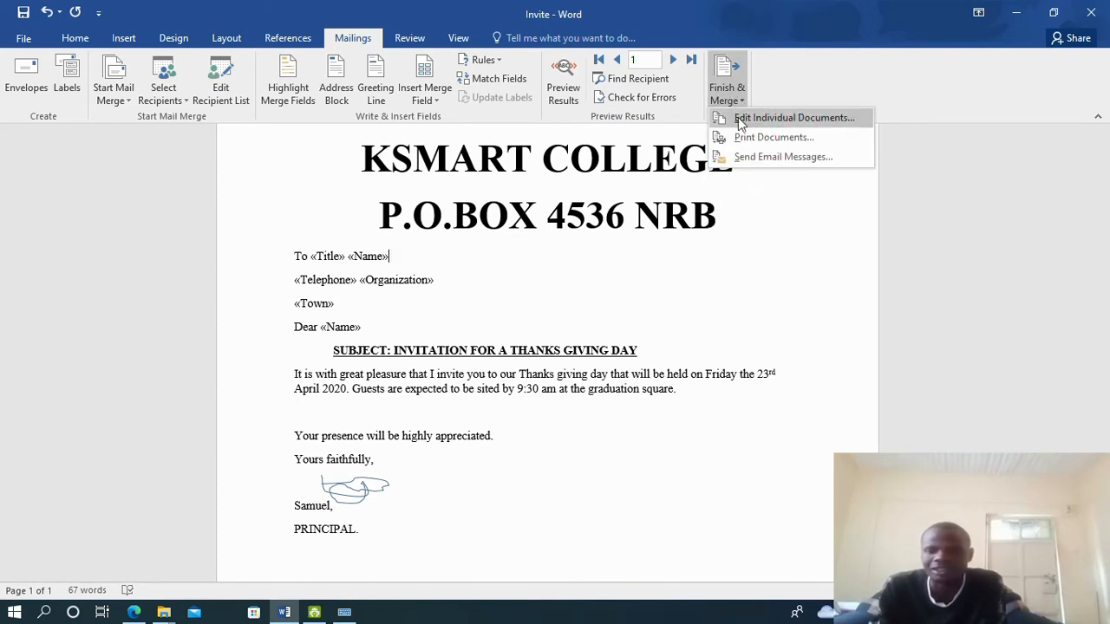
click(781, 118)
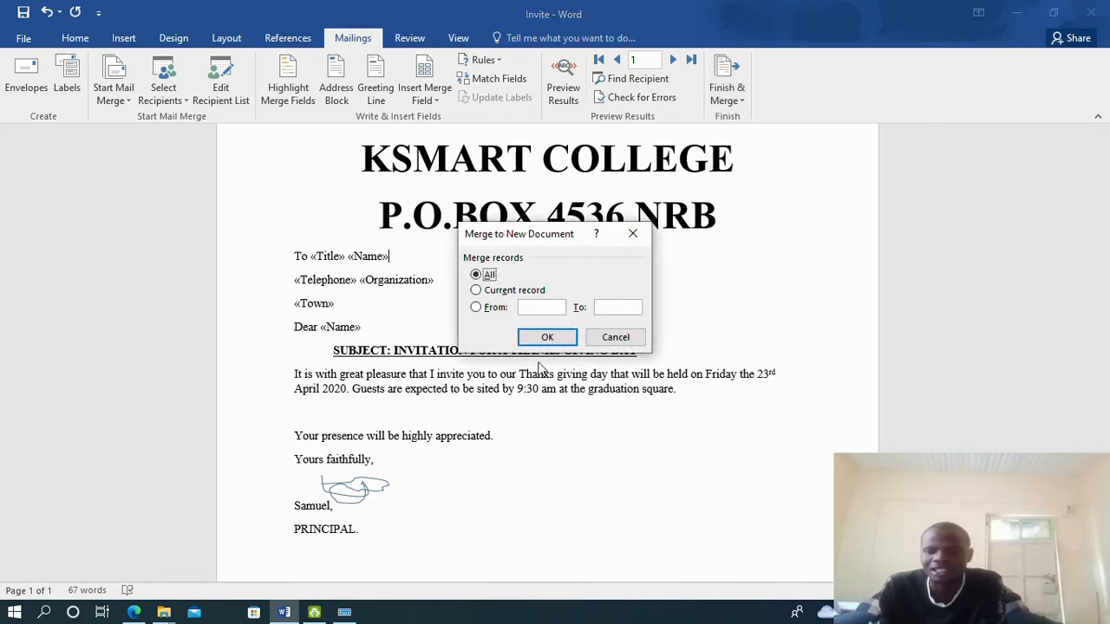
click(535, 344)
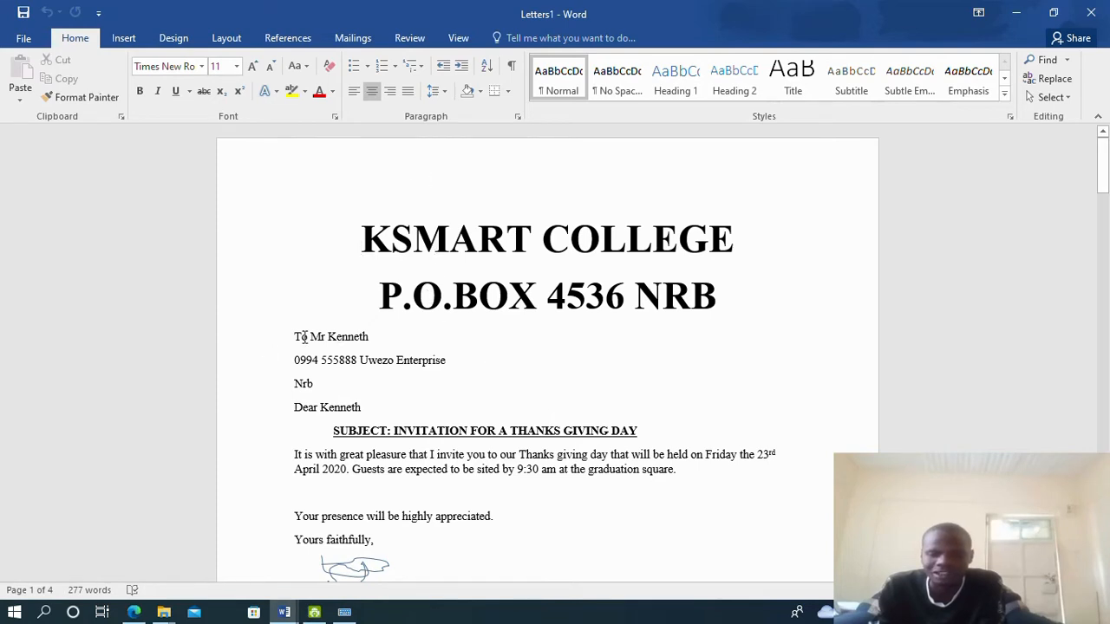
drag(296, 337, 369, 337)
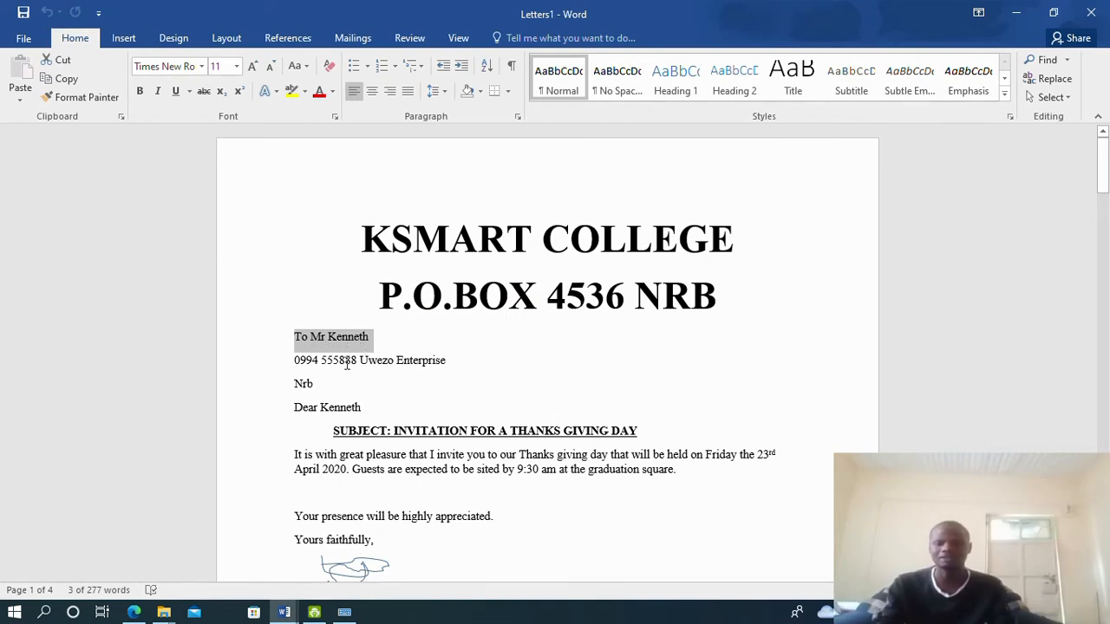
drag(295, 364, 446, 361)
drag(296, 383, 362, 409)
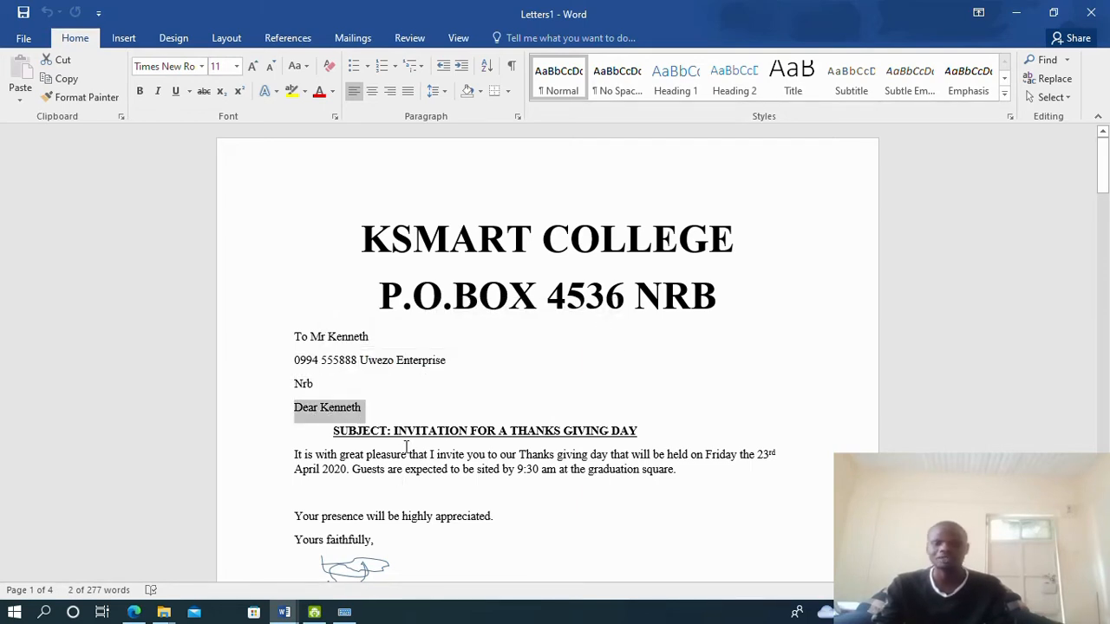
click(371, 416)
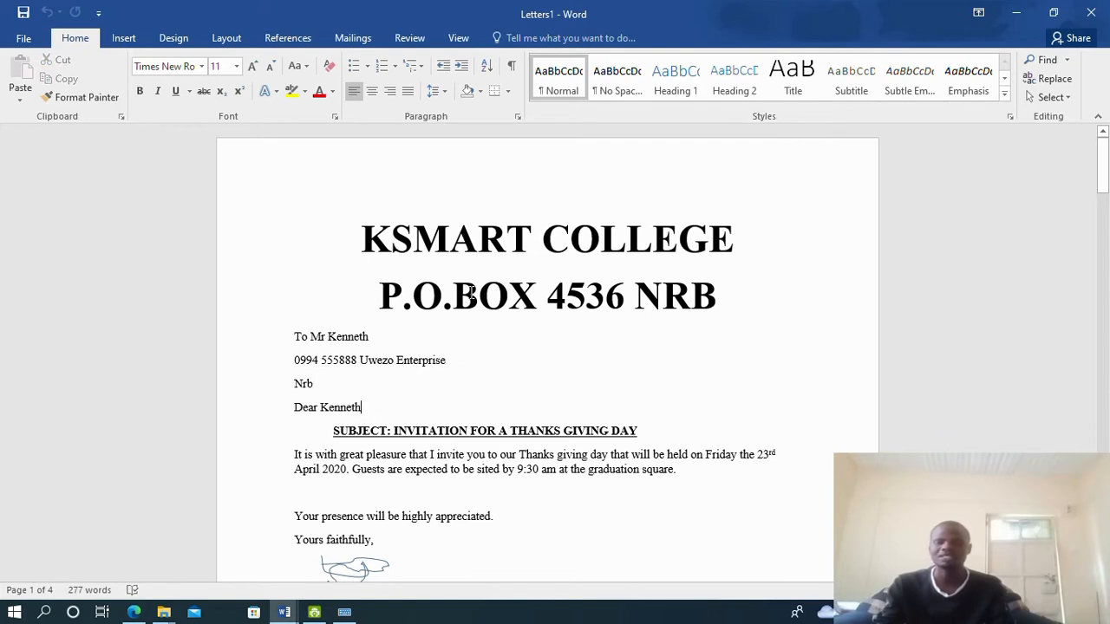
drag(296, 337, 362, 384)
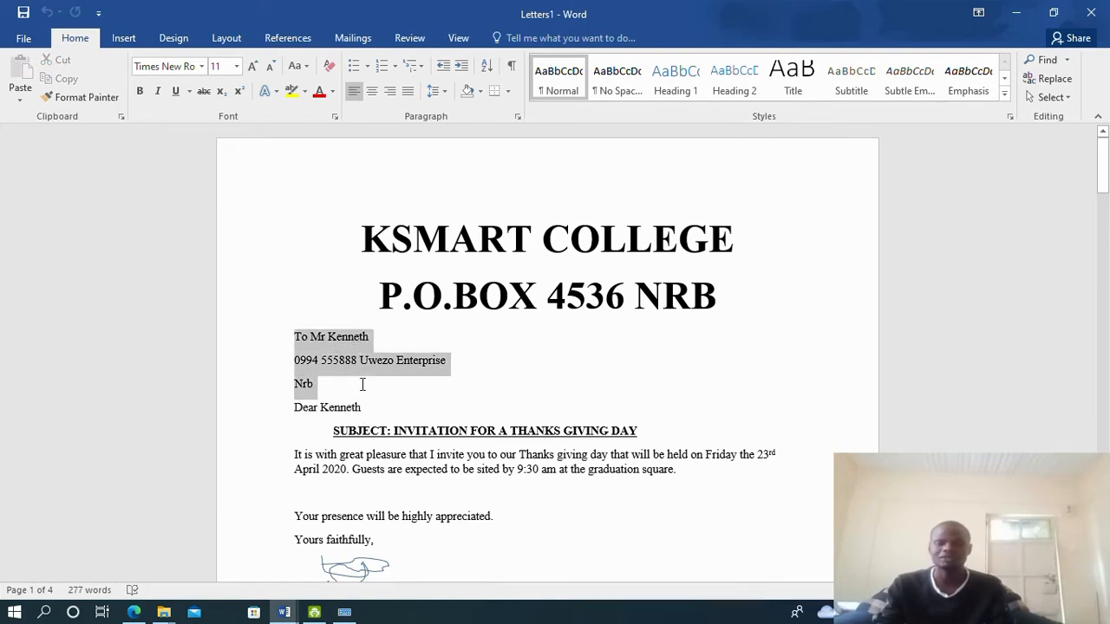
drag(320, 431, 433, 516)
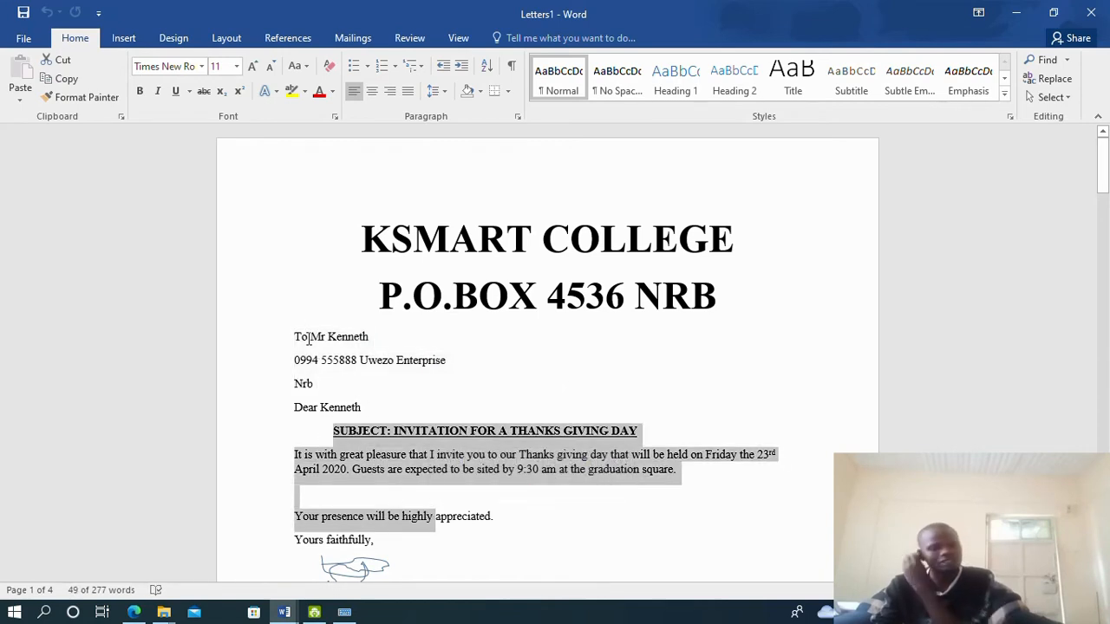
drag(308, 338, 362, 406)
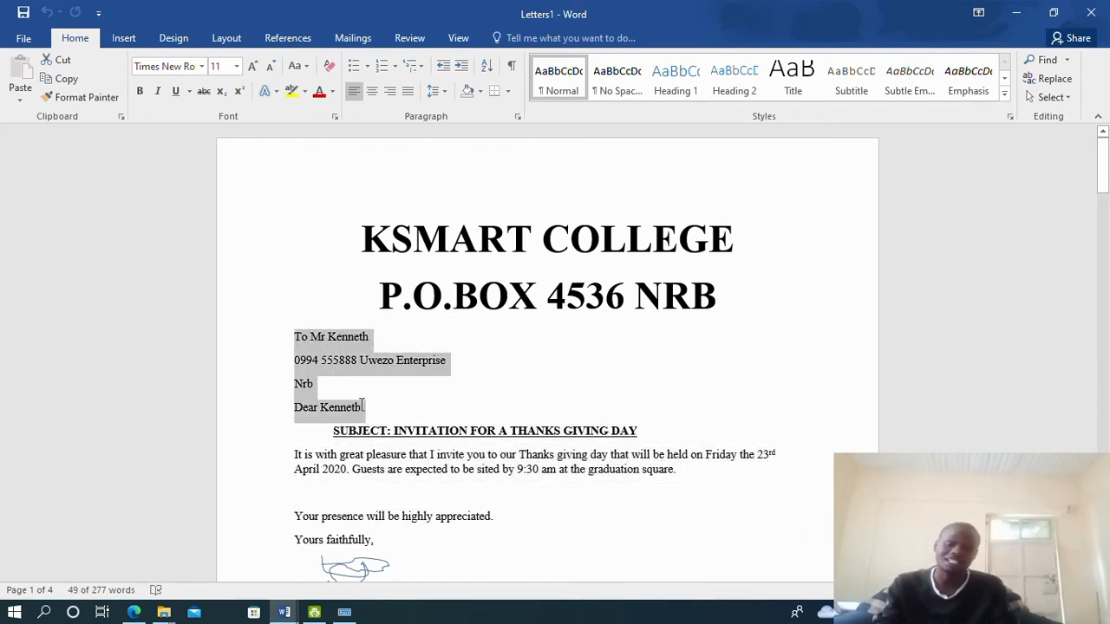
click(339, 364)
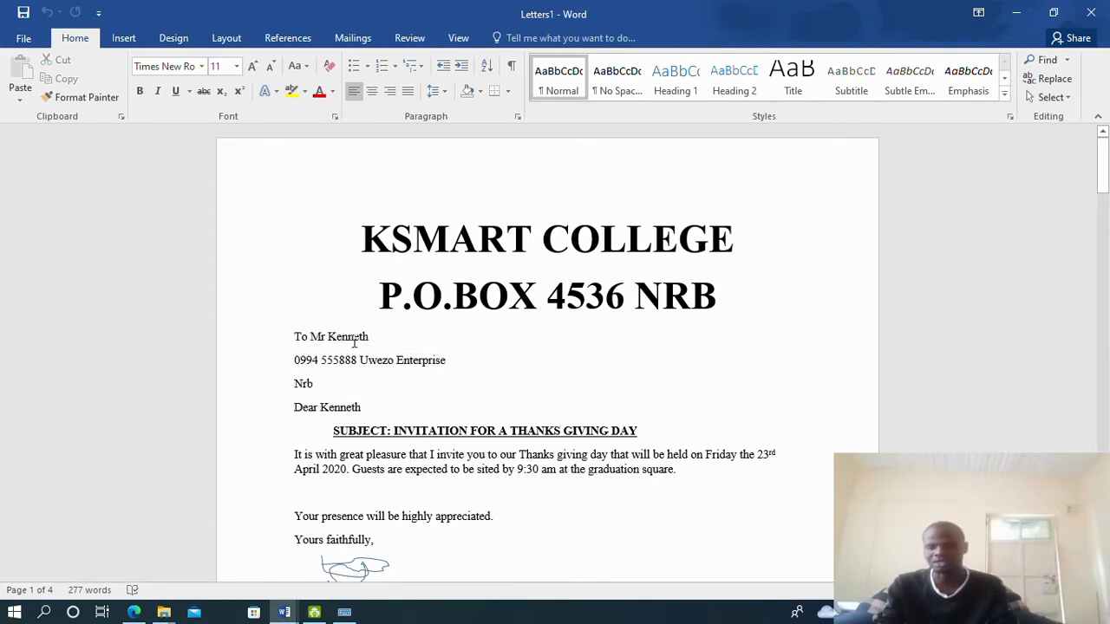
scroll(353, 343, down, 15)
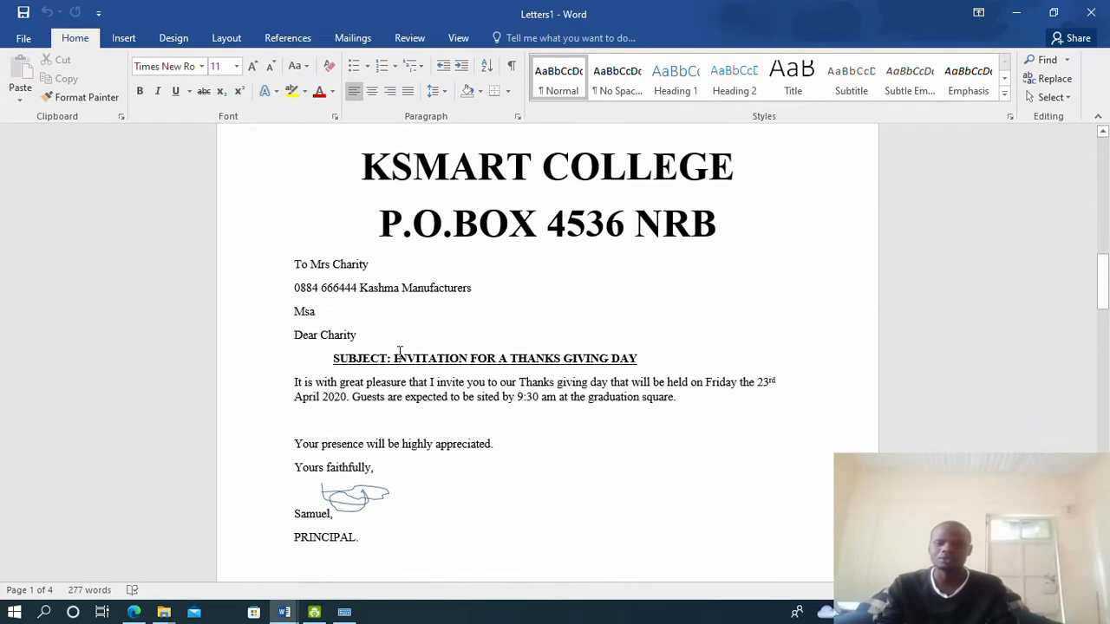
scroll(400, 350, down, 1)
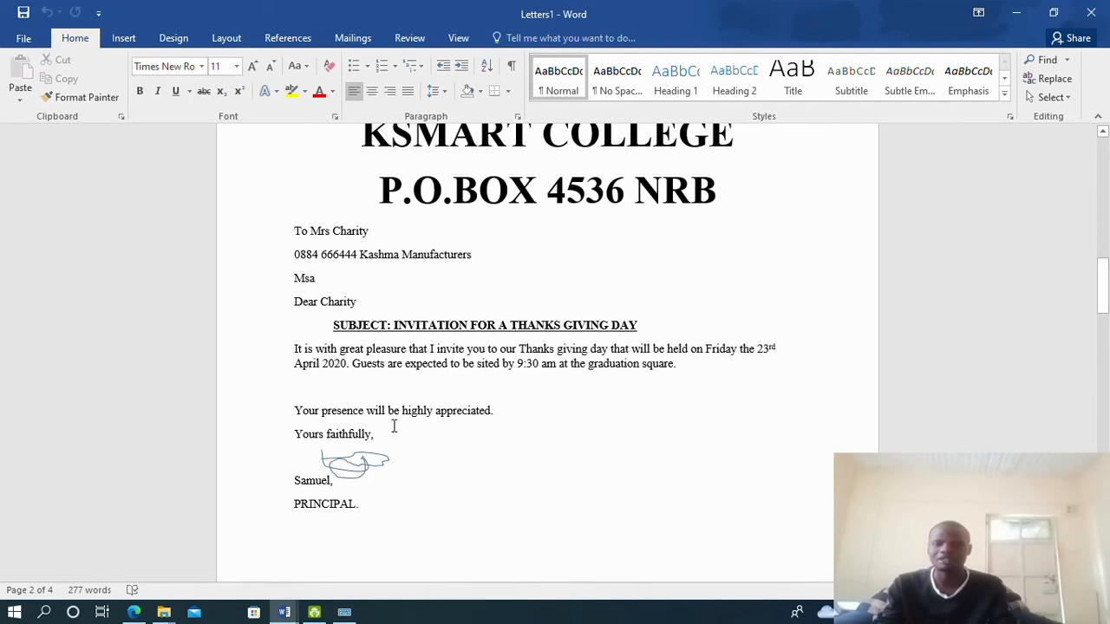
scroll(390, 408, down, 12)
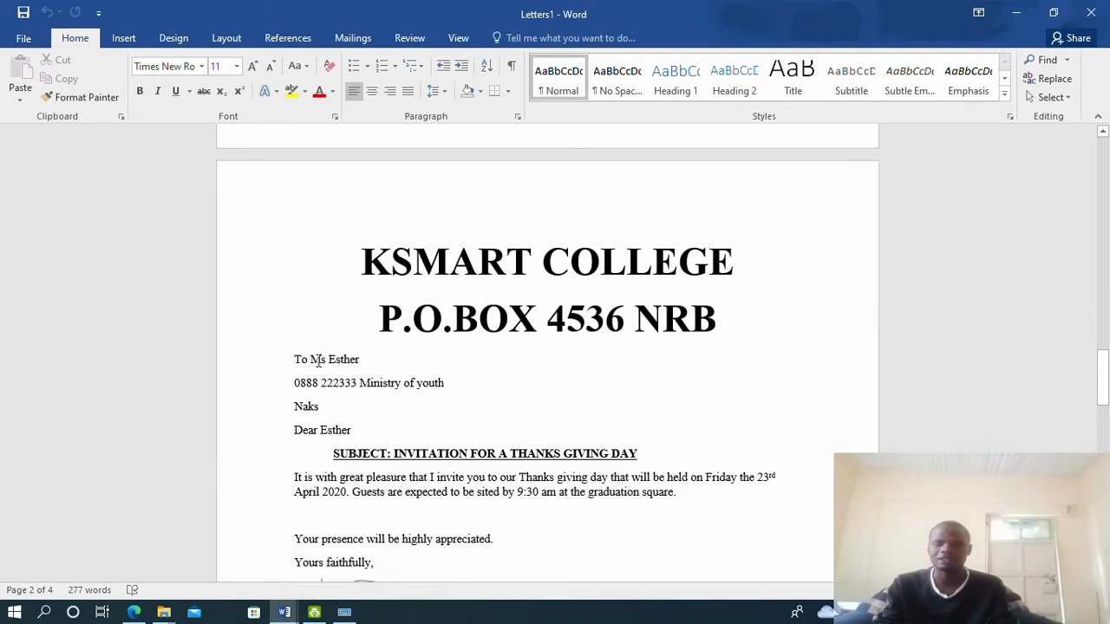
scroll(437, 394, down, 12)
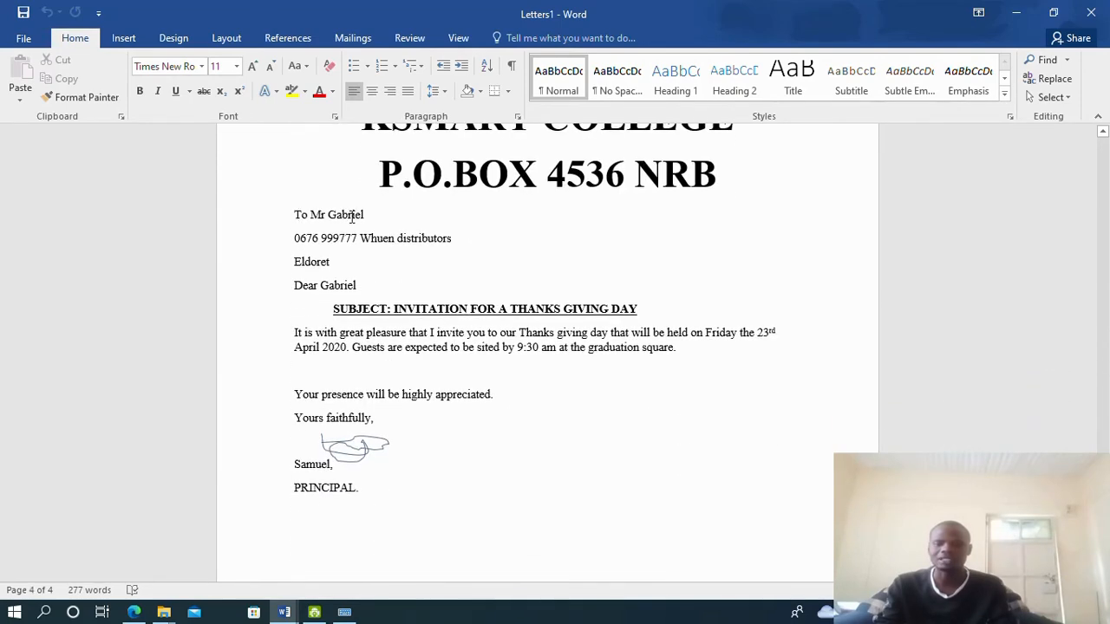
scroll(458, 315, down, 5)
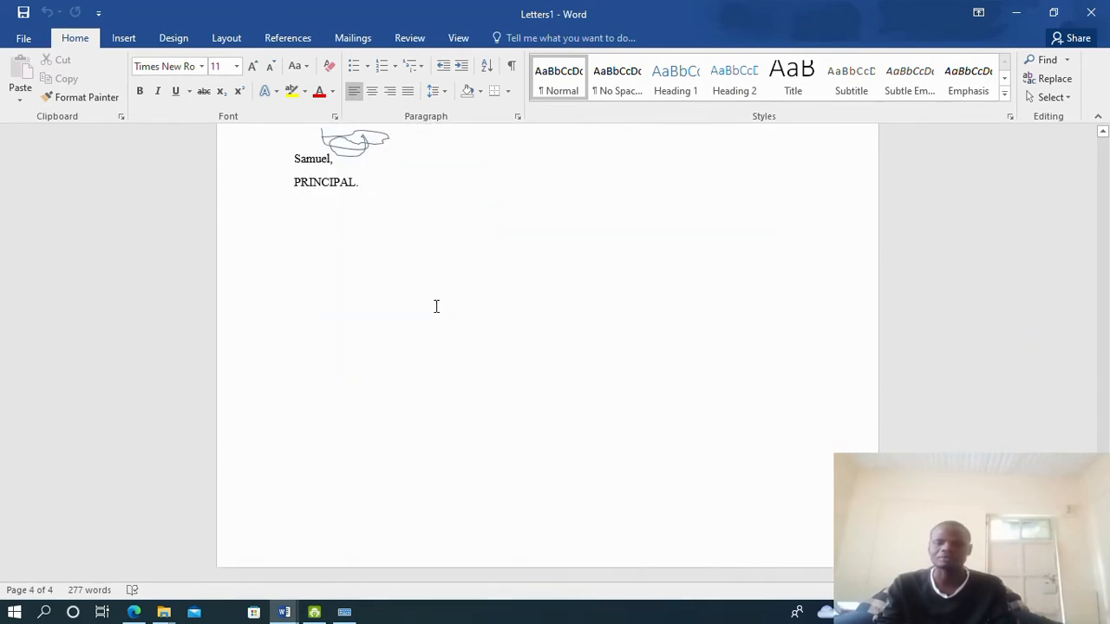
scroll(436, 307, up, 8)
scroll(445, 253, up, 20)
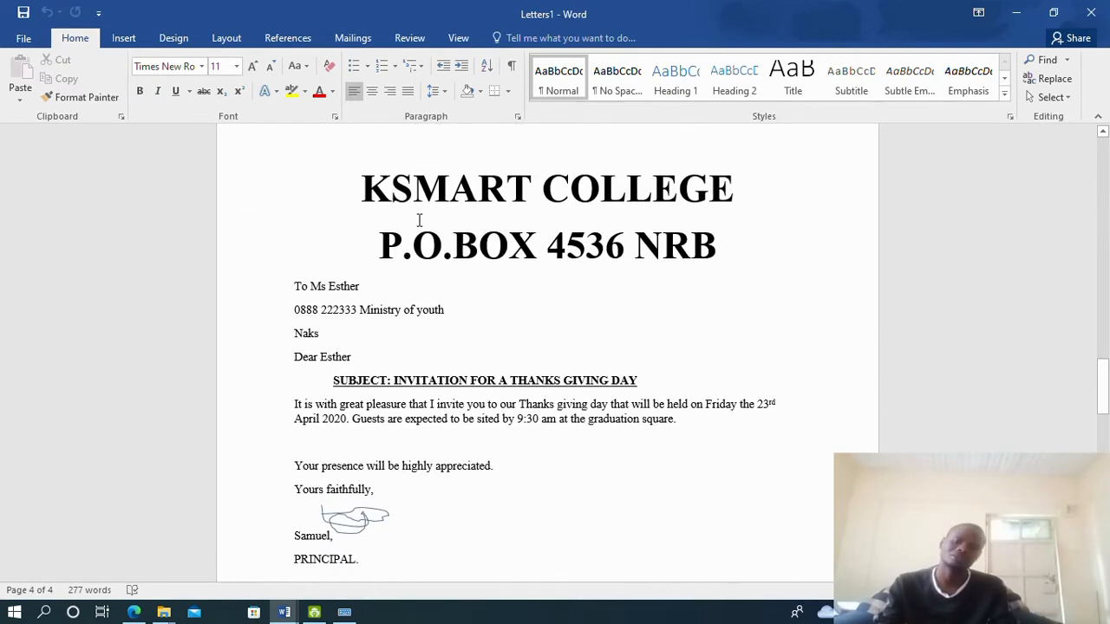
scroll(423, 221, up, 12)
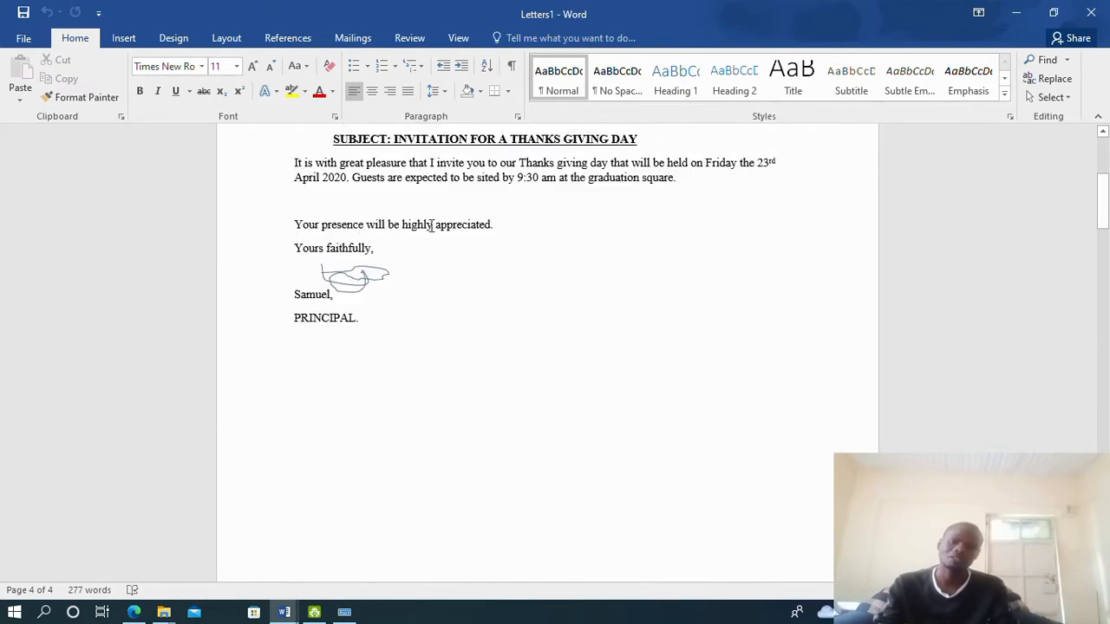
scroll(424, 222, down, 3)
scroll(424, 229, down, 20)
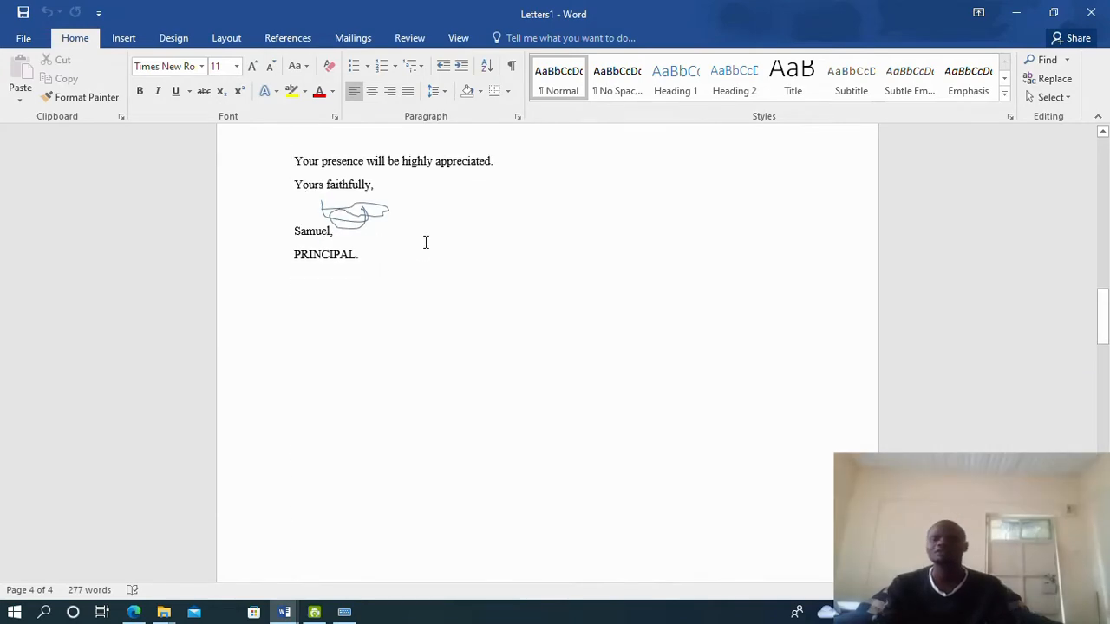
scroll(424, 245, down, 20)
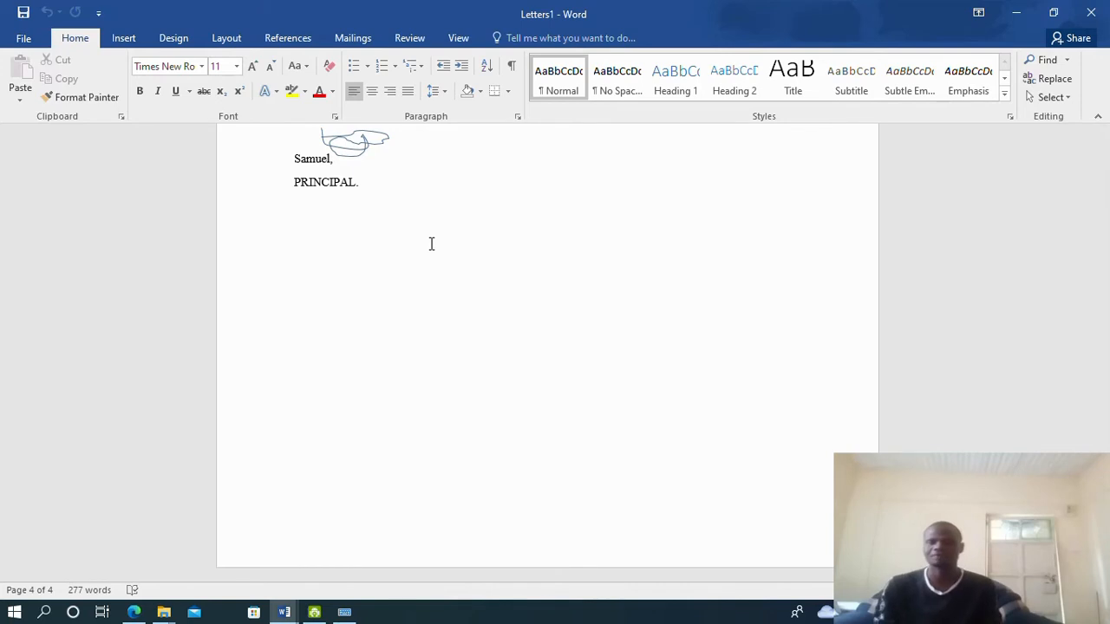
scroll(424, 208, up, 5)
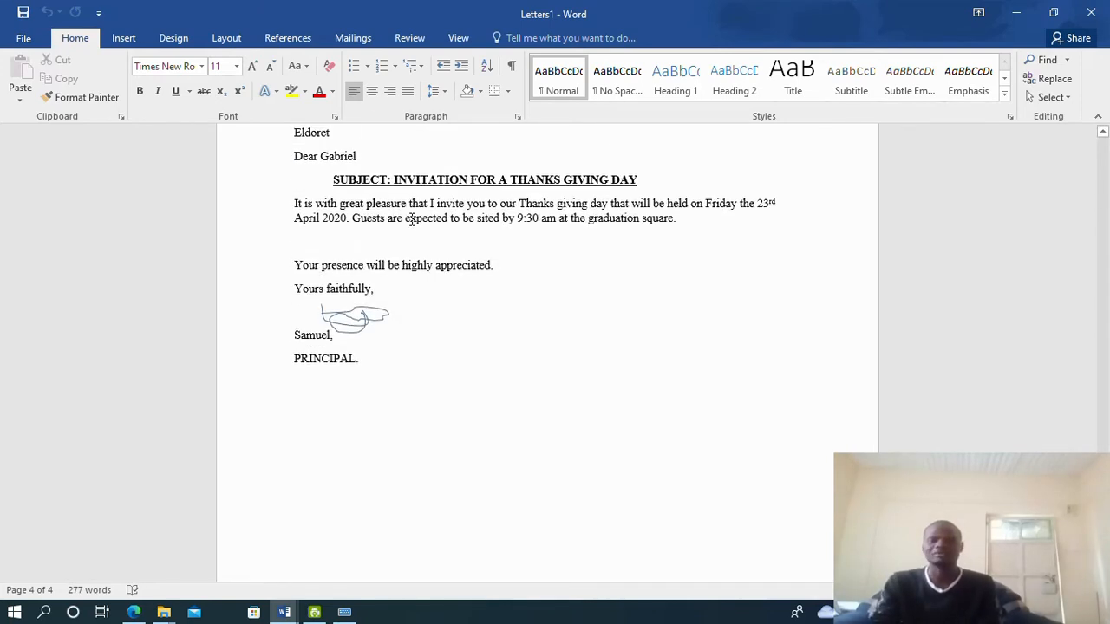
scroll(411, 219, up, 3)
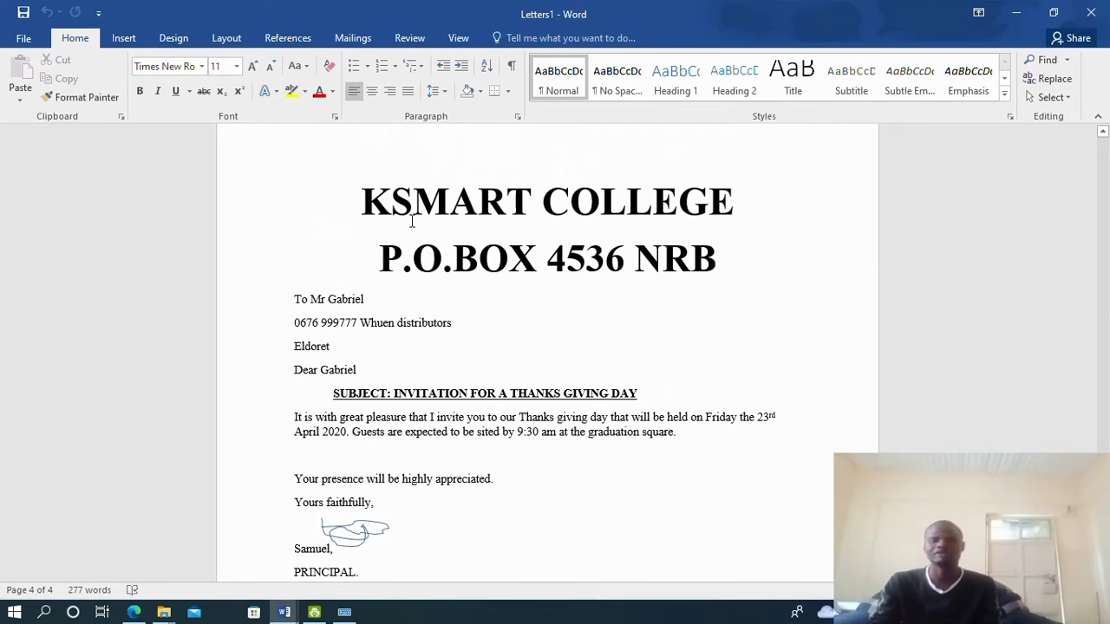
scroll(457, 235, down, 8)
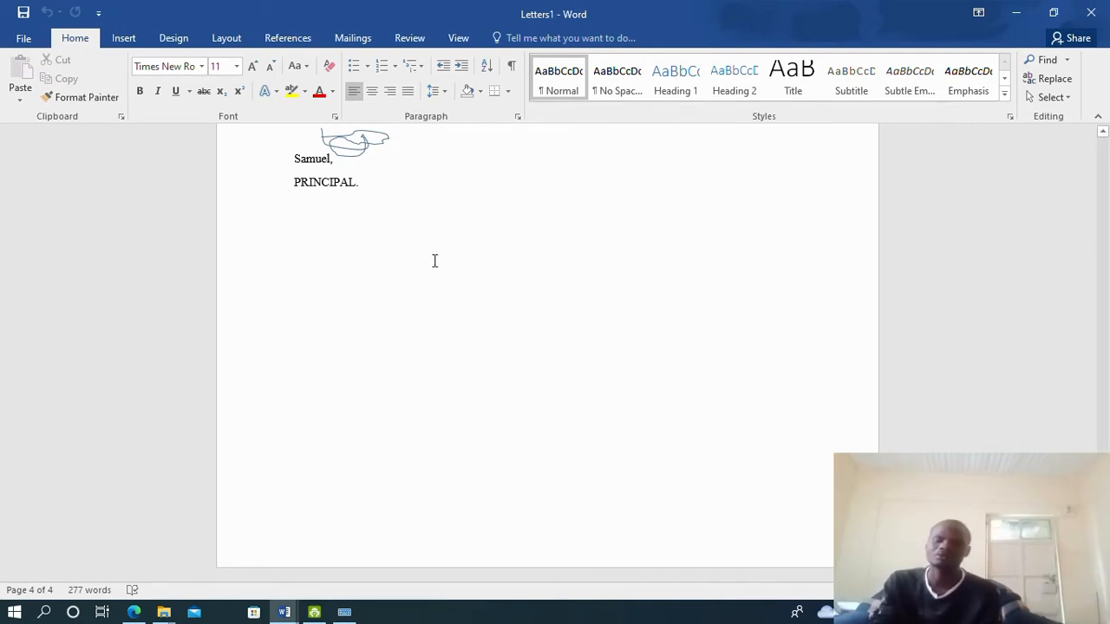
scroll(656, 260, up, 5)
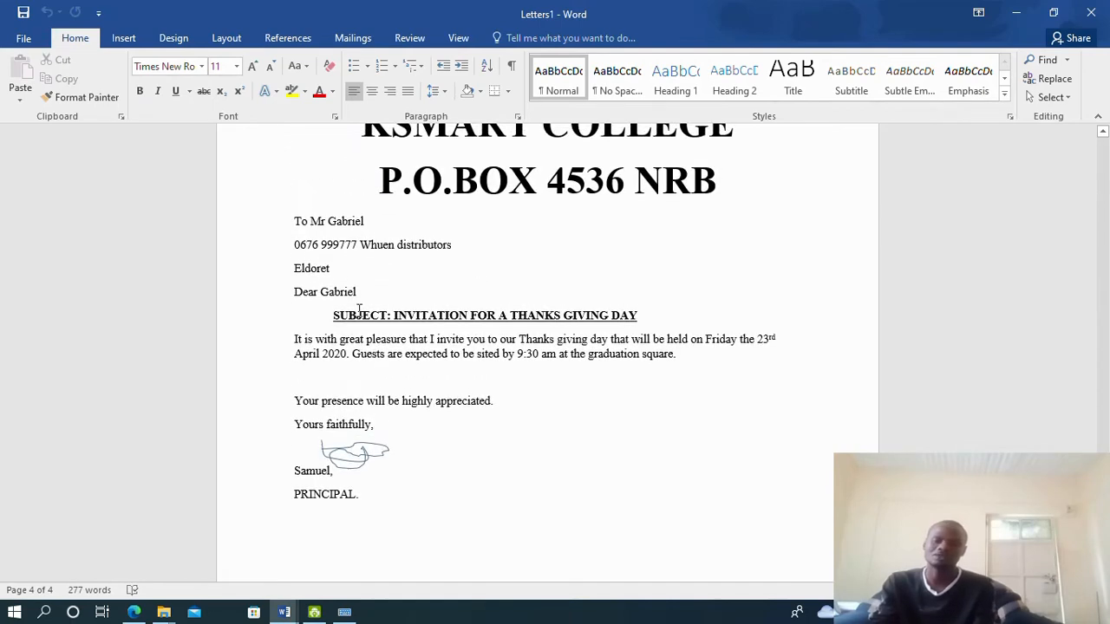
scroll(431, 322, up, 3)
scroll(453, 390, down, 10)
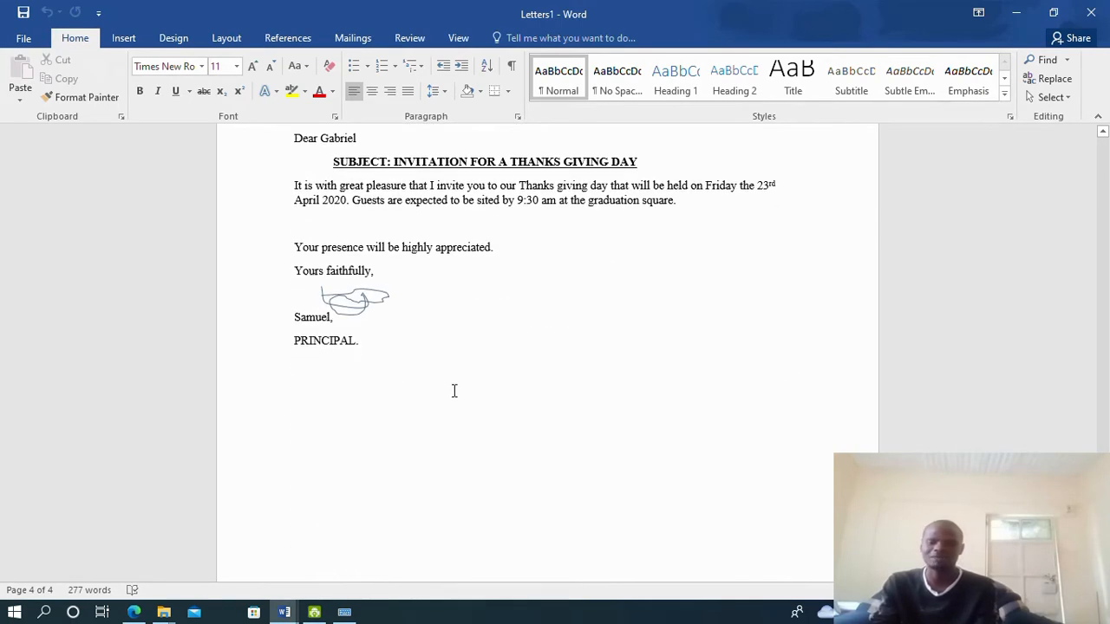
scroll(433, 376, up, 20)
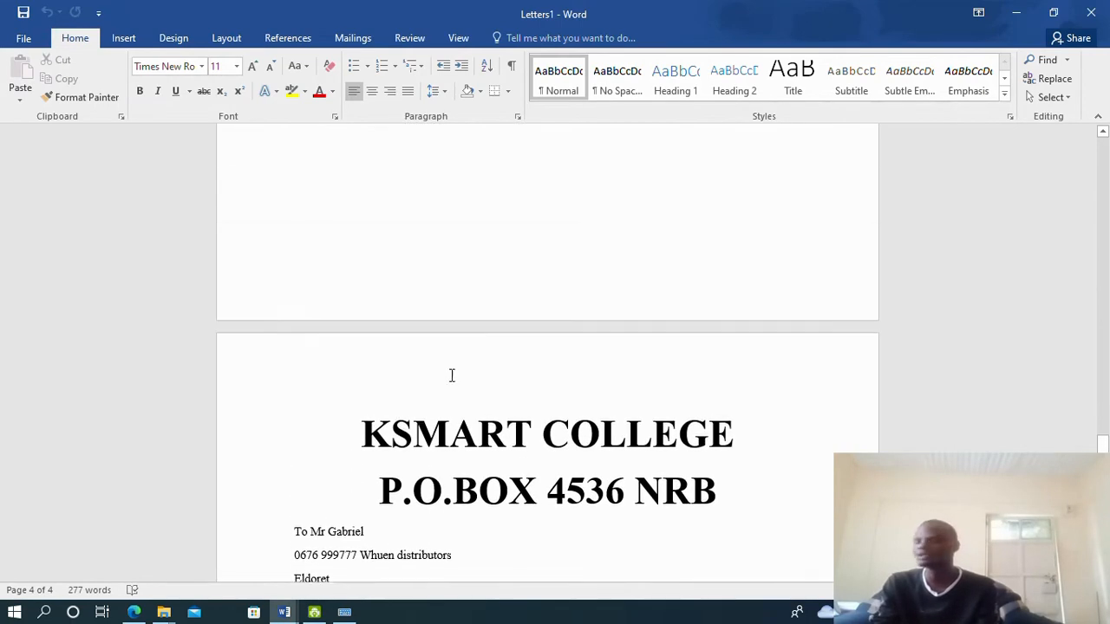
scroll(464, 368, up, 20)
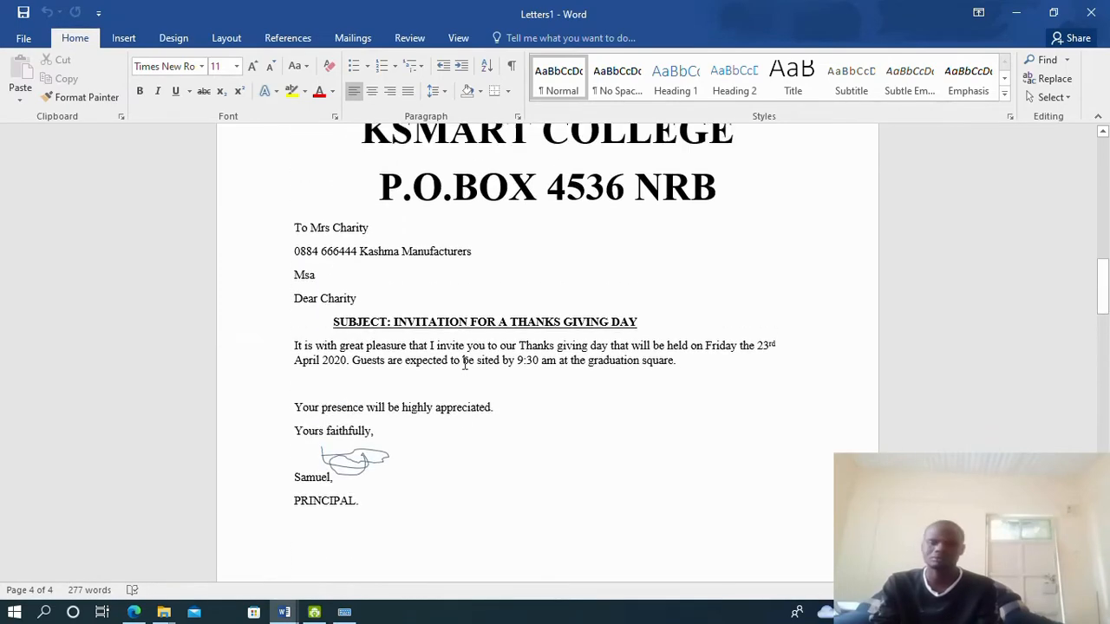
click(135, 612)
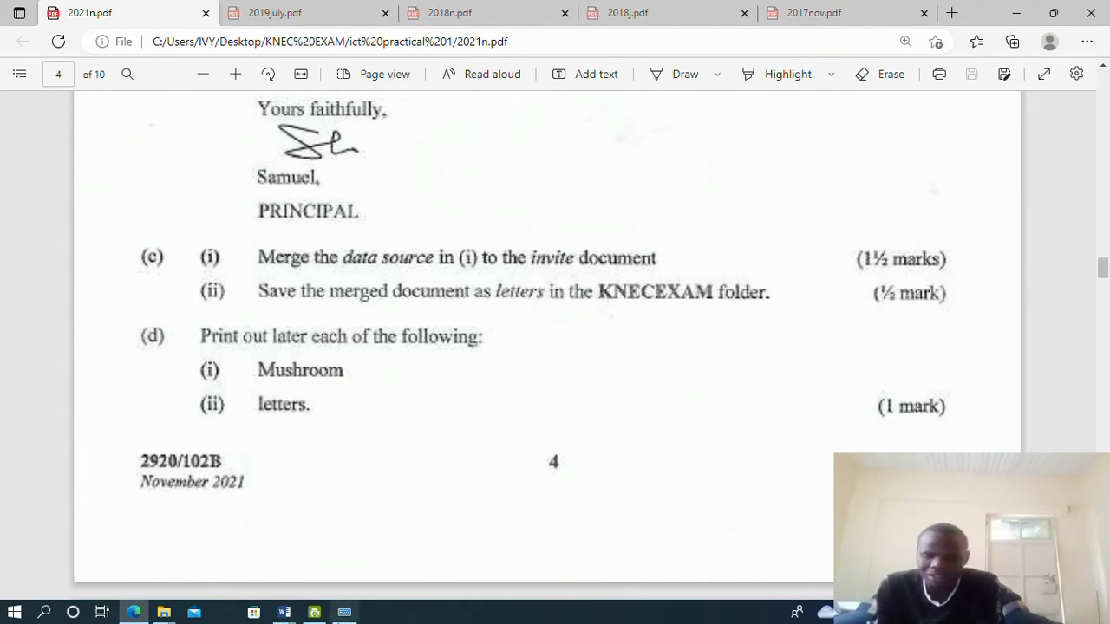
click(285, 612)
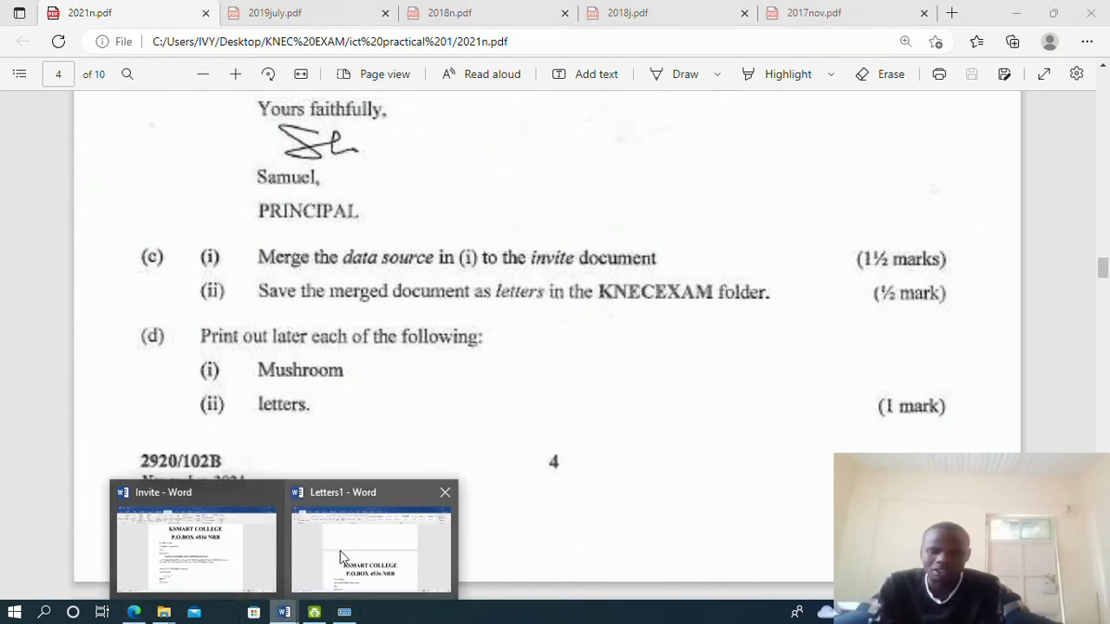
mouse_move(340, 562)
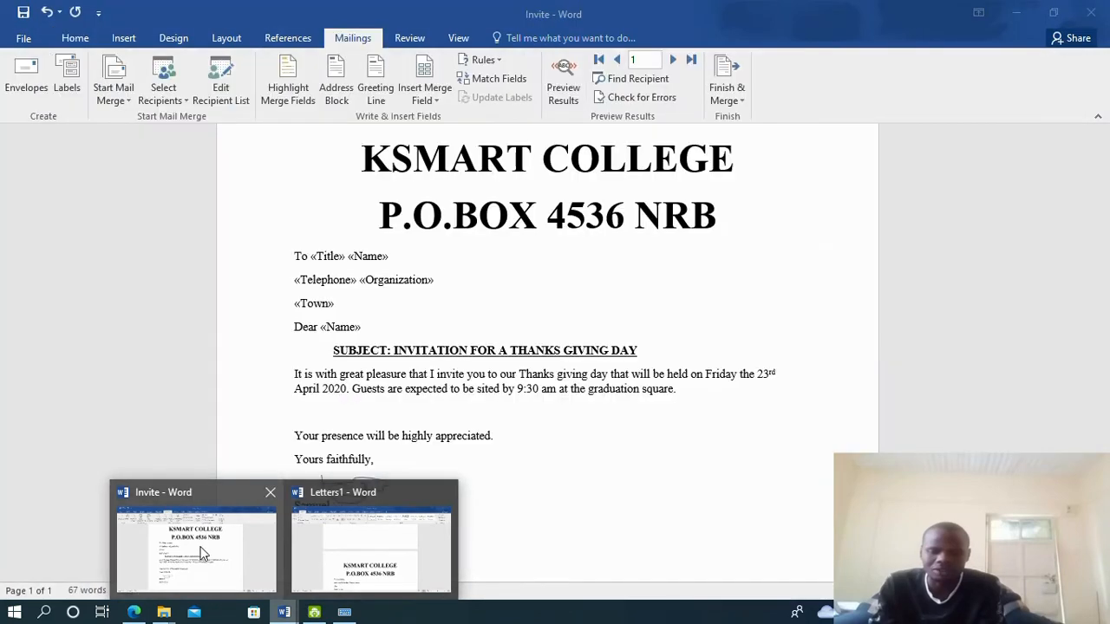
click(201, 550)
scroll(193, 483, down, 3)
scroll(192, 483, down, 1)
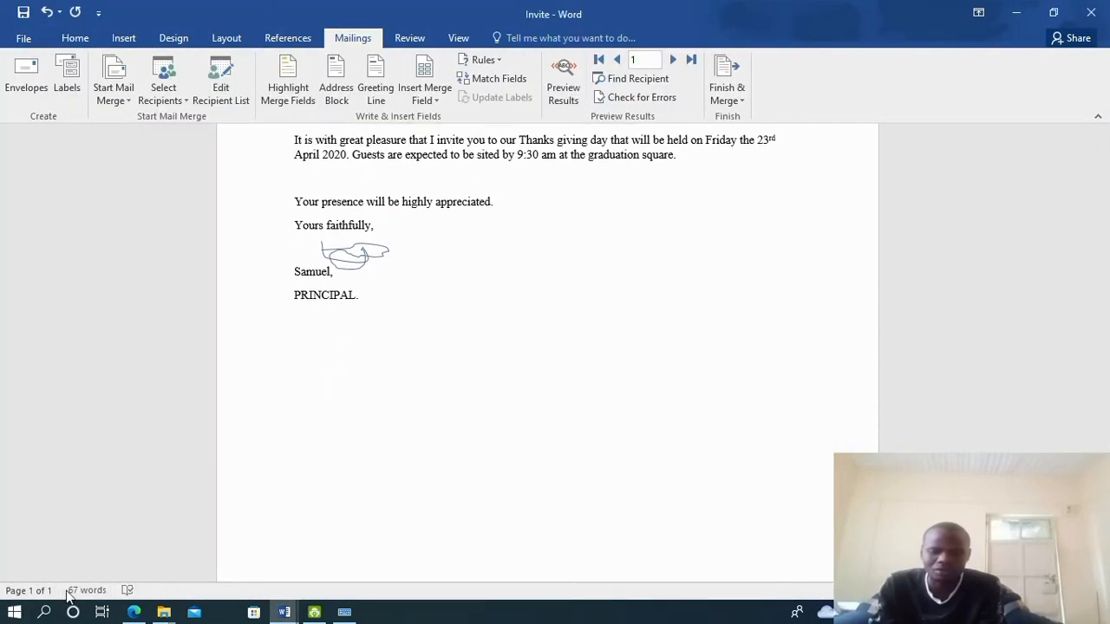
mouse_move(282, 613)
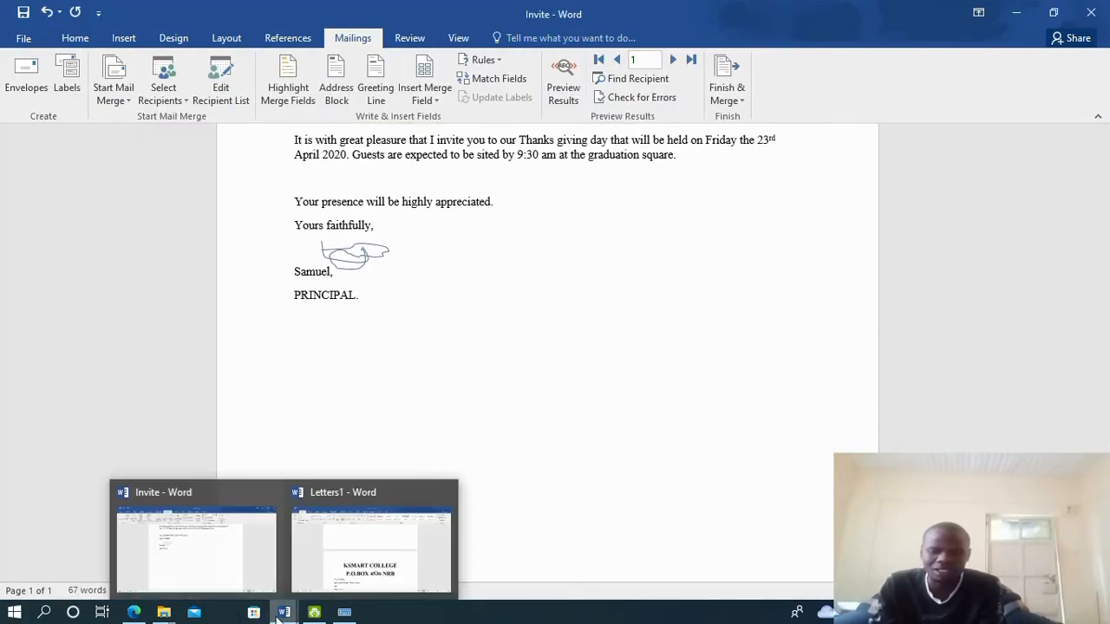
click(336, 551)
scroll(535, 370, down, 10)
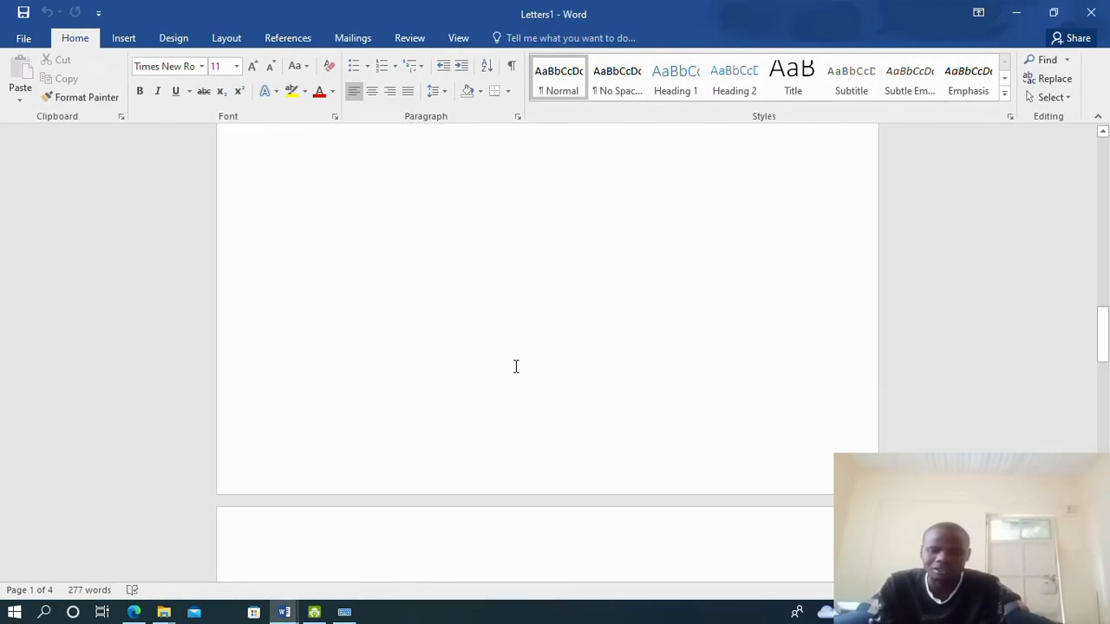
scroll(515, 366, up, 10)
click(133, 612)
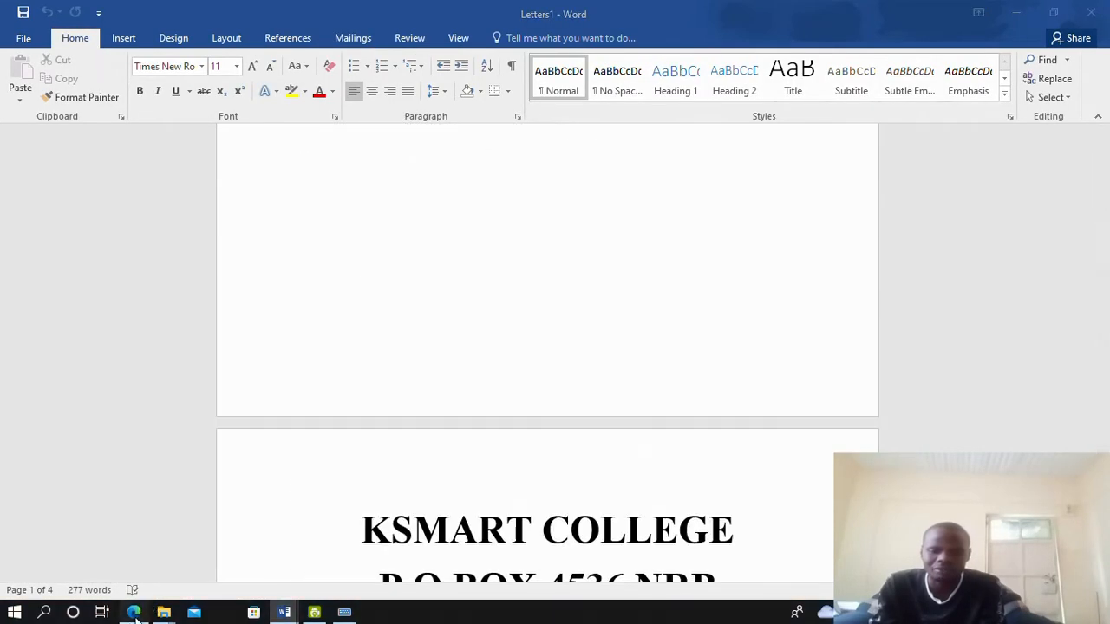
click(133, 612)
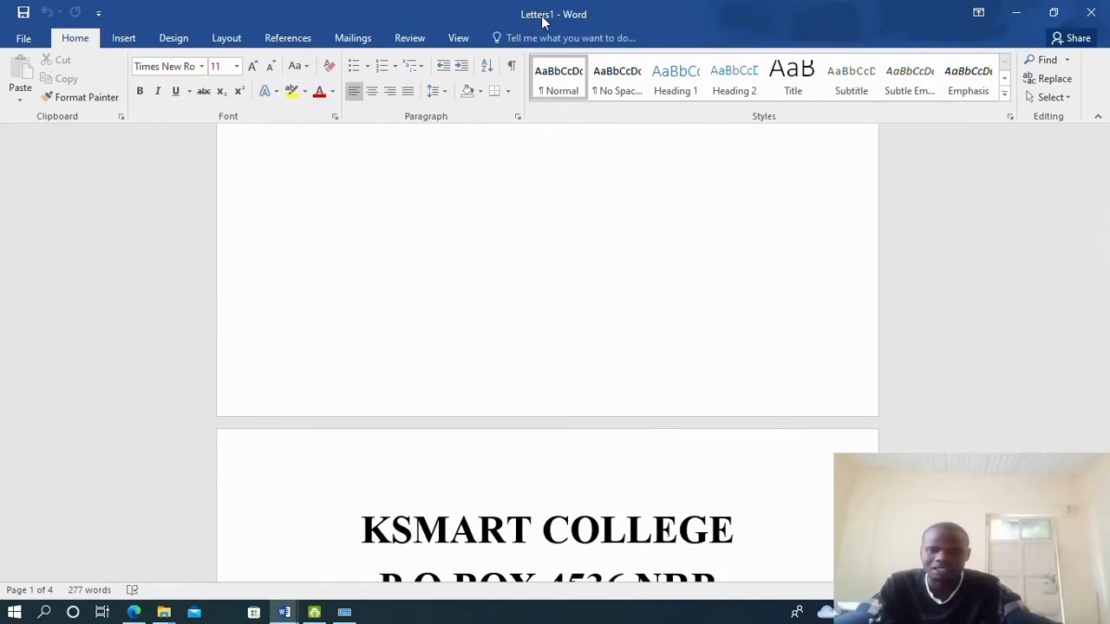
Save the merged document as 'letters' in the KNEC EXAM folder
click(23, 38)
click(36, 204)
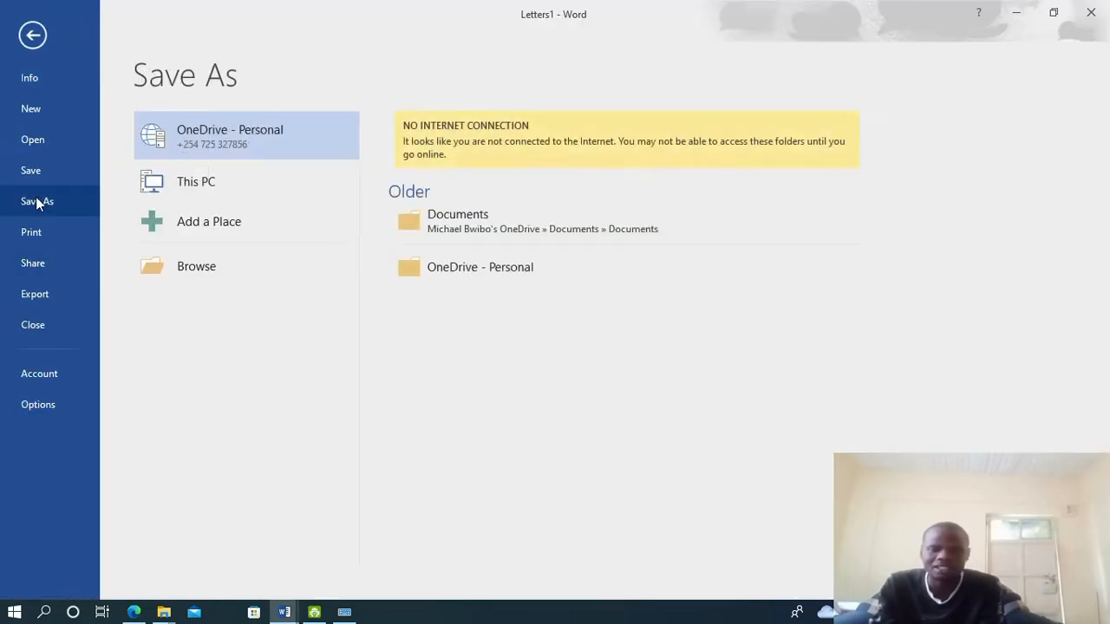
click(208, 269)
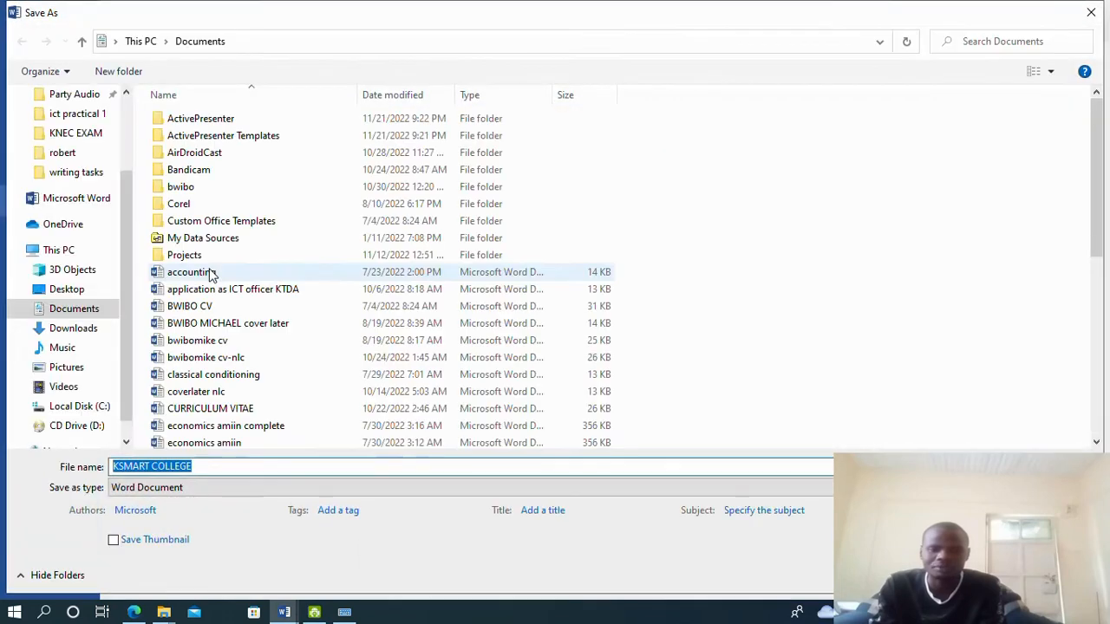
click(80, 141)
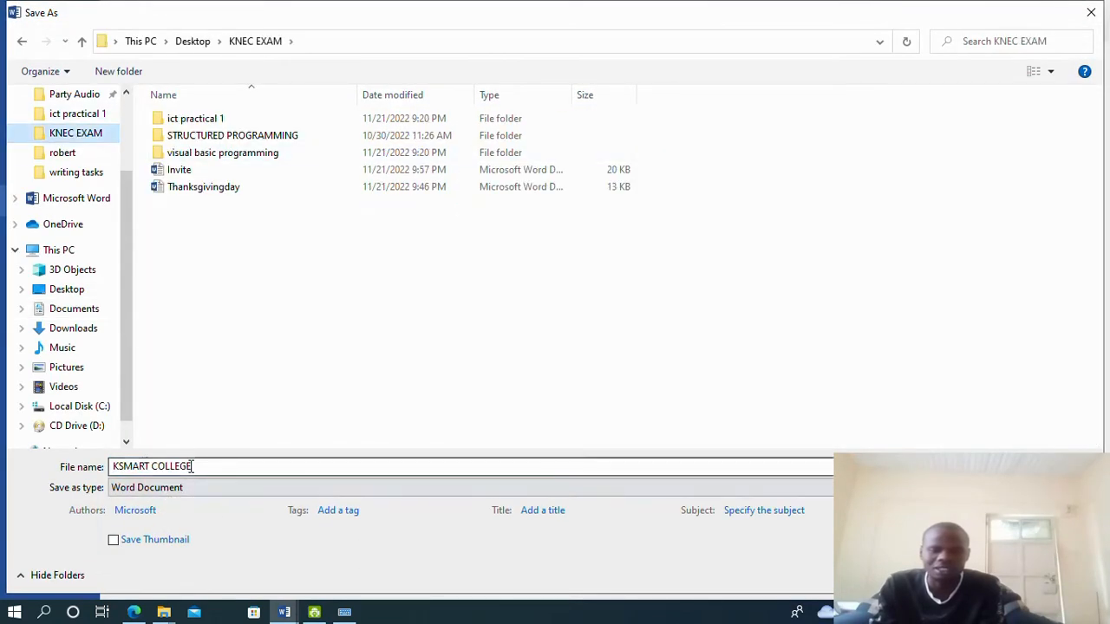
drag(192, 466, 48, 466)
key(BackSpace)
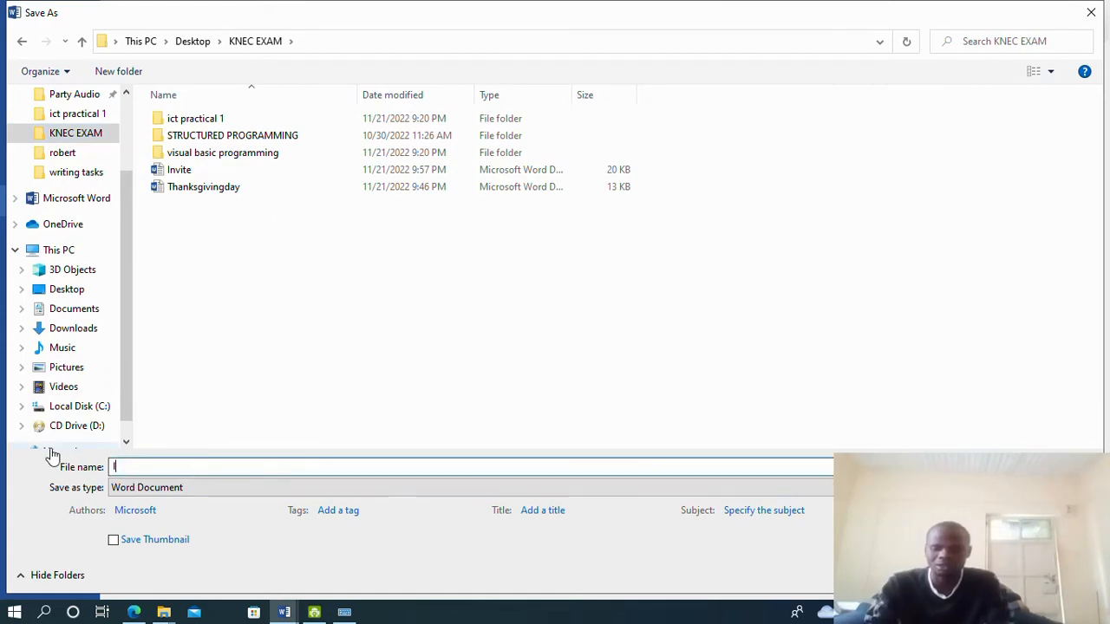
text(letters)
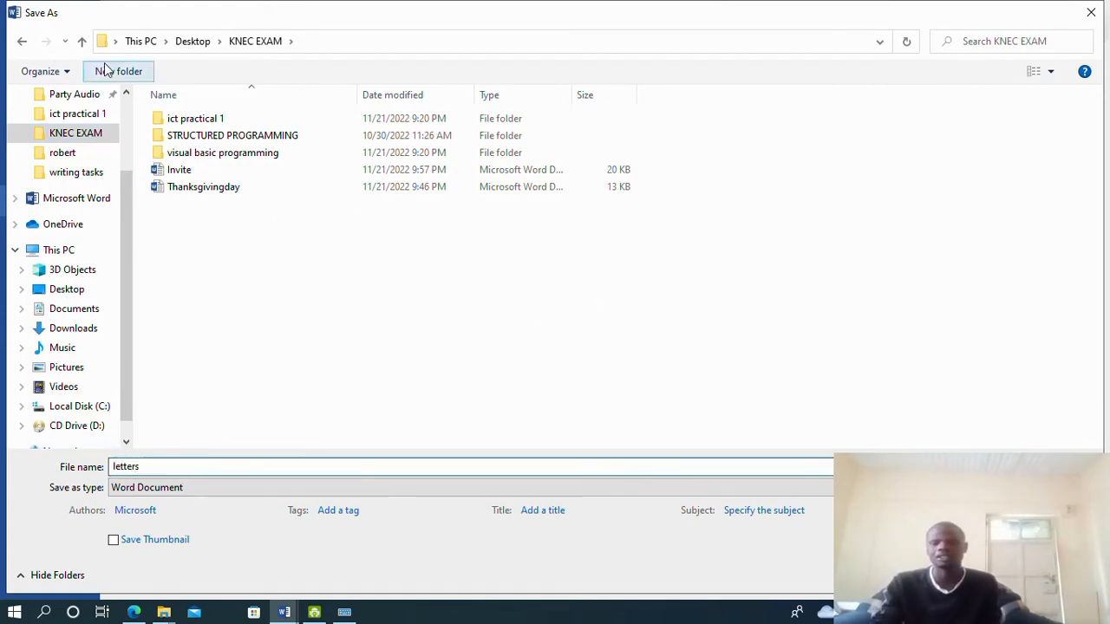
key(Return)
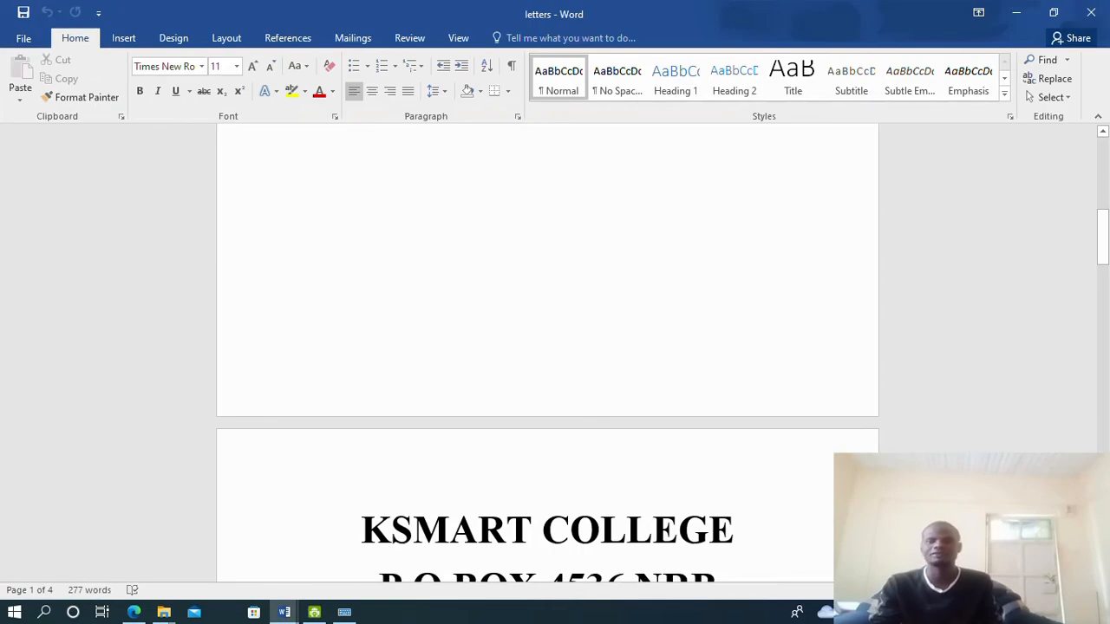
Scroll through the generated letters to check the merged pages
scroll(458, 206, down, 20)
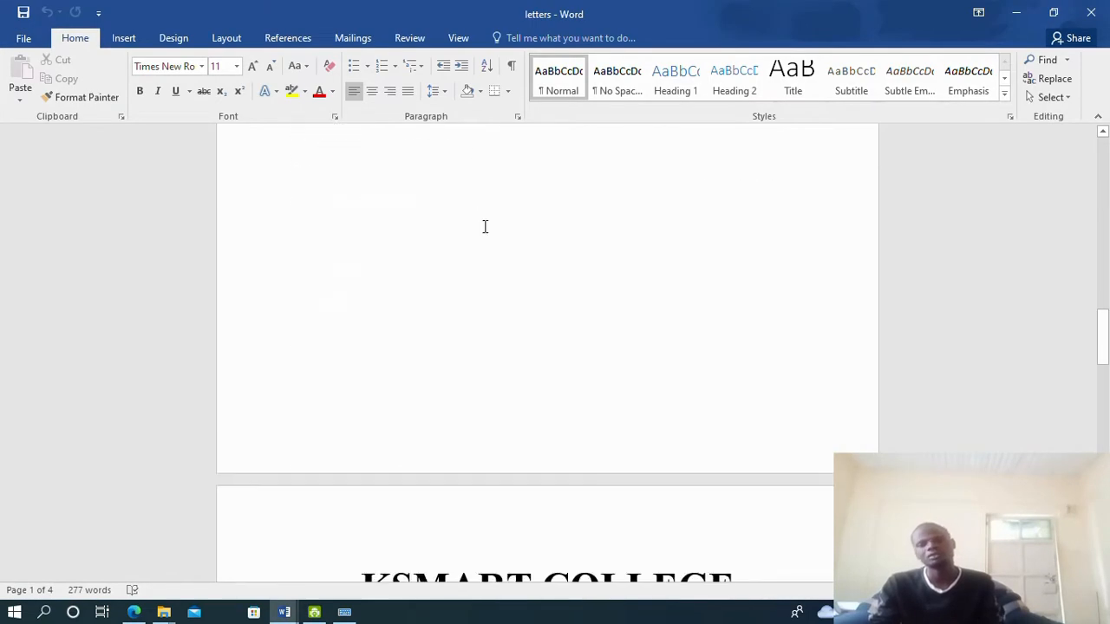
scroll(523, 275, down, 10)
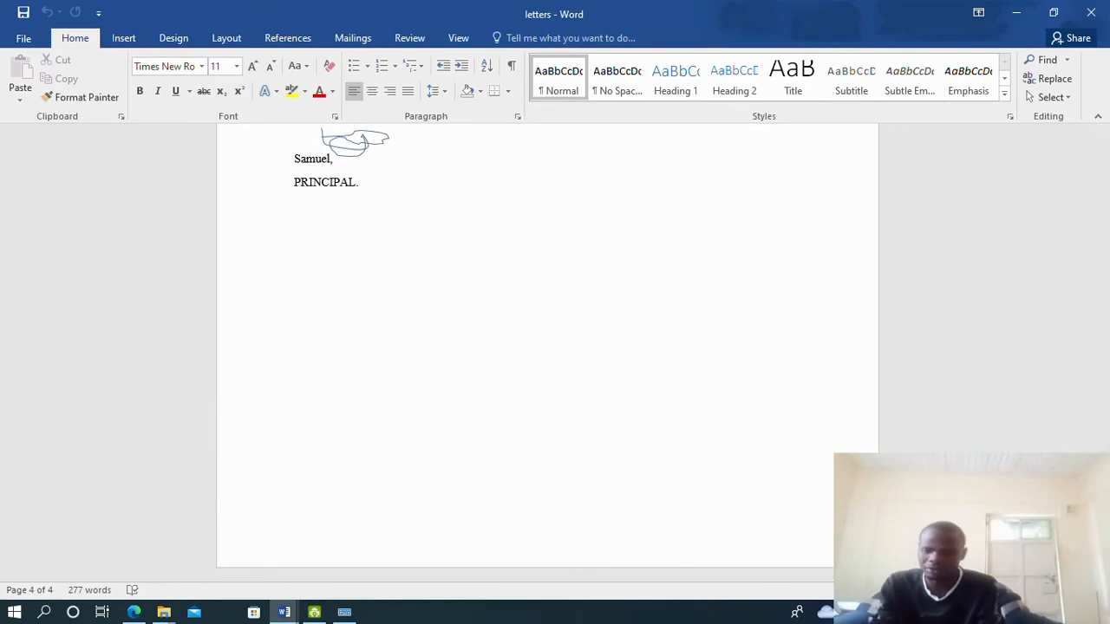
scroll(525, 317, up, 12)
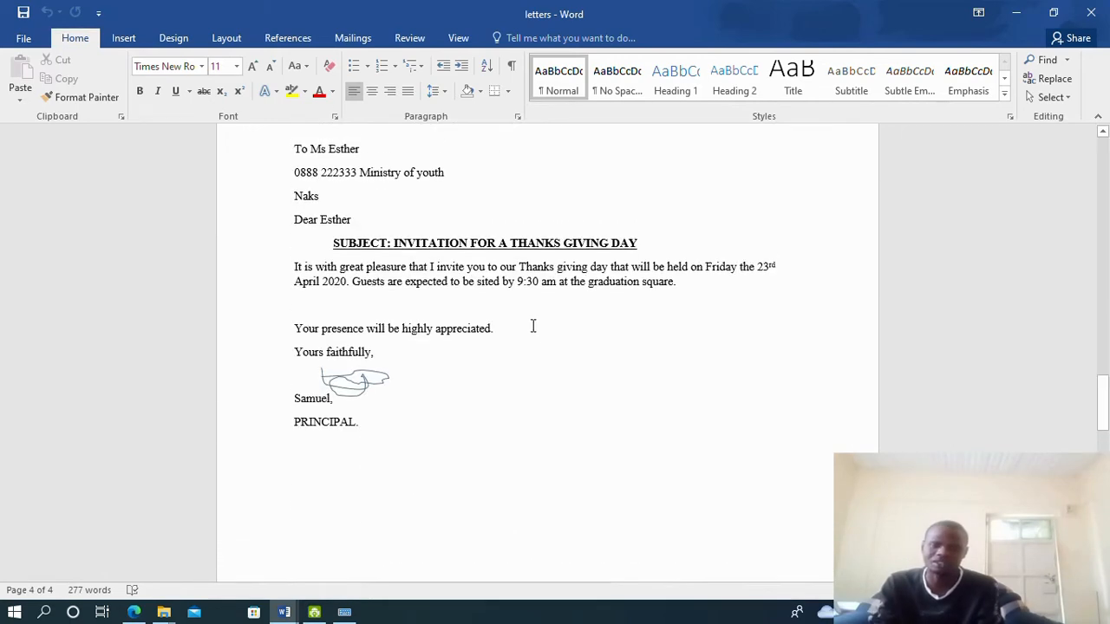
scroll(532, 326, up, 15)
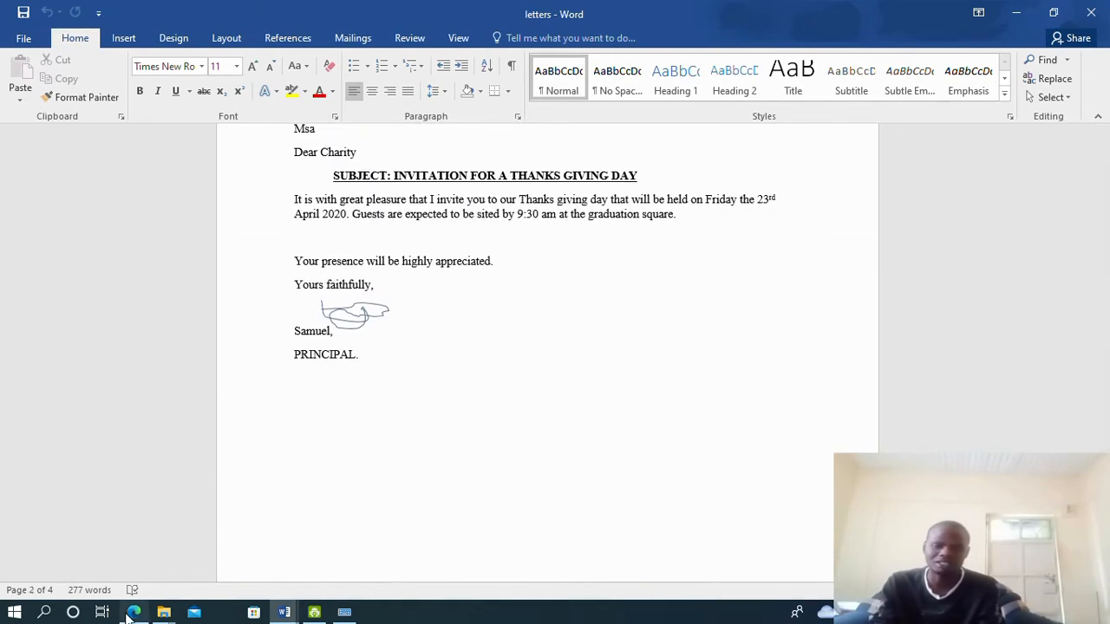
Read the 2021n.pdf exam paper from page 1 to the end of page 4, then return to Word
click(133, 612)
scroll(445, 222, up, 10)
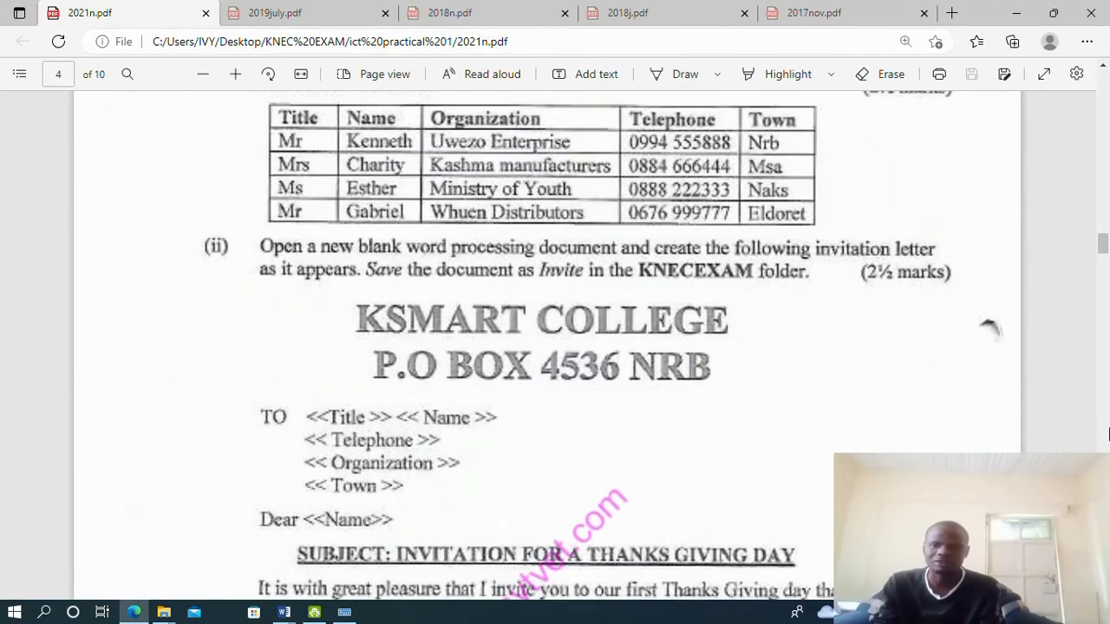
drag(1103, 246, 1103, 80)
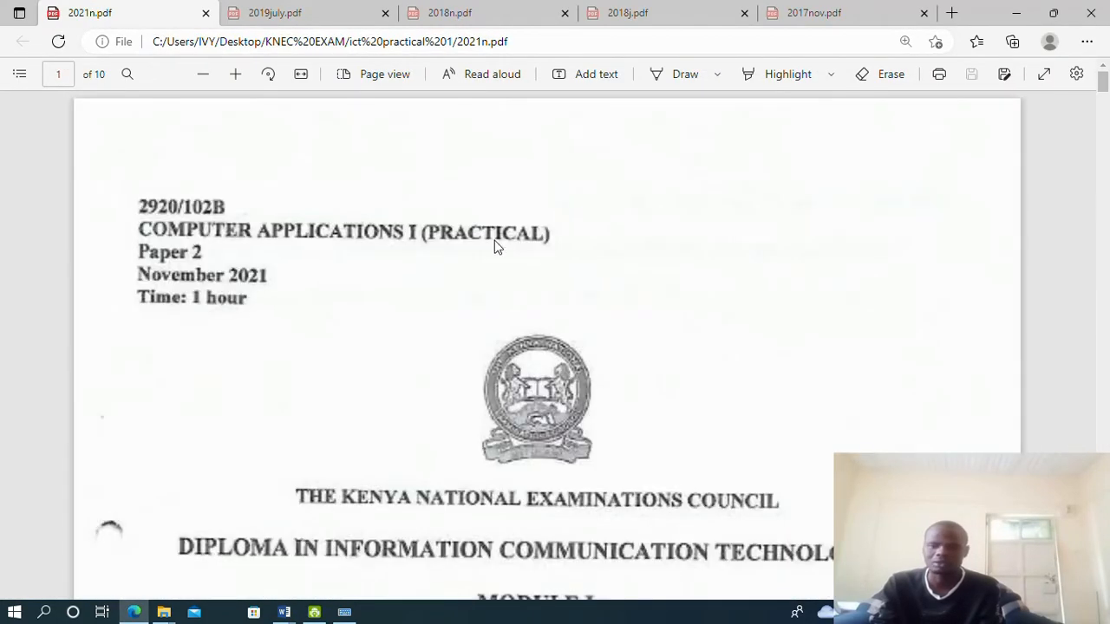
scroll(249, 312, down, 15)
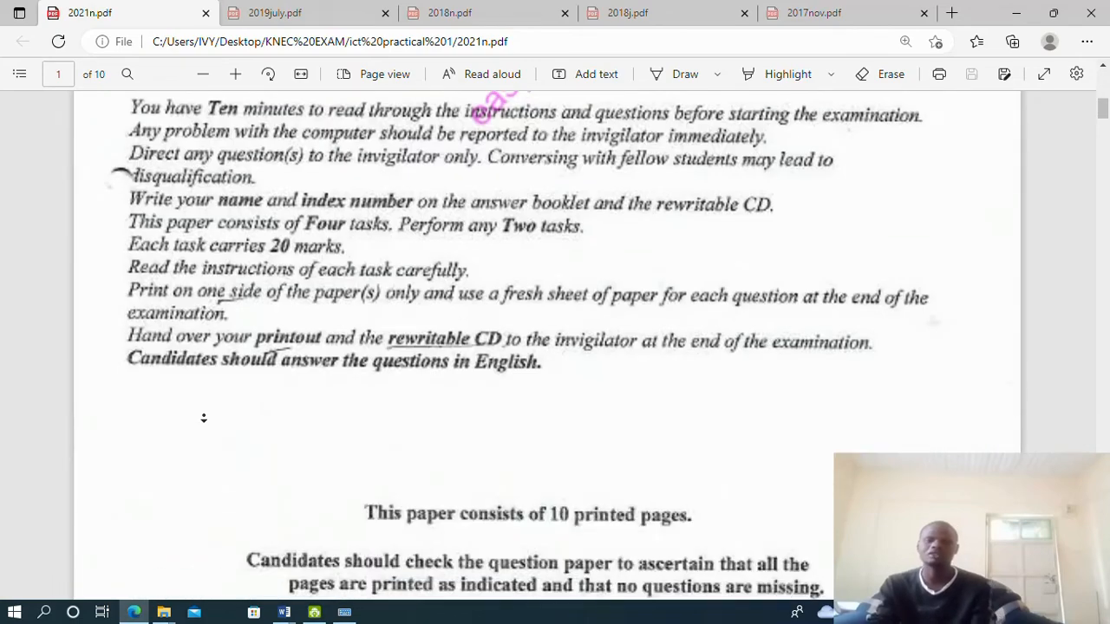
scroll(435, 384, down, 20)
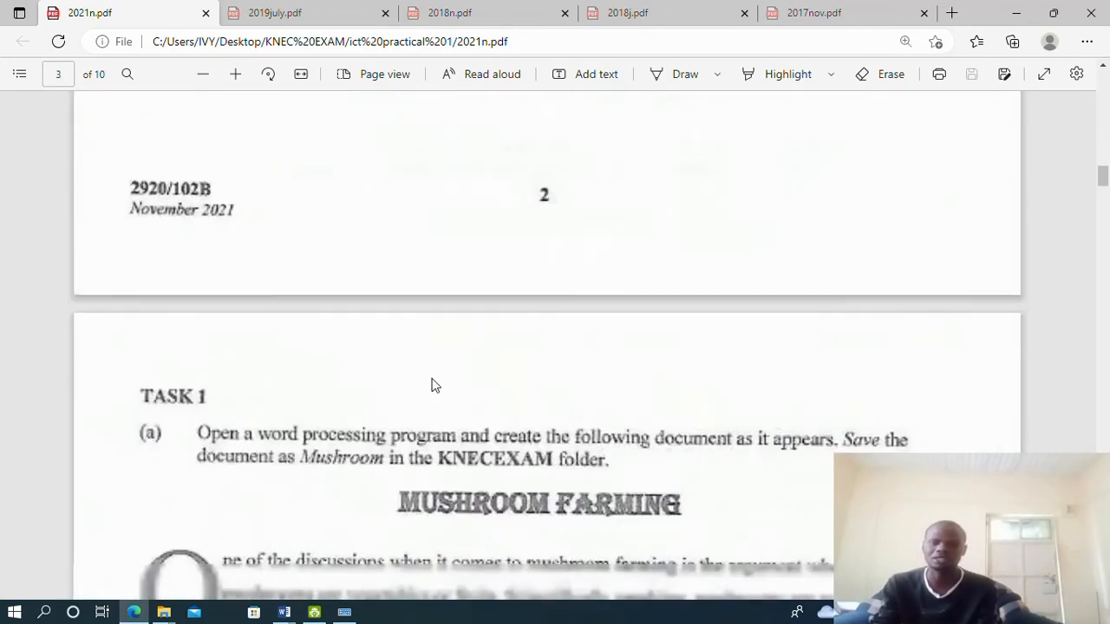
scroll(574, 520, down, 15)
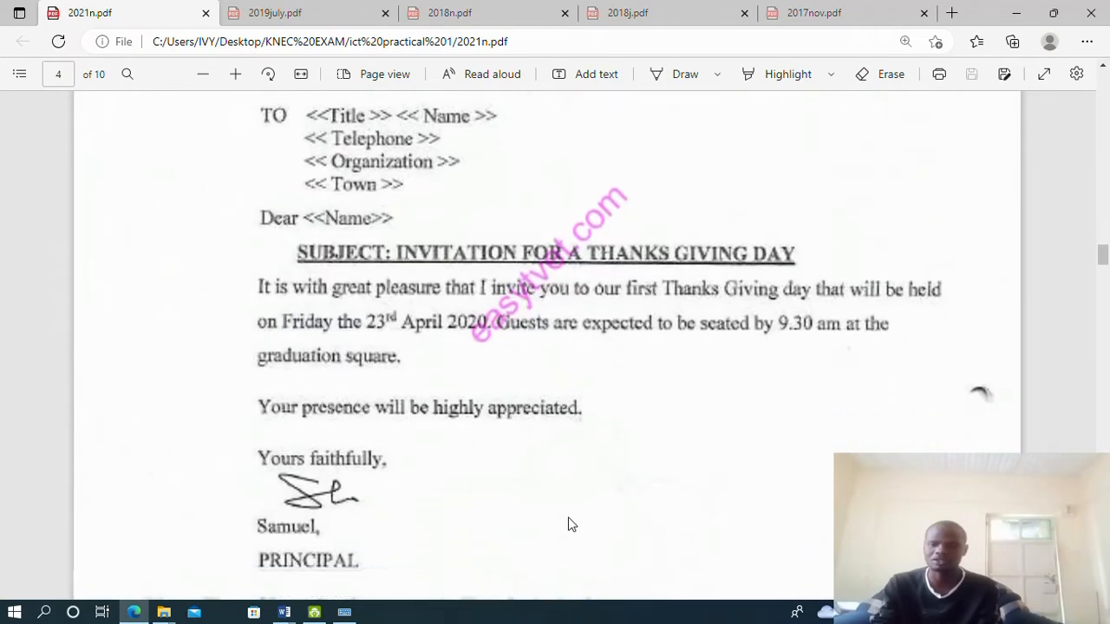
key(alt+Tab)
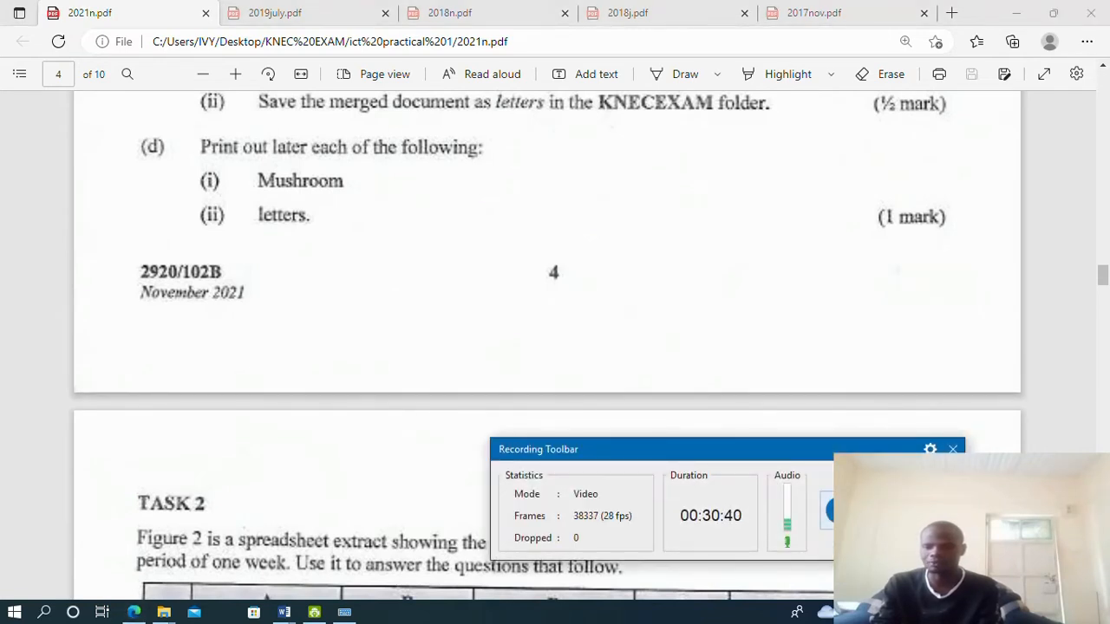
drag(723, 455, 752, 618)
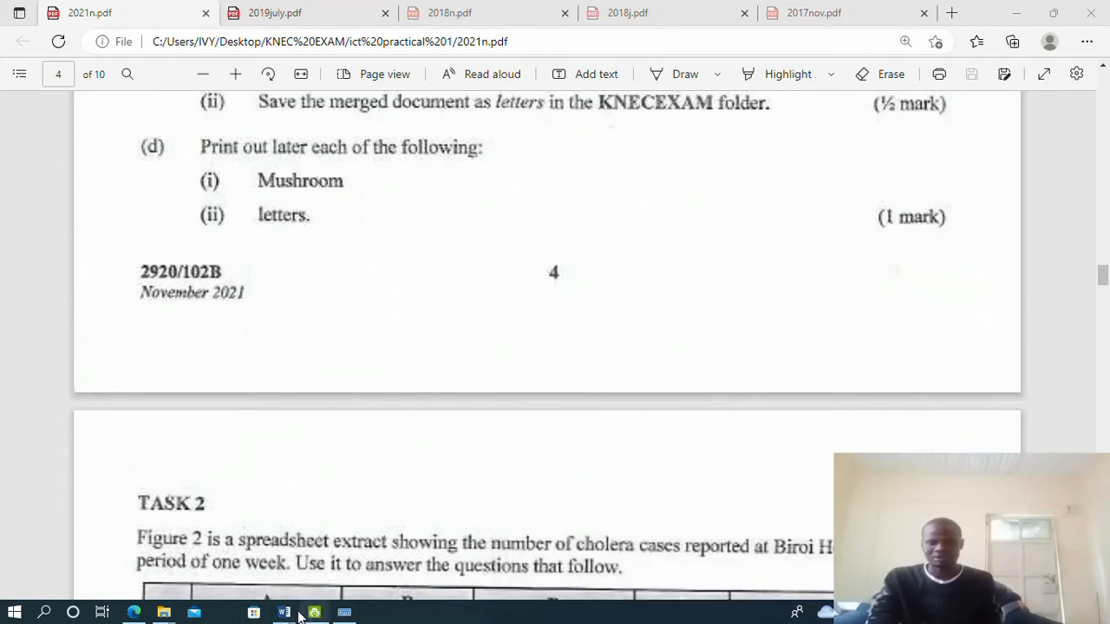
Close the Invite document, saving its changes
mouse_move(286, 614)
click(219, 567)
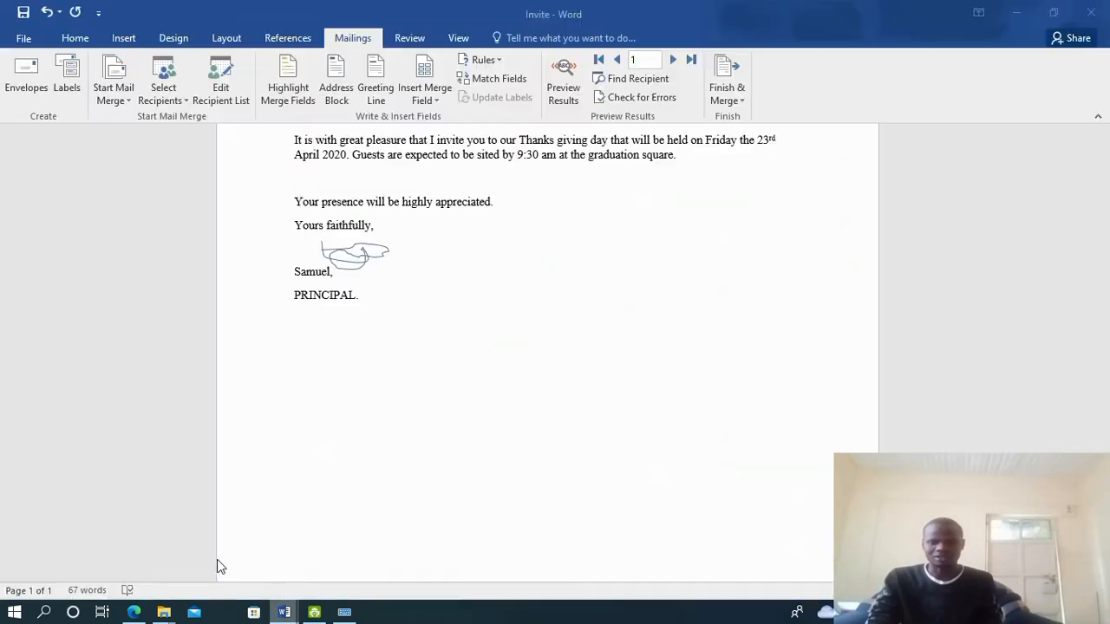
click(1090, 13)
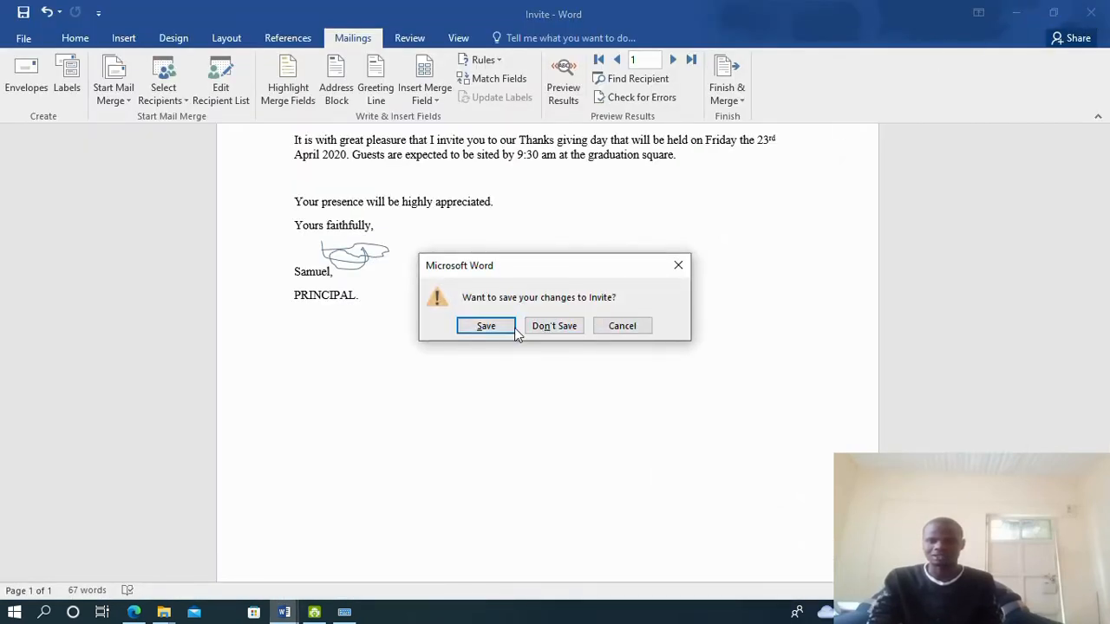
click(483, 330)
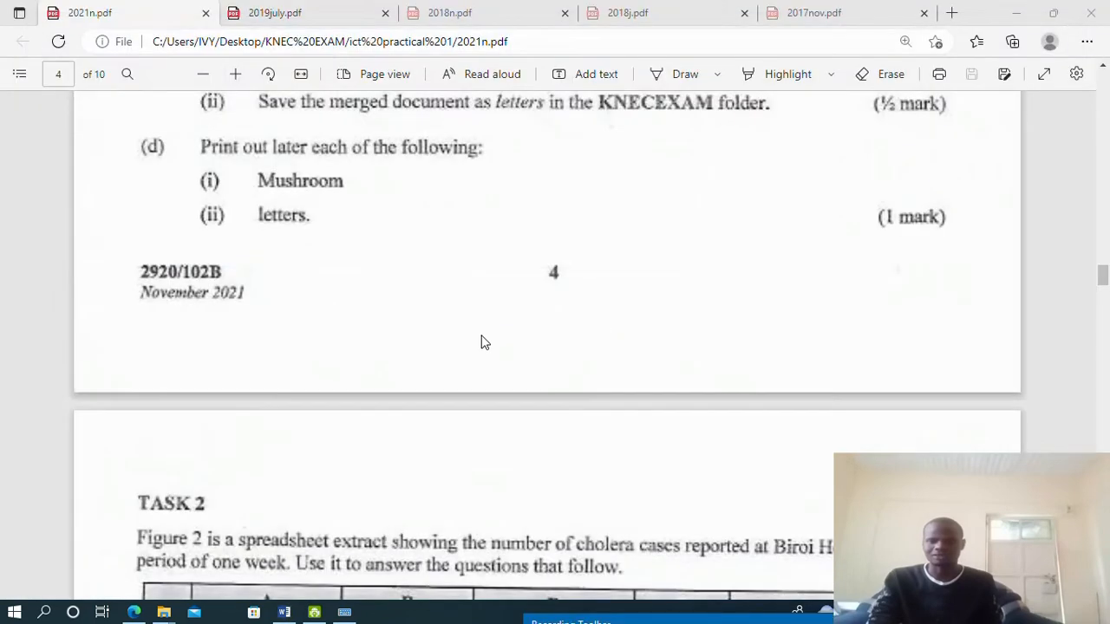
Close the letters document and open the 2019july.pdf exam paper in Edge
click(284, 612)
click(1099, 9)
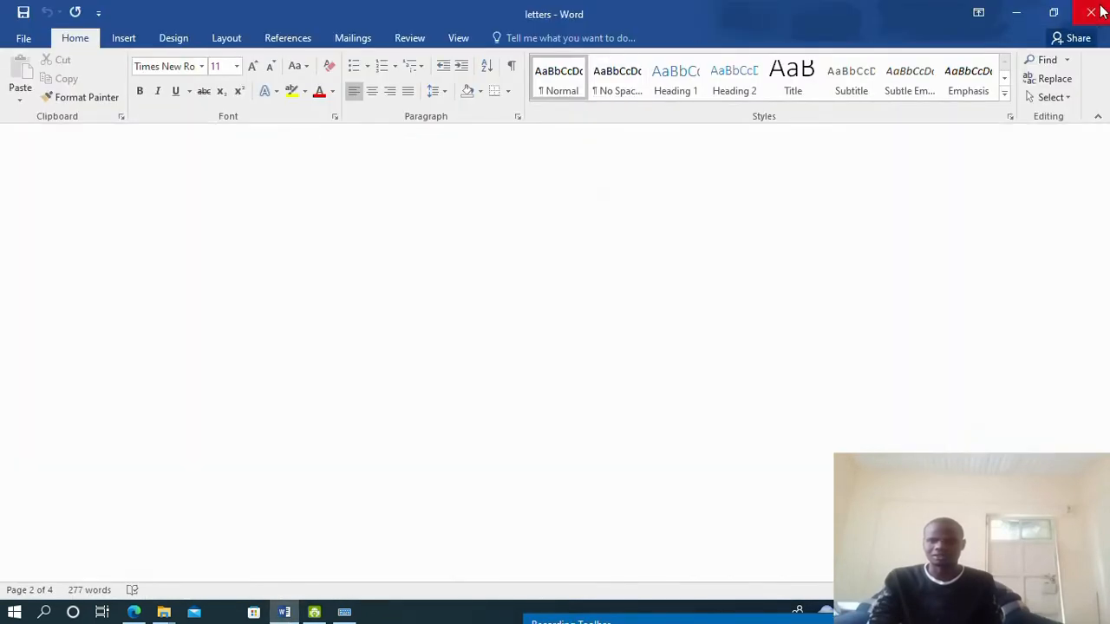
click(123, 12)
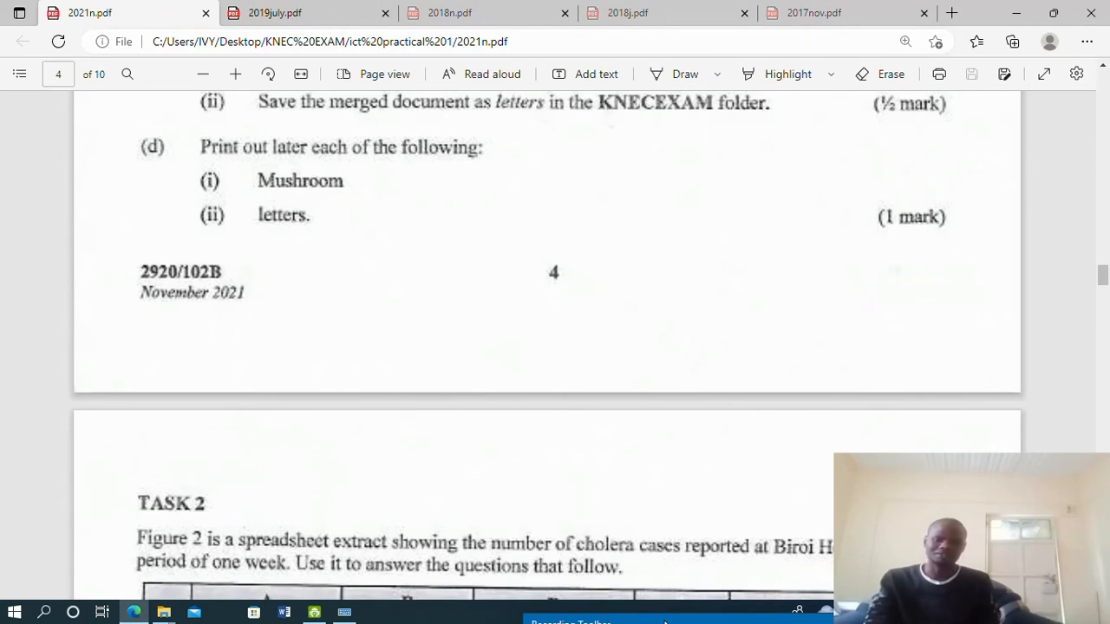
drag(664, 622, 622, 617)
click(290, 10)
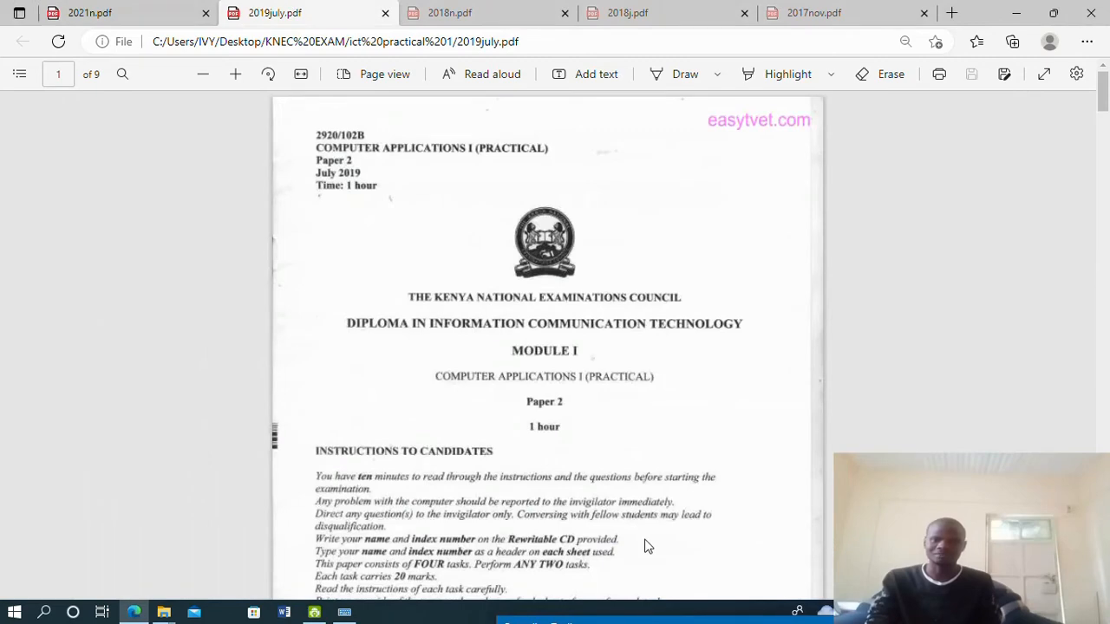
scroll(694, 390, up, 2)
scroll(693, 384, down, 3)
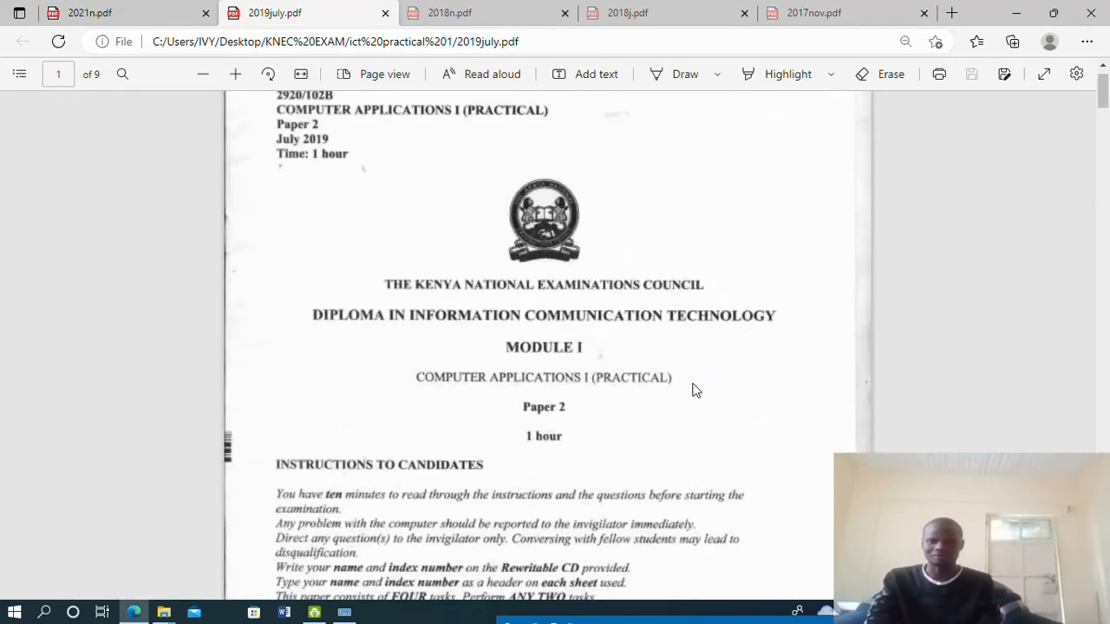
scroll(653, 346, up, 1)
Scroll 2019july.pdf to Task 1's Ngombe Bora Company document on page 3
scroll(402, 315, up, 2)
scroll(402, 314, up, 1)
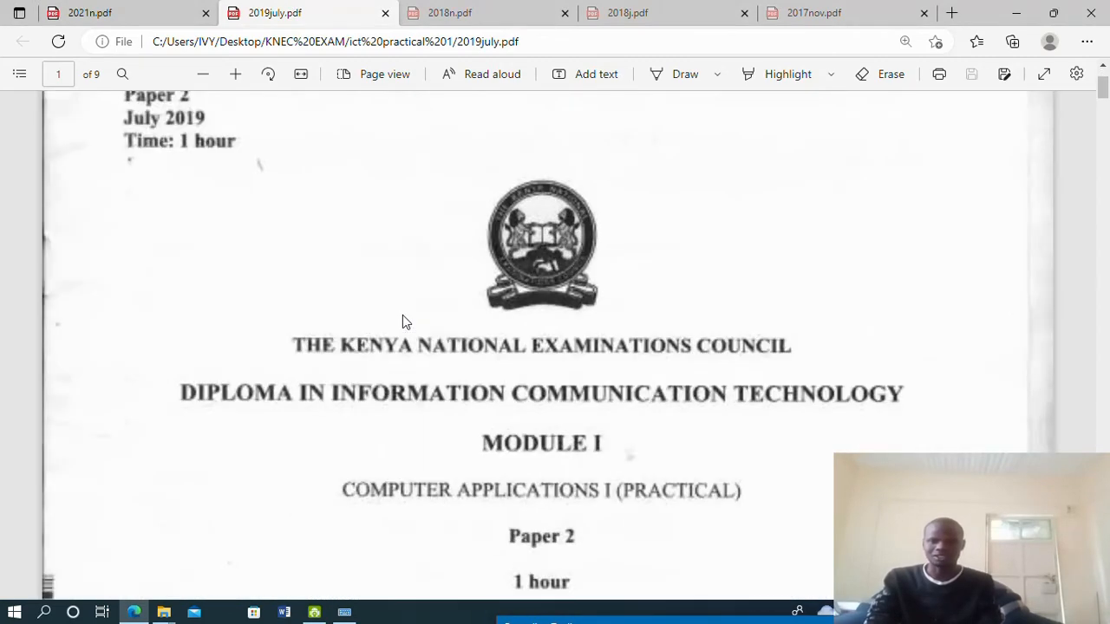
scroll(402, 315, down, 2)
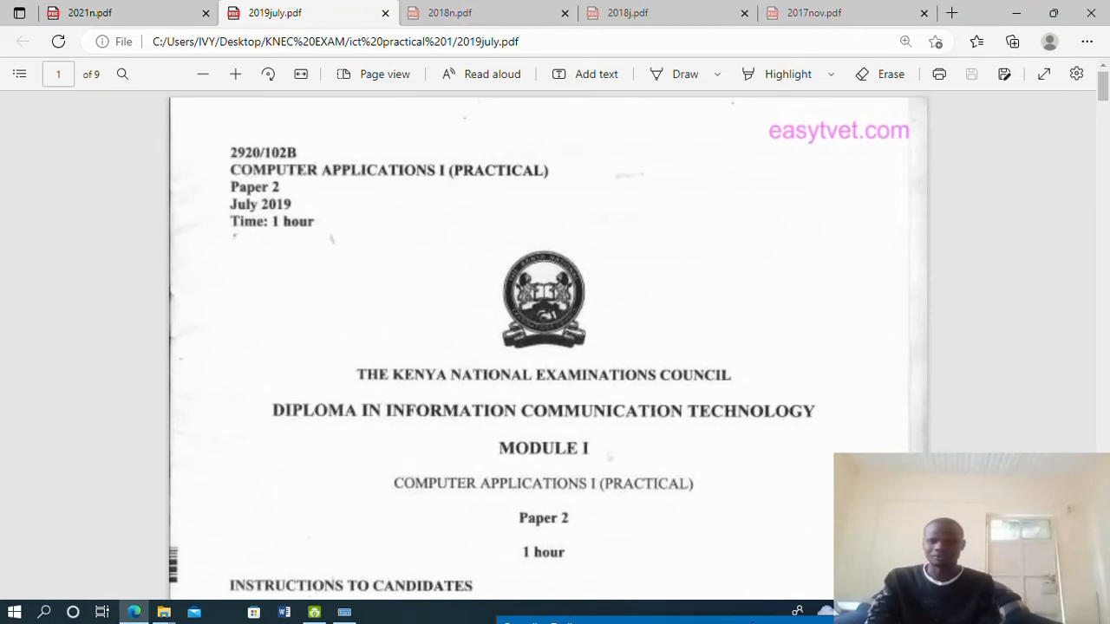
drag(754, 621, 696, 407)
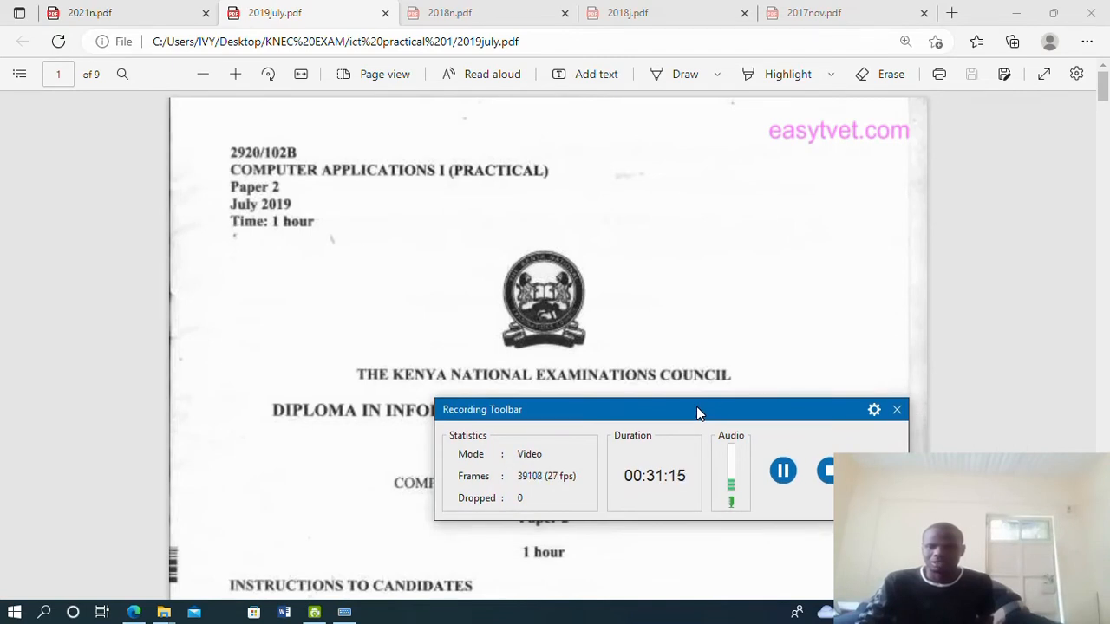
drag(699, 413, 704, 622)
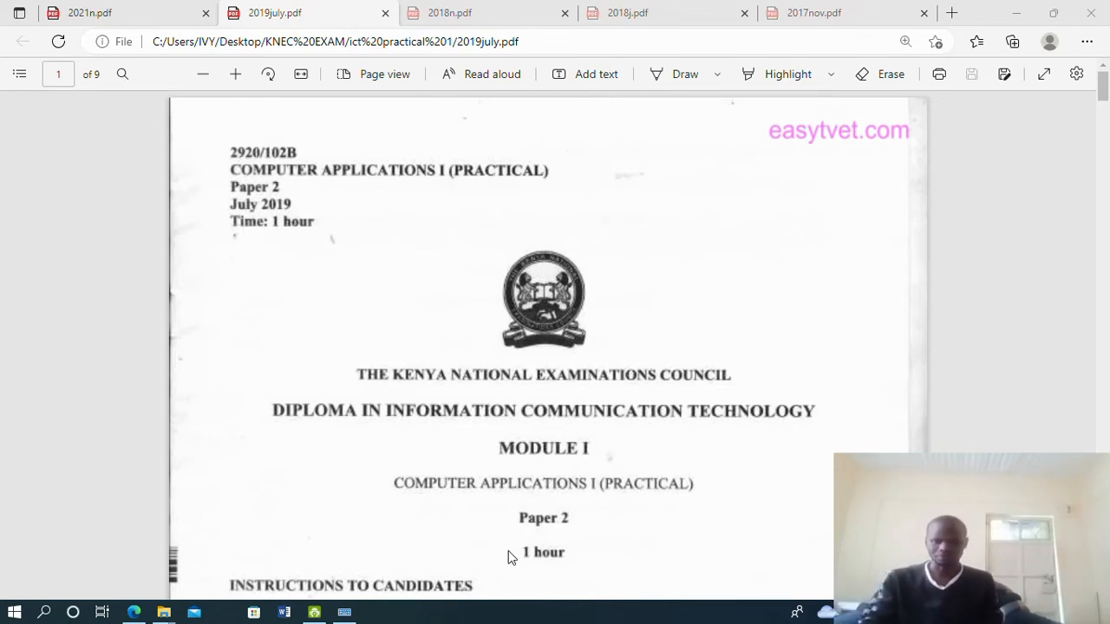
scroll(455, 438, down, 2)
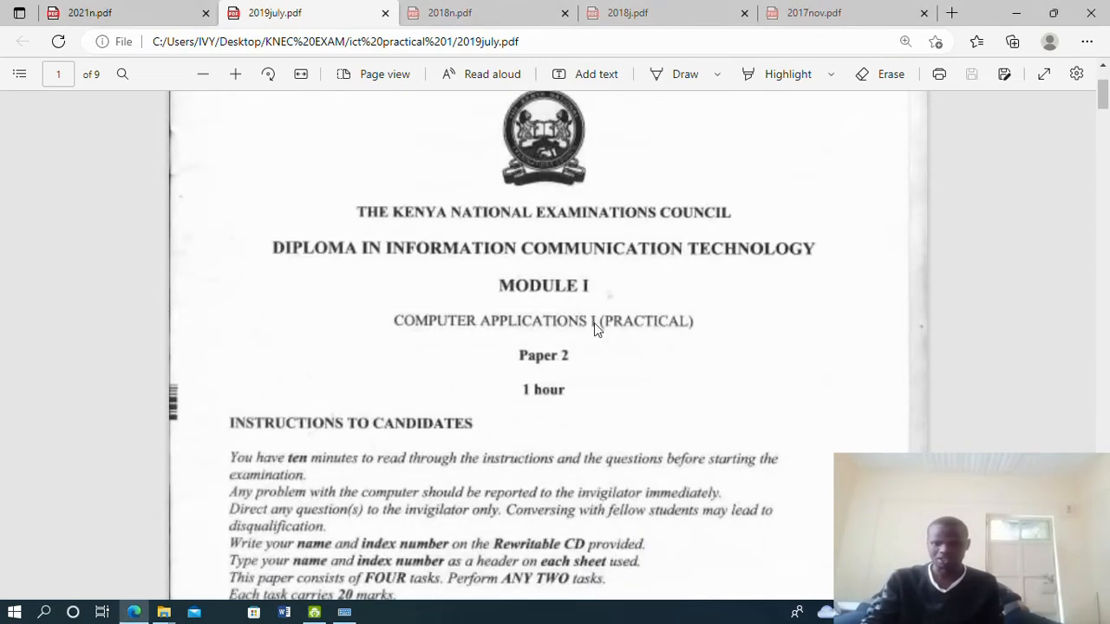
scroll(519, 351, down, 14)
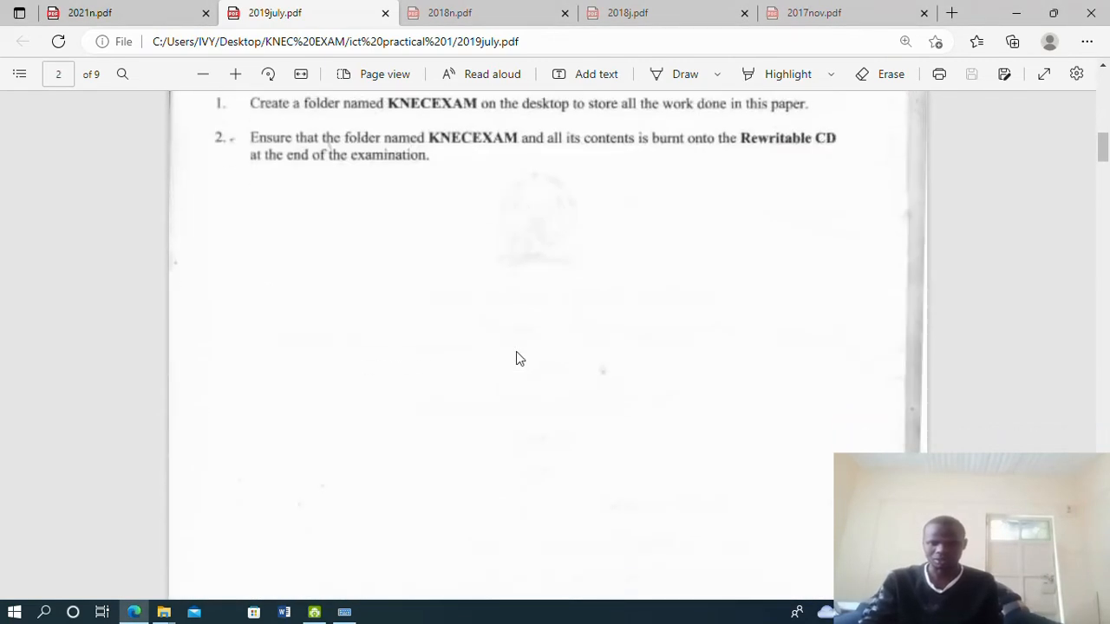
scroll(518, 358, down, 10)
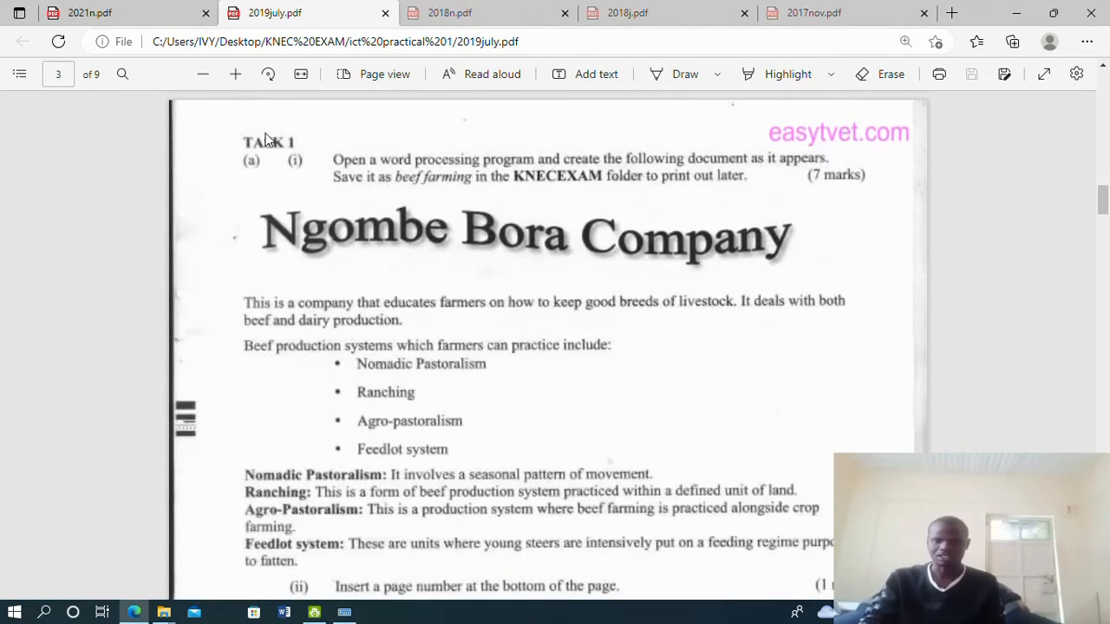
scroll(504, 262, down, 2)
scroll(504, 262, up, 2)
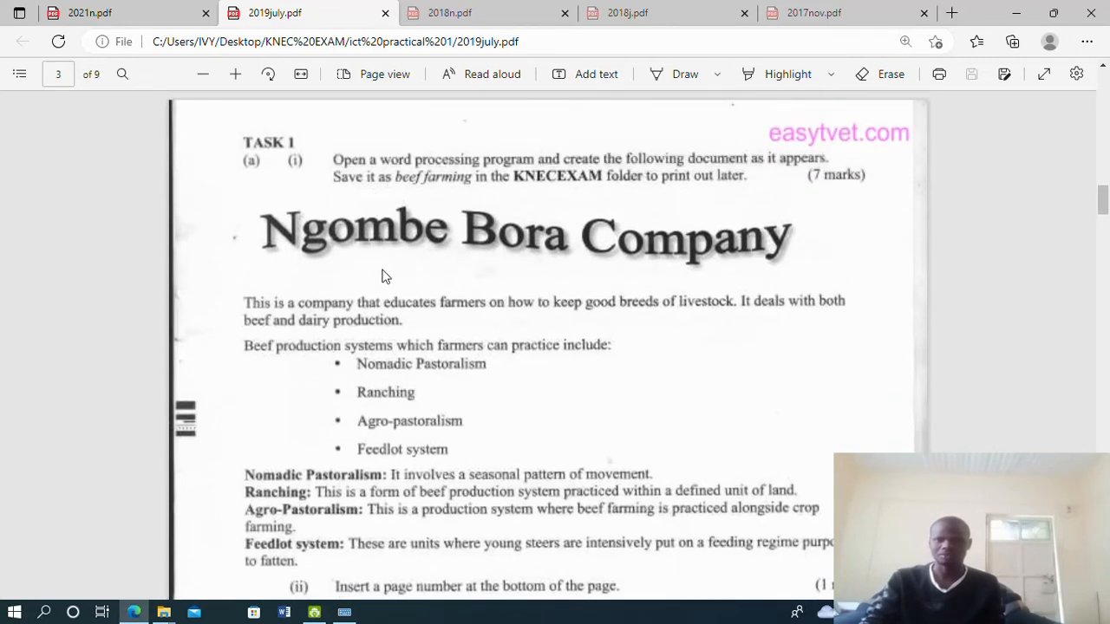
scroll(364, 373, down, 3)
scroll(358, 358, up, 3)
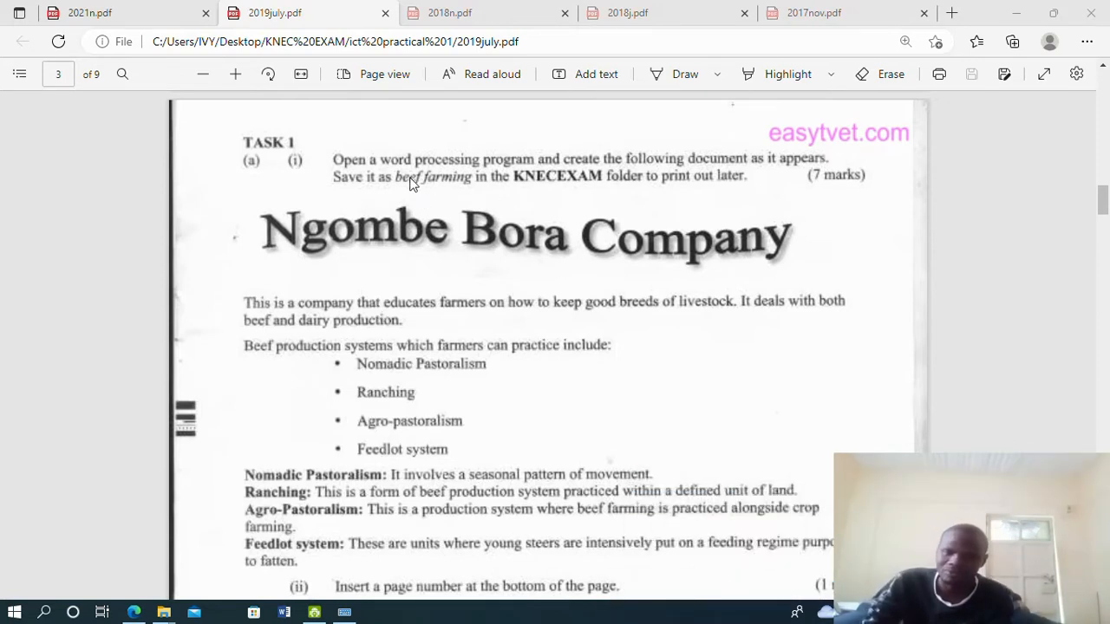
click(414, 316)
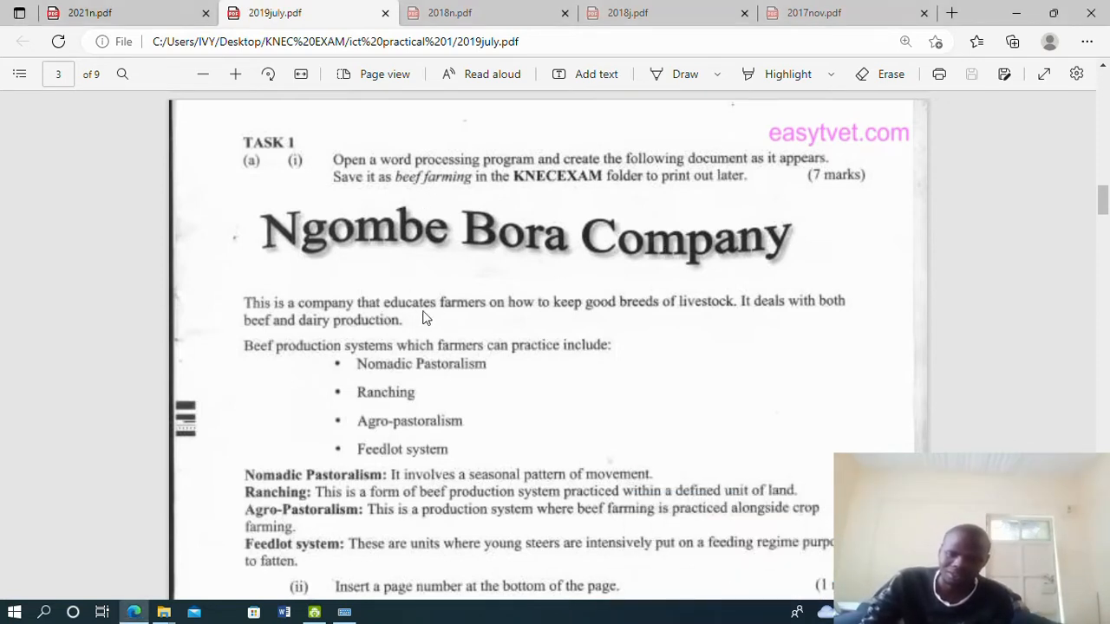
scroll(491, 308, down, 5)
scroll(491, 298, up, 5)
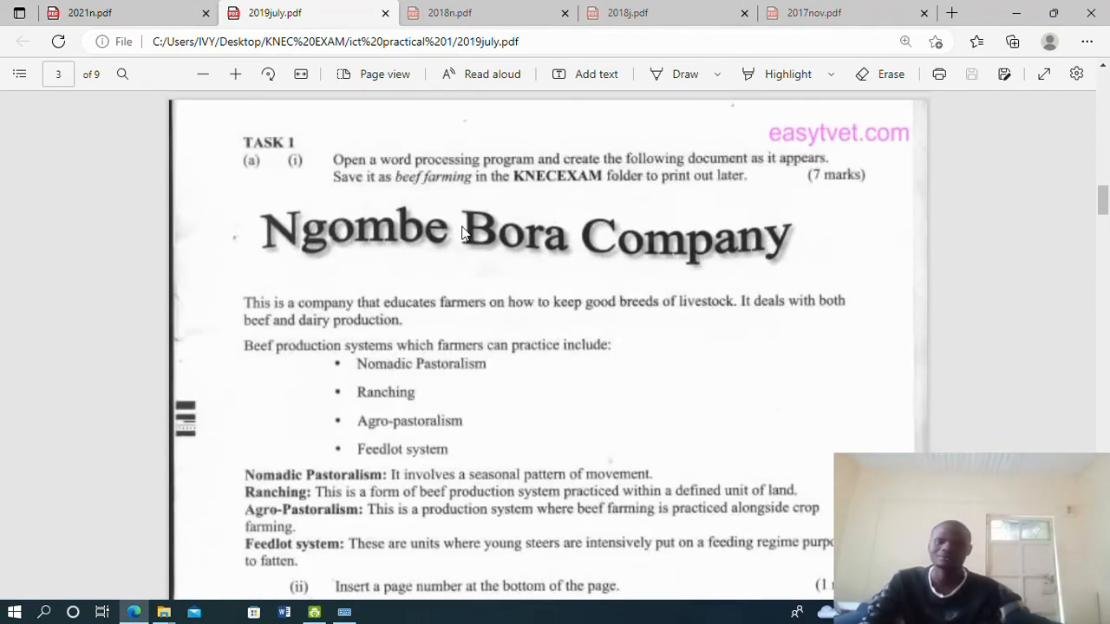
Scroll through question (b)(i)'s invitation letter on to page 4's contacts data source requirements
scroll(436, 282, down, 4)
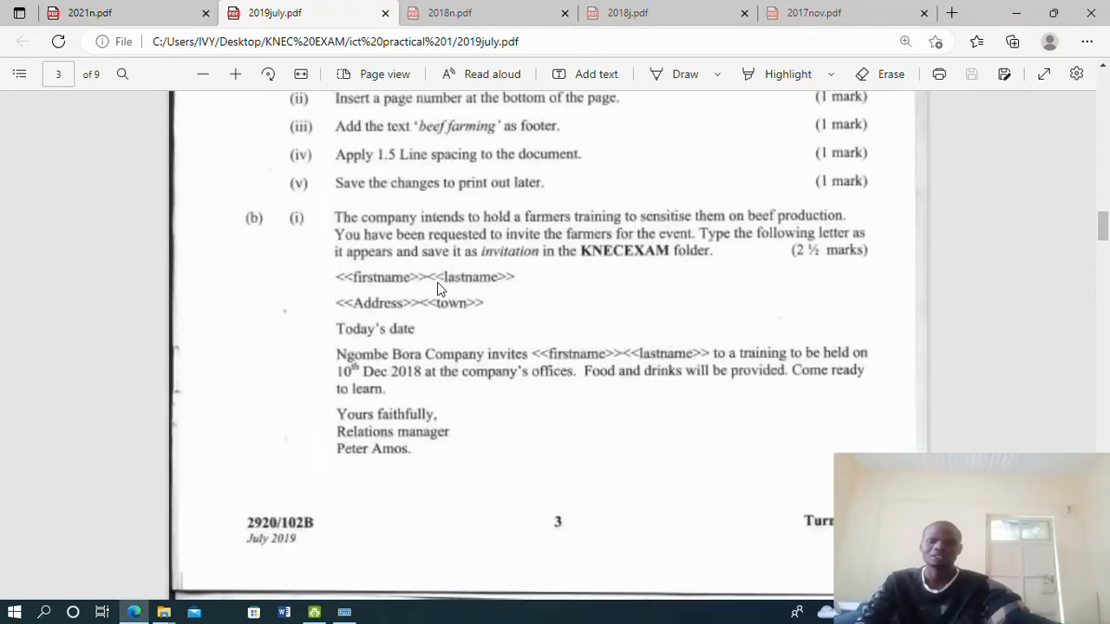
scroll(437, 286, up, 3)
scroll(437, 286, down, 3)
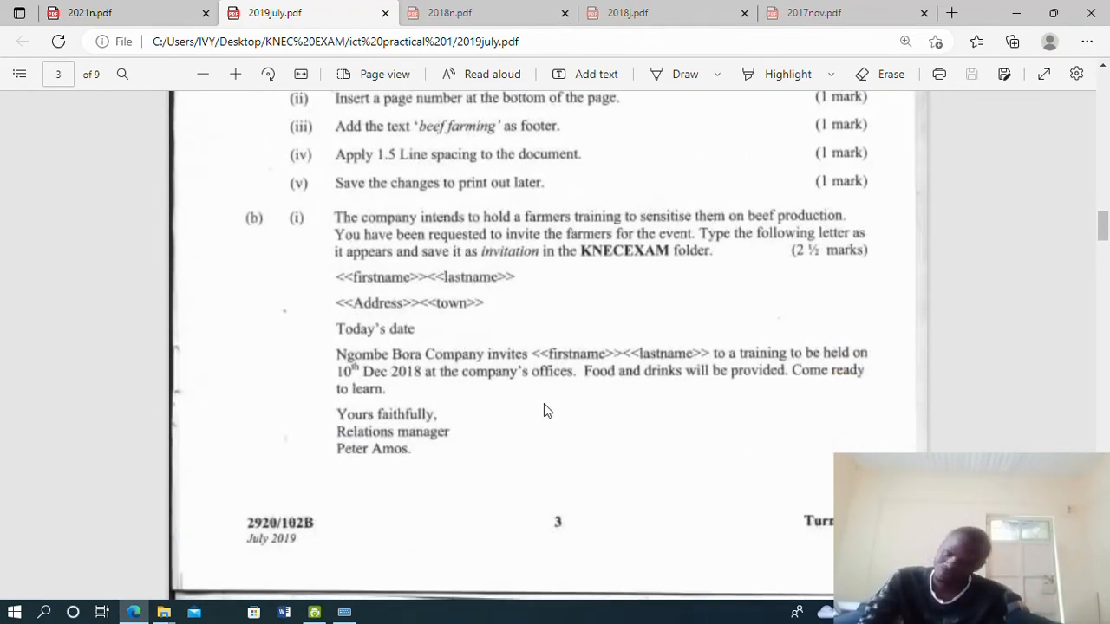
scroll(475, 384, down, 1)
scroll(474, 384, down, 5)
scroll(474, 384, up, 7)
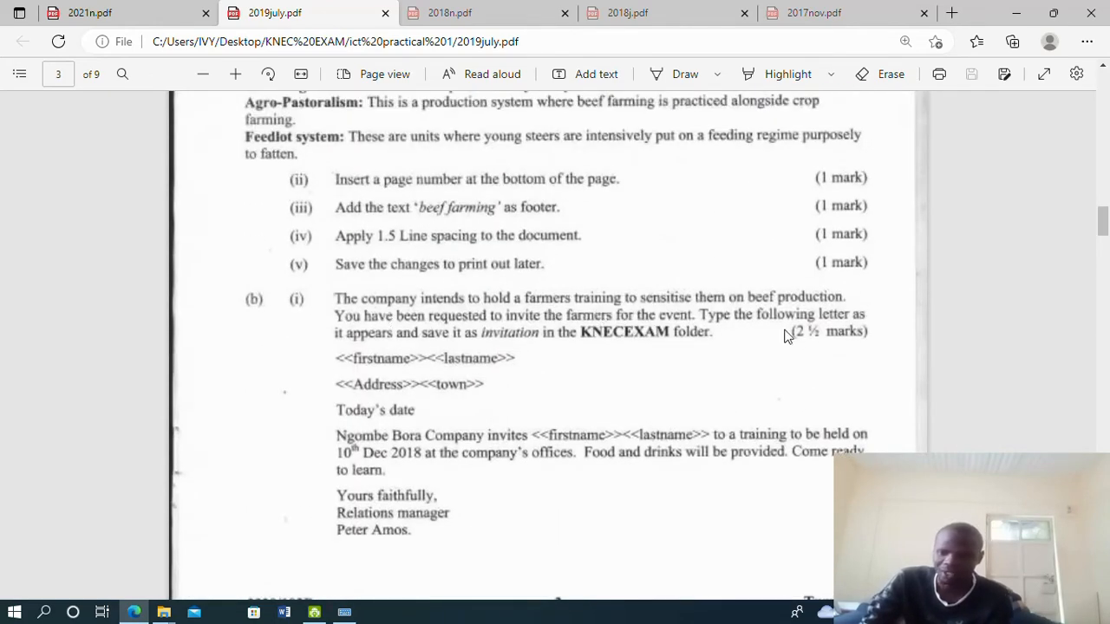
scroll(725, 329, down, 2)
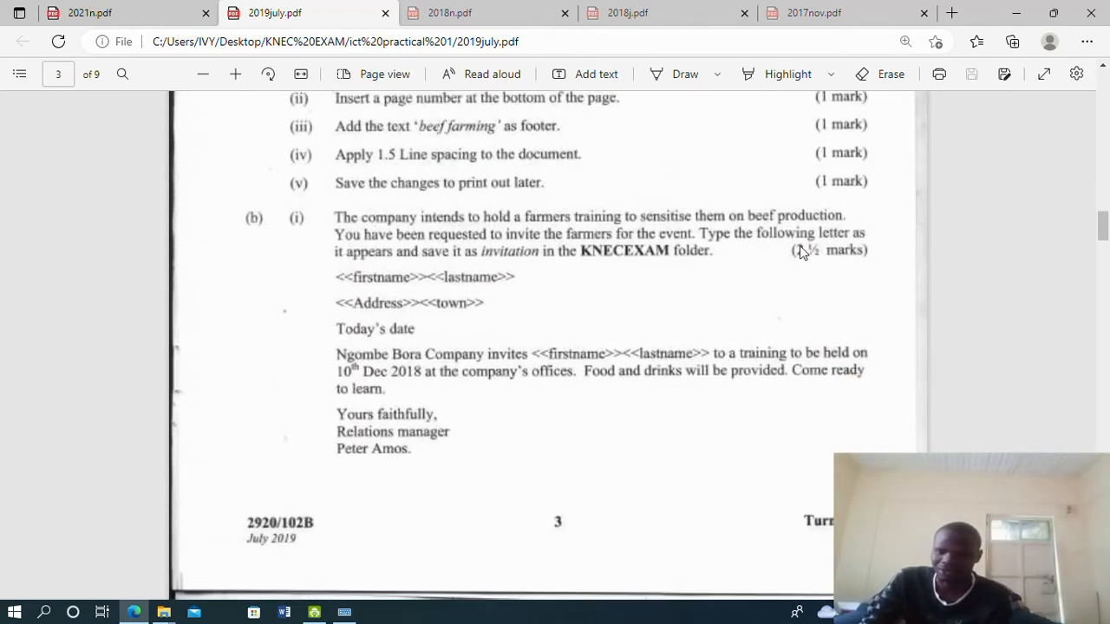
scroll(754, 338, down, 6)
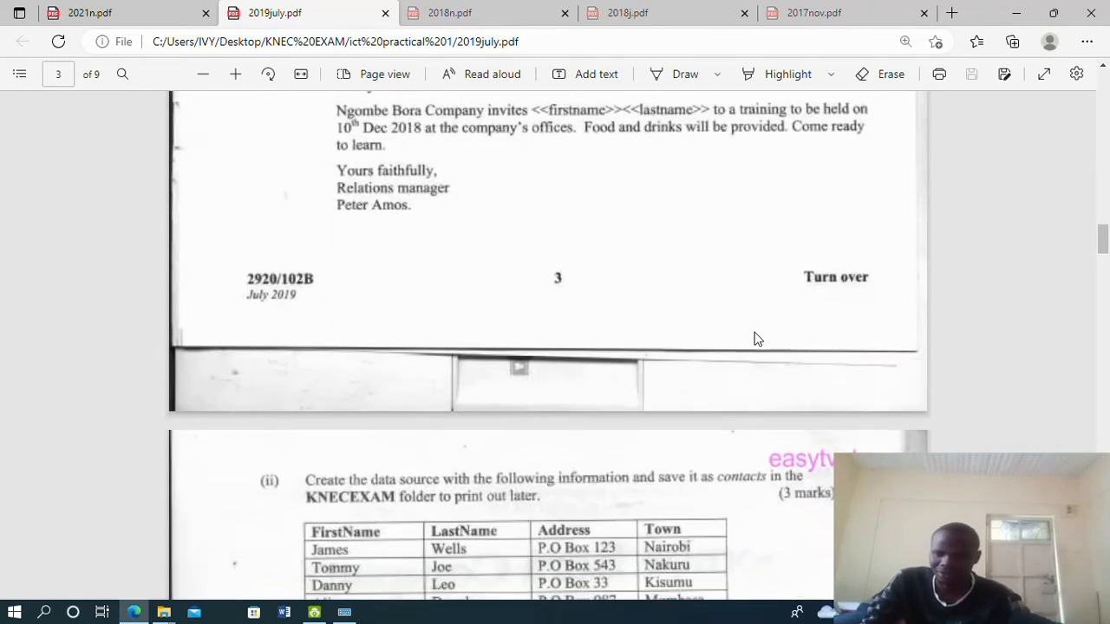
scroll(755, 337, up, 2)
scroll(754, 337, down, 8)
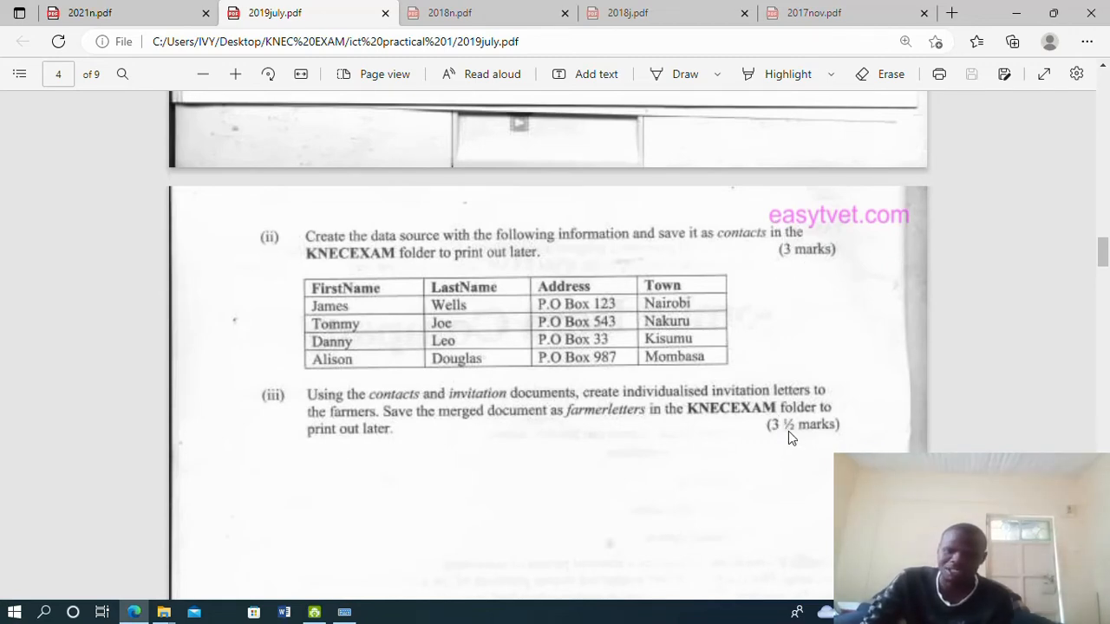
scroll(788, 431, up, 6)
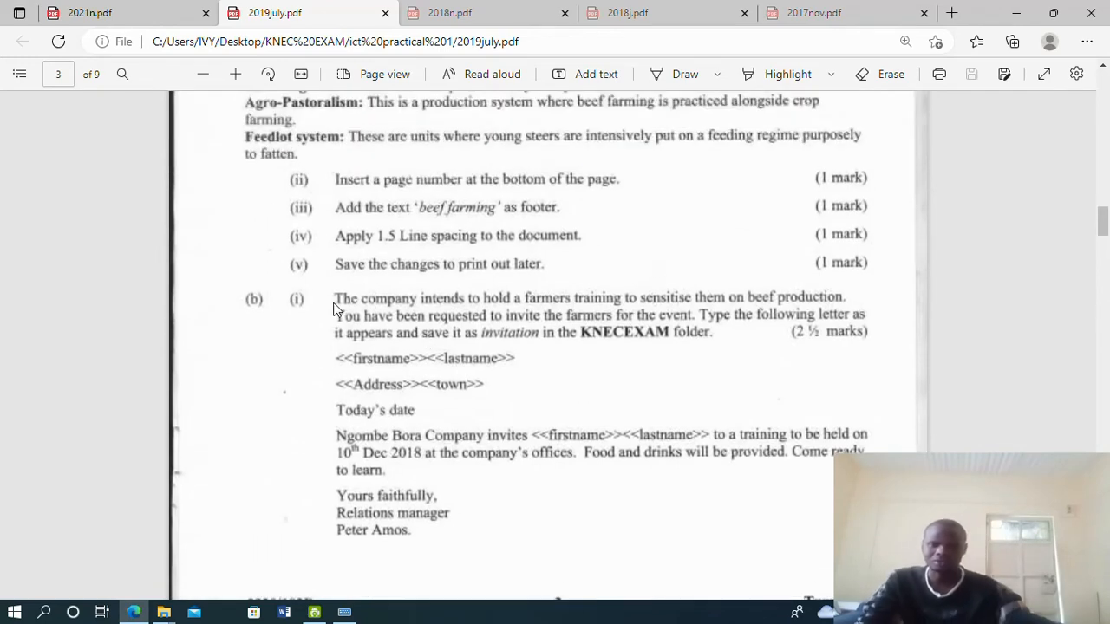
scroll(334, 310, up, 1)
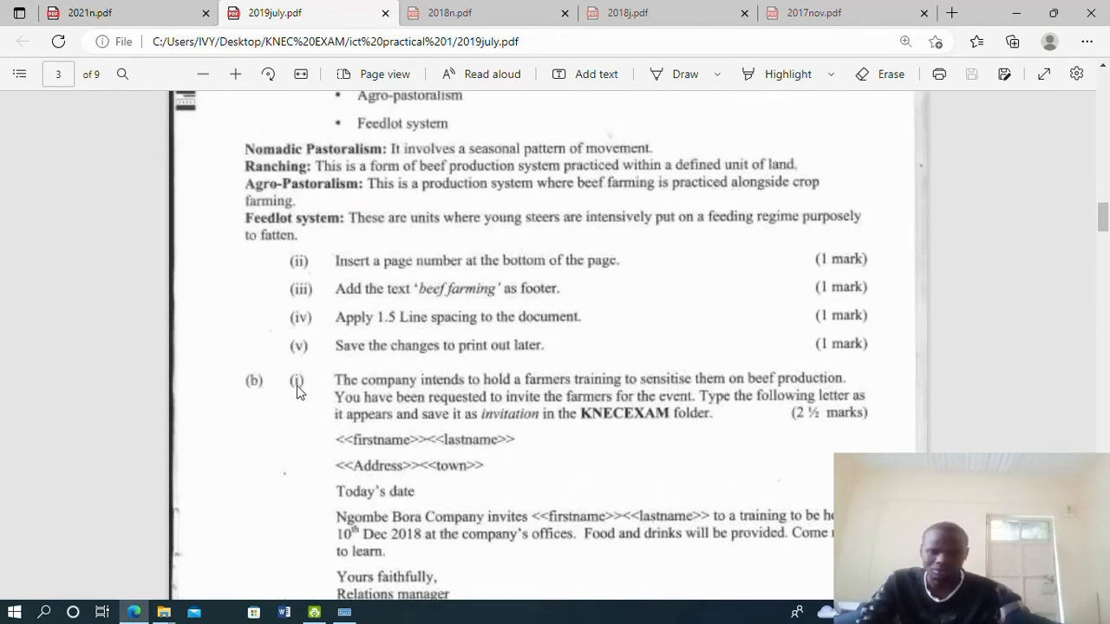
scroll(345, 396, down, 2)
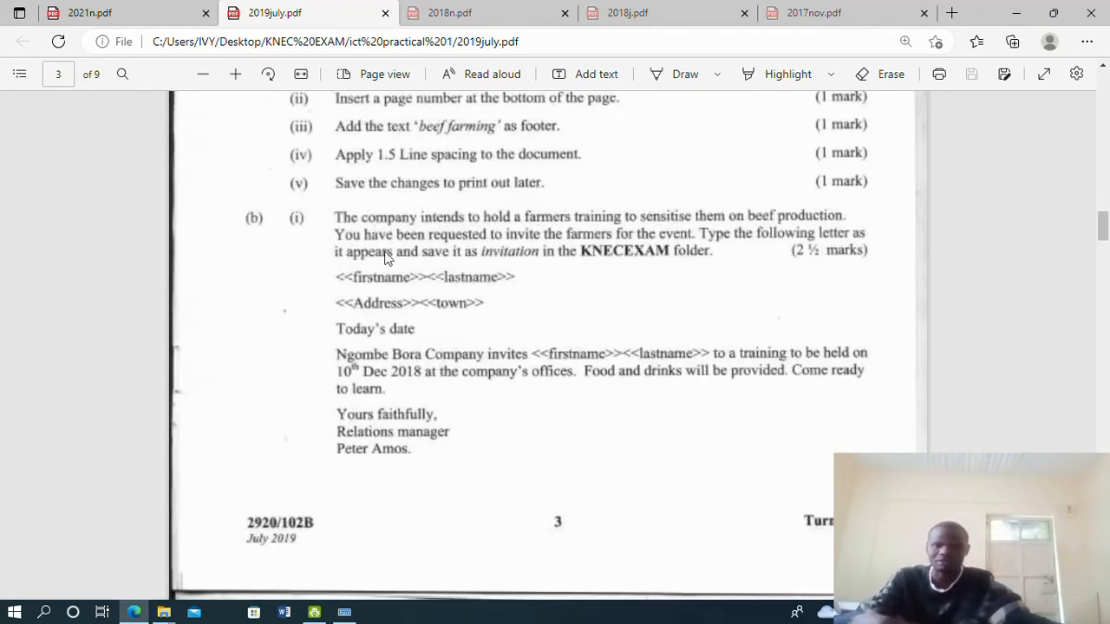
scroll(422, 271, up, 2)
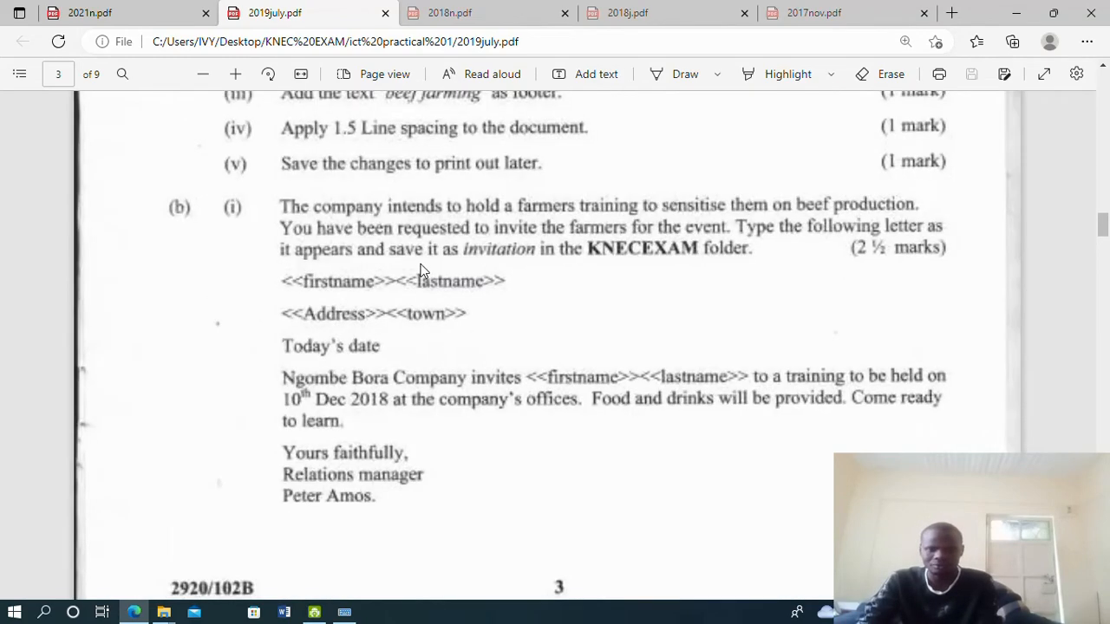
scroll(422, 270, up, 1)
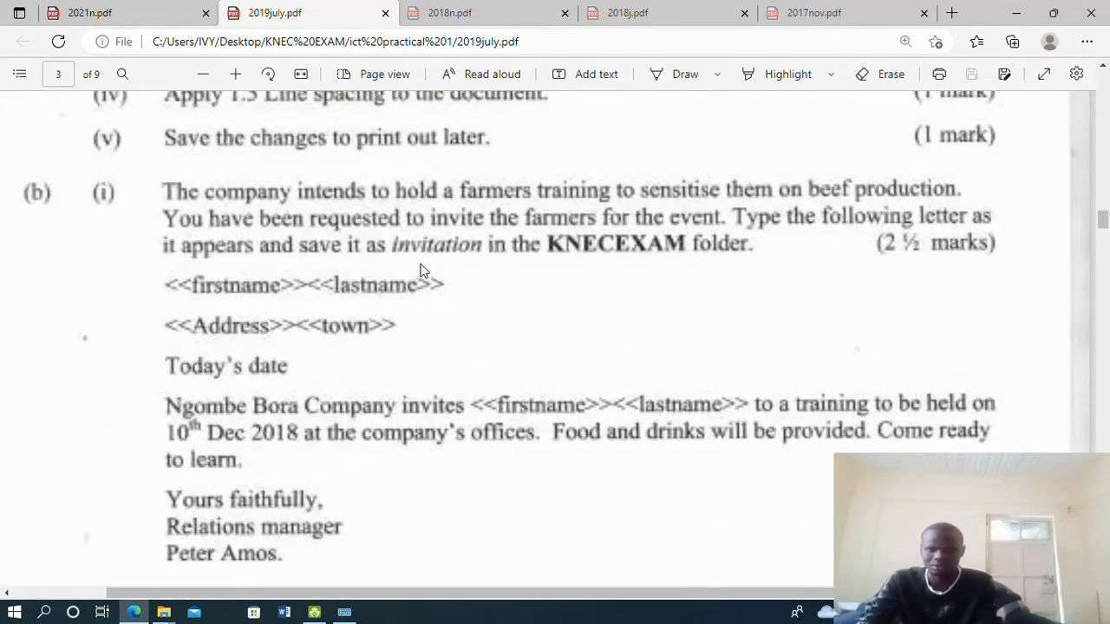
scroll(422, 271, down, 1)
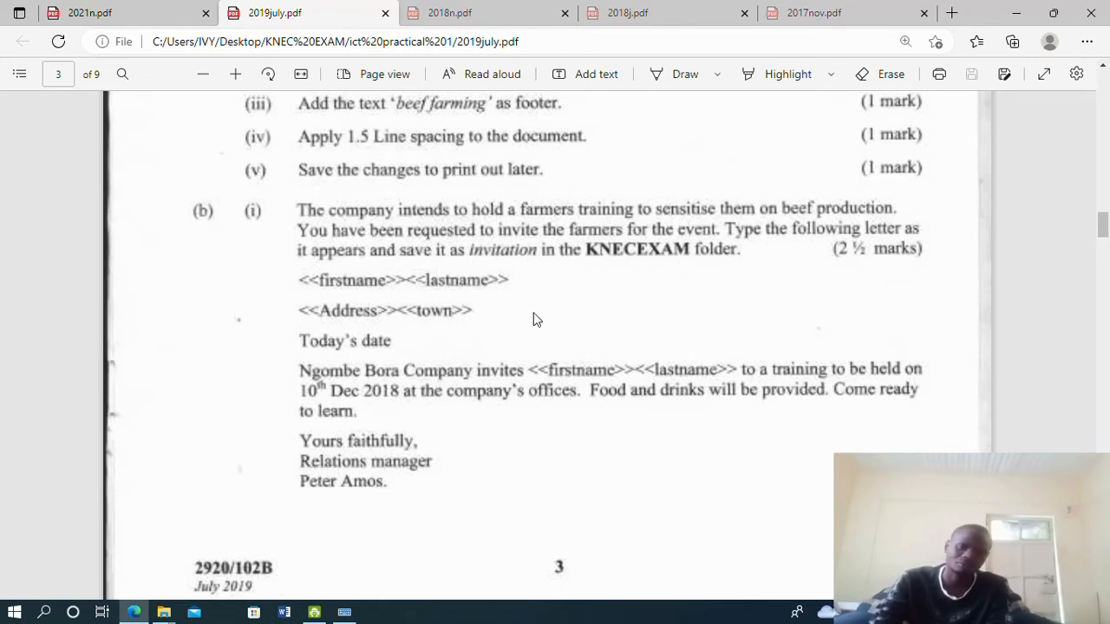
scroll(698, 338, down, 1)
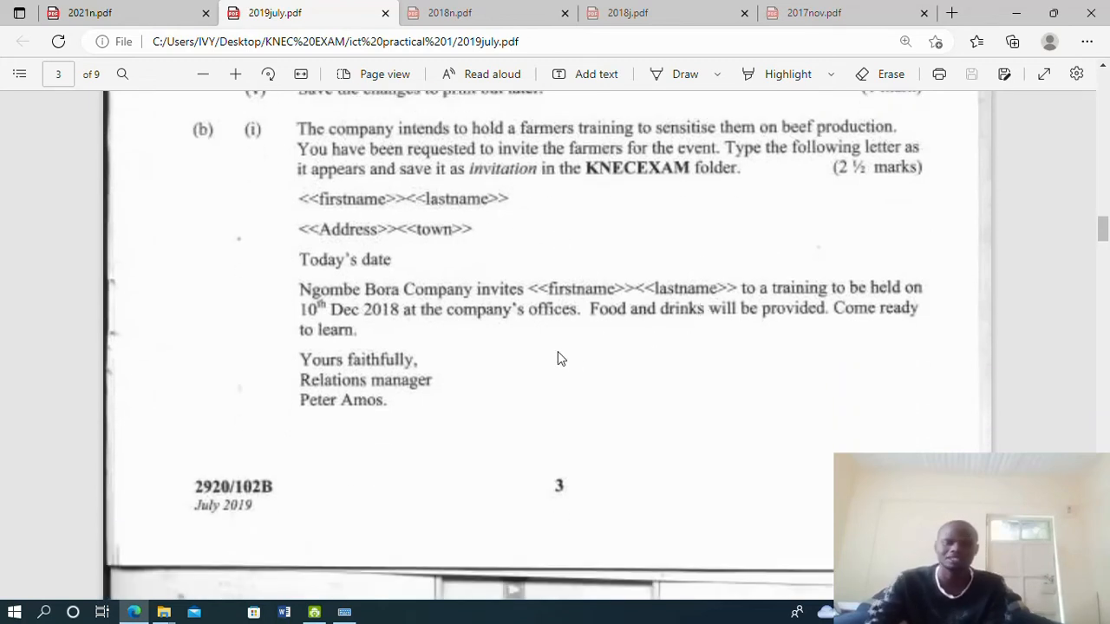
scroll(558, 358, up, 1)
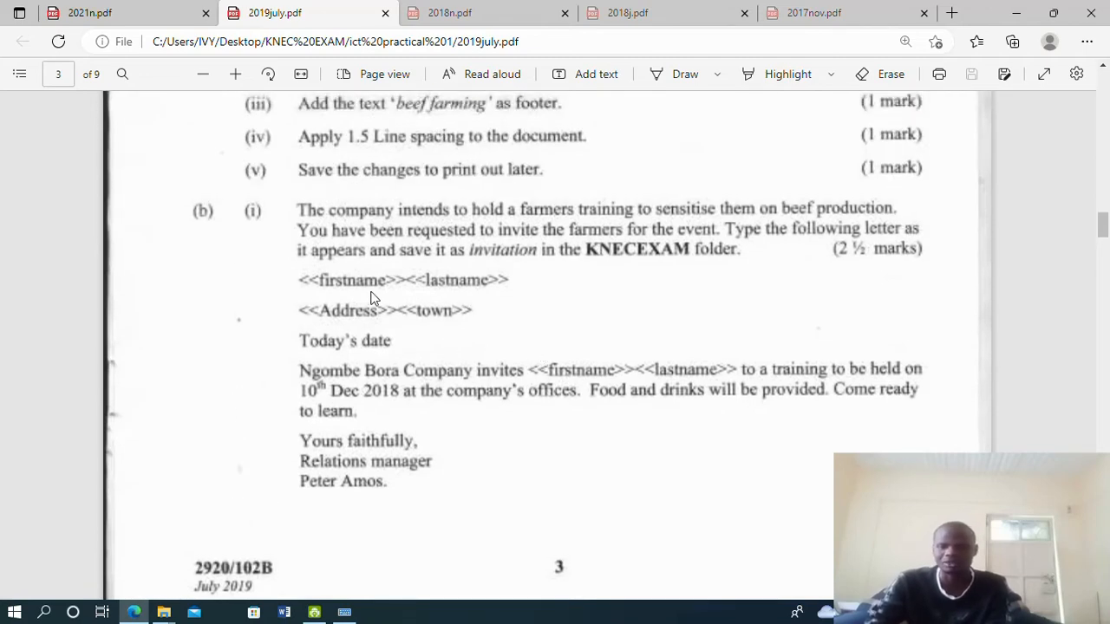
scroll(338, 286, down, 1)
scroll(465, 393, down, 4)
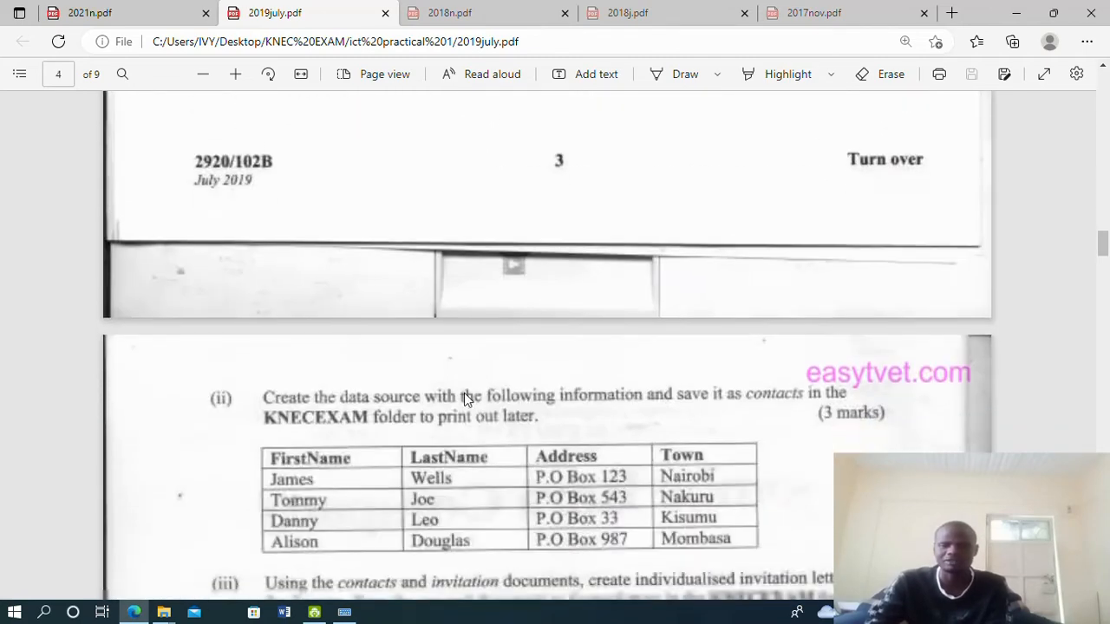
scroll(463, 396, up, 5)
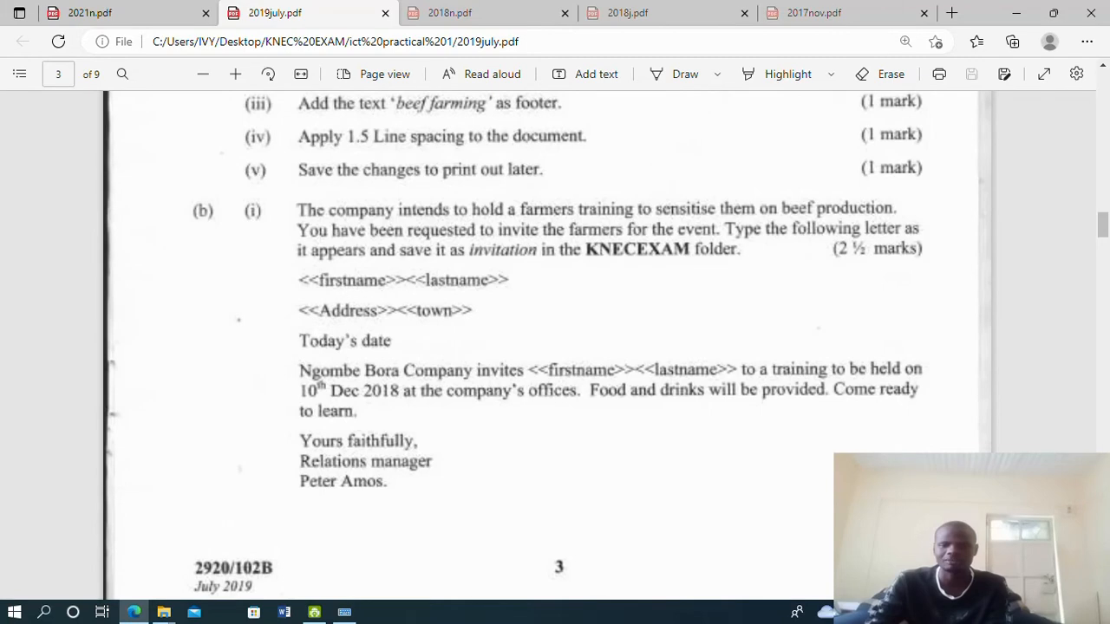
Launch Word 2016 from search and create a new blank document
click(15, 614)
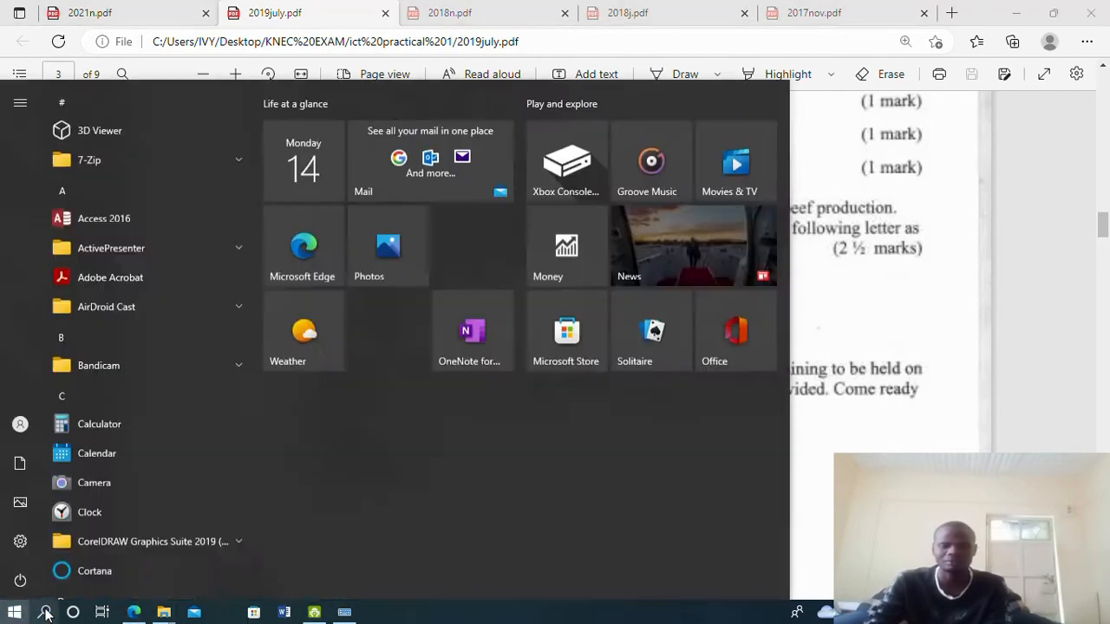
click(45, 614)
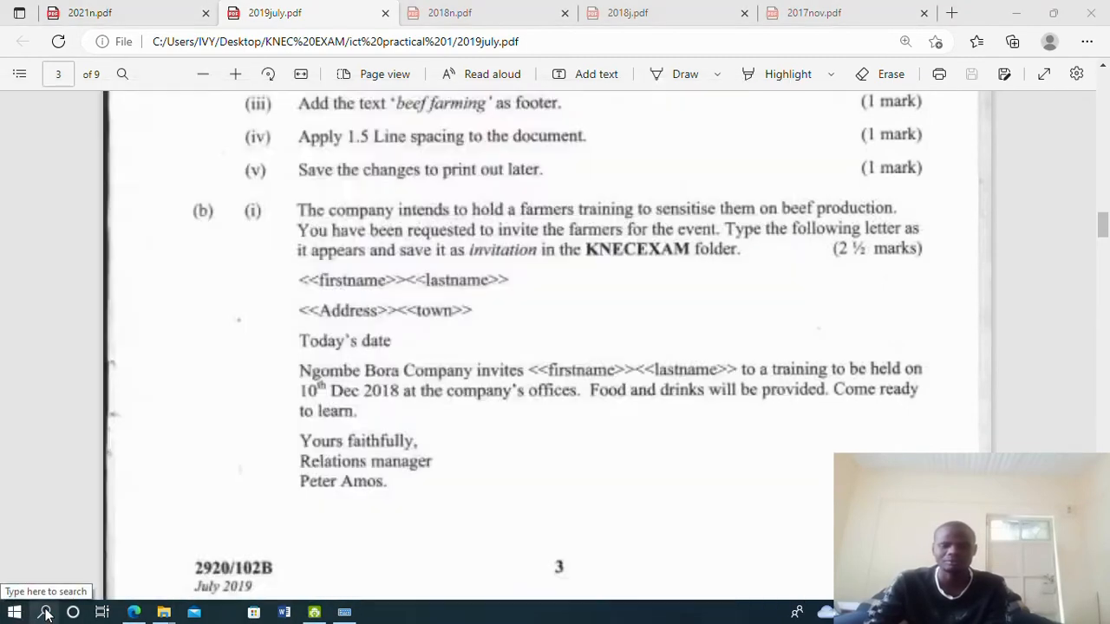
text(word)
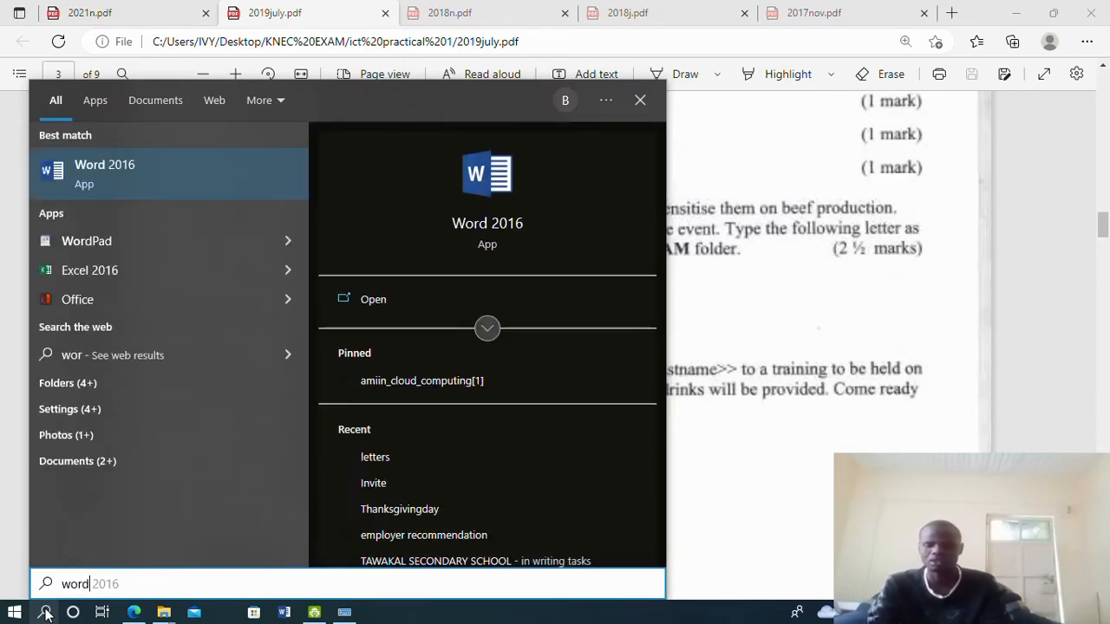
key(Return)
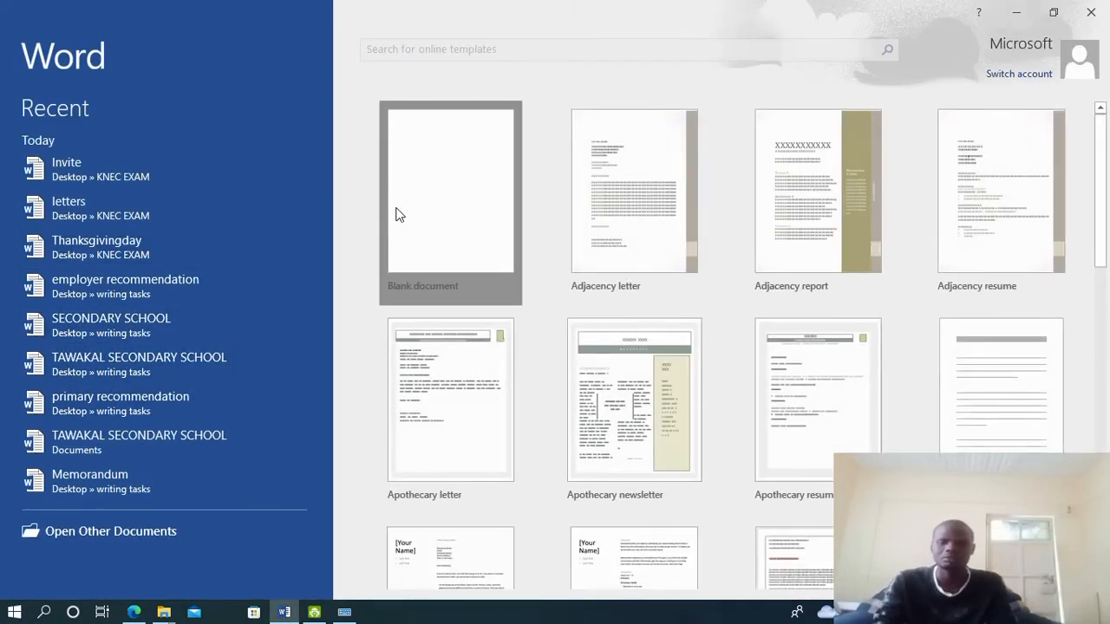
click(399, 217)
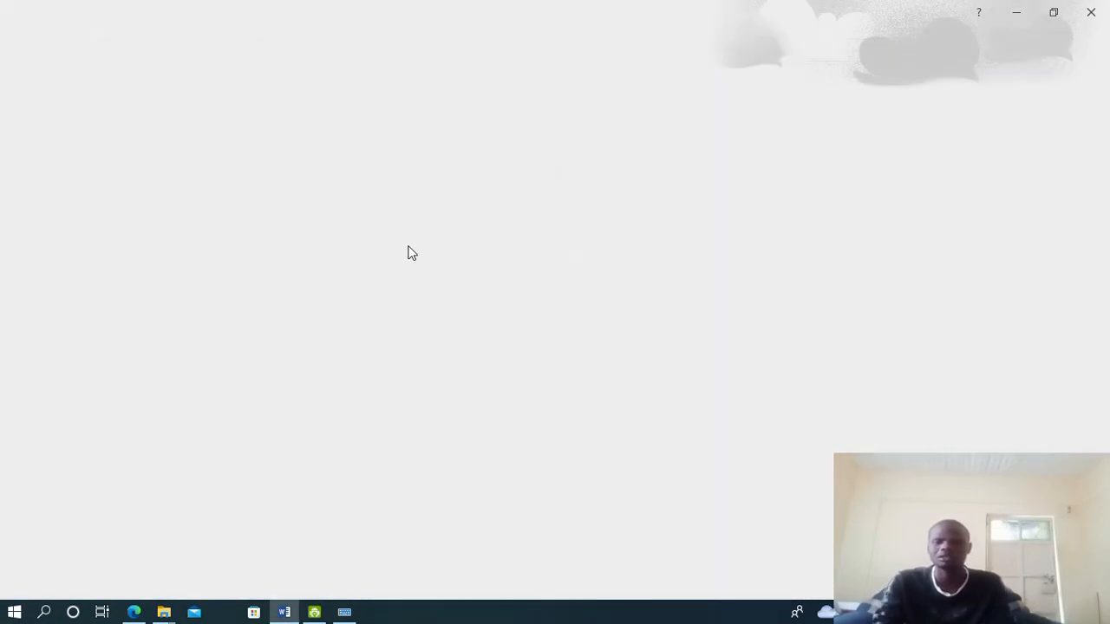
Type the <<First name>> <<Last Name>> placeholder line, capitalising First
click(137, 613)
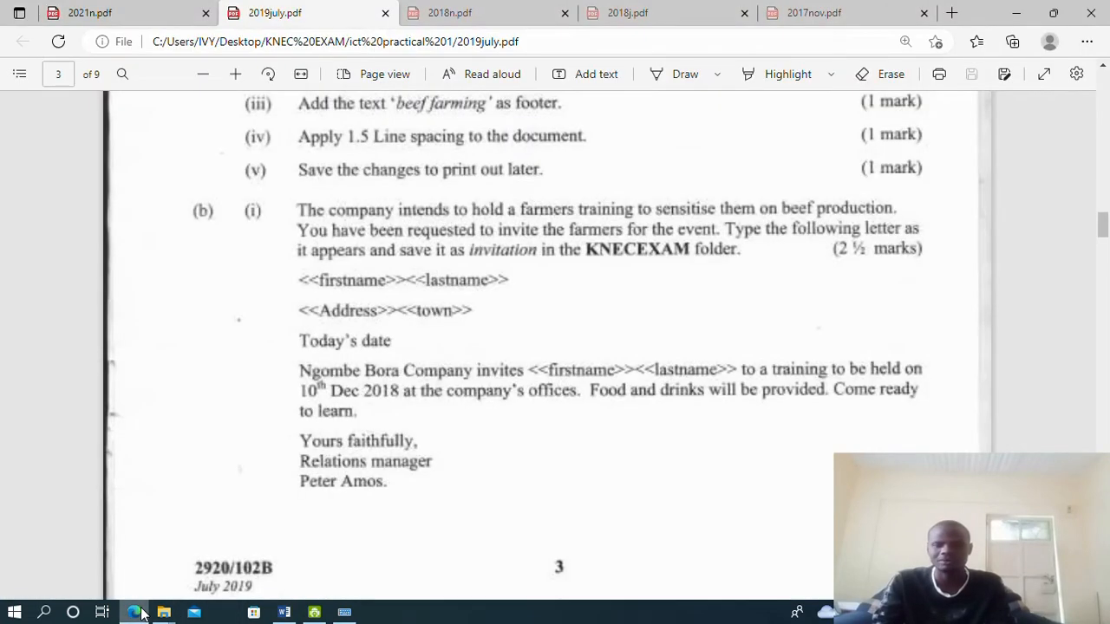
click(284, 612)
text(<<)
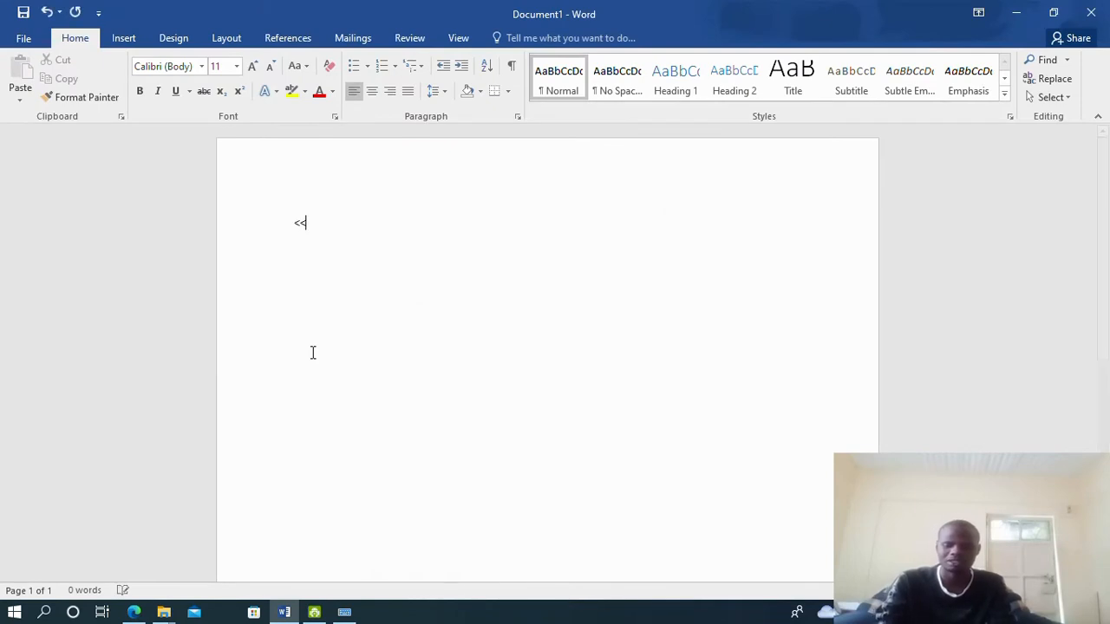
text(first)
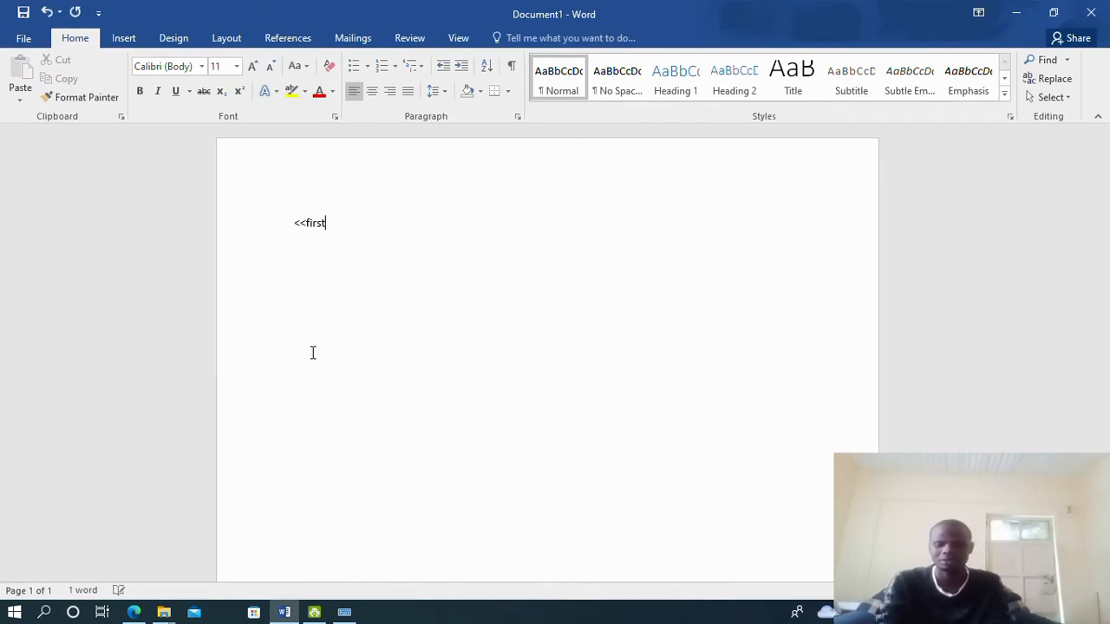
text( name>>)
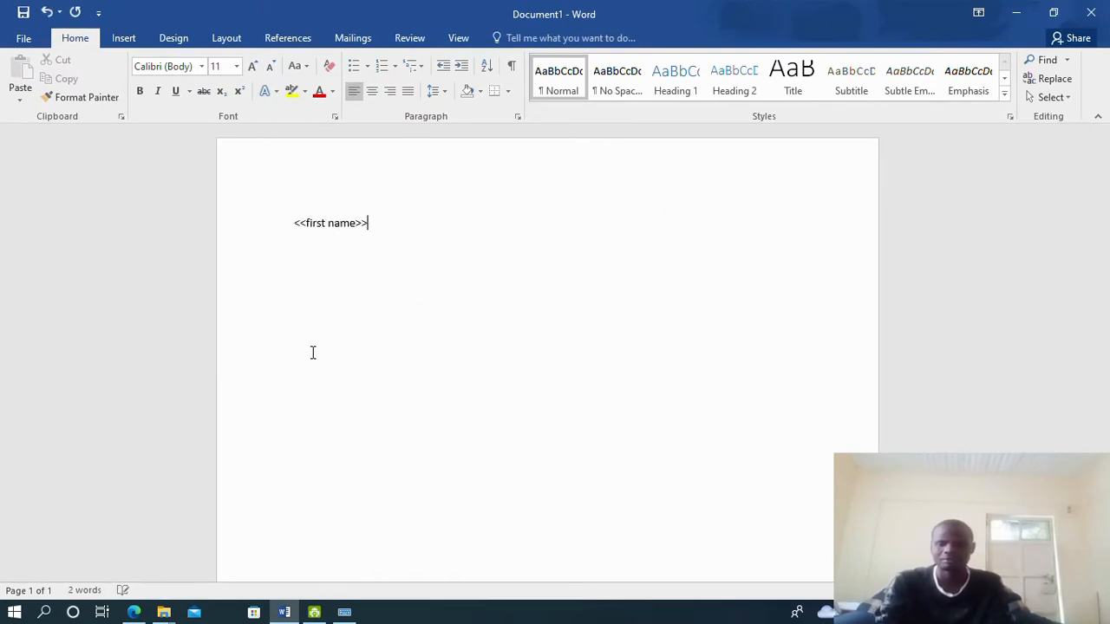
text( <<)
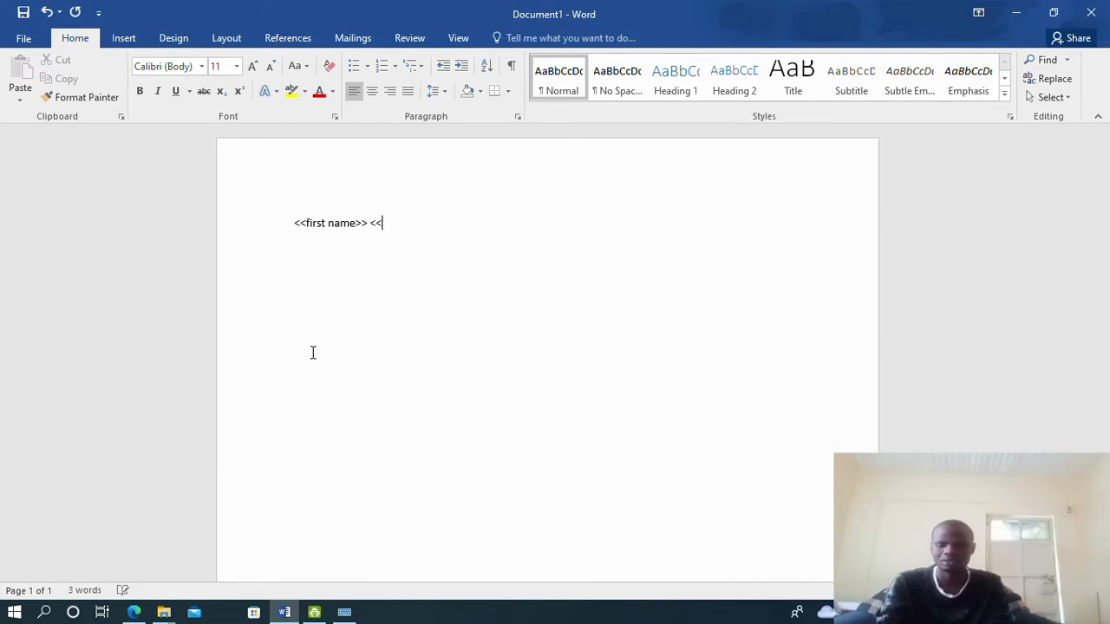
text(Last Name>>)
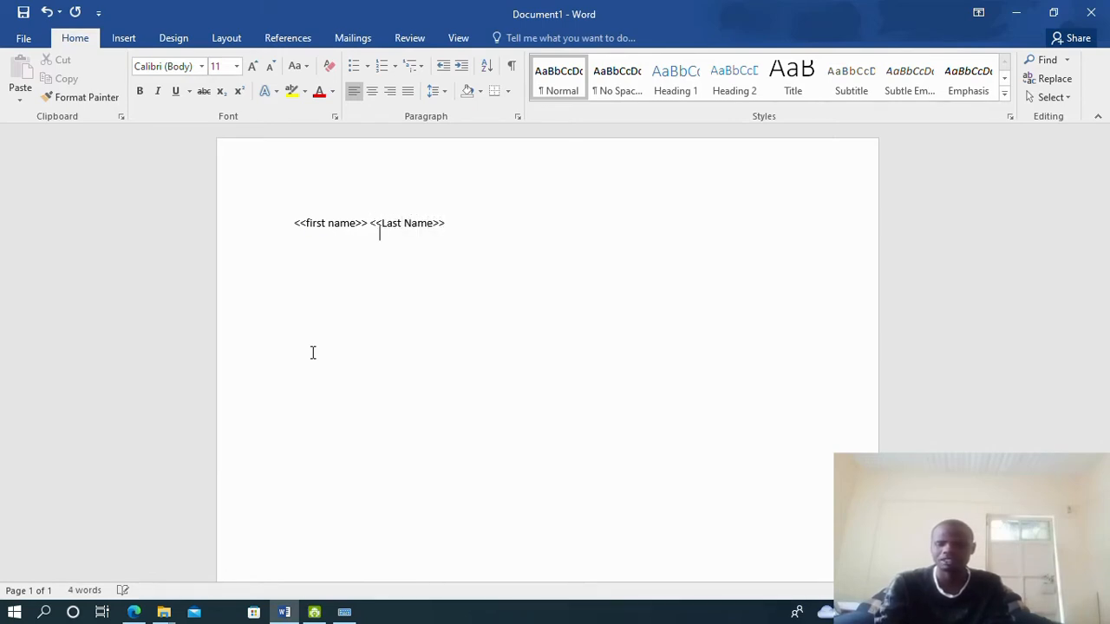
key(Return)
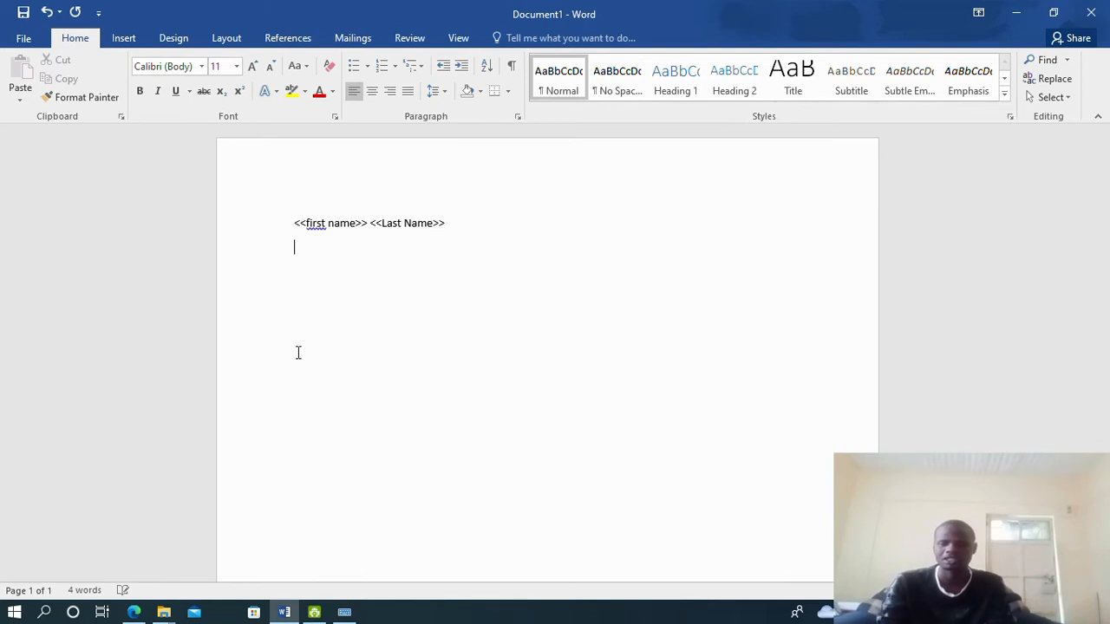
right_click(315, 222)
click(342, 240)
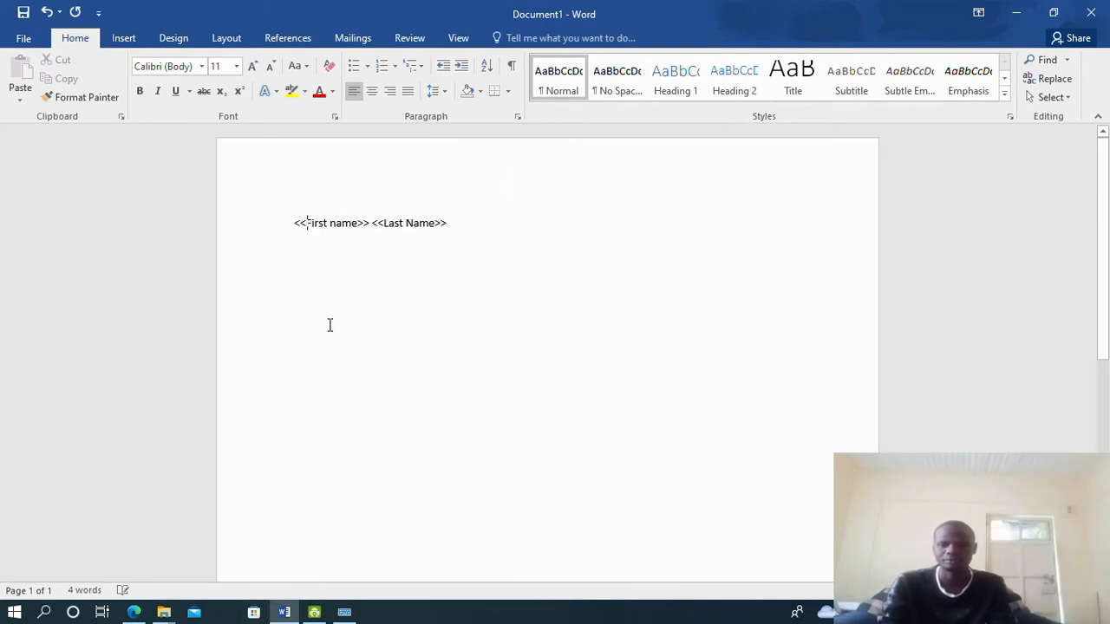
Add an <<Address>> <<Town>> line below, correcting Adress to Address
click(134, 613)
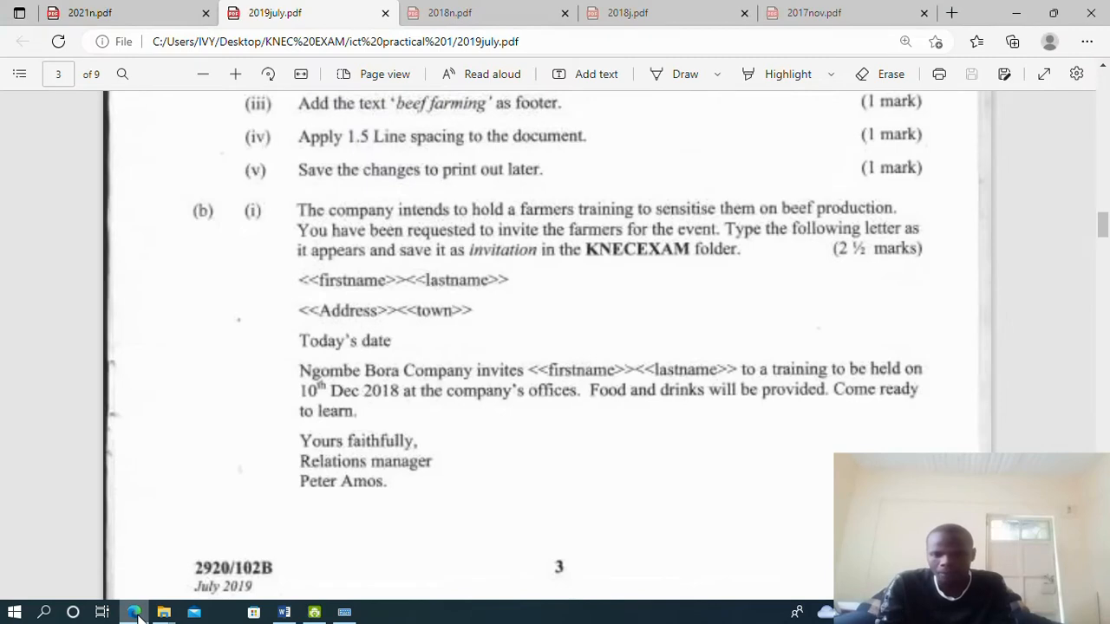
click(134, 612)
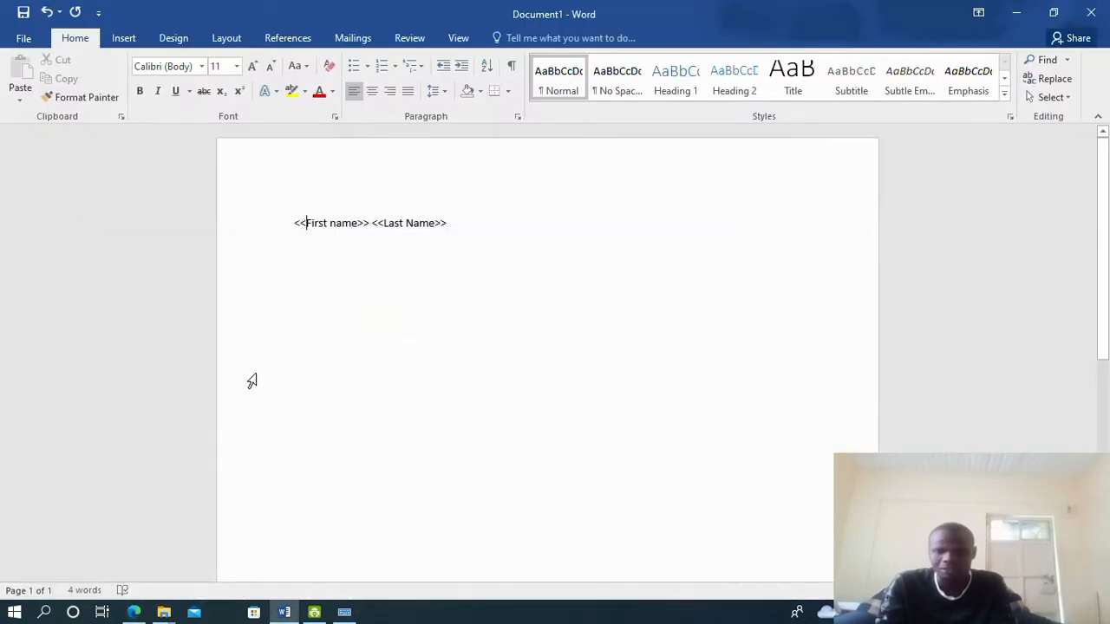
click(471, 225)
key(Return)
text(<<Adress)
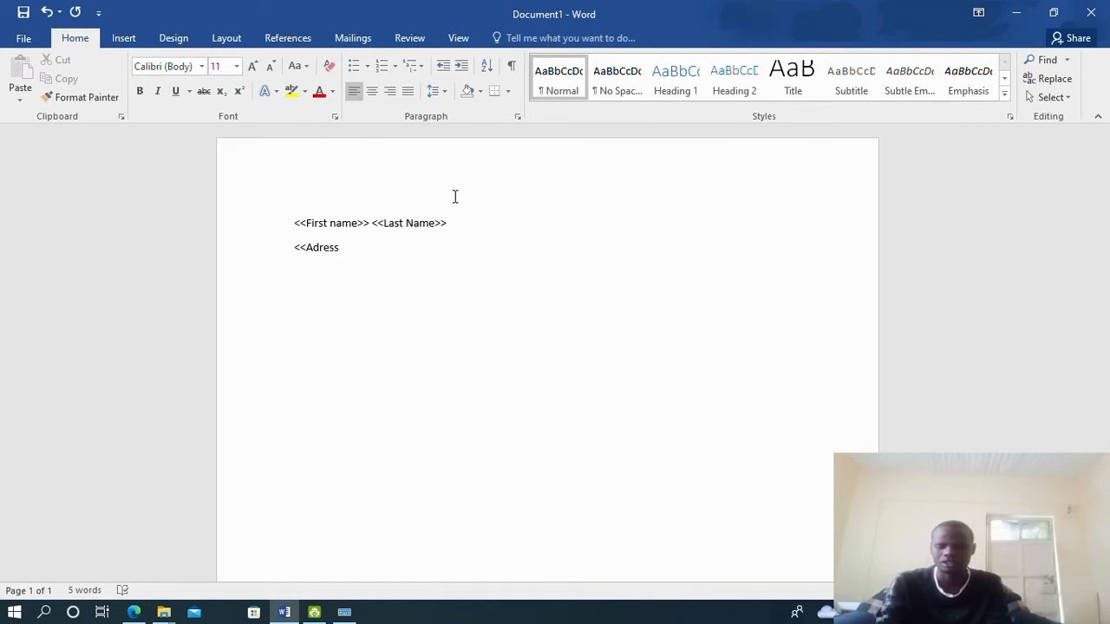
text(>> Town)
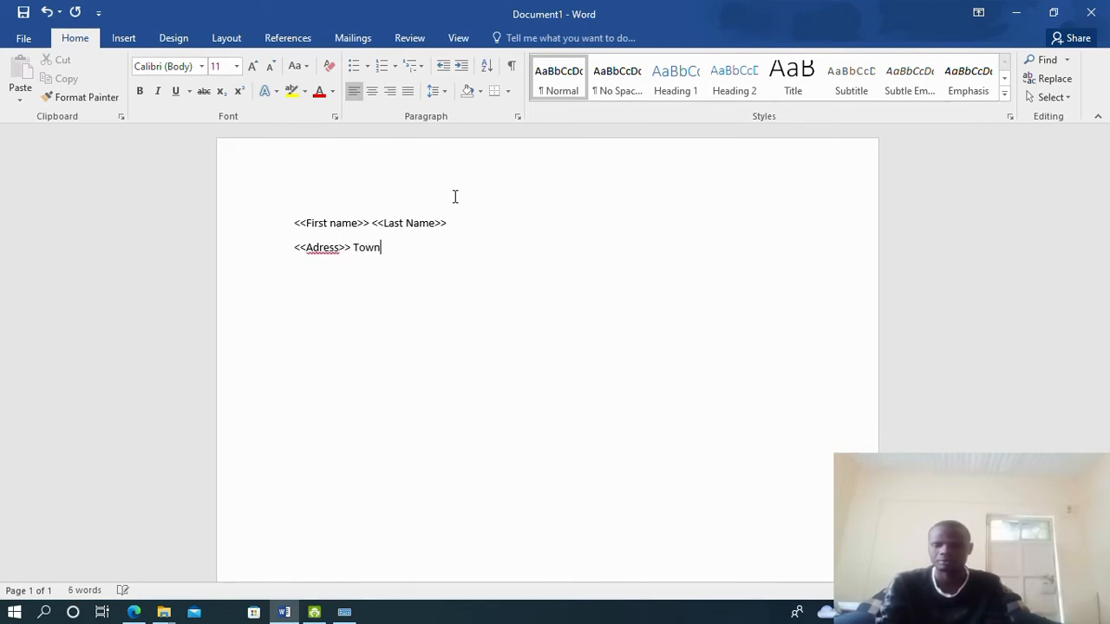
text(<<)
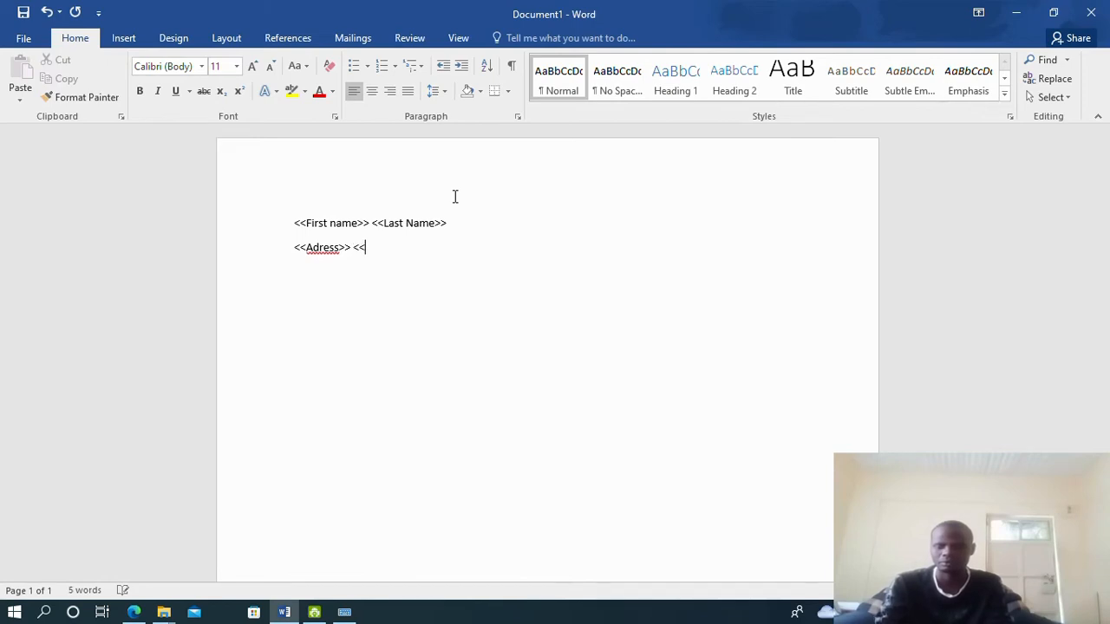
text(Town>>)
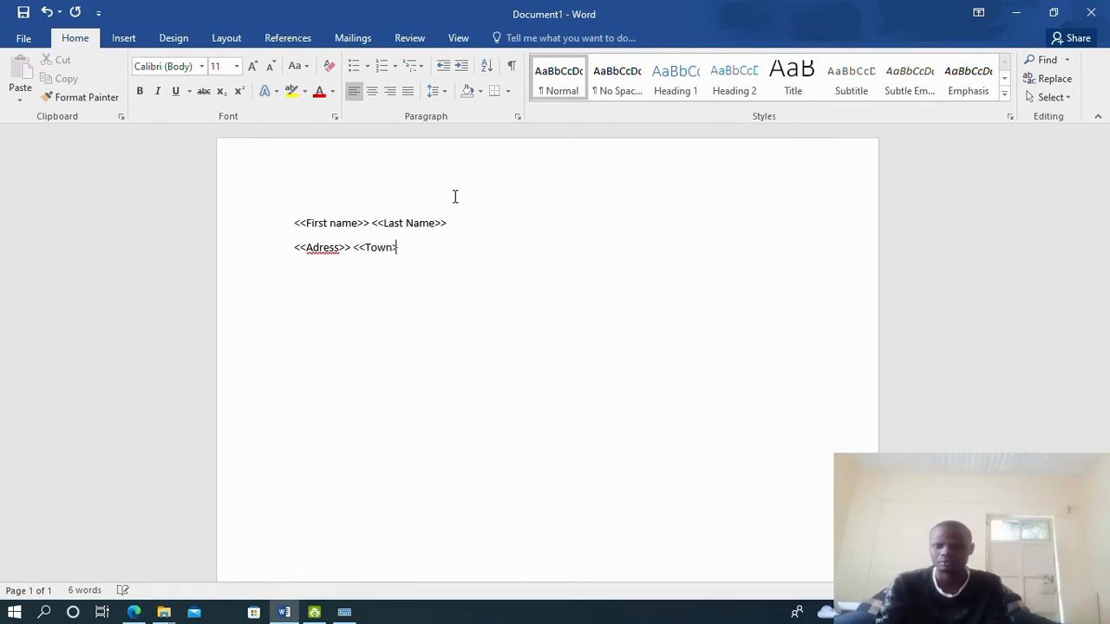
key(Return)
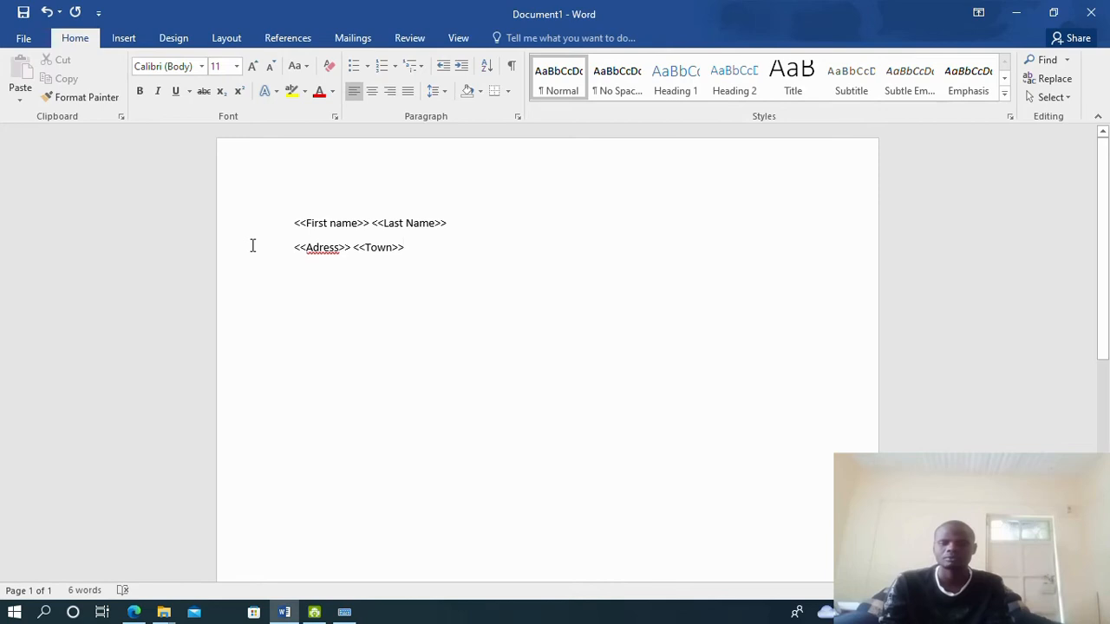
right_click(312, 249)
click(338, 265)
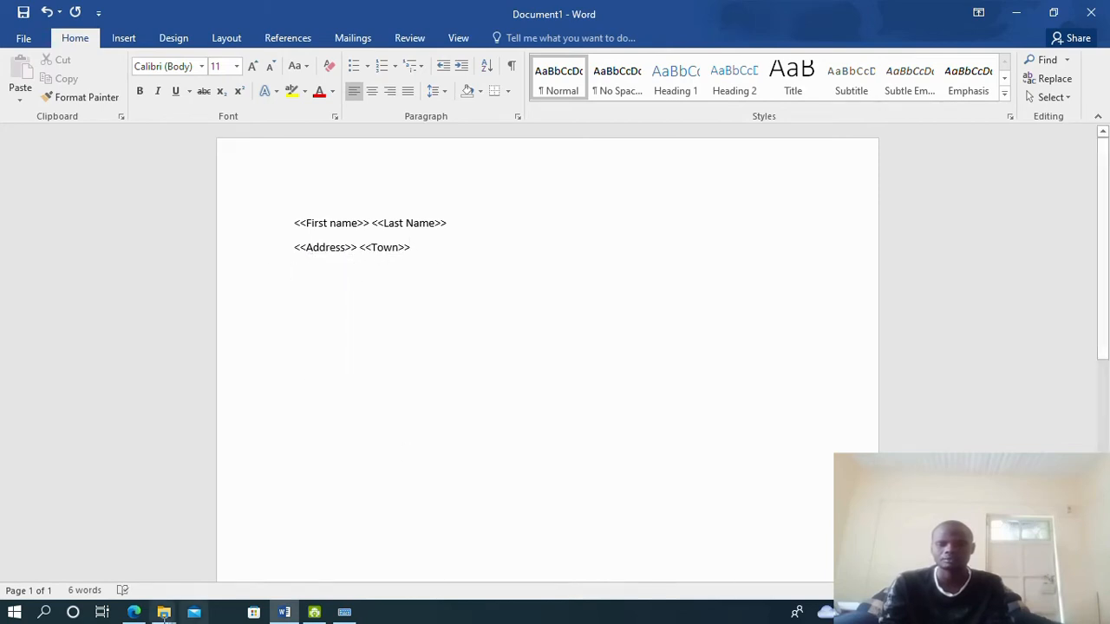
click(135, 612)
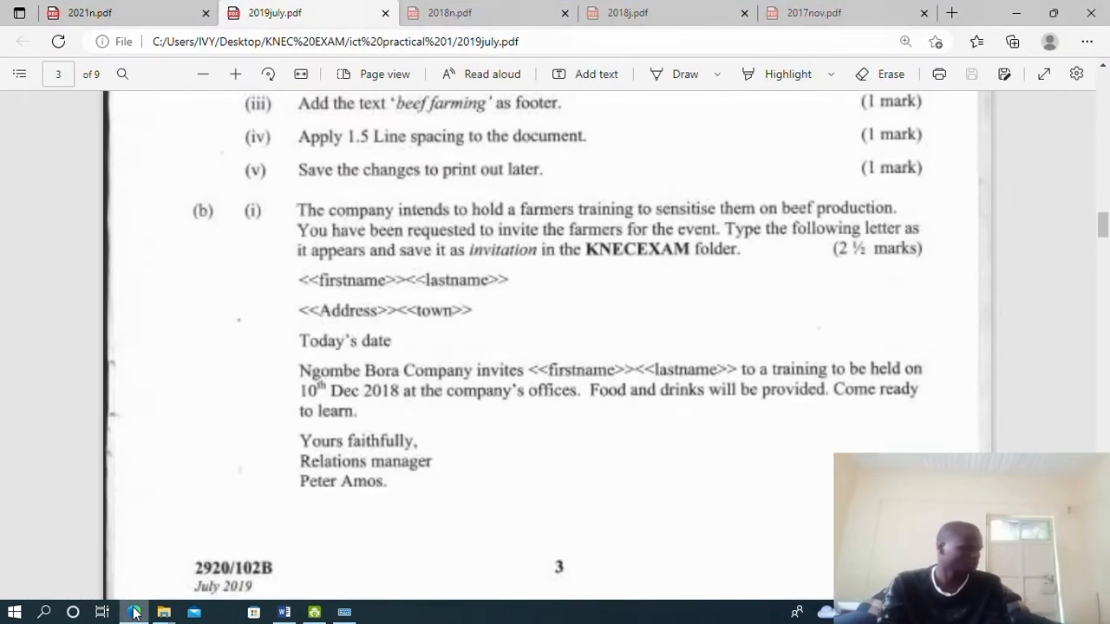
click(134, 612)
click(134, 612)
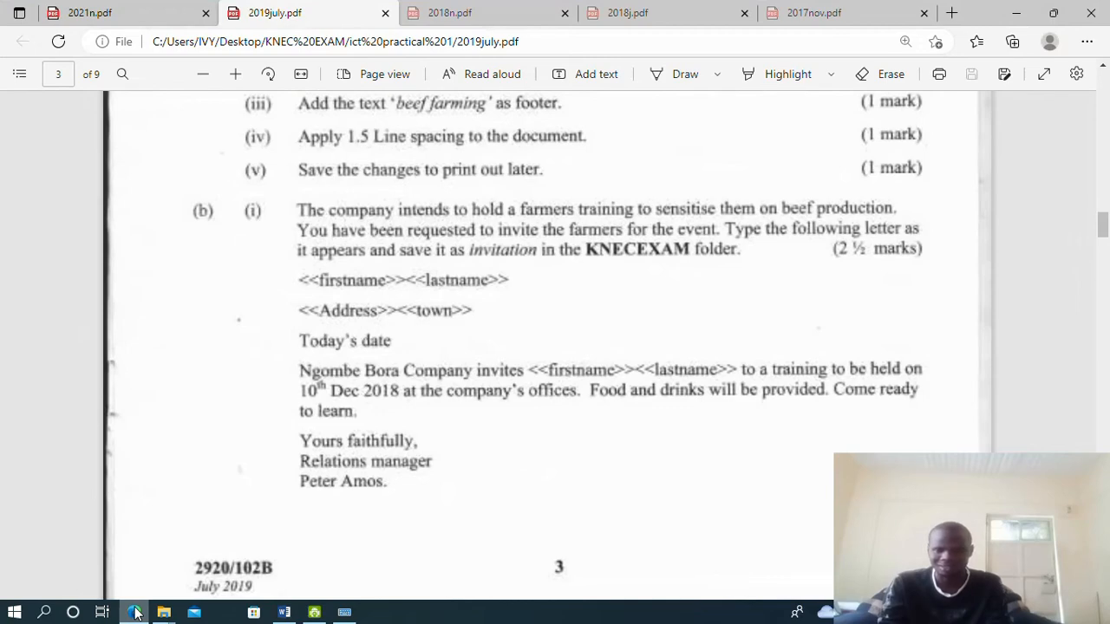
scroll(225, 547, down, 5)
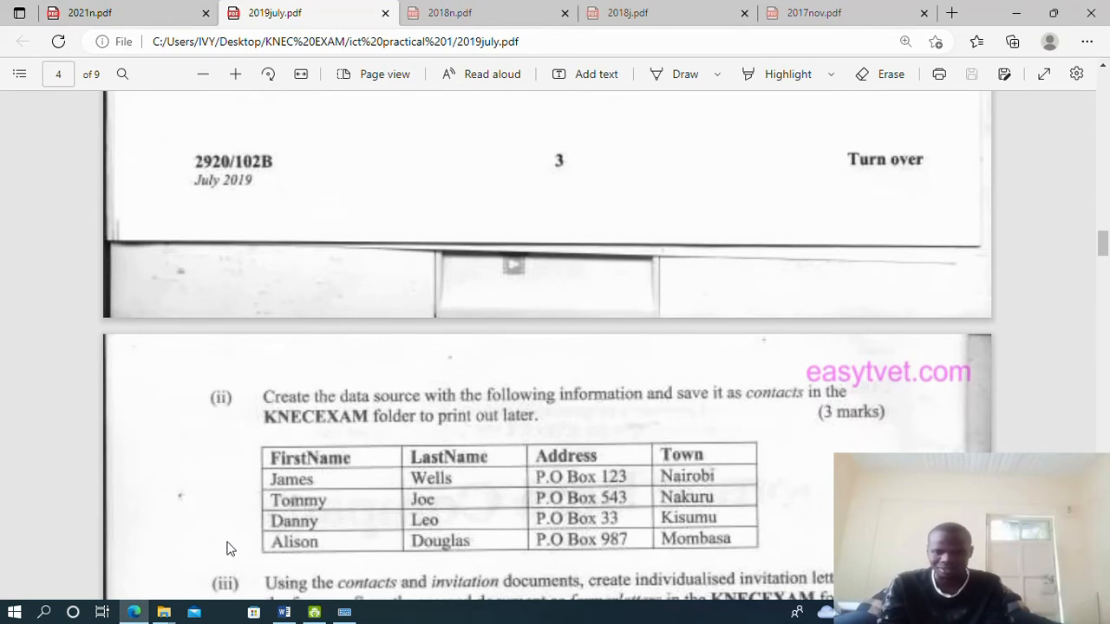
scroll(227, 546, up, 4)
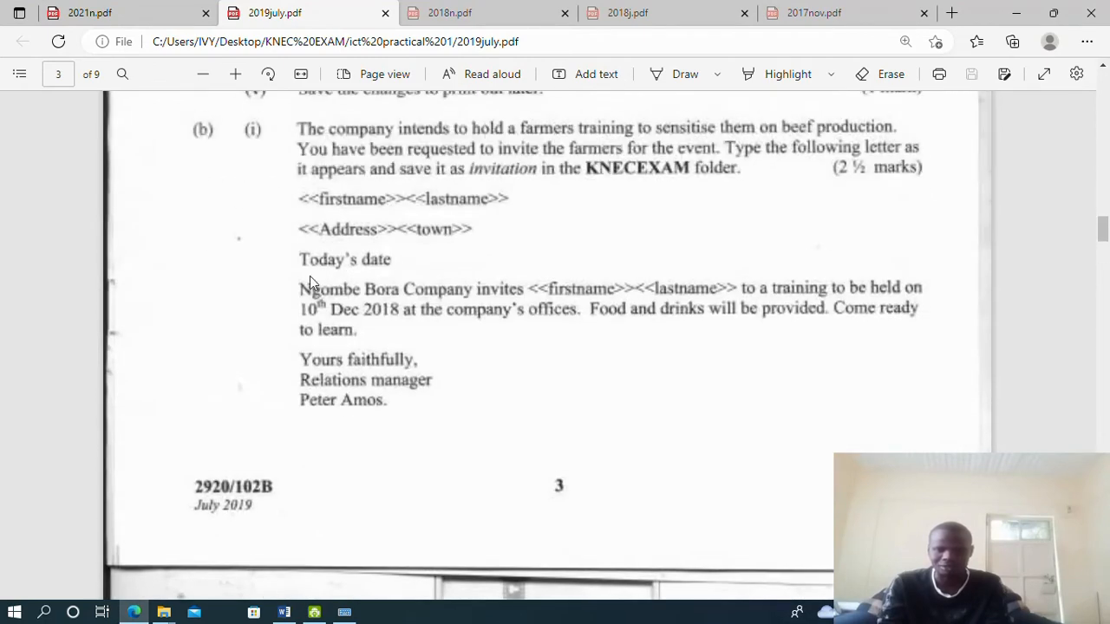
Add a '22nd Nov 2022.' date line below the address, then scroll the exam paper PDF
click(283, 612)
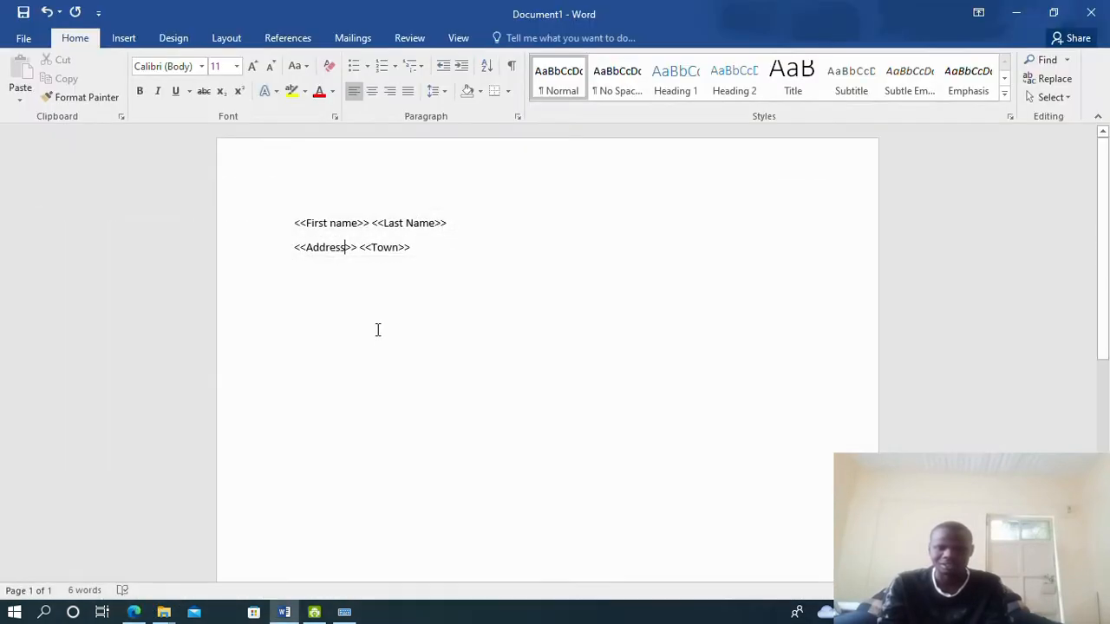
key(Return)
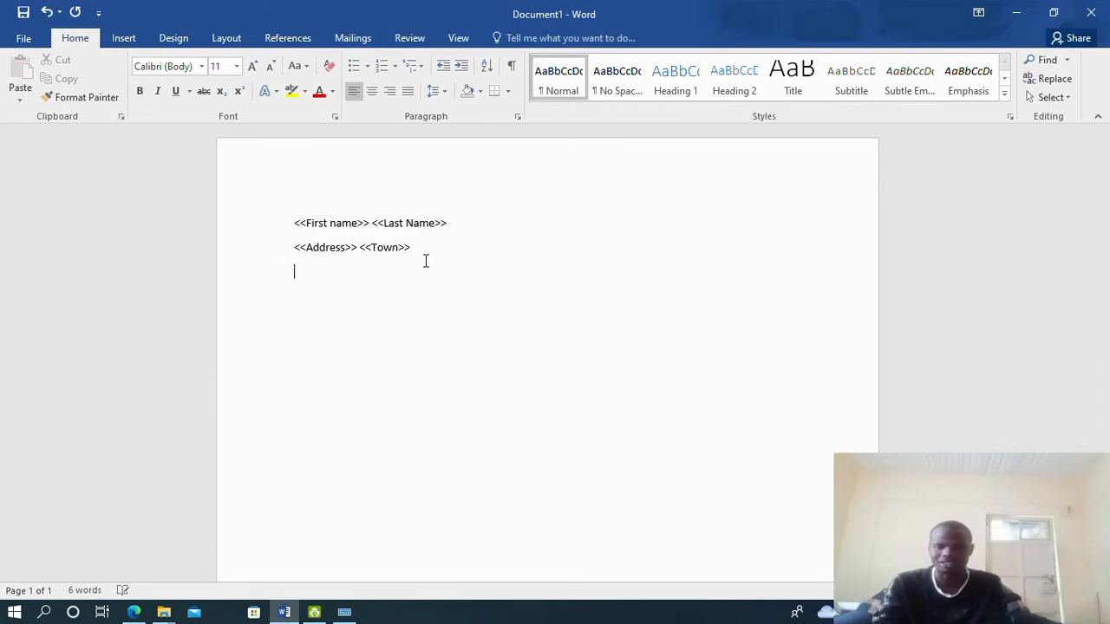
text(22)
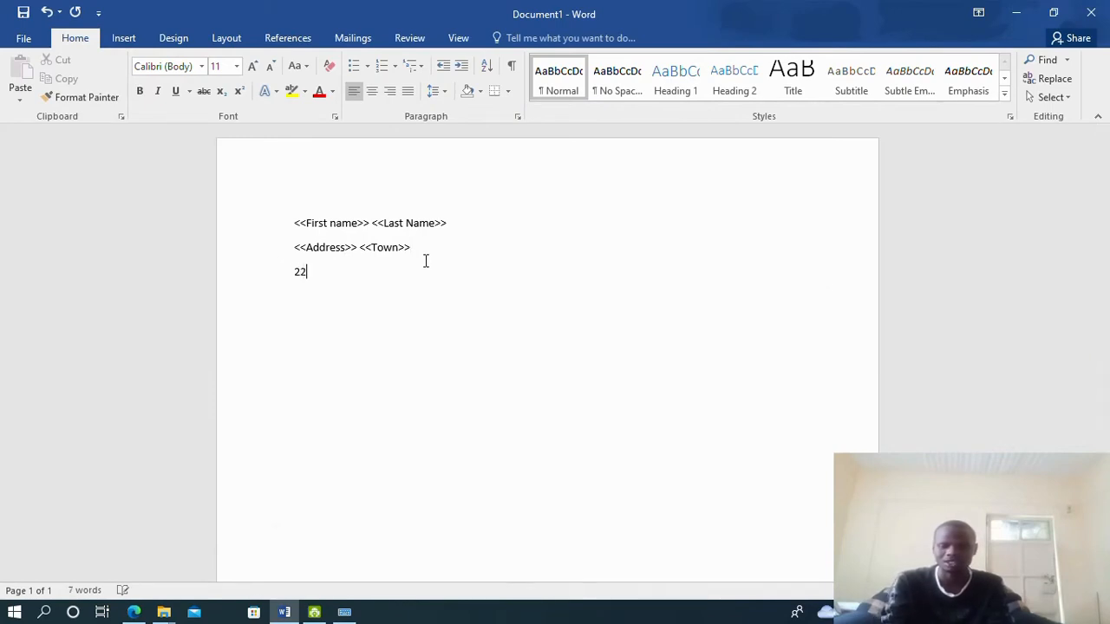
text(nd Nov 2022.)
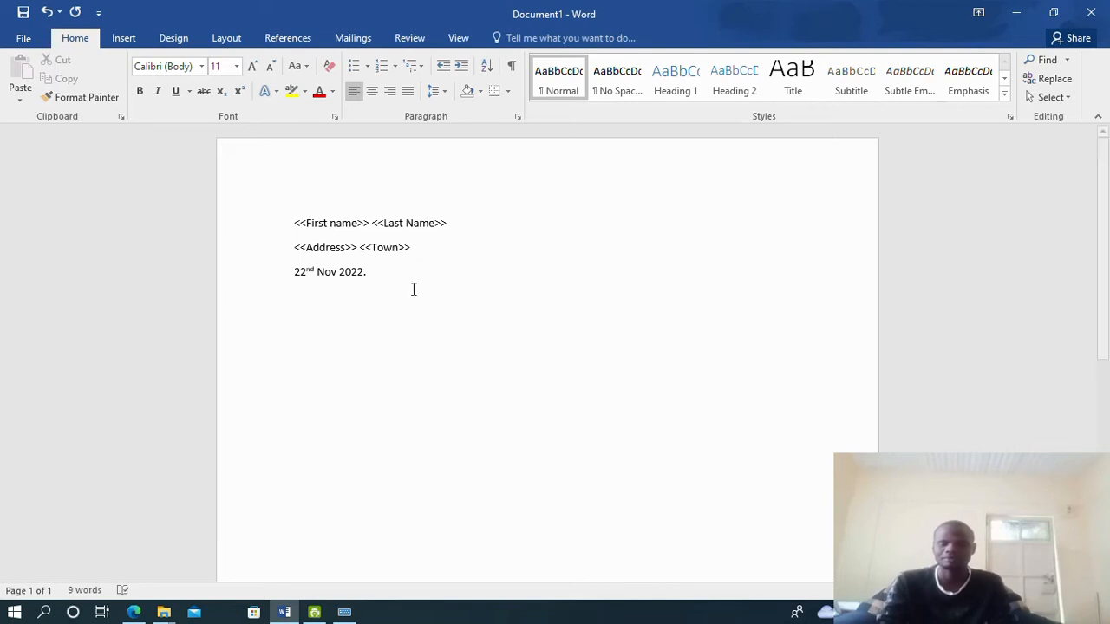
click(132, 613)
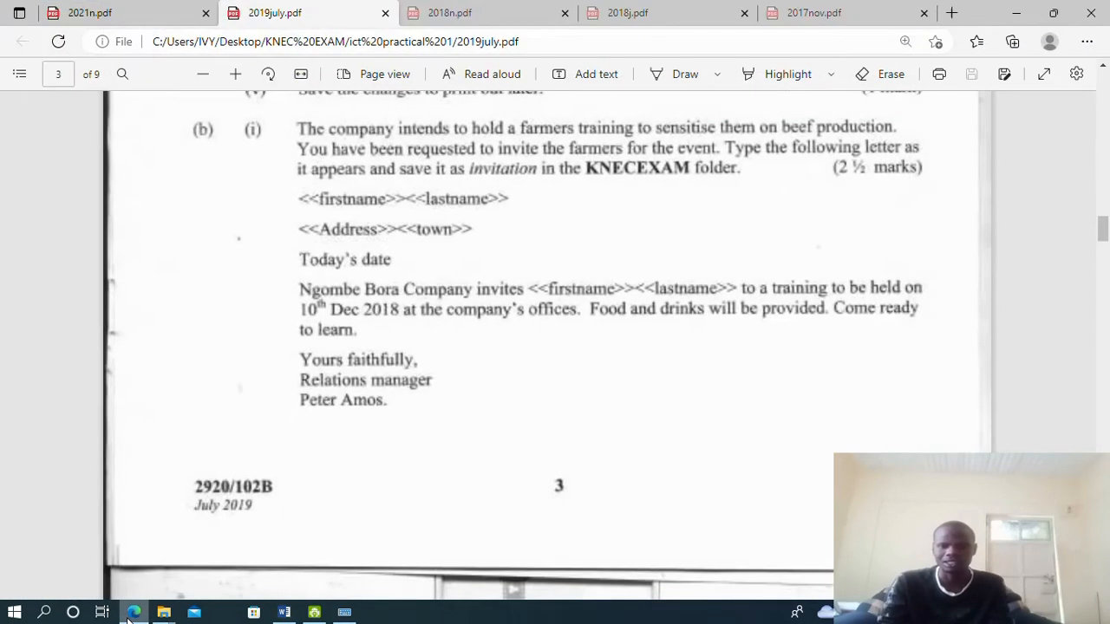
scroll(308, 211, down, 1)
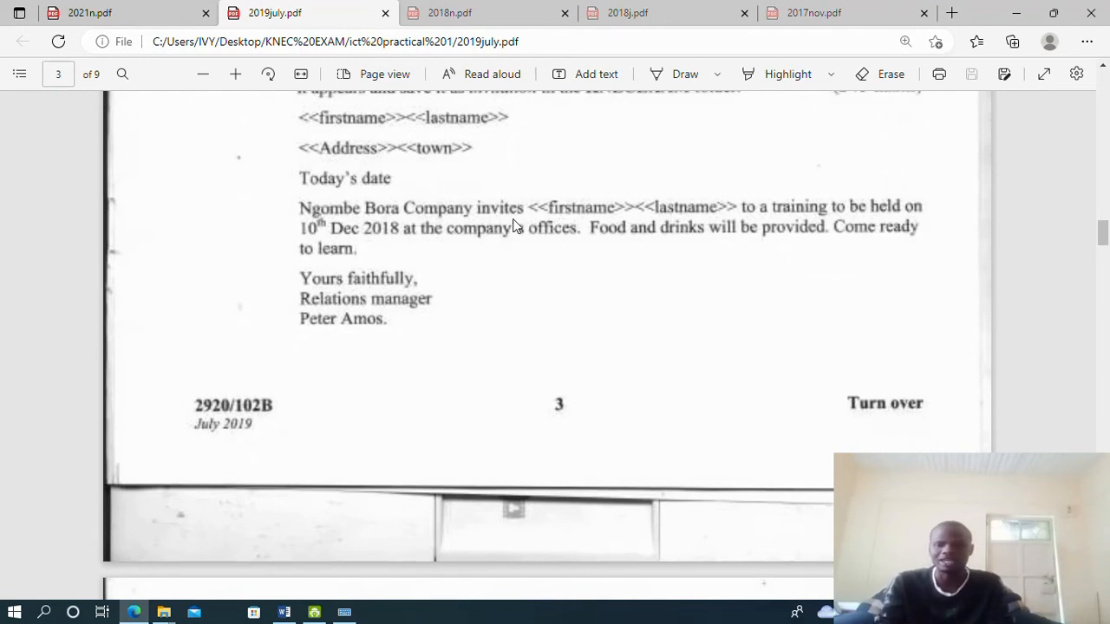
Type 'Ngombe bora Company <<first Name>> <<last name>>', correcting 'lastname' to 'last name' via spelling suggestions
click(285, 612)
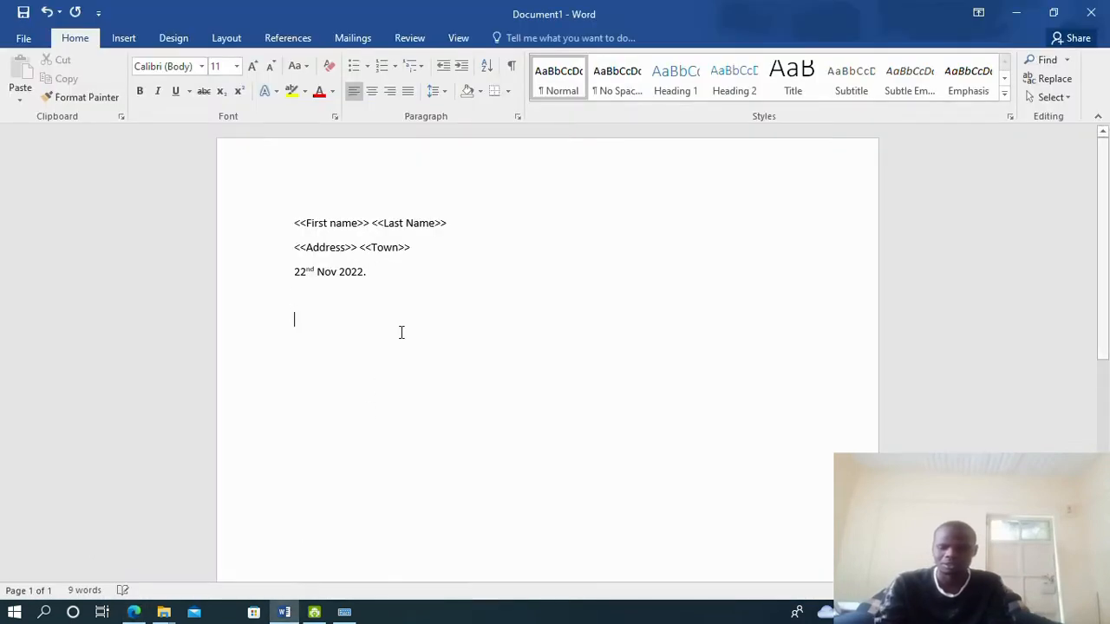
text(Ngomb)
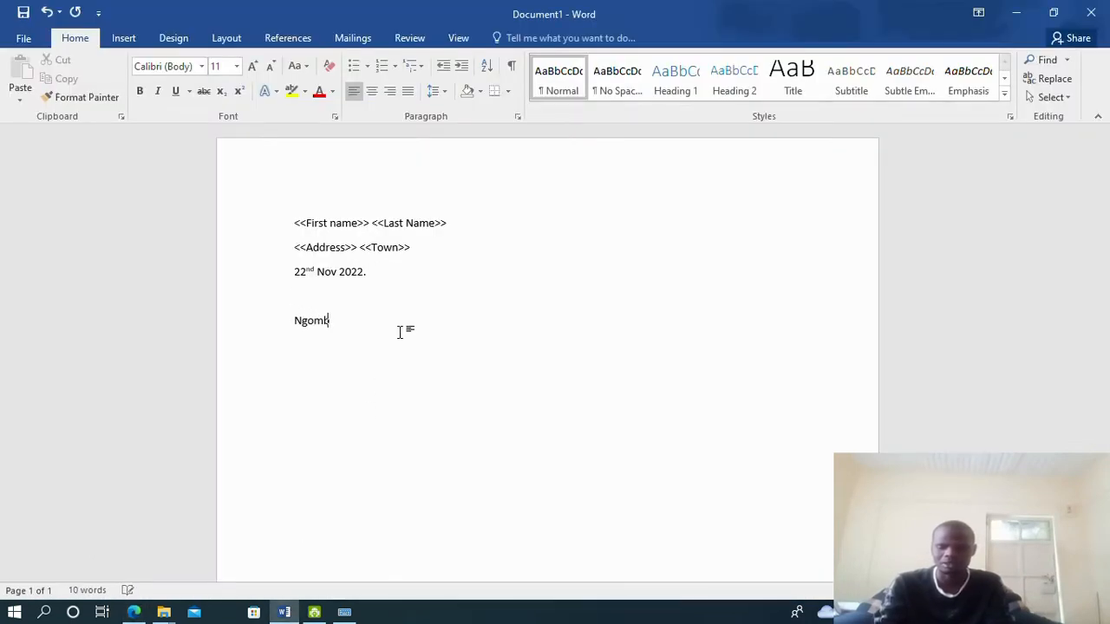
text(e )
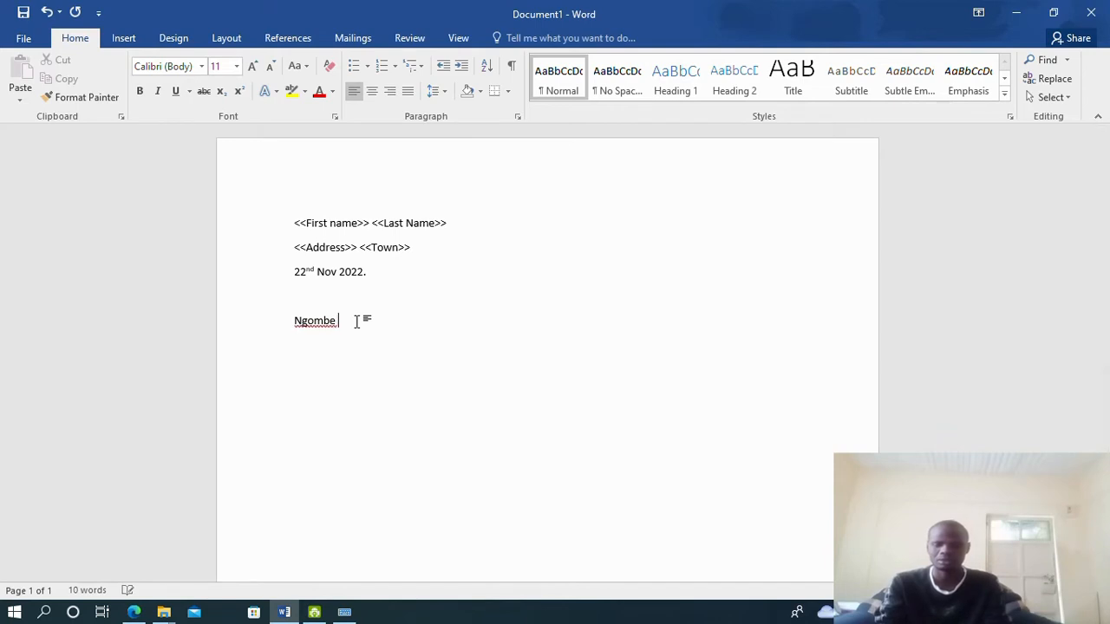
text(bo)
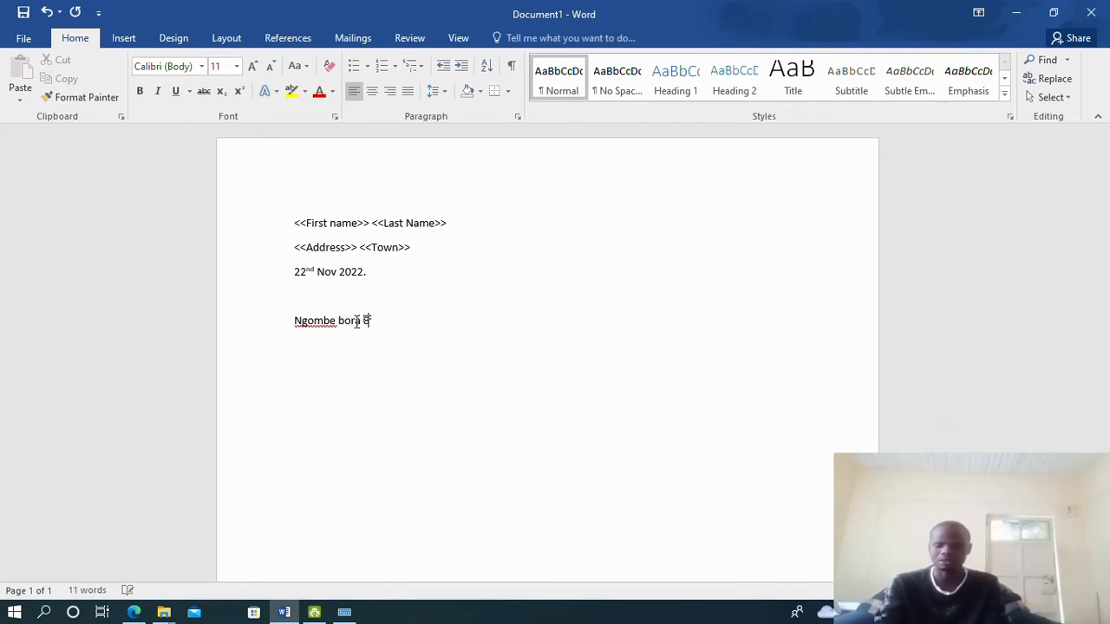
text(ra Company invit)
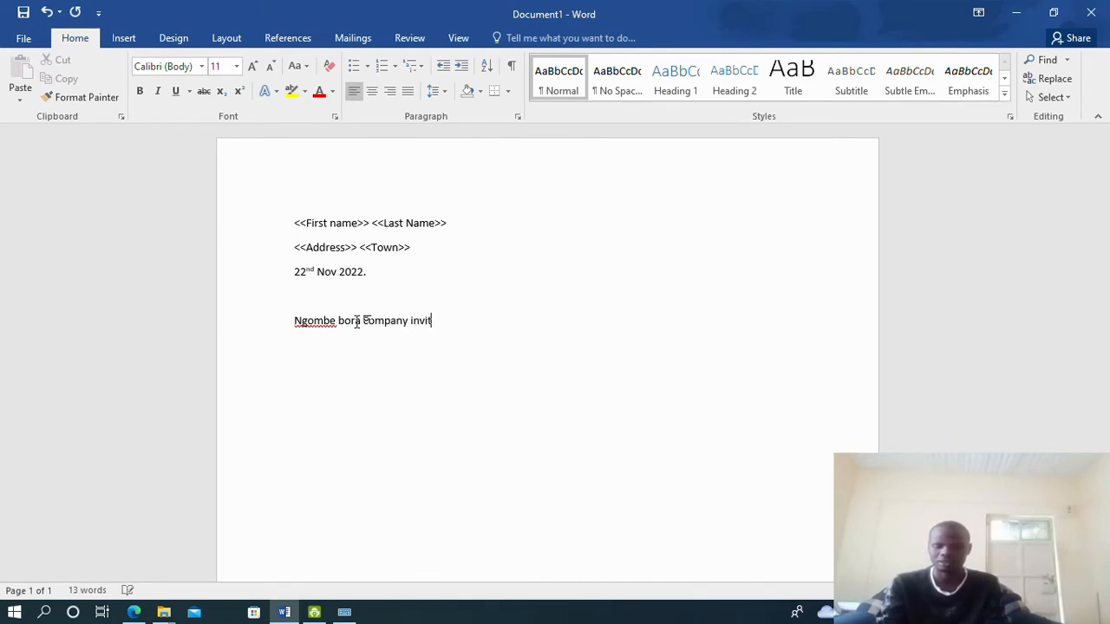
text(es <<)
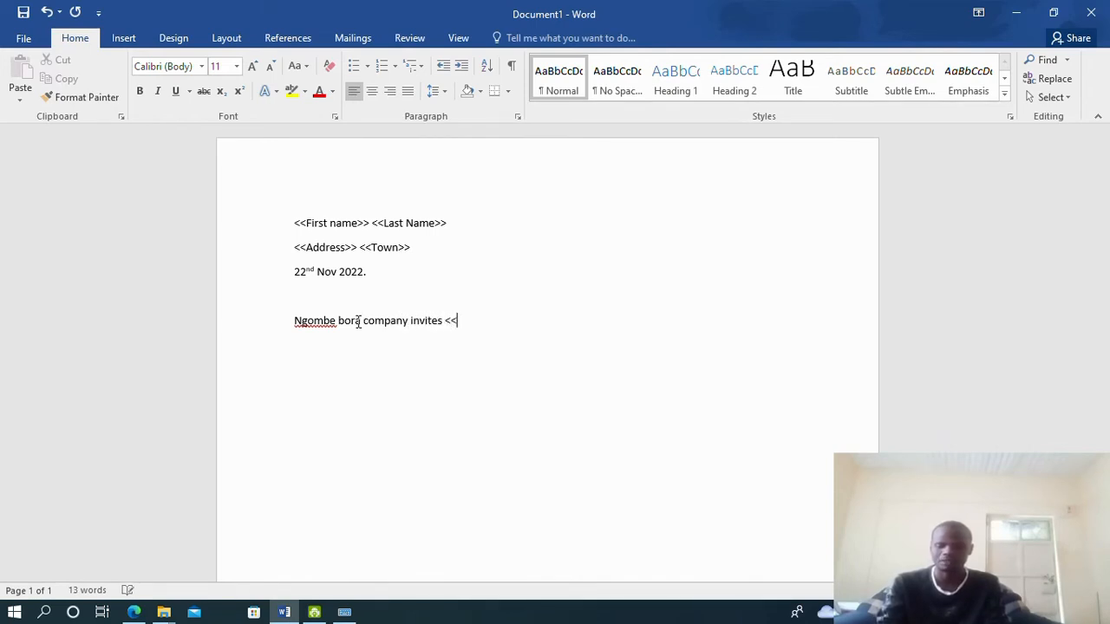
text(first Name>>)
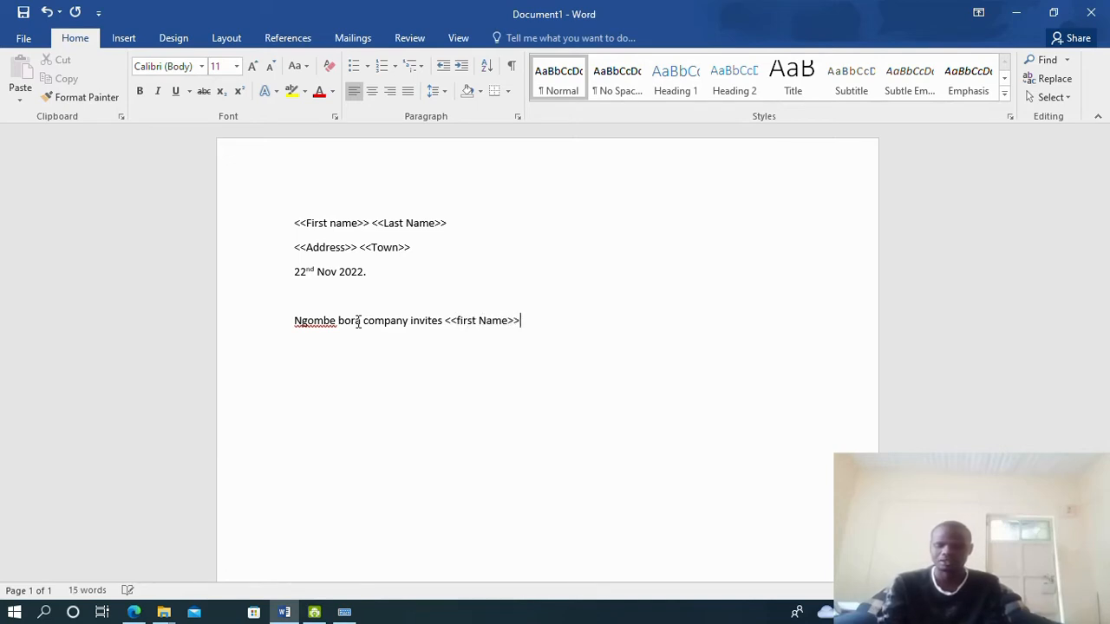
text( <<)
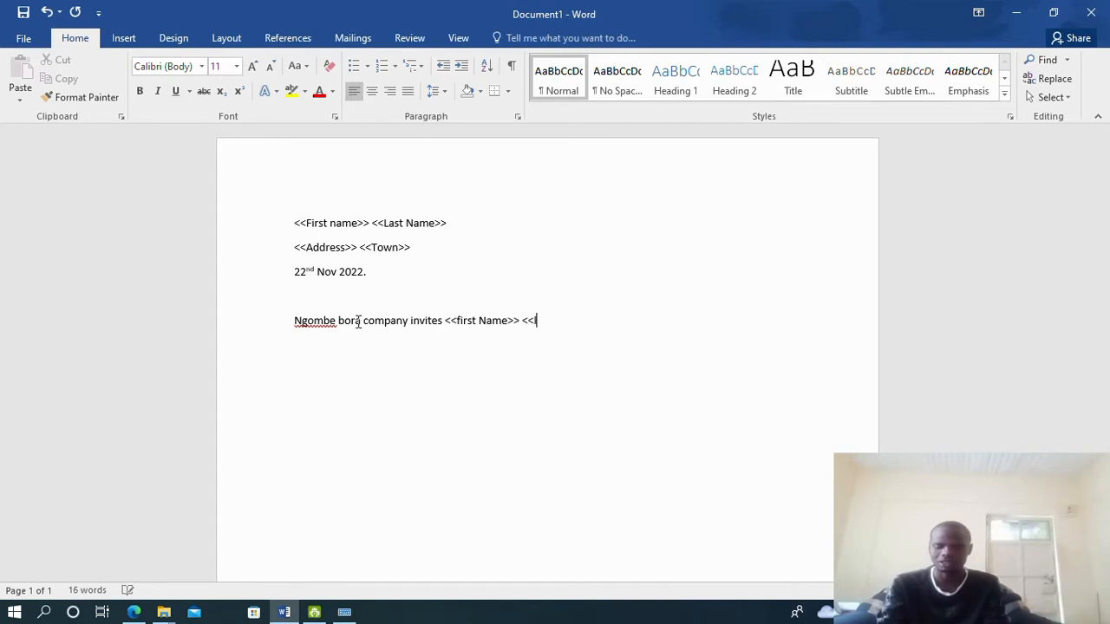
text(lastn)
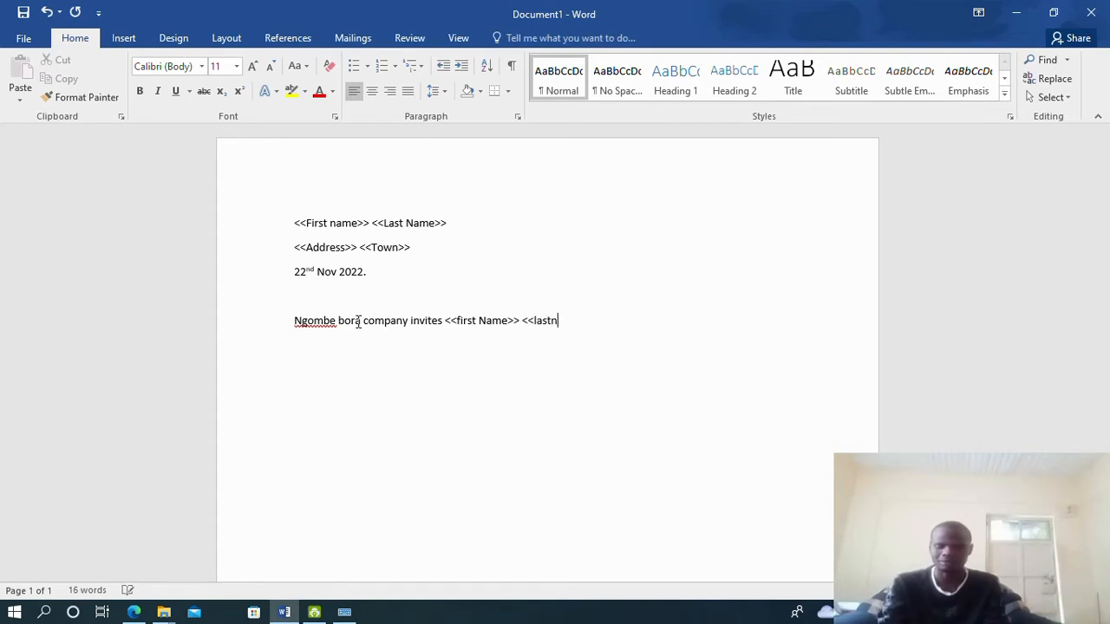
text(ame>>)
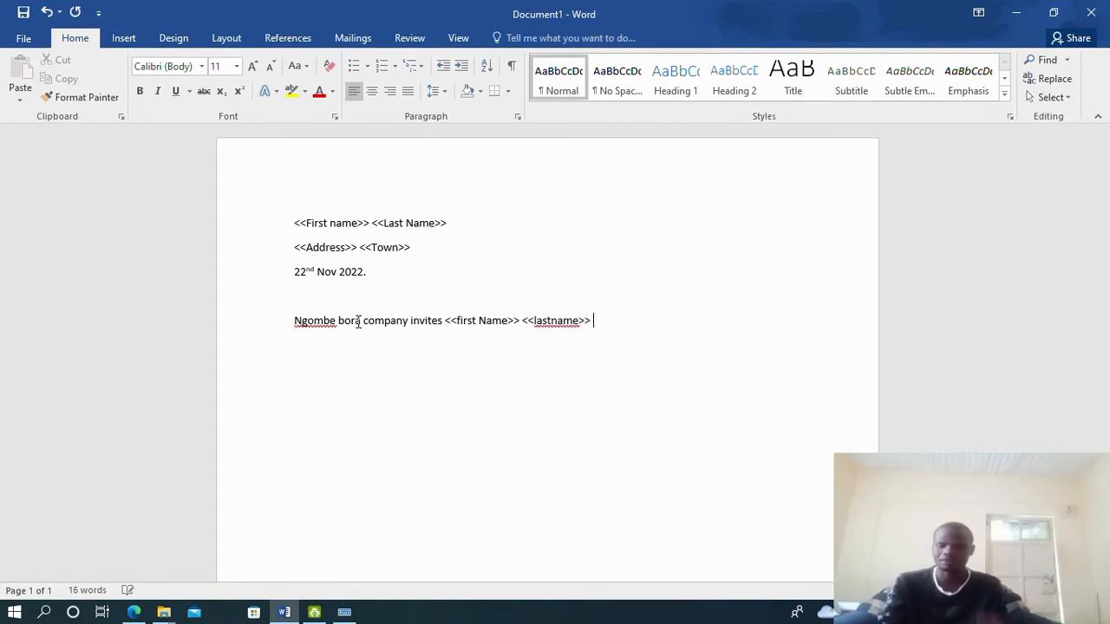
right_click(559, 321)
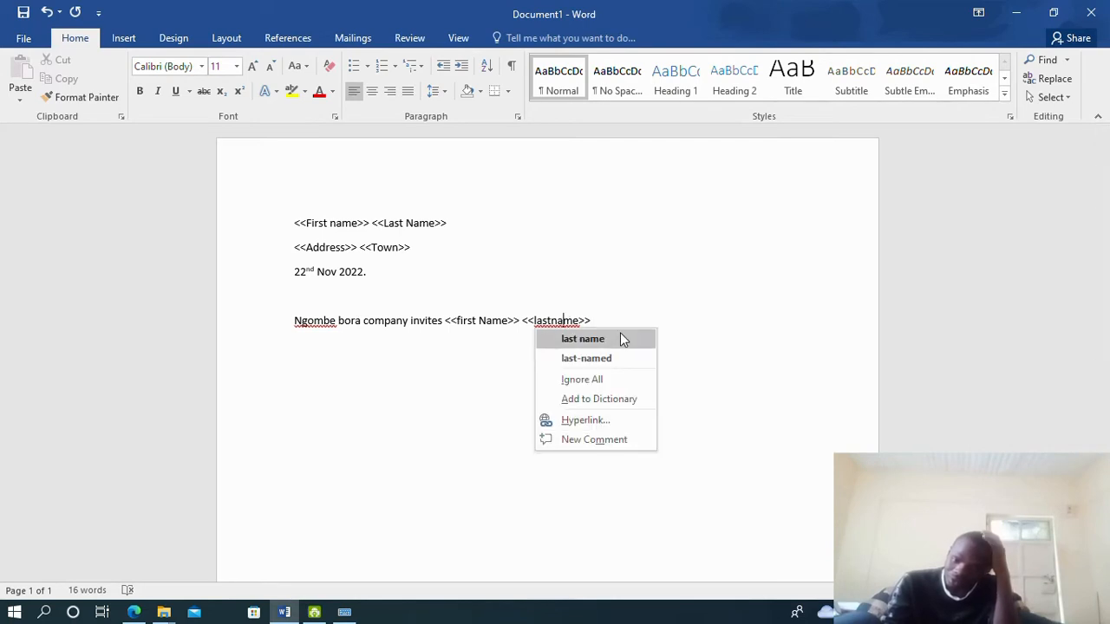
click(621, 339)
right_click(329, 323)
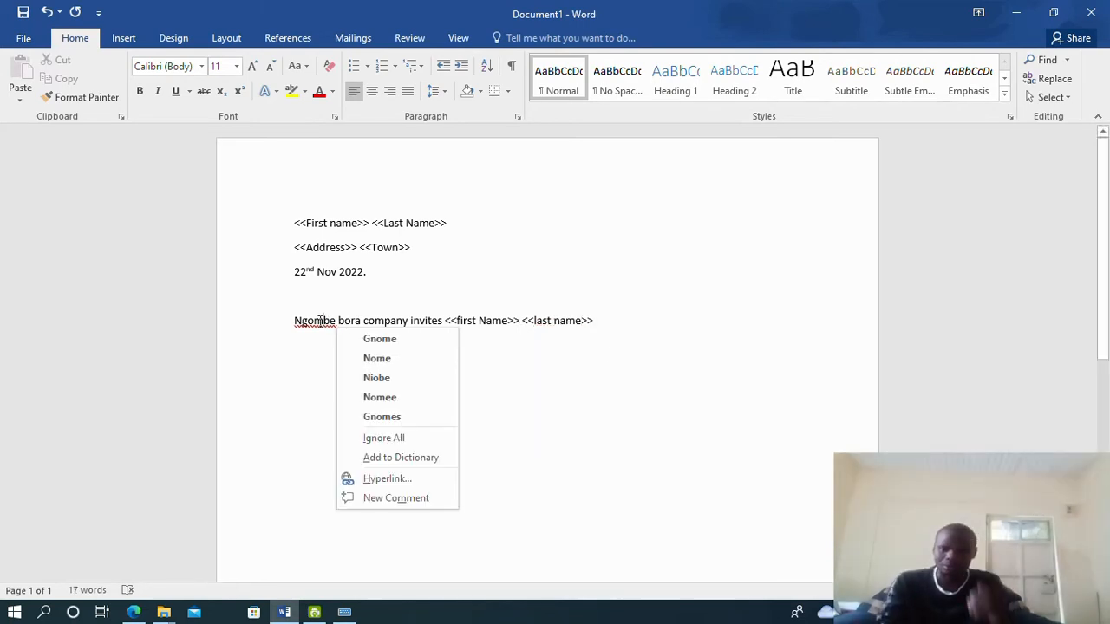
click(299, 382)
click(134, 612)
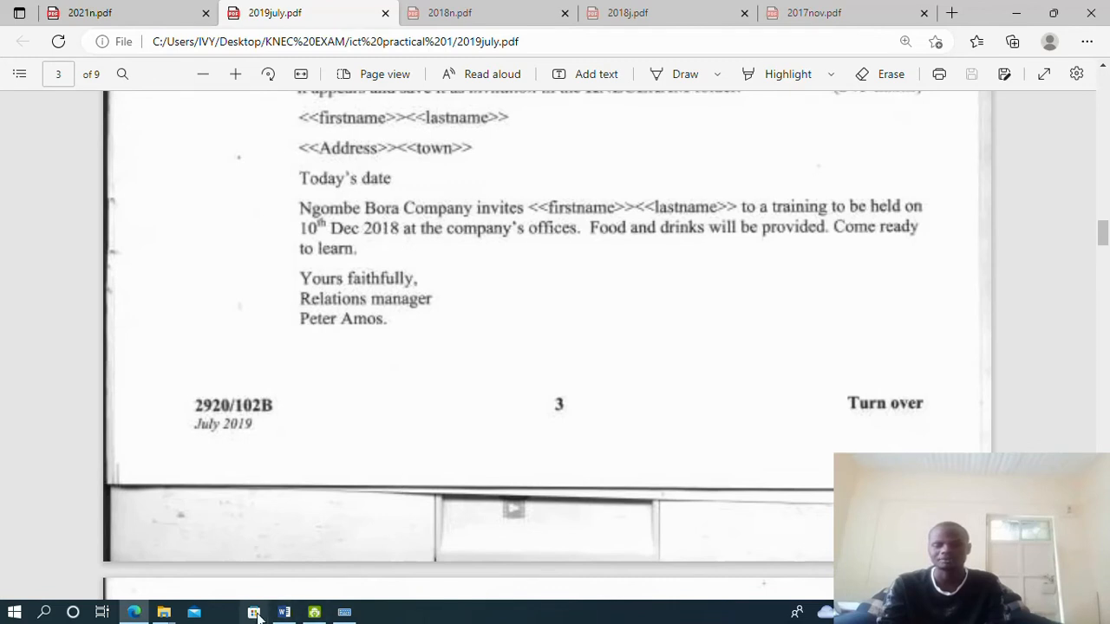
Continue the body with the training on 10th Dec 2018 at the company's offices
click(292, 616)
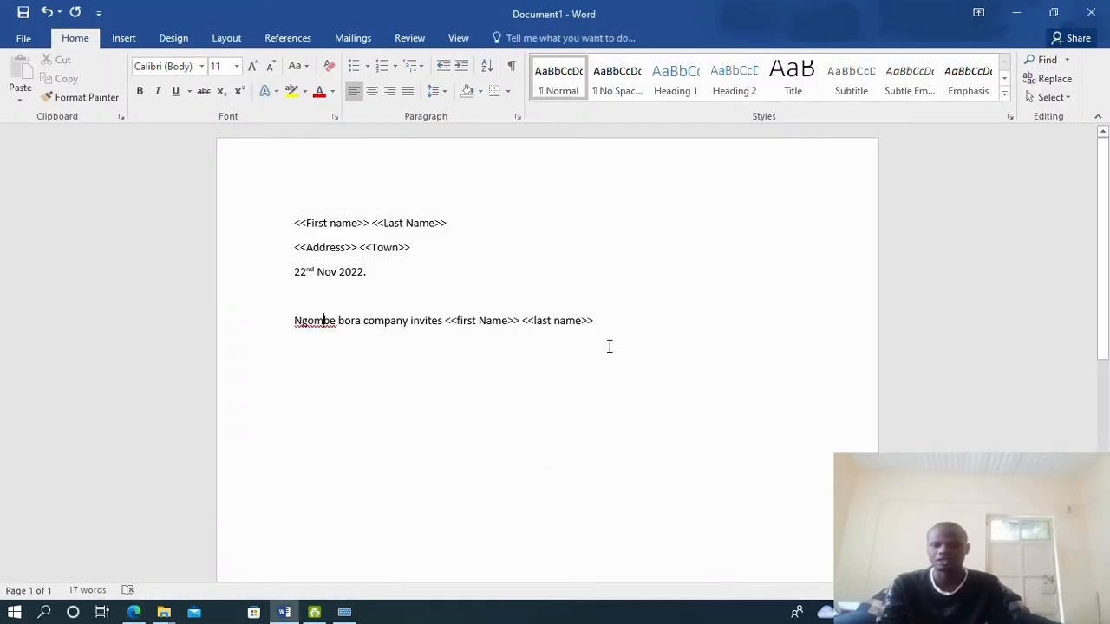
text(to a tra)
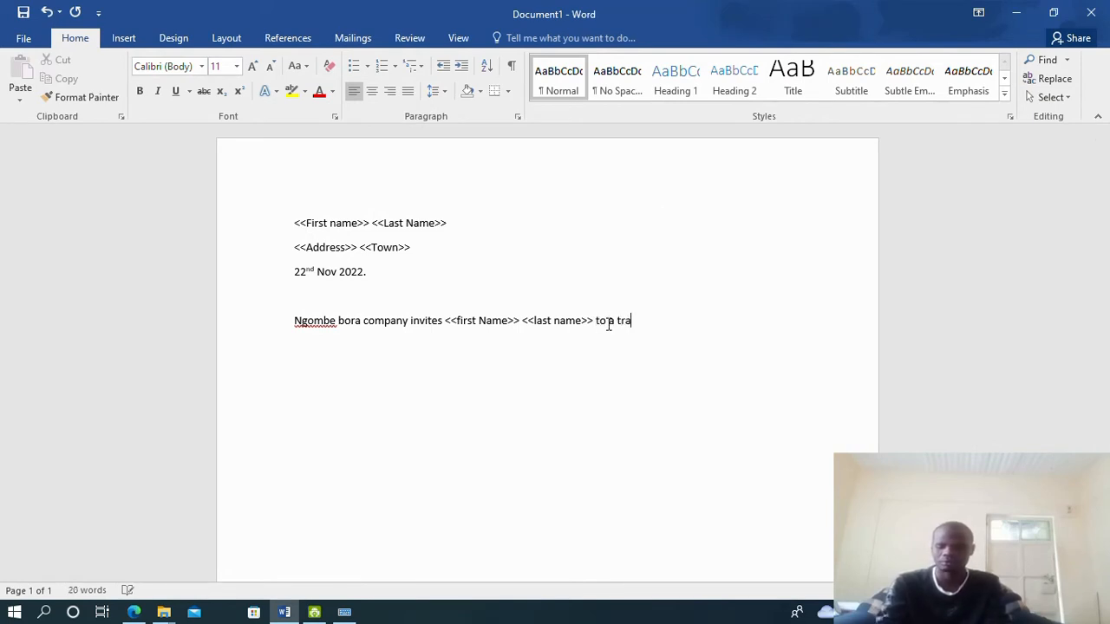
text(to be held)
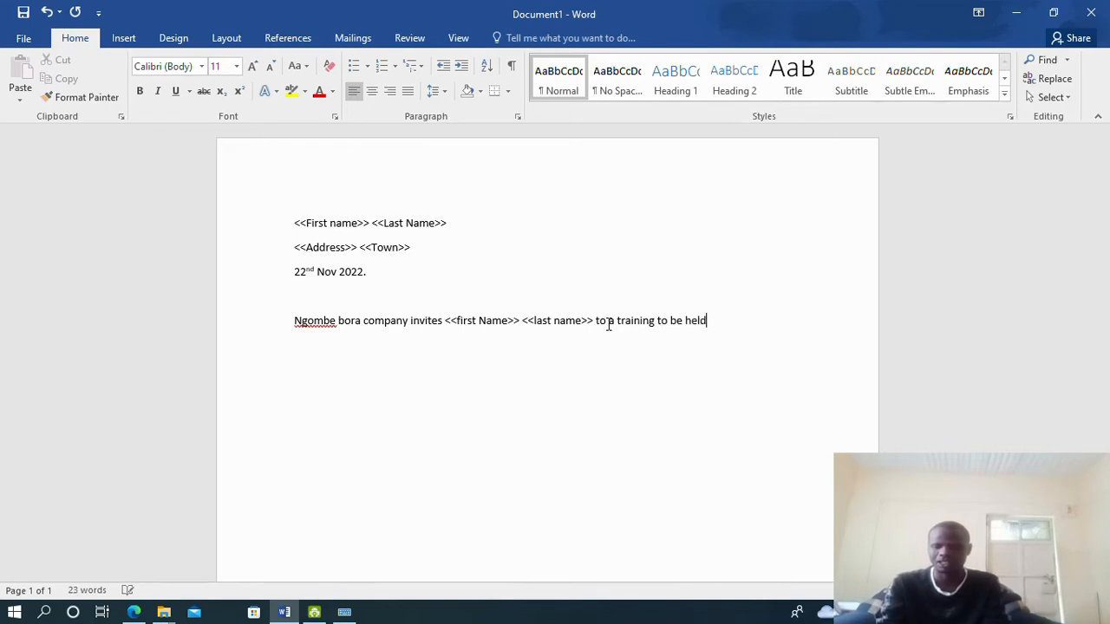
click(134, 612)
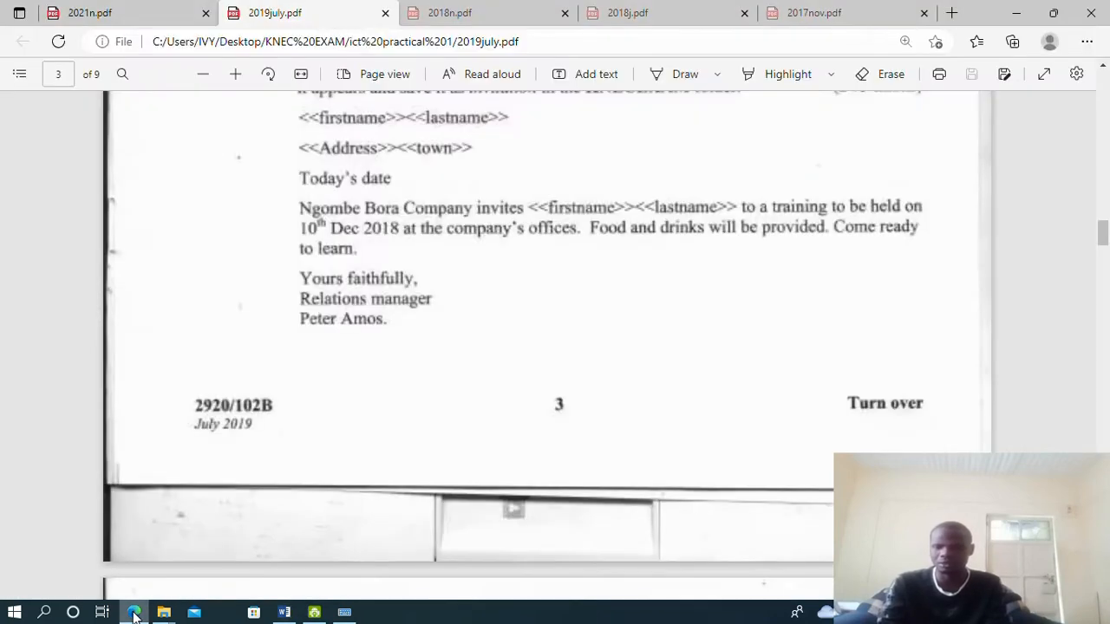
click(134, 612)
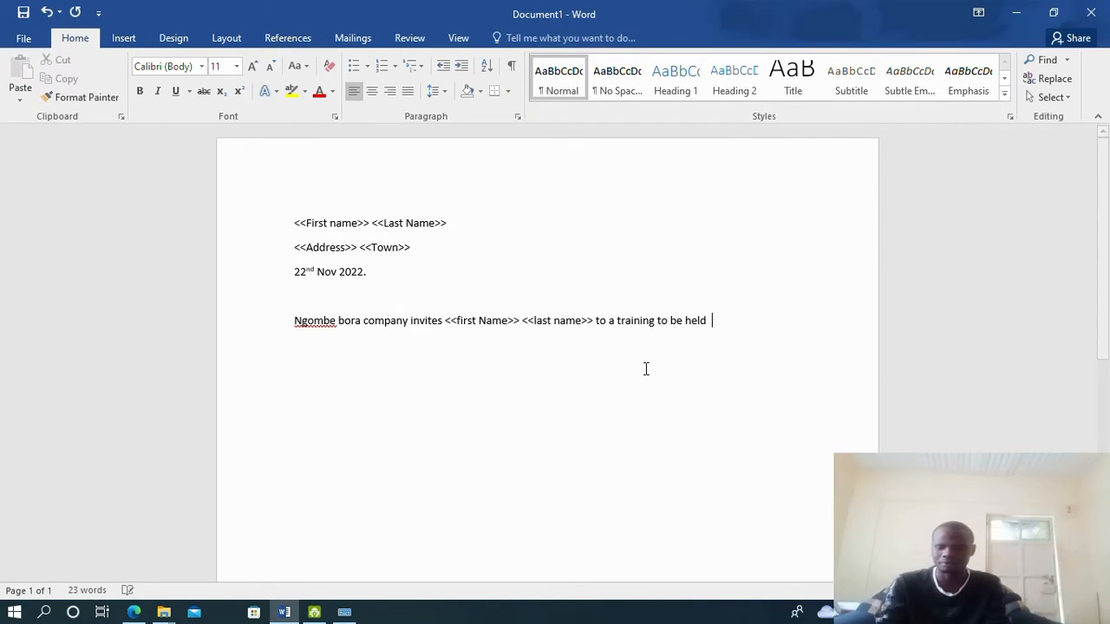
text(o)
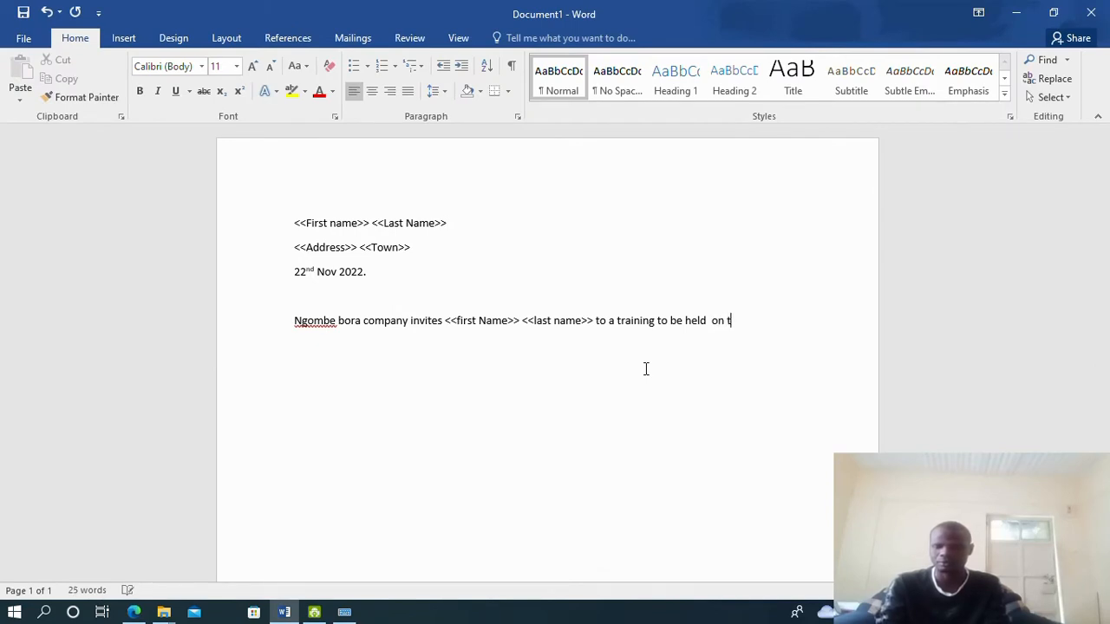
text(n 1)
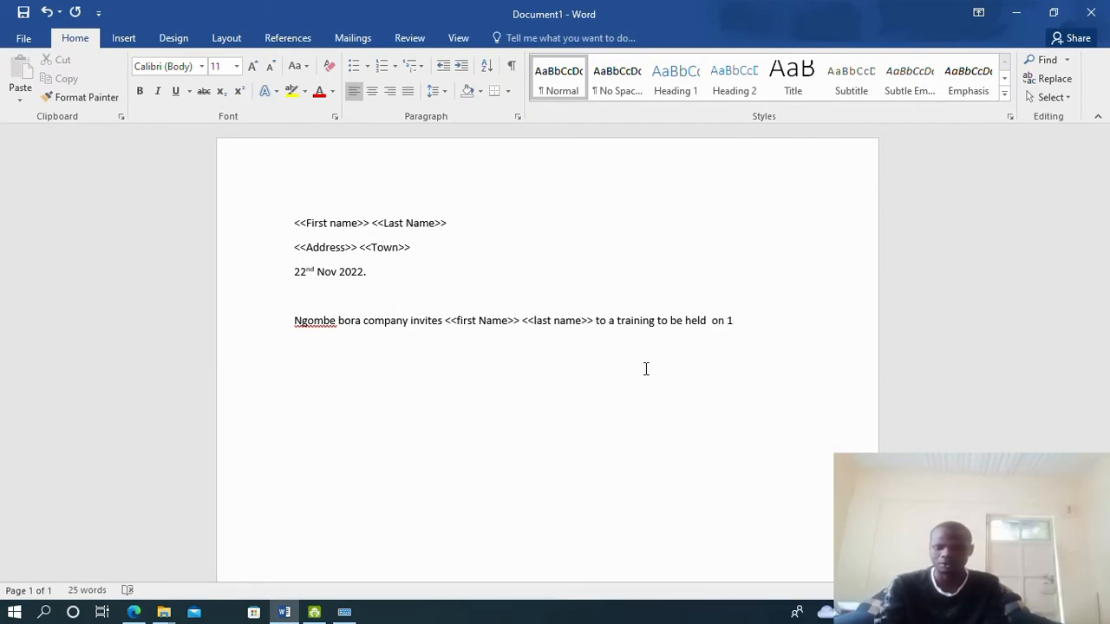
text(0th )
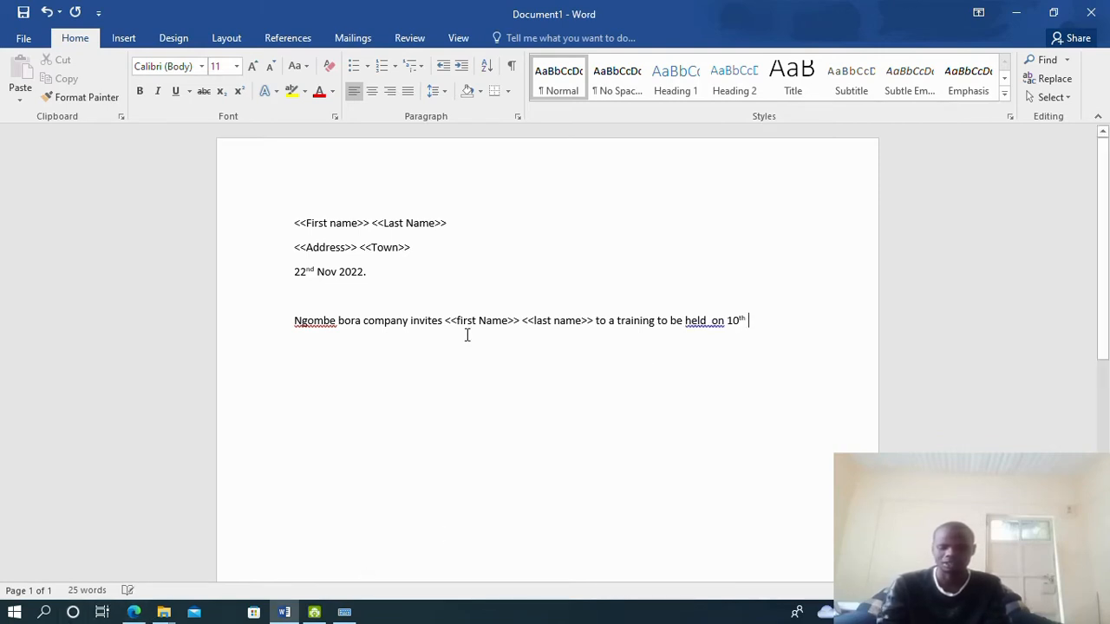
text(Dec 2018)
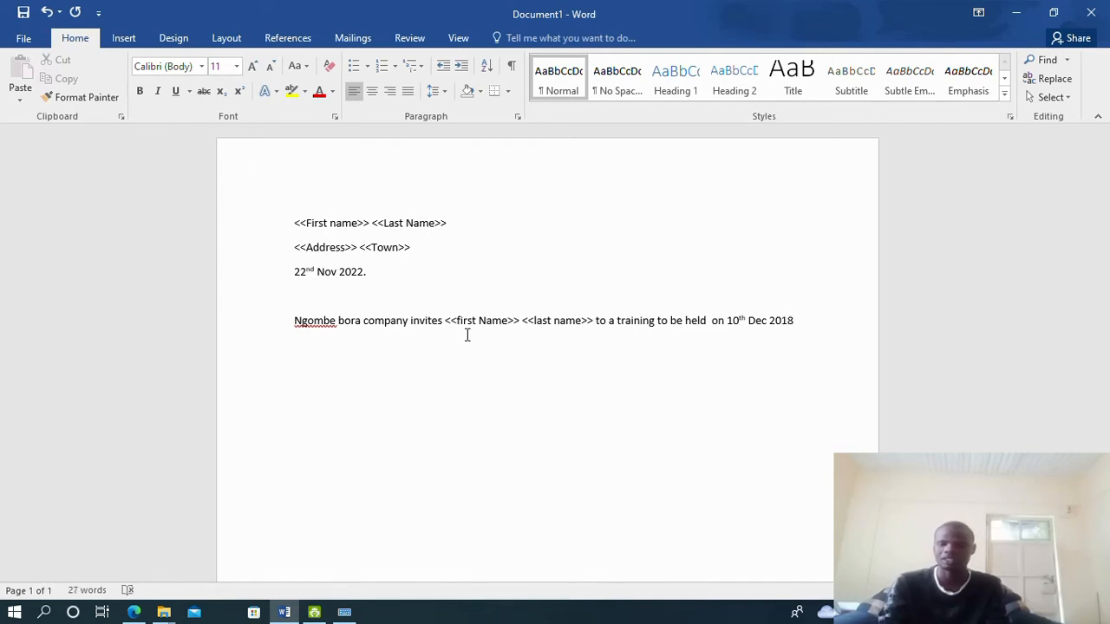
click(131, 612)
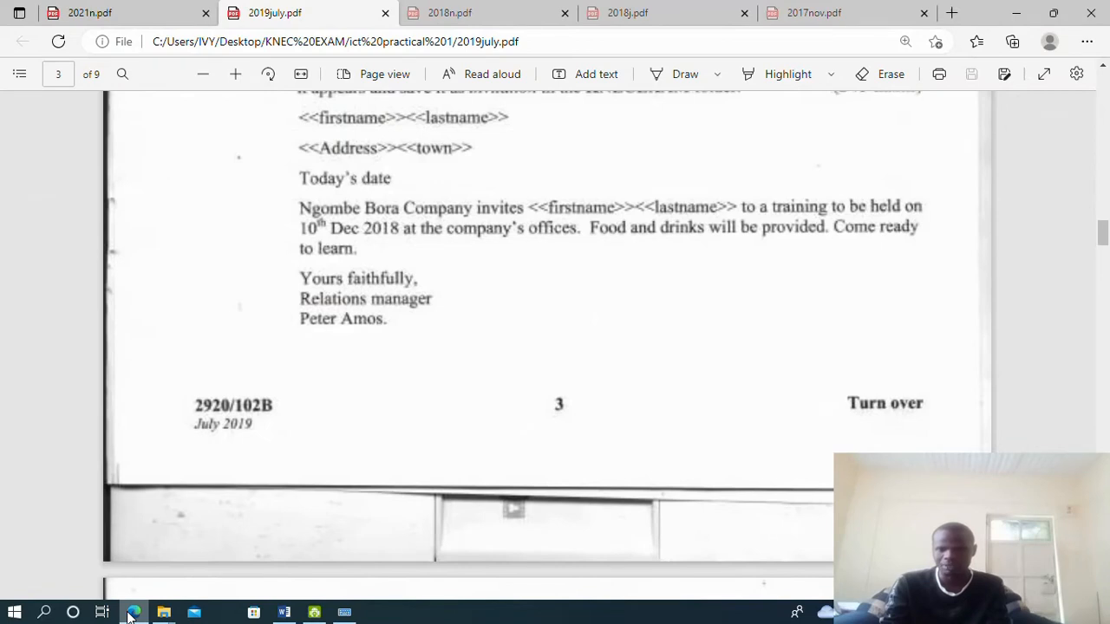
click(130, 614)
text(at )
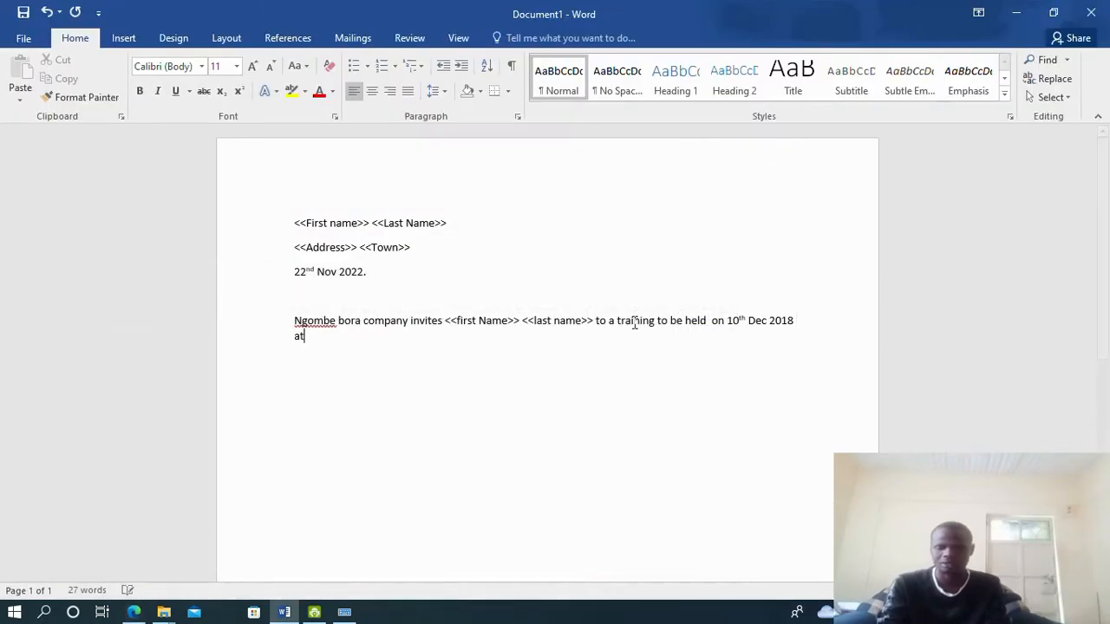
text(the company)
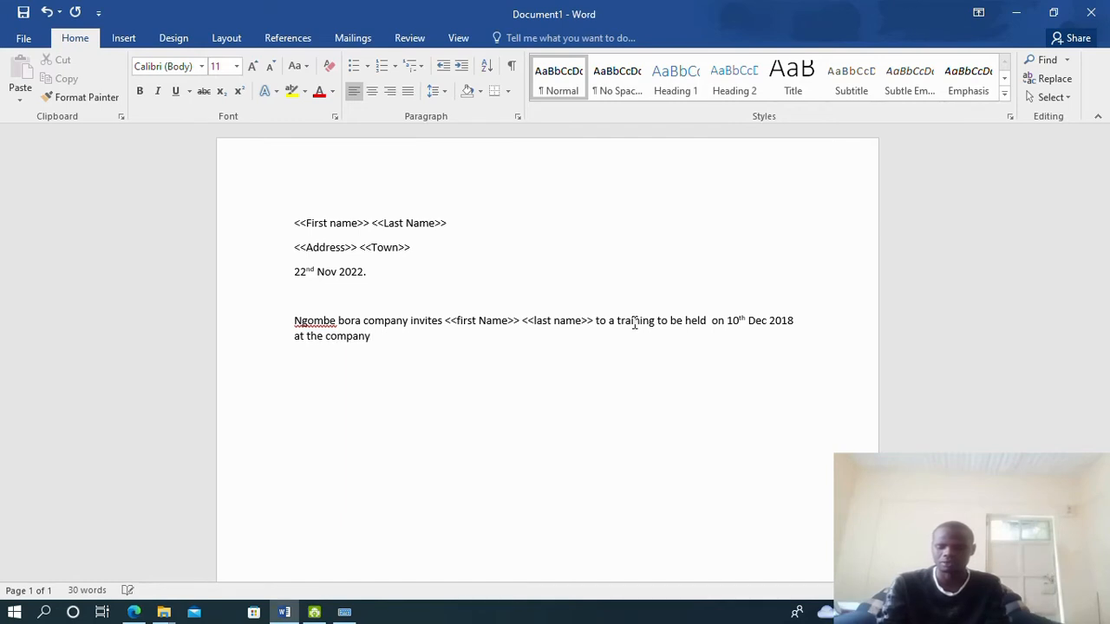
text('s offices.)
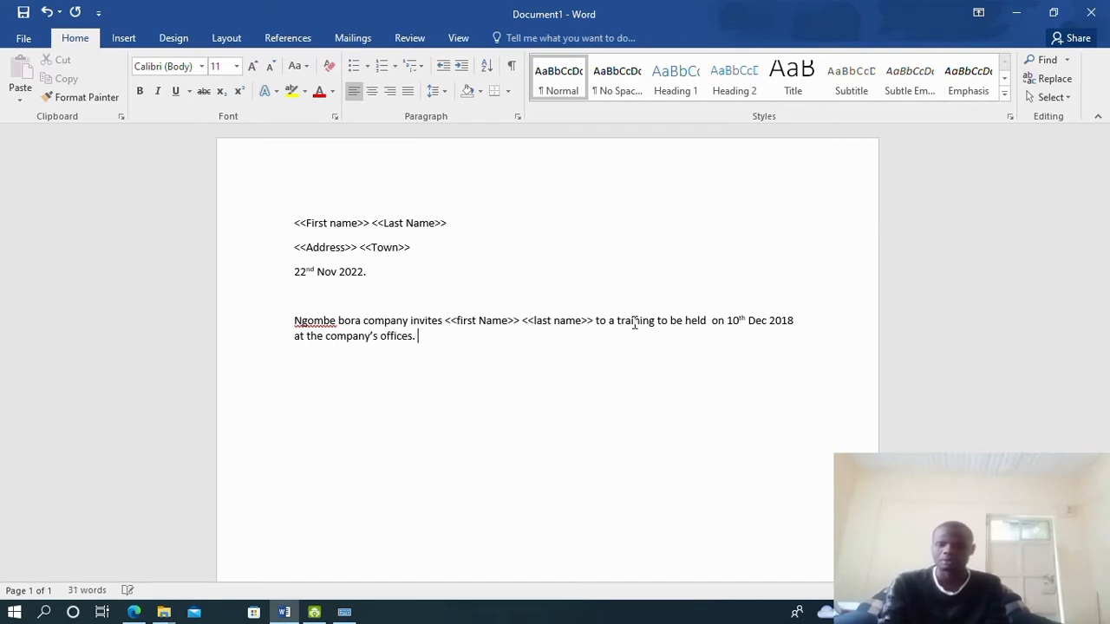
Add 'Food and drinks will be provided. Come ready to learn.', fixing the 'rovided' typo
click(134, 612)
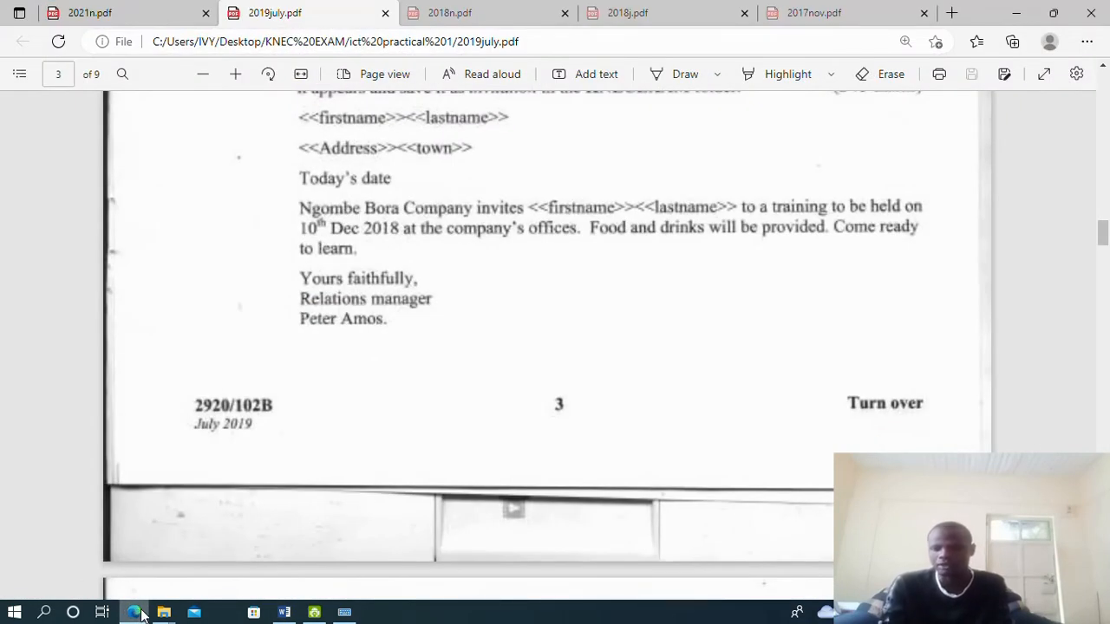
click(141, 615)
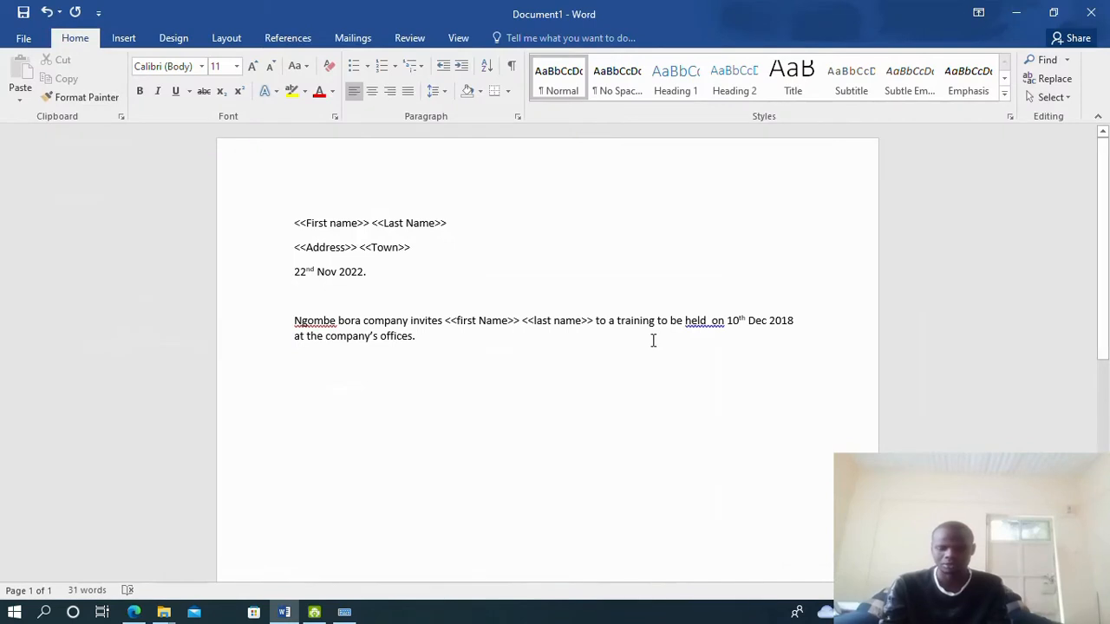
text(Food and)
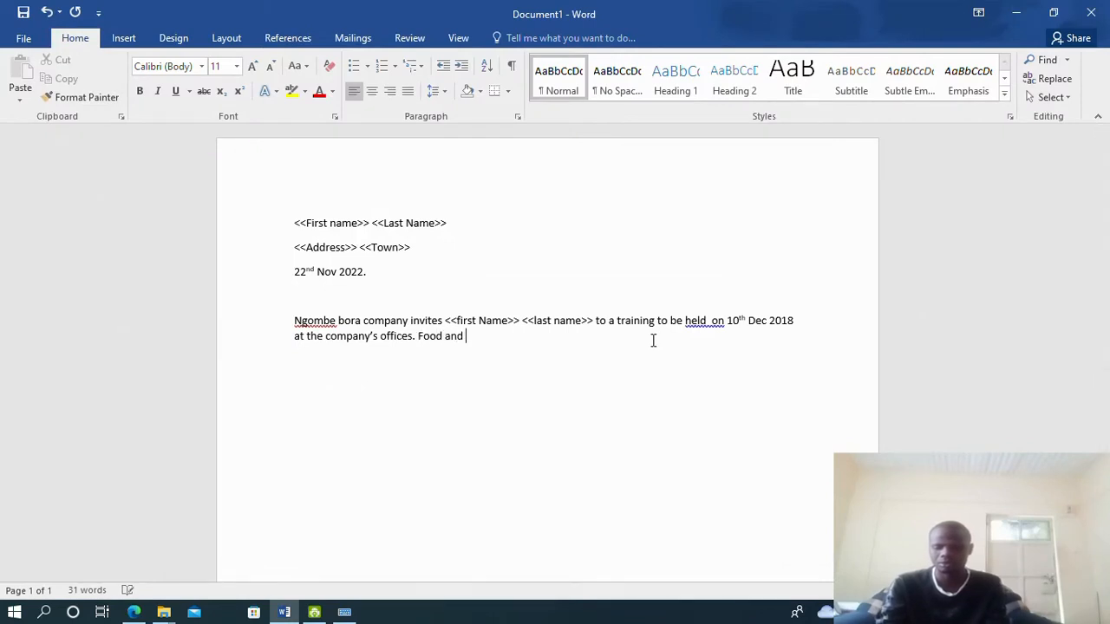
text( drinks will be )
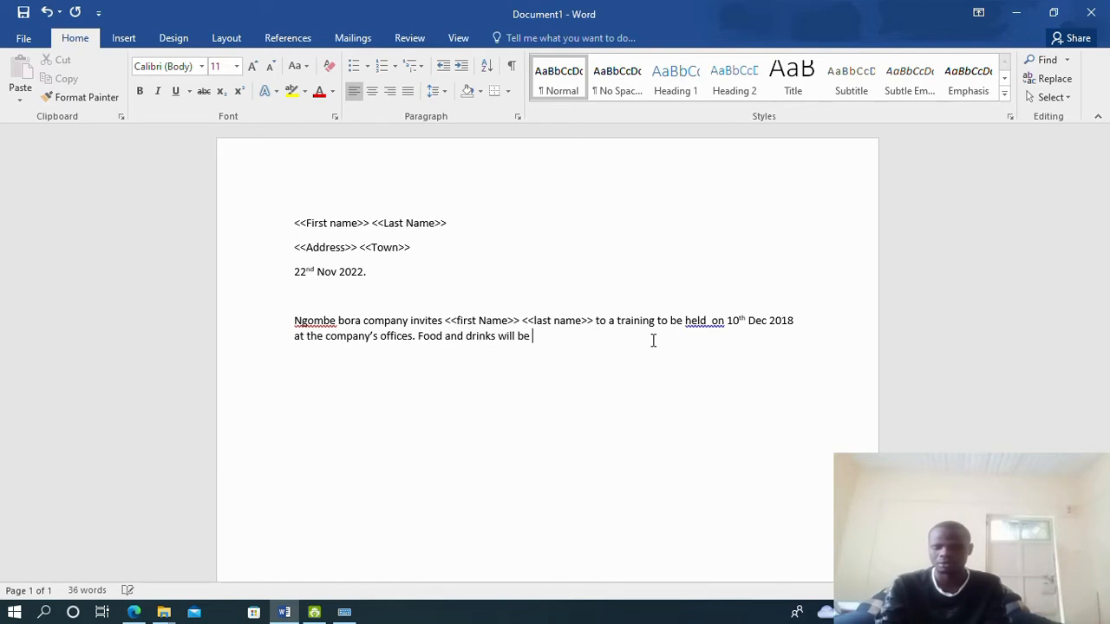
text(rovided)
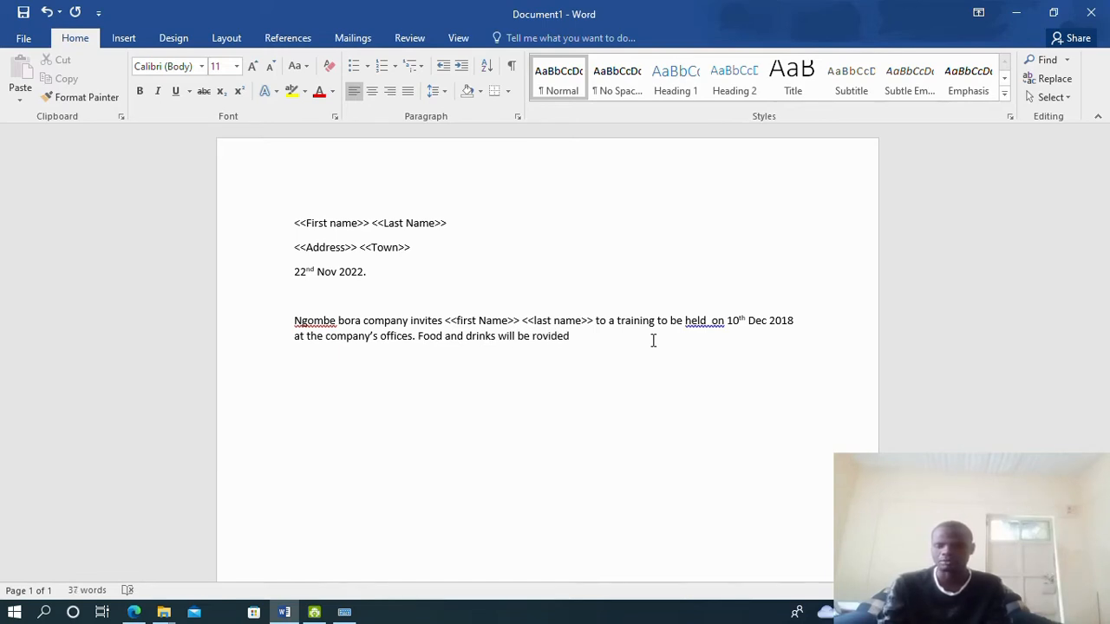
text(.)
click(531, 340)
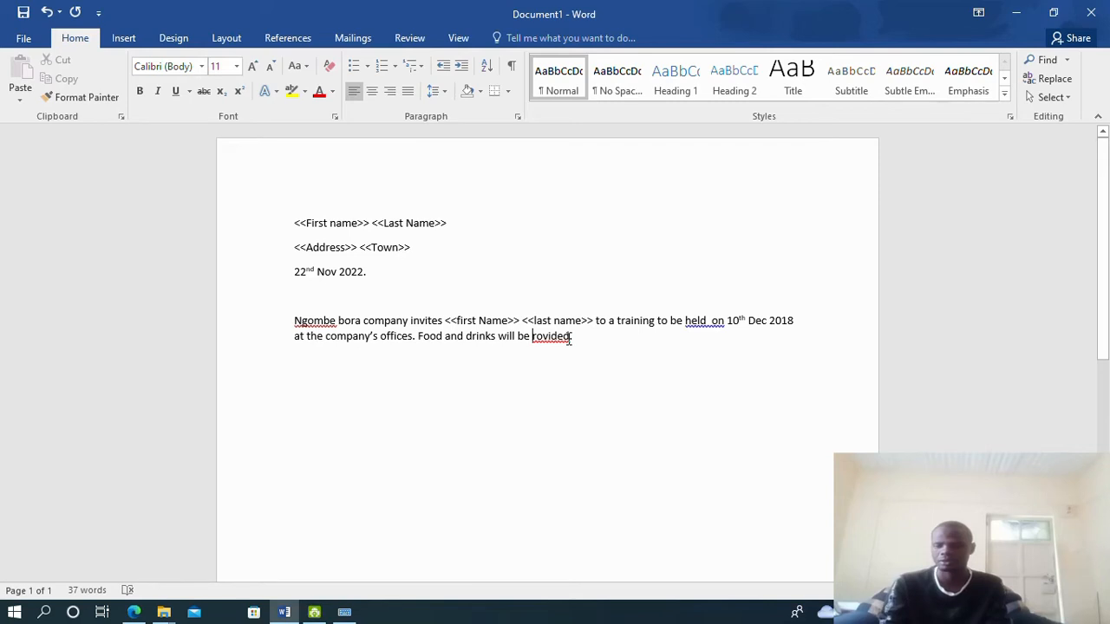
text(p)
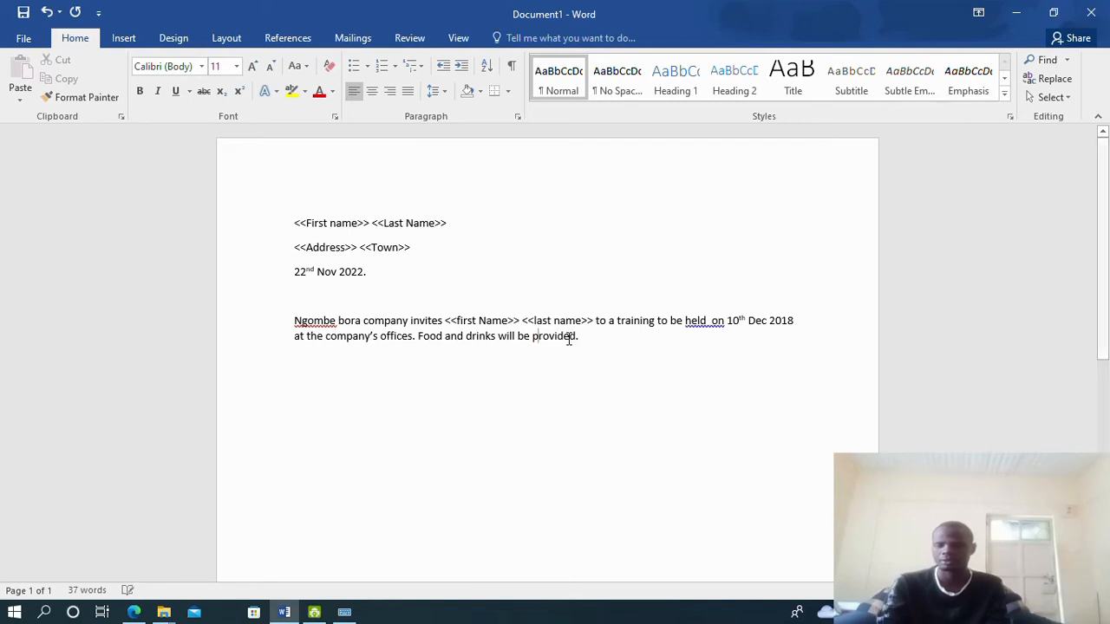
click(134, 613)
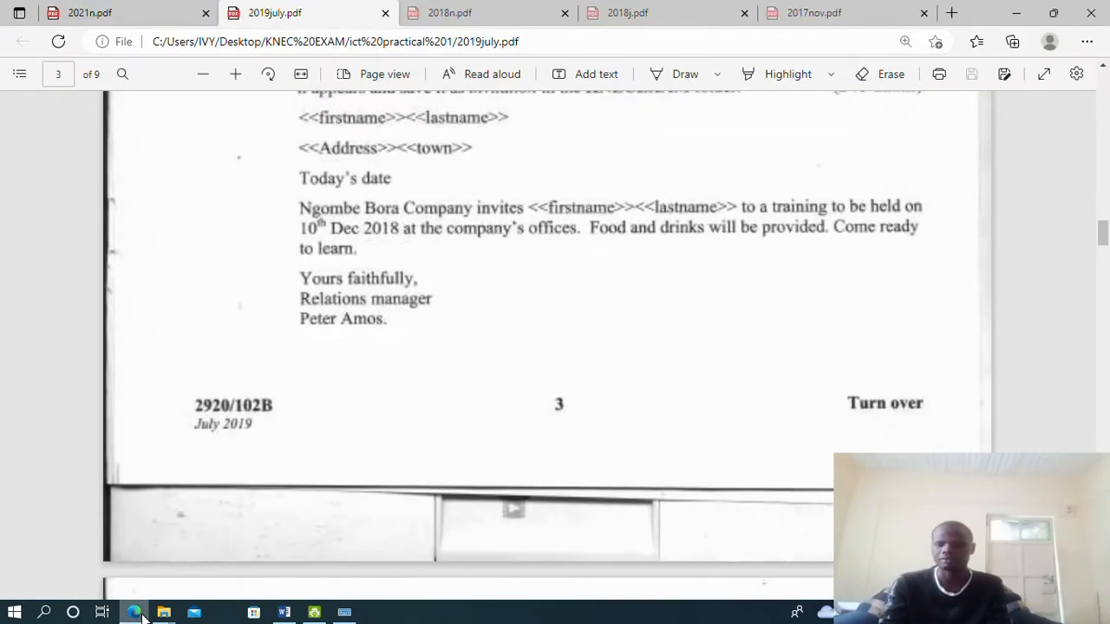
click(137, 614)
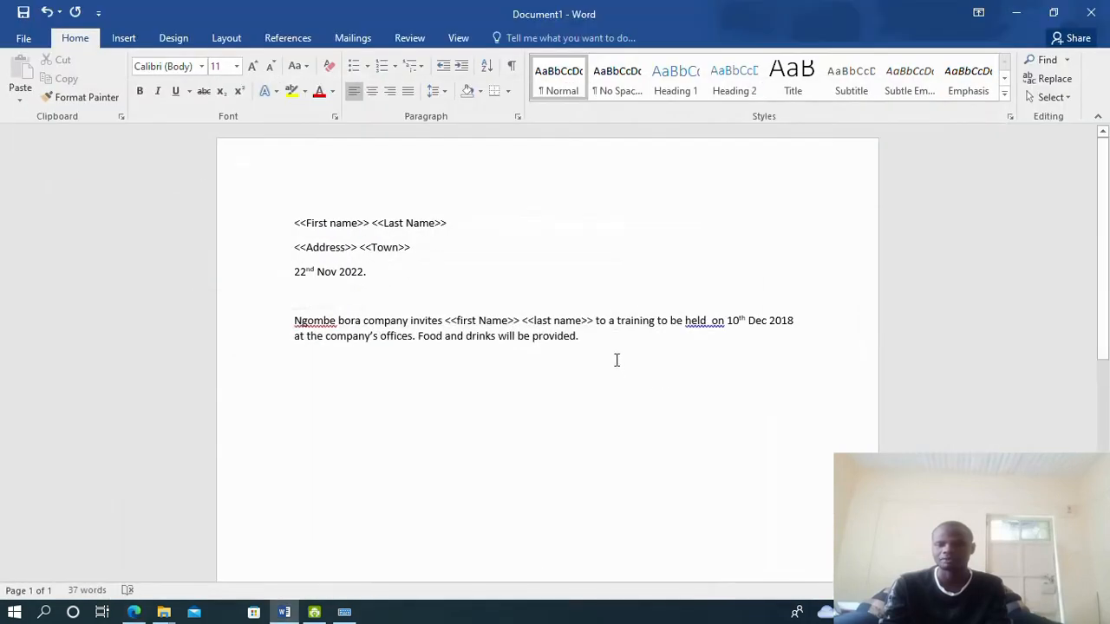
text(C)
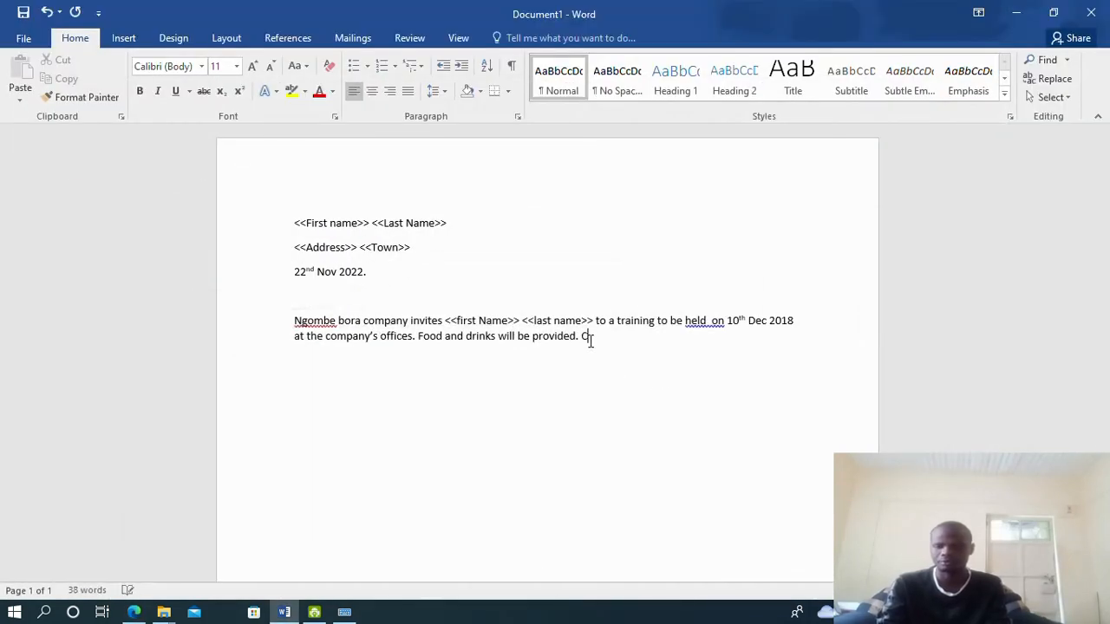
text(ome ready to le)
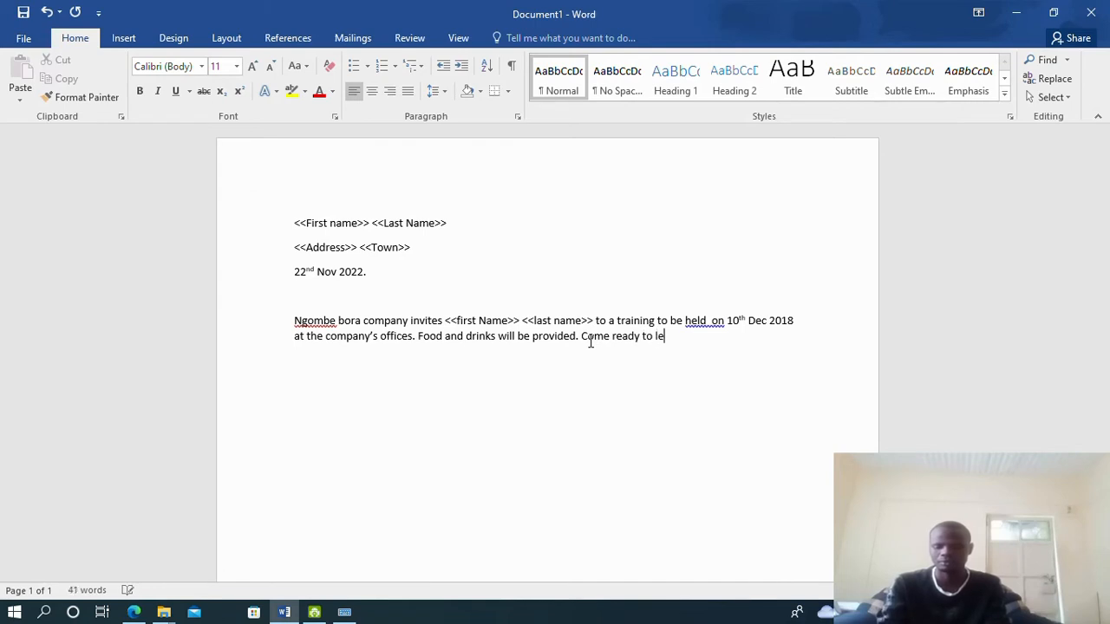
text(arn.)
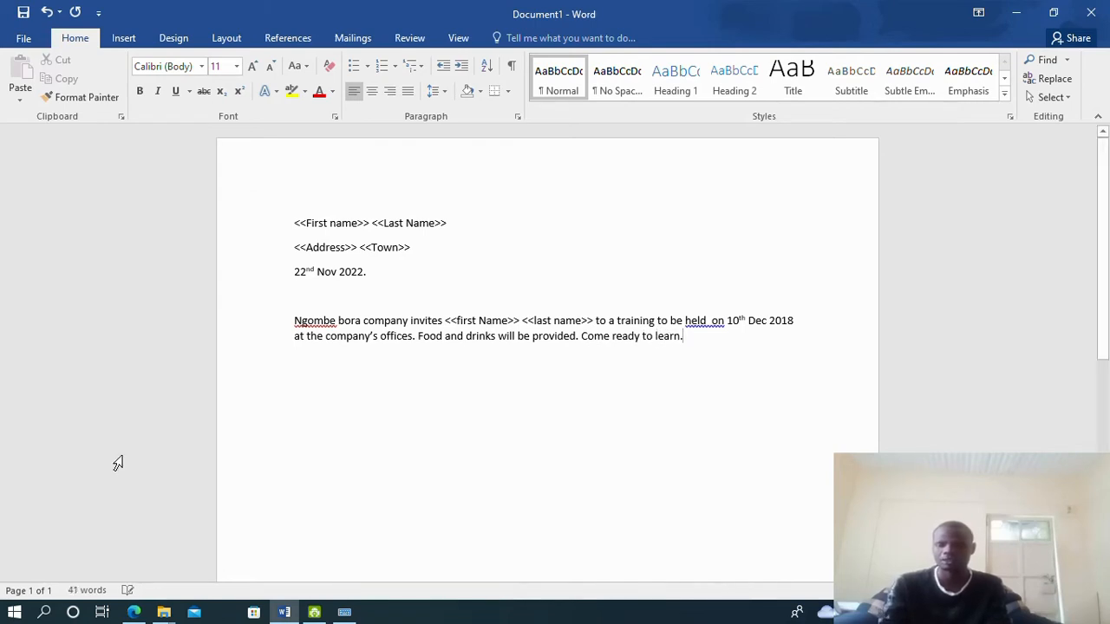
click(134, 613)
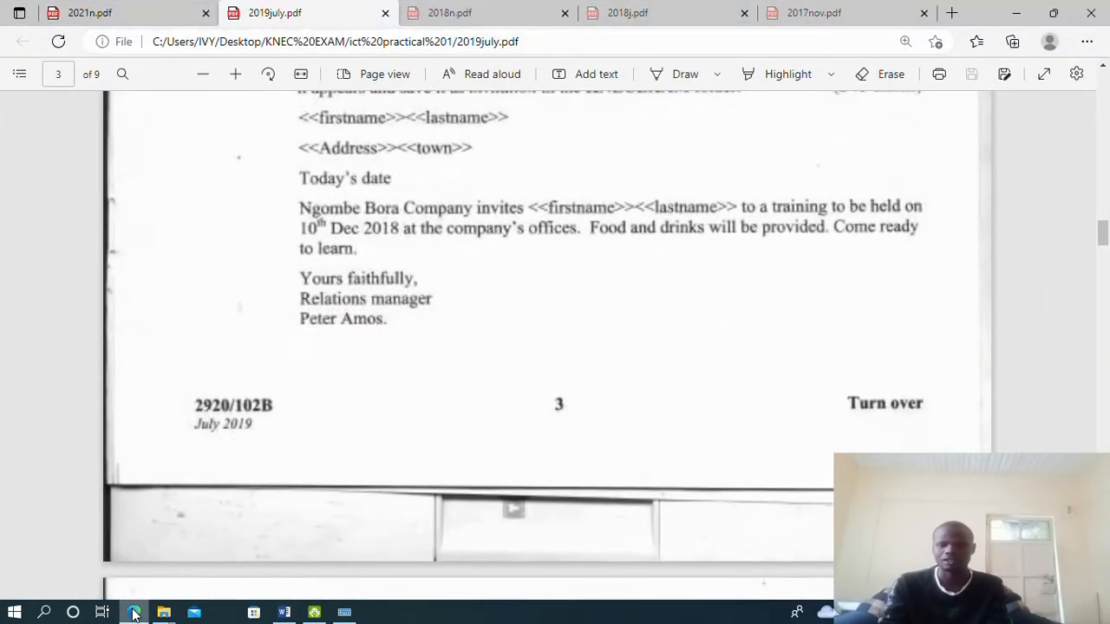
click(135, 613)
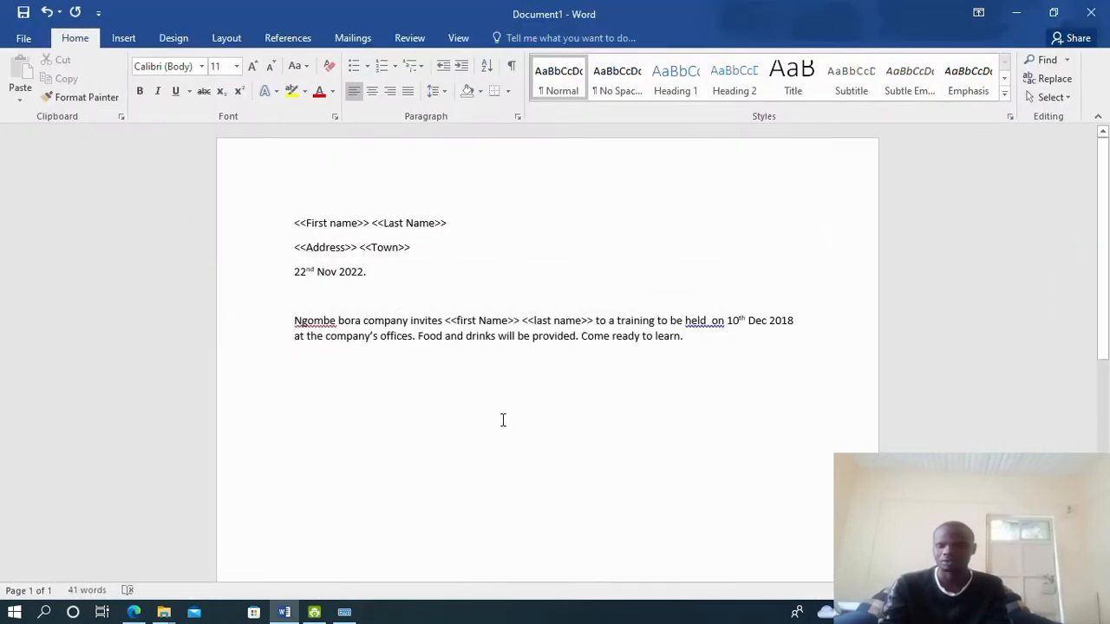
Type the closing 'Yours faithfully,', 'Realerions manager,' and the signatory's name on separate lines
key(Return)
key(Return)
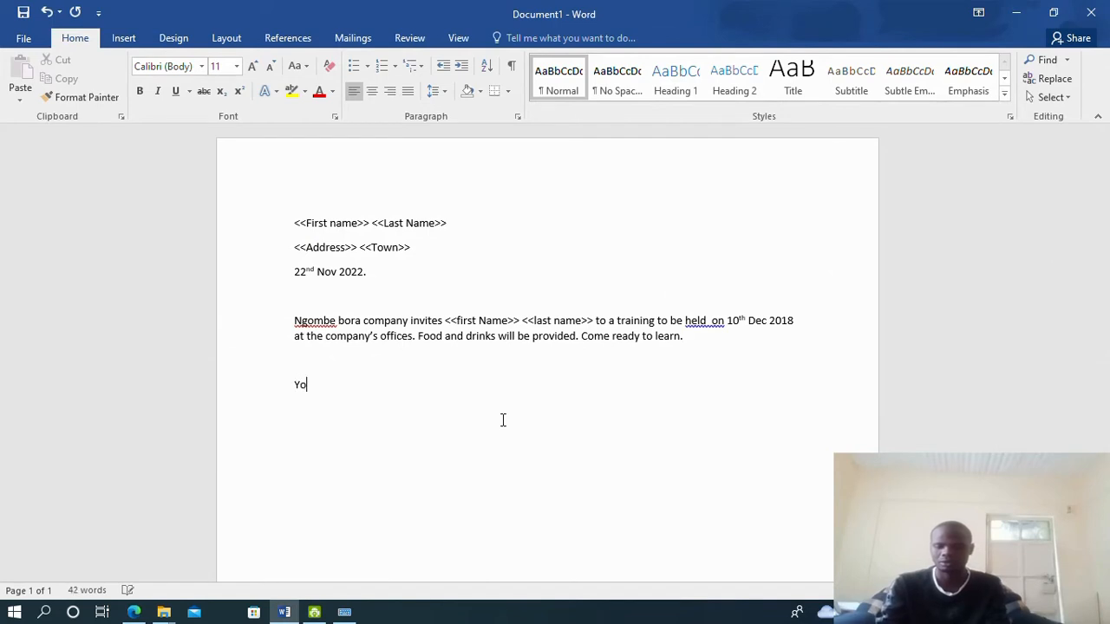
text(Yours faithfull)
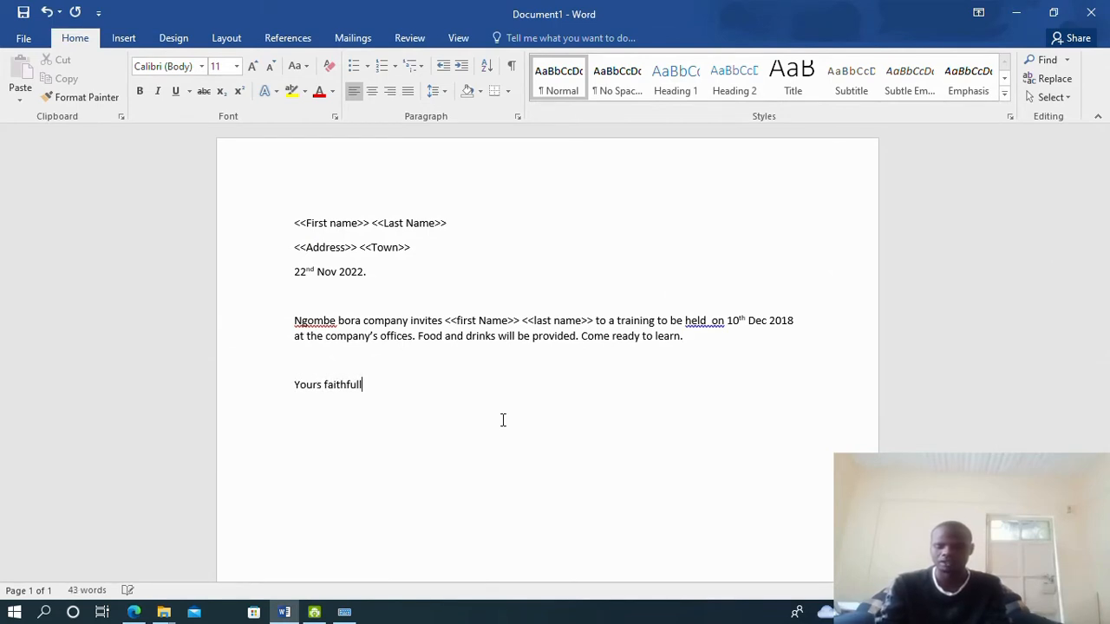
text(y, R)
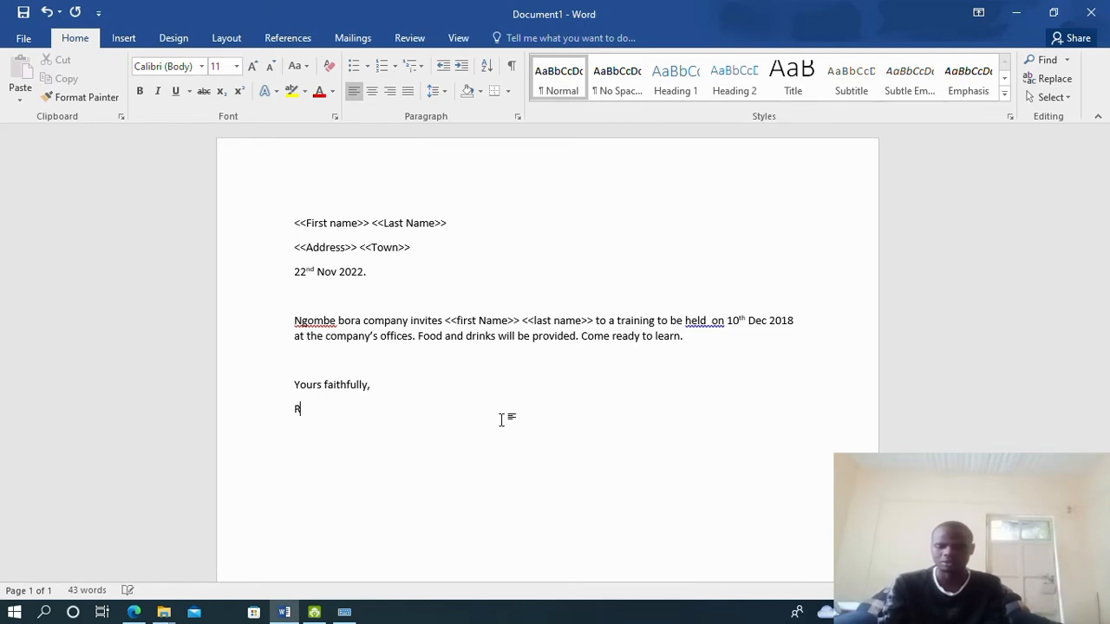
text(ealer)
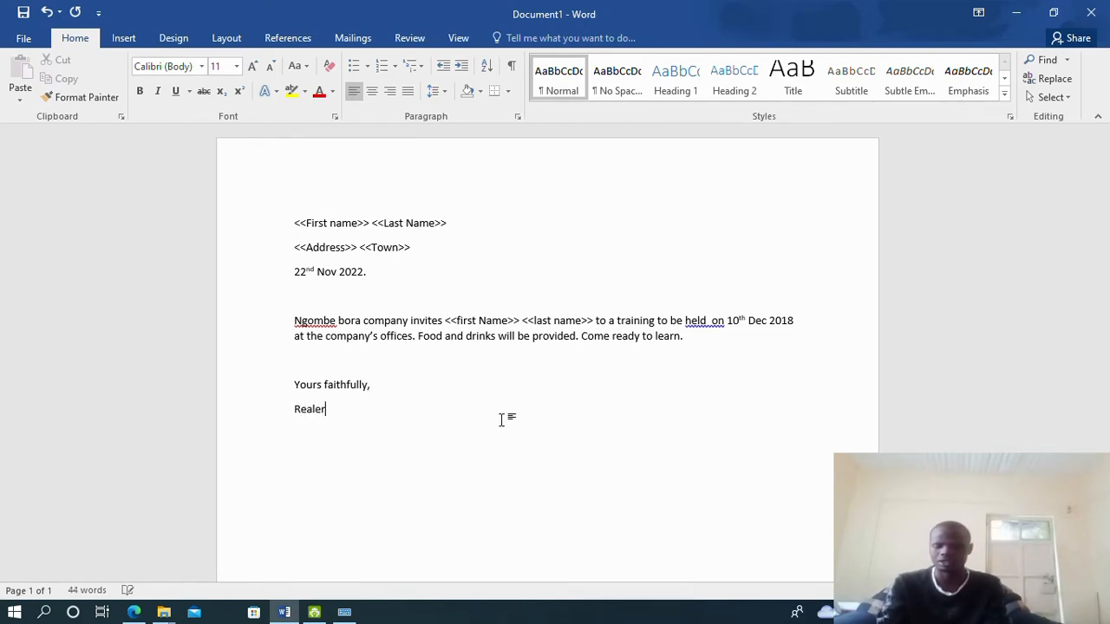
text(ions)
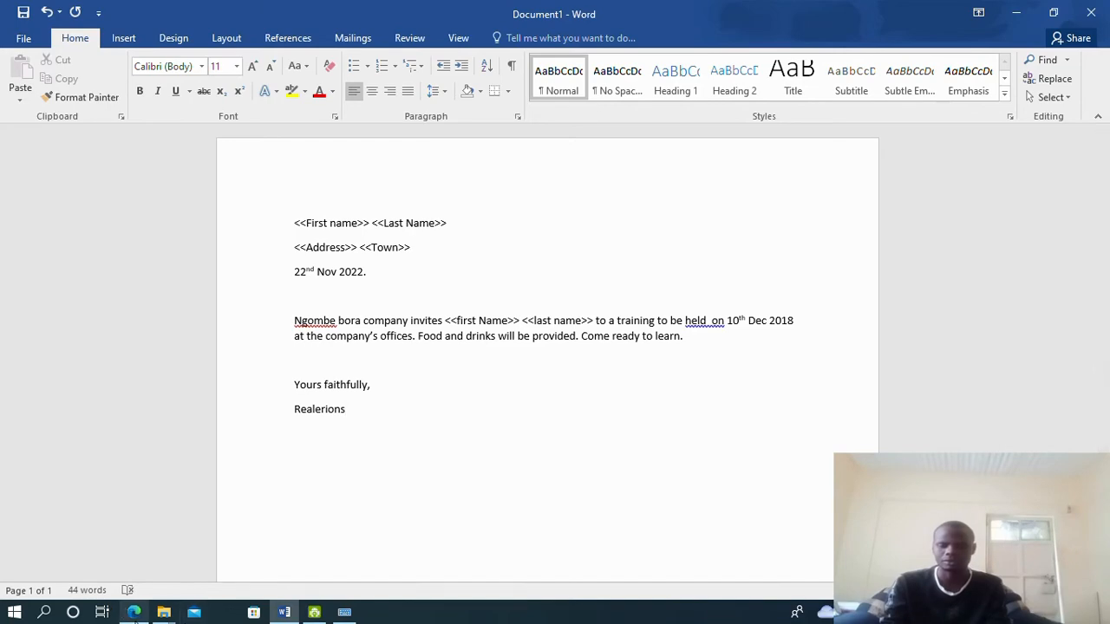
click(135, 614)
click(134, 614)
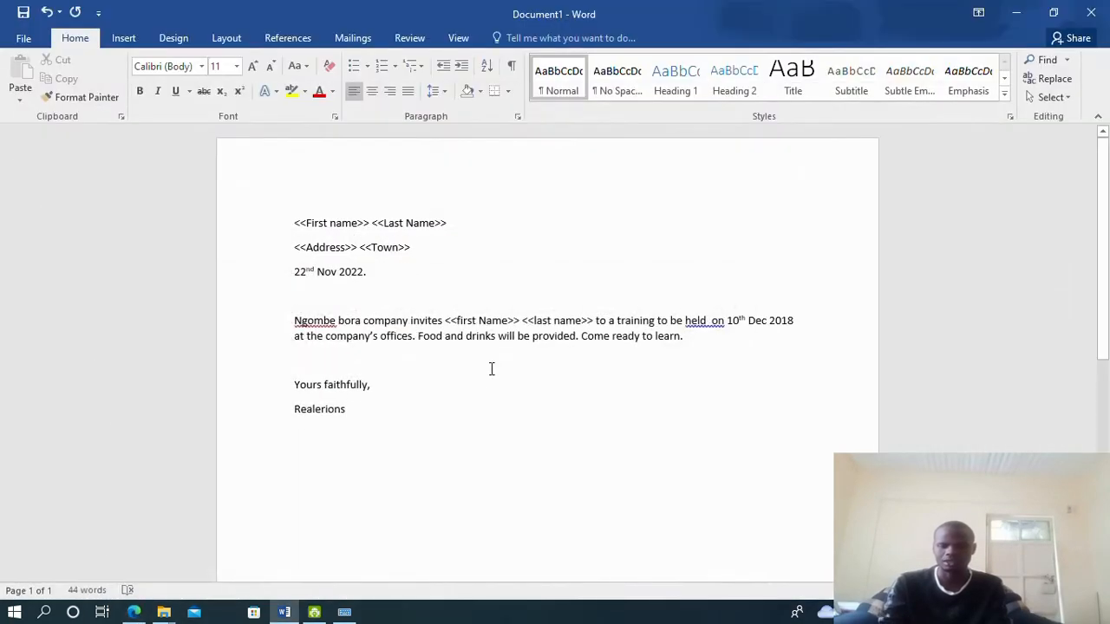
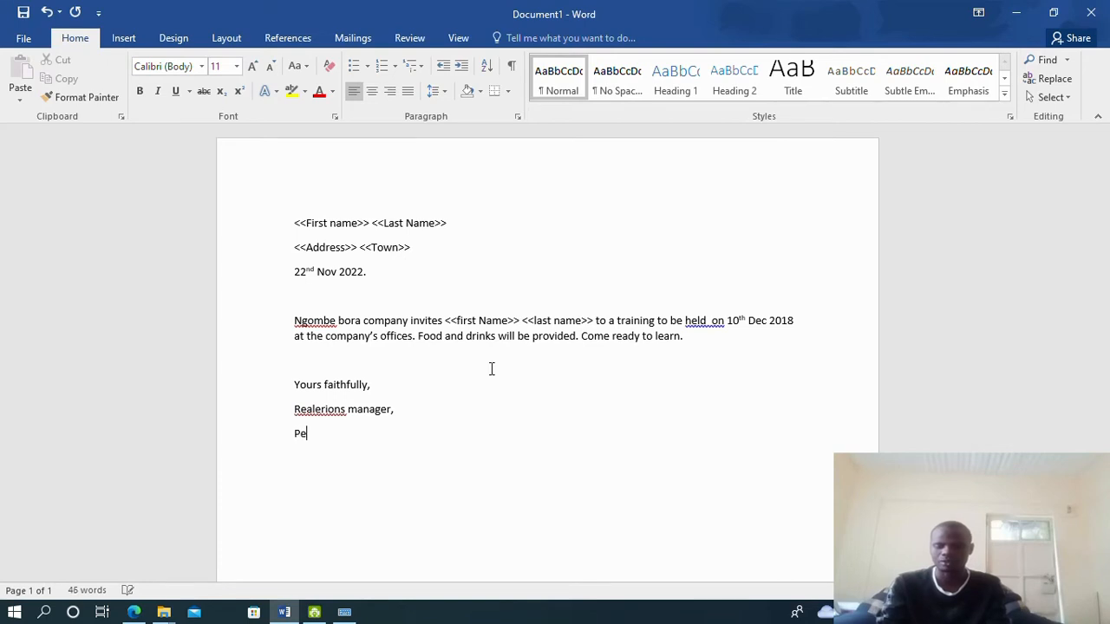
Correct the misspelled 'Realerions' to 'Relations' in the closing line
right_click(491, 369)
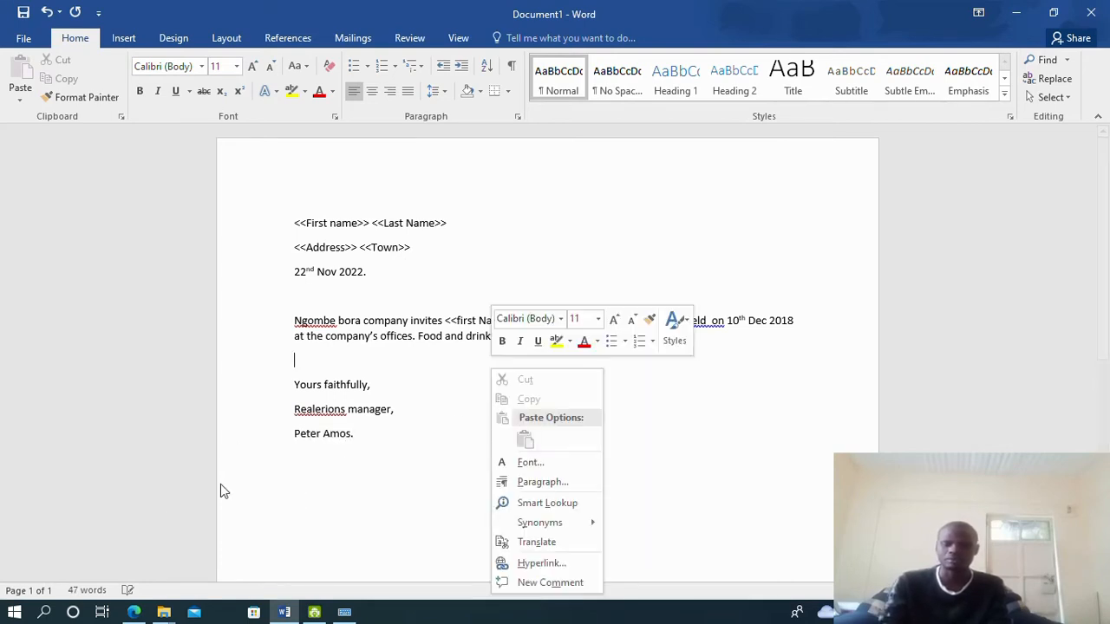
right_click(330, 413)
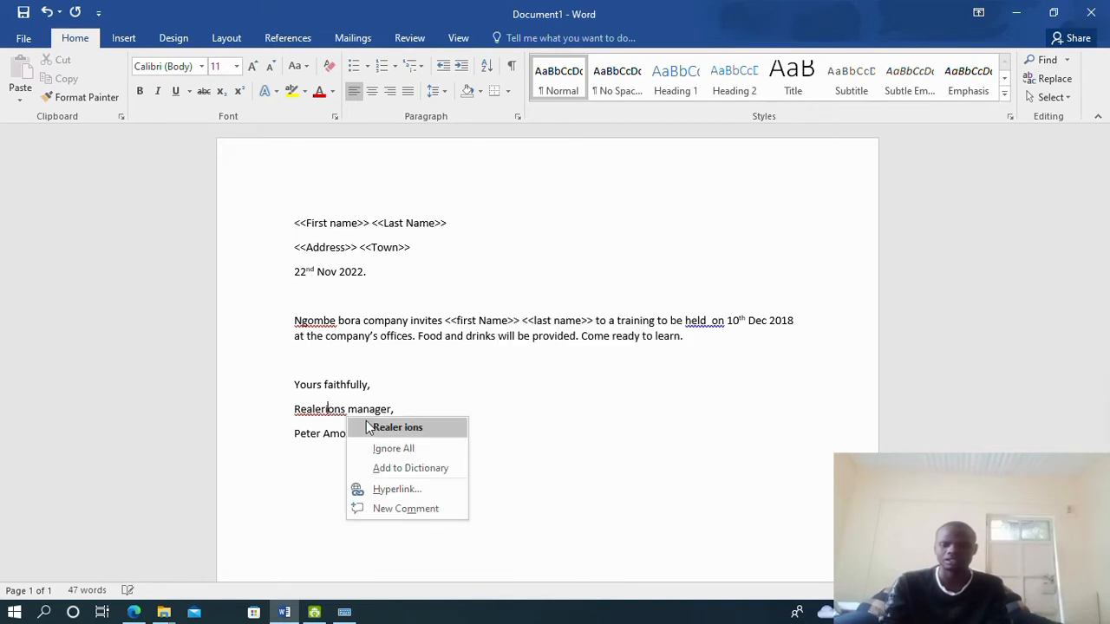
click(322, 410)
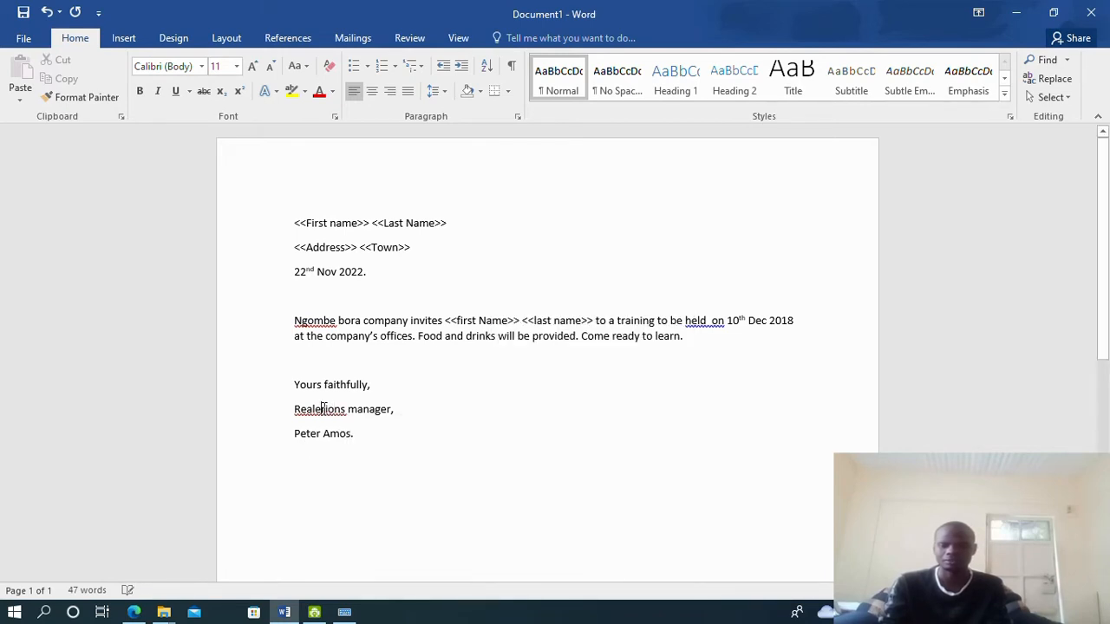
right_click(323, 409)
click(323, 410)
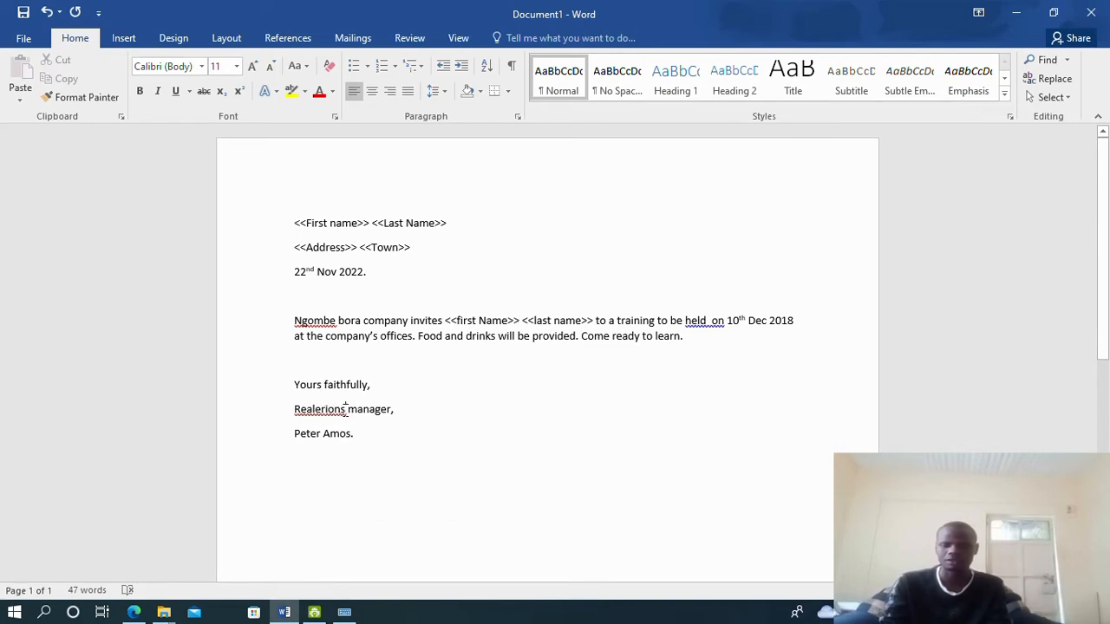
key(BackSpace)
key(BackSpace)
key(BackSpace)
key(BackSpace)
key(BackSpace)
key(BackSpace)
key(BackSpace)
key(BackSpace)
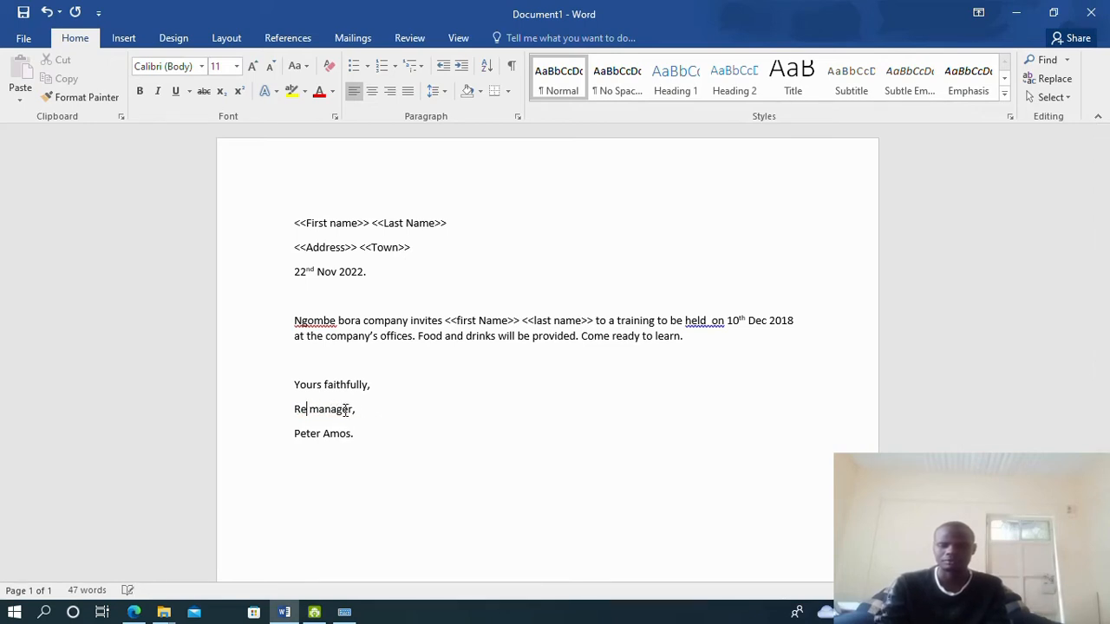
text(lations)
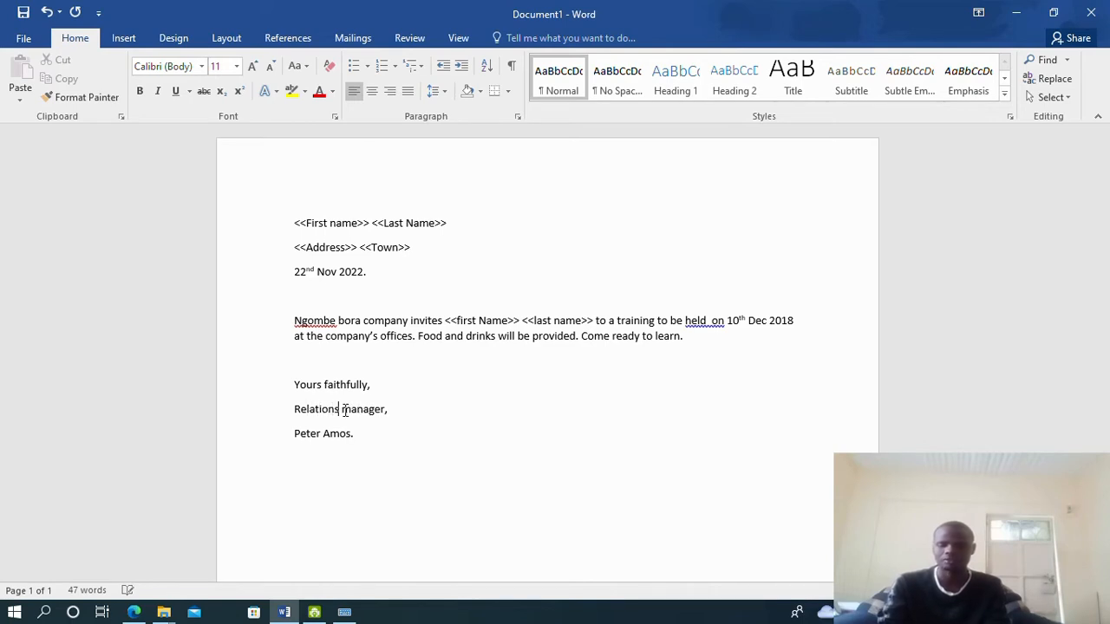
Ignore 'Ngombe' as a spelling error and compare the letter against the exam paper
right_click(322, 320)
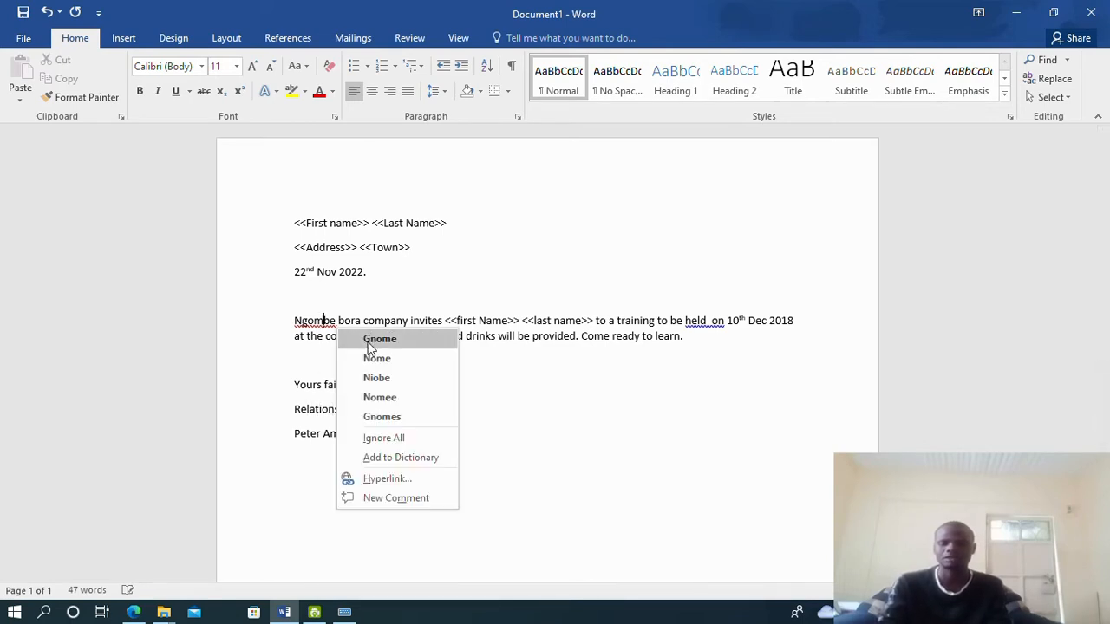
click(387, 437)
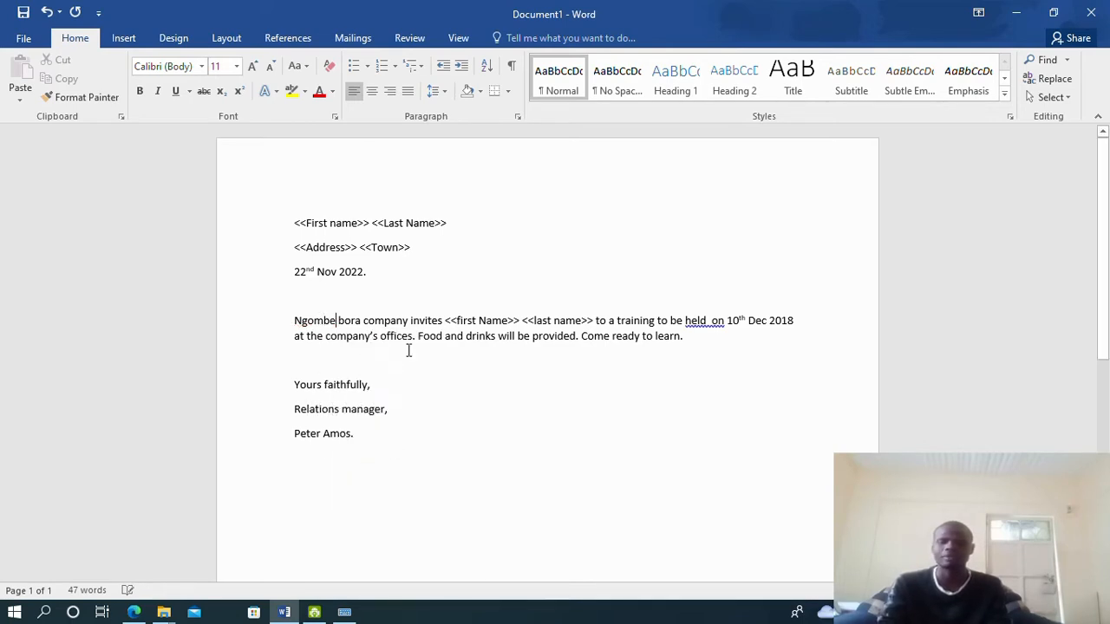
scroll(442, 379, down, 2)
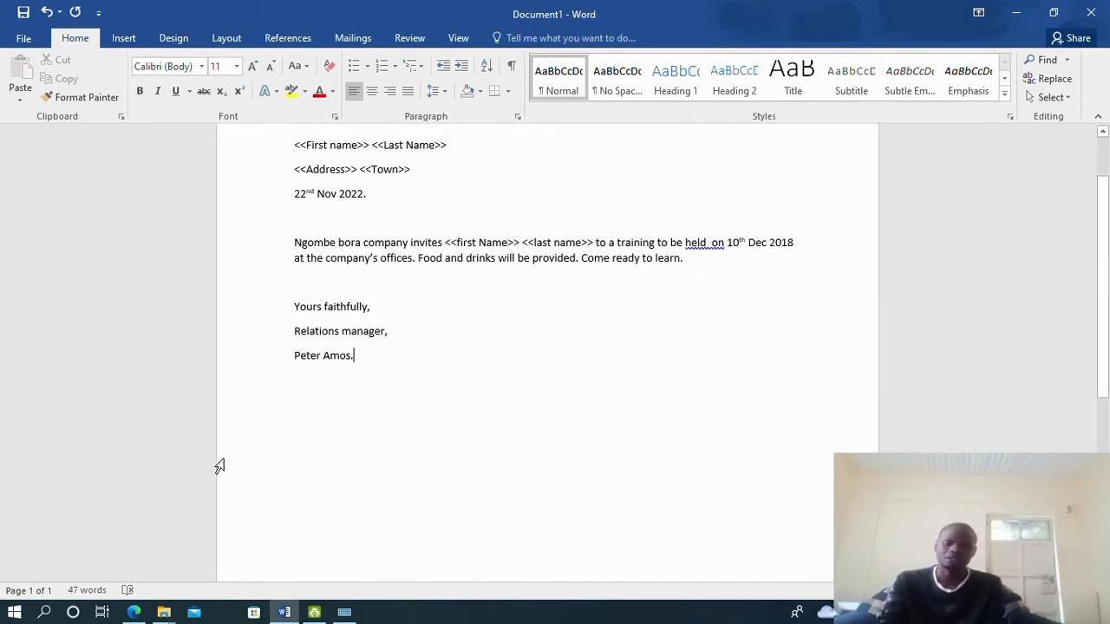
click(134, 612)
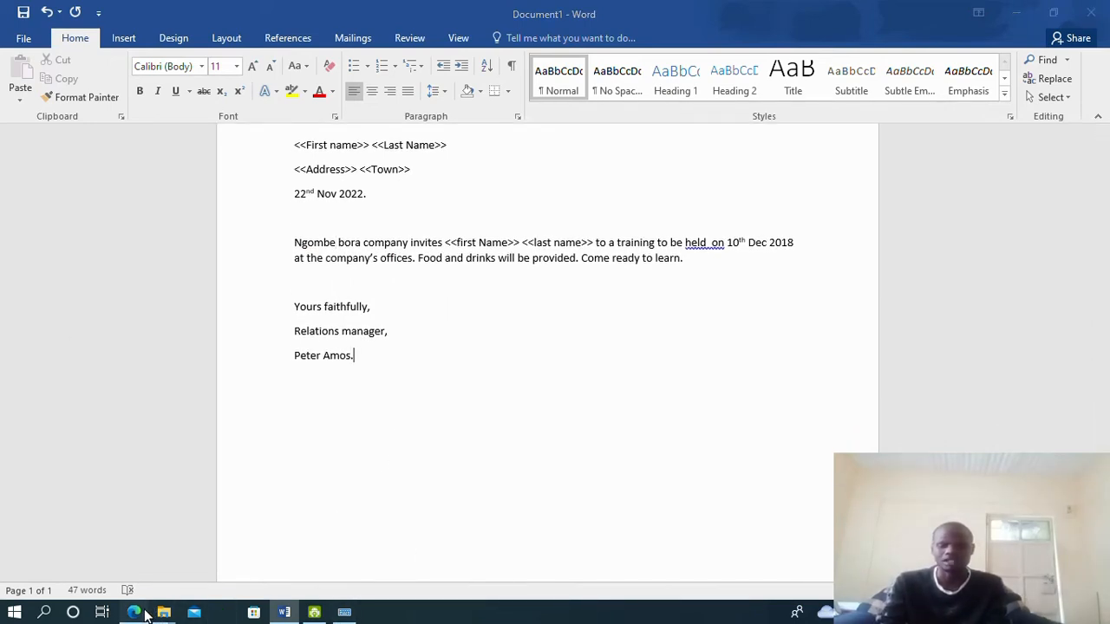
scroll(484, 327, down, 2)
scroll(396, 287, up, 5)
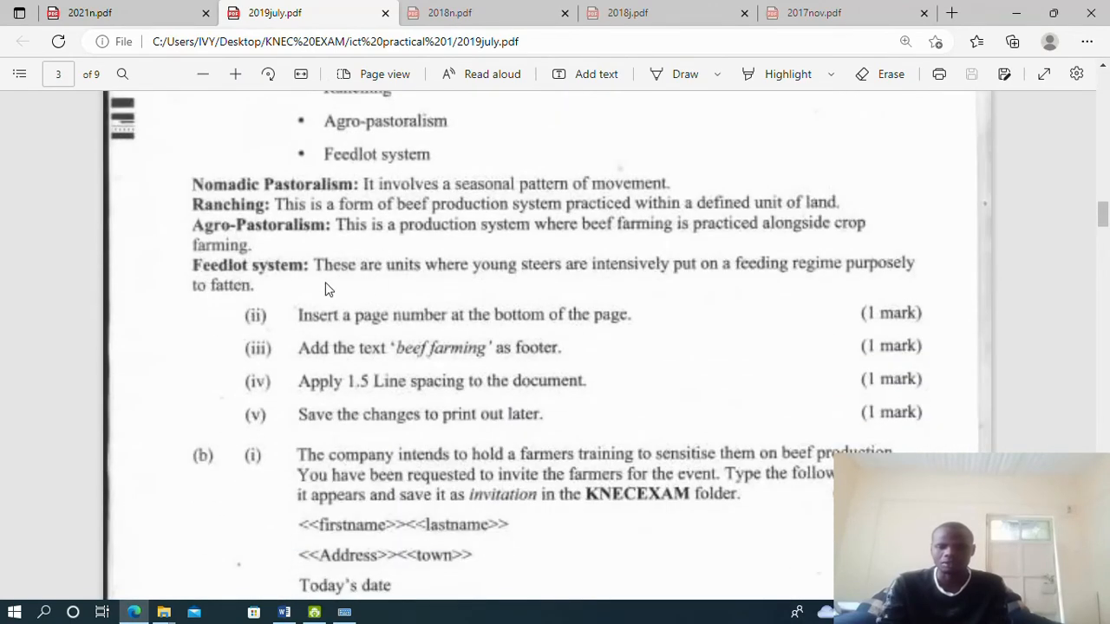
scroll(352, 283, down, 4)
scroll(351, 279, up, 2)
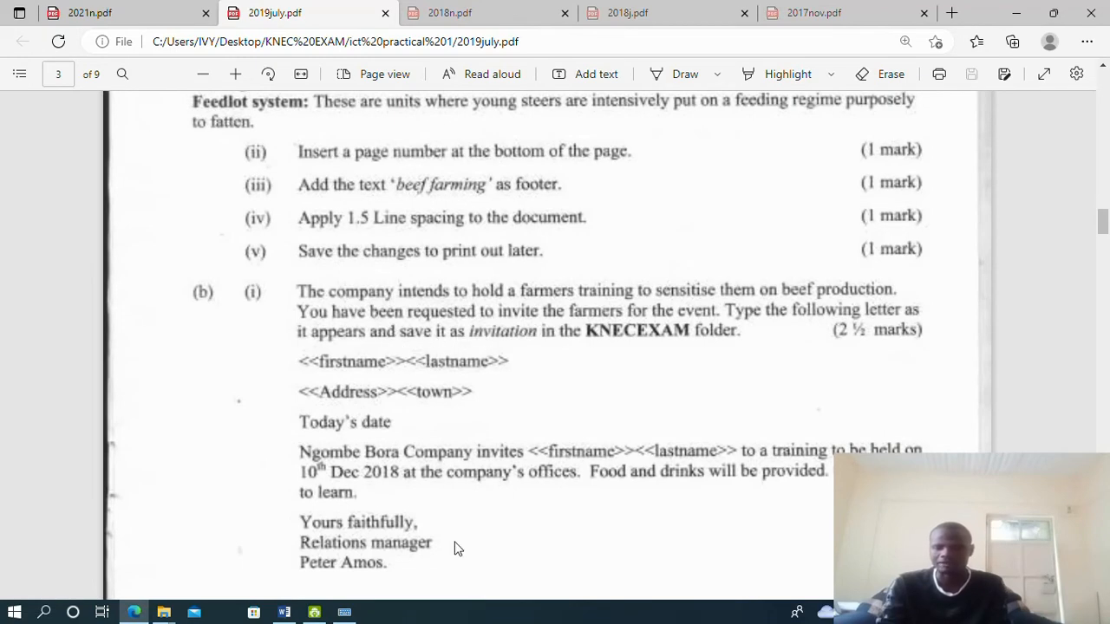
click(282, 613)
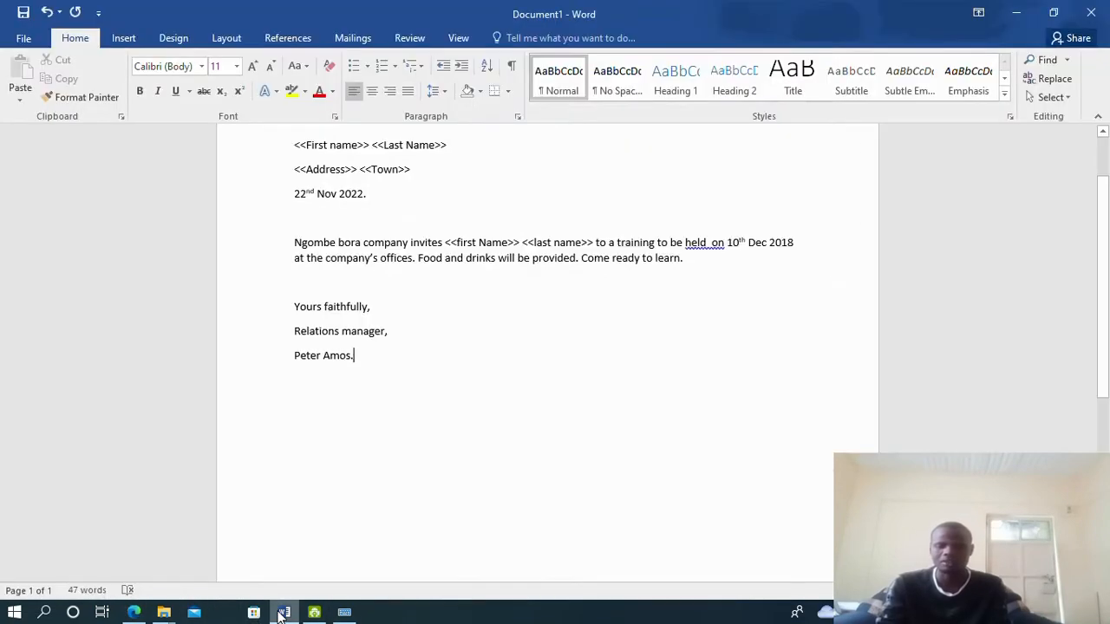
Save the letter via Save As > Browse as 'invitation' in Desktop's KNEC EXAM folder
click(26, 38)
click(39, 202)
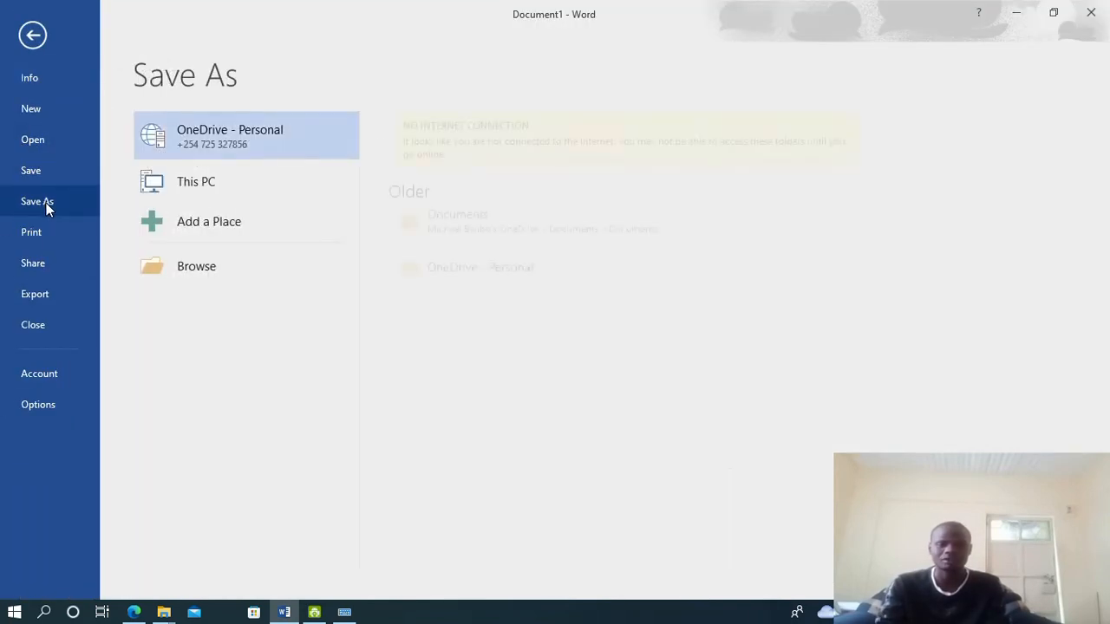
click(219, 267)
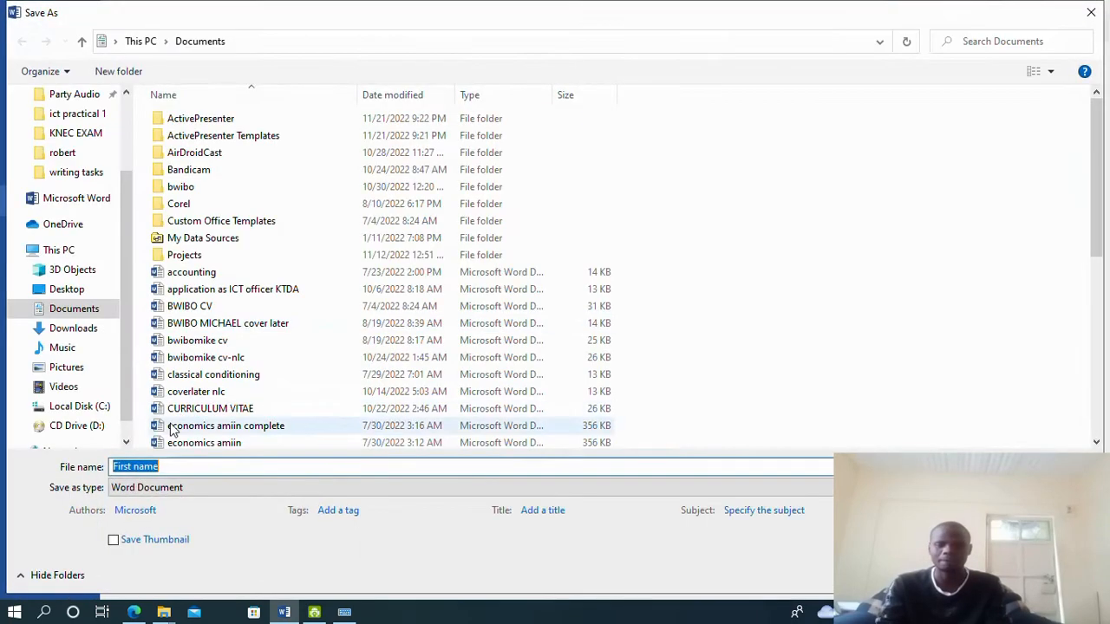
click(70, 139)
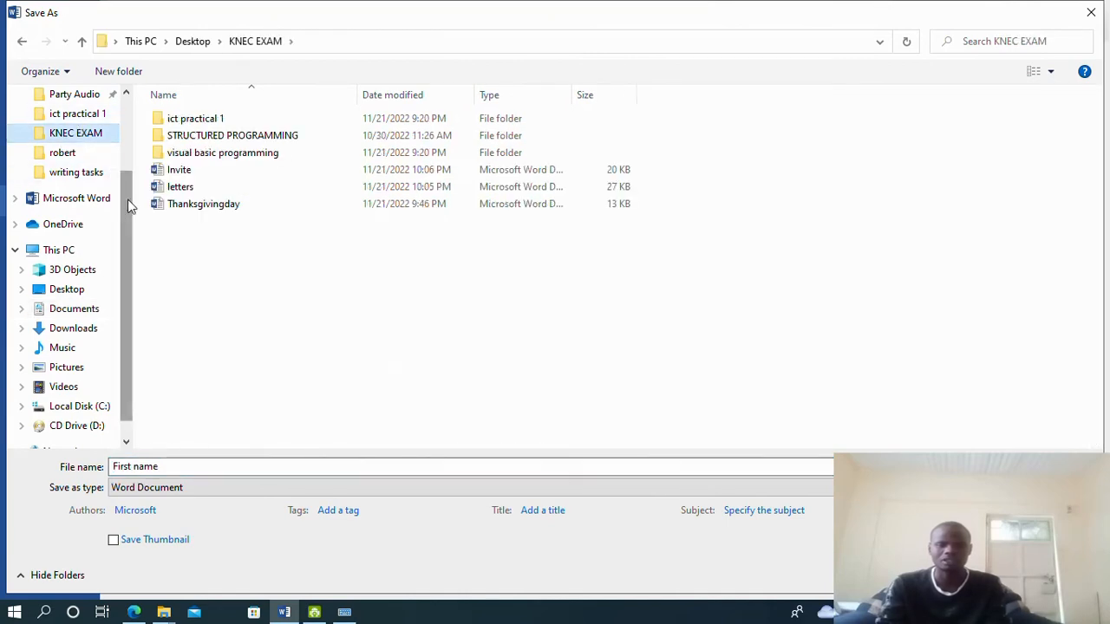
scroll(129, 203, up, 2)
click(66, 130)
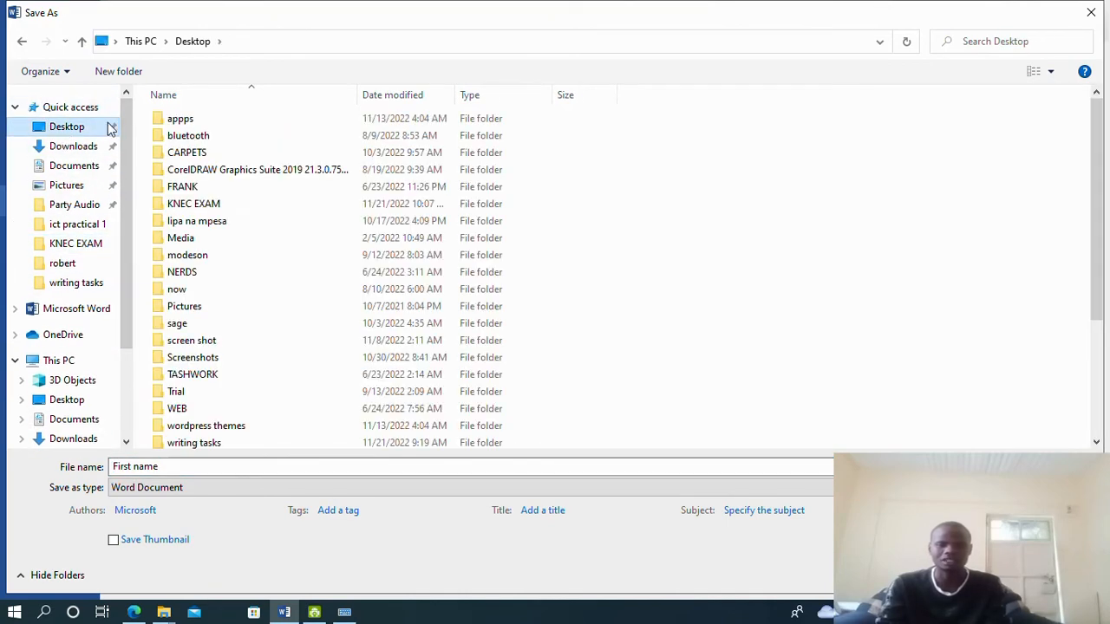
double_click(209, 210)
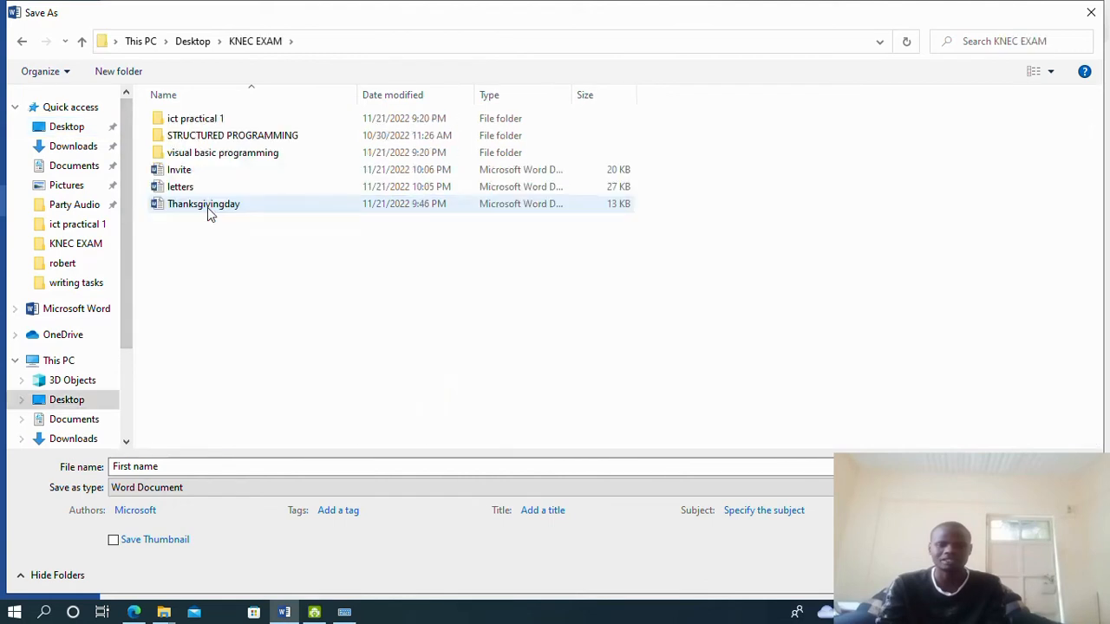
drag(183, 465, 79, 483)
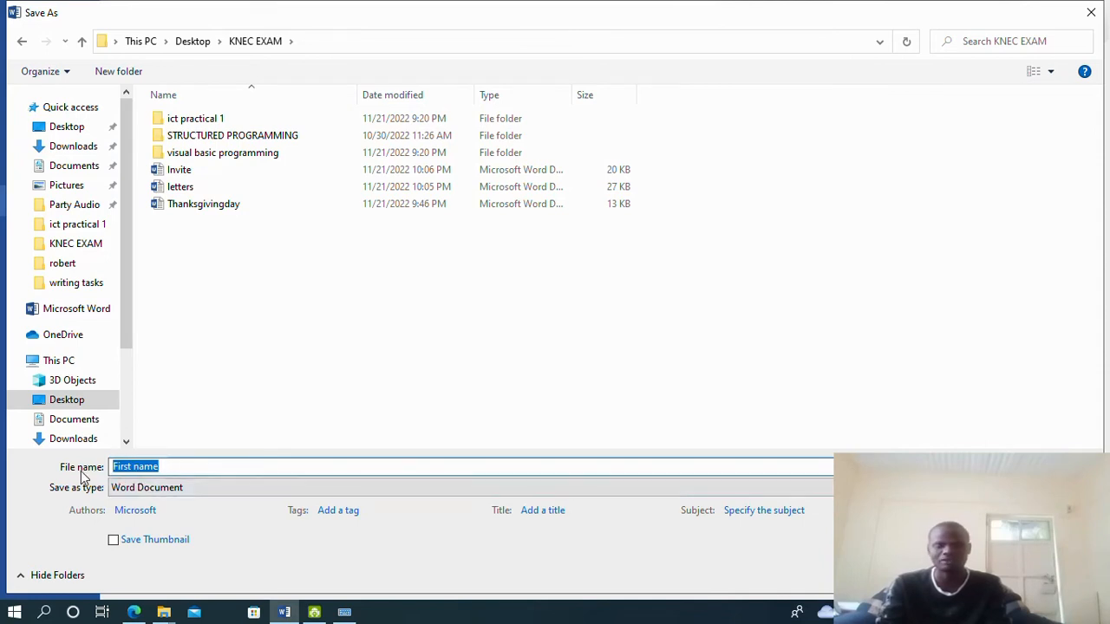
text(invoi)
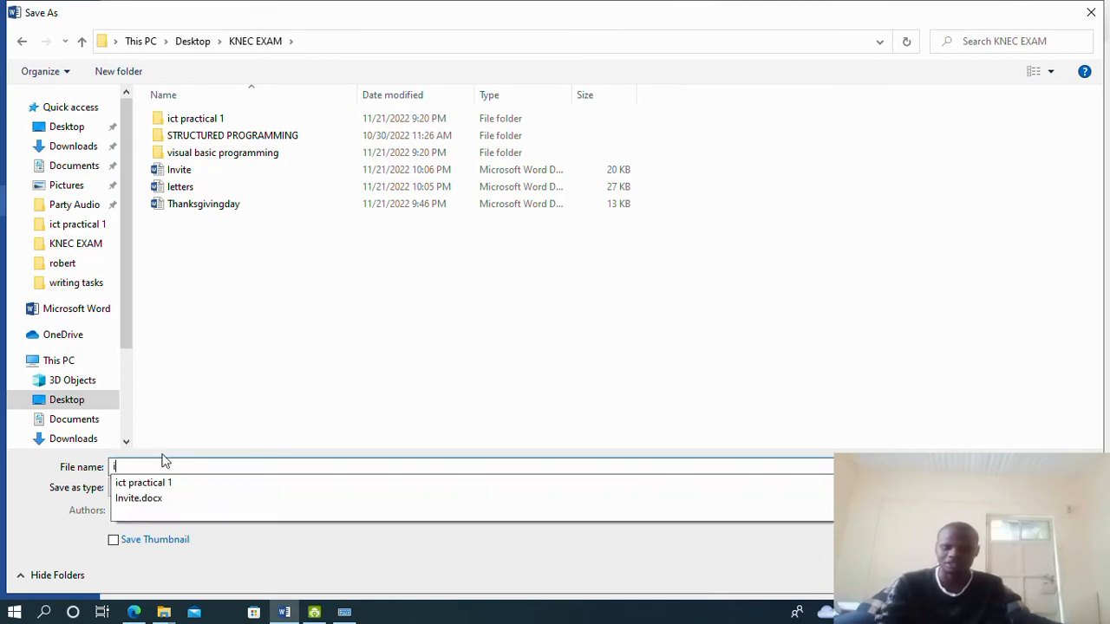
key(BackSpace)
key(BackSpace)
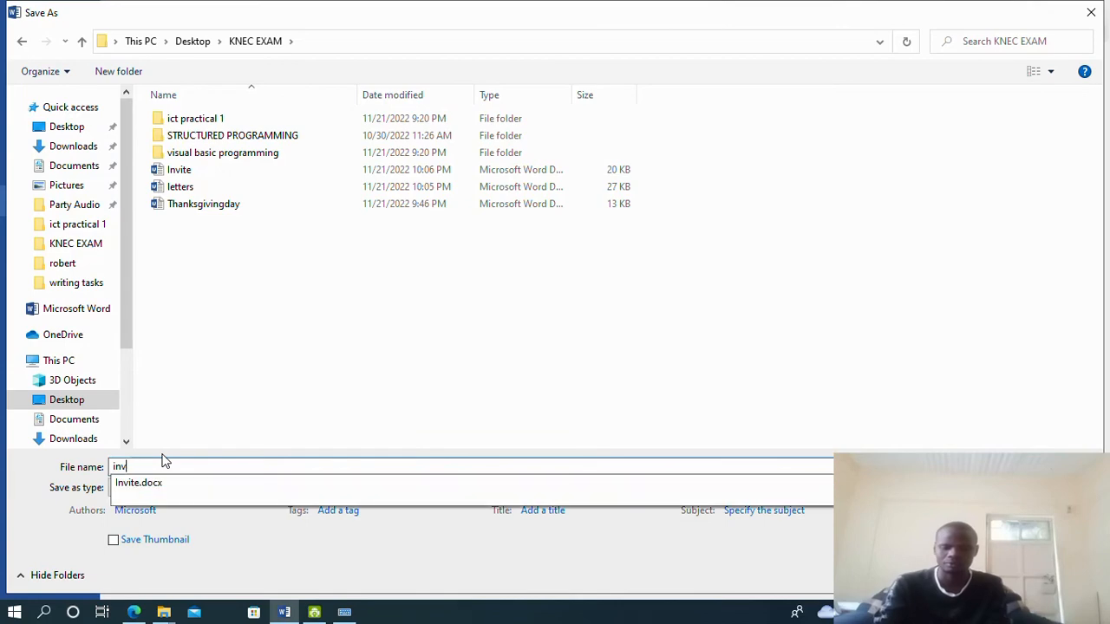
text(itation)
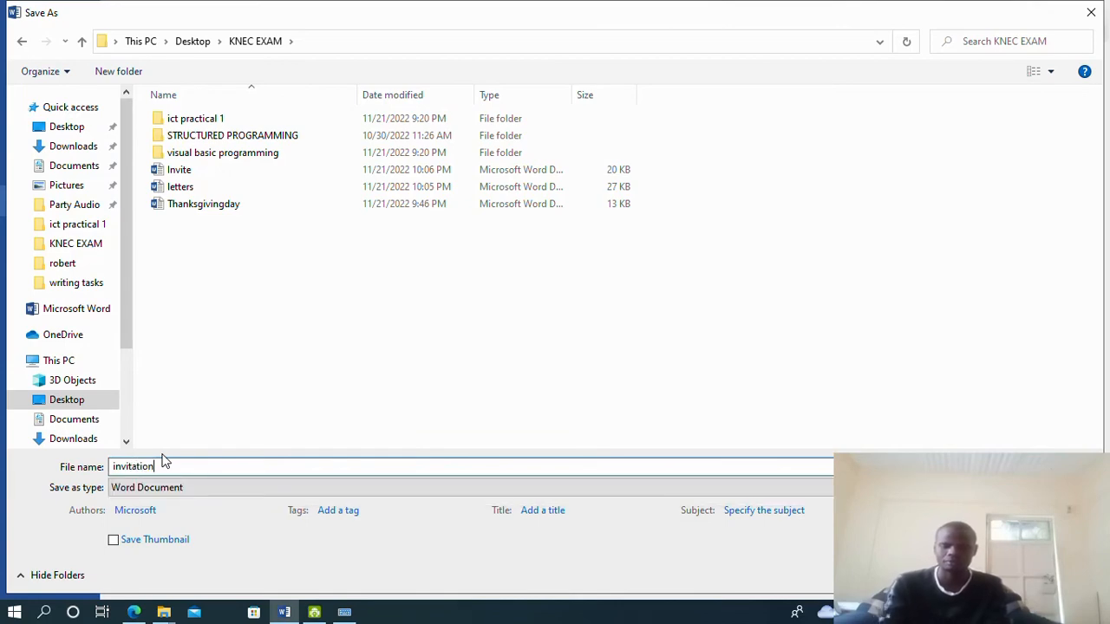
key(Return)
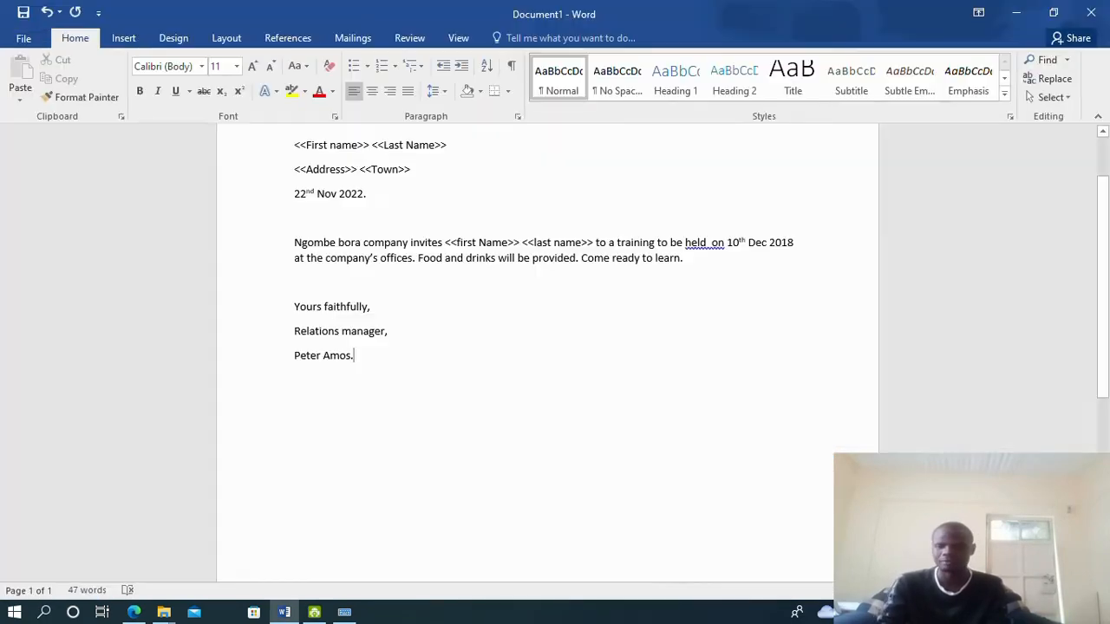
Scroll 2019july.pdf in Edge to the page 4 contacts data source table
click(134, 612)
scroll(533, 318, down, 4)
scroll(520, 318, down, 4)
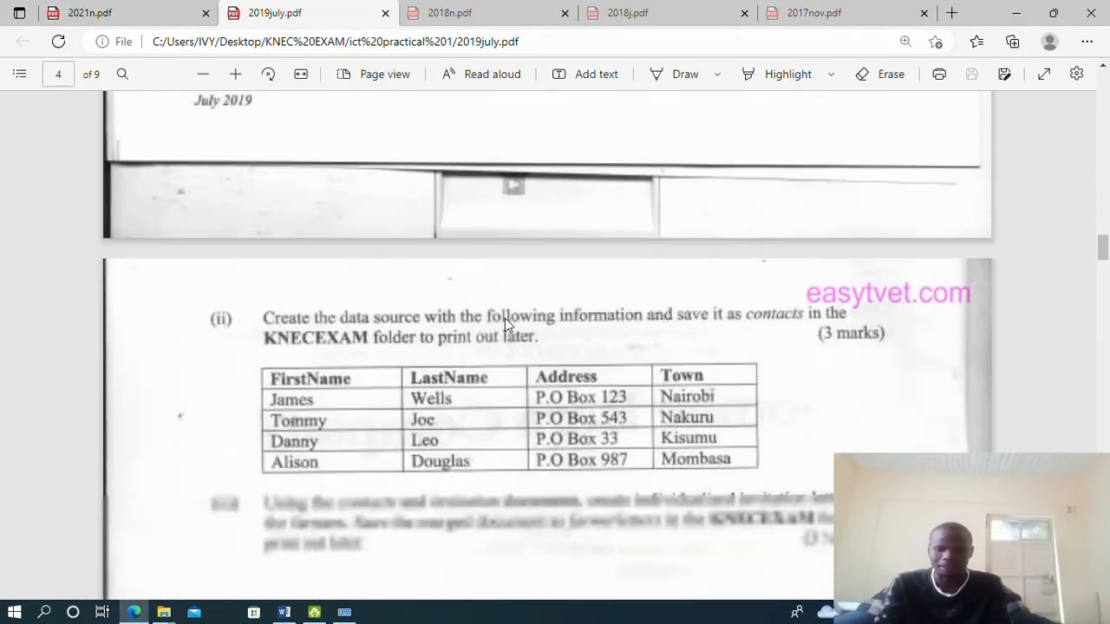
scroll(468, 304, up, 2)
scroll(285, 364, up, 5)
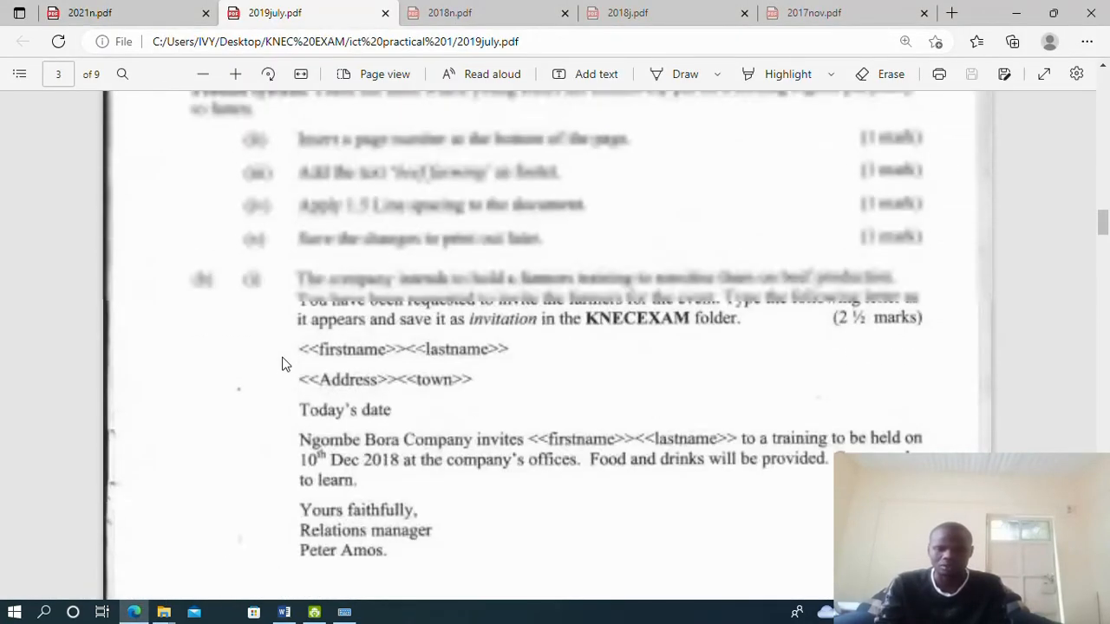
scroll(278, 446, down, 6)
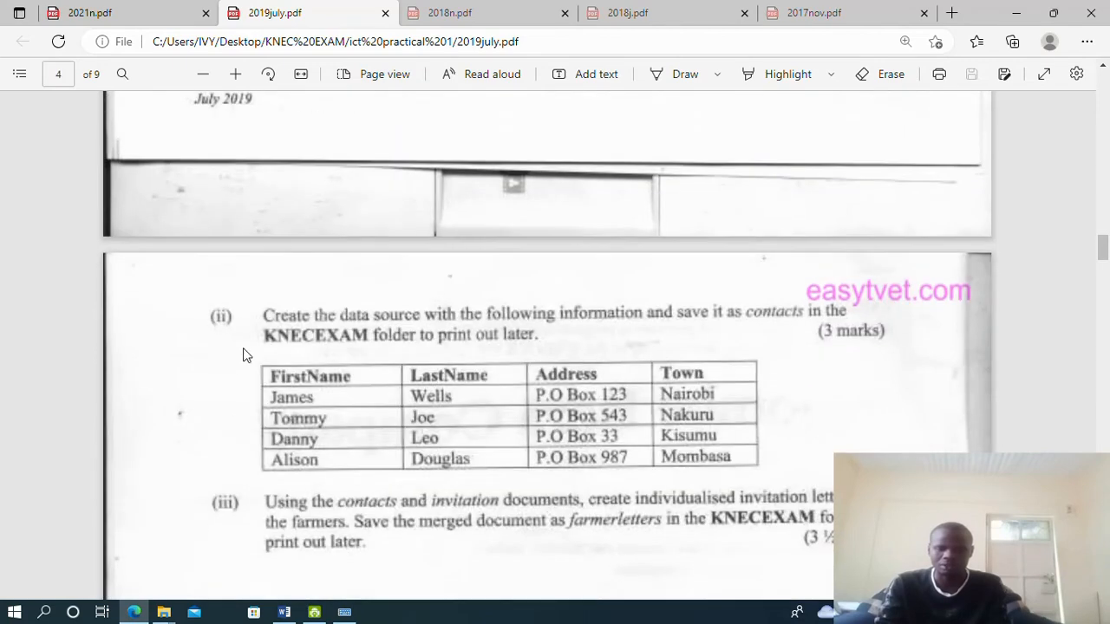
scroll(317, 334, down, 1)
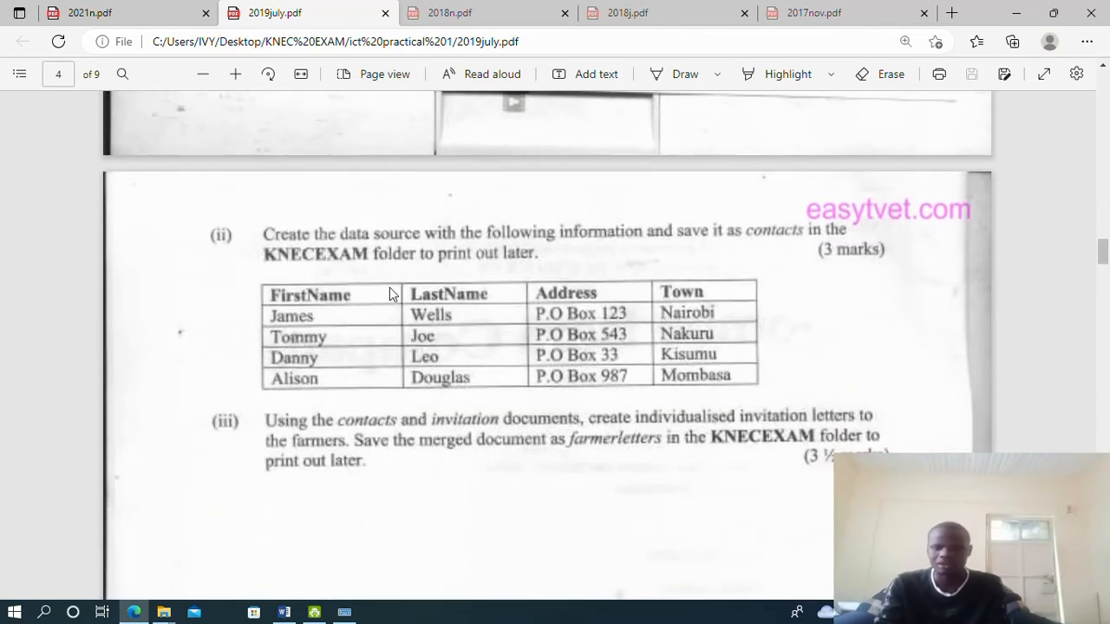
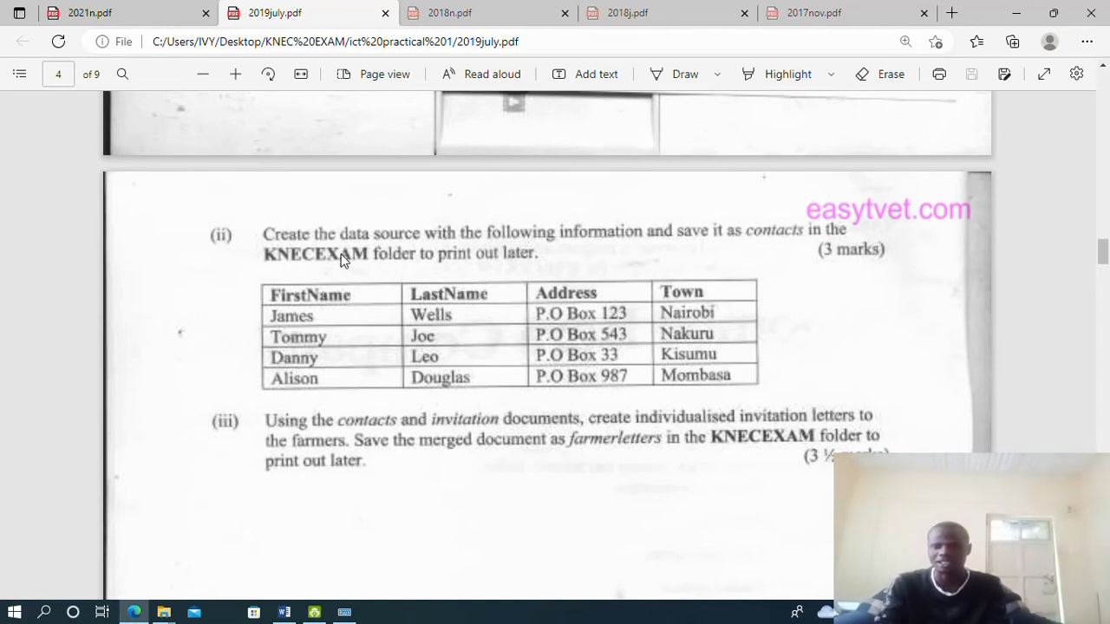
Launch Word 2016 from the Start menu search to get a blank document
scroll(502, 262, down, 1)
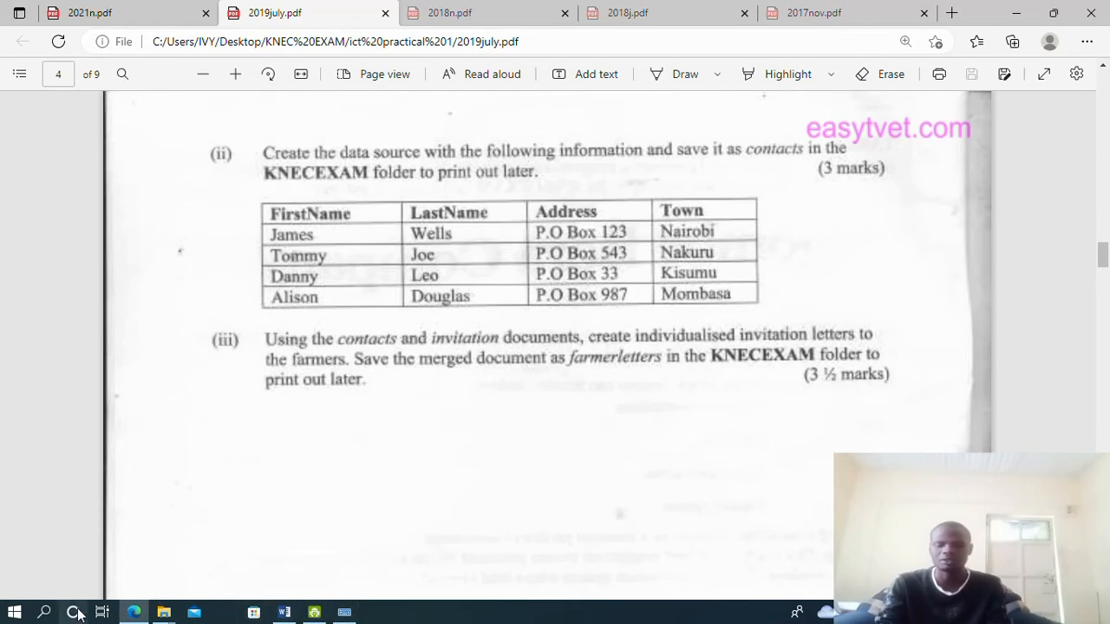
click(43, 612)
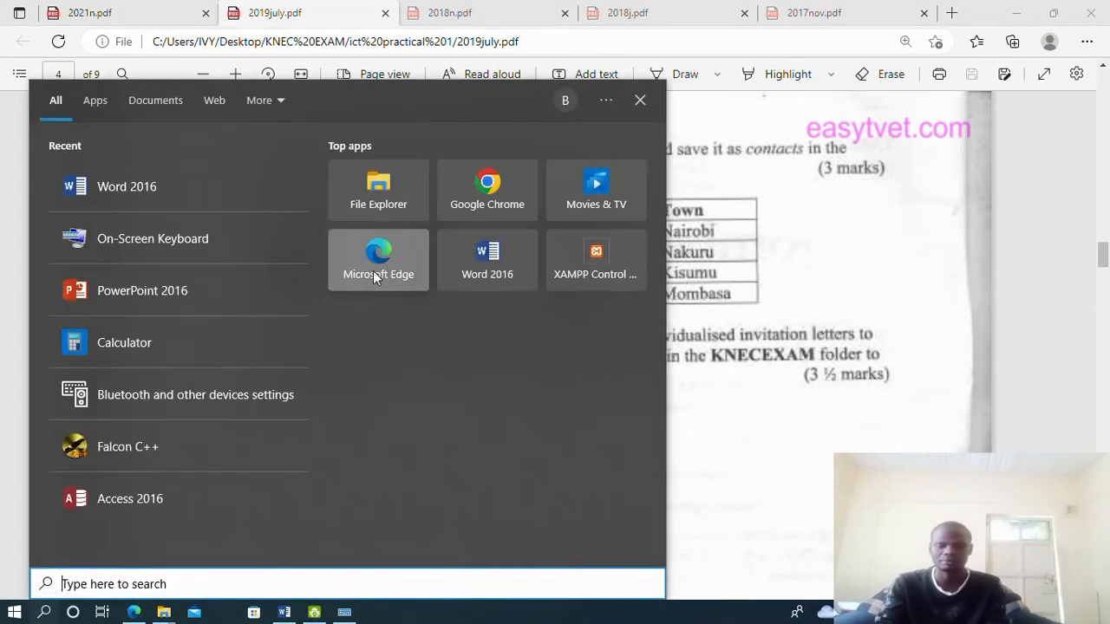
text(woed)
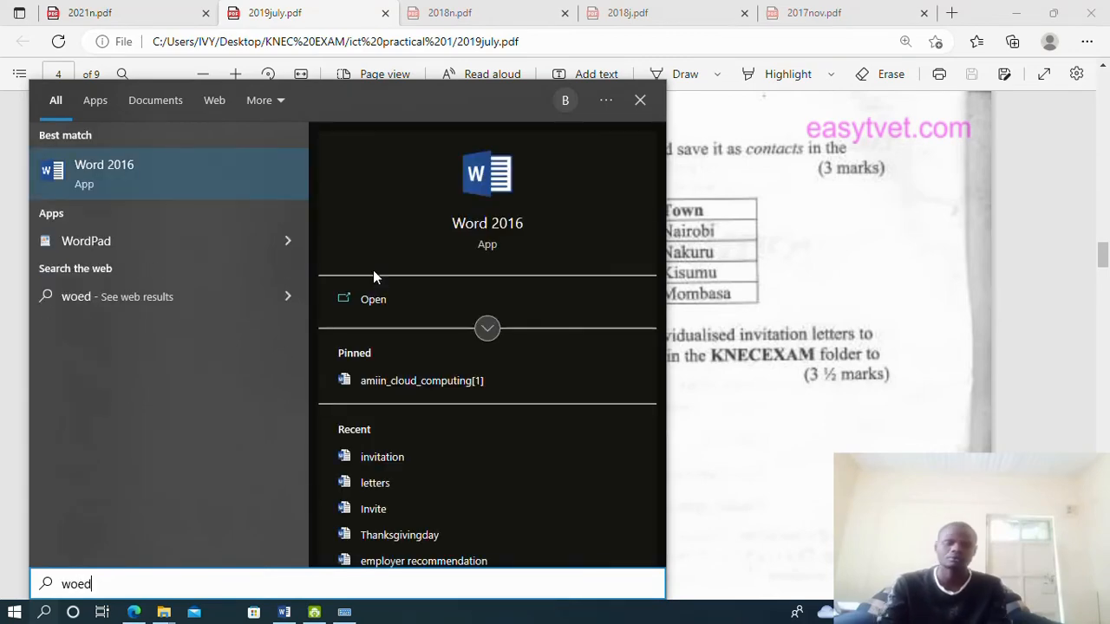
click(166, 184)
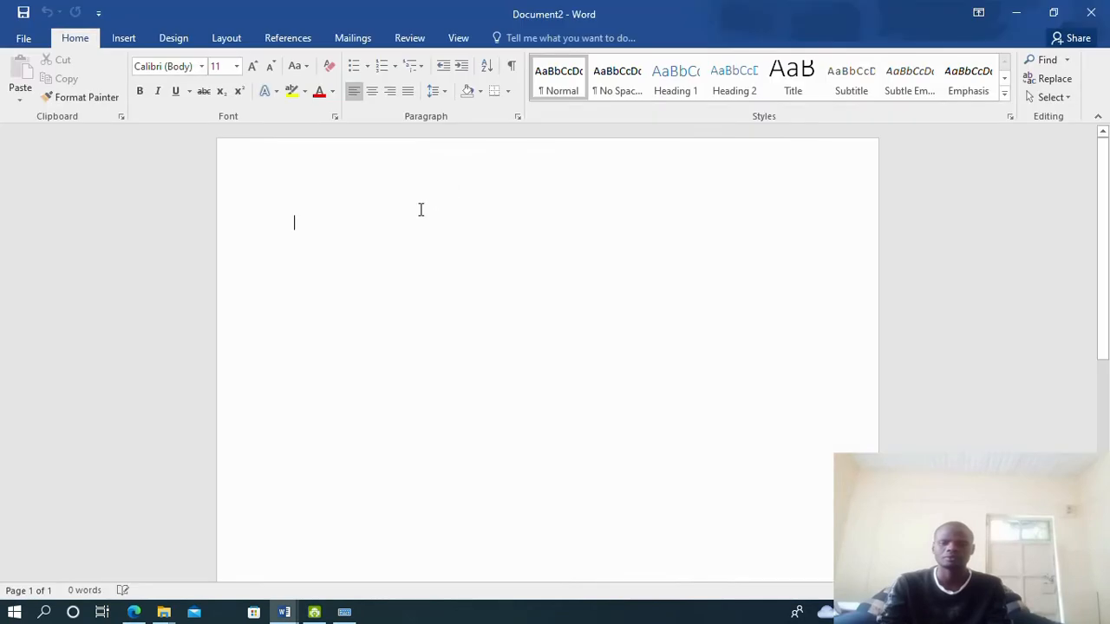
Insert an empty table with 4 columns and 5 rows
click(128, 39)
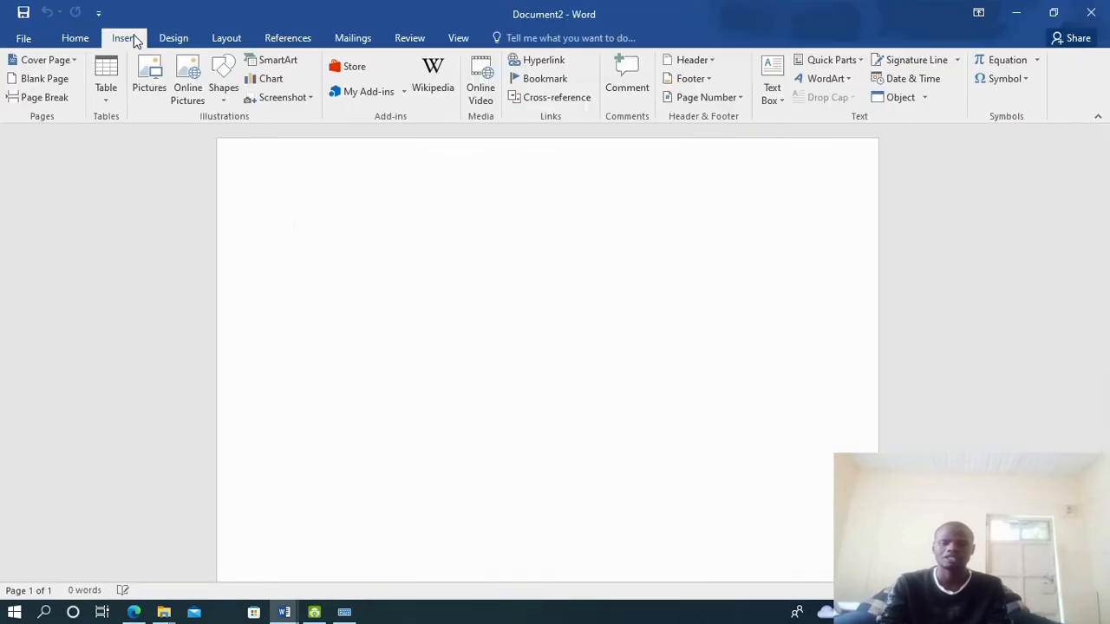
click(118, 90)
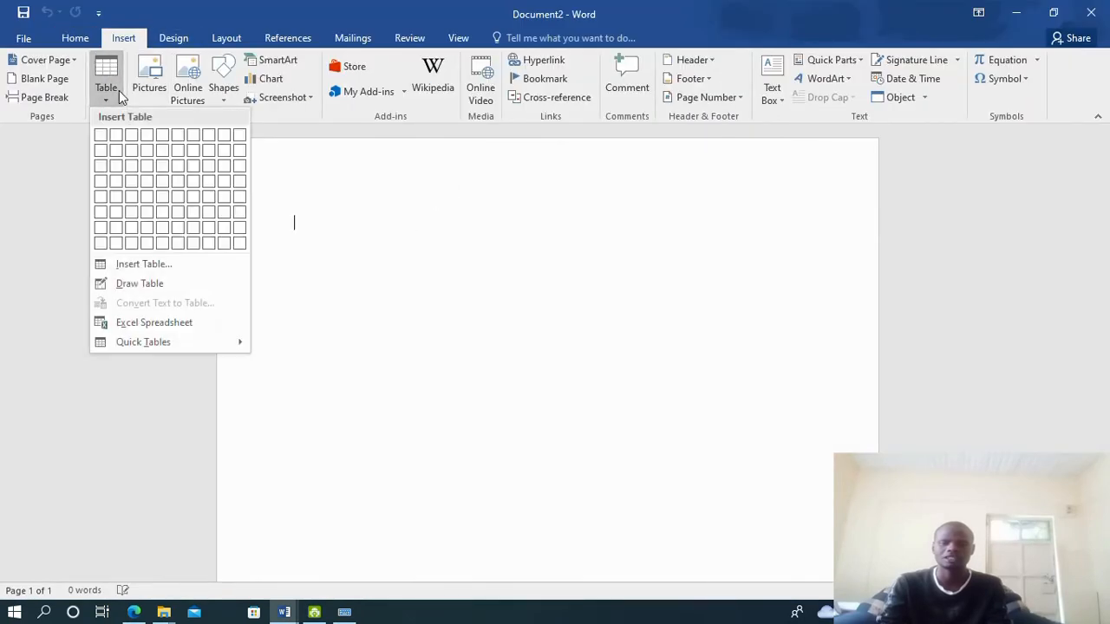
click(139, 264)
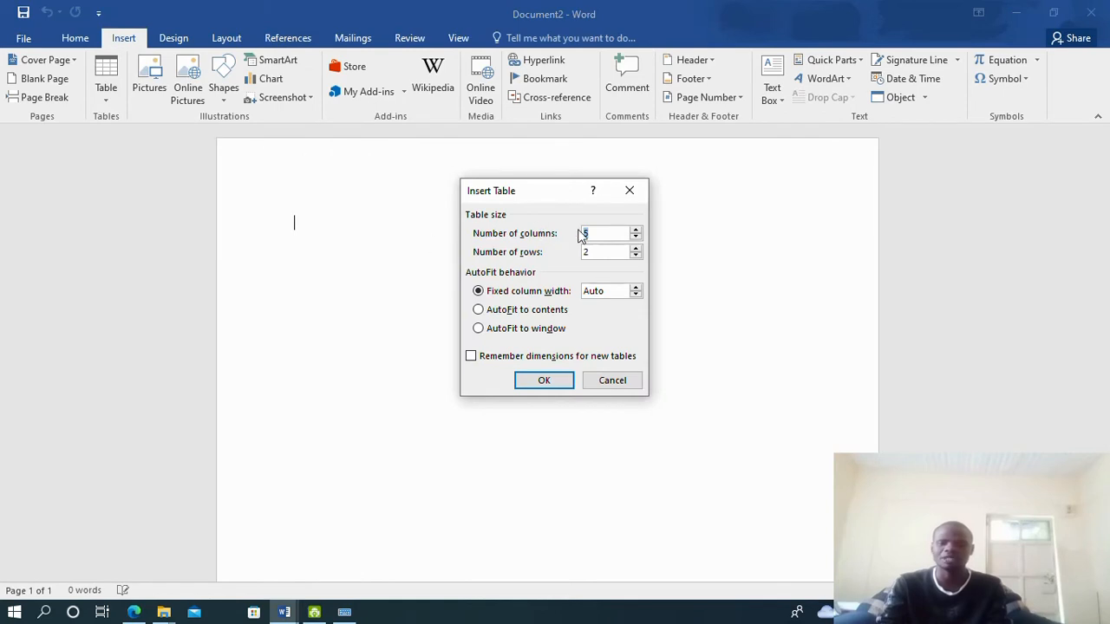
text(4)
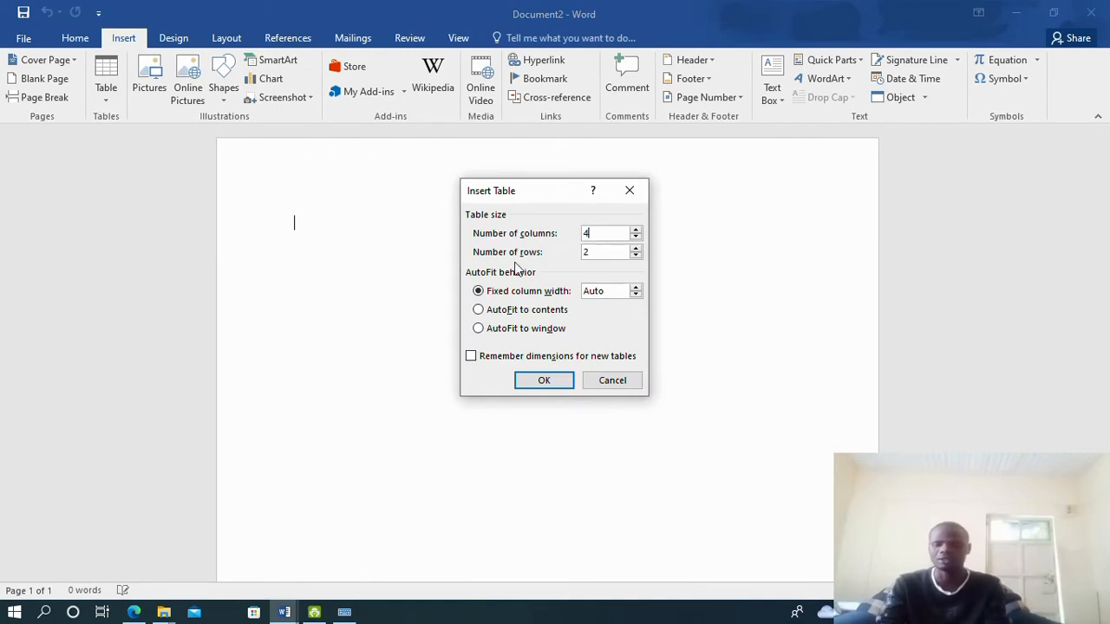
drag(599, 252, 482, 274)
text(5)
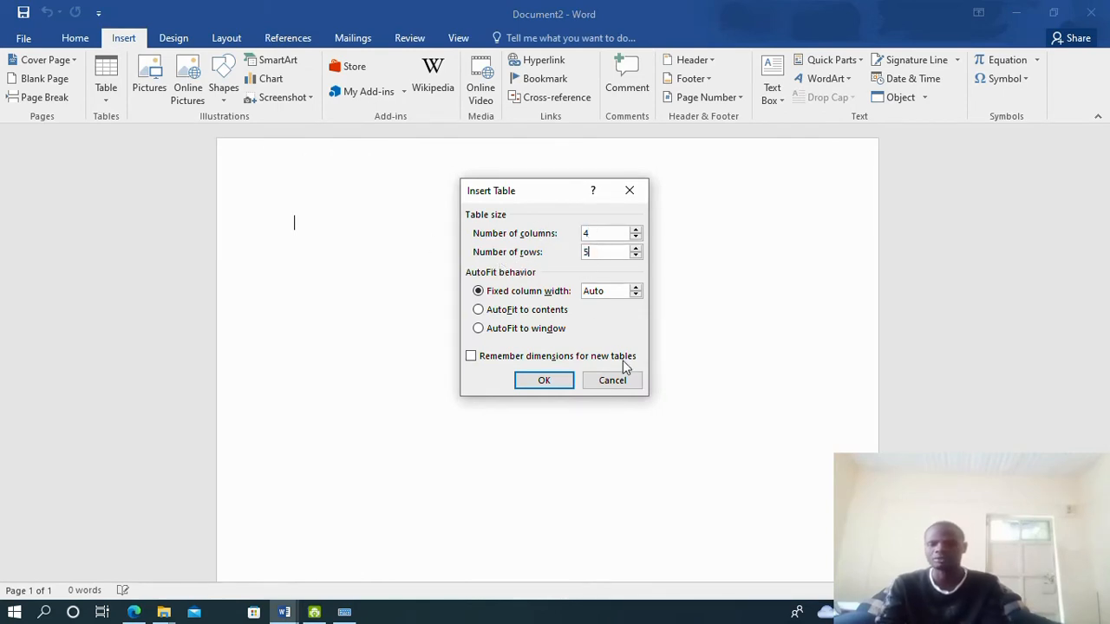
click(543, 380)
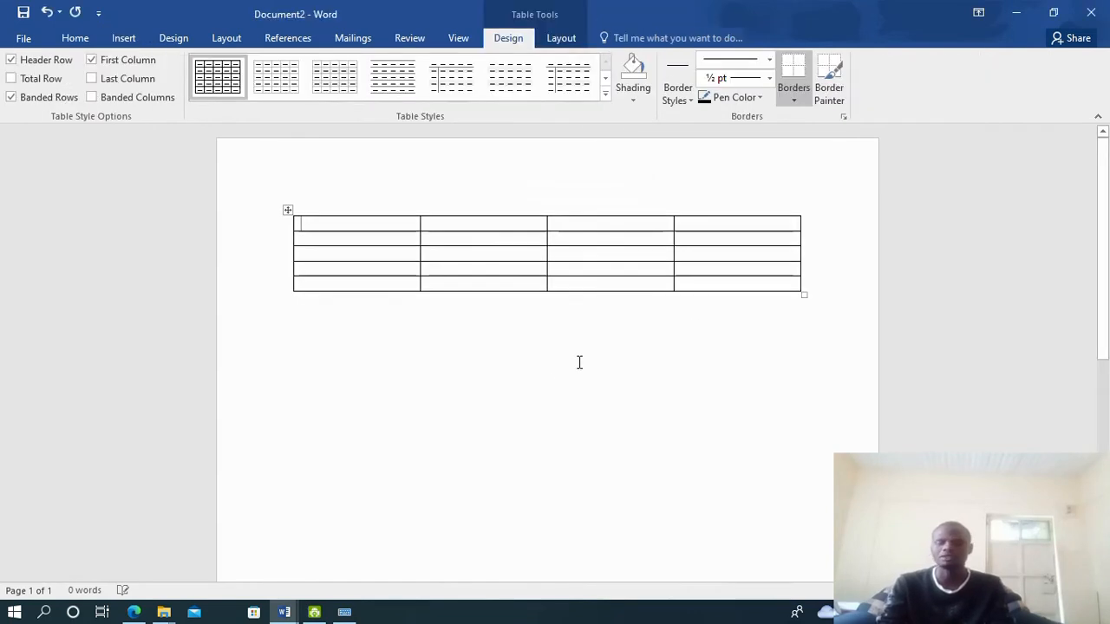
Make the table taller and type the FirstName and LastName headings
drag(803, 296, 822, 385)
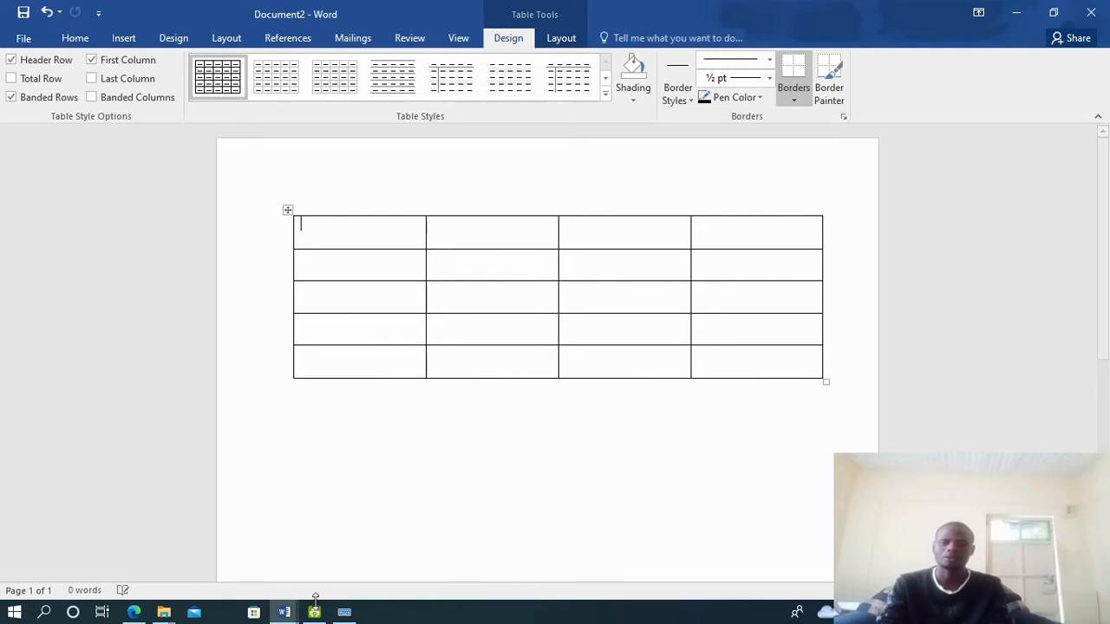
click(135, 612)
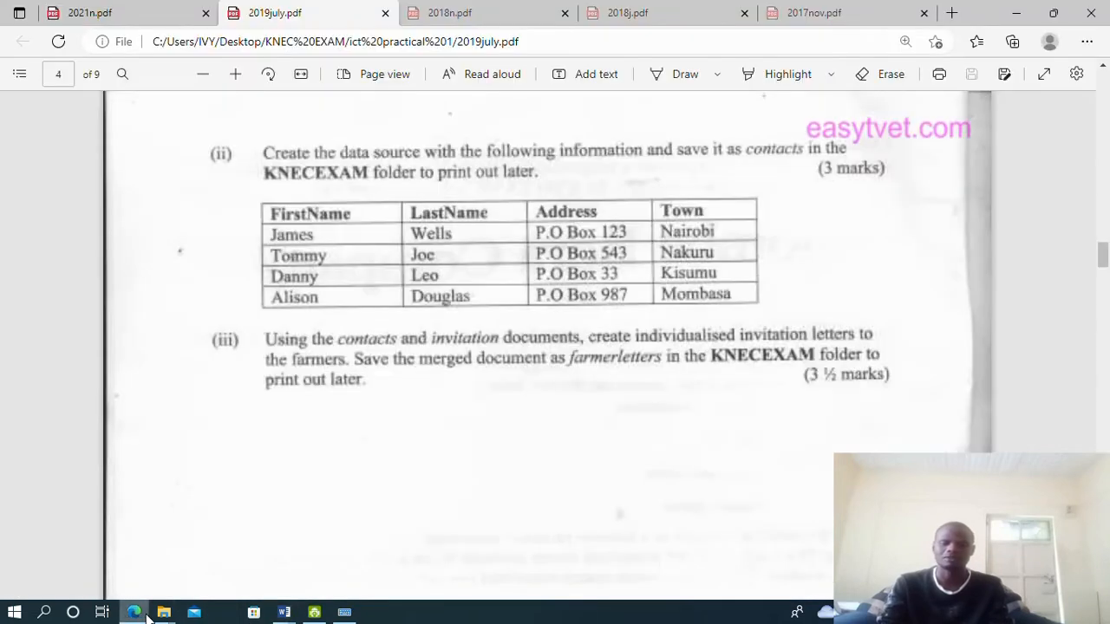
click(139, 613)
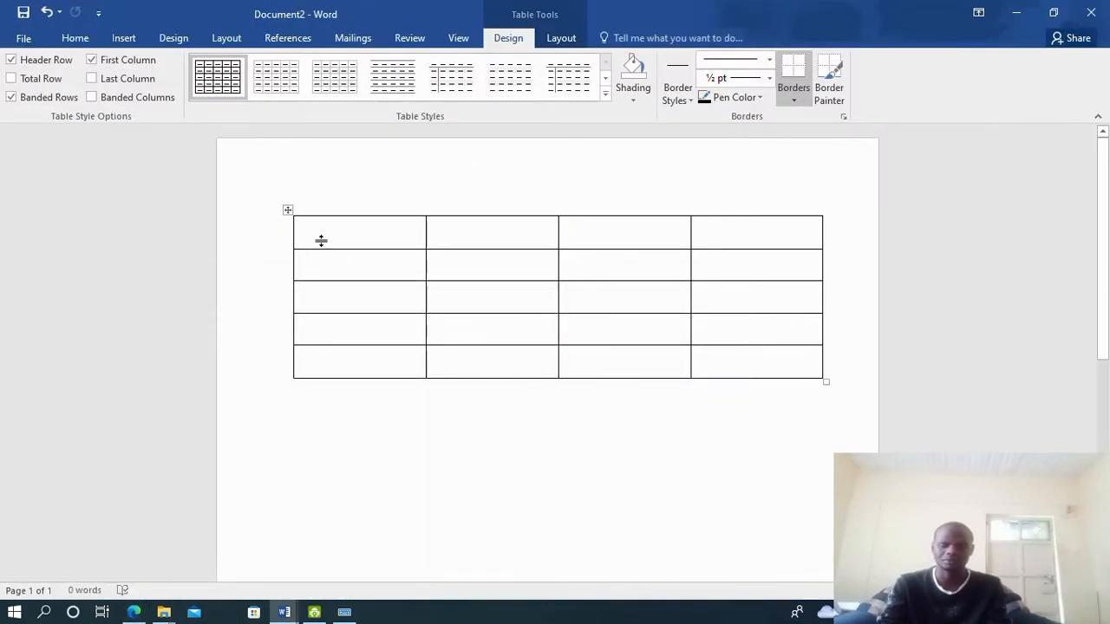
text(Fi)
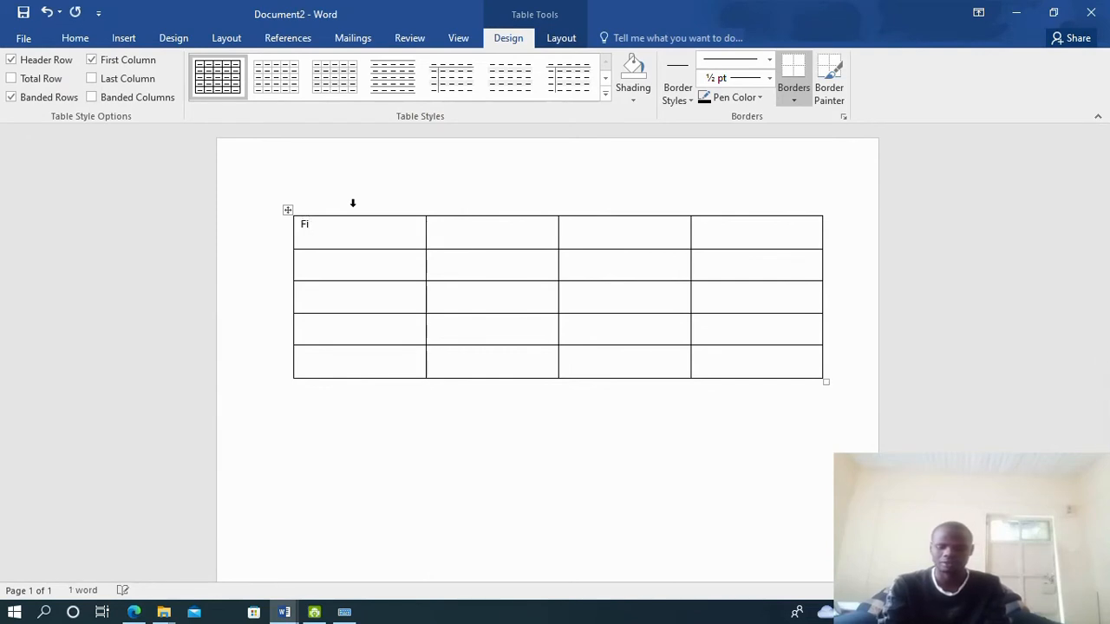
text(rstName)
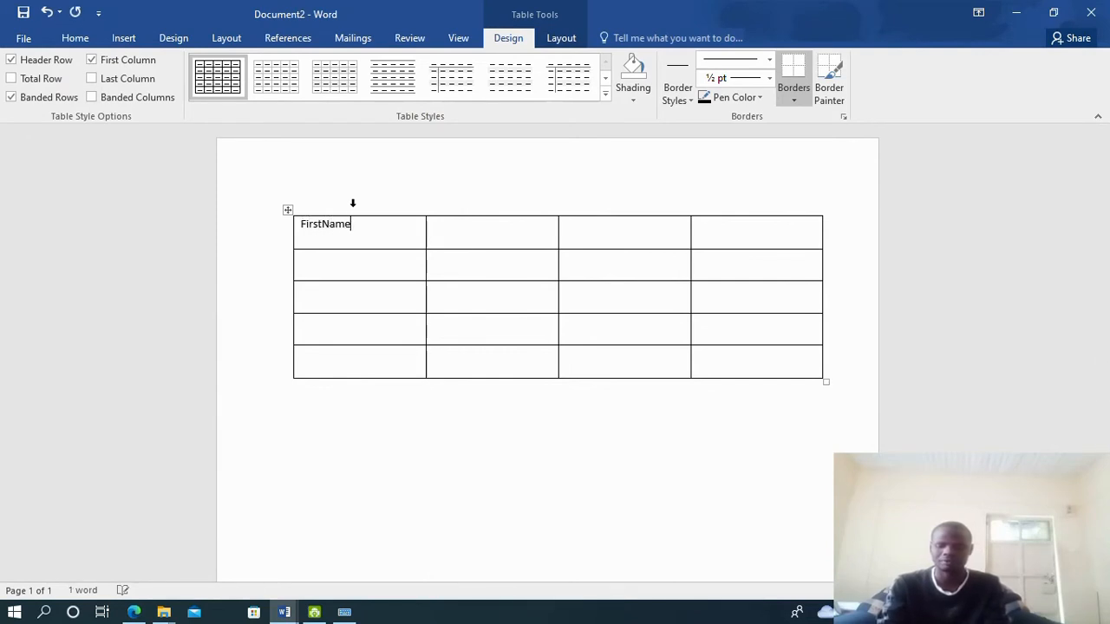
key(Tab)
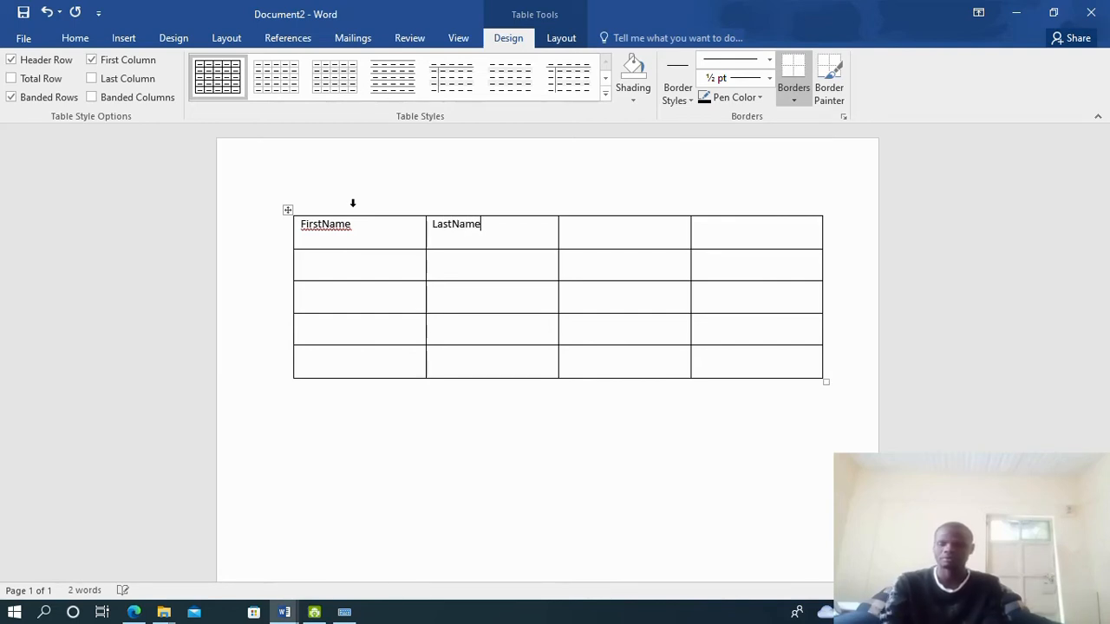
key(Tab)
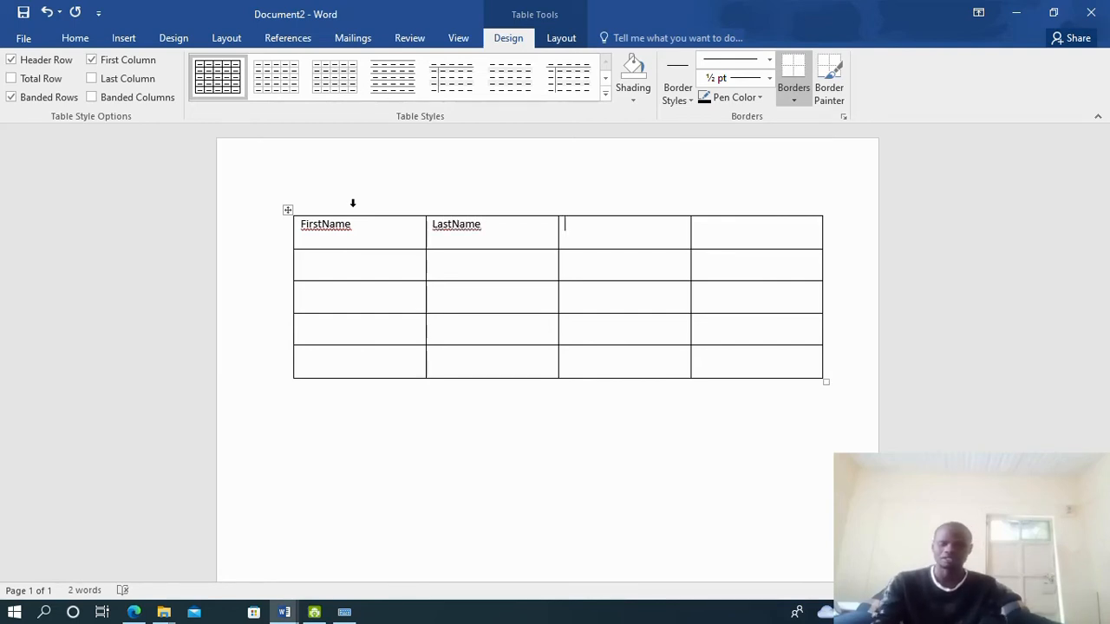
Add the Address and Town headings, checking the exam PDF, then select the header row
text(Address)
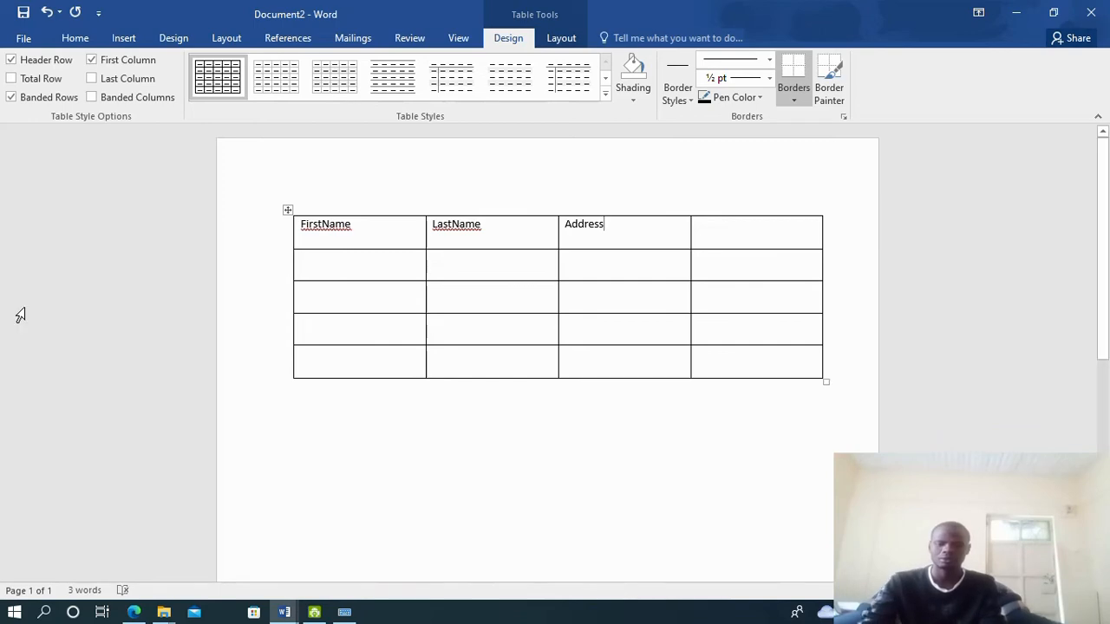
click(135, 612)
click(136, 612)
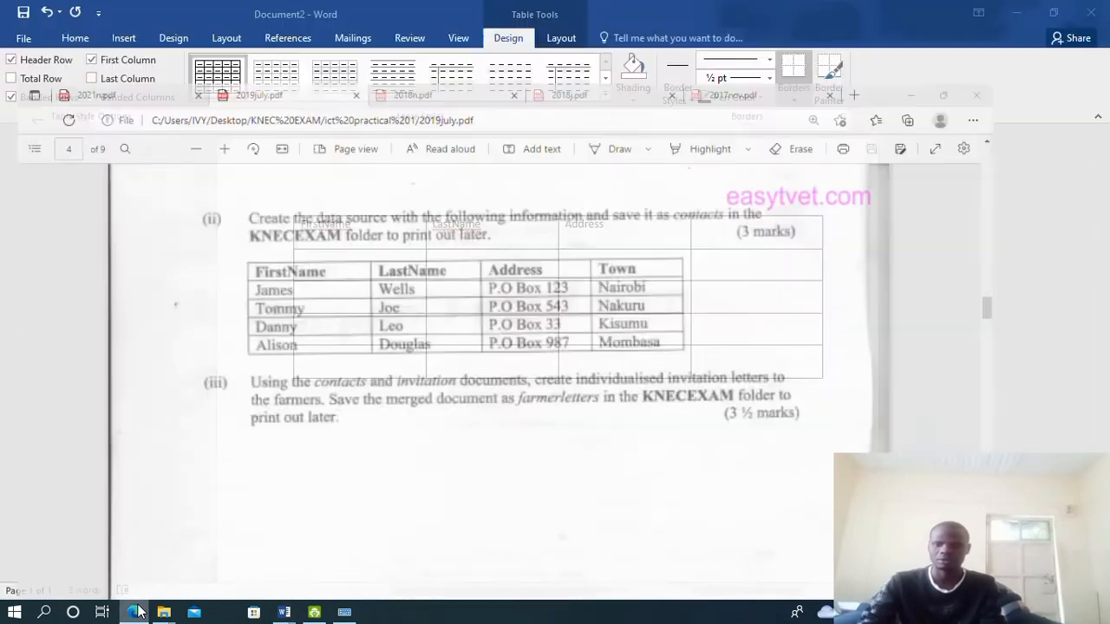
click(725, 232)
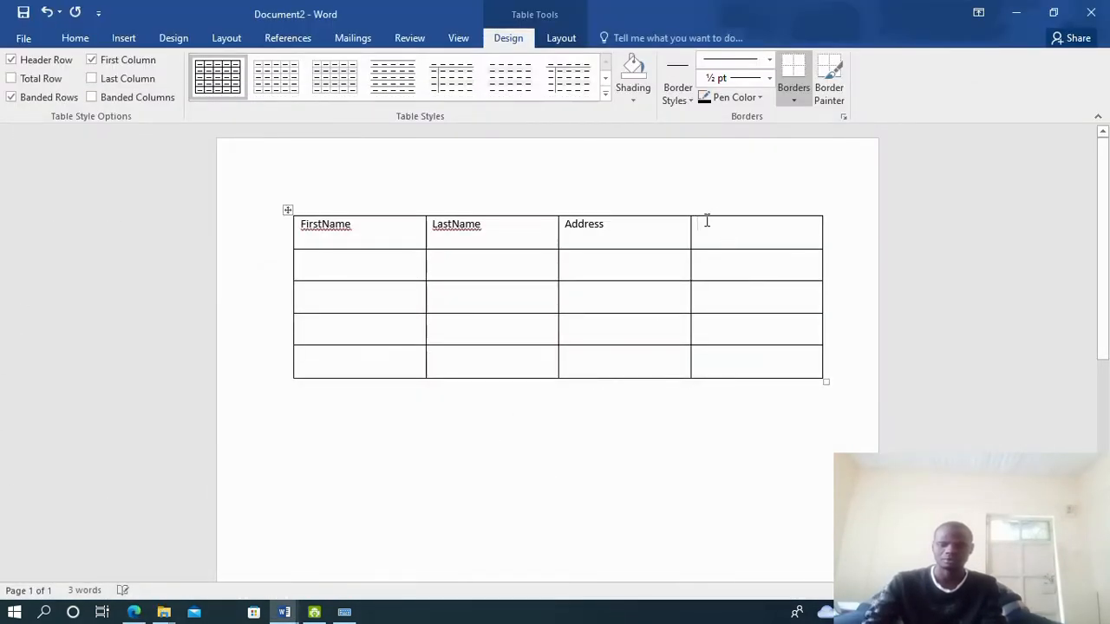
text(Town)
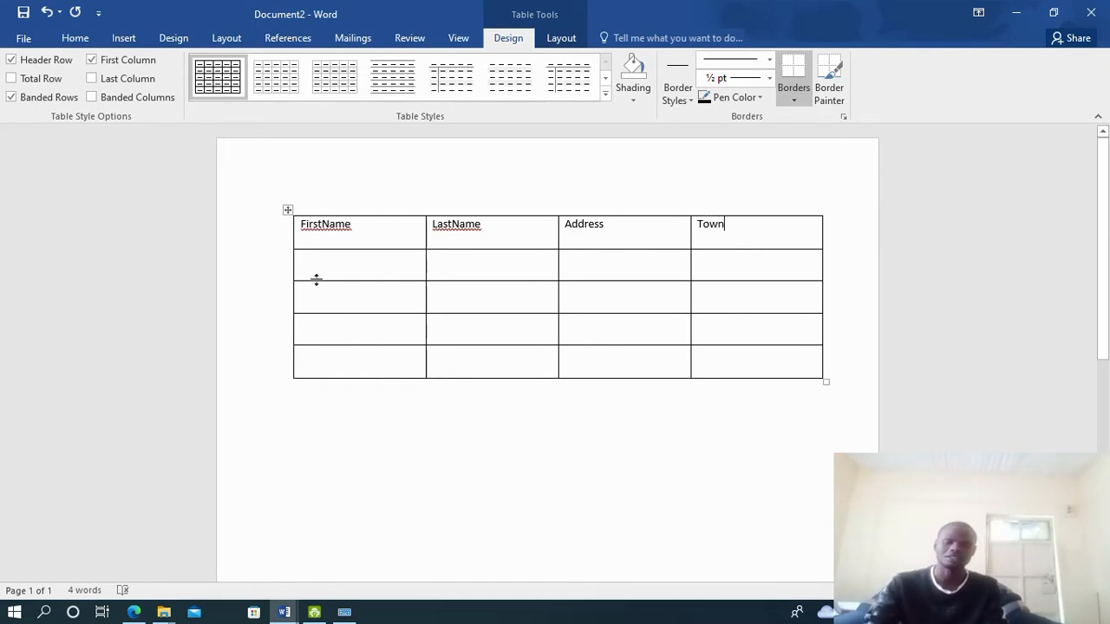
click(130, 613)
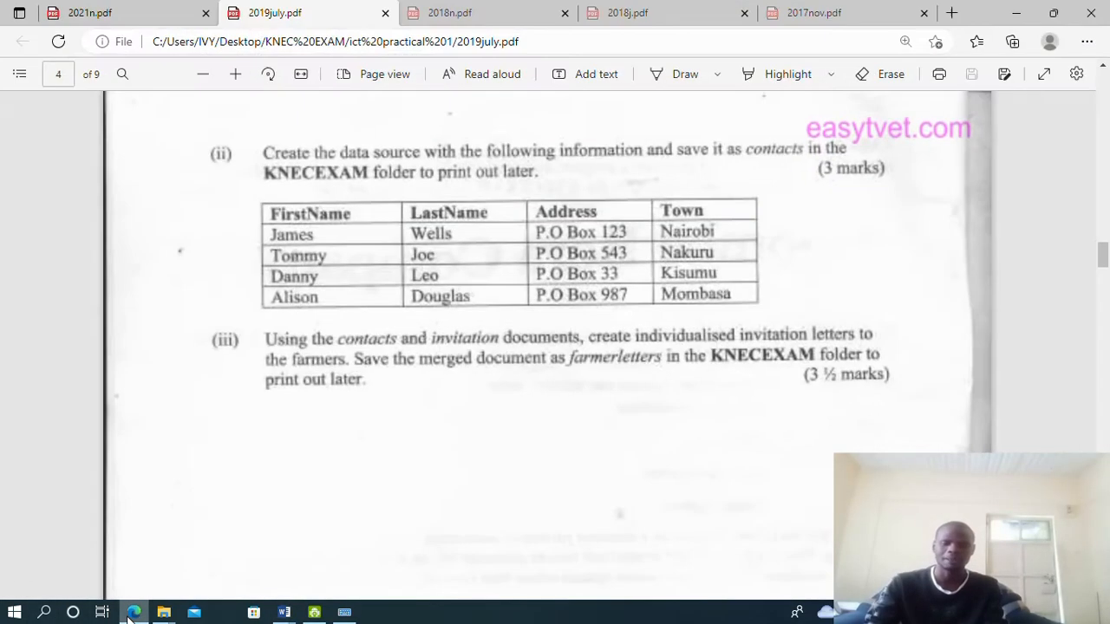
click(130, 616)
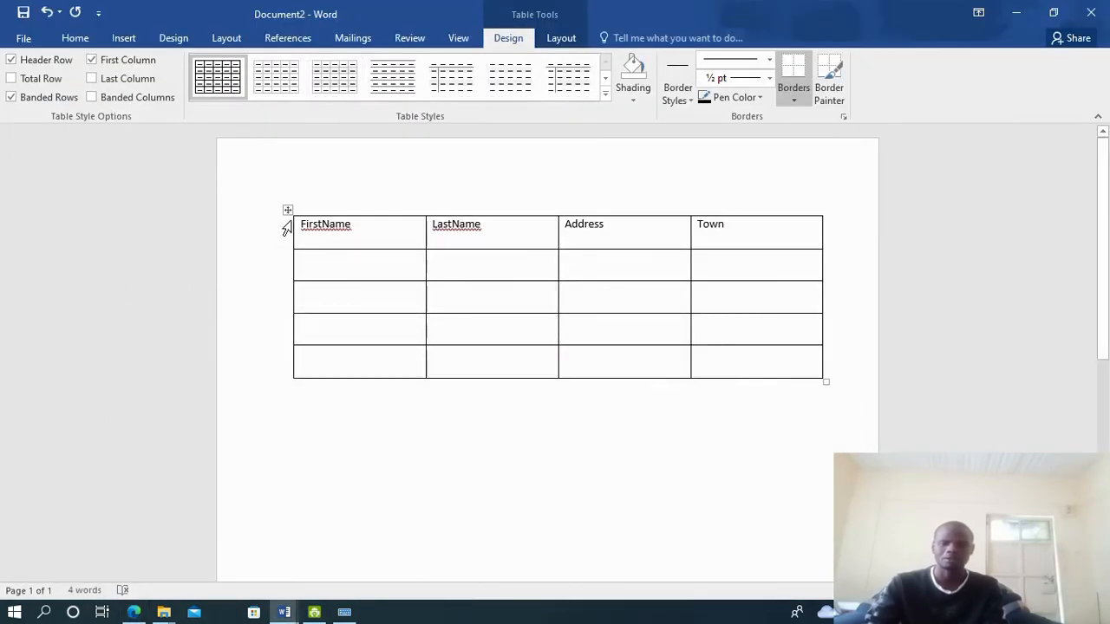
drag(293, 224, 743, 231)
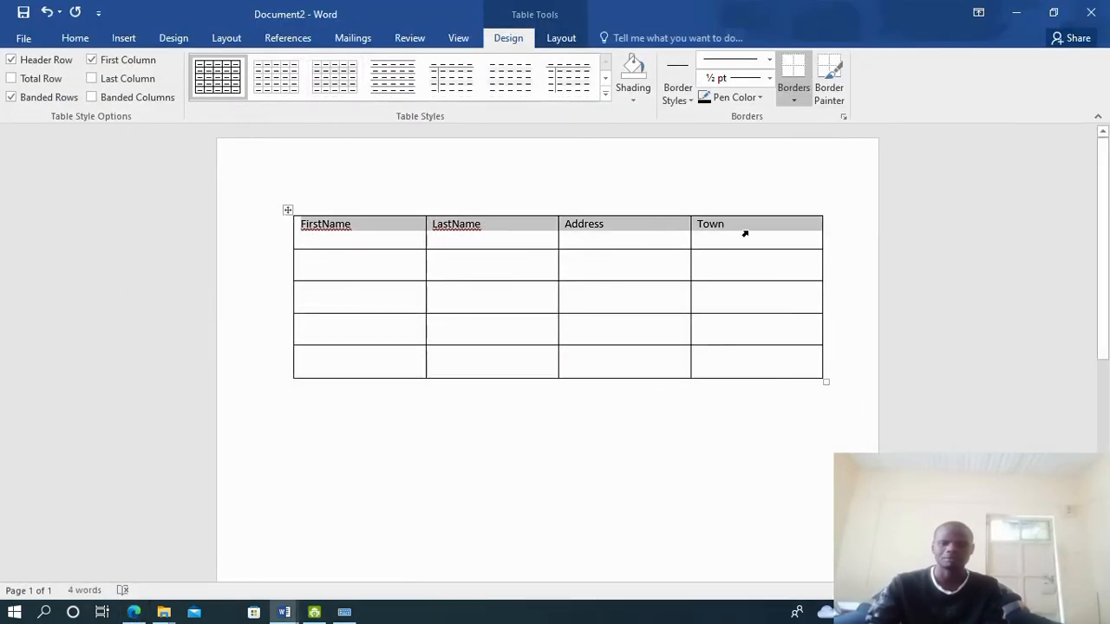
Make the header row text bold at 20 pt
click(75, 38)
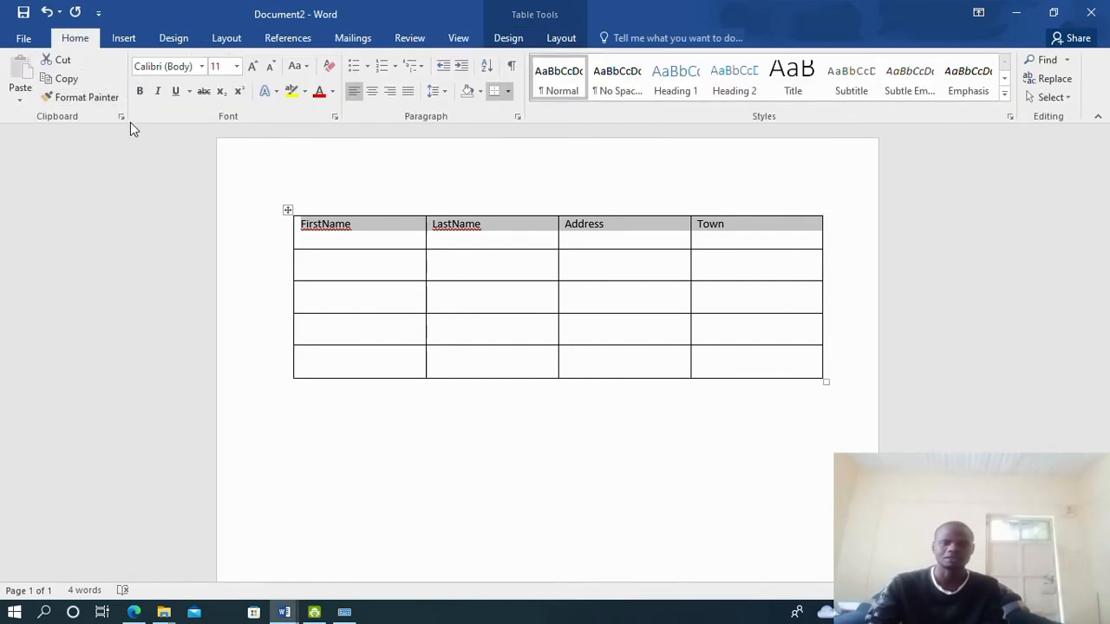
click(140, 91)
click(236, 66)
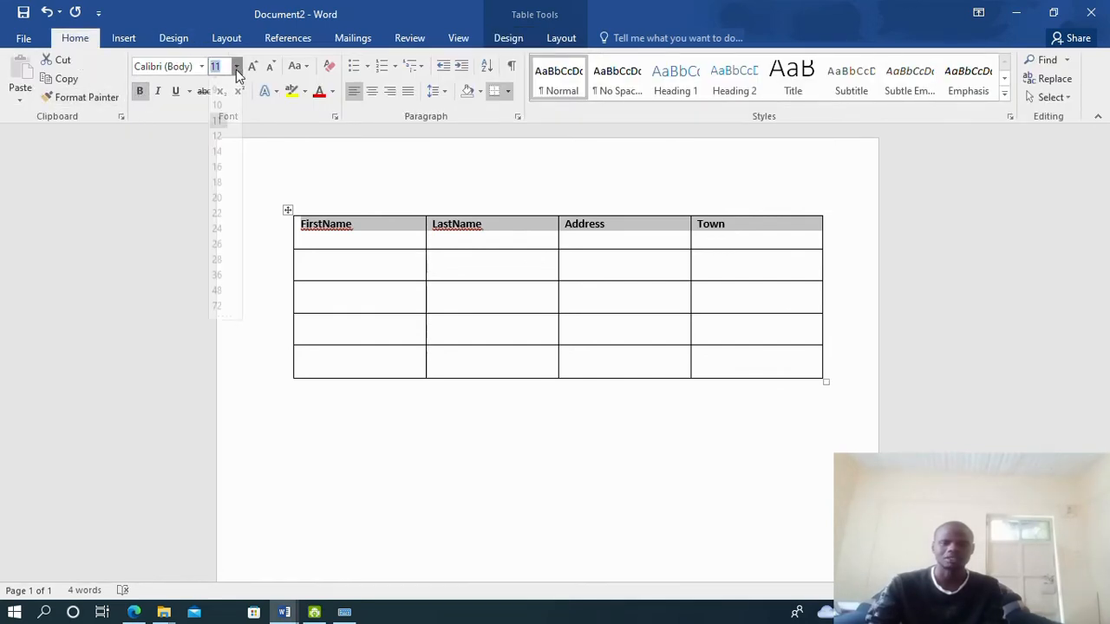
click(219, 208)
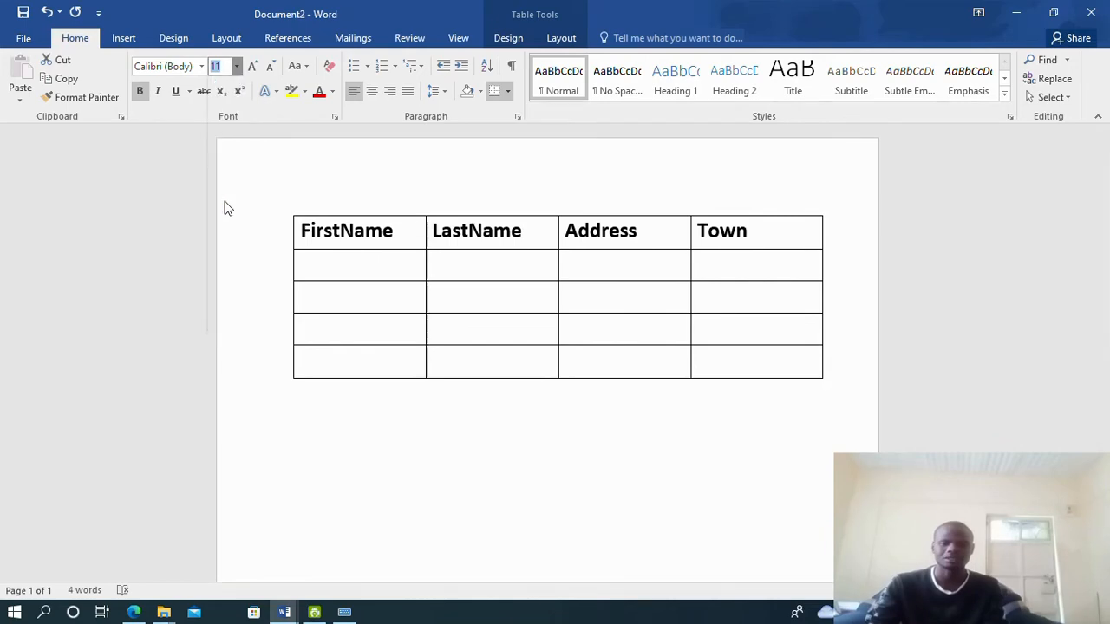
click(133, 612)
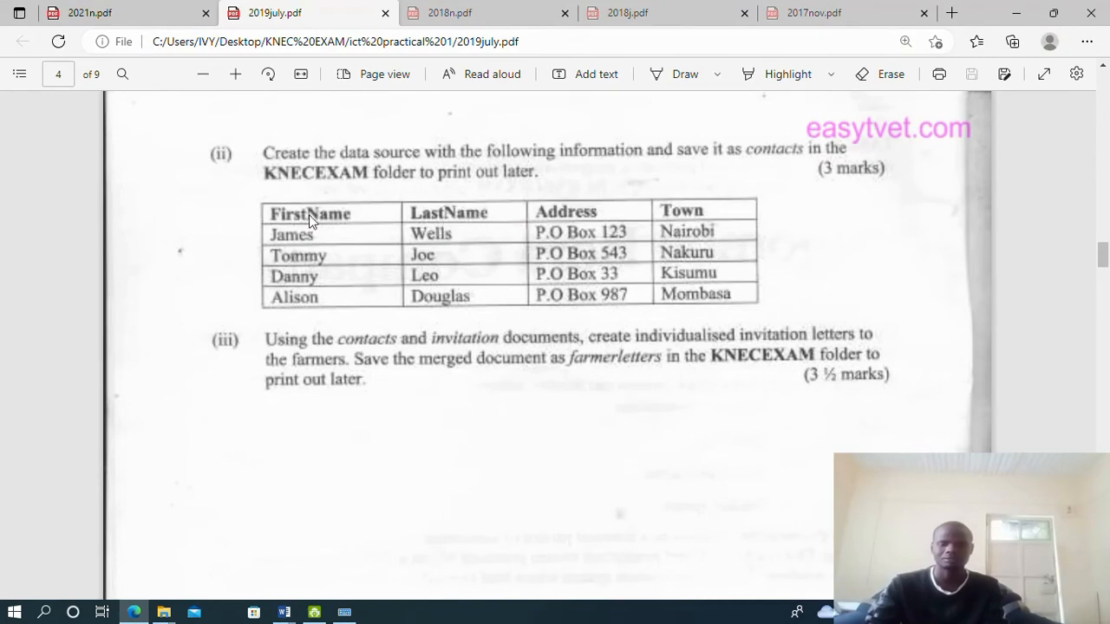
click(283, 612)
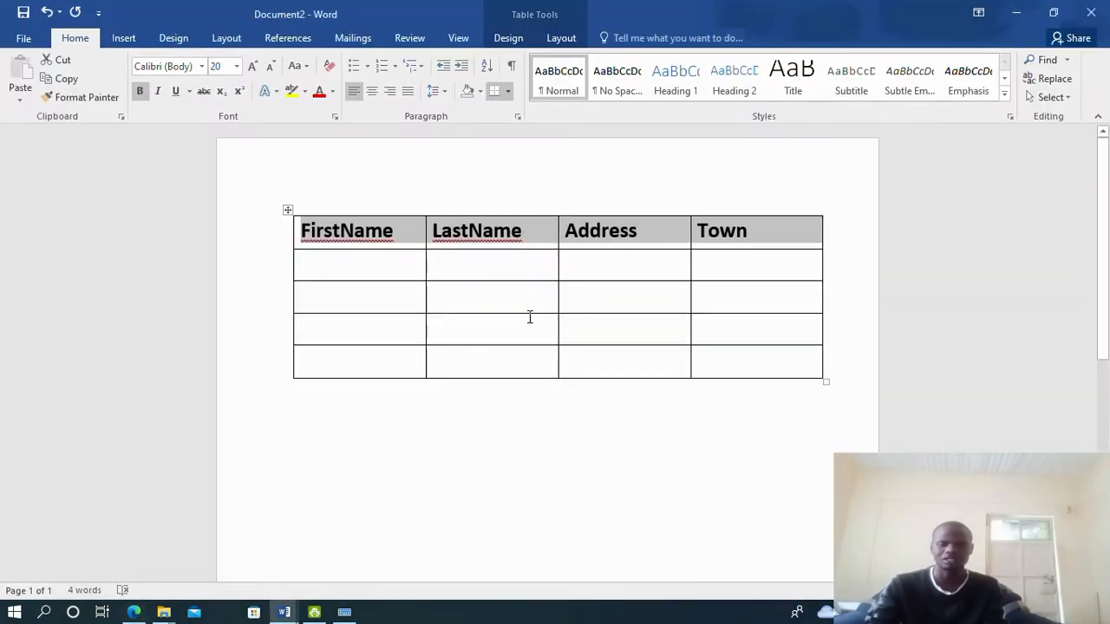
Ignore the spelling flags on the FirstName and LastName headings
right_click(356, 232)
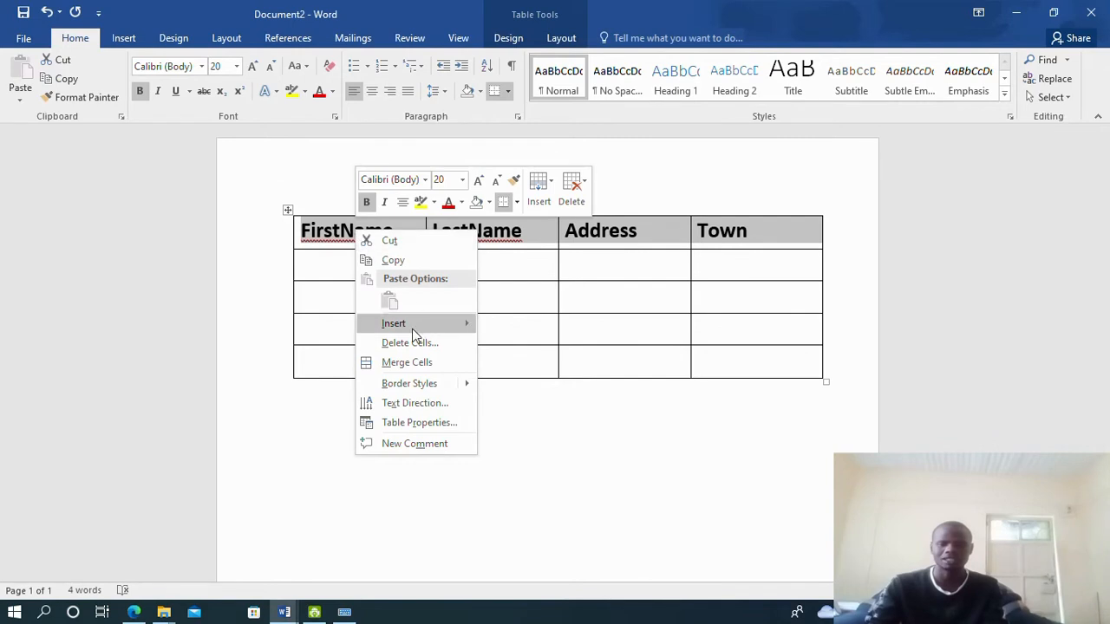
click(354, 232)
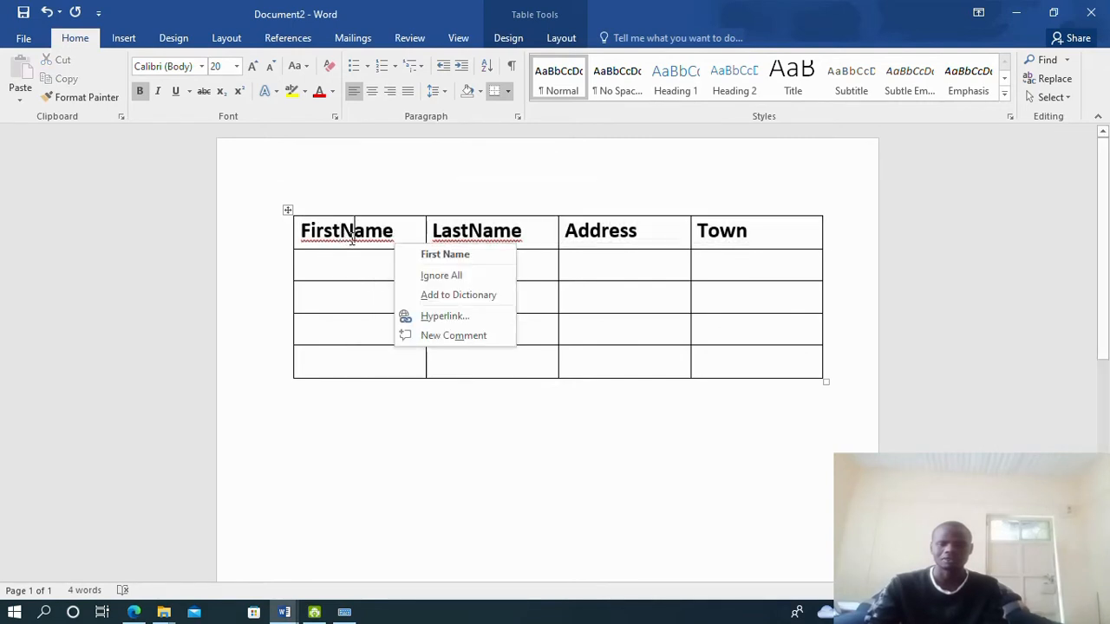
right_click(394, 246)
click(441, 275)
click(481, 230)
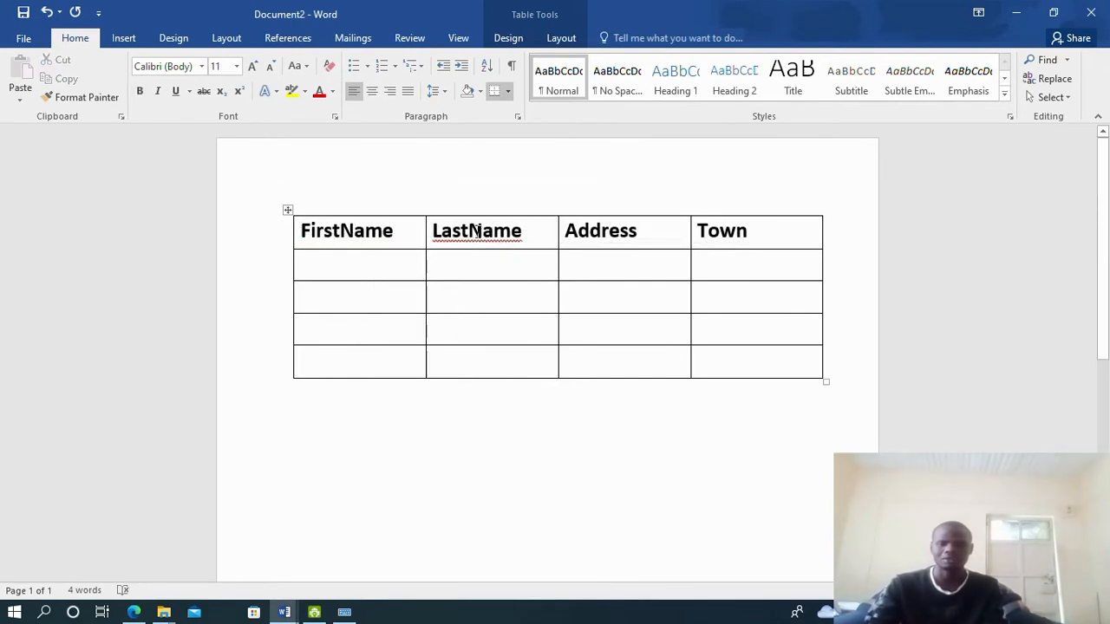
right_click(523, 246)
click(570, 295)
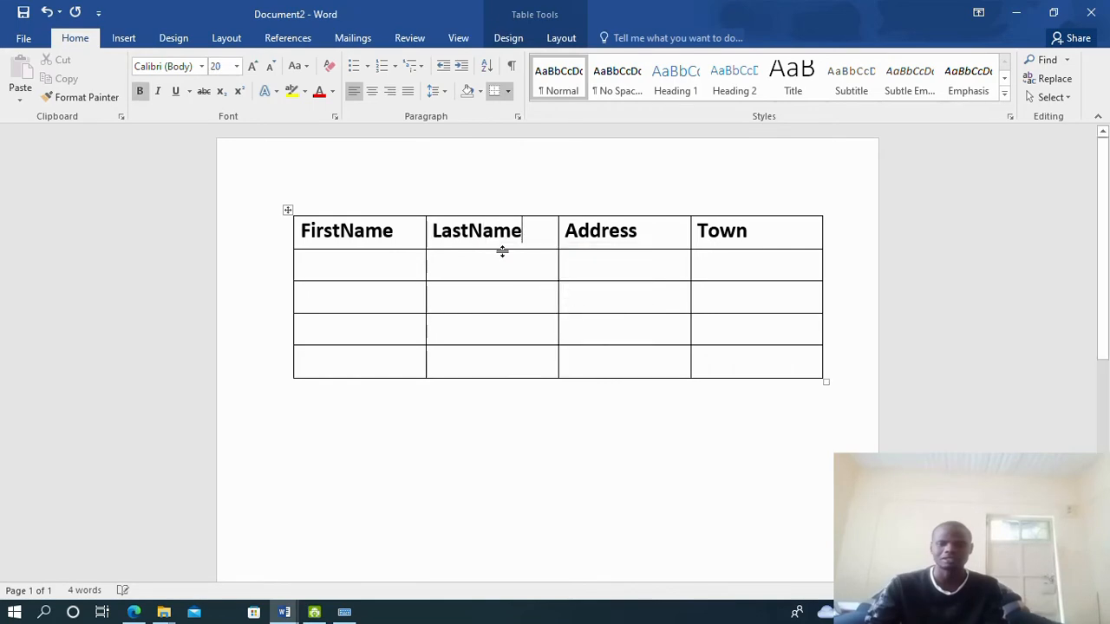
Type the four contacts' first names from the exam PDF into the FirstName column
click(134, 612)
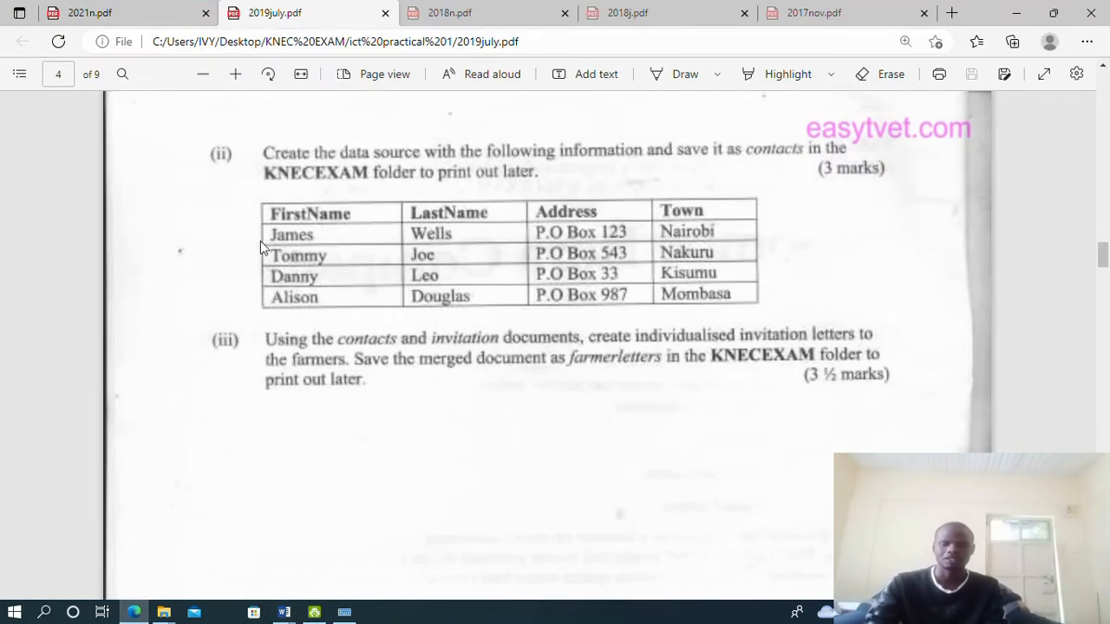
click(134, 612)
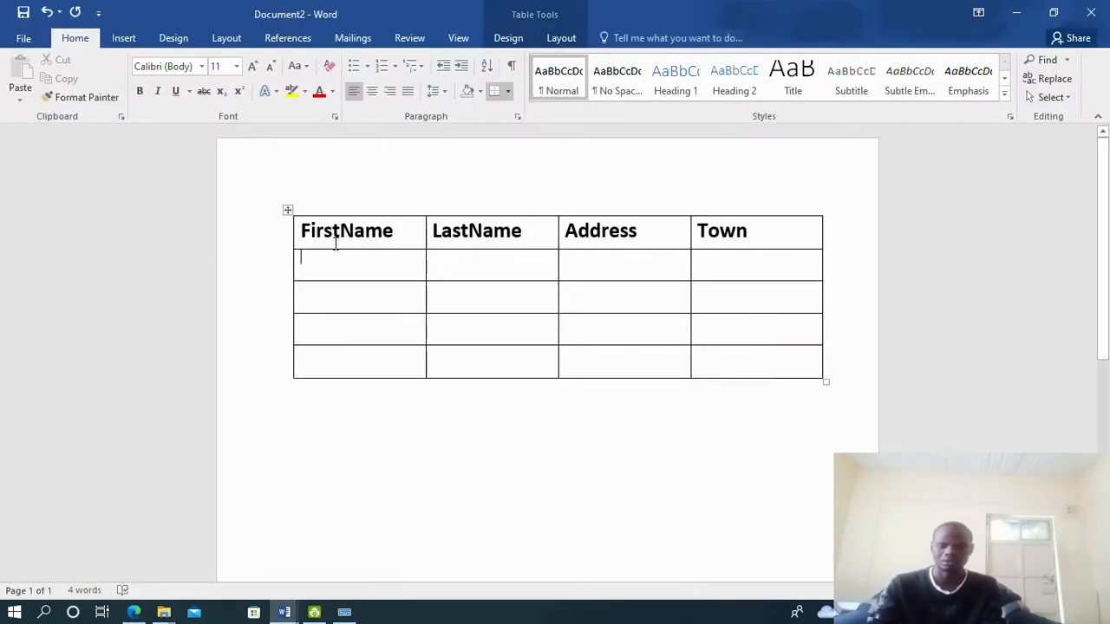
text(James)
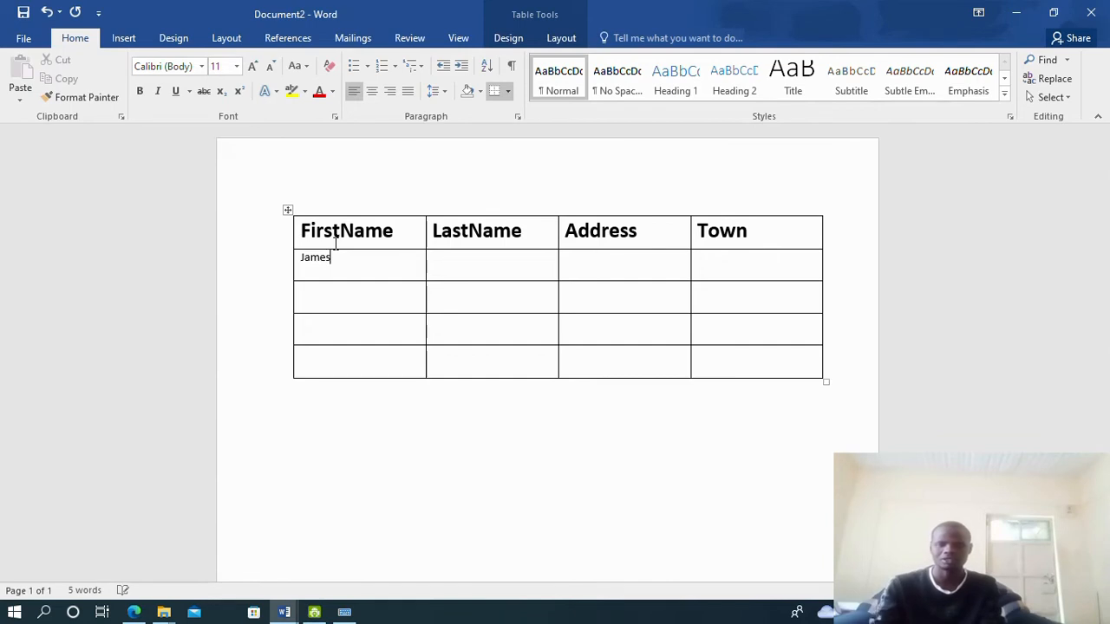
click(338, 302)
text(T)
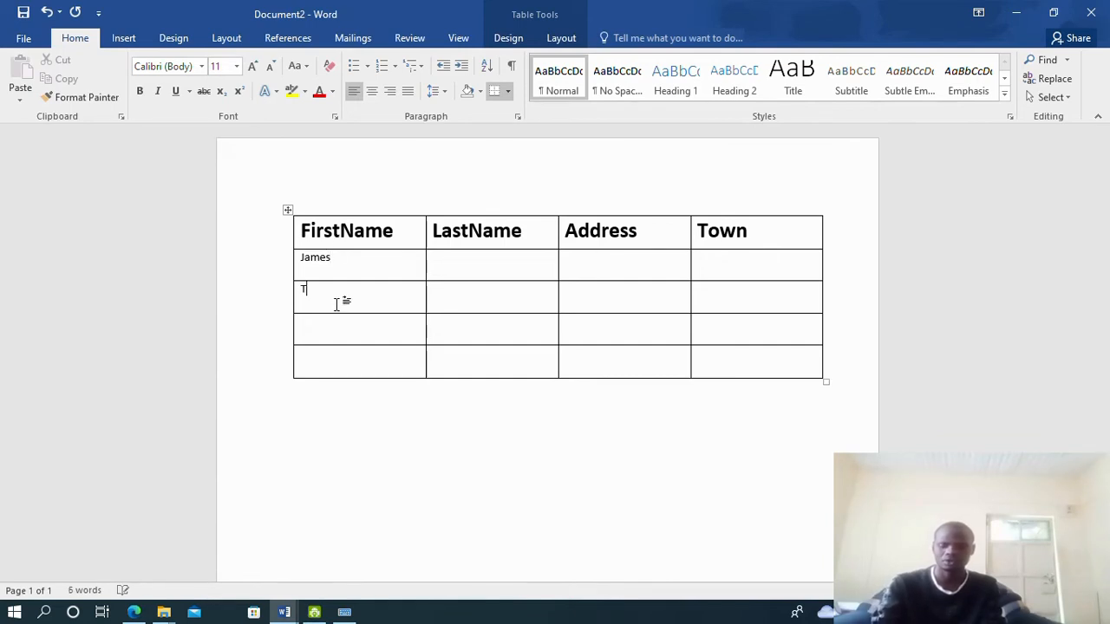
text(ommy)
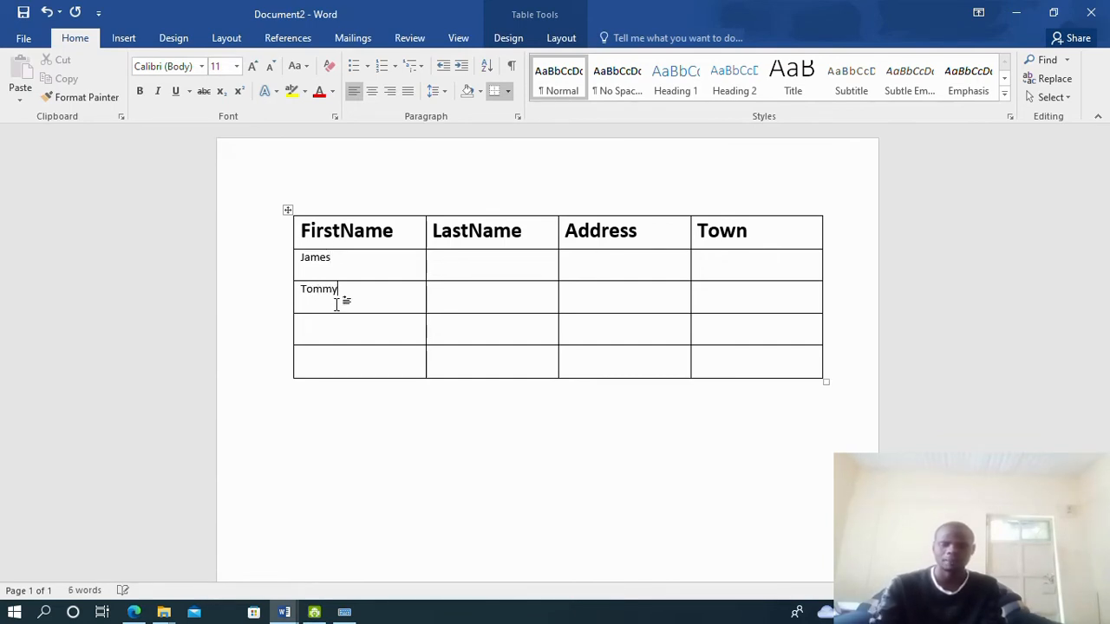
click(146, 614)
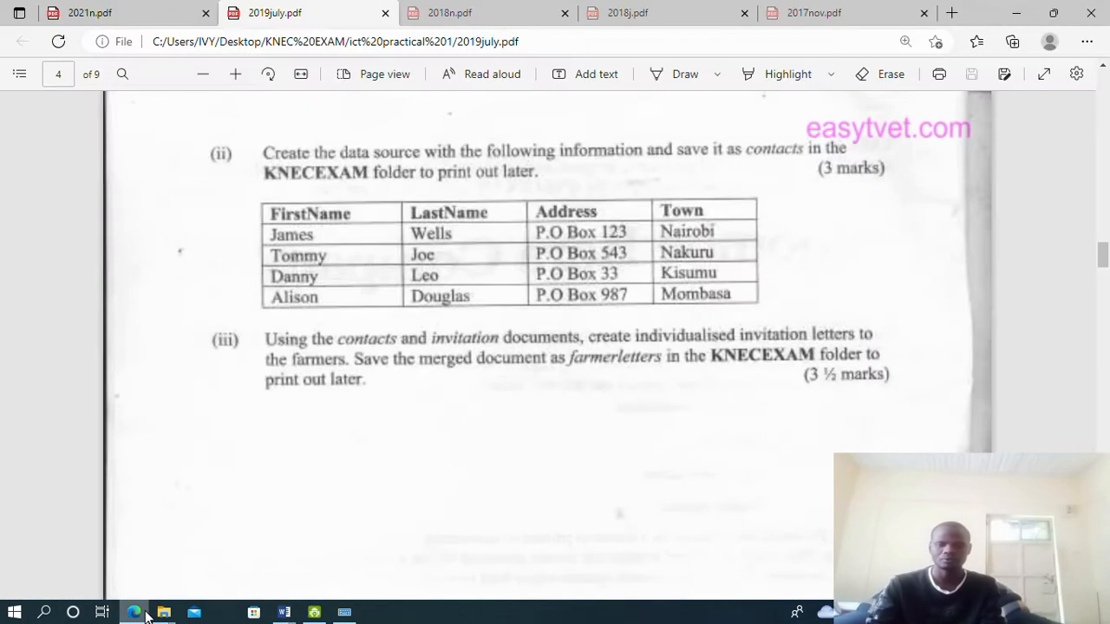
click(283, 612)
click(356, 326)
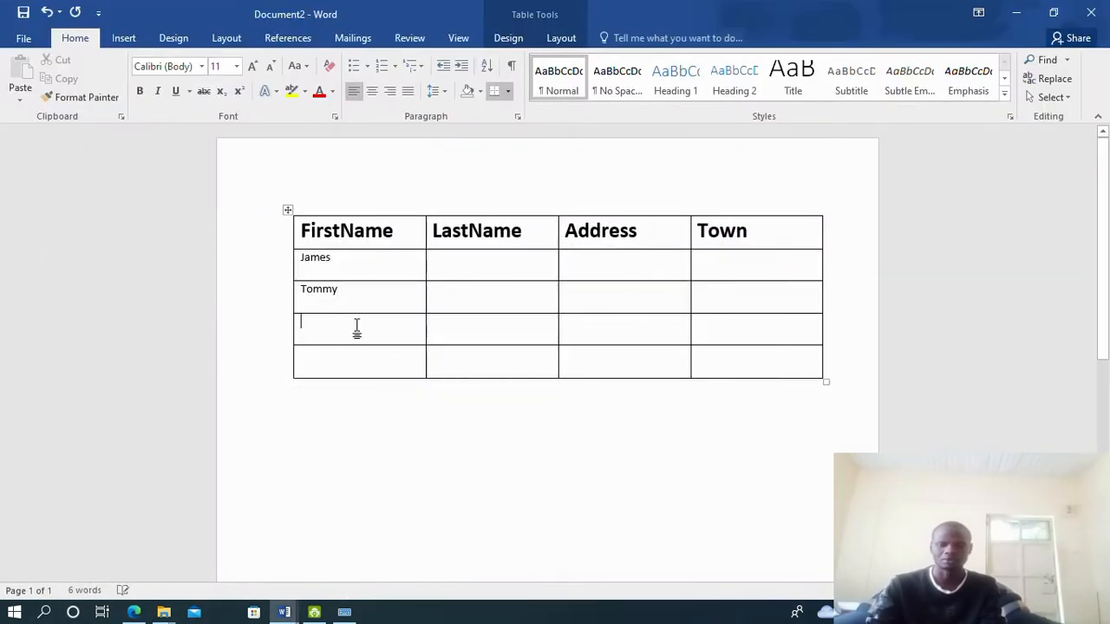
text(Danny)
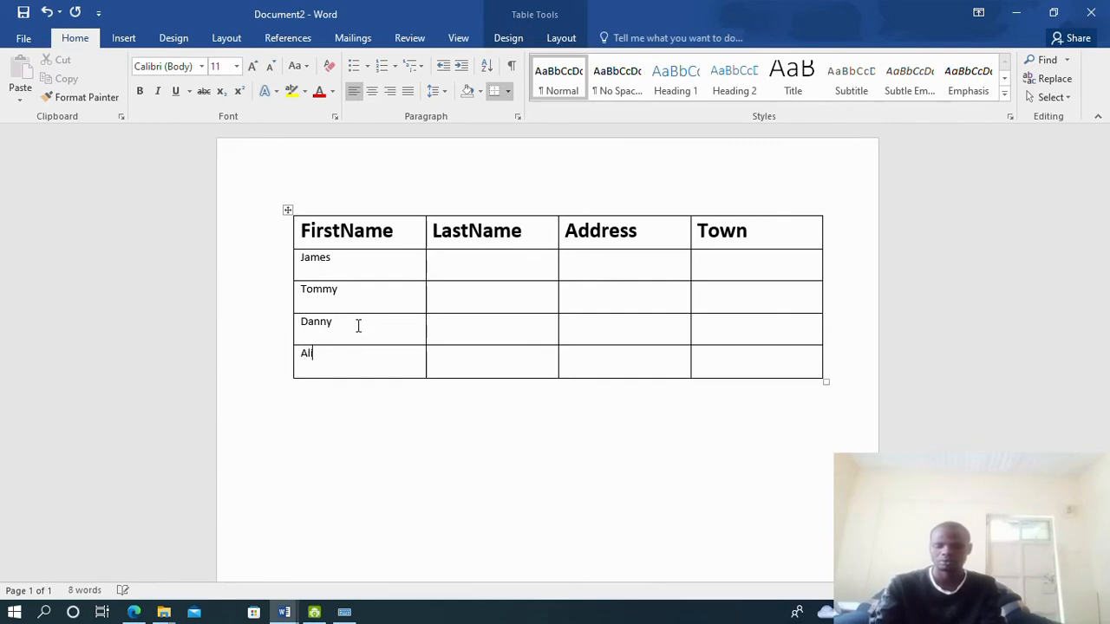
Type the four contacts' last names from the exam PDF into the LastName column
click(134, 612)
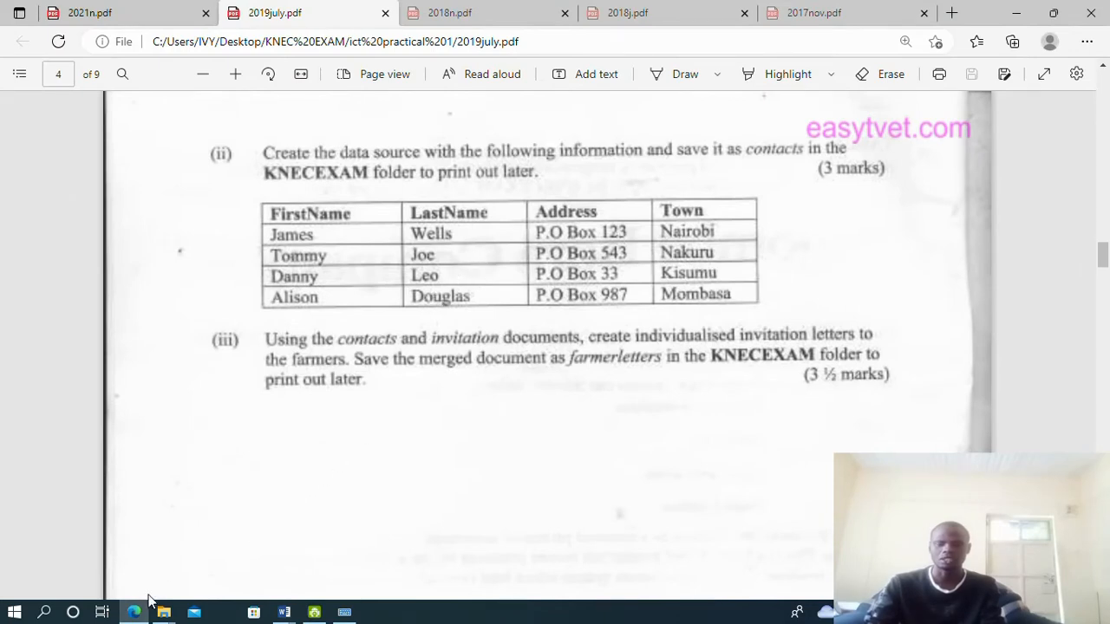
click(284, 612)
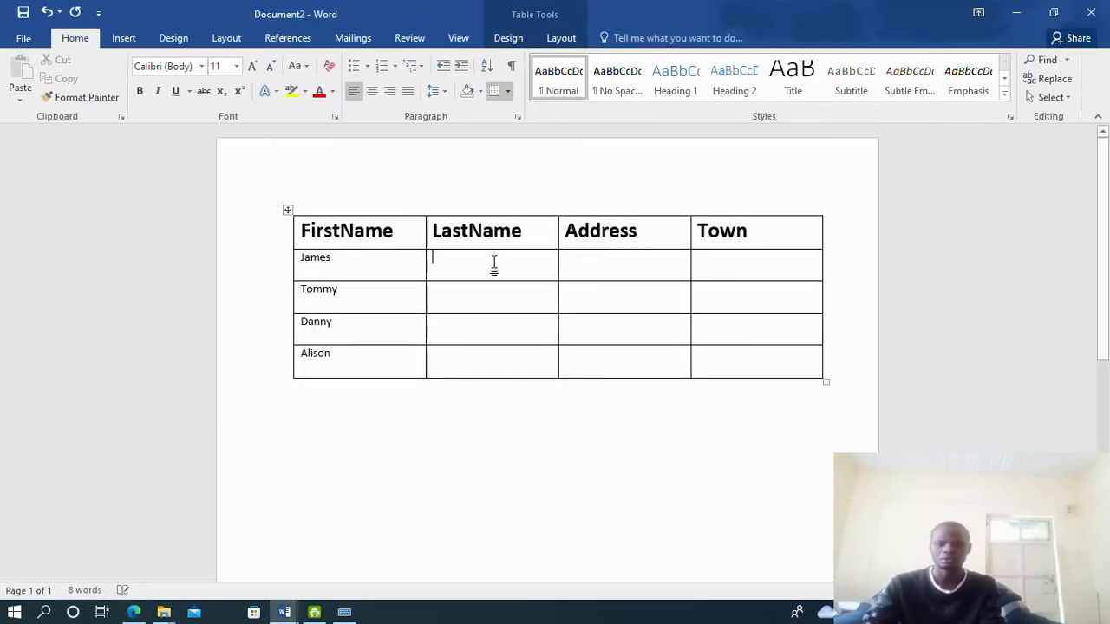
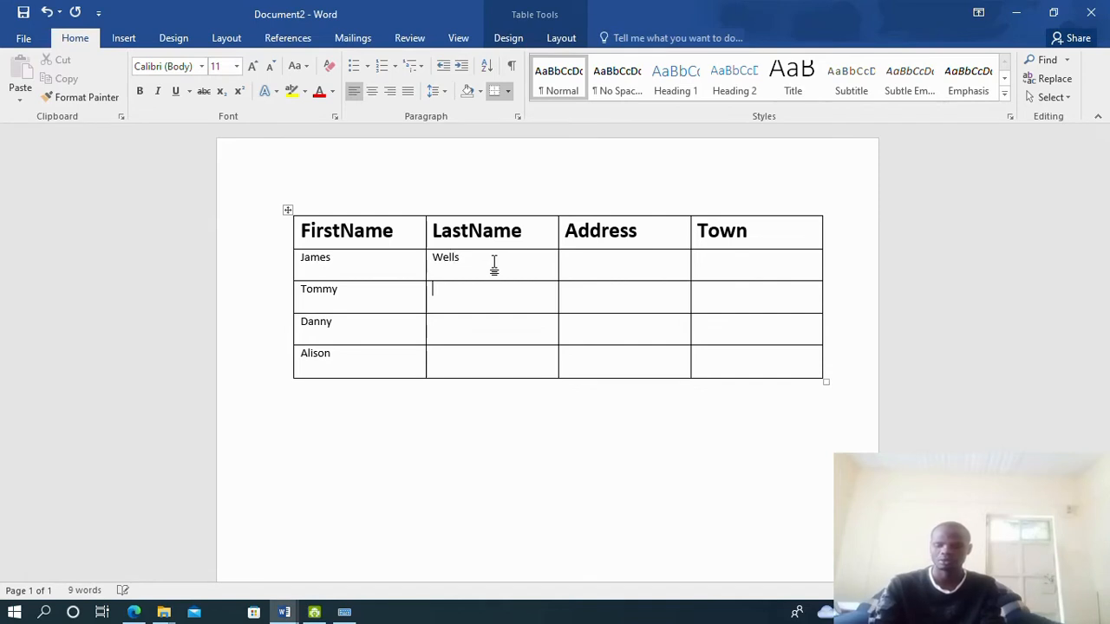
key(Down)
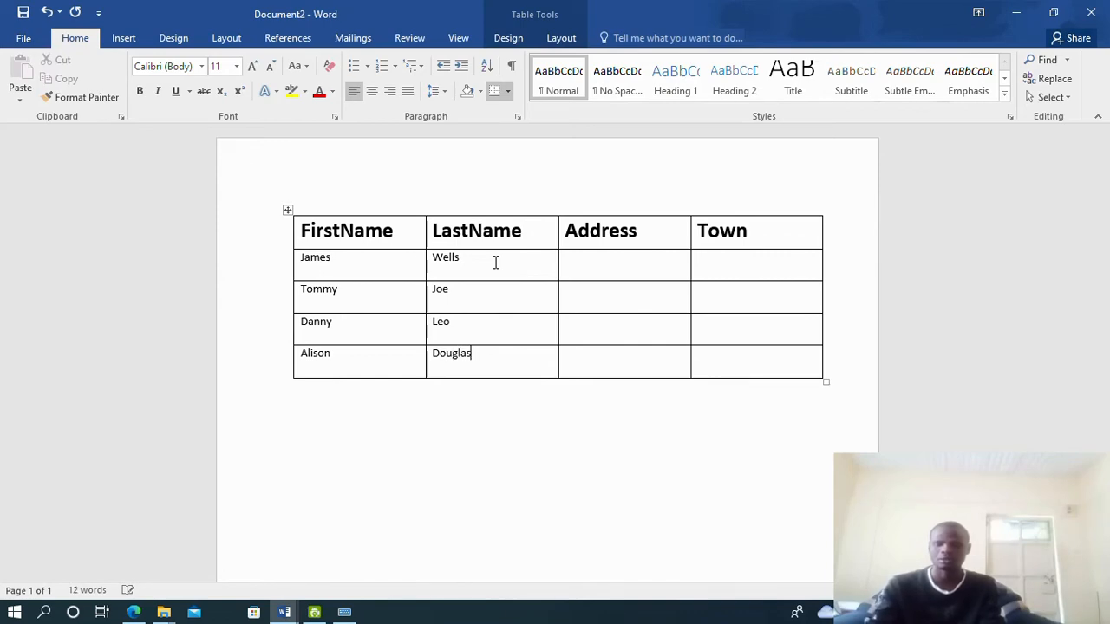
click(134, 612)
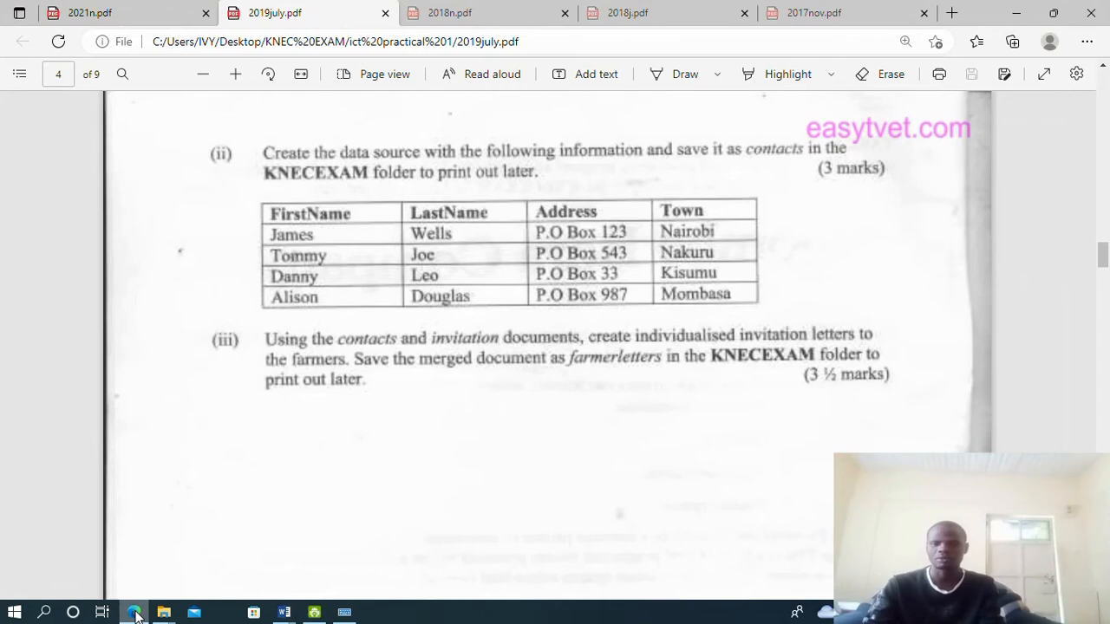
click(135, 612)
click(605, 268)
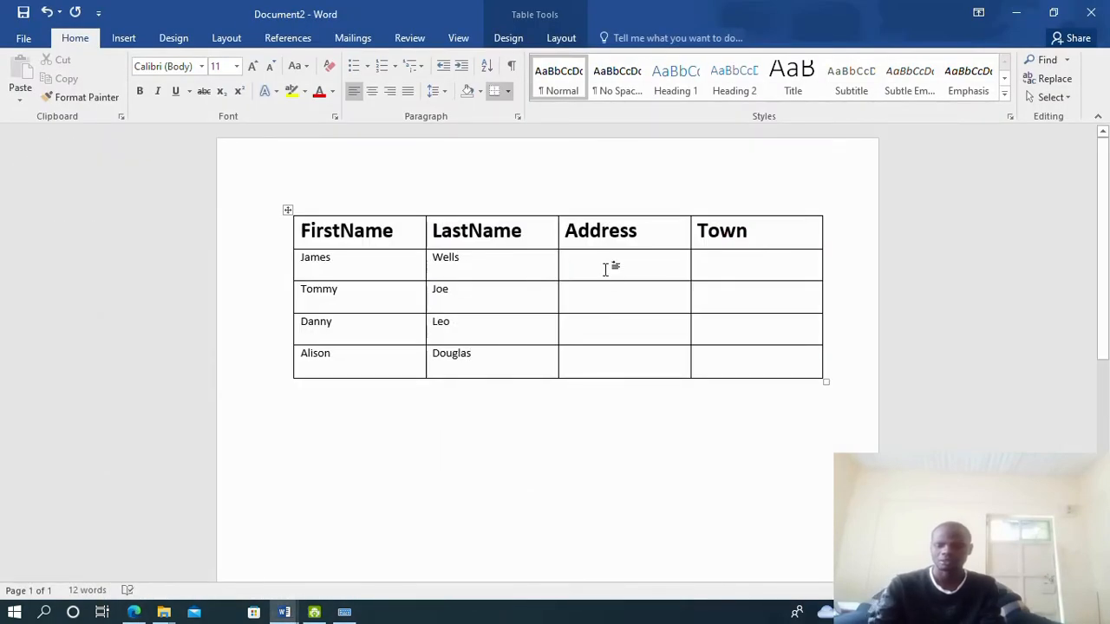
Type the first contact's P.O.BOX address and paste it into the other three Address cells
text(P.O.BOX 123)
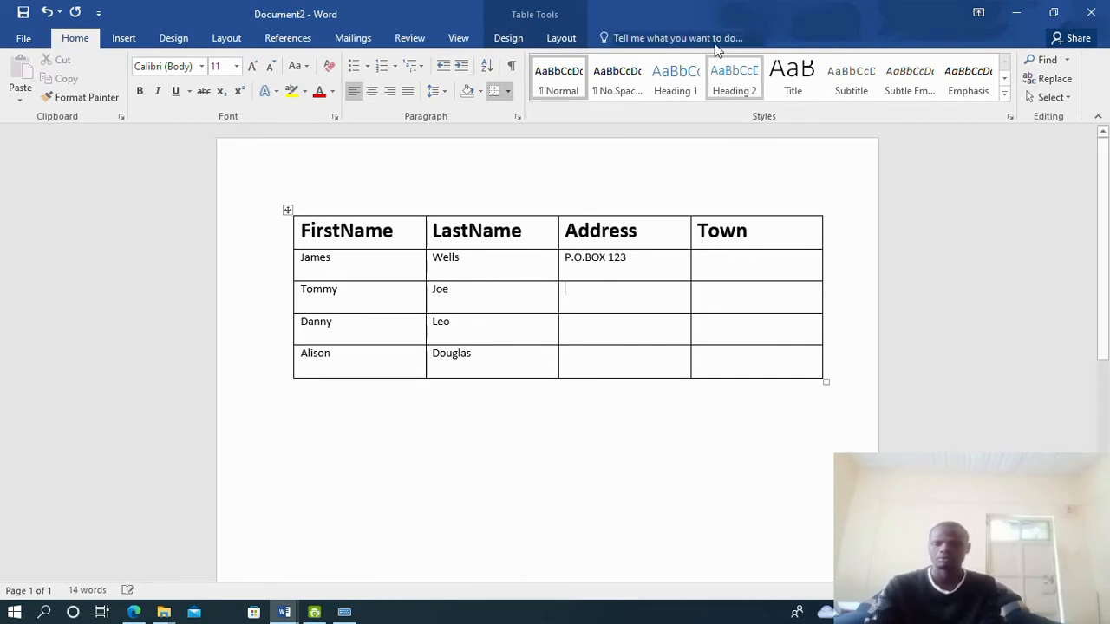
double_click(599, 258)
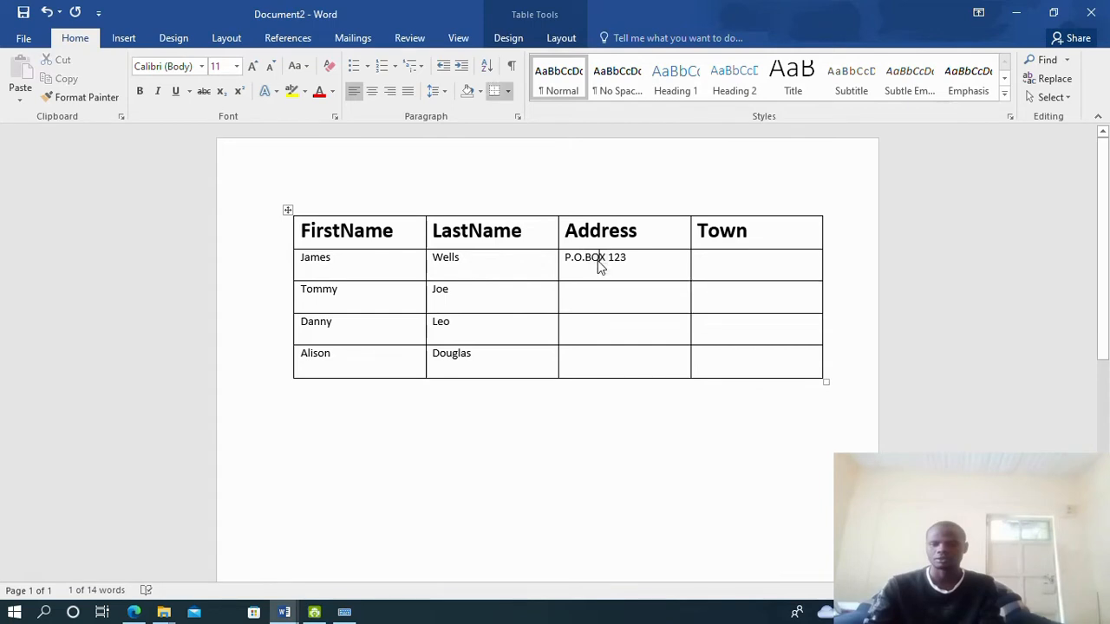
triple_click(599, 265)
key(ctrl+c)
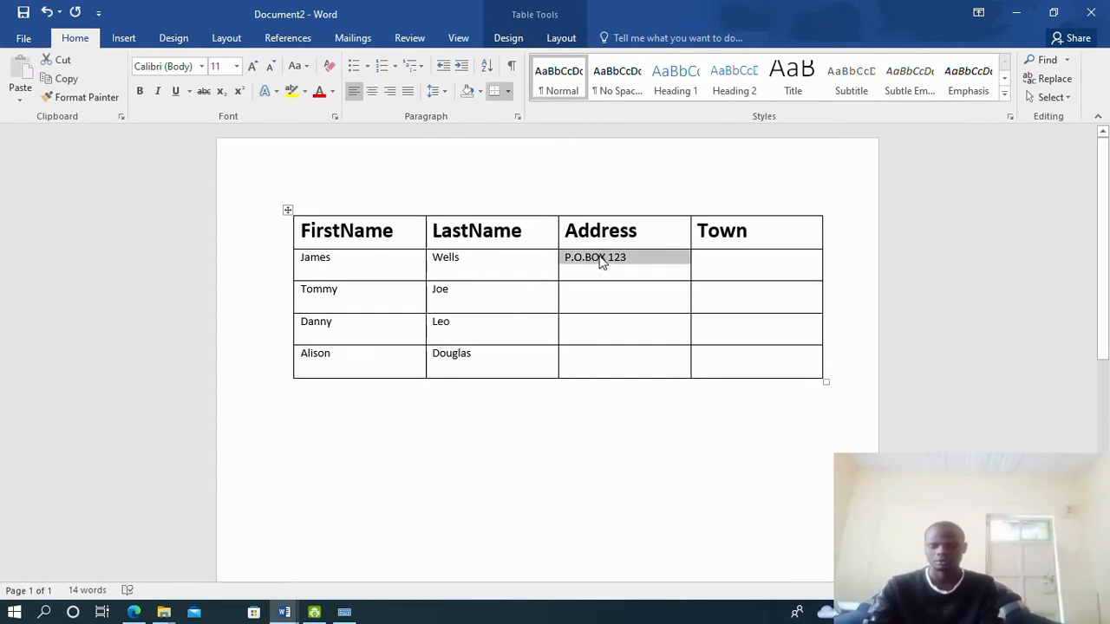
click(587, 300)
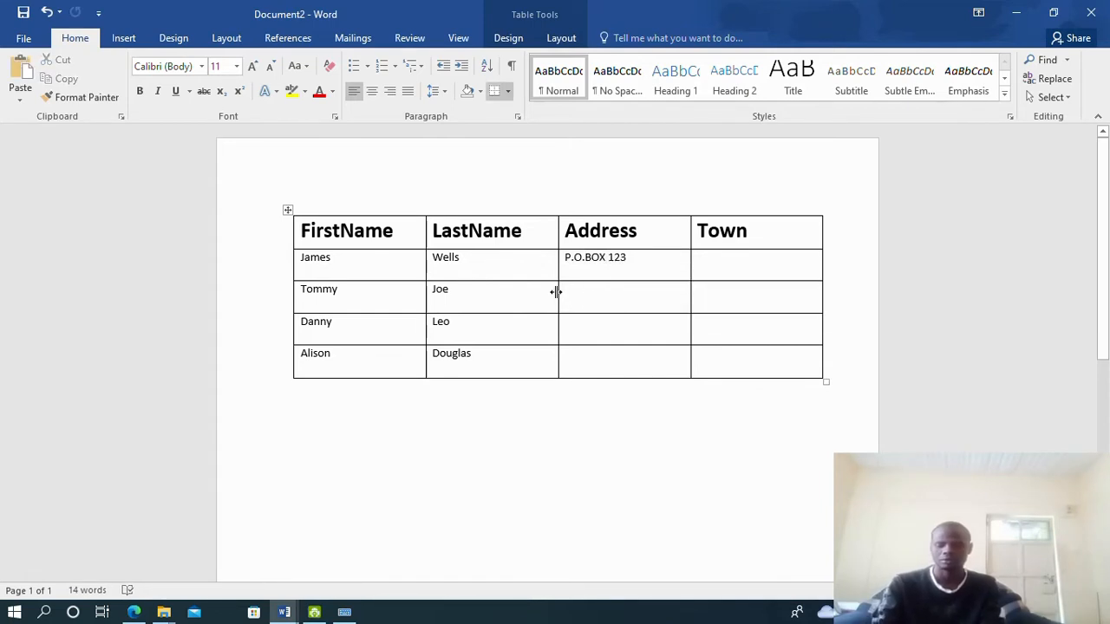
key(ctrl+v)
key(Down)
key(ctrl+v)
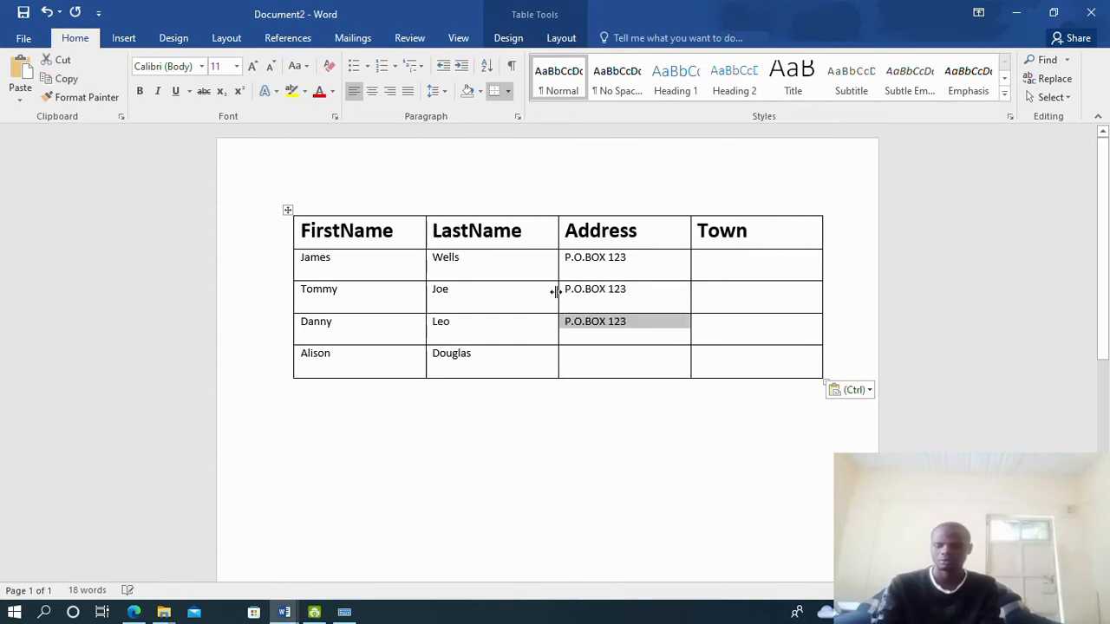
key(Down)
key(ctrl+v)
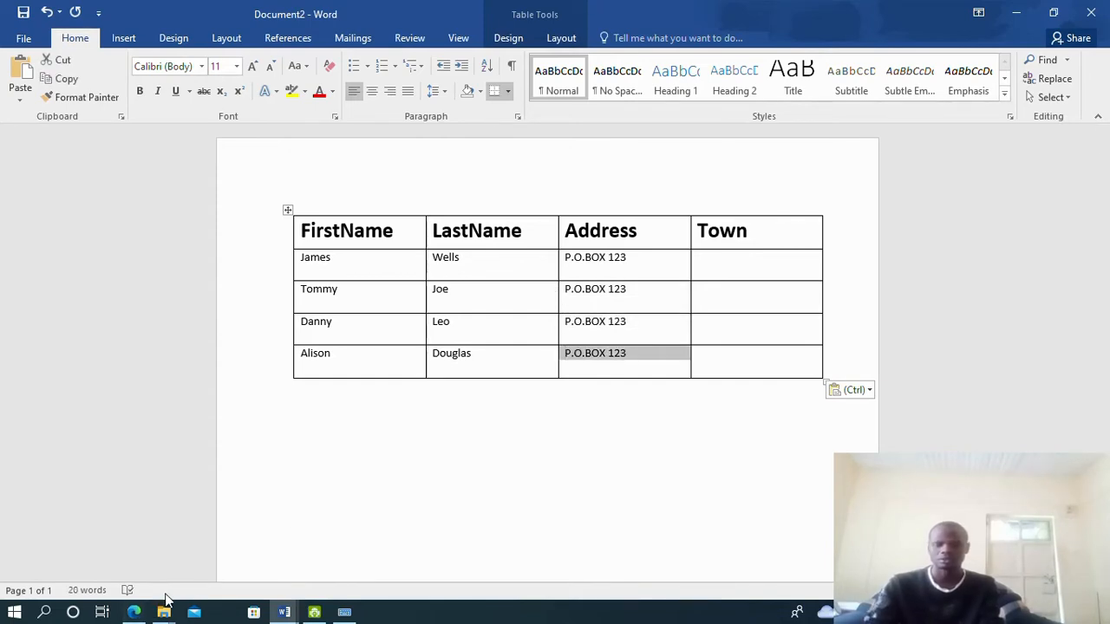
Correct the box numbers in the pasted addresses to match the exam PDF
click(135, 614)
click(135, 614)
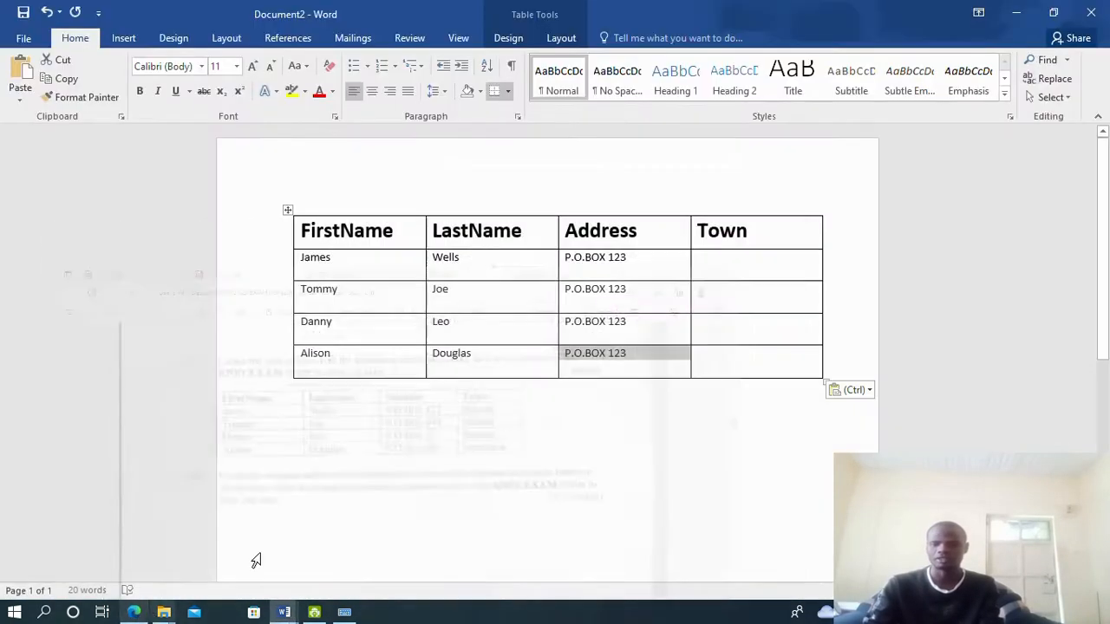
click(632, 294)
key(BackSpace)
key(BackSpace)
key(BackSpace)
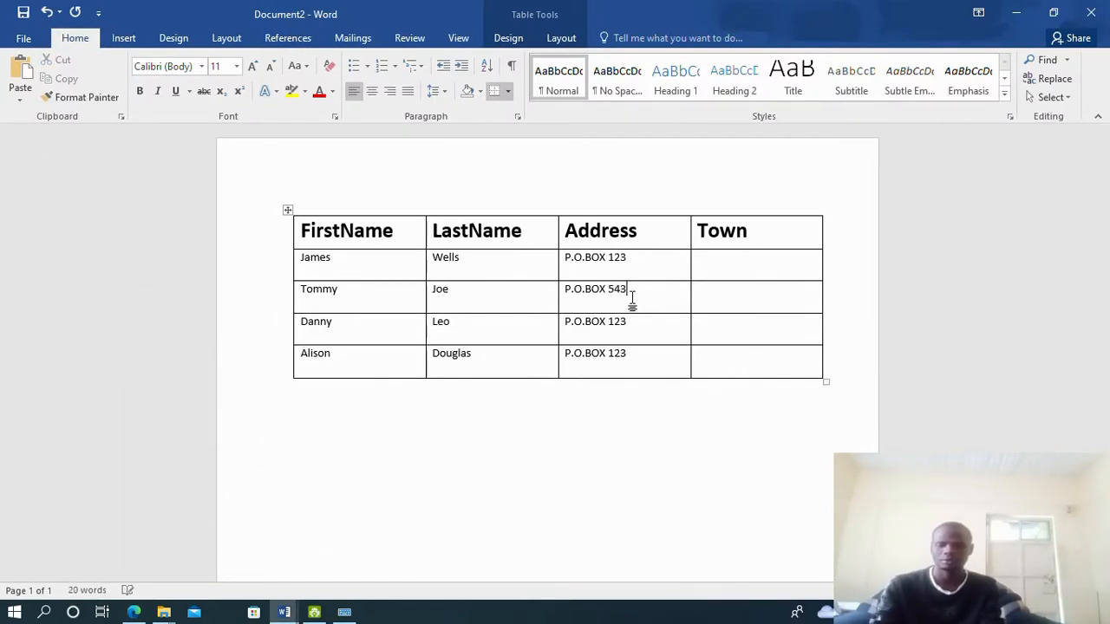
click(136, 614)
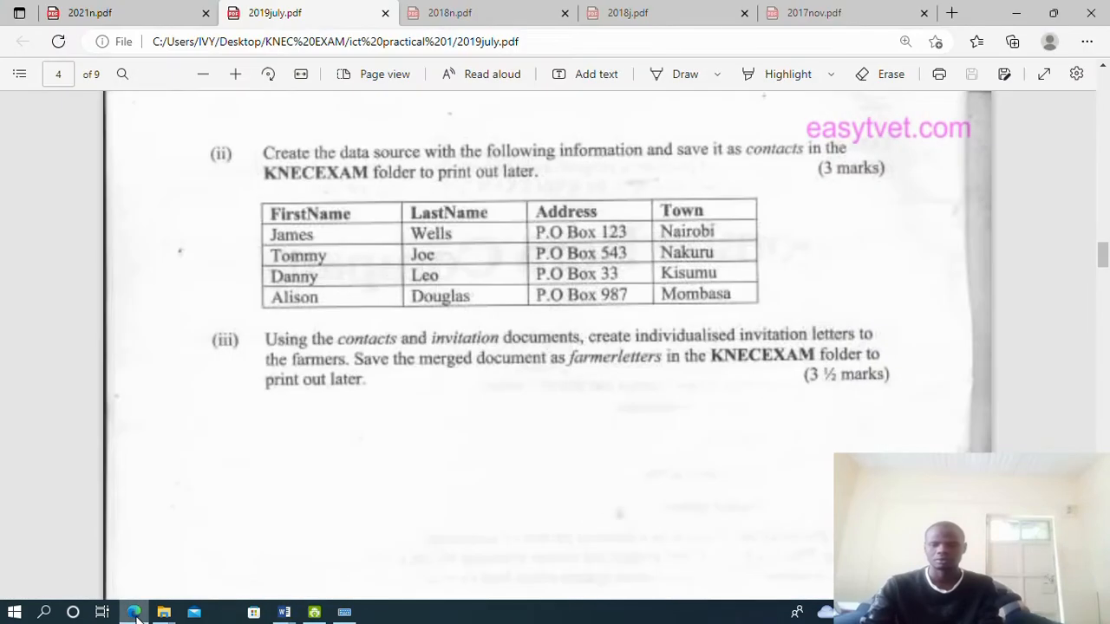
click(135, 614)
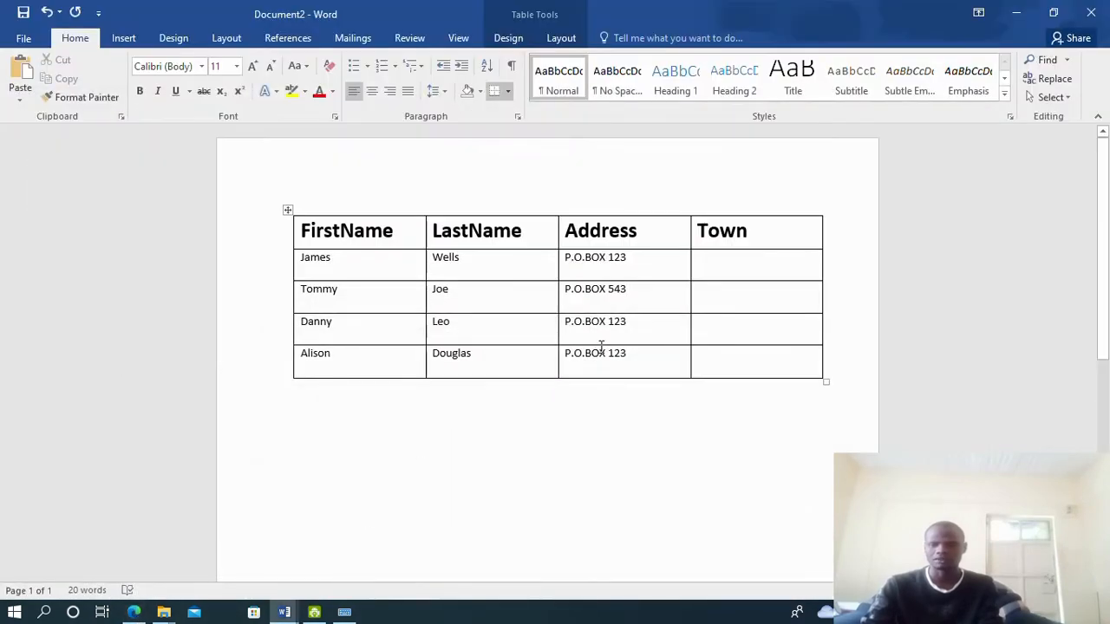
key(BackSpace)
key(BackSpace)
key(BackSpace)
key(BackSpace)
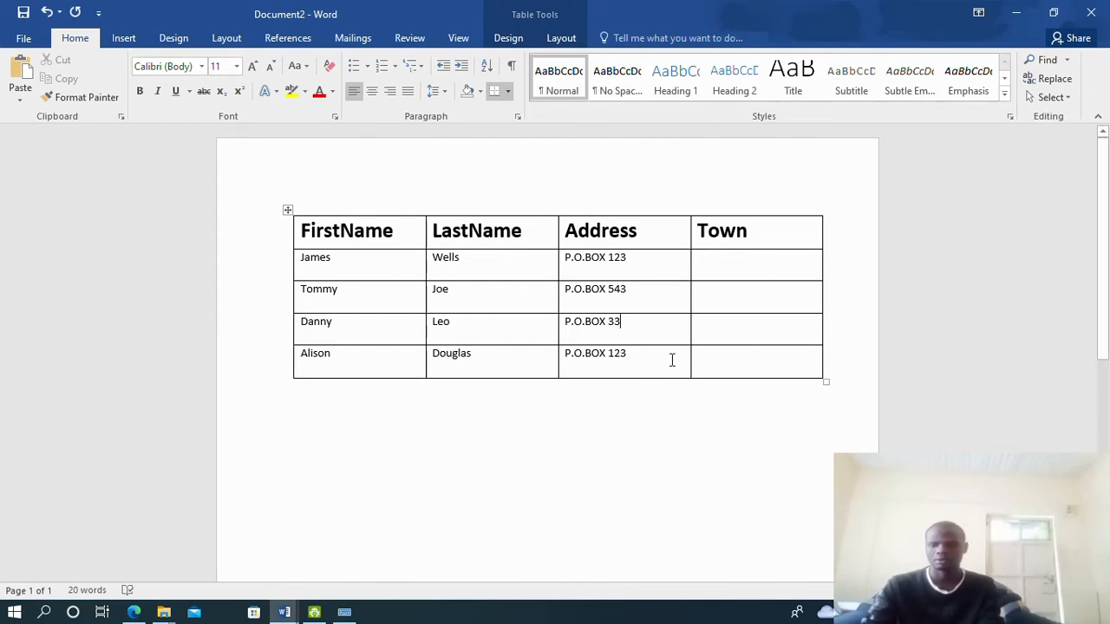
key(BackSpace)
key(BackSpace)
key(BackSpace)
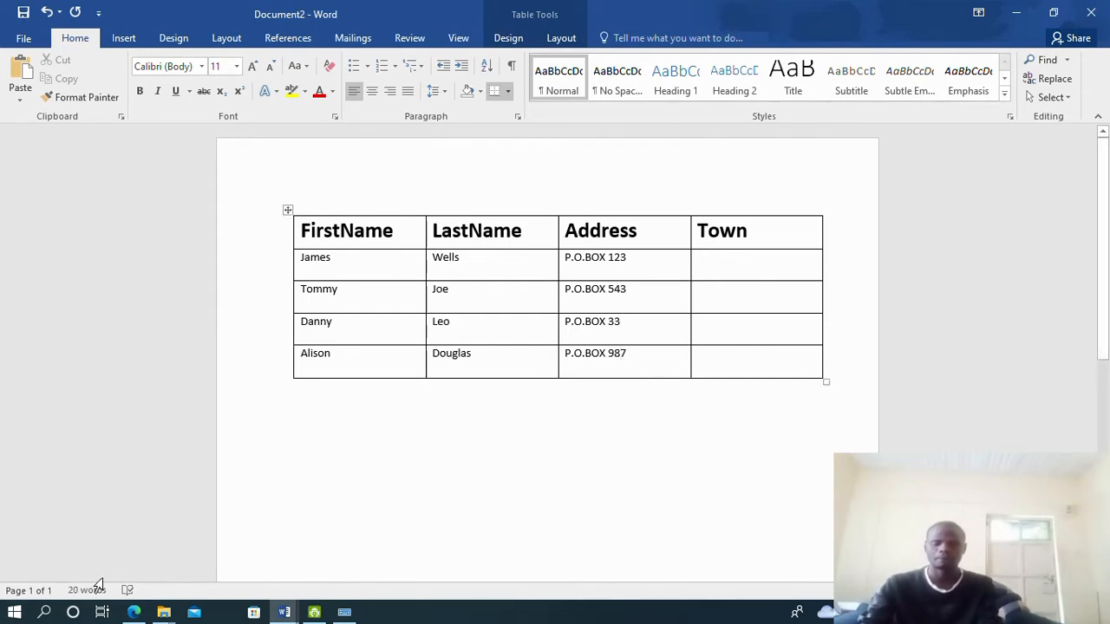
click(134, 612)
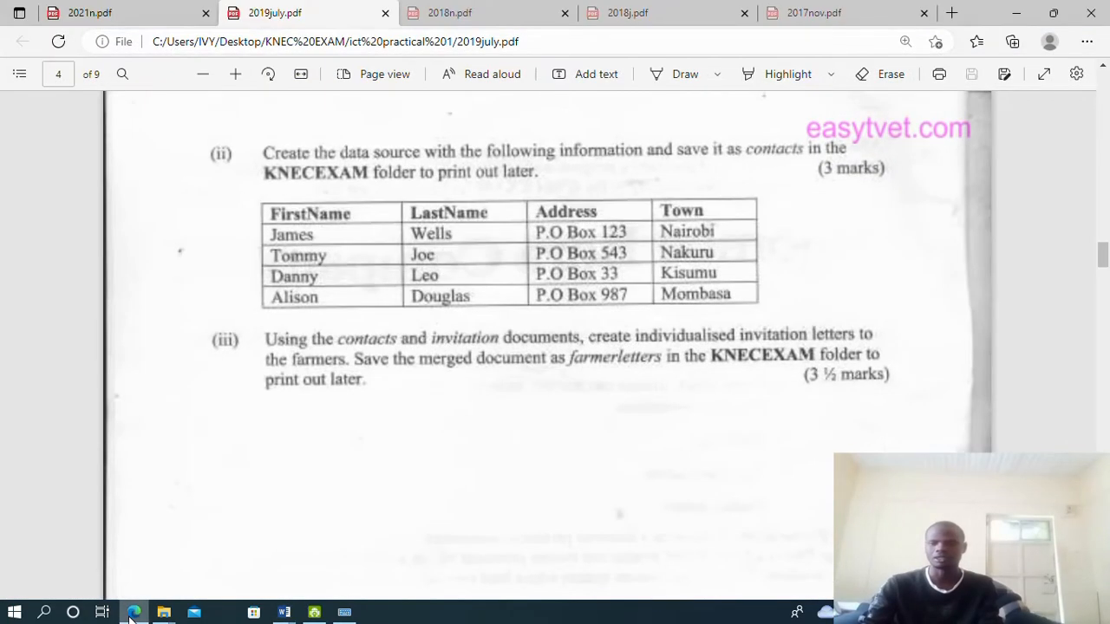
click(130, 617)
Enter Nairobi, Nakuru, Kisumu and Mombasa in the Town column, checking the exam paper
click(742, 266)
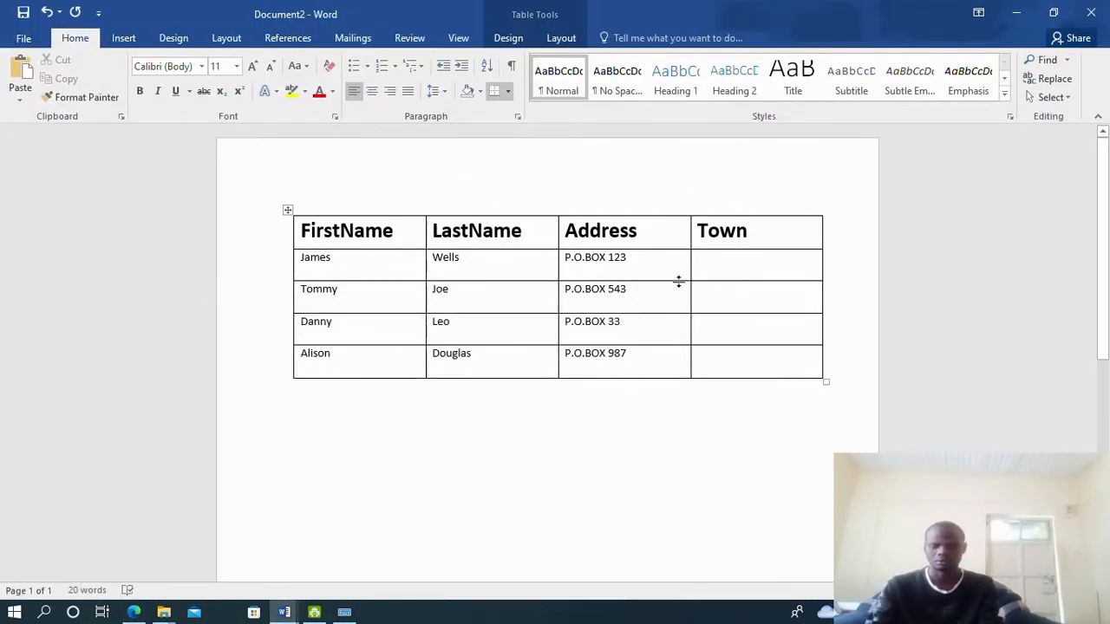
text(Nairobi)
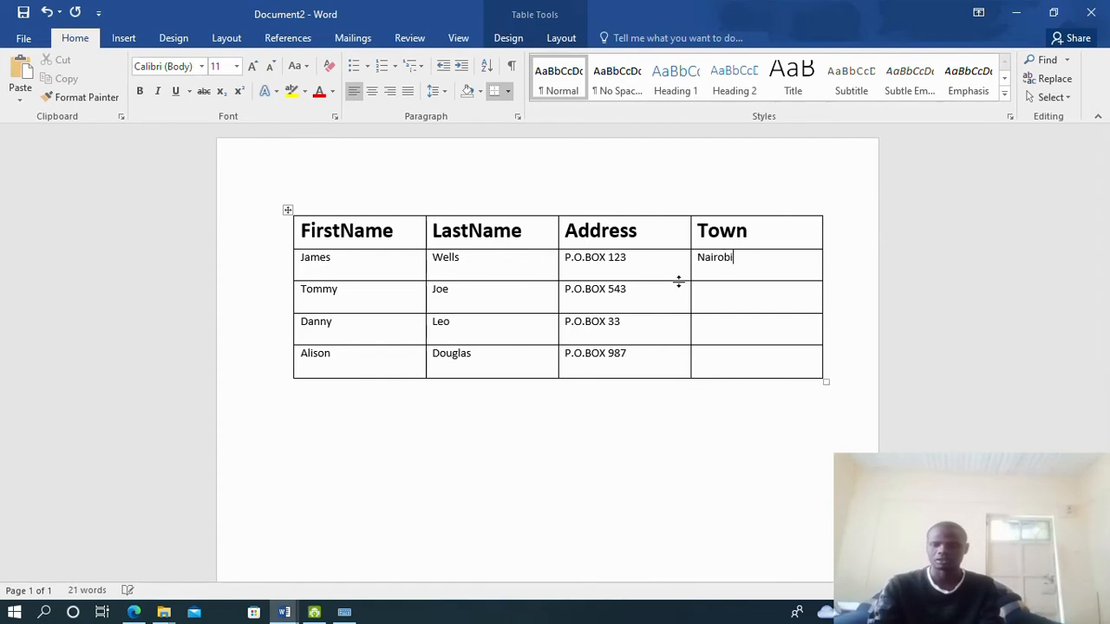
text(Na)
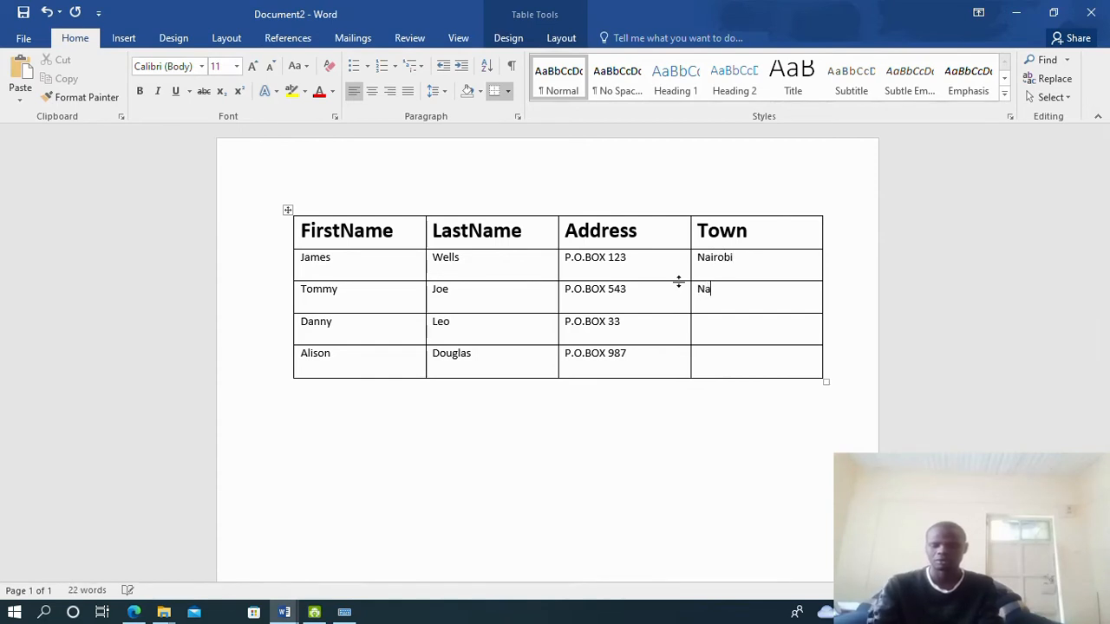
text(kuru)
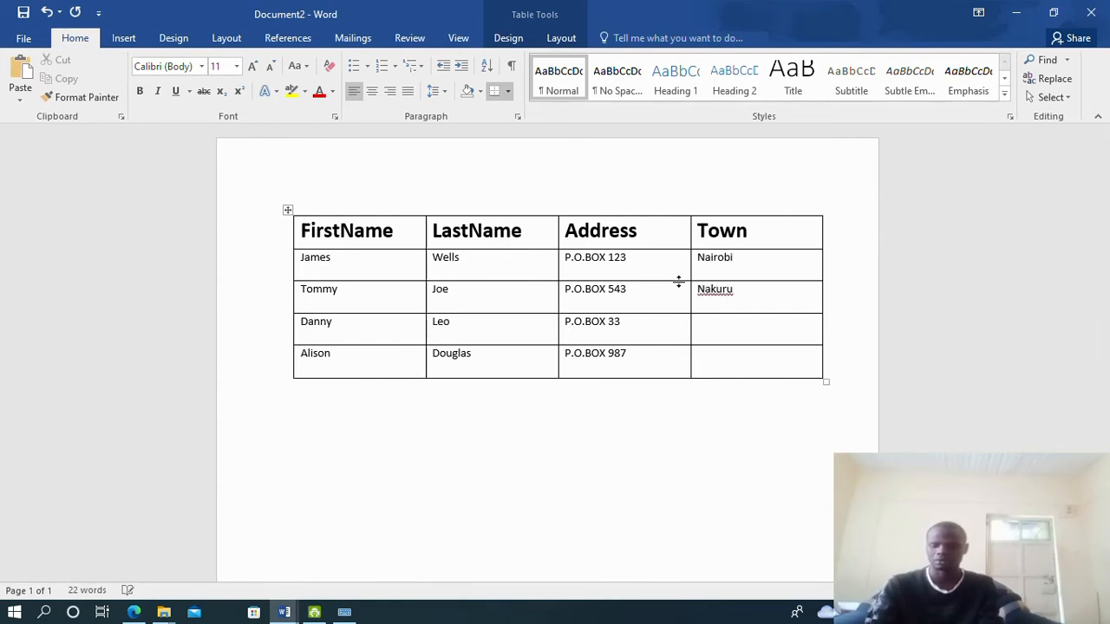
text(Kisumu)
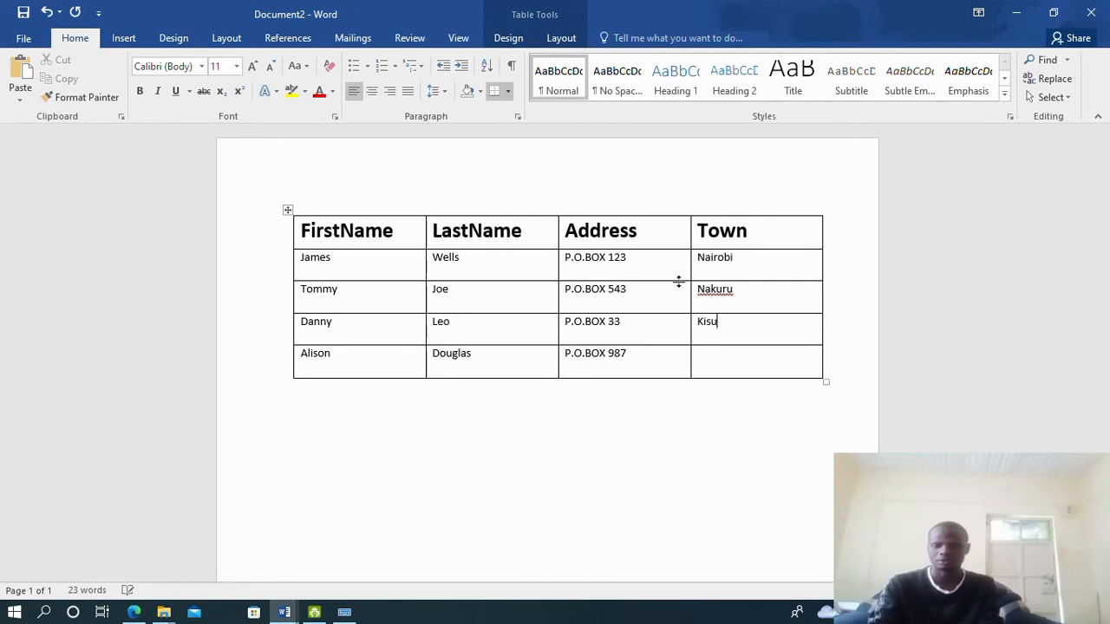
click(136, 612)
click(136, 612)
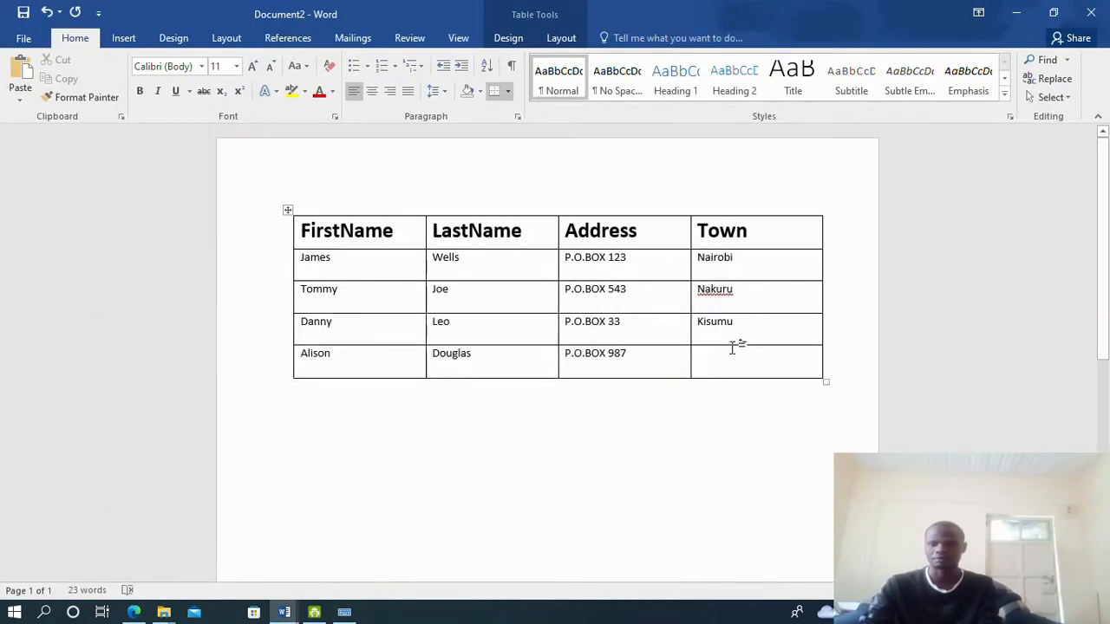
text(Mombasa)
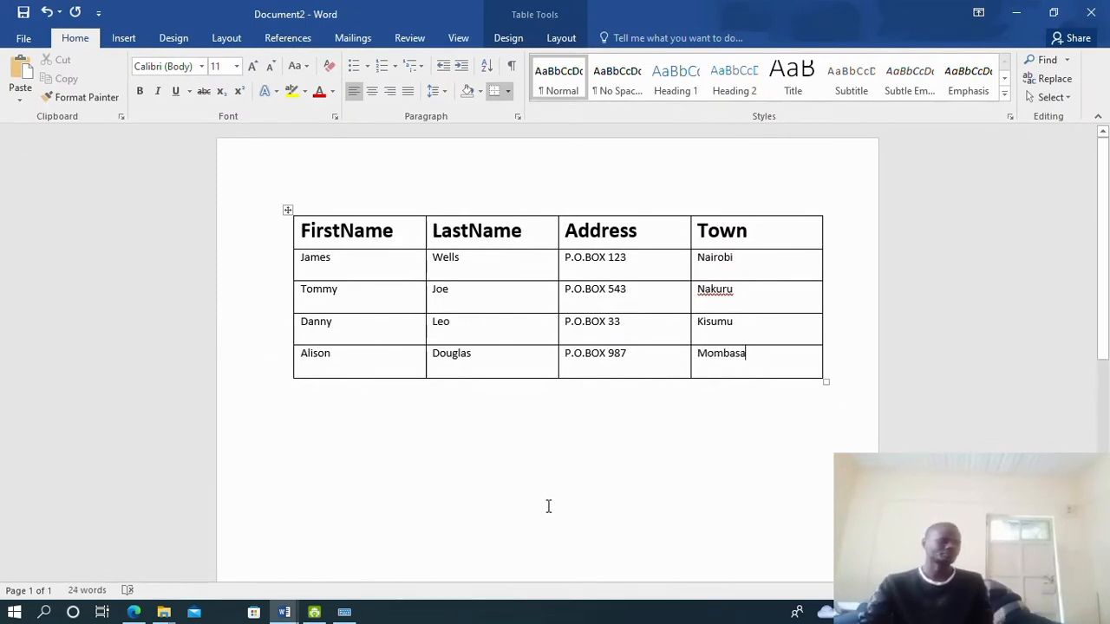
click(143, 612)
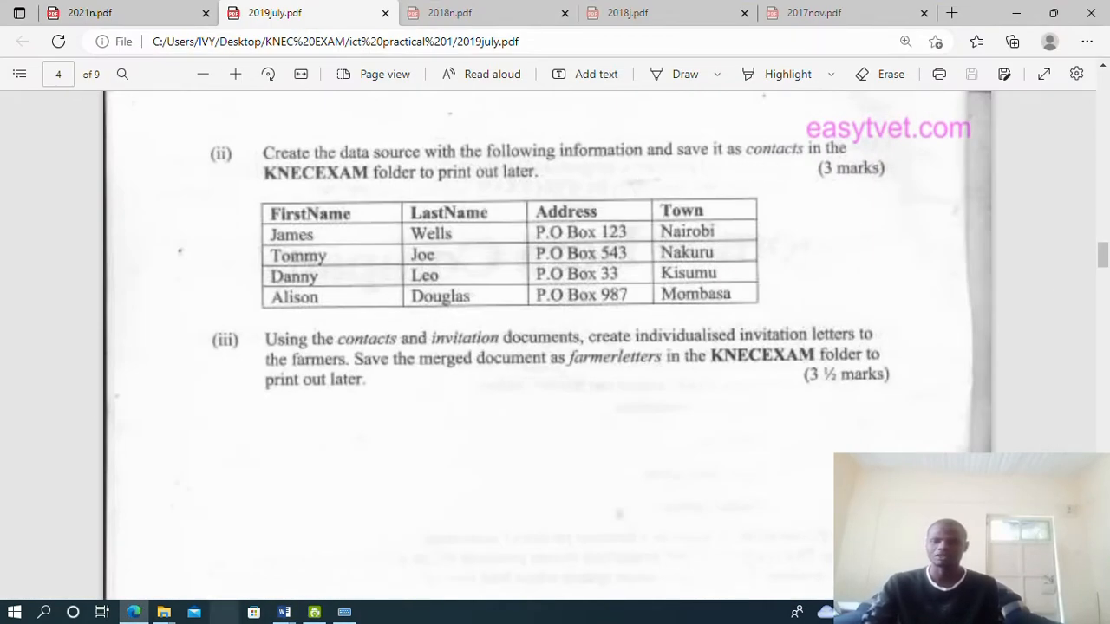
click(283, 612)
Save the table document as 'contacts' in Desktop's KNEC EXAM folder via Save As > Browse
click(379, 559)
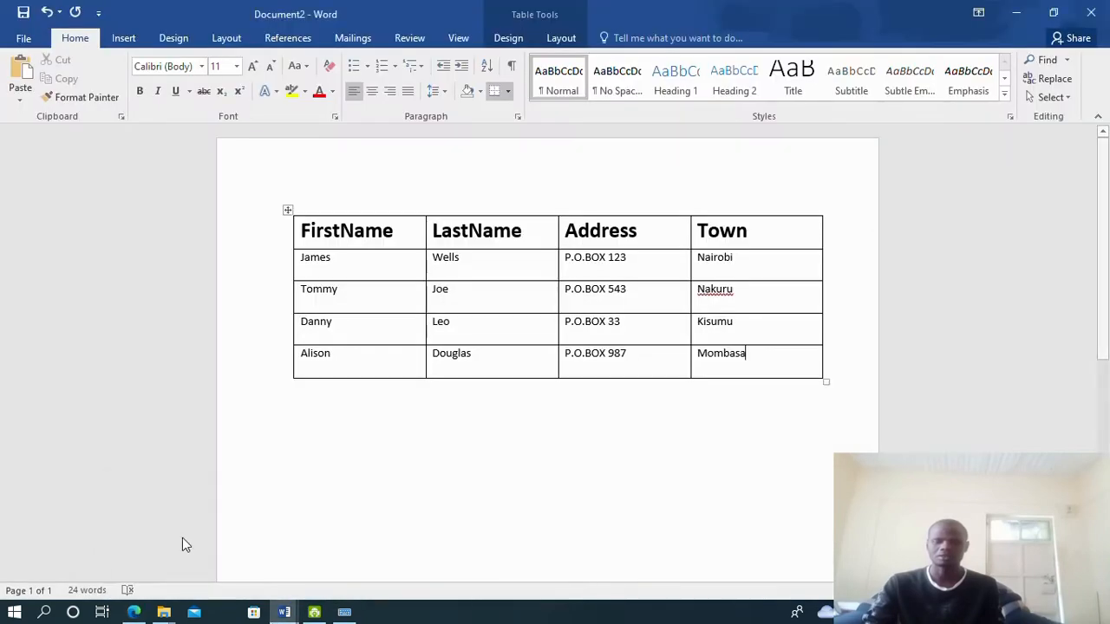
click(24, 39)
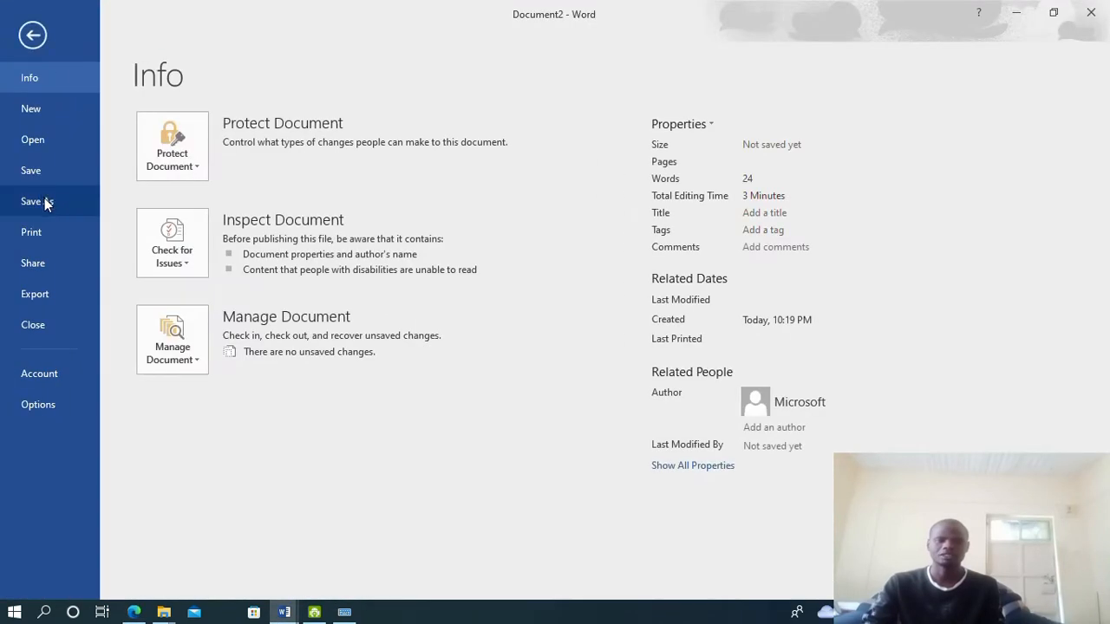
click(43, 201)
click(207, 280)
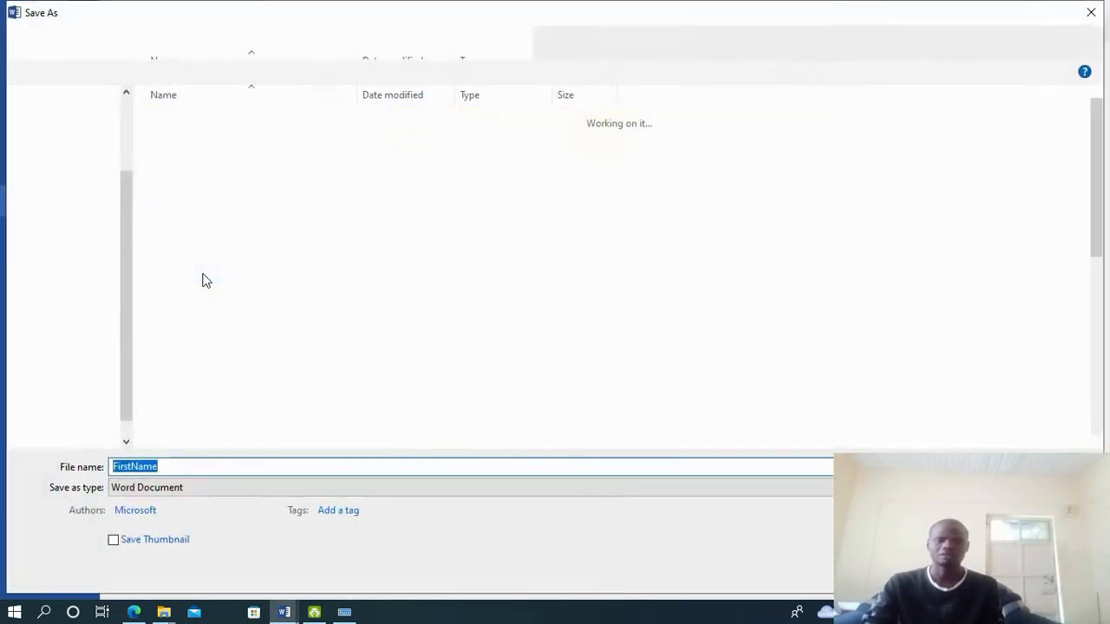
click(75, 133)
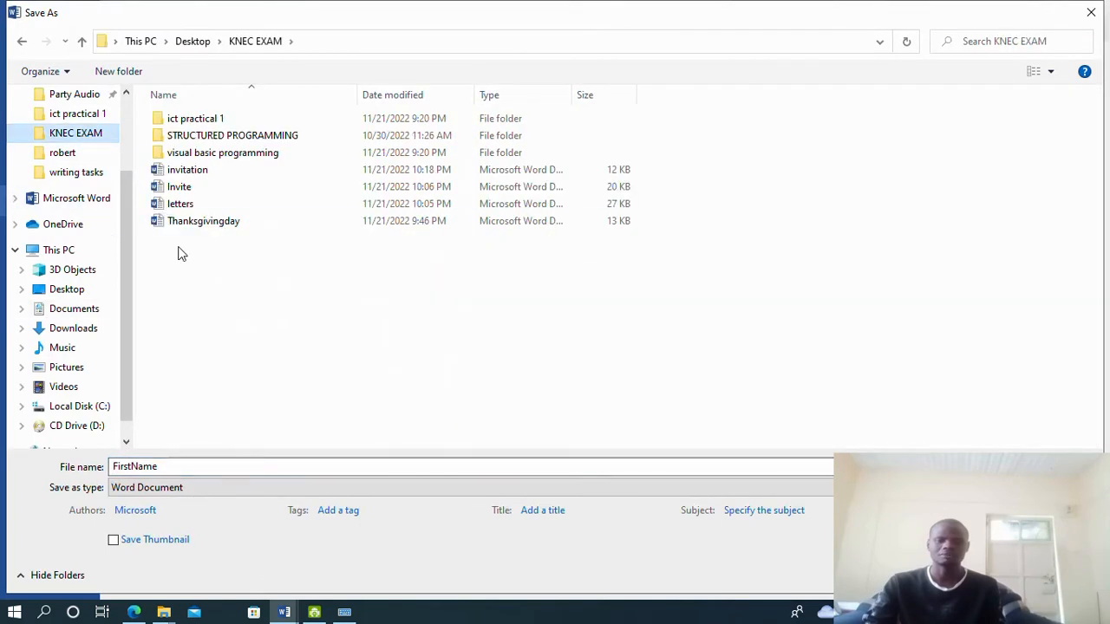
drag(177, 467, 49, 446)
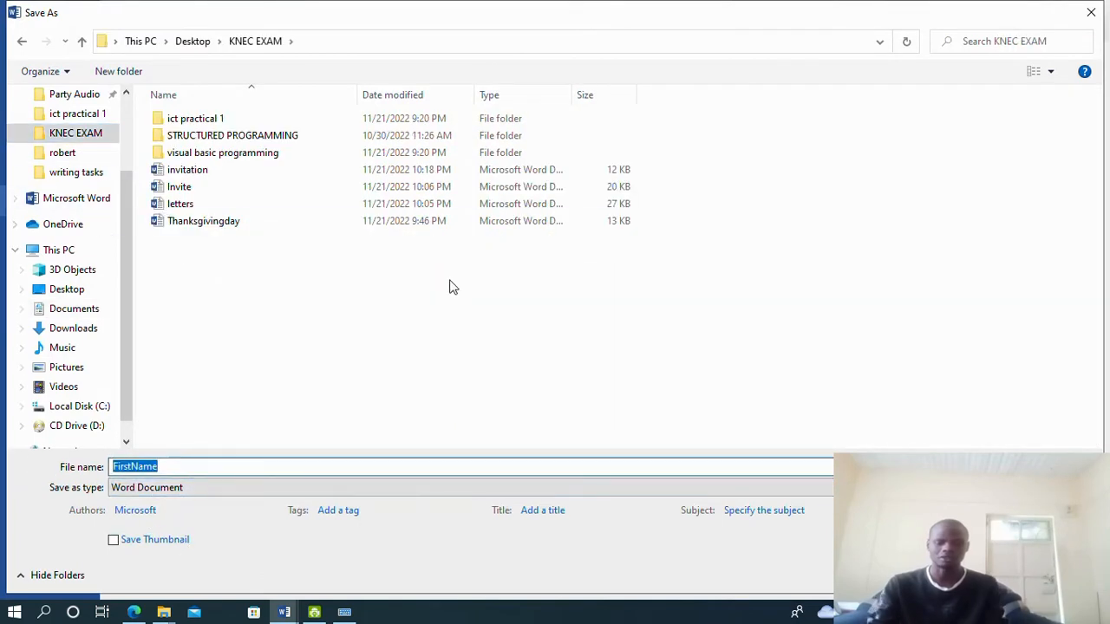
text(contacts)
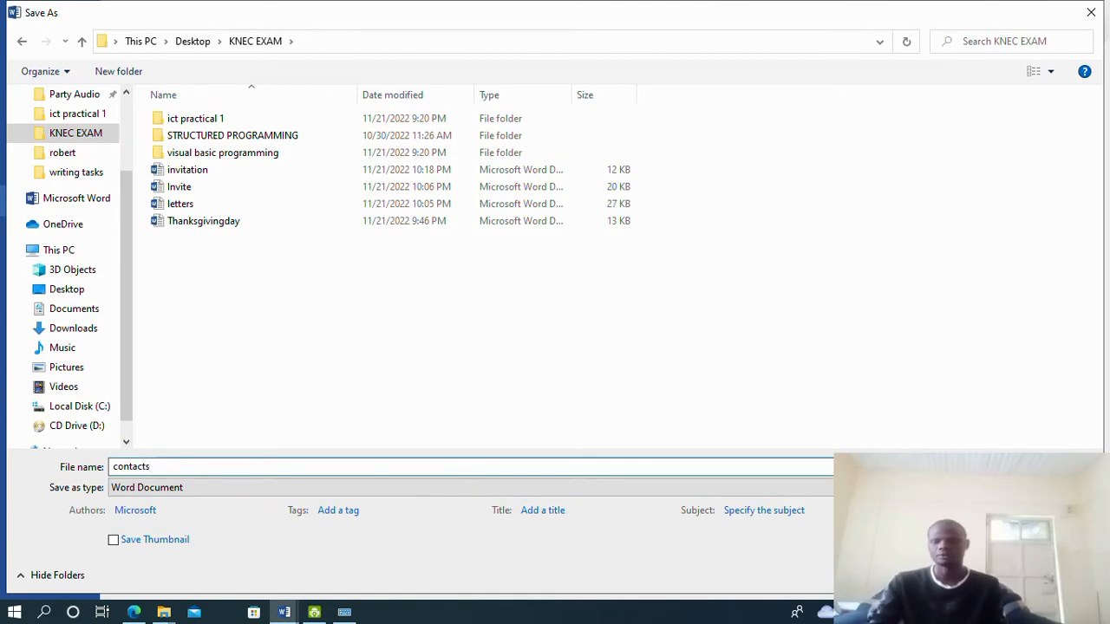
key(Return)
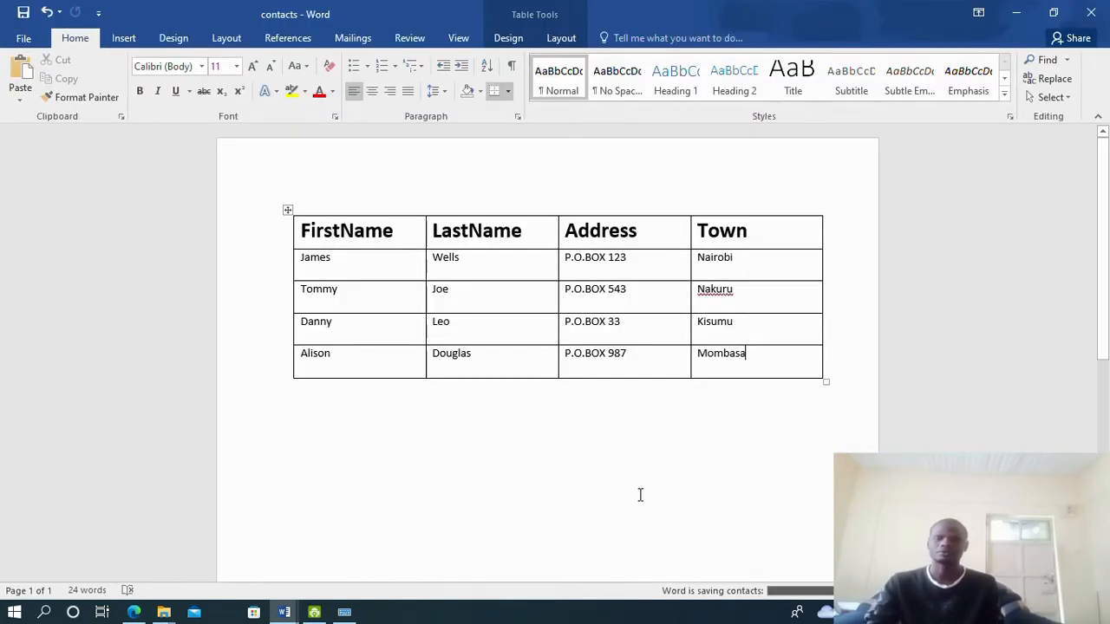
Read question (iii) in 2019july.pdf about merging contacts and invitation into farmerletters
mouse_move(284, 612)
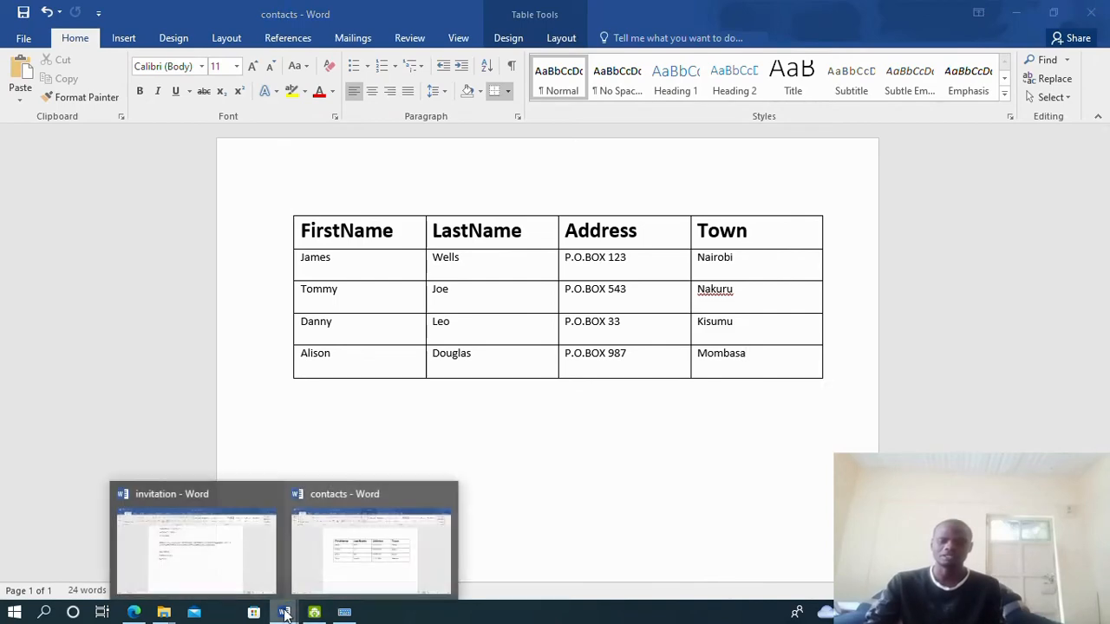
mouse_move(165, 570)
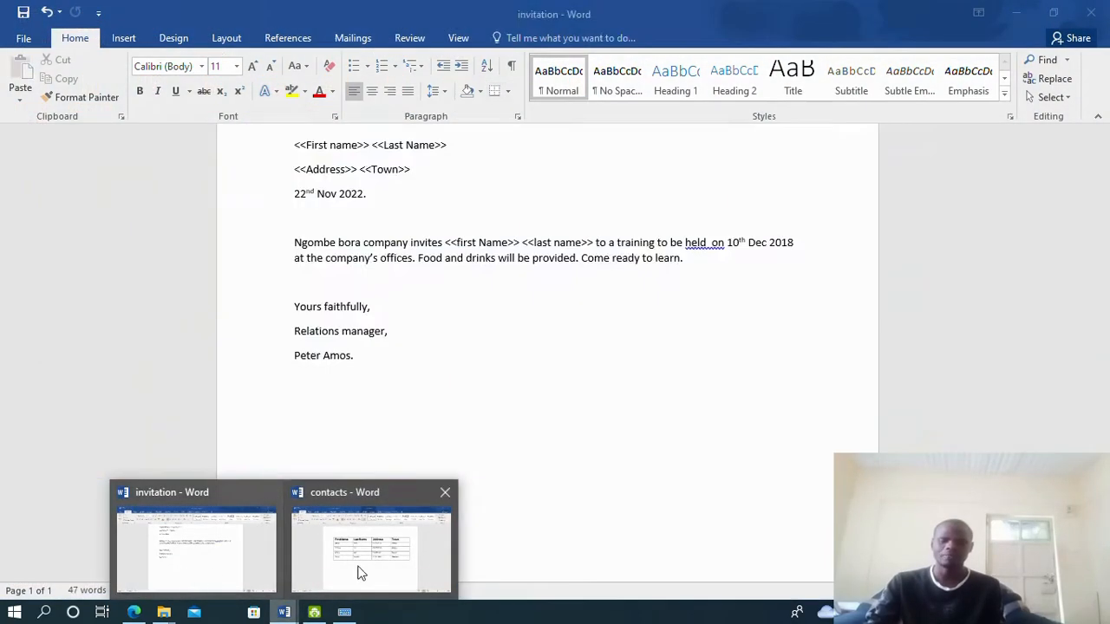
click(362, 573)
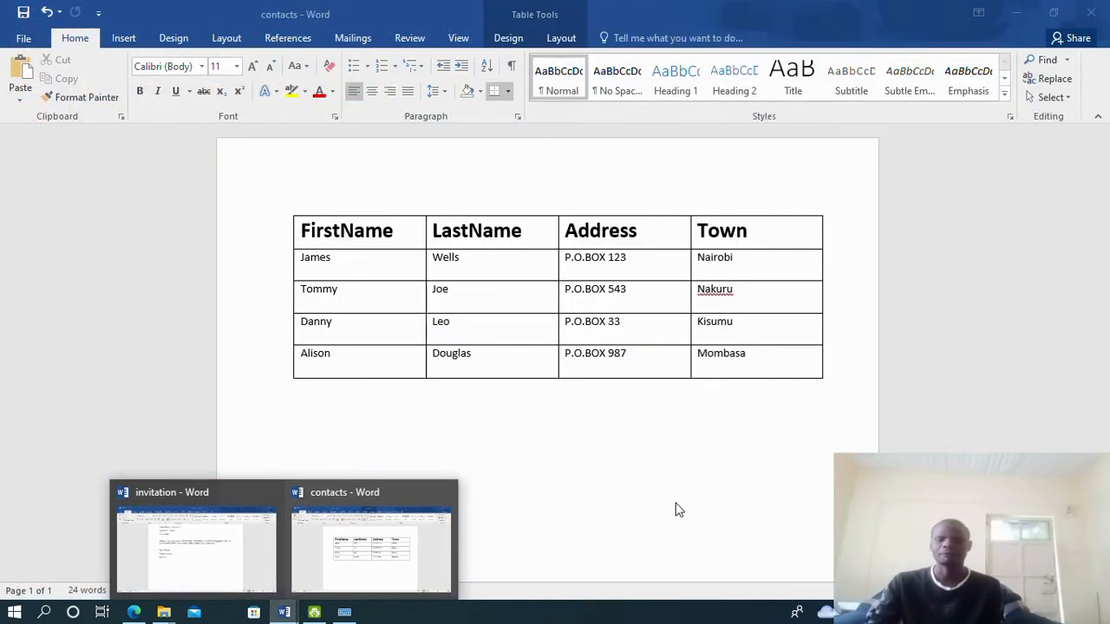
click(132, 613)
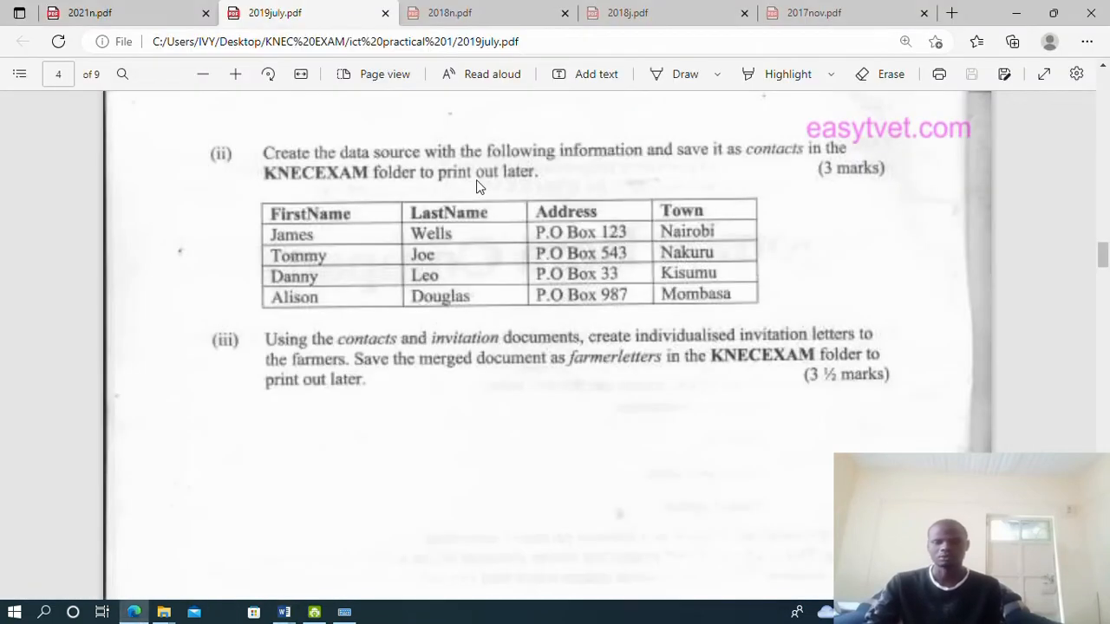
scroll(286, 274, down, 3)
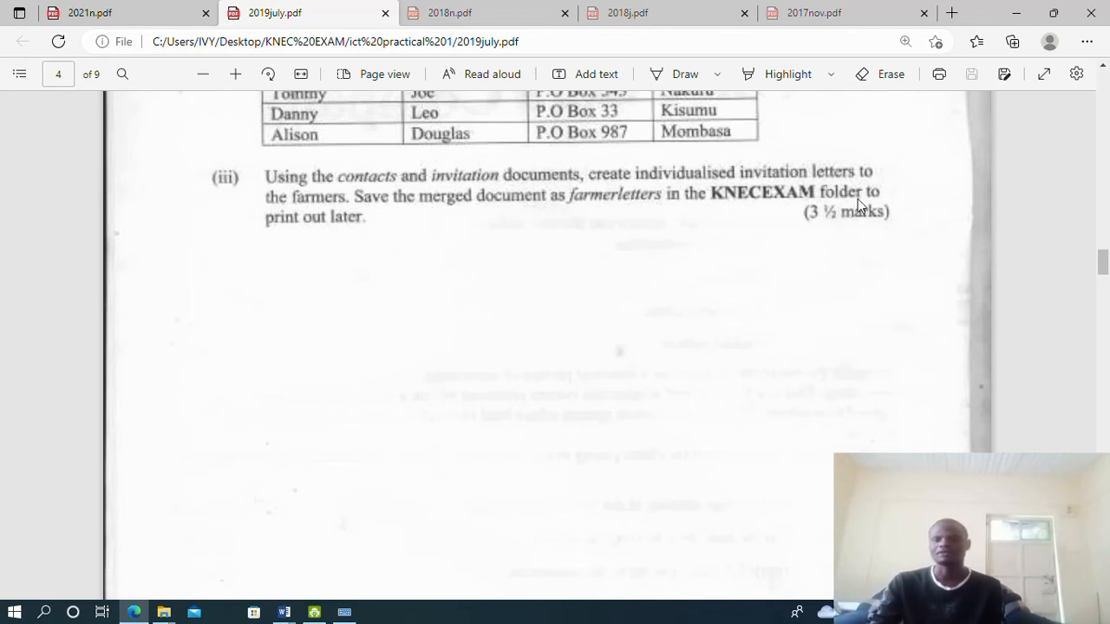
scroll(489, 252, up, 2)
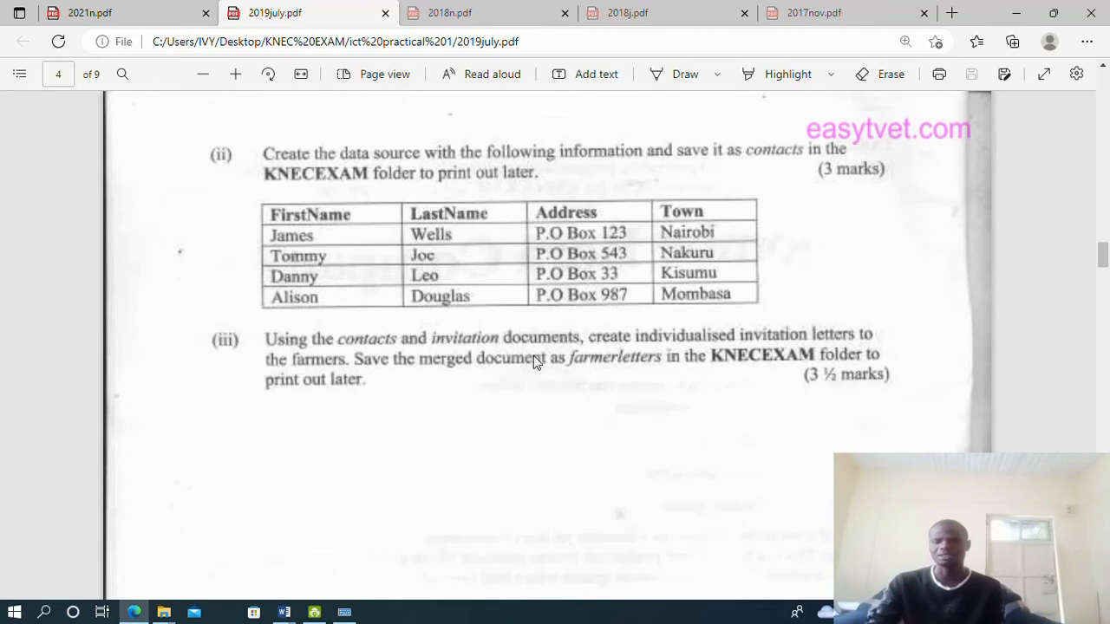
scroll(482, 349, down, 2)
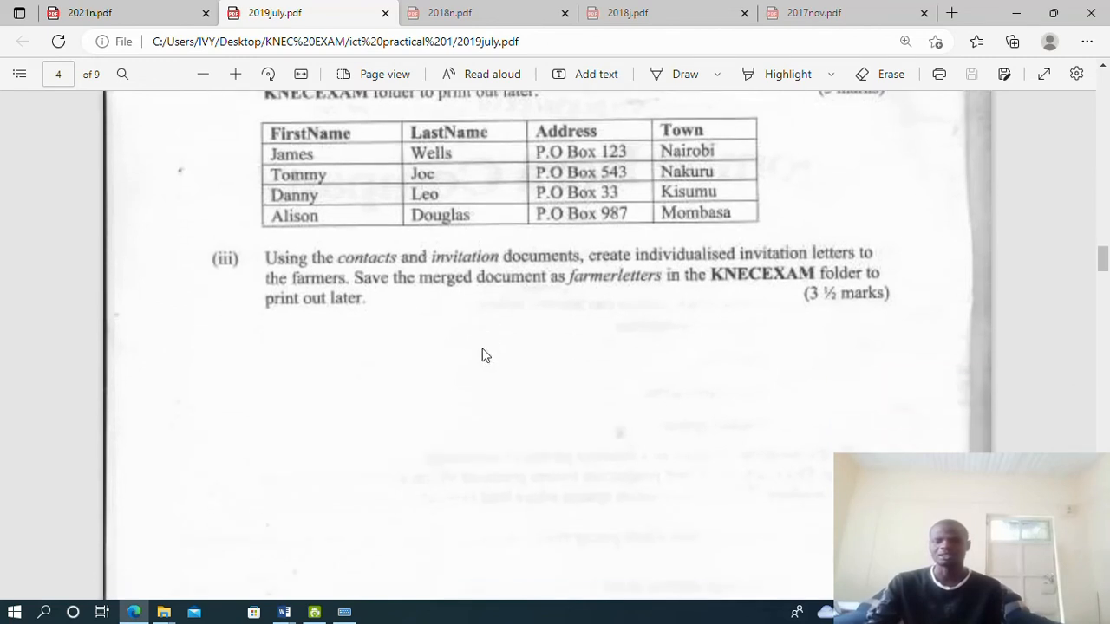
click(285, 613)
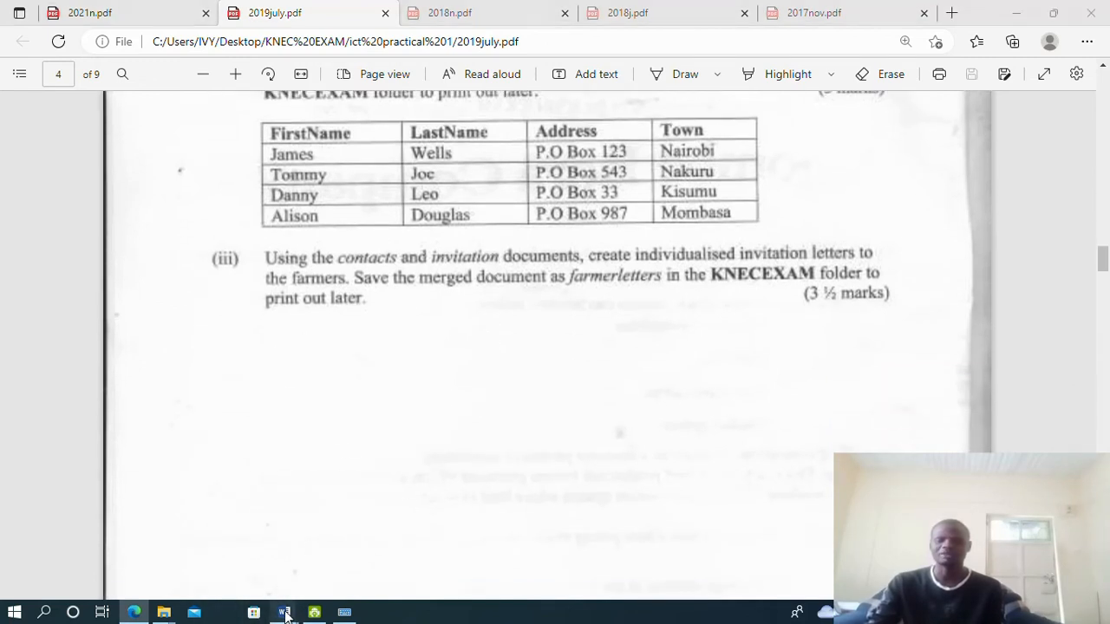
Start a Letters mail merge in the invitation letter
click(218, 565)
scroll(483, 248, up, 2)
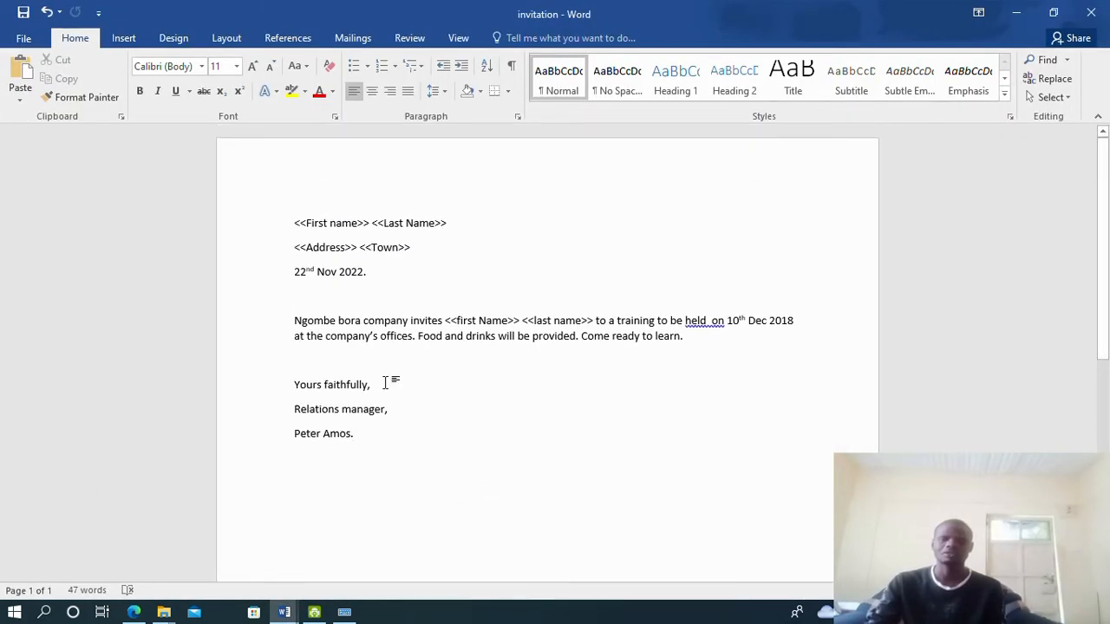
click(353, 38)
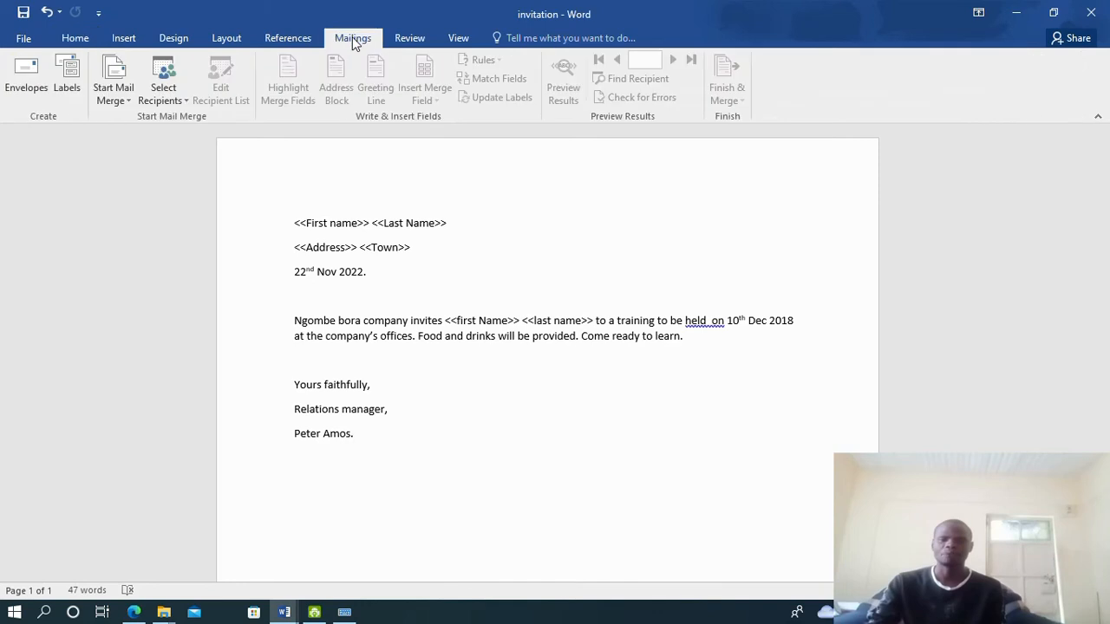
click(126, 100)
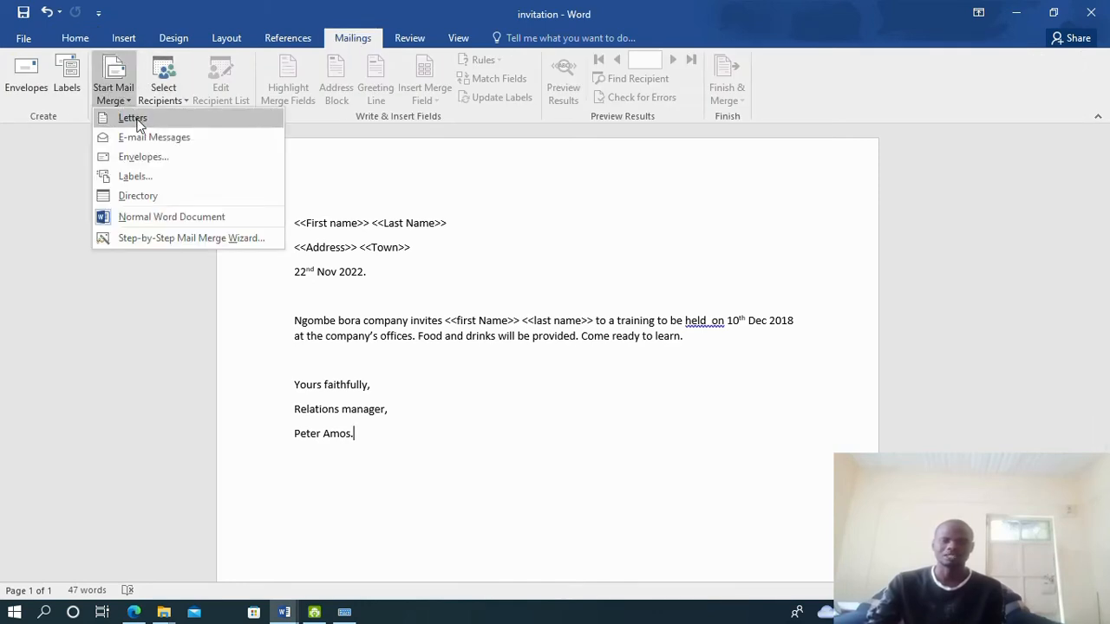
click(134, 119)
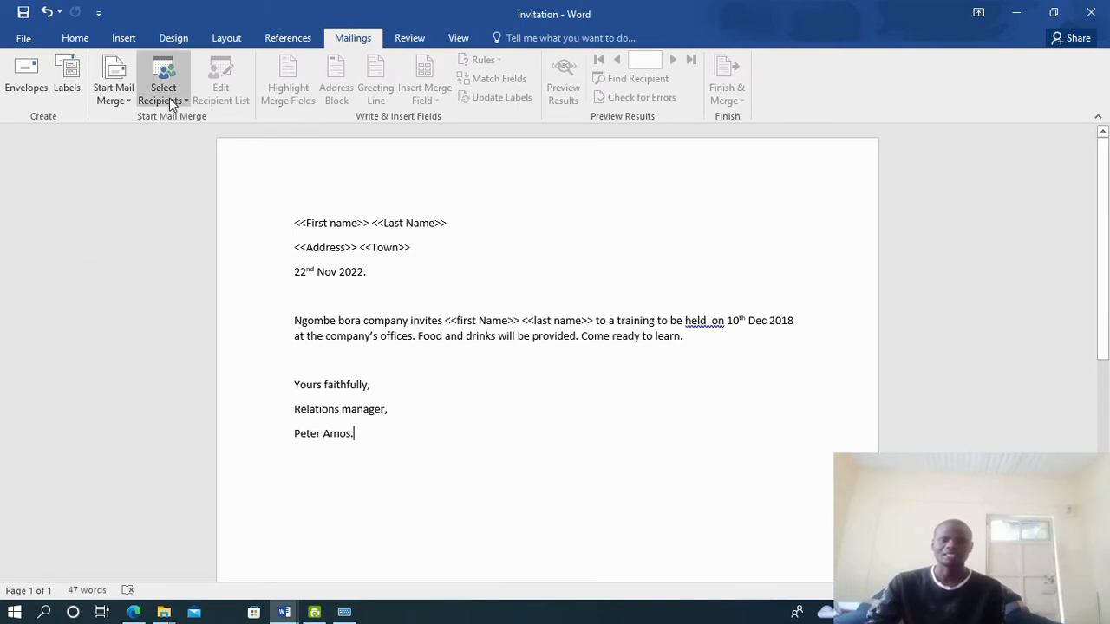
Use the existing contacts file in Desktop's KNEC EXAM folder as the recipient list
click(177, 101)
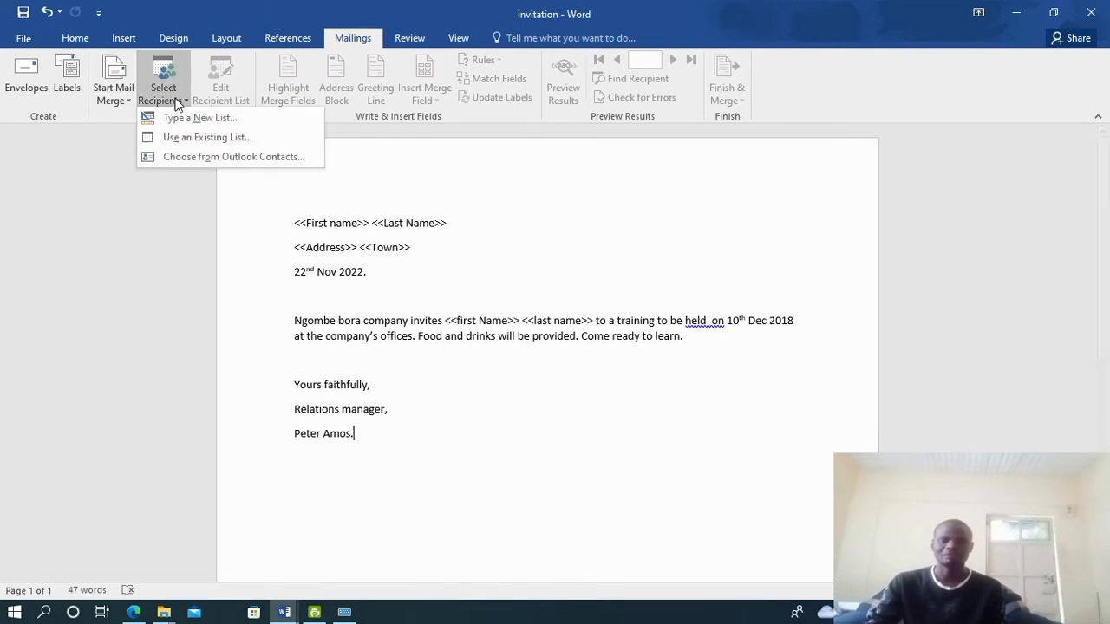
click(205, 138)
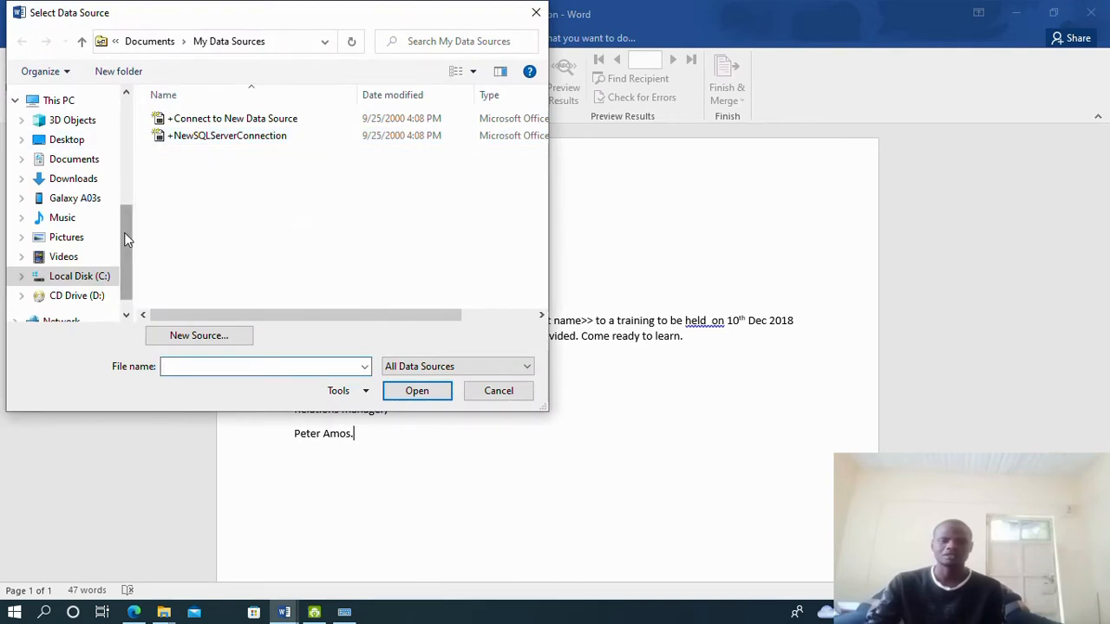
click(59, 143)
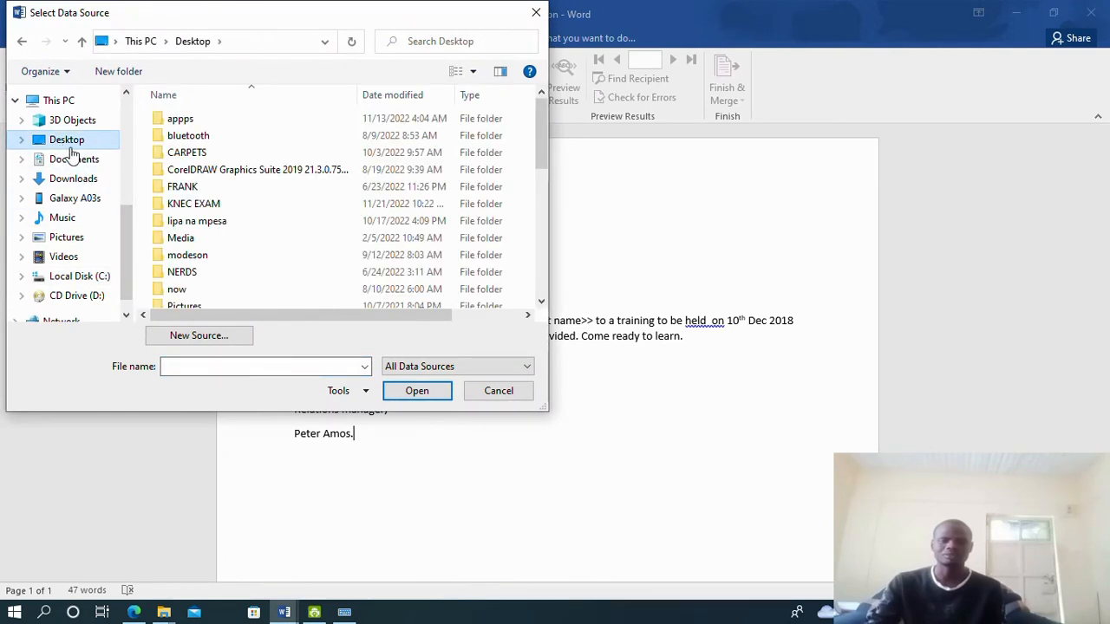
double_click(204, 204)
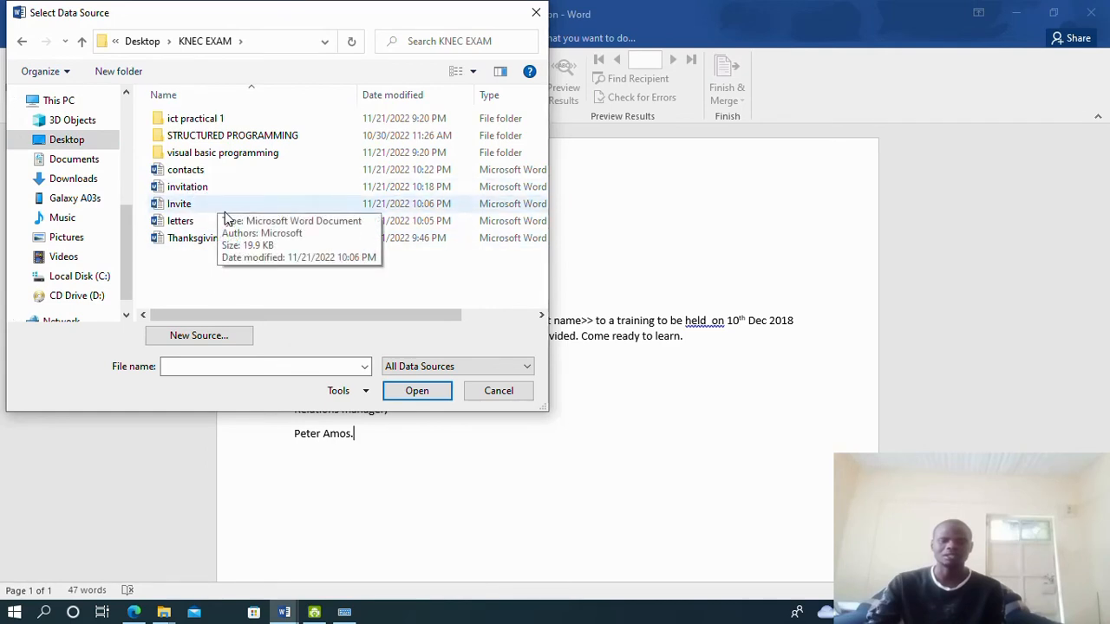
click(199, 172)
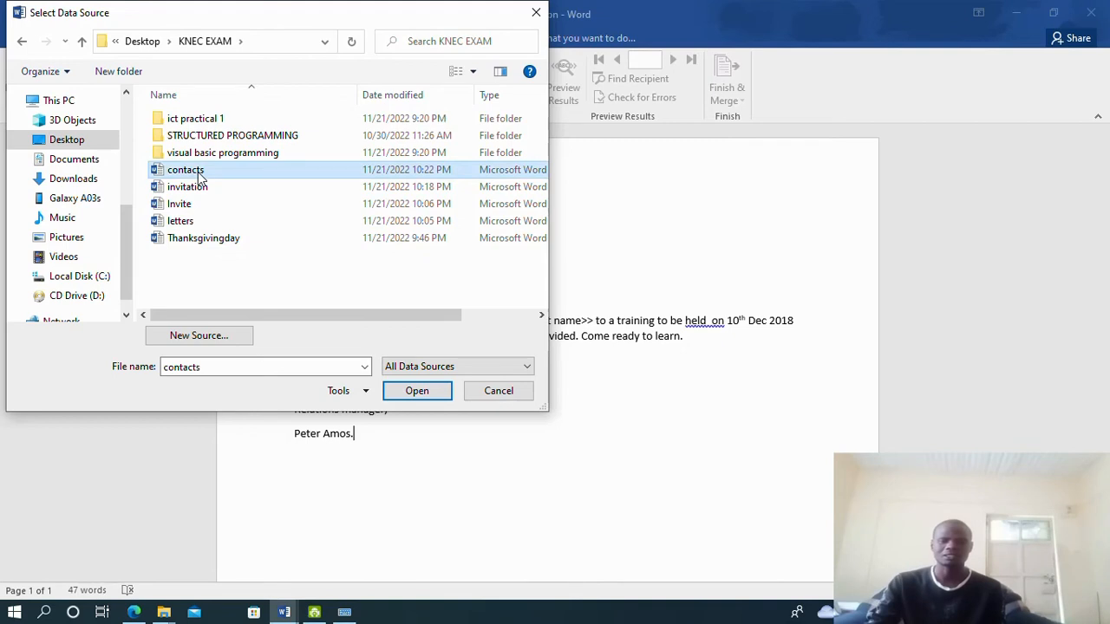
click(408, 391)
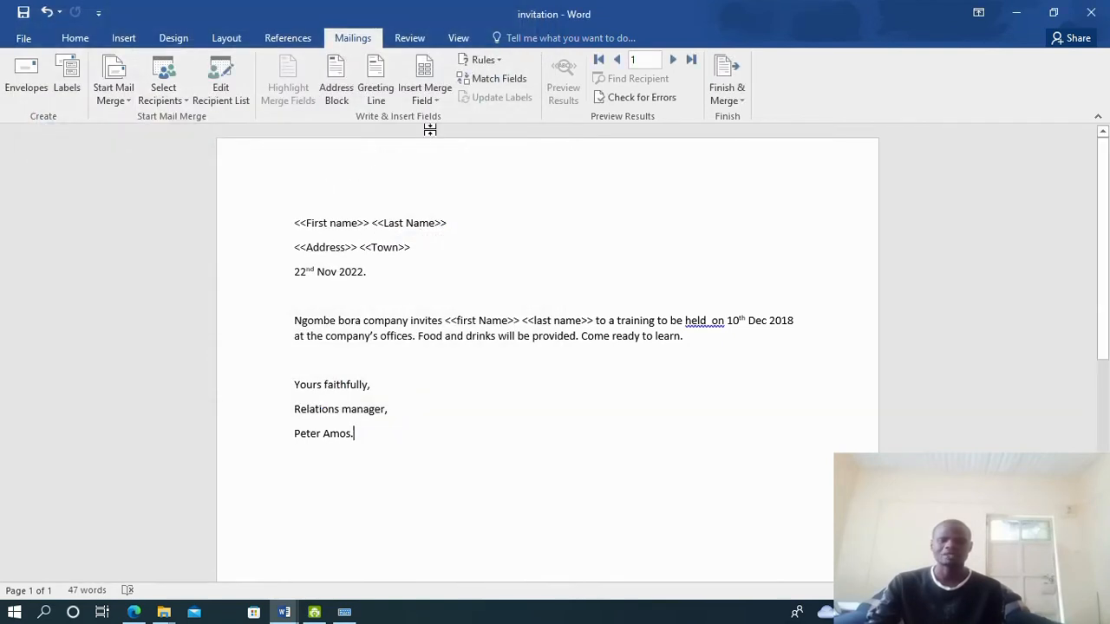
Replace the <<First name>> and <<Last Name>> placeholders with FirstName and LastName merge fields
click(436, 101)
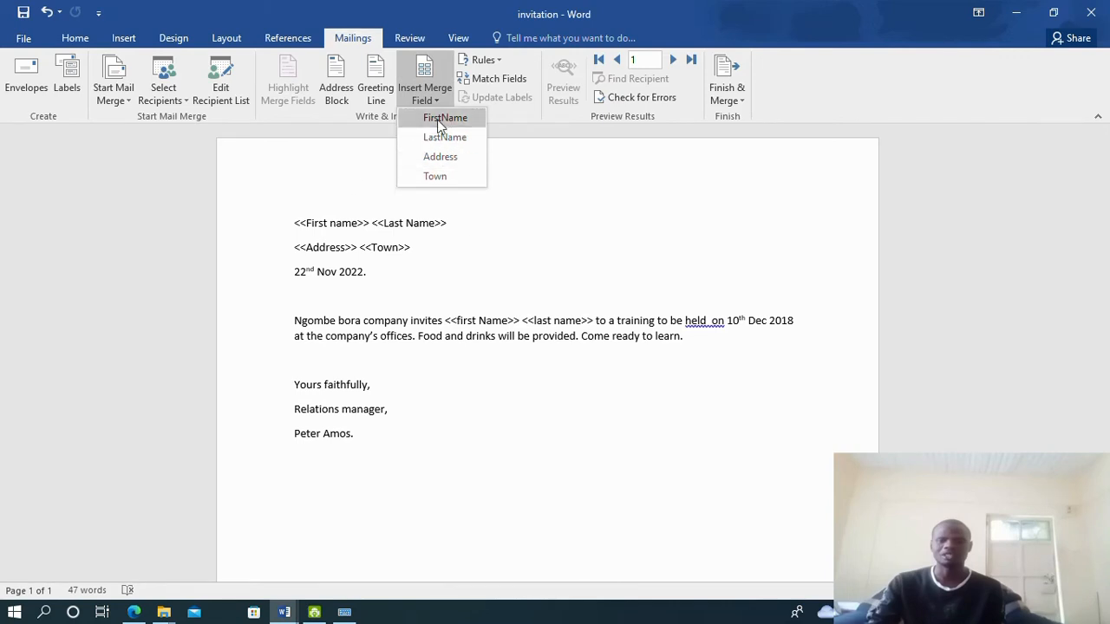
click(516, 183)
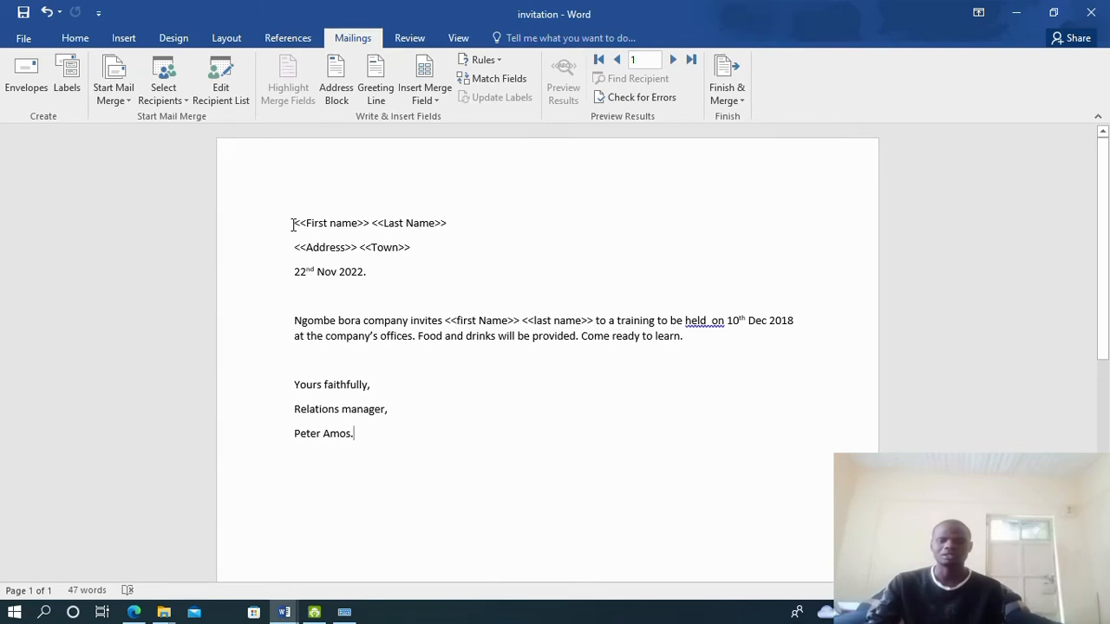
drag(293, 223, 365, 225)
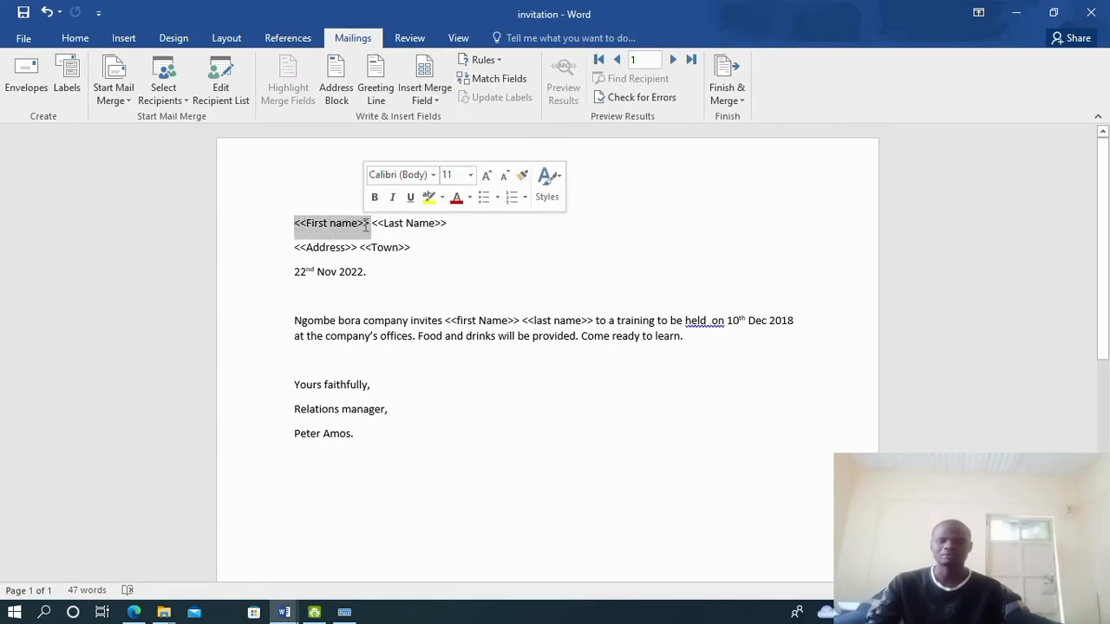
click(425, 94)
click(438, 135)
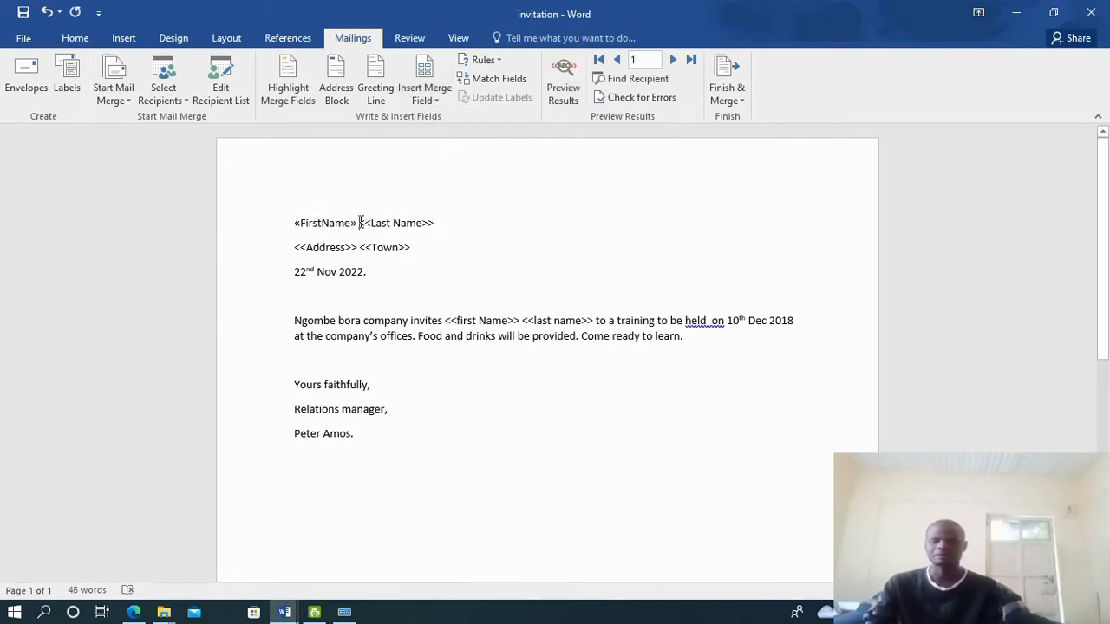
drag(360, 224, 433, 229)
click(425, 93)
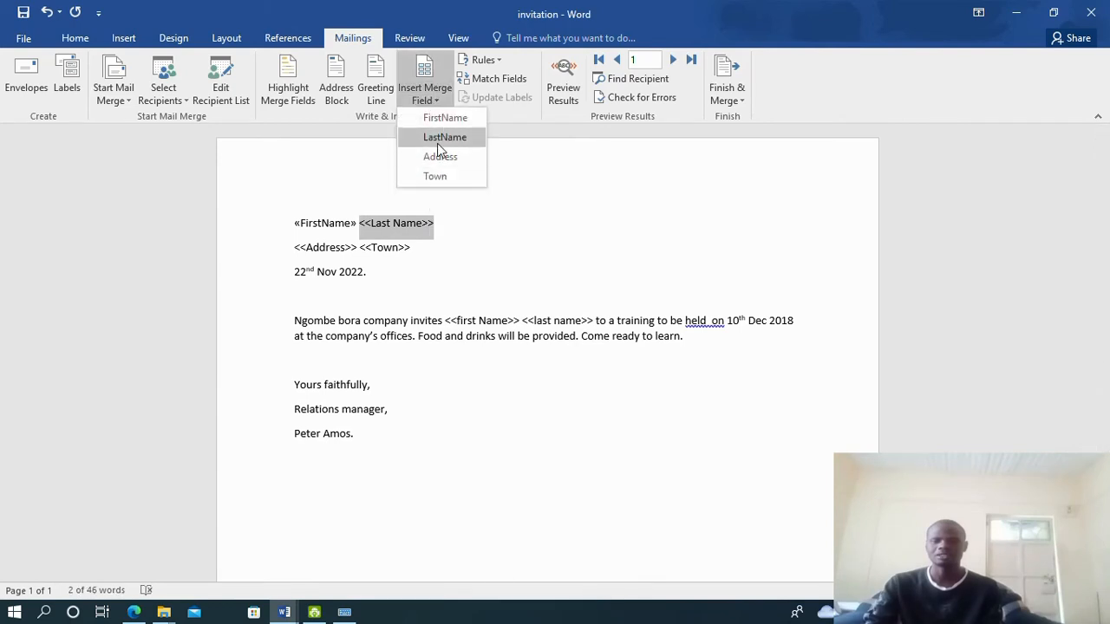
click(436, 143)
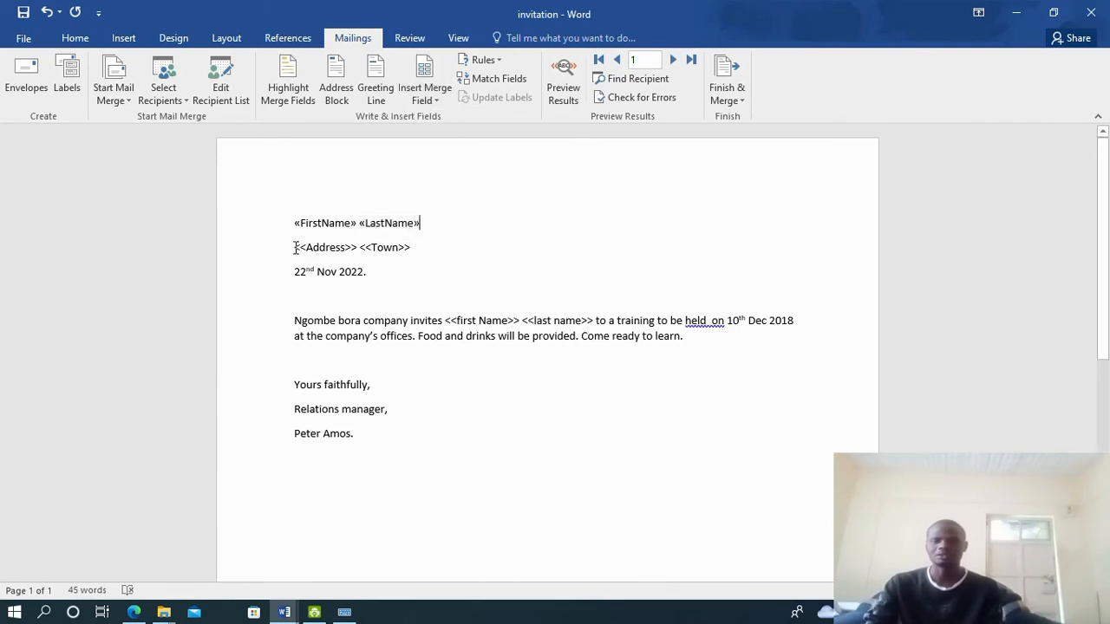
Replace the <<Address>> and <<Town>> placeholders with Address and Town merge fields
drag(295, 248, 359, 250)
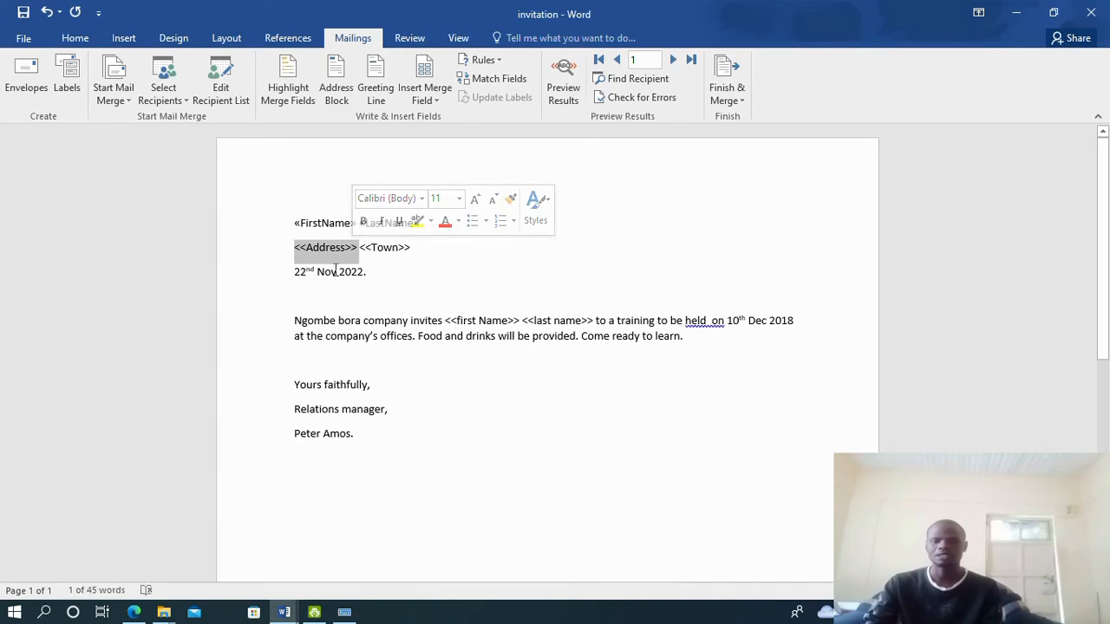
click(430, 96)
click(441, 158)
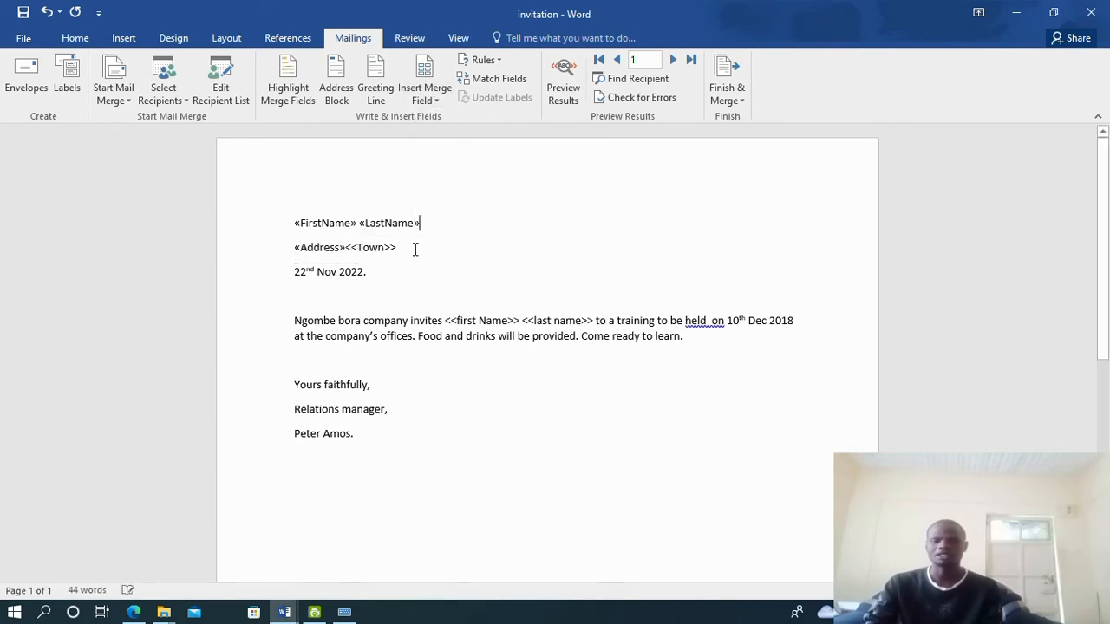
click(345, 249)
drag(348, 249, 399, 251)
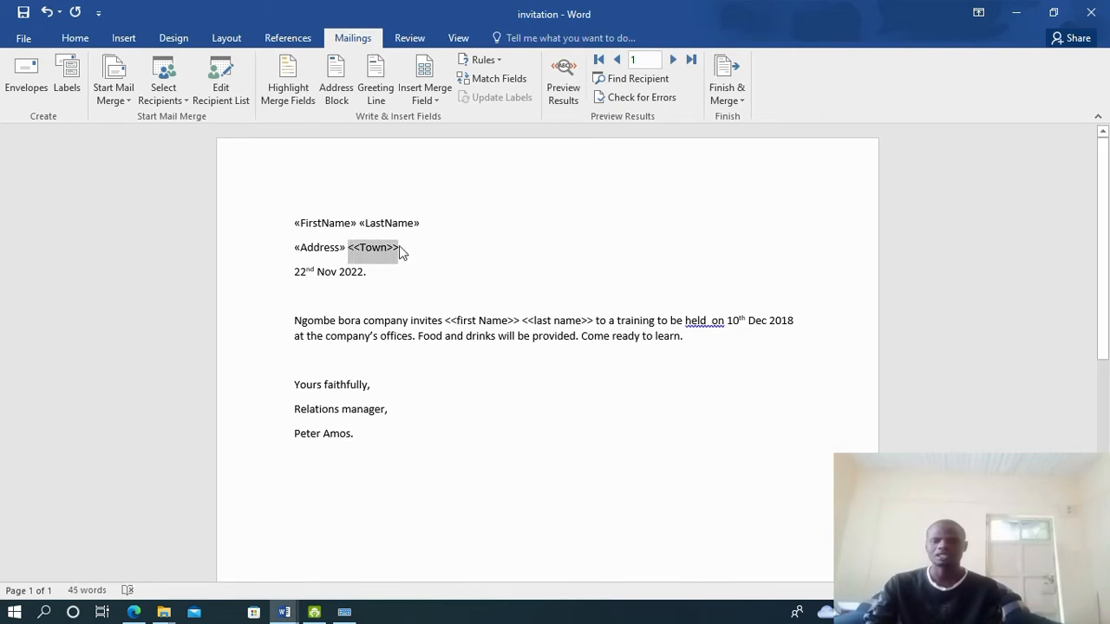
click(431, 100)
click(438, 176)
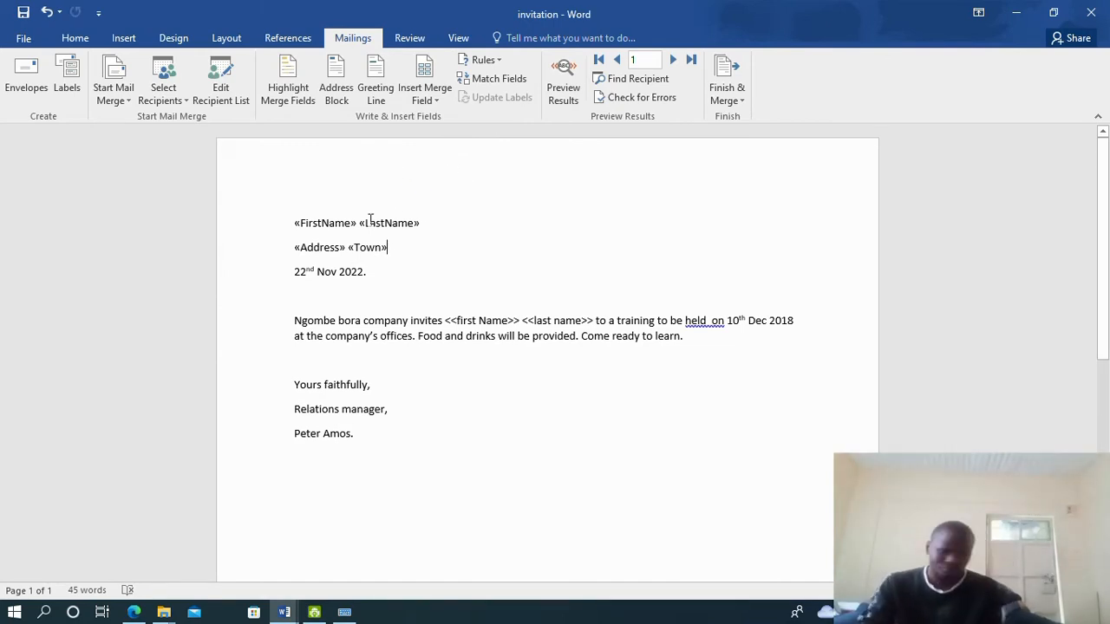
scroll(450, 277, down, 1)
scroll(450, 277, down, 1)
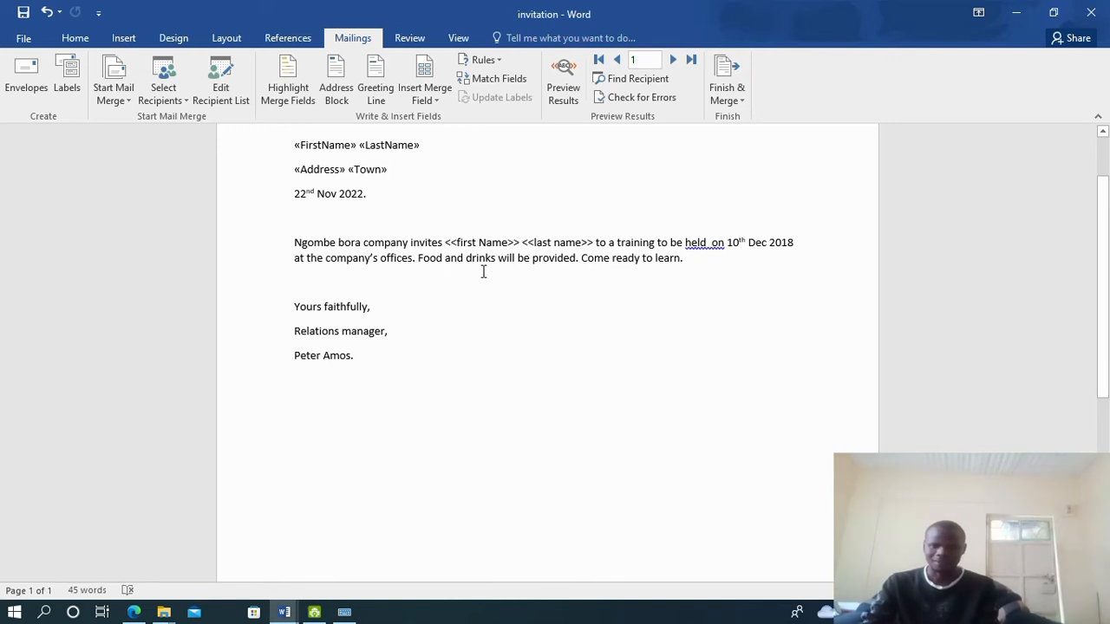
Correct "held on" to a single space and replace <<first Name>> with the FirstName merge field
right_click(706, 245)
click(748, 262)
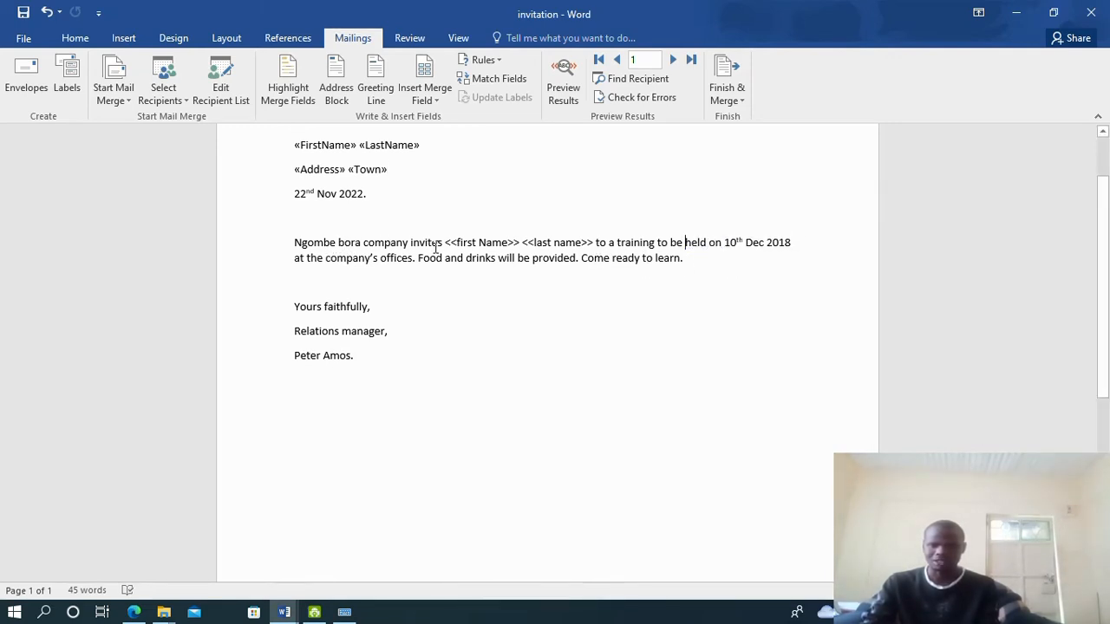
drag(445, 245, 521, 244)
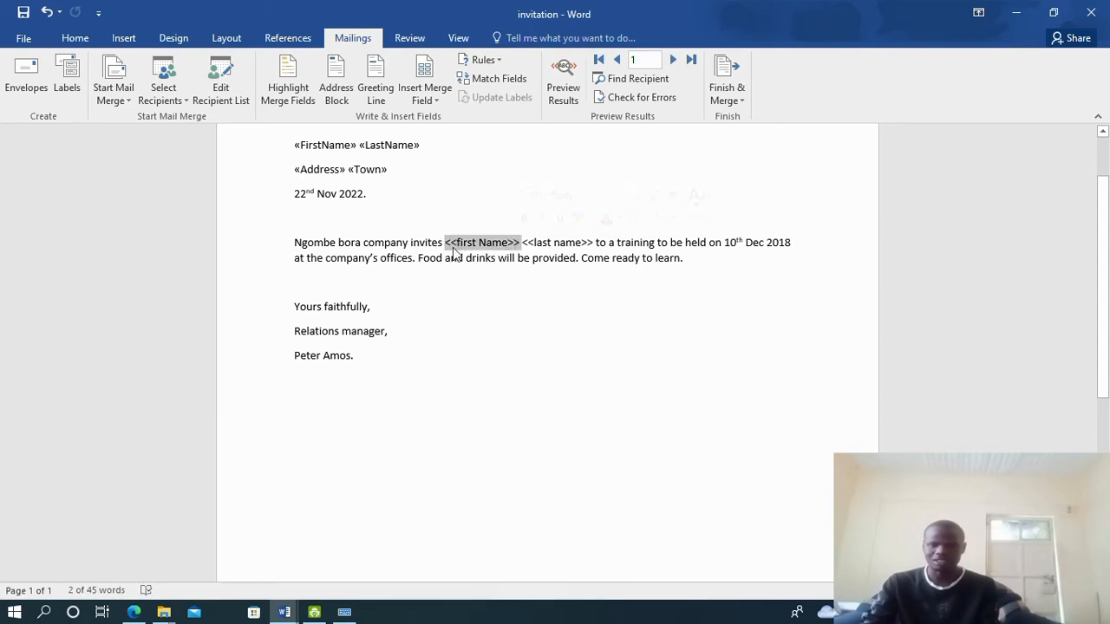
click(424, 95)
click(447, 119)
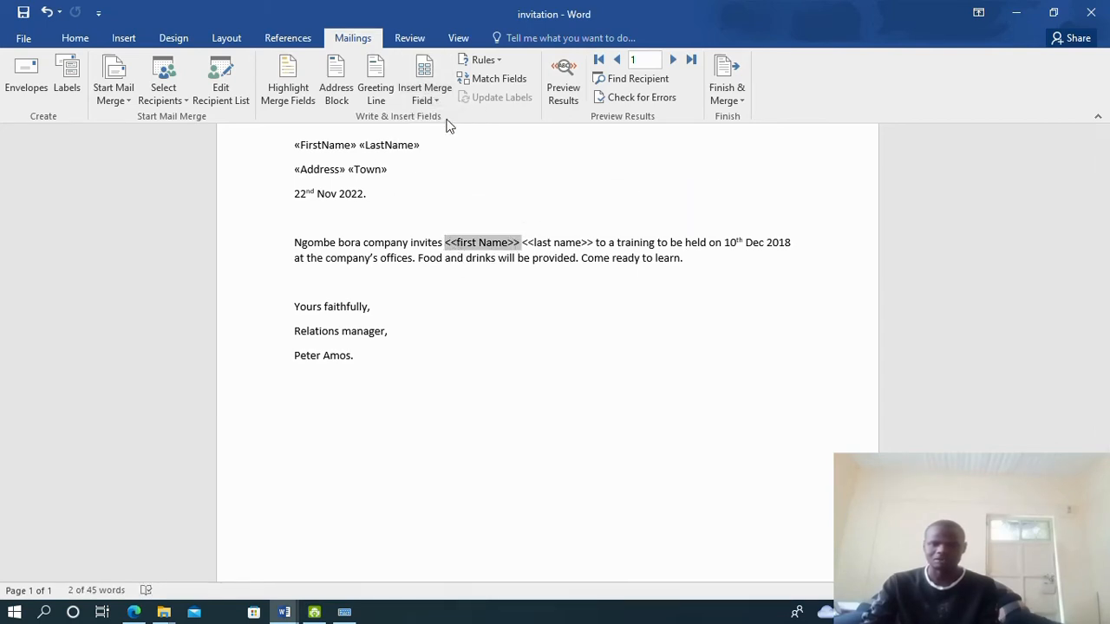
Replace the <<last name>> placeholder with the LastName merge field
drag(511, 242, 578, 249)
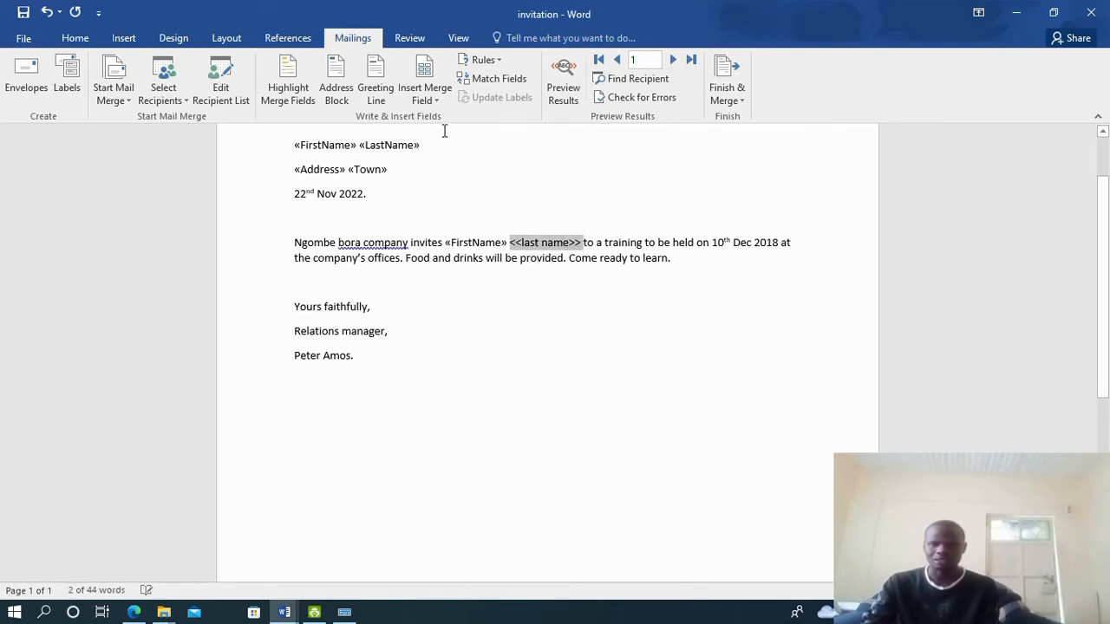
click(428, 100)
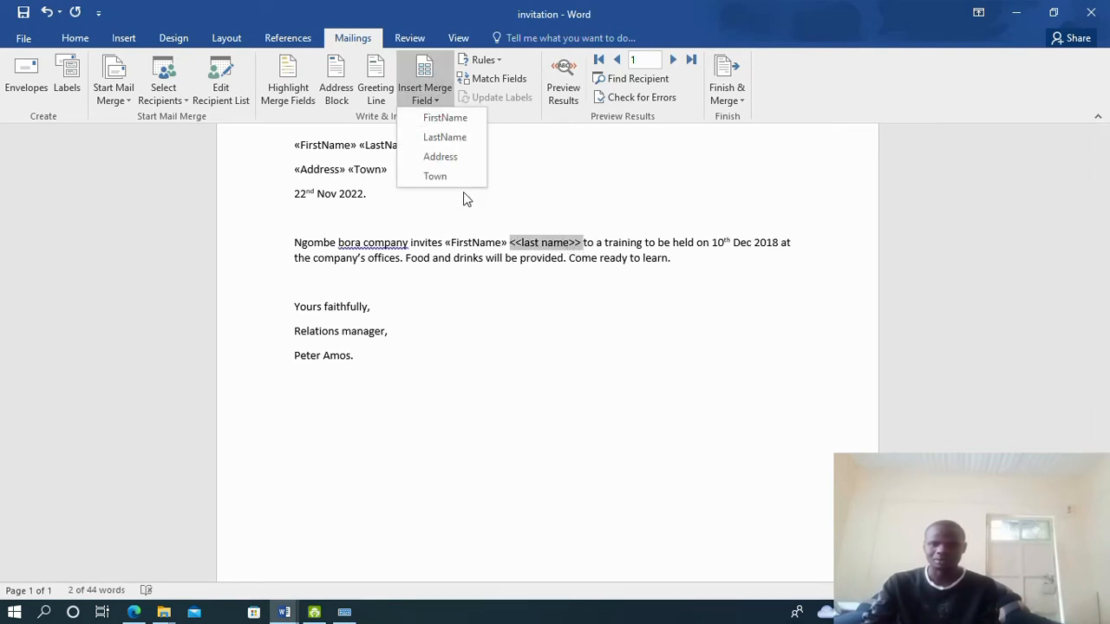
click(451, 137)
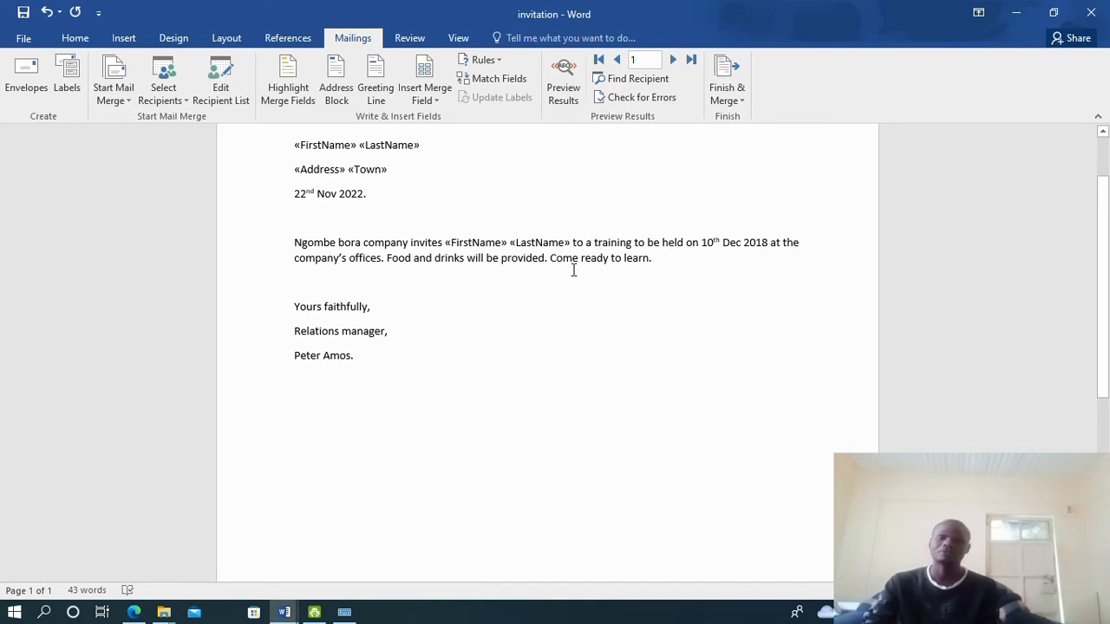
click(731, 102)
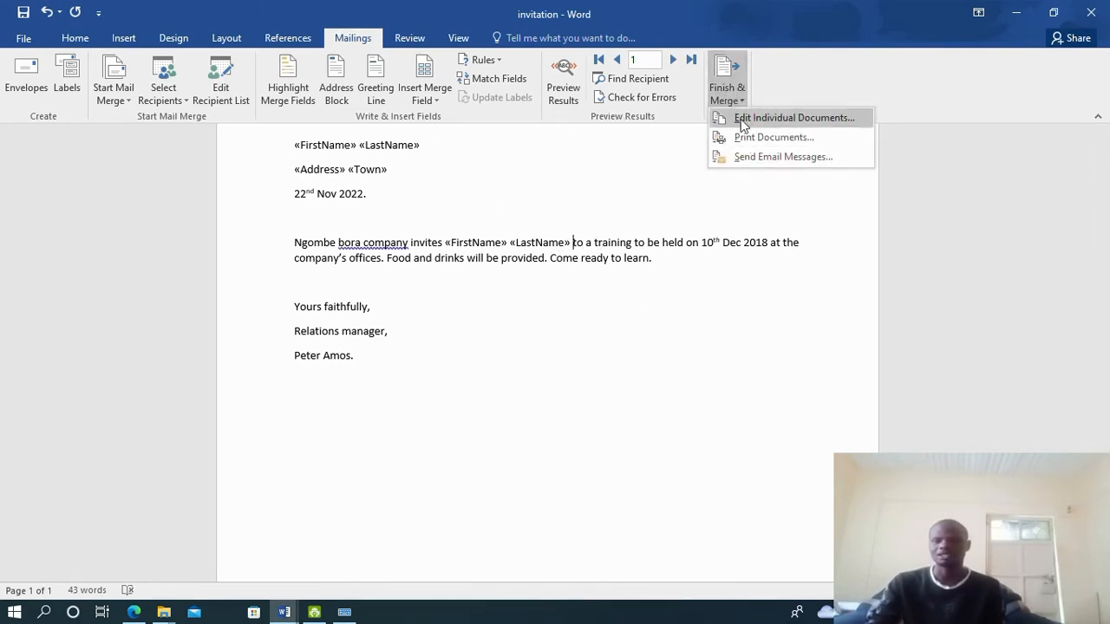
Merge all records into a new Letters1 document and check the first letter's recipient name
click(759, 119)
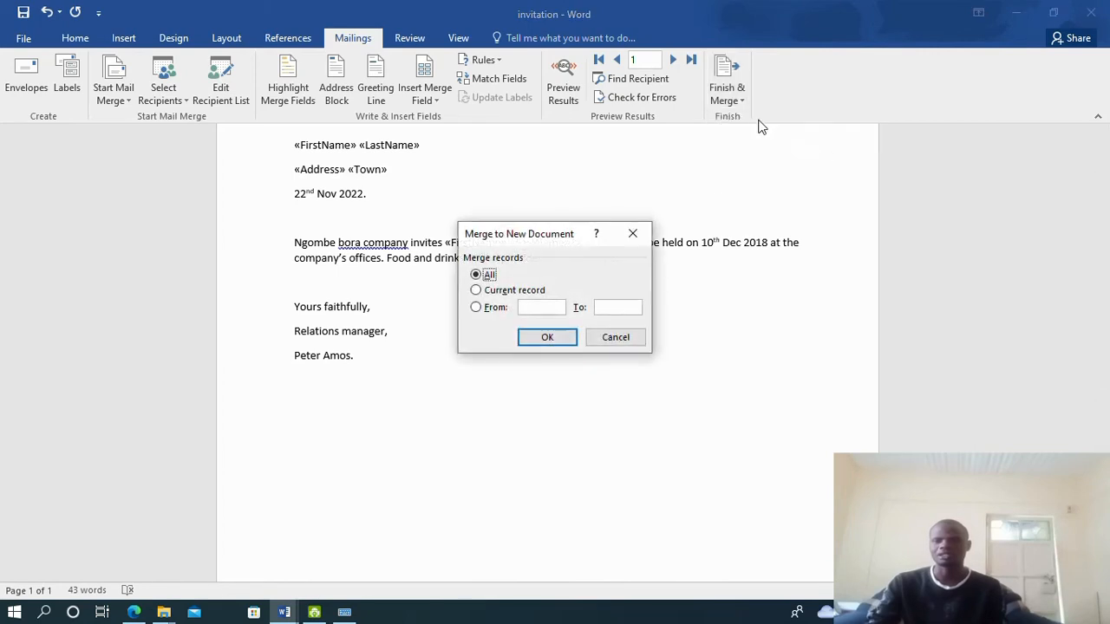
click(556, 339)
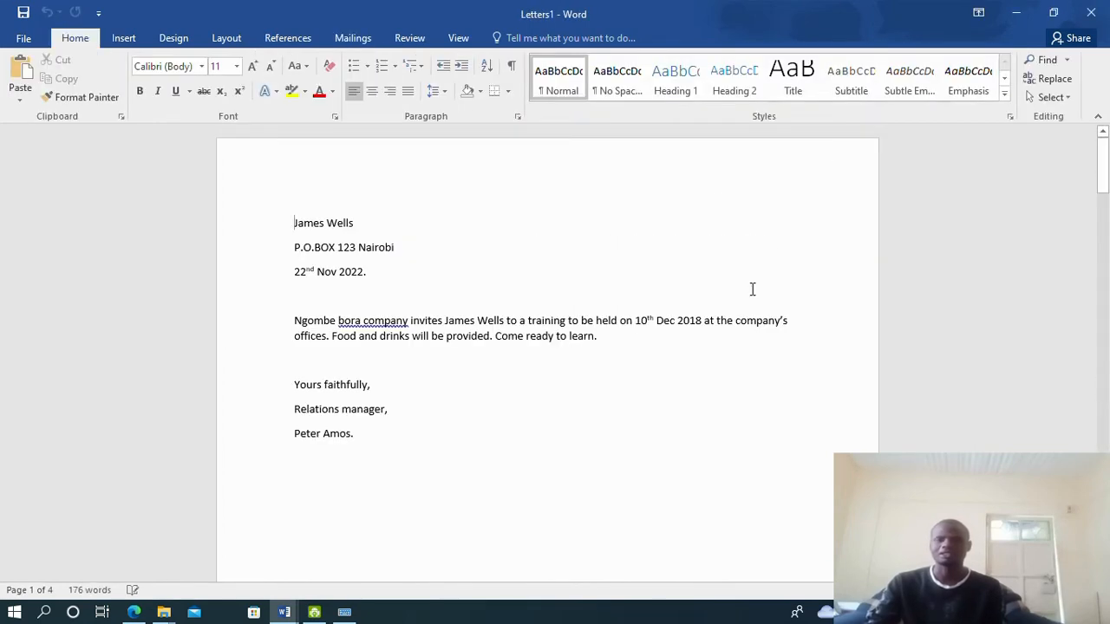
triple_click(306, 228)
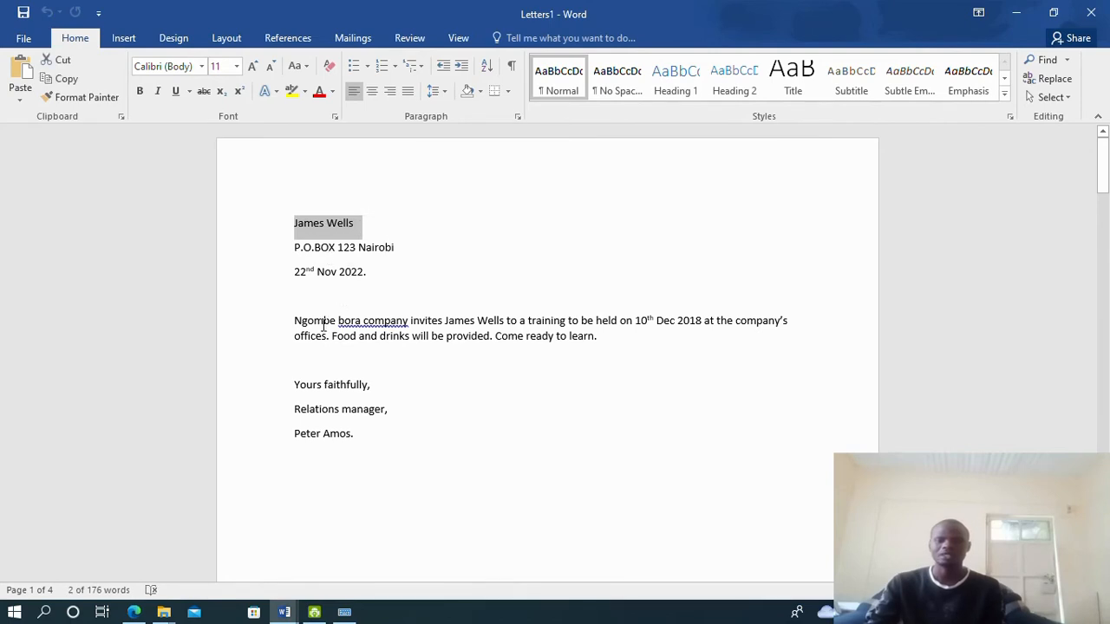
drag(435, 326, 502, 335)
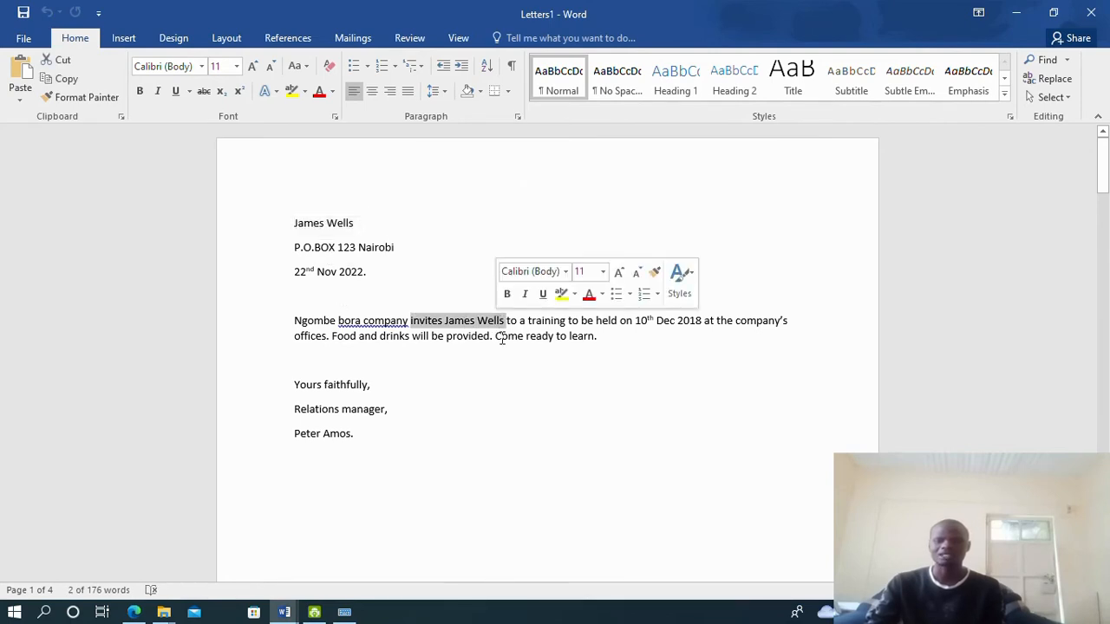
scroll(457, 324, down, 8)
scroll(457, 324, down, 8)
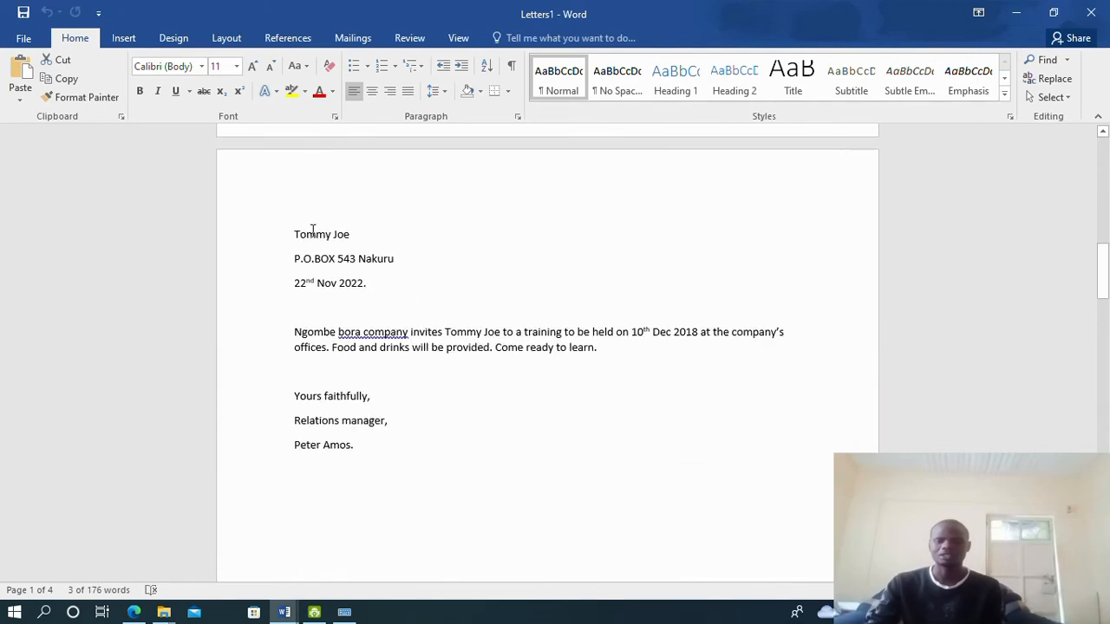
Check the recipient names in the remaining merged letters on pages 2–4
drag(312, 230, 367, 242)
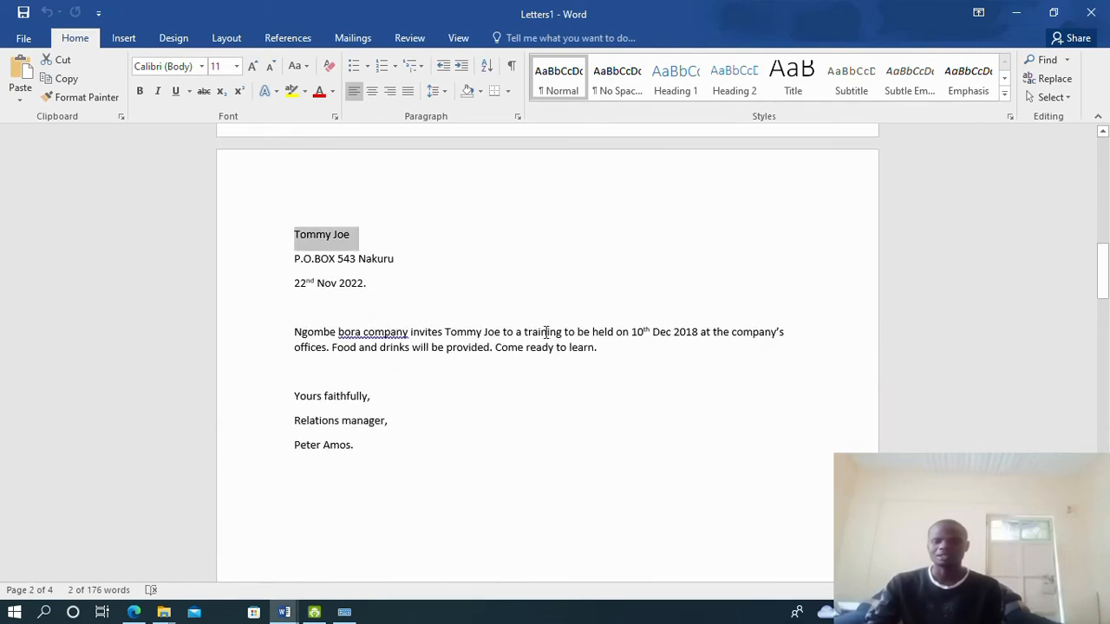
drag(545, 332, 445, 334)
scroll(497, 339, down, 10)
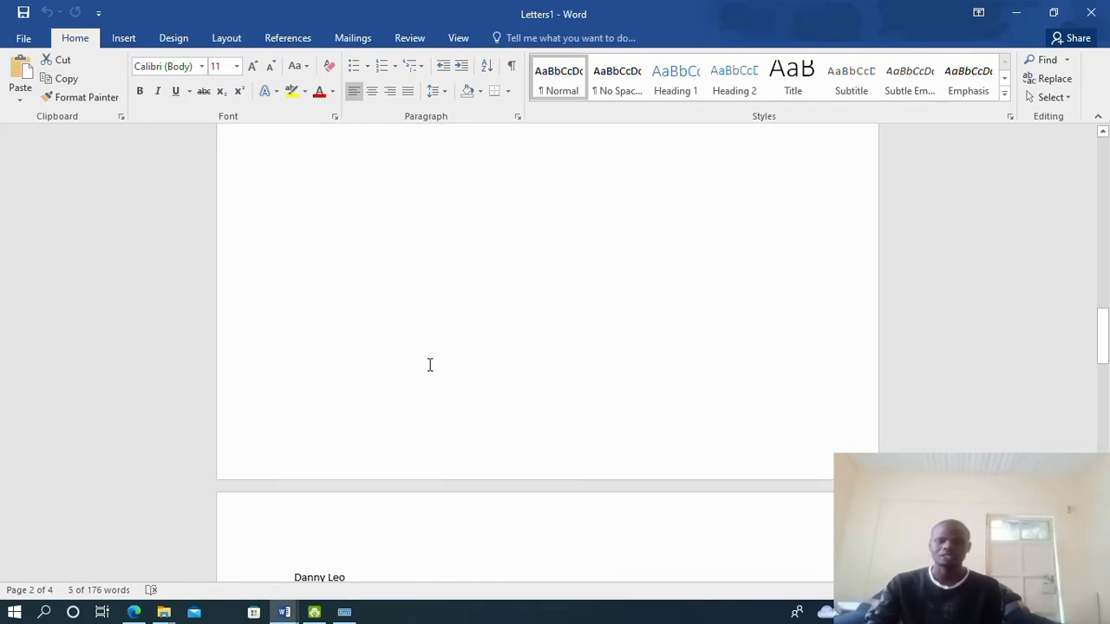
scroll(428, 364, down, 12)
scroll(357, 161, up, 1)
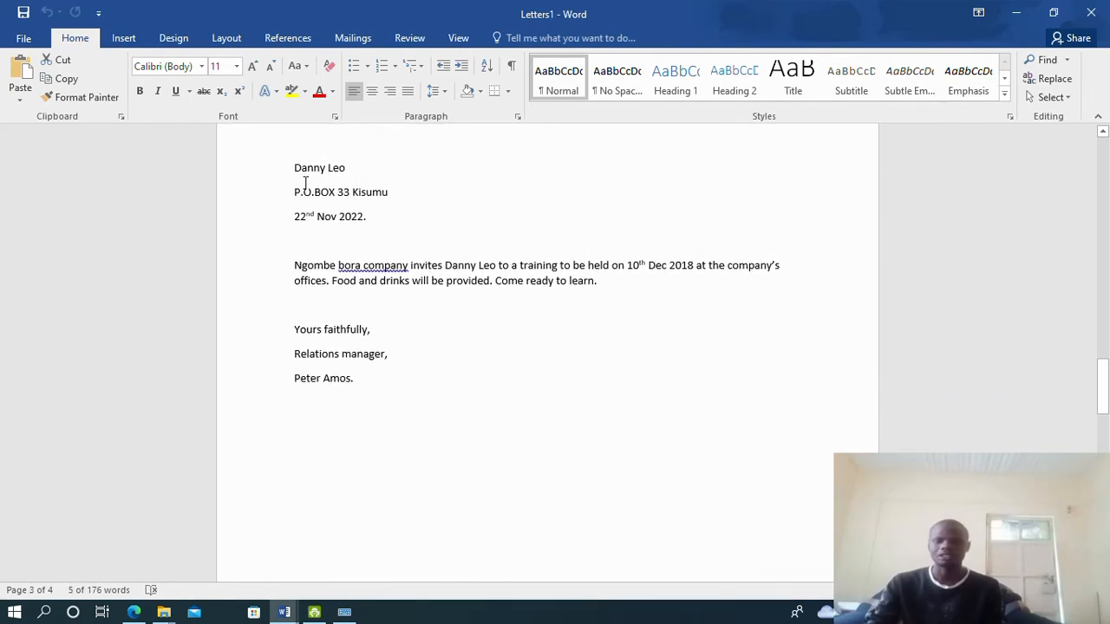
scroll(455, 305, down, 20)
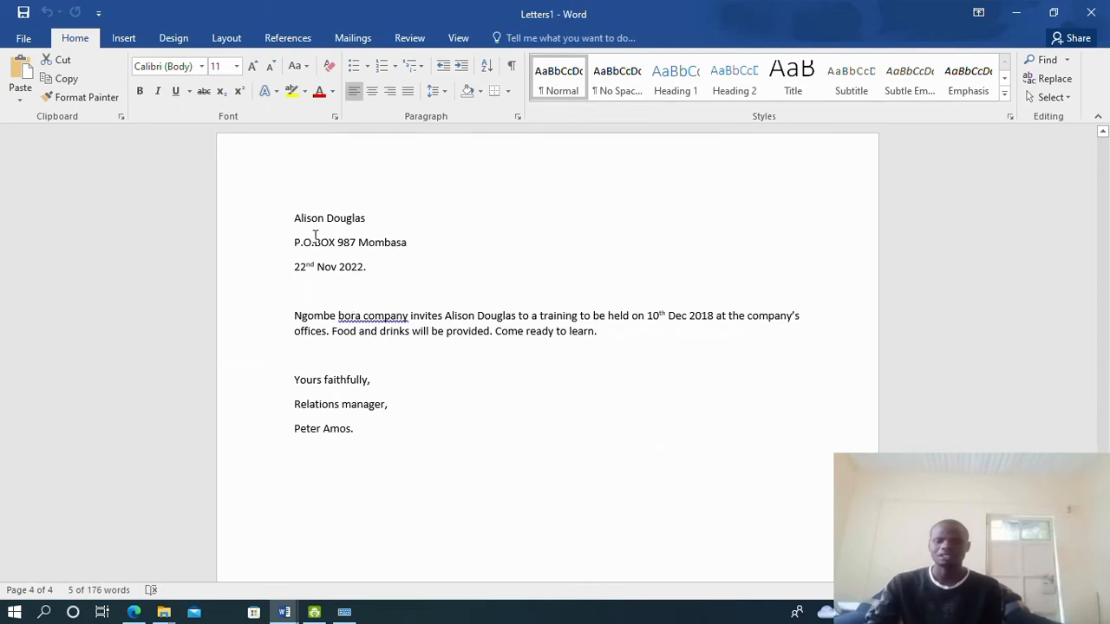
drag(318, 227, 374, 220)
scroll(455, 307, down, 10)
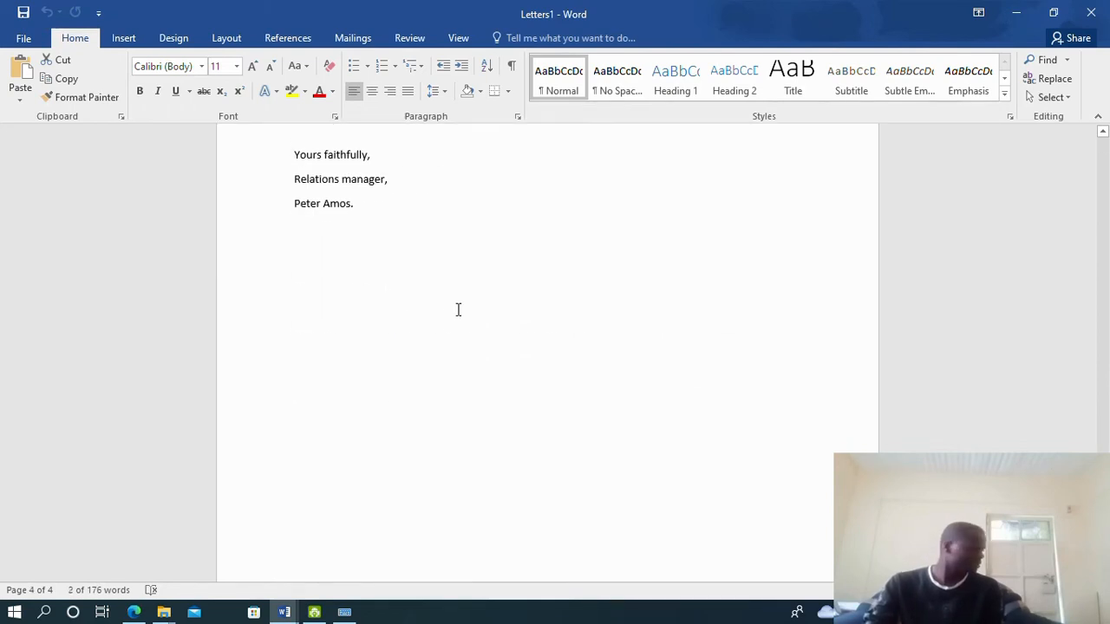
scroll(454, 307, up, 5)
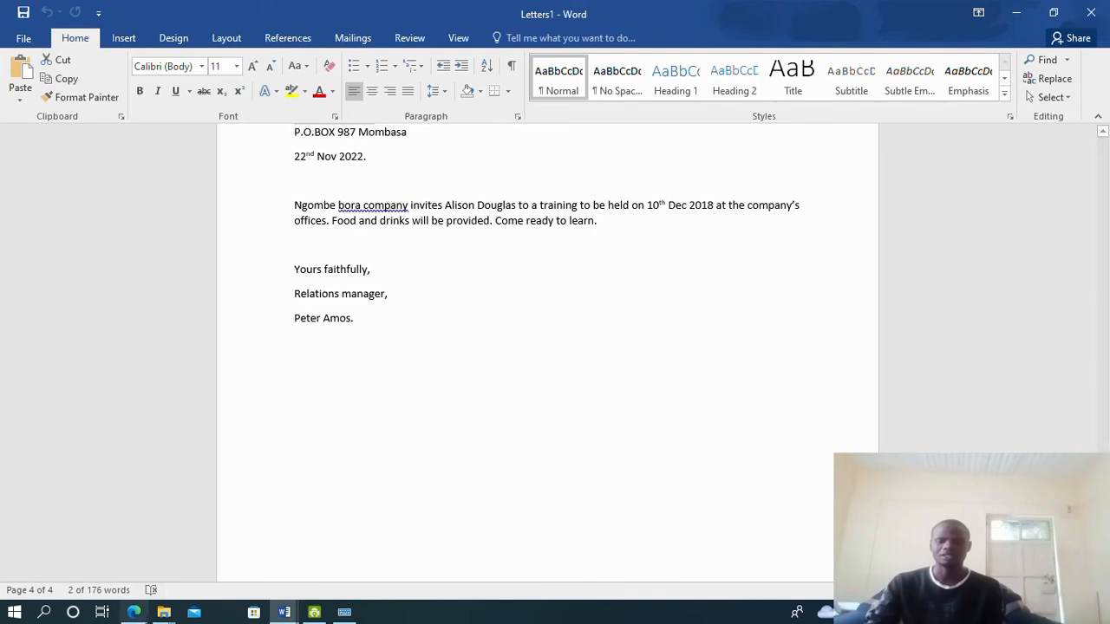
click(134, 613)
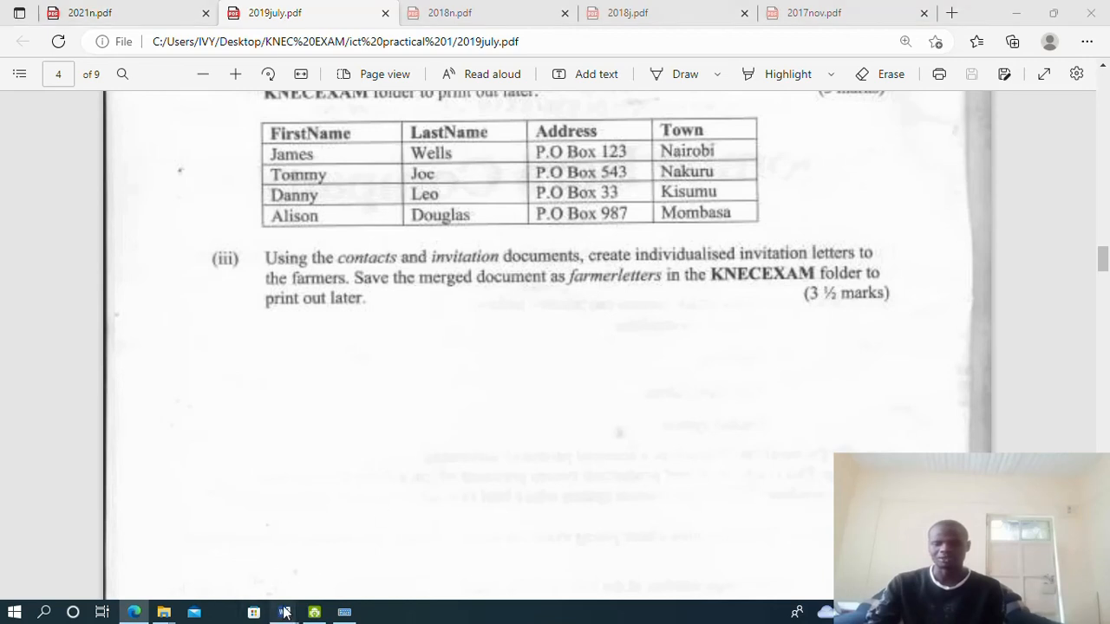
After reading question (iii), return to the merged Letters1 document in Word
mouse_move(286, 612)
click(425, 538)
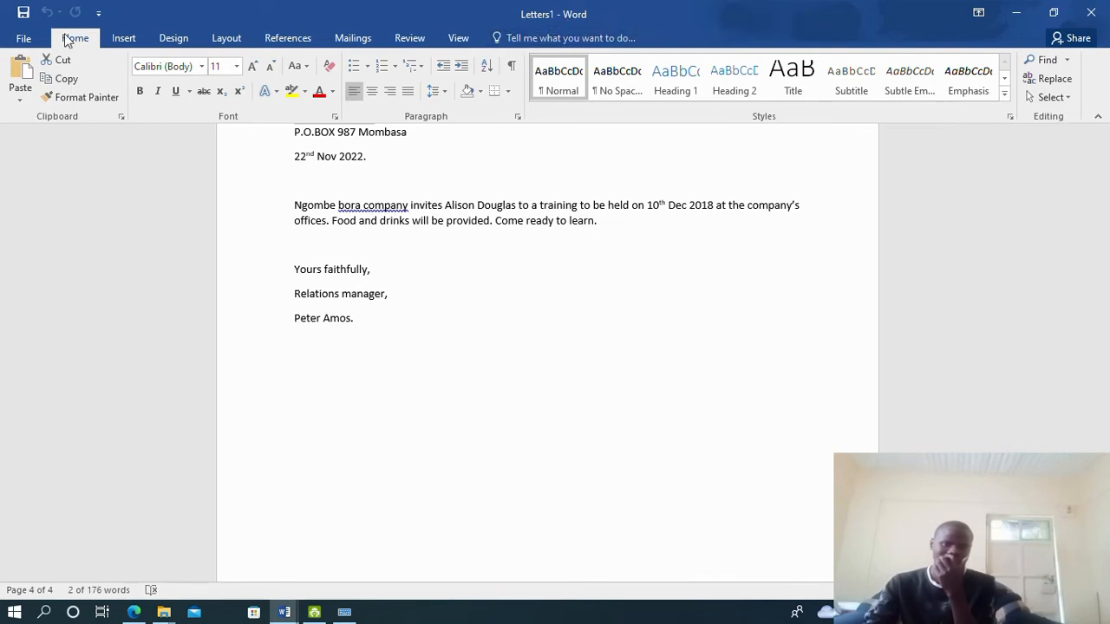
Save the merged letters as 'farmersletters' in the Desktop's KNEC EXAM folder
click(25, 38)
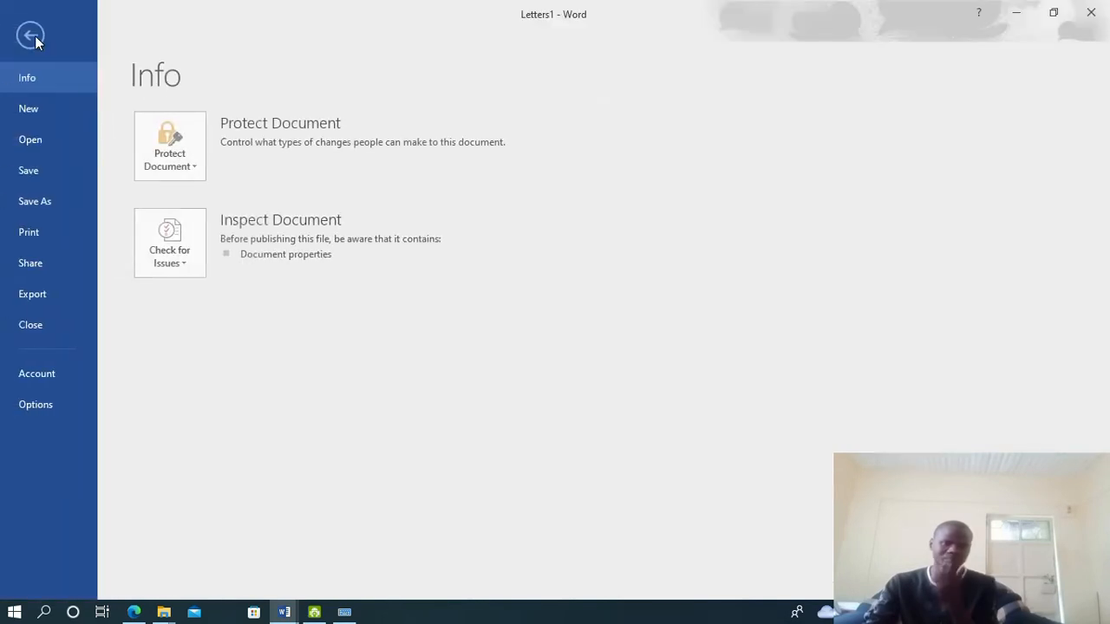
click(35, 202)
click(212, 269)
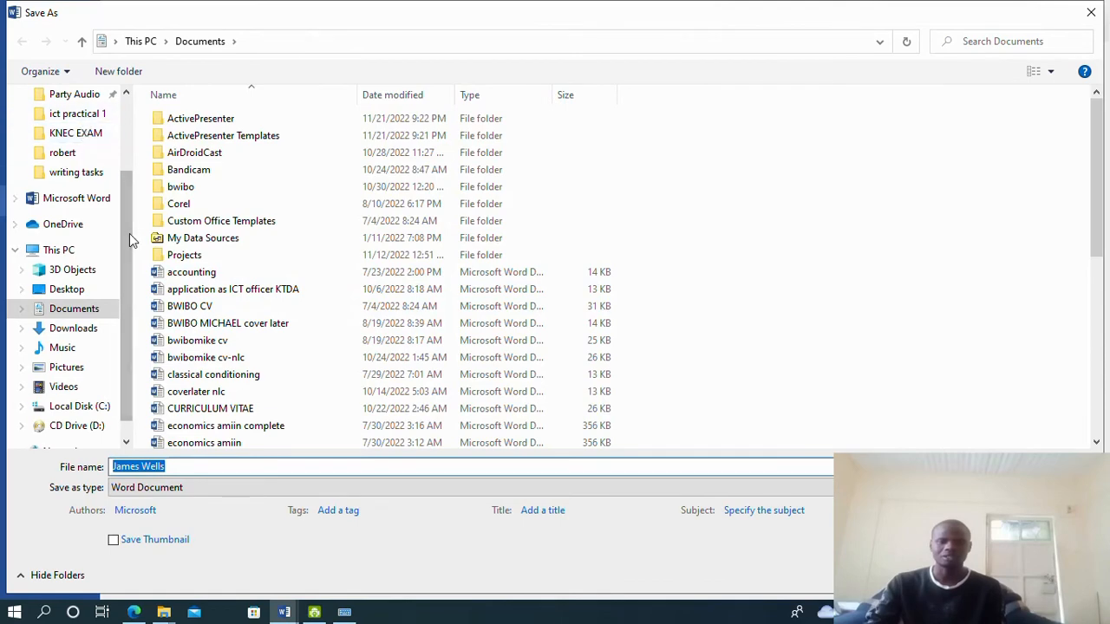
scroll(87, 173, up, 2)
click(66, 127)
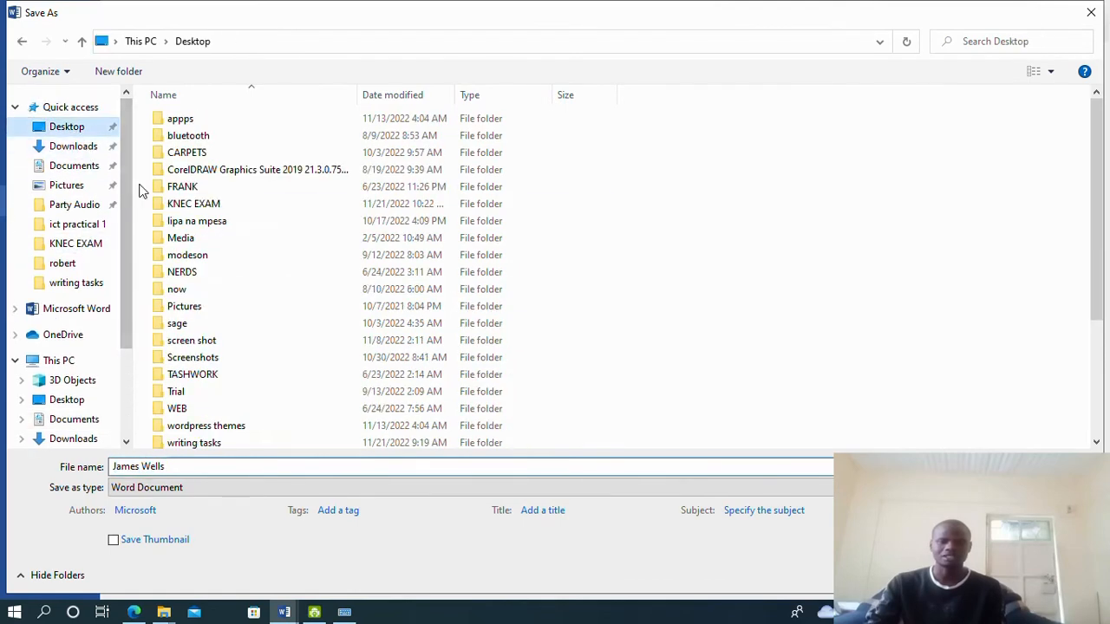
double_click(186, 202)
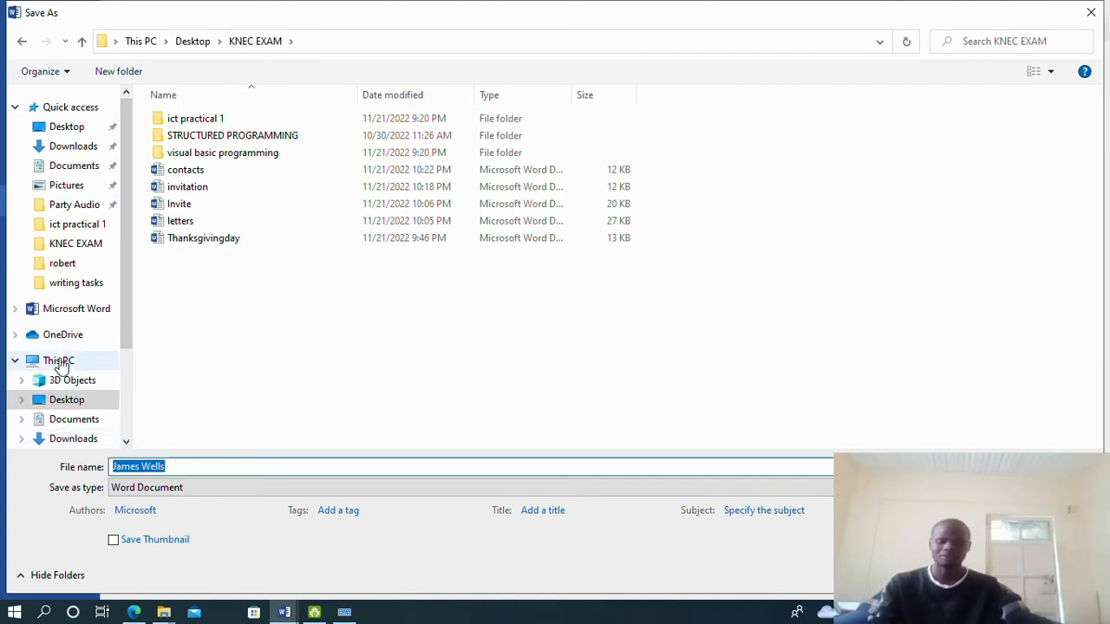
text(farmer)
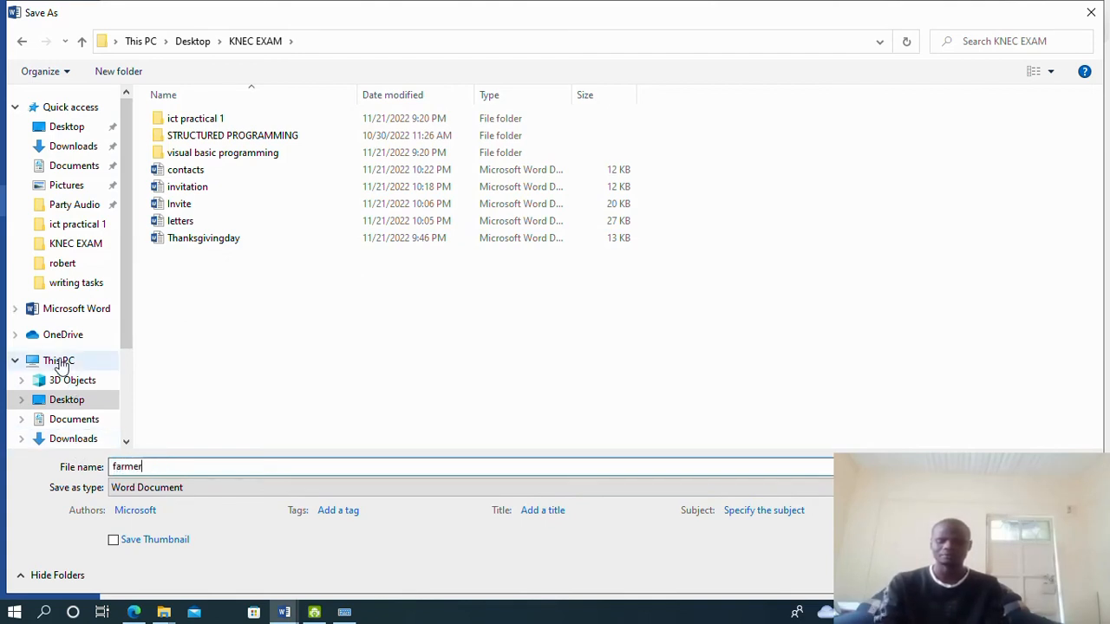
text(sletter)
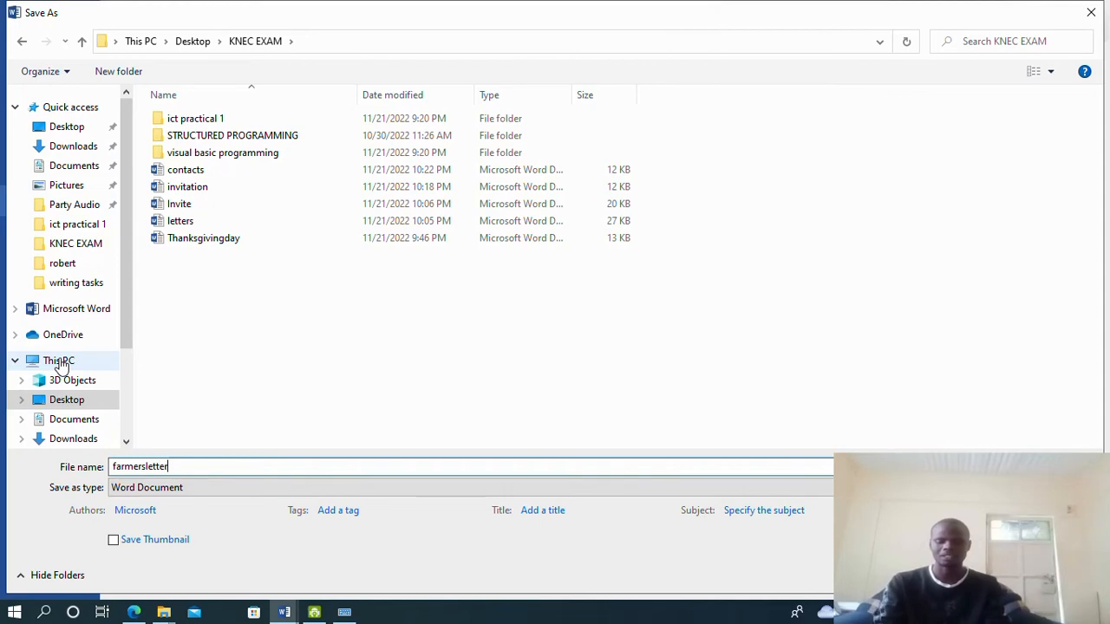
text(s)
key(Return)
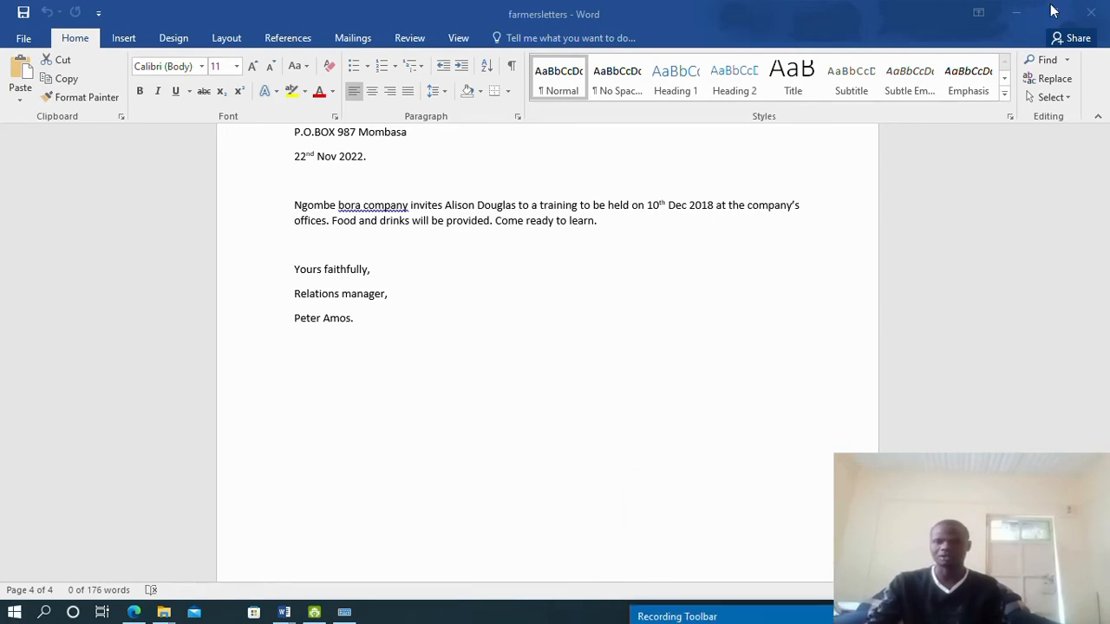
Close the farmersletters and contacts documents
click(1105, 7)
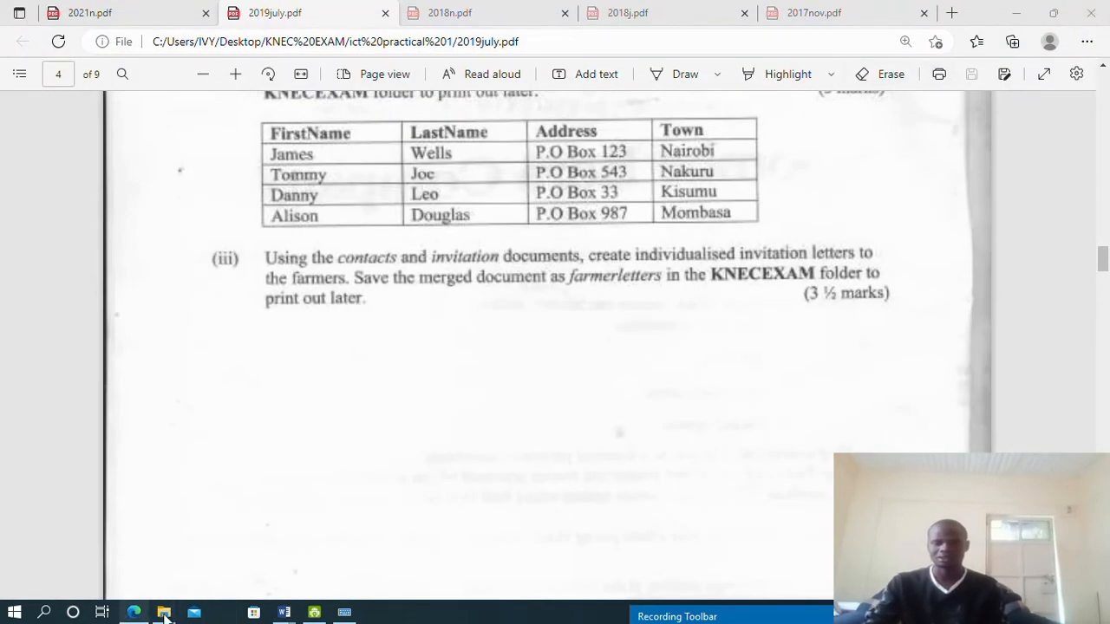
mouse_move(284, 612)
click(351, 556)
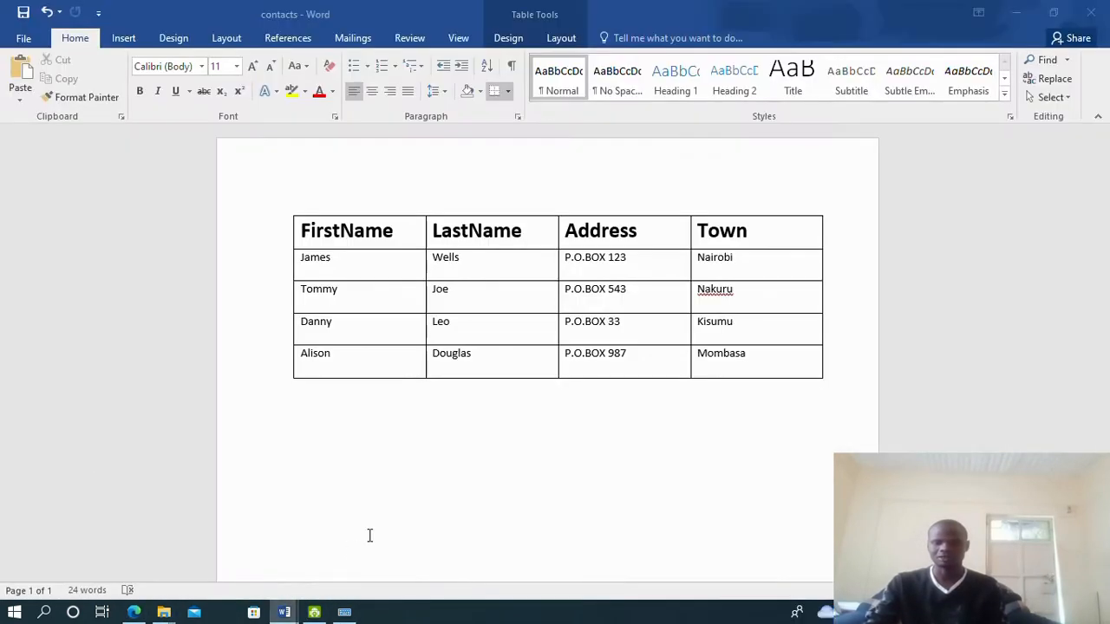
click(1096, 7)
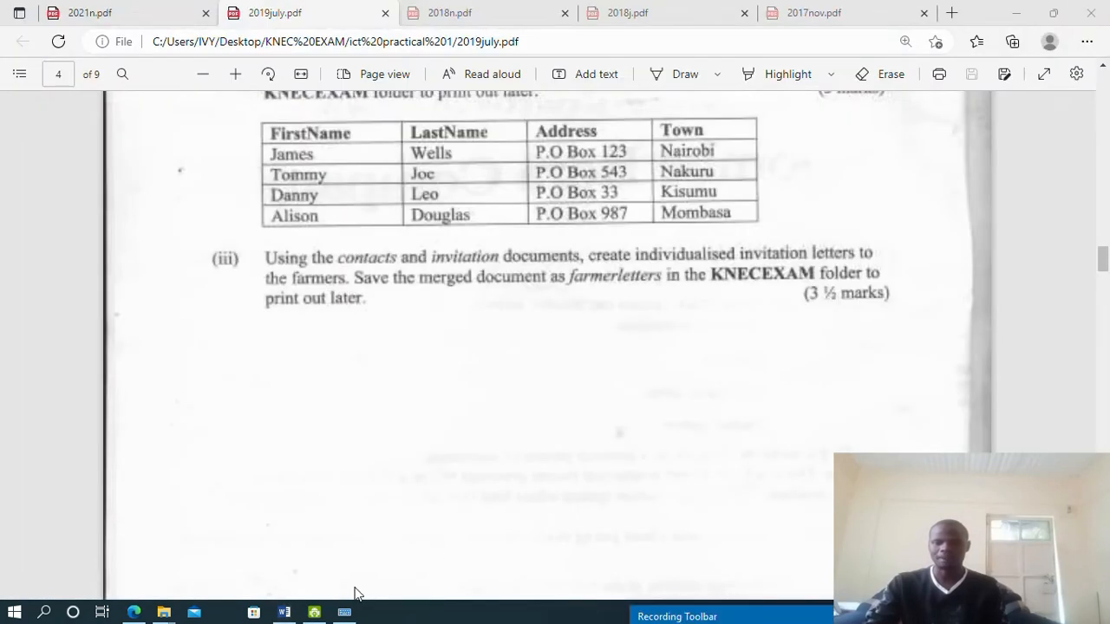
Close the invitation document, saving its changes, and bring up 2018n.pdf in Edge
click(284, 612)
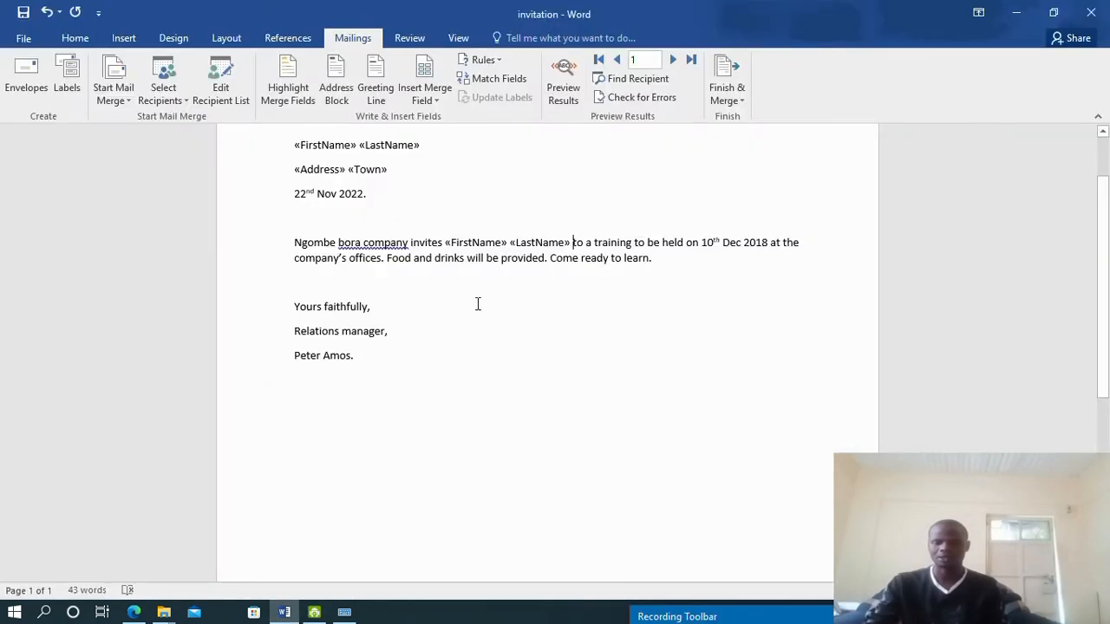
click(1092, 12)
click(486, 339)
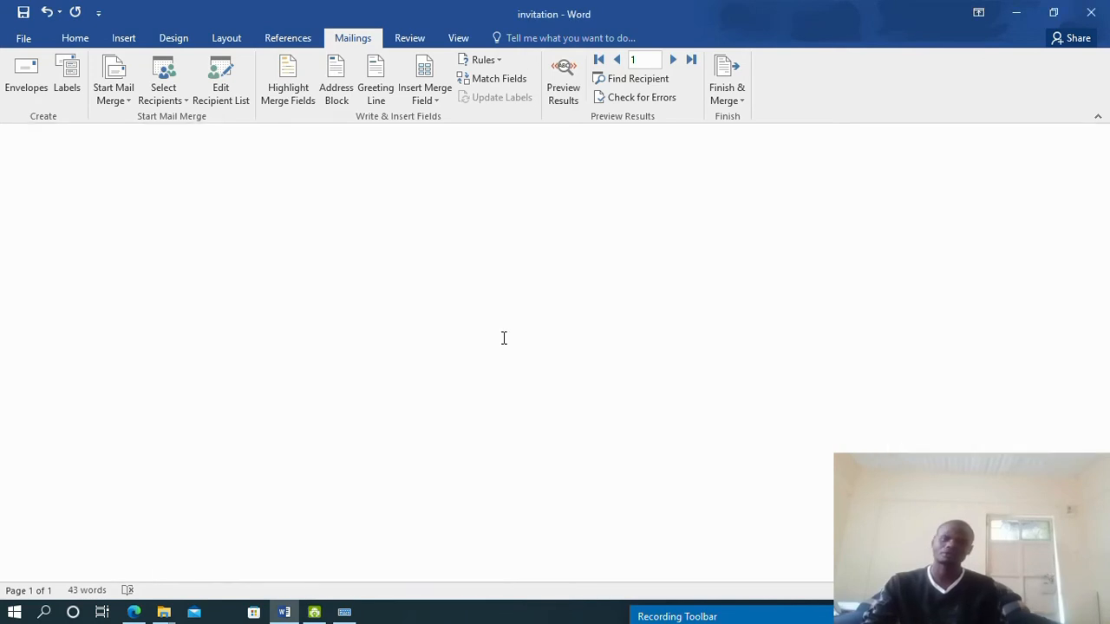
click(130, 612)
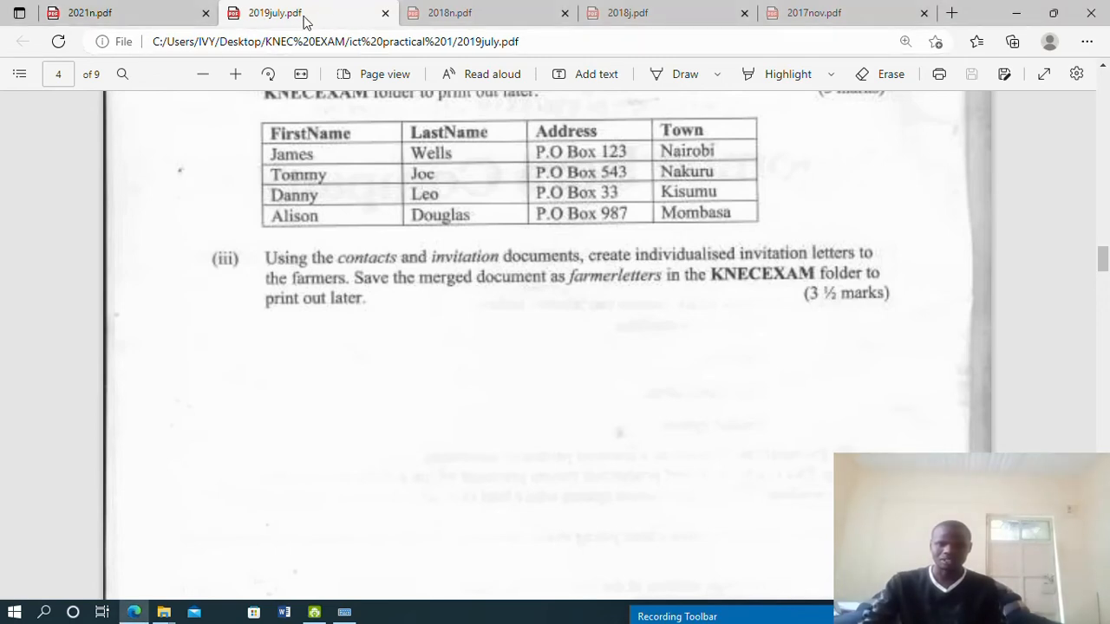
click(478, 11)
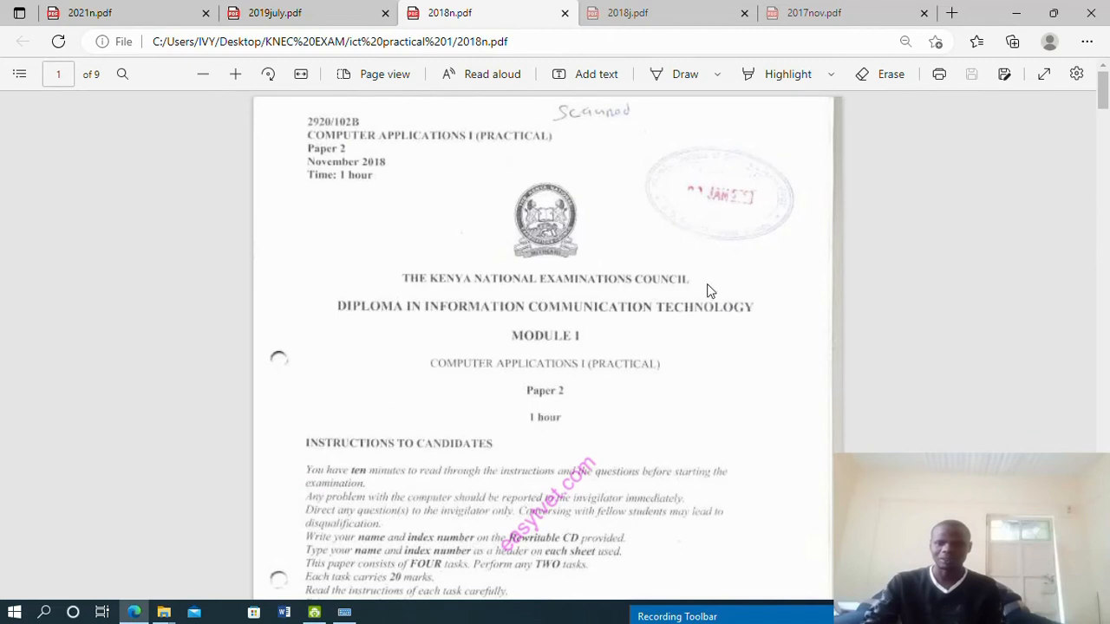
Scroll 2018n.pdf from page 4 back to page 3's ELIMISHA COMPANY letter task
scroll(536, 293, up, 2)
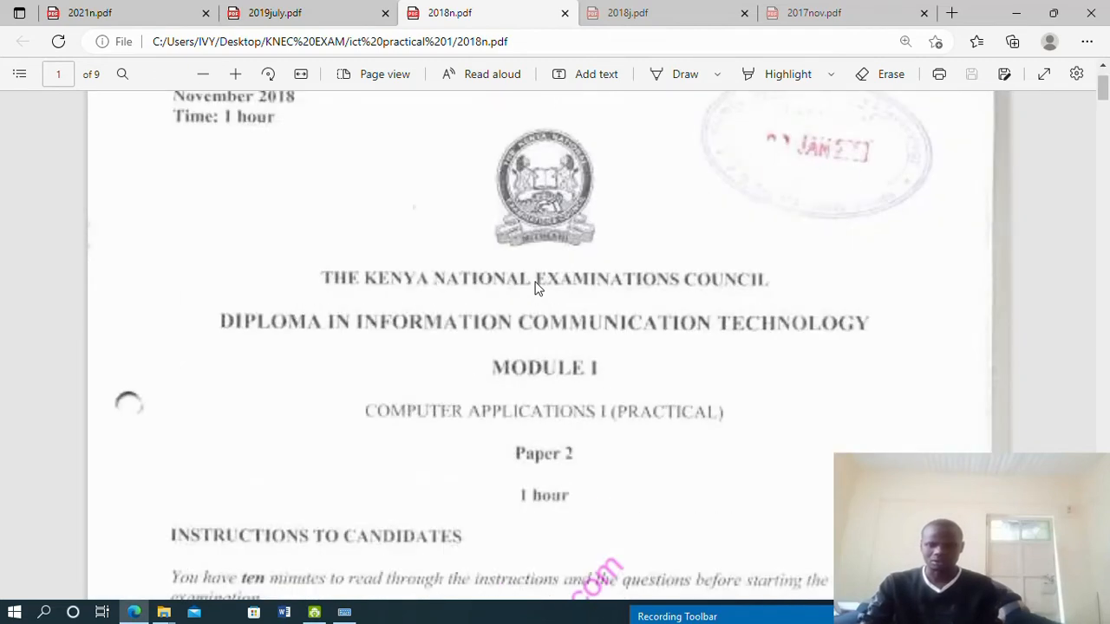
scroll(154, 162, up, 1)
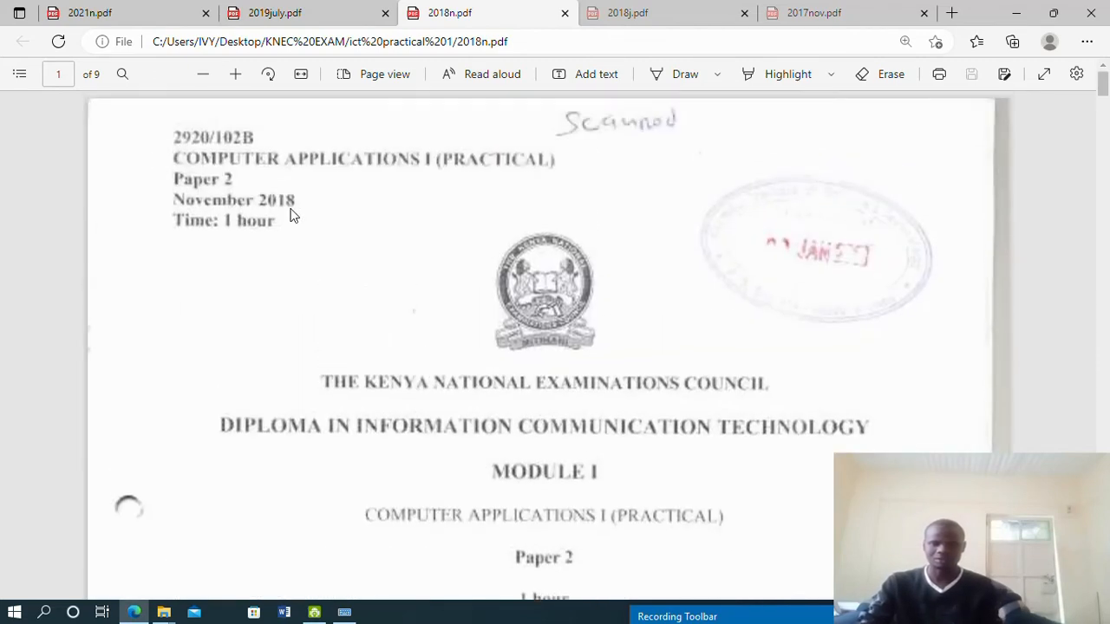
scroll(337, 425, down, 1)
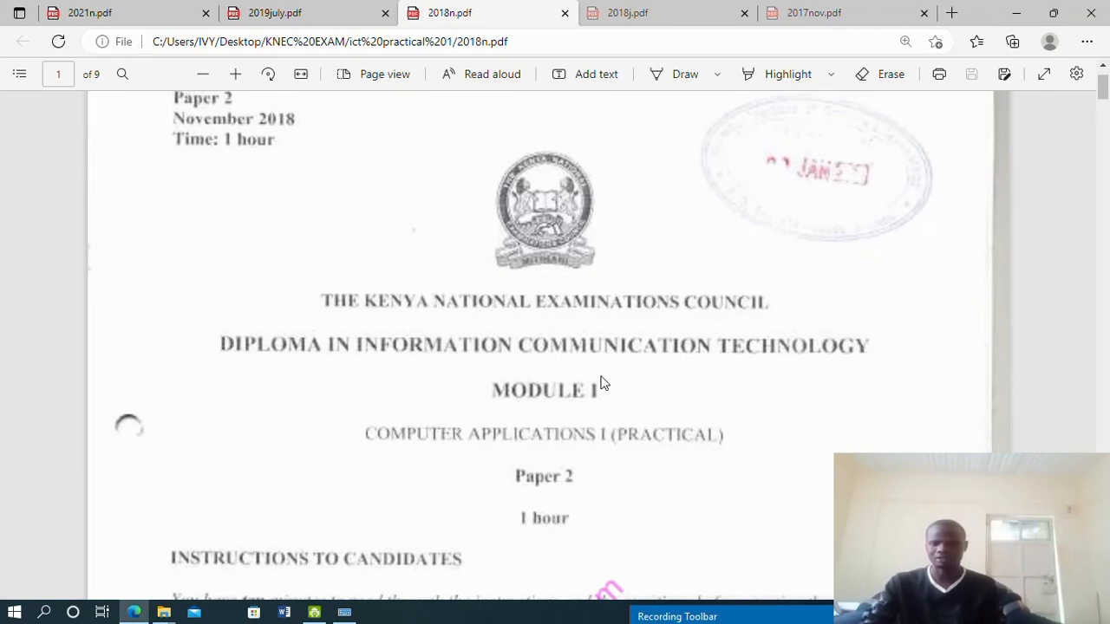
scroll(658, 389, down, 15)
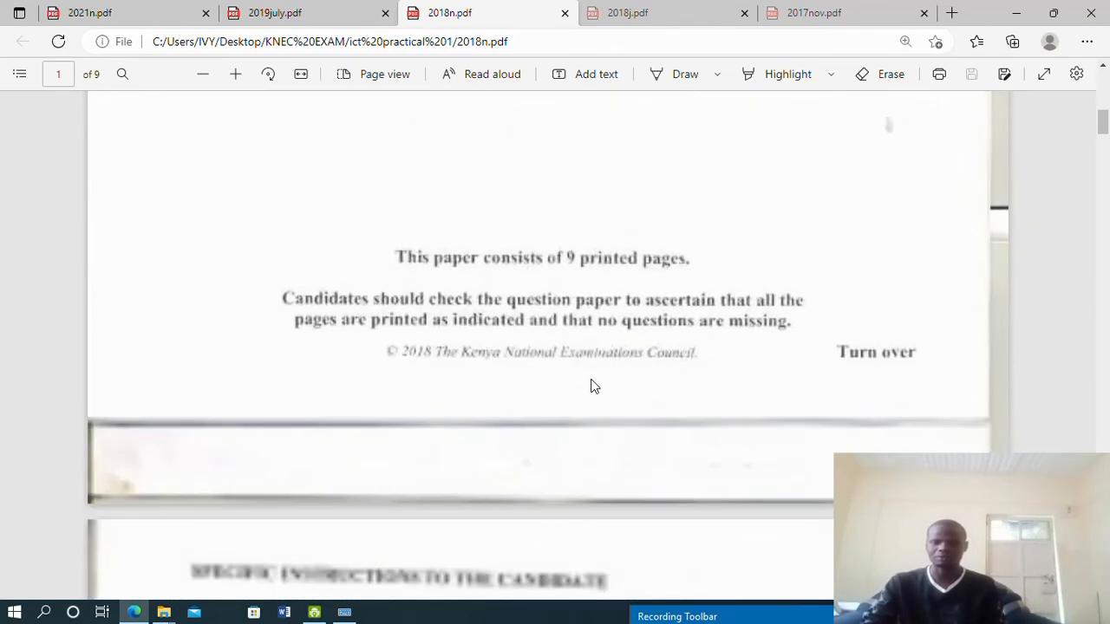
scroll(588, 384, down, 12)
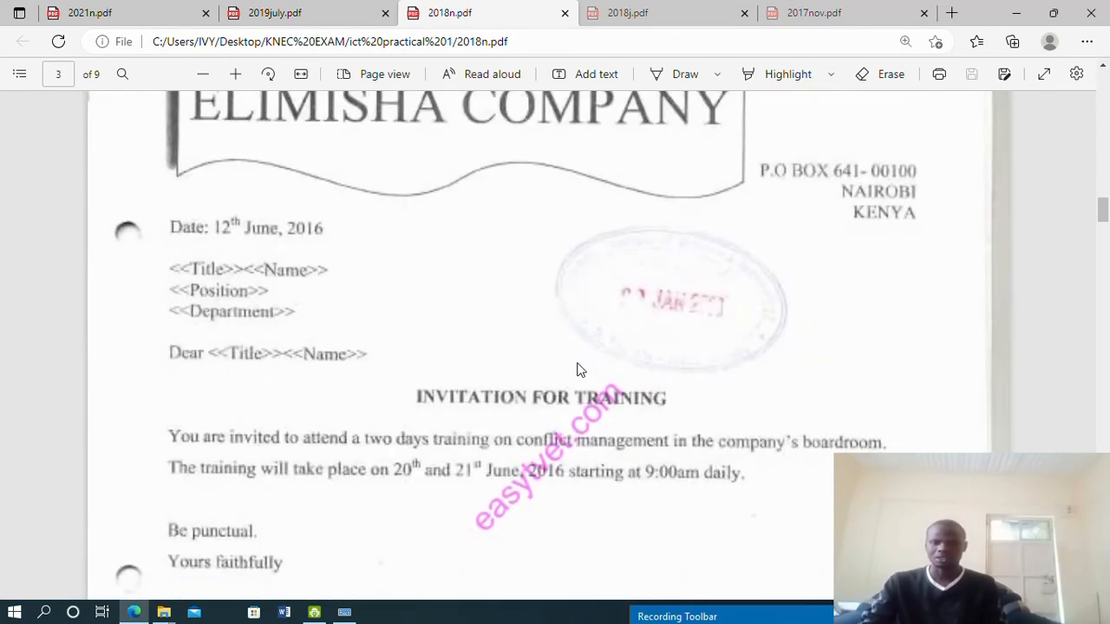
scroll(579, 371, up, 2)
scroll(577, 368, down, 6)
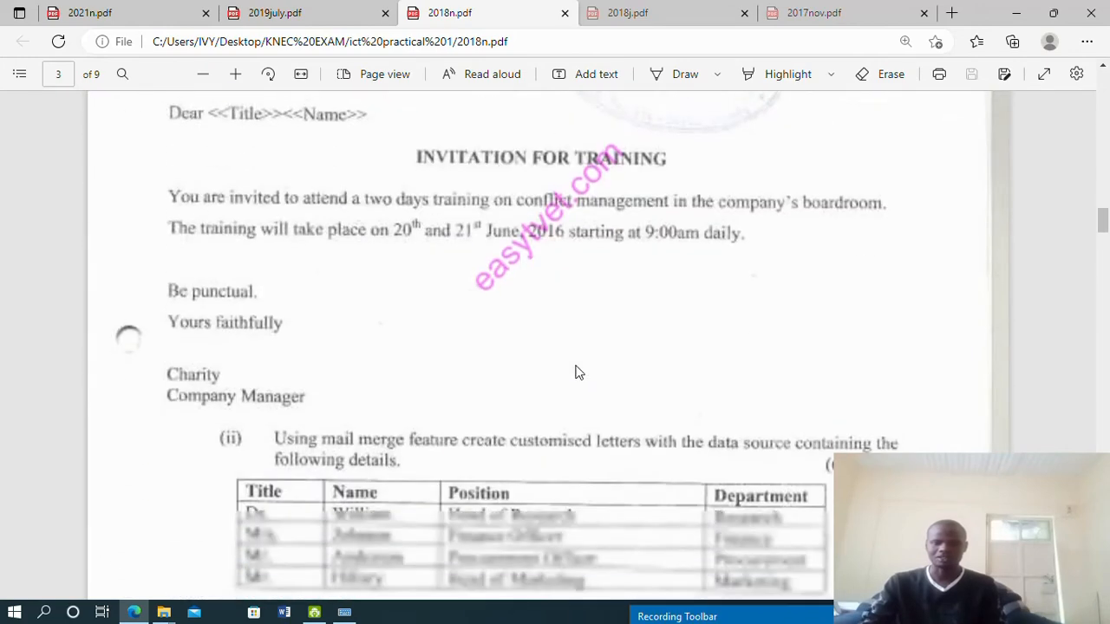
scroll(579, 373, down, 8)
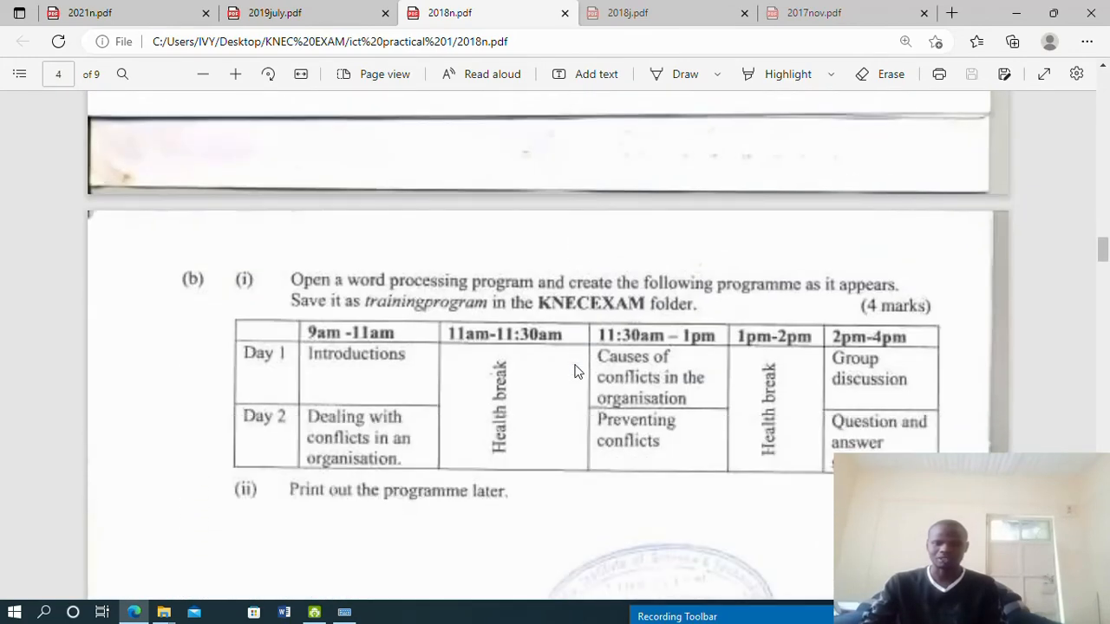
scroll(573, 371, down, 3)
scroll(574, 371, up, 4)
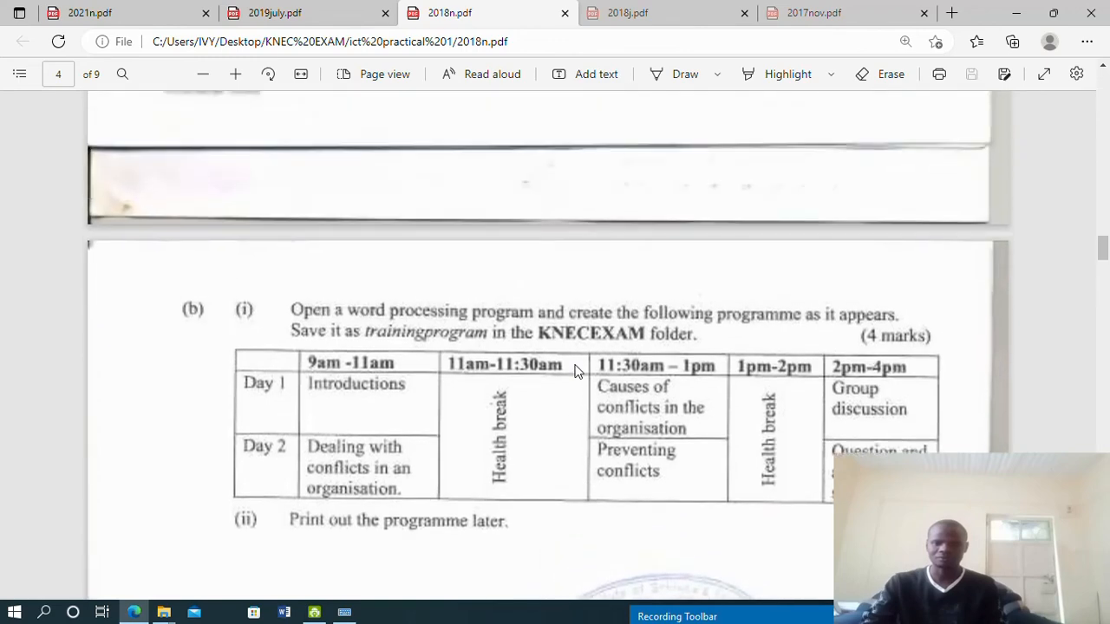
scroll(574, 371, up, 12)
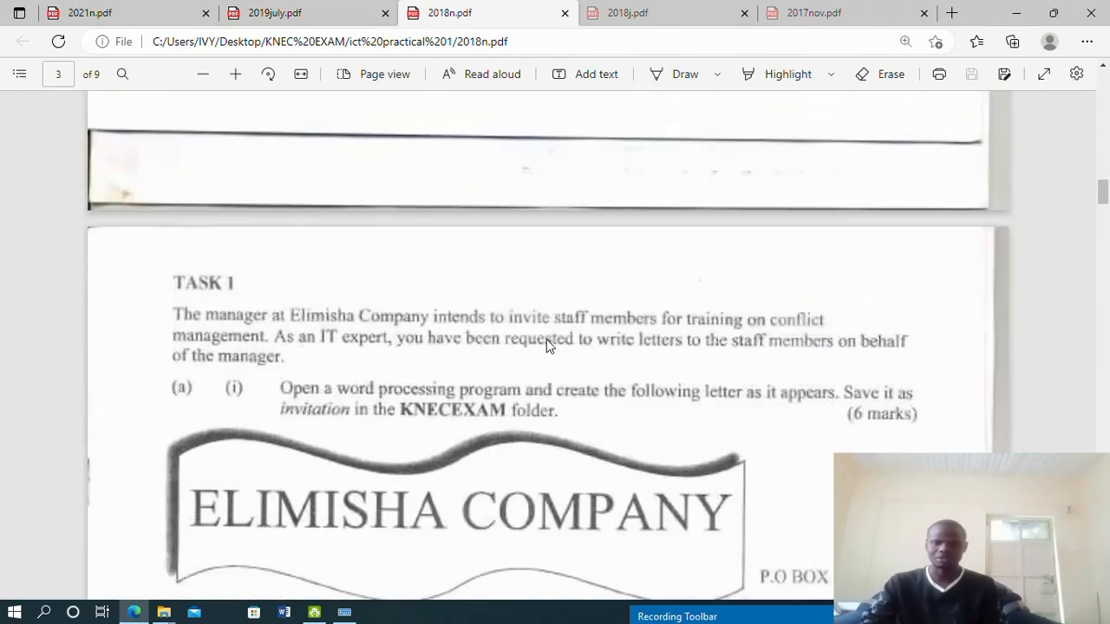
scroll(546, 345, down, 4)
scroll(286, 214, up, 2)
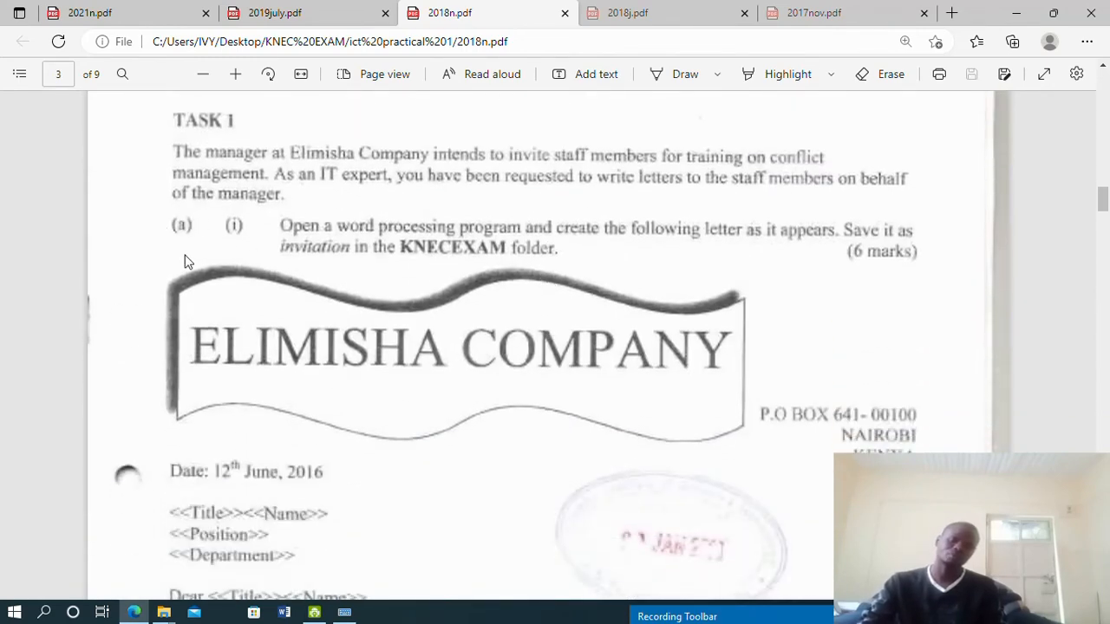
scroll(223, 248, down, 12)
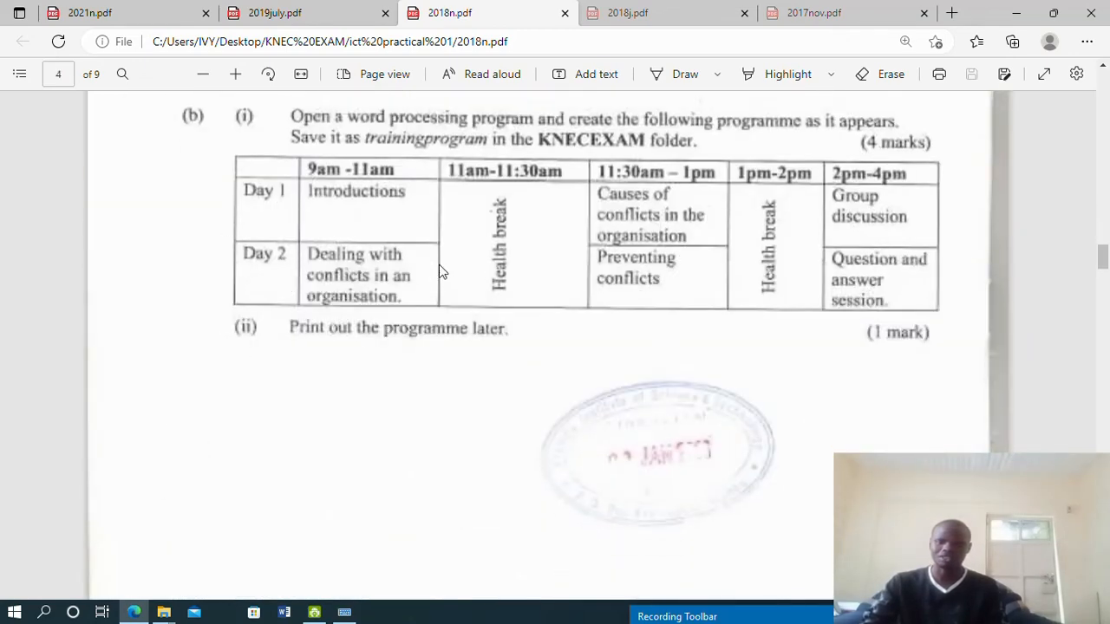
scroll(438, 271, down, 5)
scroll(436, 257, up, 6)
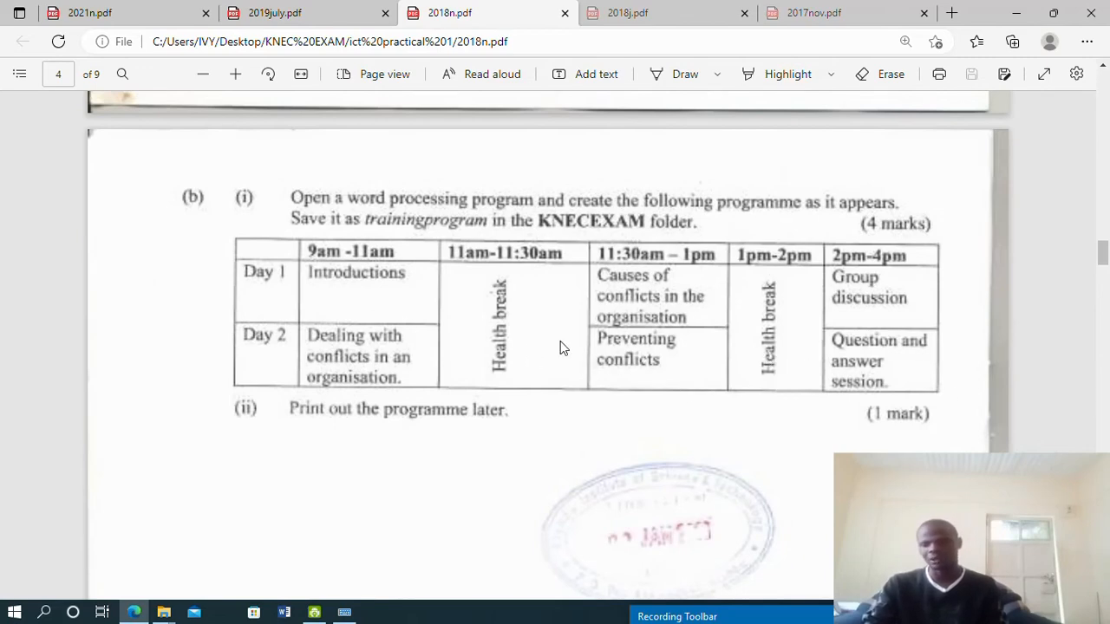
scroll(237, 354, up, 15)
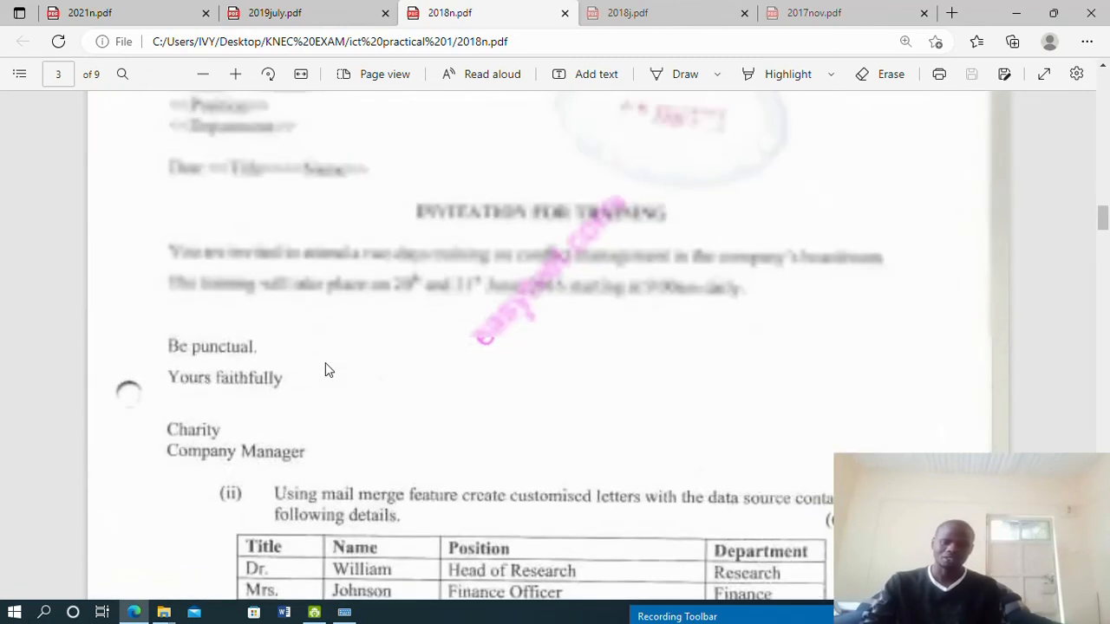
scroll(328, 371, down, 2)
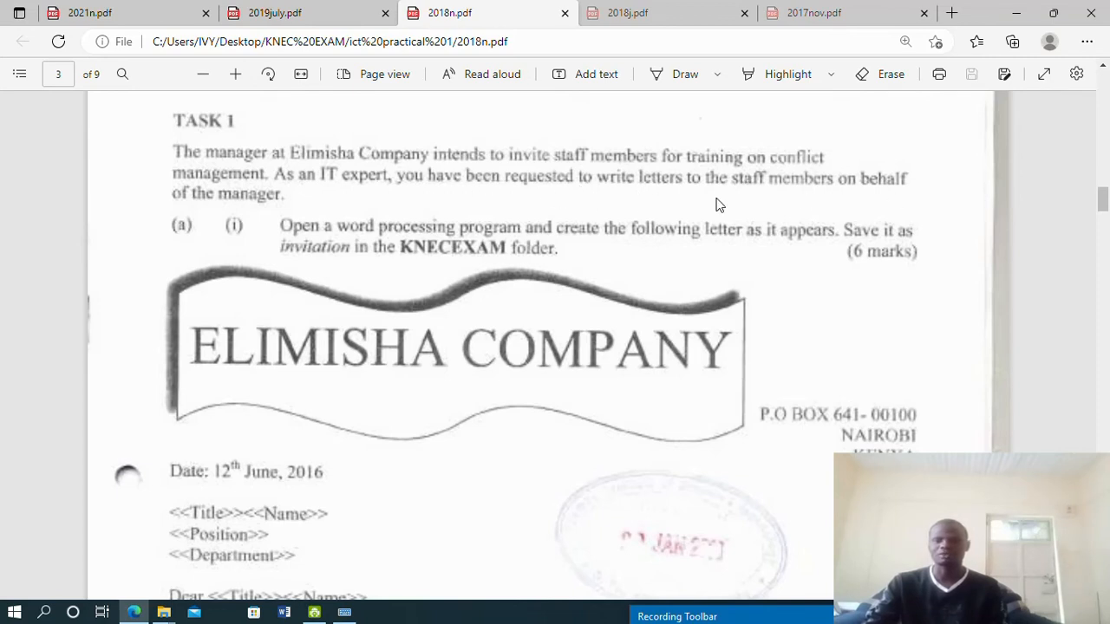
scroll(179, 187, down, 1)
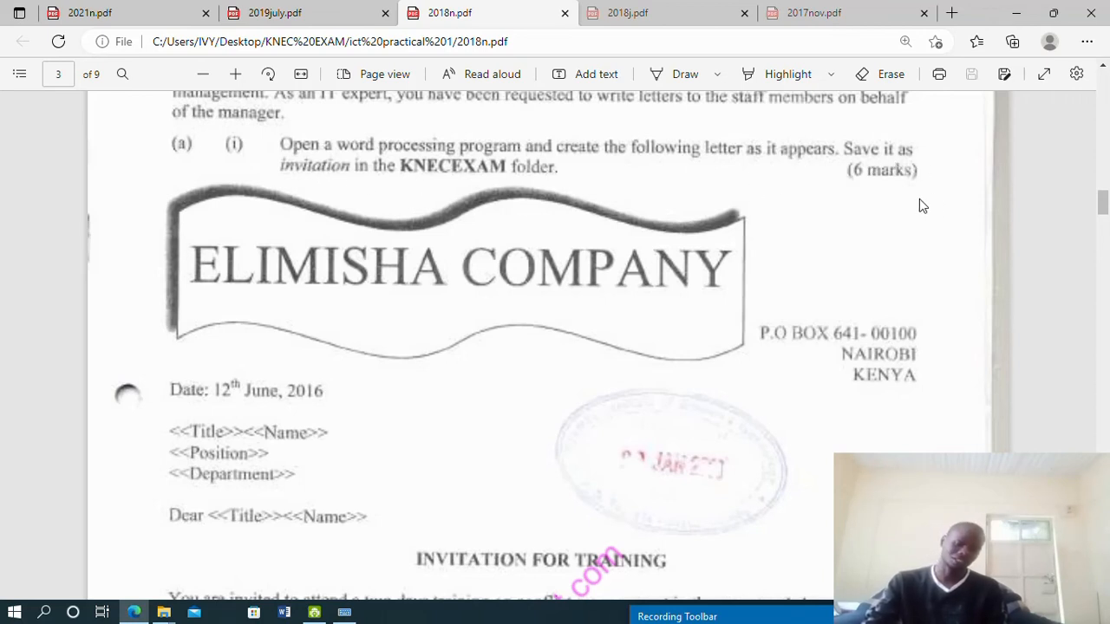
scroll(610, 200, down, 3)
scroll(609, 200, up, 1)
scroll(610, 200, down, 1)
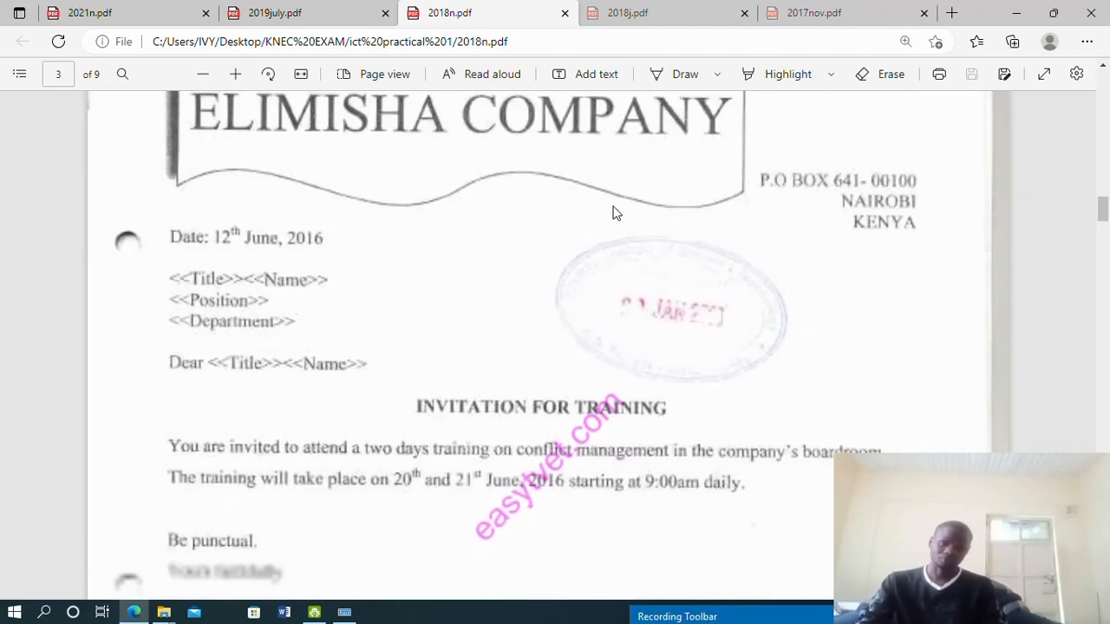
scroll(613, 212, down, 1)
scroll(177, 165, up, 3)
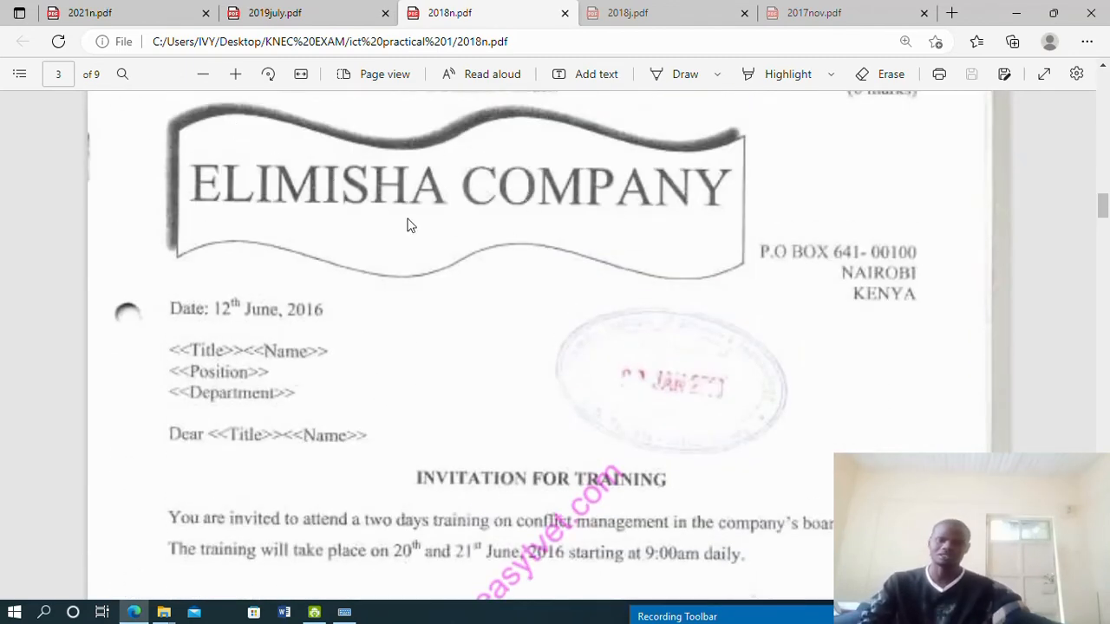
scroll(597, 239, down, 5)
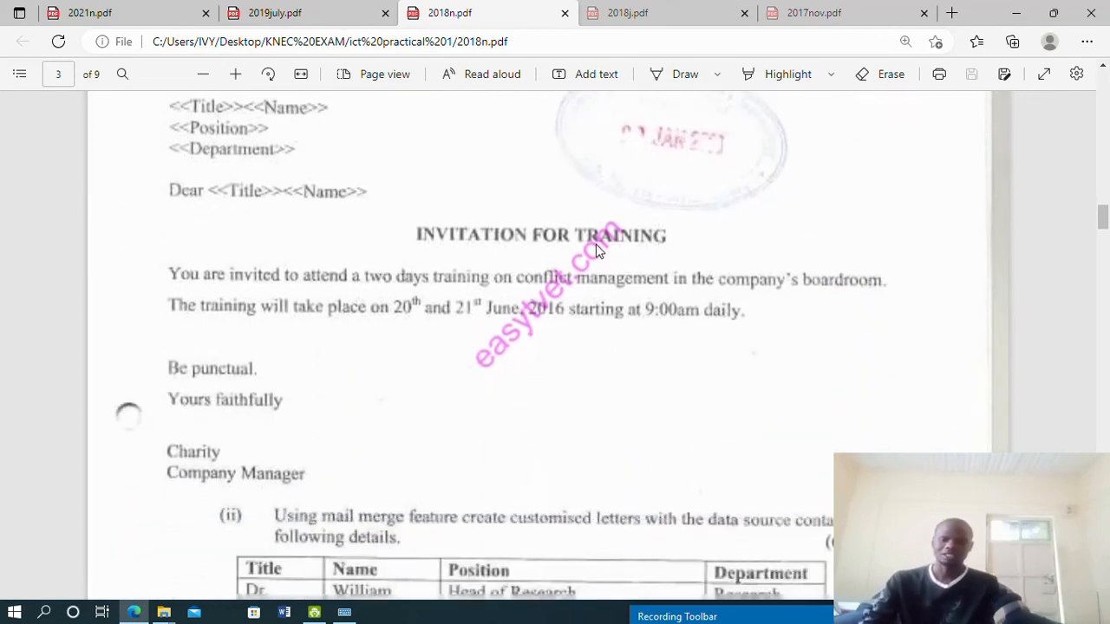
scroll(594, 241, up, 3)
scroll(592, 234, up, 3)
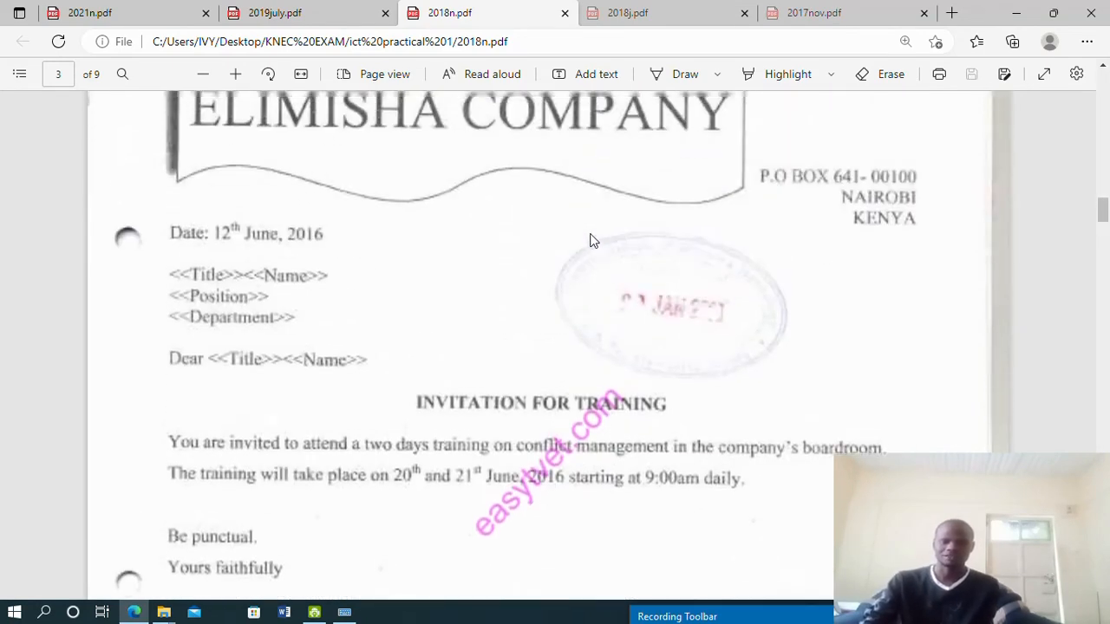
Launch Word 2016 and create a blank document, Document1, glancing at the exam PDF
click(45, 612)
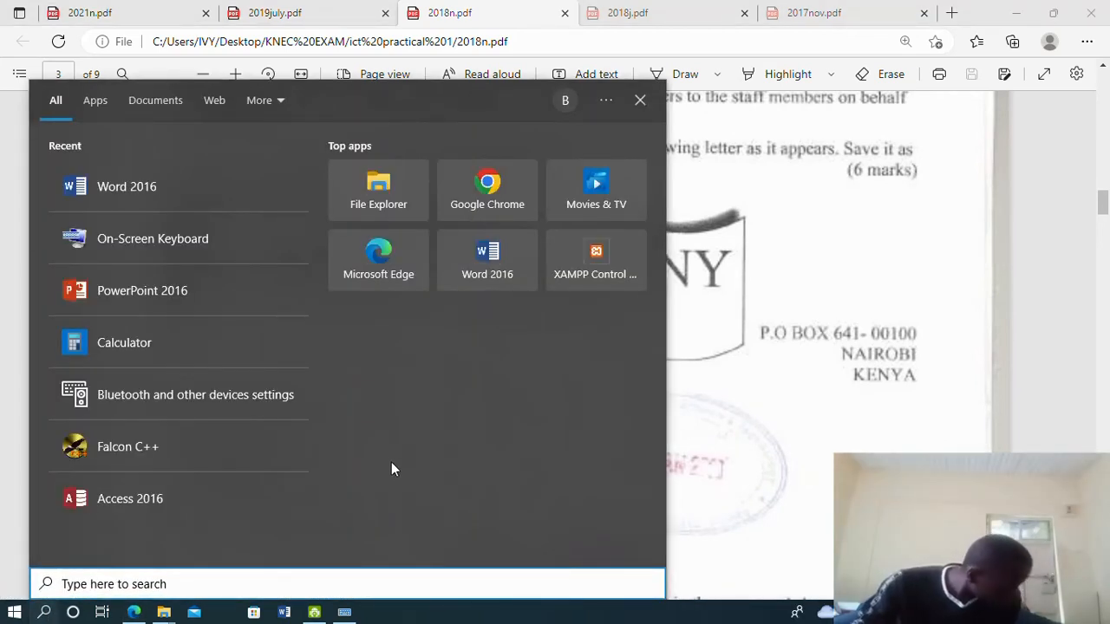
click(181, 186)
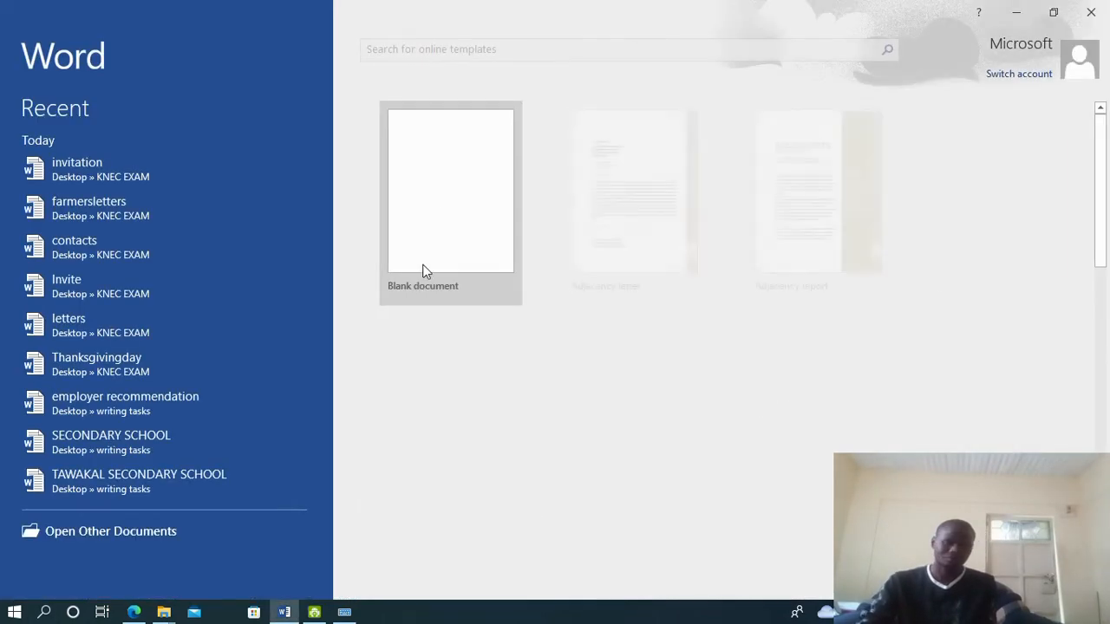
click(448, 210)
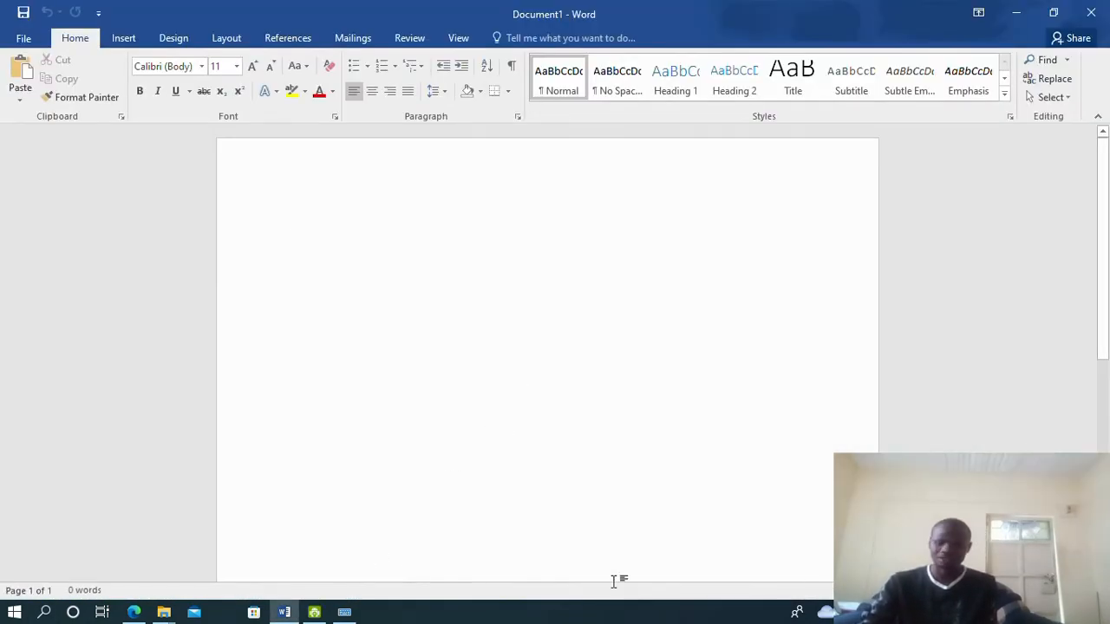
click(133, 612)
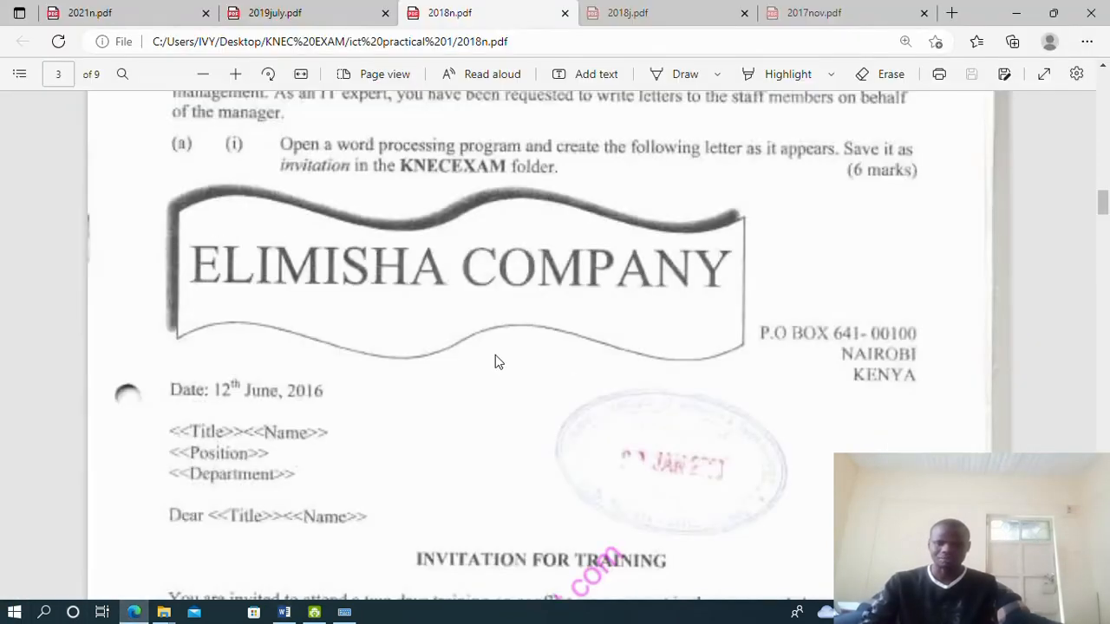
click(135, 613)
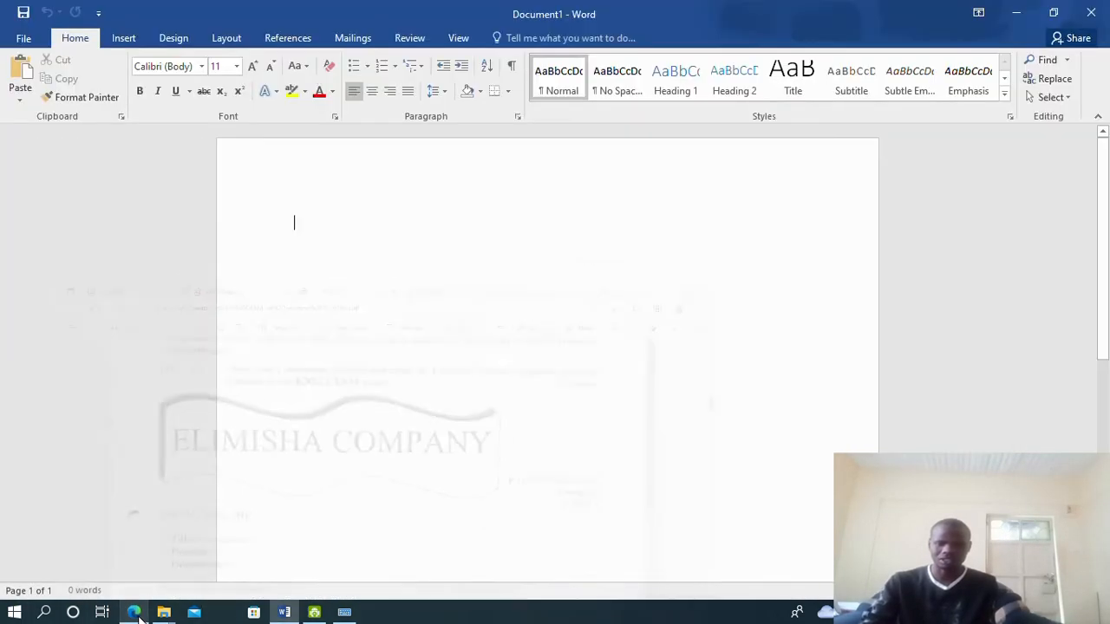
click(130, 39)
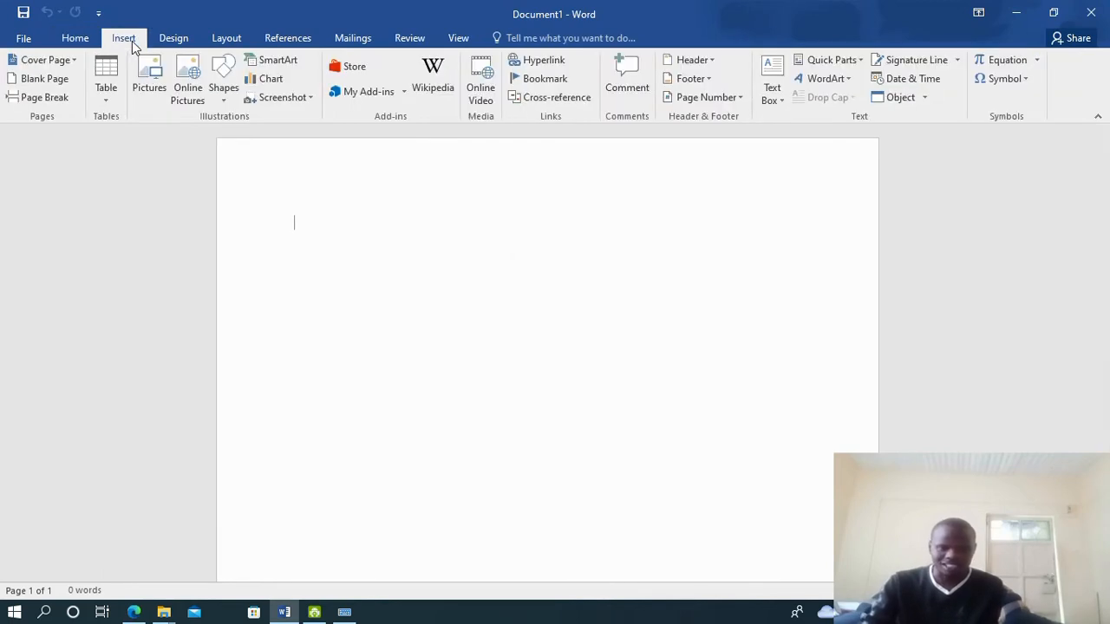
Browse the Shapes gallery down to the Flowchart and Stars and Banners groups
click(222, 95)
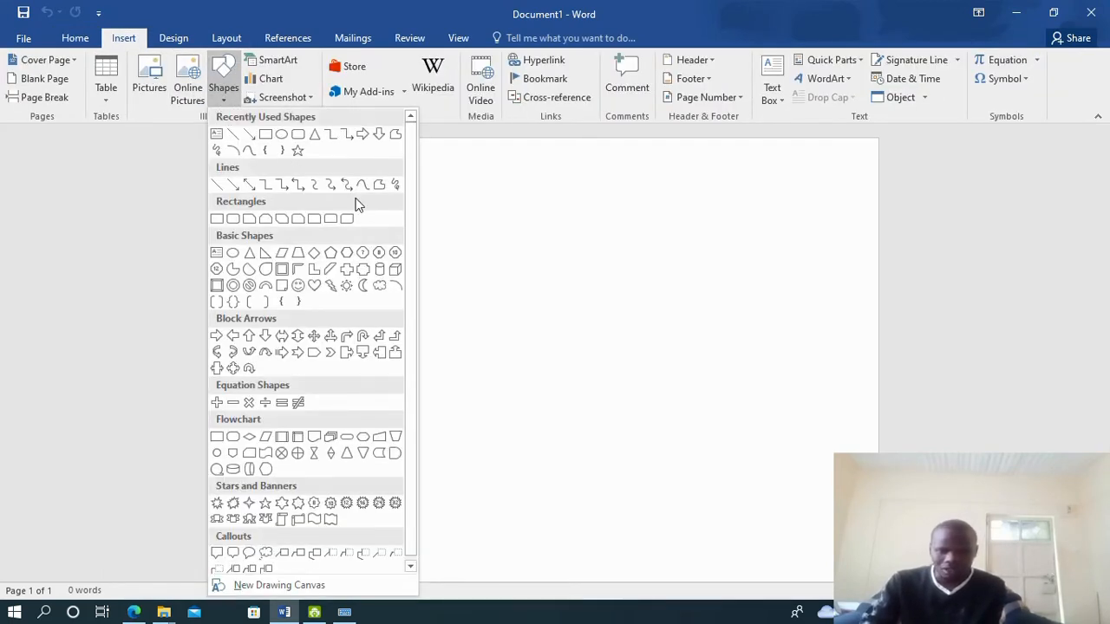
scroll(350, 265, down, 1)
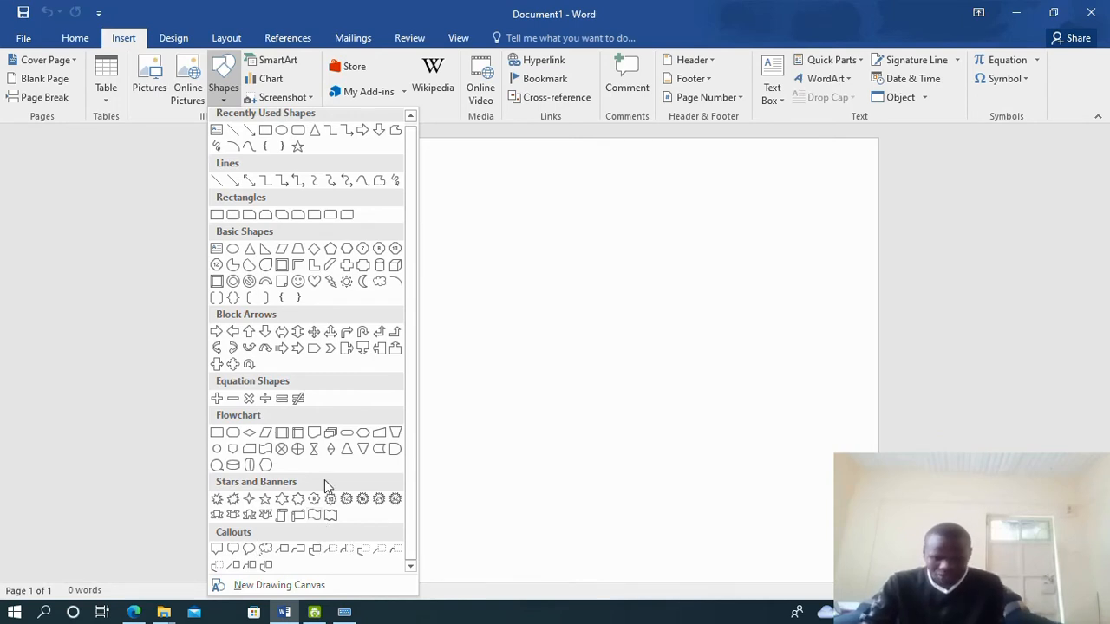
scroll(324, 480, up, 1)
scroll(328, 551, down, 1)
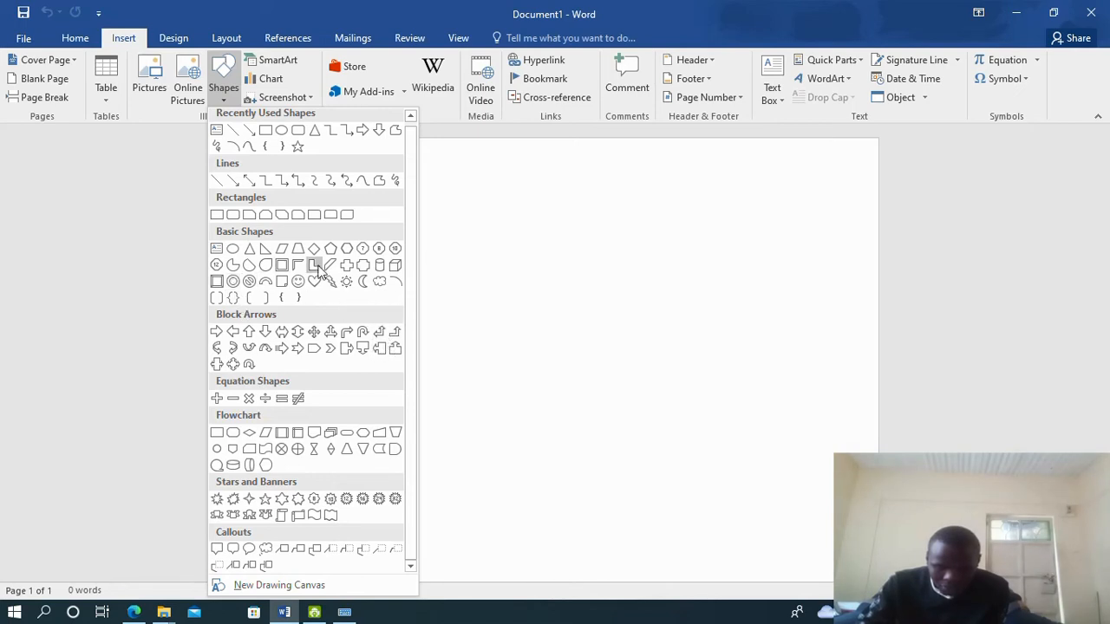
scroll(271, 161, up, 1)
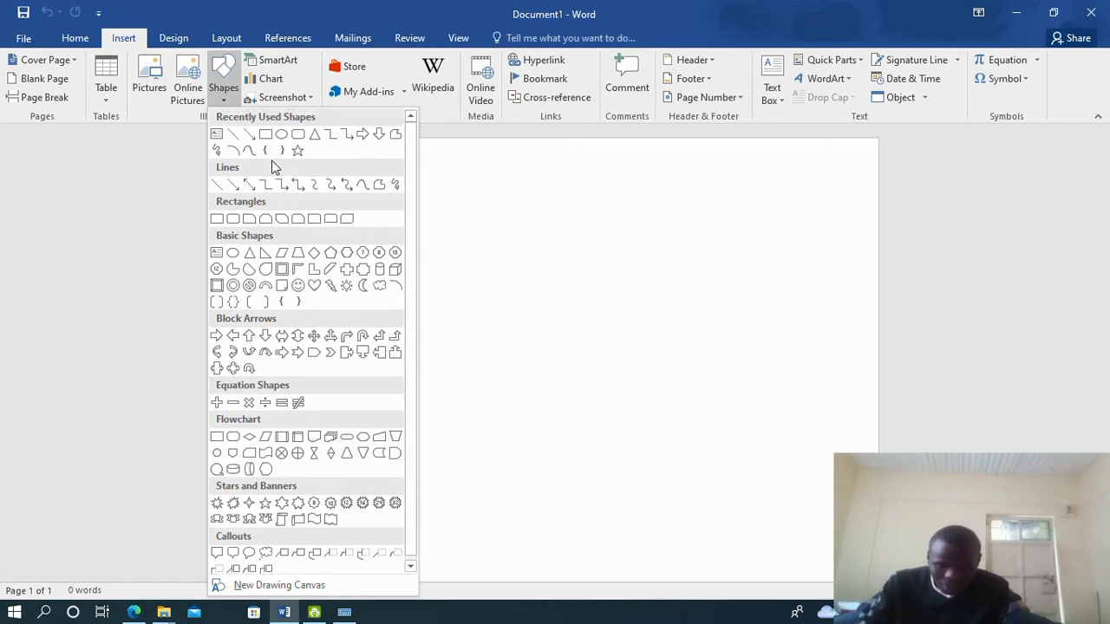
Draw a punched-tape wave banner across the top of the page
click(264, 460)
drag(323, 215, 772, 370)
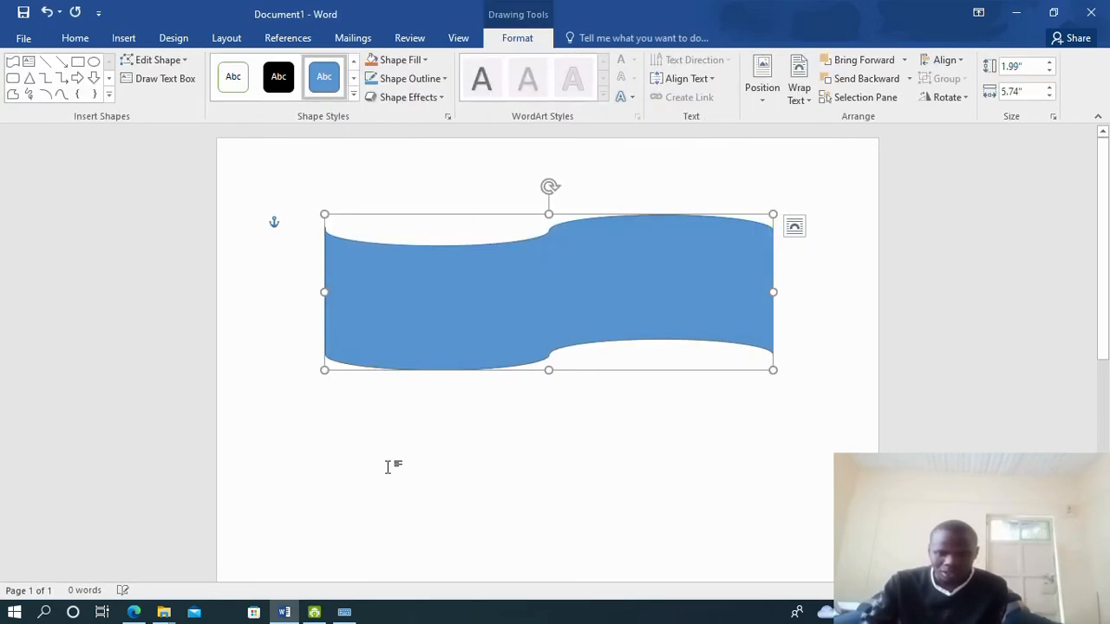
click(350, 426)
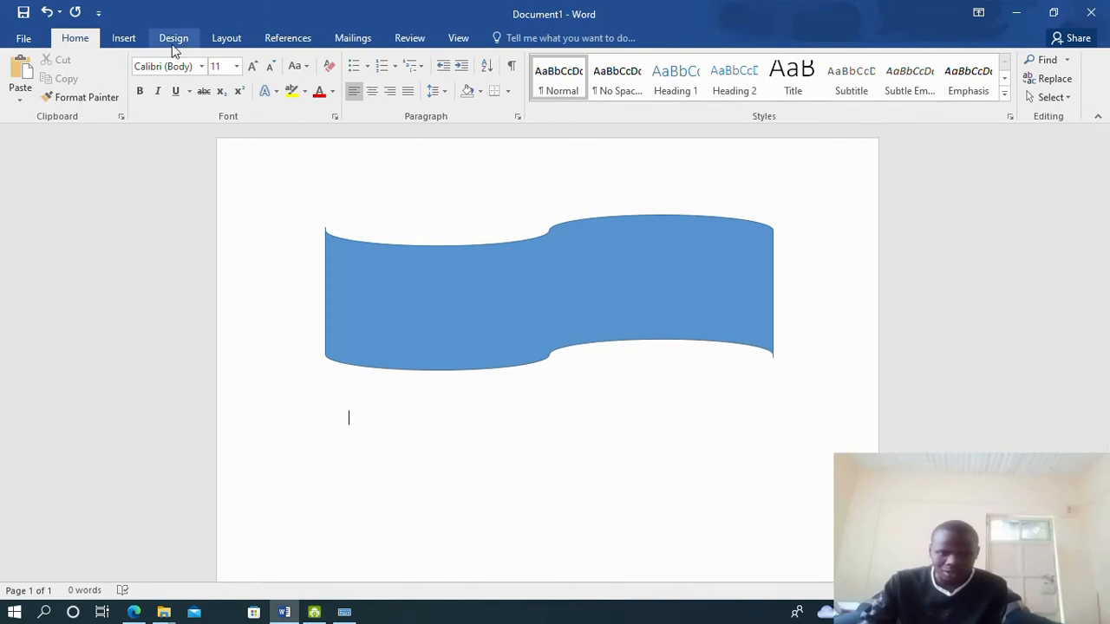
Pick another wave shape from the banners group, then cancel drawing it
click(131, 39)
click(223, 97)
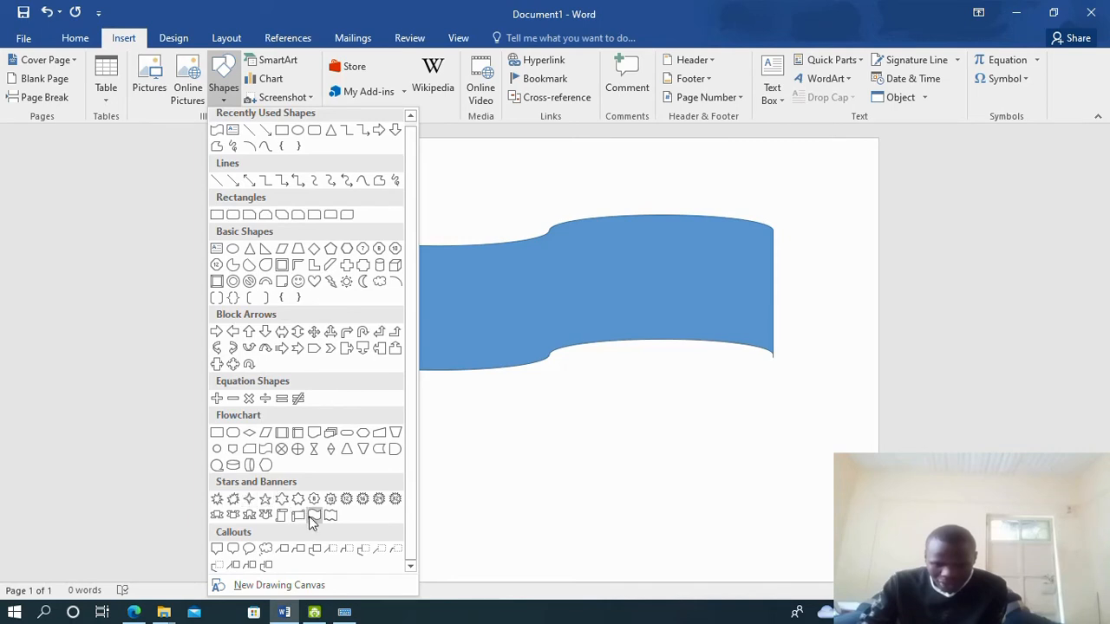
click(315, 517)
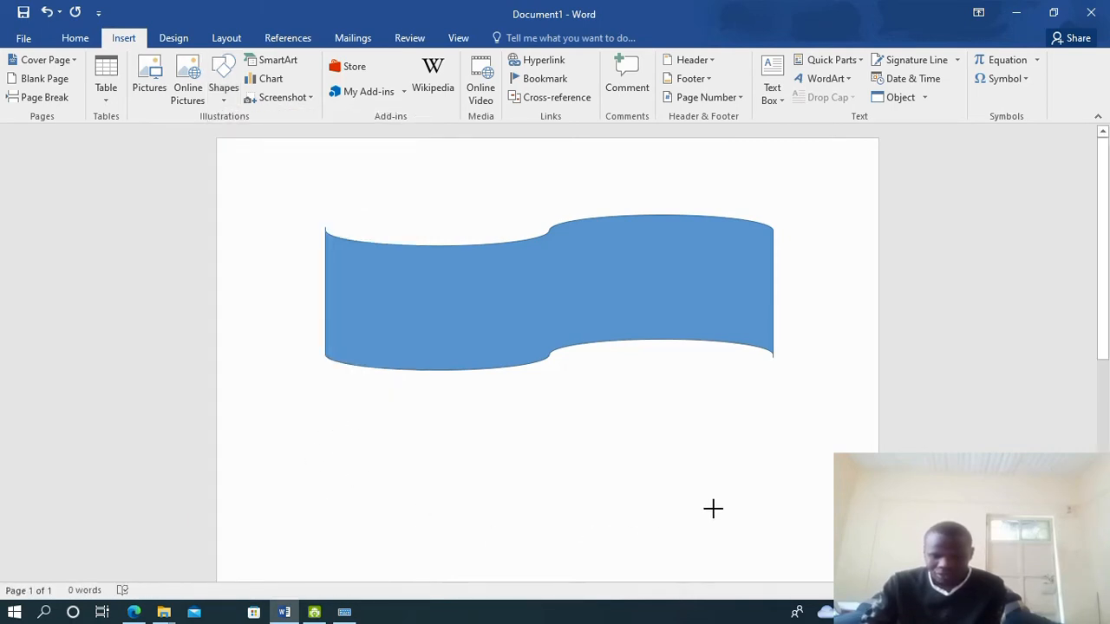
key(Escape)
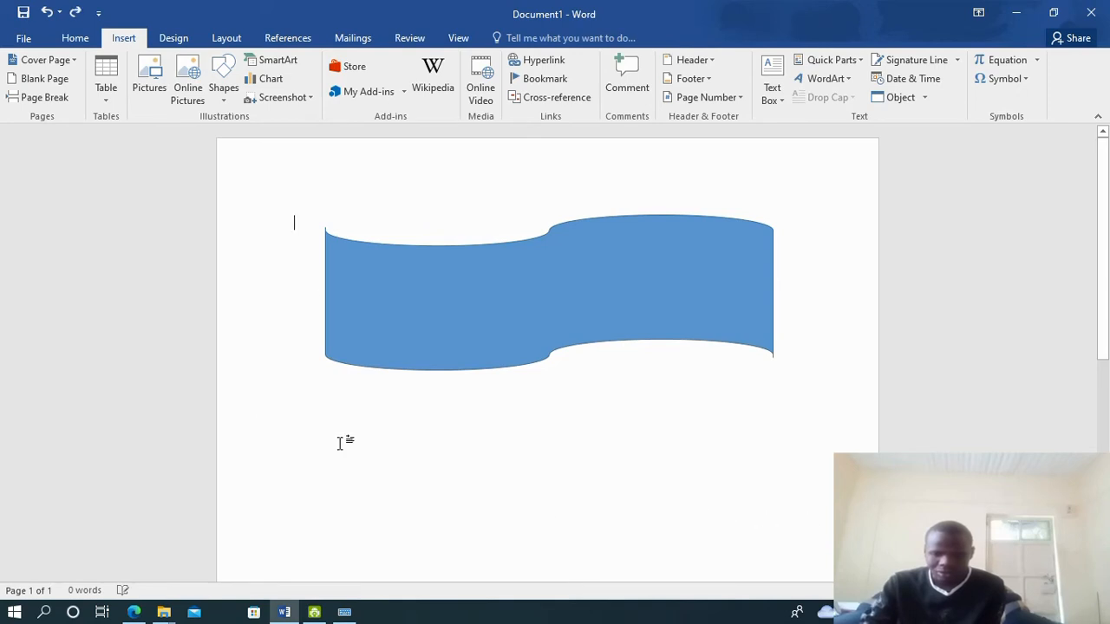
scroll(485, 465, down, 5)
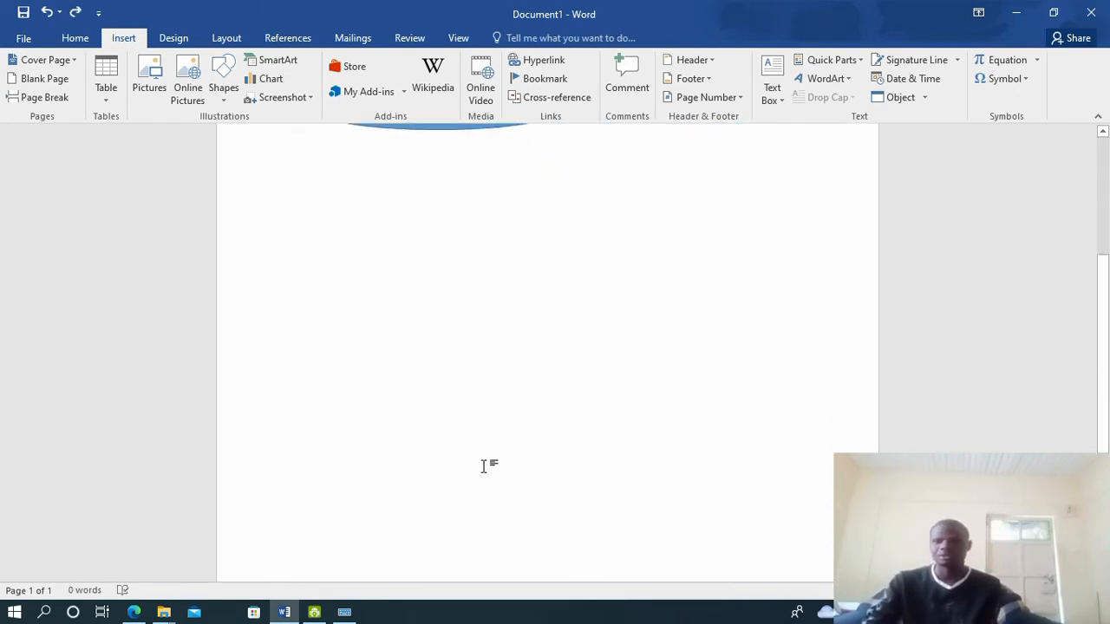
scroll(488, 455, up, 4)
scroll(488, 449, up, 1)
Move the wave banner lower down the page
double_click(364, 405)
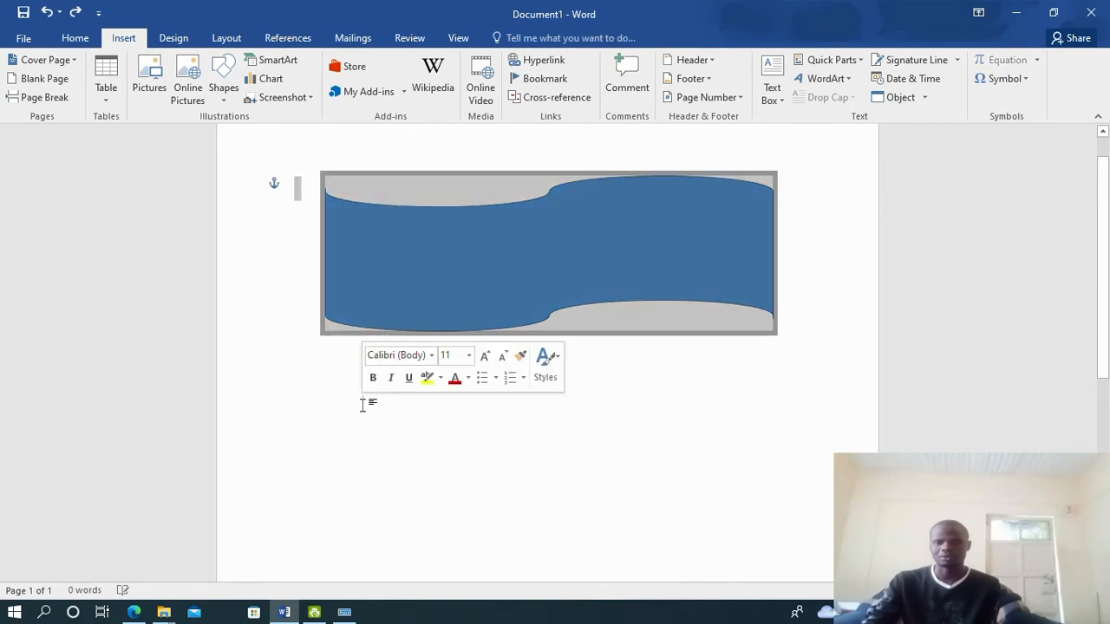
double_click(363, 405)
click(354, 423)
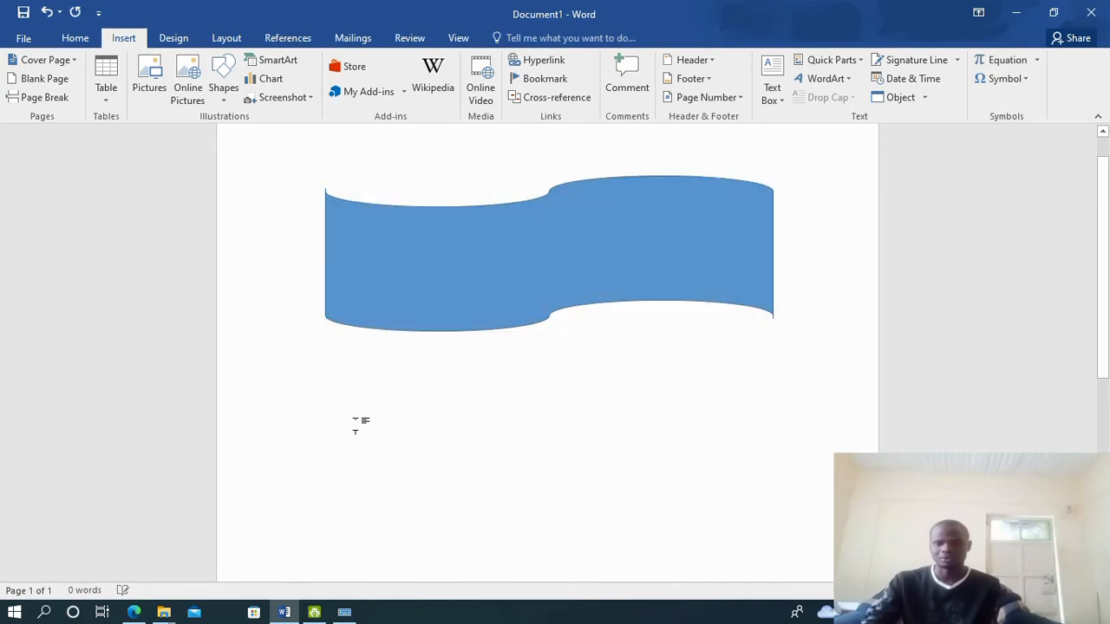
click(222, 90)
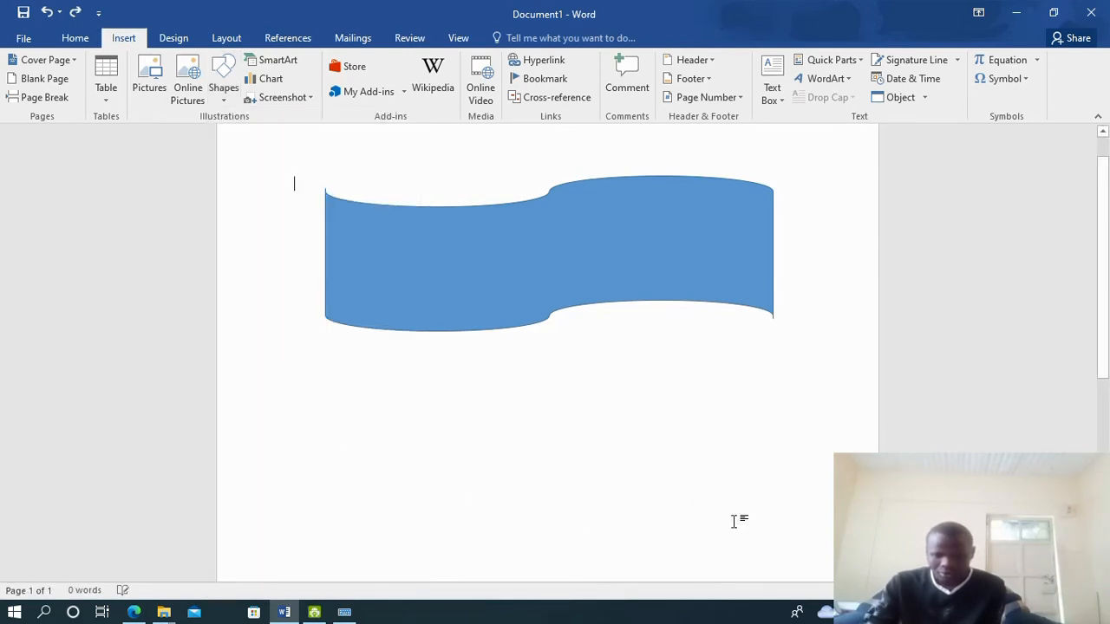
scroll(557, 441, down, 3)
scroll(361, 291, up, 4)
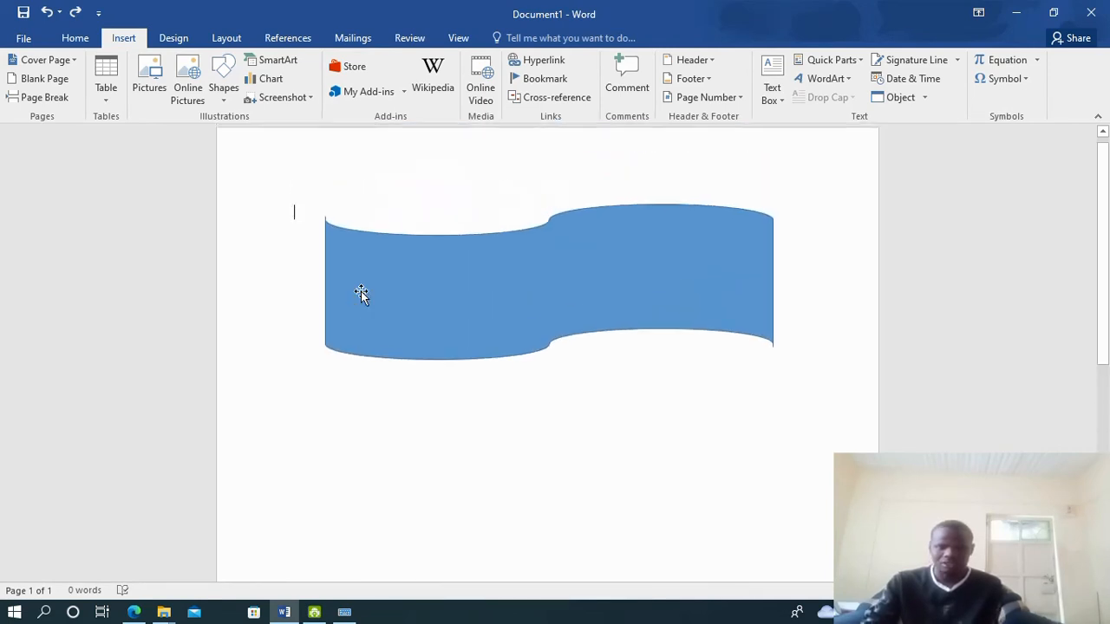
drag(402, 361, 389, 488)
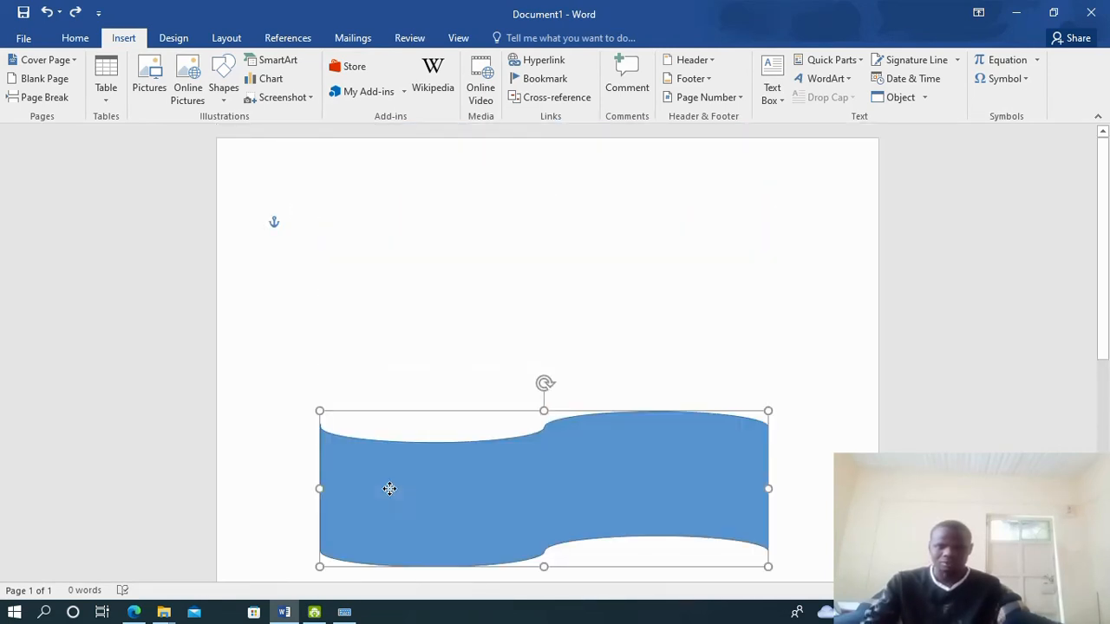
click(321, 235)
click(223, 80)
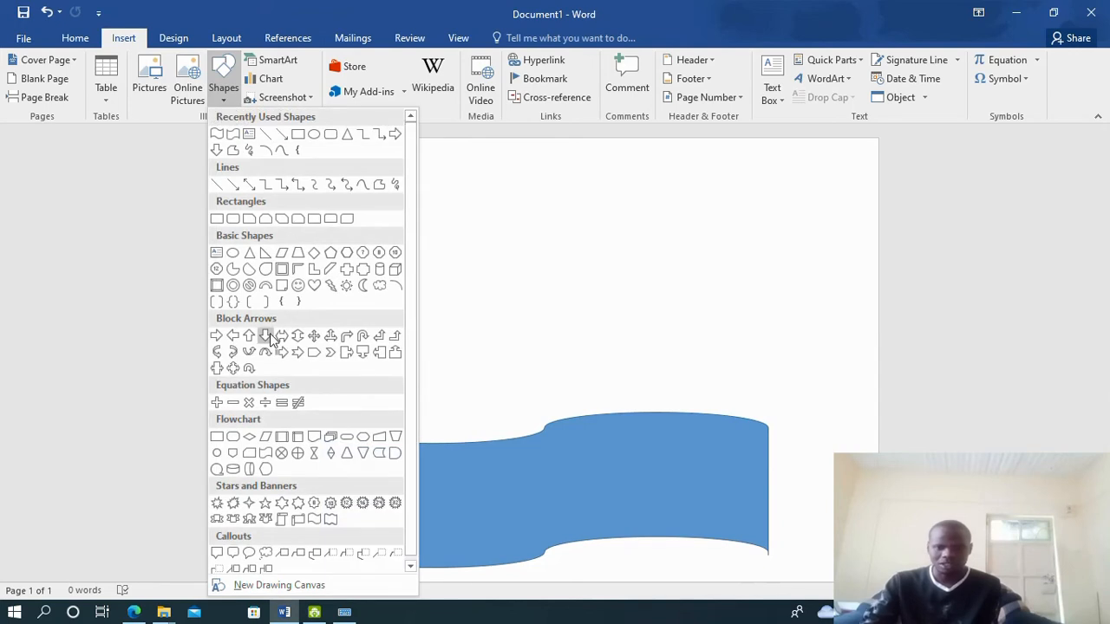
Draw a Double Wave banner across the top of the page
click(312, 518)
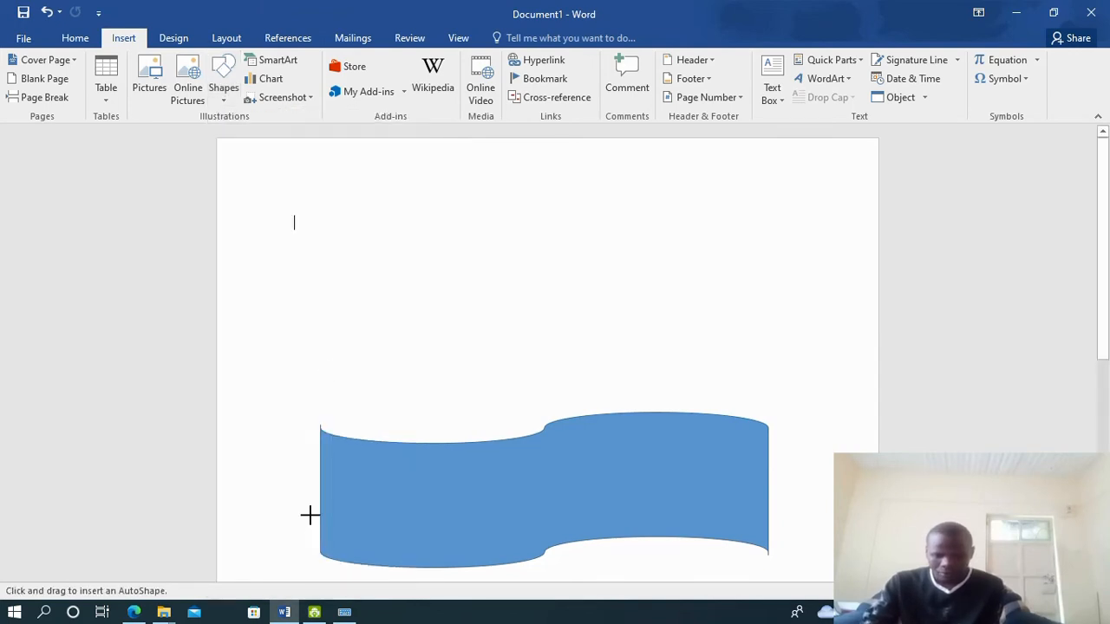
mouse_move(324, 212)
mouse_down()
mouse_move(359, 272)
mouse_move(609, 345)
mouse_move(778, 359)
mouse_up()
scroll(549, 376, down, 2)
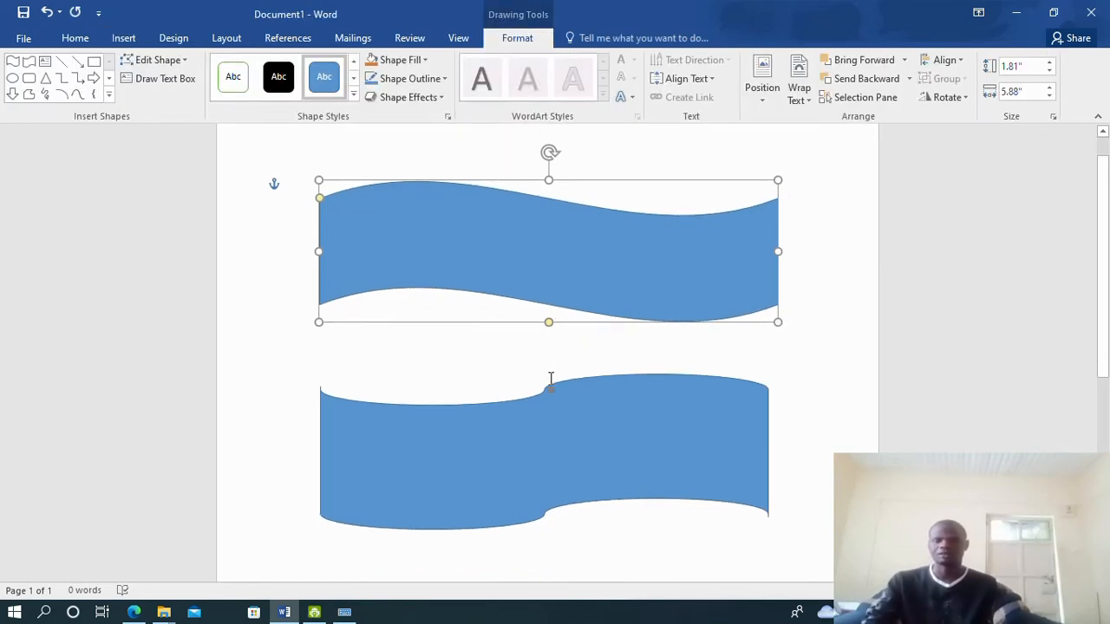
Resize the Word window to compare the banner with the exam PDF
drag(612, 12, 602, 266)
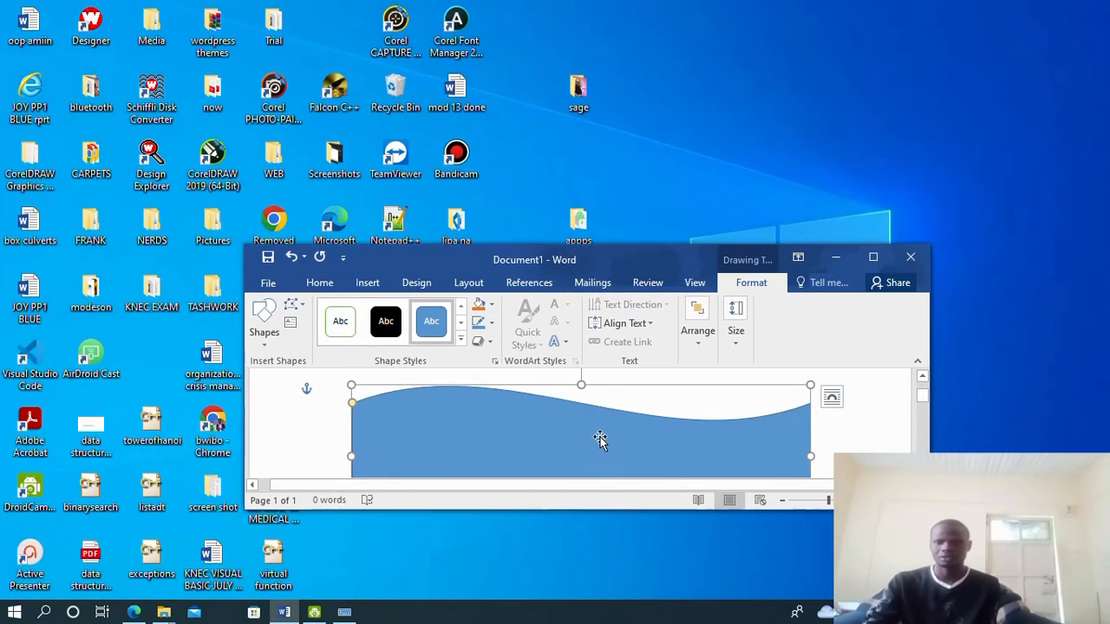
drag(670, 241, 670, 82)
scroll(670, 353, down, 1)
scroll(669, 356, down, 1)
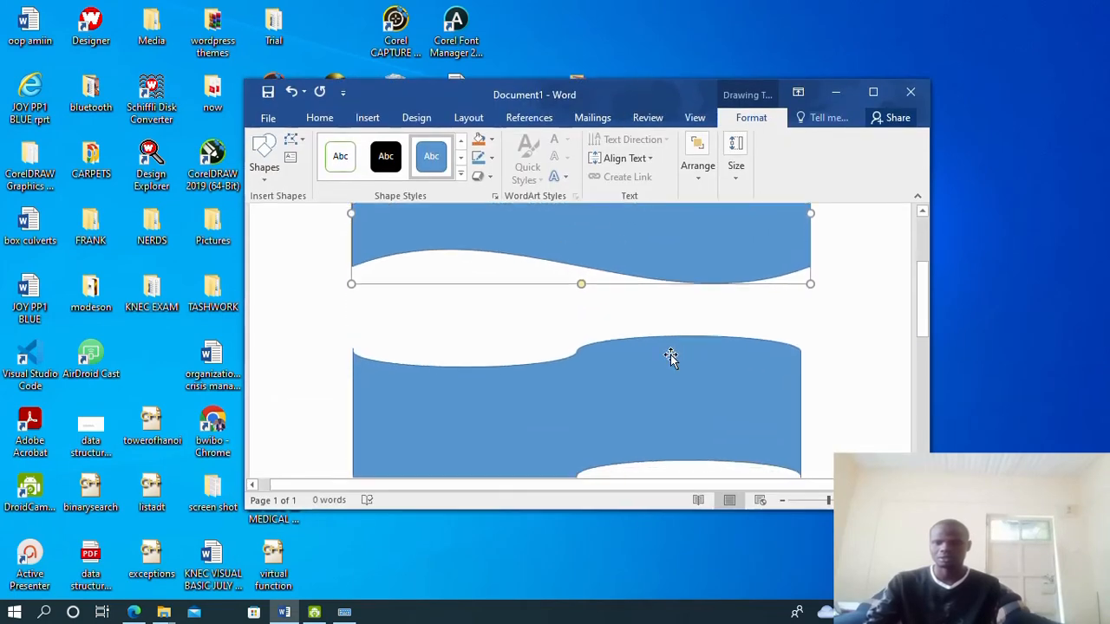
scroll(669, 359, up, 2)
scroll(668, 359, down, 1)
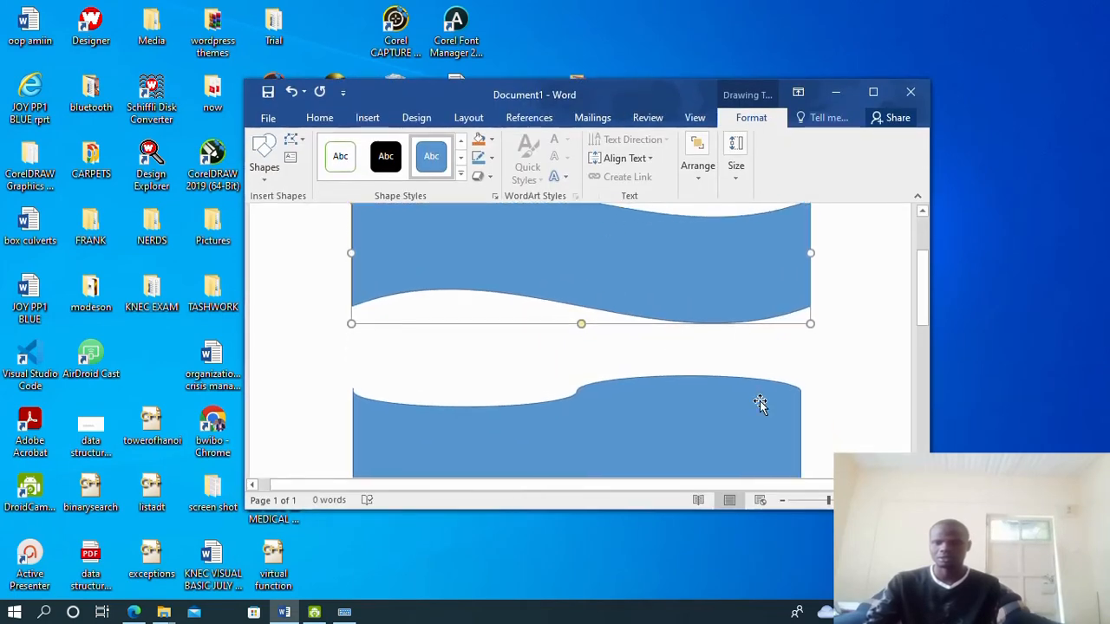
double_click(626, 511)
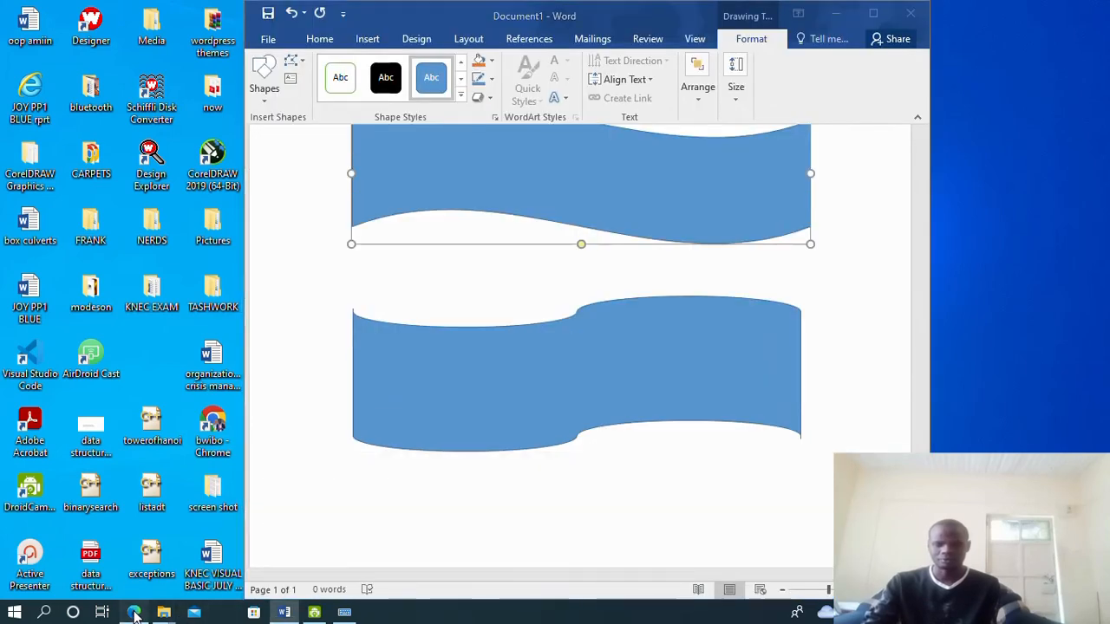
click(134, 612)
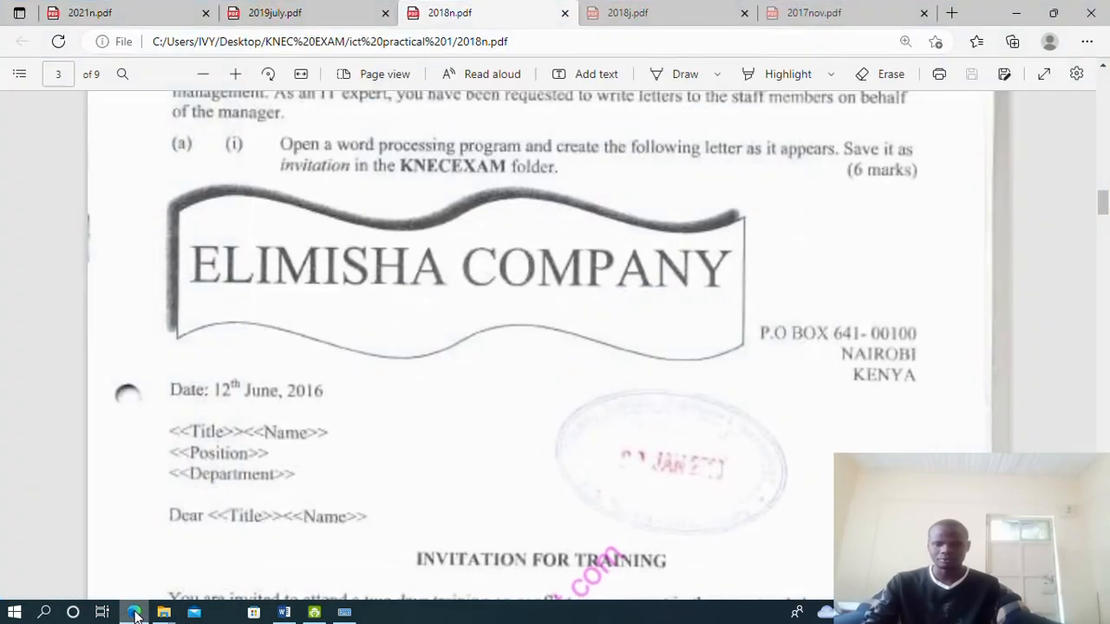
click(284, 612)
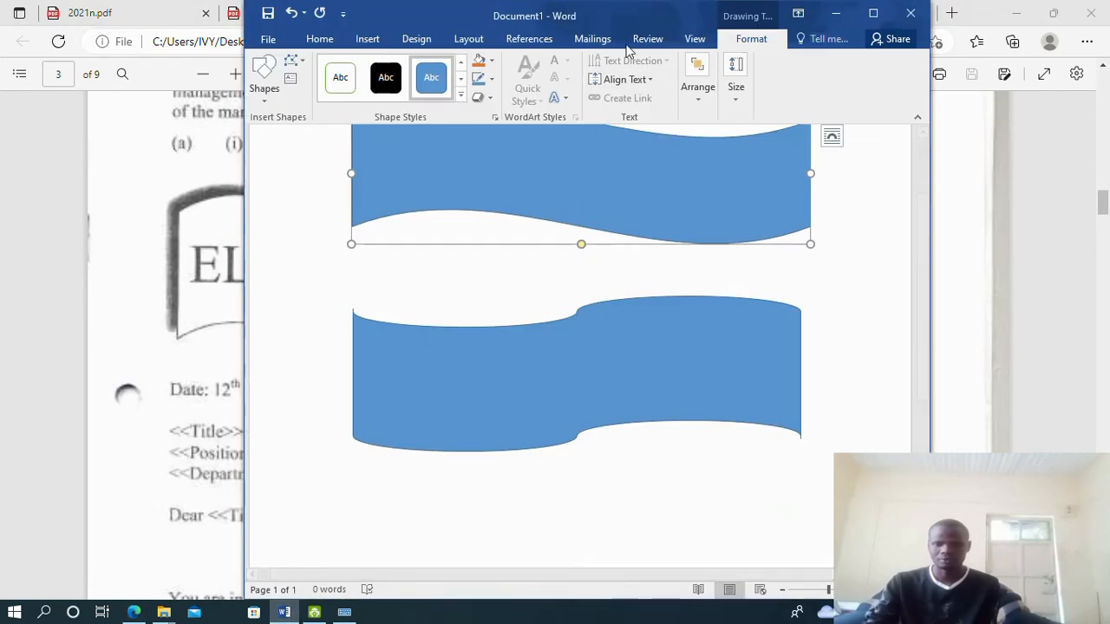
scroll(582, 196, up, 2)
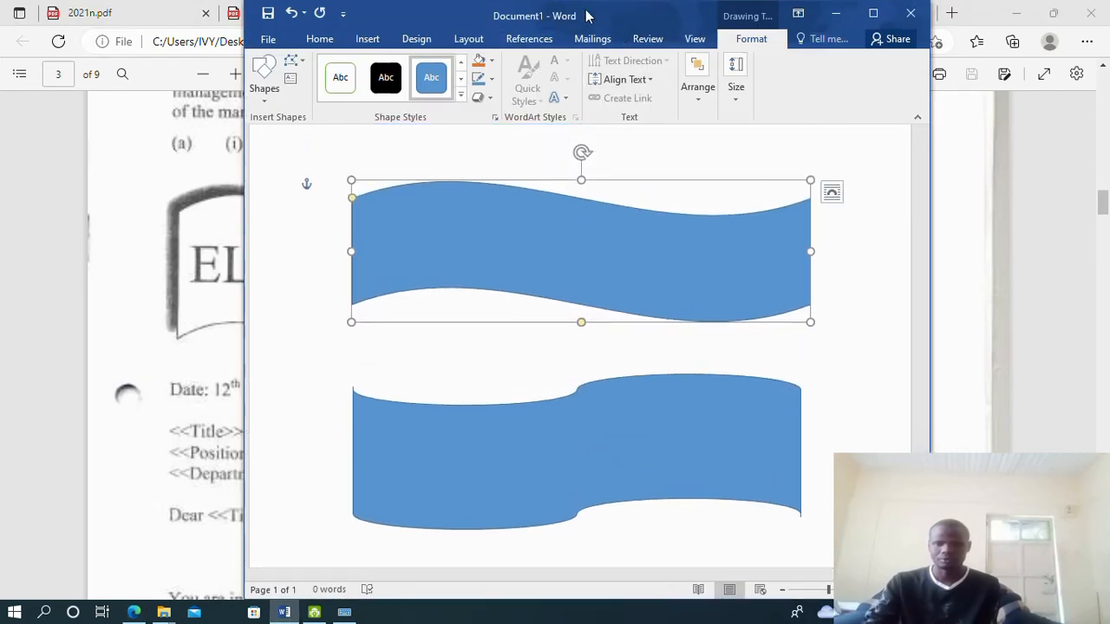
Reposition the window beside the PDF and delete the older wave banner
drag(599, 15, 513, 43)
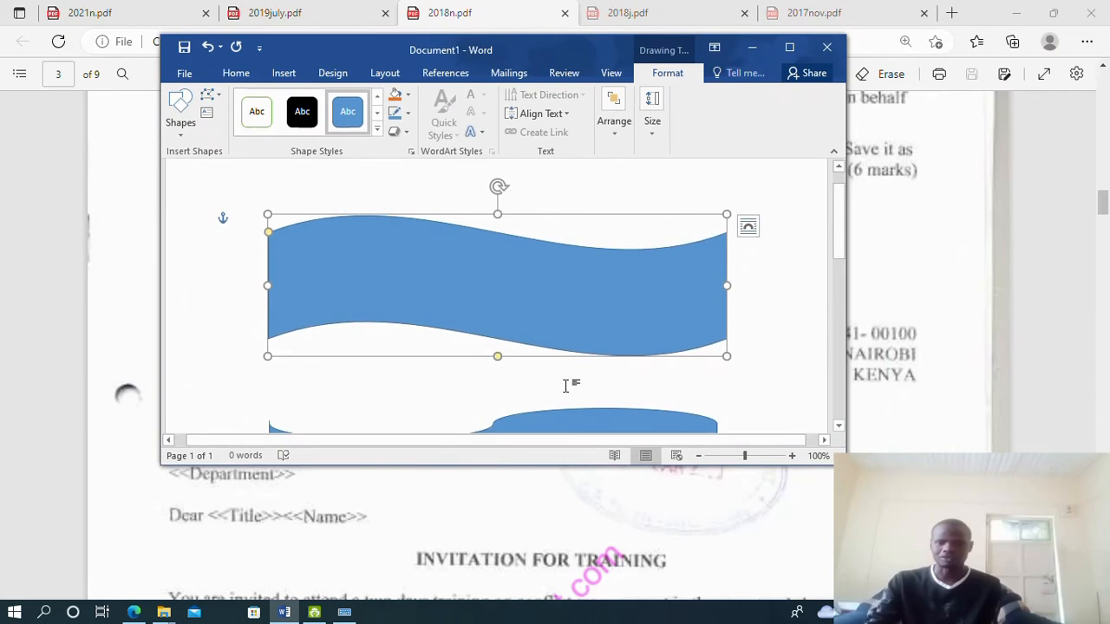
scroll(566, 385, down, 3)
click(631, 348)
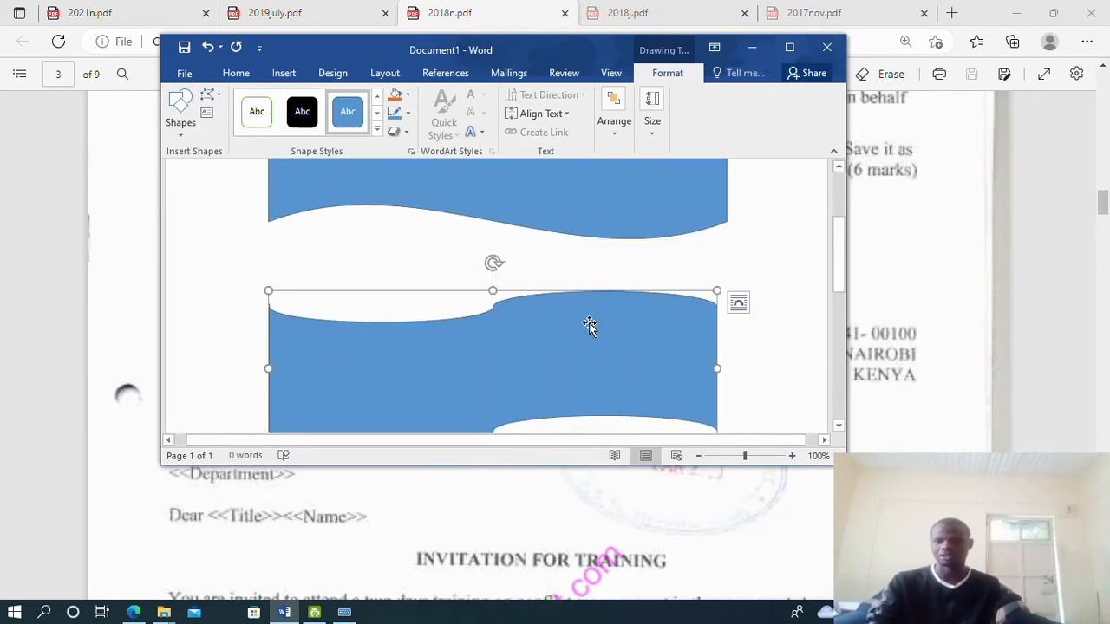
key(Delete)
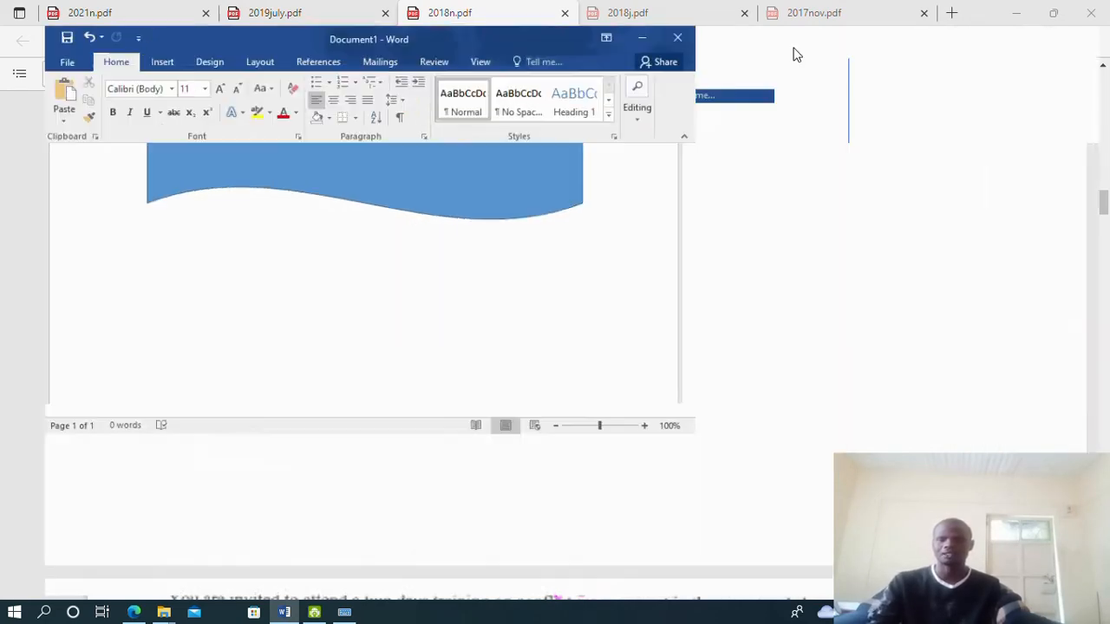
Remove the wave banner's blue fill and give it a black outline
click(789, 47)
scroll(502, 312, up, 3)
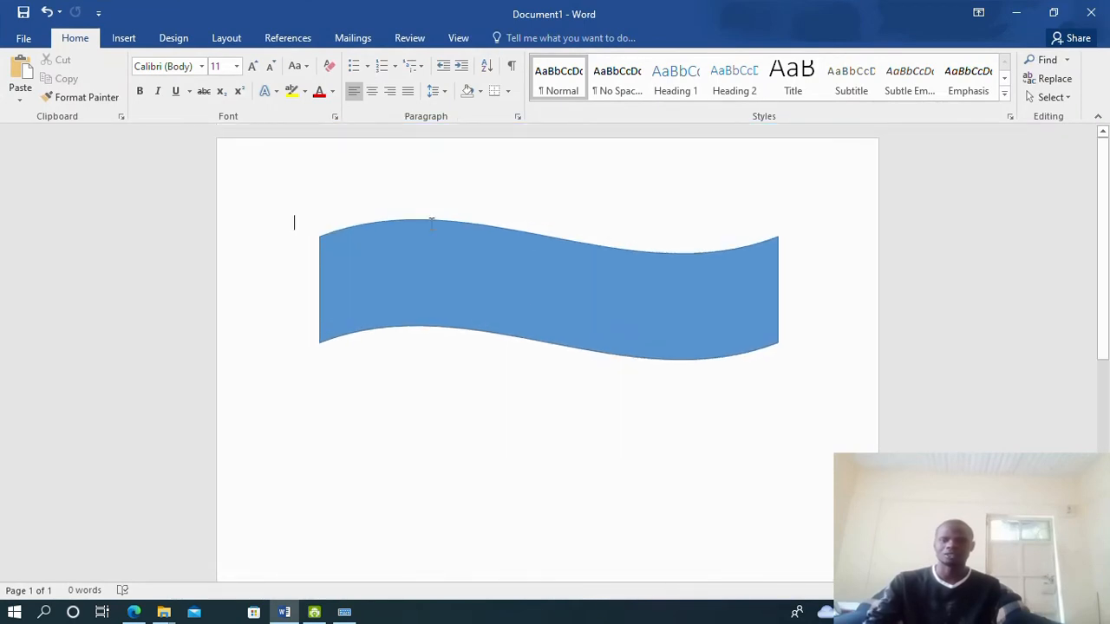
click(565, 266)
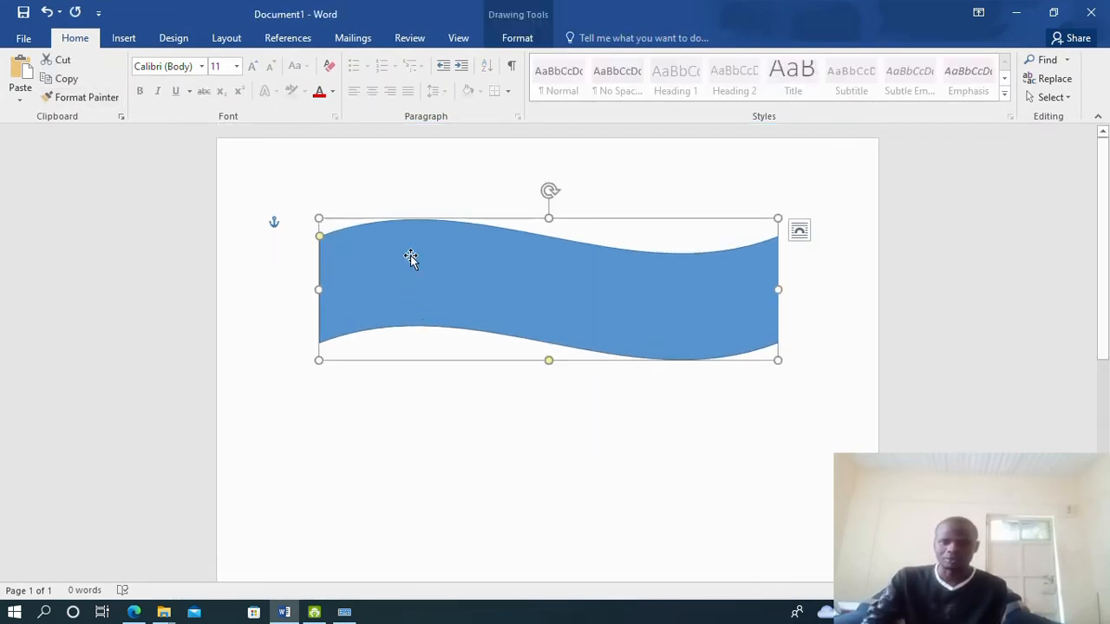
click(517, 37)
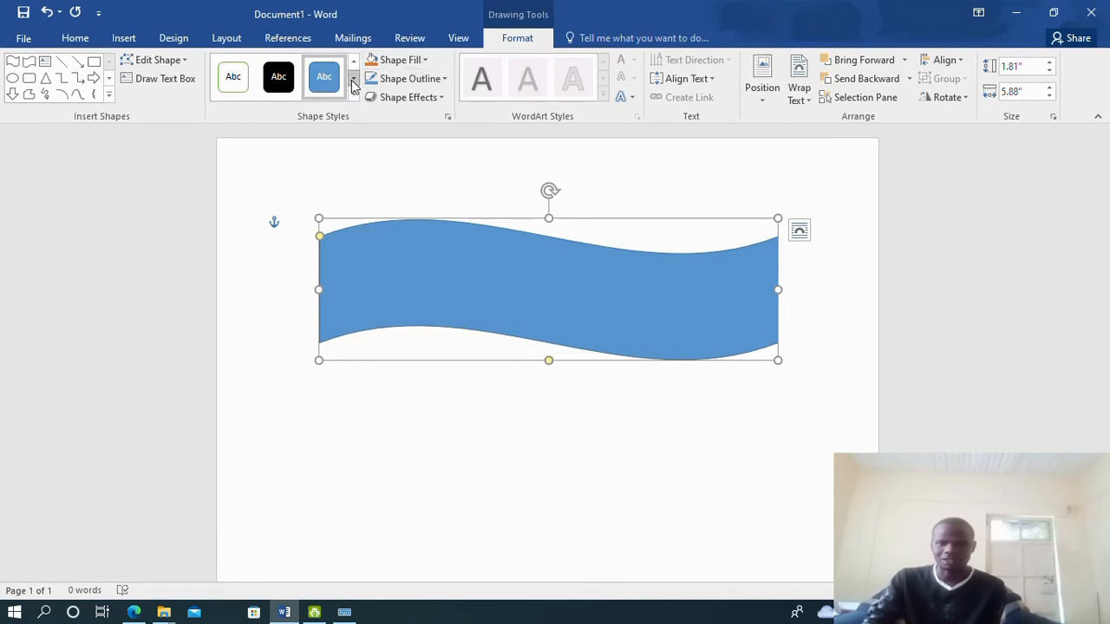
click(422, 62)
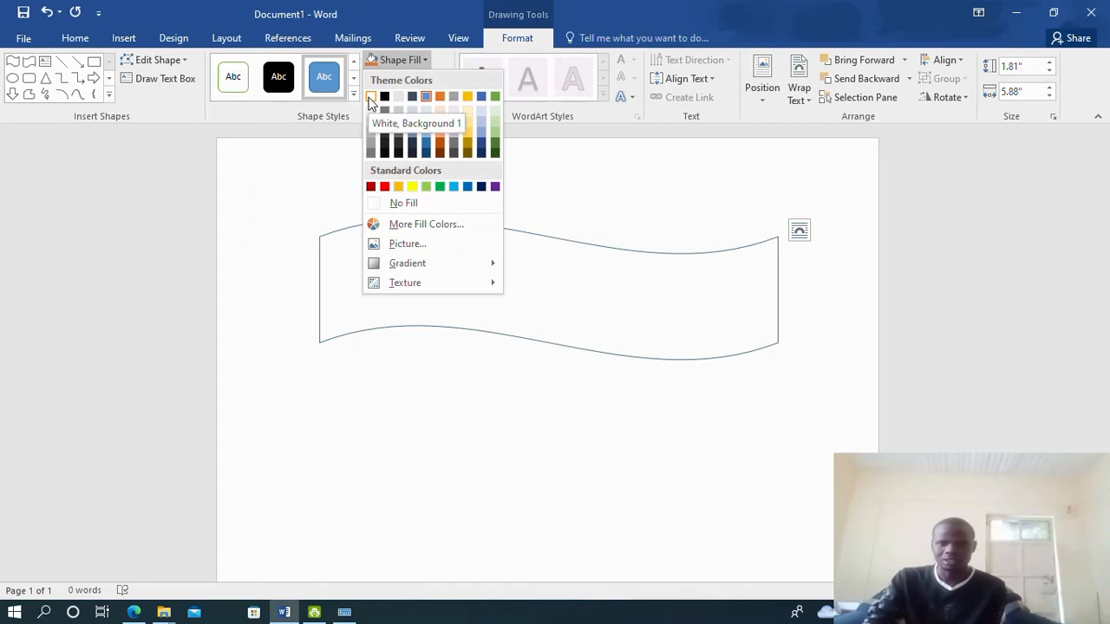
click(378, 202)
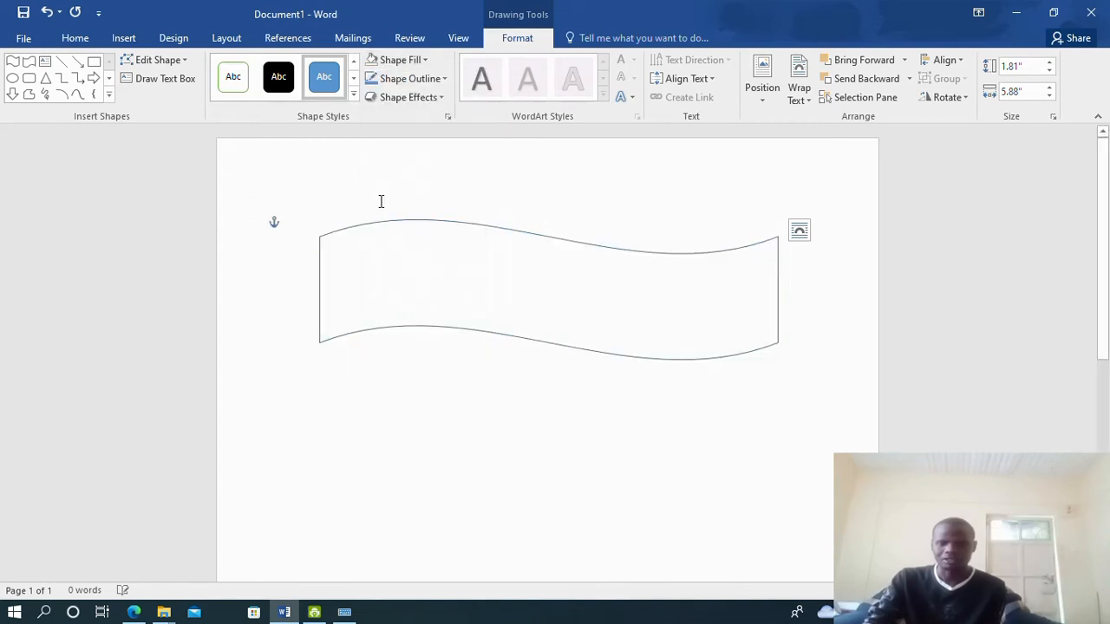
click(423, 80)
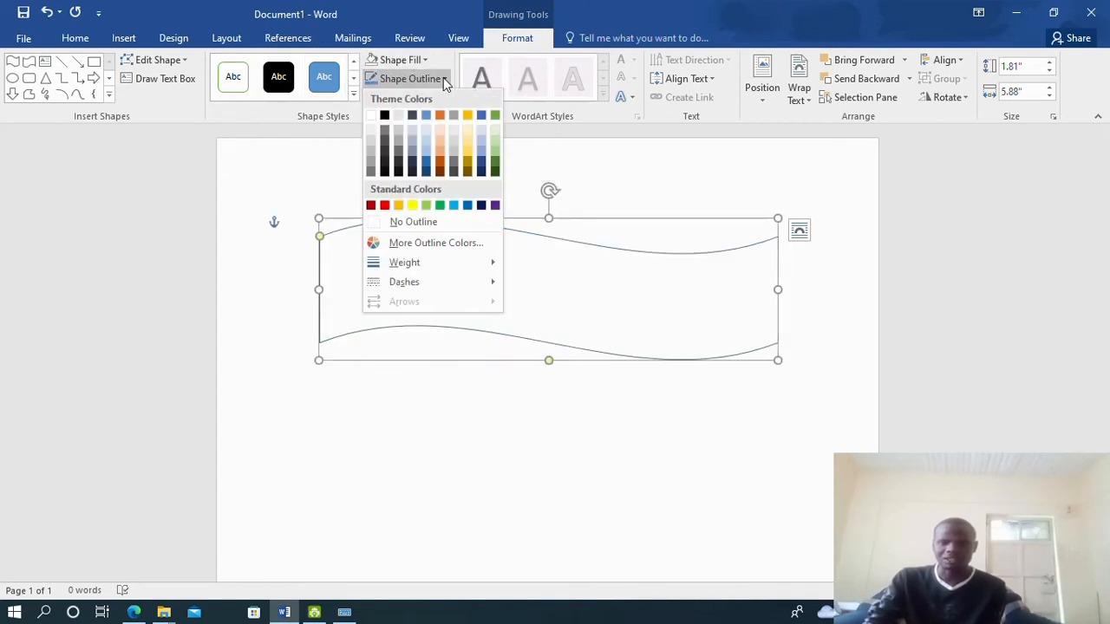
click(385, 116)
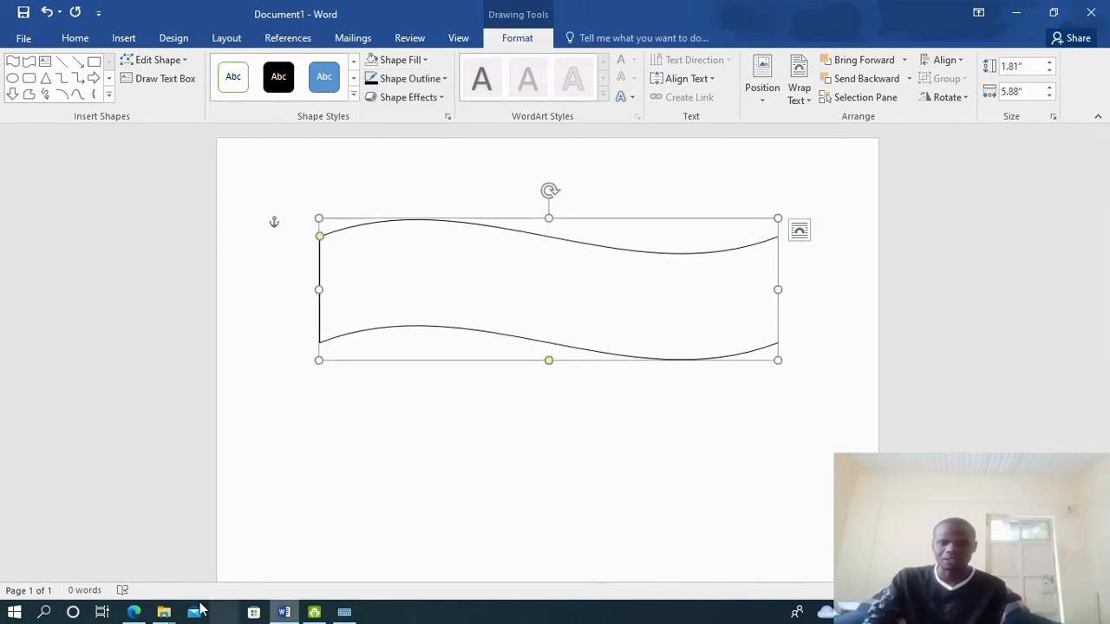
After checking the reference PDF, apply a preset shape effect to the banner
click(134, 613)
click(134, 613)
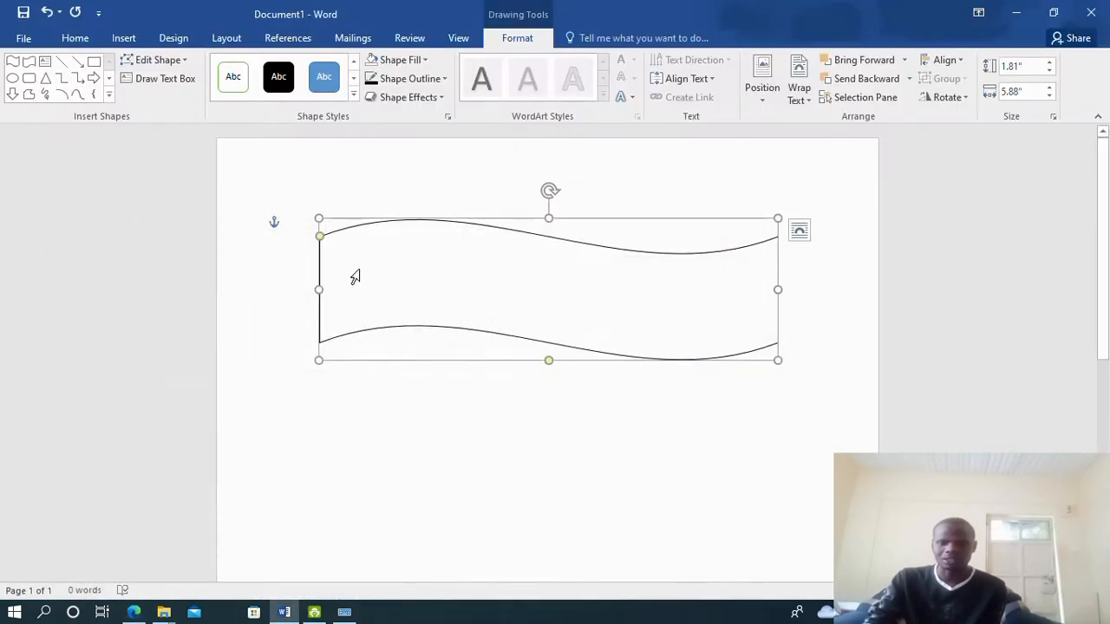
click(437, 96)
mouse_move(400, 128)
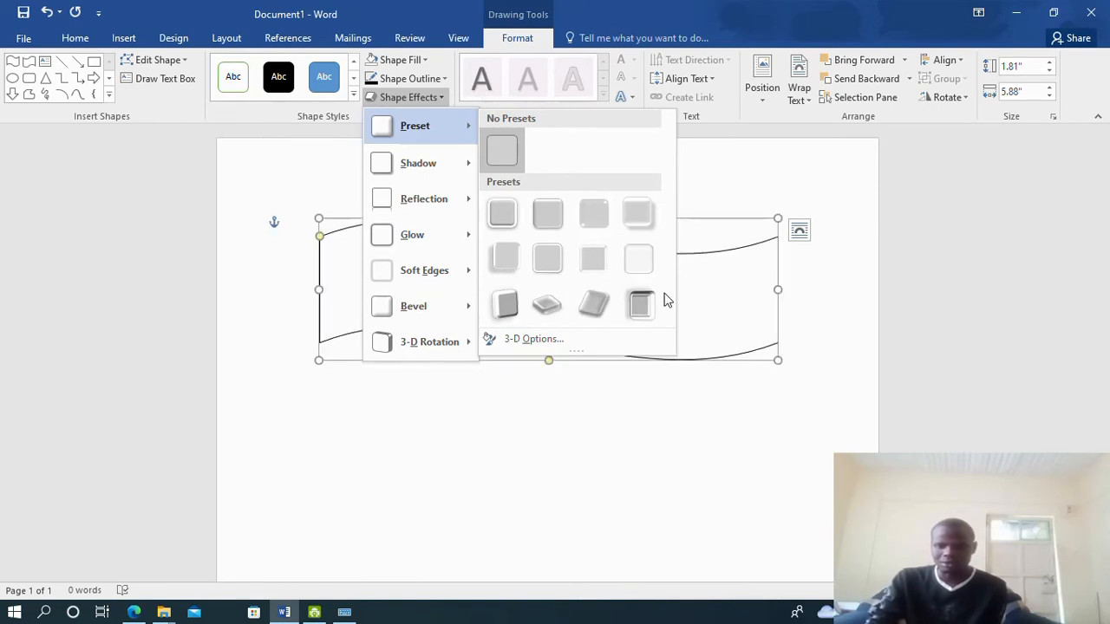
click(644, 312)
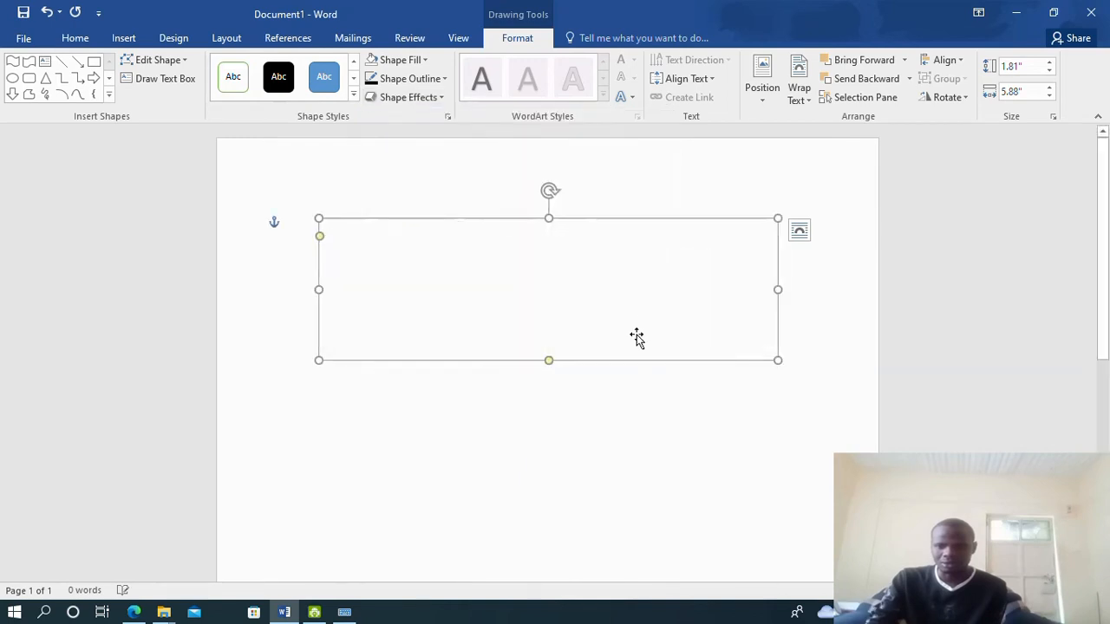
Deselect and reselect the now-invisible wave banner to bring back its formatting options
click(491, 417)
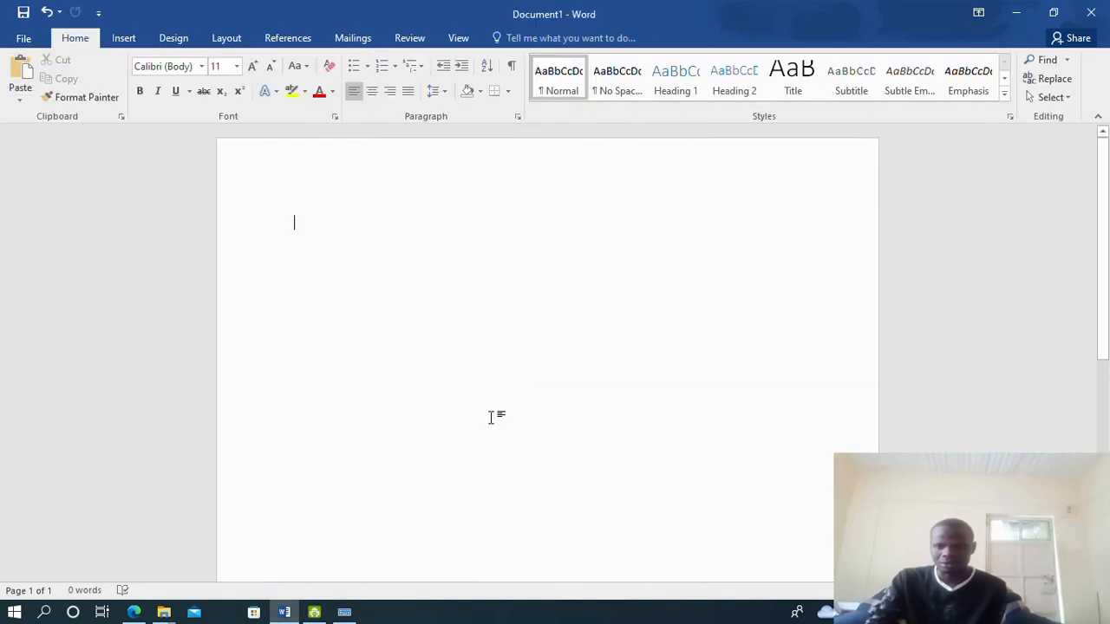
click(431, 256)
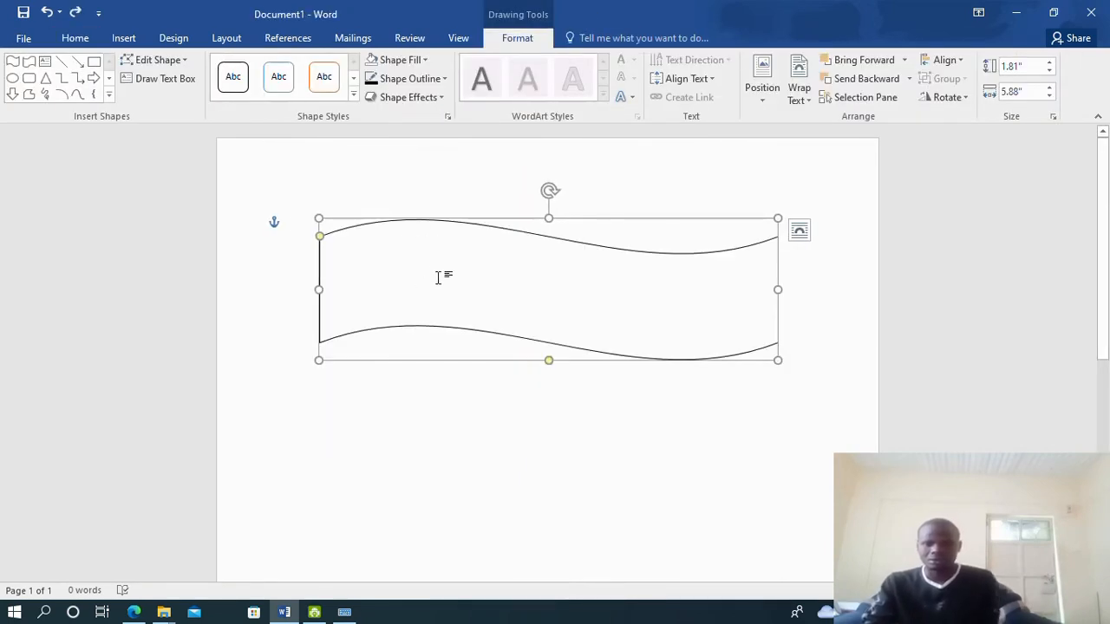
click(366, 181)
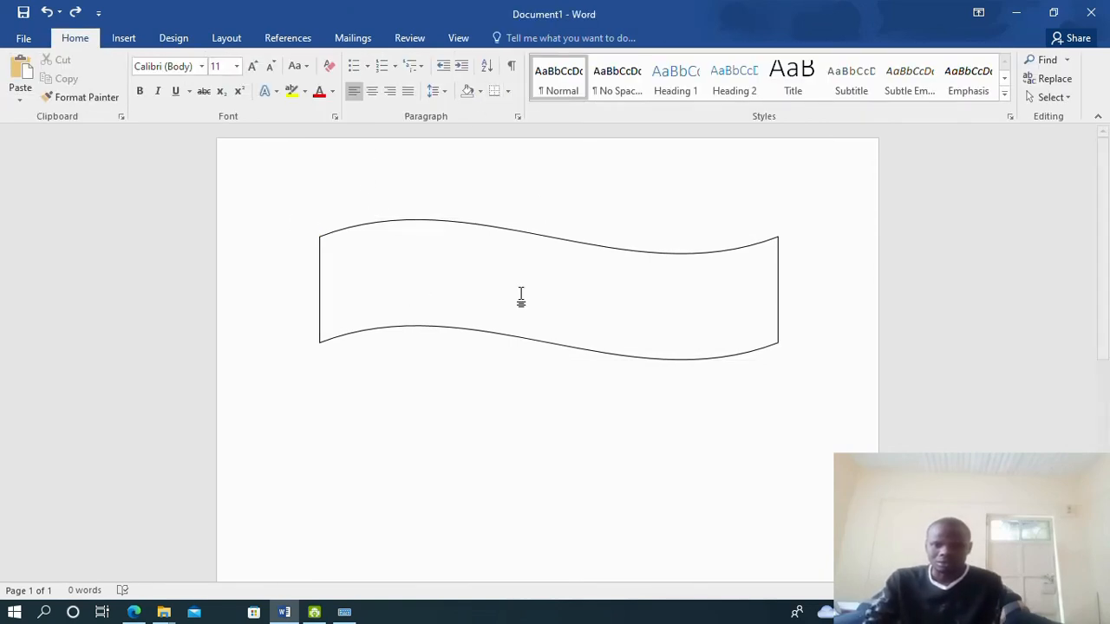
click(412, 221)
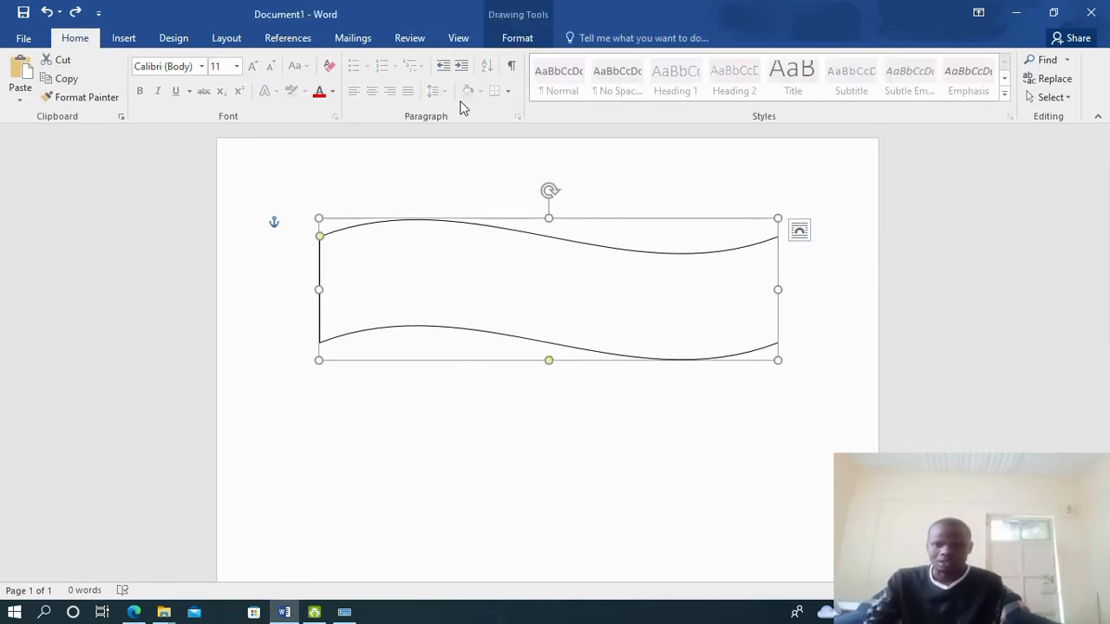
Apply a blue Glow variation from Shape Effects to the banner, then deselect it to view
click(520, 39)
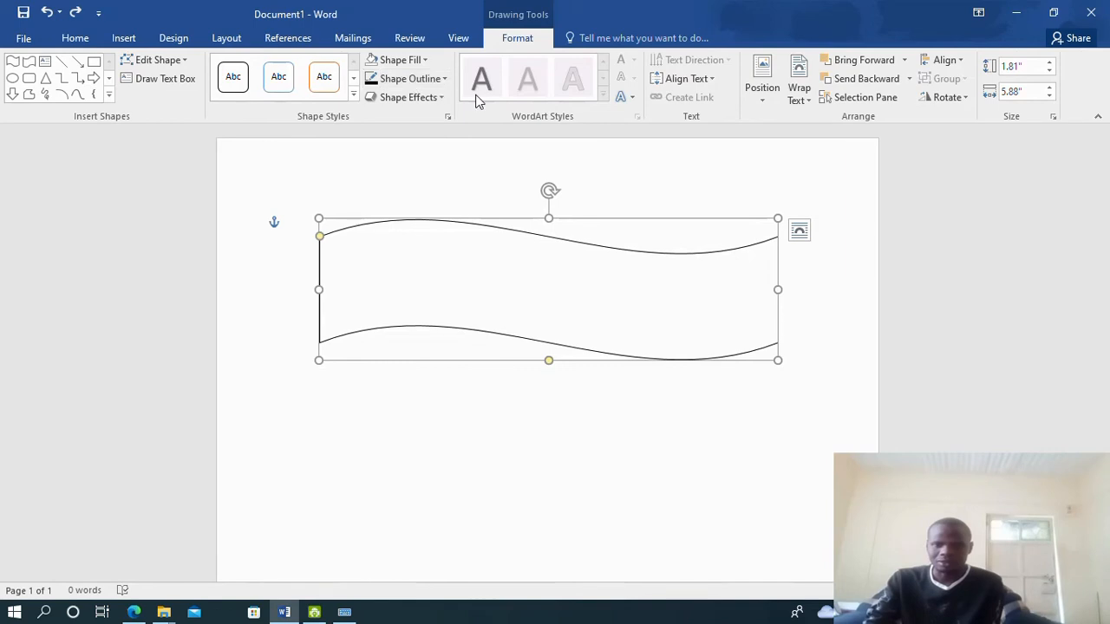
click(430, 100)
mouse_move(391, 168)
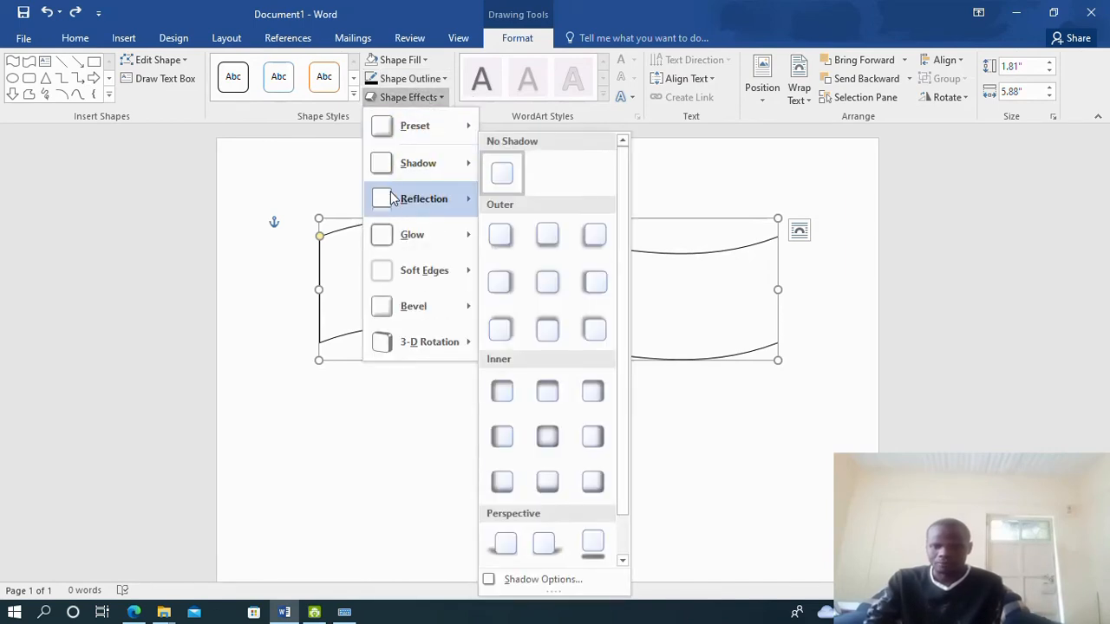
mouse_move(411, 197)
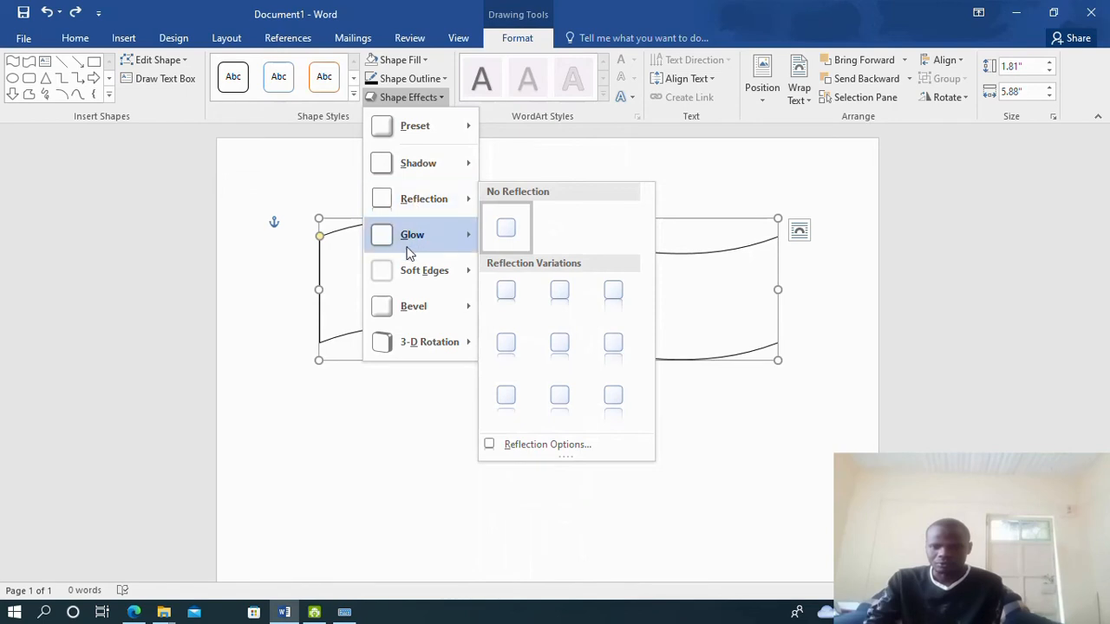
mouse_move(409, 253)
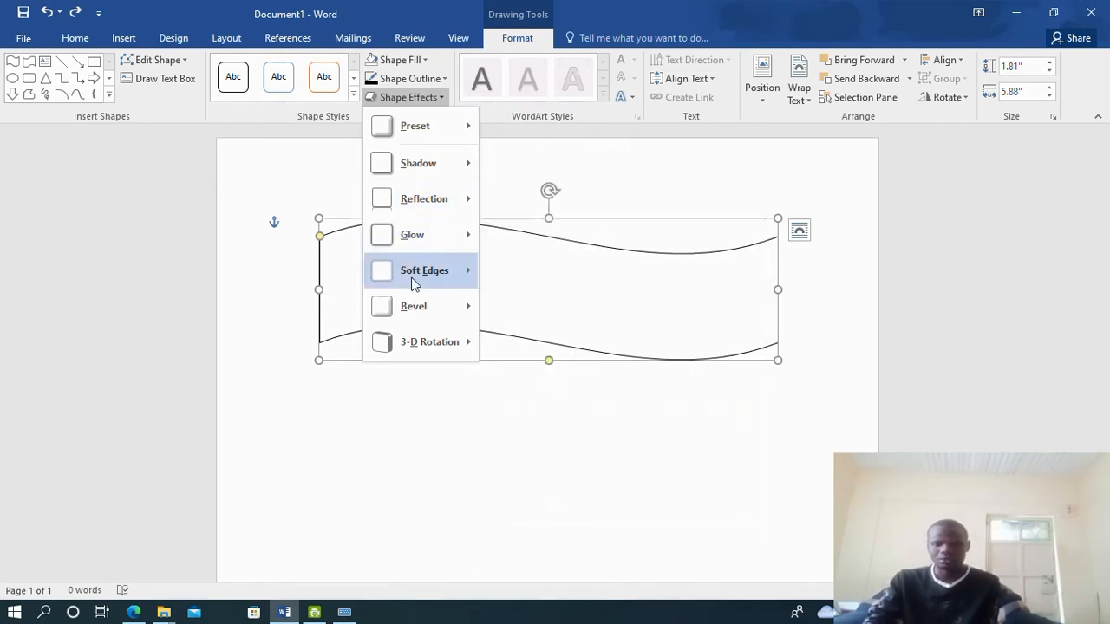
mouse_move(413, 284)
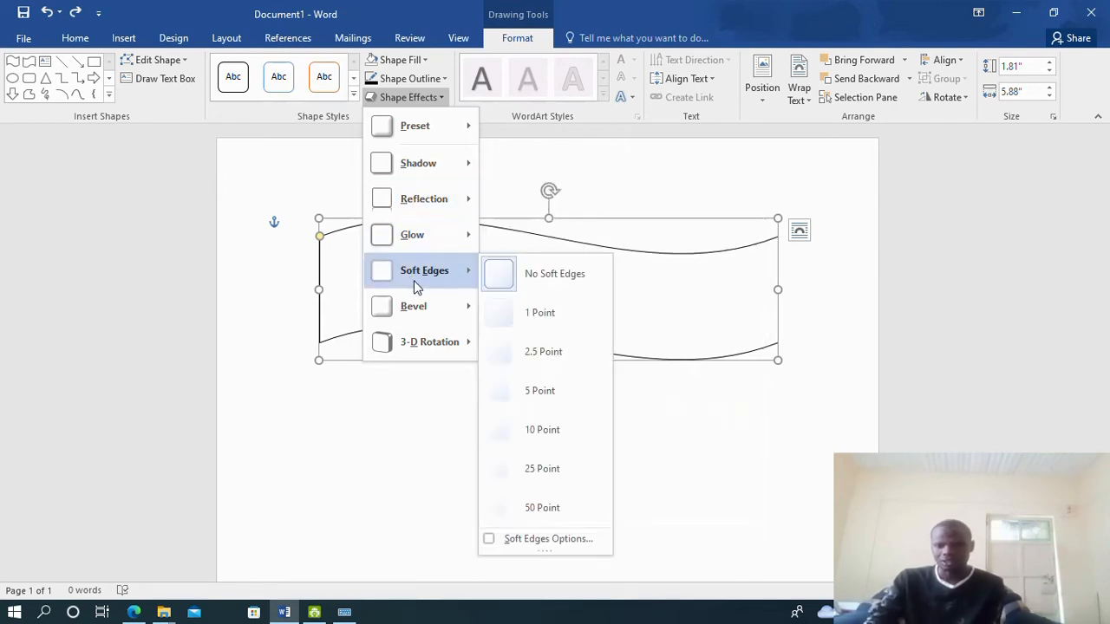
mouse_move(424, 312)
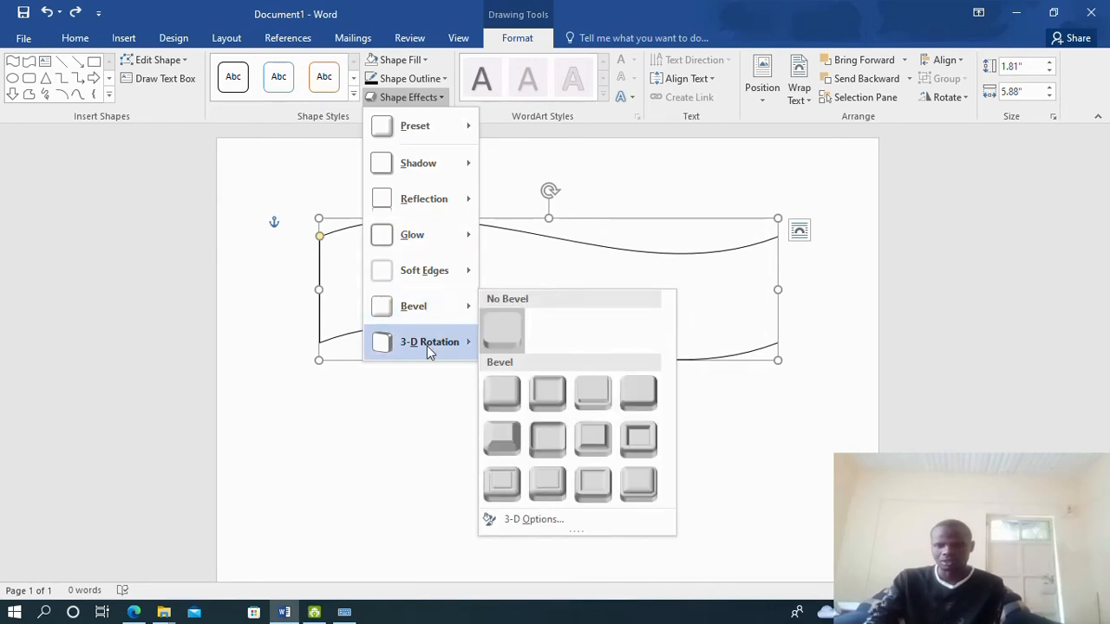
mouse_move(427, 346)
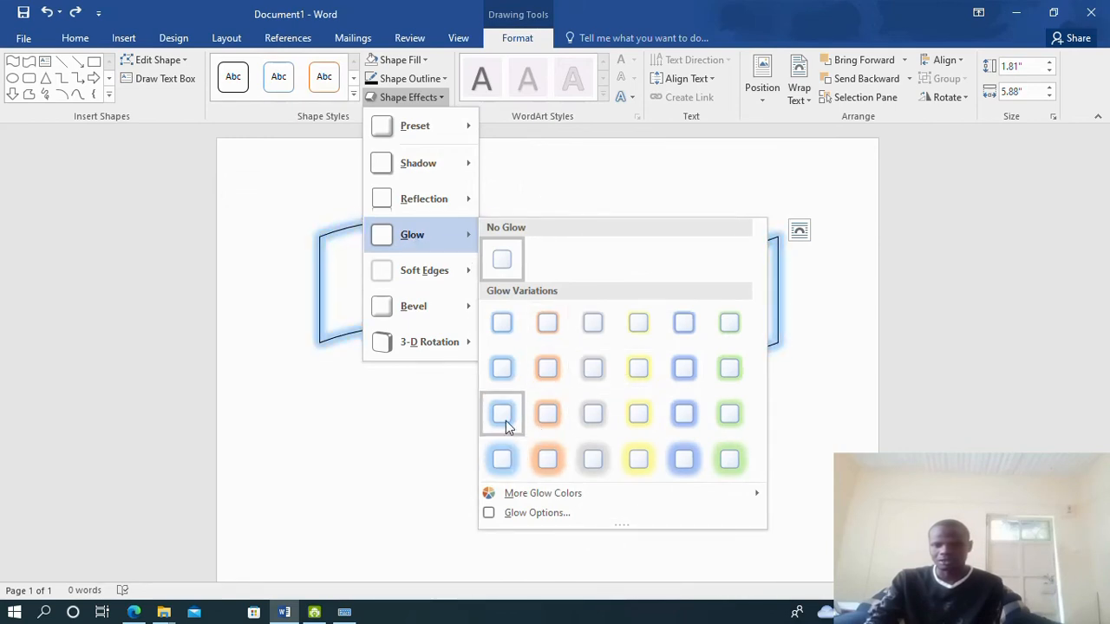
click(506, 416)
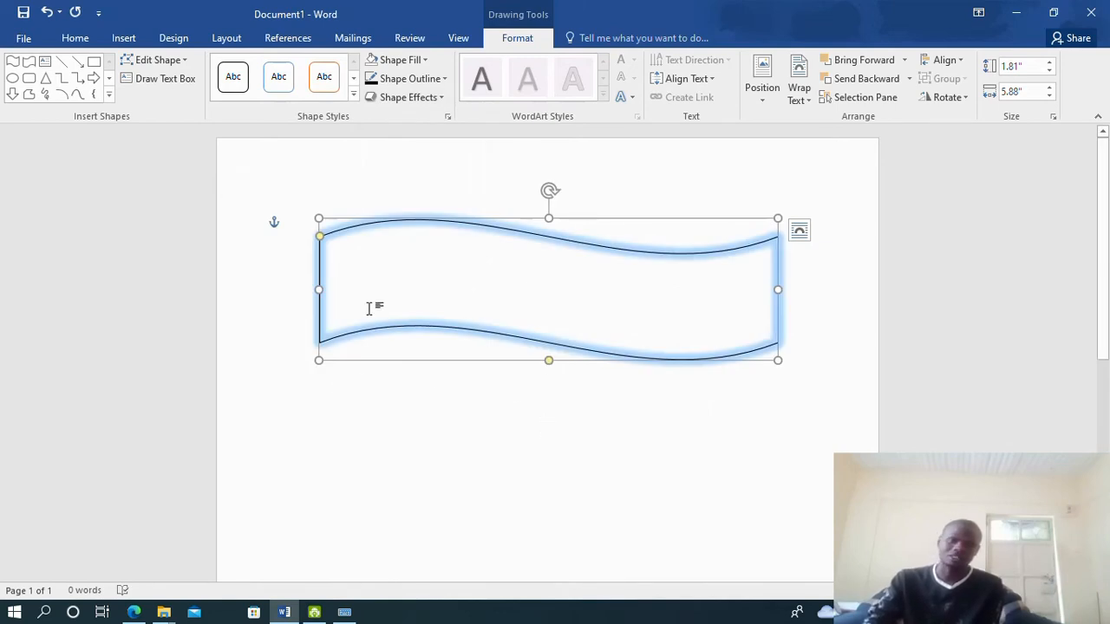
click(416, 373)
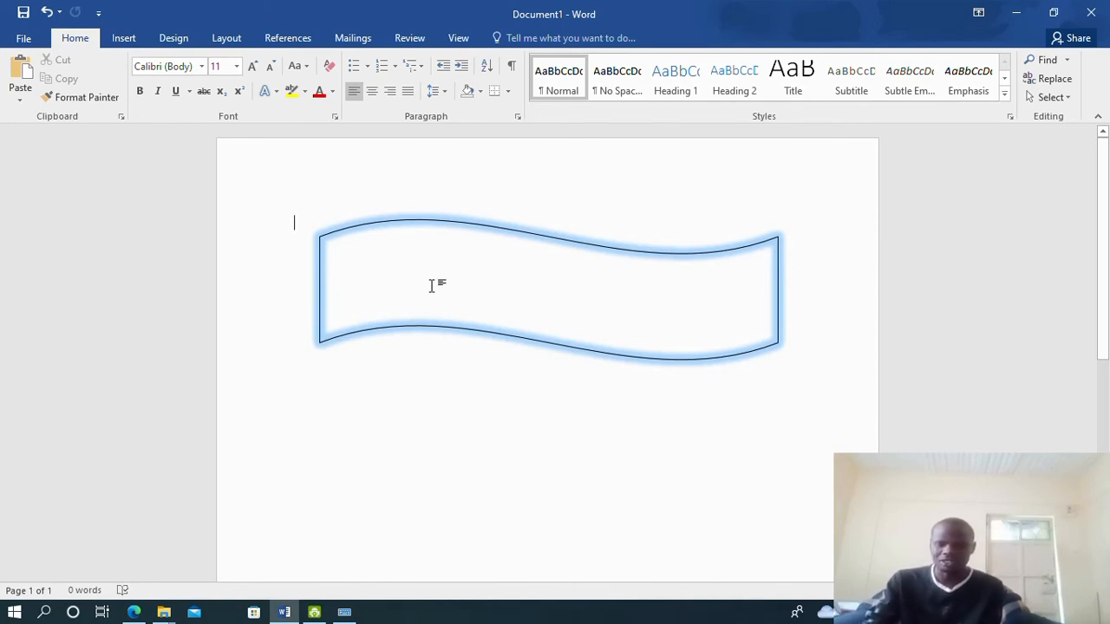
Select the banner by its top edge and try its right-click menu to add text
right_click(432, 277)
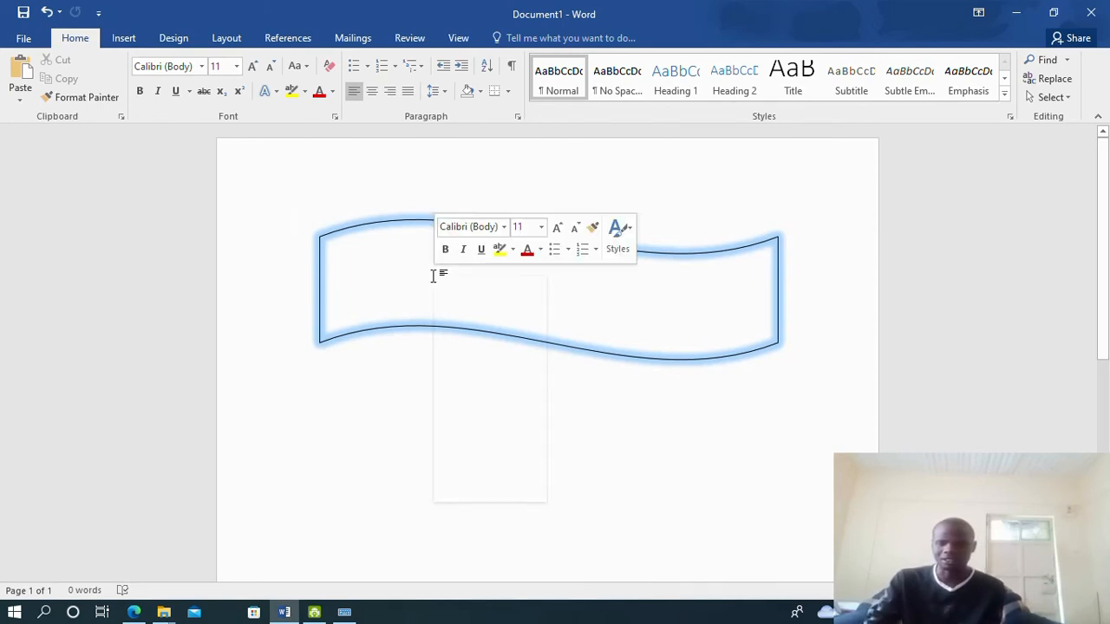
click(432, 274)
right_click(431, 270)
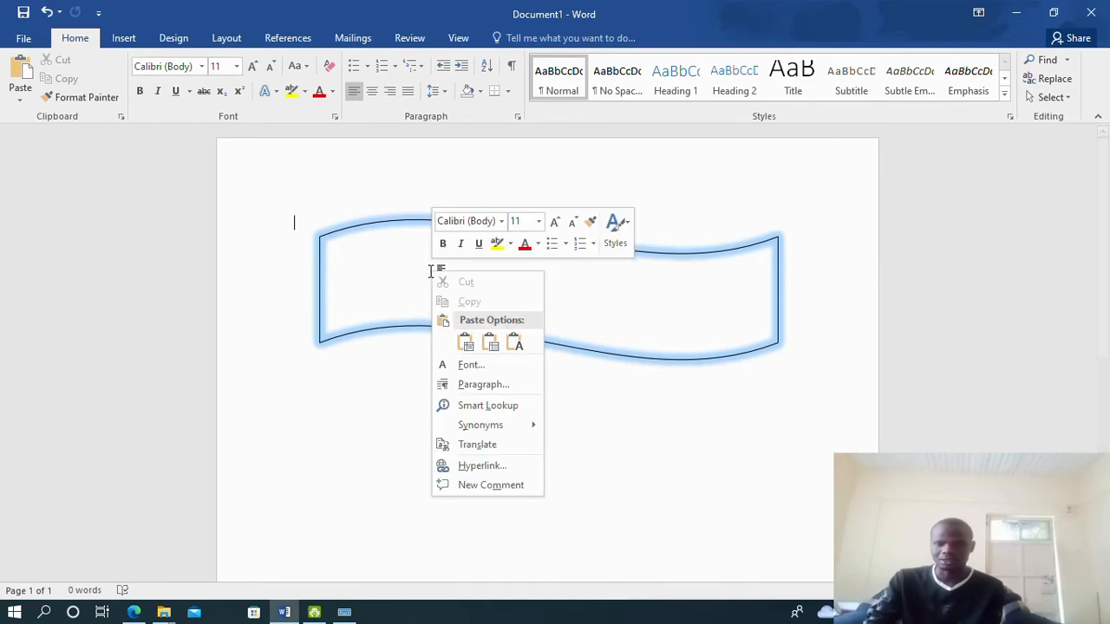
click(430, 270)
click(411, 223)
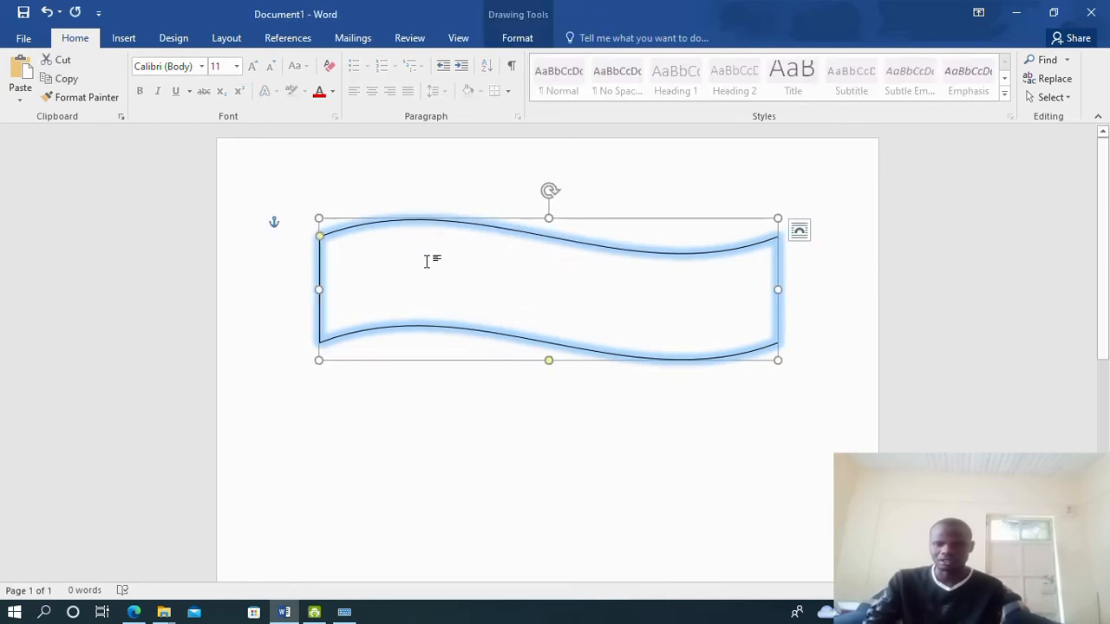
right_click(426, 259)
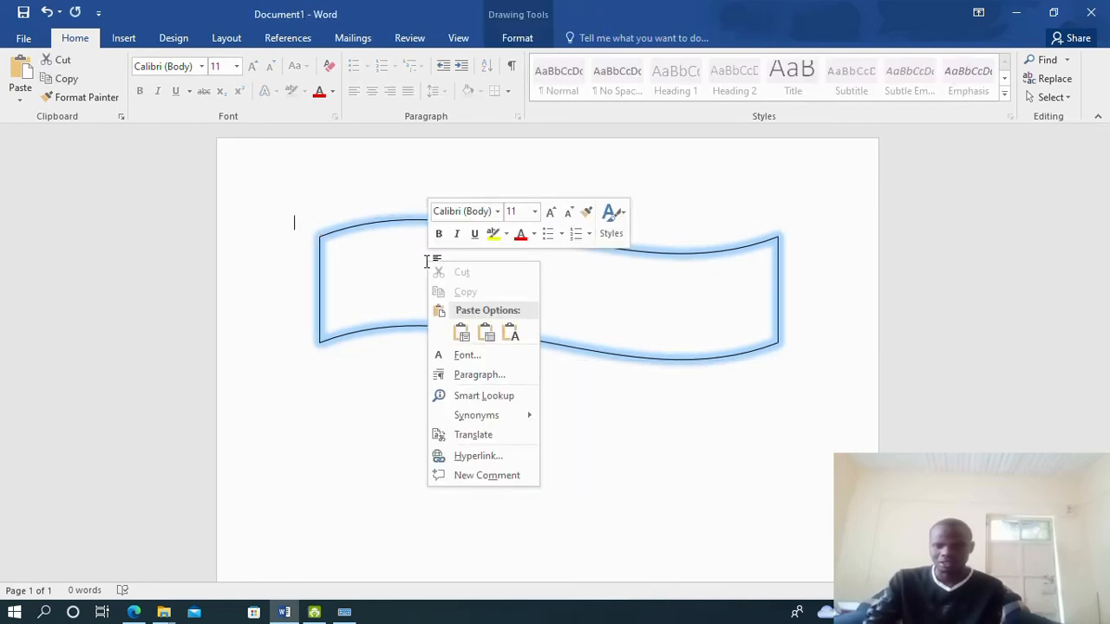
click(402, 271)
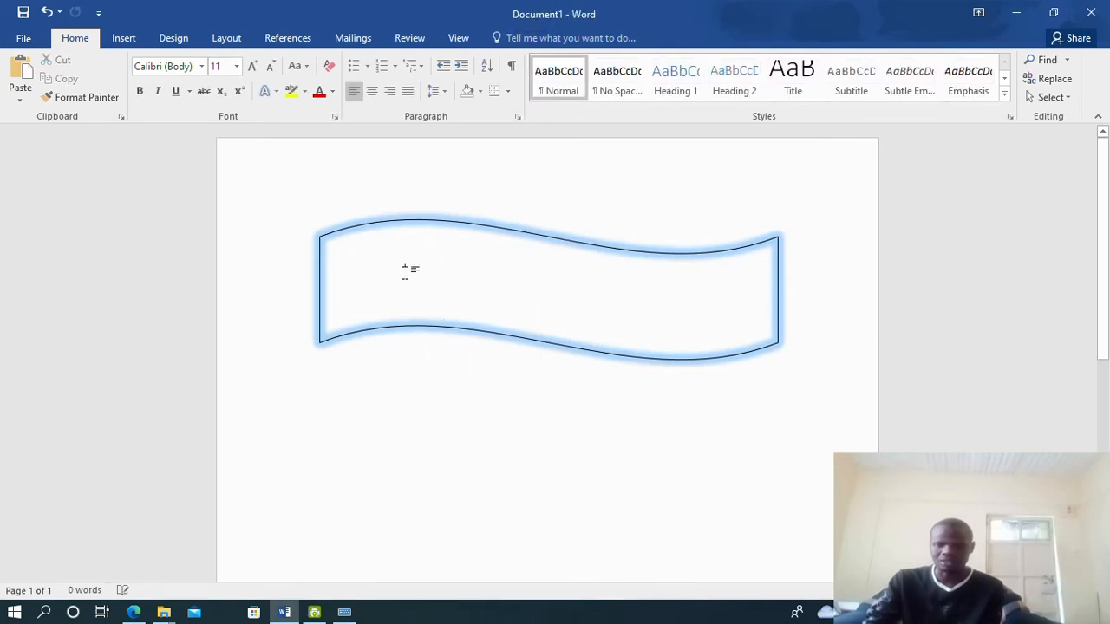
right_click(405, 271)
click(405, 272)
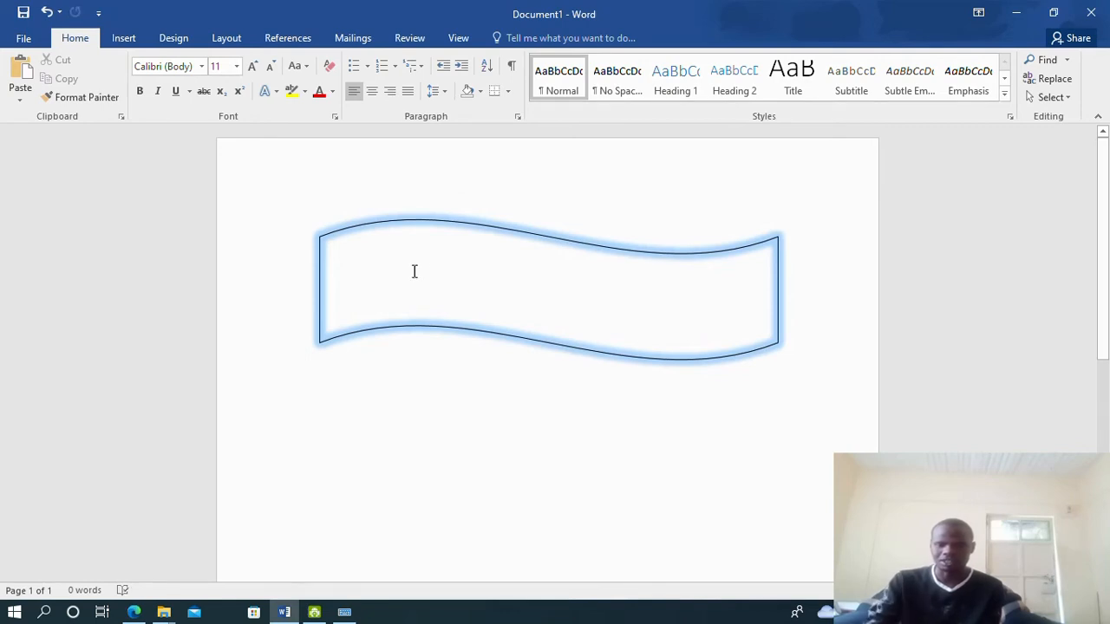
Place the cursor inside the banner and start typing the heading, checking the reference PDF
click(414, 272)
text(kgjhvl)
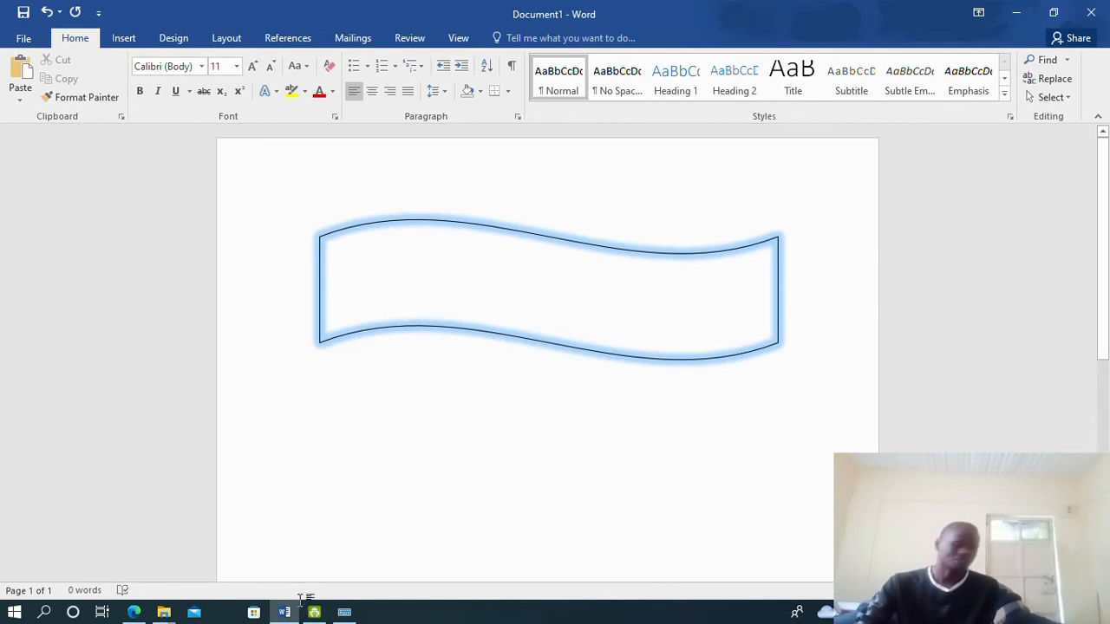
click(135, 612)
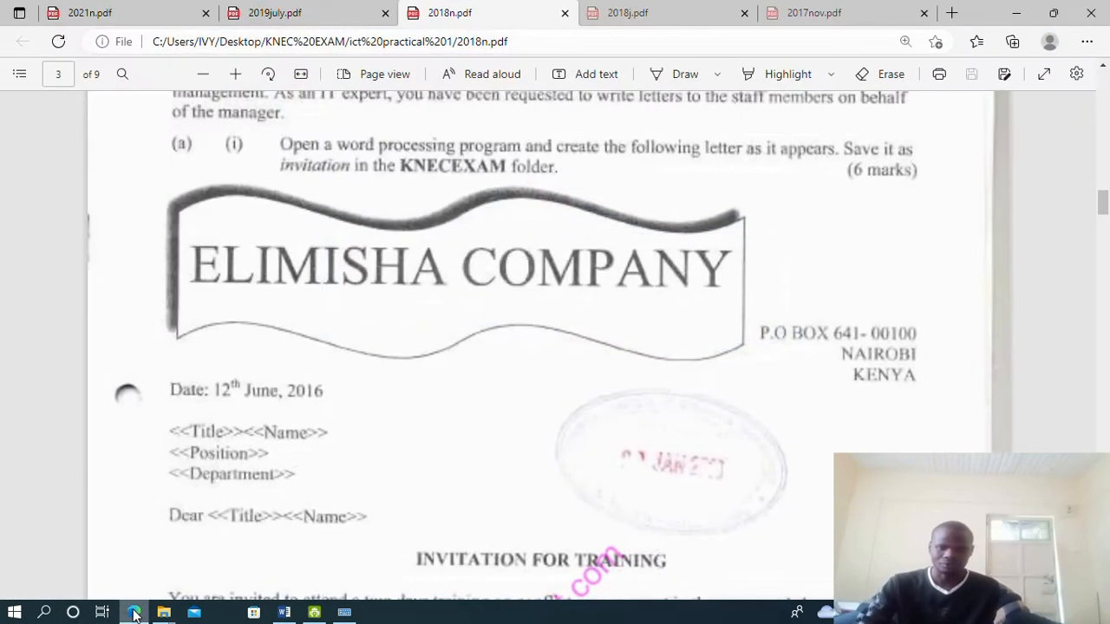
click(134, 612)
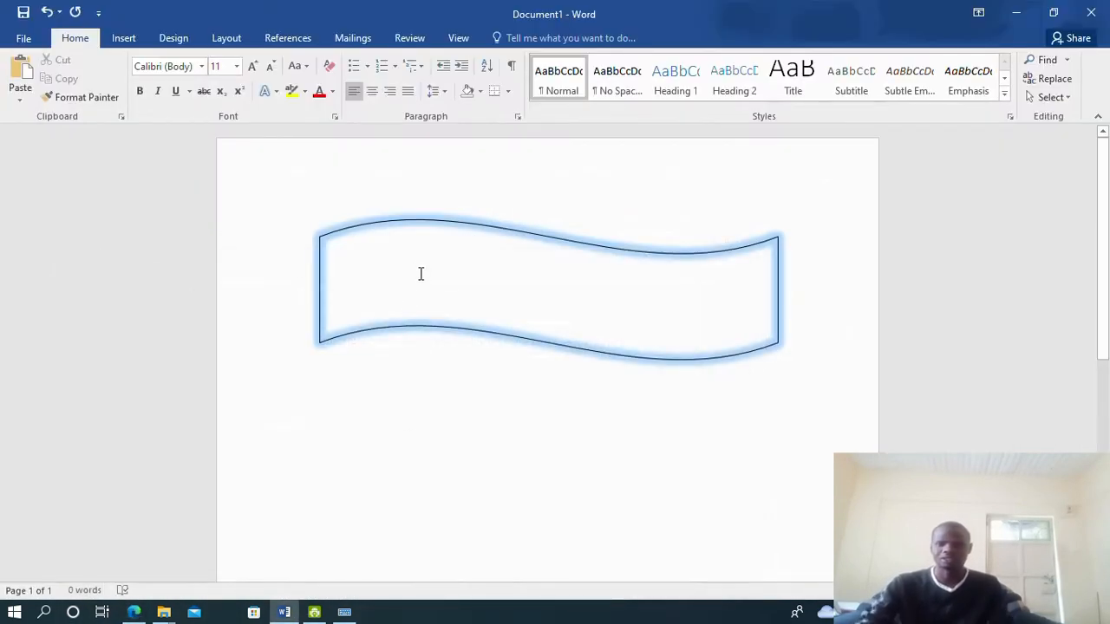
text(ELIMISHA COMPANY)
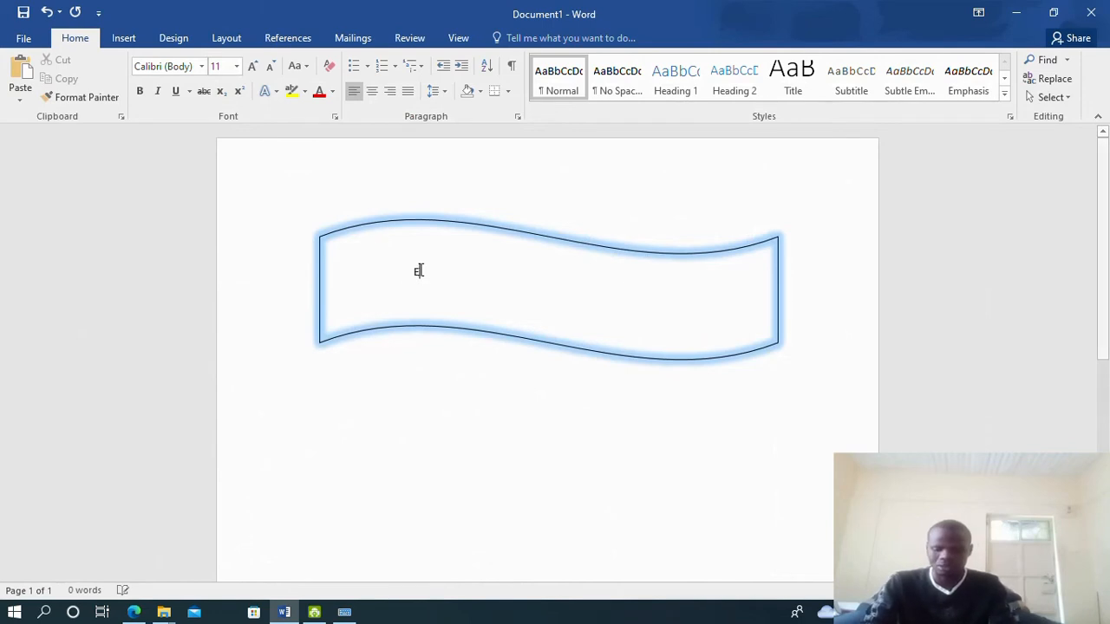
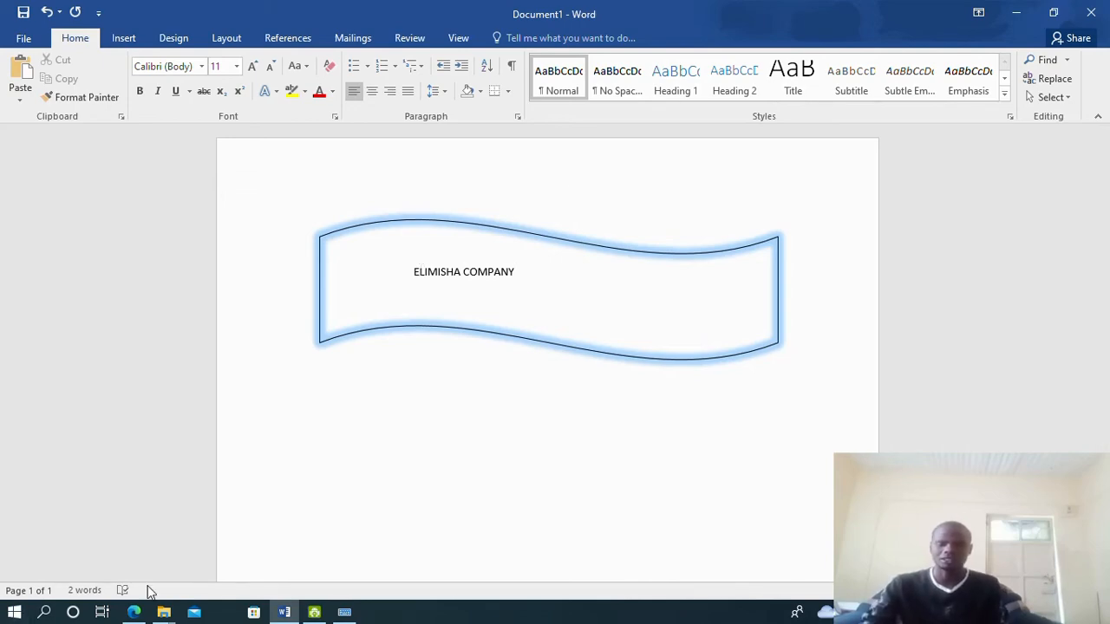
Format the ELIMISHA COMPANY heading as bold Times New Roman at 28 pt
click(135, 612)
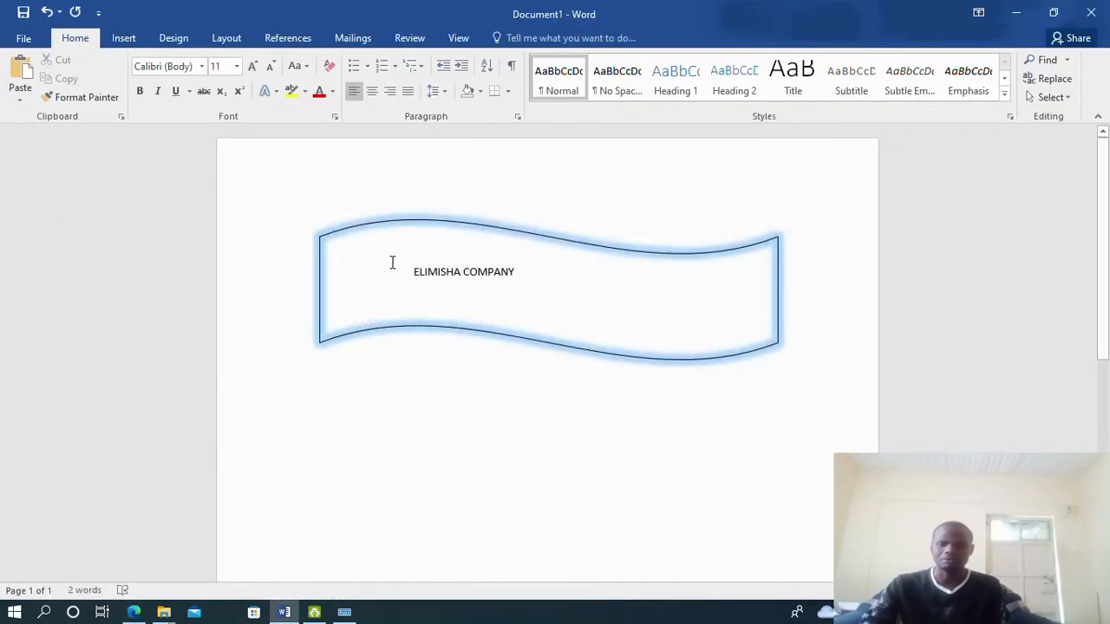
click(134, 612)
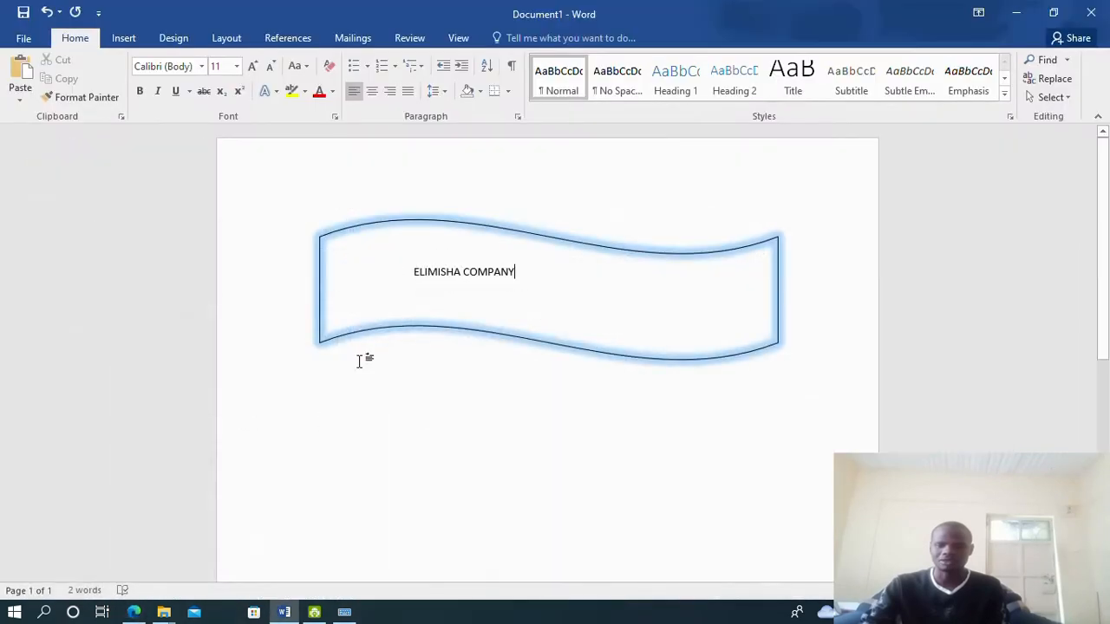
drag(405, 272, 515, 272)
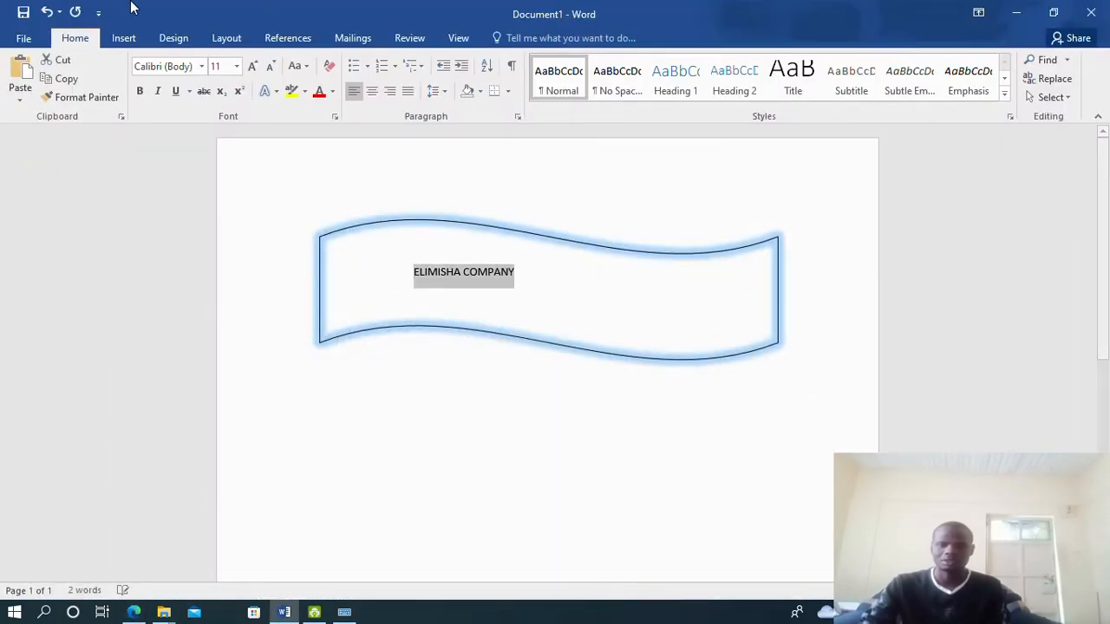
click(140, 91)
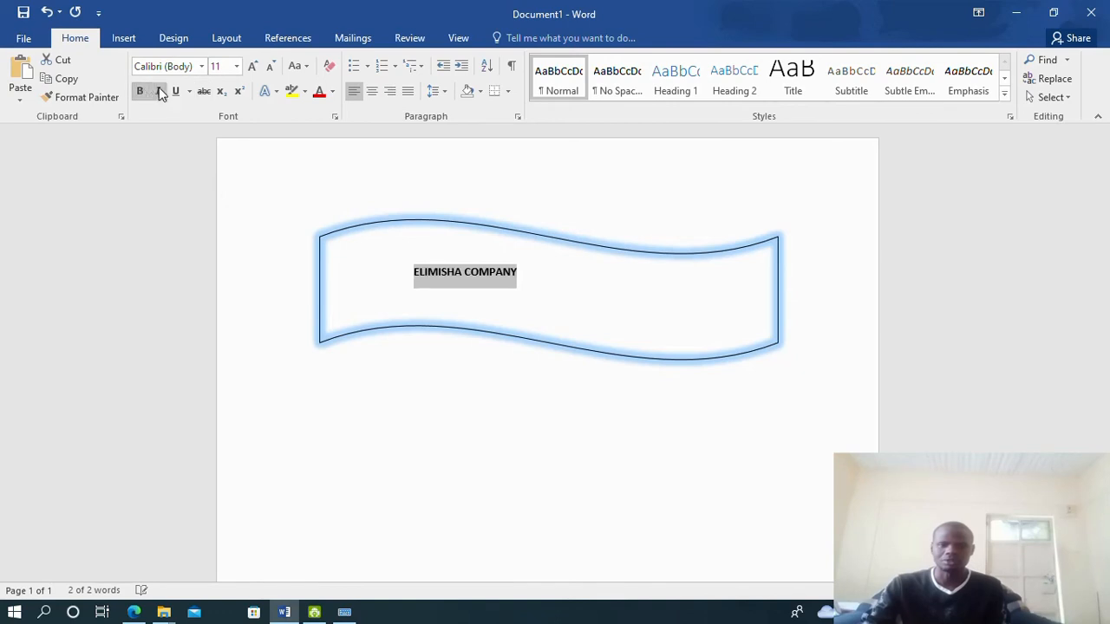
click(236, 66)
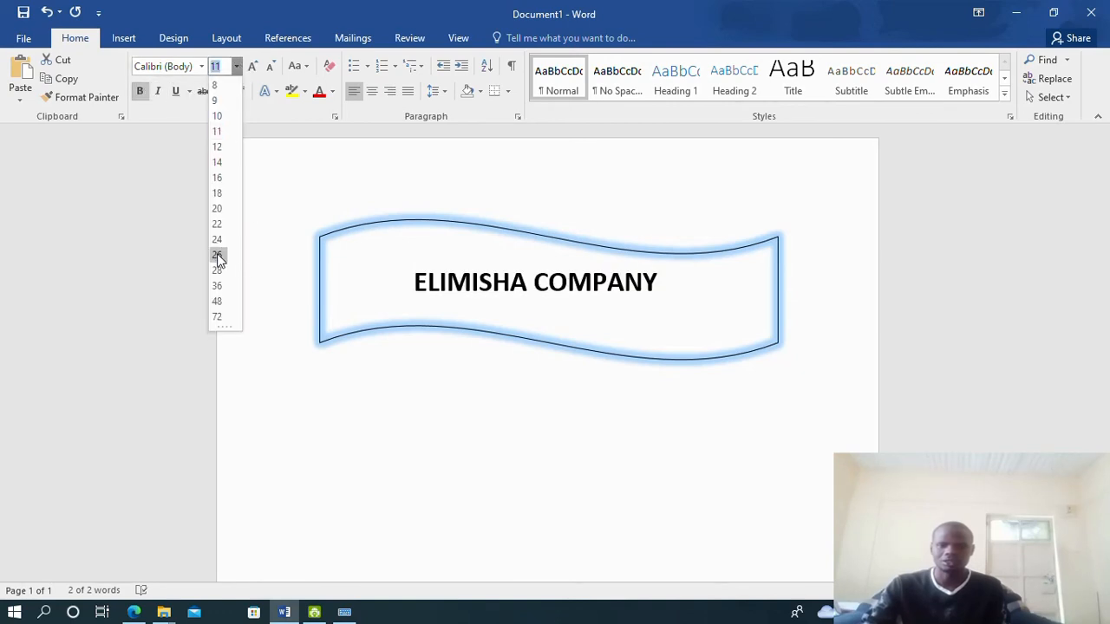
click(216, 254)
click(201, 66)
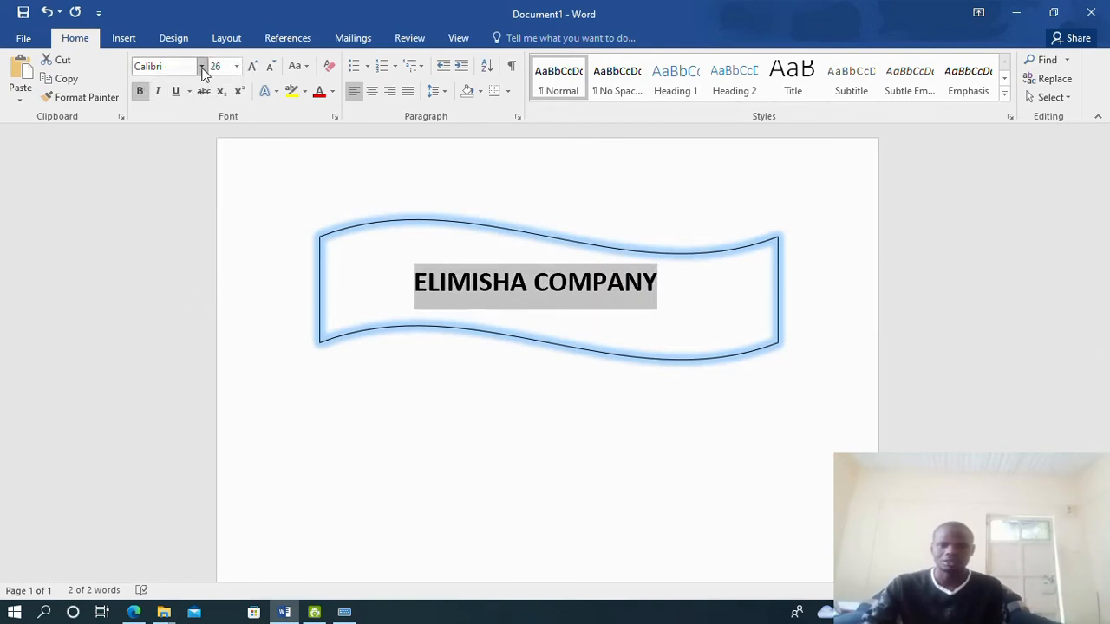
click(173, 164)
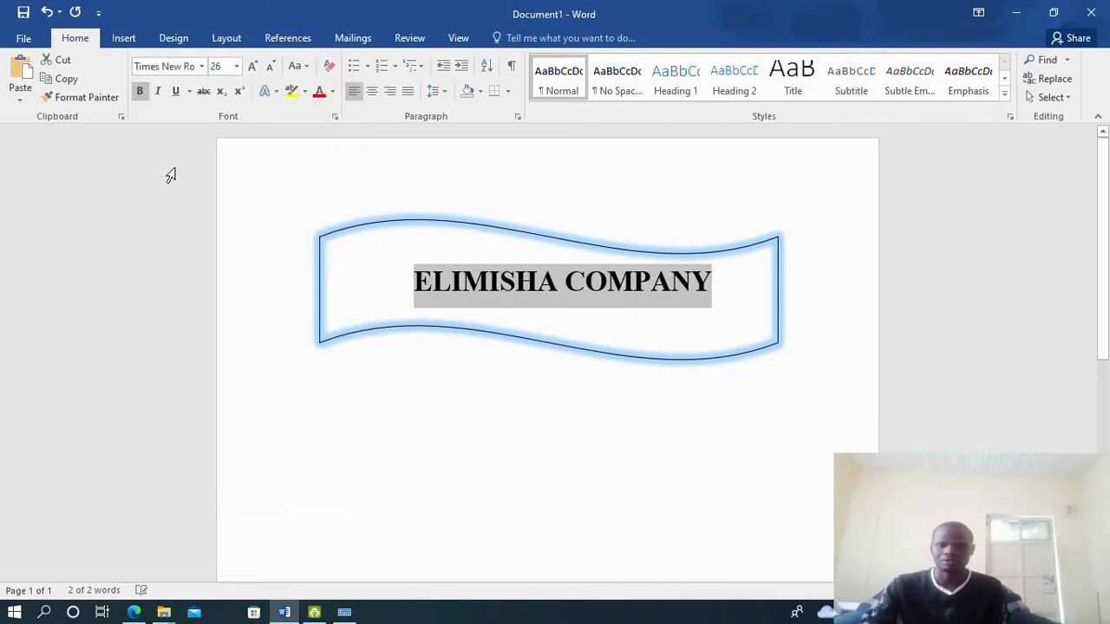
click(237, 67)
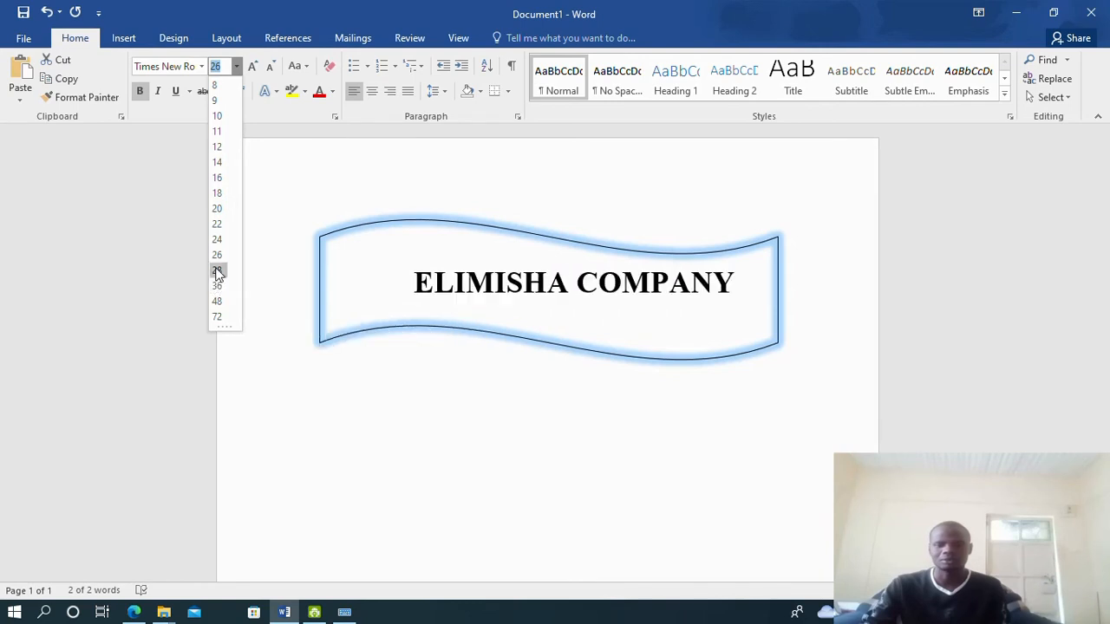
click(217, 271)
Set the font size to 11 pt on the empty line below the banner
click(508, 281)
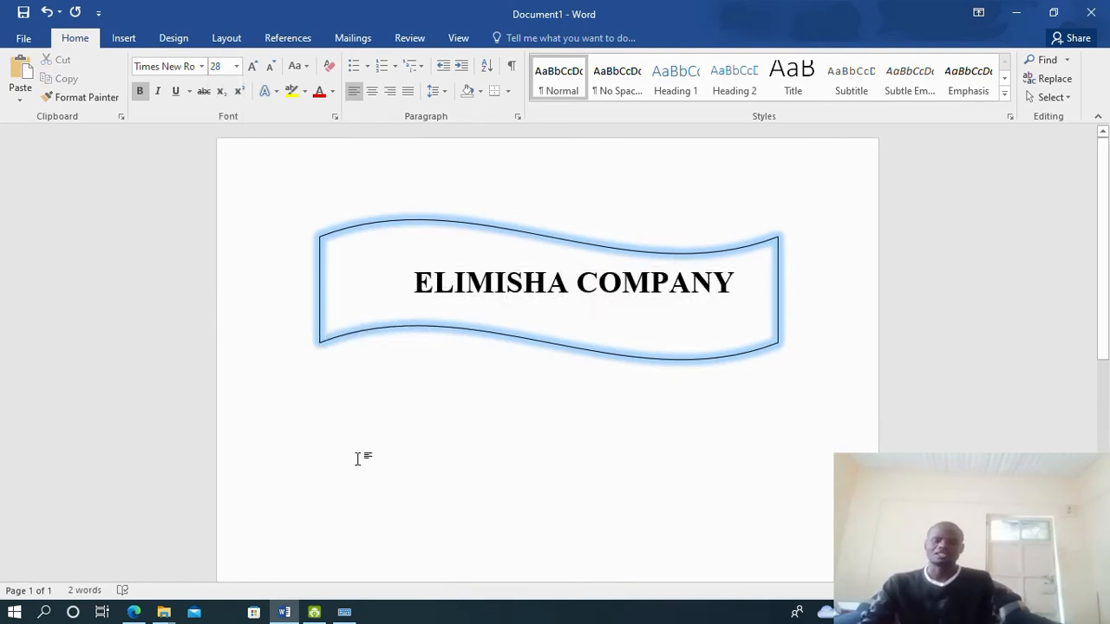
click(313, 382)
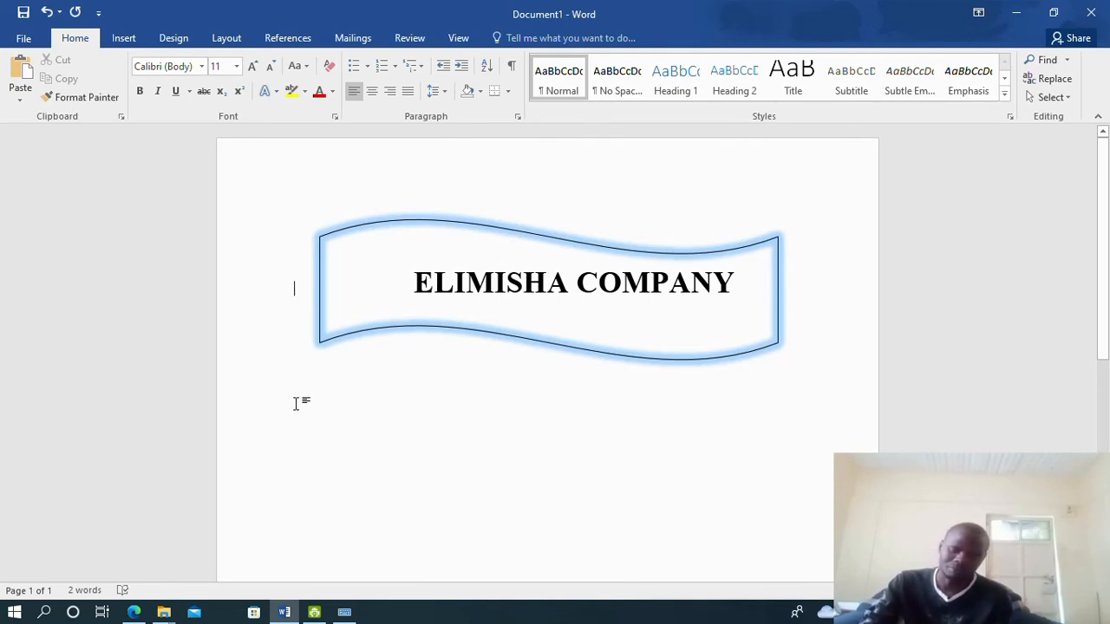
click(319, 418)
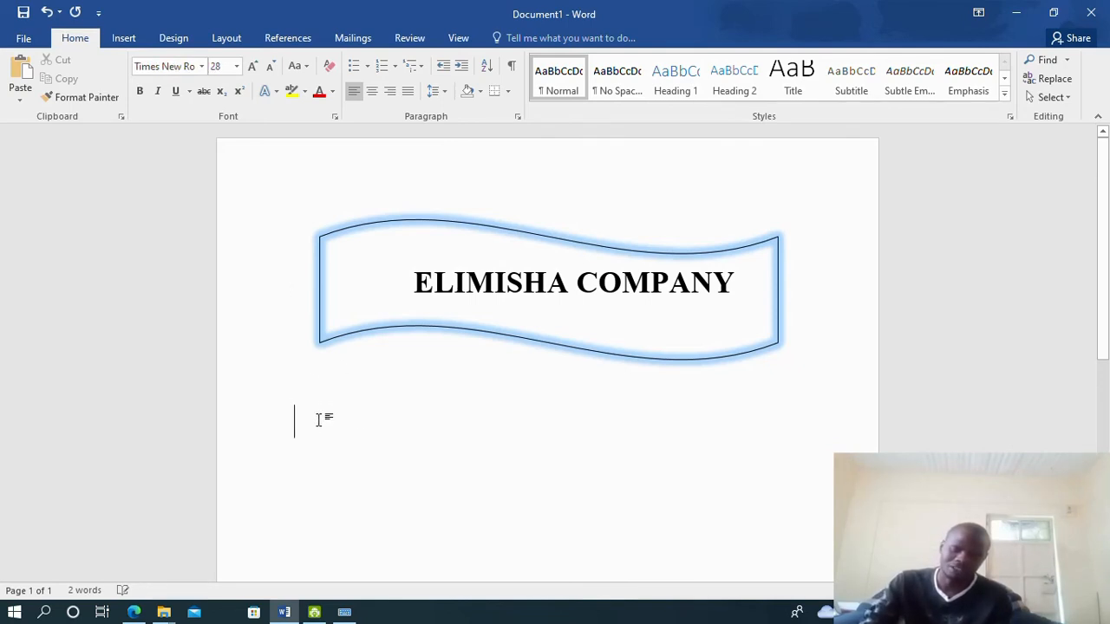
click(235, 66)
click(216, 132)
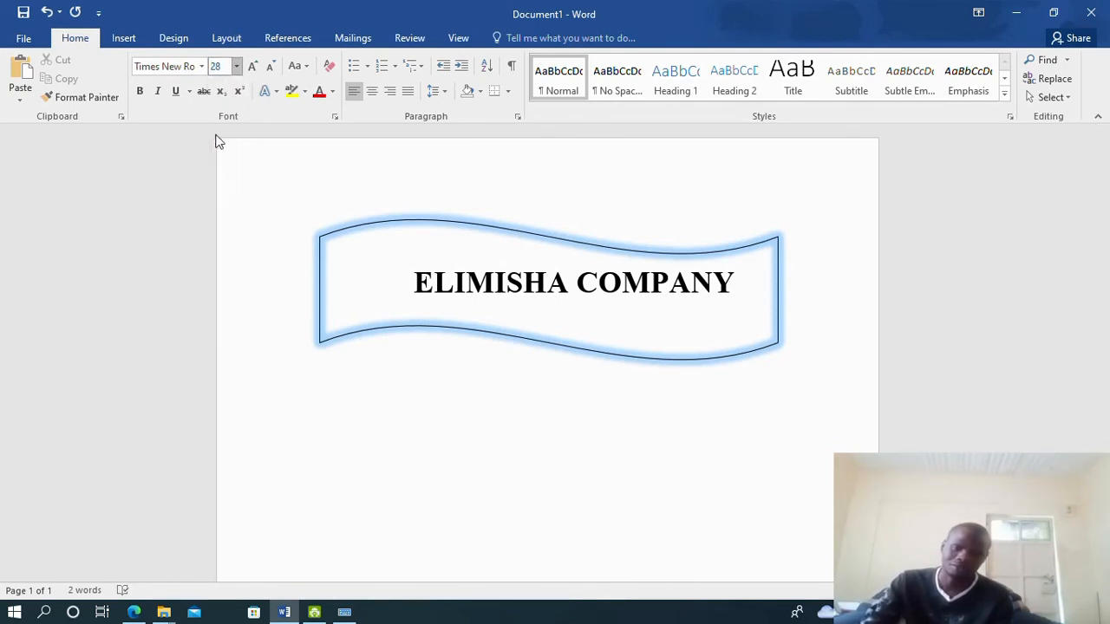
Review the ELIMISHA COMPANY letter in the 2018n.pdf exam paper, then go back to Word
scroll(297, 410, down, 5)
scroll(508, 436, up, 4)
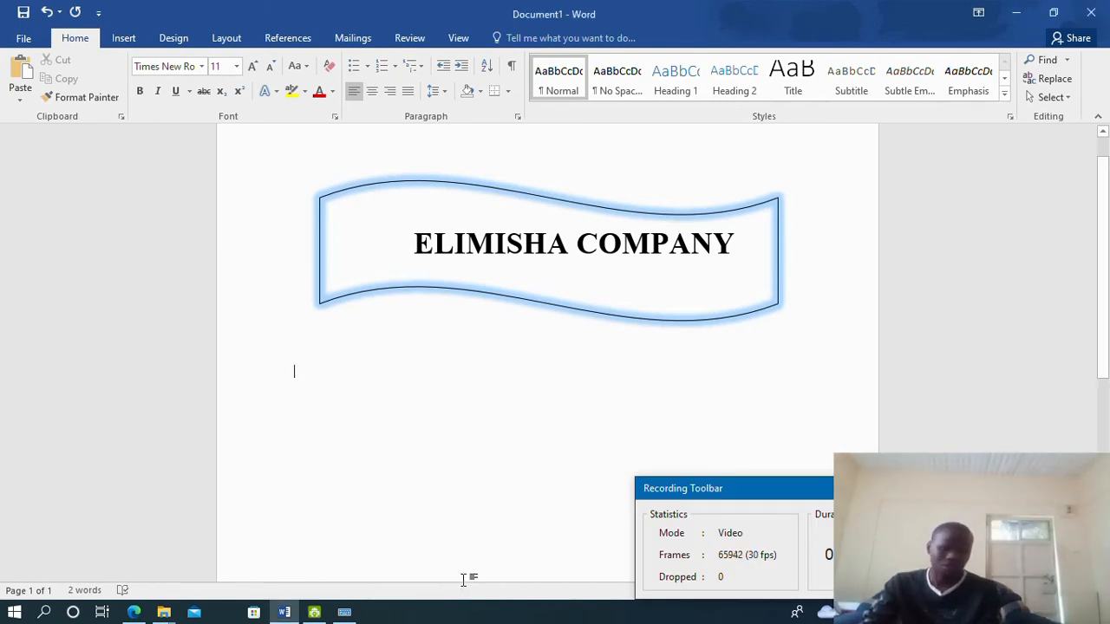
drag(864, 488, 832, 615)
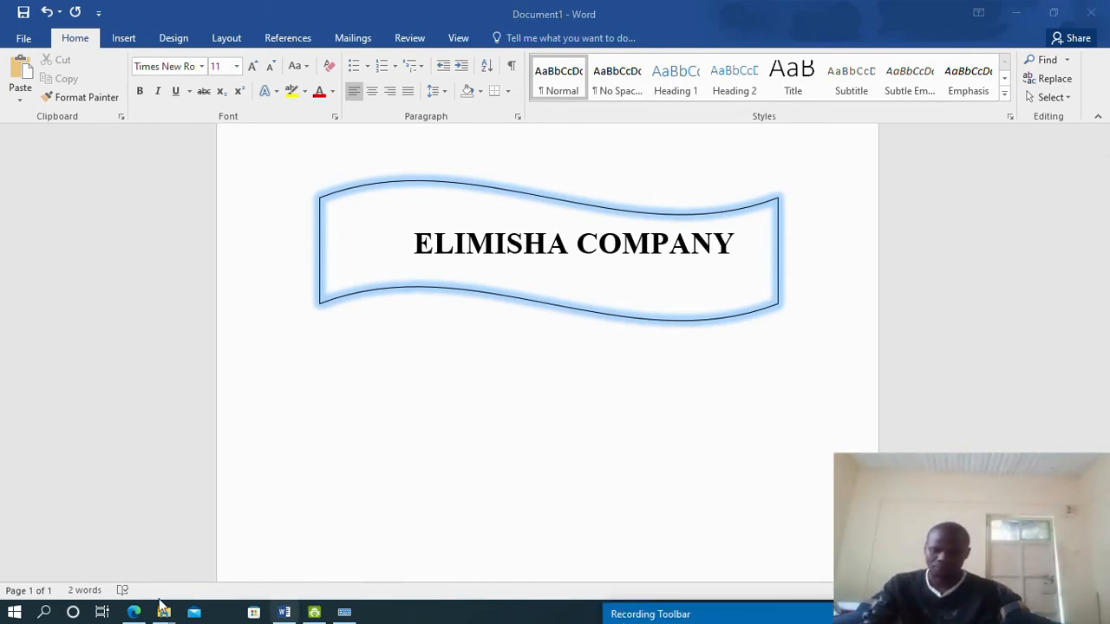
click(135, 613)
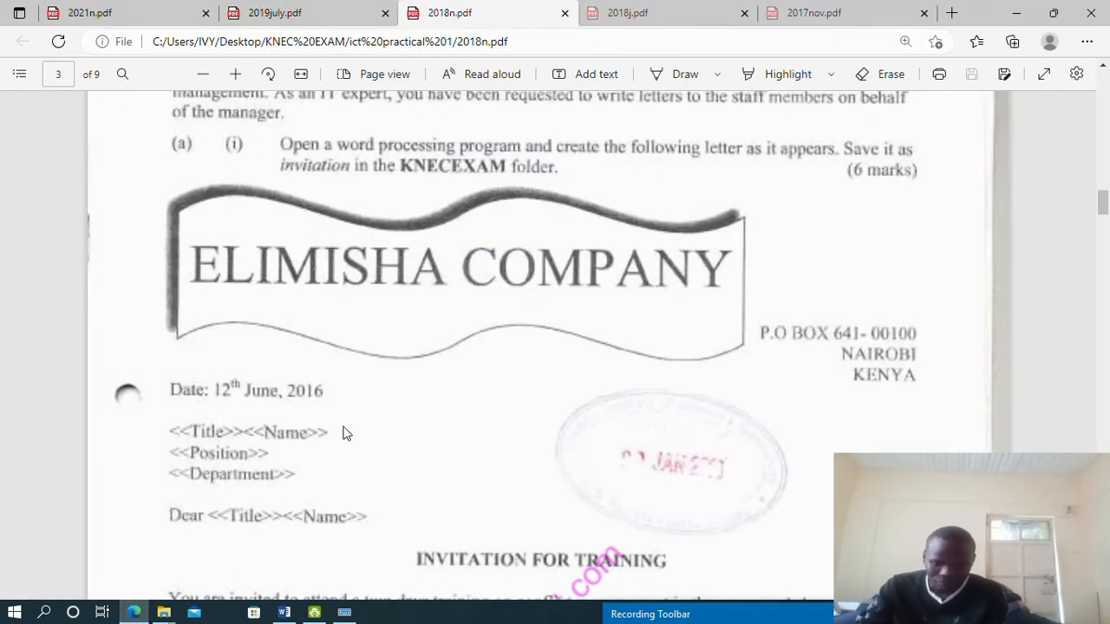
scroll(347, 429, down, 2)
scroll(349, 425, up, 2)
scroll(719, 371, down, 1)
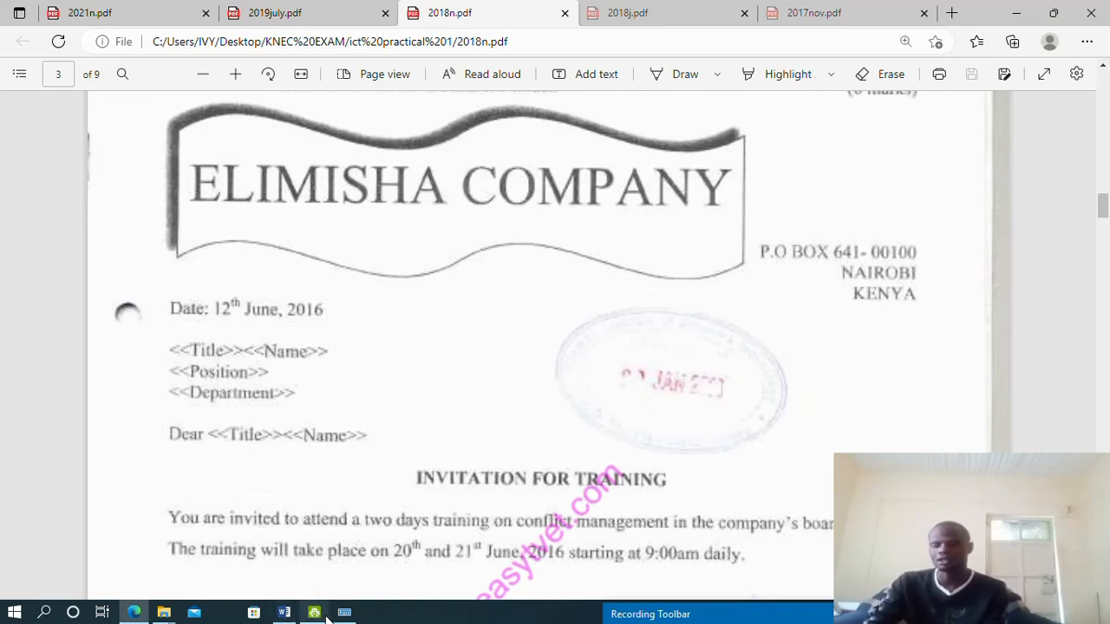
click(284, 613)
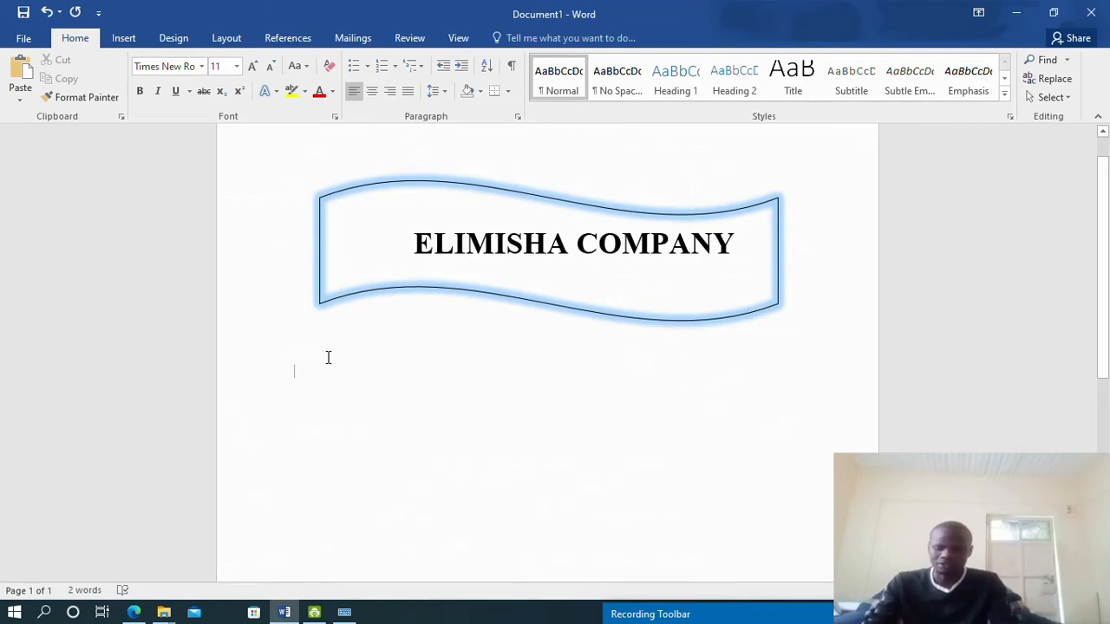
text(P.O)
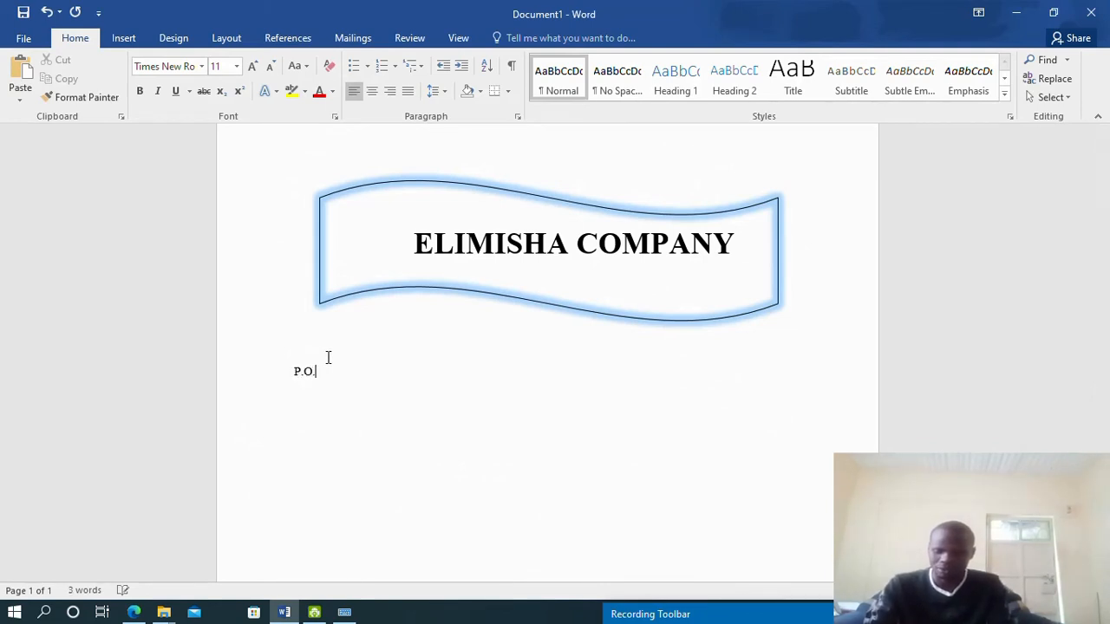
text(.BO)
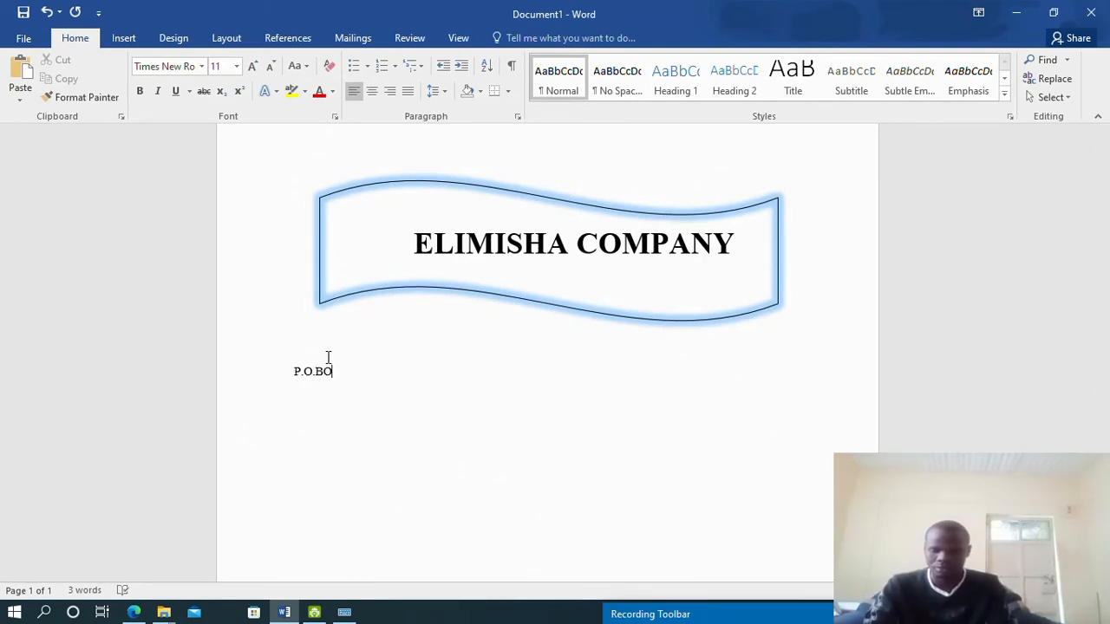
text(X 642-00100)
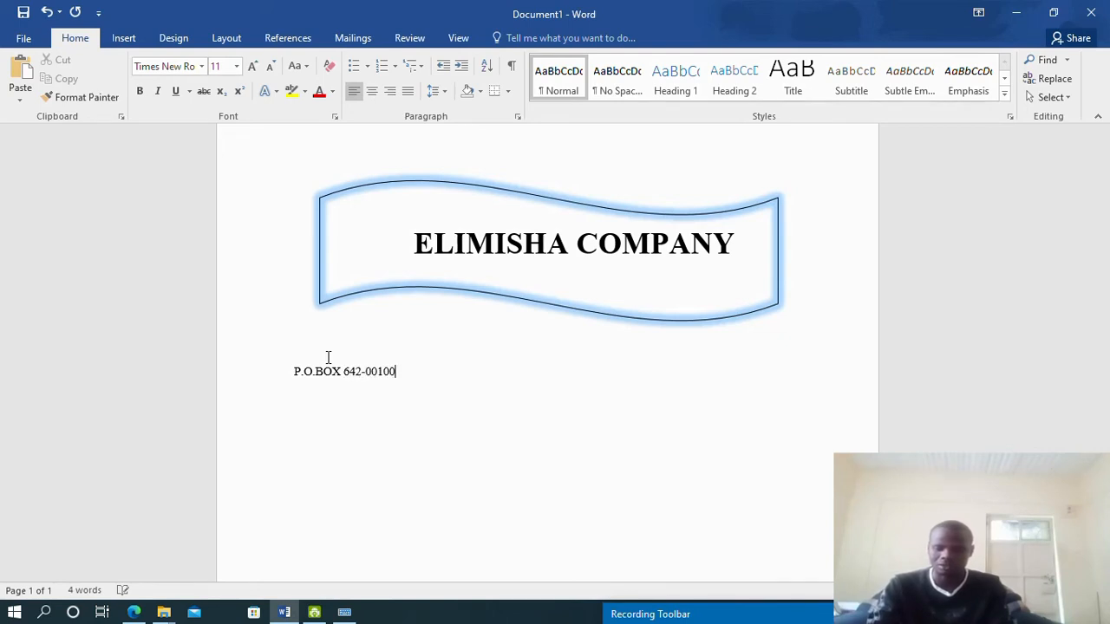
key(Return)
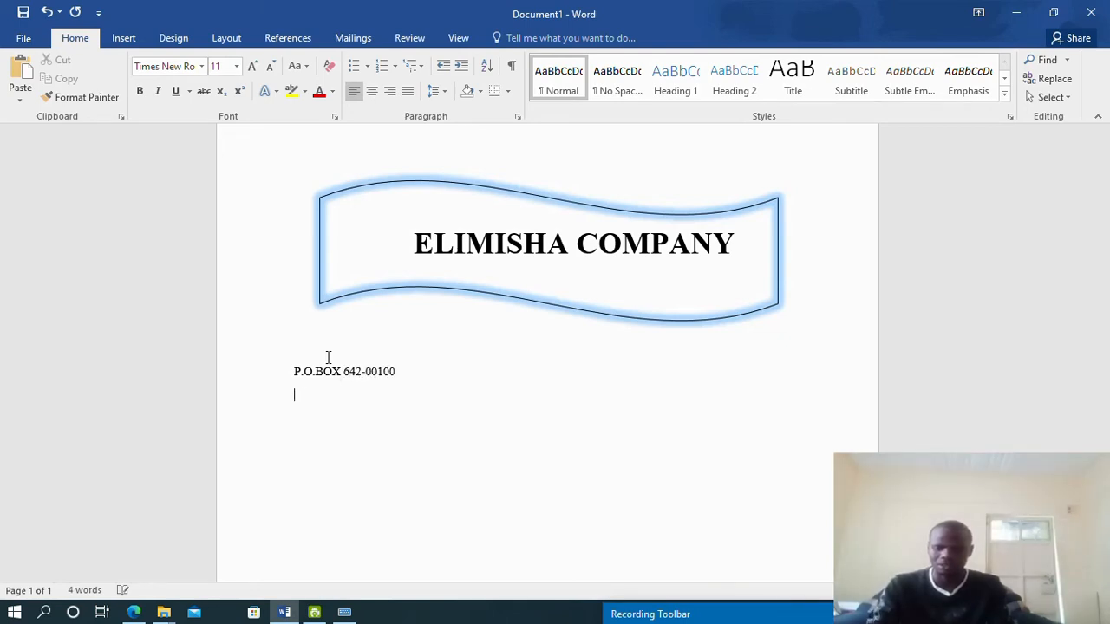
text(NAIROB)
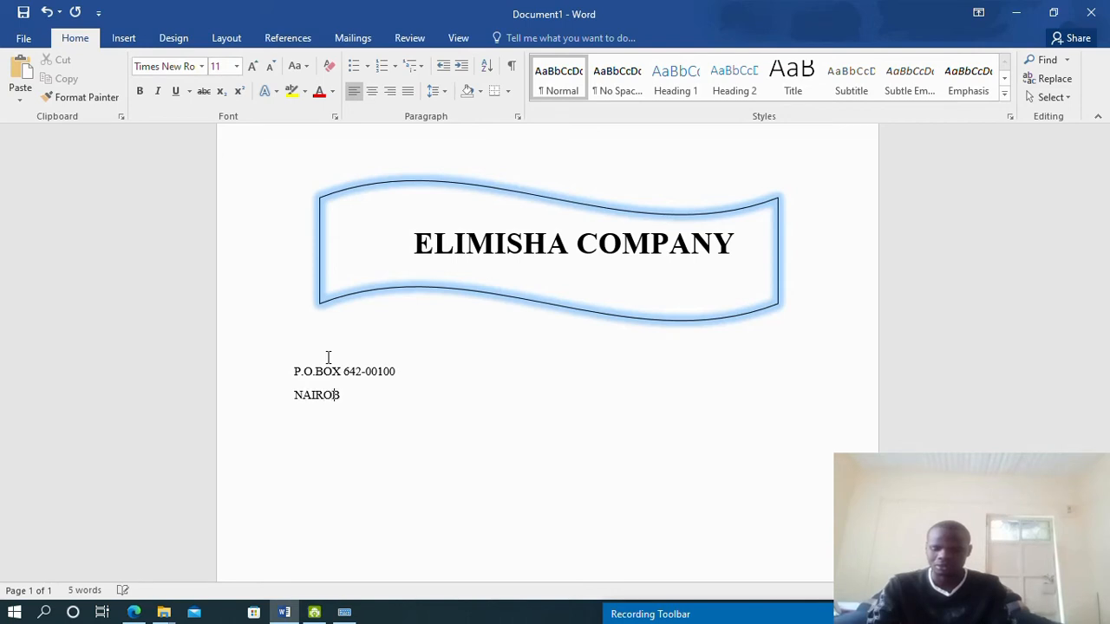
text(I)
click(134, 612)
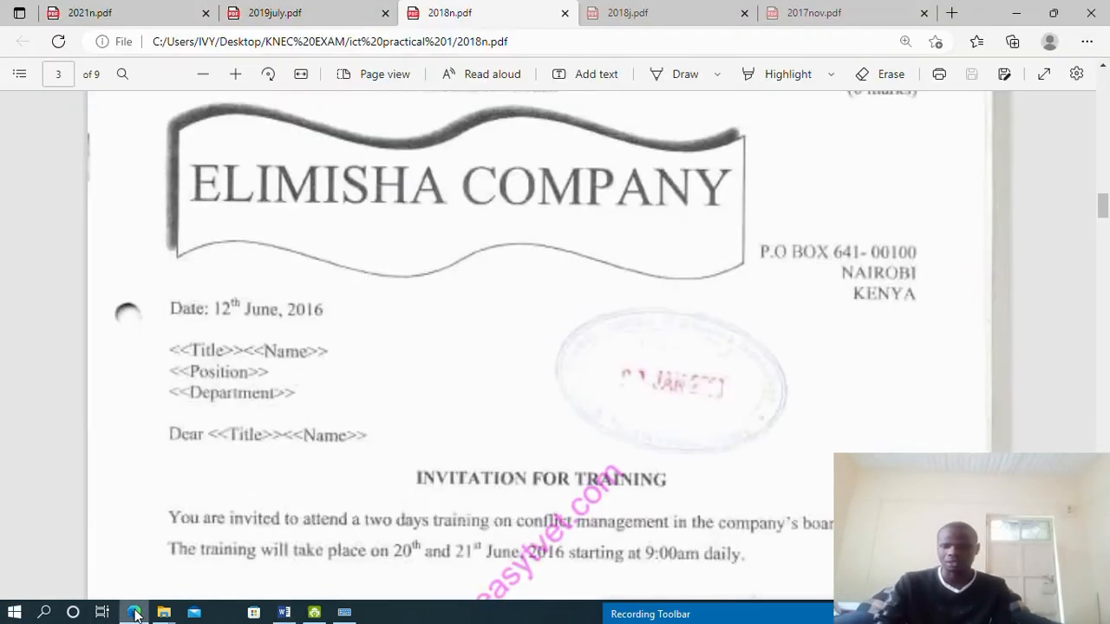
click(135, 612)
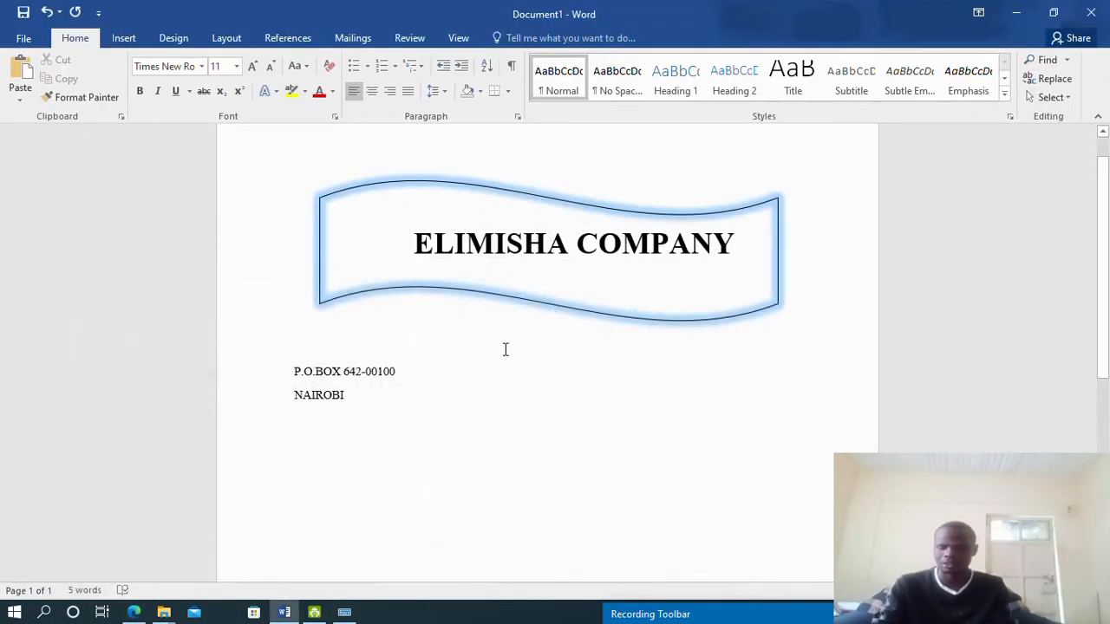
text(NYA)
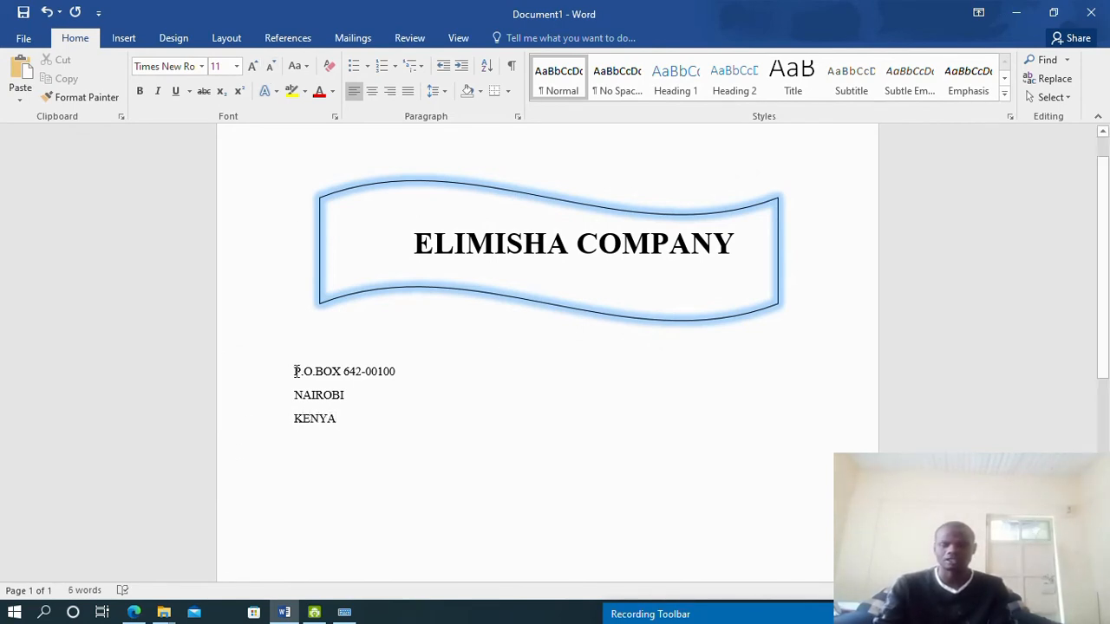
Right-align the three address lines and nudge the banner shape left
drag(289, 371, 354, 431)
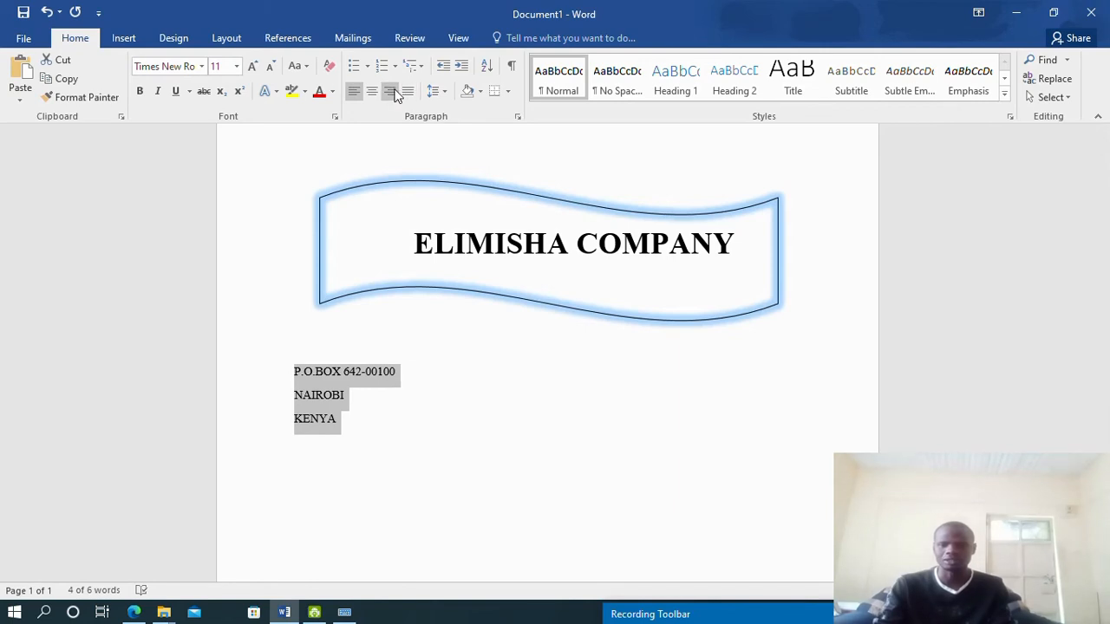
click(395, 94)
click(395, 93)
click(394, 94)
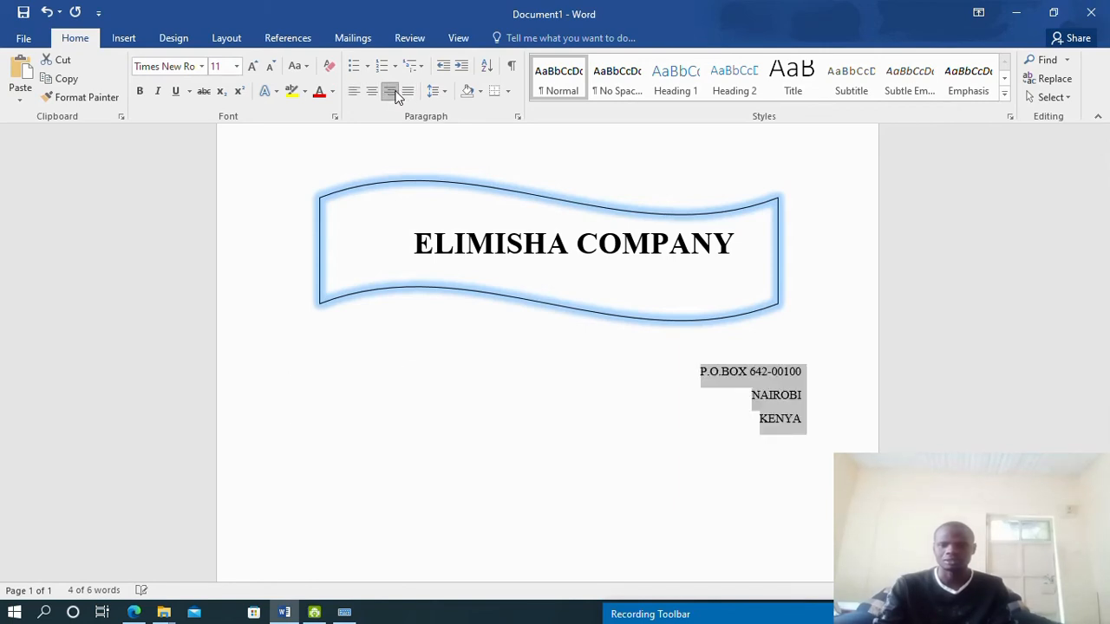
mouse_move(778, 286)
mouse_down()
mouse_move(717, 295)
mouse_move(773, 285)
mouse_up()
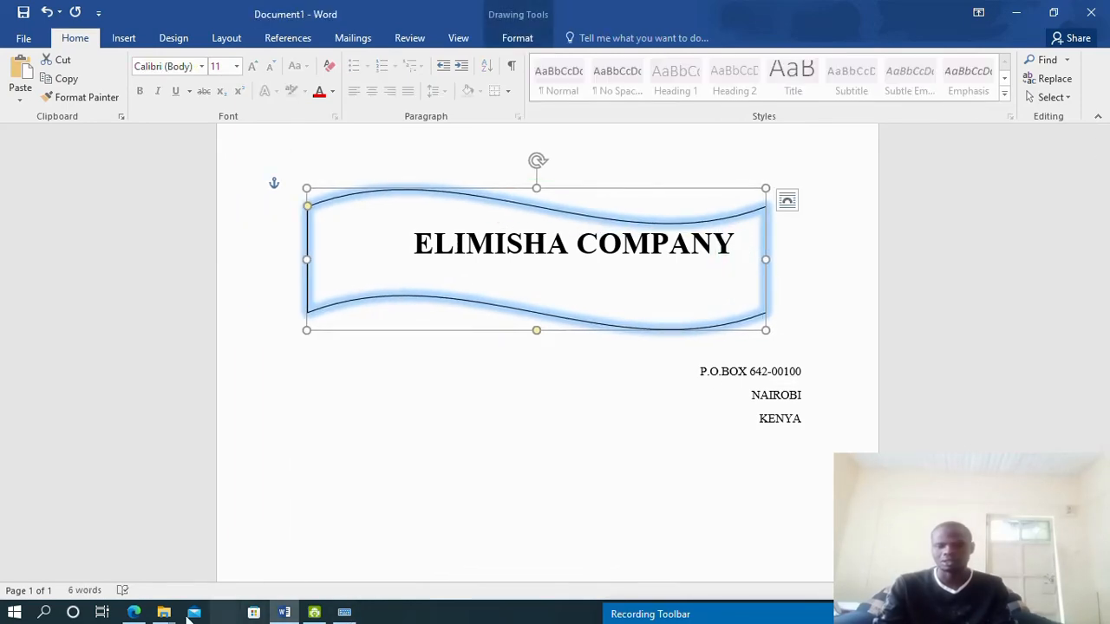
Narrow the wave banner by dragging its right side inward
click(142, 615)
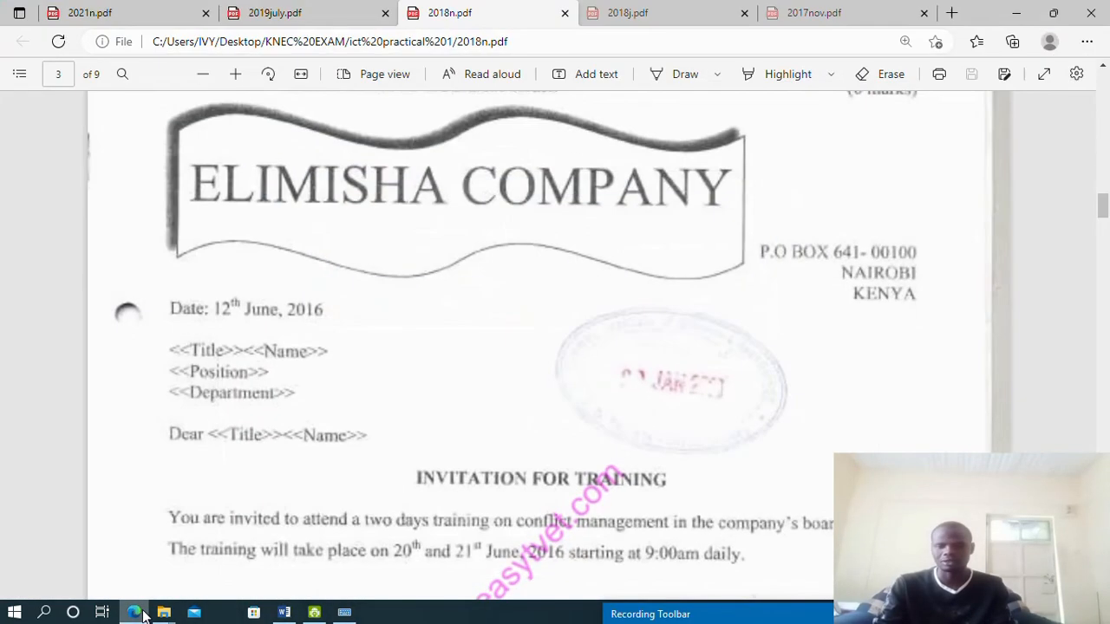
click(140, 614)
click(343, 222)
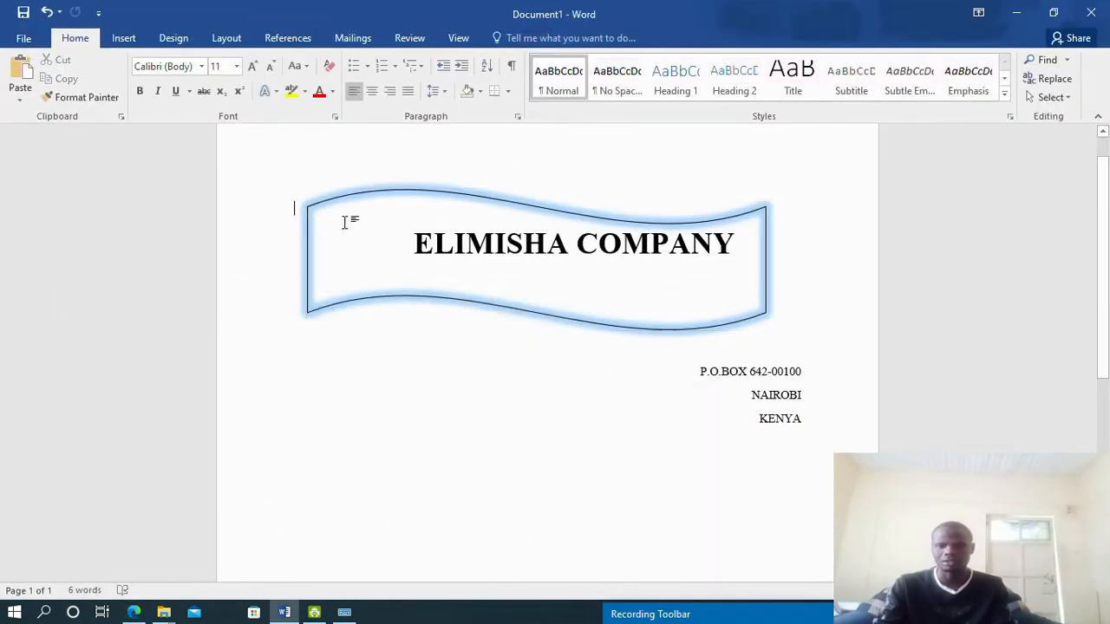
click(762, 266)
mouse_move(766, 259)
mouse_down()
mouse_move(678, 275)
mouse_move(704, 279)
mouse_up()
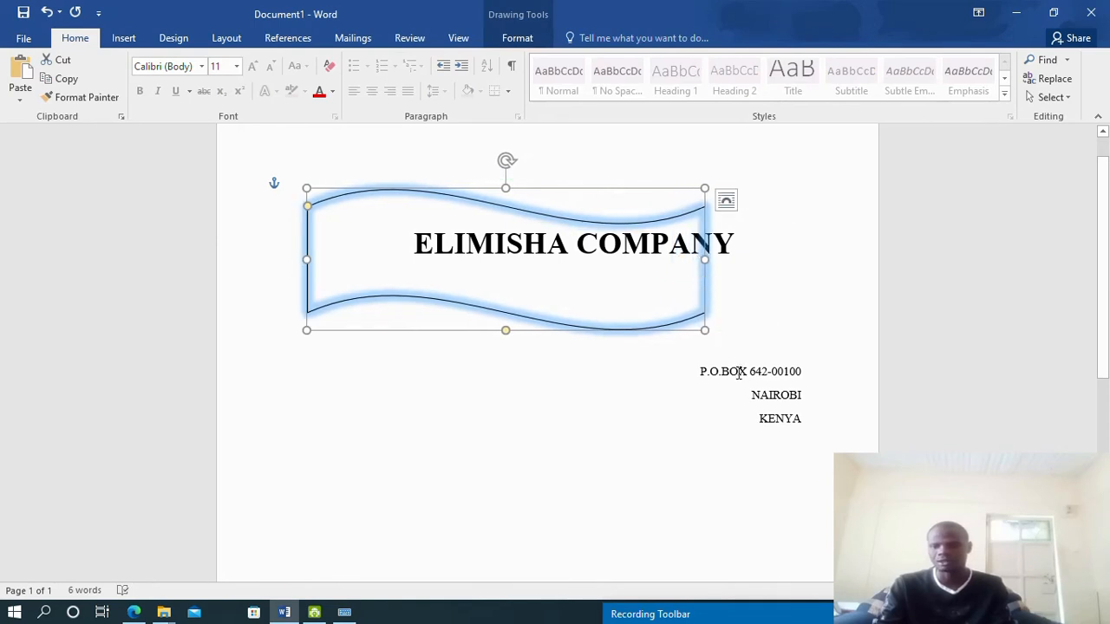
drag(702, 259, 670, 258)
Delete the leading spaces so the ELIMISHA COMPANY heading shifts left
click(712, 244)
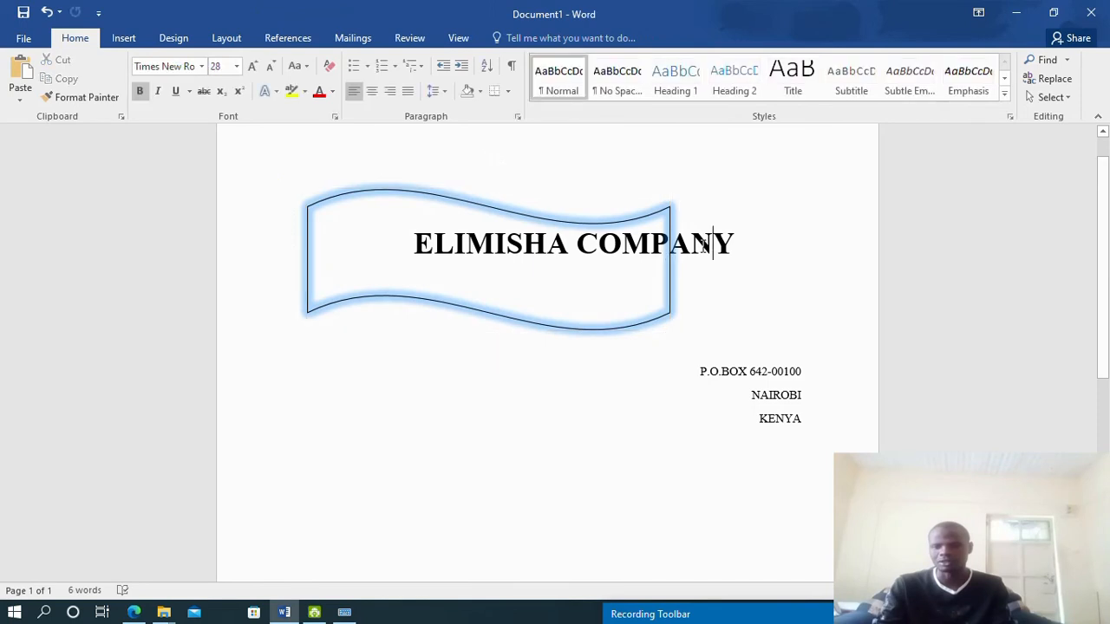
click(412, 243)
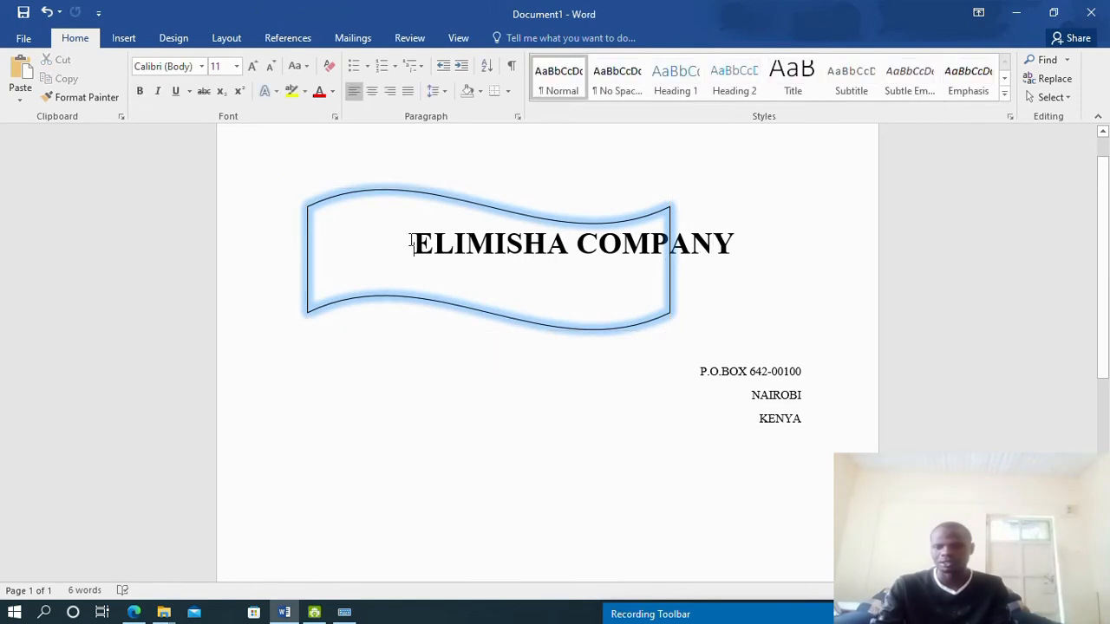
key(BackSpace)
key(BackSpace)
key(BackSpace)
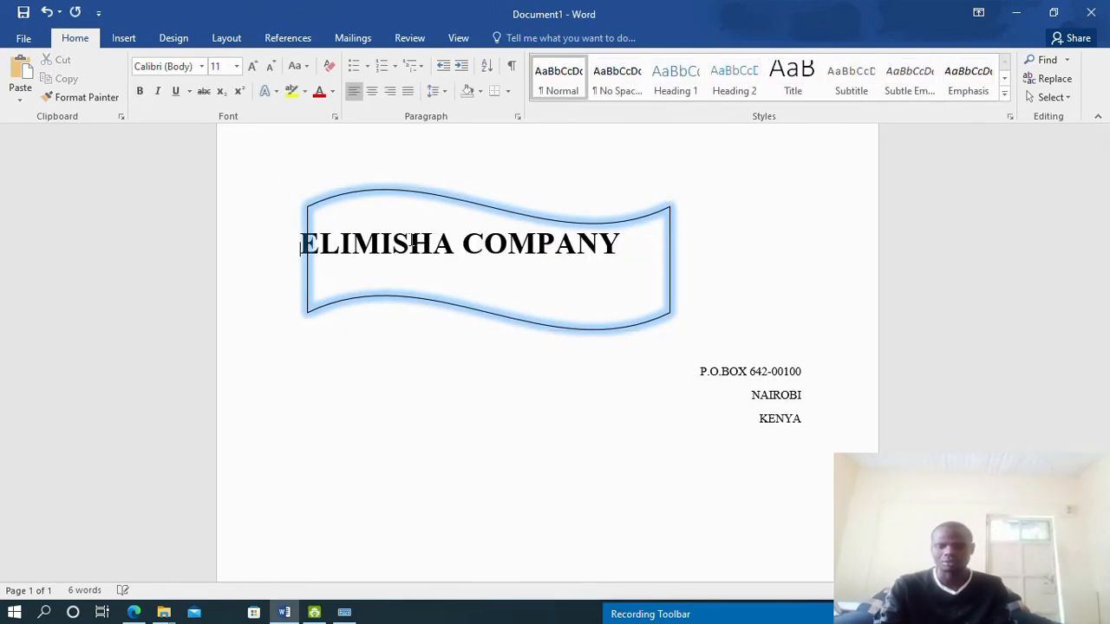
click(480, 205)
Pull the P.O.BOX 642-00100 line up beside the banner and tab it right
drag(487, 186, 488, 177)
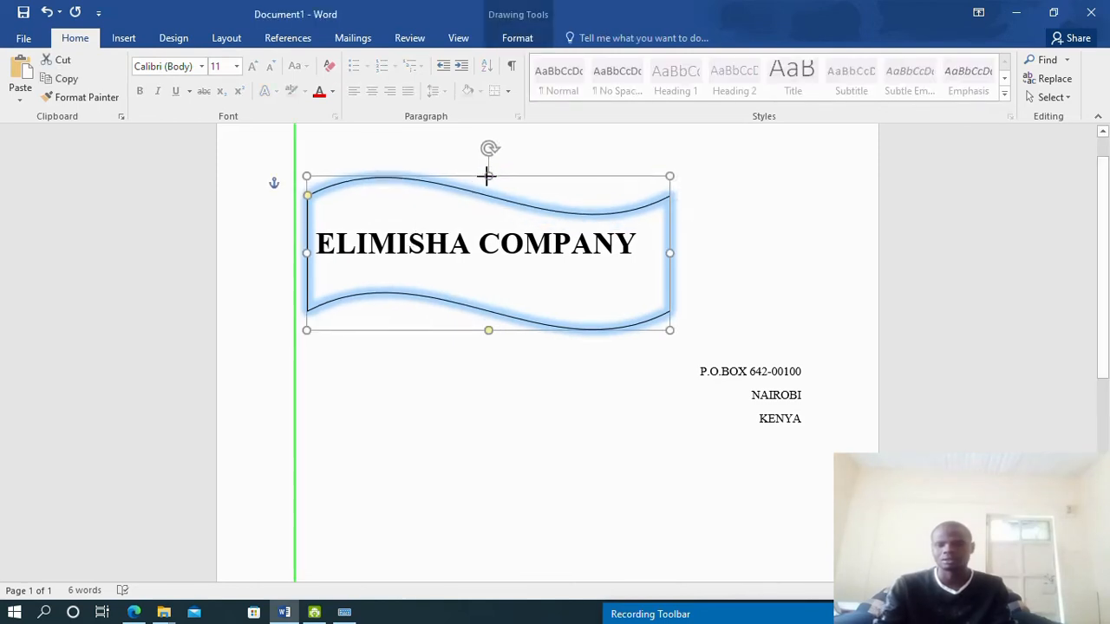
click(775, 374)
click(700, 372)
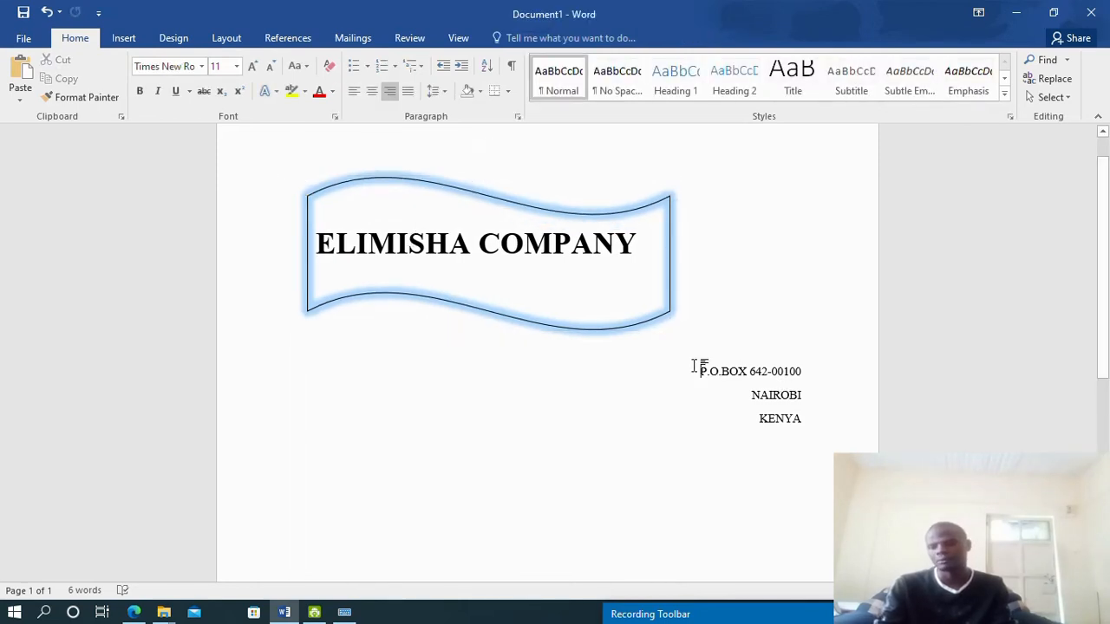
key(BackSpace)
key(BackSpace)
key(BackSpace)
key(BackSpace)
key(BackSpace)
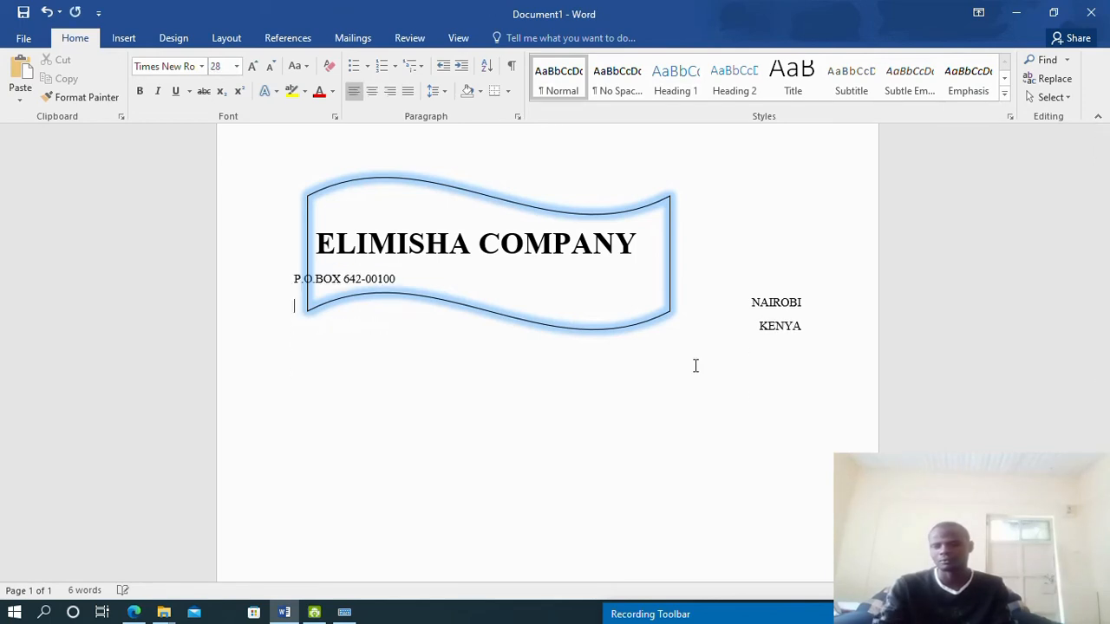
key(Tab)
key(Tab)
key(Tab)
key(Tab)
key(Tab)
key(Tab)
key(Tab)
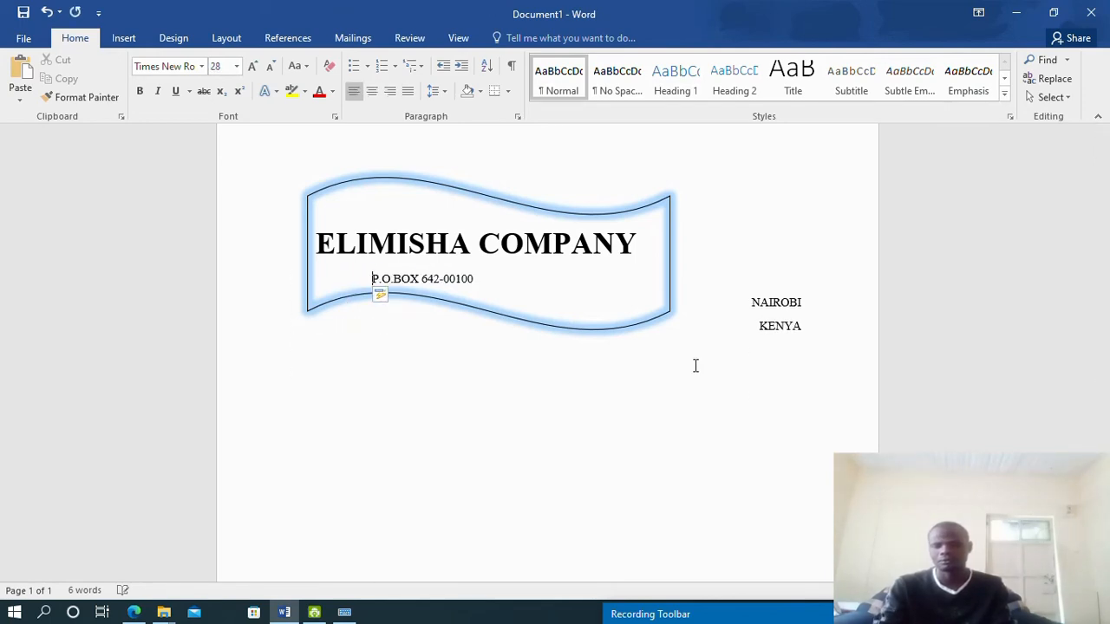
key(Tab)
key(Tab)
key(Tab)
key(Tab)
key(Tab)
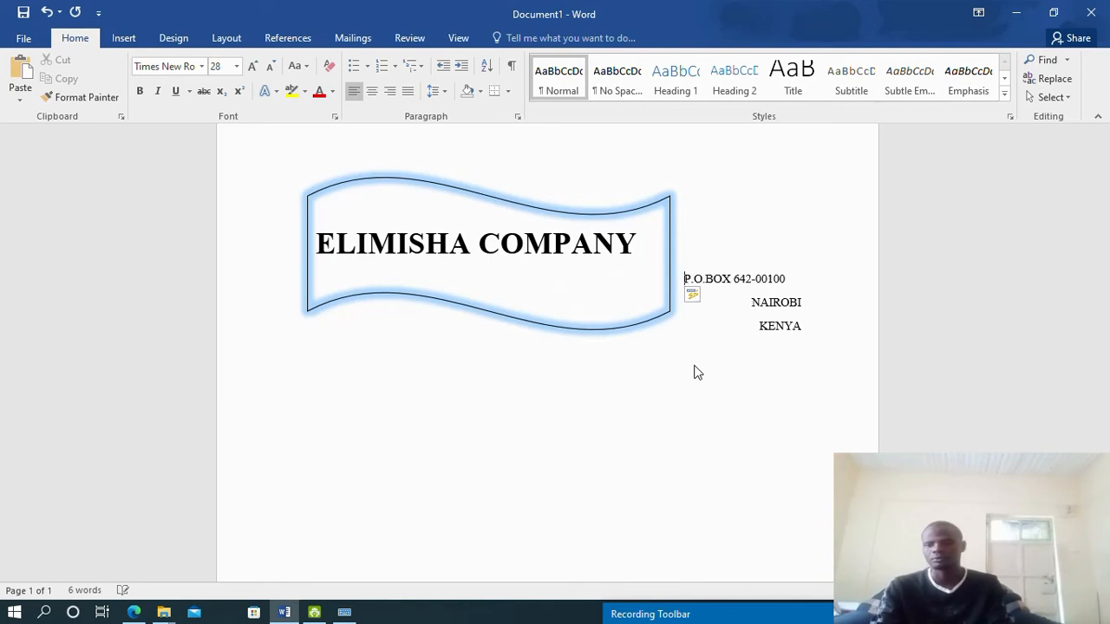
key(BackSpace)
key(BackSpace)
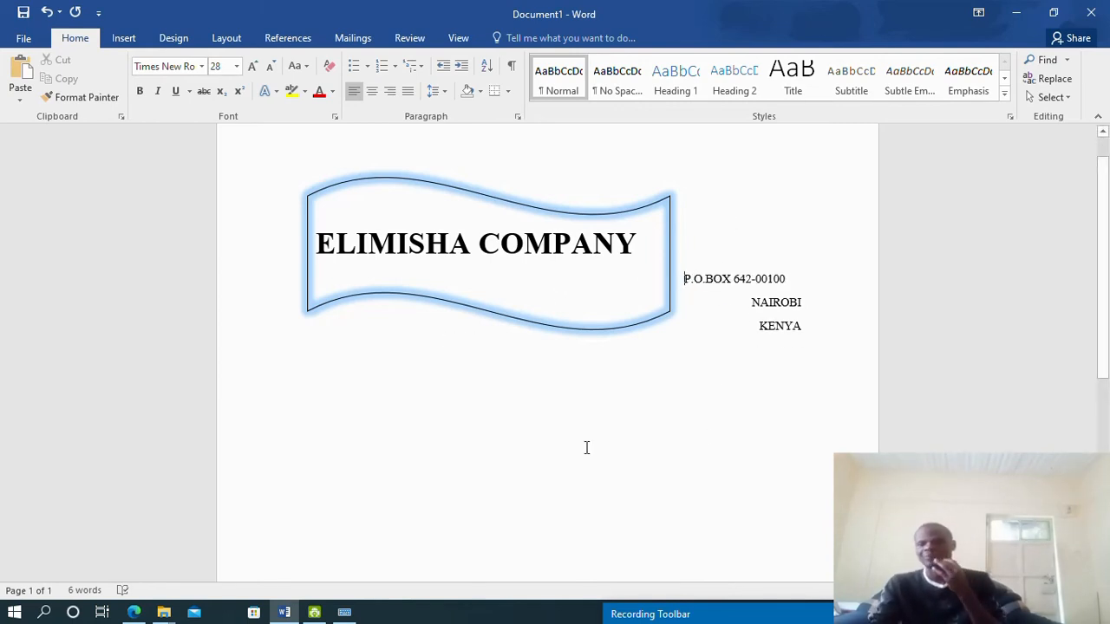
Start a new empty line below KENYA
scroll(525, 439, down, 3)
scroll(526, 440, up, 2)
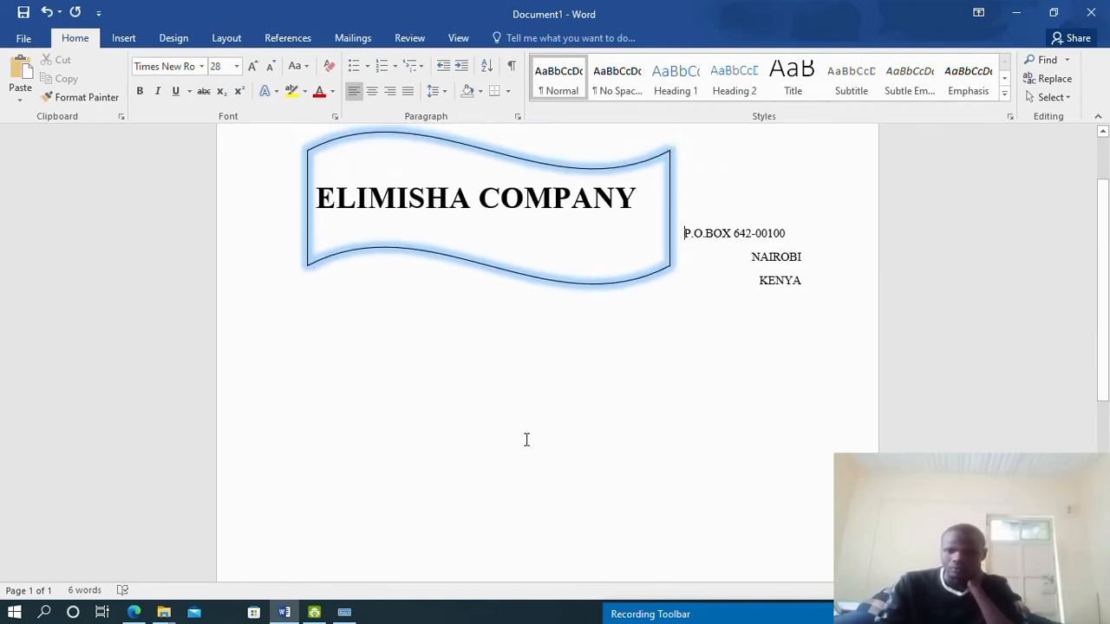
double_click(814, 285)
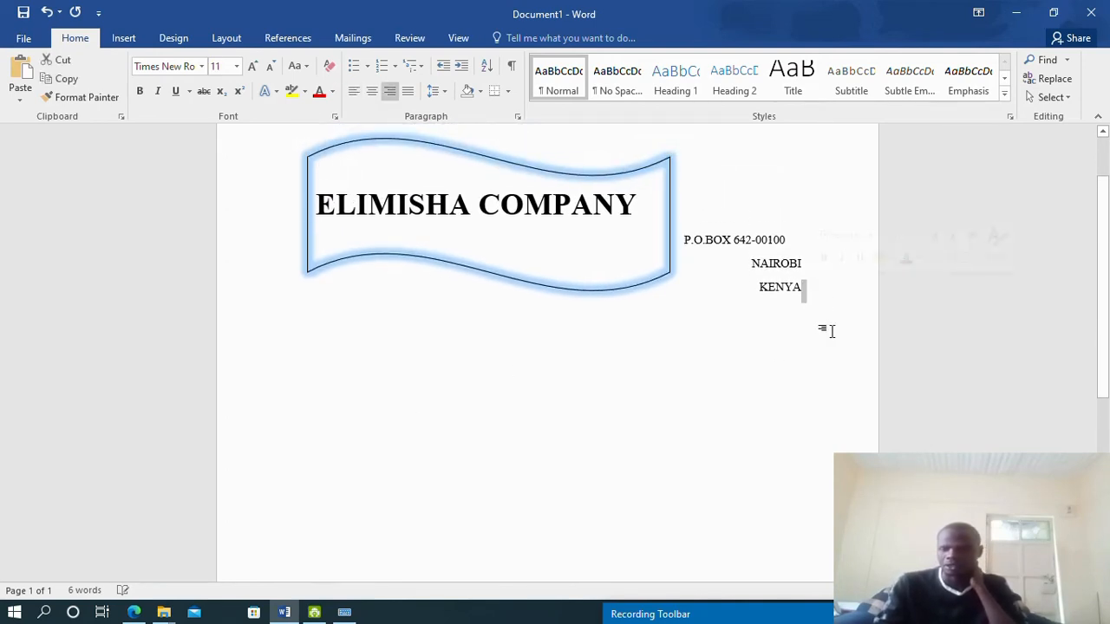
click(810, 287)
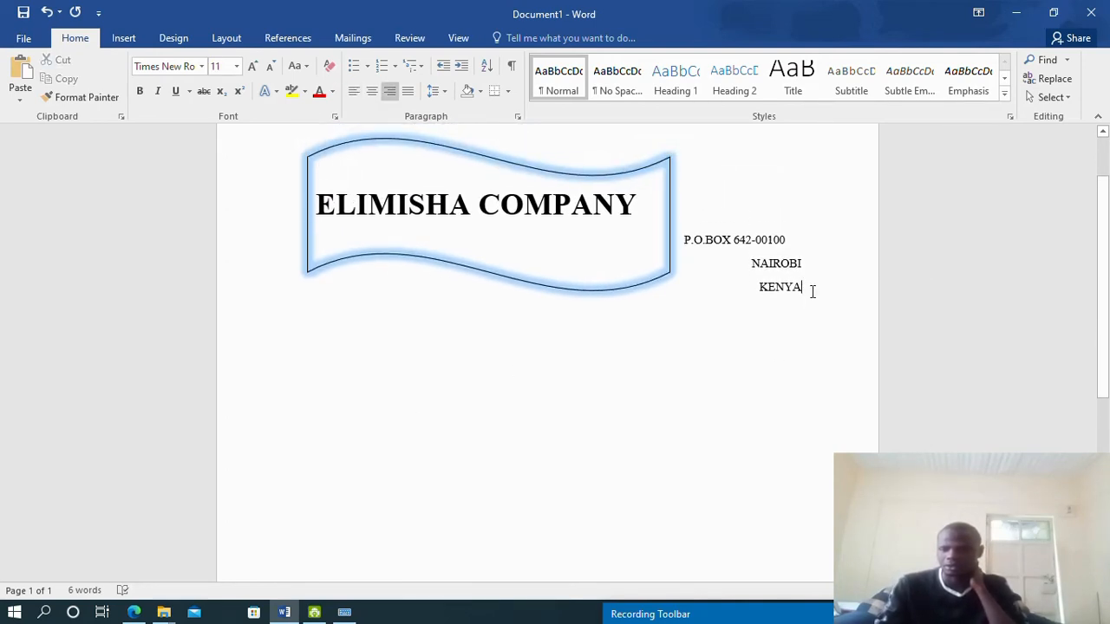
key(Return)
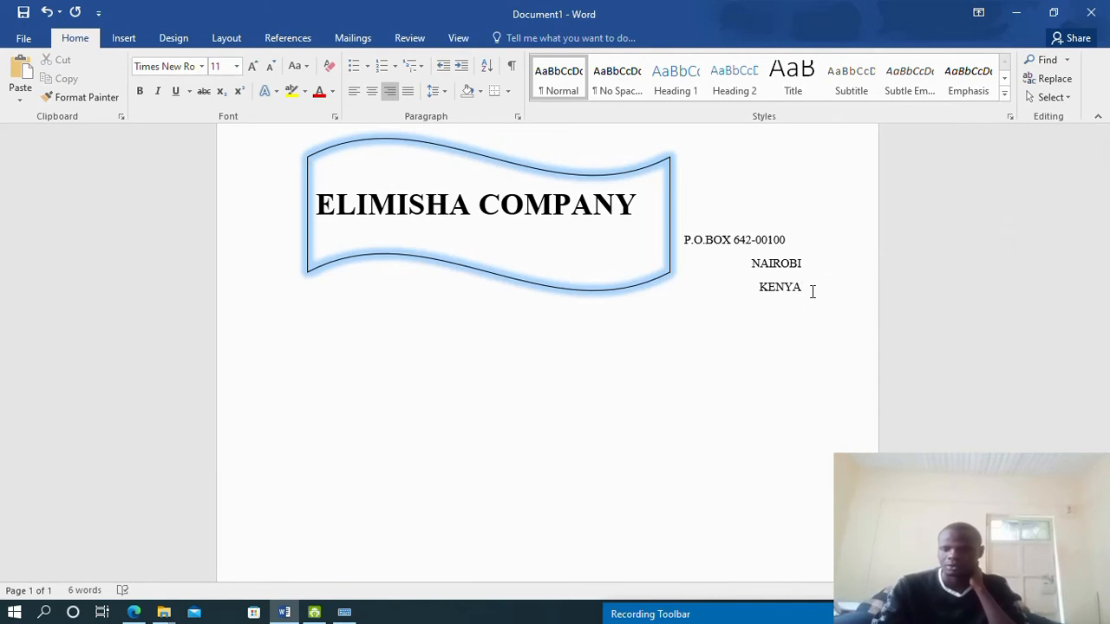
key(ctrl+e)
Add the left-aligned line 'Date: 12th June, 2016,' below the address, copying from the sample PDF
key(ctrl+l)
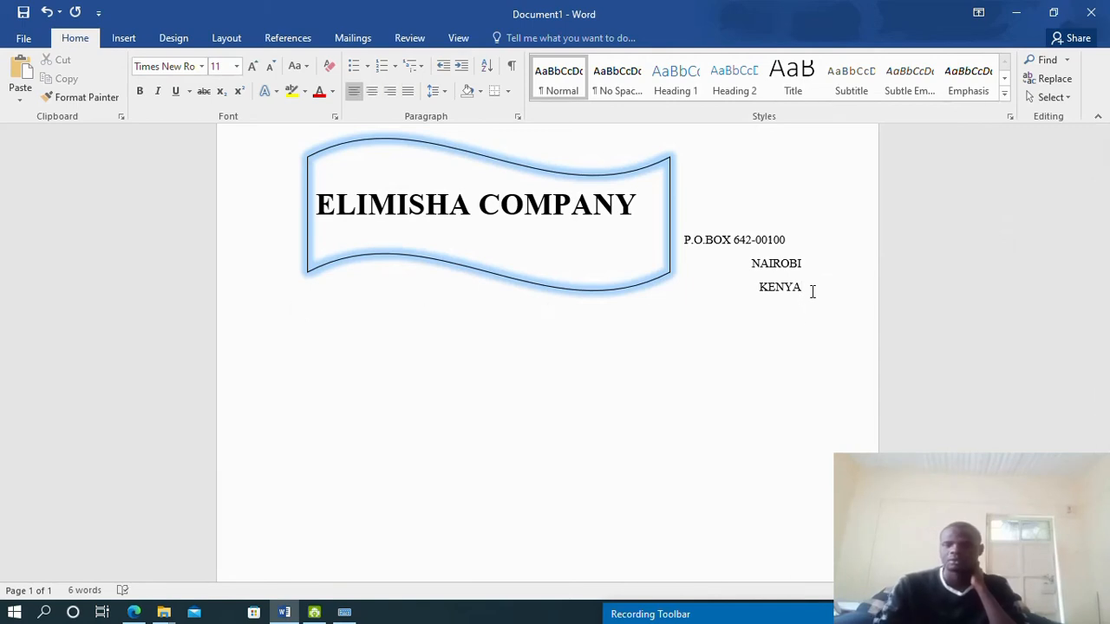
click(138, 616)
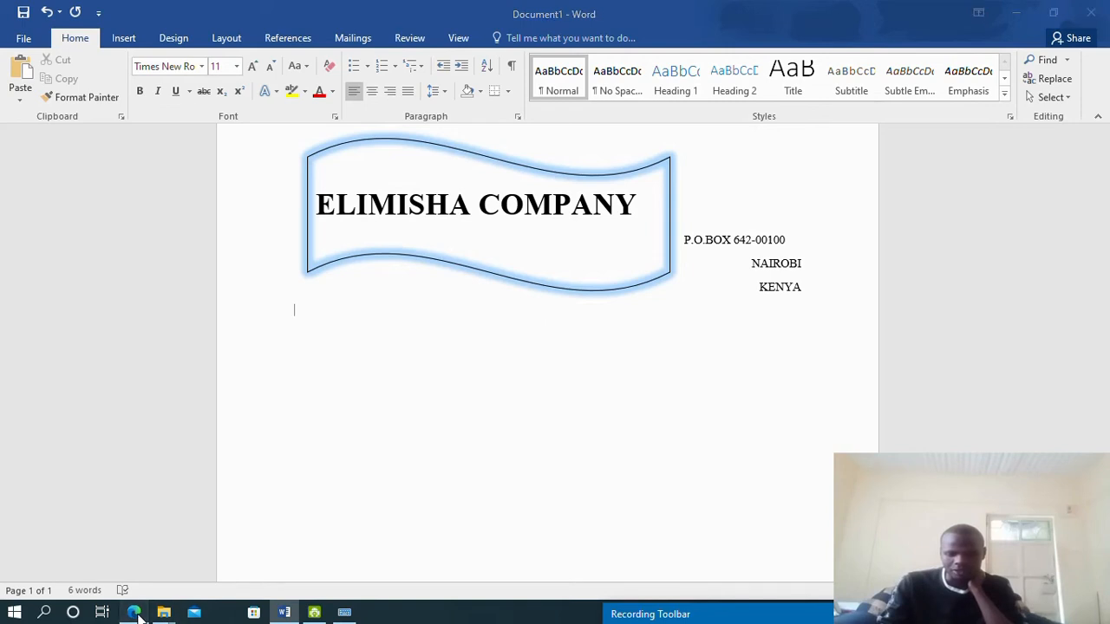
mouse_move(161, 615)
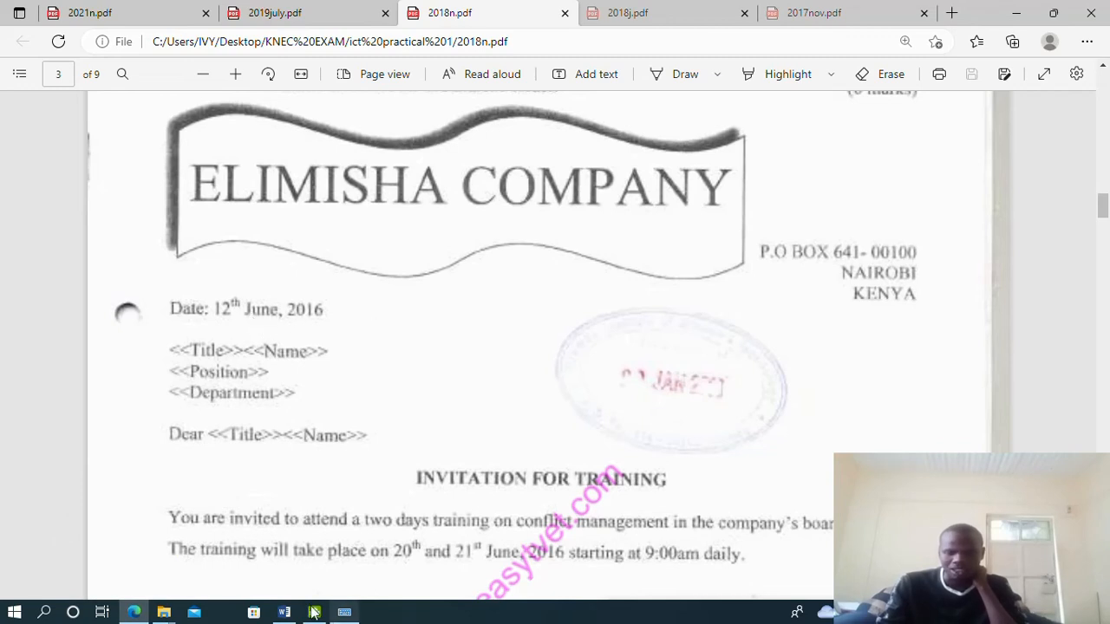
click(283, 613)
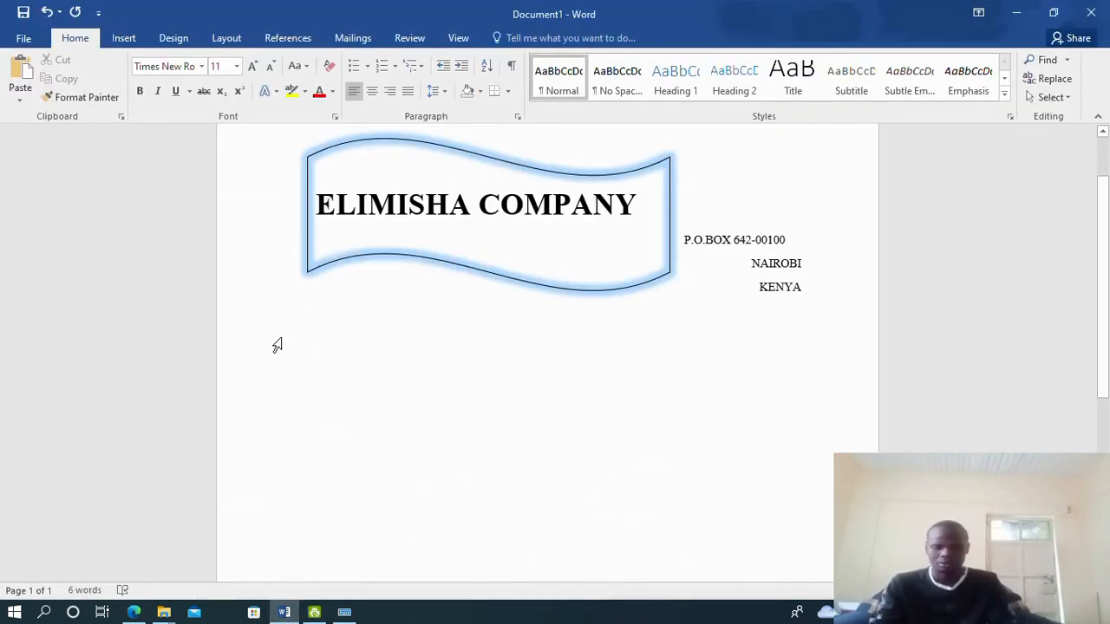
text(Dat)
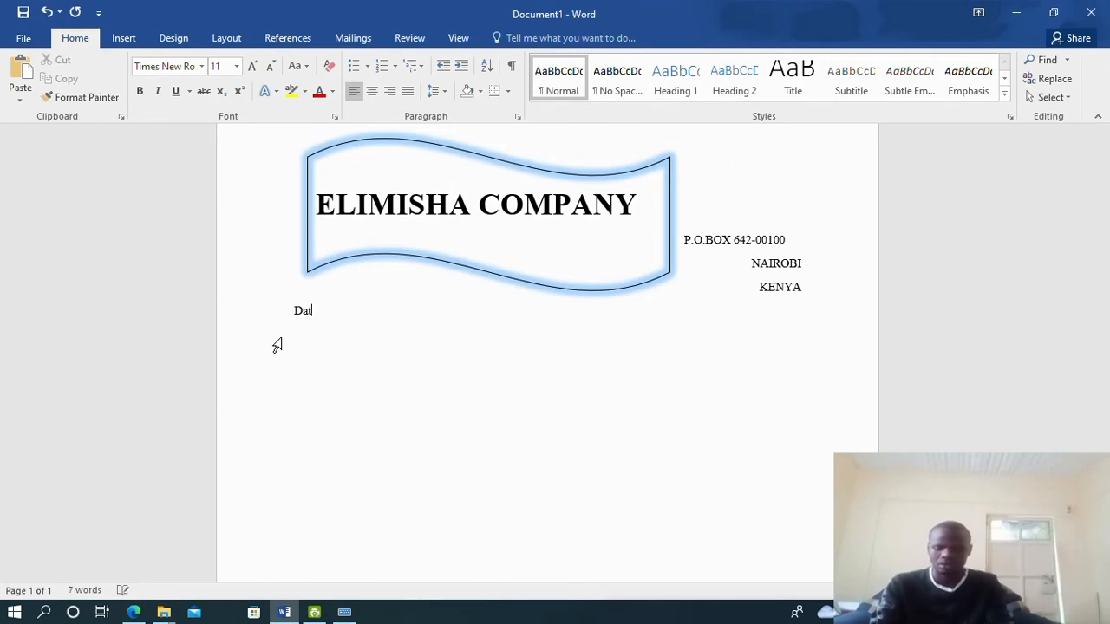
text(e)
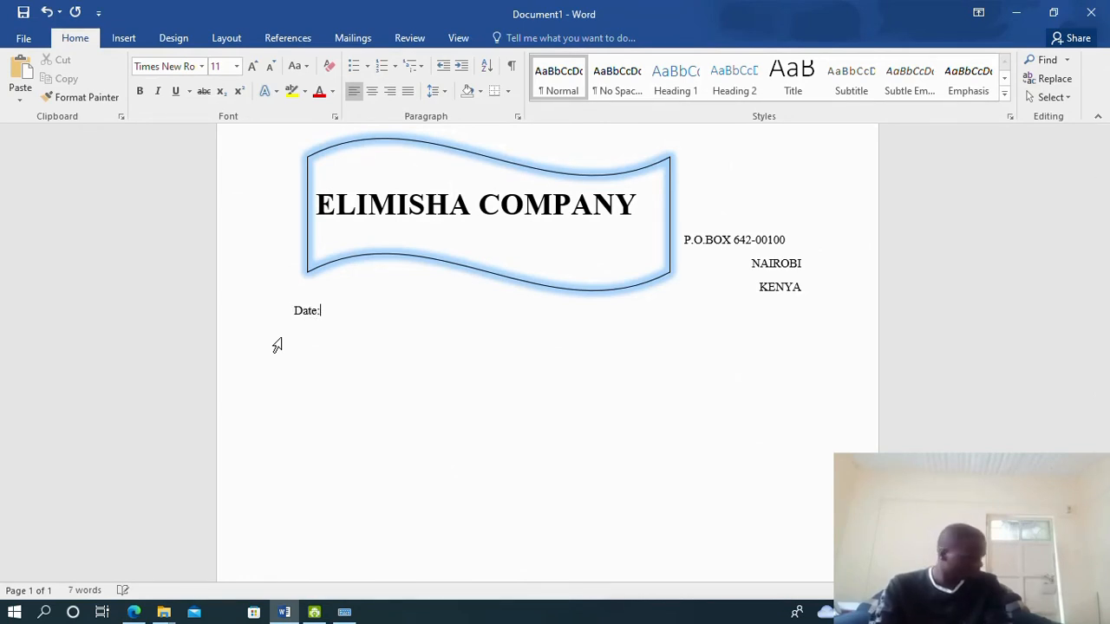
text(: 12th June)
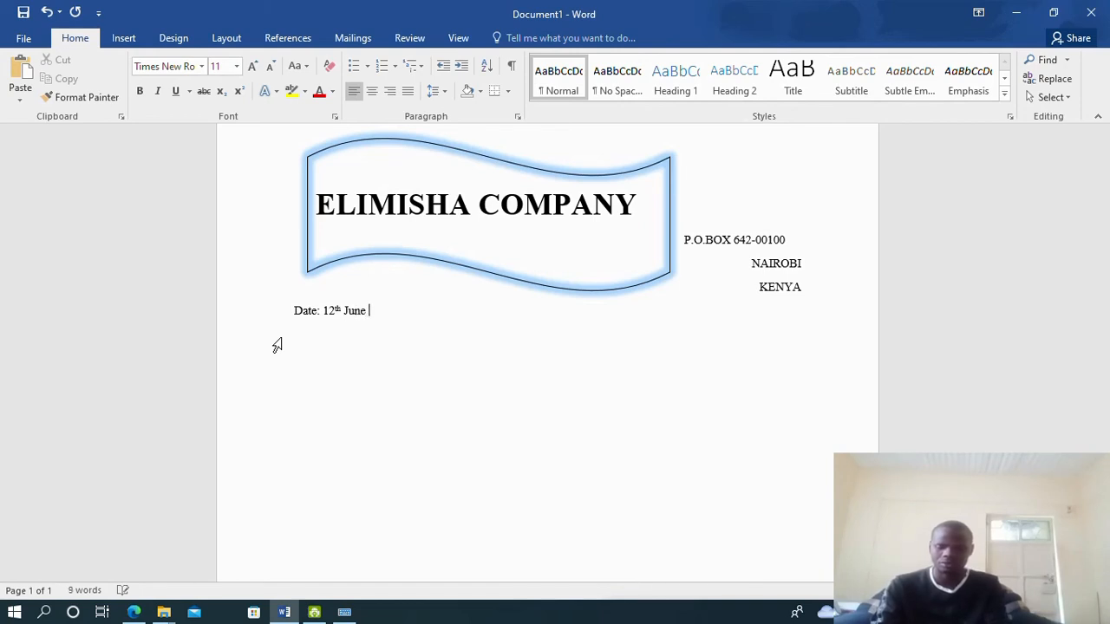
click(134, 612)
click(132, 612)
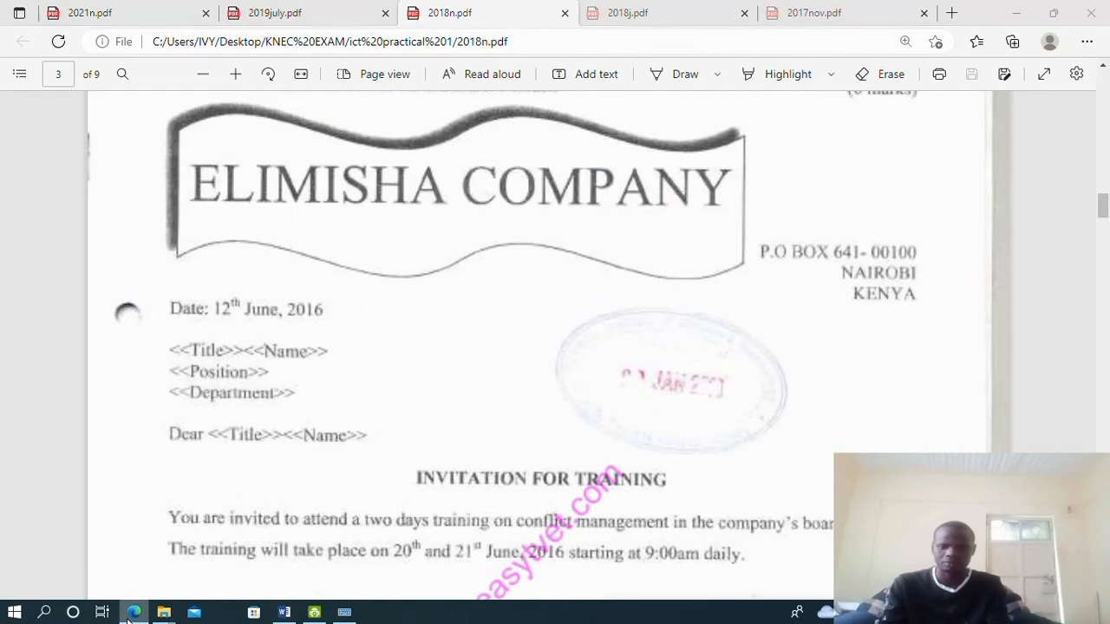
text(June, 2)
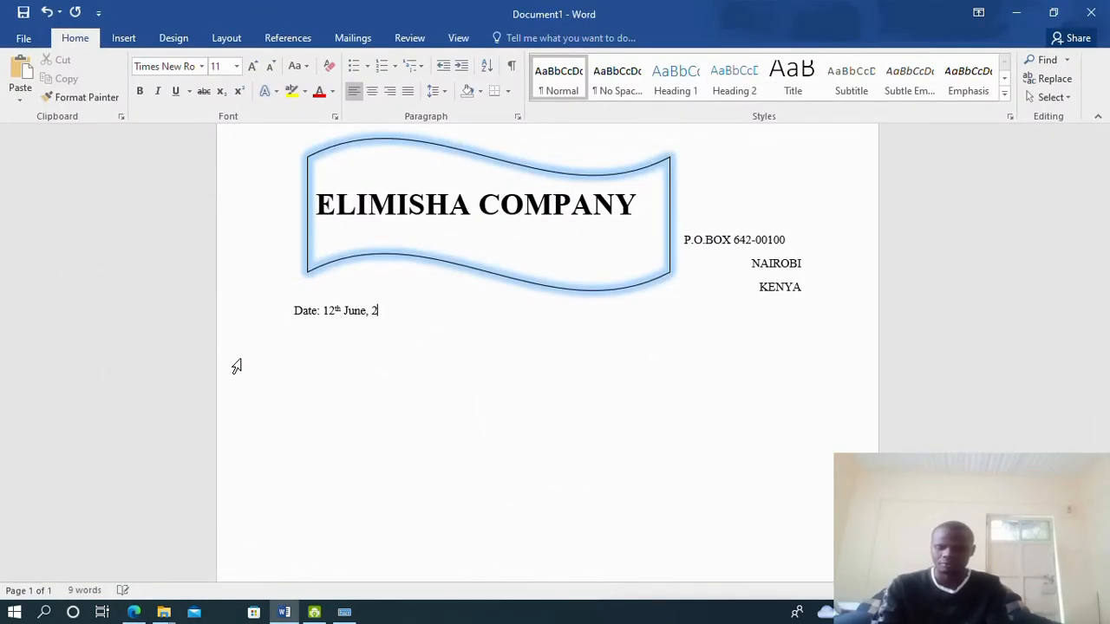
text(9)
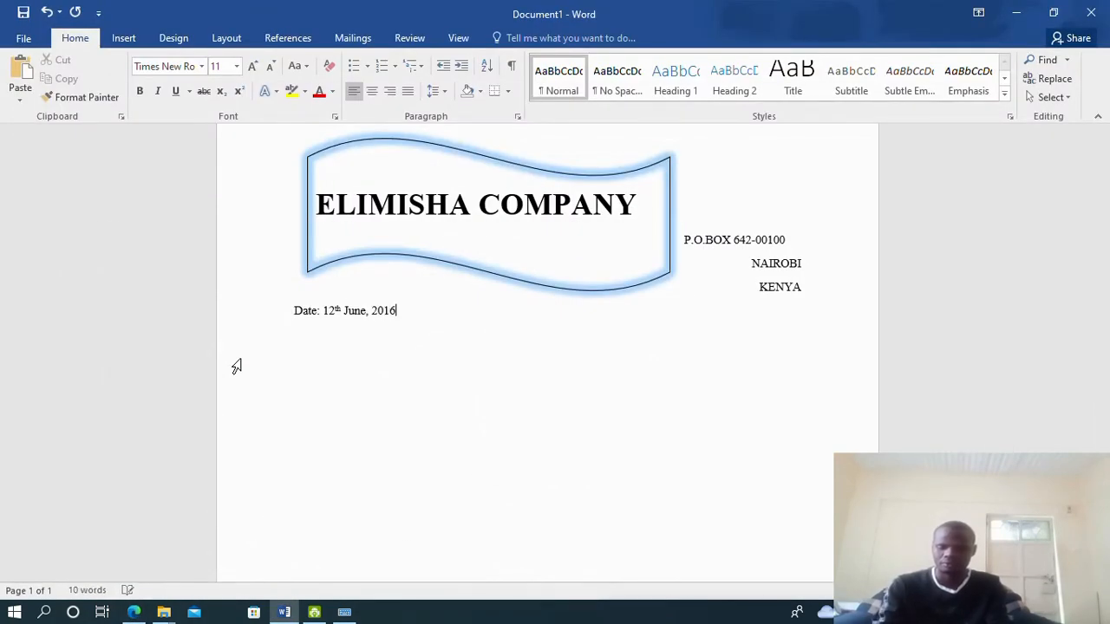
click(132, 612)
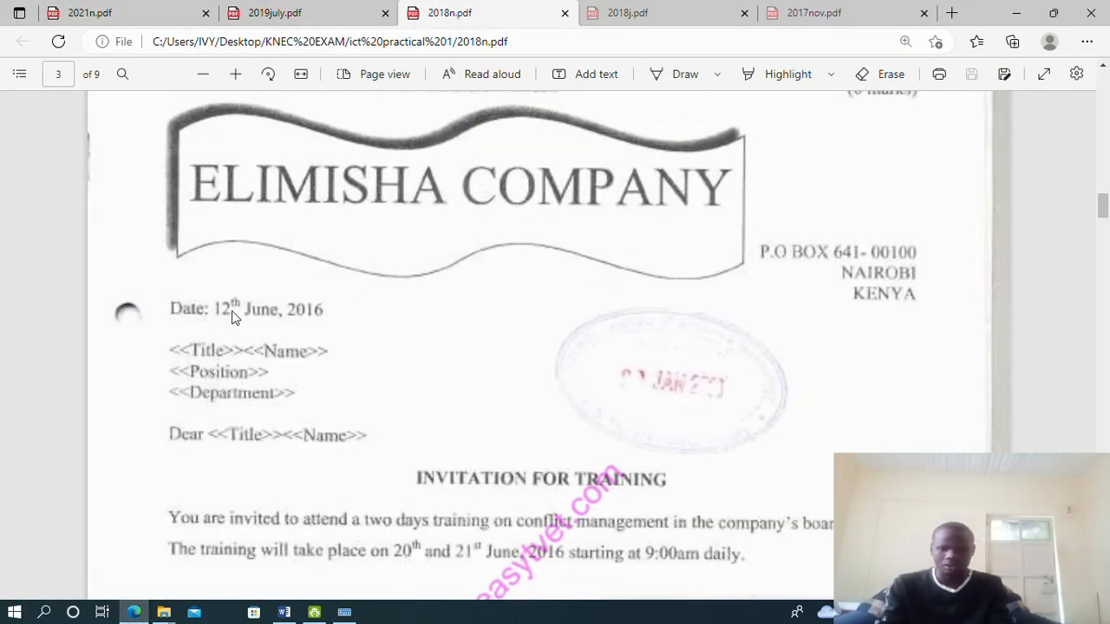
Type the <<title>> <<name>> placeholder line below the date
scroll(231, 310, down, 2)
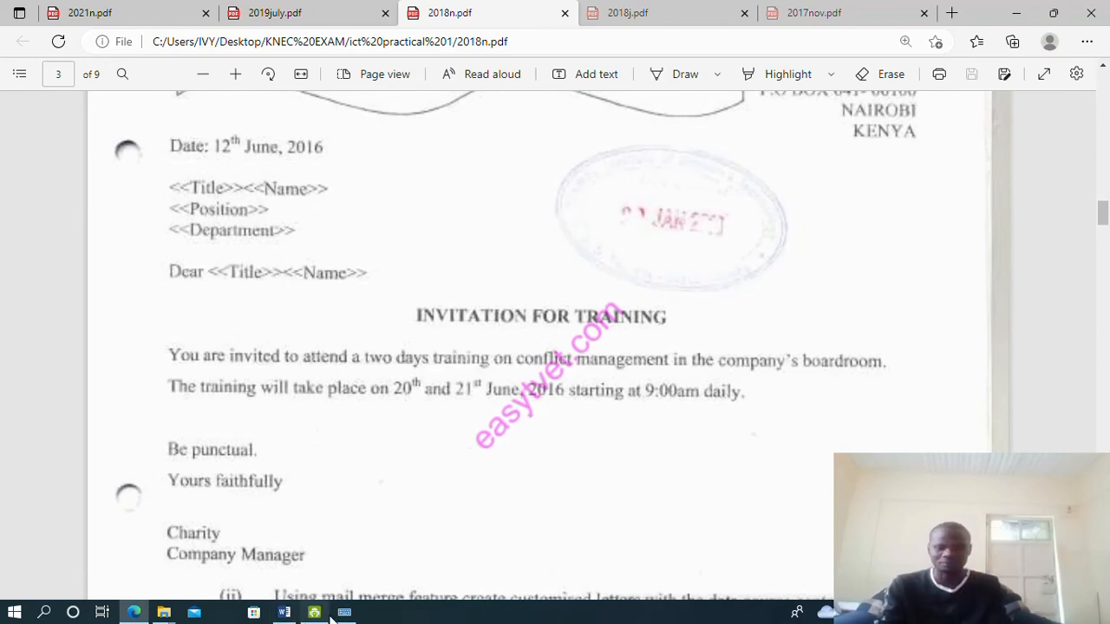
click(283, 612)
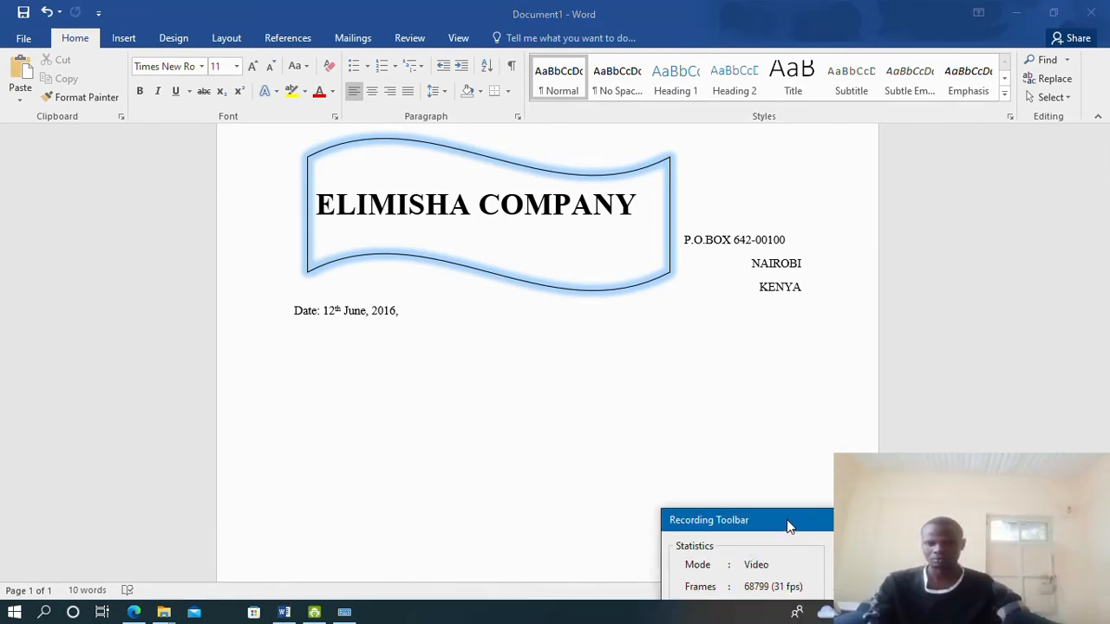
drag(788, 522, 797, 592)
click(297, 335)
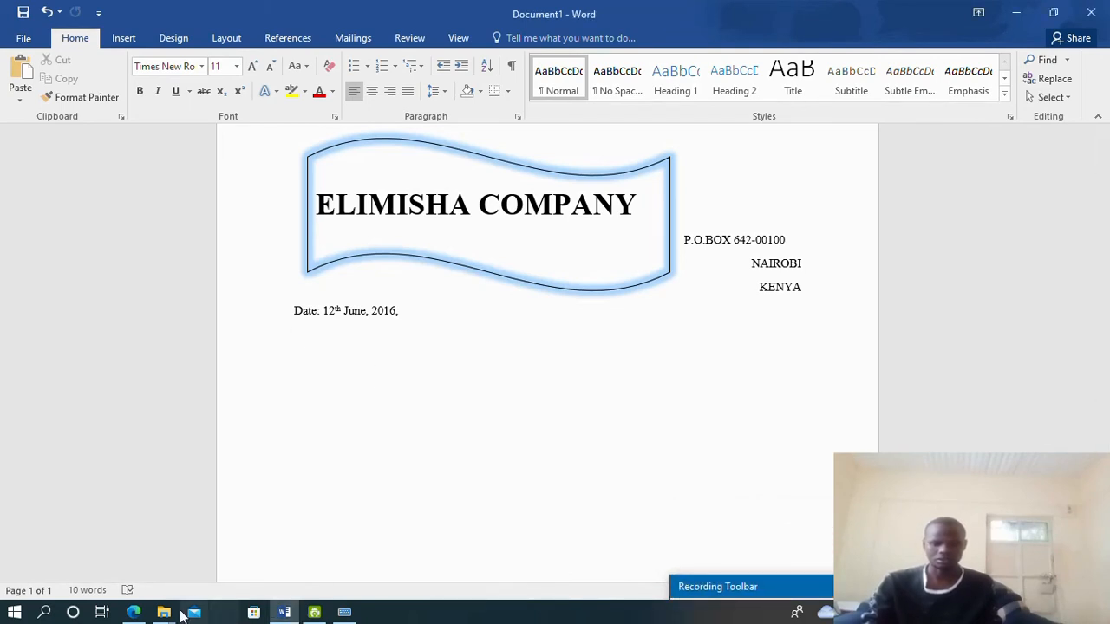
click(134, 613)
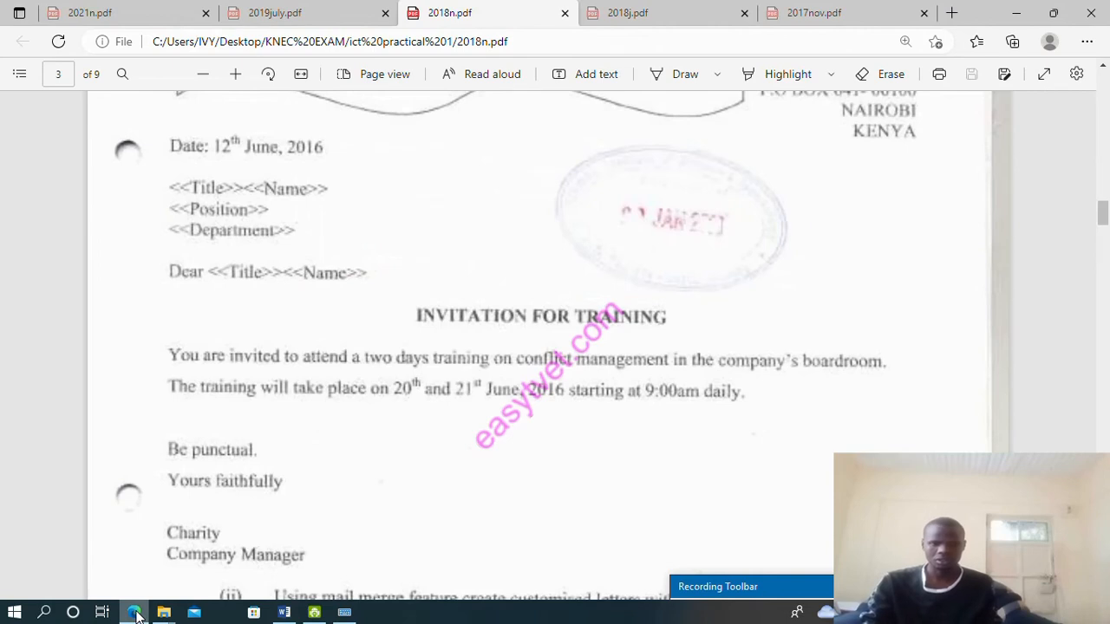
click(134, 613)
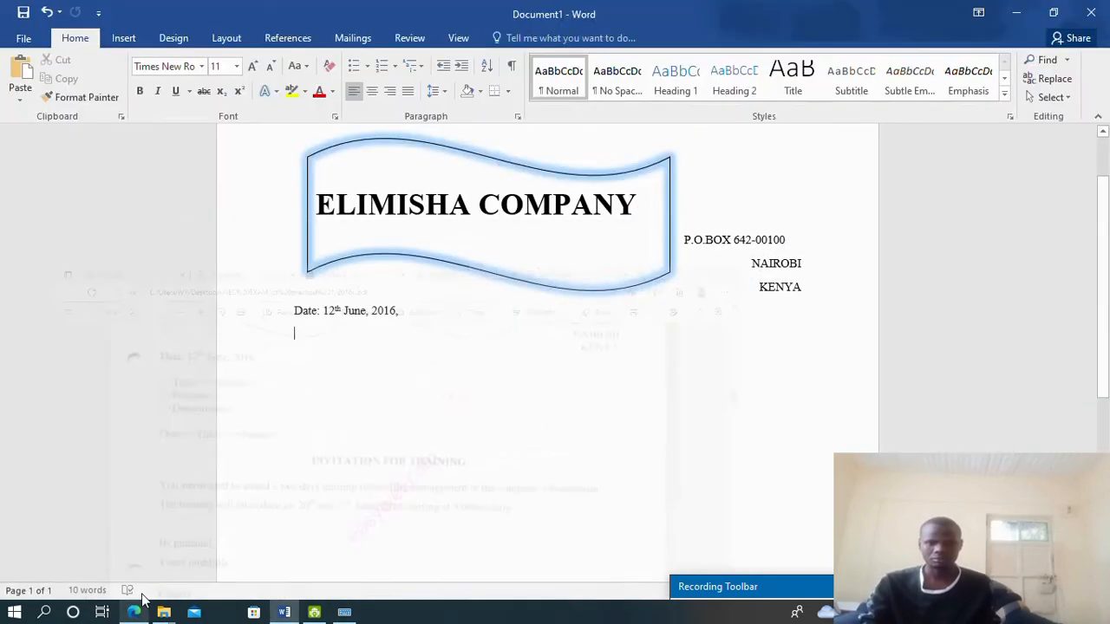
text(<<)
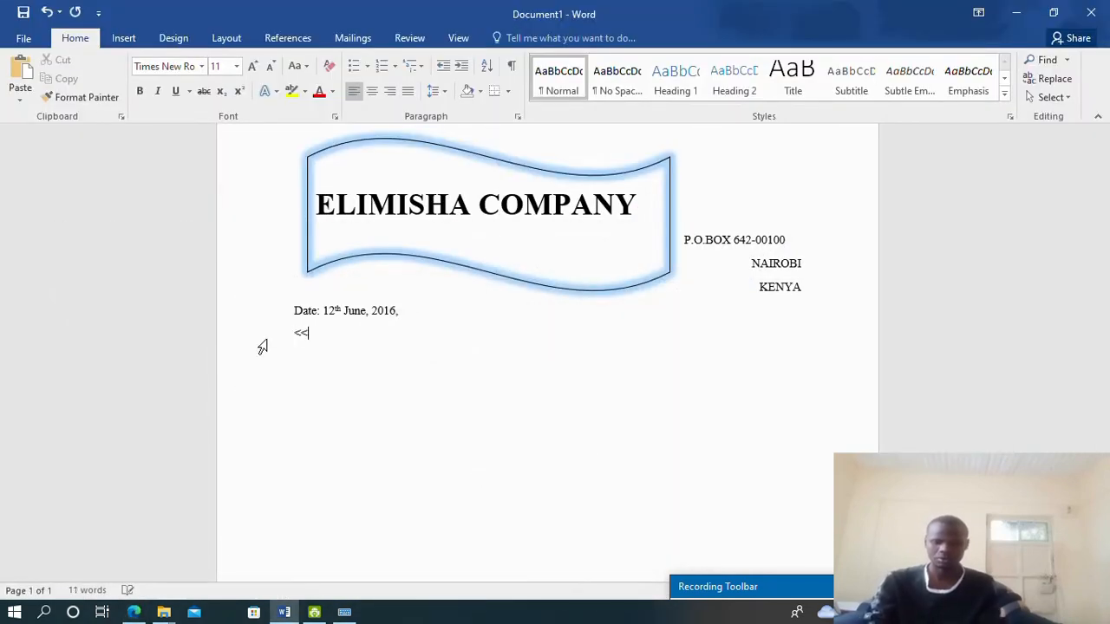
text(title)
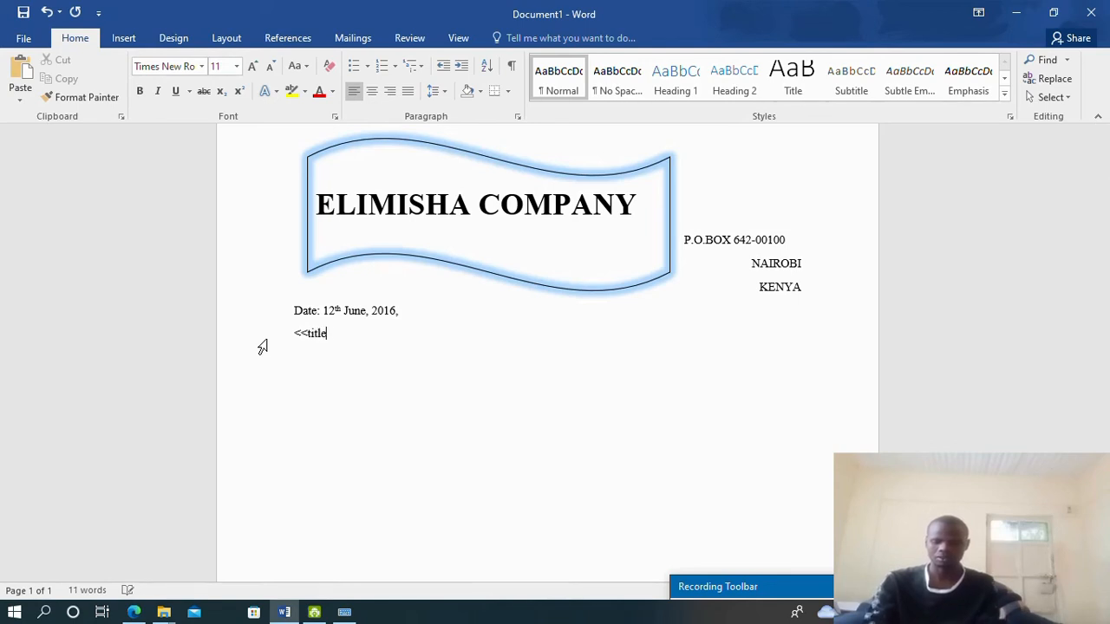
text(>> )
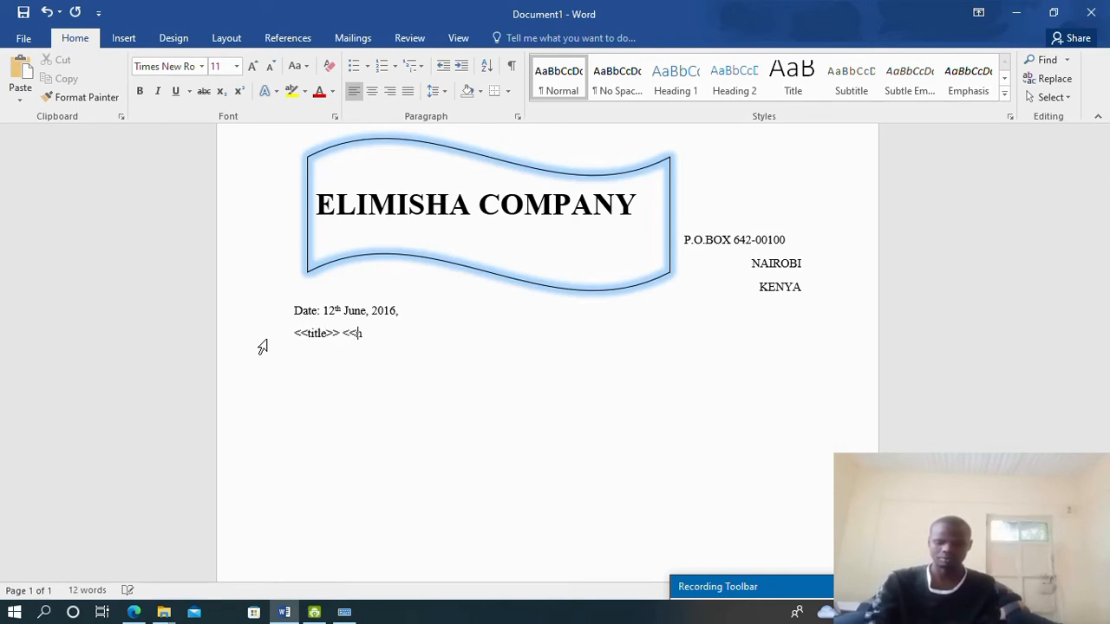
text(<<name>>)
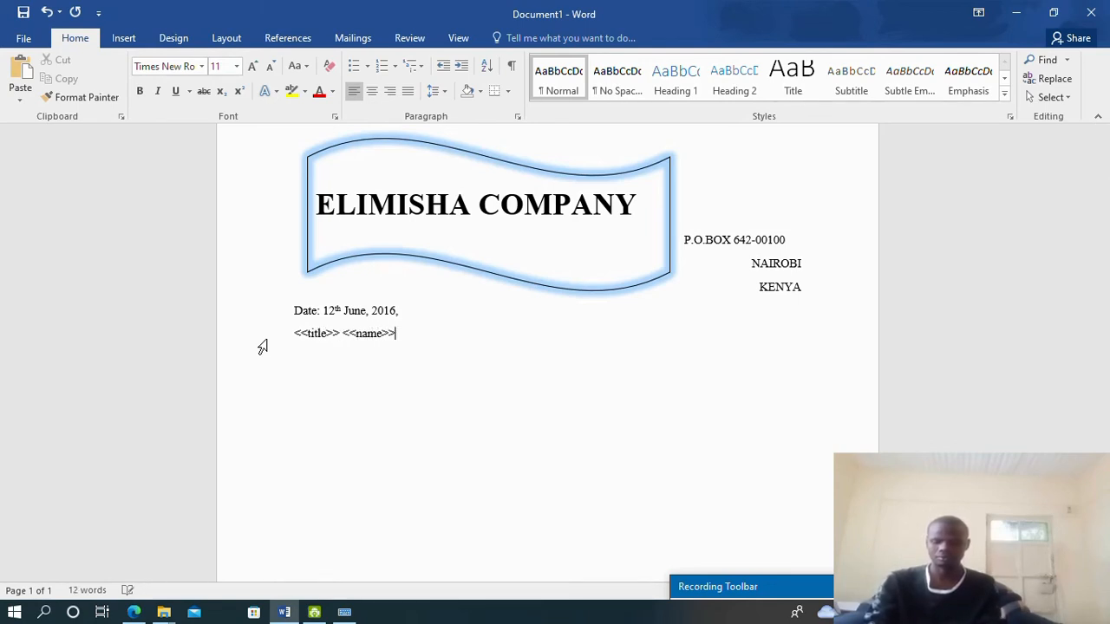
key(Return)
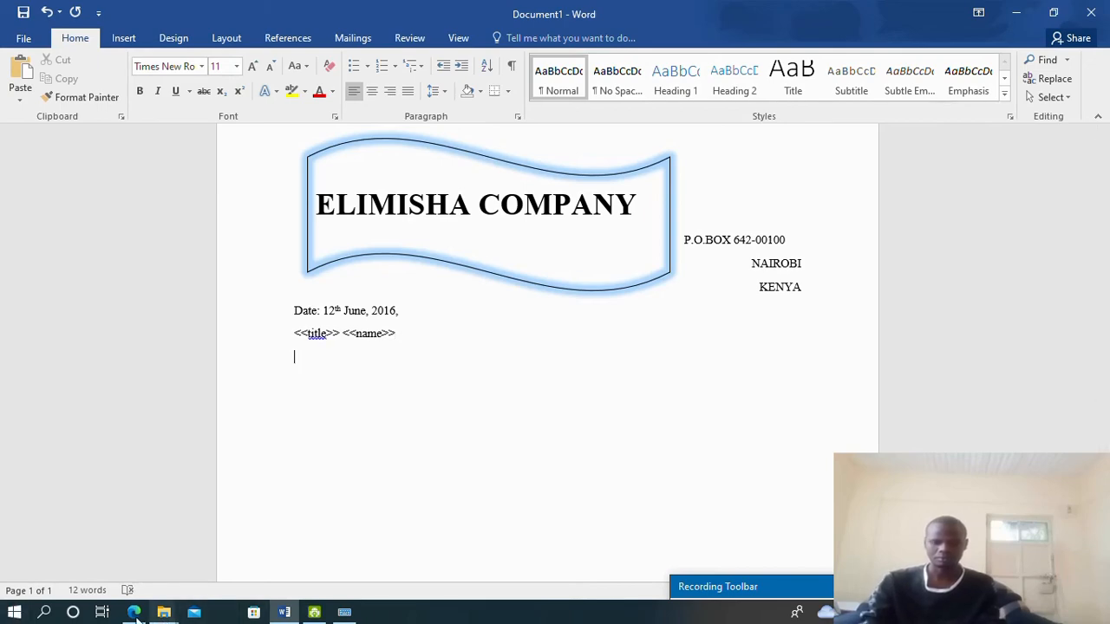
Add the <<Position>> and <<Department>> placeholder lines, then a new empty line
click(135, 612)
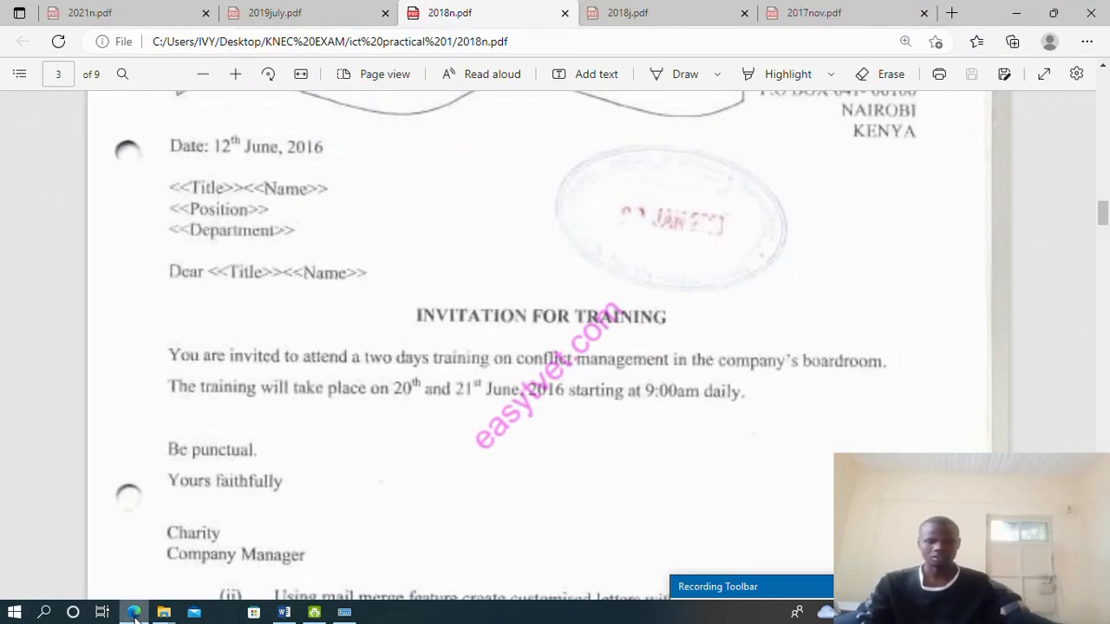
click(134, 612)
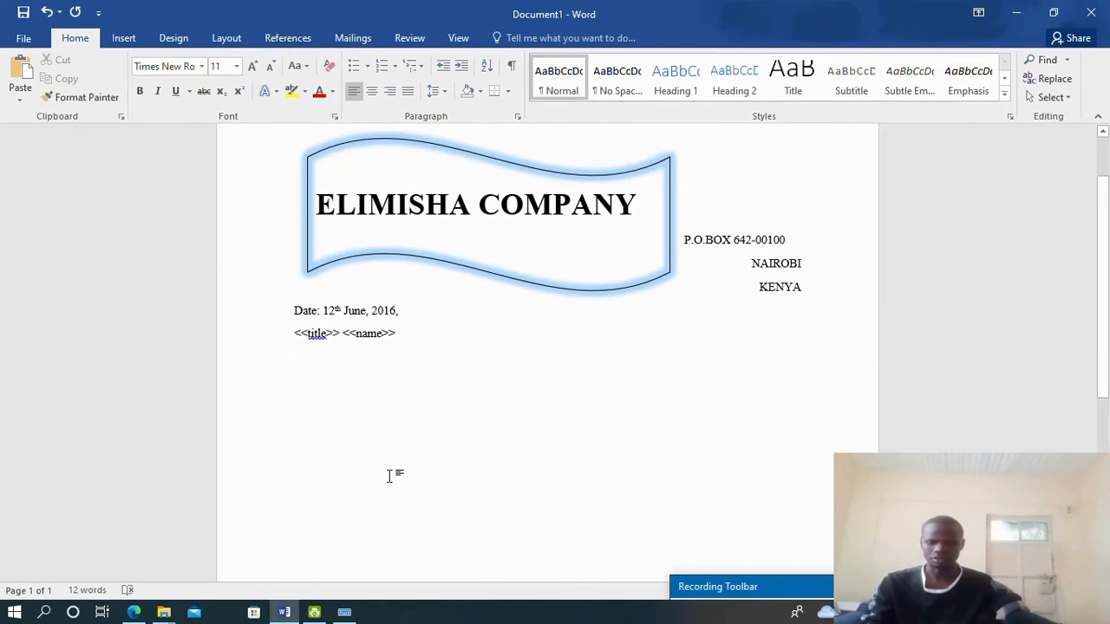
key(Return)
text(<<Position>>)
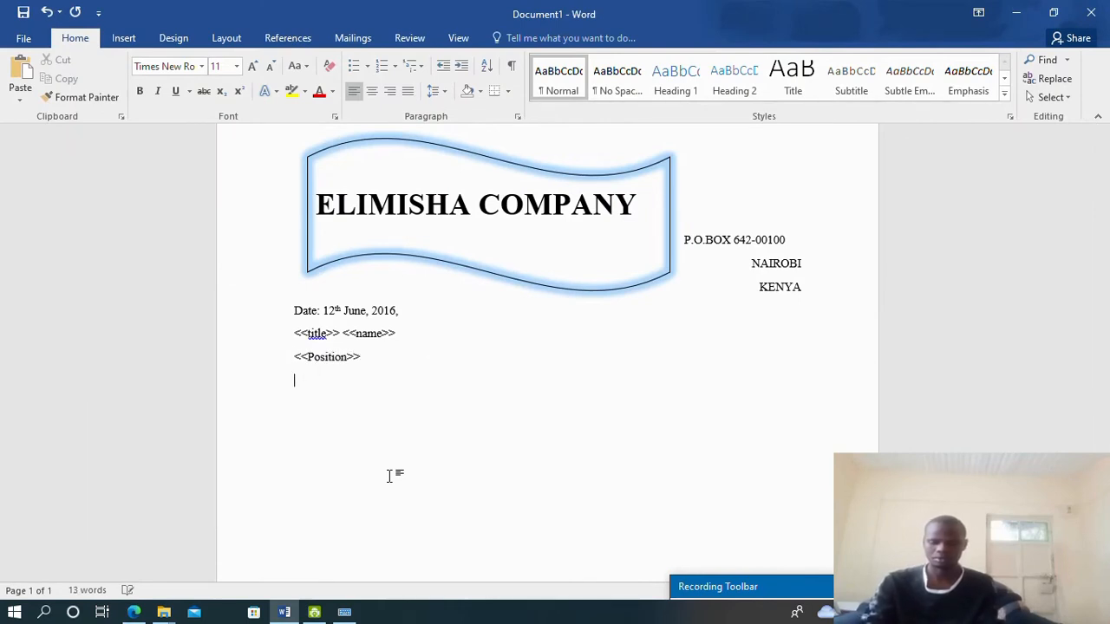
text( <<Depa)
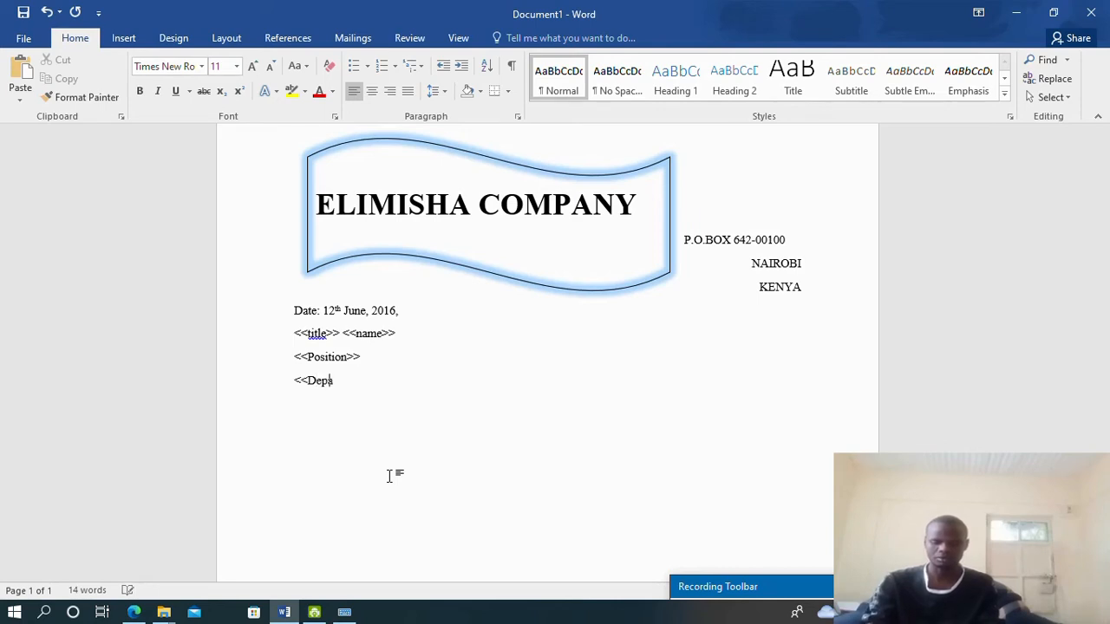
text(rtment)
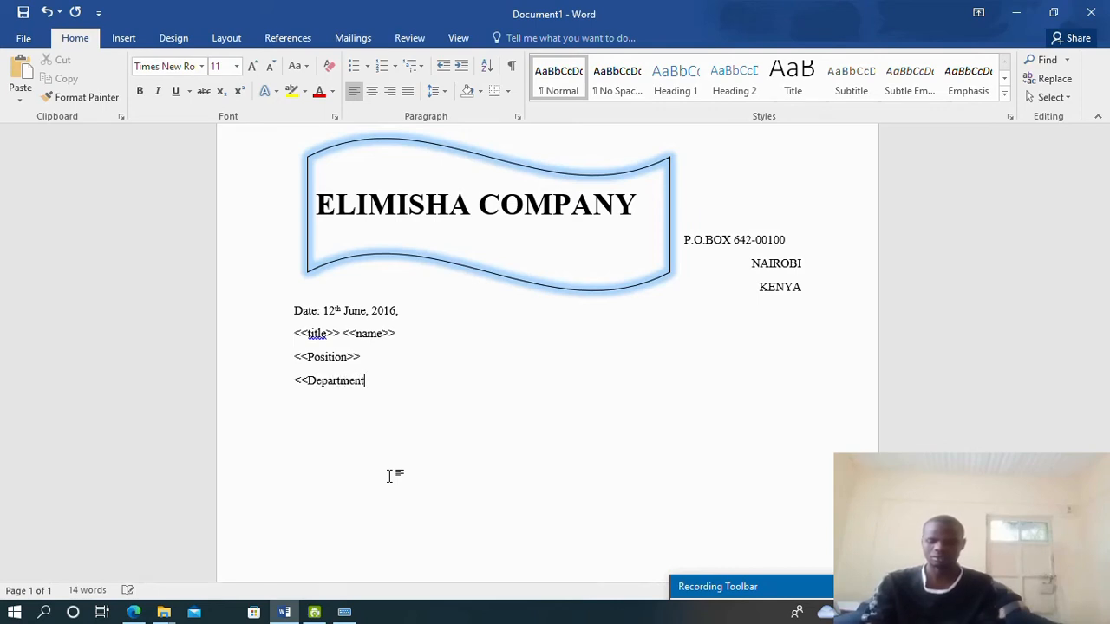
text(>>)
key(Return)
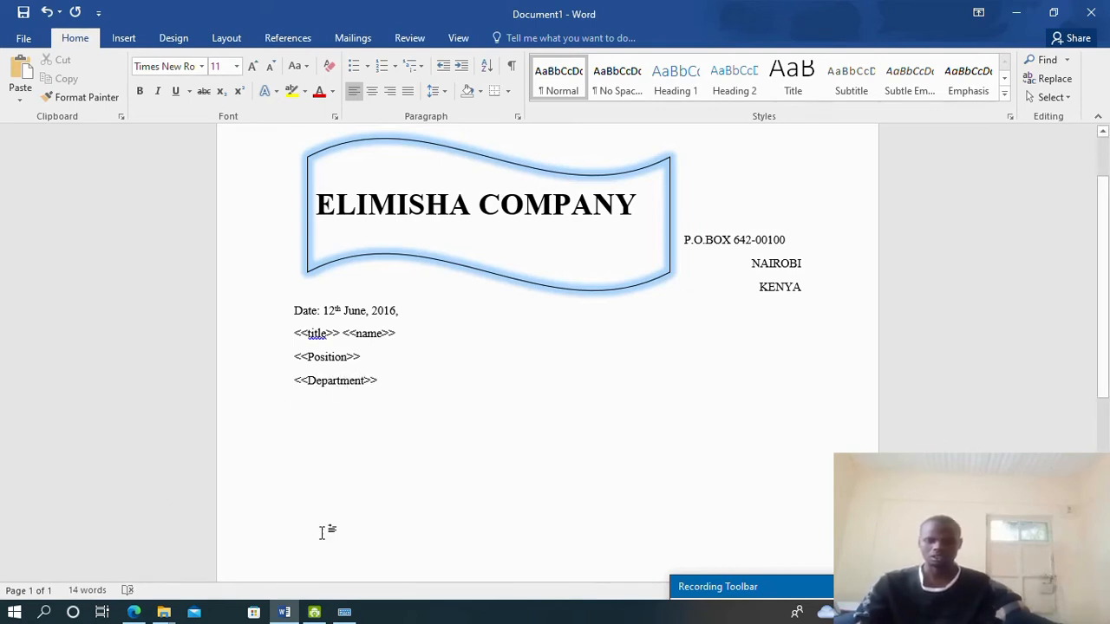
click(132, 612)
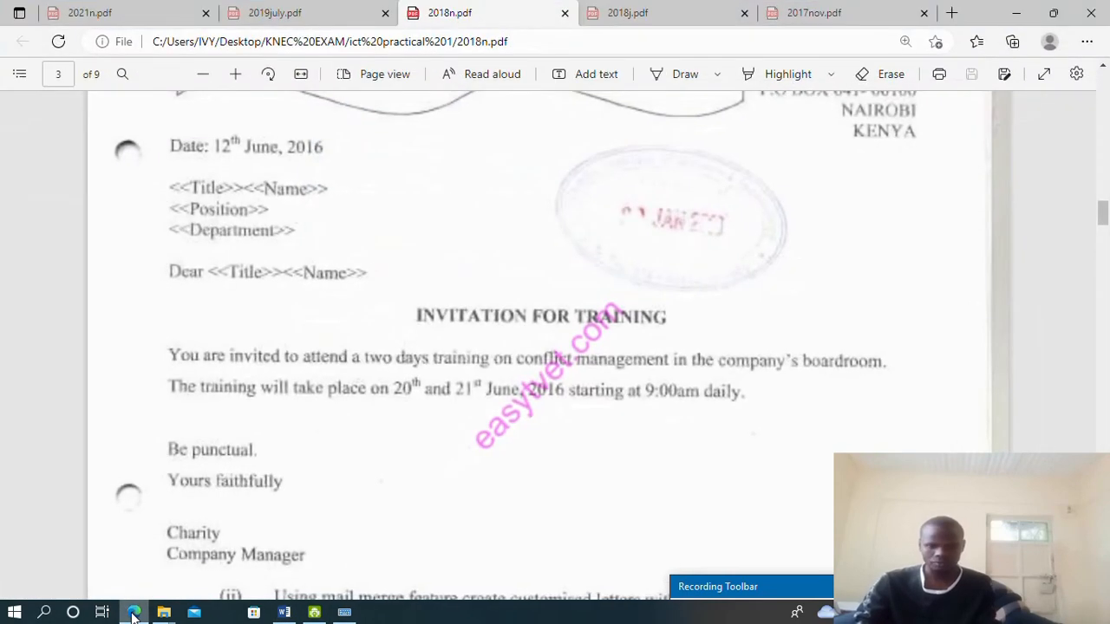
click(133, 613)
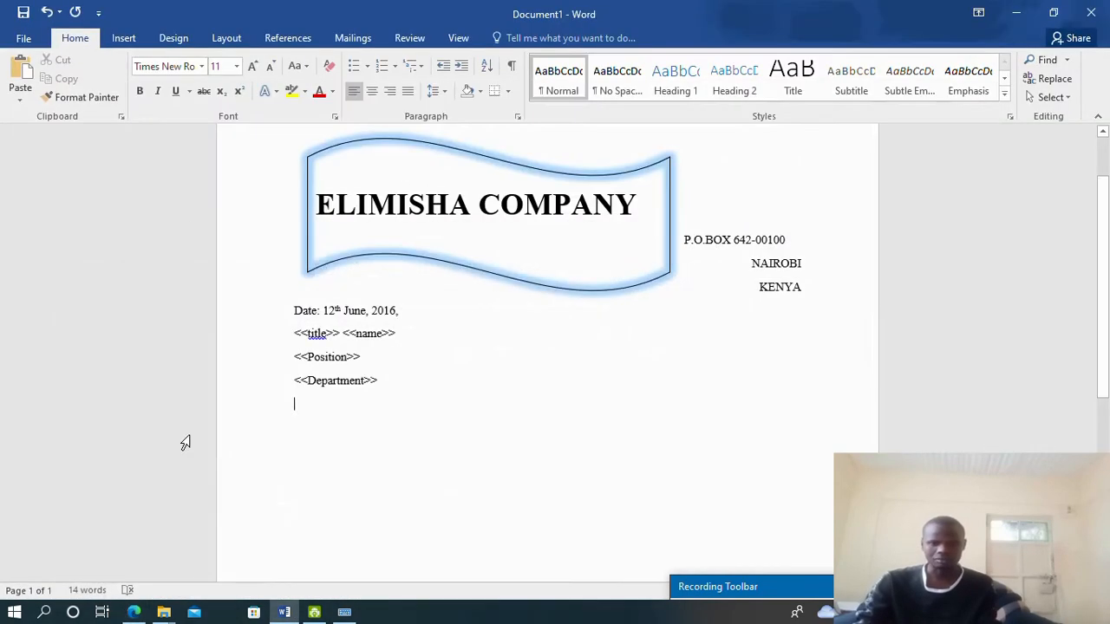
Type the salutation 'Dear <<title>> <<Name>>,' and centre the following line
text(Dear <<t)
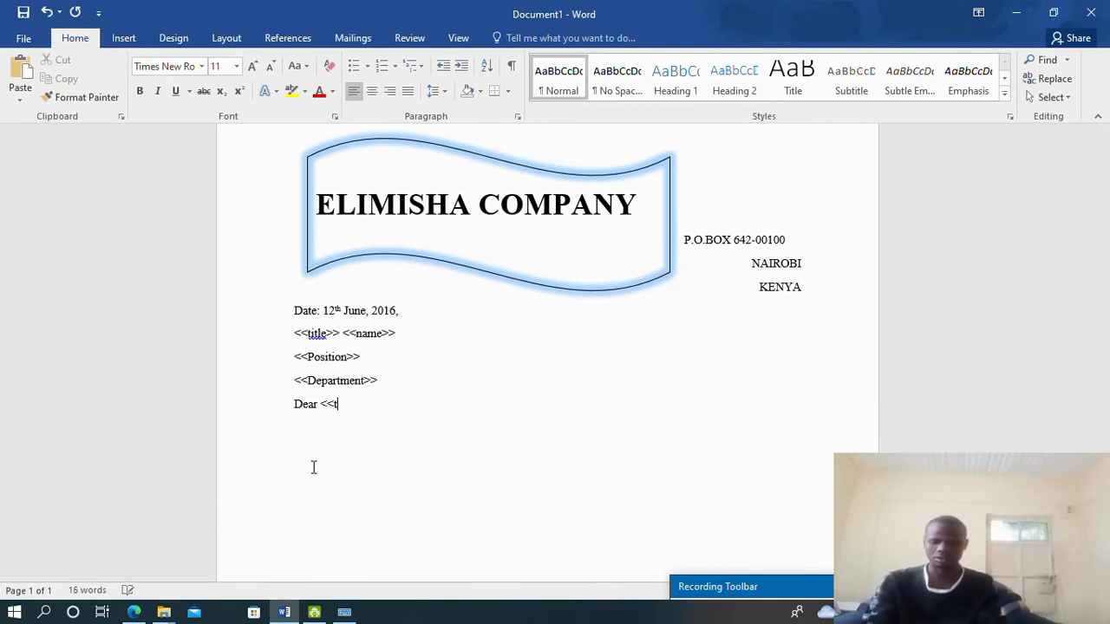
text(itle)
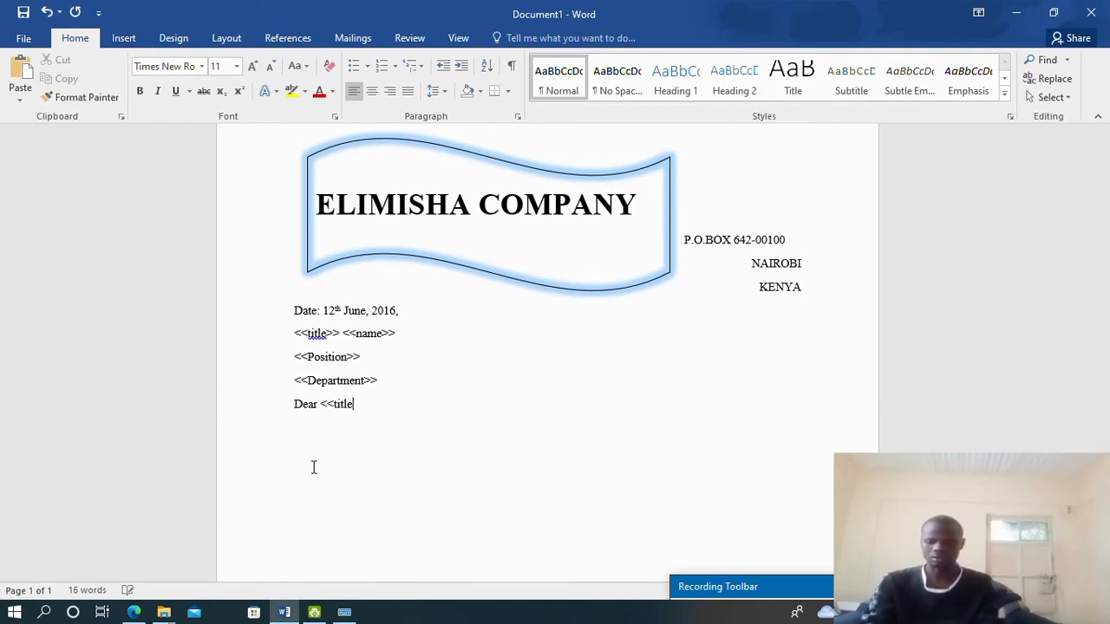
text(>>)
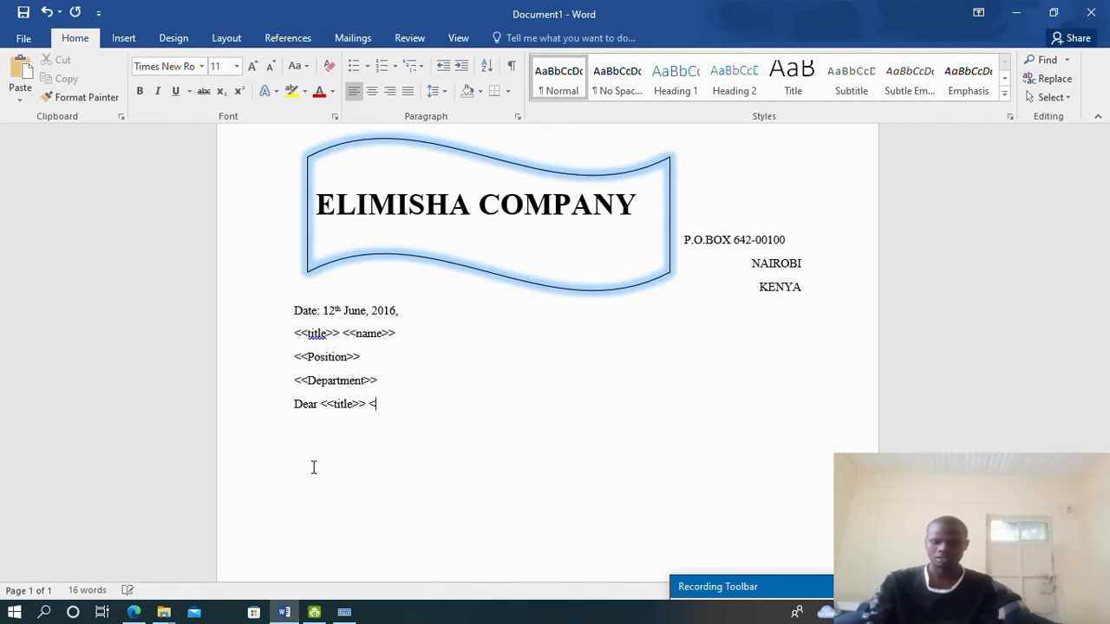
text( <<Name)
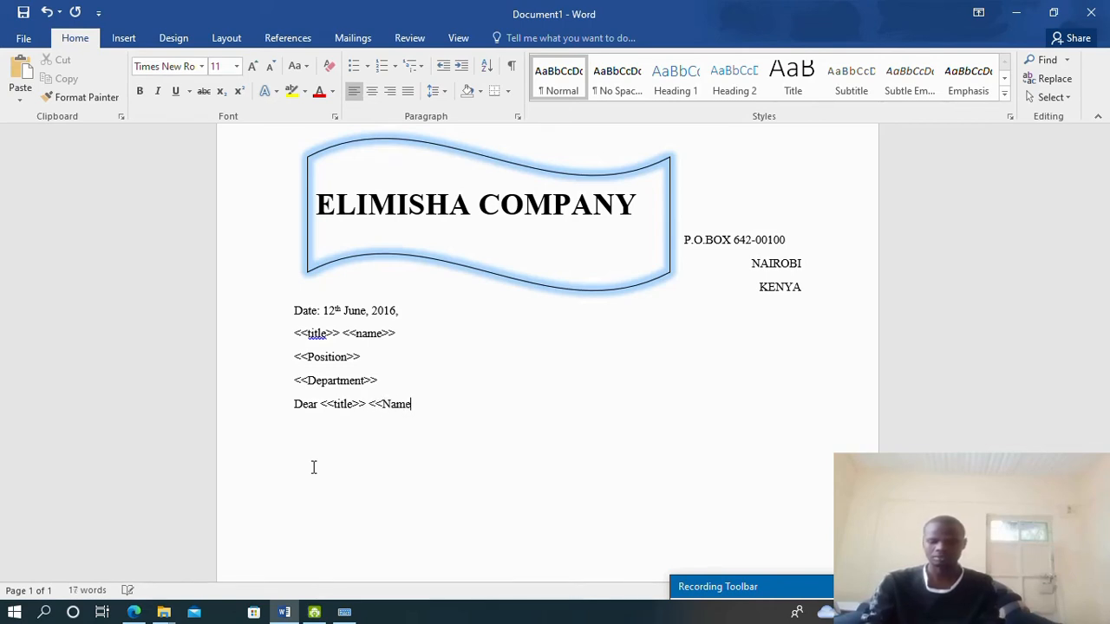
text(>>,)
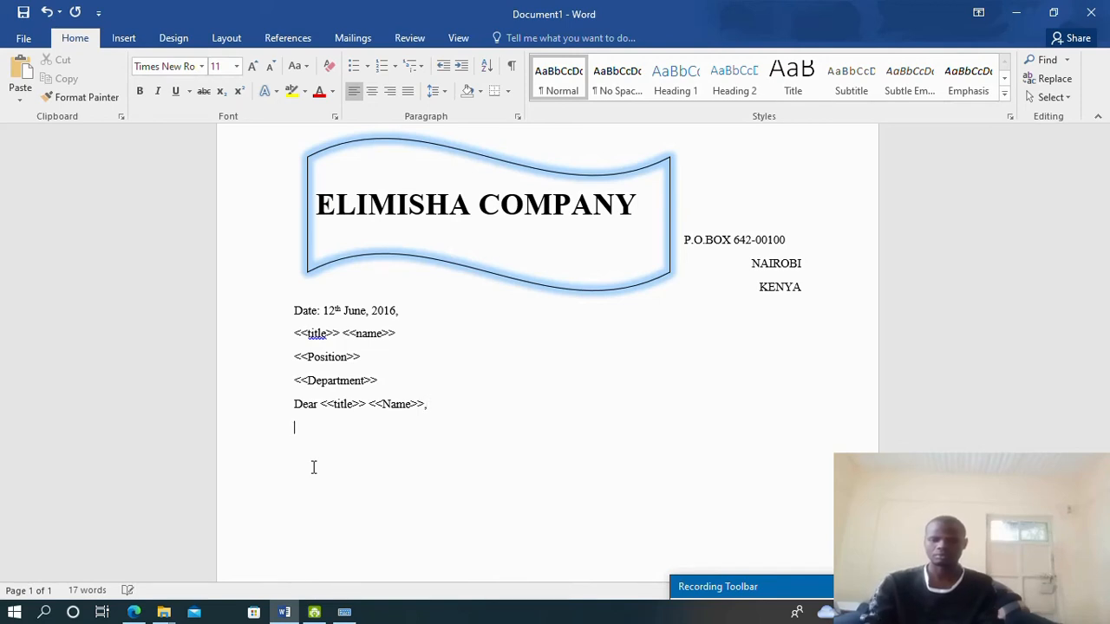
click(133, 612)
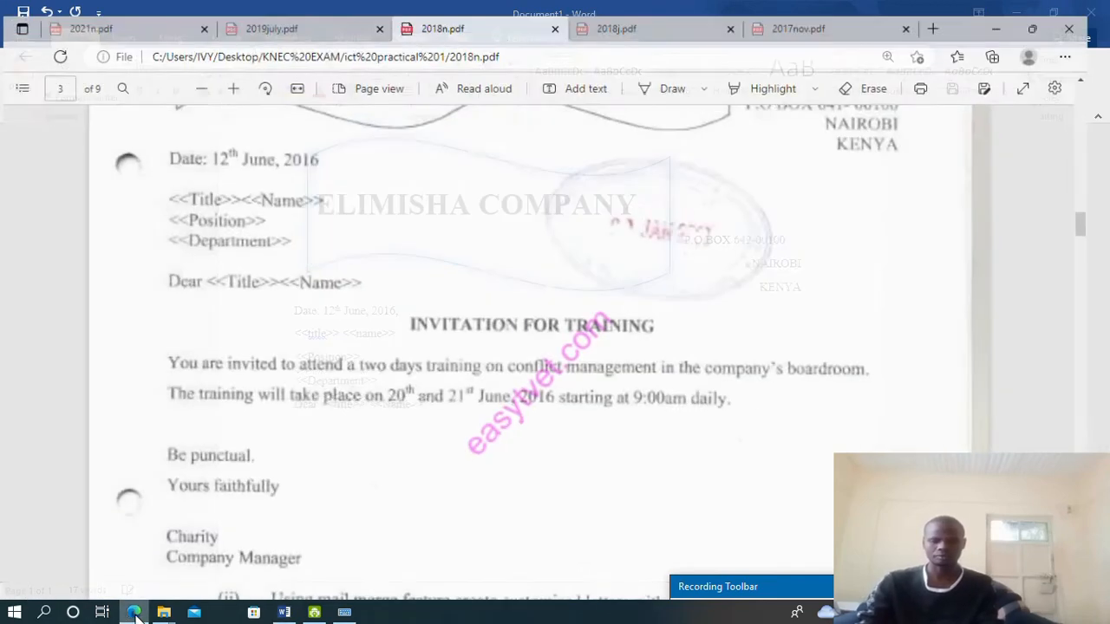
scroll(448, 376, down, 2)
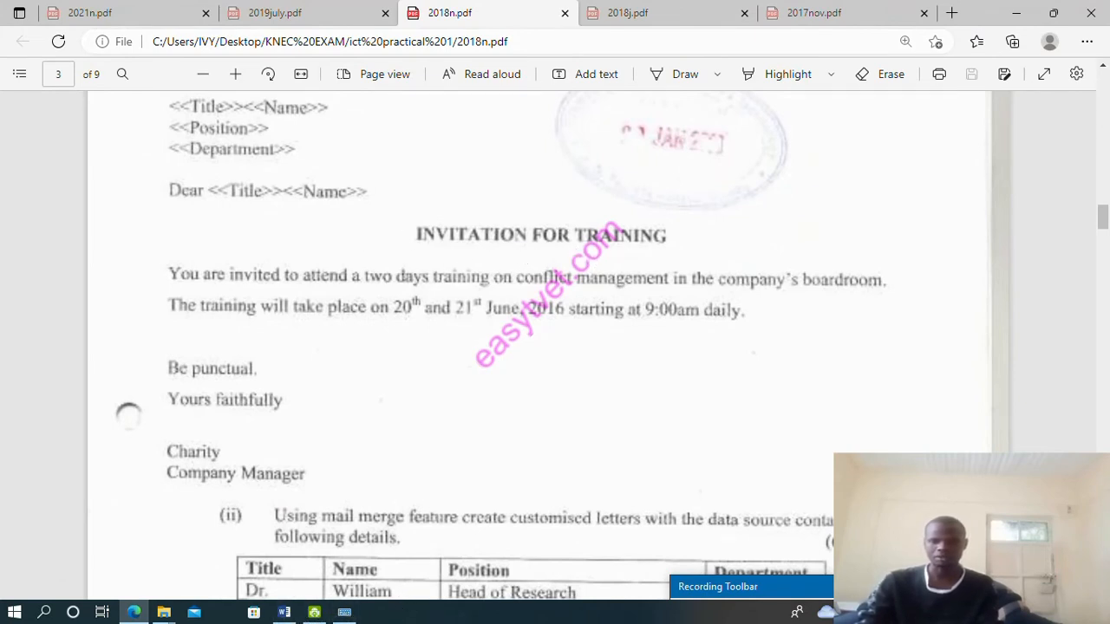
click(284, 612)
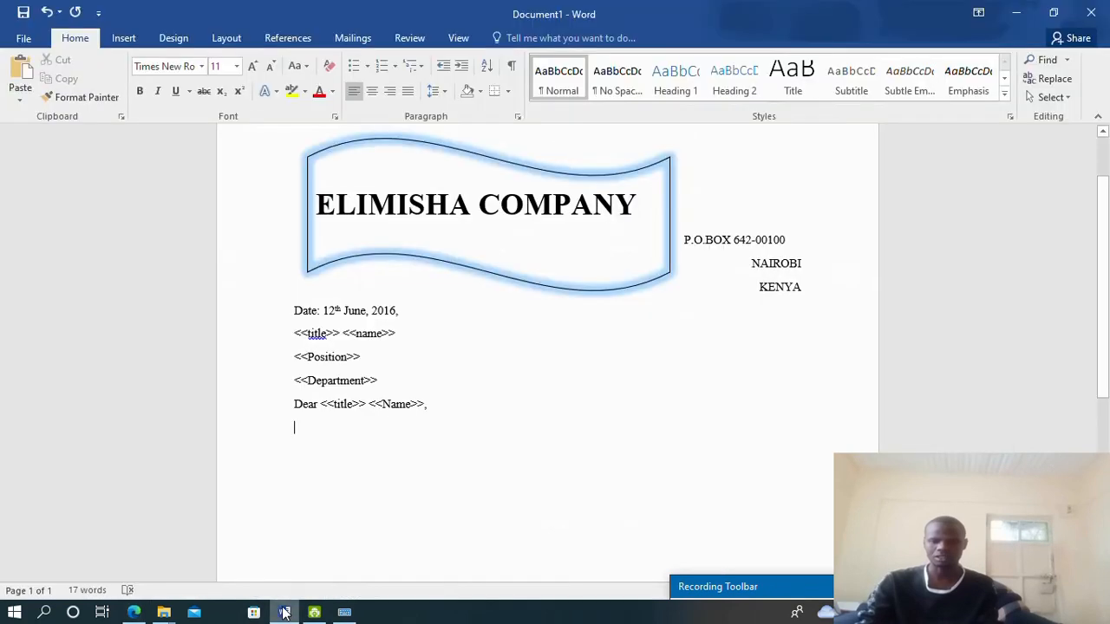
click(375, 90)
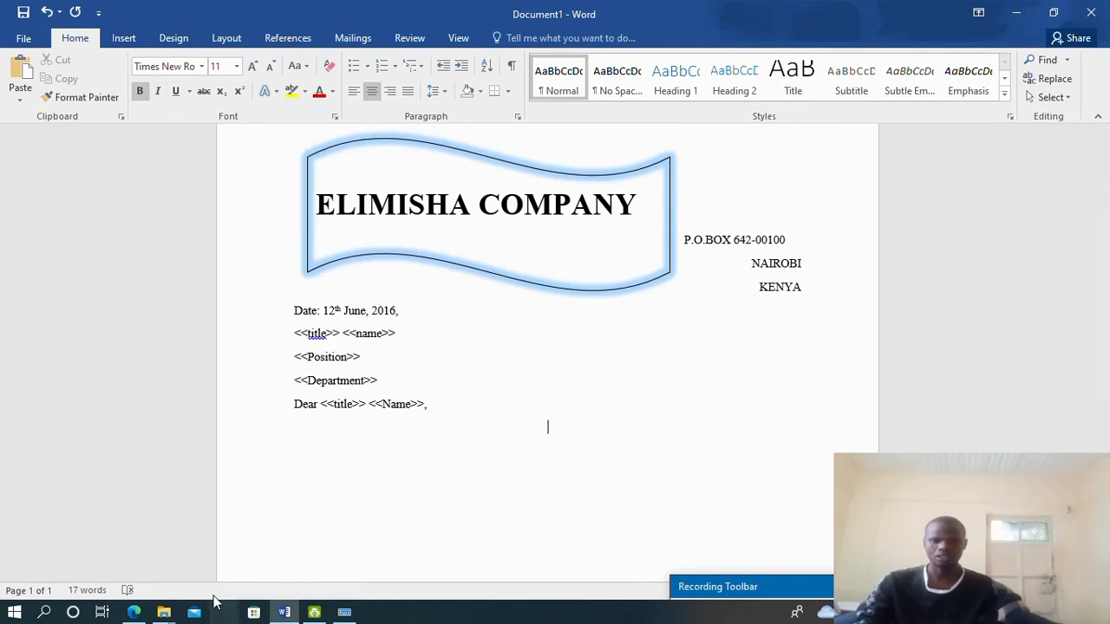
Finish the bold centred heading 'INVITATION FOR TRAINING', then begin a plain left-aligned line
click(134, 612)
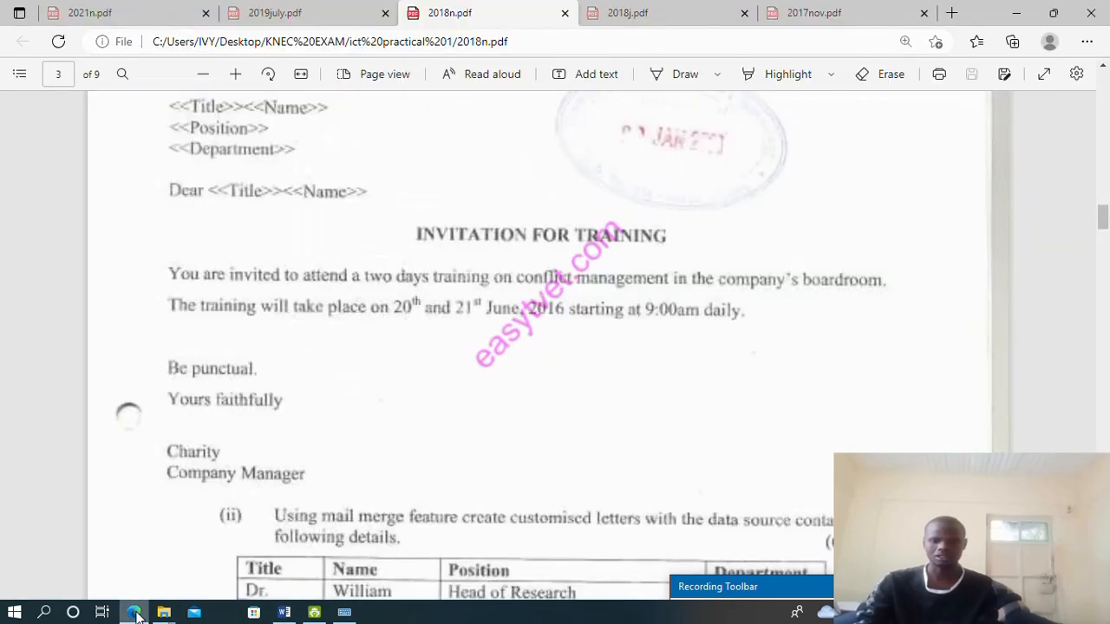
click(135, 612)
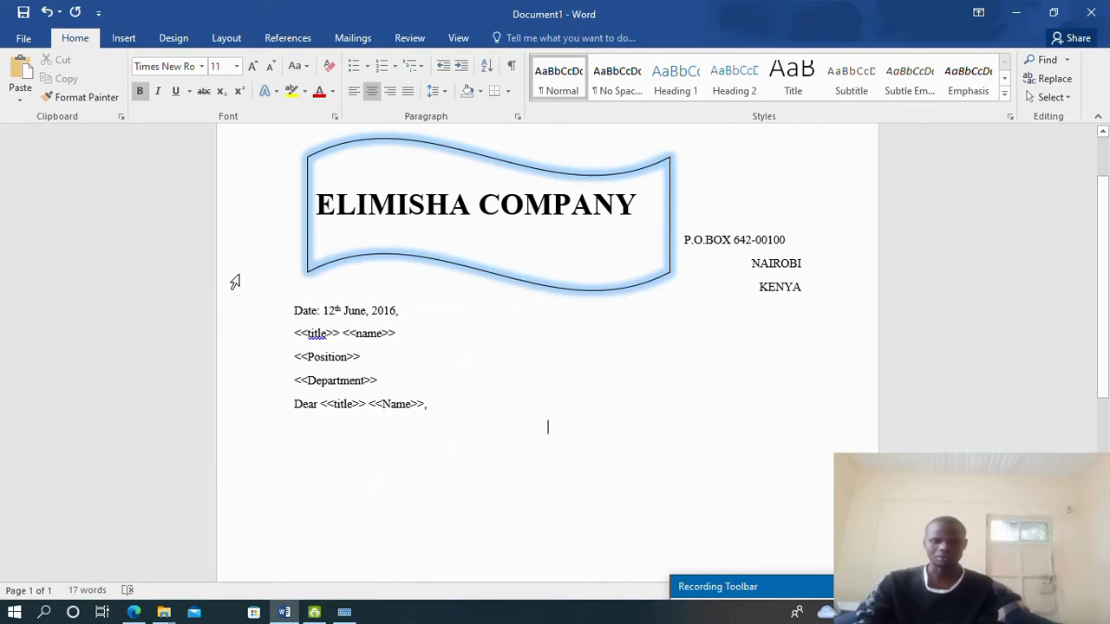
scroll(459, 491, down, 2)
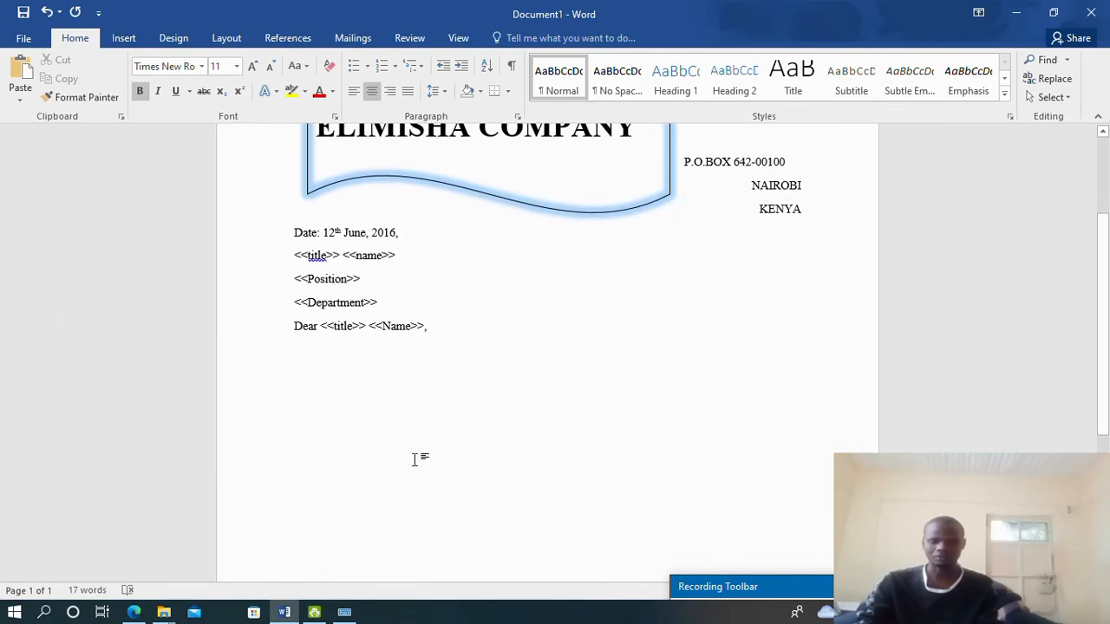
text(IN)
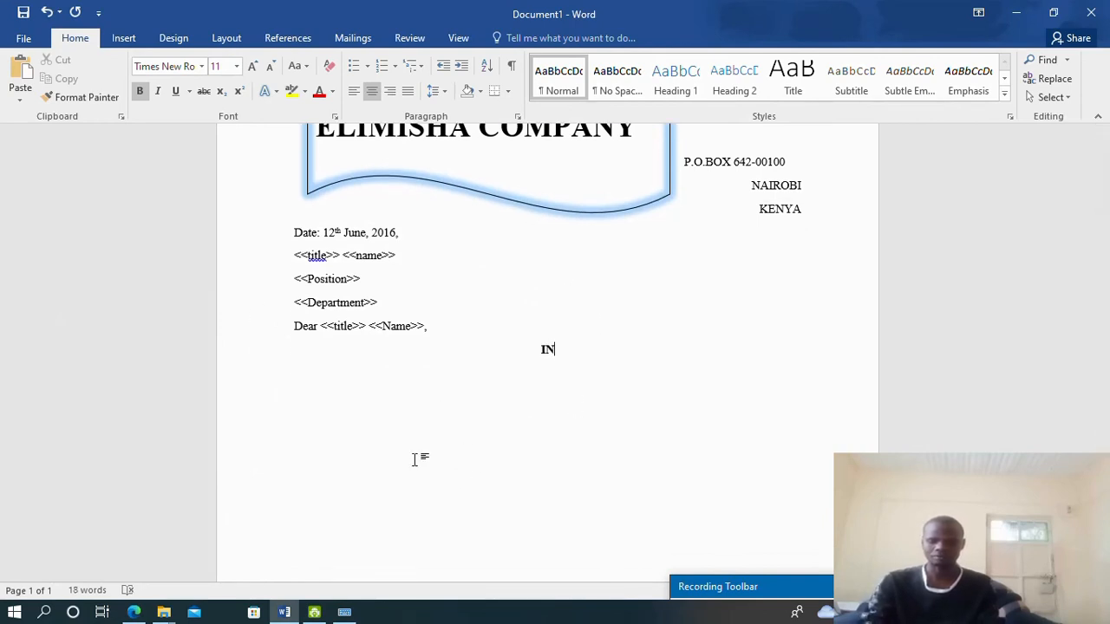
text(VITATION)
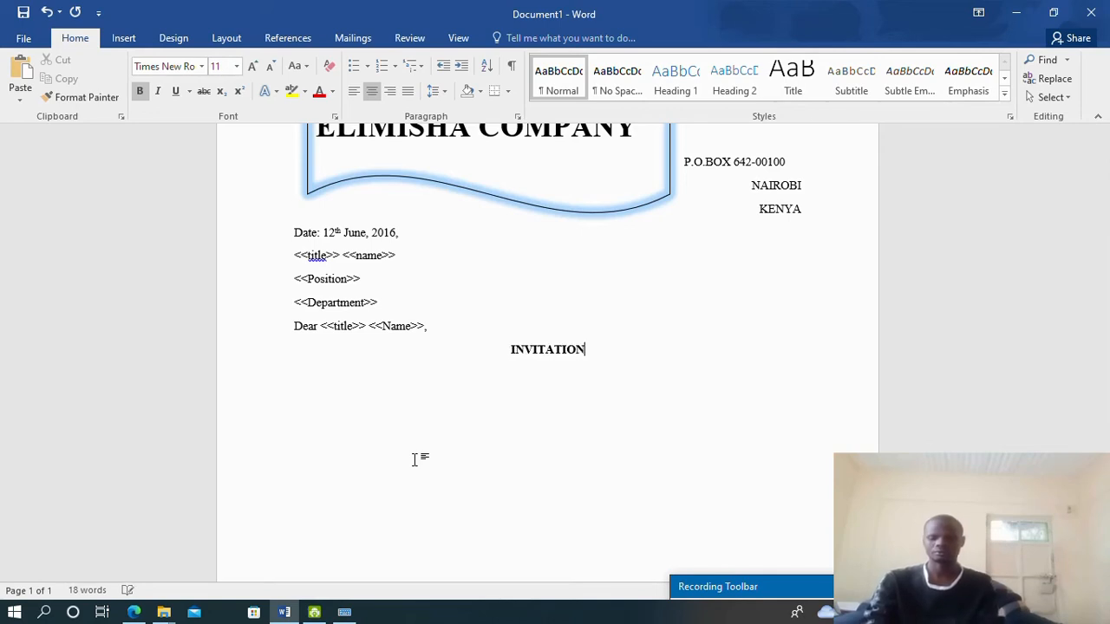
text( FOR TR)
text(AINING)
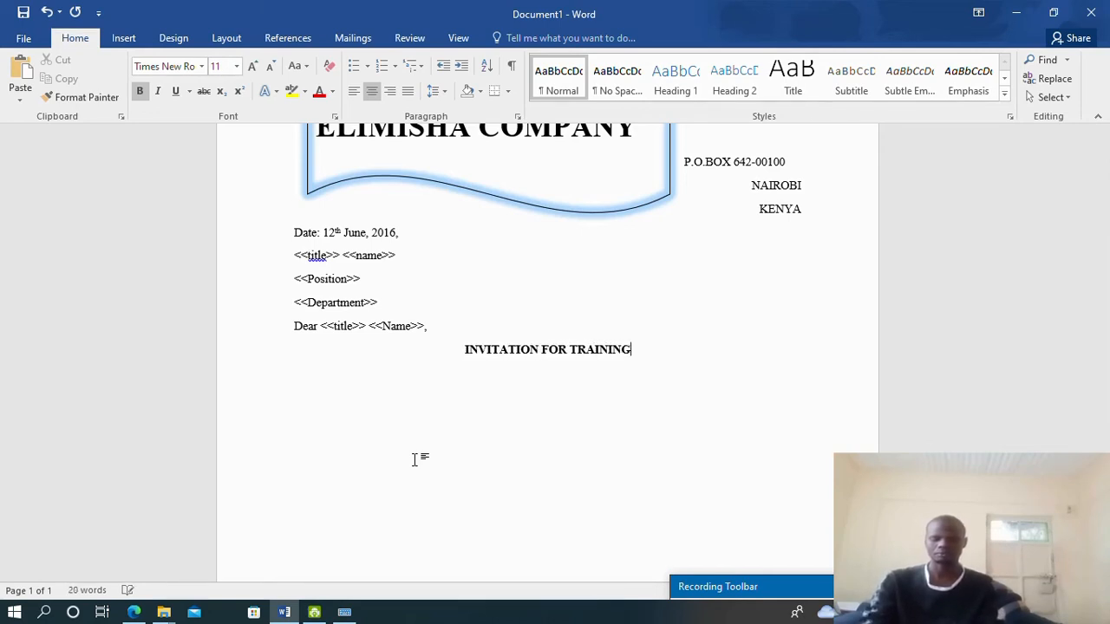
key(ctrl+b)
key(Return)
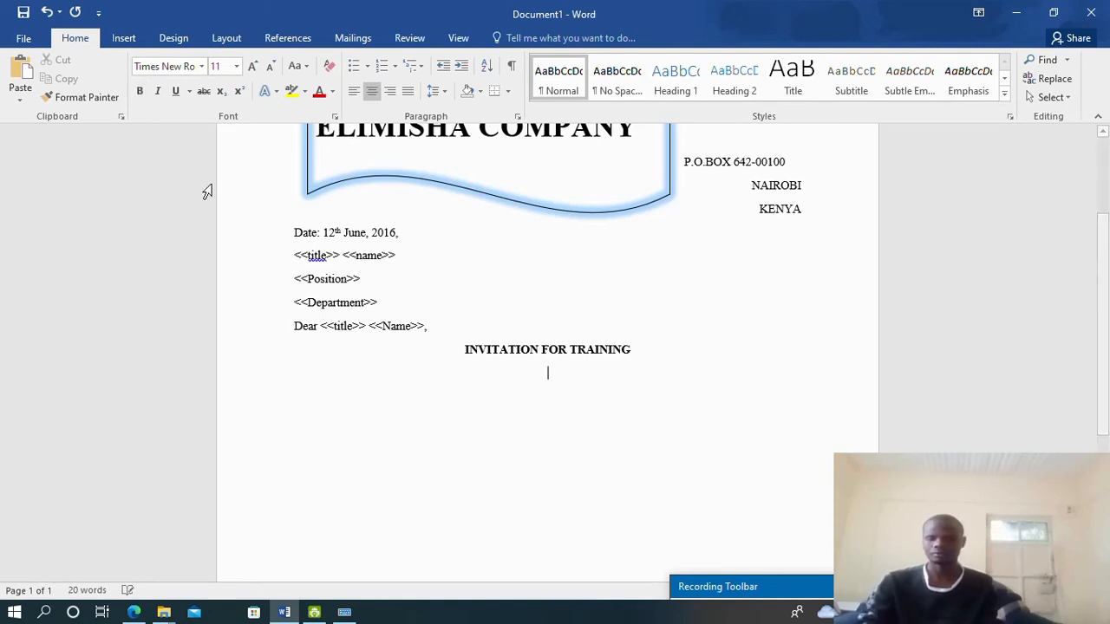
key(ctrl+l)
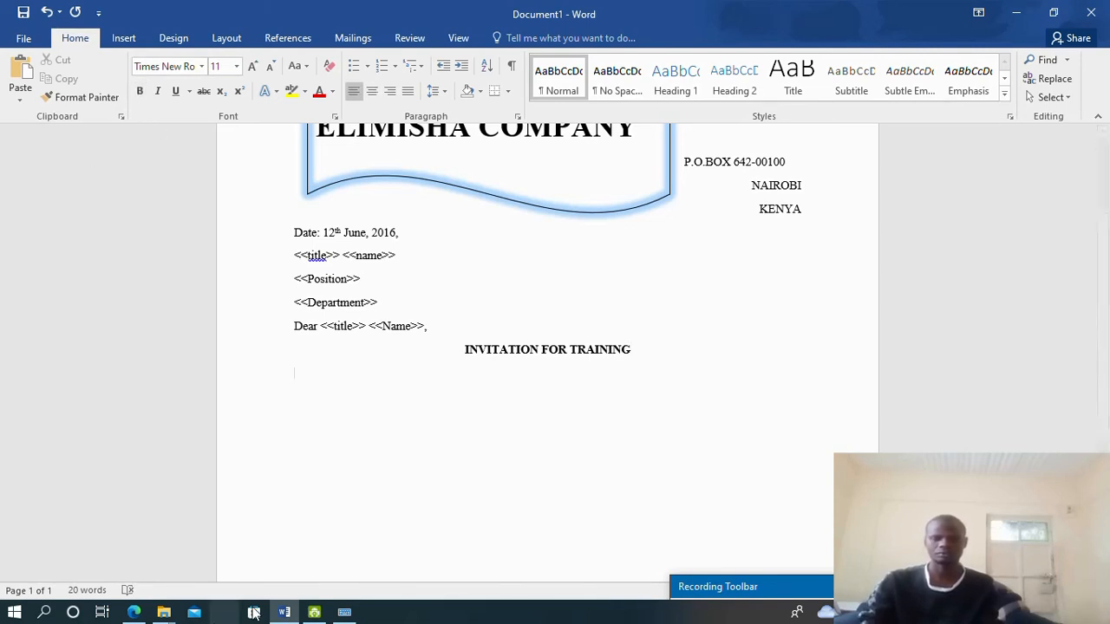
Type the sentence inviting the reader to two days' conflict management training in the company boardroom
click(132, 613)
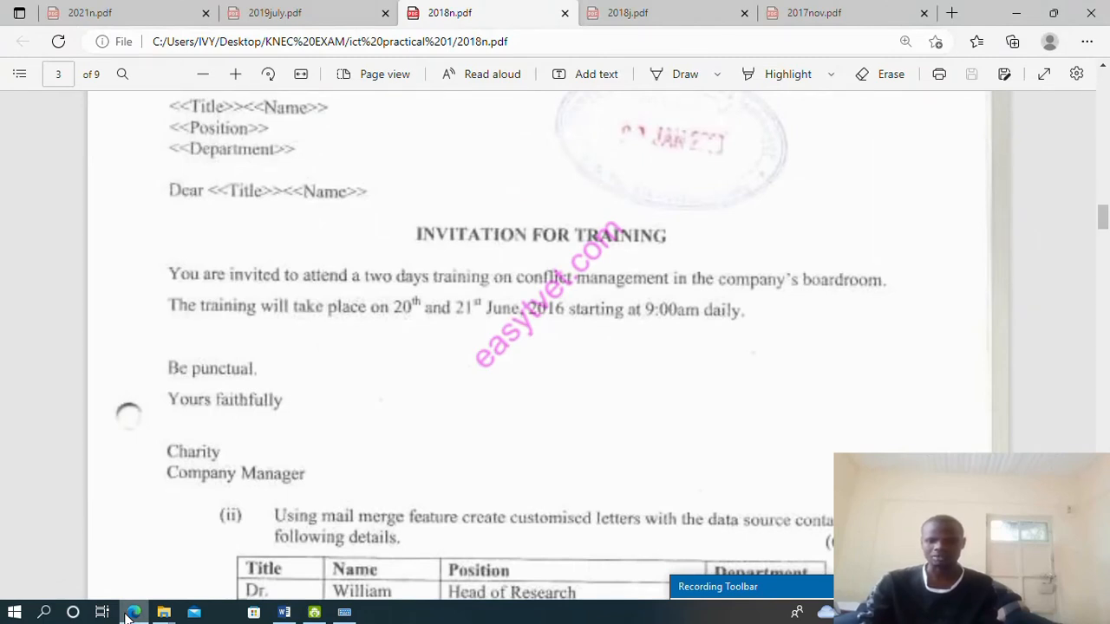
click(132, 613)
text(Y)
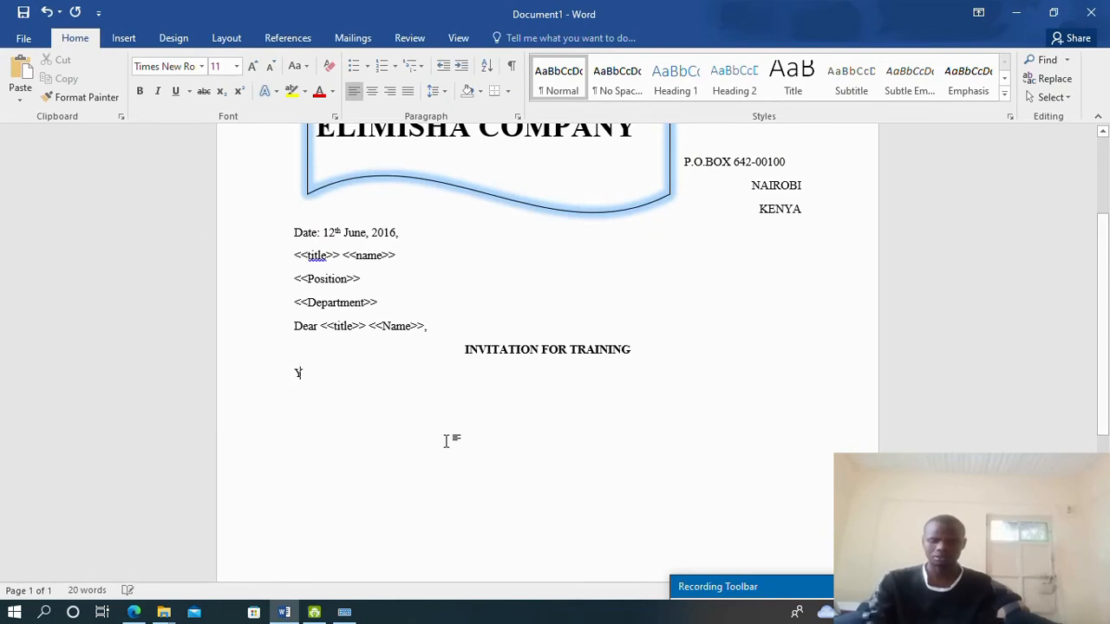
text(ou are i)
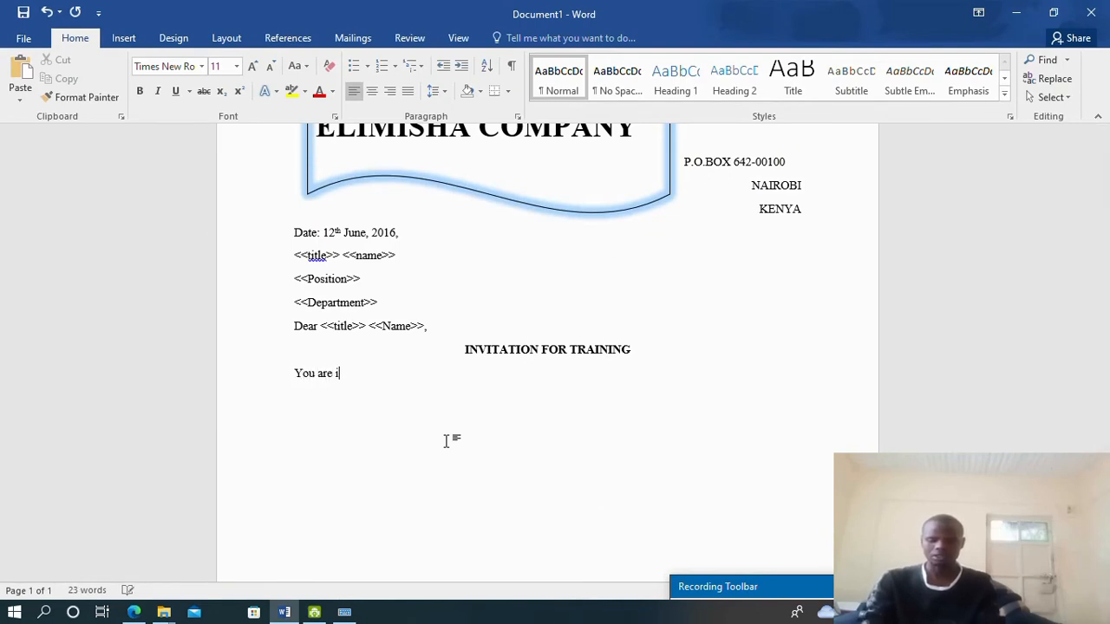
text(nvited t)
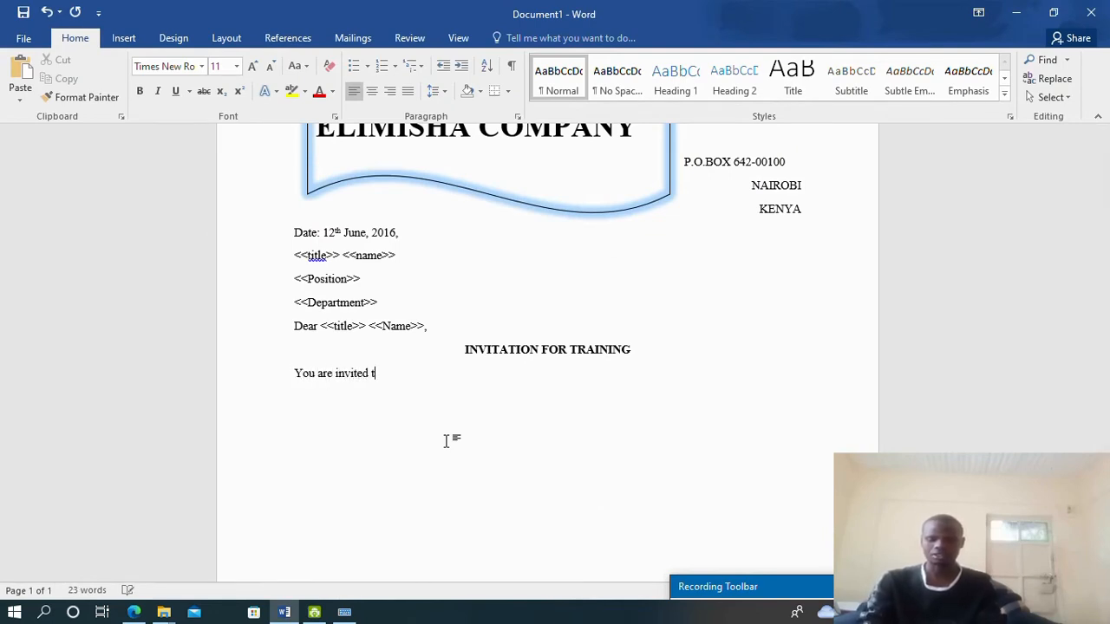
text(o attend )
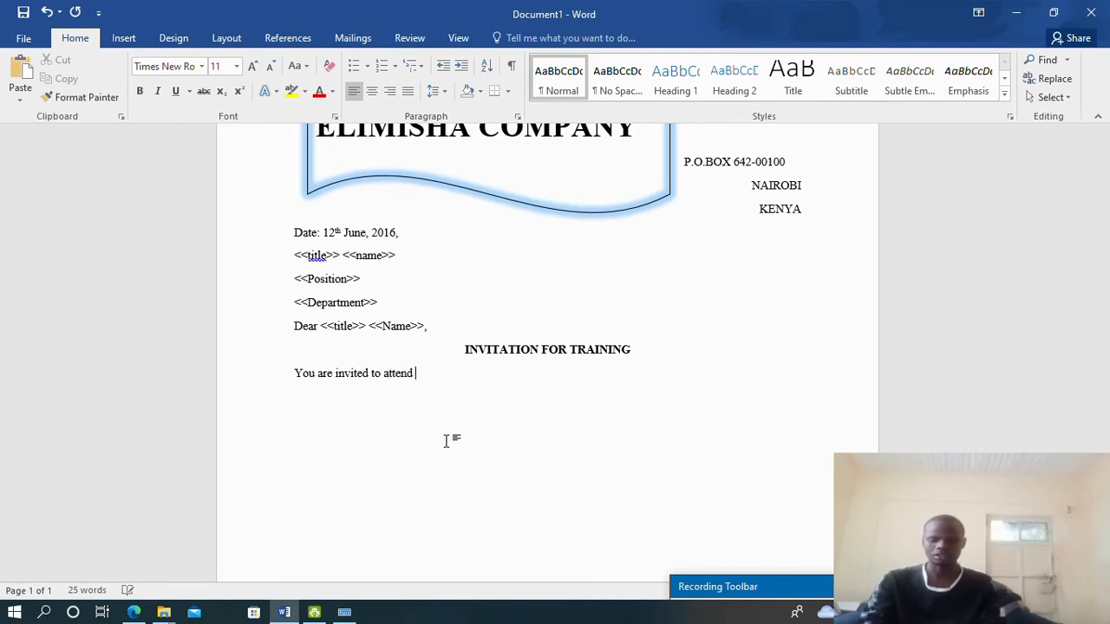
text(a ()
text(wo da)
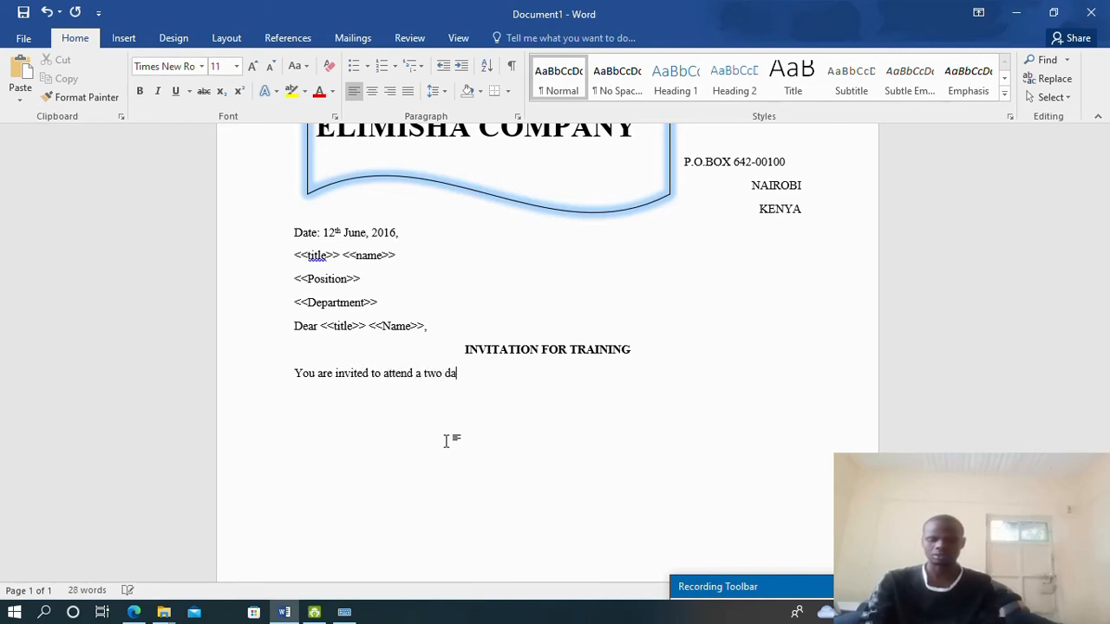
text(ys train)
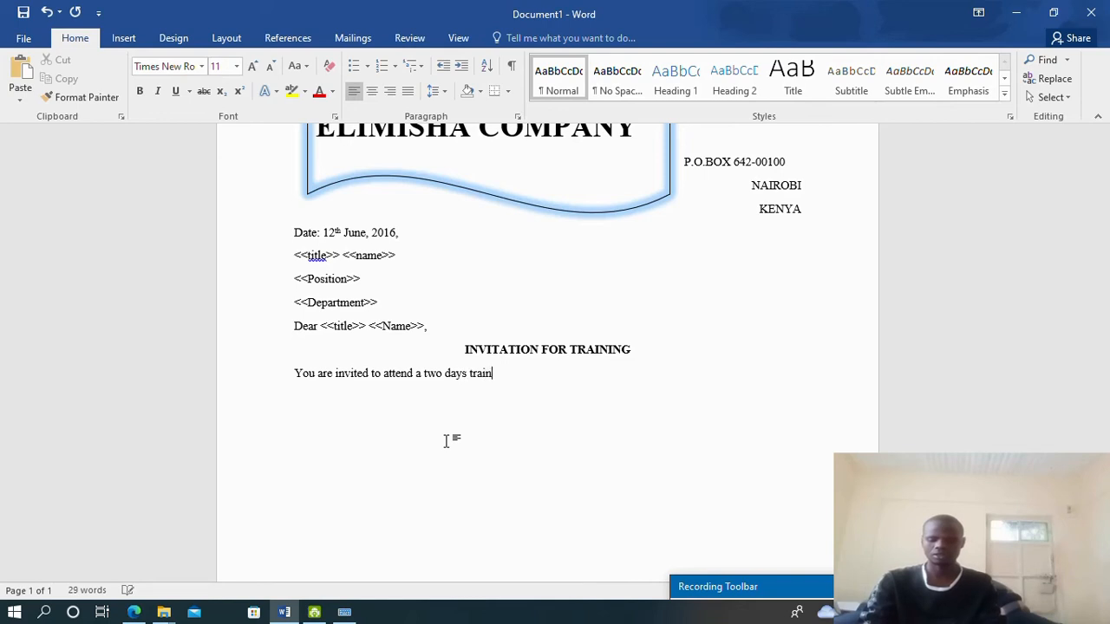
text(ing on)
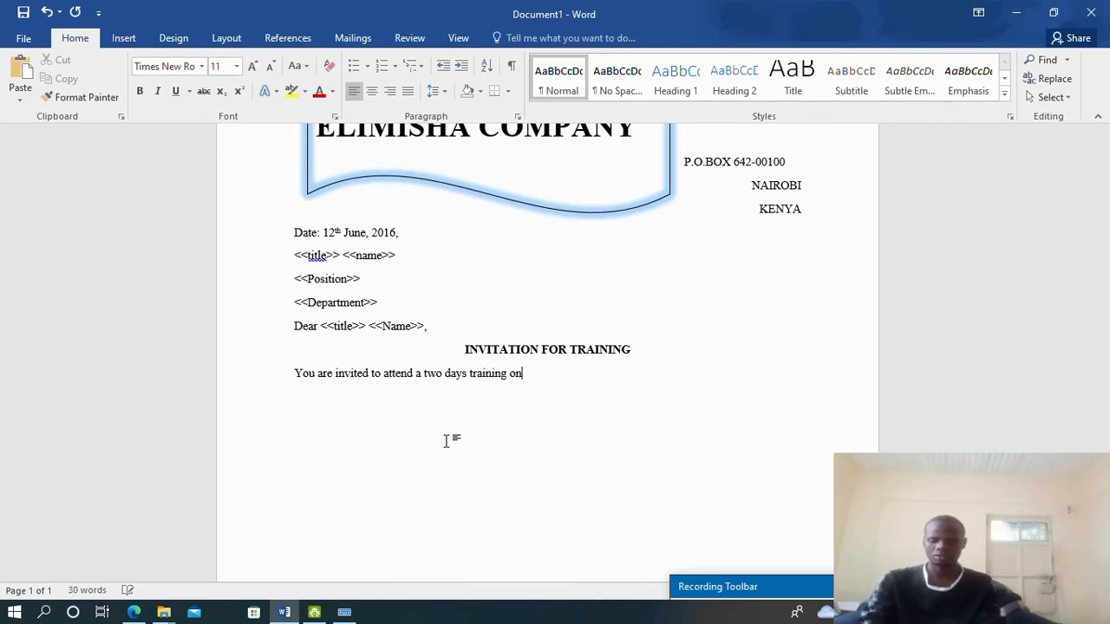
text( conflic)
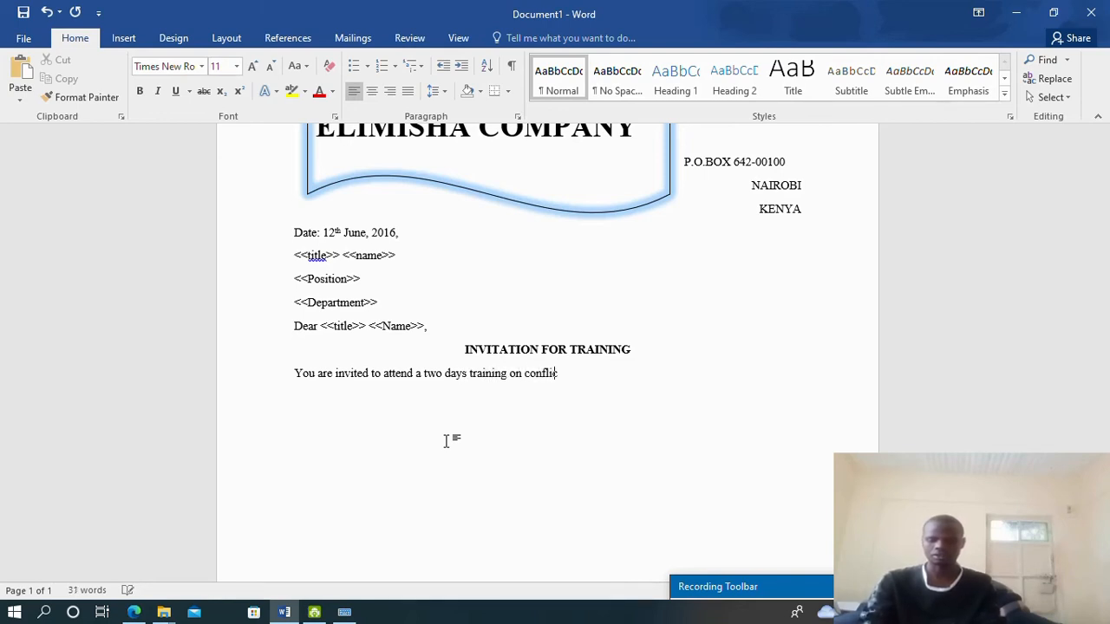
text(t managem)
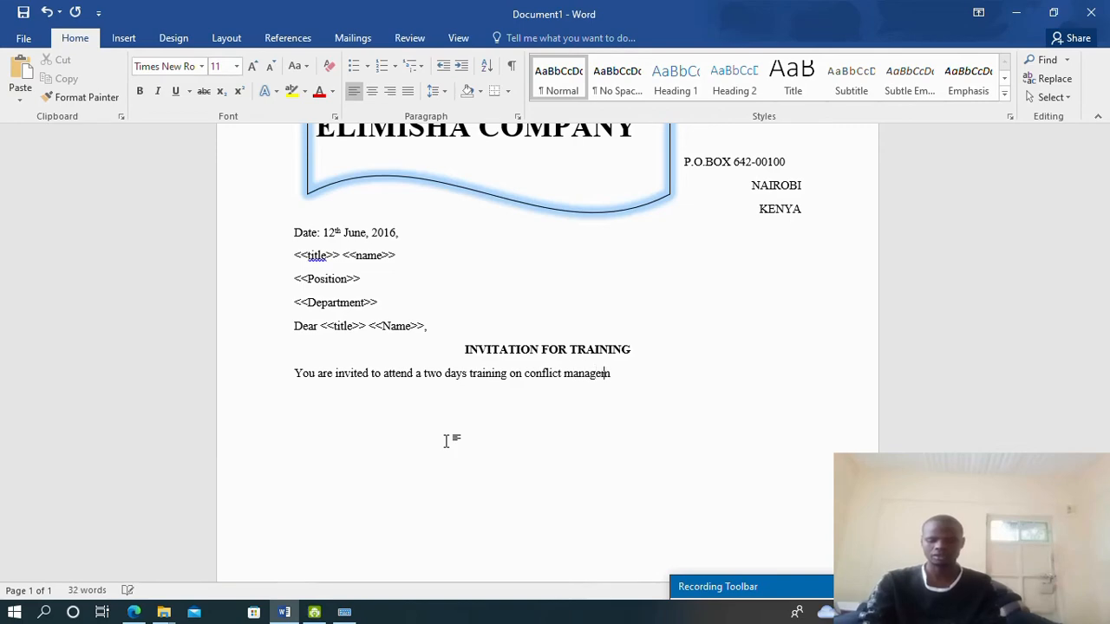
text(ent)
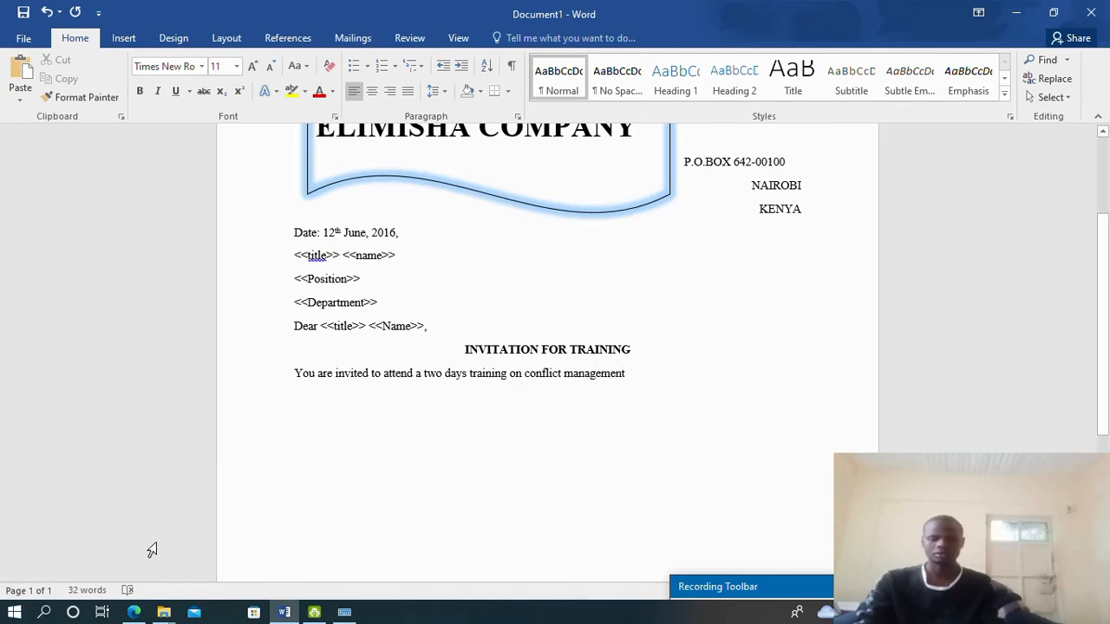
click(133, 612)
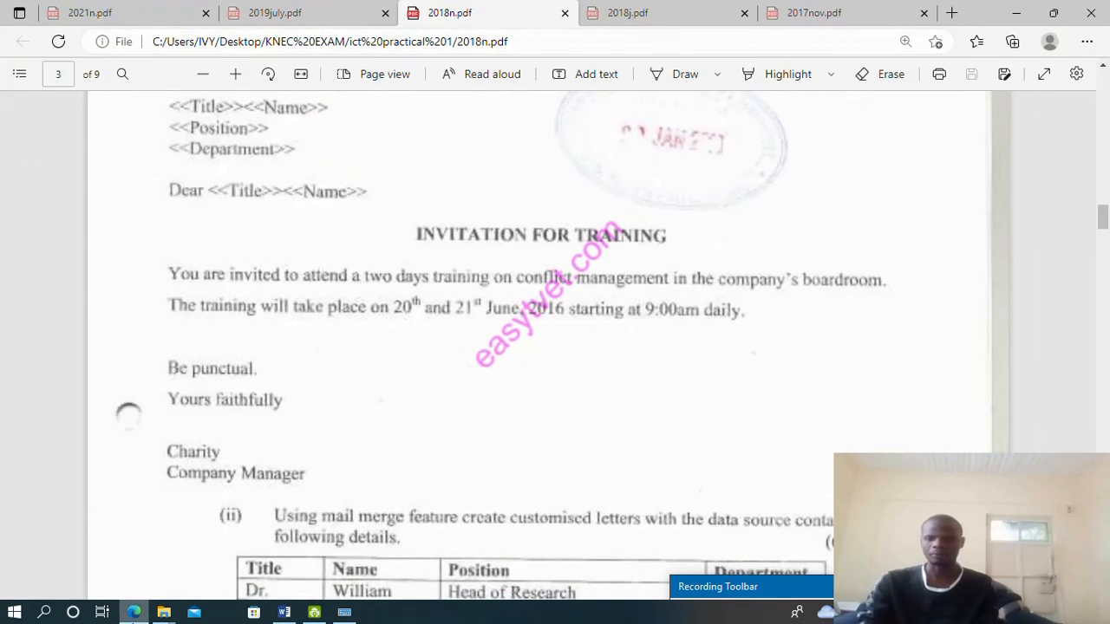
key(alt+Tab)
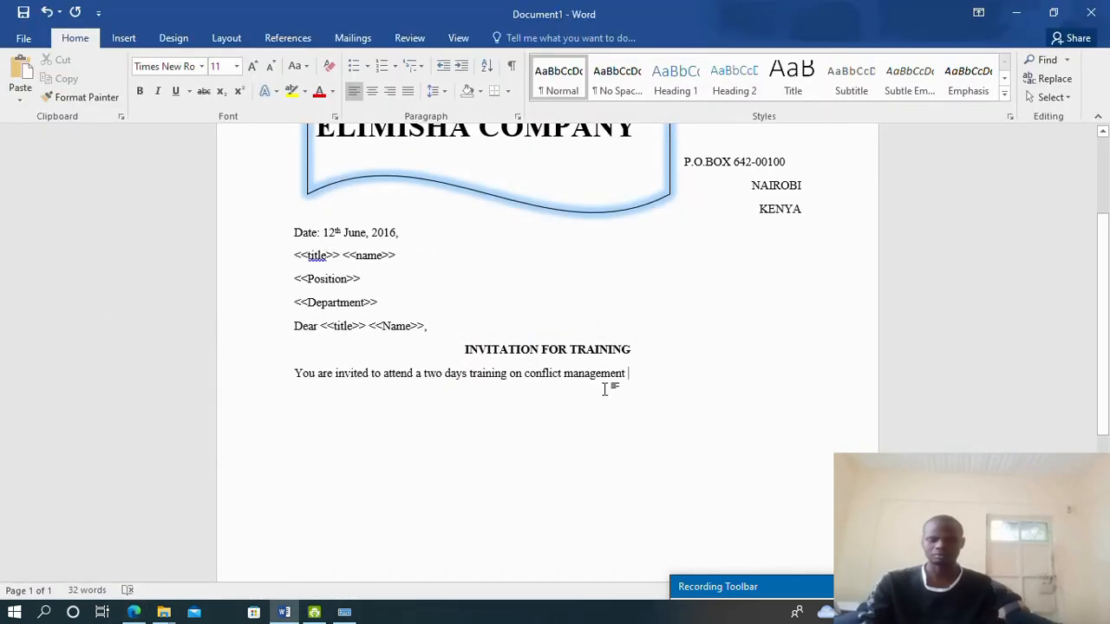
text(in the con)
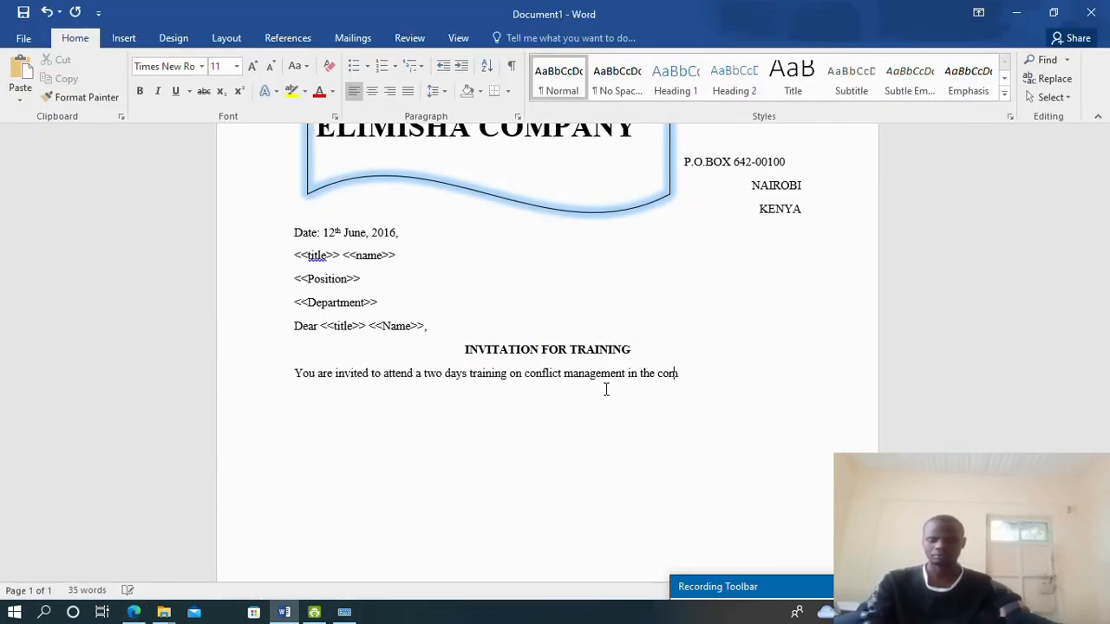
text(pani)
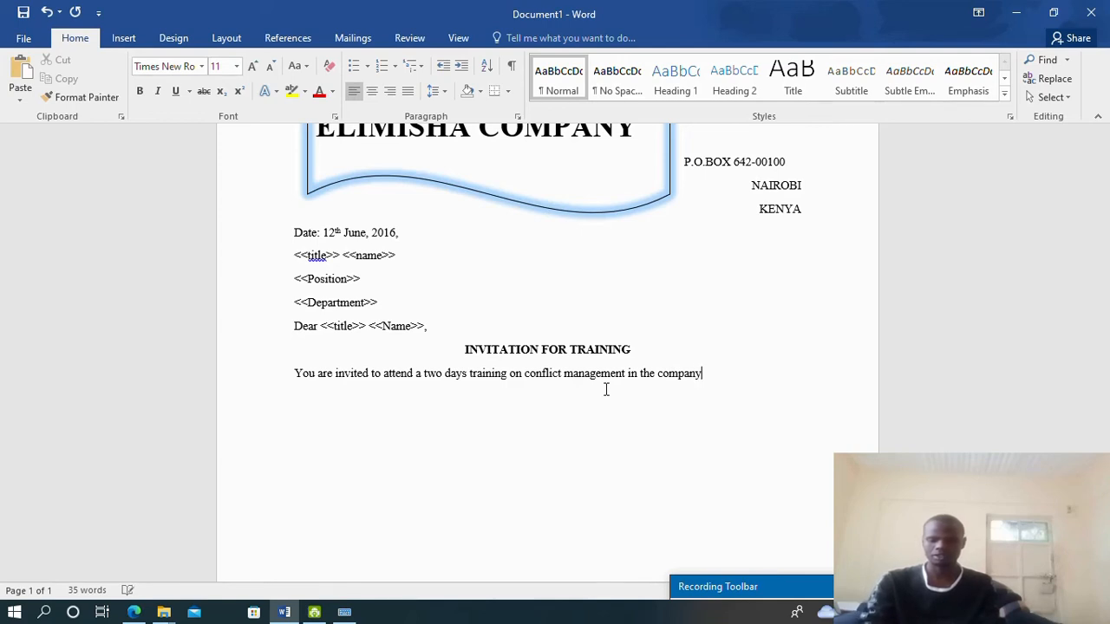
text(b)
text(oardroom.)
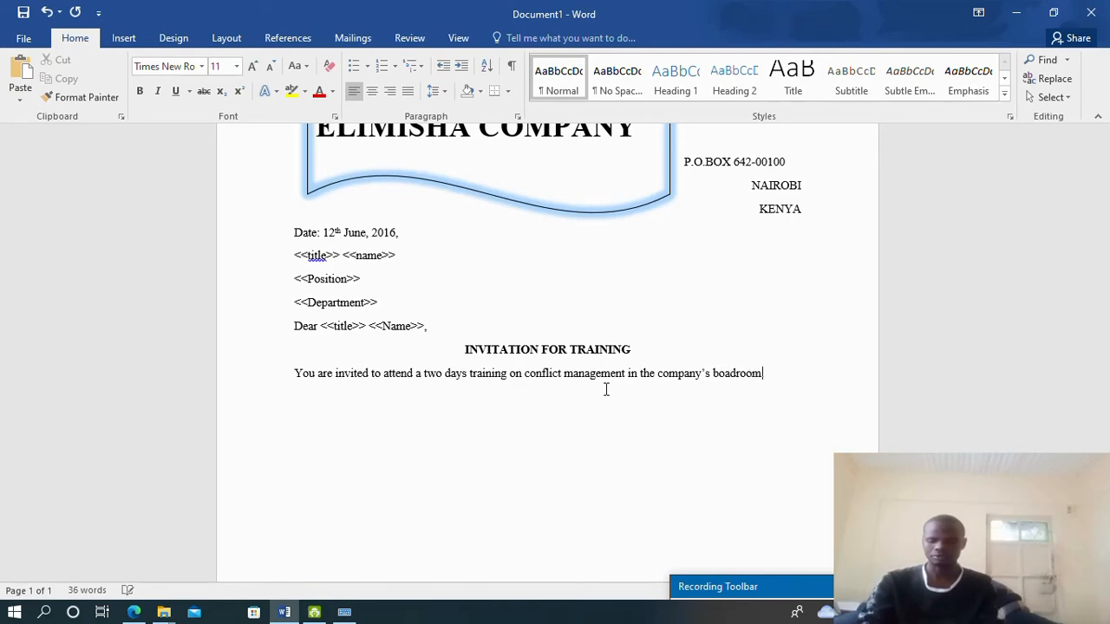
key(Return)
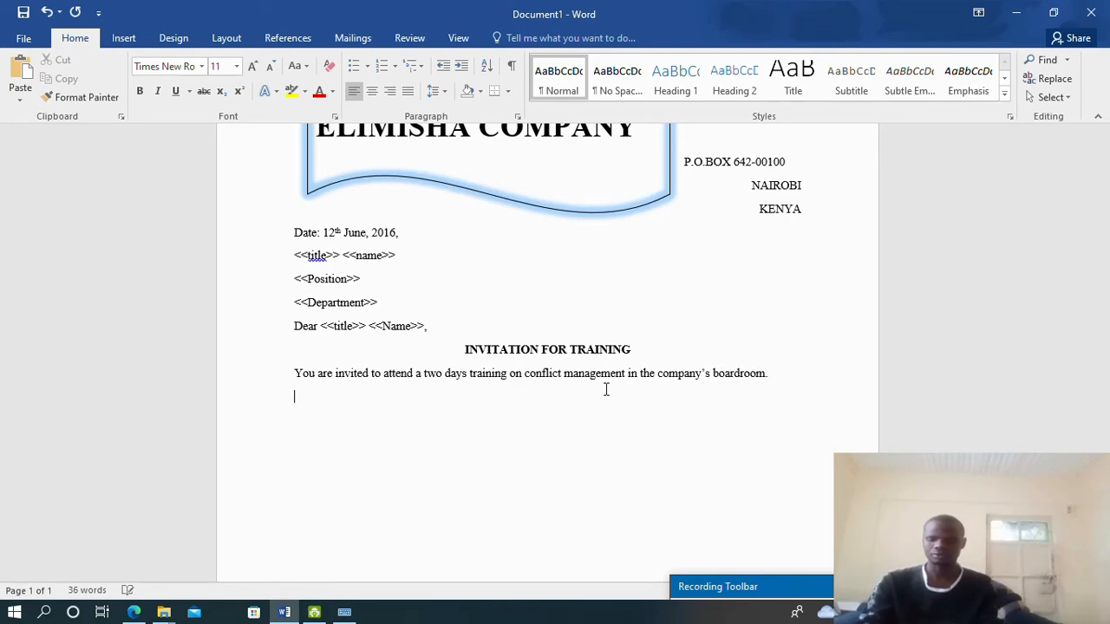
click(132, 612)
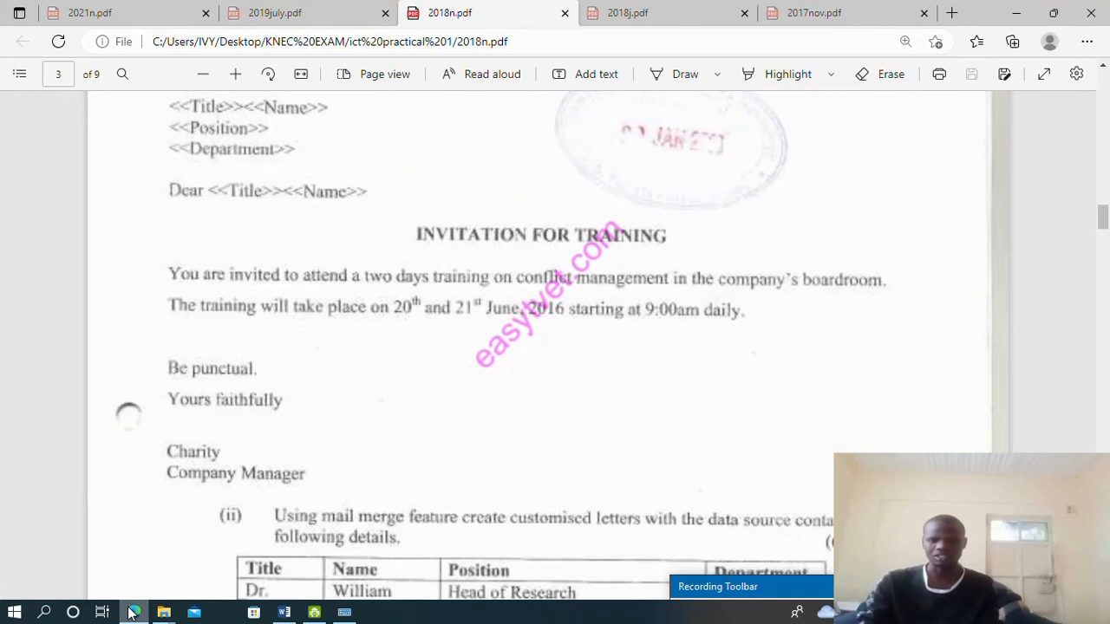
click(132, 613)
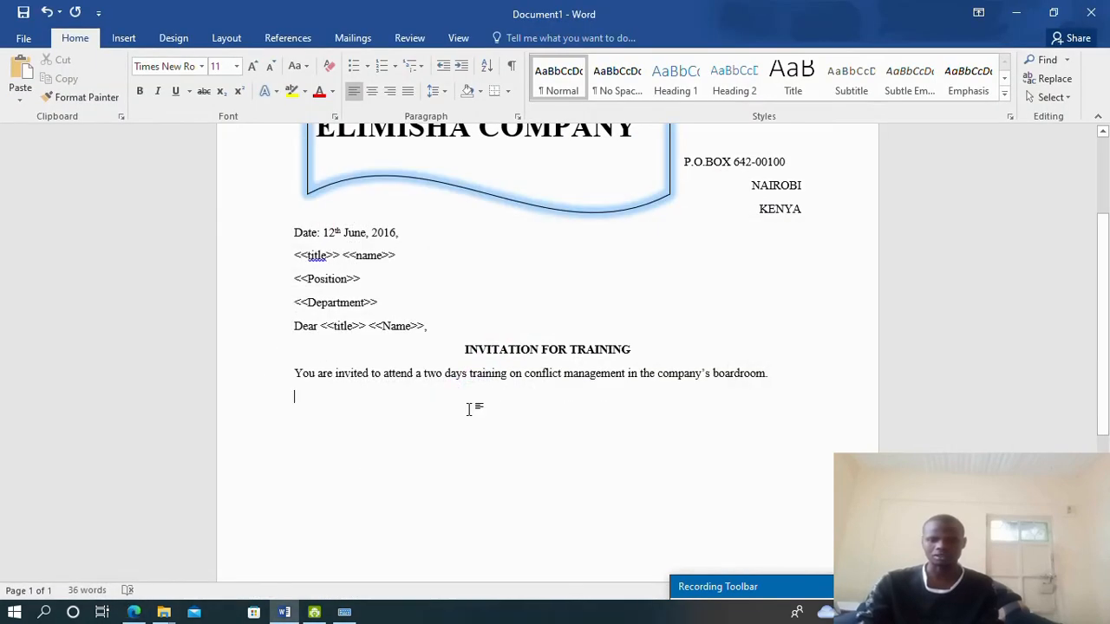
Type the sentence 'The training will take place on 20th and 21st June, 2016'
text(The)
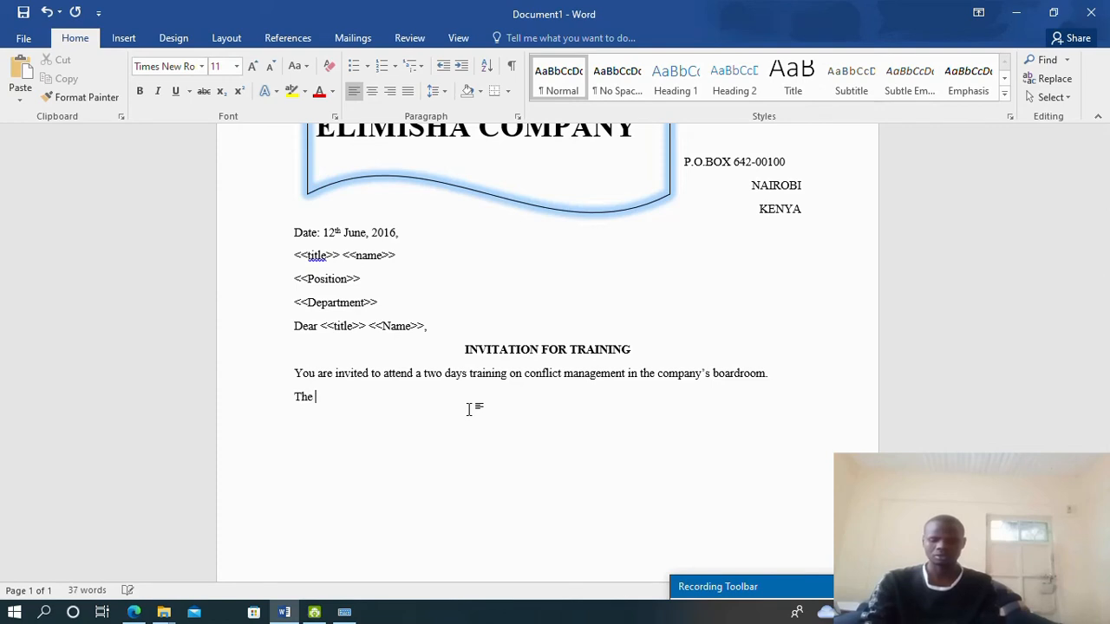
text( training)
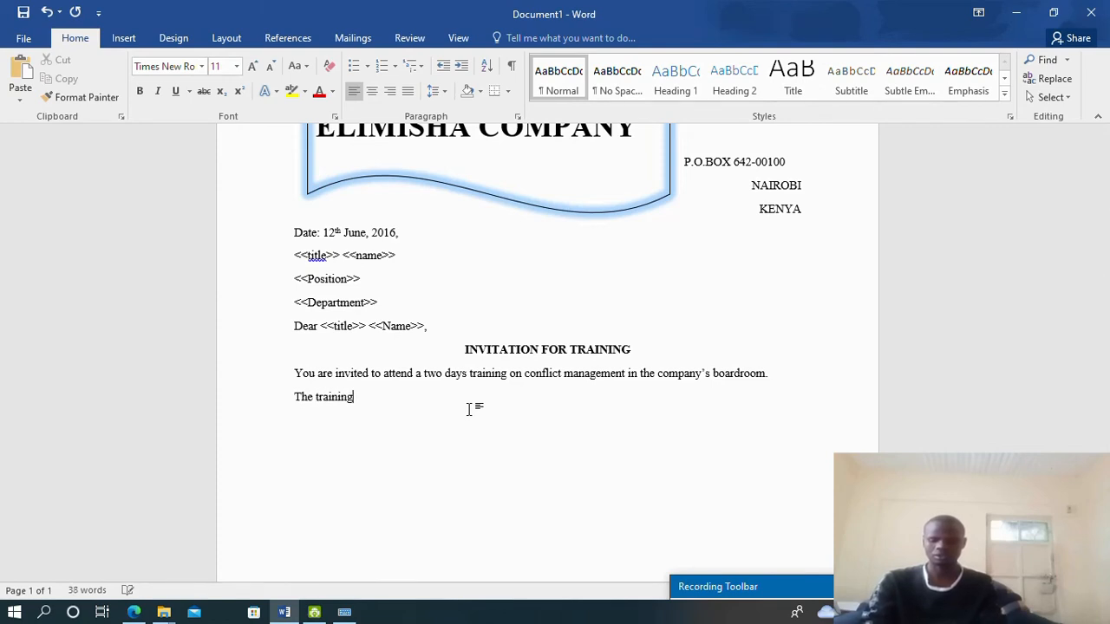
text( will ta)
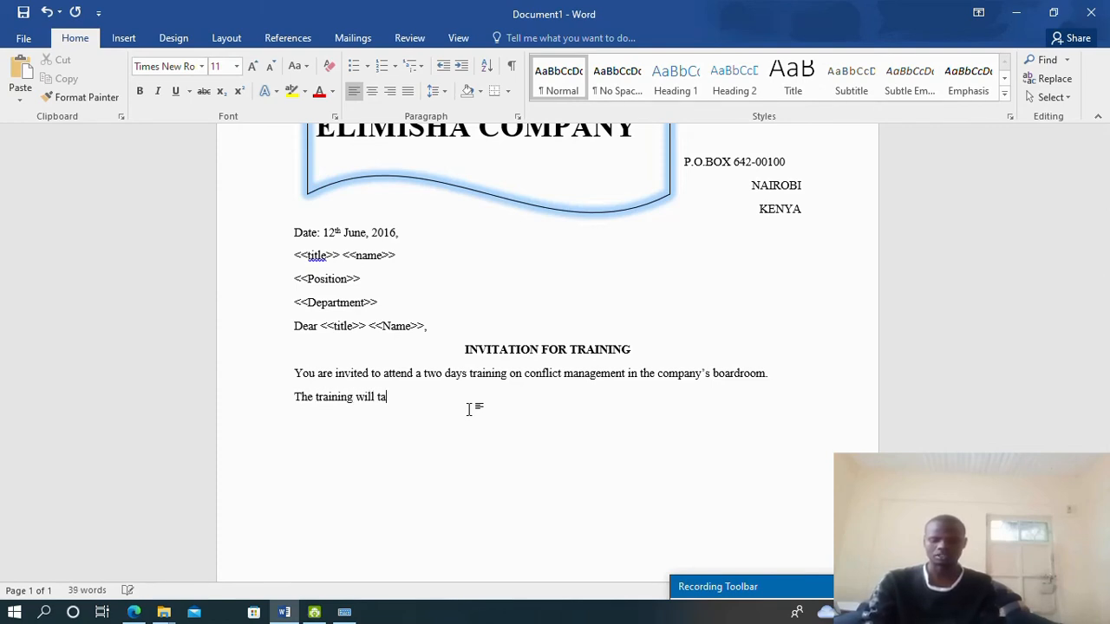
text(kke pla)
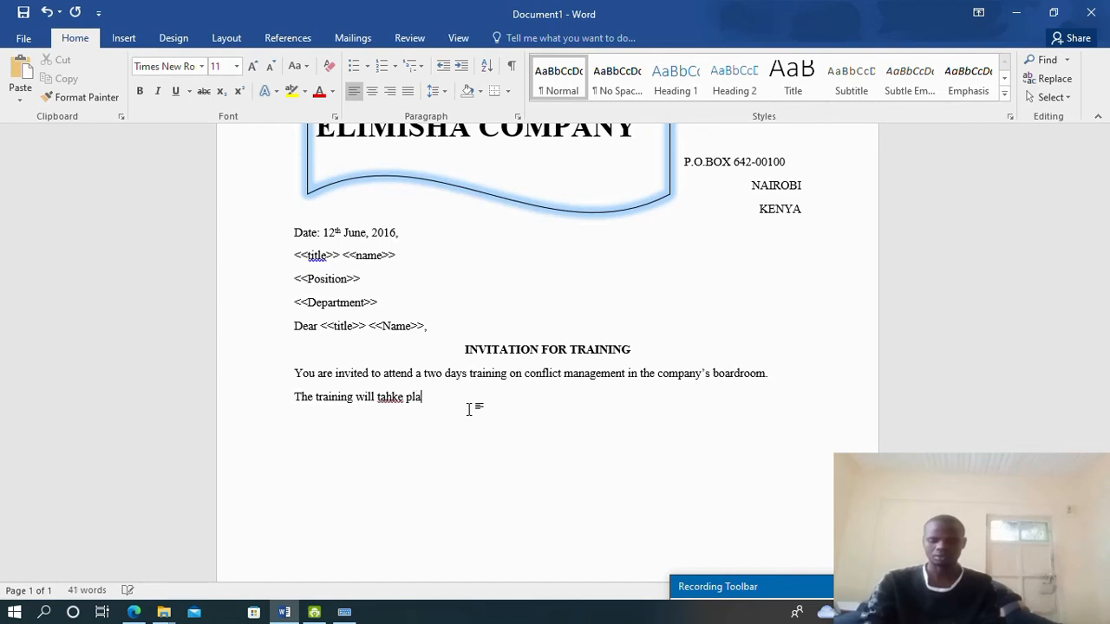
text(ce on )
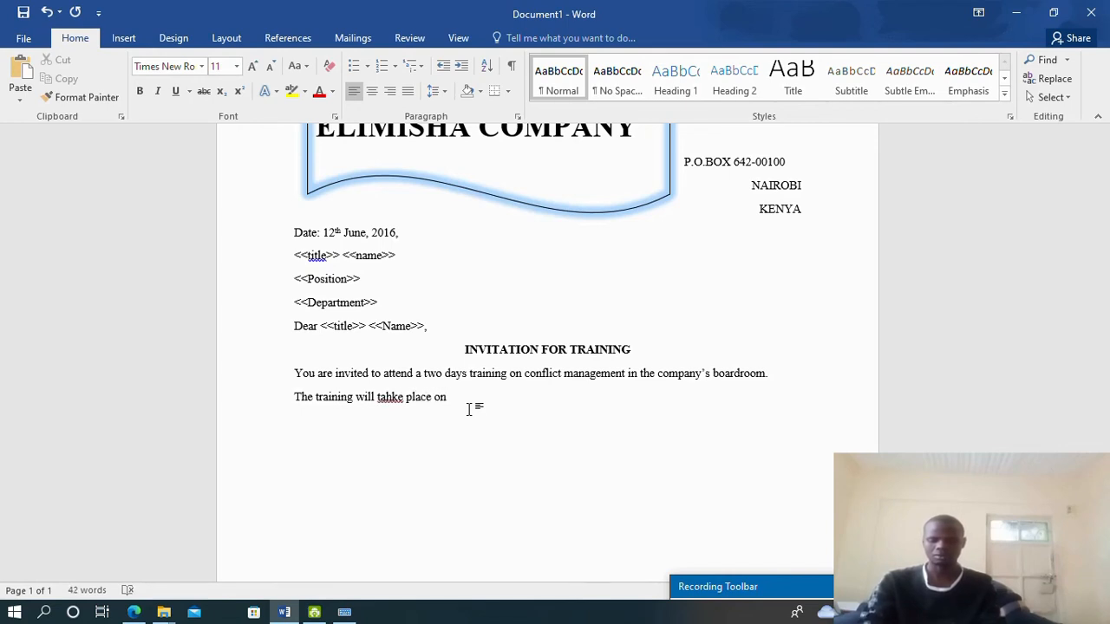
text(20th )
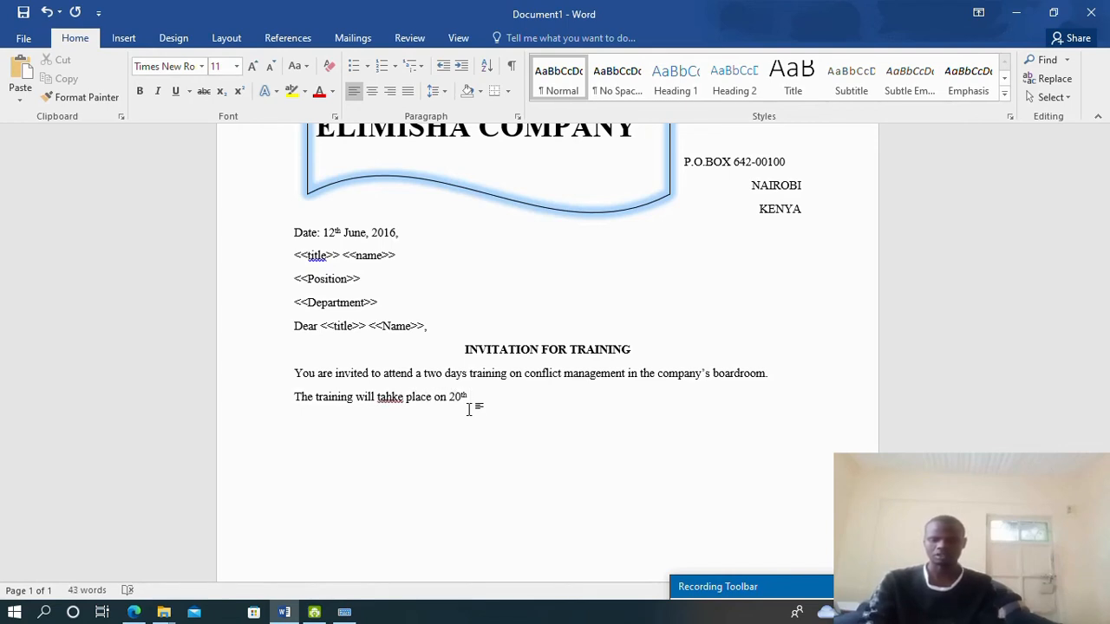
text(and 21)
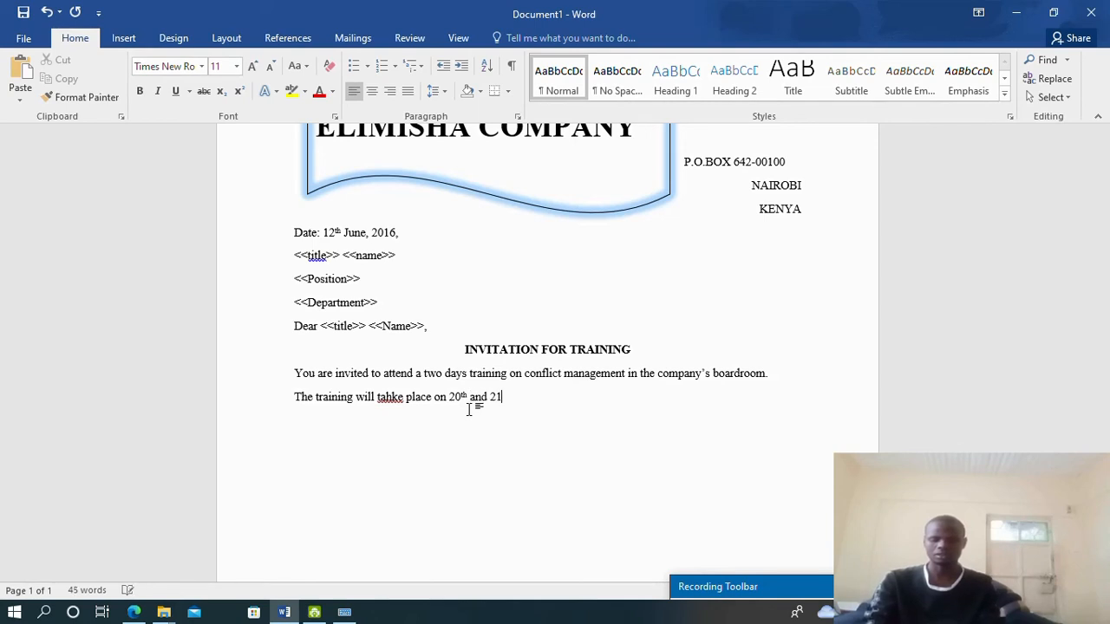
text(st Ju)
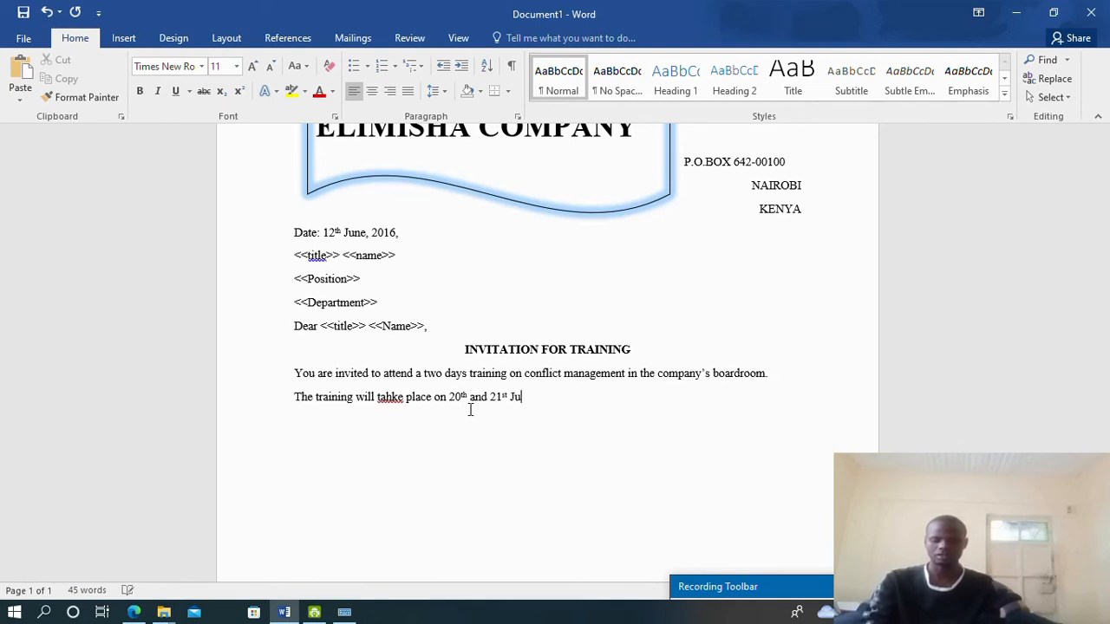
text(ne, 201)
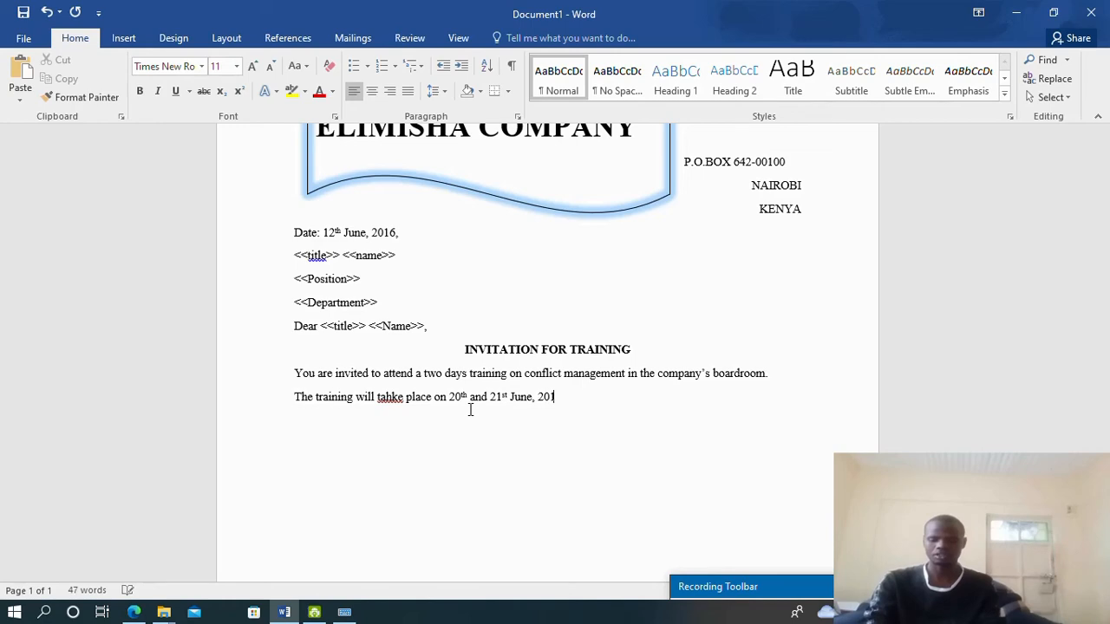
text(6)
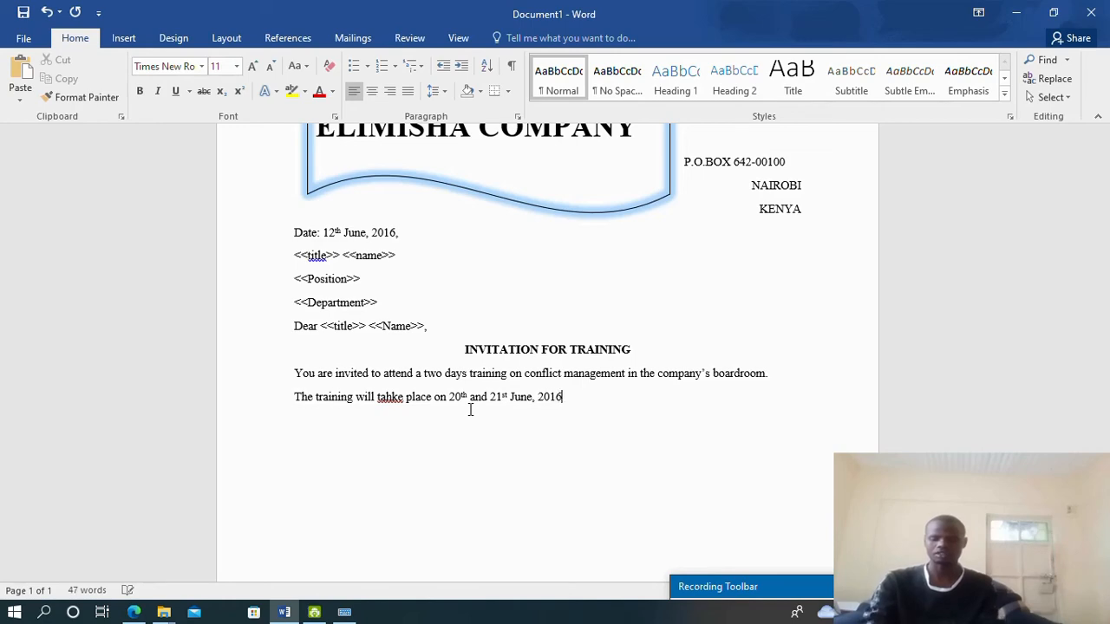
click(135, 613)
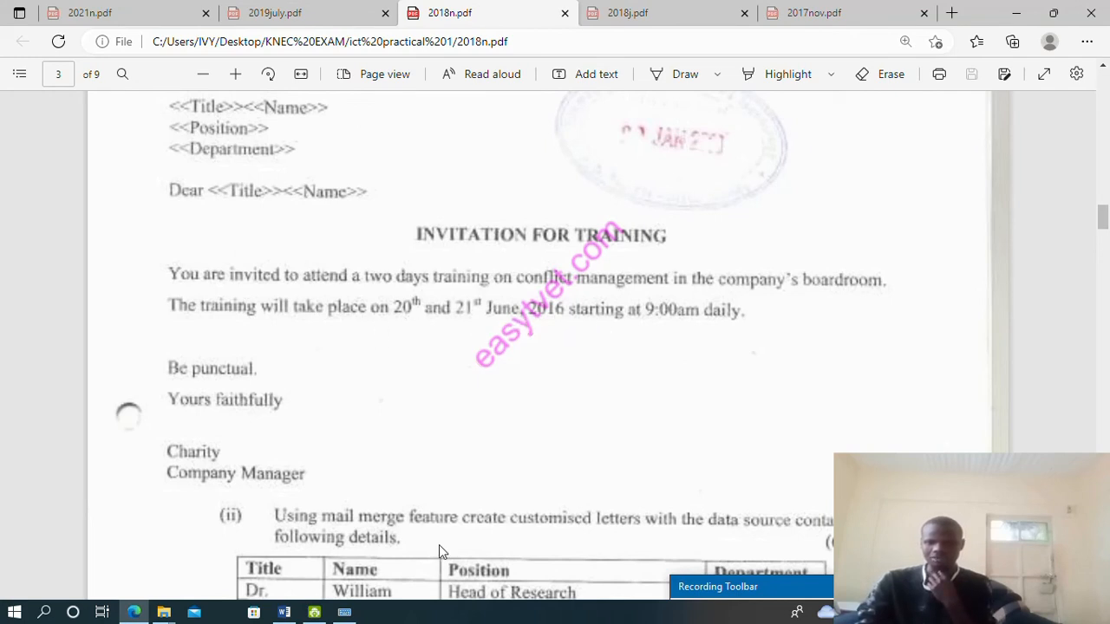
click(283, 613)
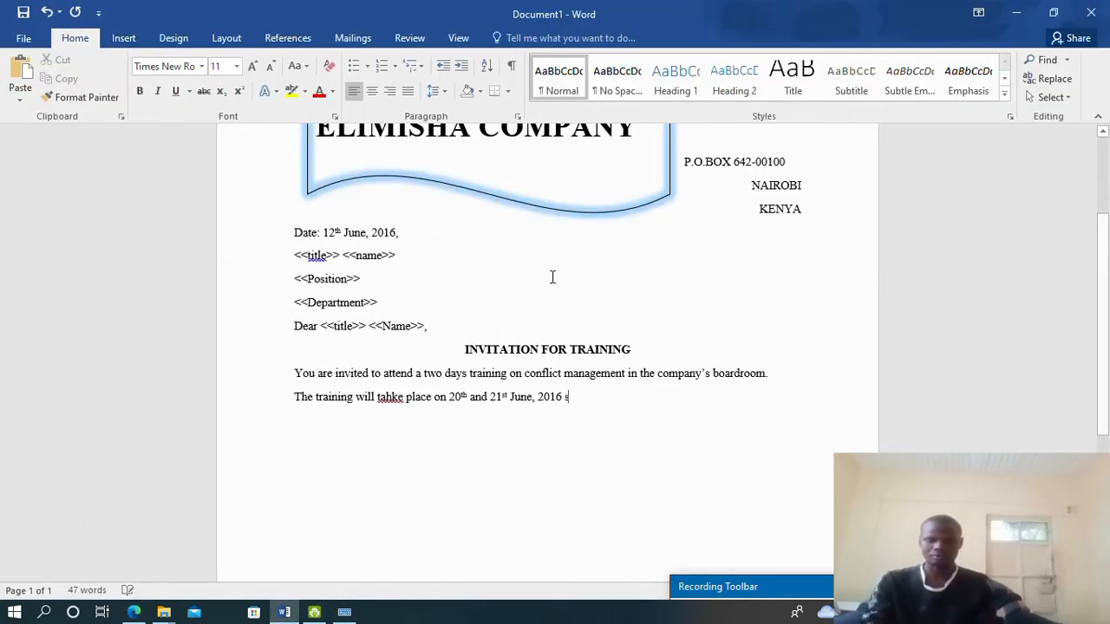
Finish the sentence with ' starting at 9:00 am daily.' and correct 'tahke' to 'take'
text(star)
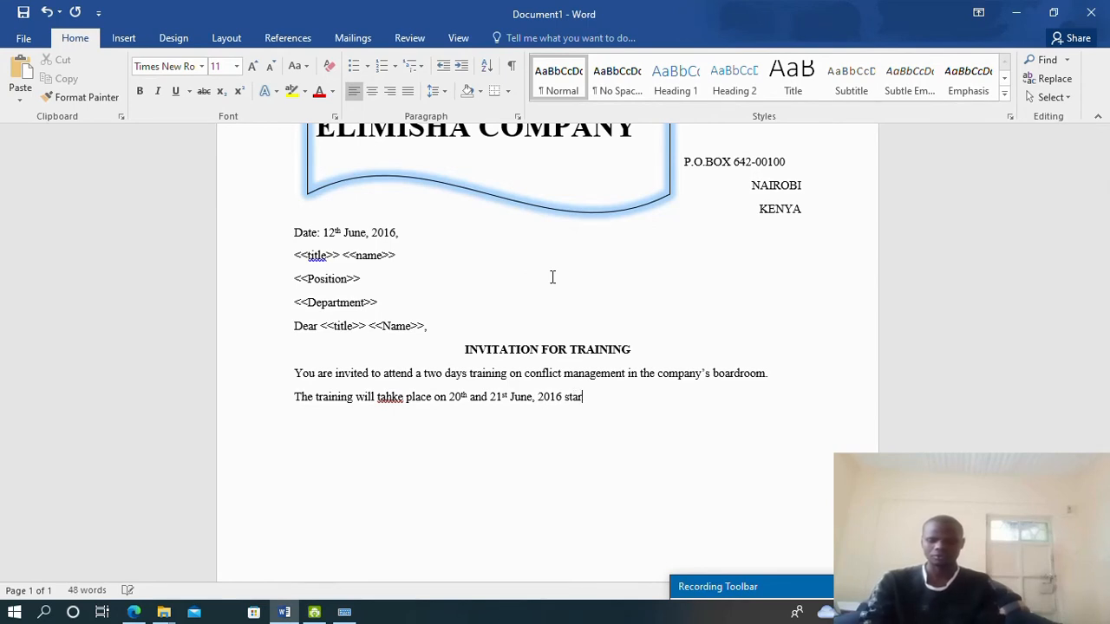
text(ting at 9)
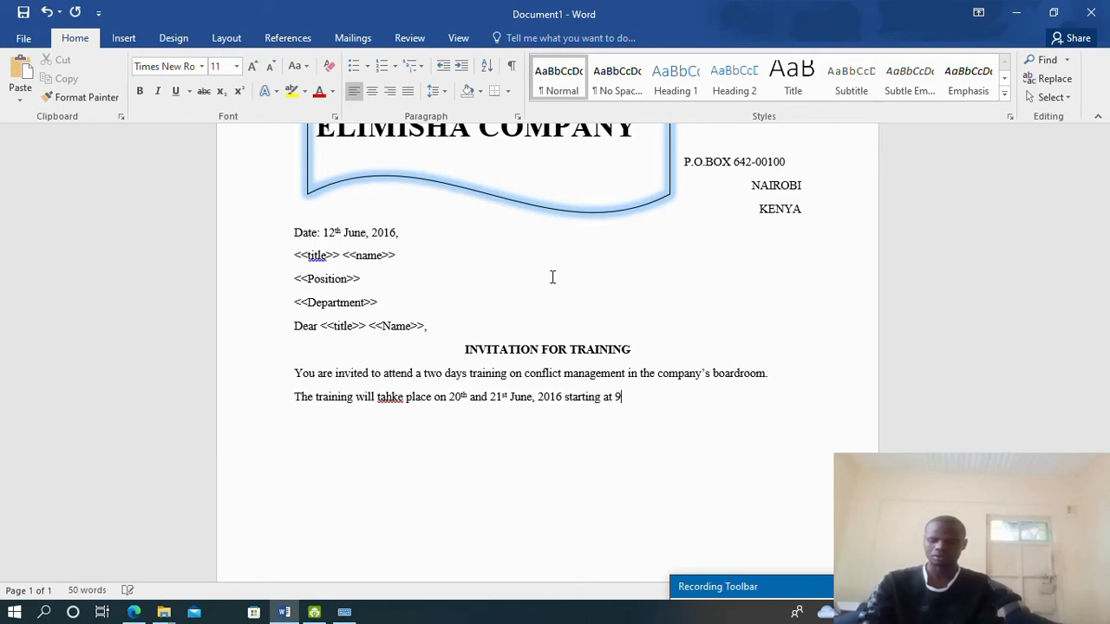
text(:00 ar)
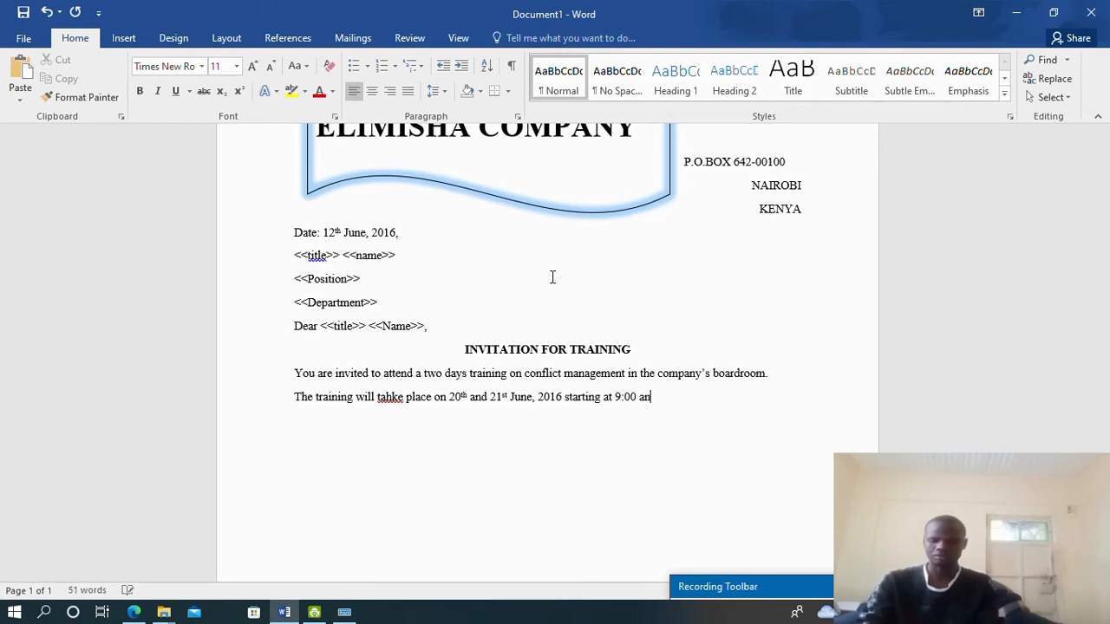
key(BackSpace)
text(m dail)
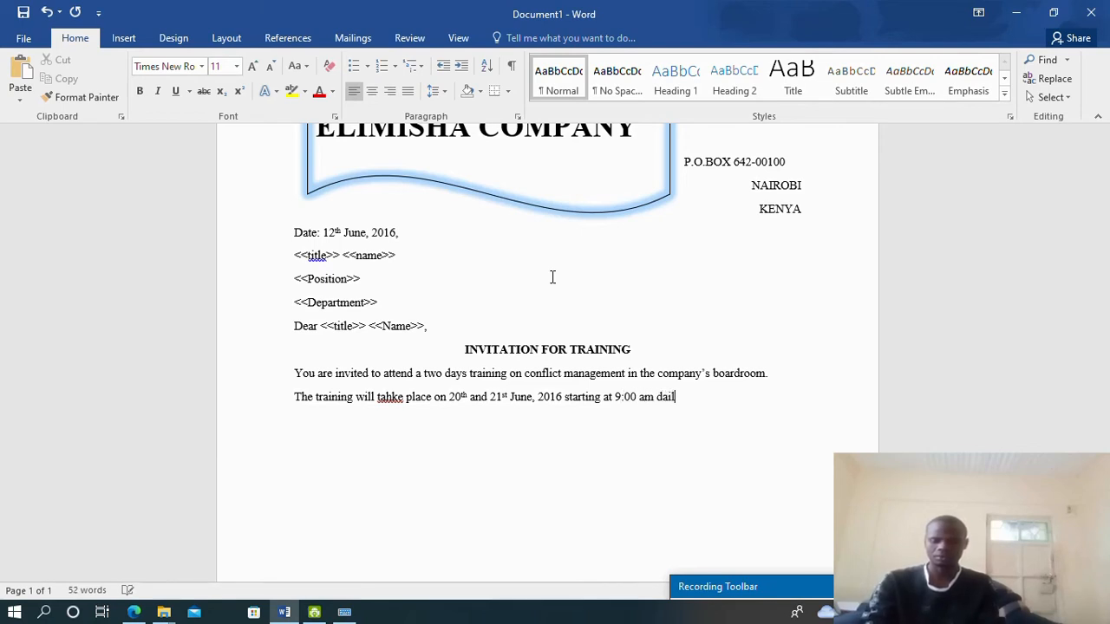
text(y.)
key(Return)
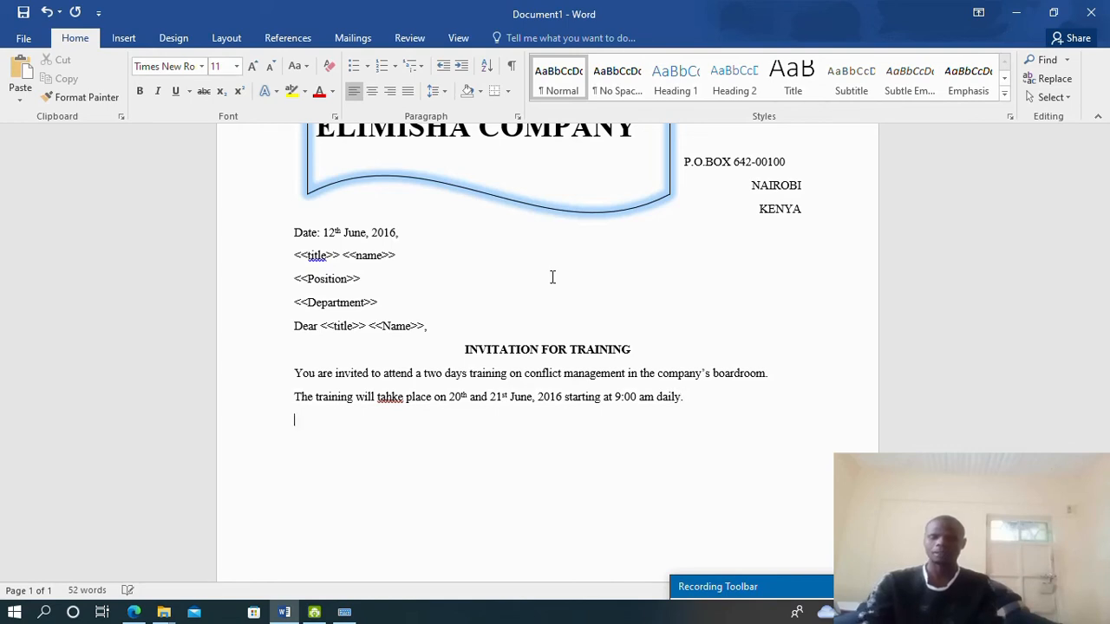
right_click(394, 401)
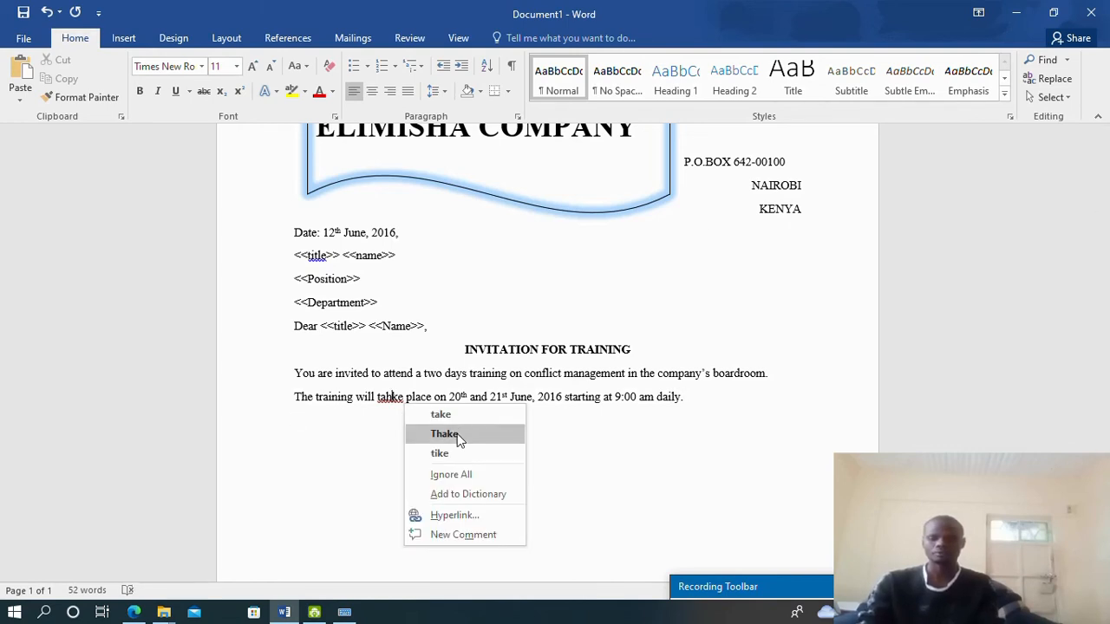
click(452, 415)
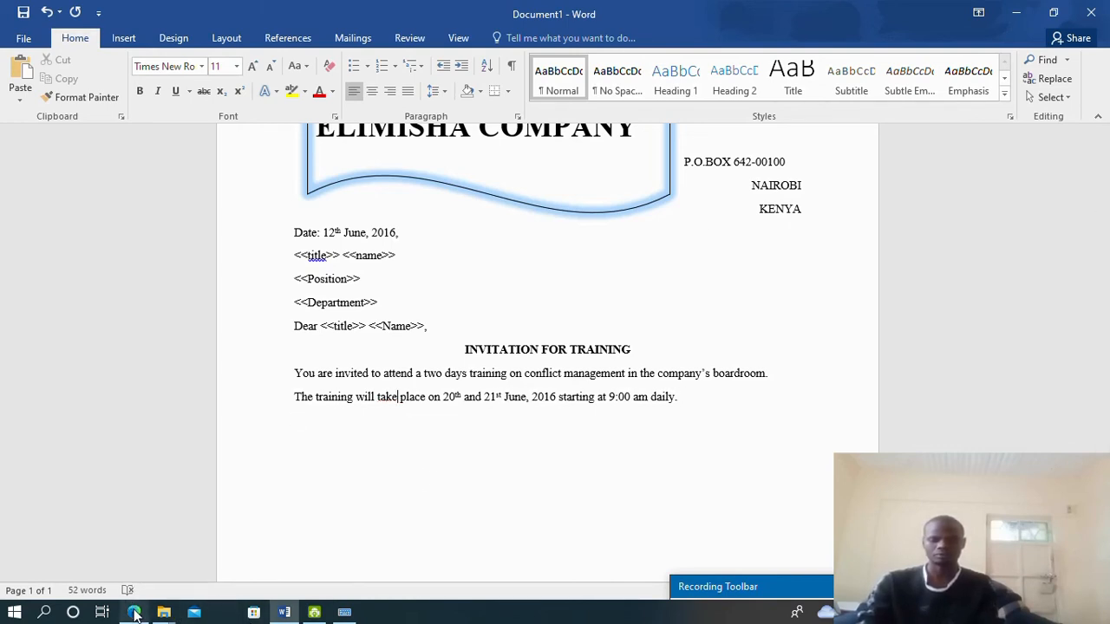
click(135, 612)
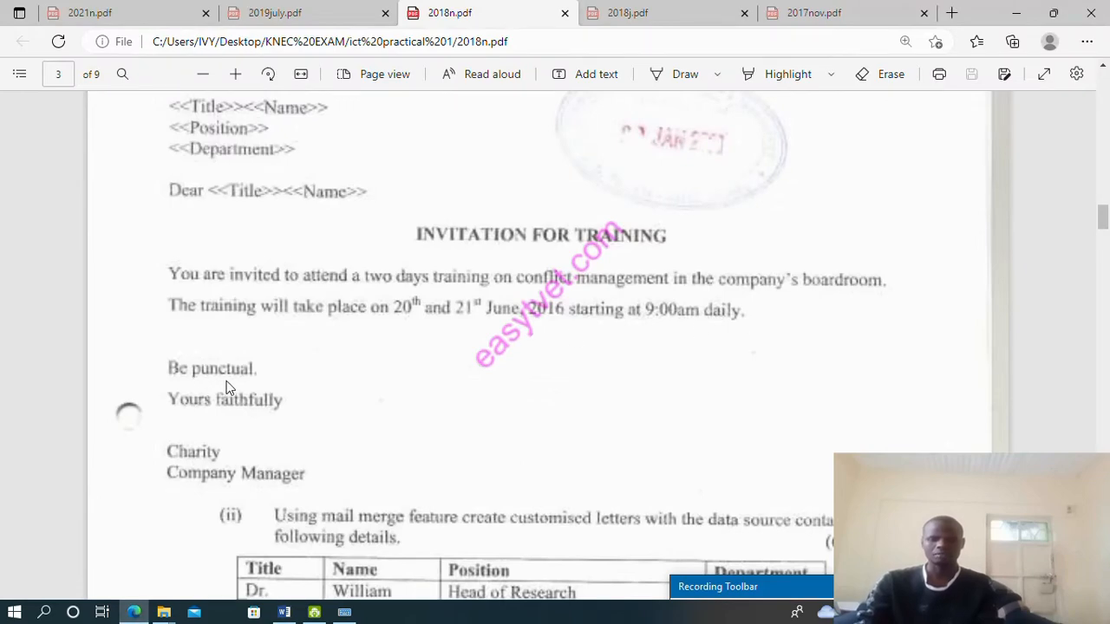
Add a 'Be punctual.' line below the training sentence
scroll(227, 387, down, 1)
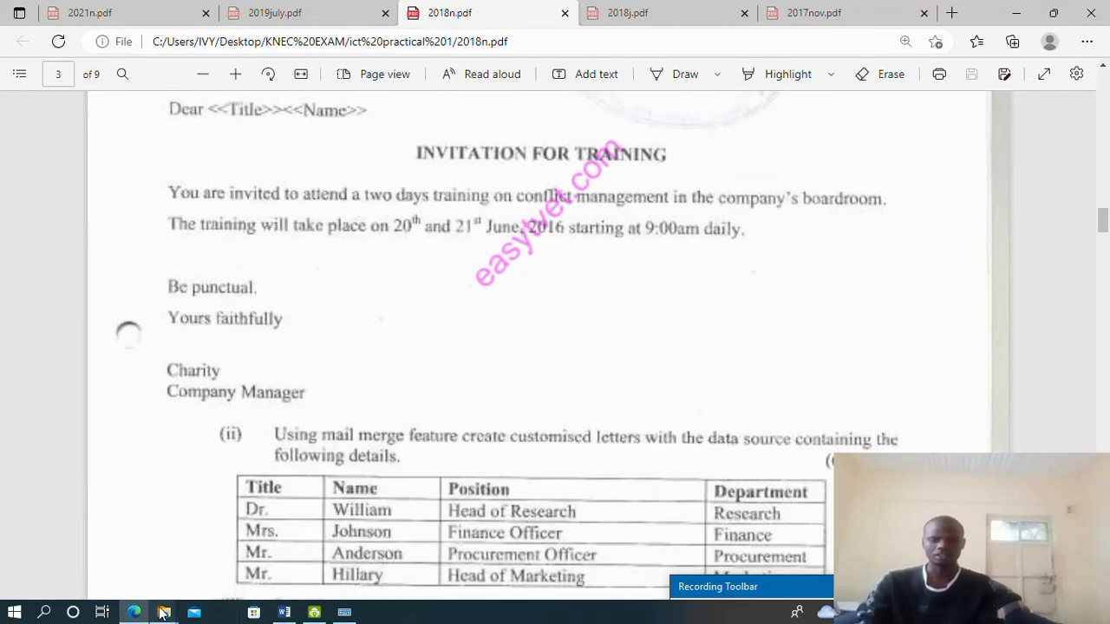
click(282, 614)
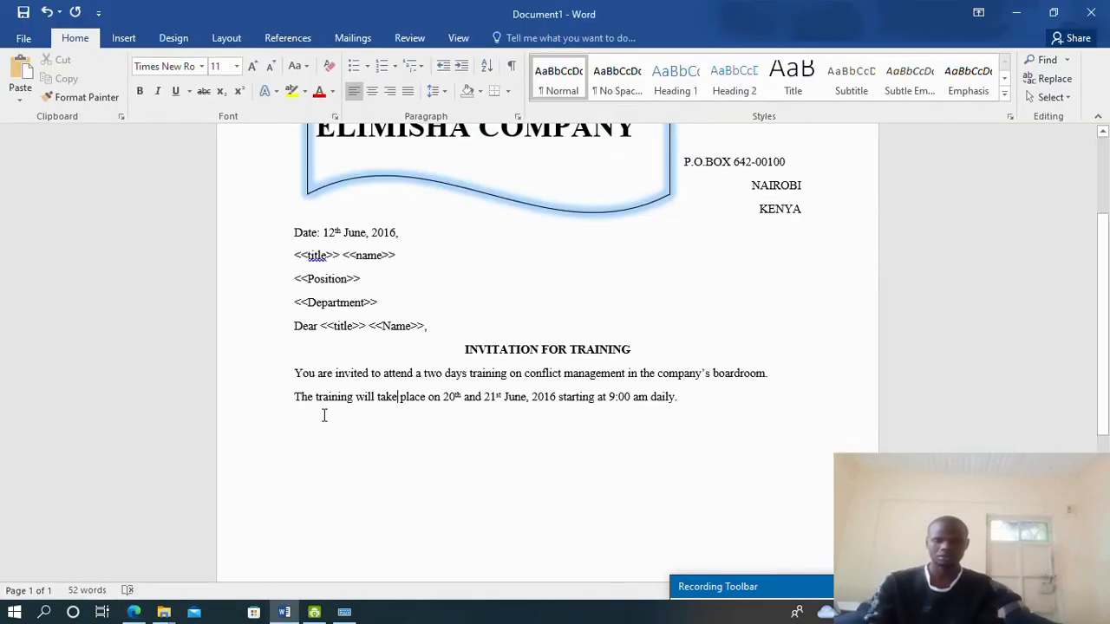
double_click(295, 420)
key(Return)
text(Be pau)
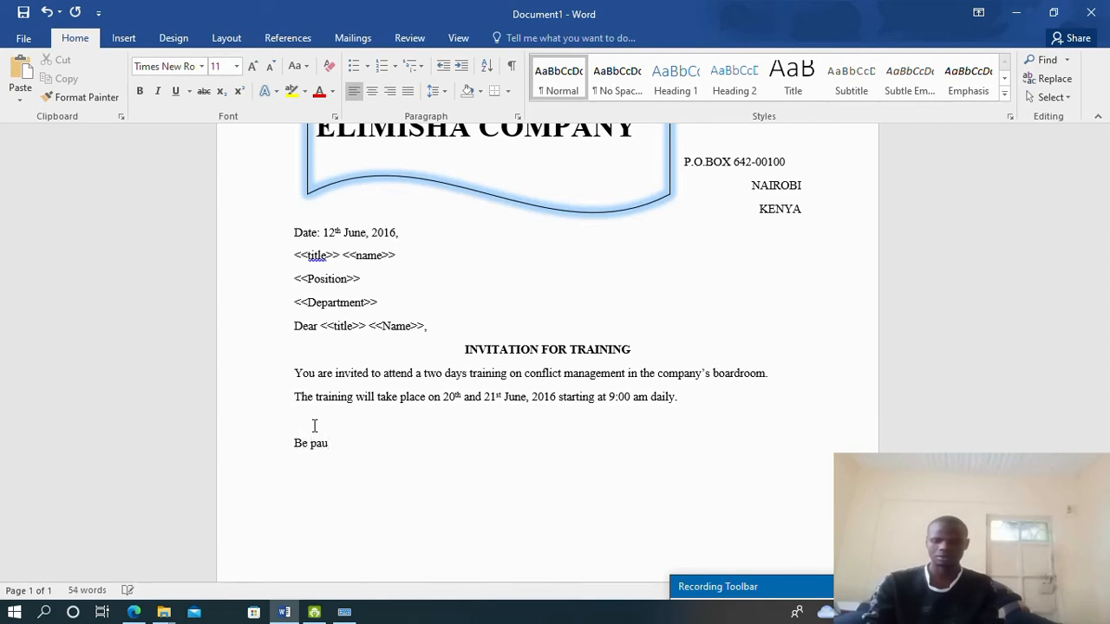
text(nctual.)
key(Return)
Type the 'Yours faithfully,' sign-off, the signatory's name and 'Company Manager.' on separate lines
text(Yp)
key(BackSpace)
text(ors faithfully,  )
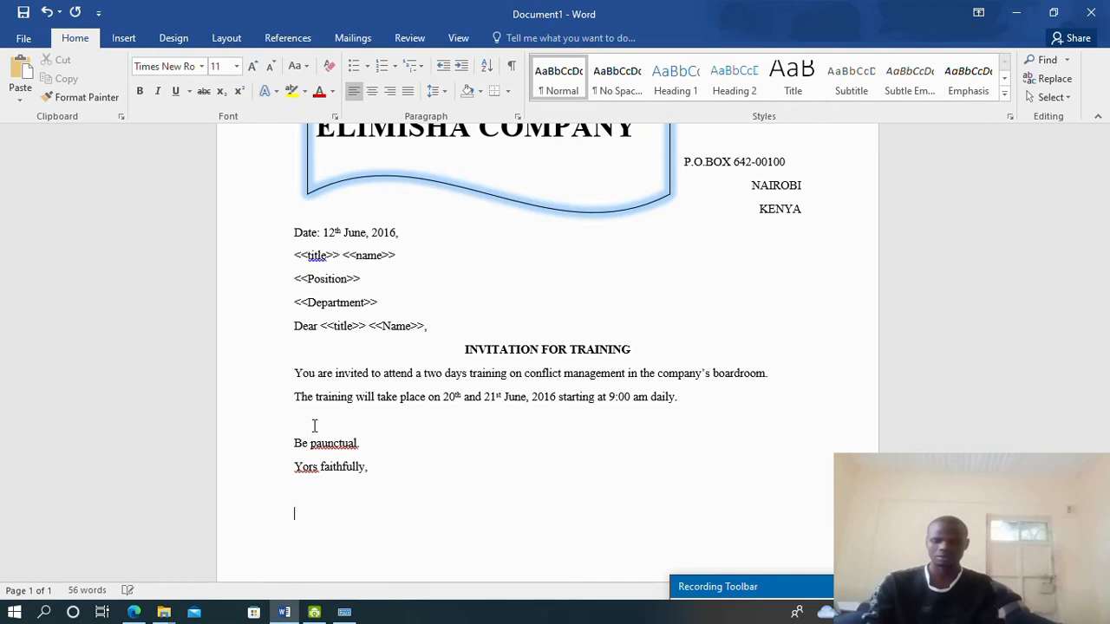
text(Charity.)
key(Return)
text(Company Mar)
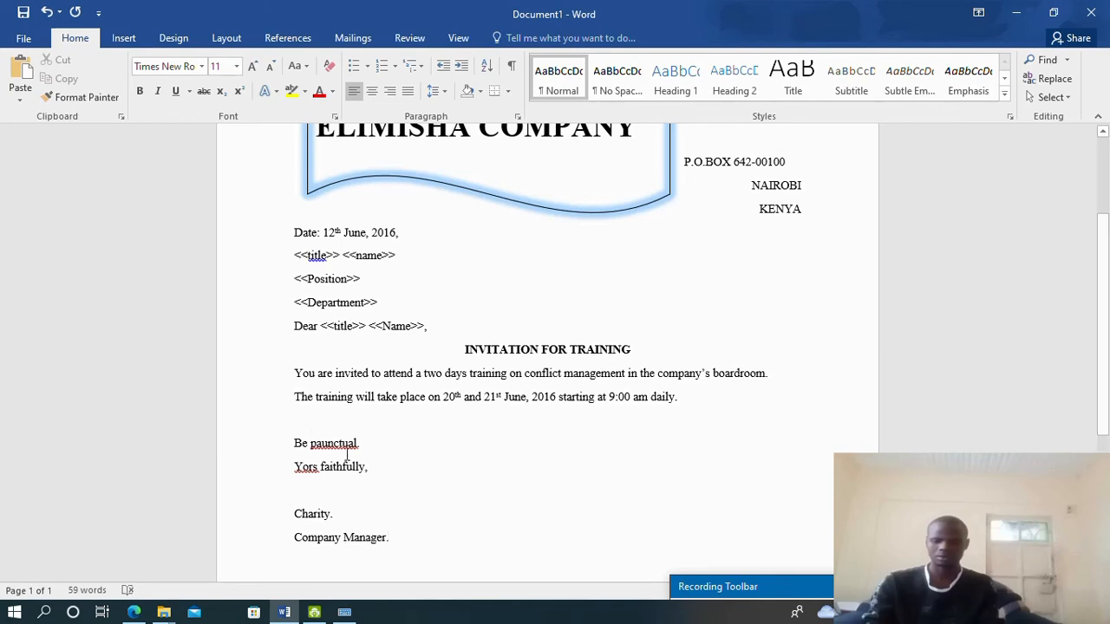
right_click(347, 442)
Correct 'paunctual' to 'punctual' and 'Yors' to 'Yours'
click(401, 462)
right_click(311, 468)
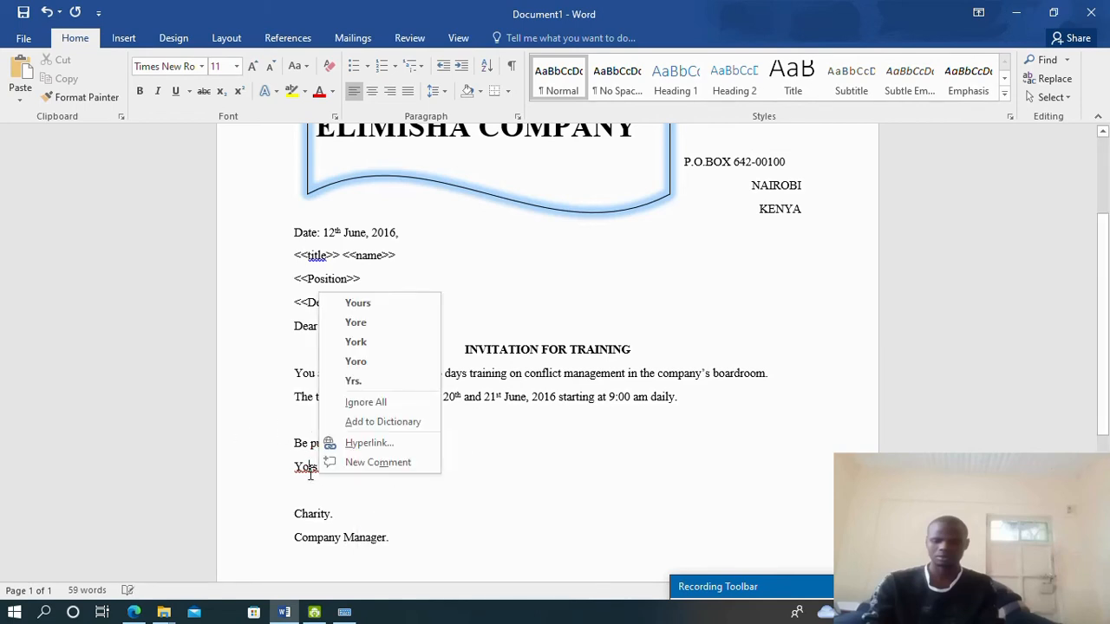
click(357, 303)
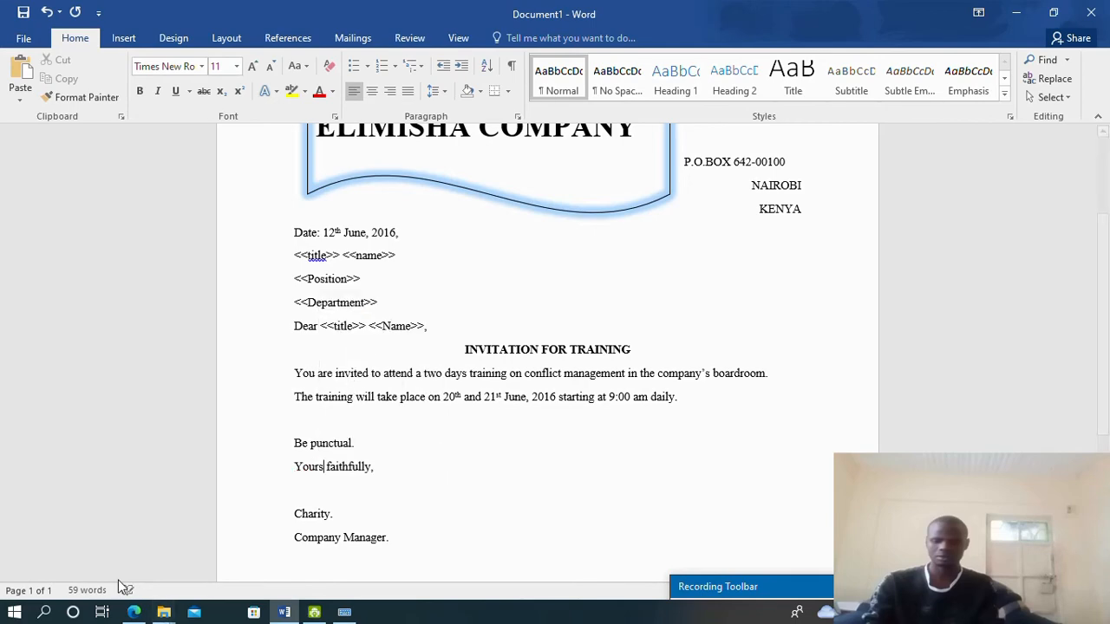
Compare the finished letter against the exam paper PDF
click(134, 612)
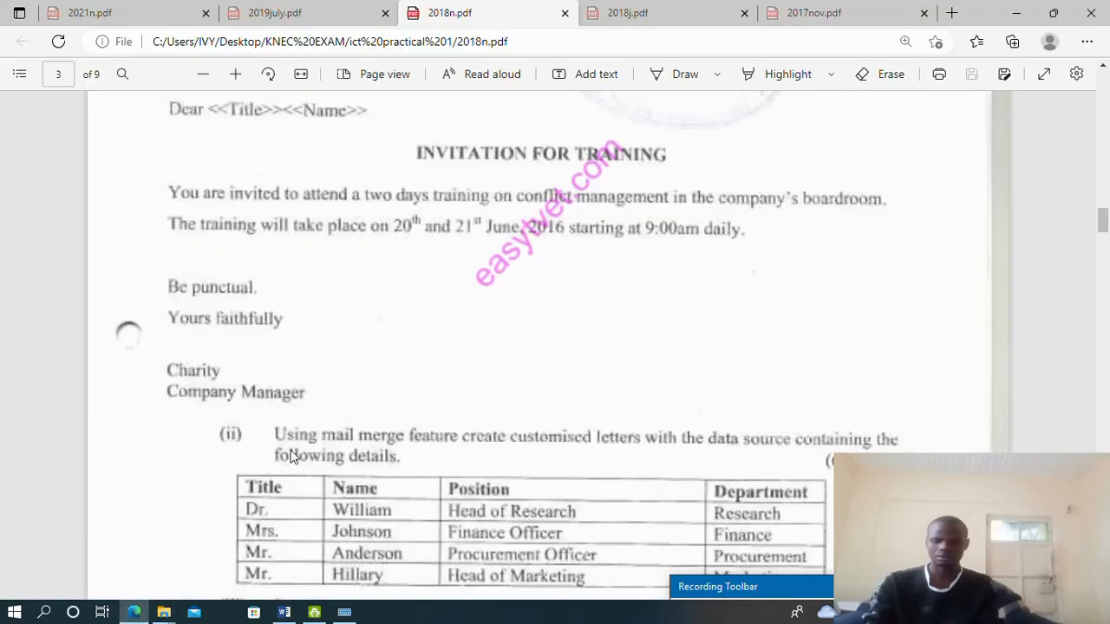
scroll(311, 439, down, 3)
scroll(272, 330, up, 3)
scroll(359, 216, up, 5)
scroll(418, 219, up, 4)
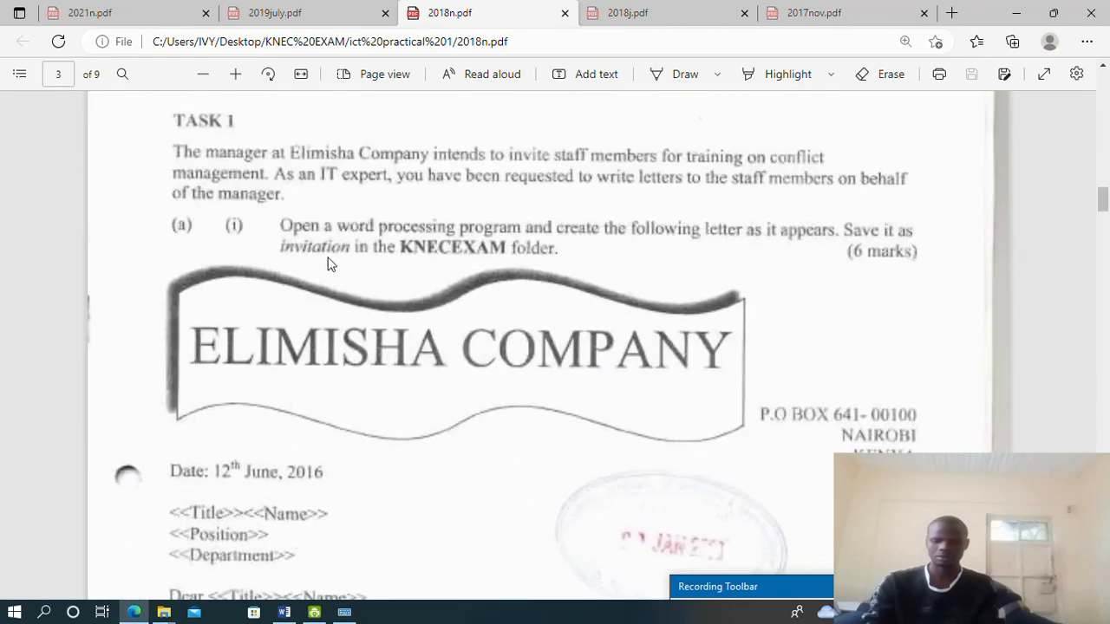
click(293, 614)
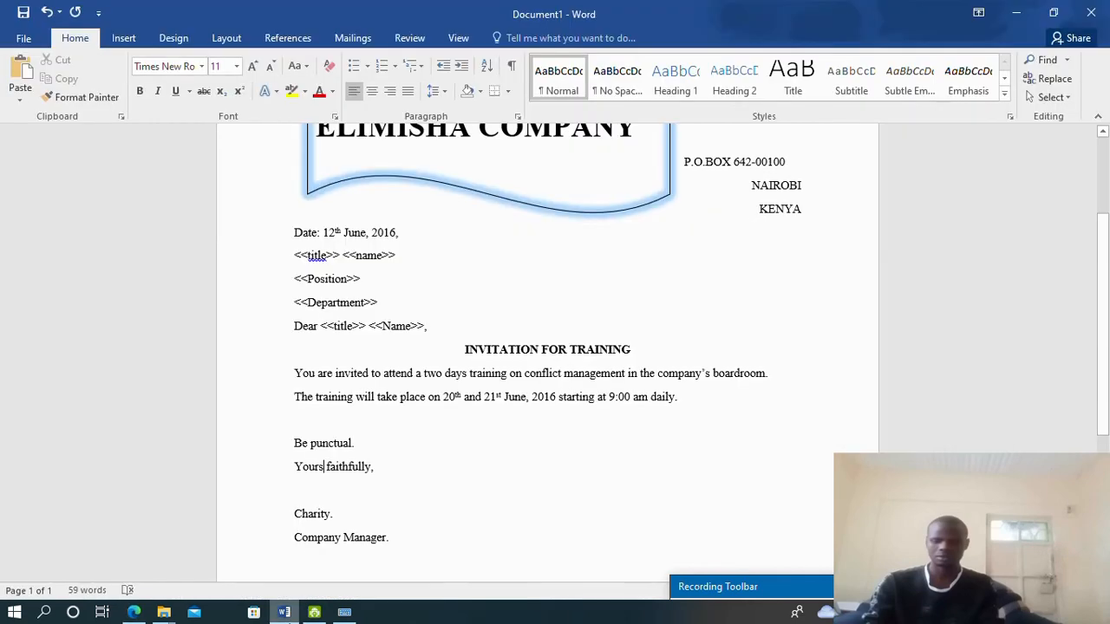
Save the letter as 'invitation' in the KNEC EXAM folder, replacing the existing file
click(19, 39)
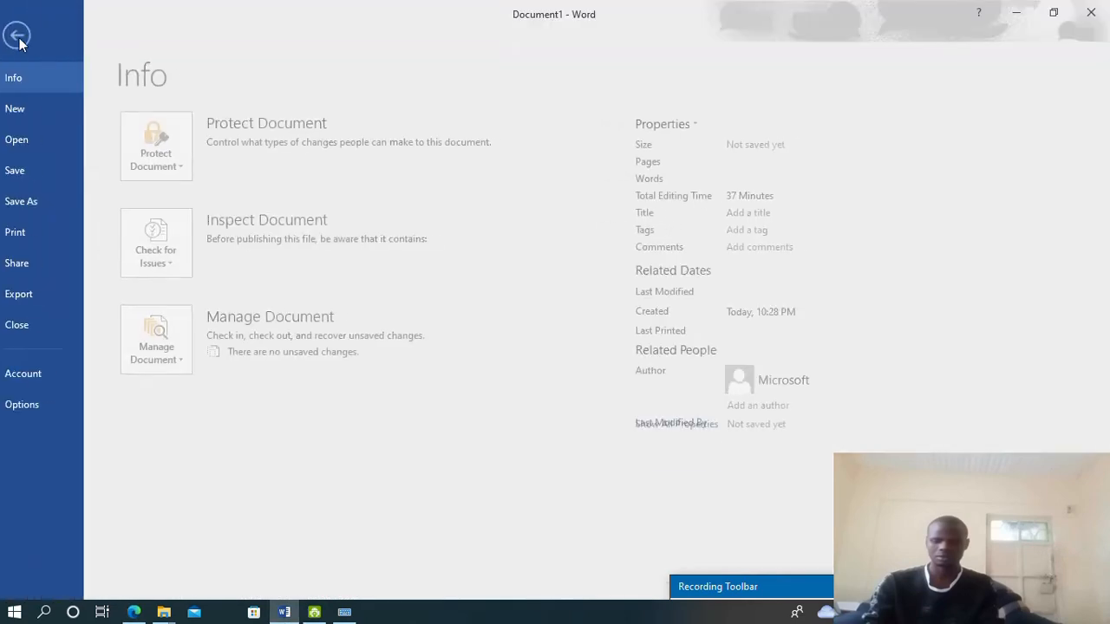
click(37, 201)
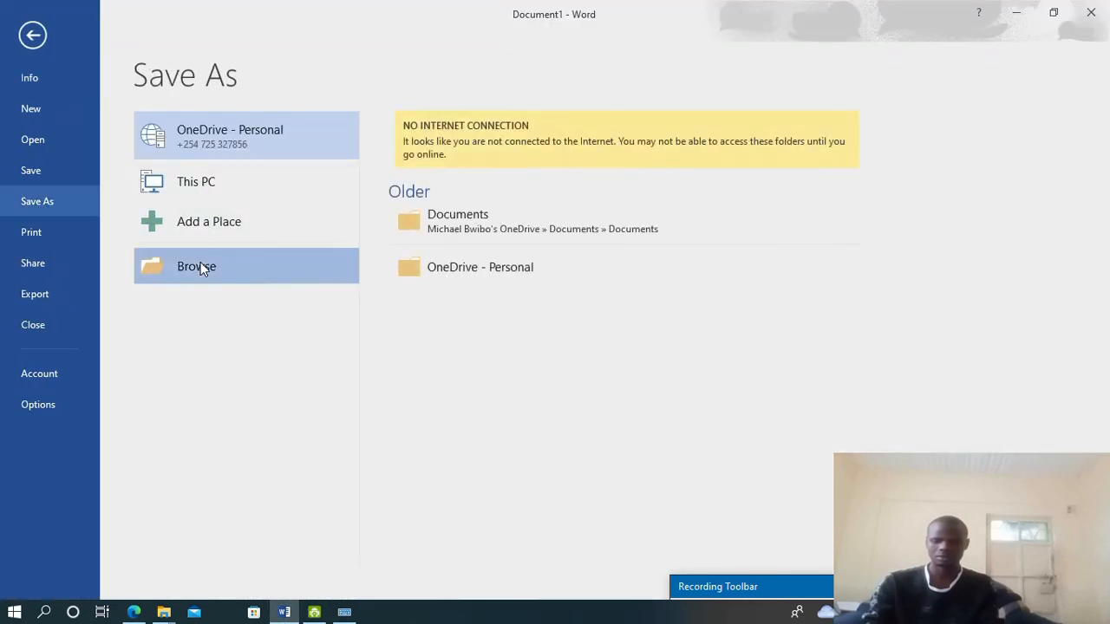
click(200, 262)
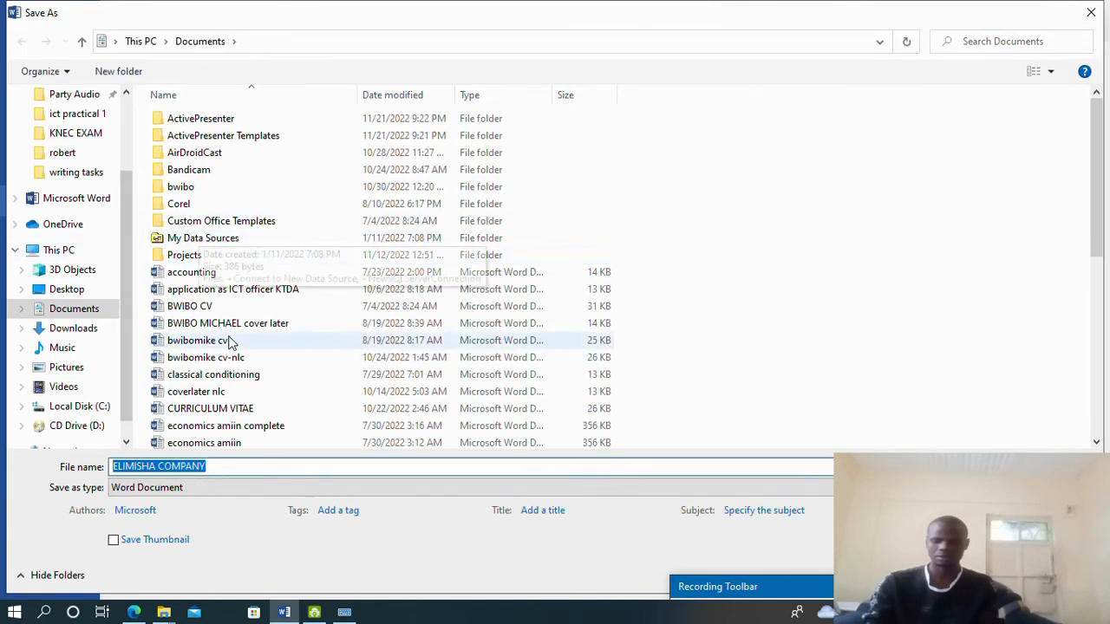
click(92, 135)
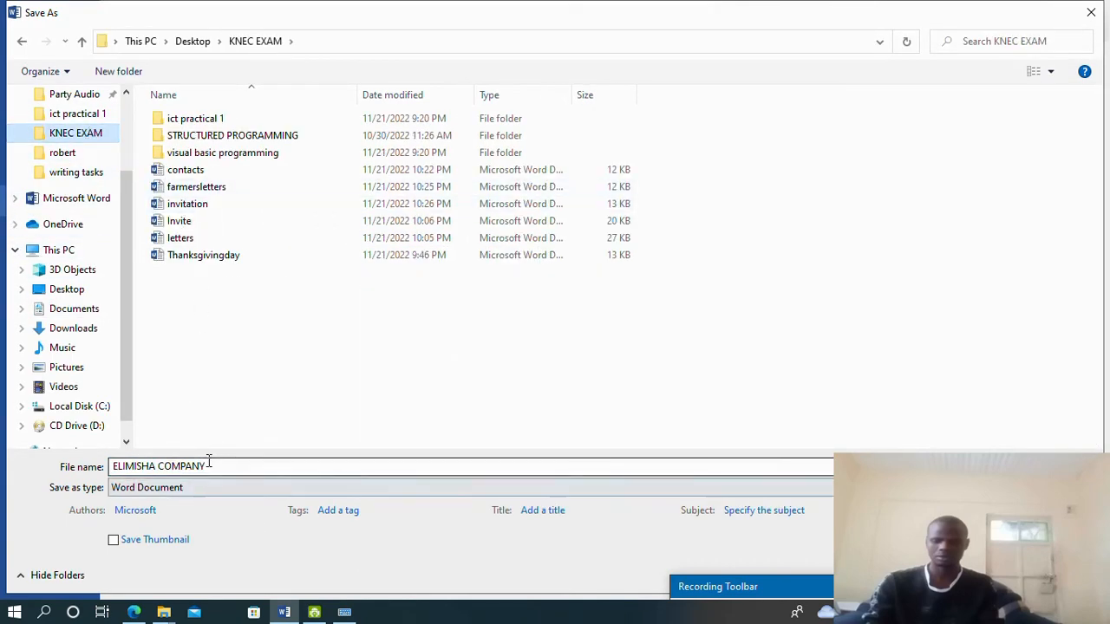
drag(208, 462, 74, 472)
text(invi)
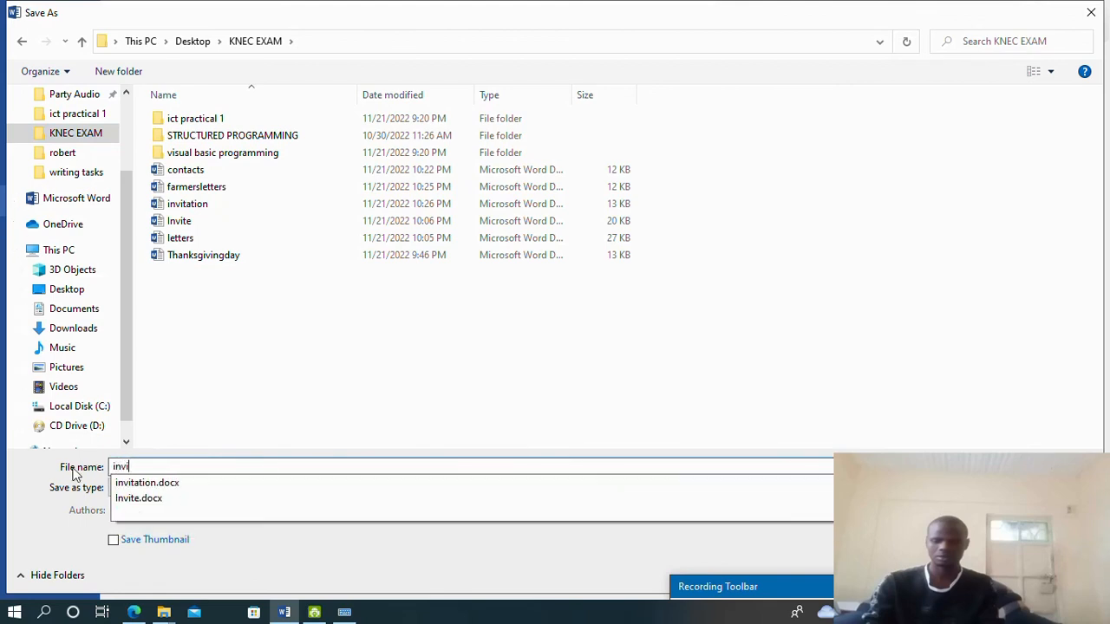
text(tation)
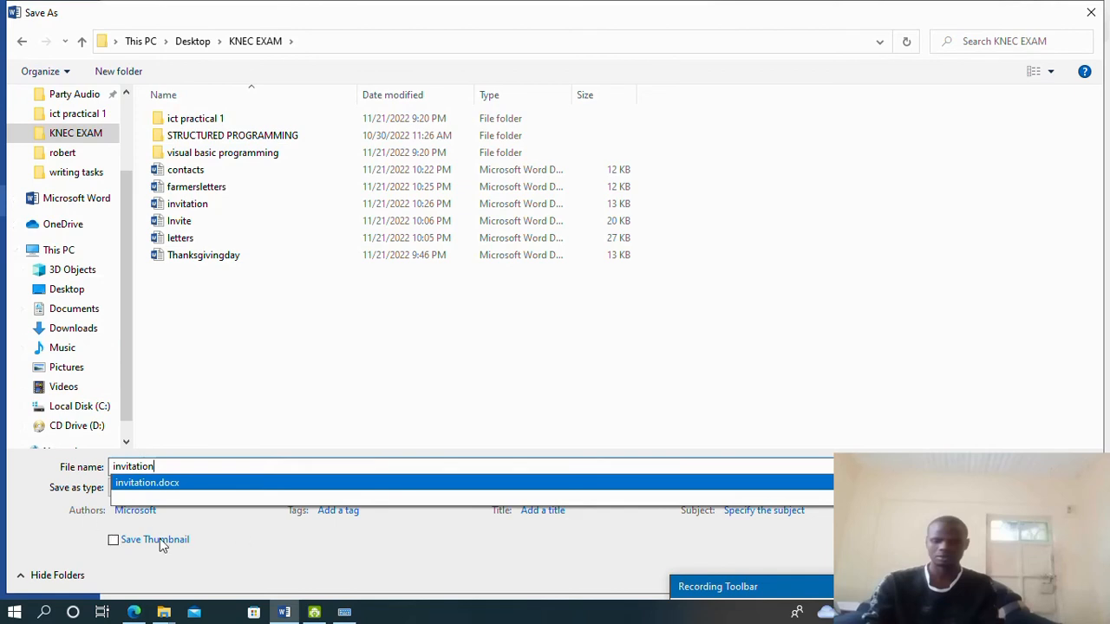
click(228, 555)
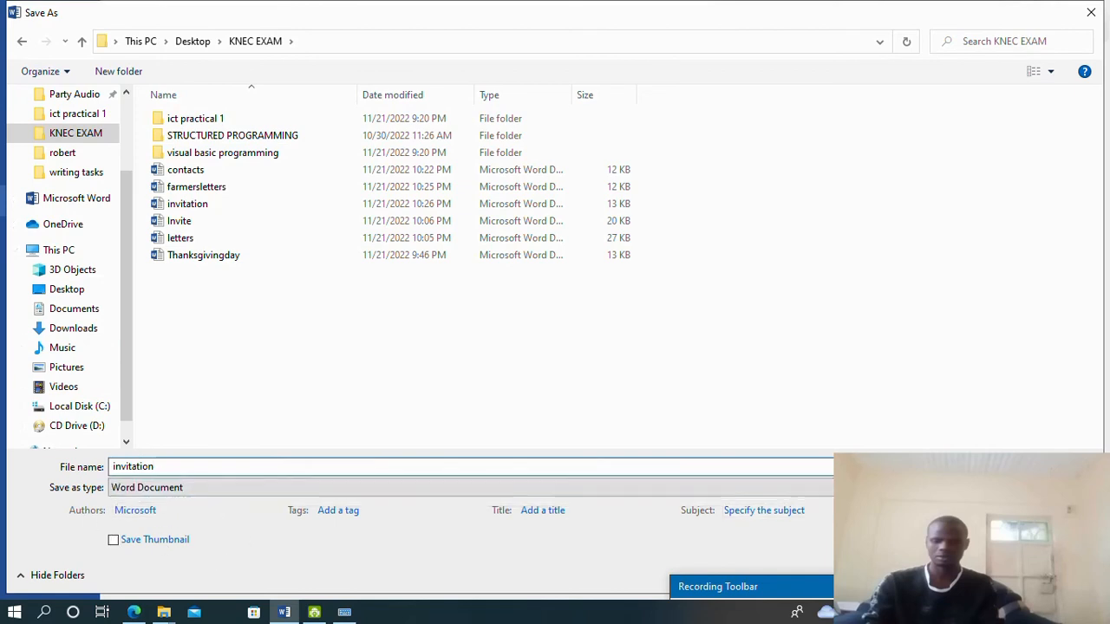
key(Return)
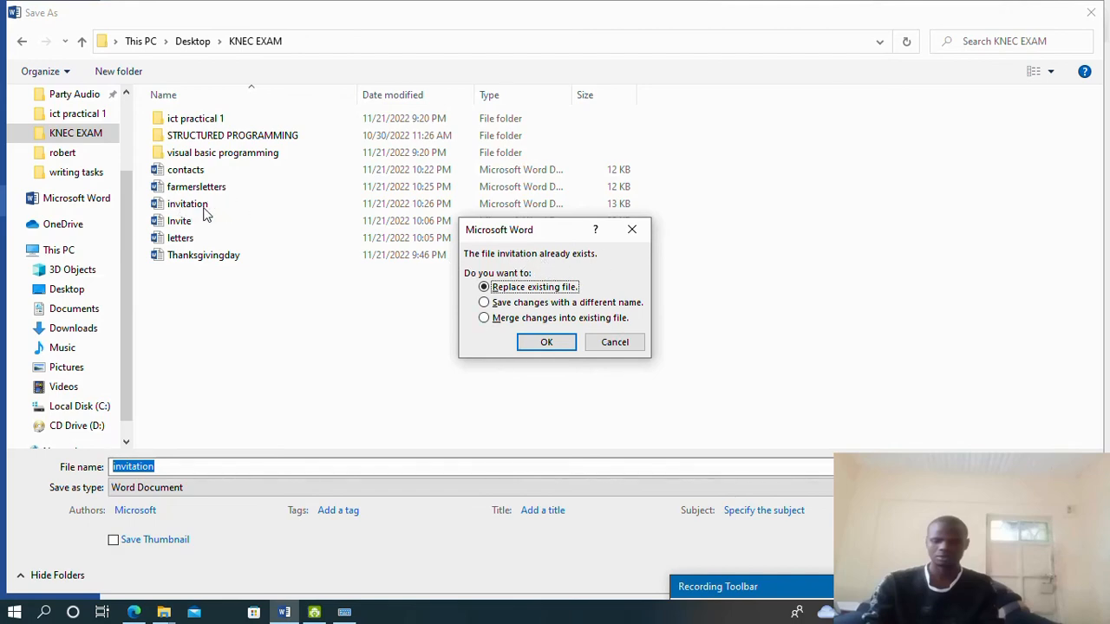
click(568, 342)
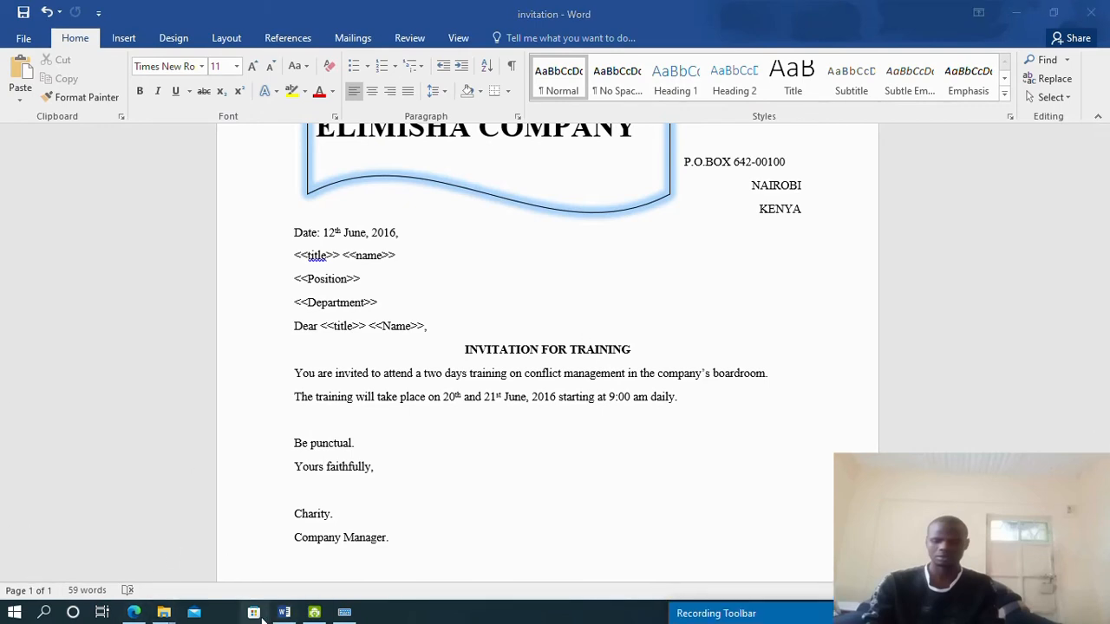
Scroll the 2018n.pdf exam paper to its mail-merge data table, then return to the invitation letter
click(134, 612)
scroll(426, 421, down, 2)
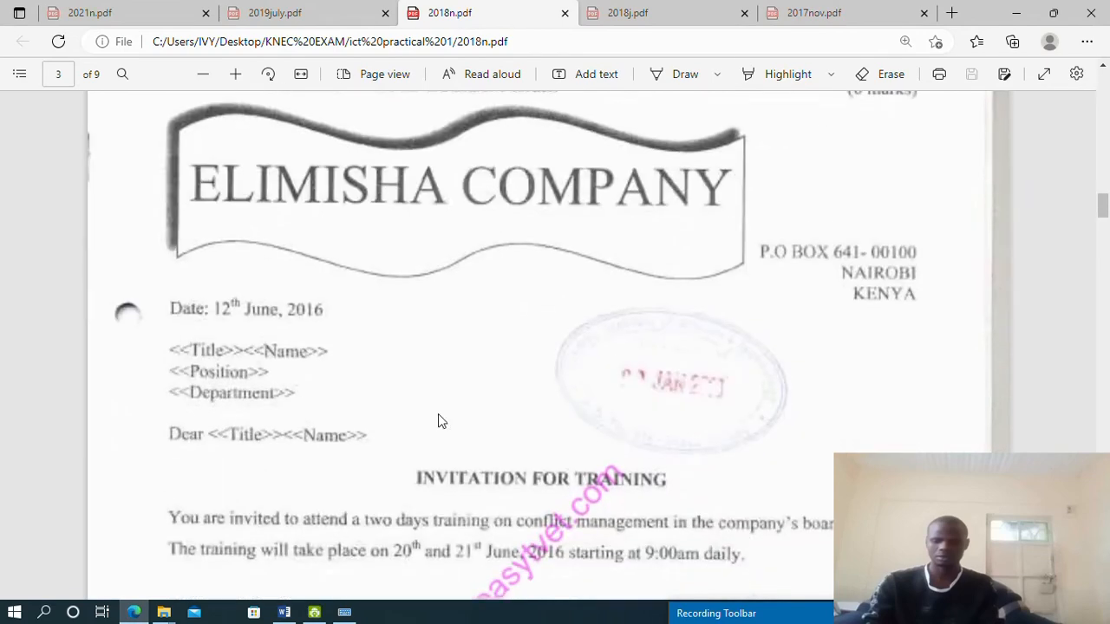
scroll(365, 416, down, 10)
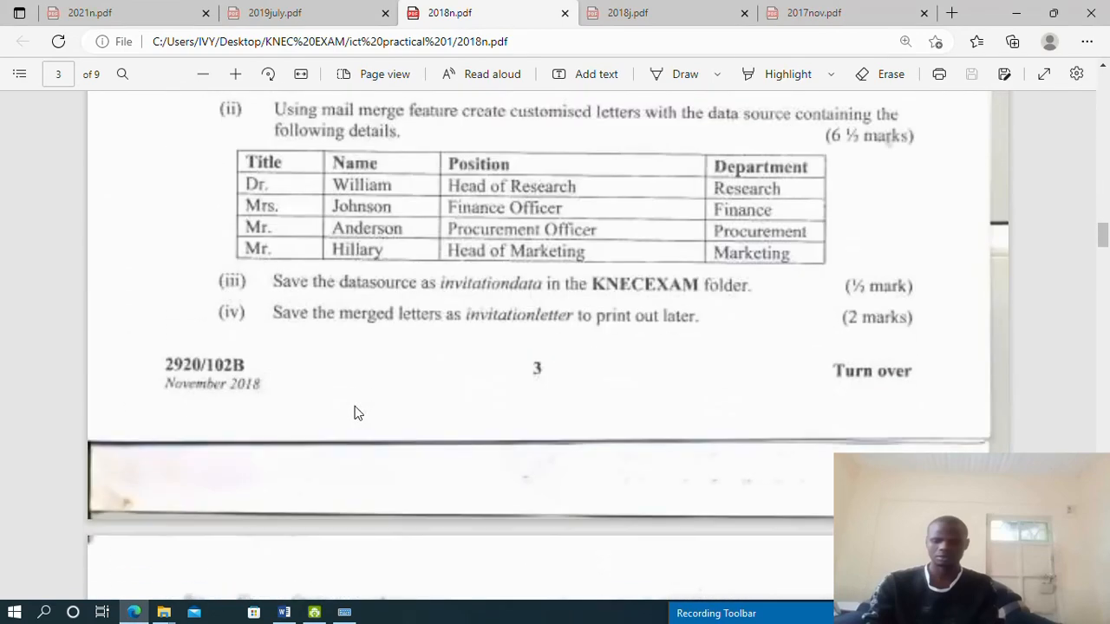
scroll(355, 413, up, 3)
scroll(234, 249, up, 5)
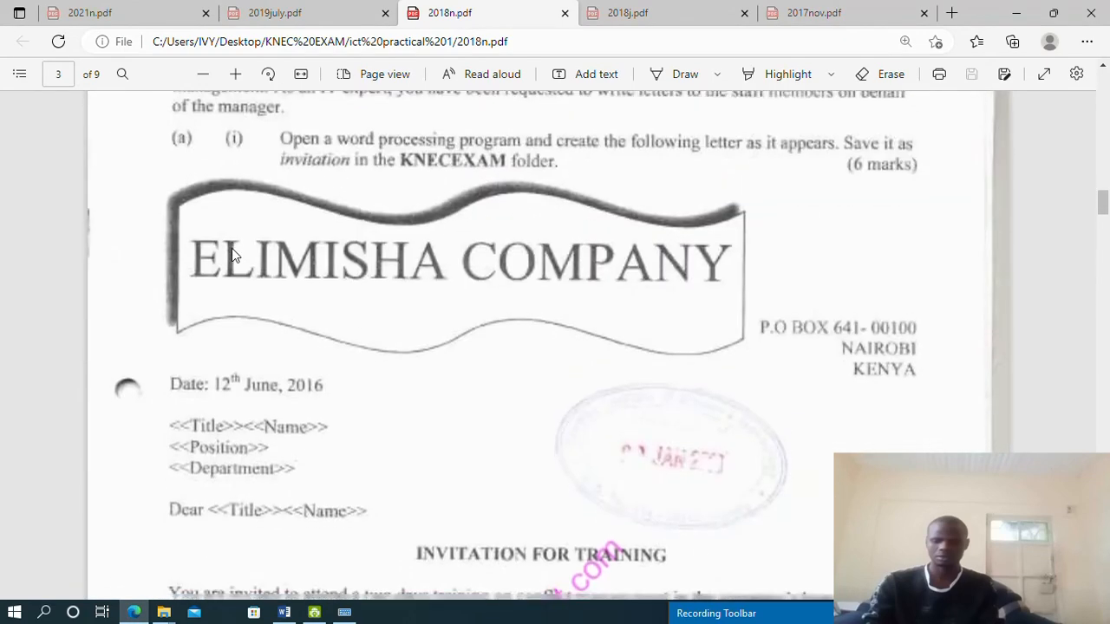
scroll(231, 248, down, 8)
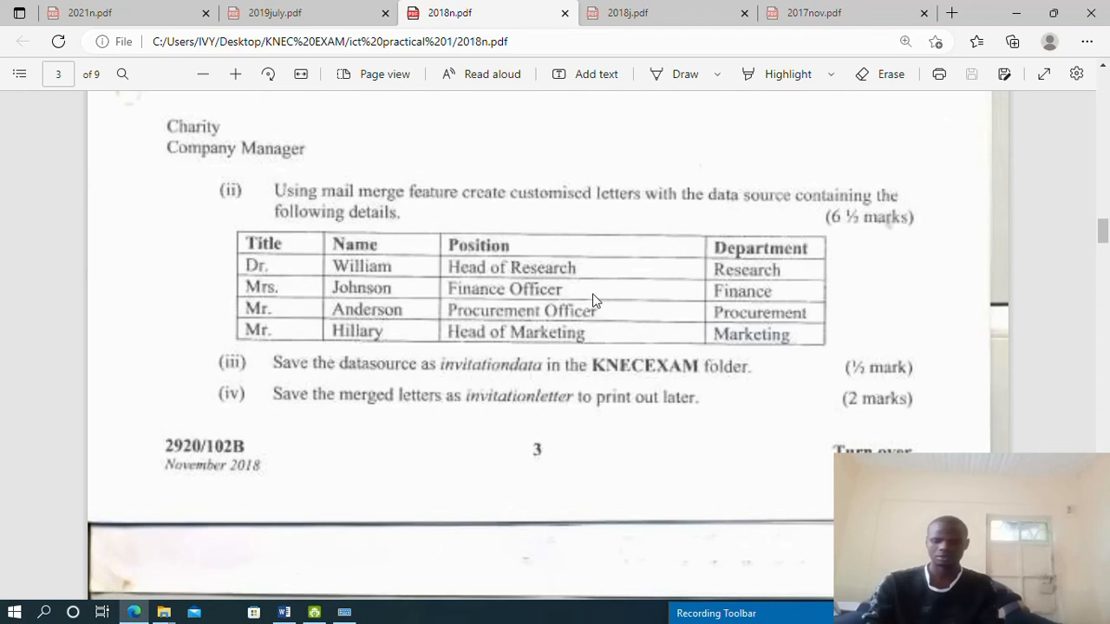
click(314, 612)
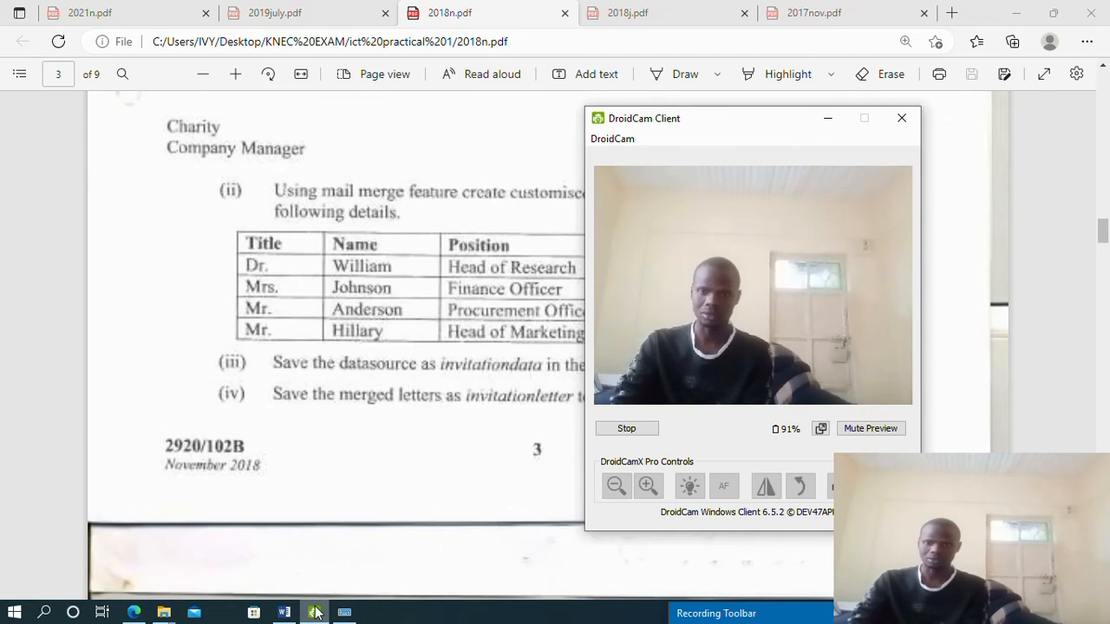
click(315, 612)
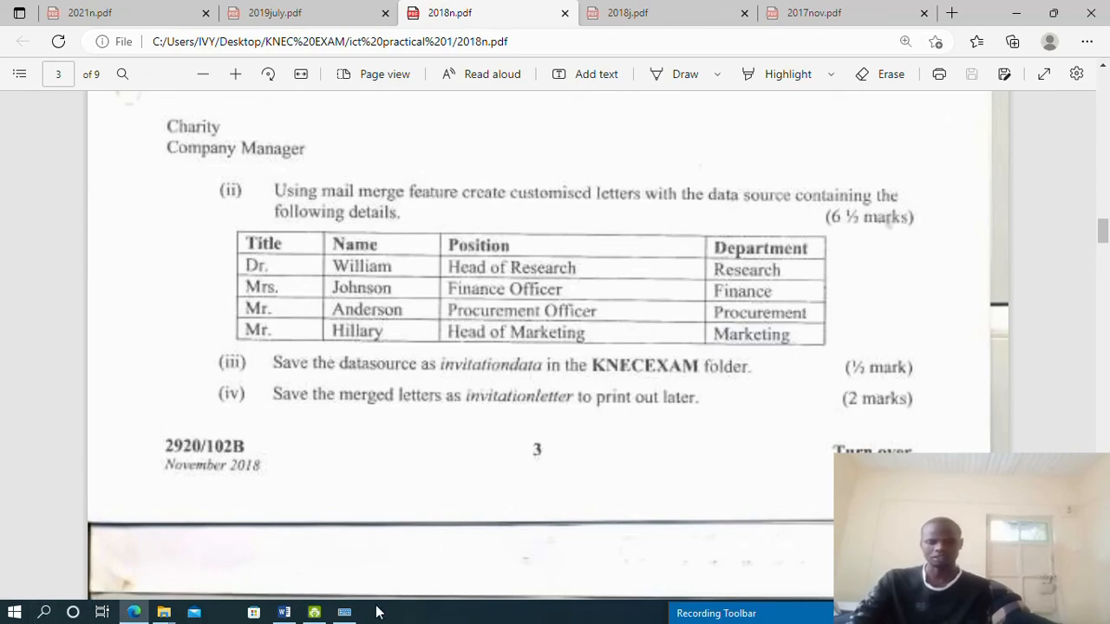
click(284, 612)
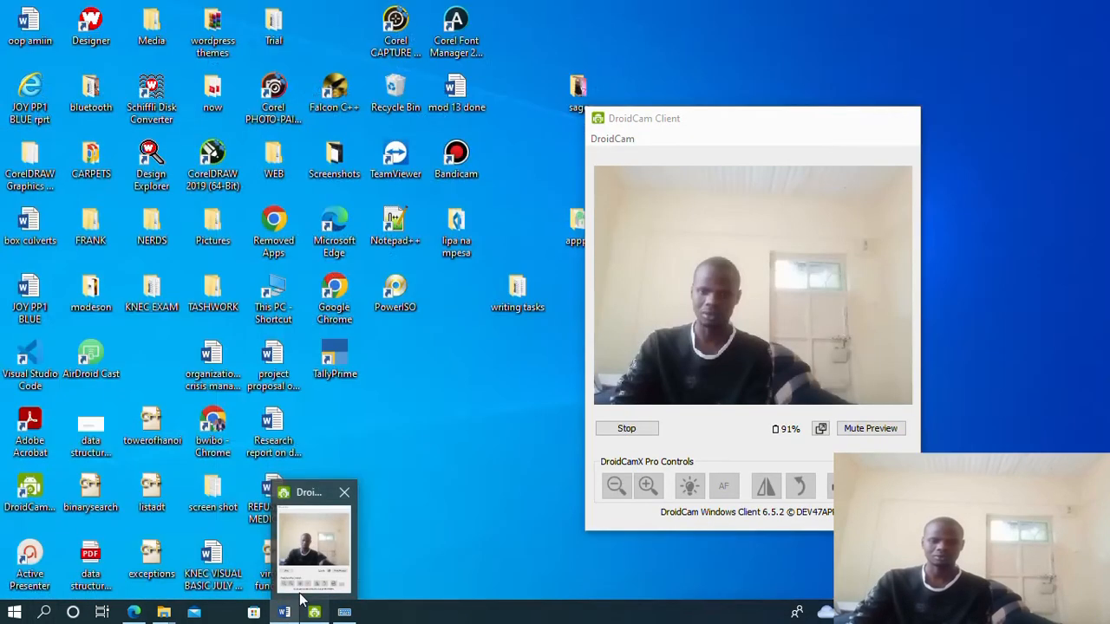
click(284, 612)
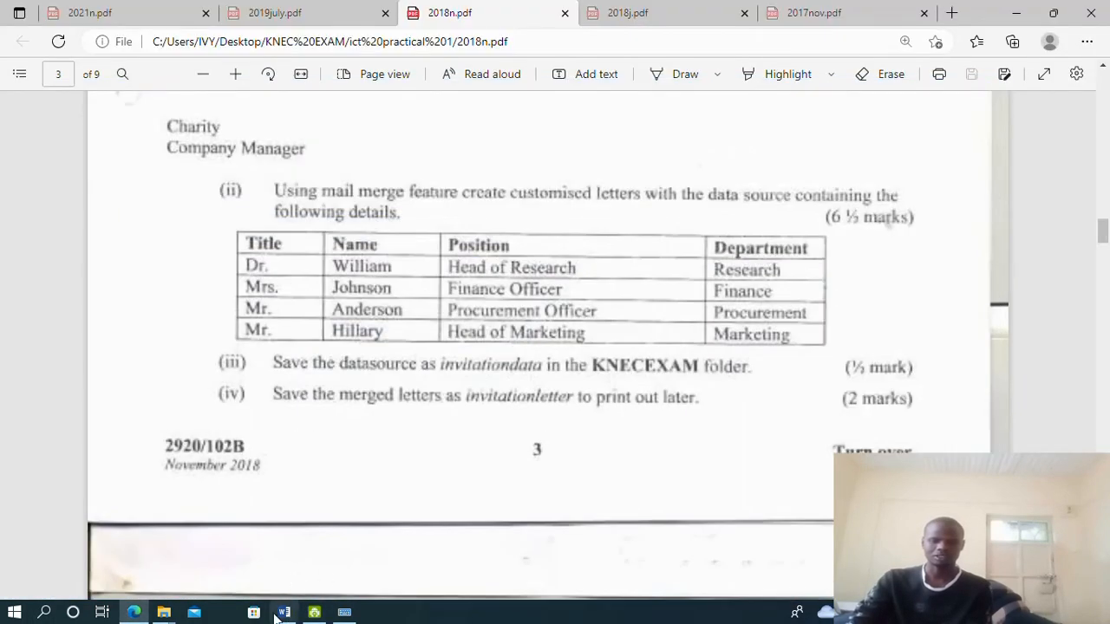
click(284, 612)
click(23, 39)
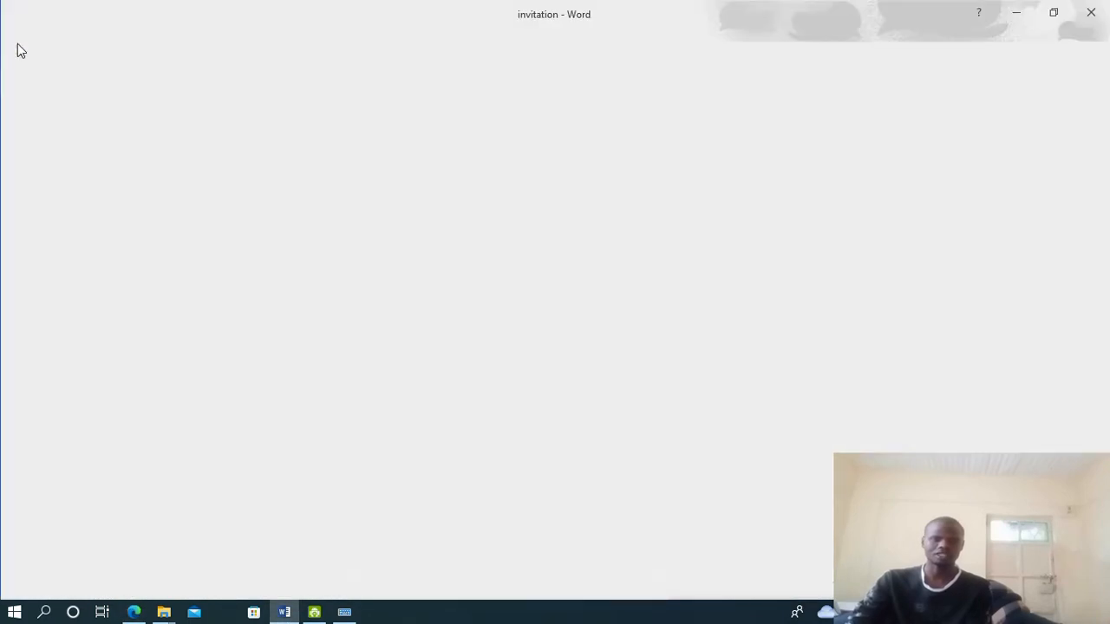
Create a new blank Word document
click(31, 115)
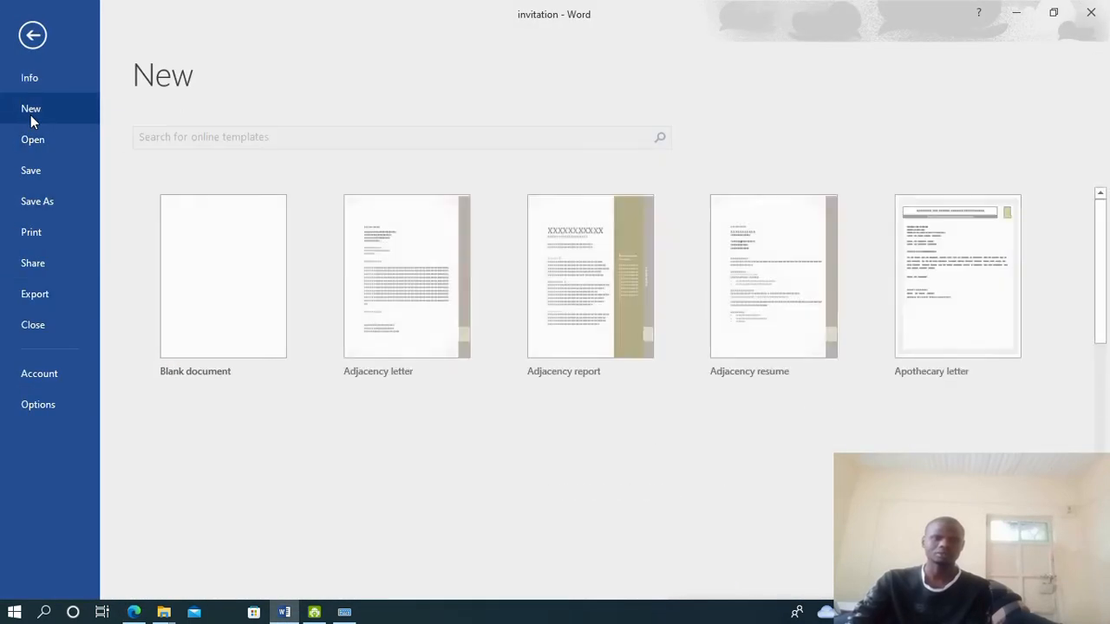
click(232, 249)
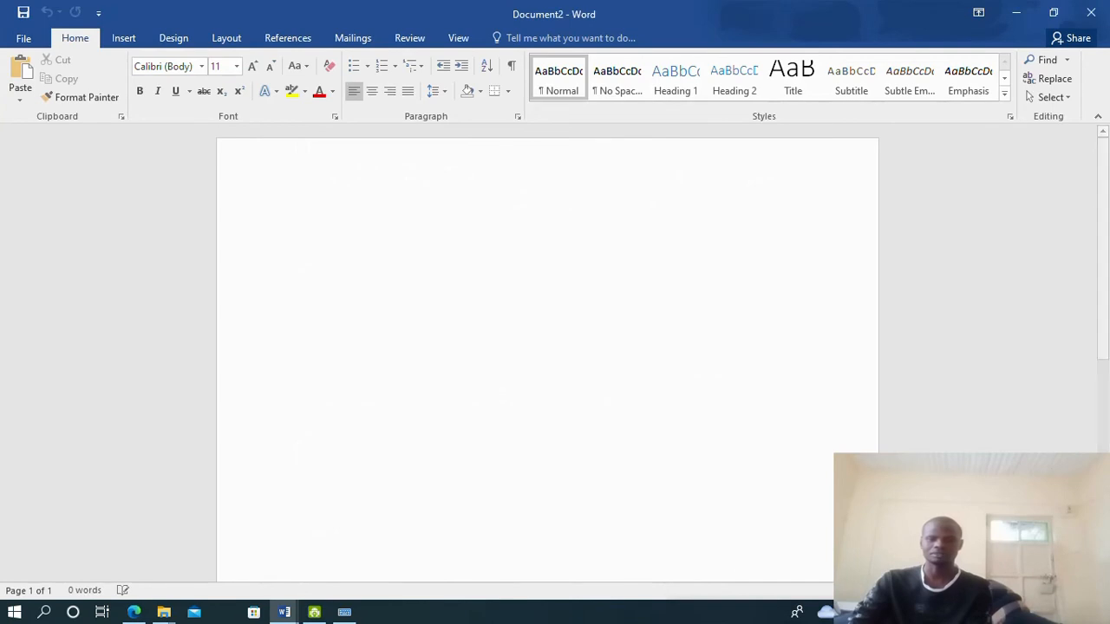
click(134, 613)
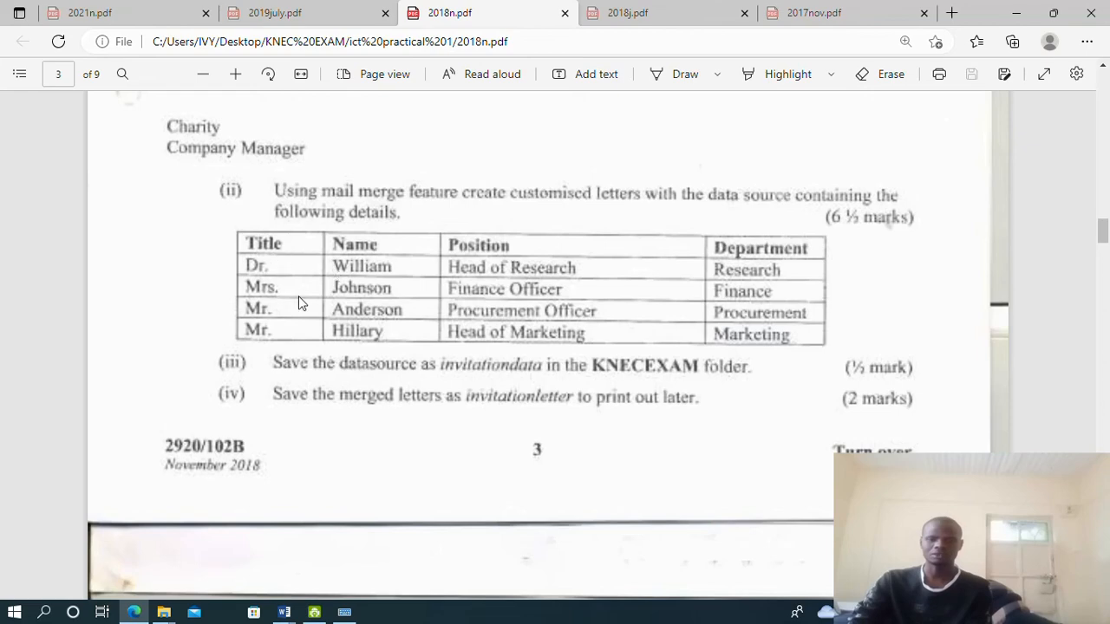
click(284, 612)
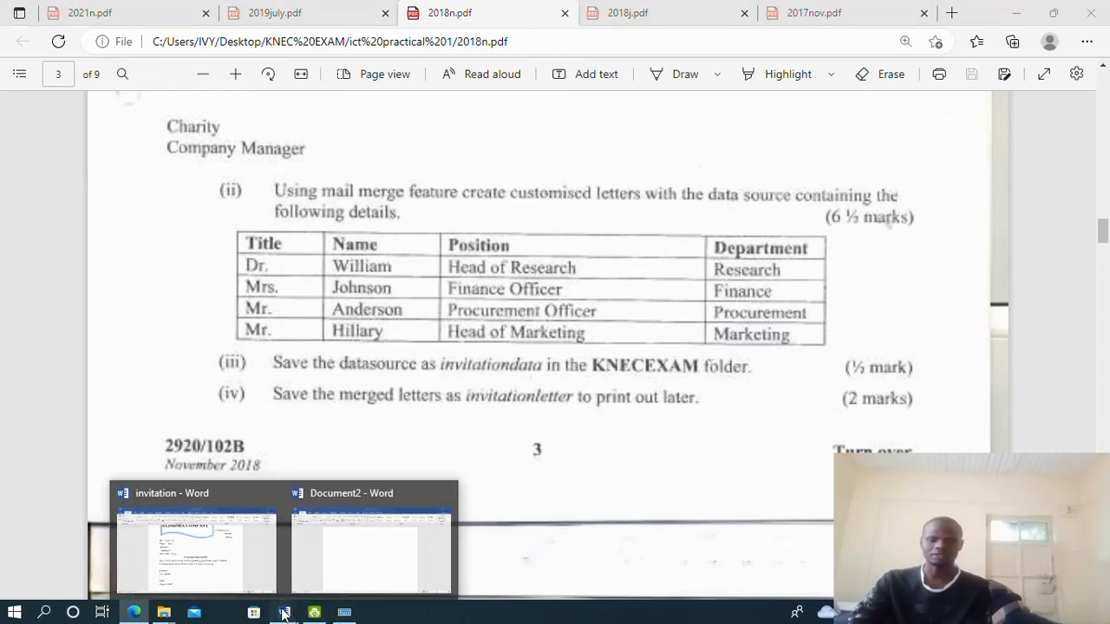
click(372, 547)
Insert a 4-column, 5-row table and widen it across the page
click(126, 38)
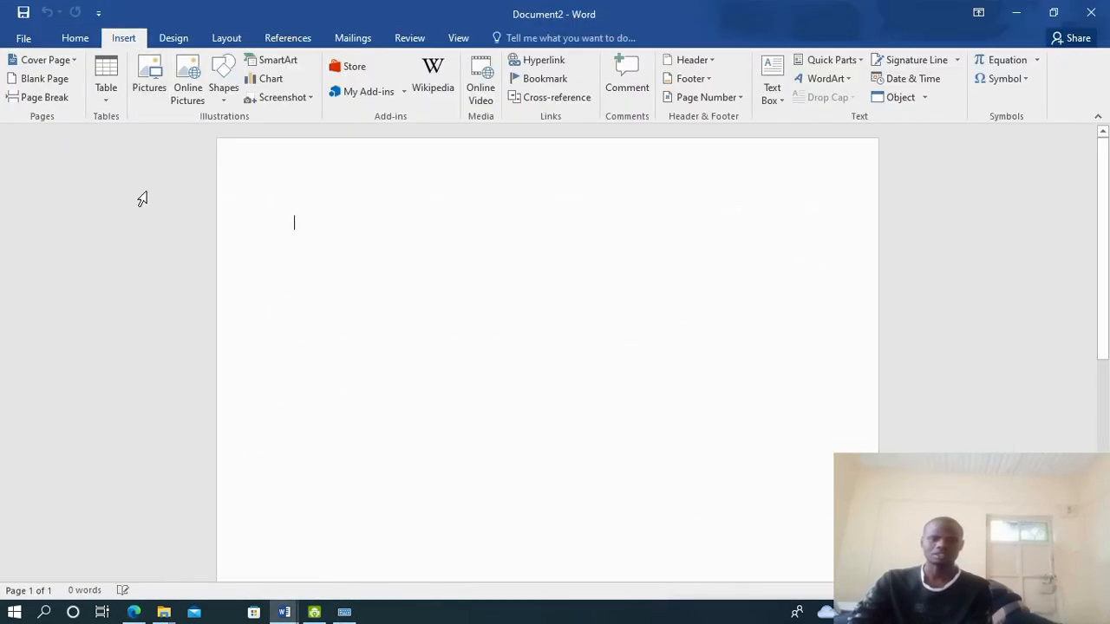
click(113, 101)
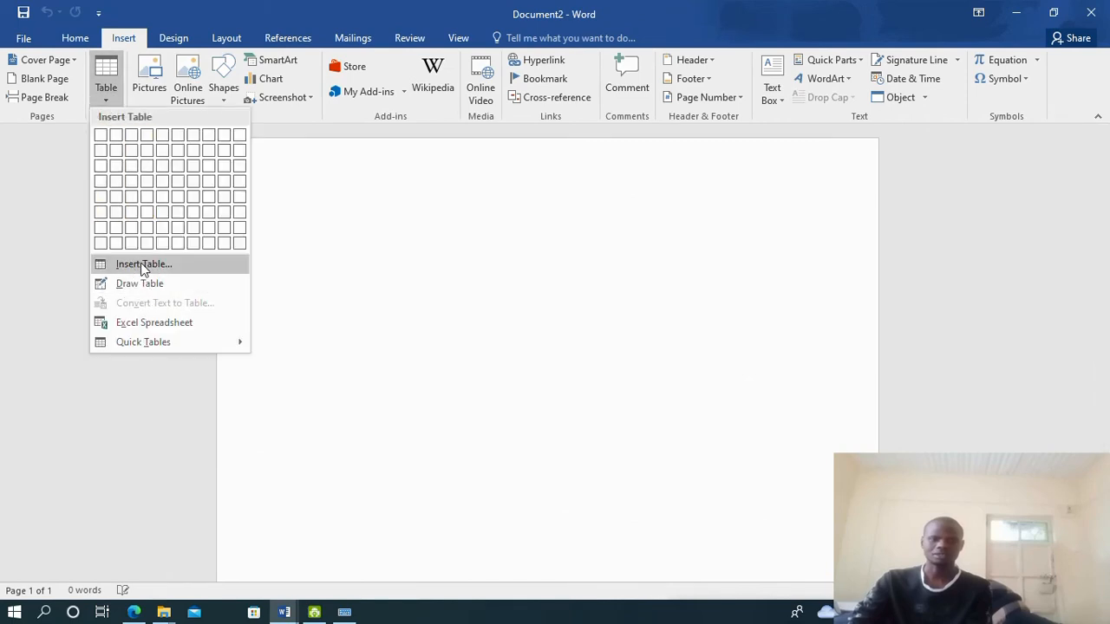
click(128, 266)
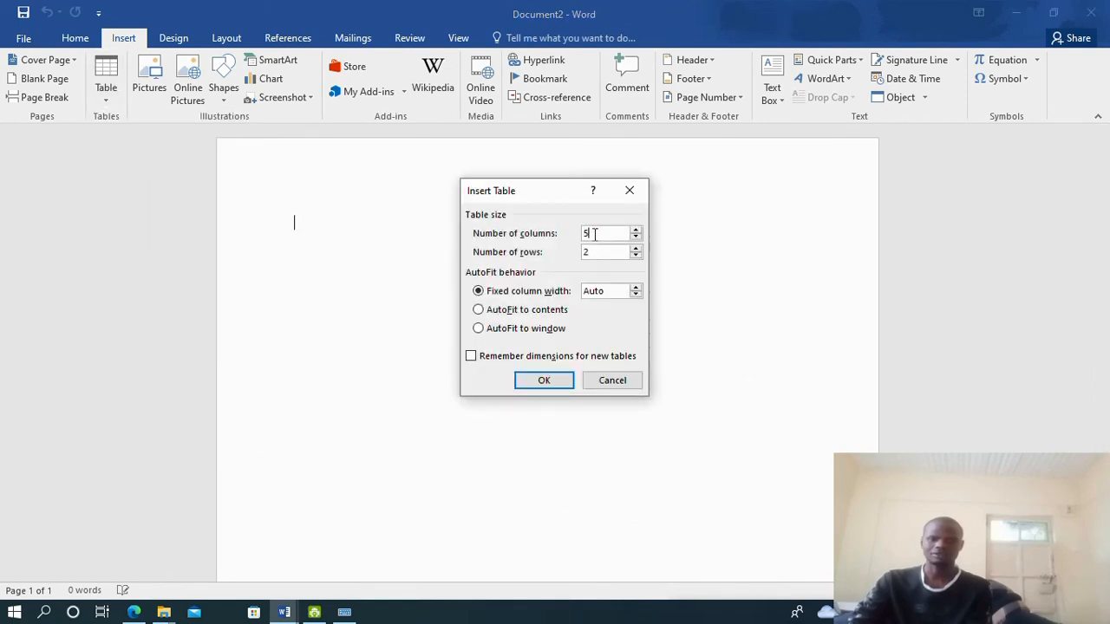
text(4)
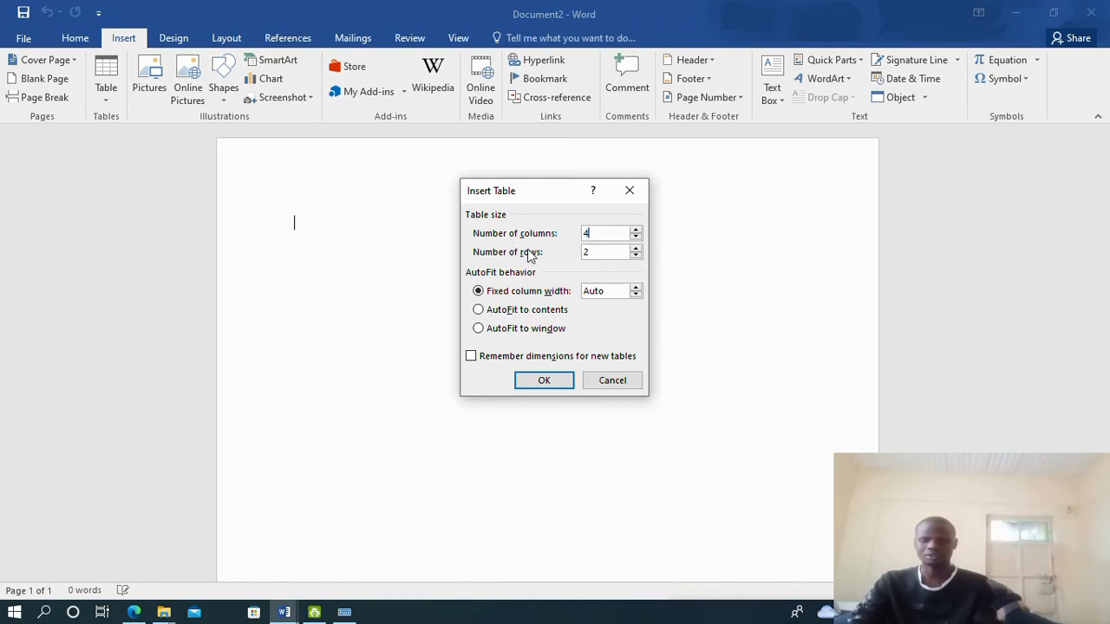
double_click(603, 252)
text(5)
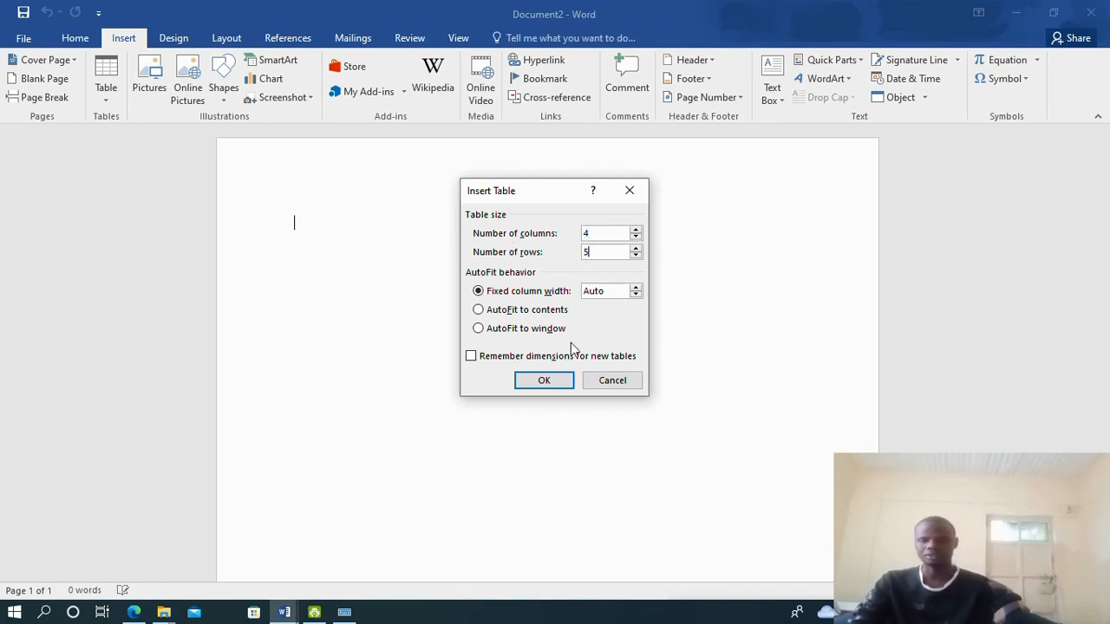
click(546, 380)
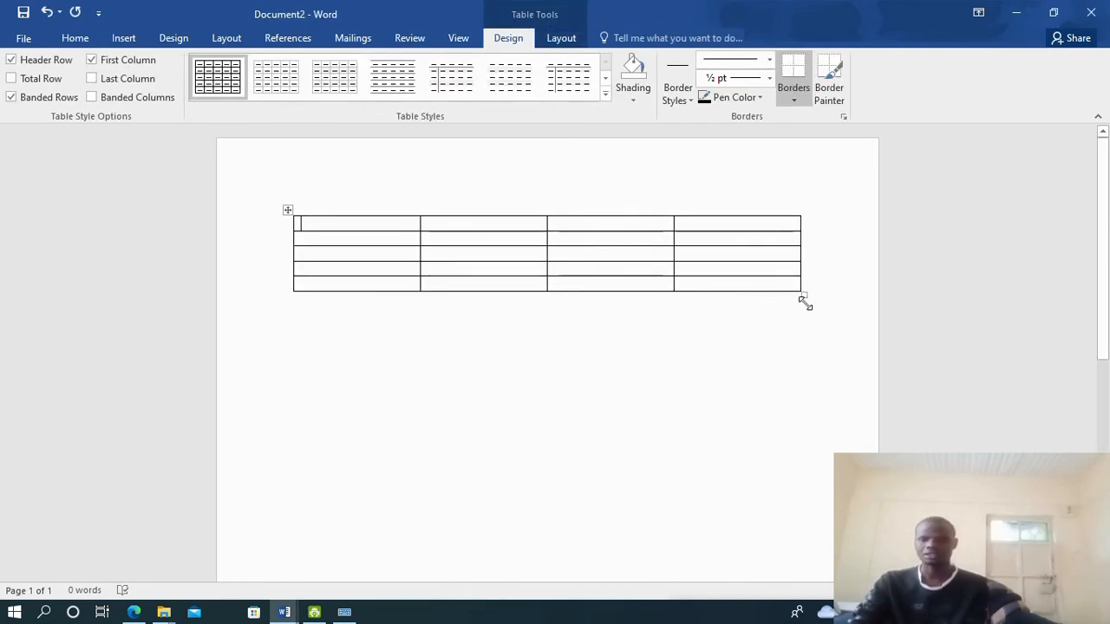
drag(805, 303, 819, 364)
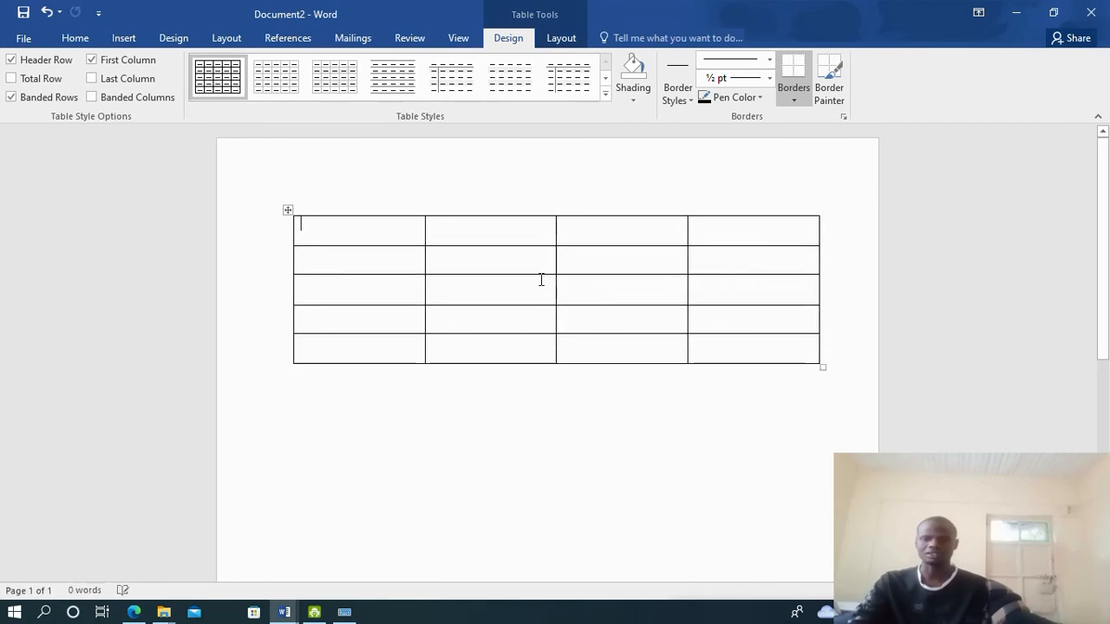
Enter Title, Name and Position in the first three header cells
click(137, 613)
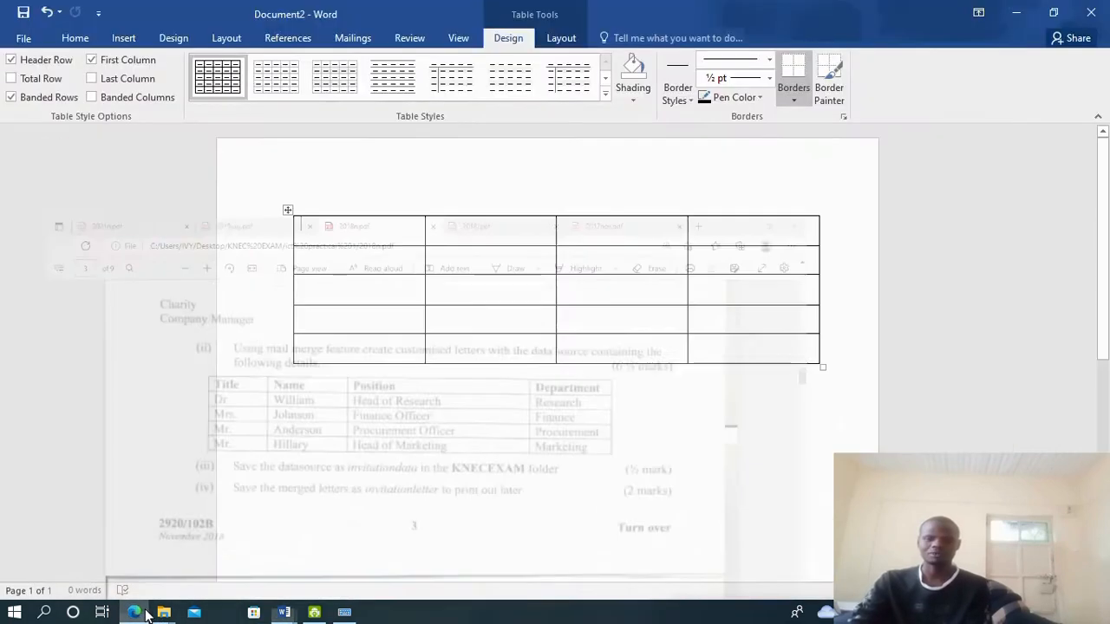
text(T)
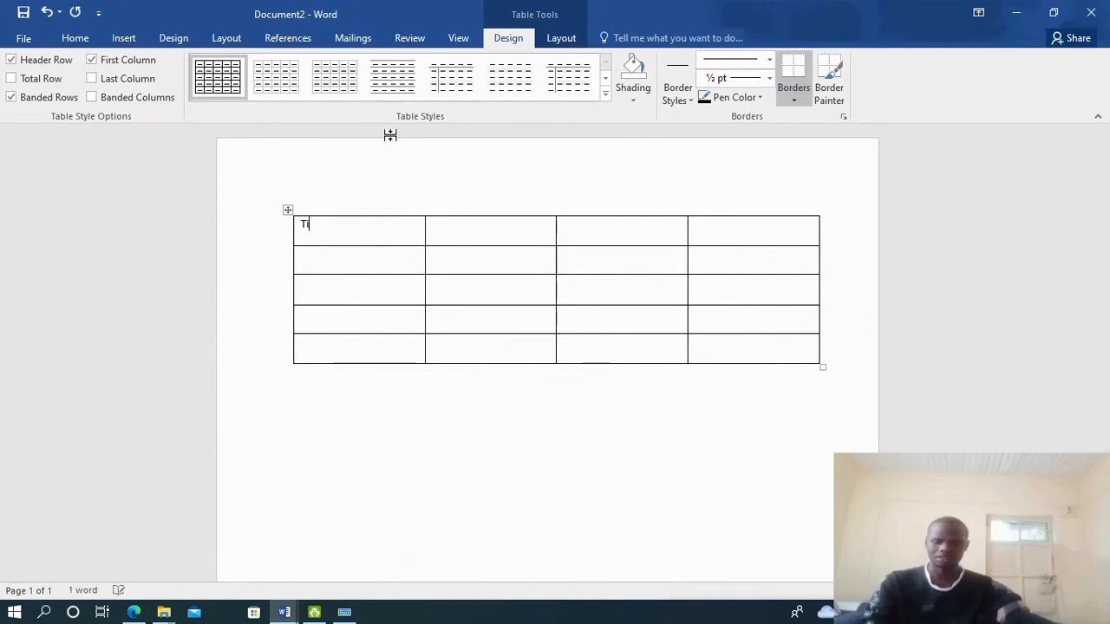
text(itle	)
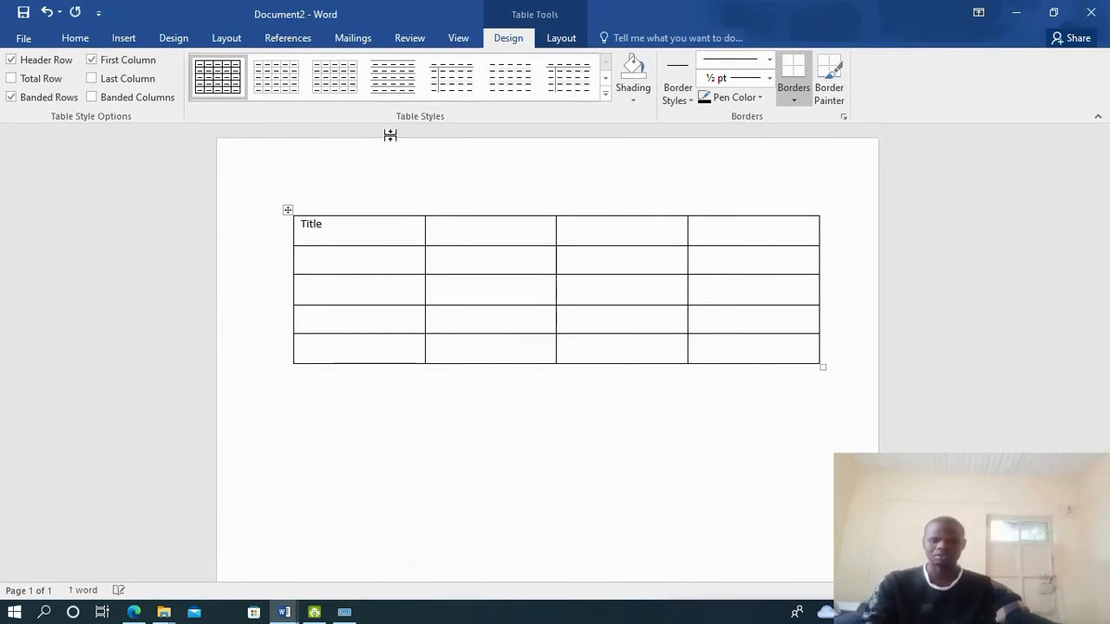
text(Name)
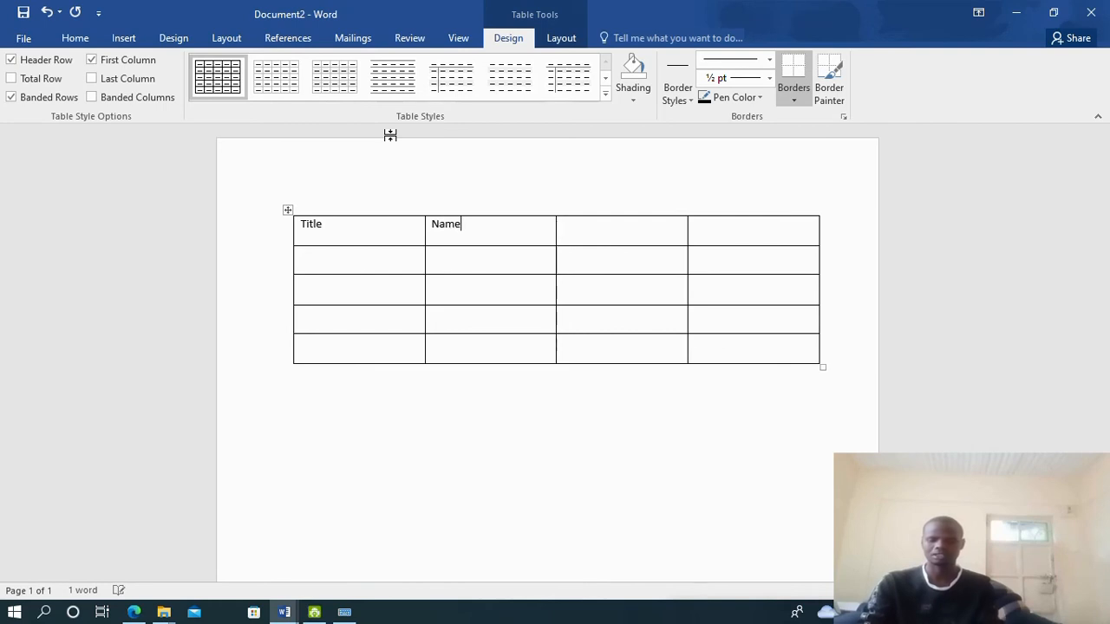
key(Tab)
text(Pos)
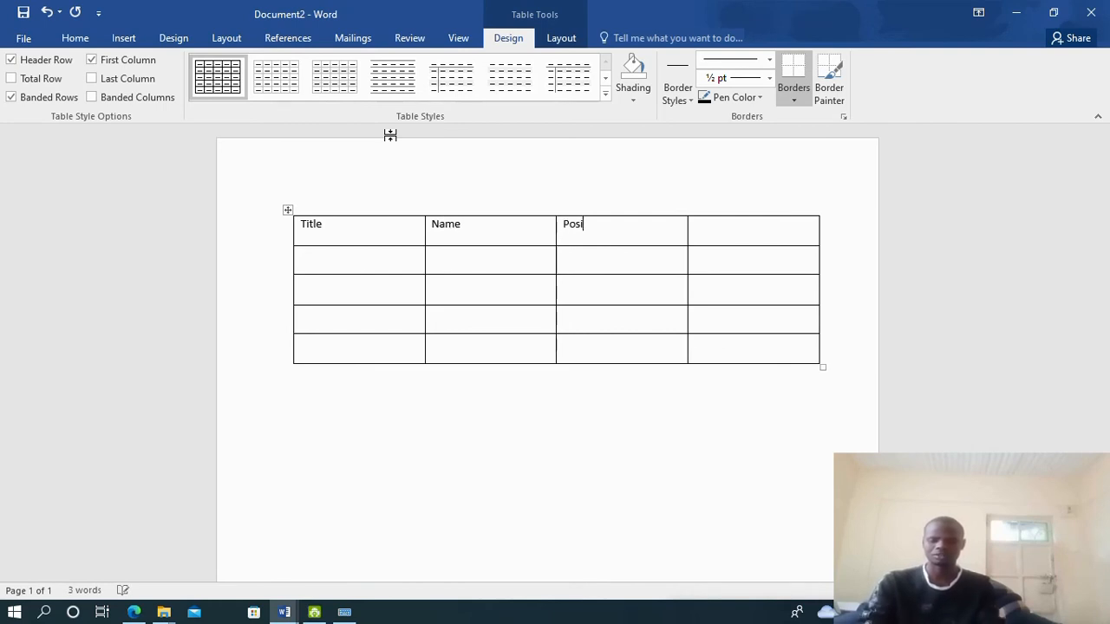
text(ition)
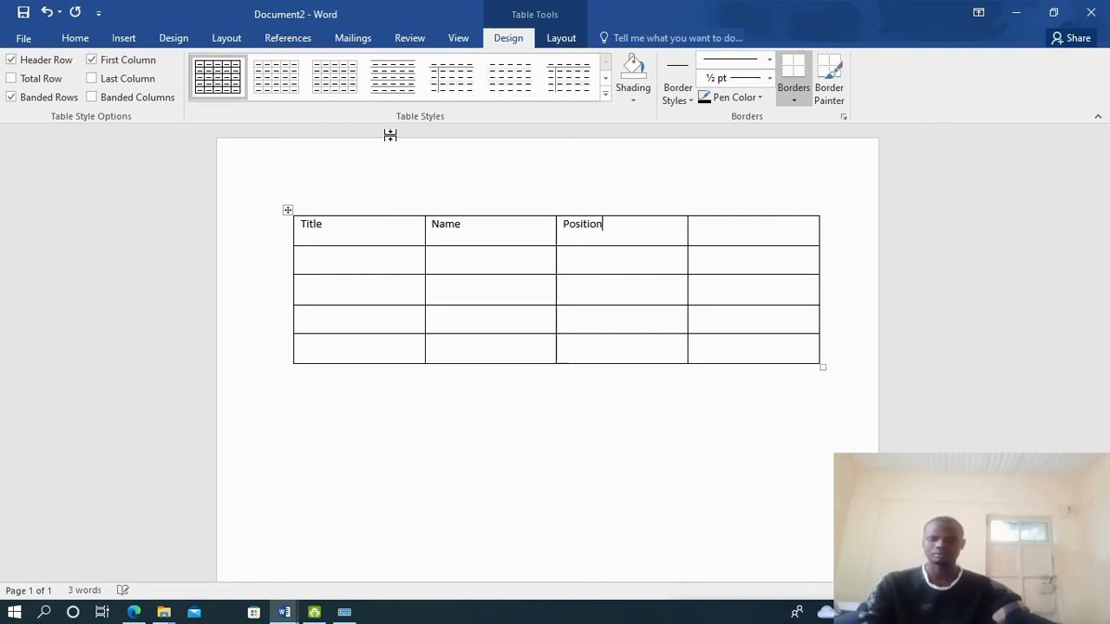
Type Department in the fourth header cell and select the whole header row
click(133, 612)
click(134, 612)
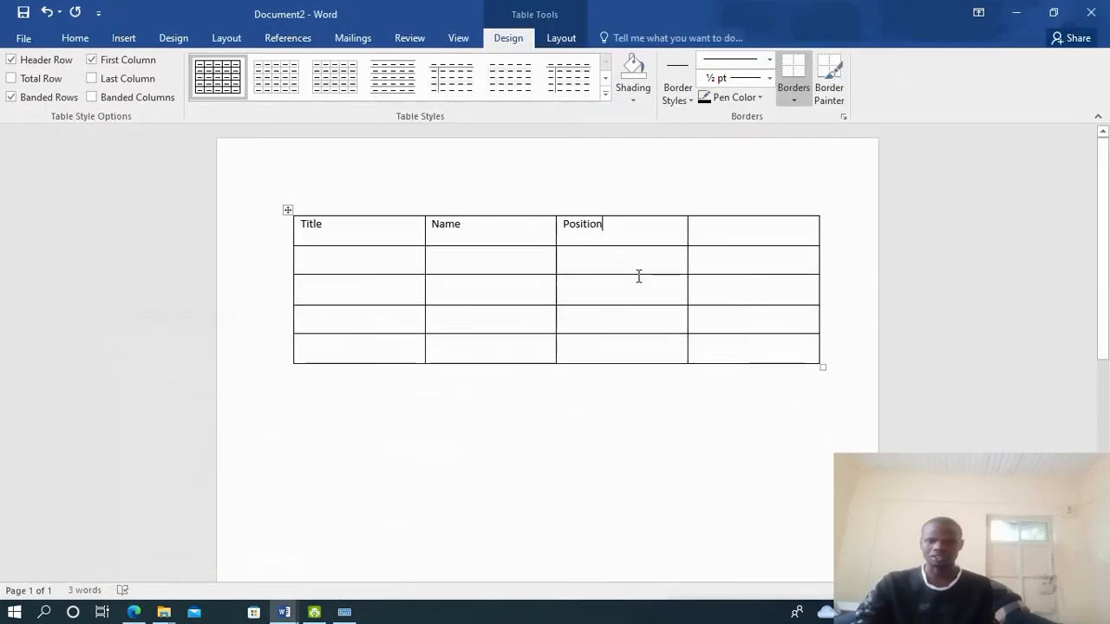
click(785, 230)
text(D)
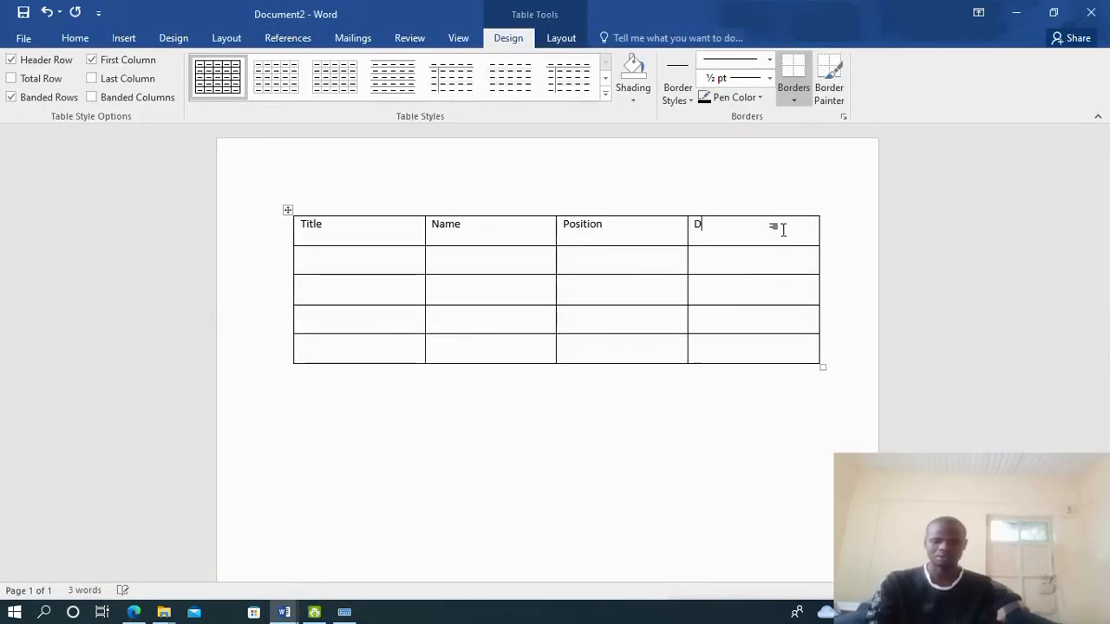
text(eo)
key(BackSpace)
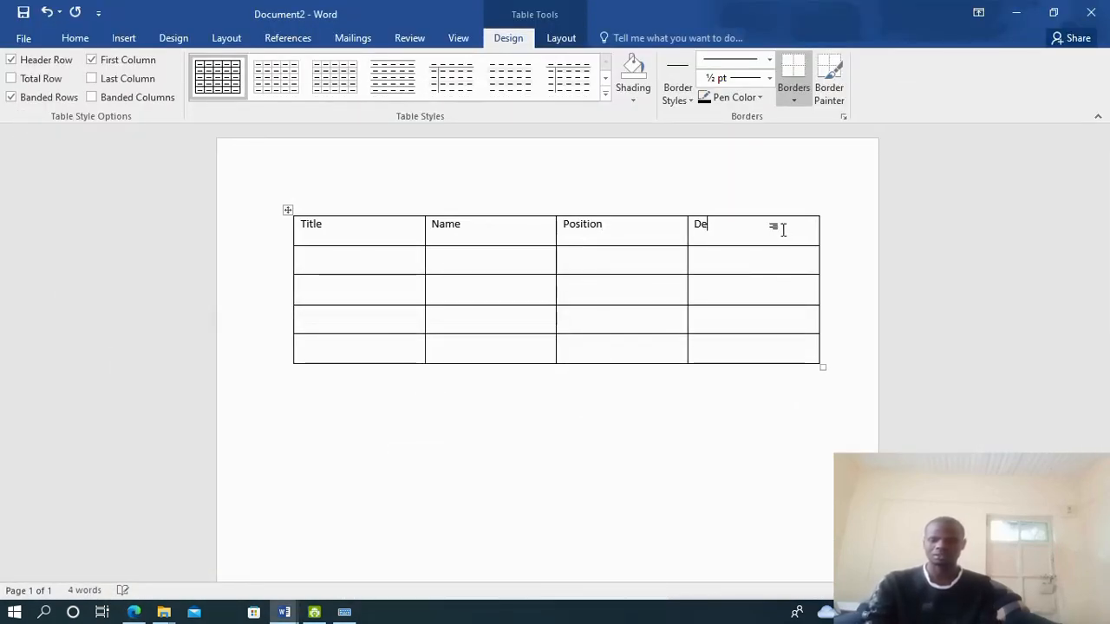
text(partment)
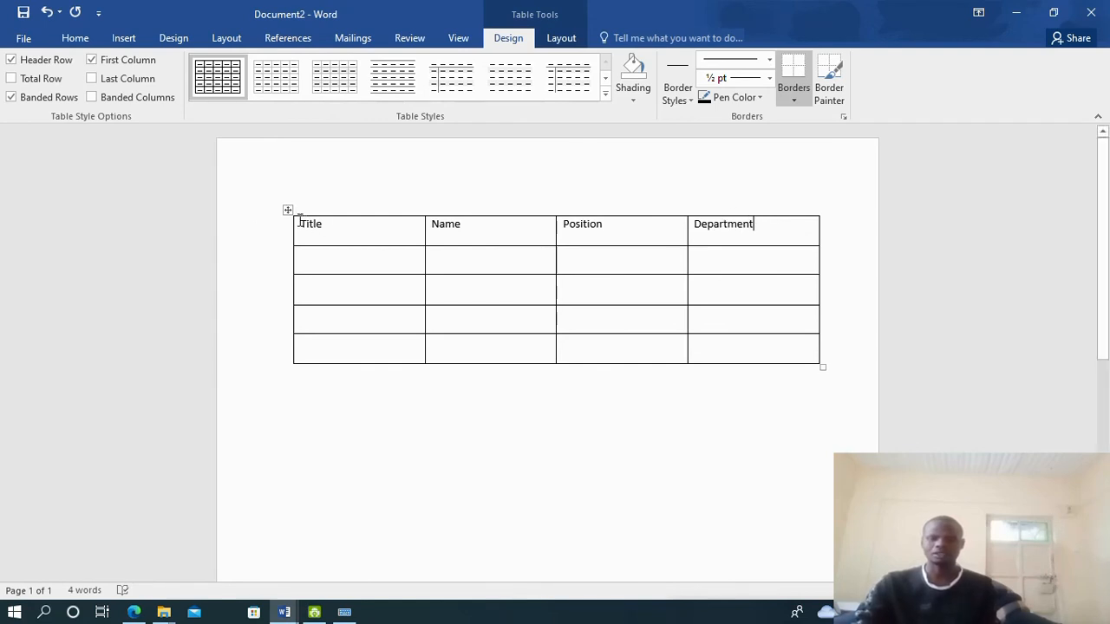
drag(300, 222, 751, 227)
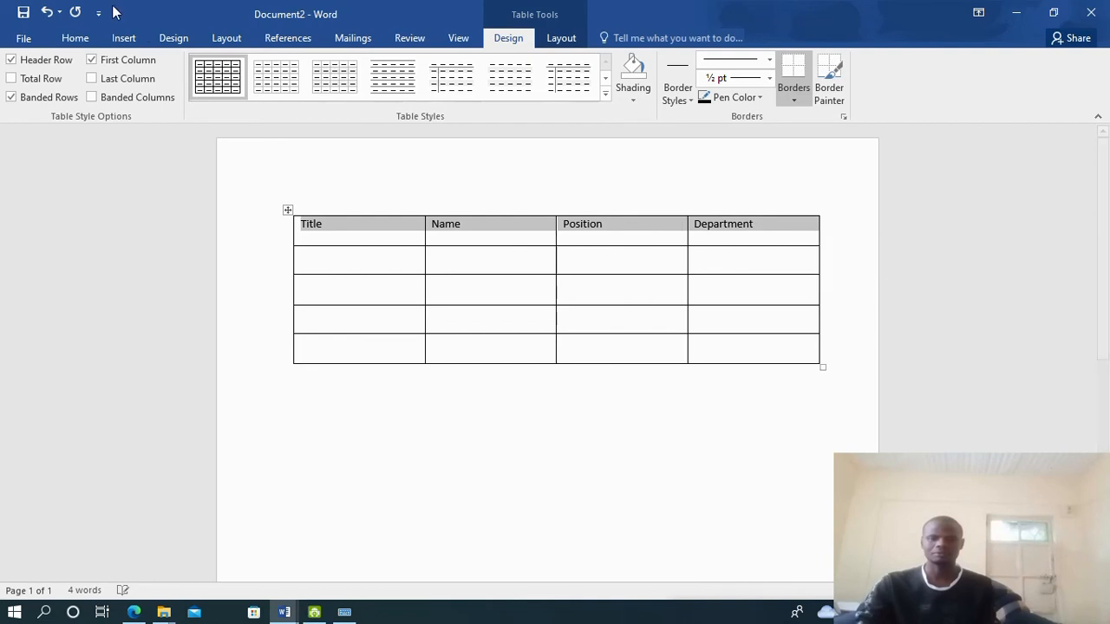
click(80, 38)
Make the header row bold, 22 pt and centred, then view the exam PDF's data
click(140, 89)
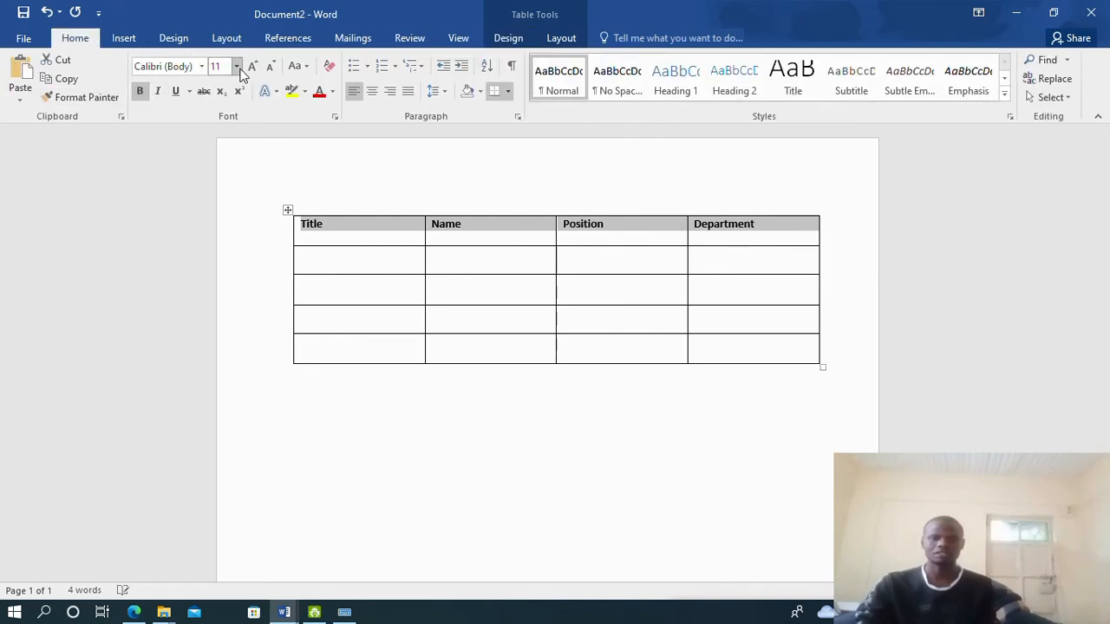
click(236, 67)
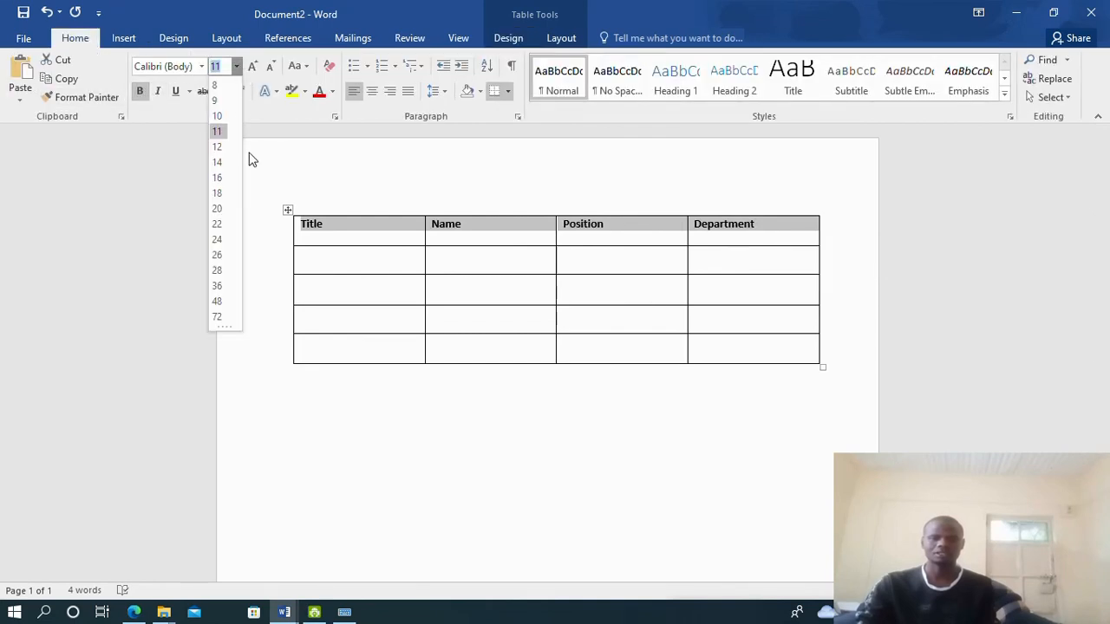
click(219, 225)
click(373, 90)
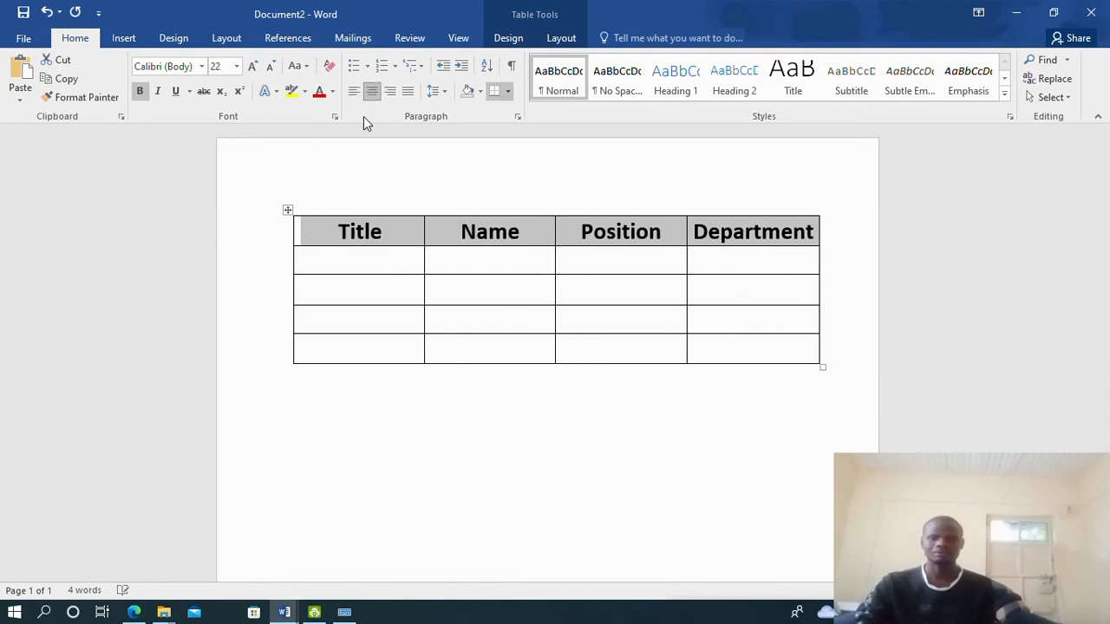
click(312, 263)
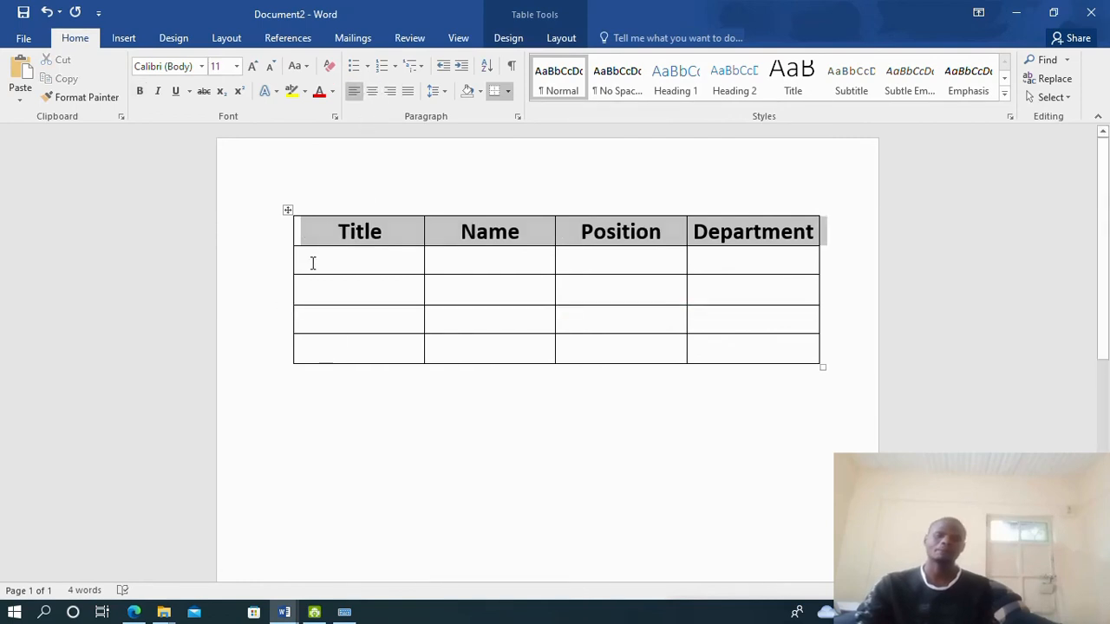
click(137, 613)
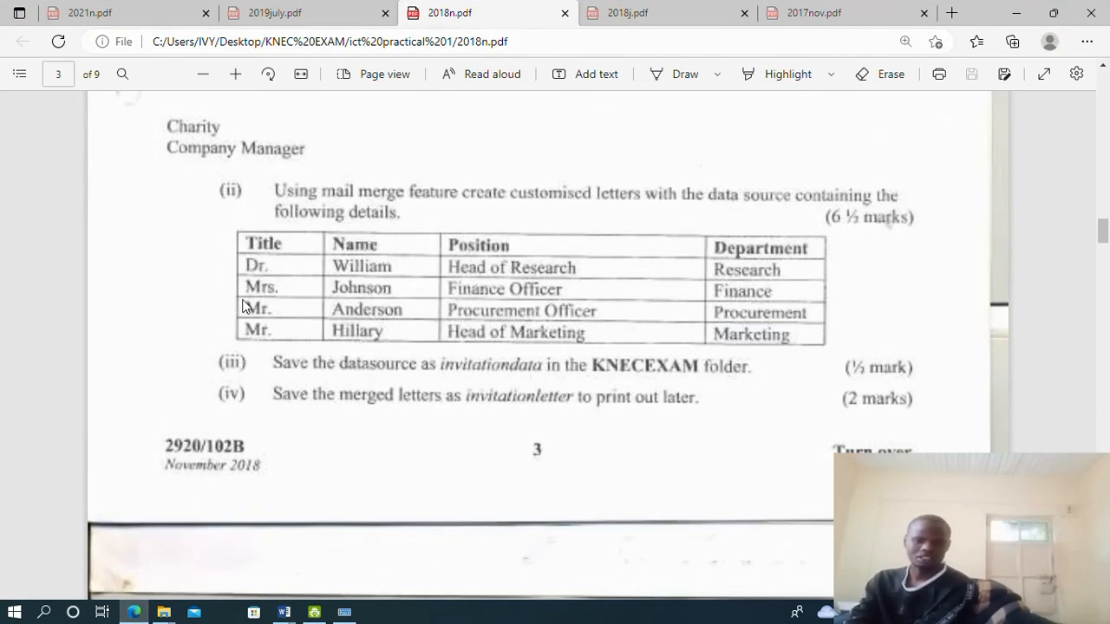
Fill the Title column with Dr., Mrs., Mr. and Mr
click(290, 610)
click(368, 562)
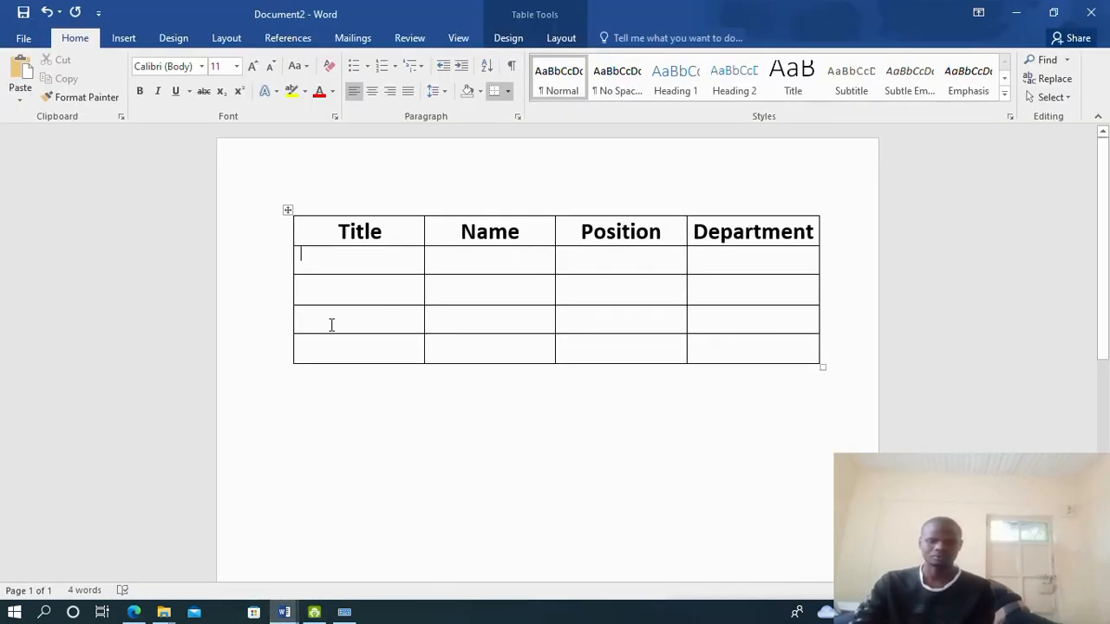
text(Dr)
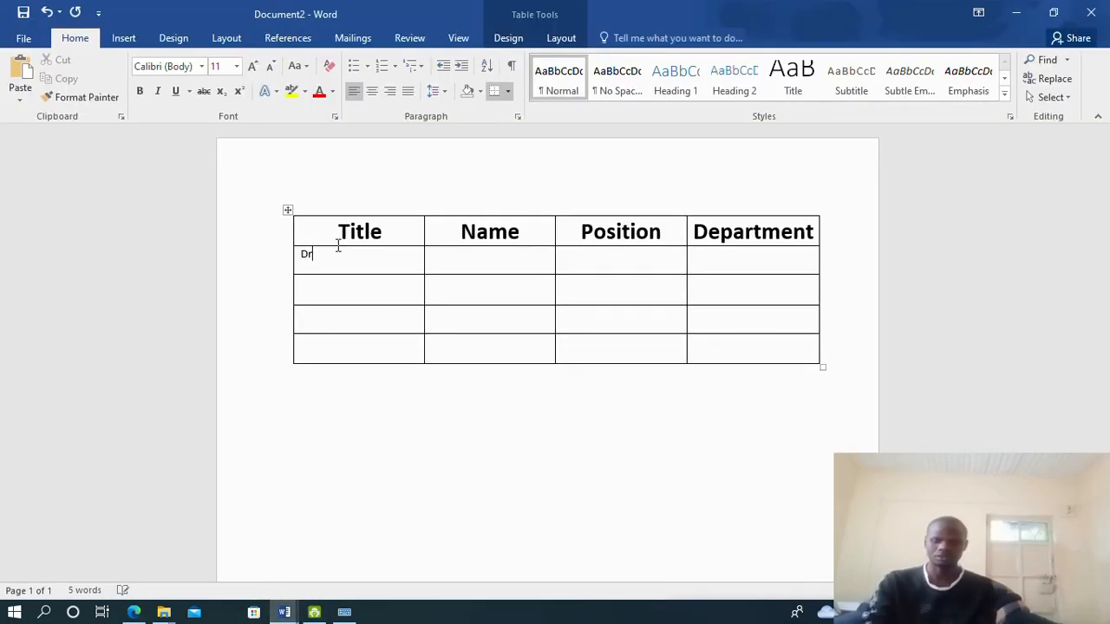
text(.)
key(Return)
key(Down)
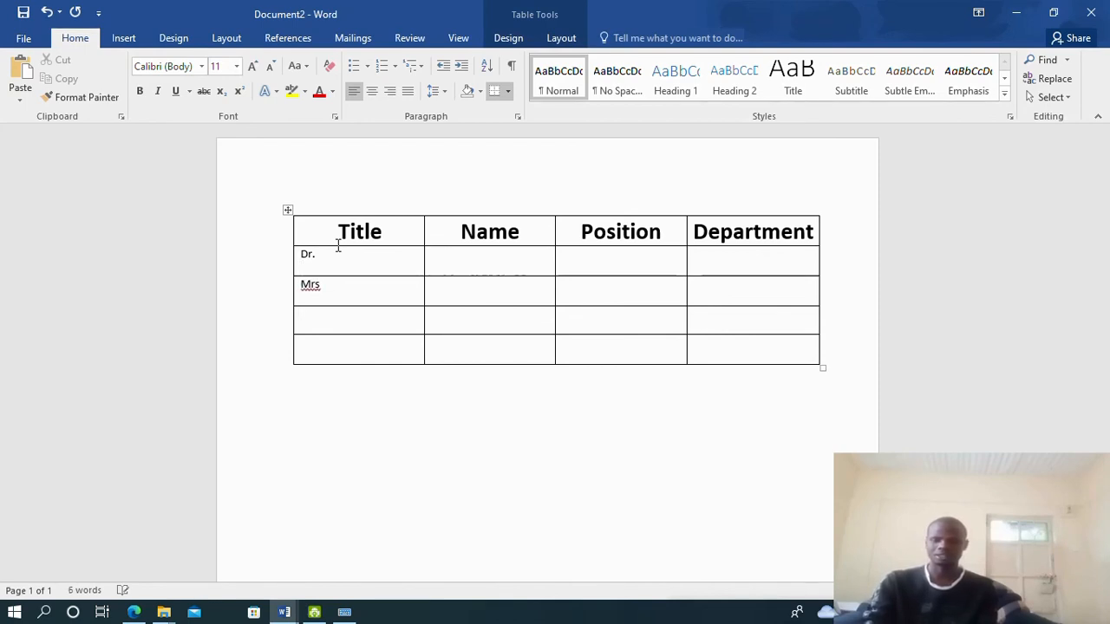
text(r)
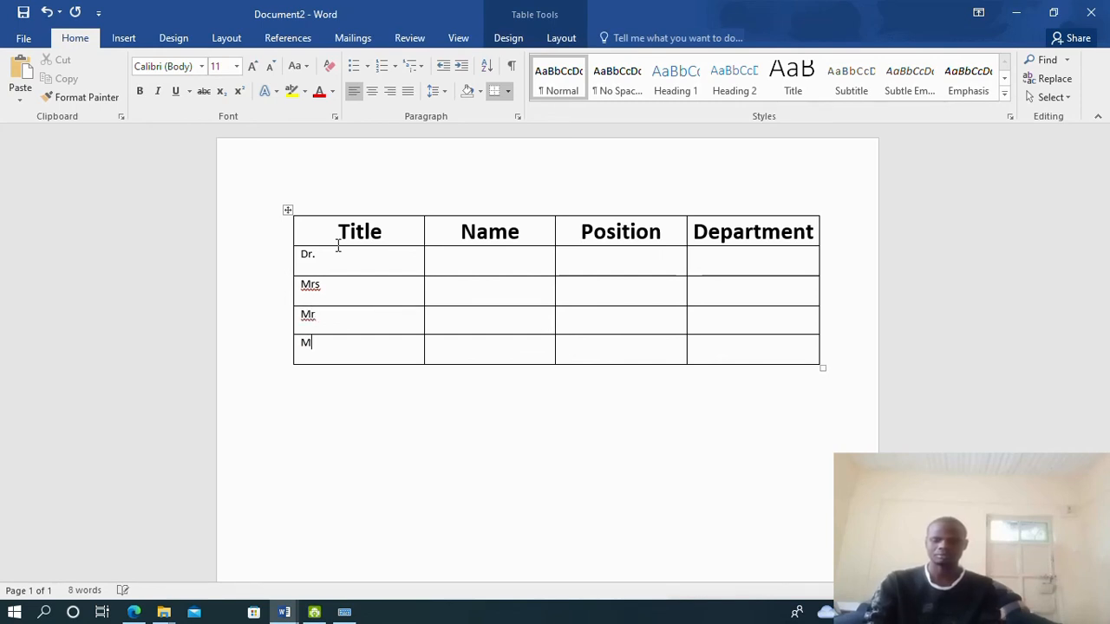
key(Up)
text(.)
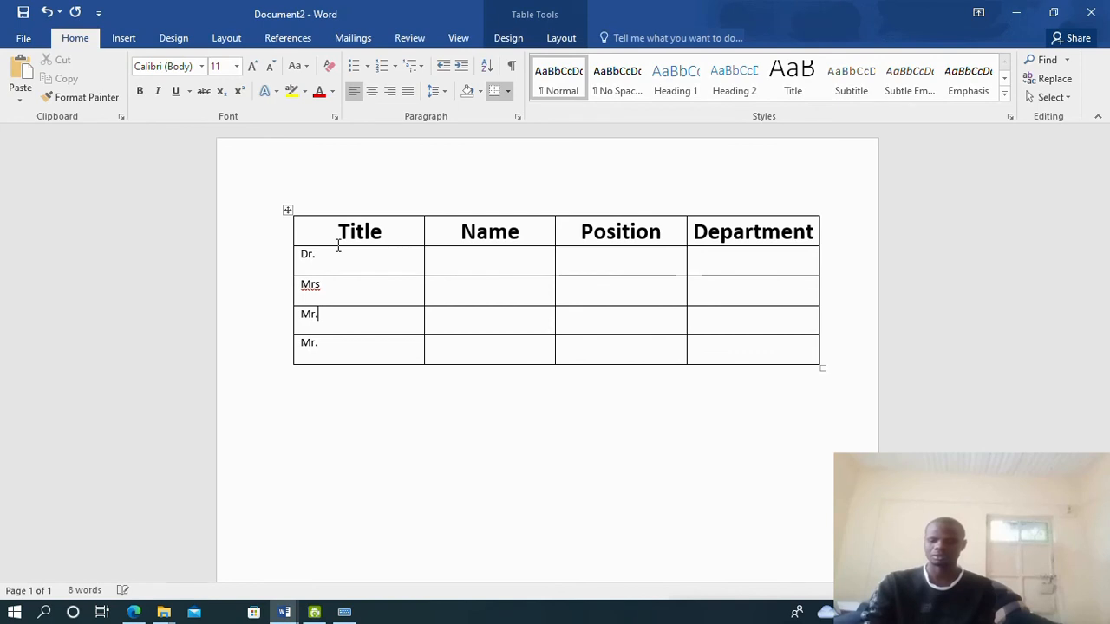
text(.)
key(Return)
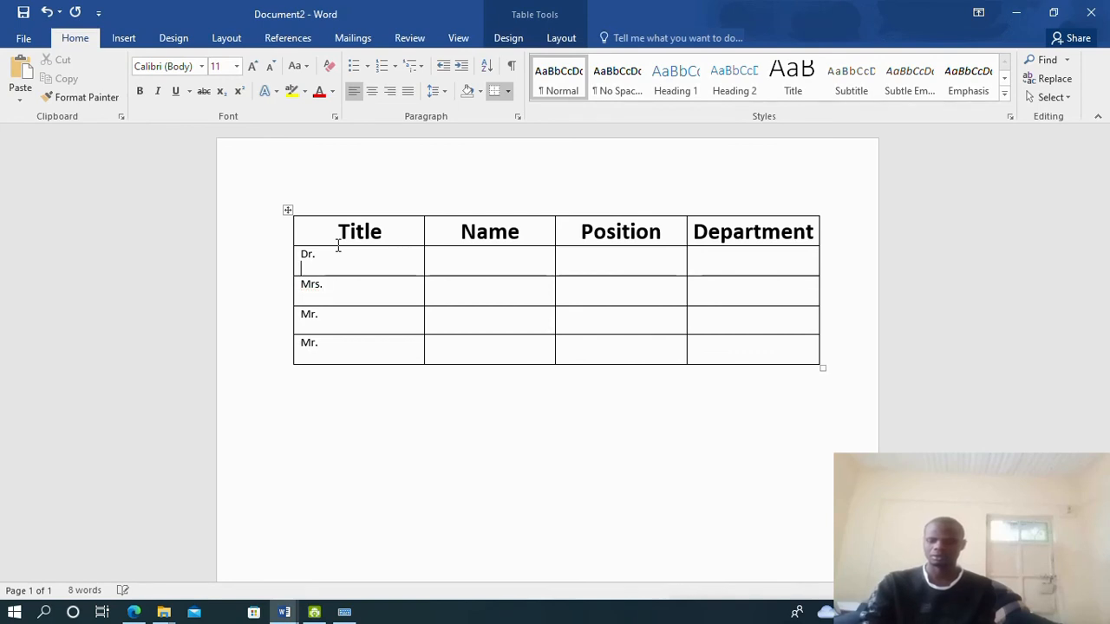
key(BackSpace)
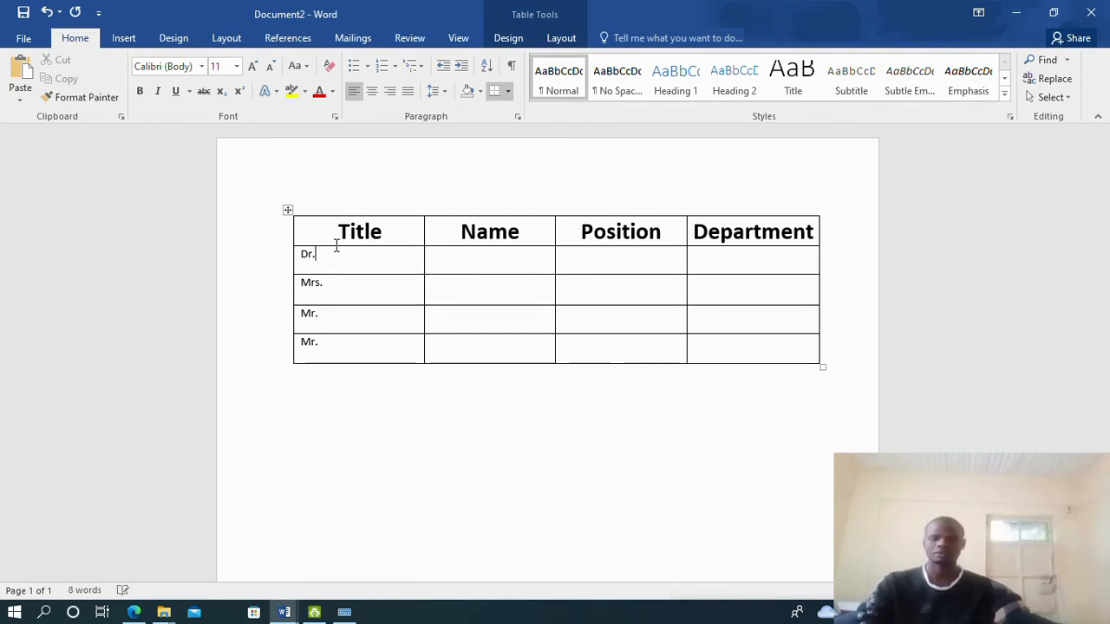
click(441, 245)
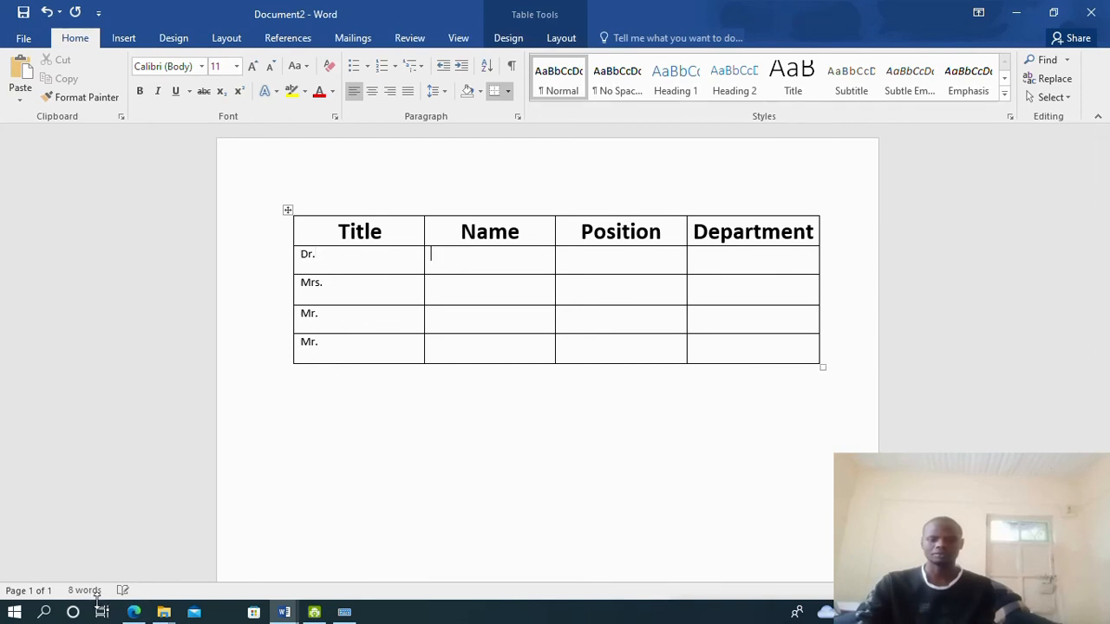
Enter the surnames in the Name column, correcting the misspelled one
click(132, 612)
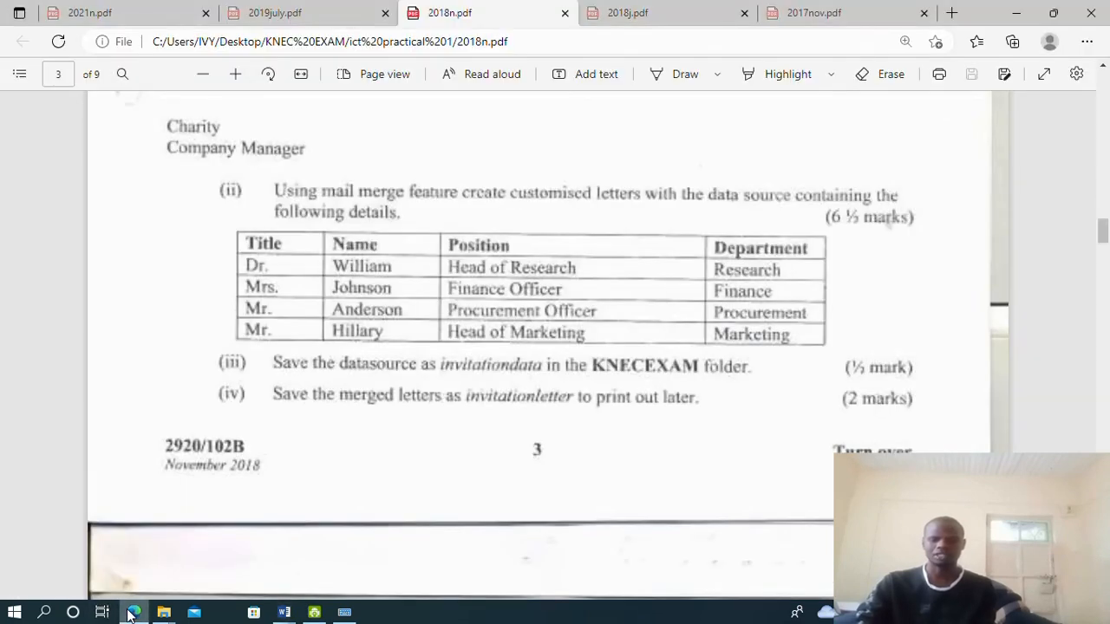
click(130, 612)
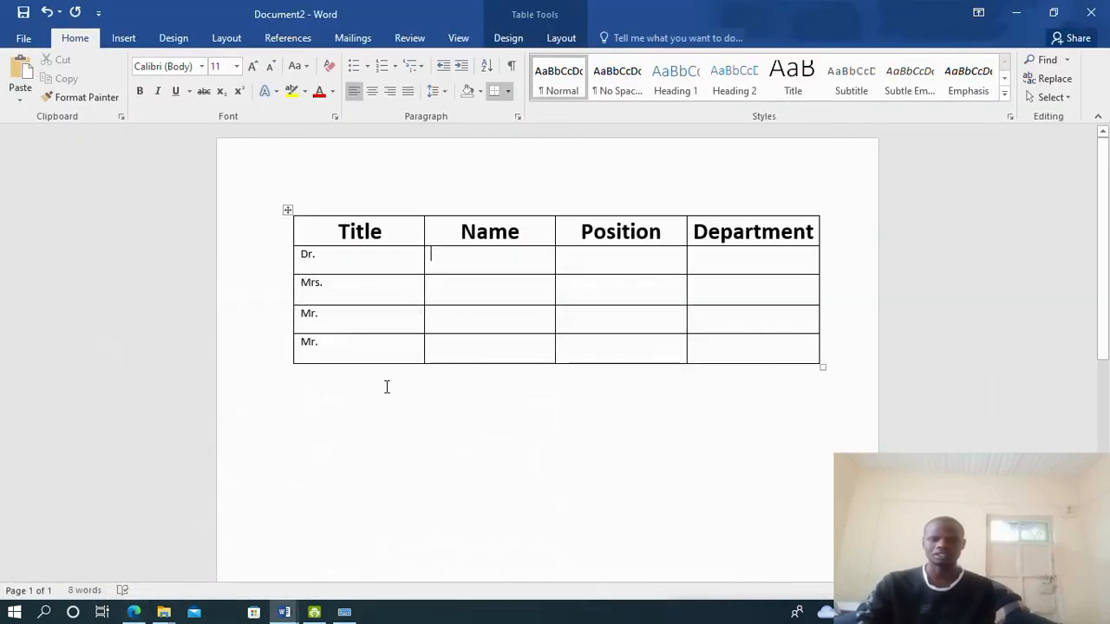
text(Will)
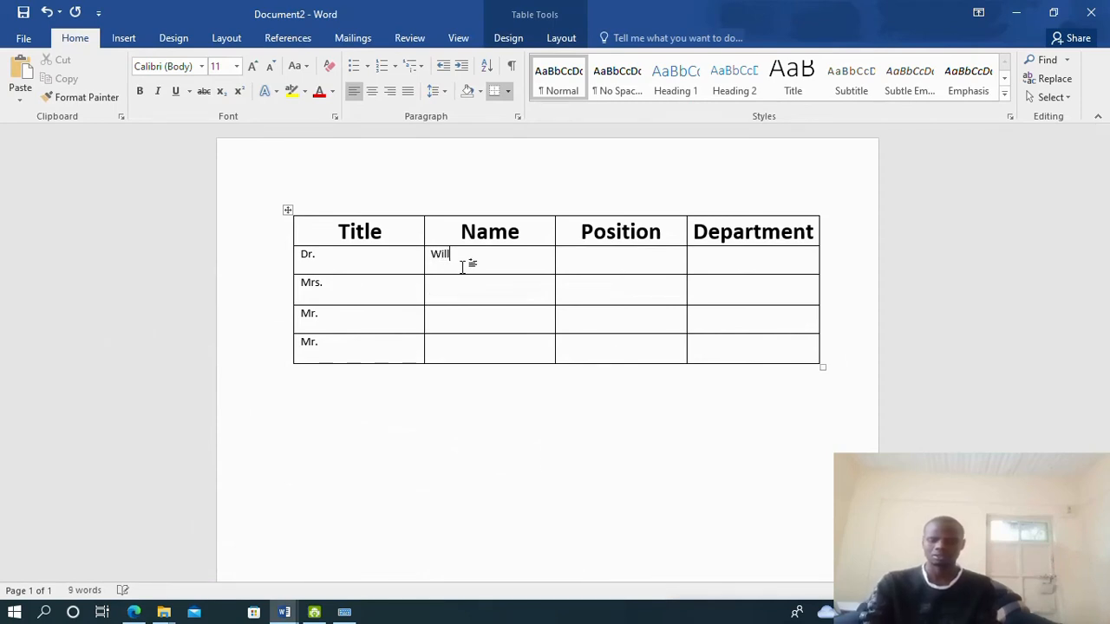
text(iam)
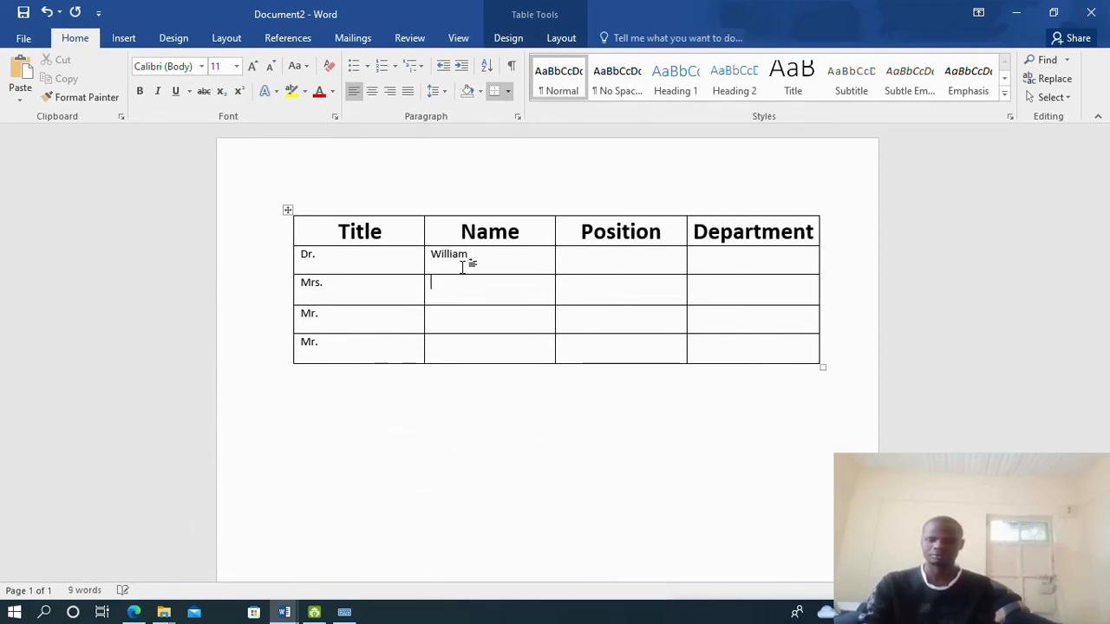
key(Down)
text(Jo)
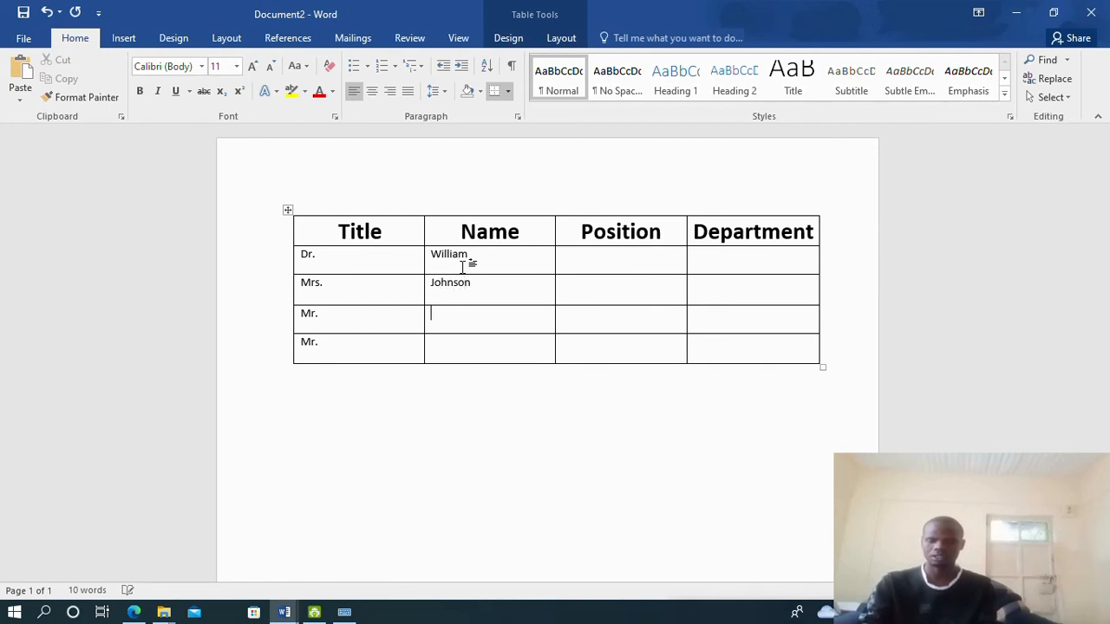
text(Underson)
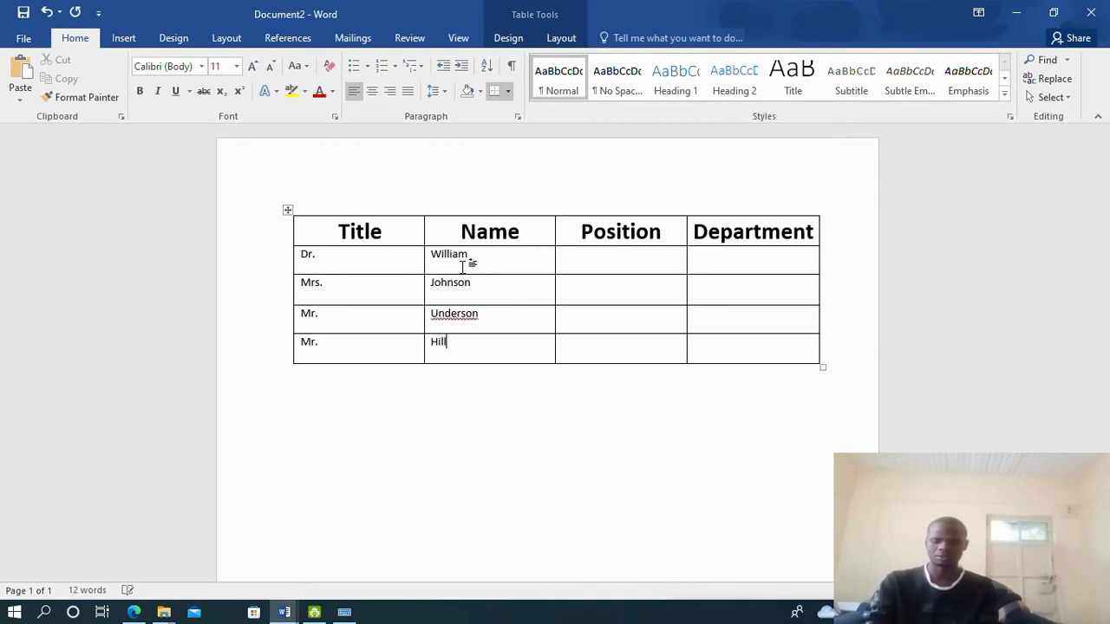
right_click(468, 317)
click(507, 333)
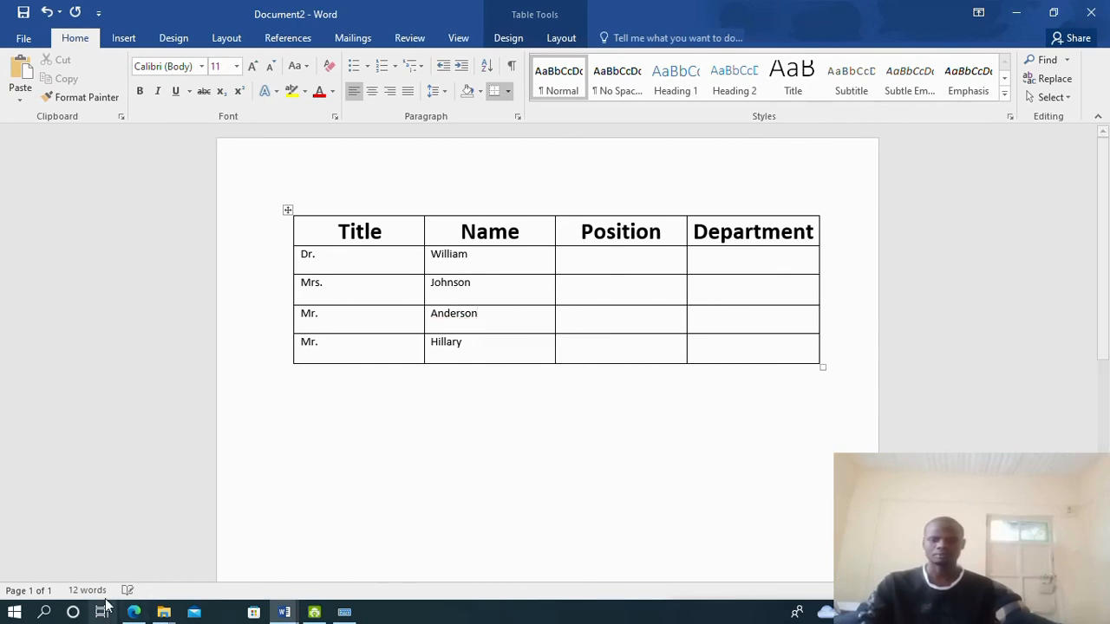
click(133, 612)
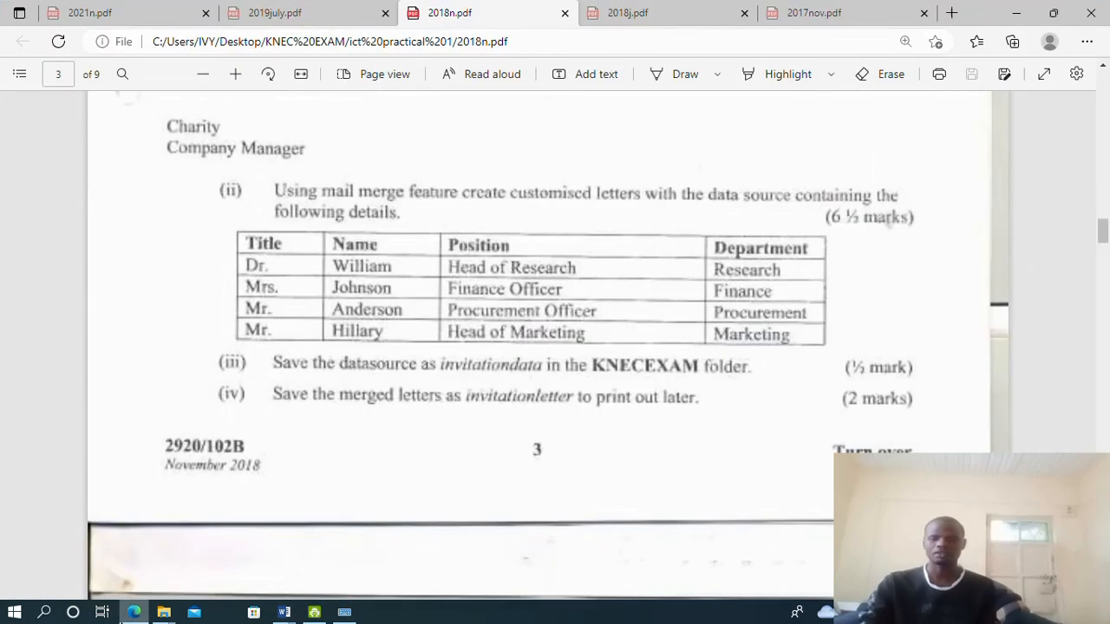
Fill the Position column: Head of research, Finance Officer, Procurement Officer, Head of marketing
click(284, 612)
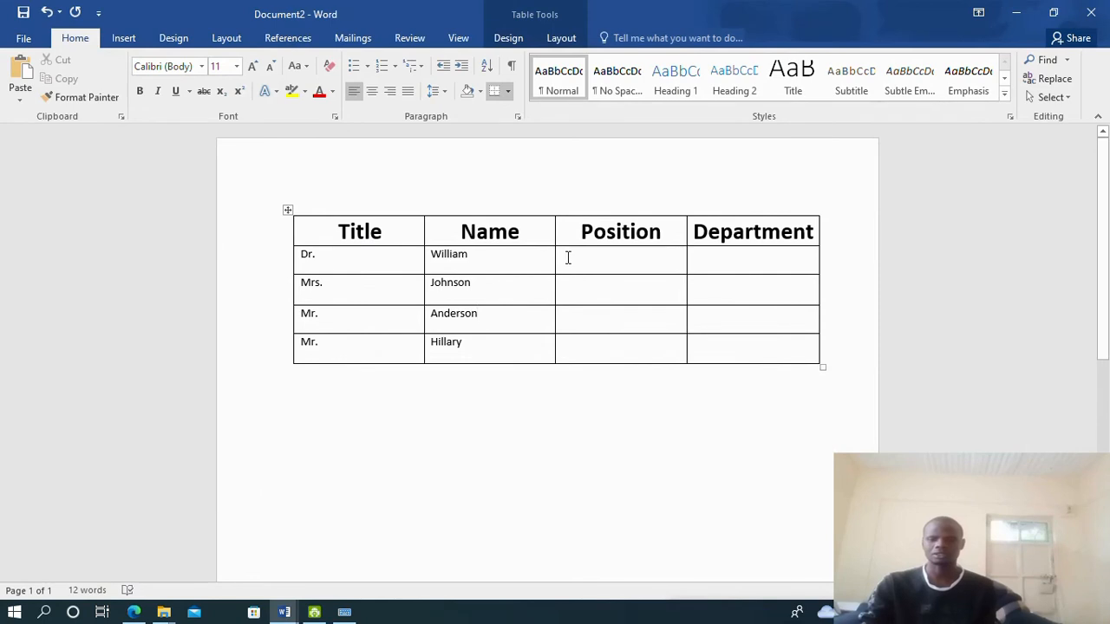
text(Head)
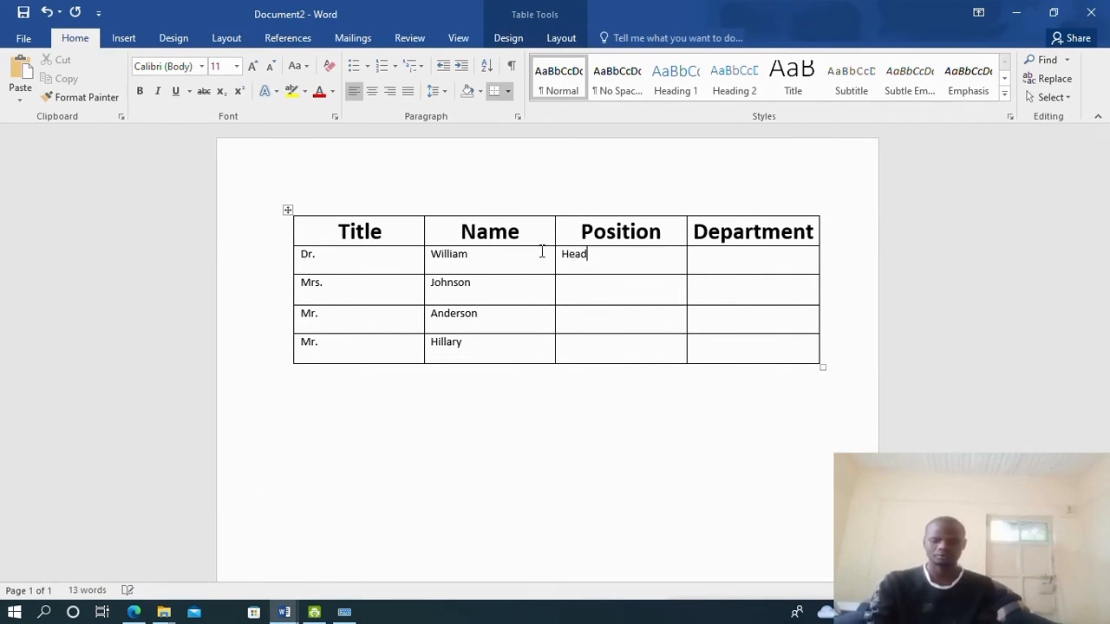
text( of research)
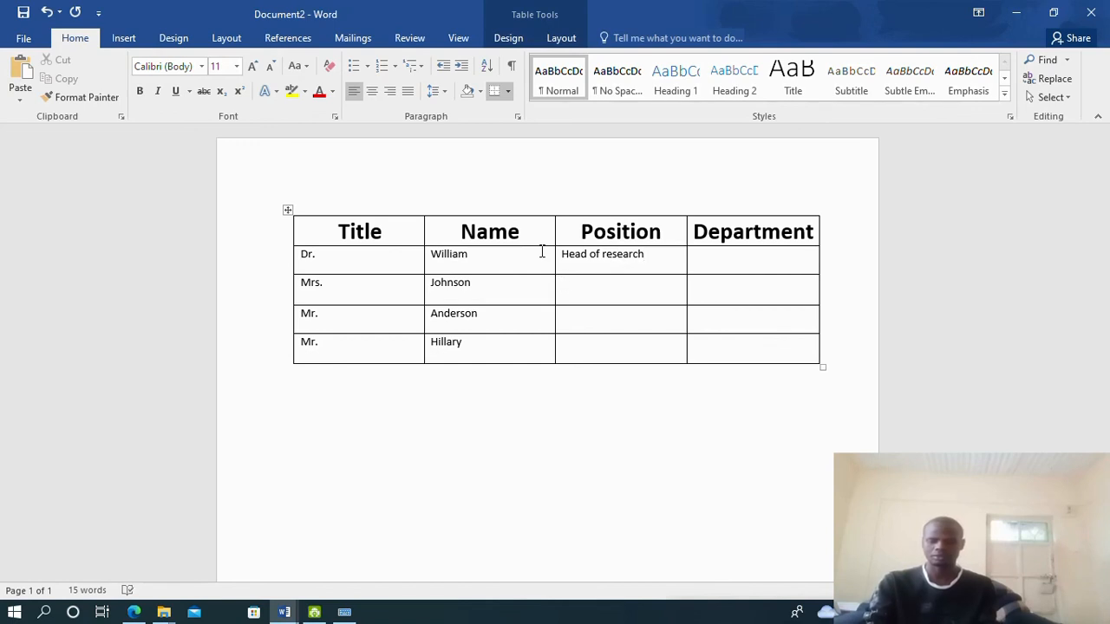
text(Finance)
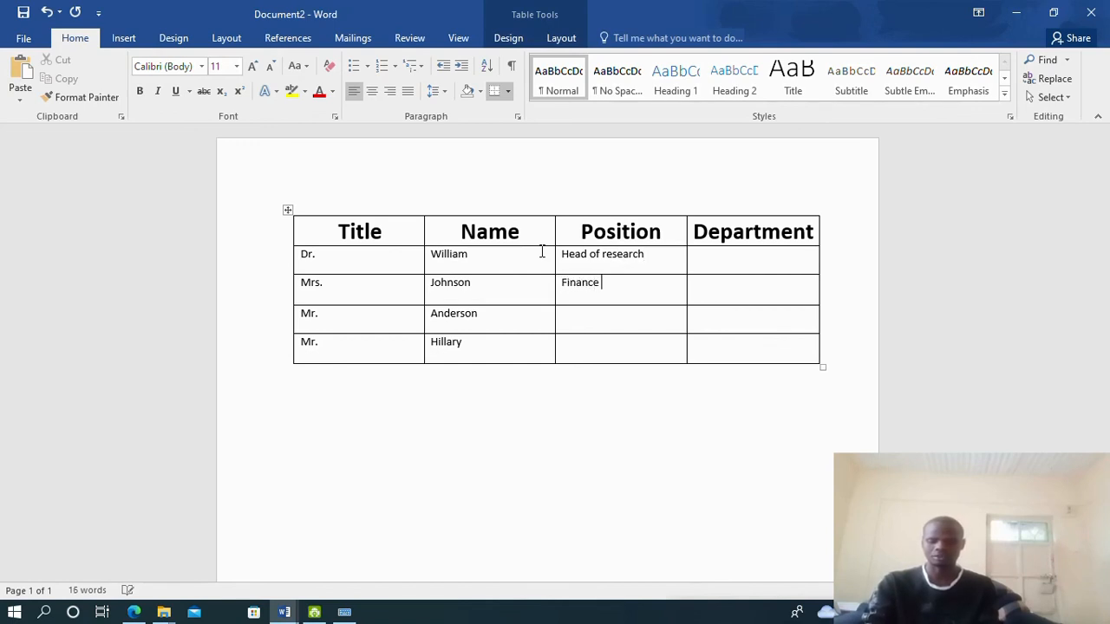
text( Officer)
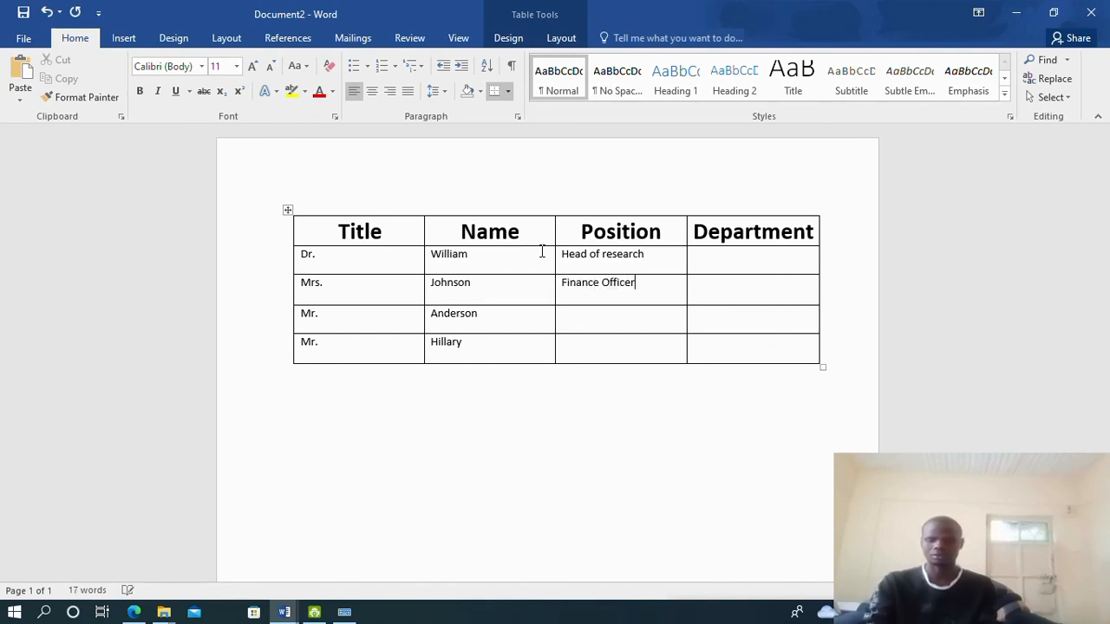
key(Down)
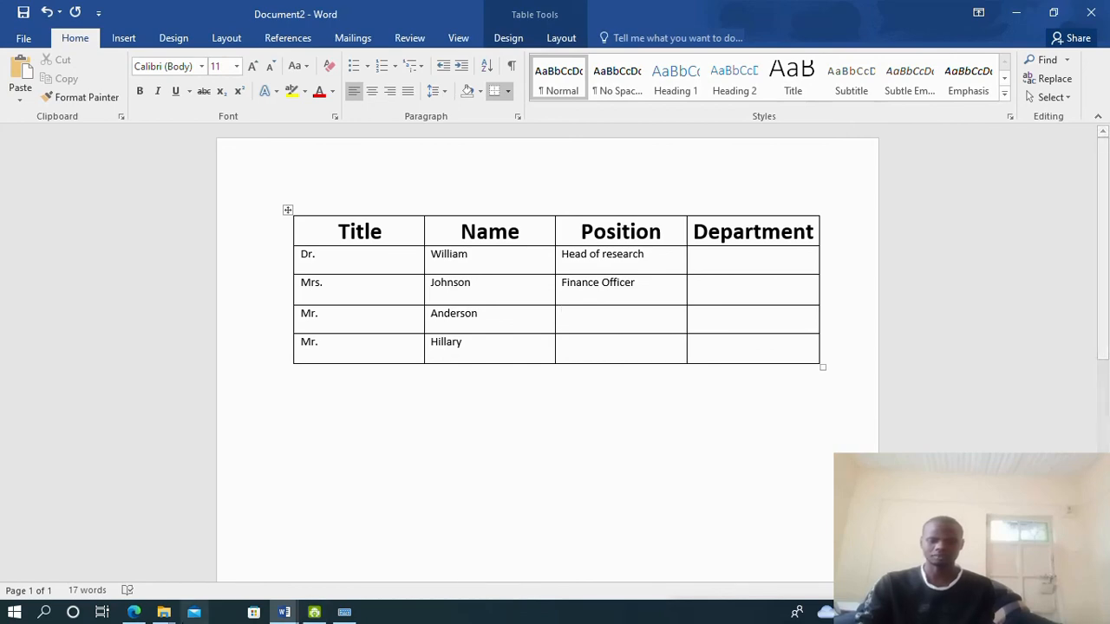
click(134, 612)
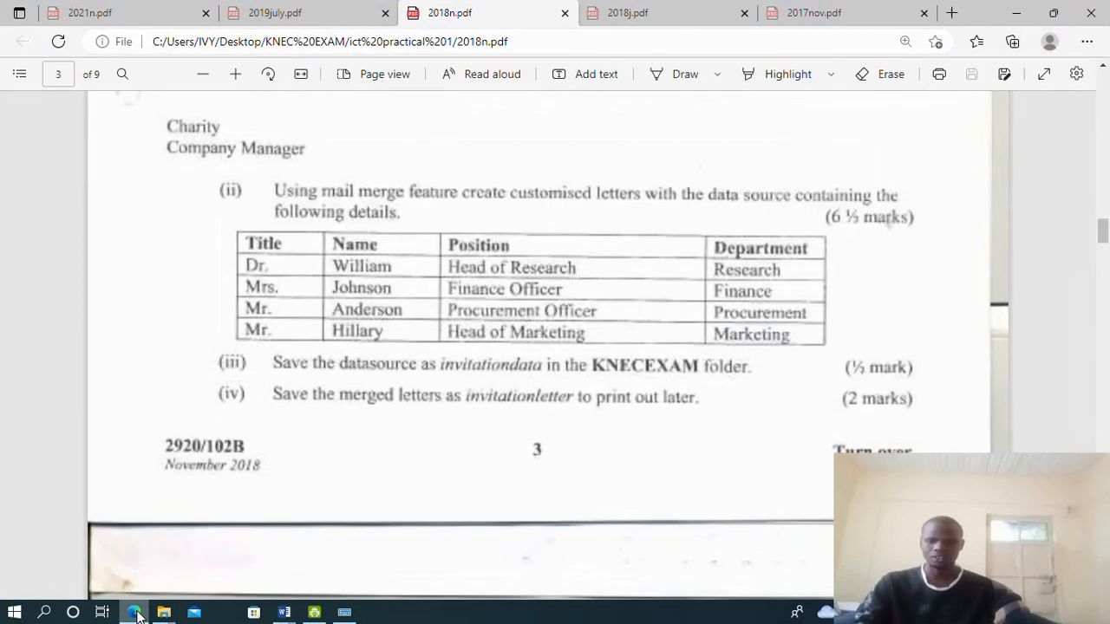
click(135, 612)
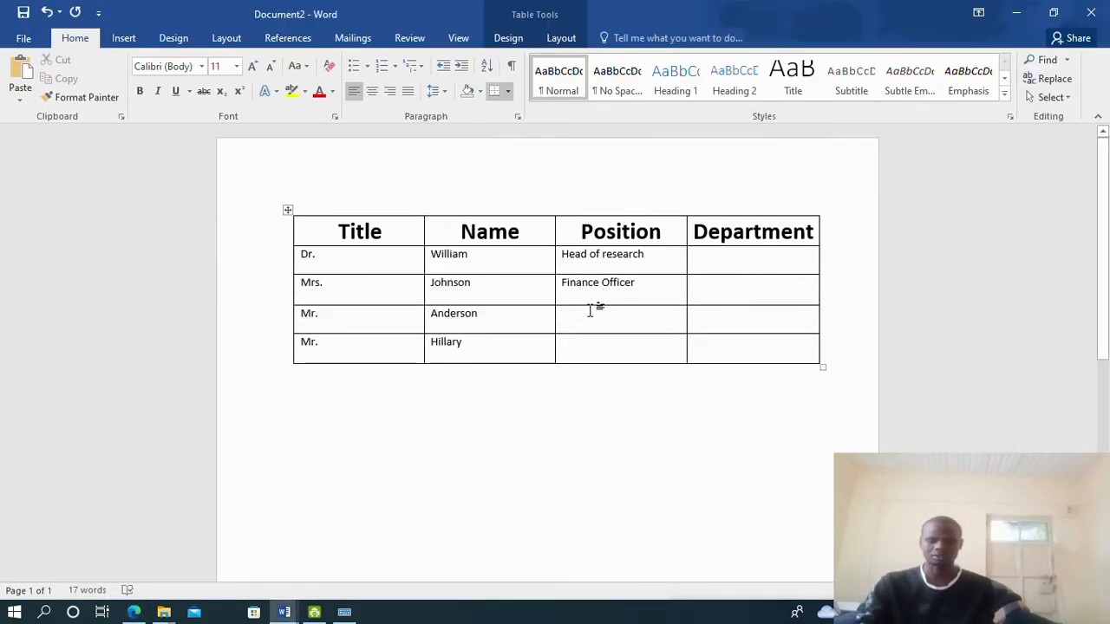
text(Procu)
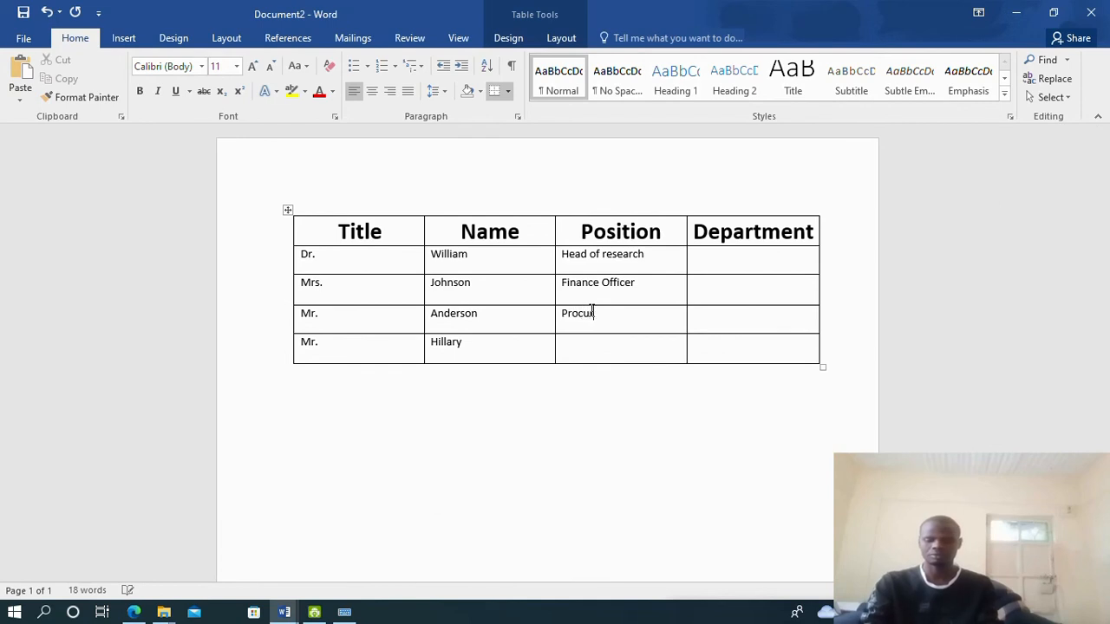
text(rement Of)
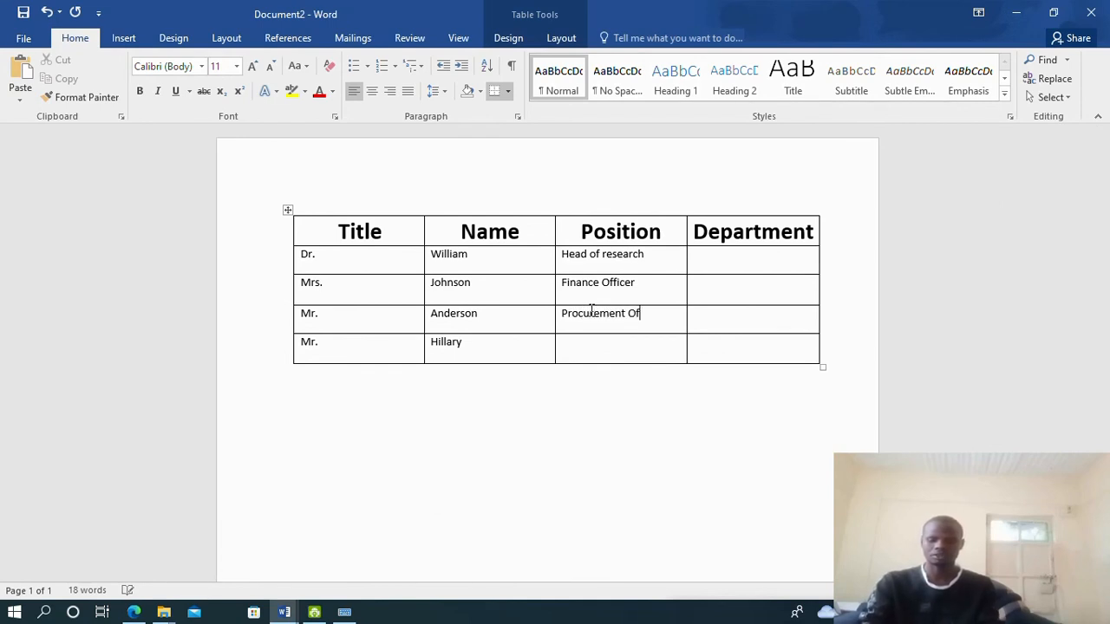
text(fice)
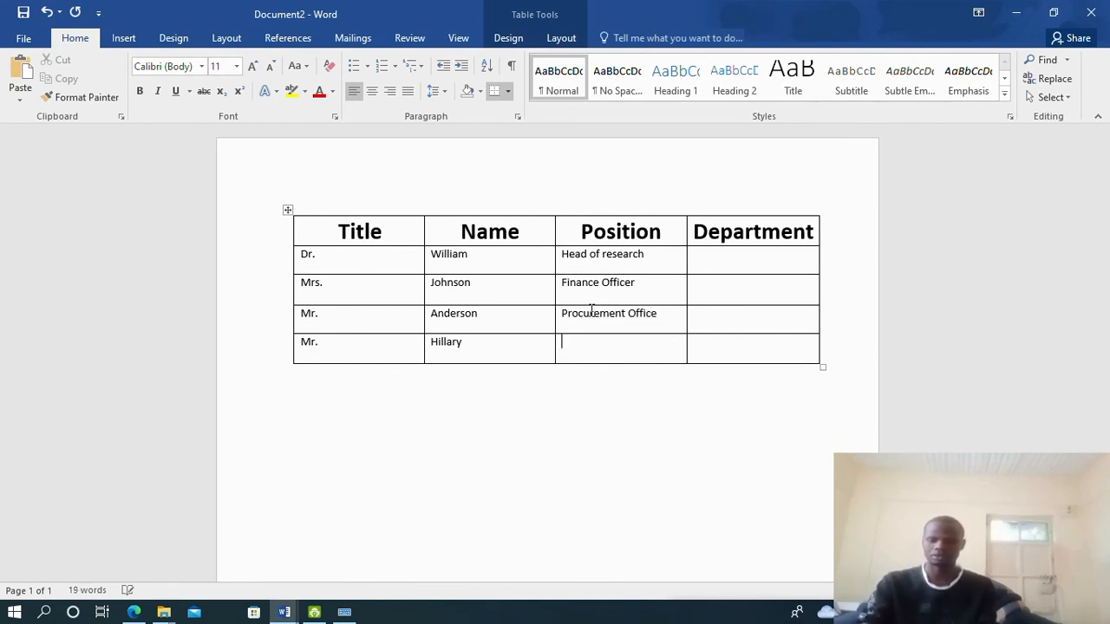
text(Head )
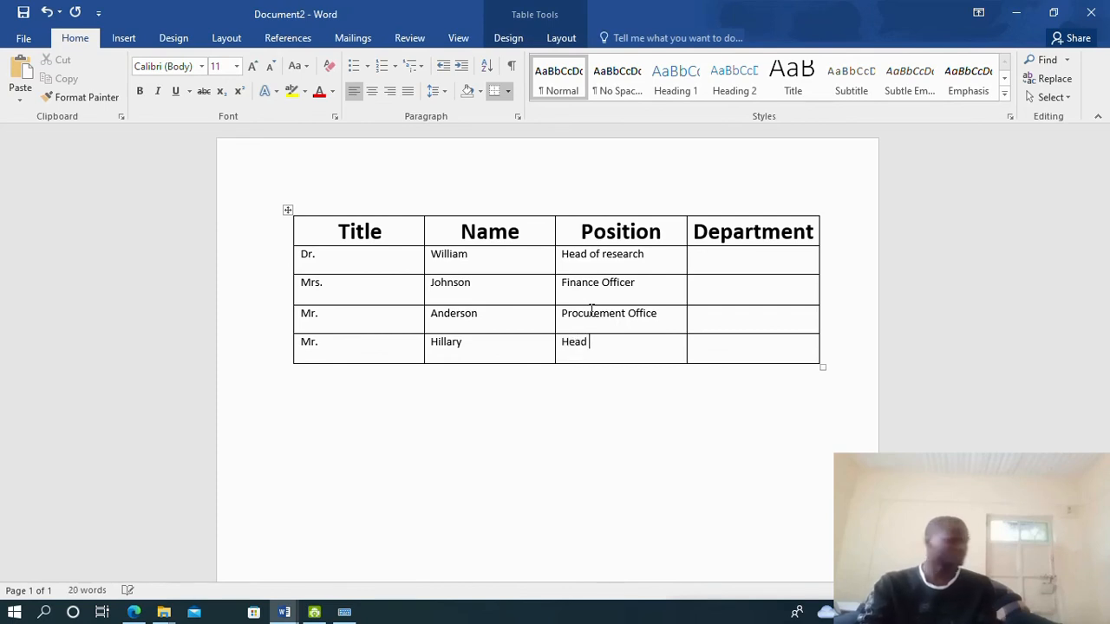
text(f)
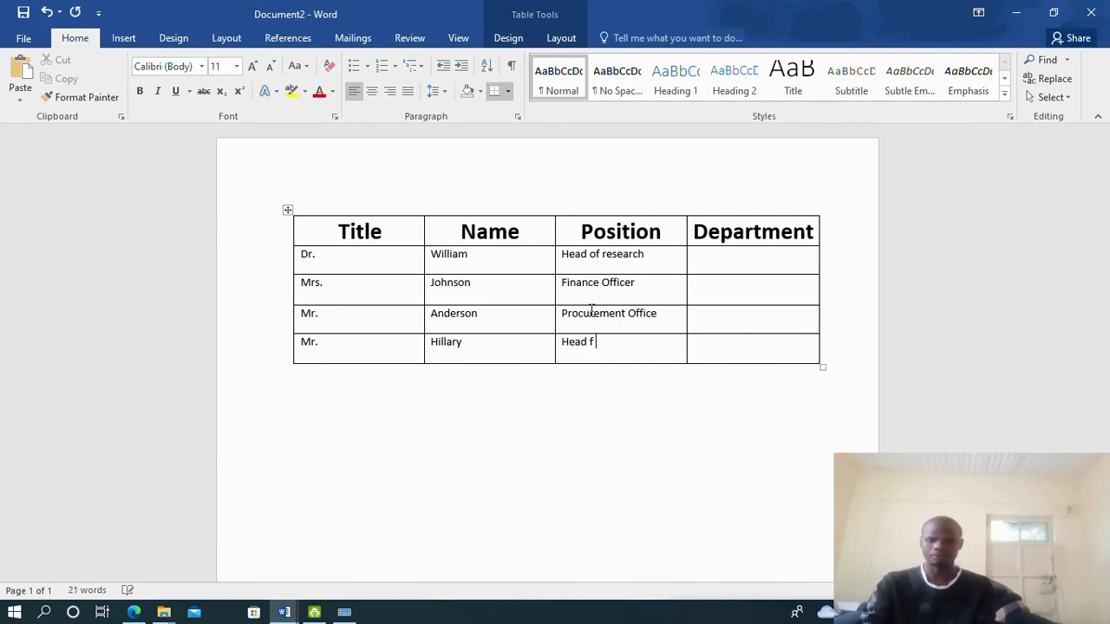
key(BackSpace)
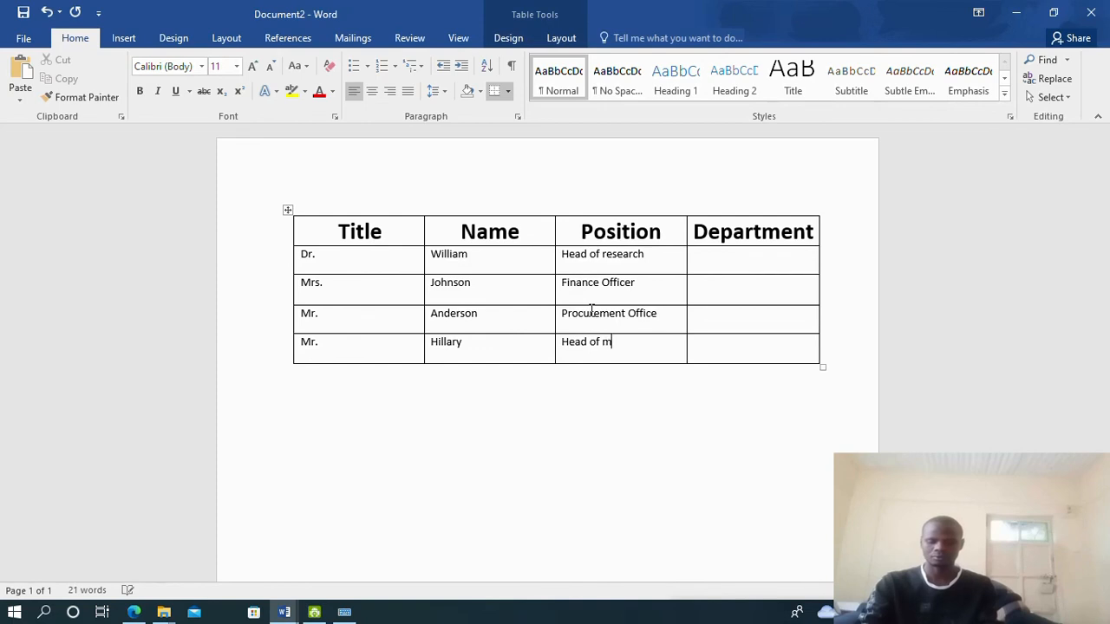
text(of marketting)
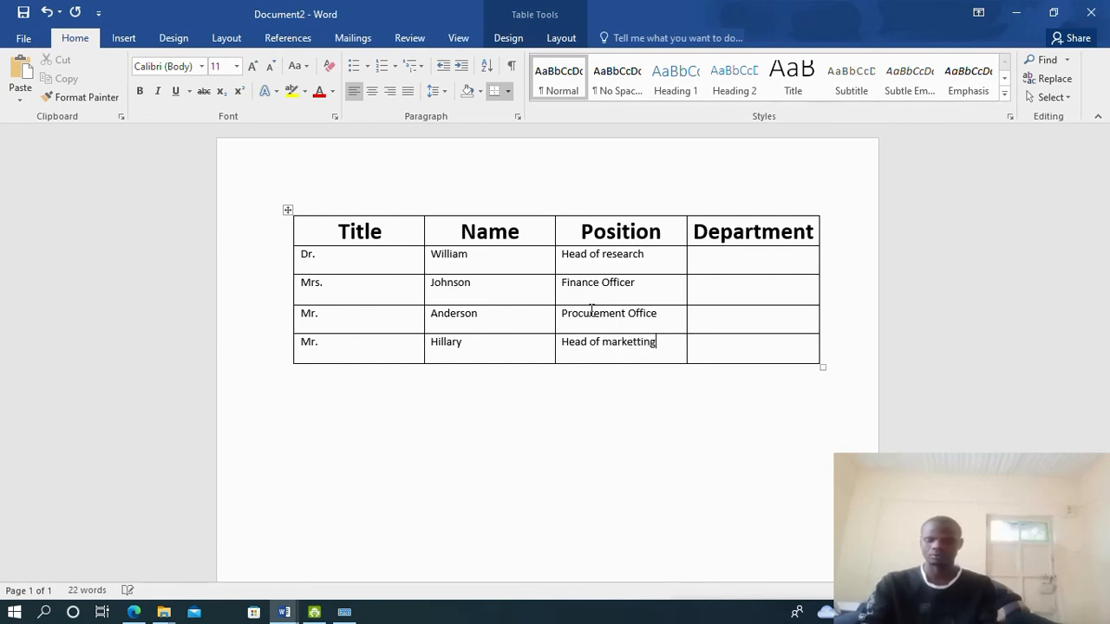
Correct 'marketting' to 'marketing' and fill the Department column with Research, Finance and the rest
click(749, 254)
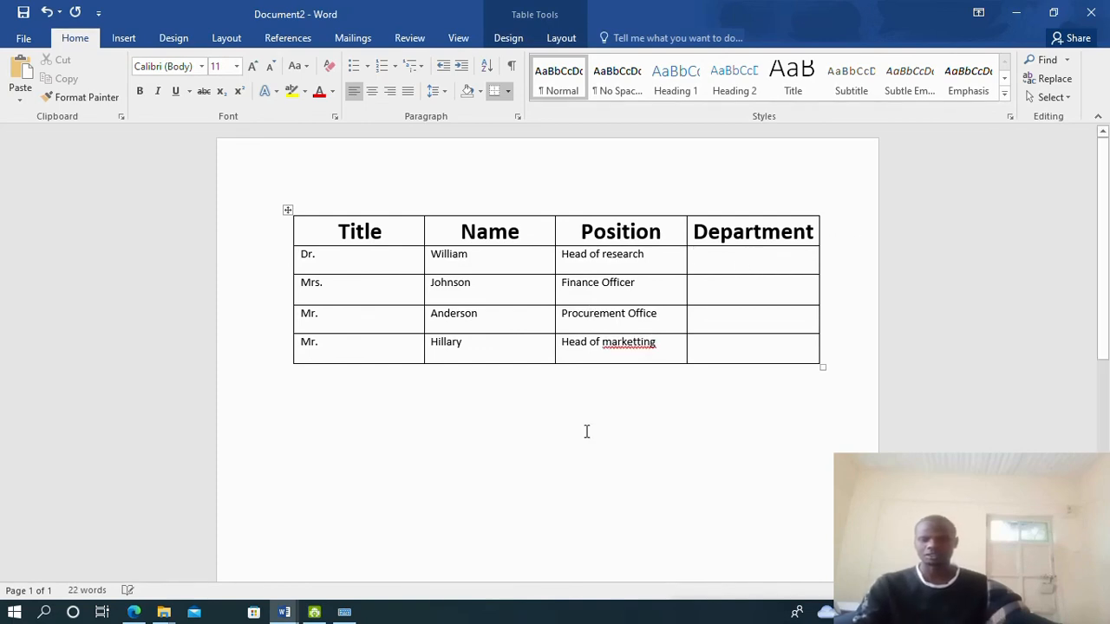
right_click(637, 341)
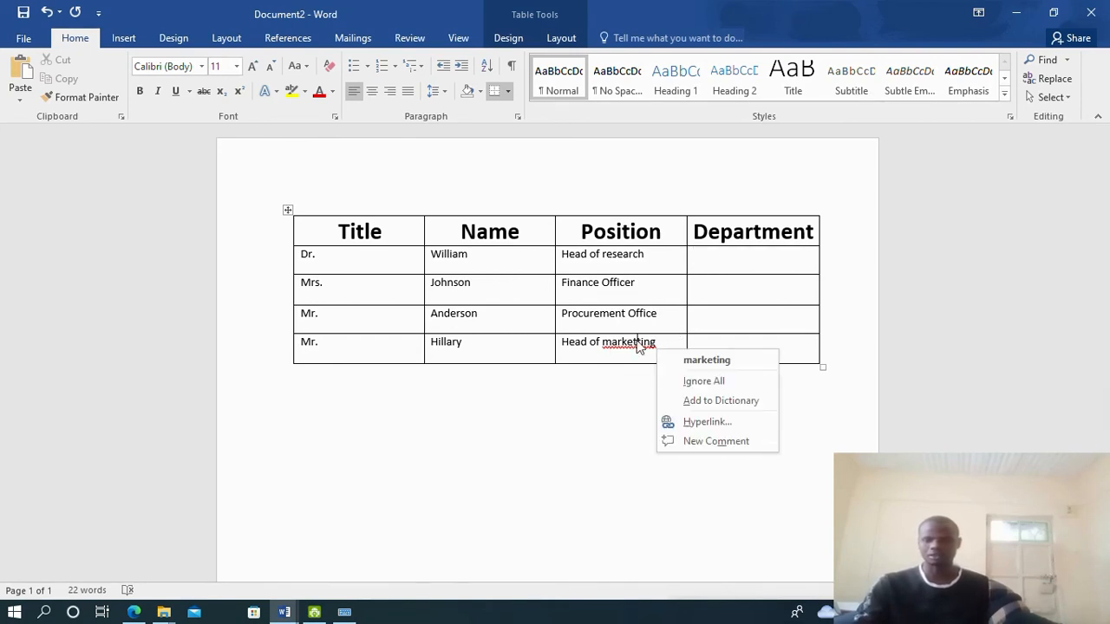
click(638, 340)
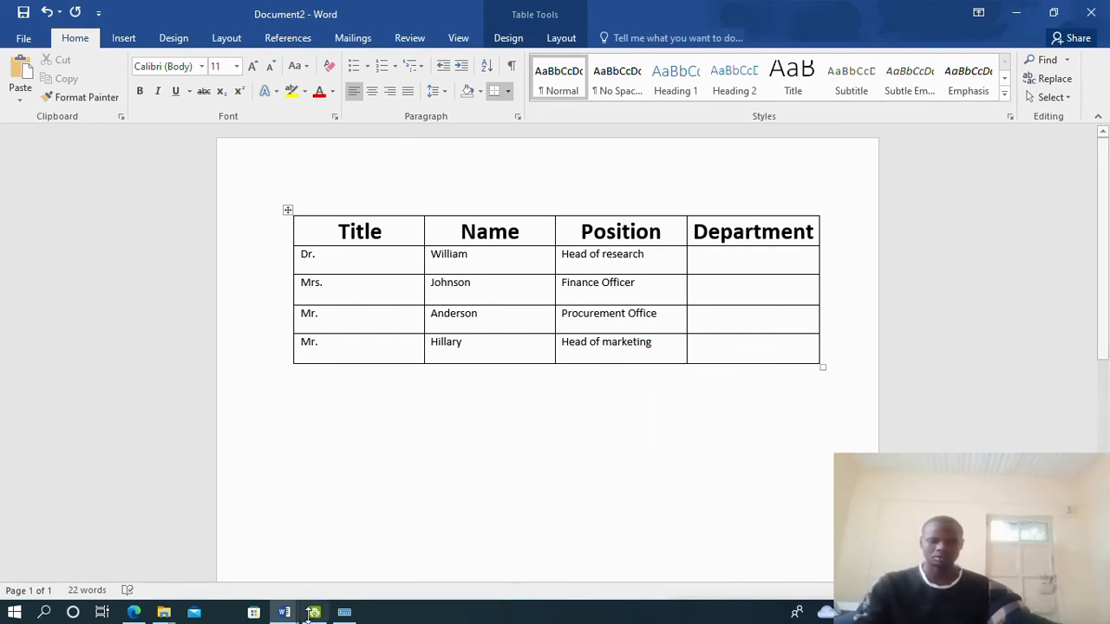
click(141, 613)
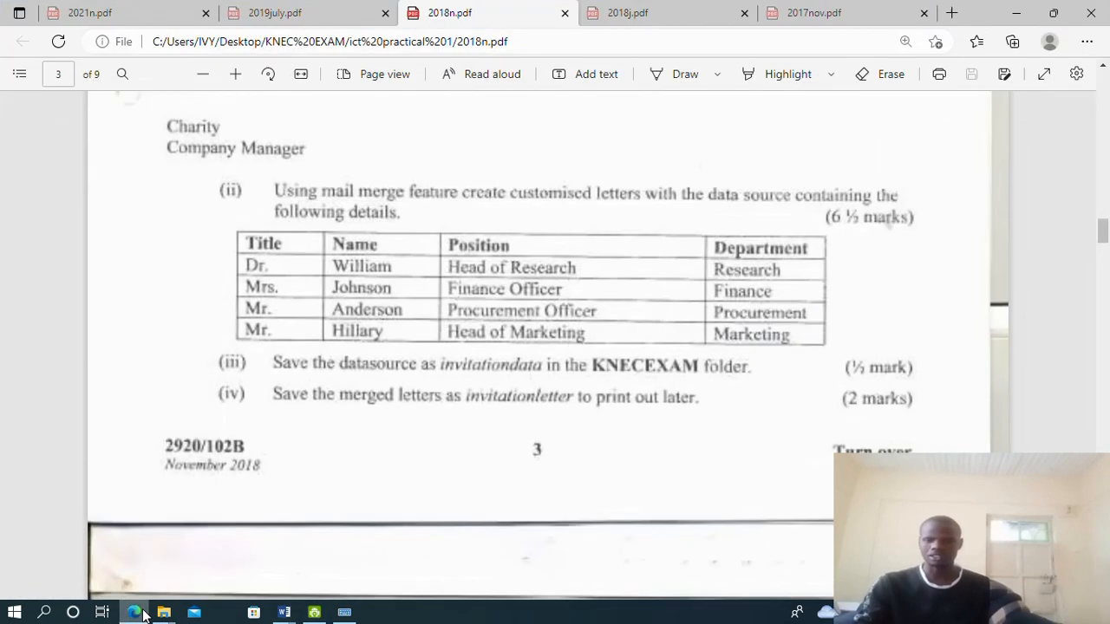
click(134, 613)
click(713, 257)
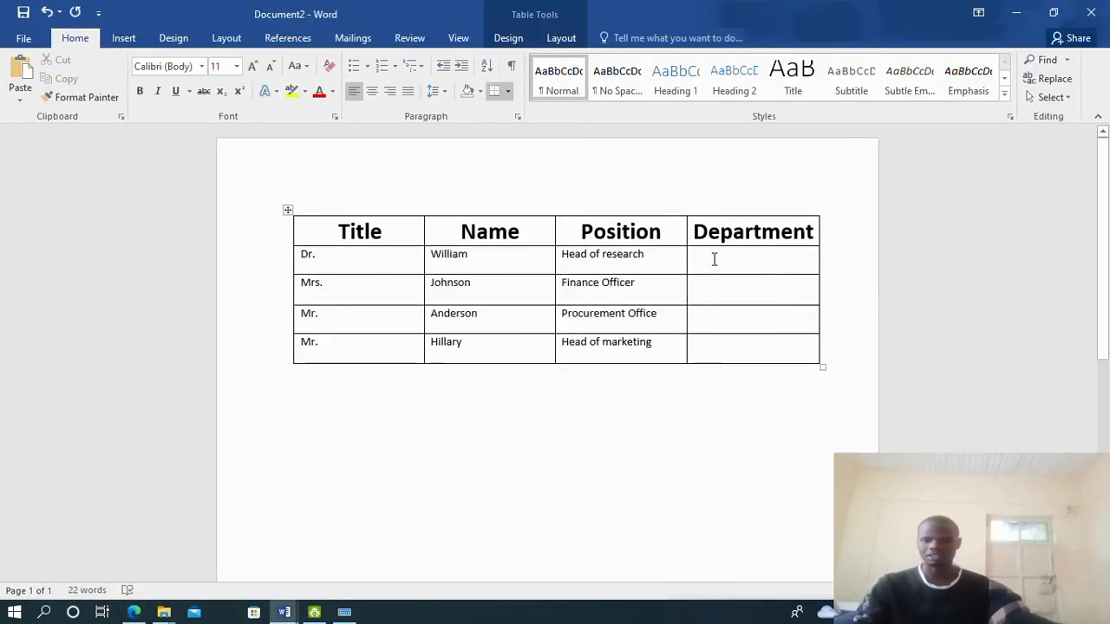
text(Re)
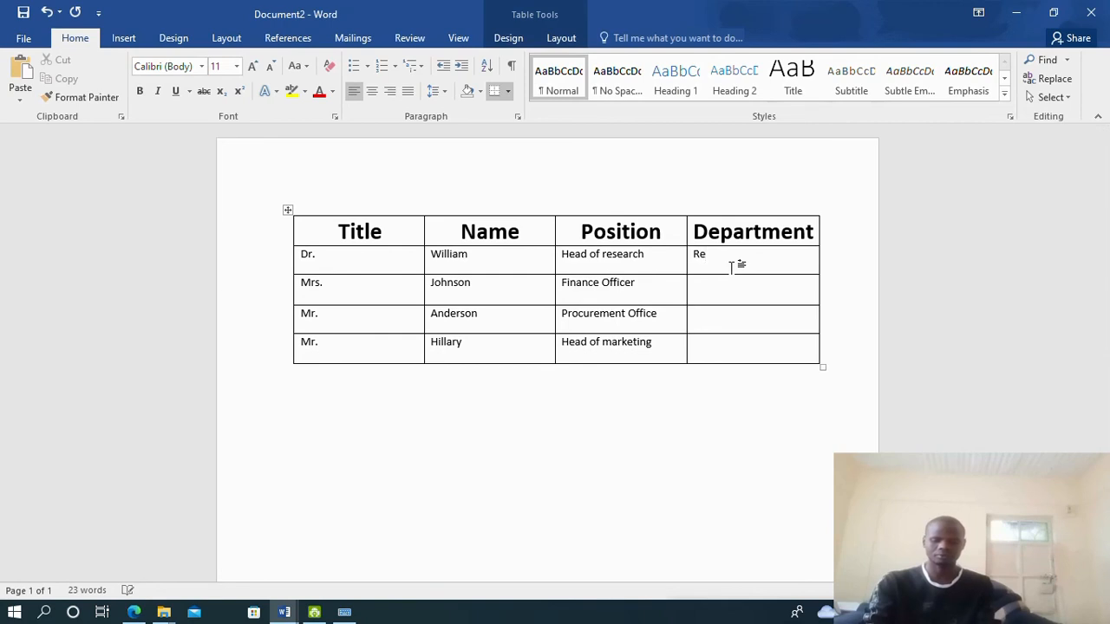
text(search)
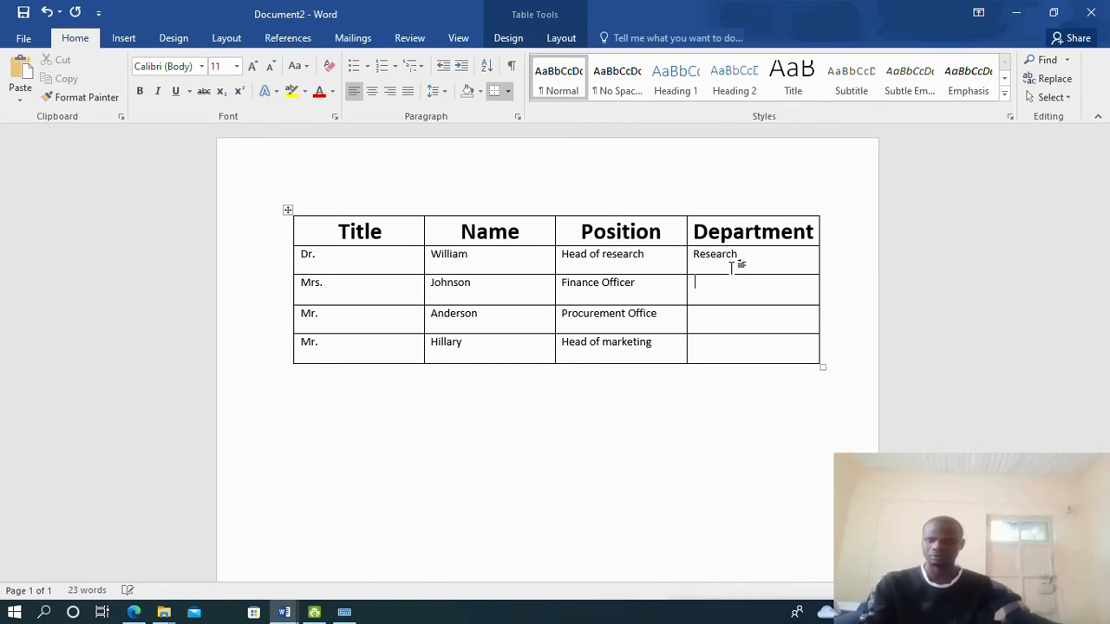
text(Finance)
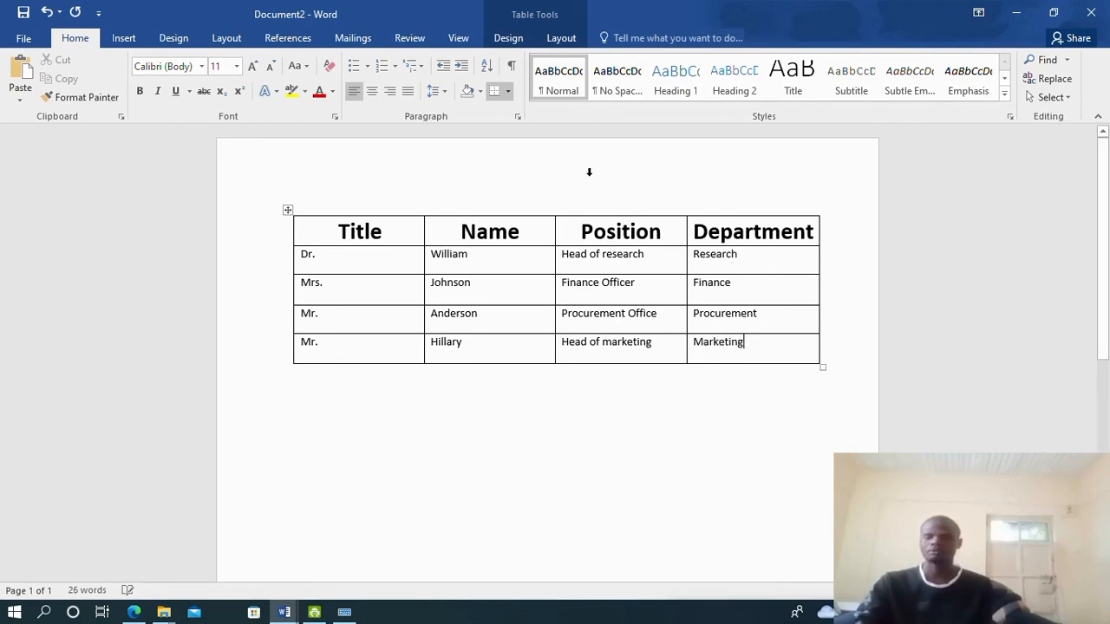
click(135, 613)
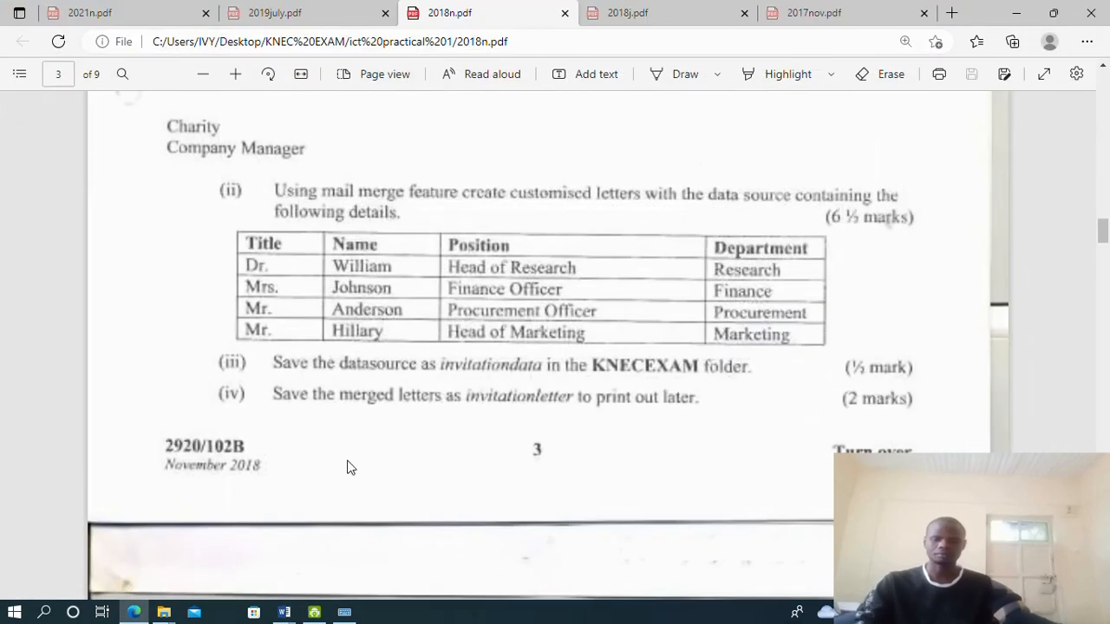
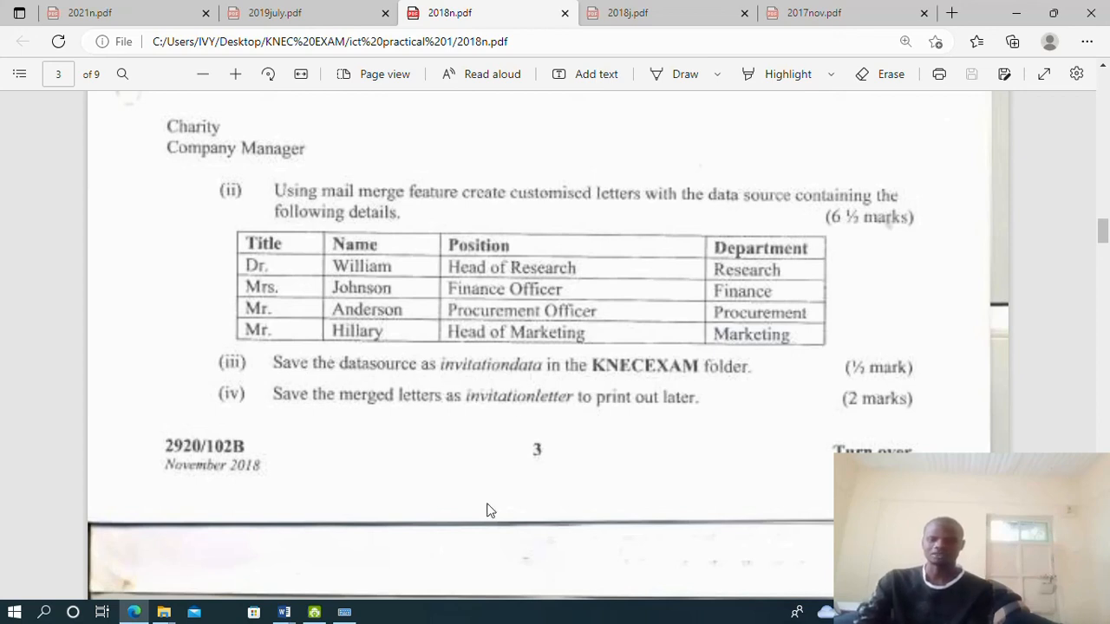
Bring the untitled table document forward and browse Save As to Desktop > KNEC EXAM
mouse_move(285, 612)
click(375, 531)
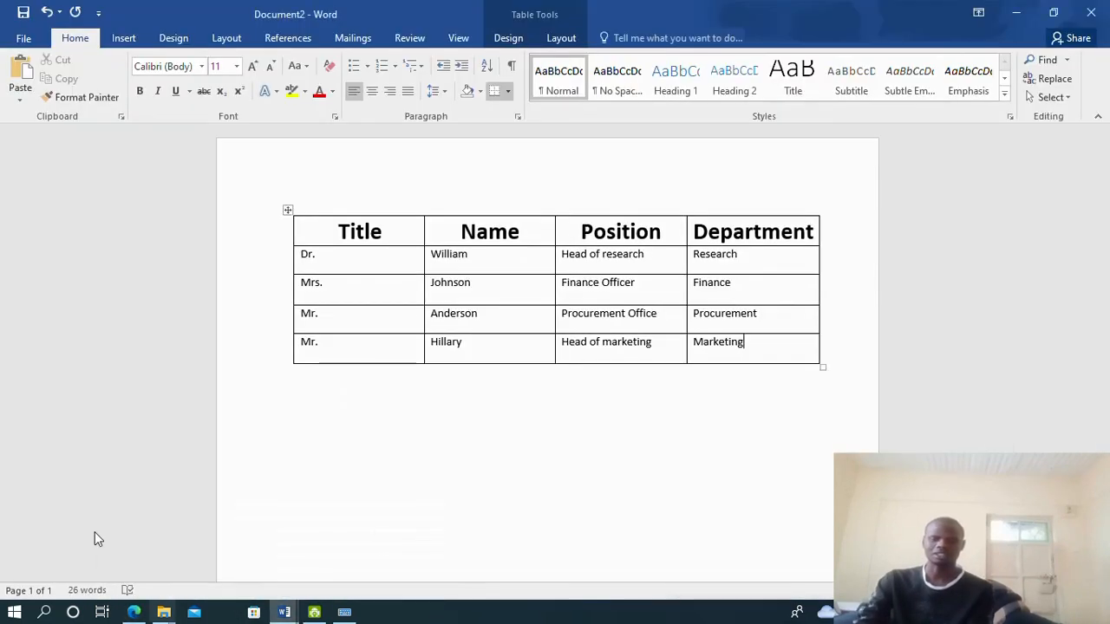
click(23, 38)
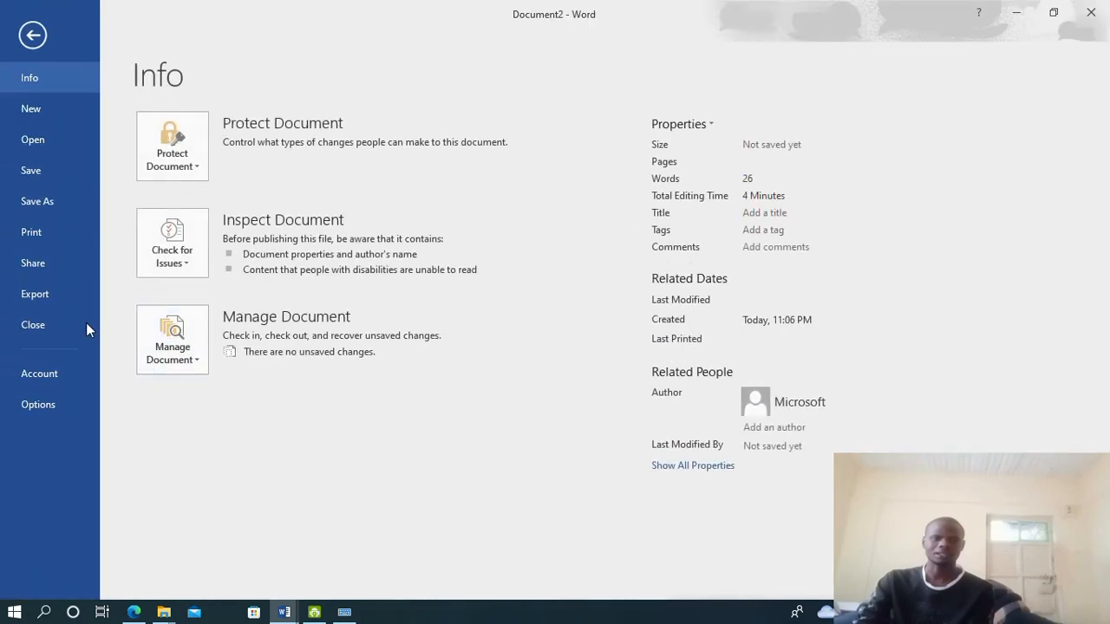
click(63, 203)
click(182, 267)
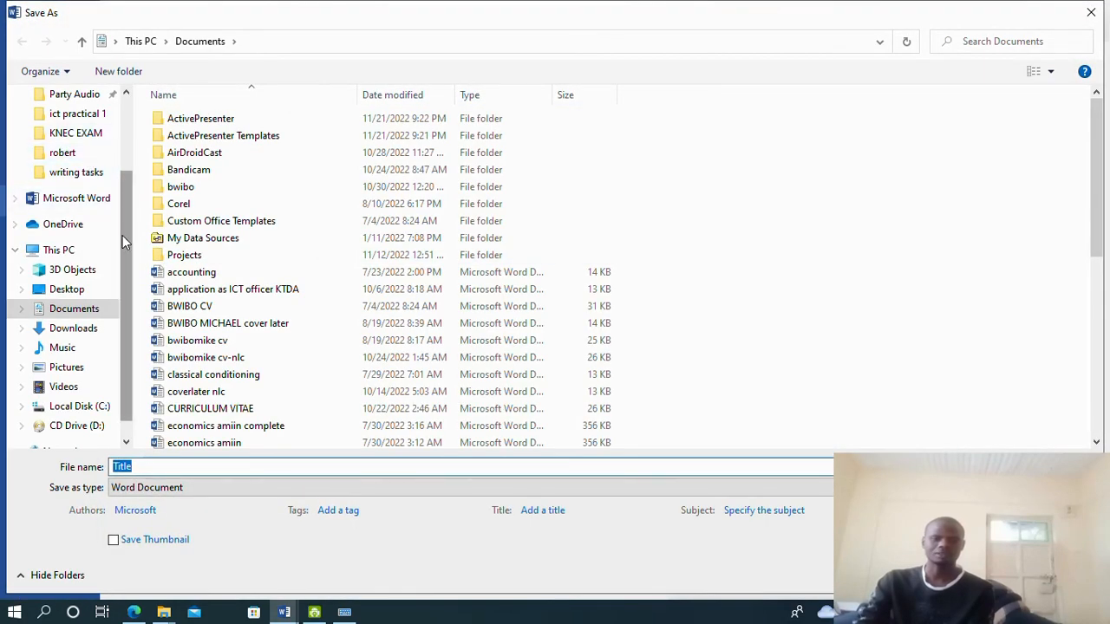
drag(122, 236, 135, 113)
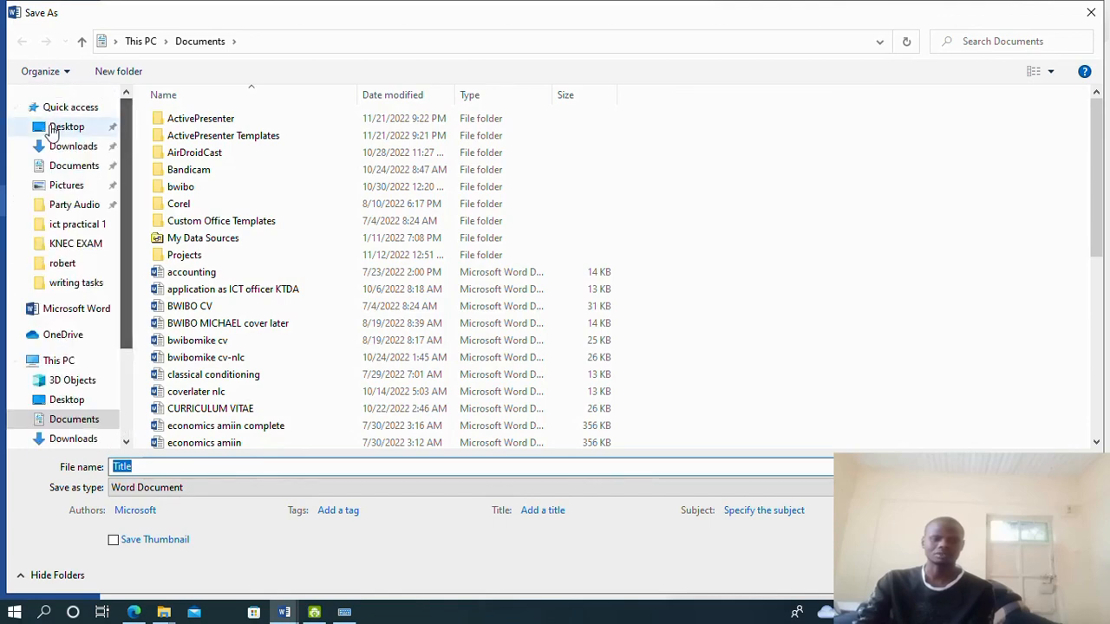
click(56, 128)
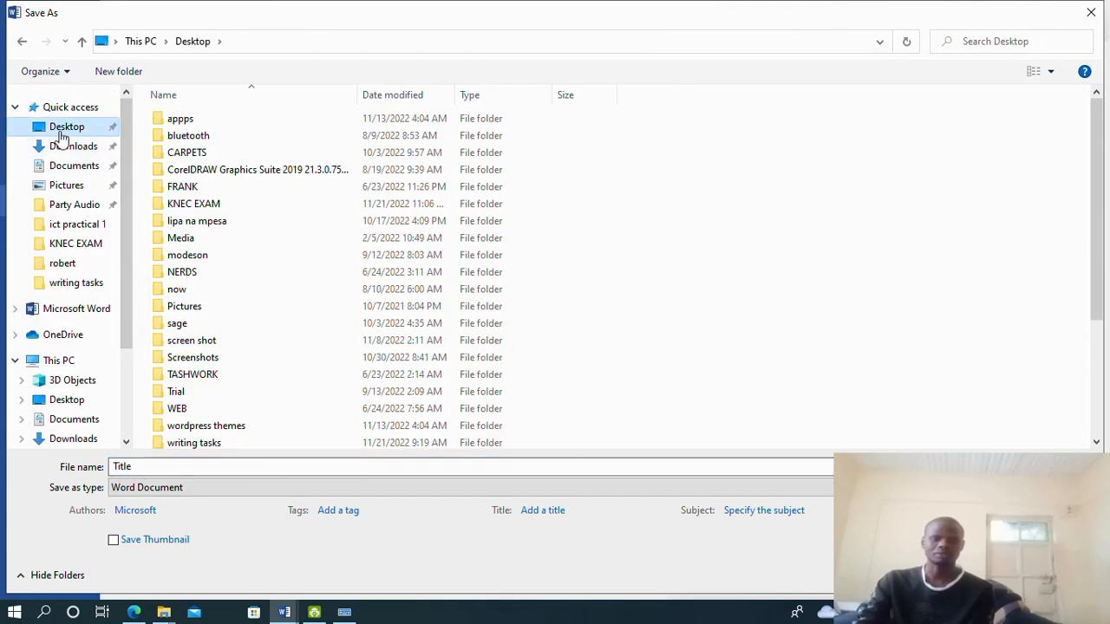
click(211, 206)
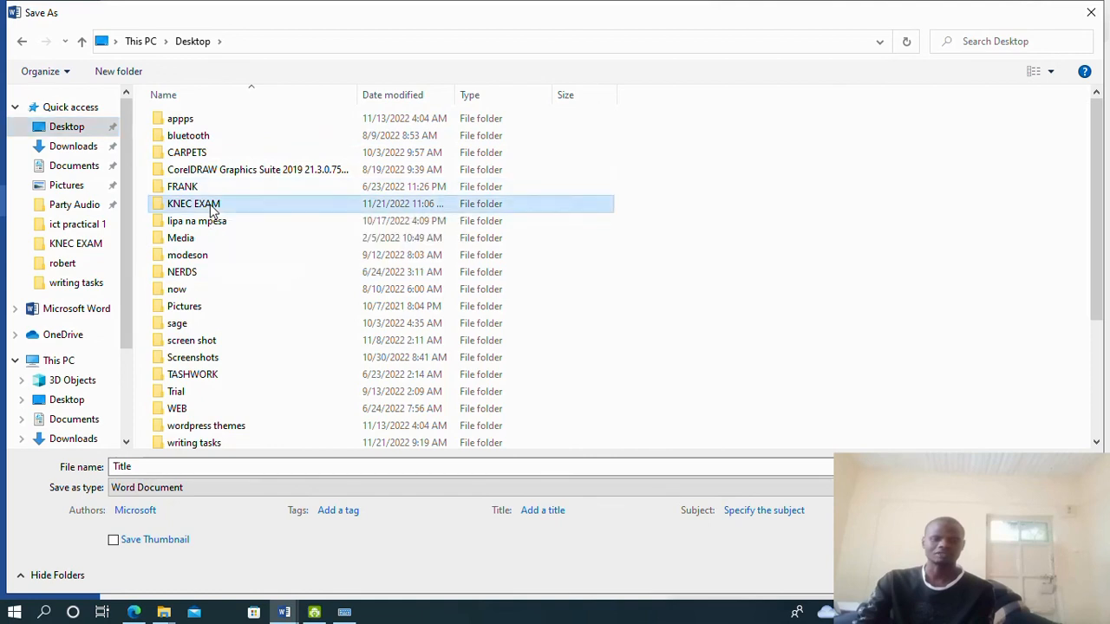
double_click(210, 207)
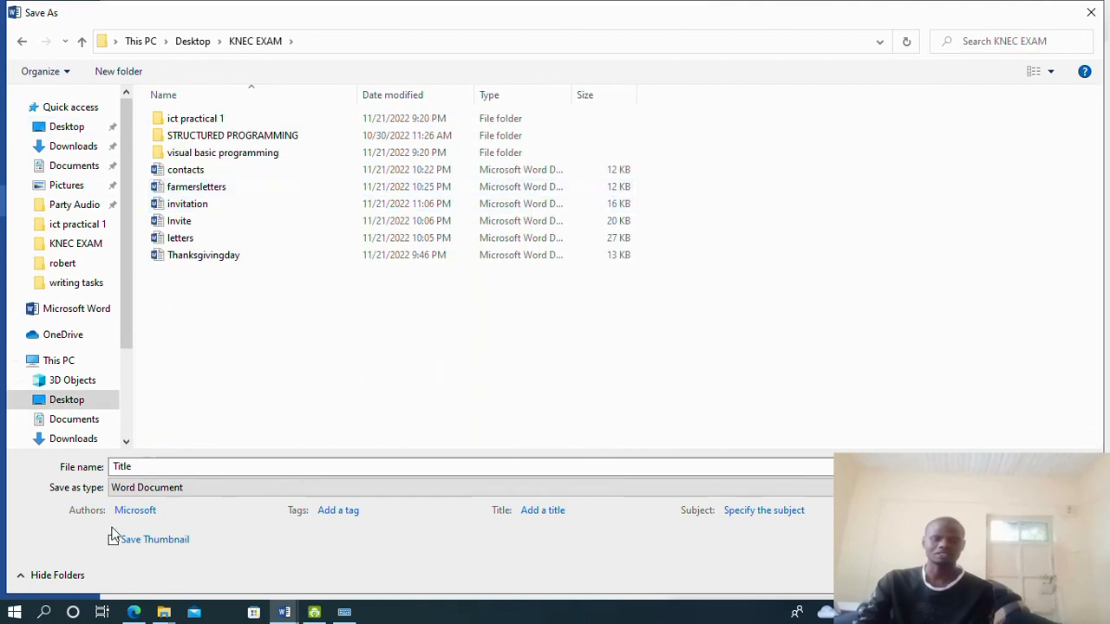
Save the table as invitationdata, then return to the exam paper PDF
drag(129, 471, 26, 466)
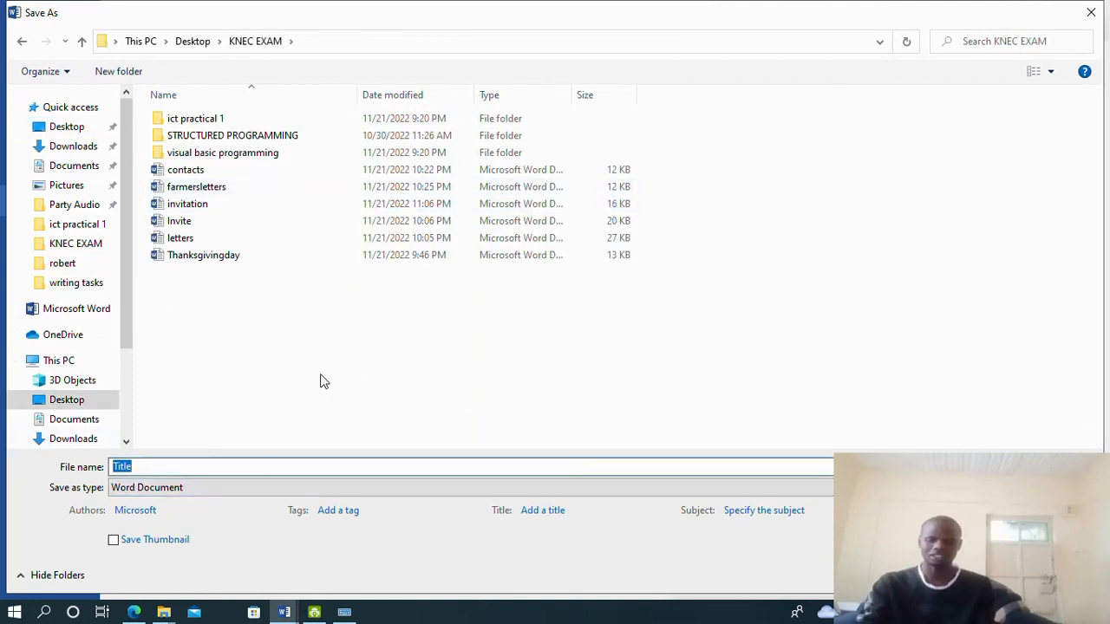
text(invitati)
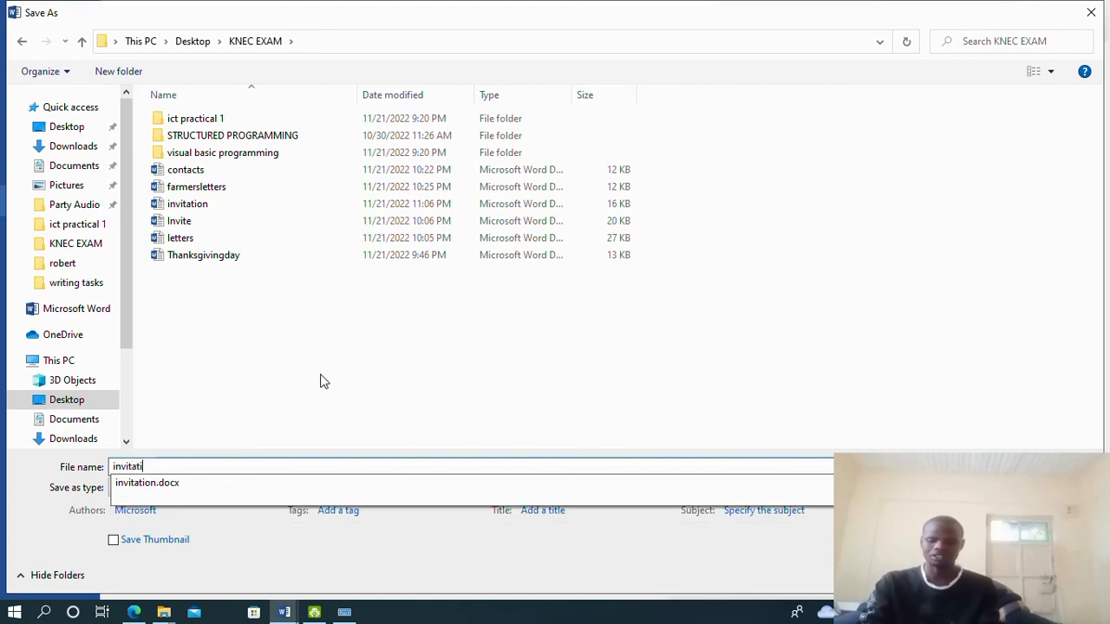
text(ondata)
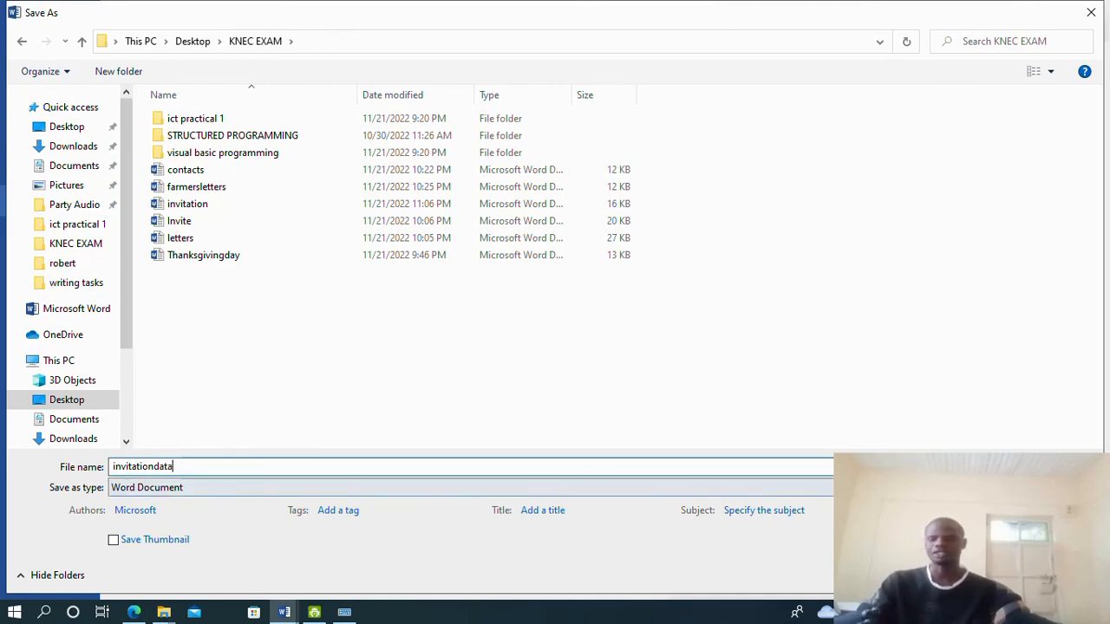
key(Return)
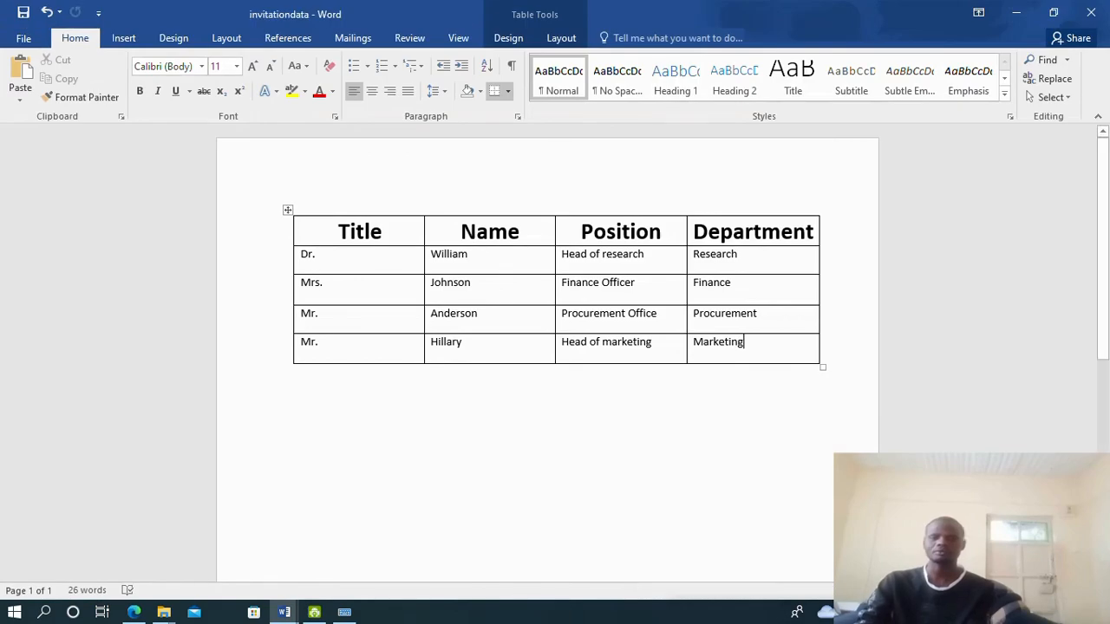
click(134, 612)
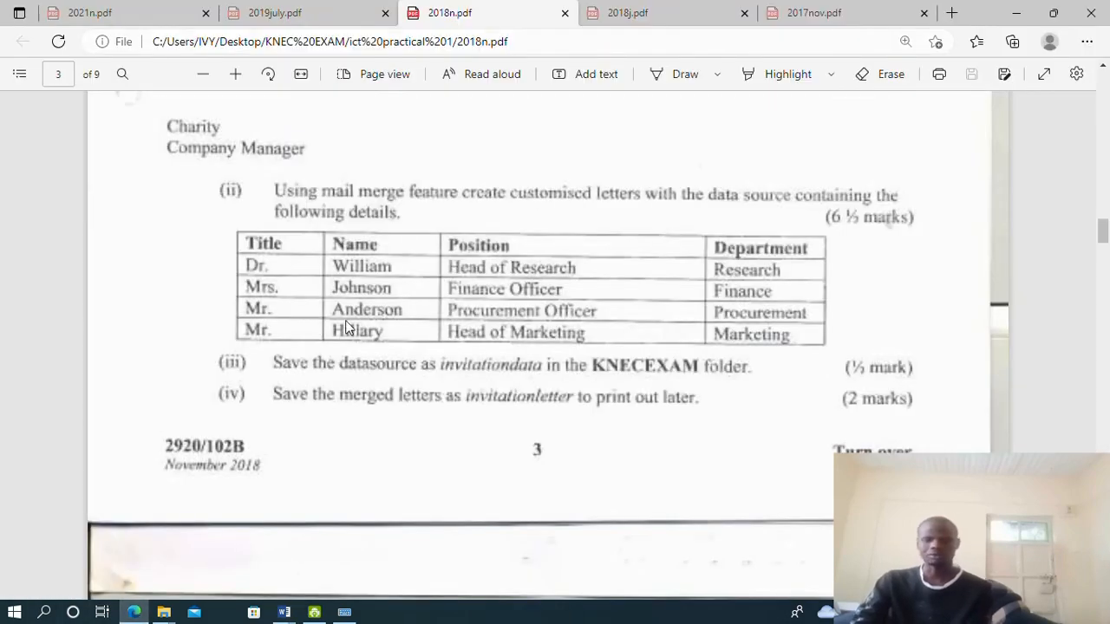
Switch from the exam PDF back to the Word document holding the Elimisha invitation letter
scroll(350, 327, up, 1)
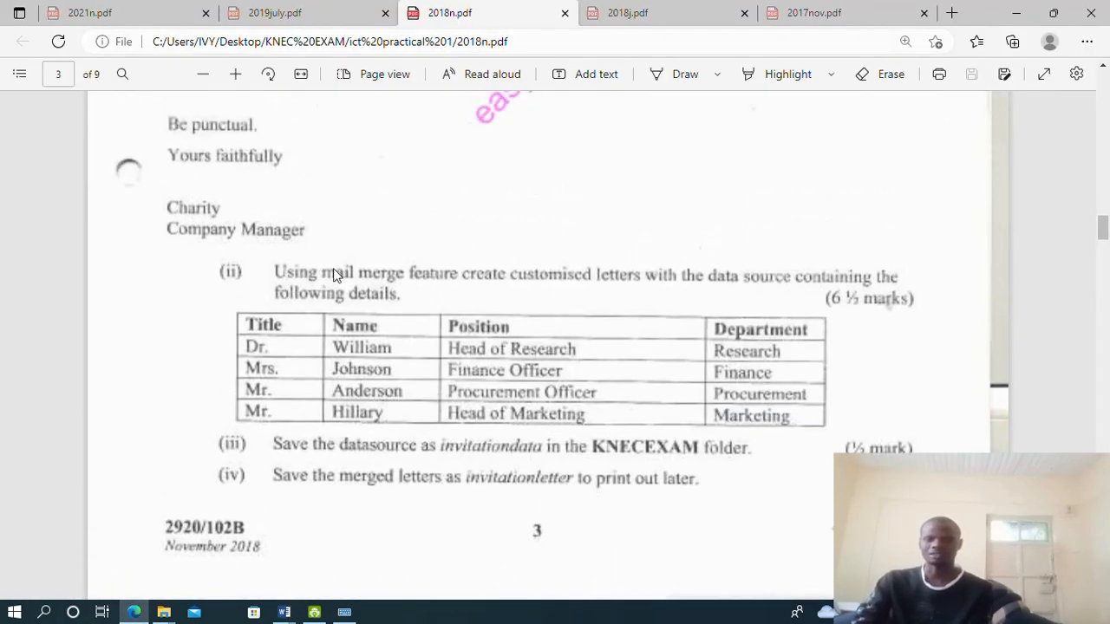
click(284, 612)
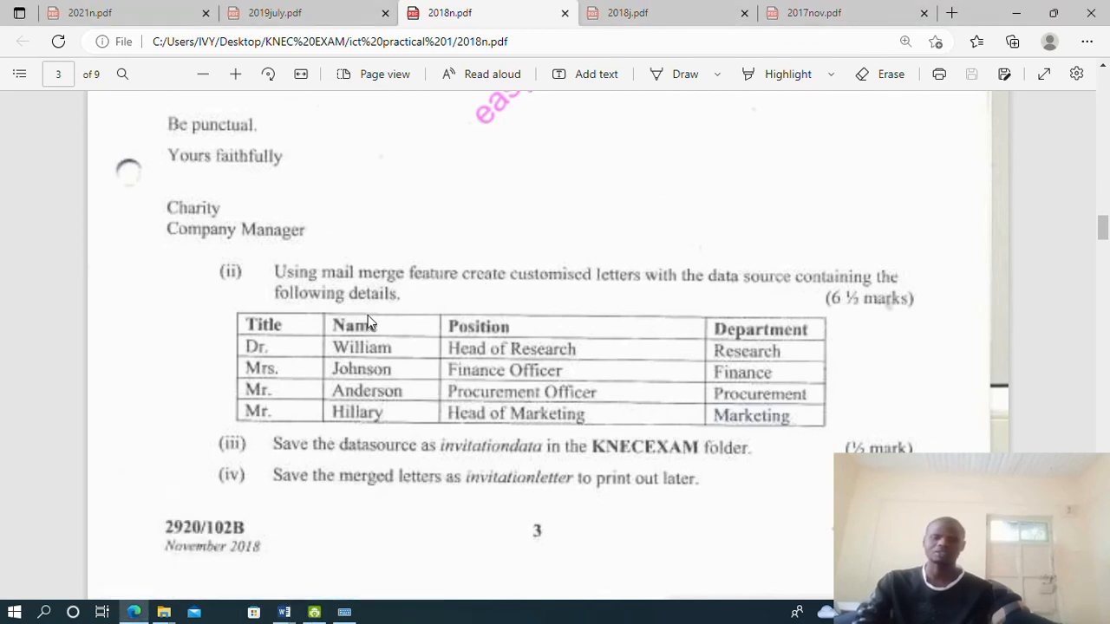
click(284, 612)
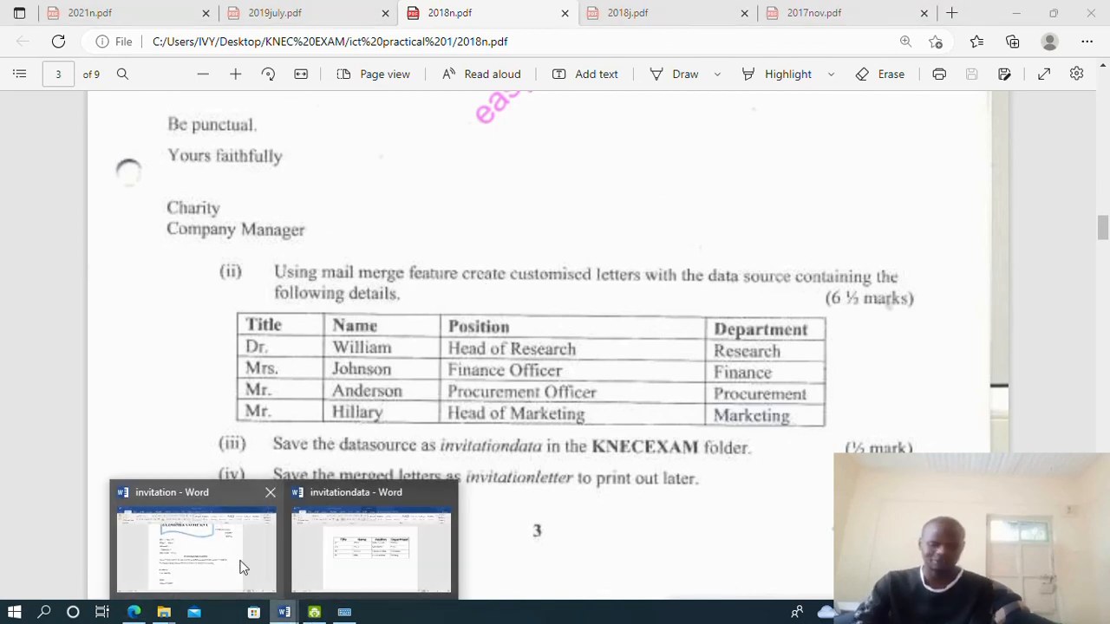
click(256, 582)
scroll(402, 358, up, 3)
scroll(426, 300, down, 6)
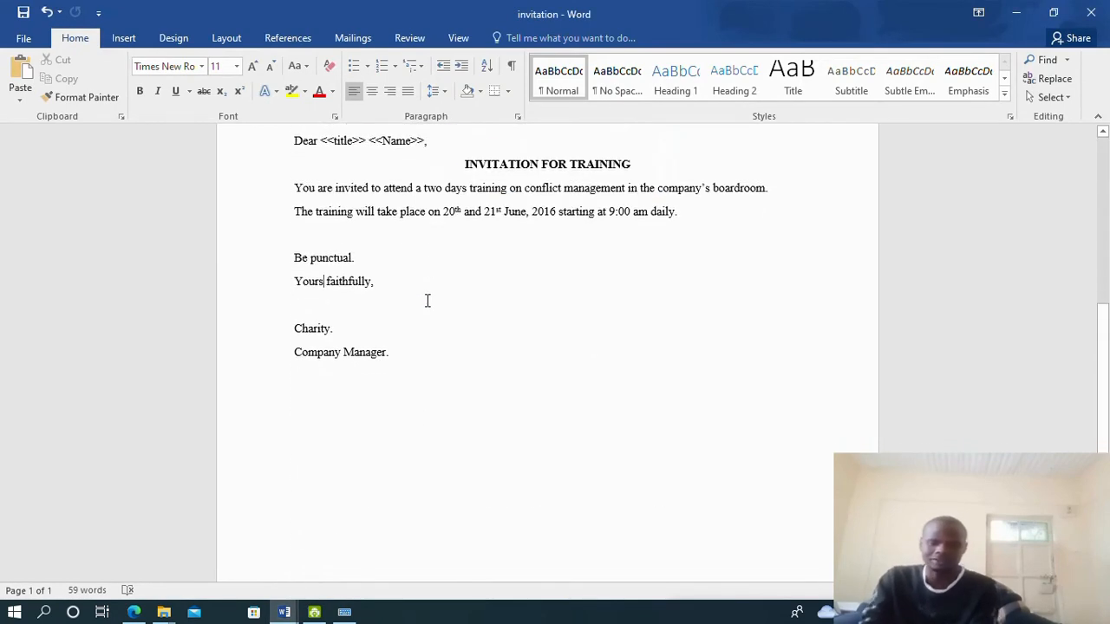
scroll(426, 303, up, 5)
scroll(430, 299, down, 3)
scroll(430, 300, up, 2)
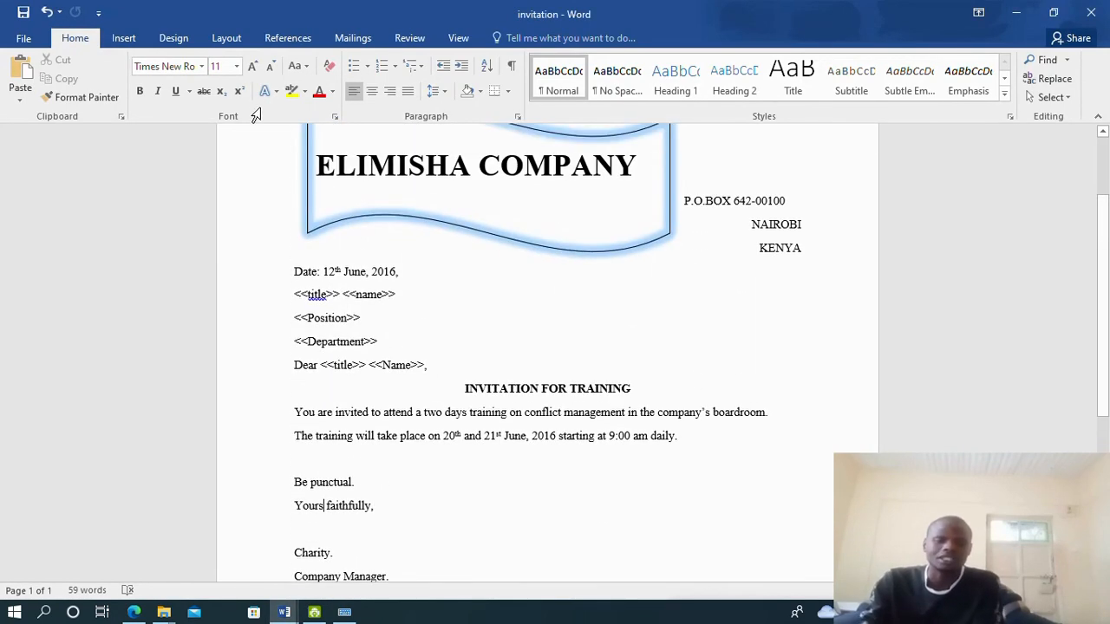
Start a Letters mail merge from the Mailings tab
click(353, 44)
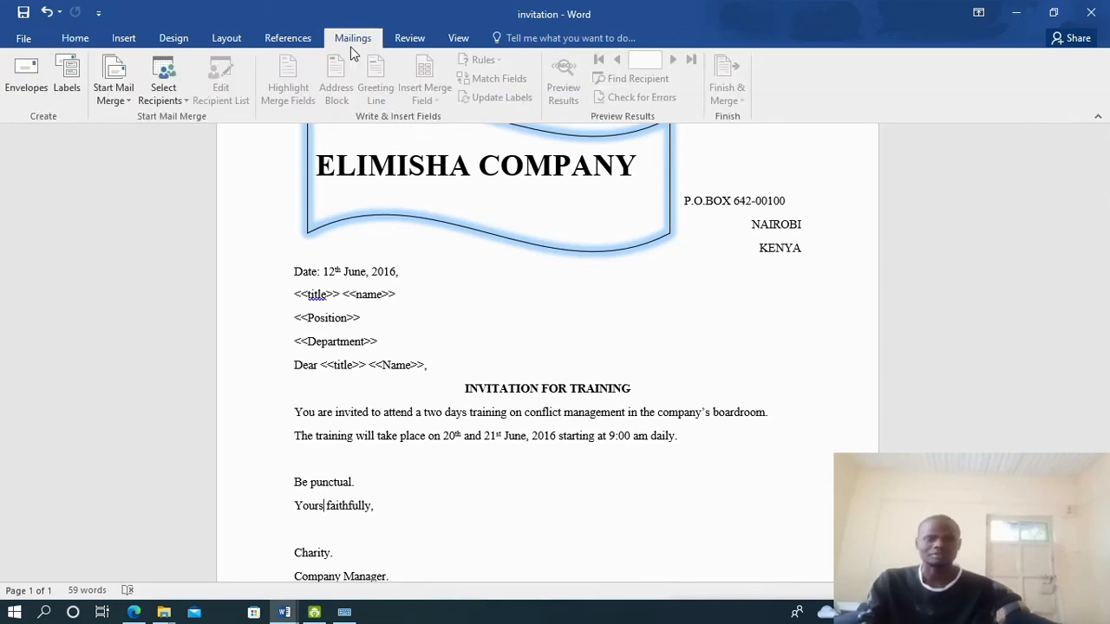
click(116, 101)
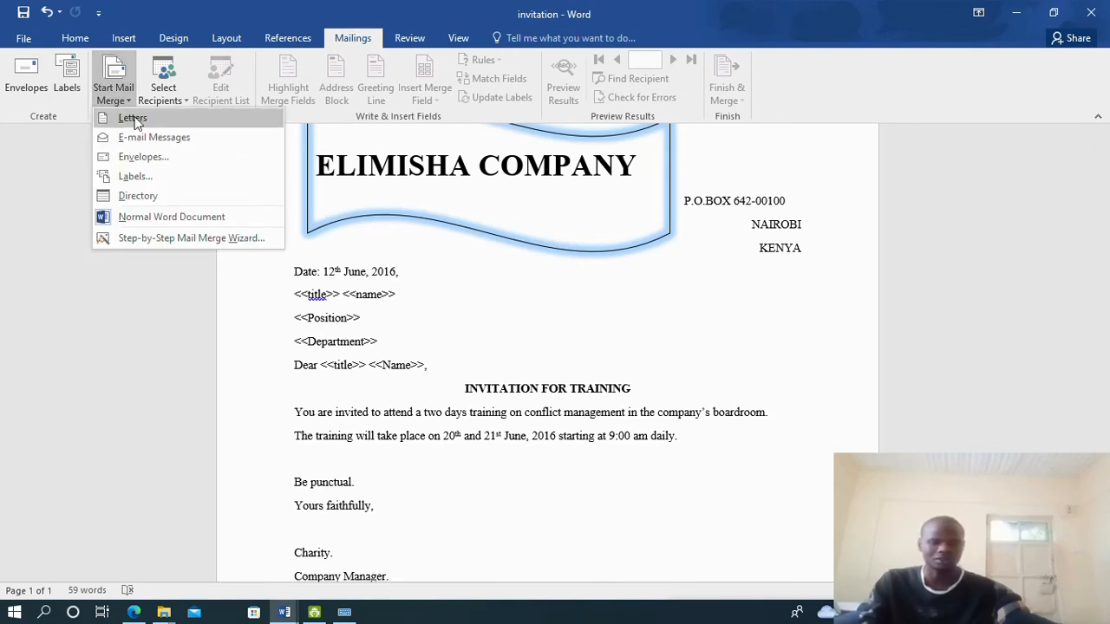
click(130, 119)
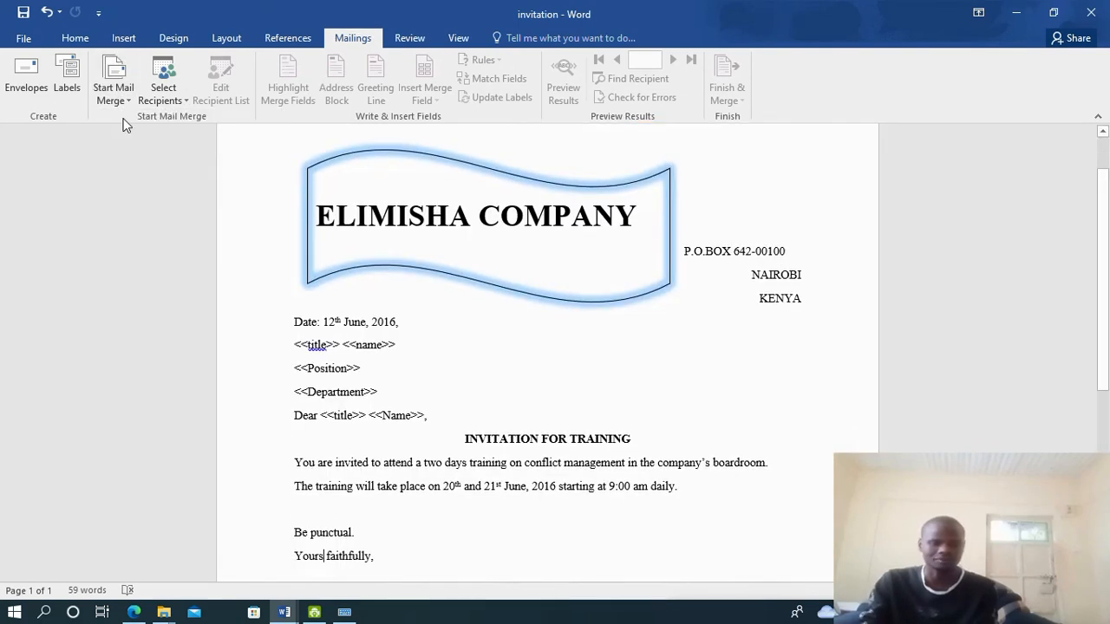
Use the existing list invitationdata from Desktop > KNEC EXAM as the recipients
click(176, 102)
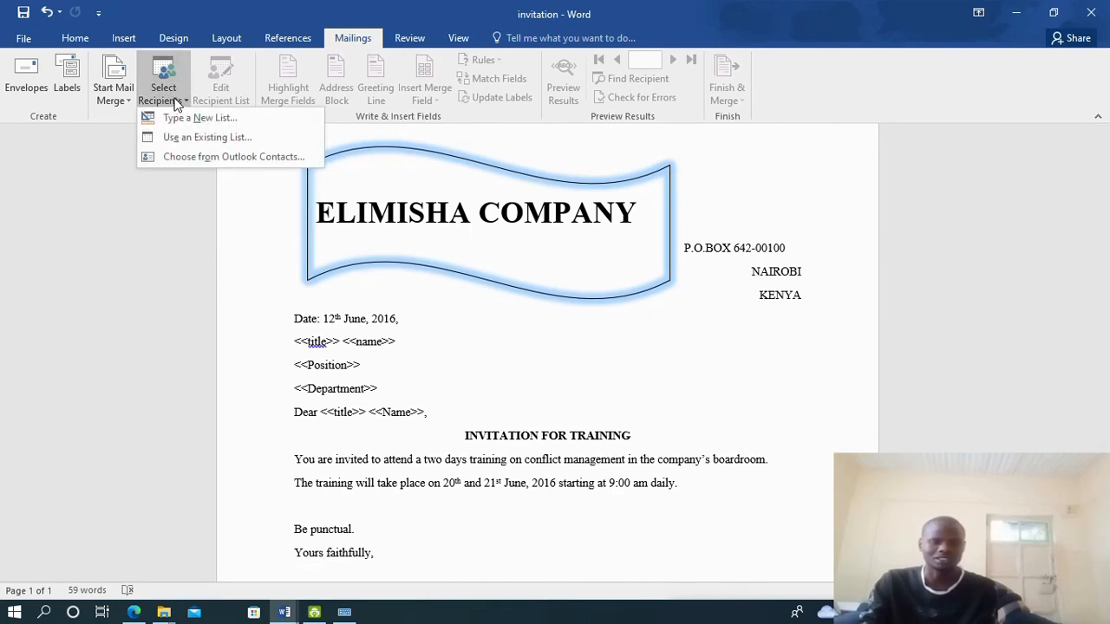
click(229, 139)
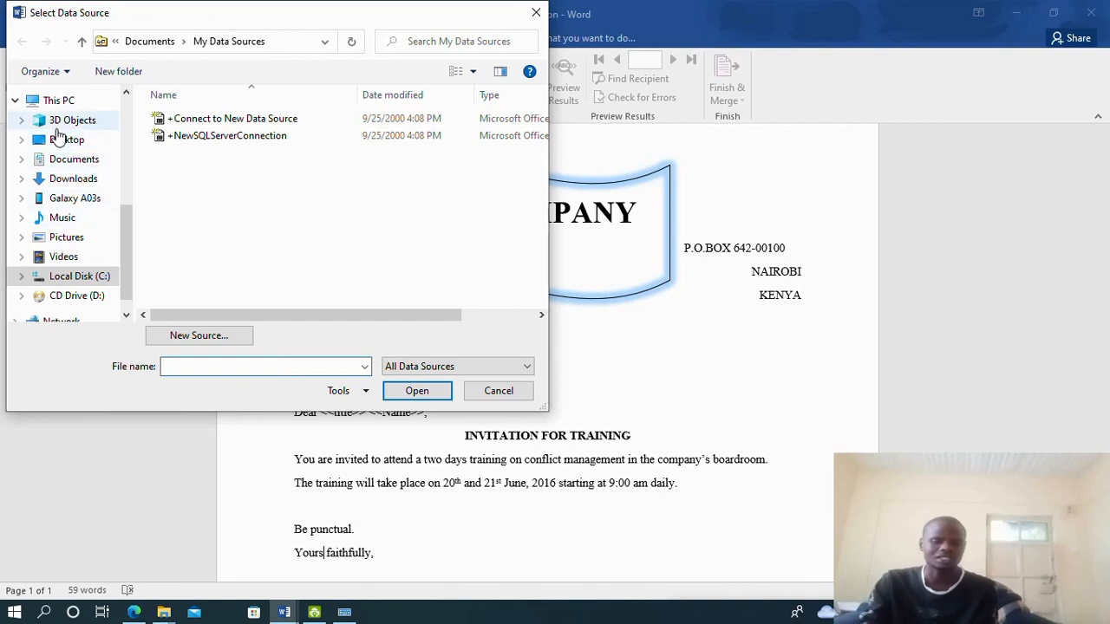
click(66, 144)
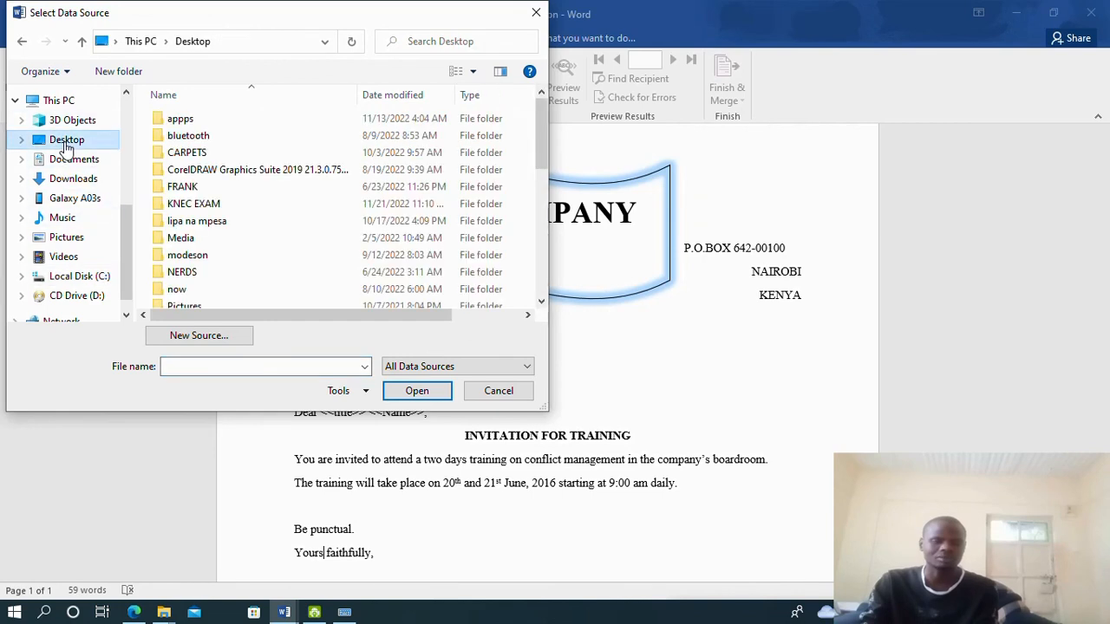
click(215, 207)
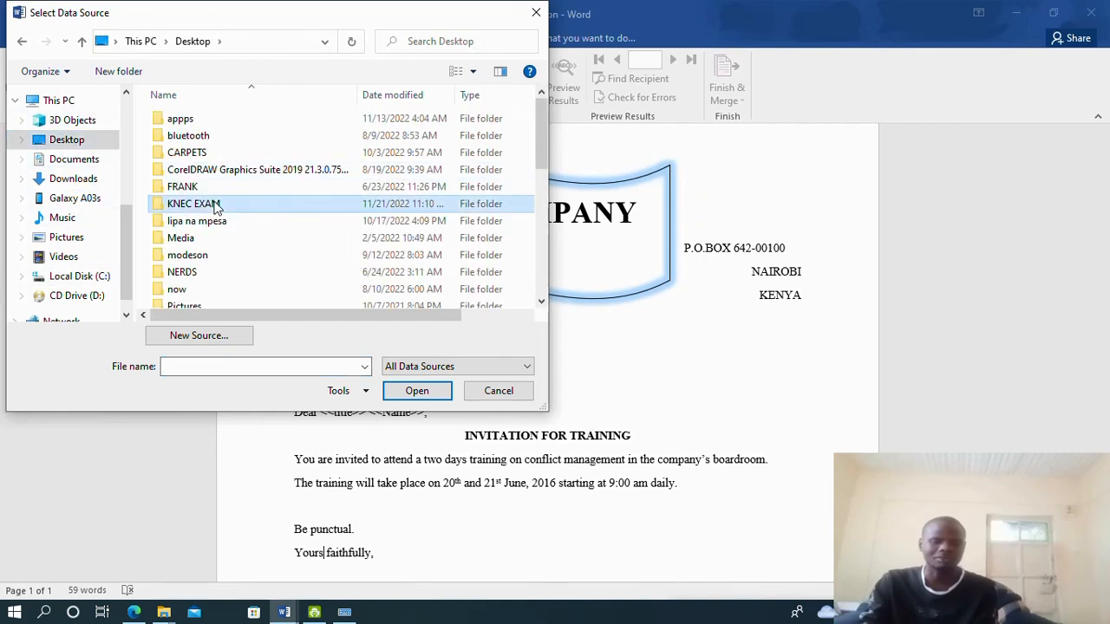
double_click(215, 206)
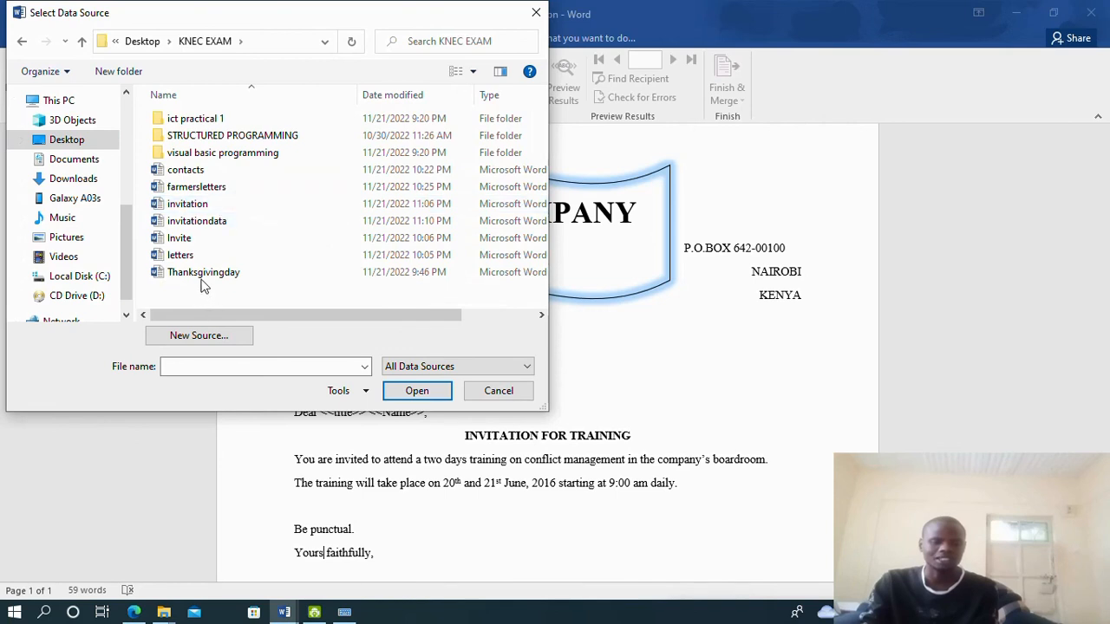
click(225, 224)
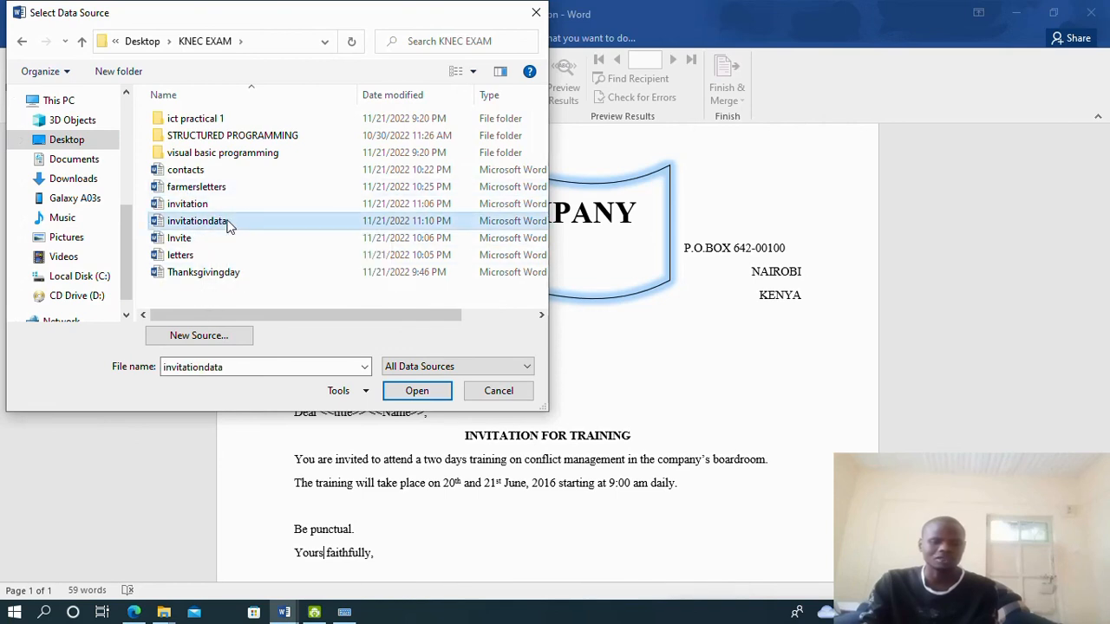
click(411, 392)
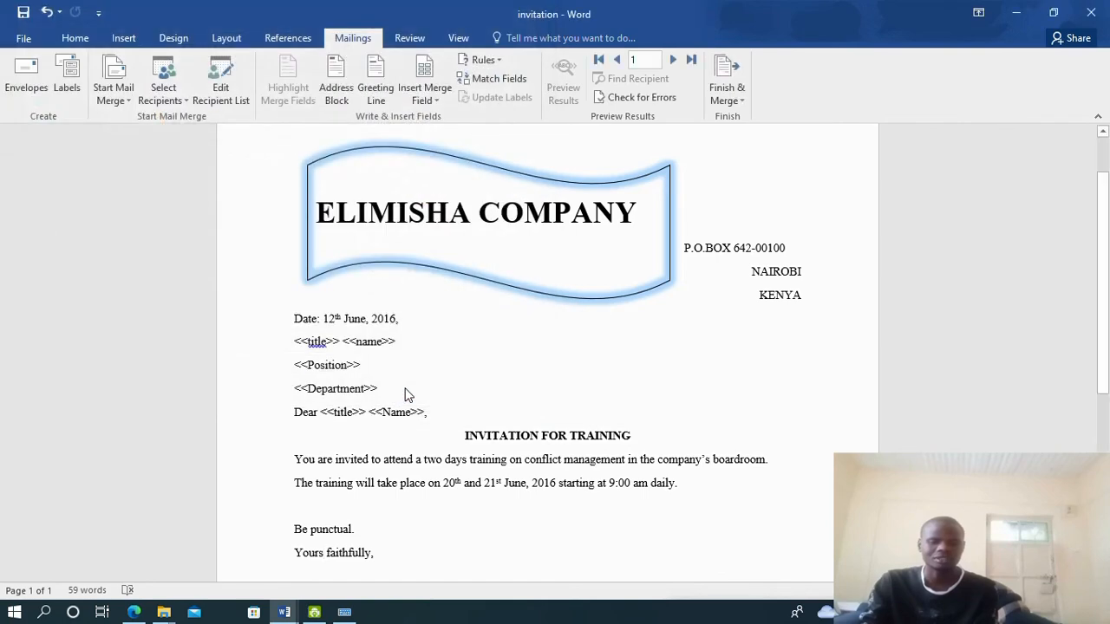
Check the available merge fields, then replace the address <<title>> with the Title field
click(435, 101)
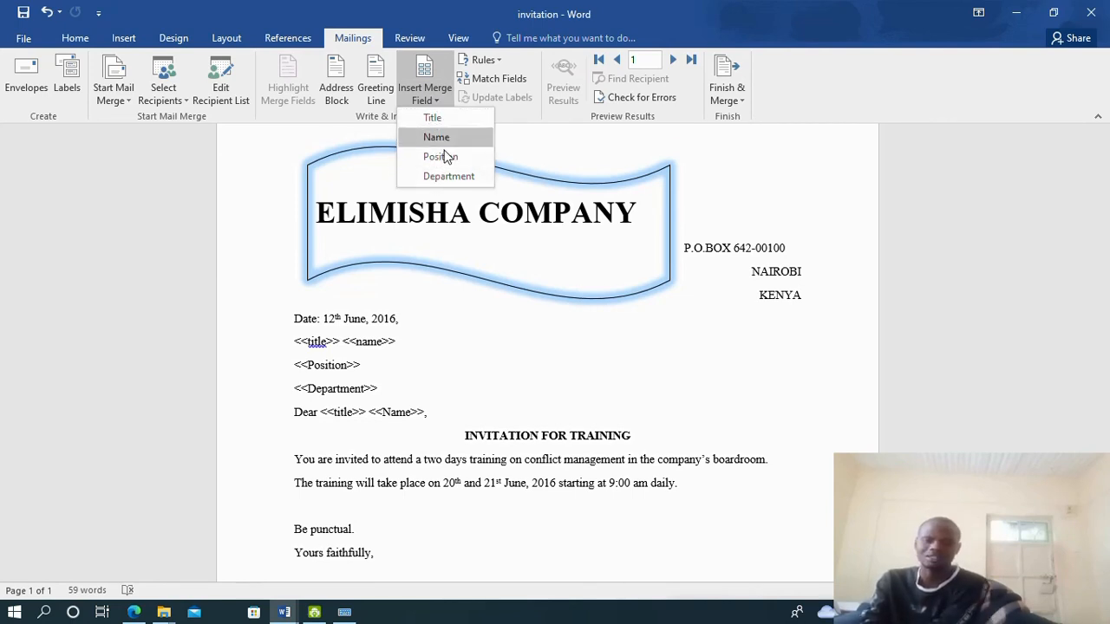
click(452, 285)
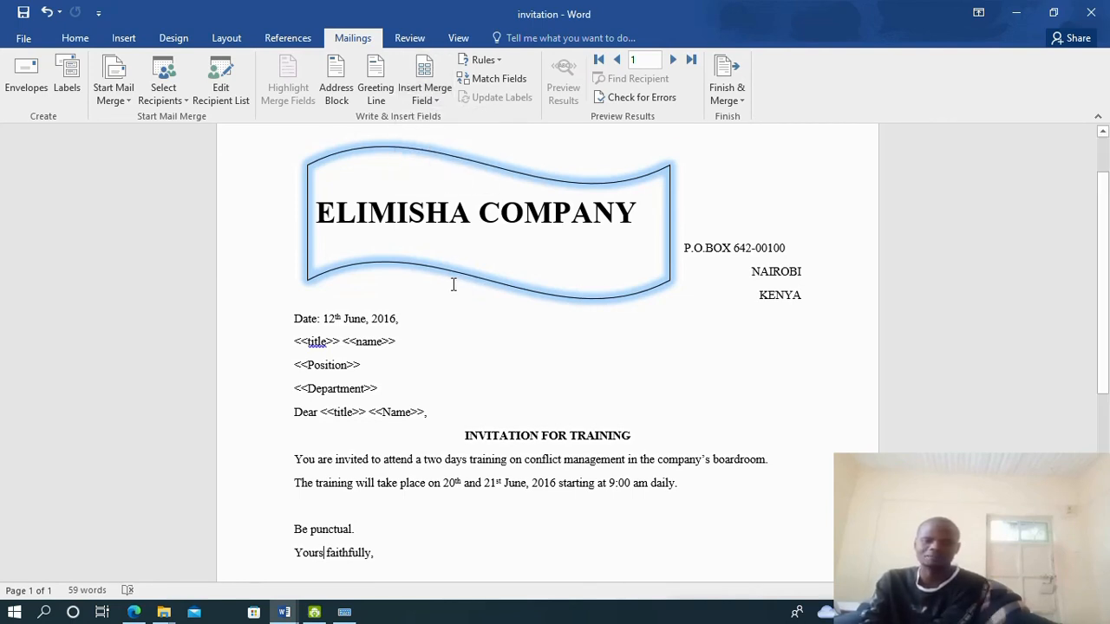
scroll(452, 284, down, 1)
scroll(427, 219, up, 1)
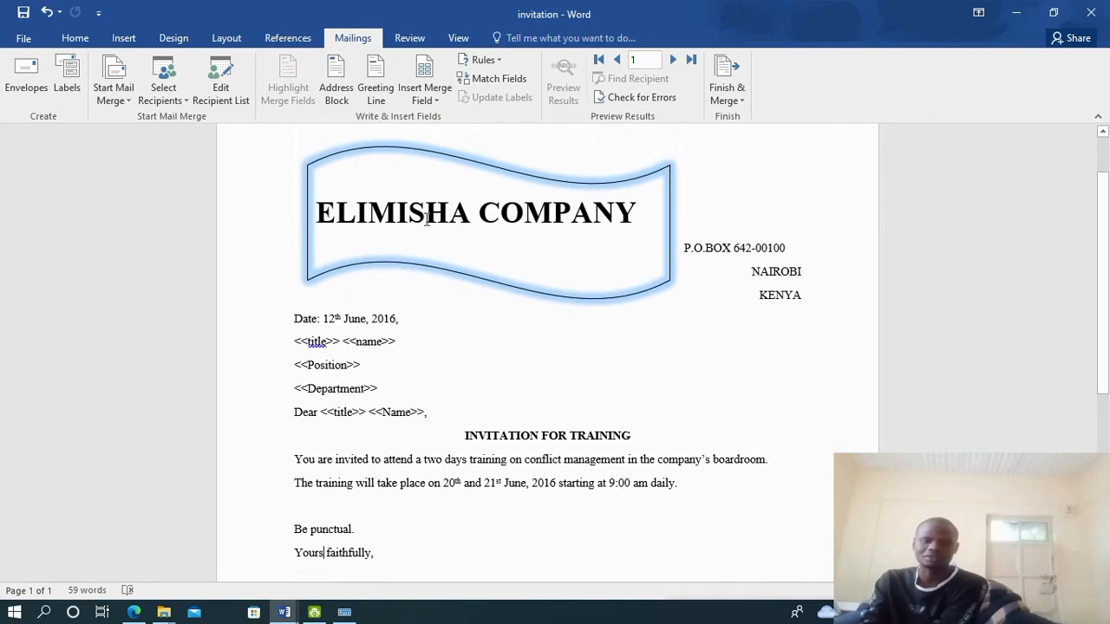
drag(293, 341, 338, 345)
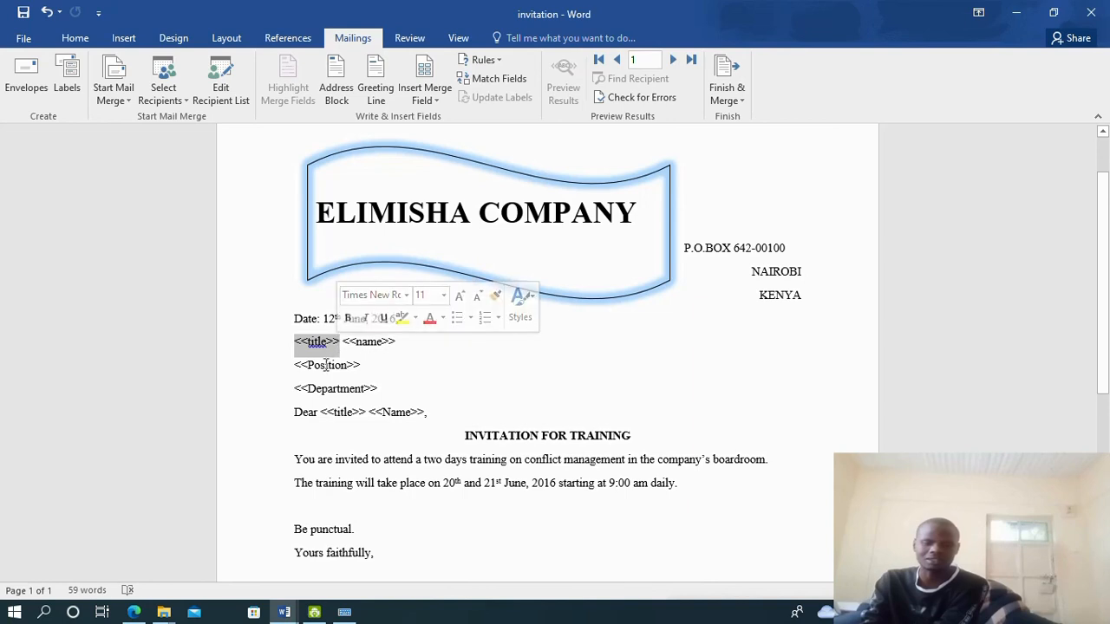
click(429, 103)
click(420, 118)
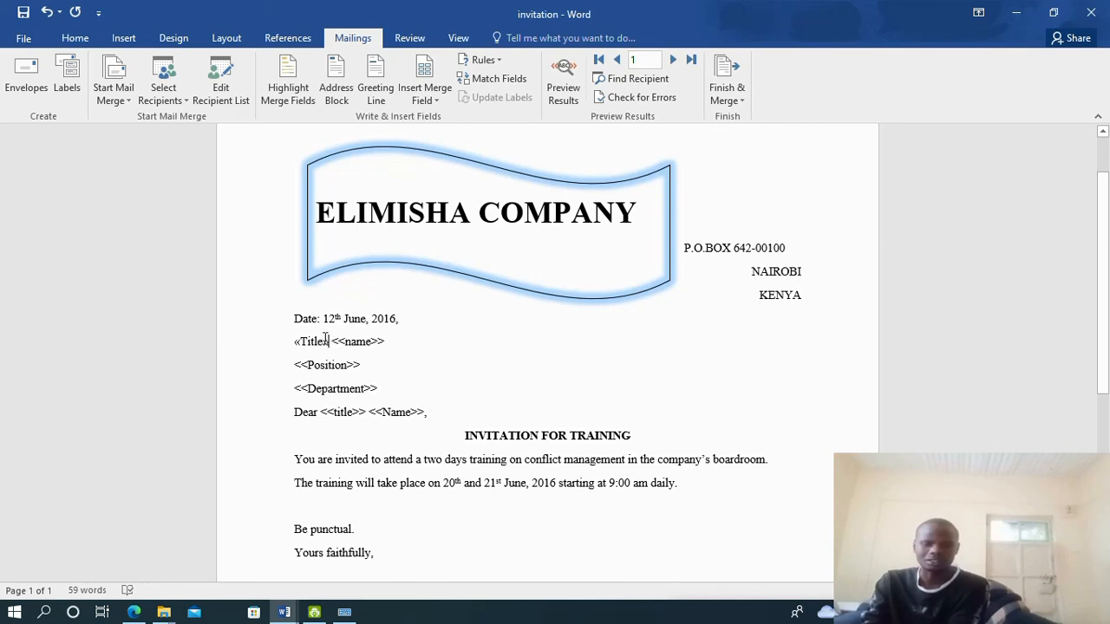
Replace <<name>> and <<Position>> in the address with the Name and Position fields
drag(330, 342, 385, 344)
click(355, 345)
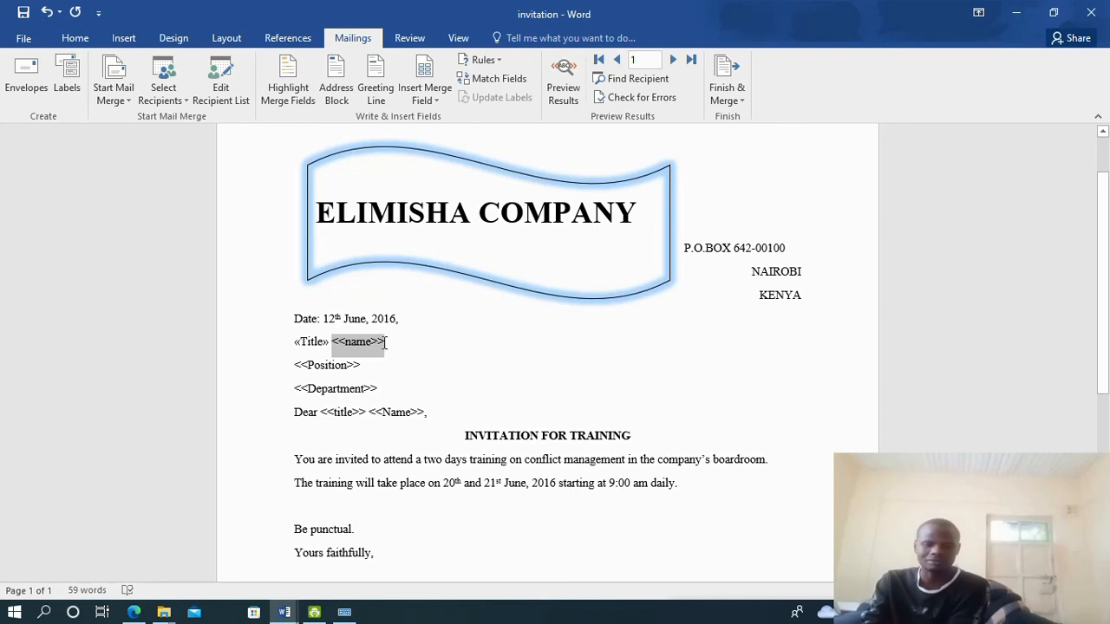
click(435, 99)
click(438, 136)
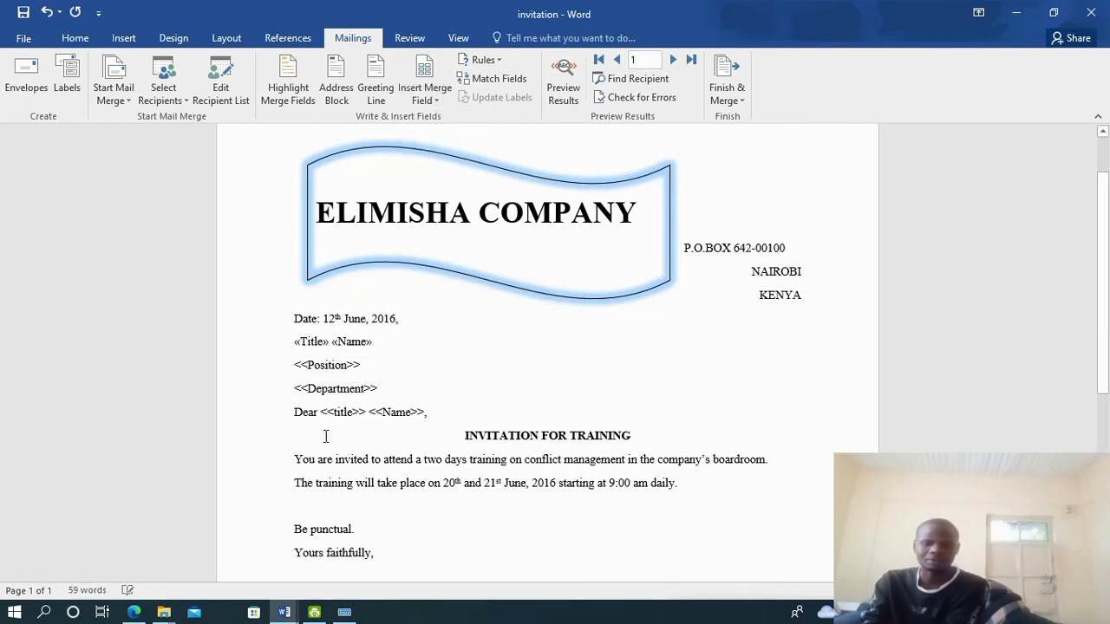
drag(294, 364, 364, 365)
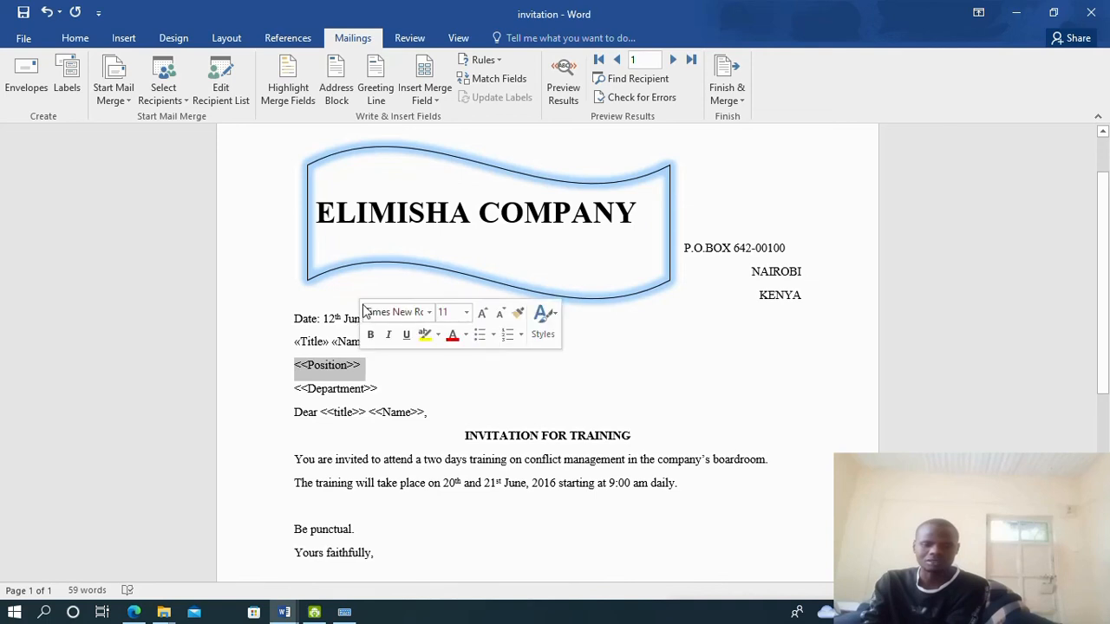
click(424, 95)
click(430, 159)
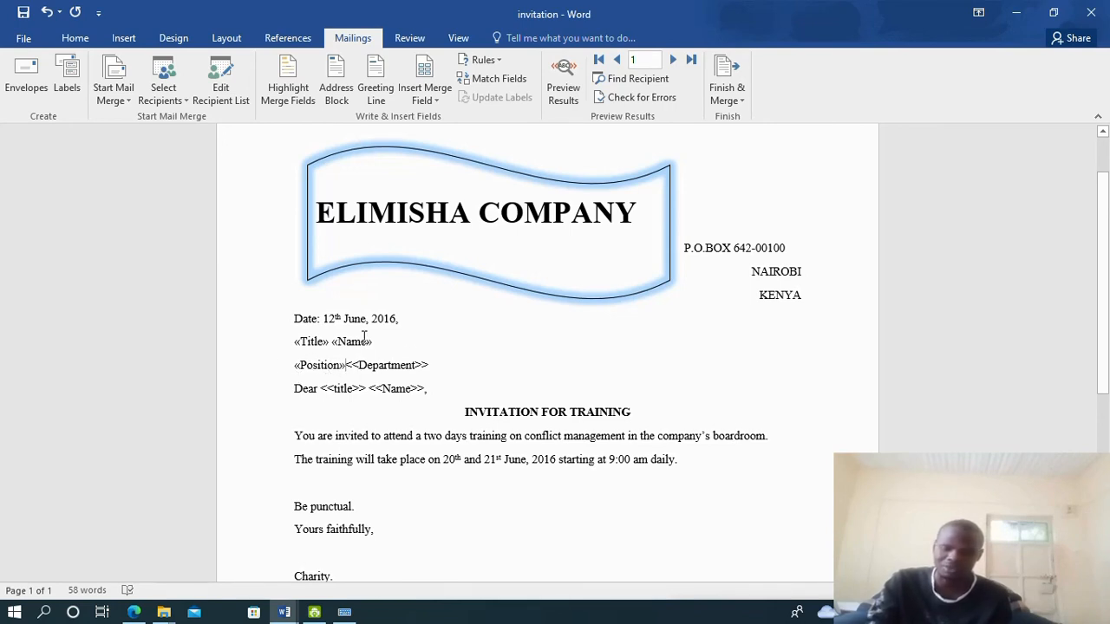
key(Return)
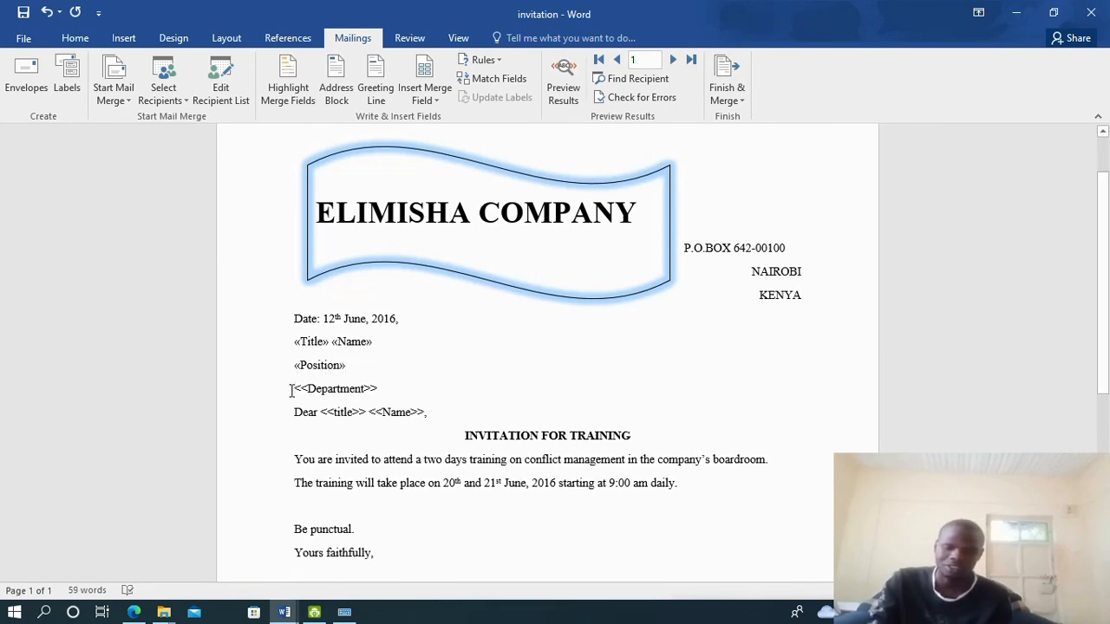
Replace <<Department>> with the Department field and restore the greeting's own line
drag(292, 390, 381, 390)
click(430, 101)
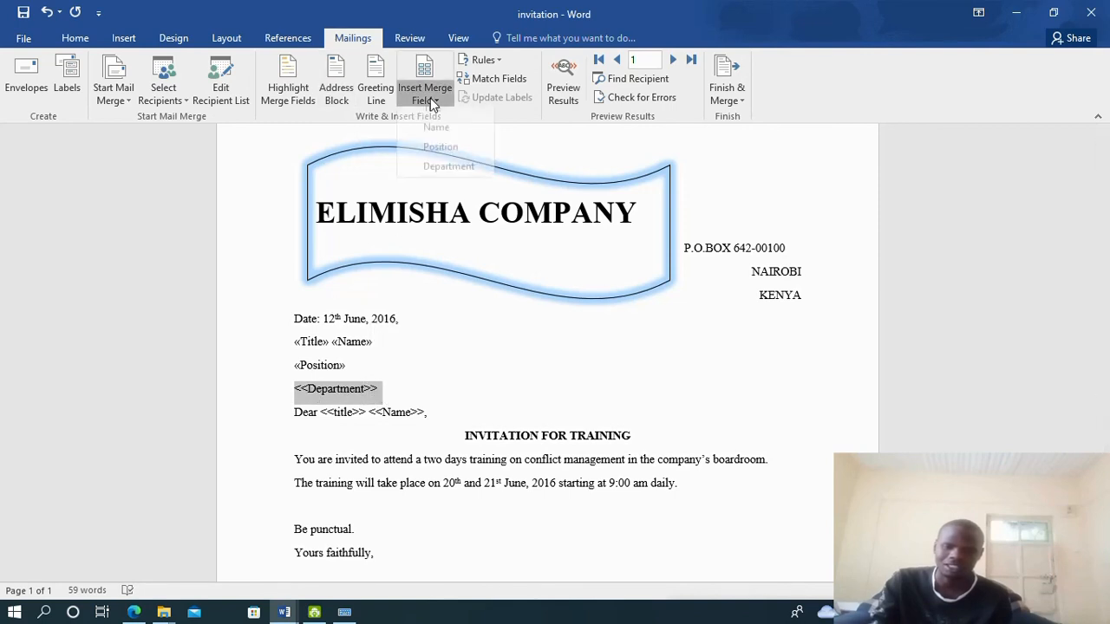
click(449, 179)
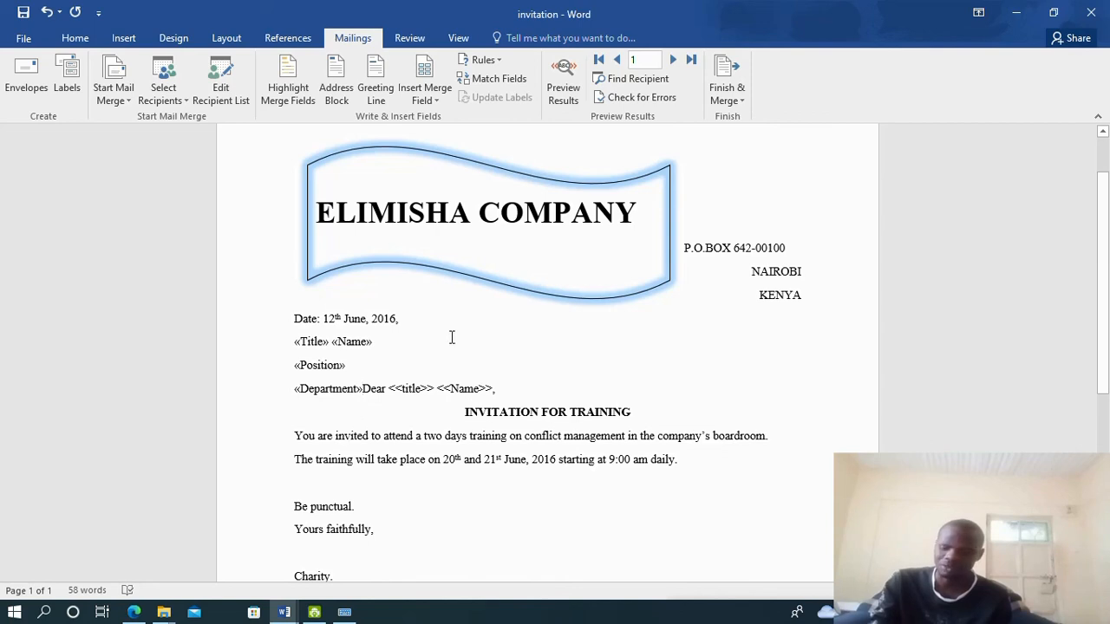
key(Return)
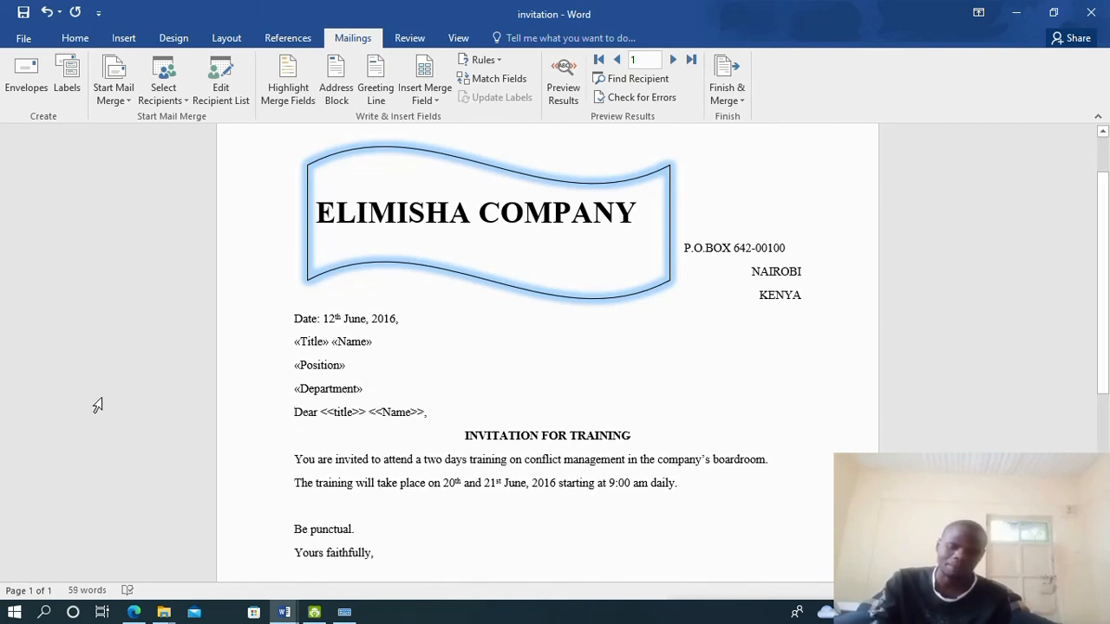
Replace <<title>> and <<Name>> in the 'Dear' greeting with the Title and Name fields
drag(324, 412, 367, 413)
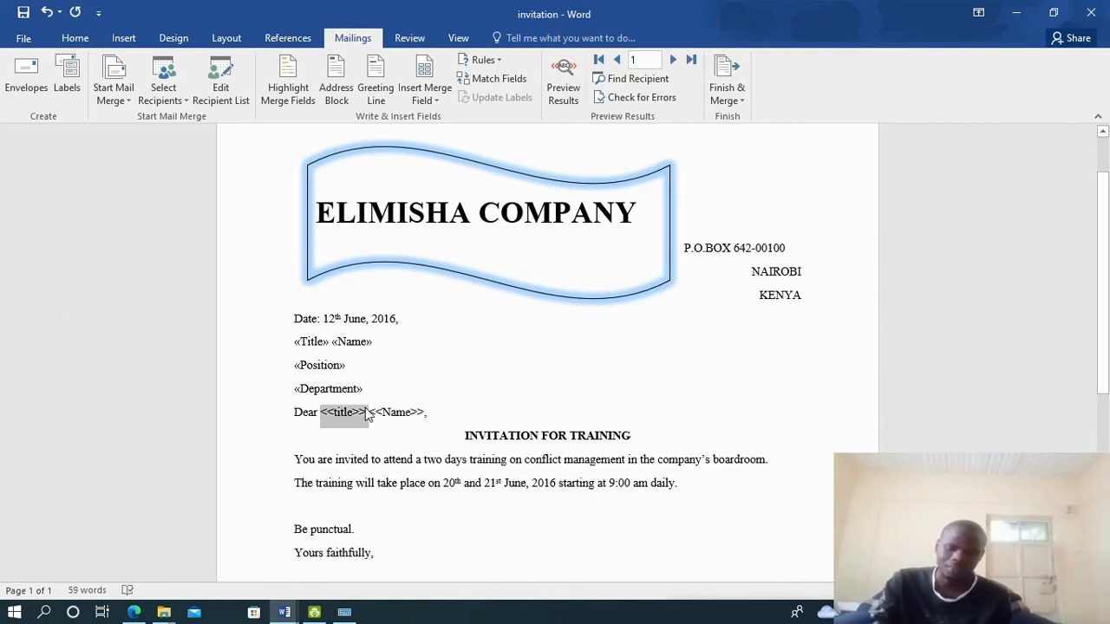
click(443, 92)
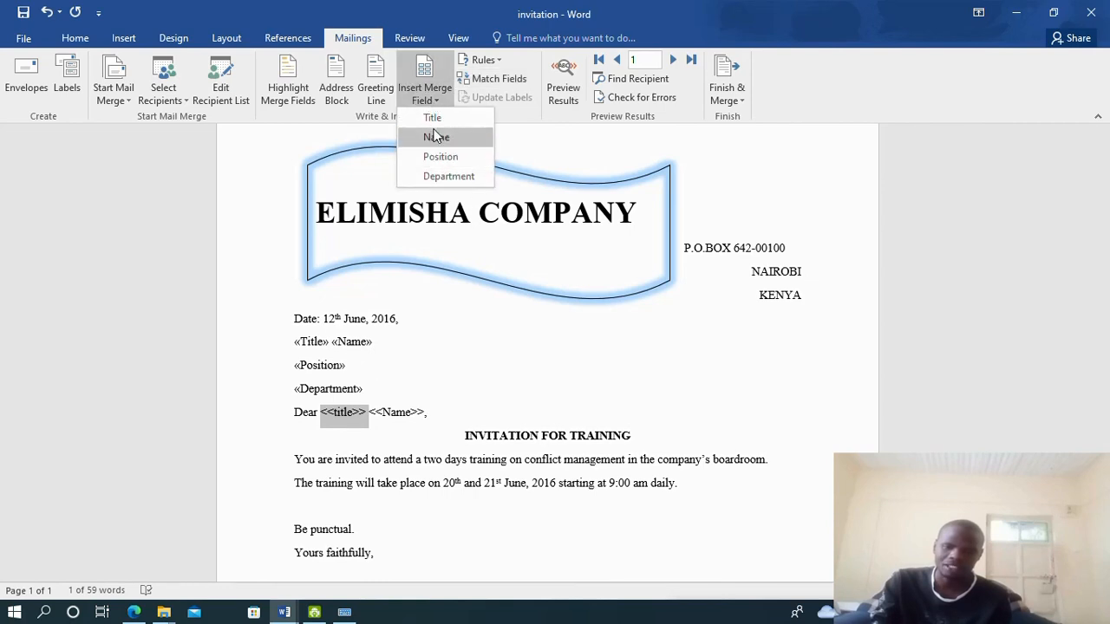
click(442, 118)
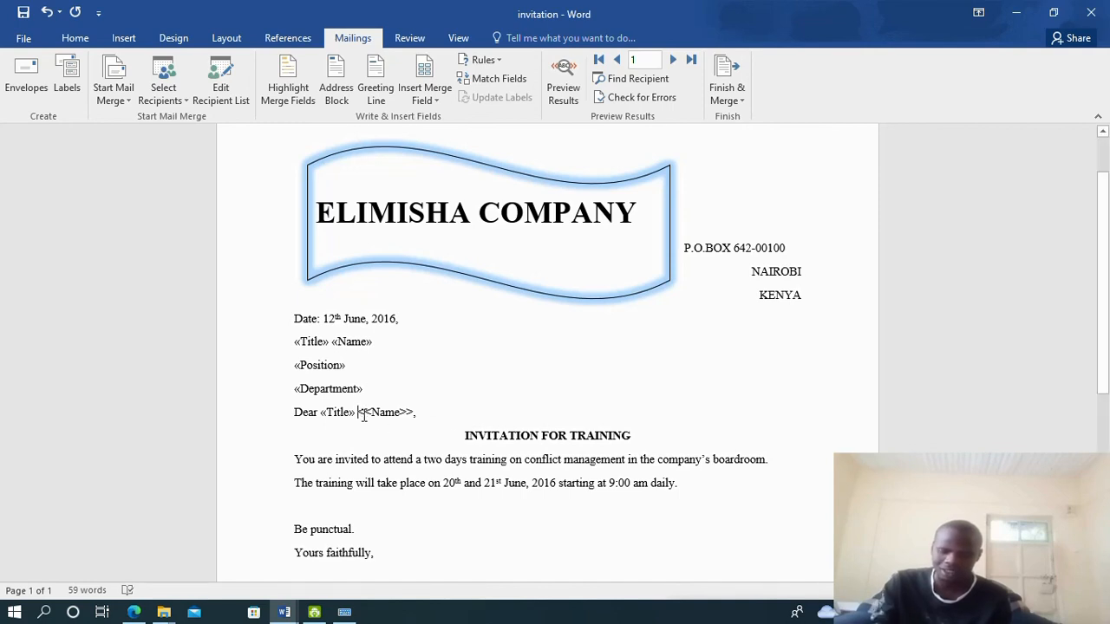
drag(365, 416, 412, 418)
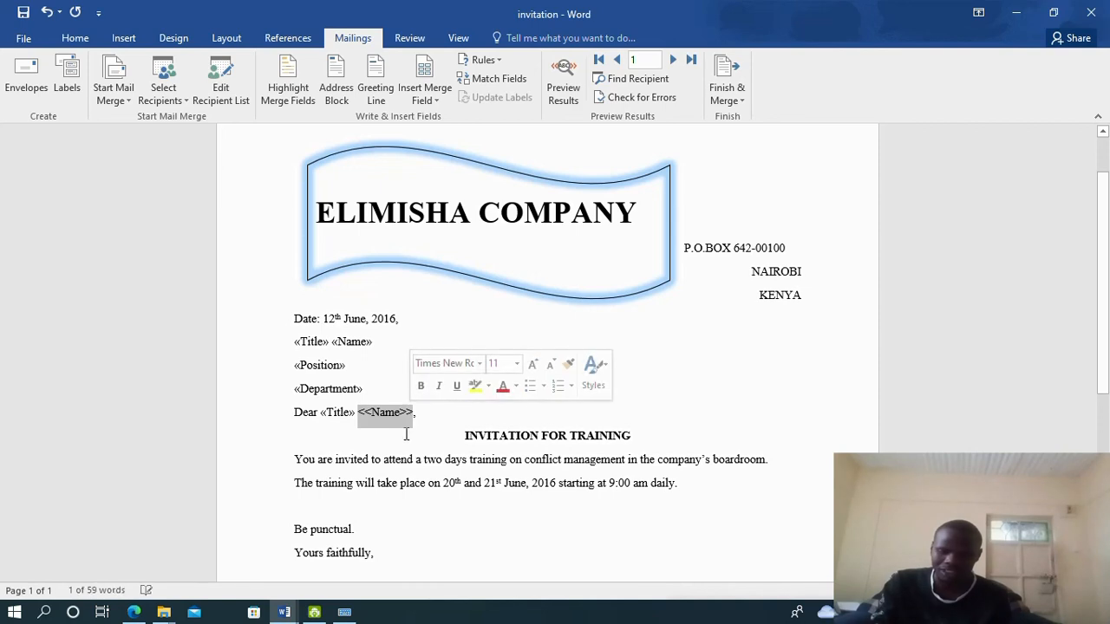
click(426, 97)
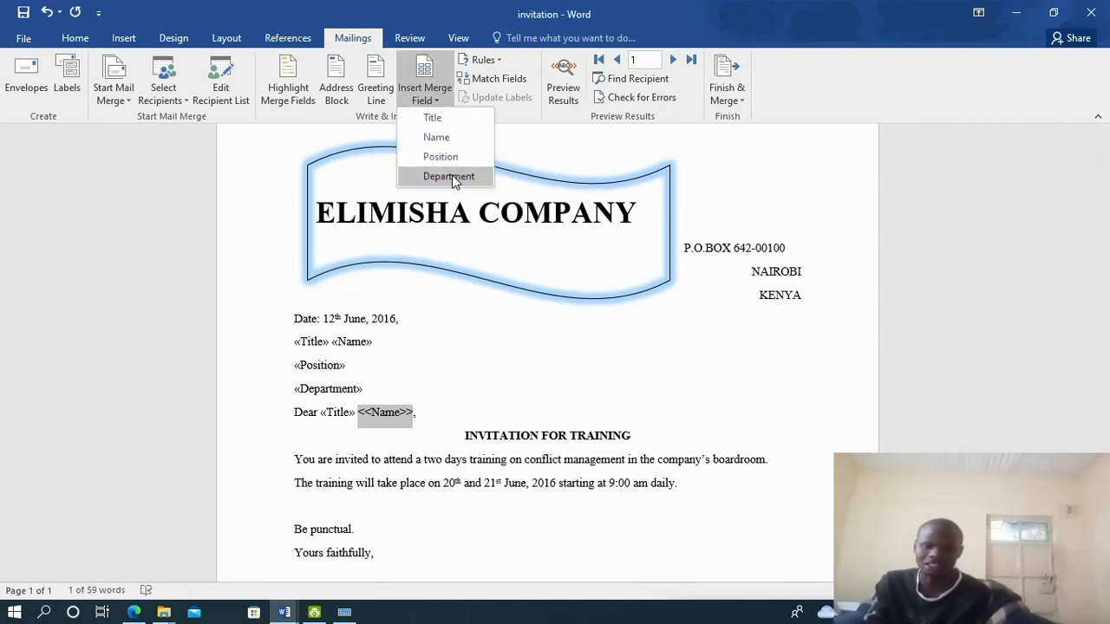
click(435, 140)
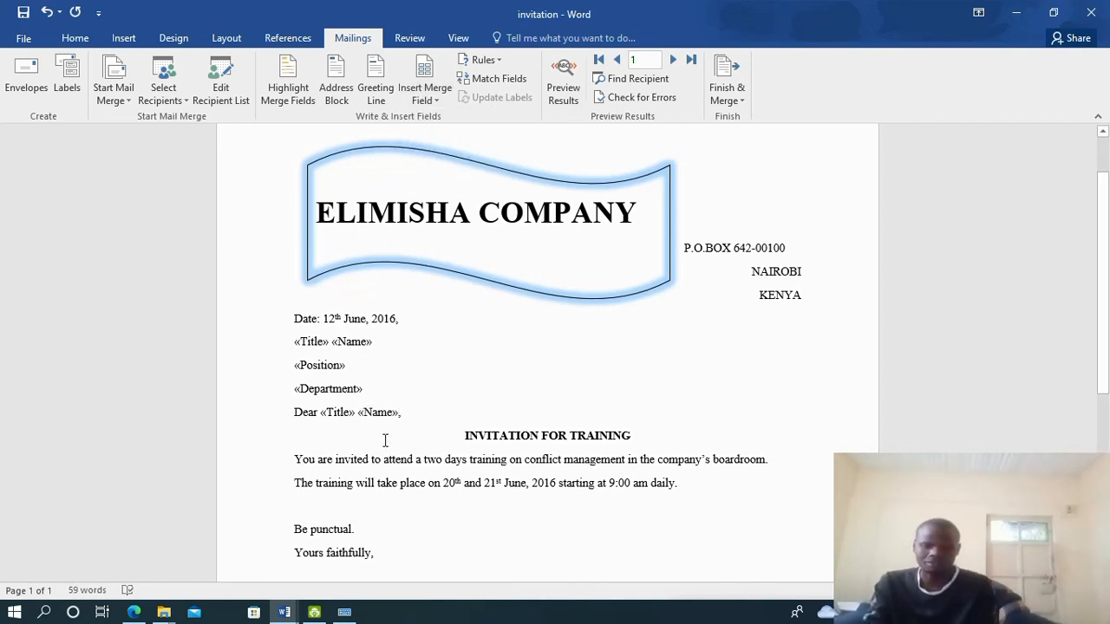
Finish & Merge to Edit Individual Documents, merging all records into a new Letters document
scroll(525, 498, down, 5)
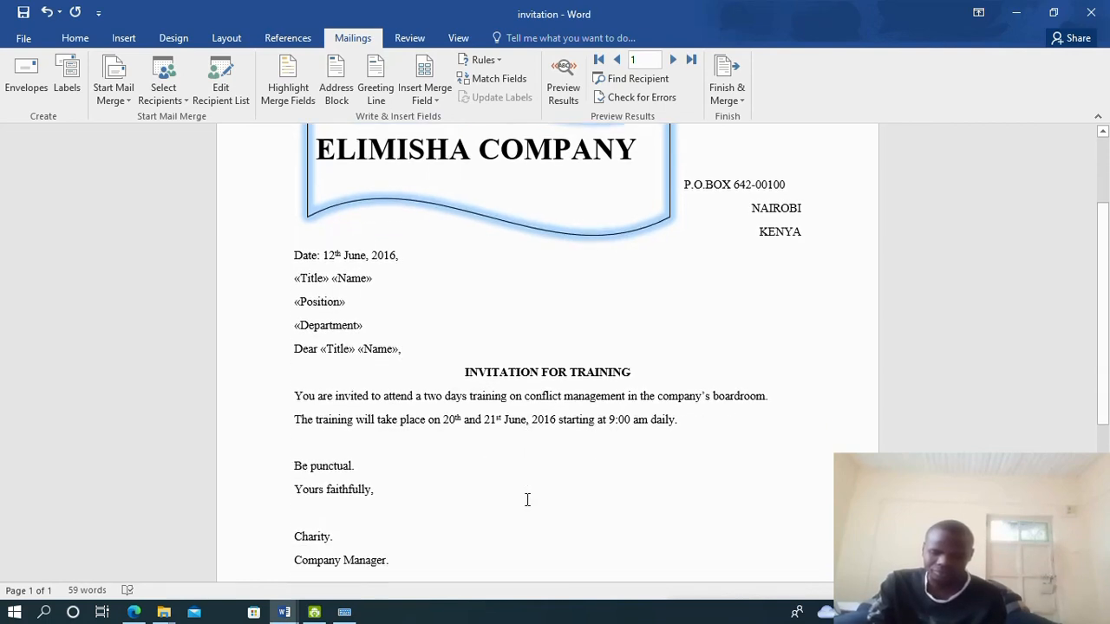
scroll(376, 344, up, 3)
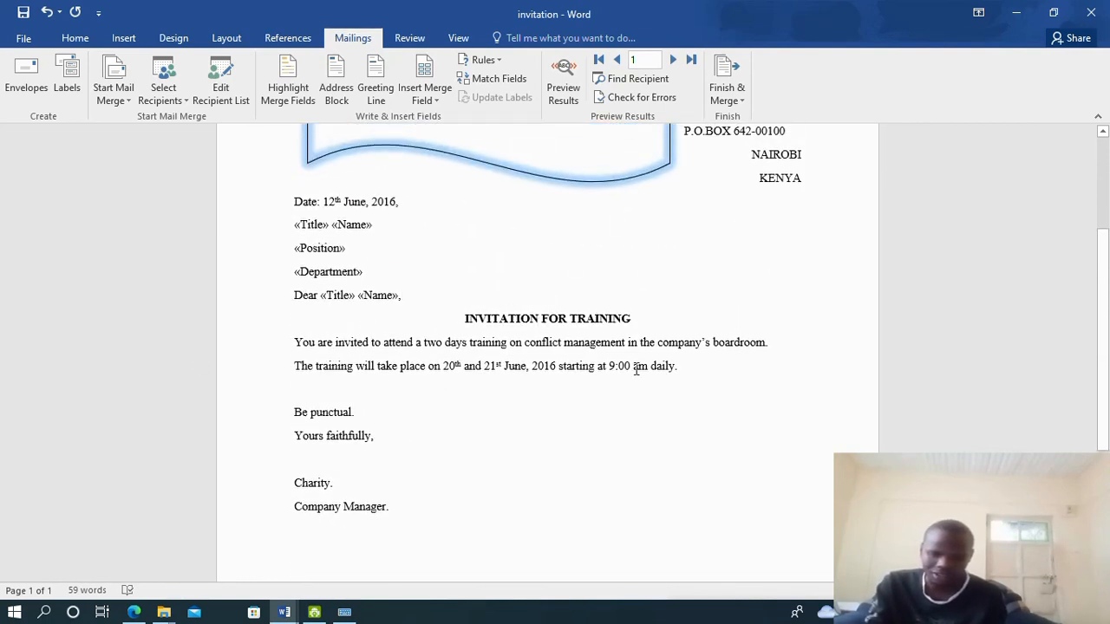
scroll(488, 441, up, 1)
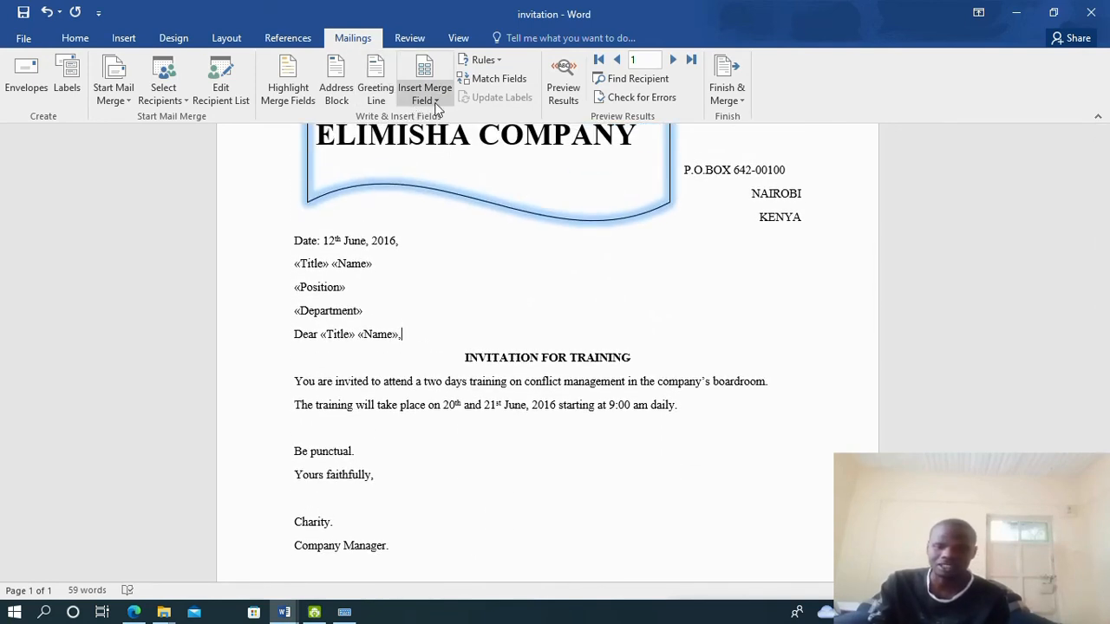
click(739, 97)
click(767, 120)
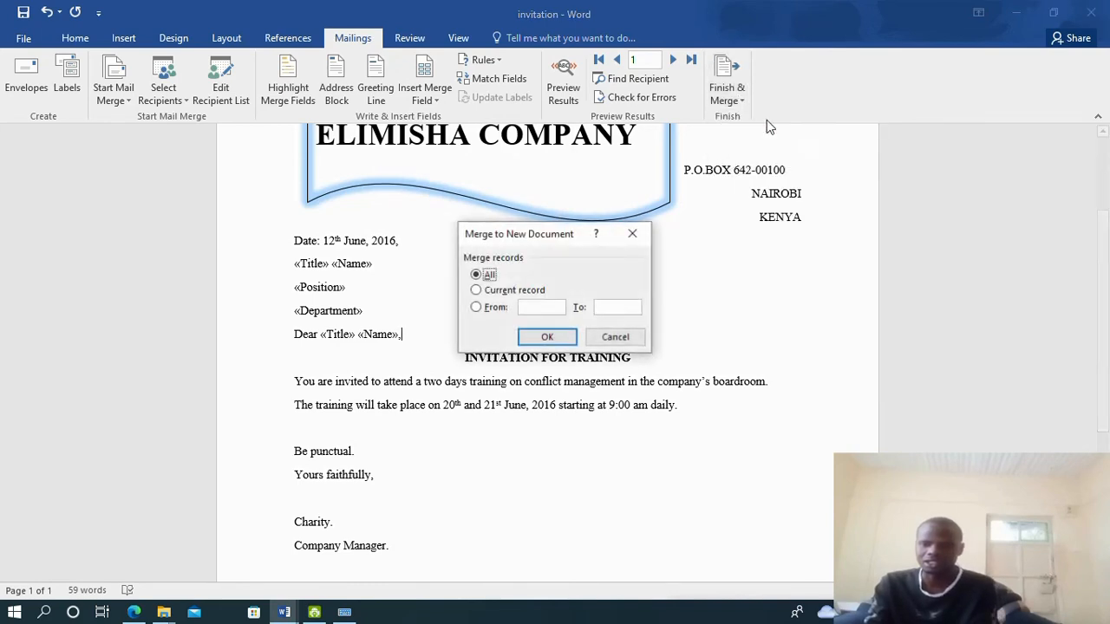
click(547, 337)
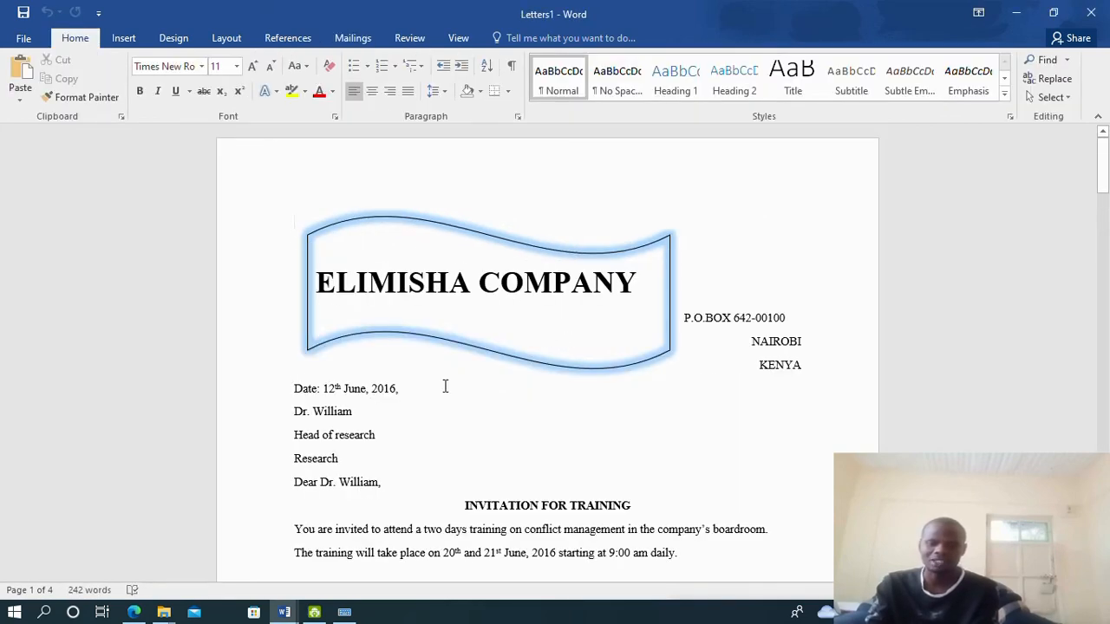
scroll(315, 361, down, 2)
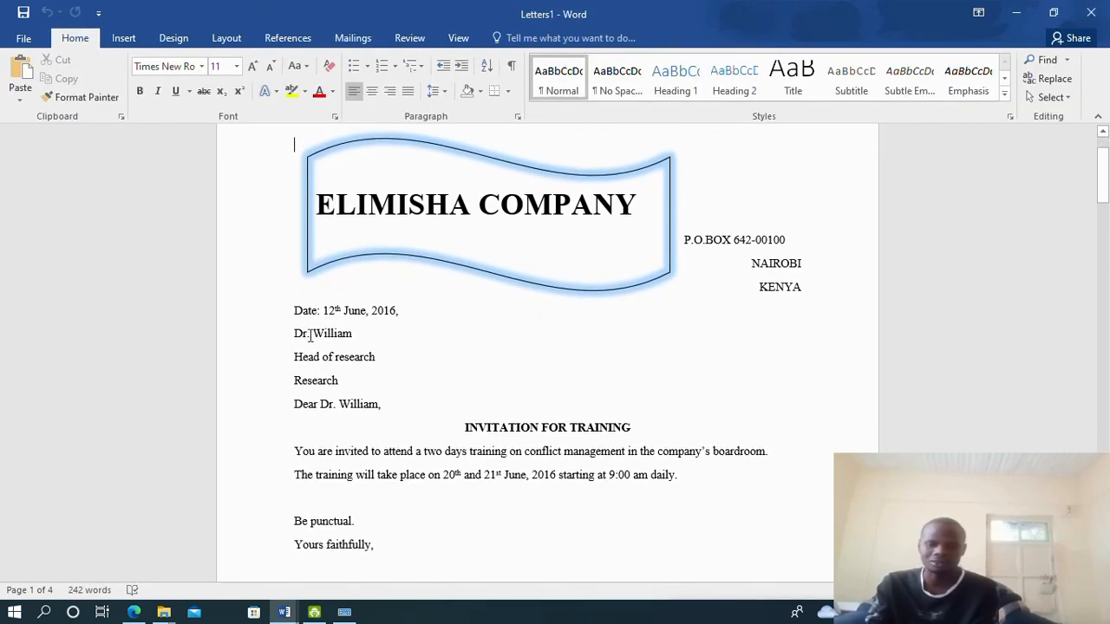
drag(309, 336, 390, 334)
drag(316, 364, 359, 364)
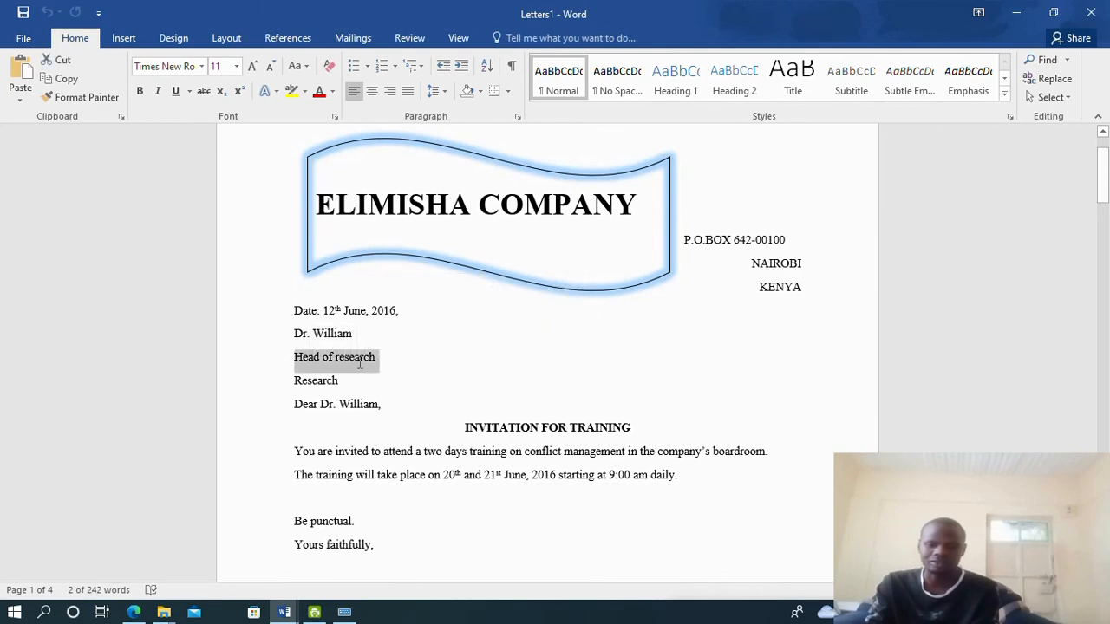
drag(294, 382, 351, 382)
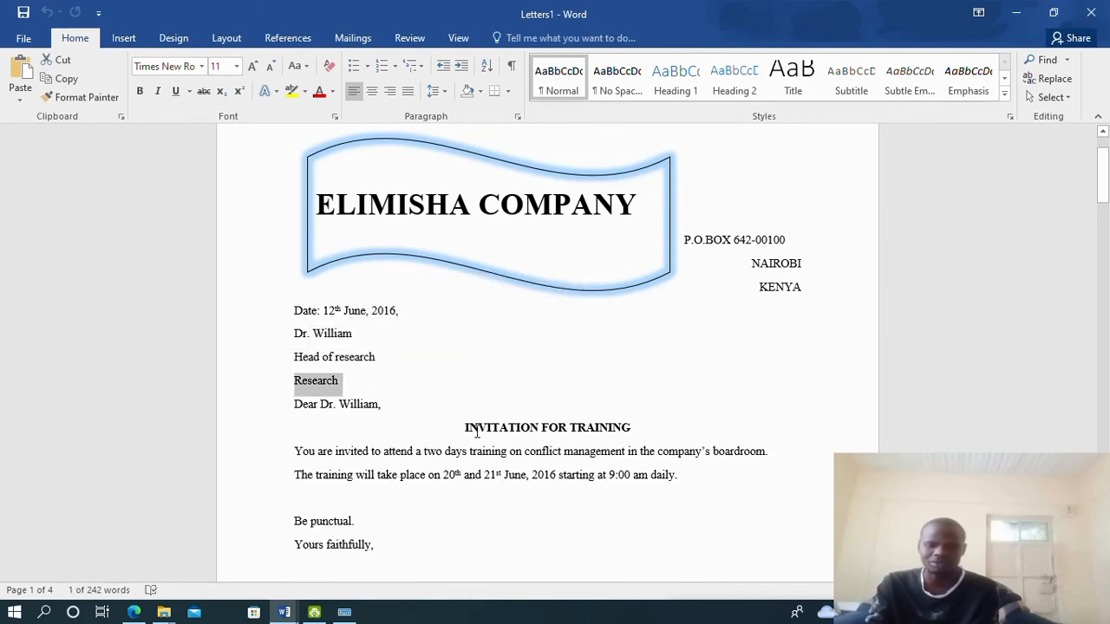
scroll(476, 431, down, 10)
click(360, 344)
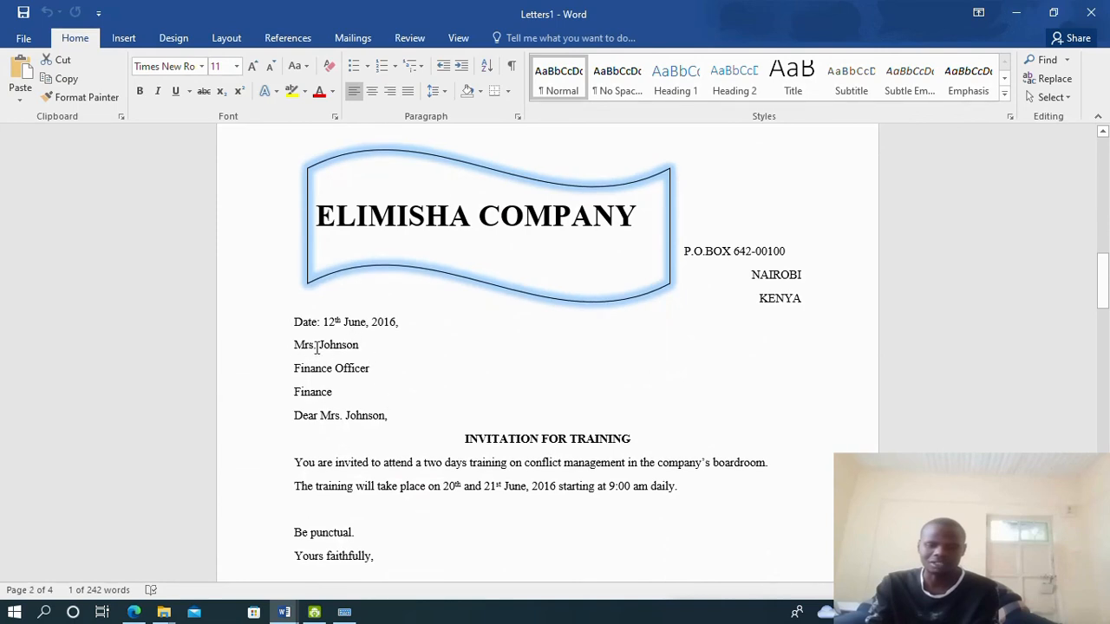
mouse_move(320, 348)
mouse_down()
mouse_move(347, 351)
mouse_move(315, 368)
mouse_up()
double_click(320, 392)
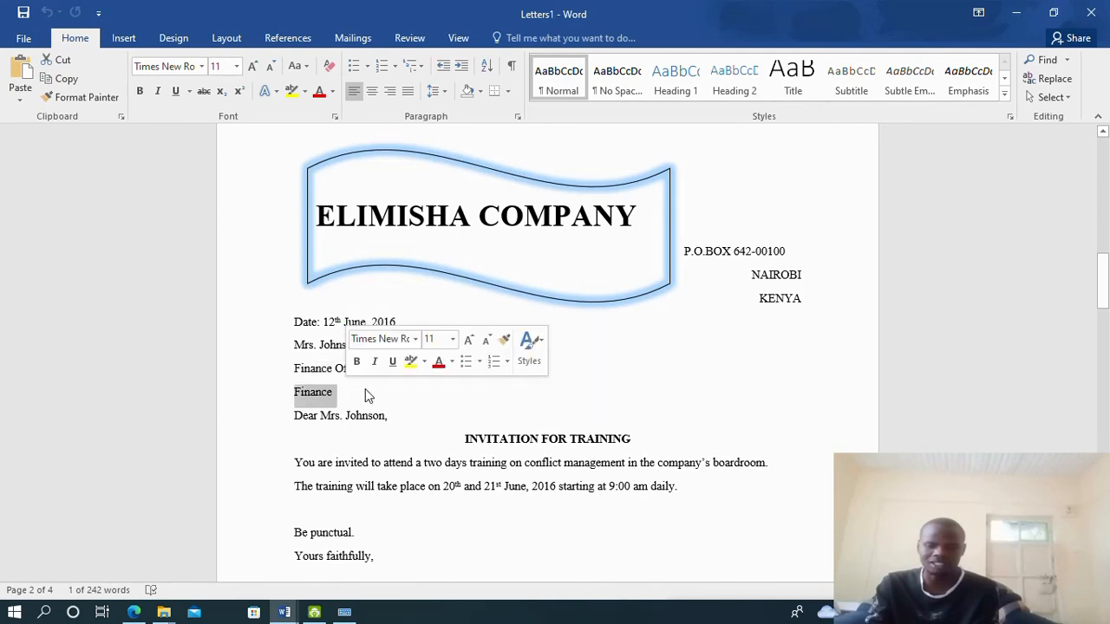
scroll(414, 387, down, 9)
scroll(413, 385, down, 3)
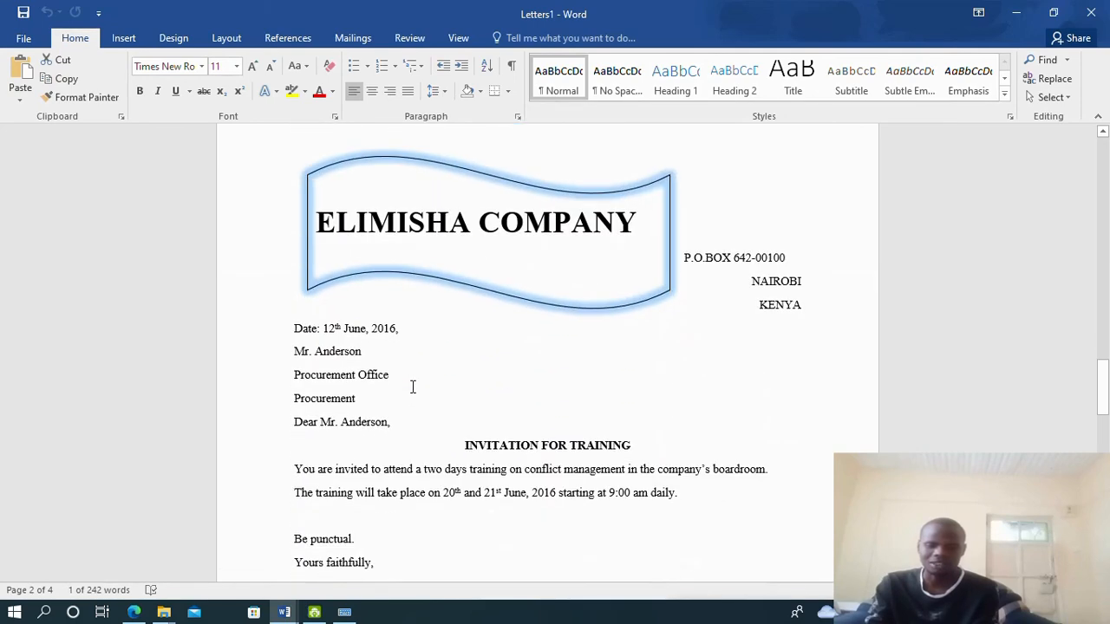
double_click(320, 318)
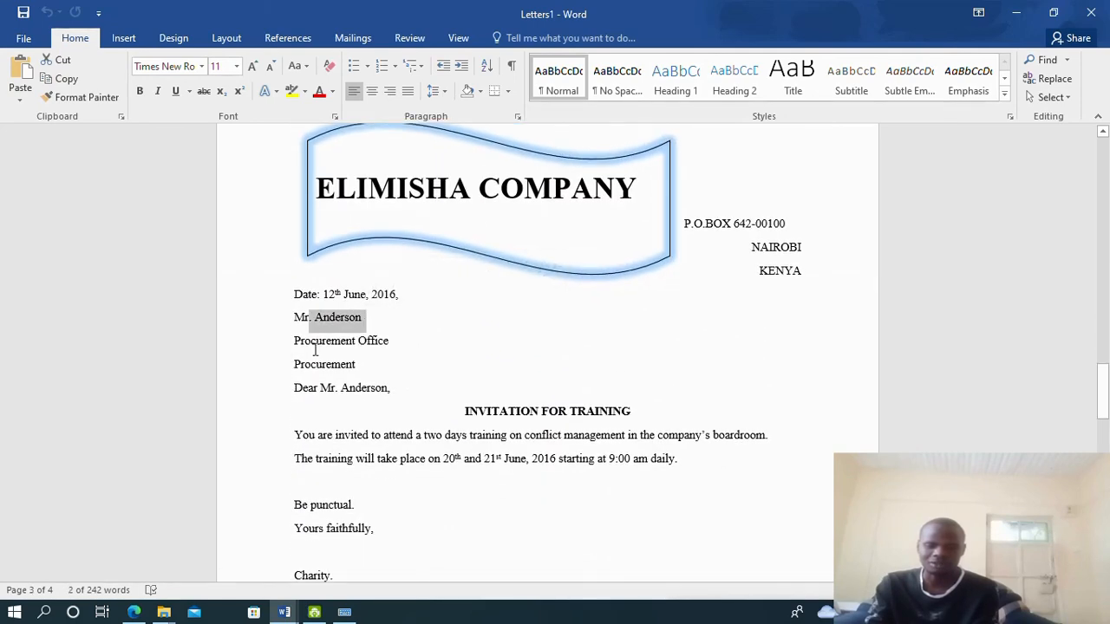
triple_click(315, 345)
click(328, 364)
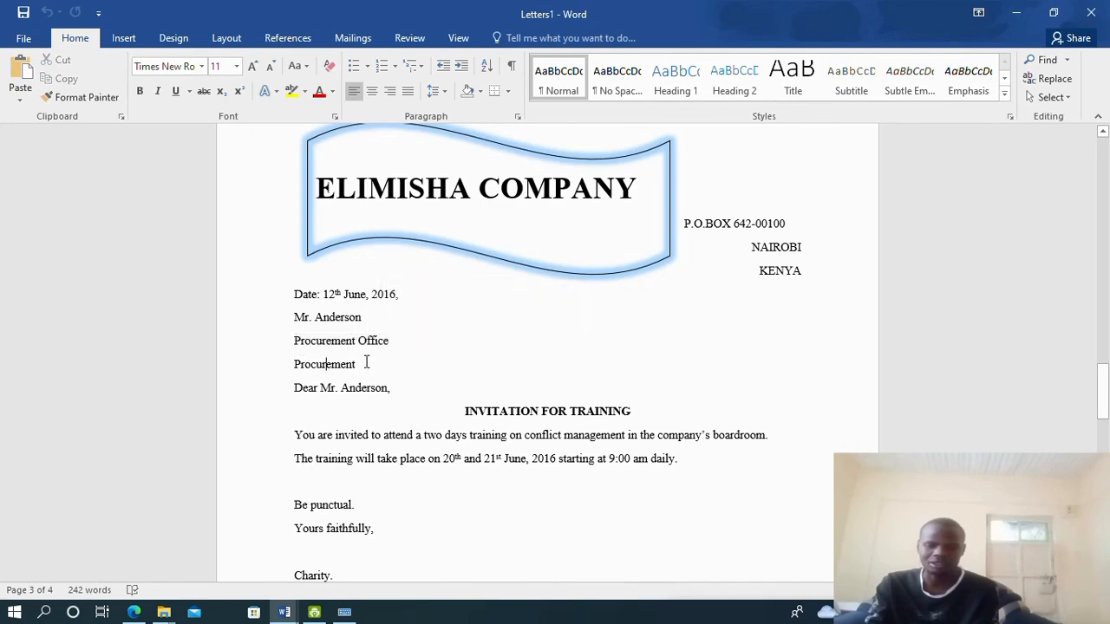
scroll(371, 366, down, 7)
scroll(373, 370, down, 15)
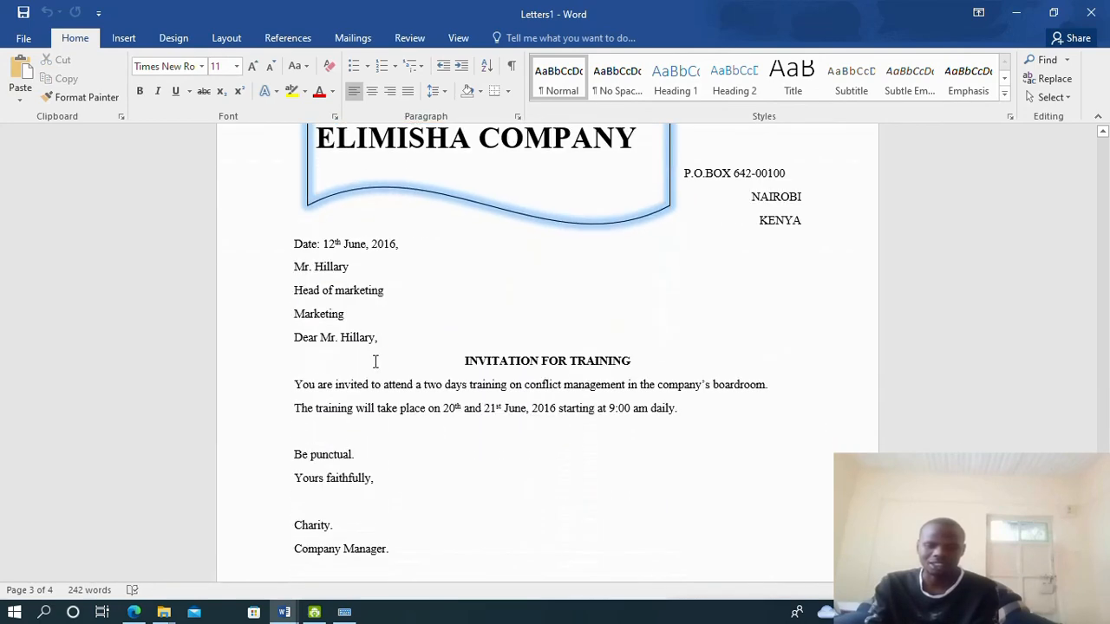
drag(295, 254, 383, 274)
drag(326, 295, 413, 287)
scroll(520, 356, down, 6)
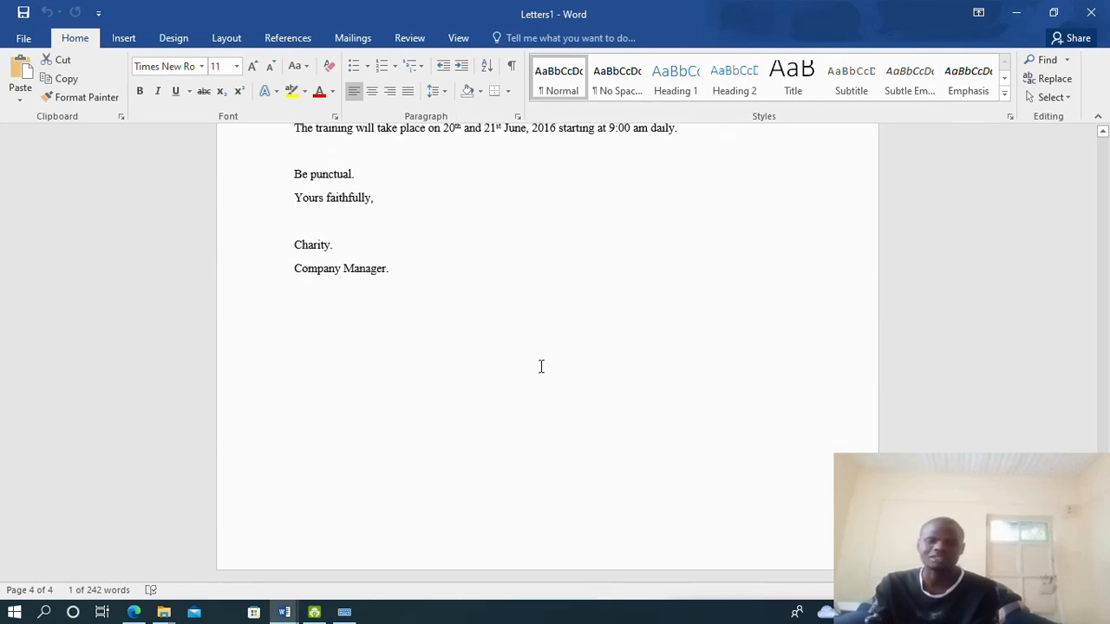
scroll(546, 359, up, 10)
scroll(547, 342, down, 20)
scroll(538, 313, up, 5)
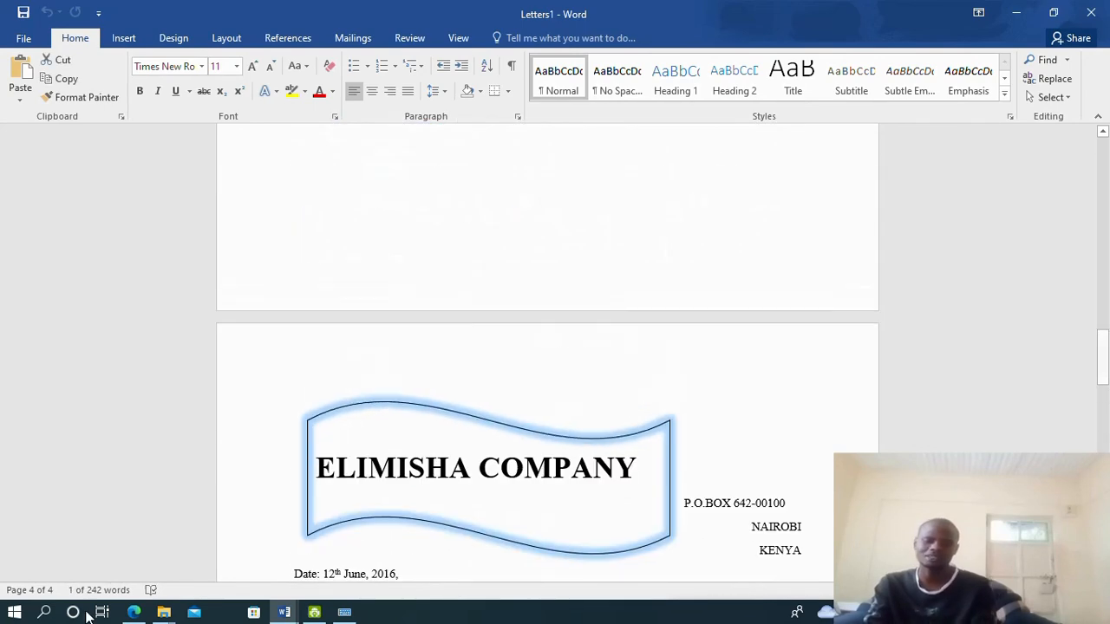
click(133, 612)
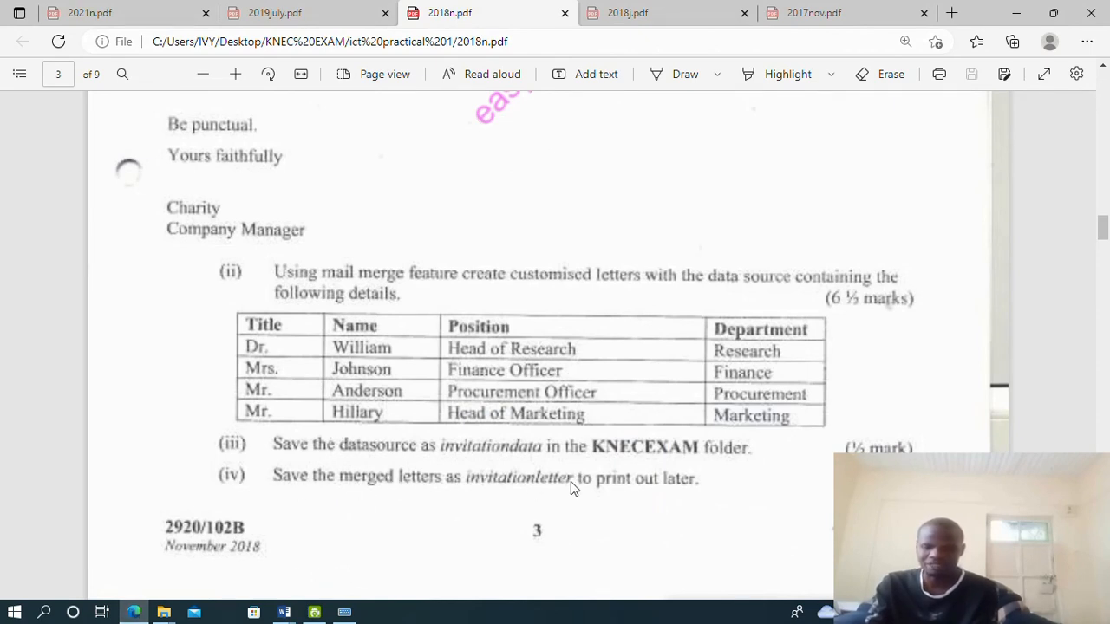
click(284, 612)
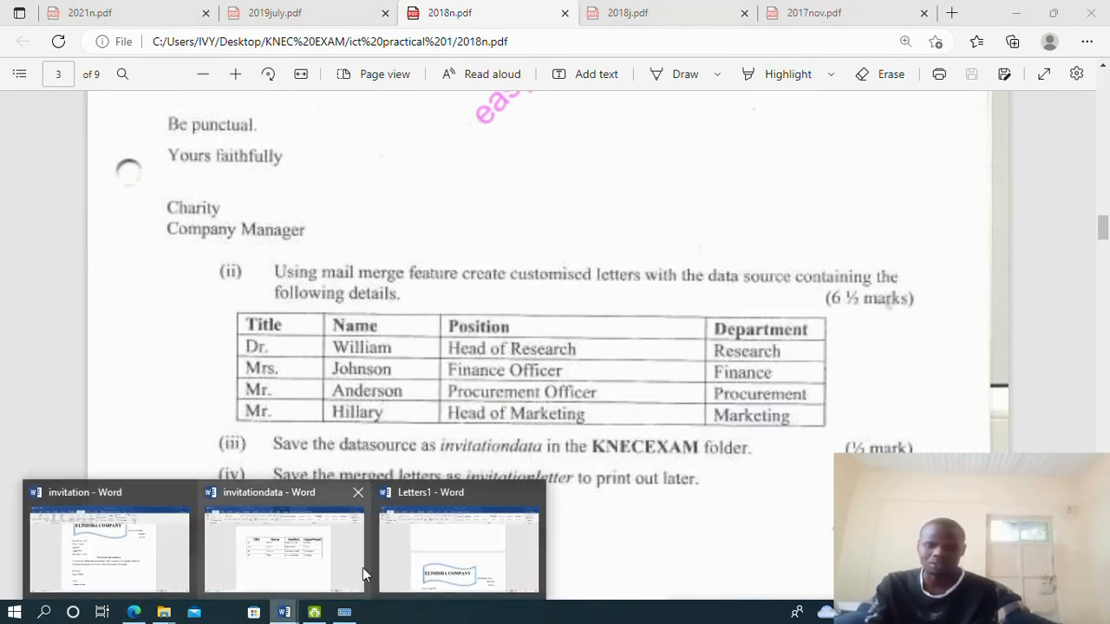
click(425, 546)
Save the merged four-page Letters document into KNEC EXAM under the name invitationletter
click(26, 38)
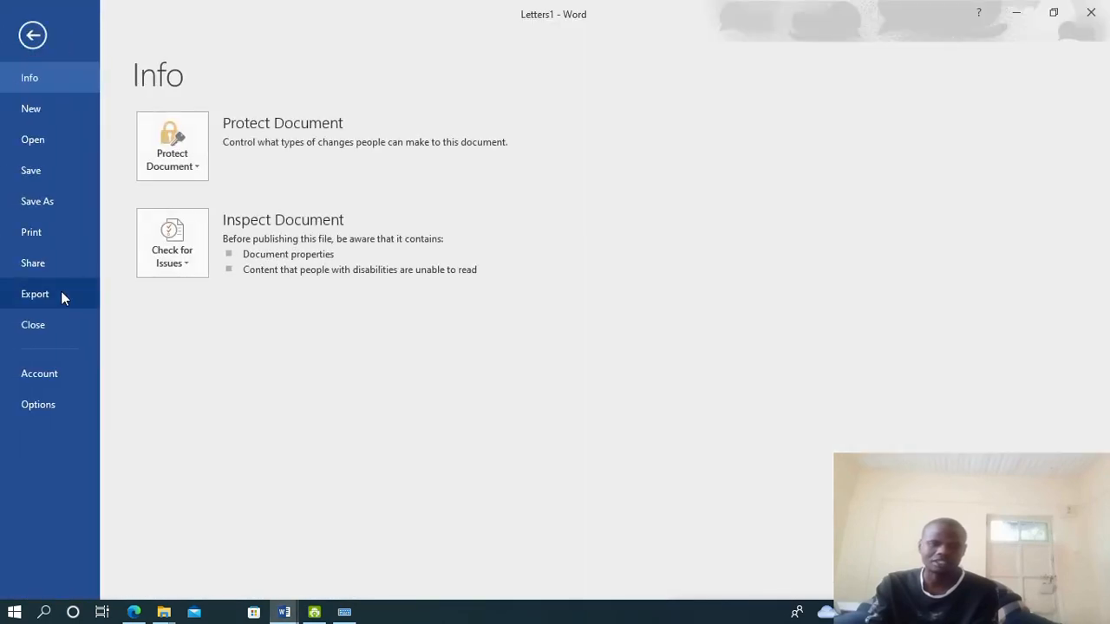
click(27, 205)
click(204, 264)
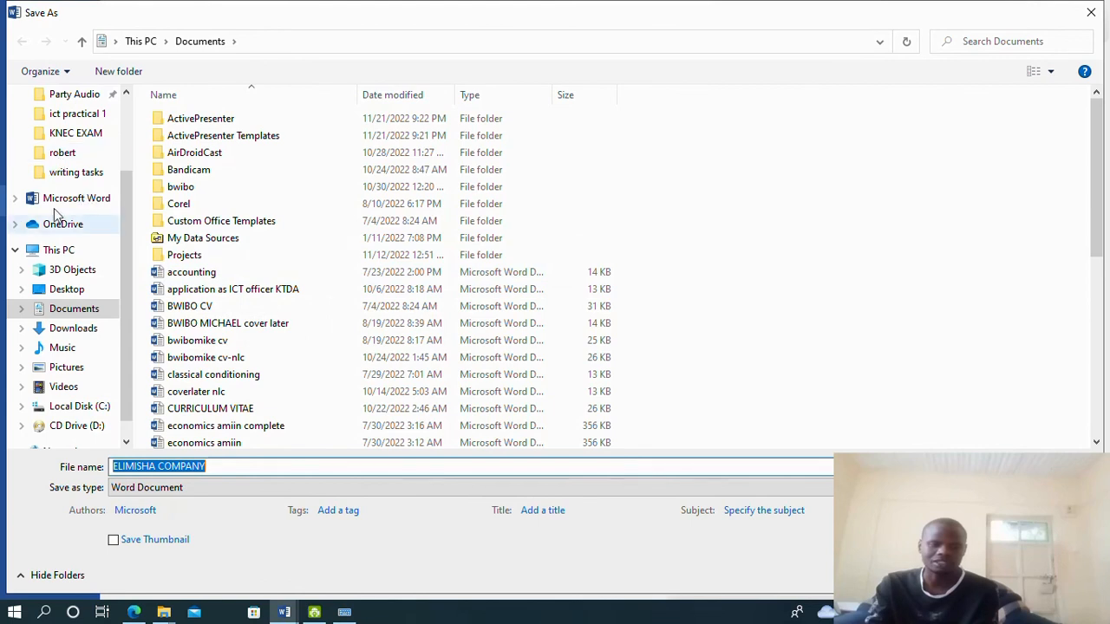
click(78, 134)
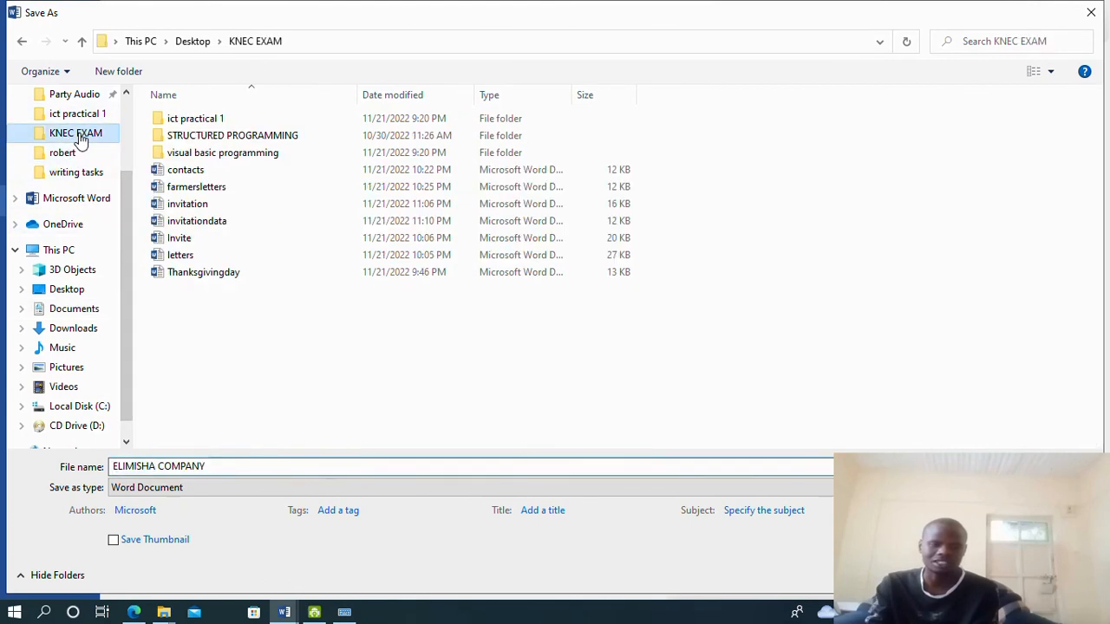
drag(206, 469, 7, 468)
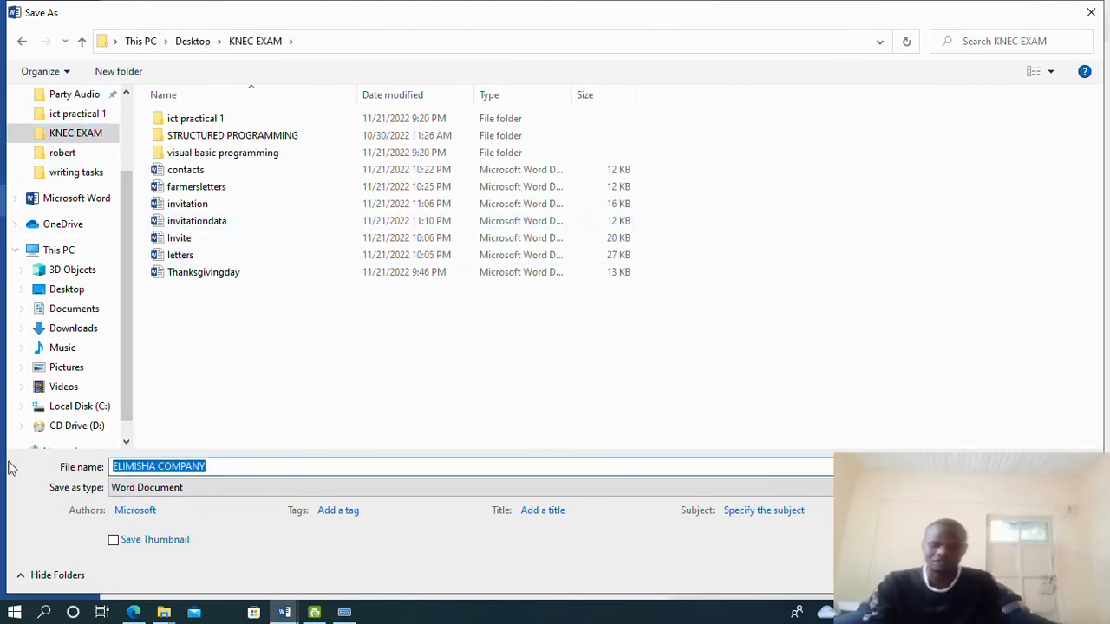
text(invitat)
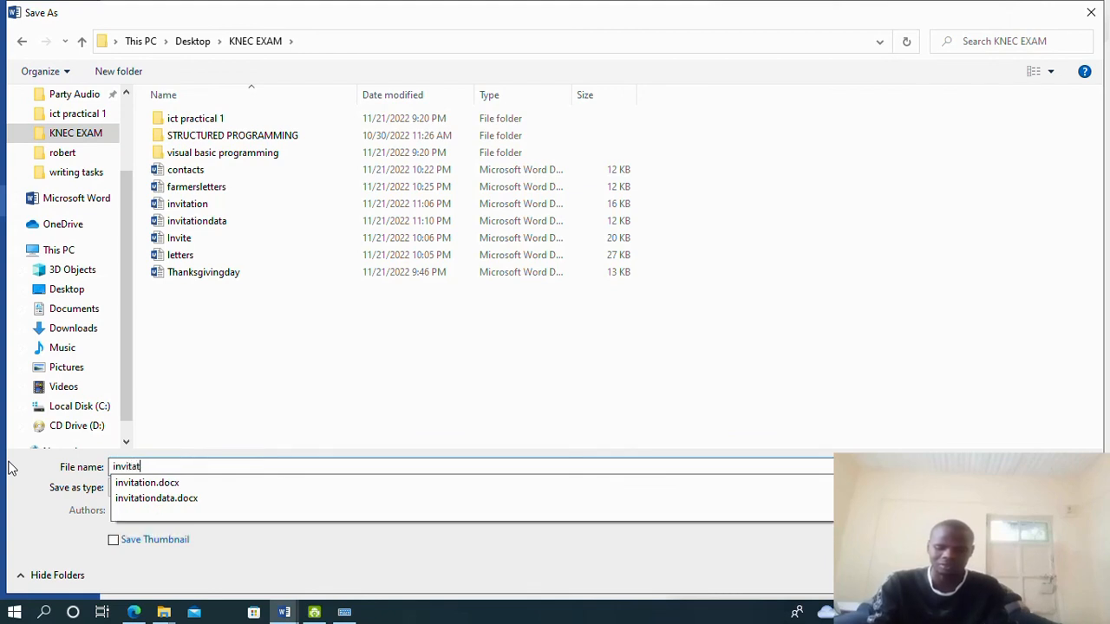
text(ionletter)
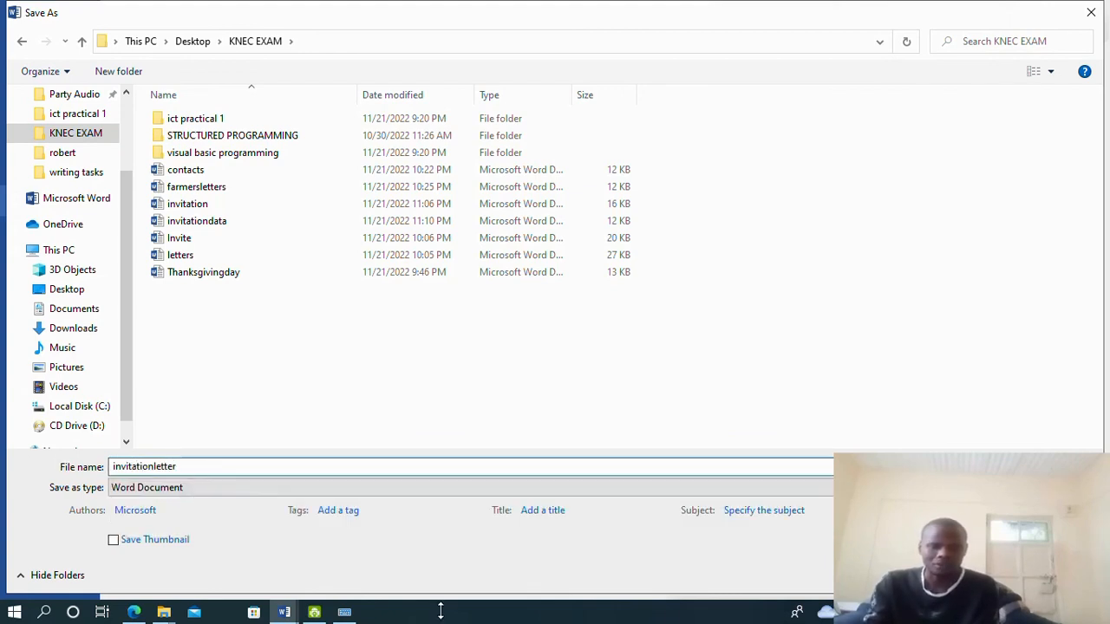
key(Return)
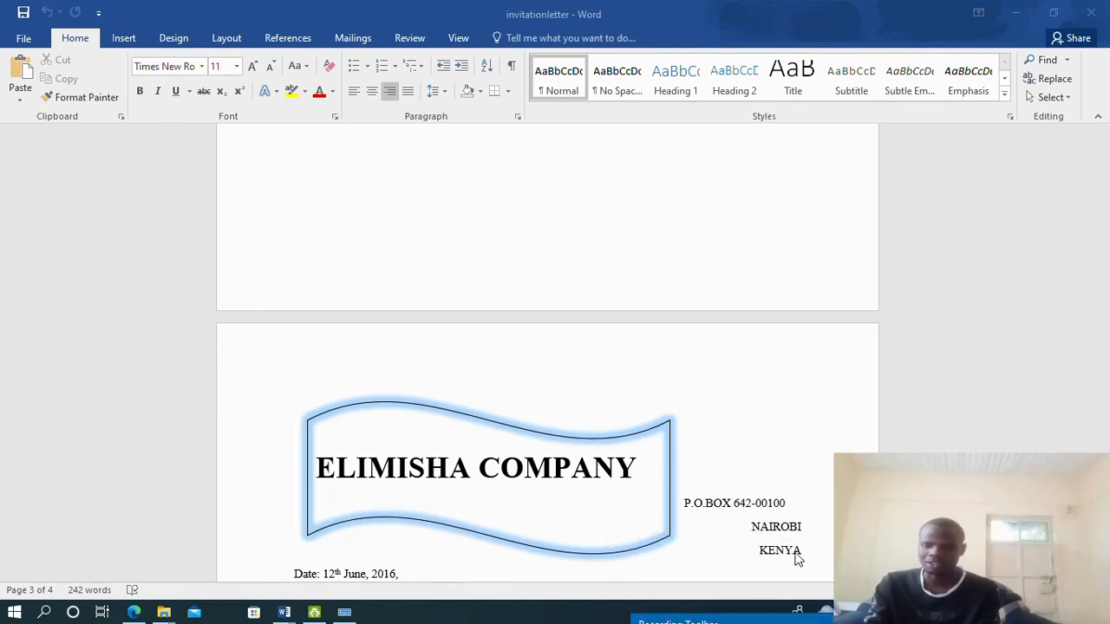
Scroll 2018j.pdf in Edge down to Task 2 on page 5, then switch to 2017nov.pdf
click(133, 612)
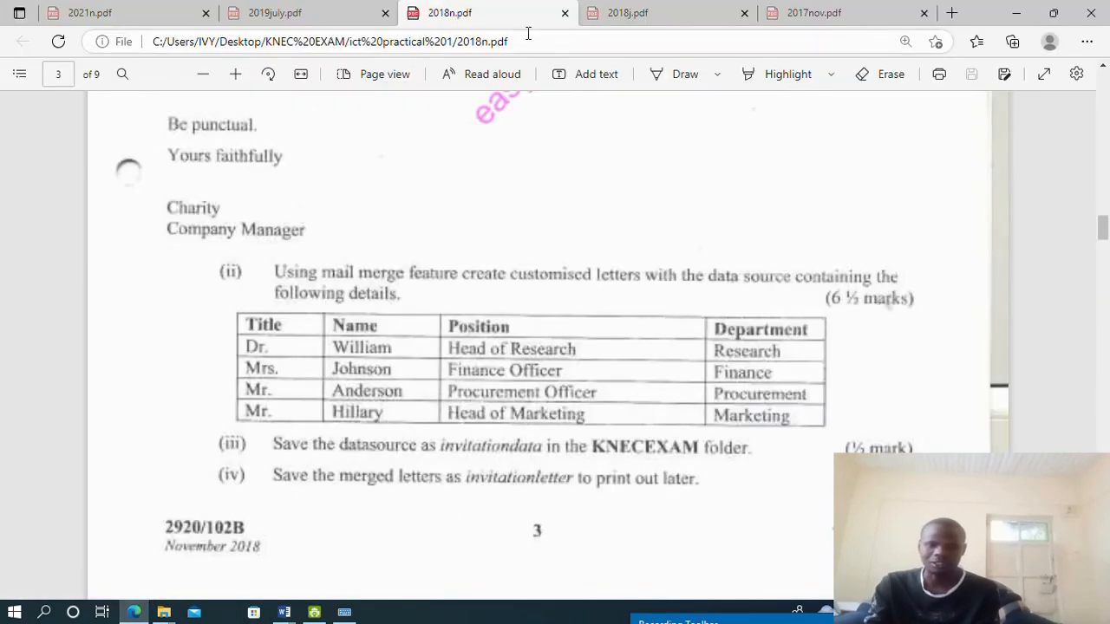
click(639, 9)
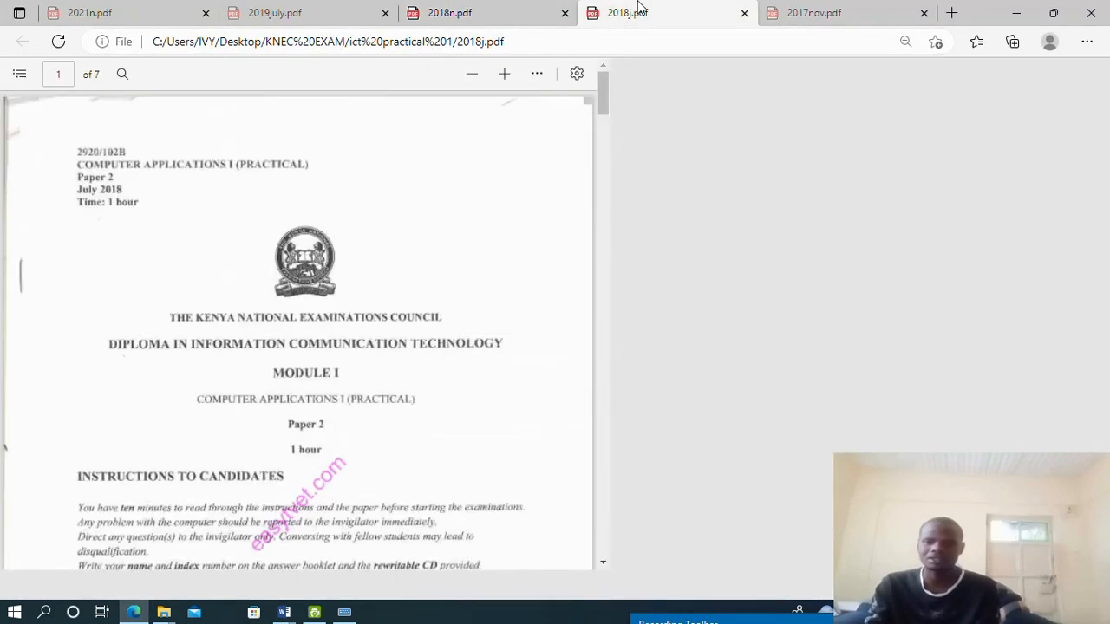
scroll(563, 354, up, 2)
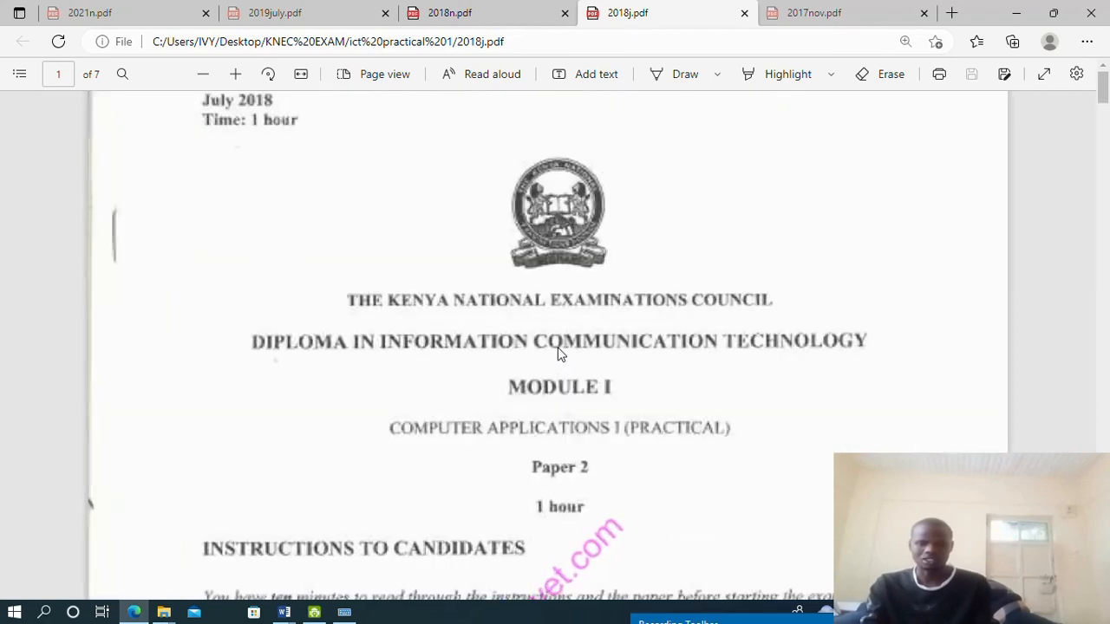
scroll(560, 354, down, 2)
scroll(561, 354, up, 2)
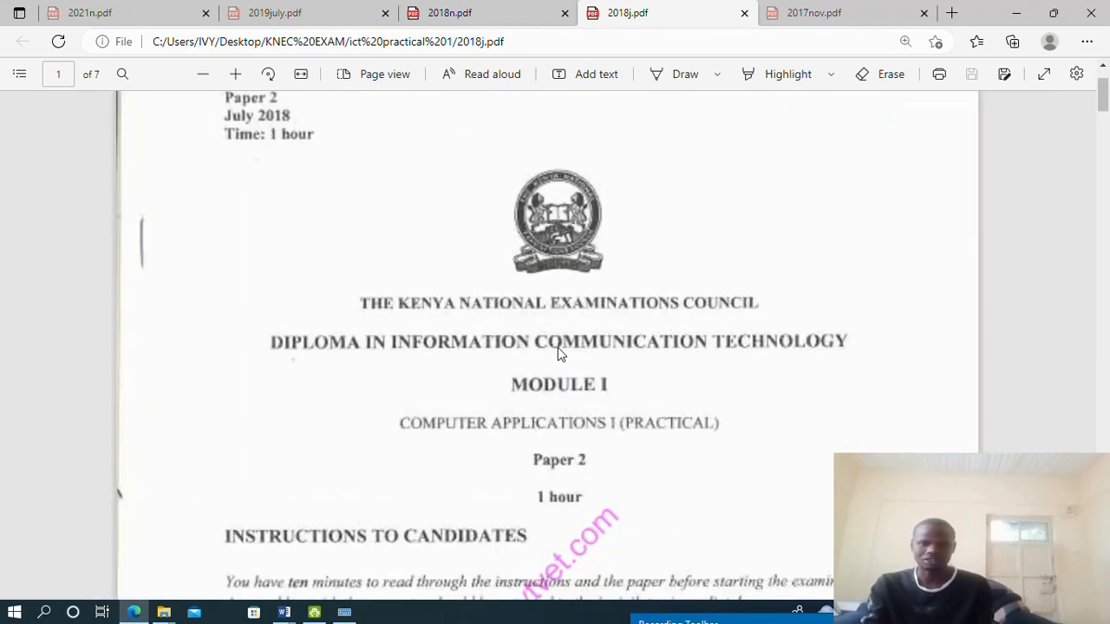
scroll(559, 354, down, 5)
scroll(555, 345, down, 15)
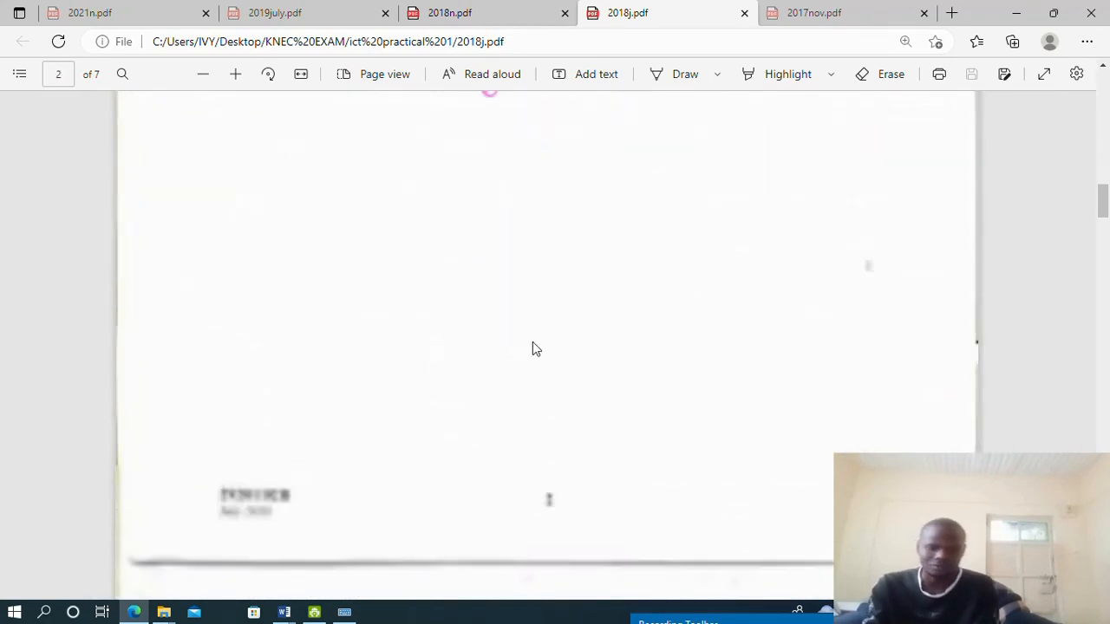
scroll(531, 342, down, 10)
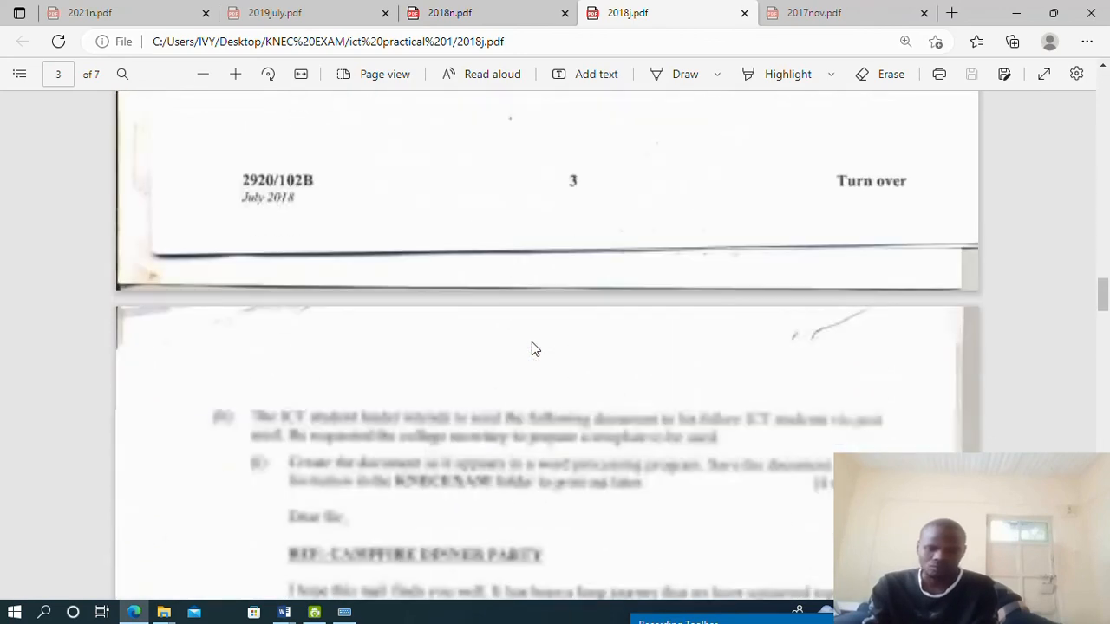
scroll(531, 345, up, 3)
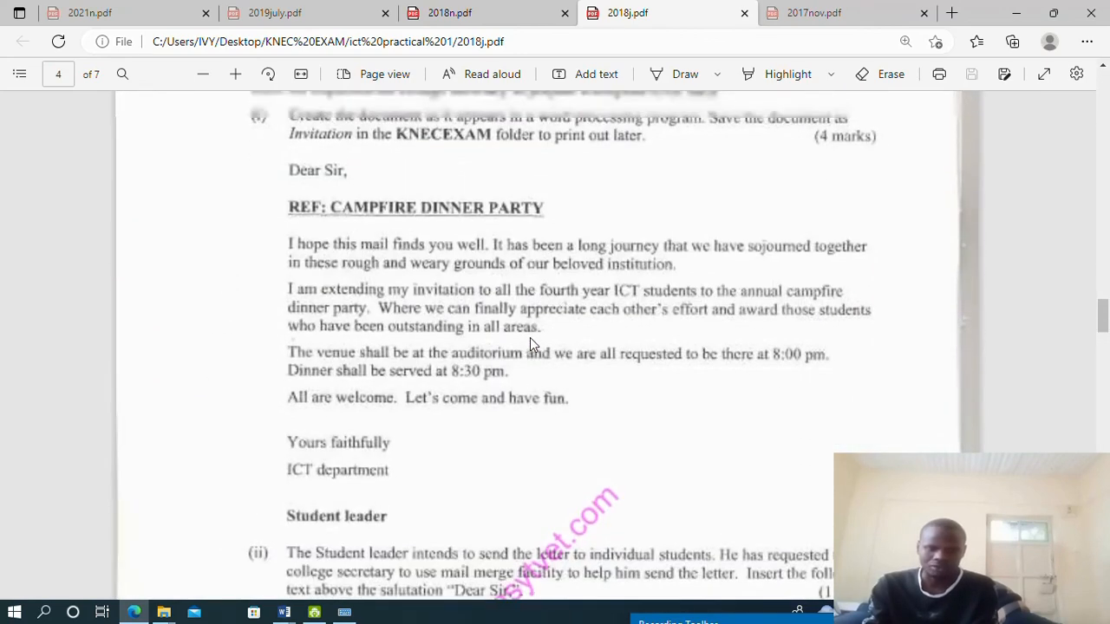
scroll(531, 343, down, 2)
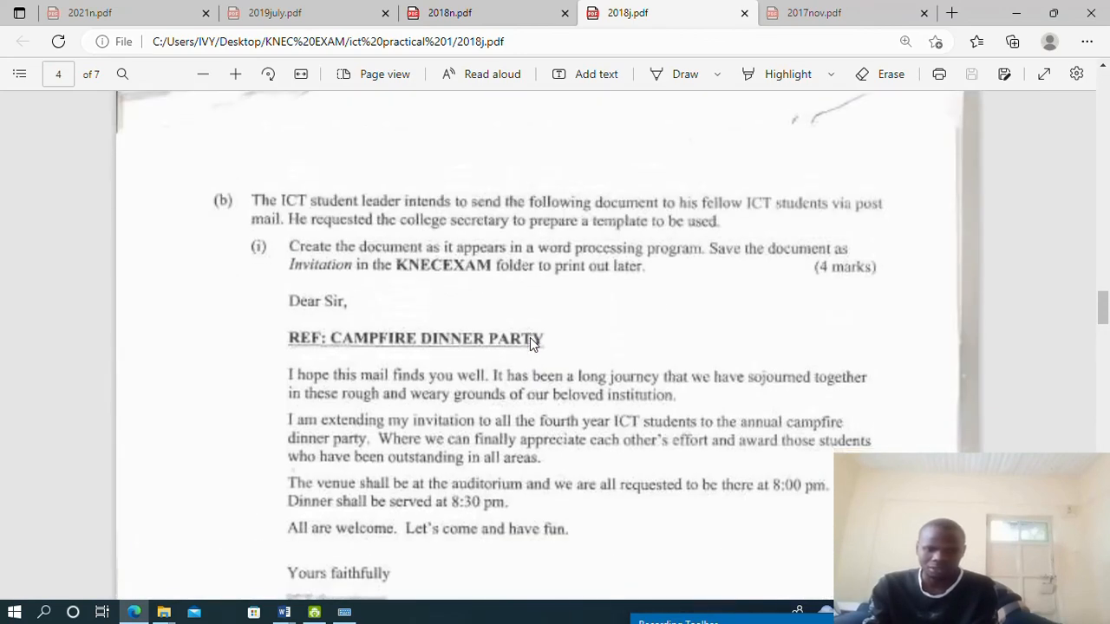
scroll(532, 343, up, 3)
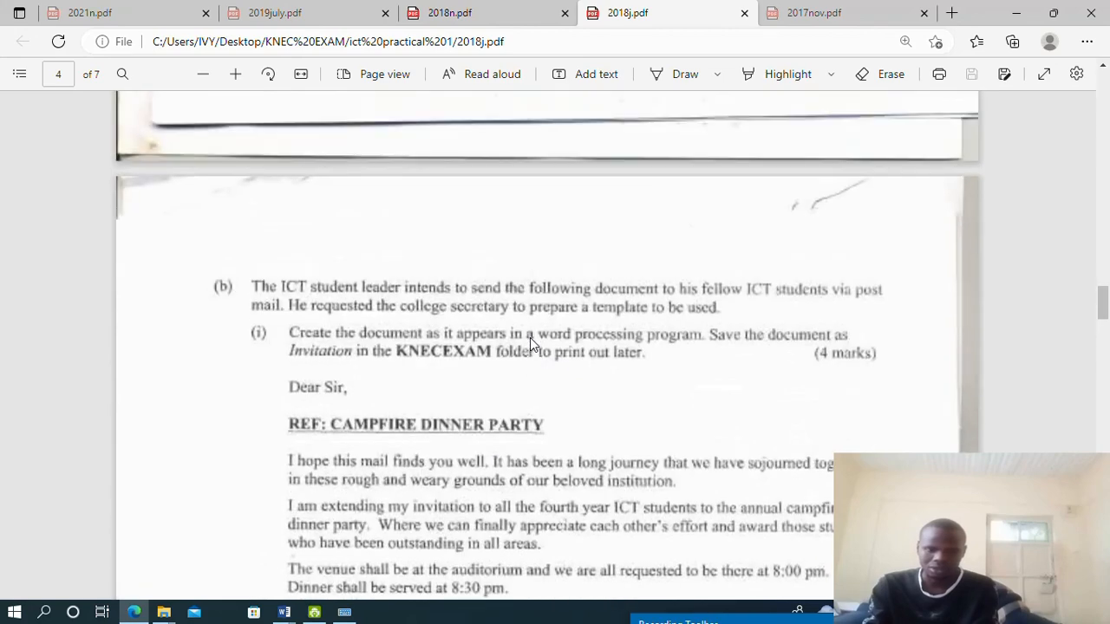
scroll(531, 342, down, 5)
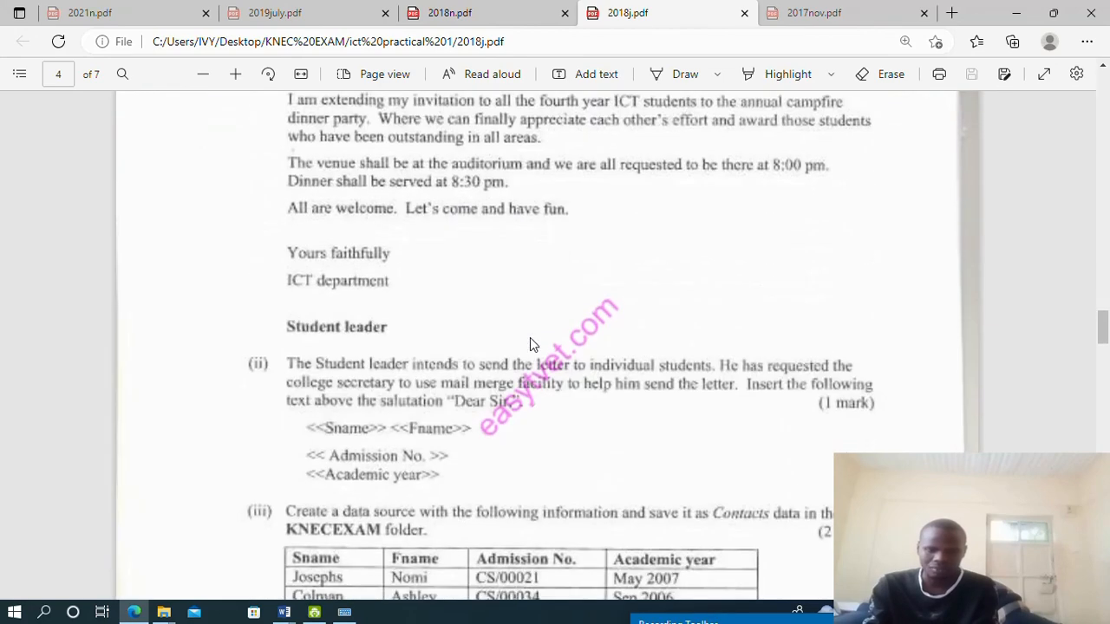
scroll(532, 345, up, 3)
scroll(531, 344, down, 5)
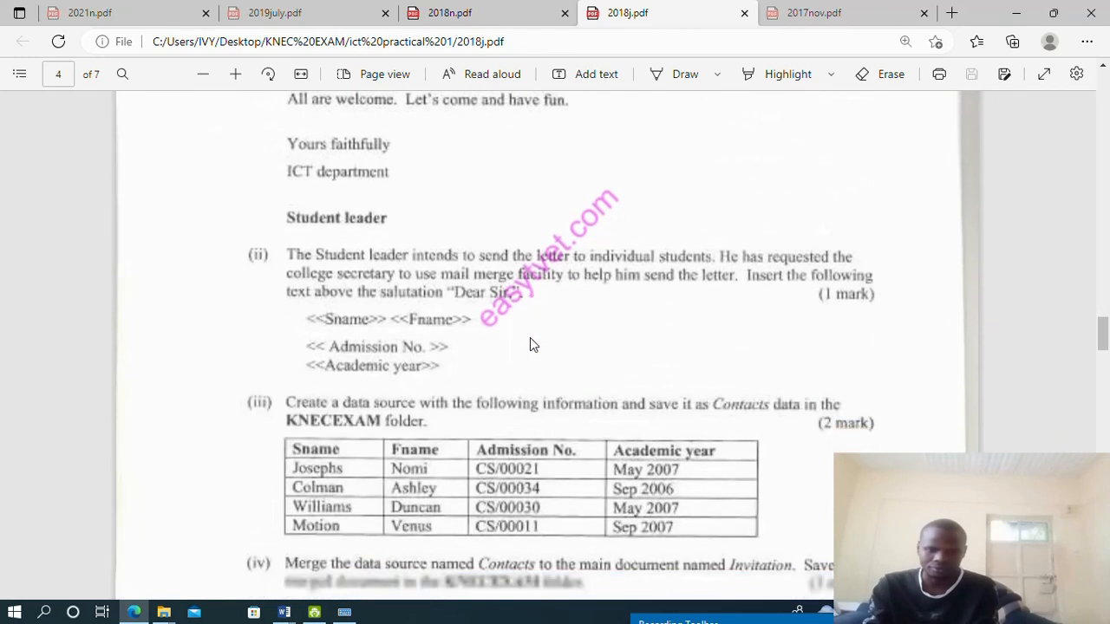
scroll(532, 344, down, 1)
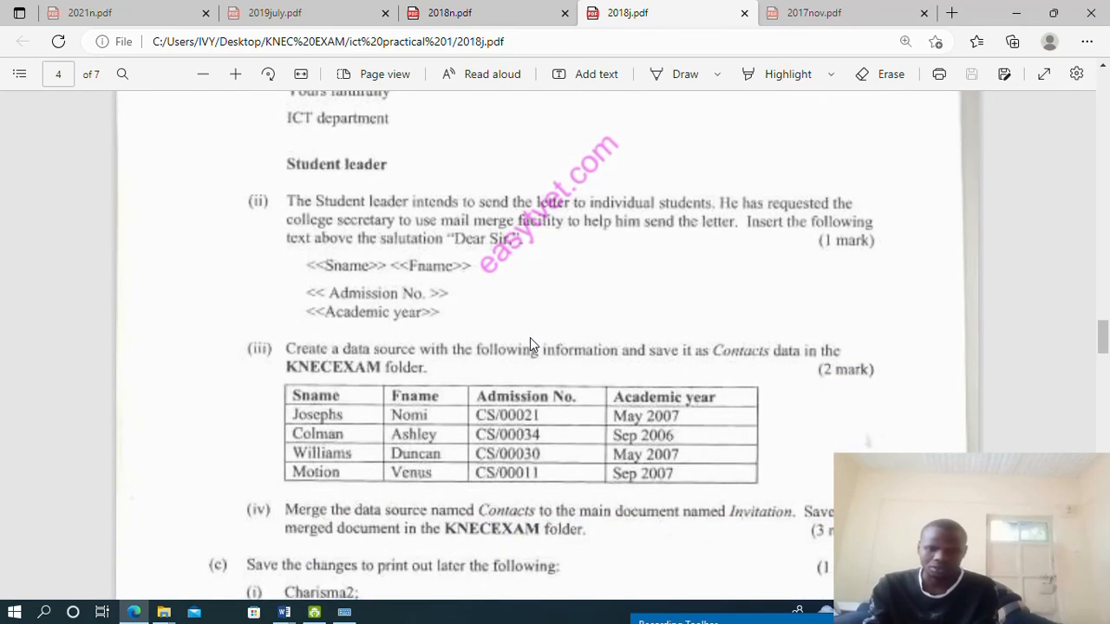
scroll(531, 344, down, 5)
scroll(531, 344, up, 4)
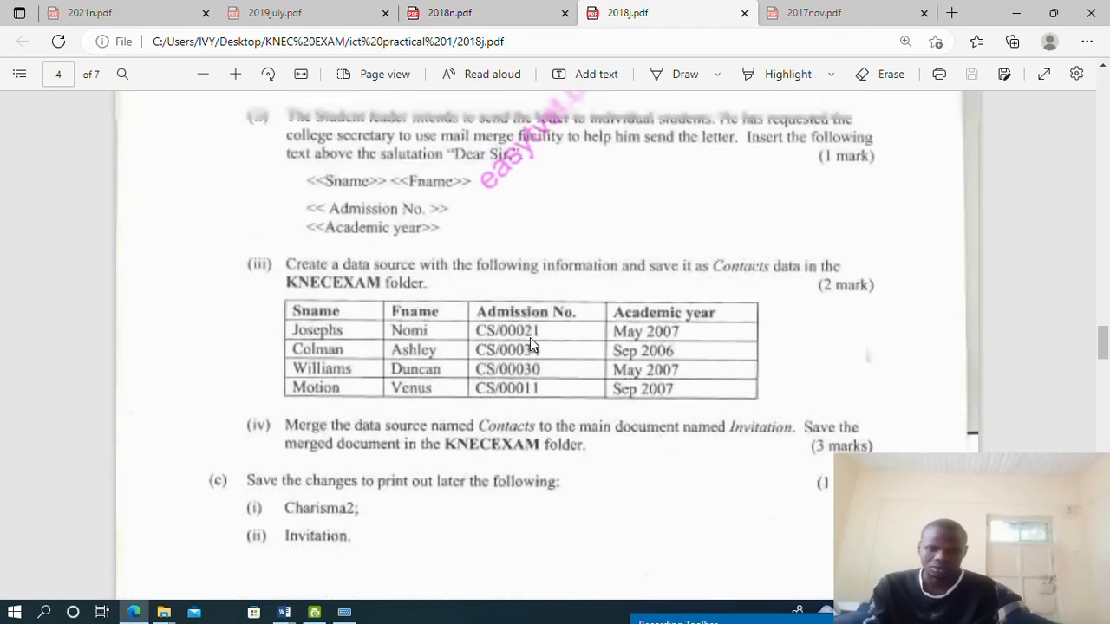
scroll(531, 344, down, 6)
scroll(530, 337, down, 7)
scroll(528, 337, up, 6)
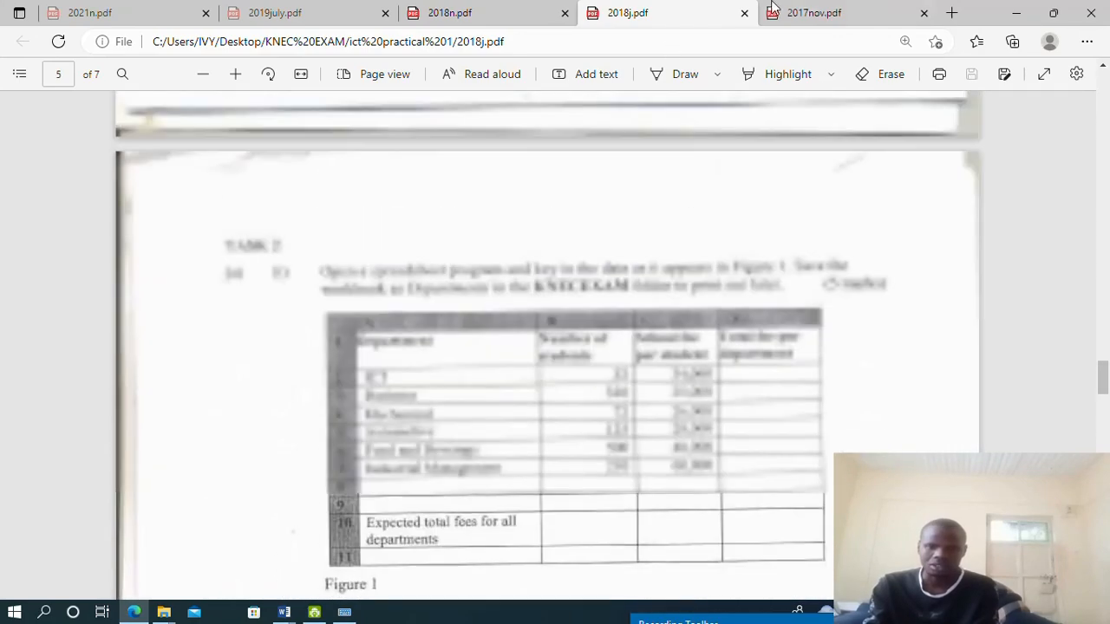
click(815, 13)
Scroll through 2017nov.pdf to page 6, then switch to the 2021n.pdf paper
scroll(462, 371, down, 10)
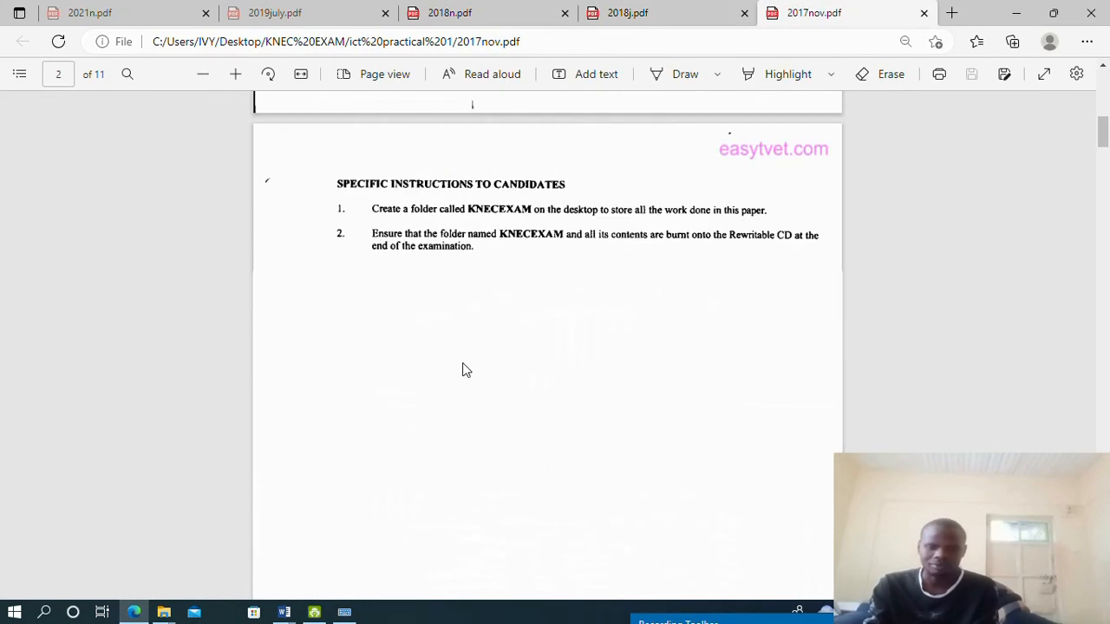
scroll(462, 371, down, 10)
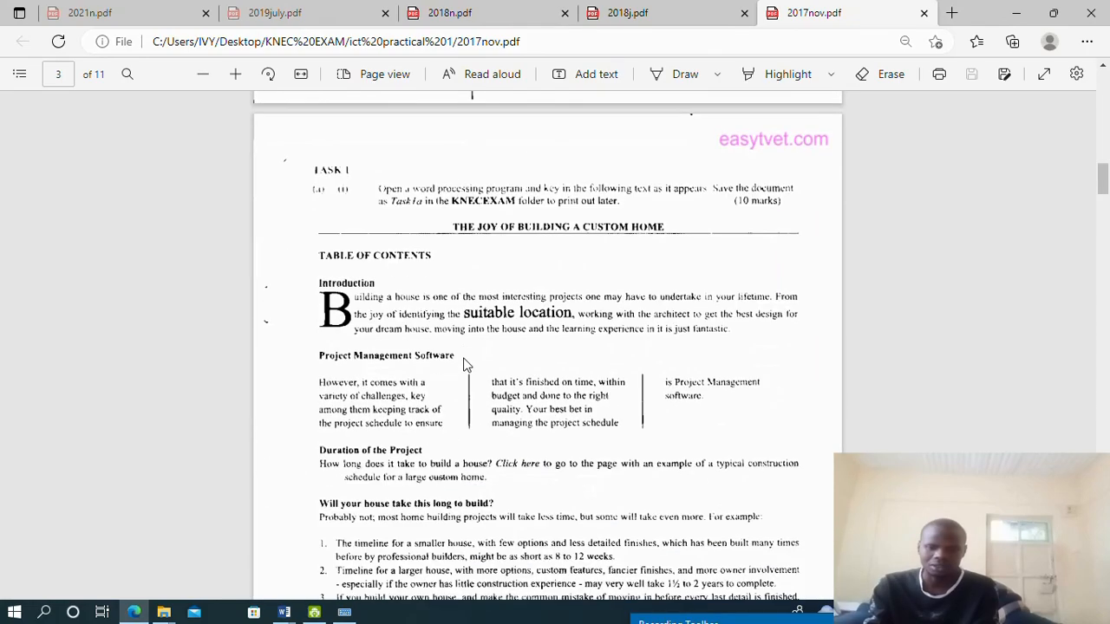
scroll(468, 382, down, 20)
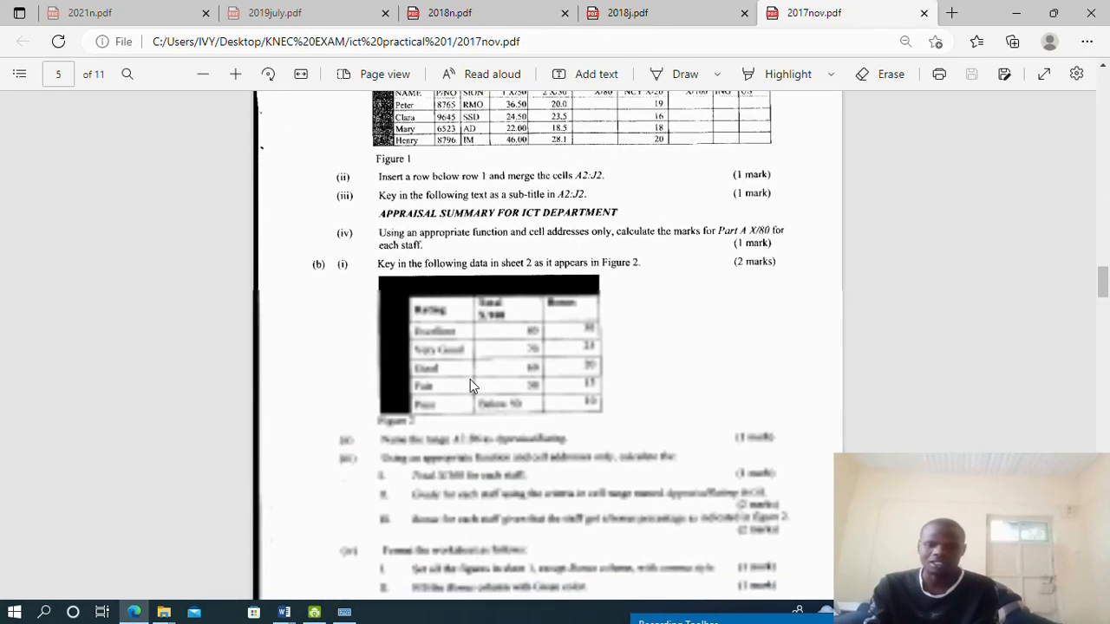
scroll(477, 409, down, 4)
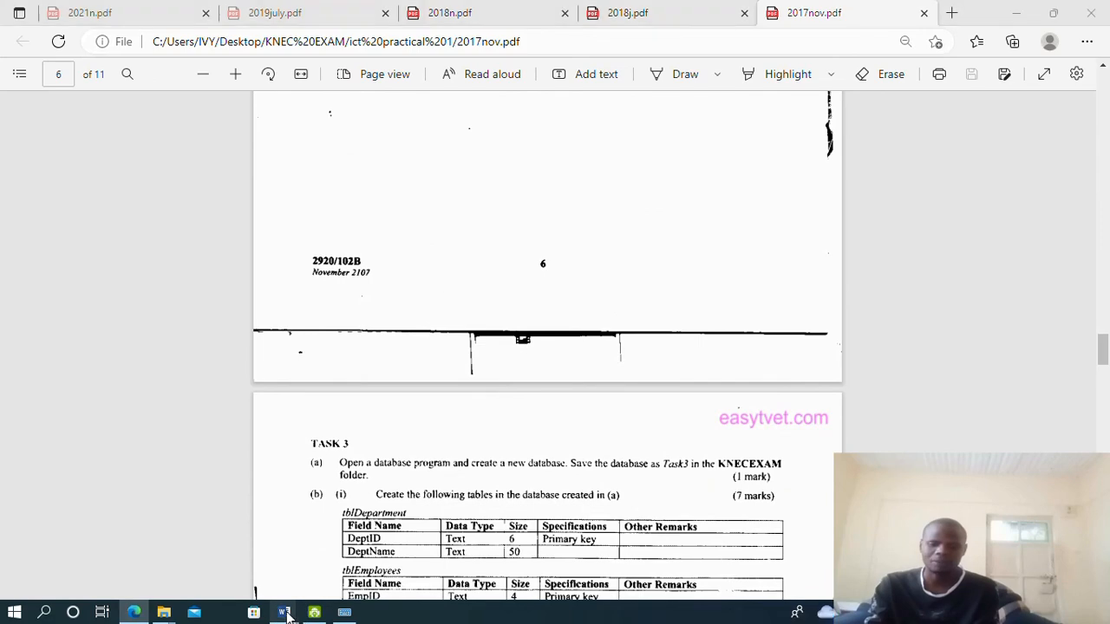
mouse_move(283, 612)
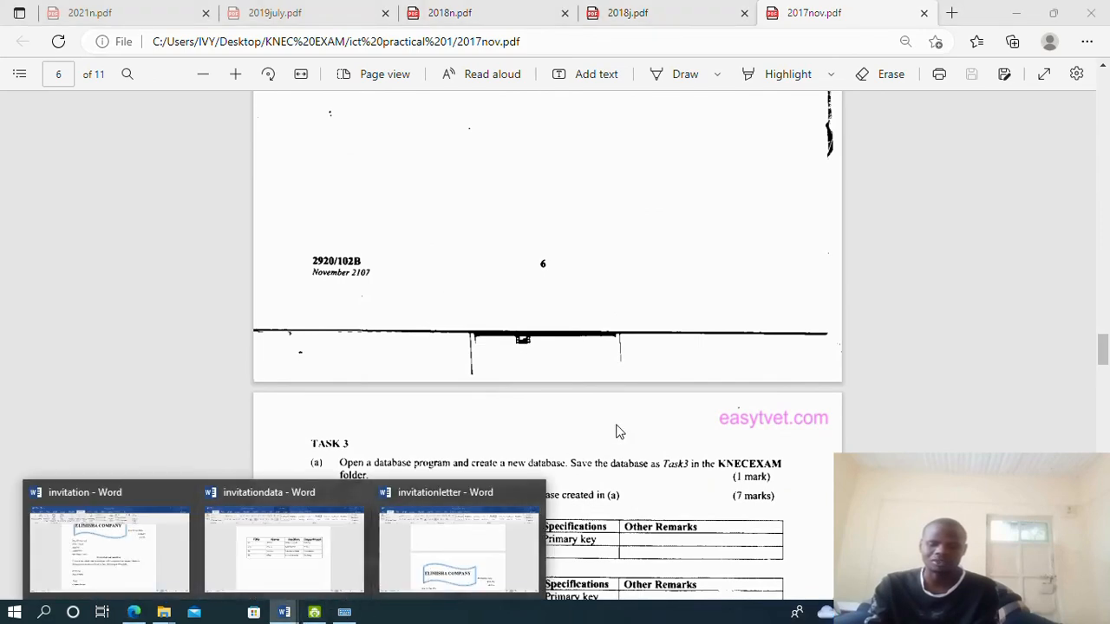
scroll(567, 387, up, 10)
click(111, 12)
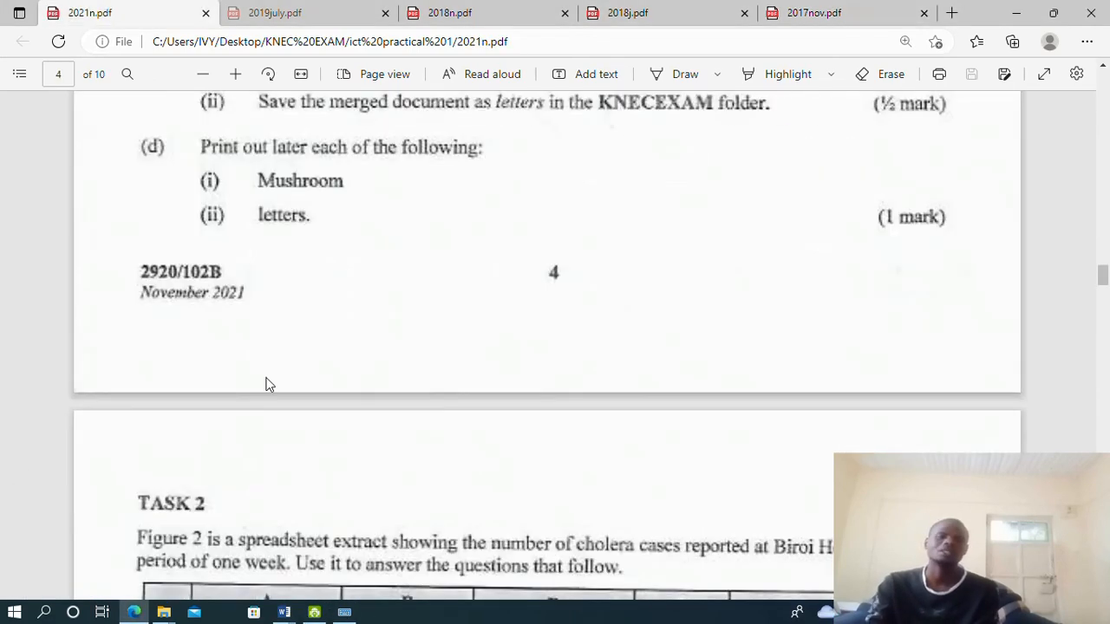
Scroll 2021n.pdf from the cover through pages 2–7, passing the Figure 2 cholera table
scroll(441, 299, up, 5)
scroll(441, 300, up, 15)
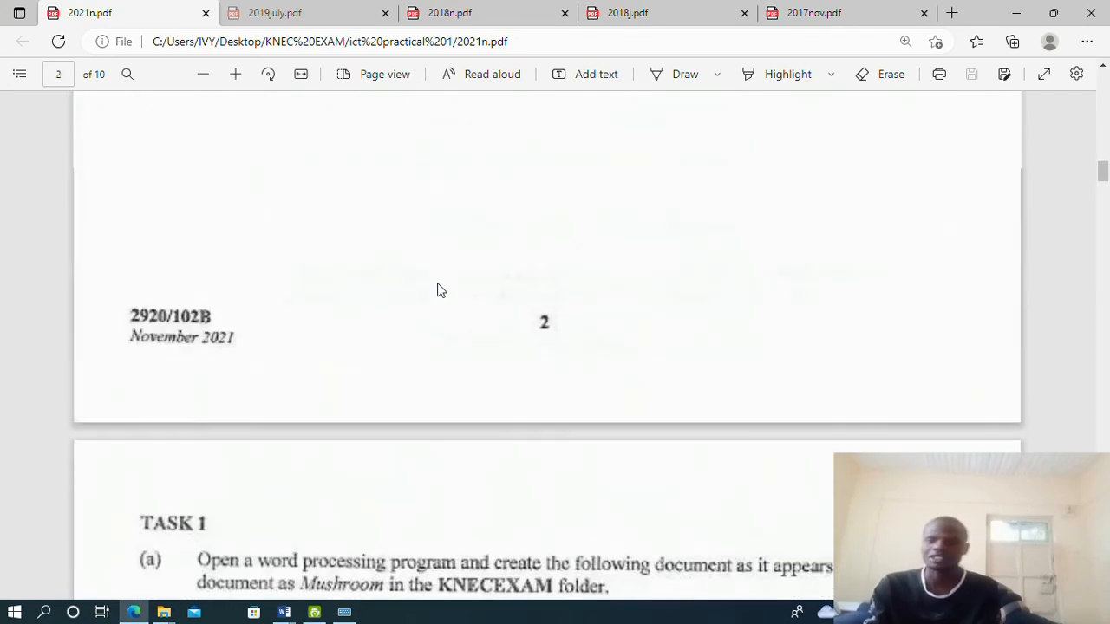
scroll(789, 176, up, 10)
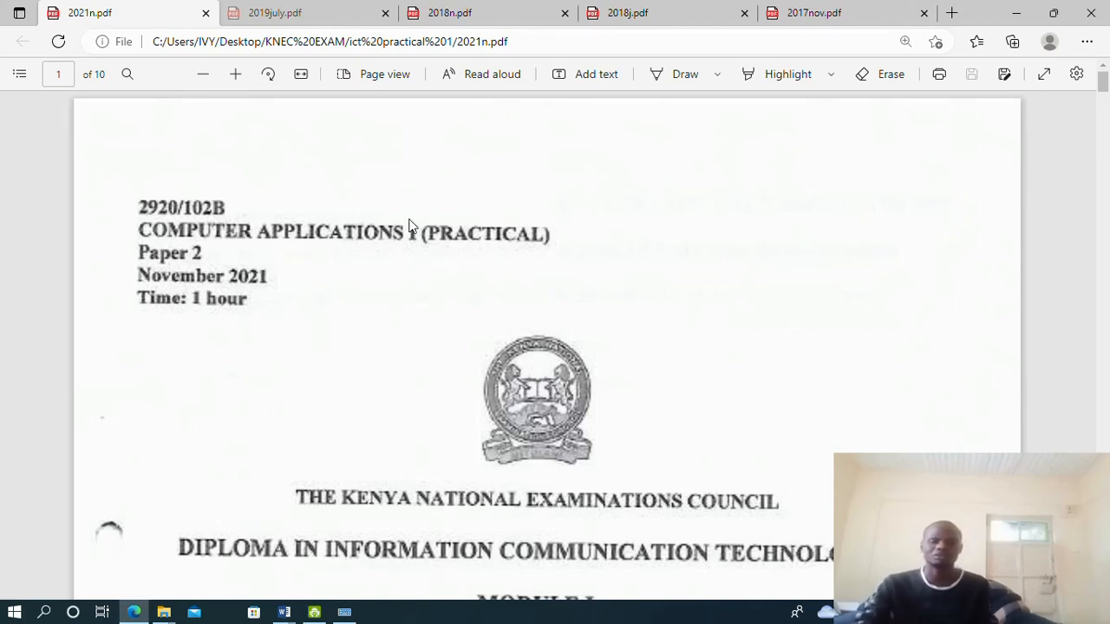
scroll(500, 239, down, 3)
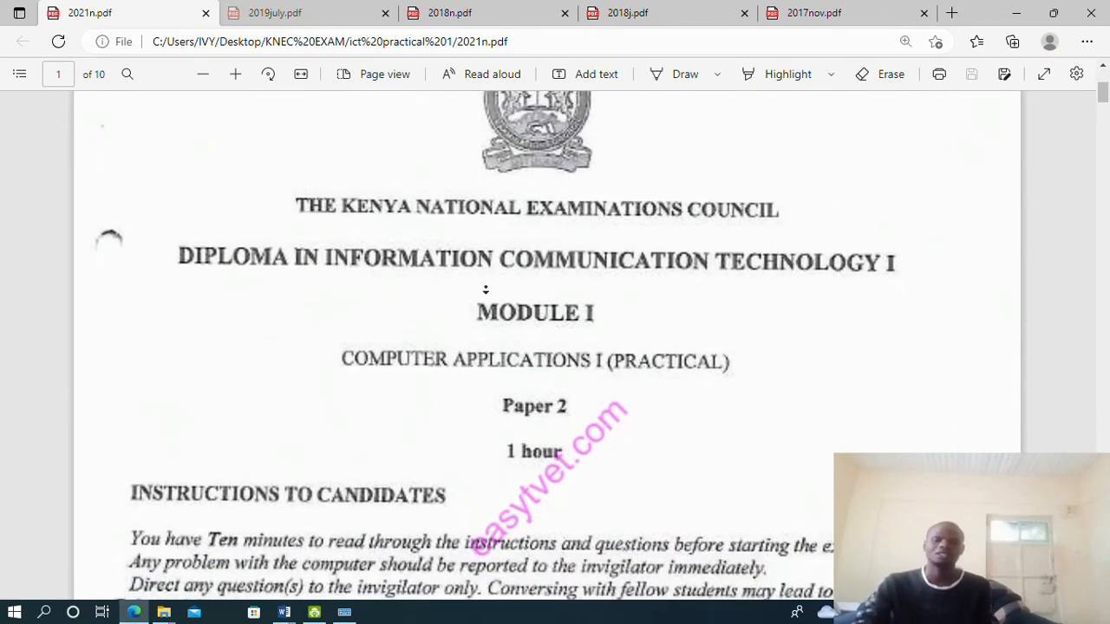
scroll(604, 390, down, 2)
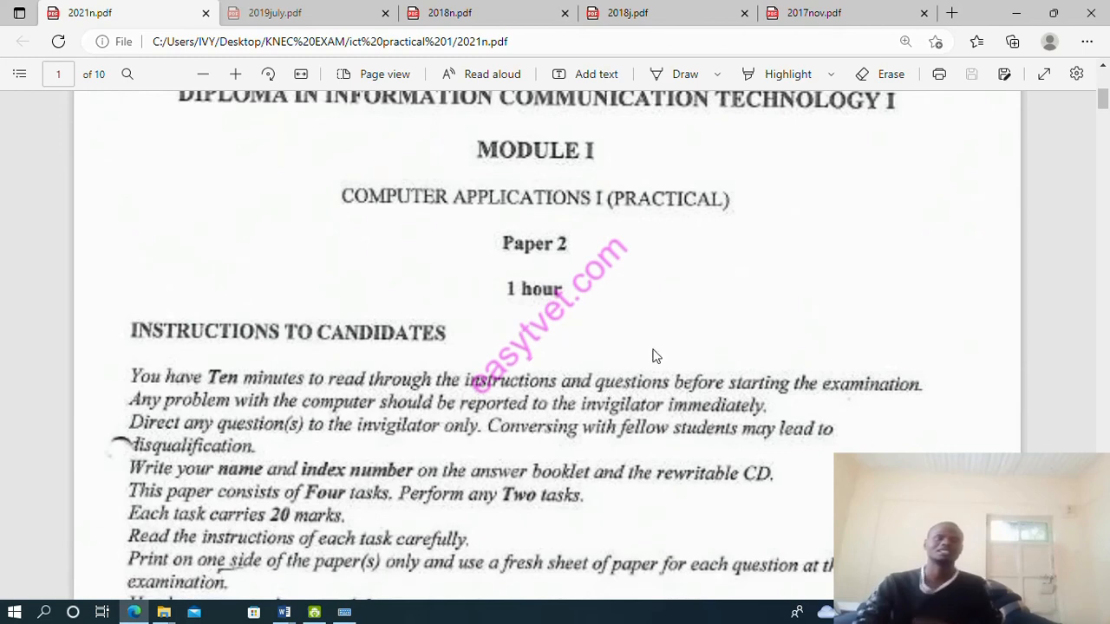
scroll(655, 357, down, 2)
scroll(656, 336, down, 10)
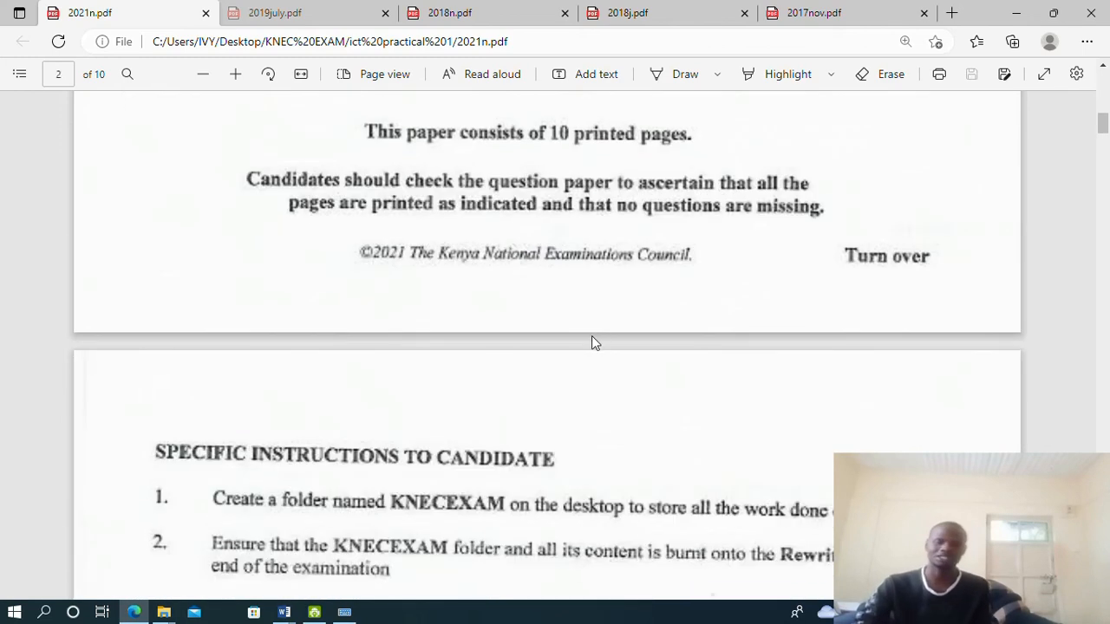
scroll(593, 344, down, 10)
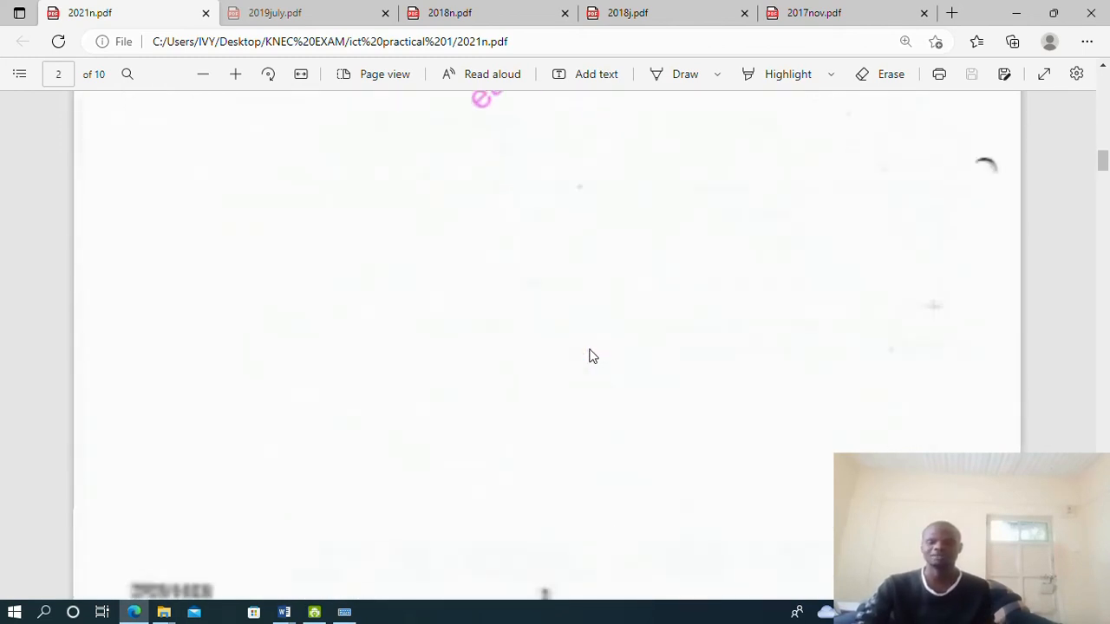
scroll(588, 355, down, 10)
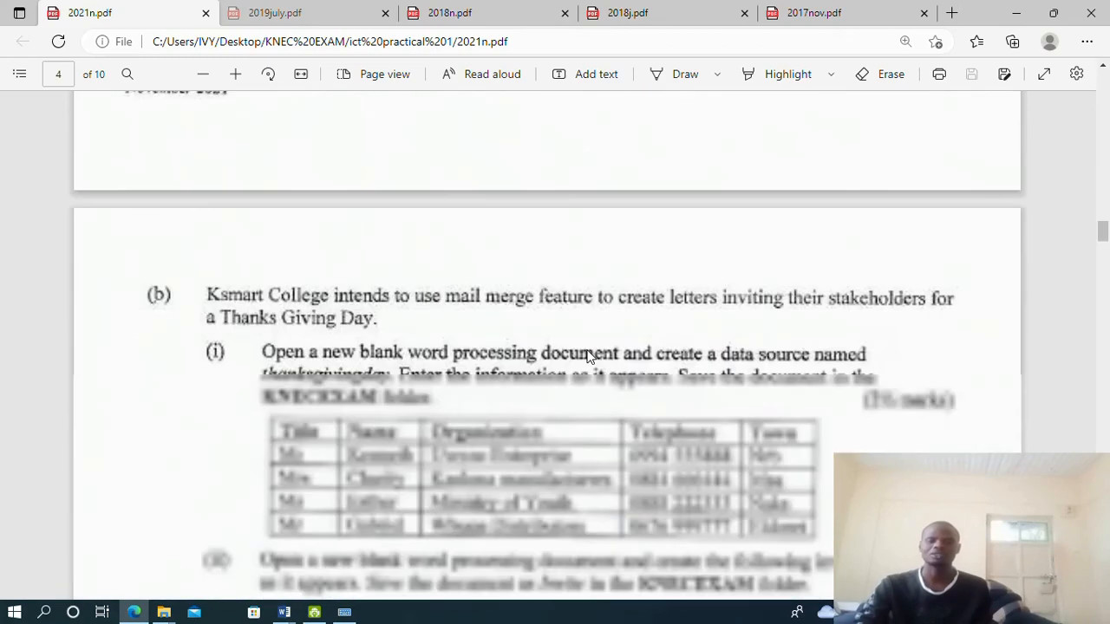
scroll(587, 356, up, 10)
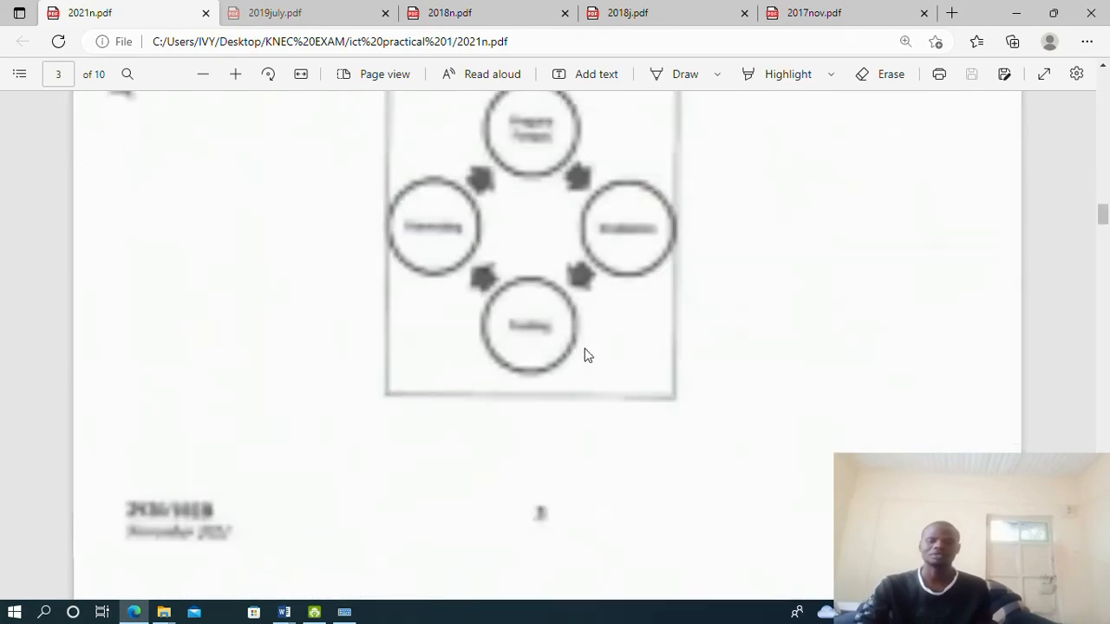
scroll(450, 385, down, 5)
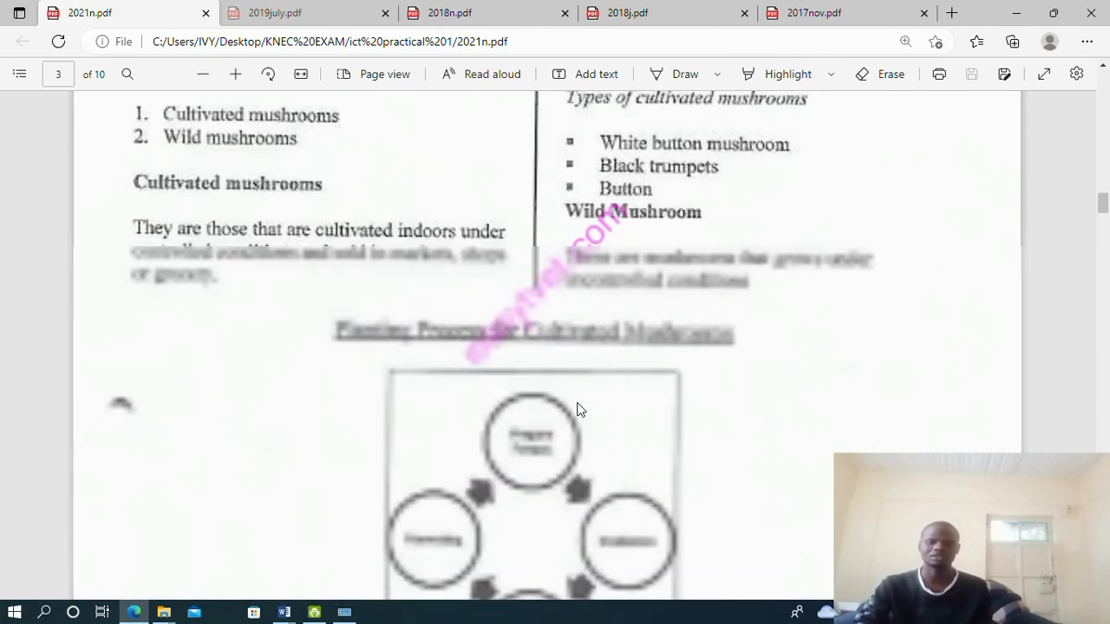
scroll(490, 360, down, 10)
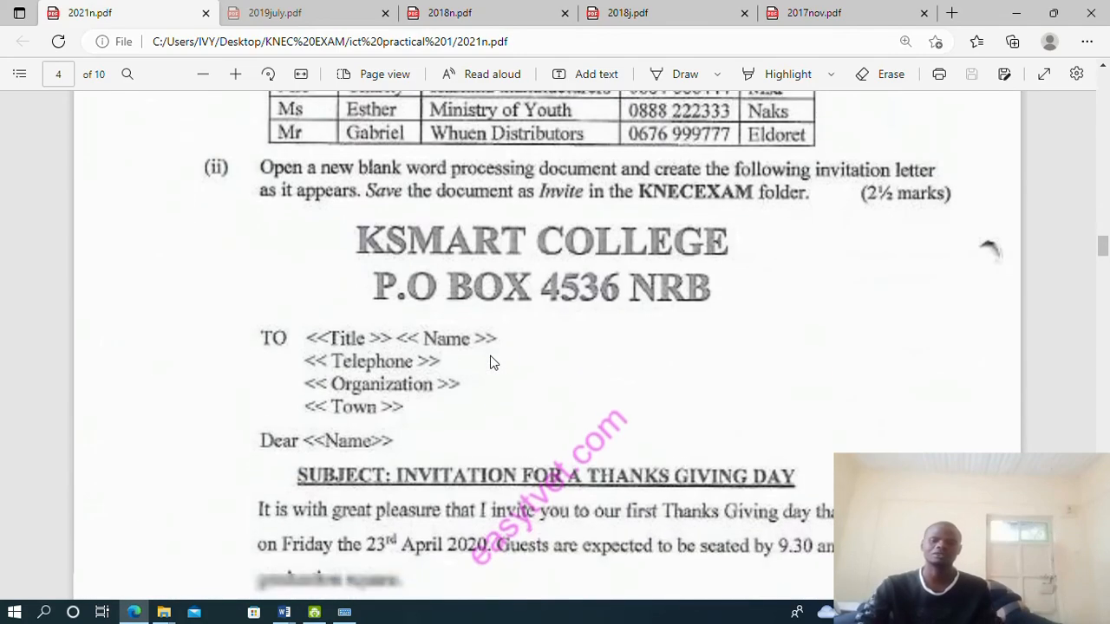
scroll(578, 384, down, 5)
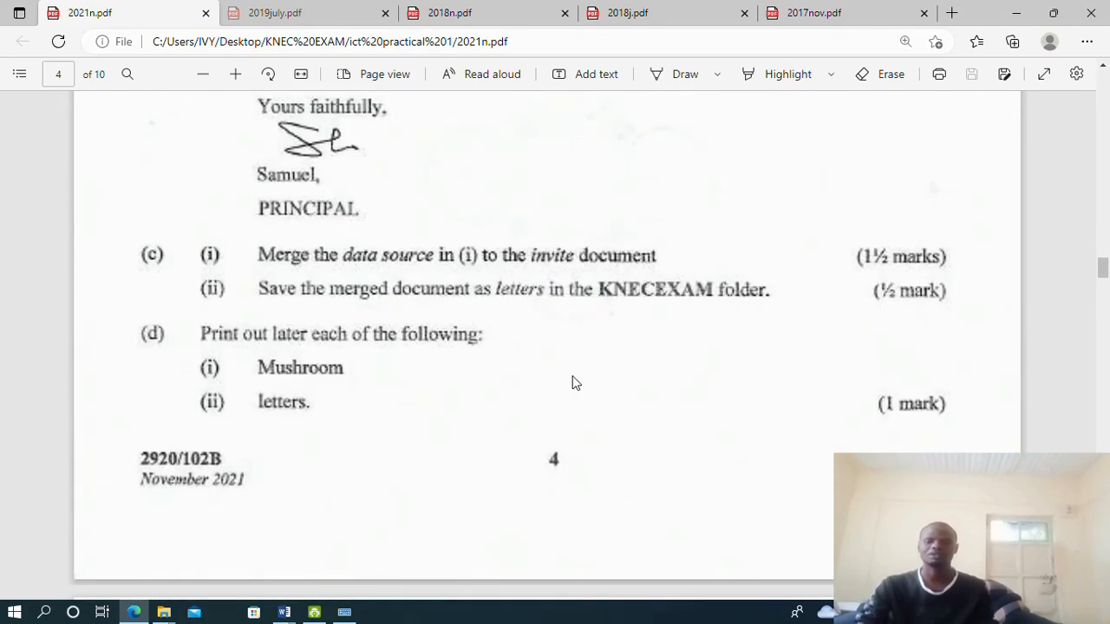
scroll(572, 379, down, 5)
scroll(568, 370, down, 3)
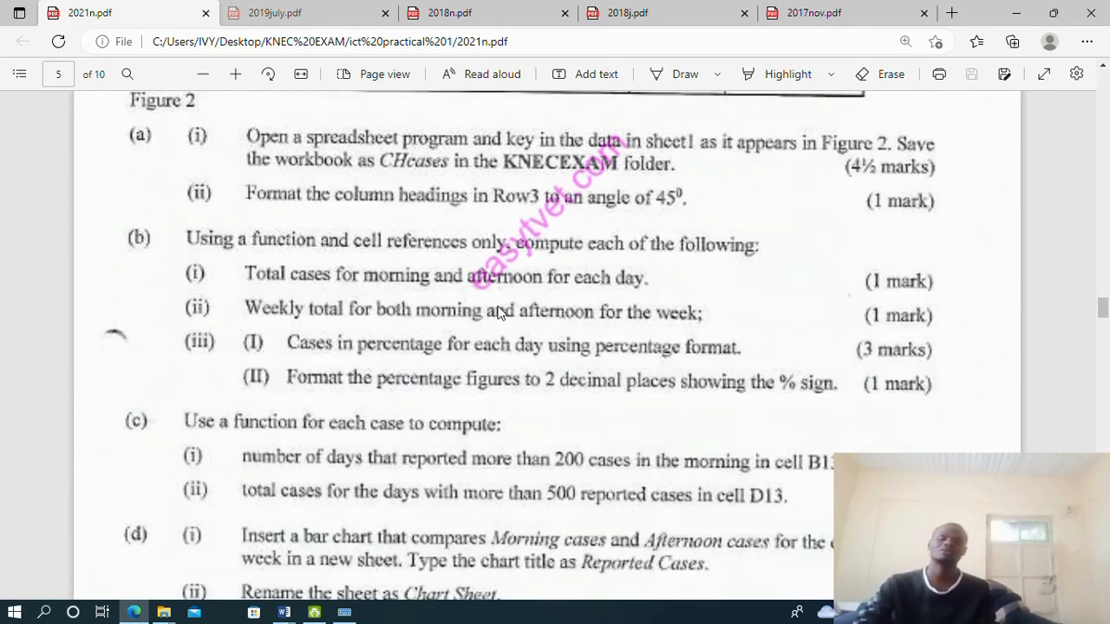
scroll(685, 311, down, 5)
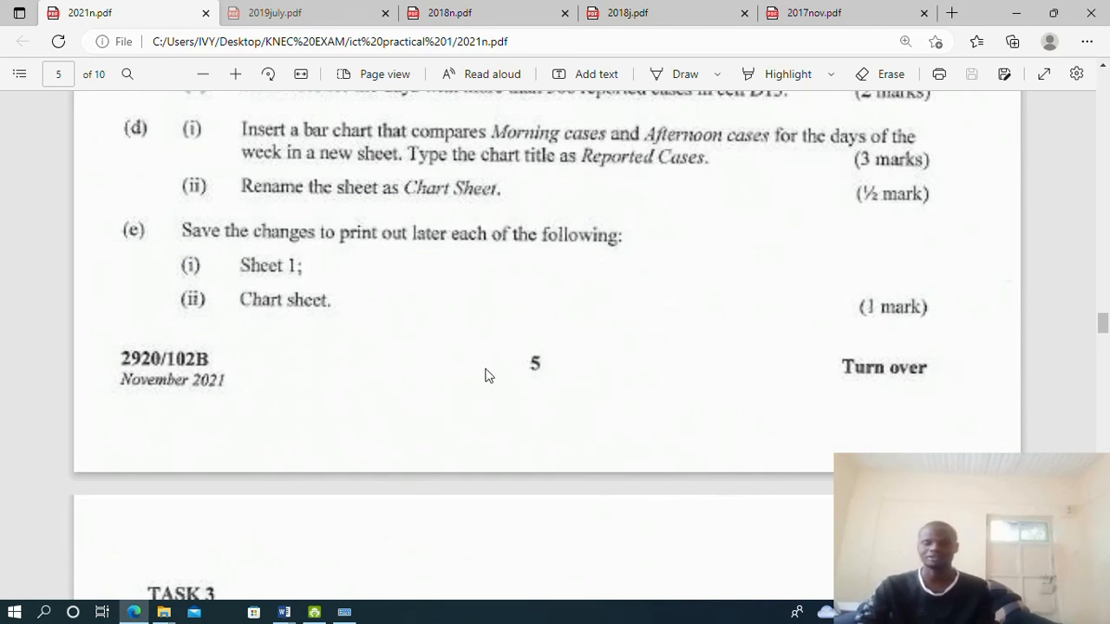
scroll(555, 358, down, 1)
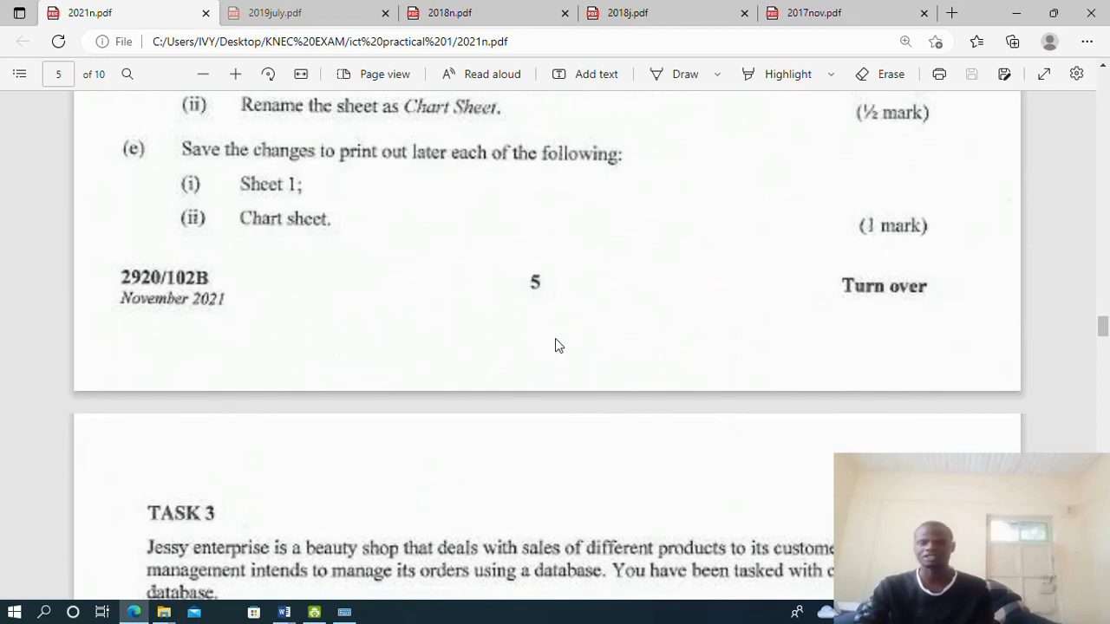
scroll(557, 345, down, 20)
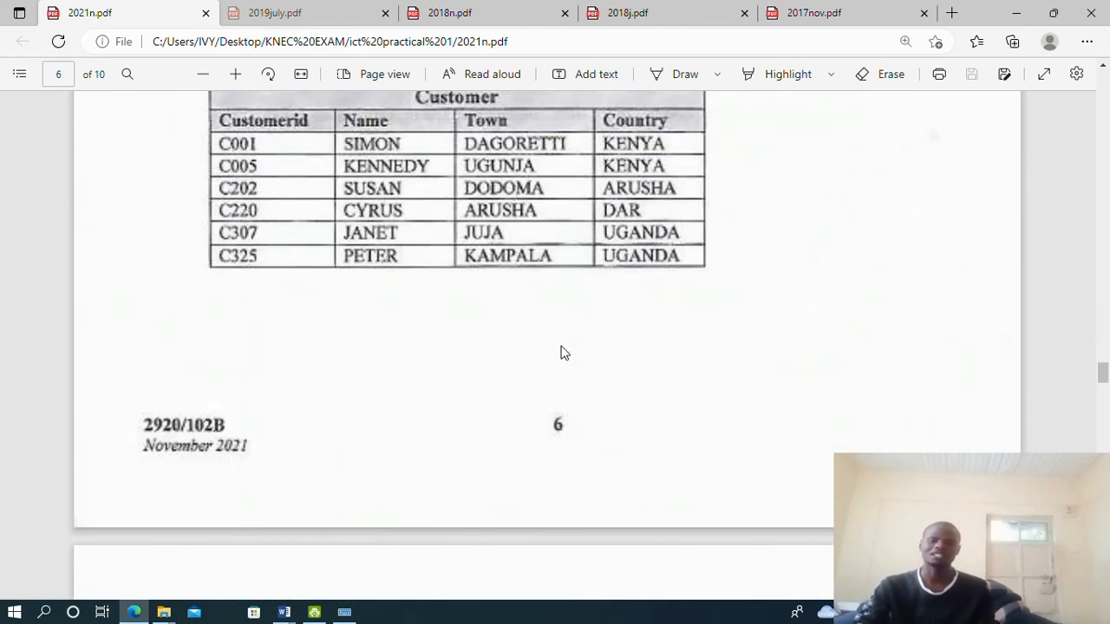
scroll(561, 354, down, 10)
scroll(561, 354, up, 12)
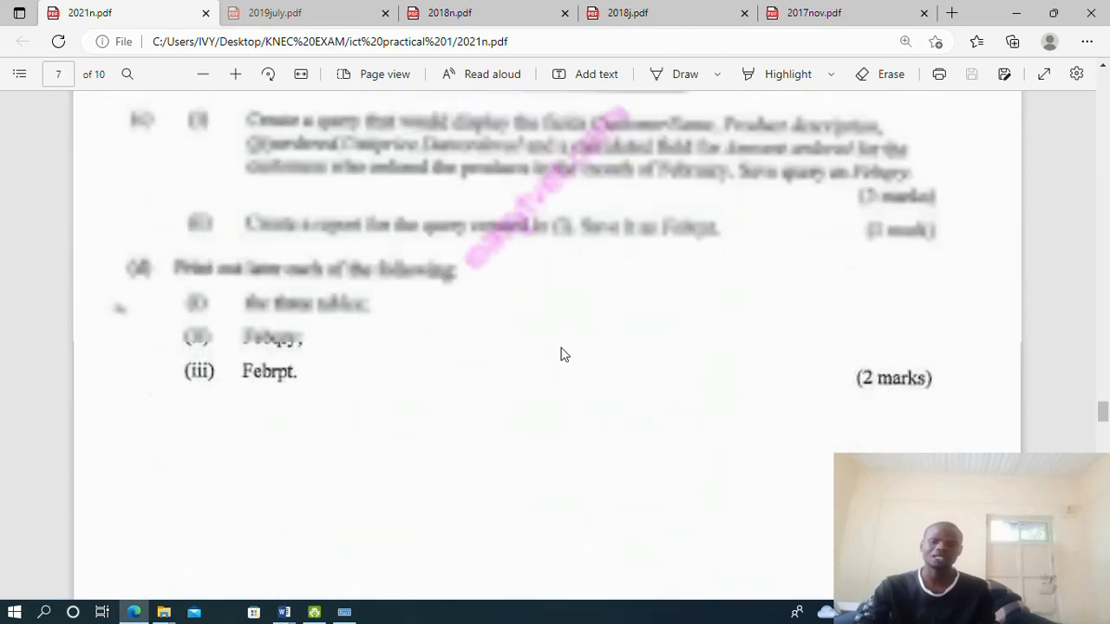
scroll(520, 447, down, 2)
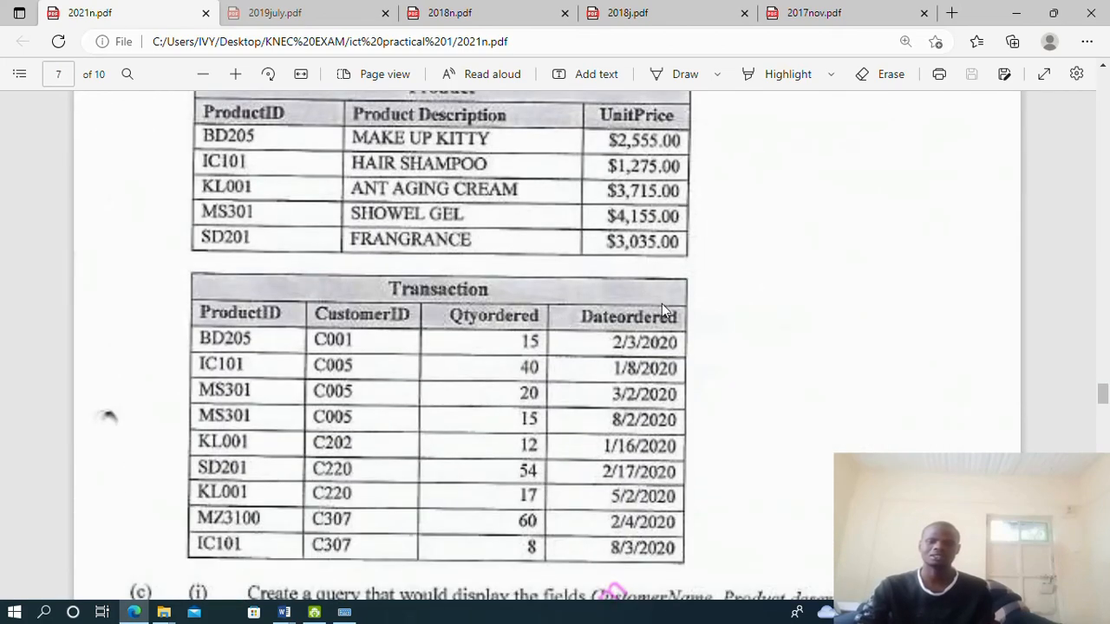
scroll(641, 309, up, 20)
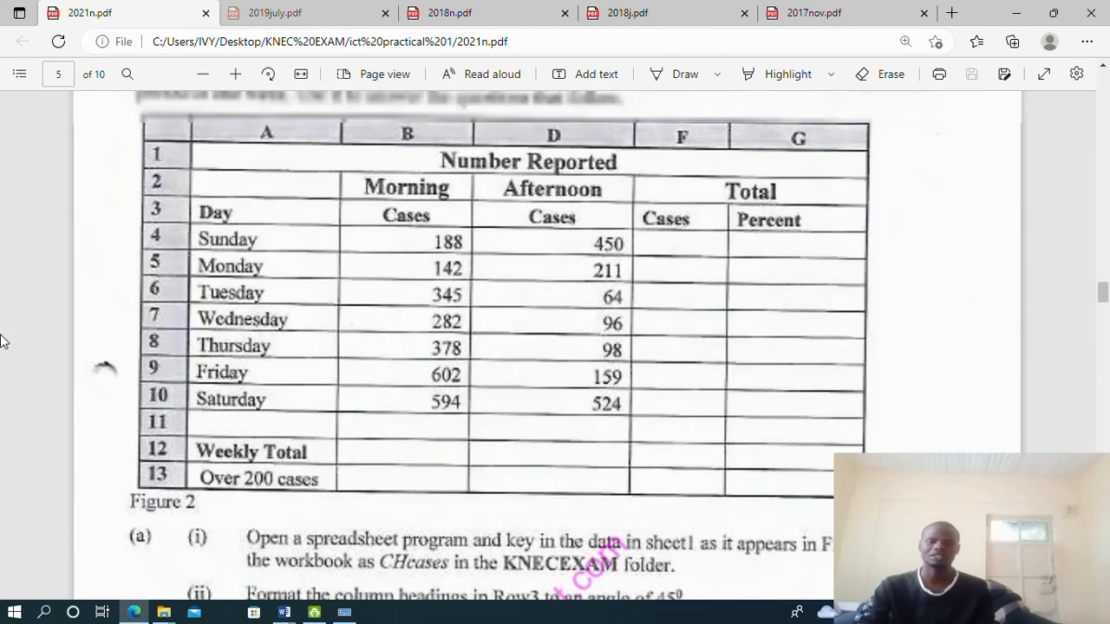